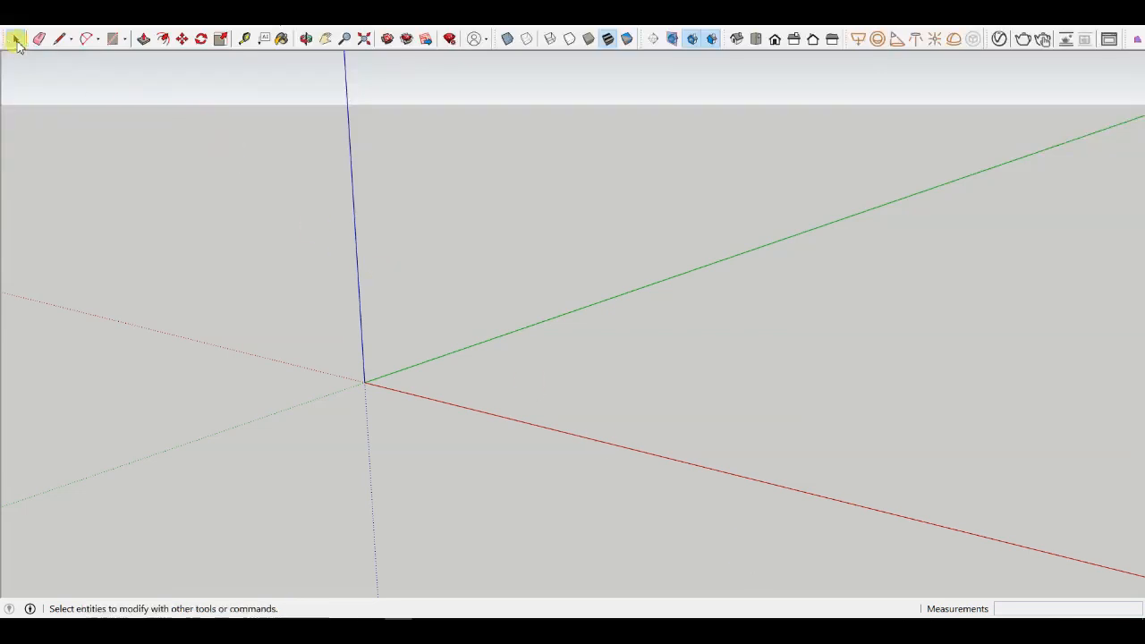
pyautogui.moveTo(487, 349)
pyautogui.mouseDown(button='middle')
pyautogui.moveTo(426, 422)
pyautogui.moveTo(305, 365)
pyautogui.moveTo(334, 412)
pyautogui.moveTo(487, 333)
pyautogui.mouseUp(button='middle')
pyautogui.scroll(5, 546, 276)
pyautogui.moveTo(542, 300); pyautogui.dragTo(716, 291, button='middle')
pyautogui.moveTo(837, 237); pyautogui.dragTo(628, 279, button='middle')
pyautogui.scroll(-2, 628, 278)
pyautogui.scroll(-5, 628, 278)
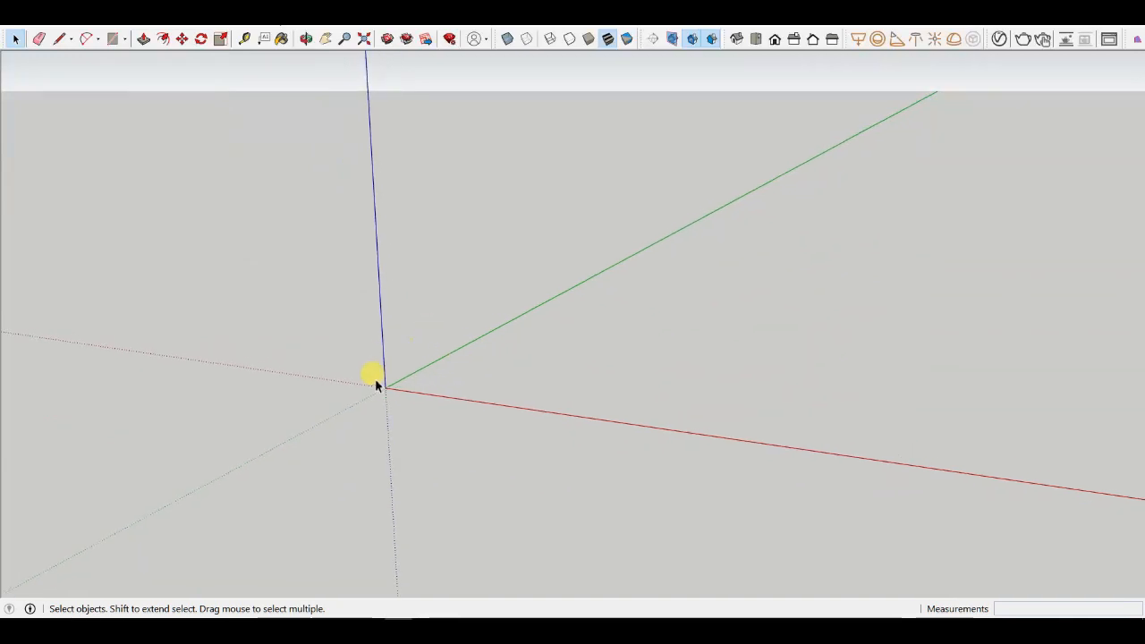
pyautogui.scroll(6, 401, 403)
pyautogui.moveTo(400, 403)
pyautogui.mouseDown(button='middle')
pyautogui.moveTo(416, 356)
pyautogui.moveTo(447, 326)
pyautogui.moveTo(450, 361)
pyautogui.mouseUp(button='middle')
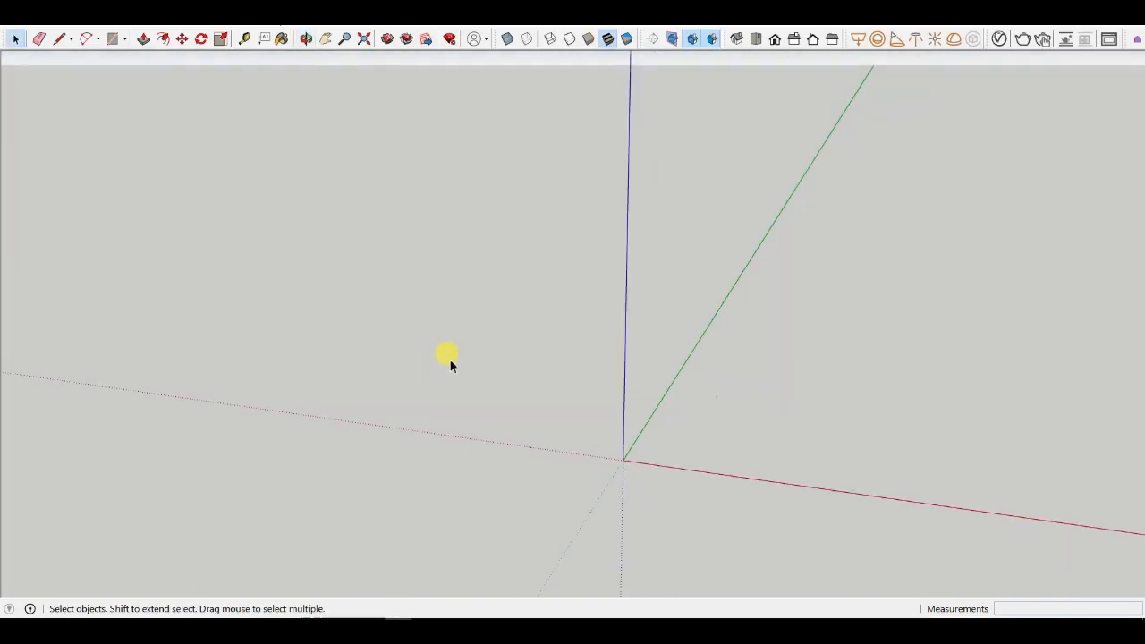
pyautogui.moveTo(622, 466)
pyautogui.mouseDown(button='middle')
pyautogui.moveTo(519, 409)
pyautogui.moveTo(524, 361)
pyautogui.moveTo(311, 383)
pyautogui.moveTo(315, 417)
pyautogui.mouseUp(button='middle')
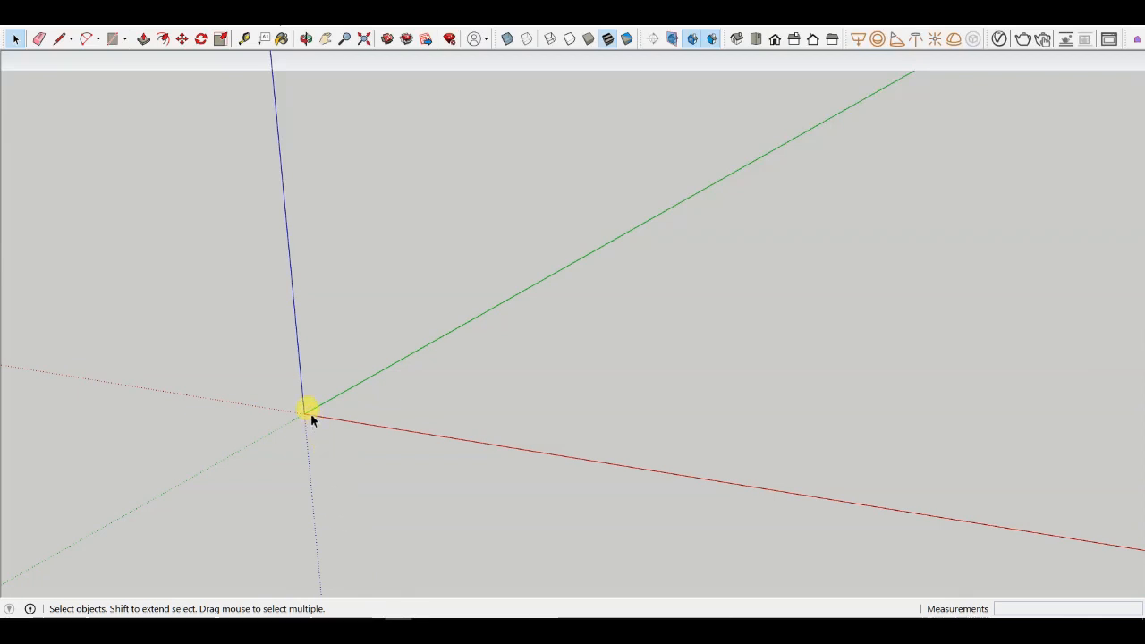
pyautogui.scroll(3, 311, 413)
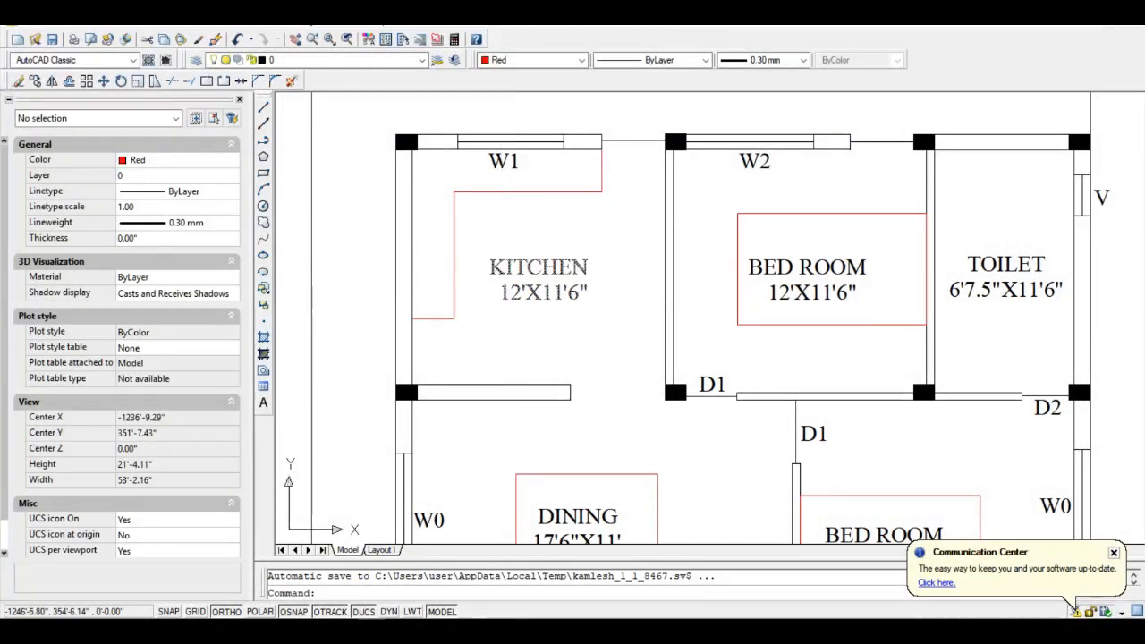
pyautogui.scroll(-3, 503, 201)
# - Review the ground and first floor plans and title block in the DWG drawing, then save it
pyautogui.scroll(3, 503, 215)
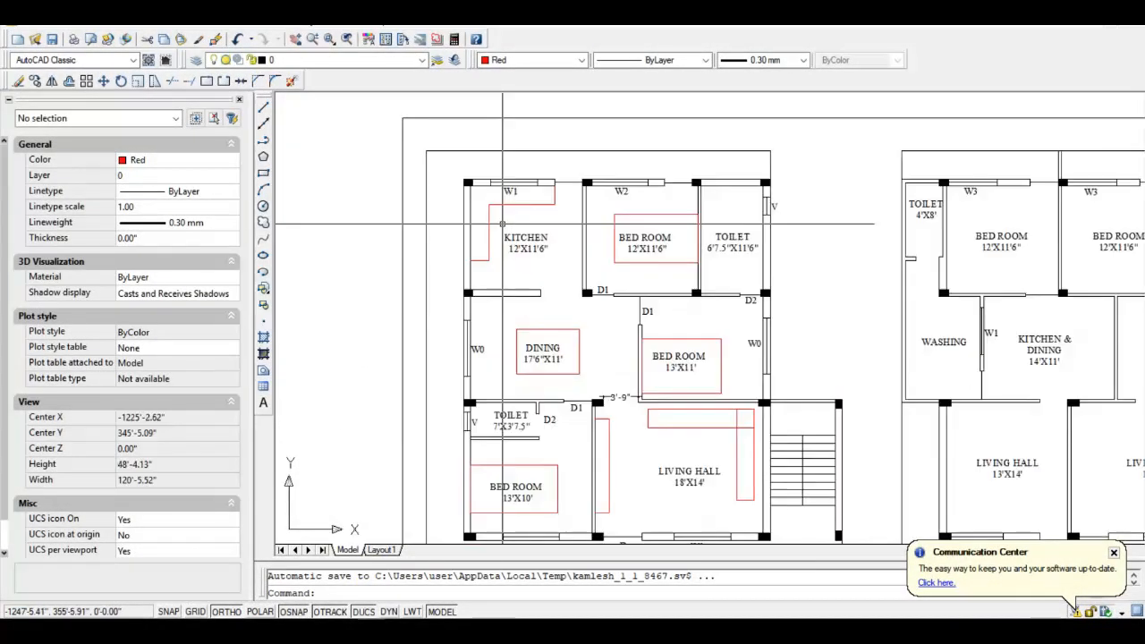
pyautogui.scroll(3, 502, 224)
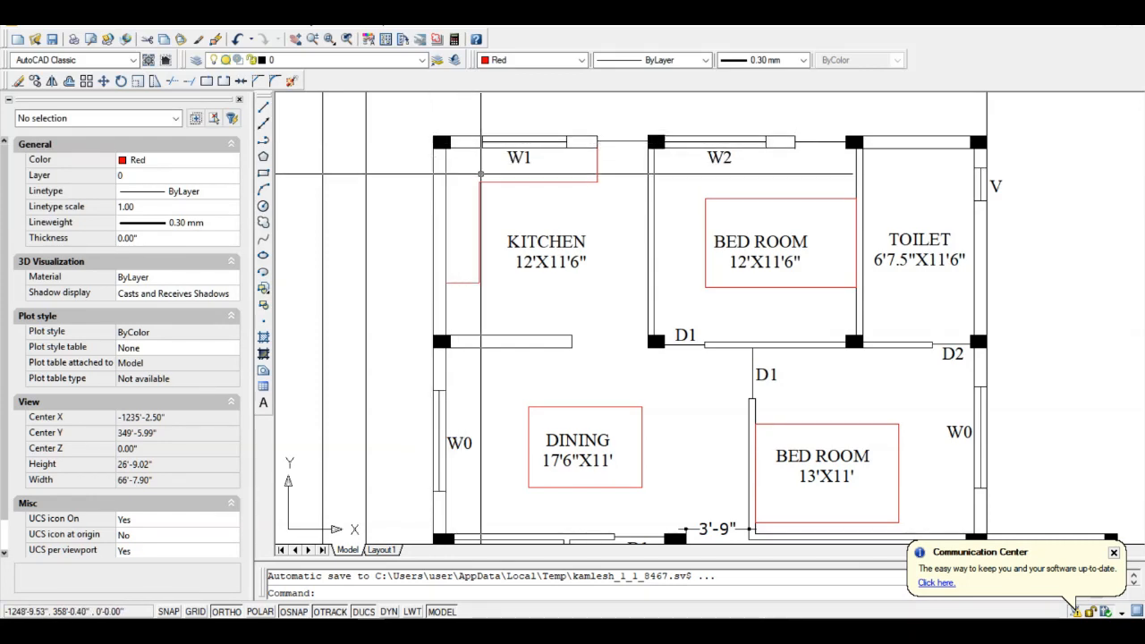
pyautogui.scroll(-4, 425, 119)
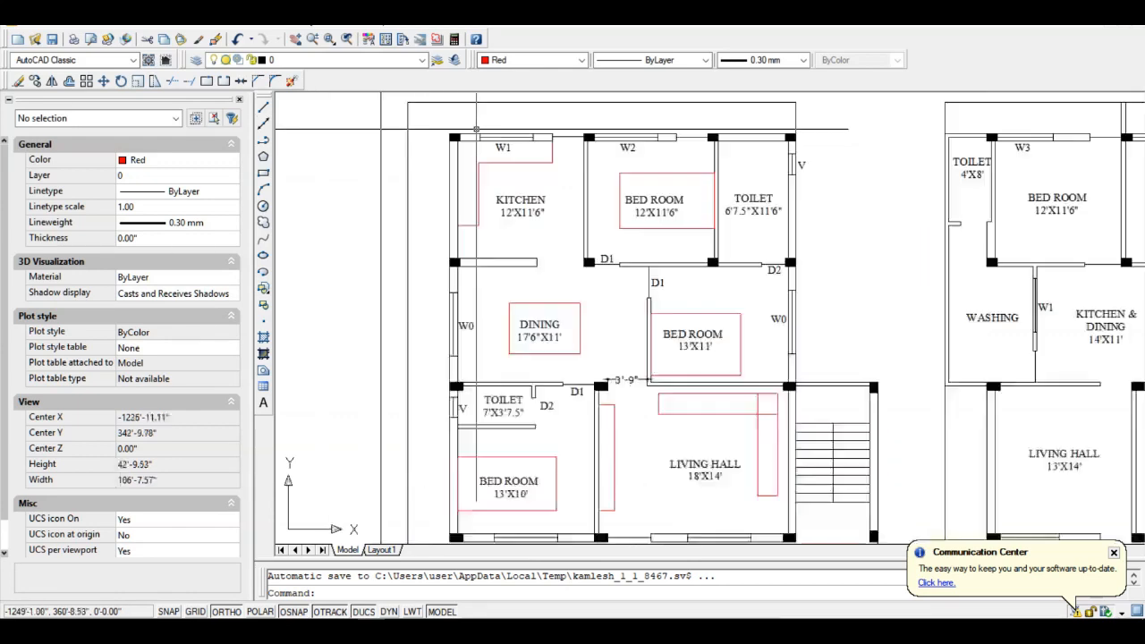
pyautogui.scroll(5, 429, 119)
pyautogui.scroll(-3, 434, 119)
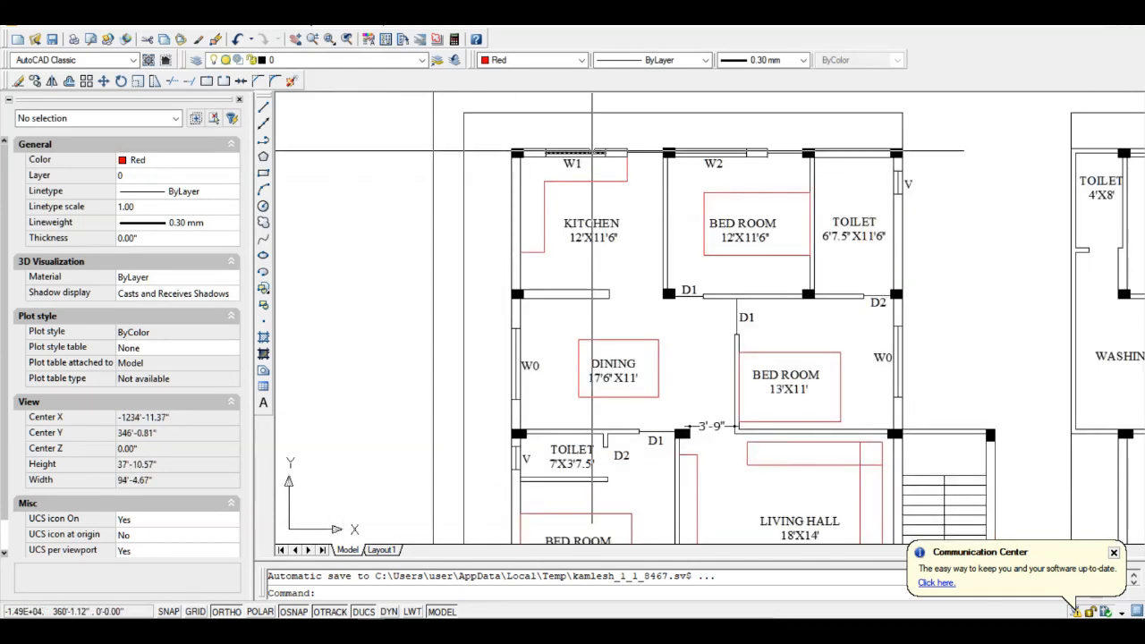
pyautogui.scroll(5, 574, 169)
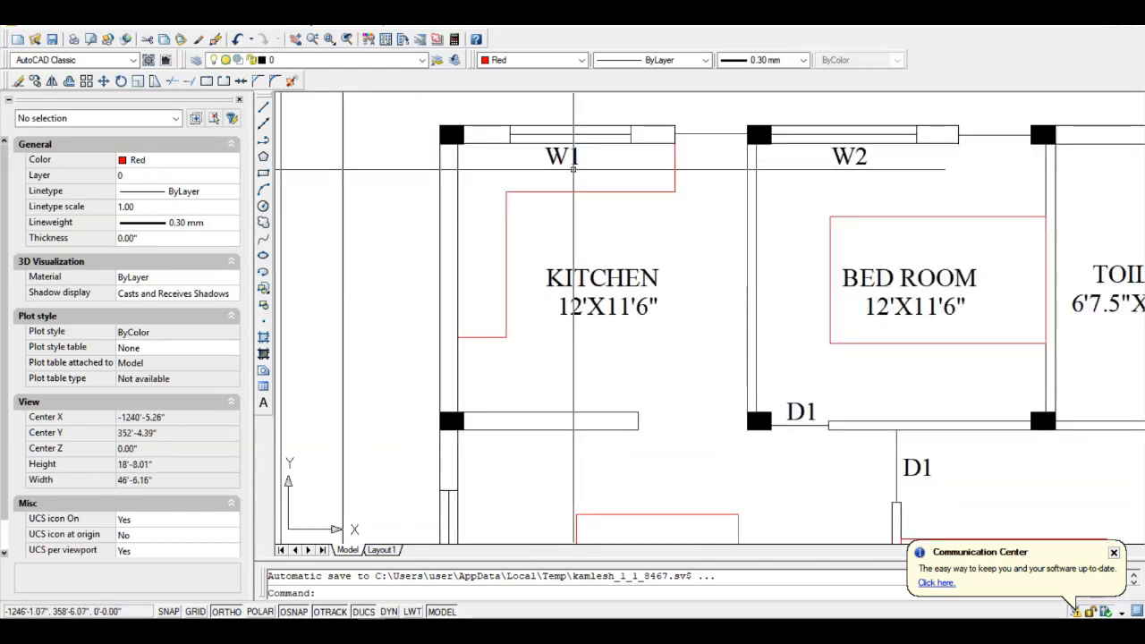
pyautogui.scroll(-8, 573, 168)
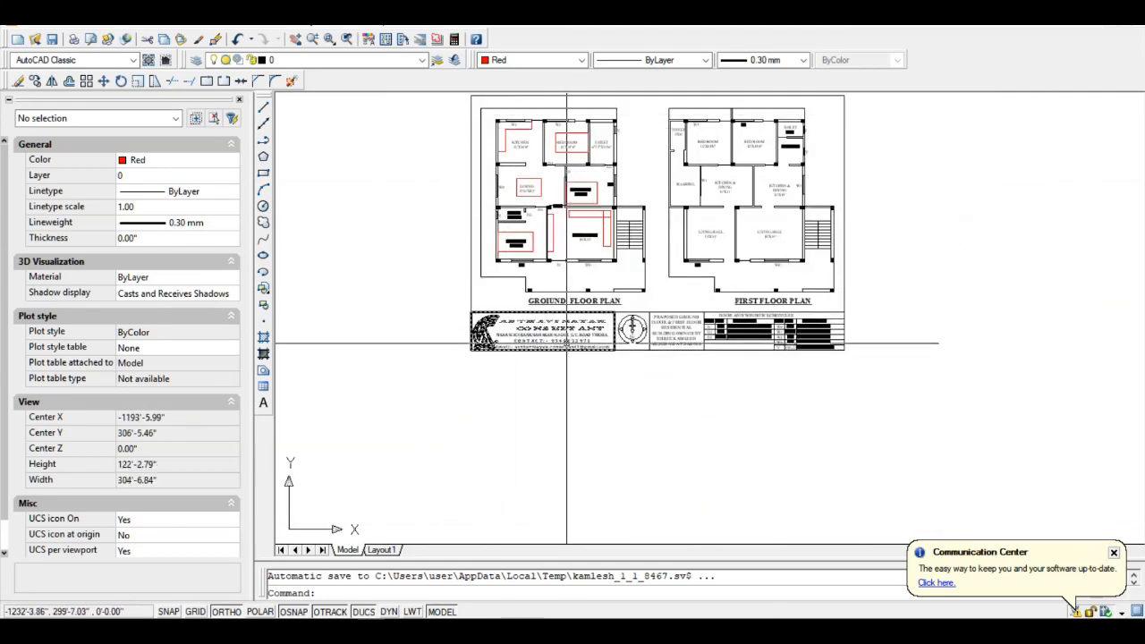
pyautogui.scroll(8, 505, 304)
pyautogui.scroll(-2, 493, 185)
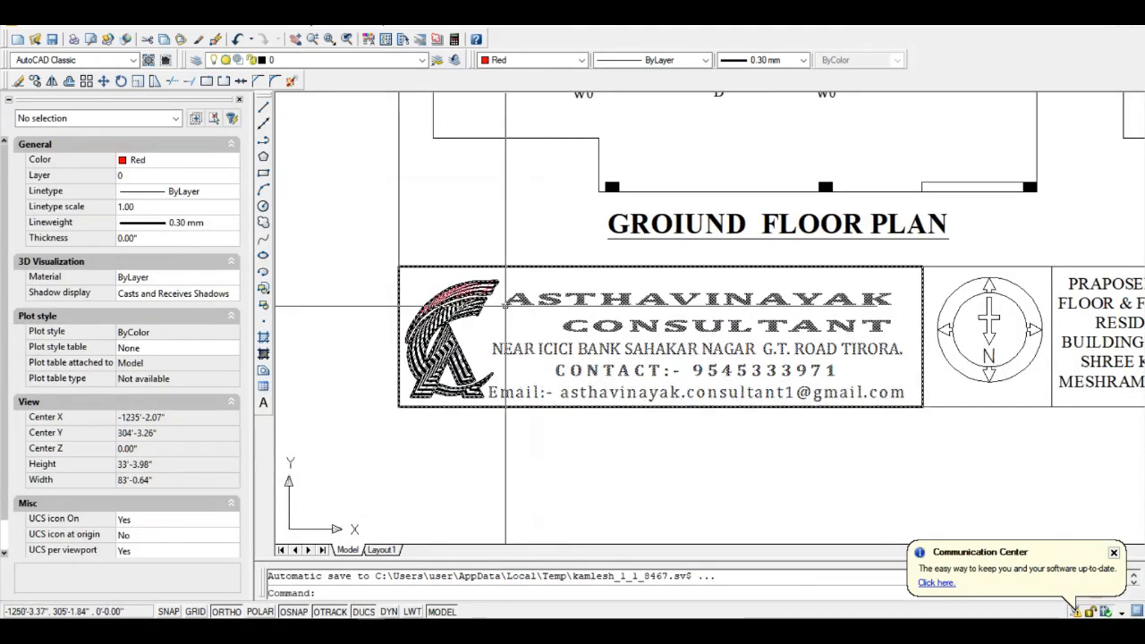
pyautogui.scroll(3, 407, 132)
pyautogui.scroll(-3, 410, 171)
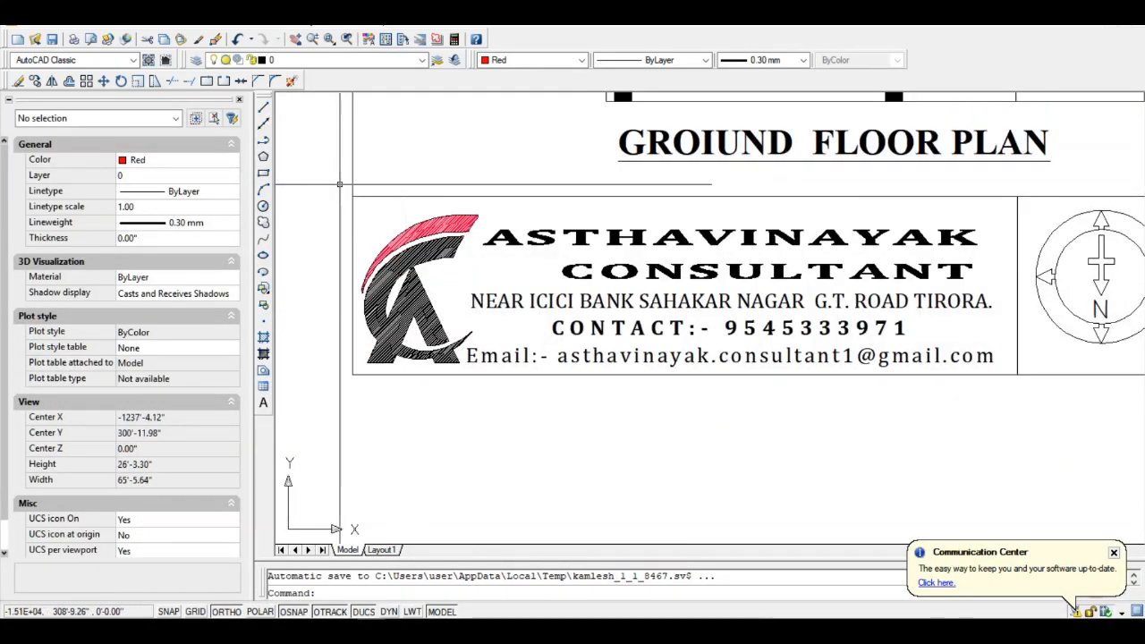
pyautogui.scroll(1, 399, 261)
pyautogui.scroll(-2, 399, 261)
pyautogui.scroll(1, 399, 261)
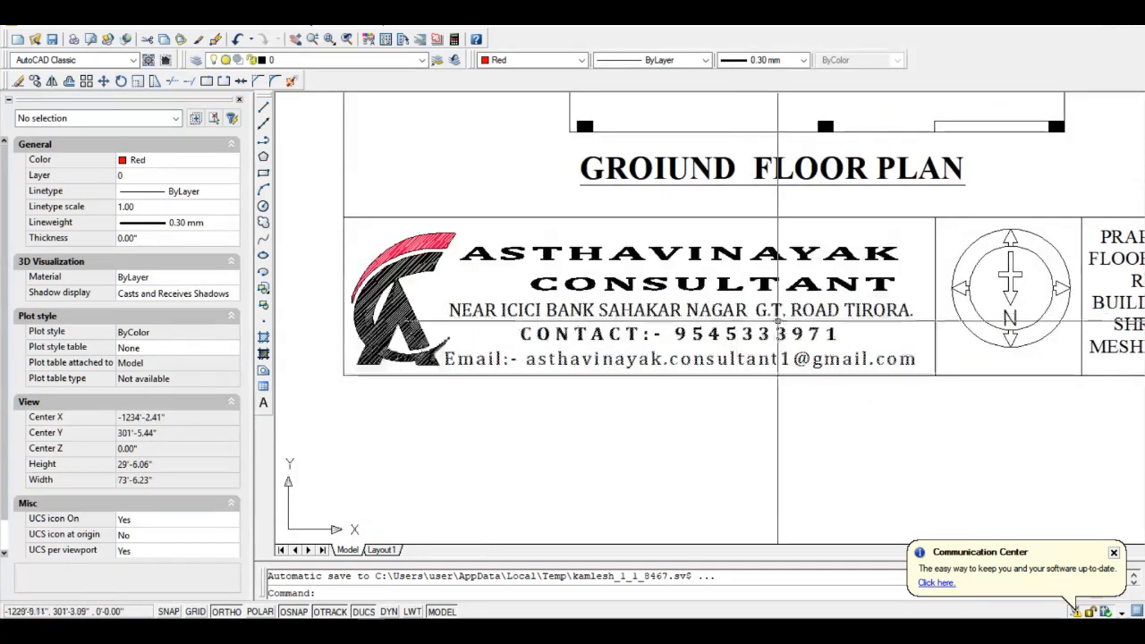
pyautogui.scroll(4, 429, 241)
pyautogui.scroll(-3, 441, 234)
pyautogui.scroll(4, 340, 304)
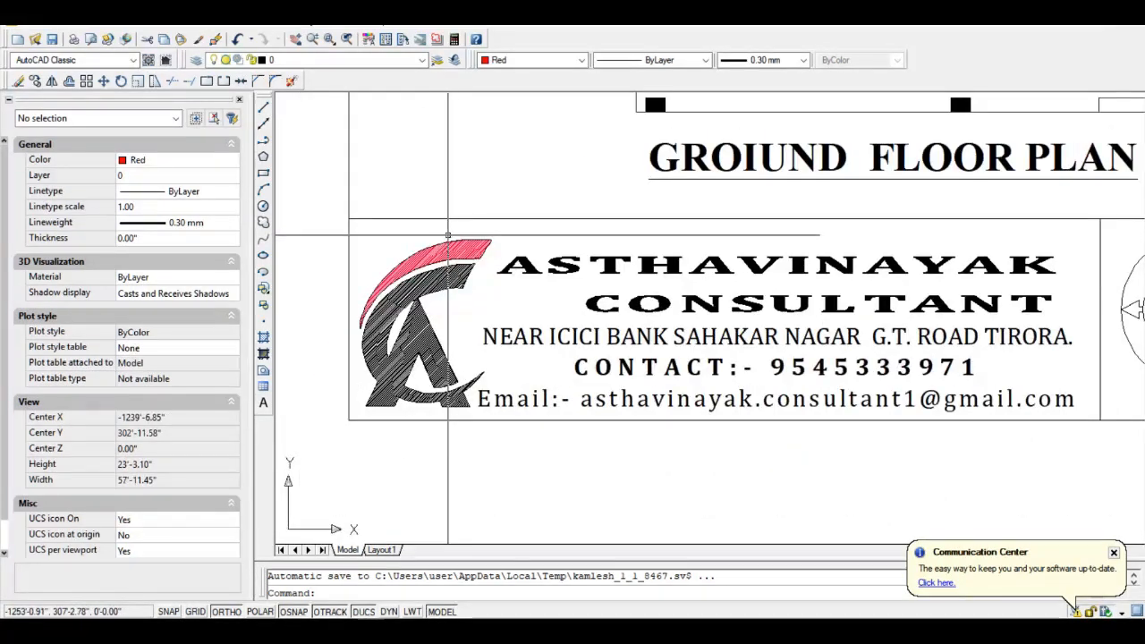
pyautogui.scroll(-5, 441, 210)
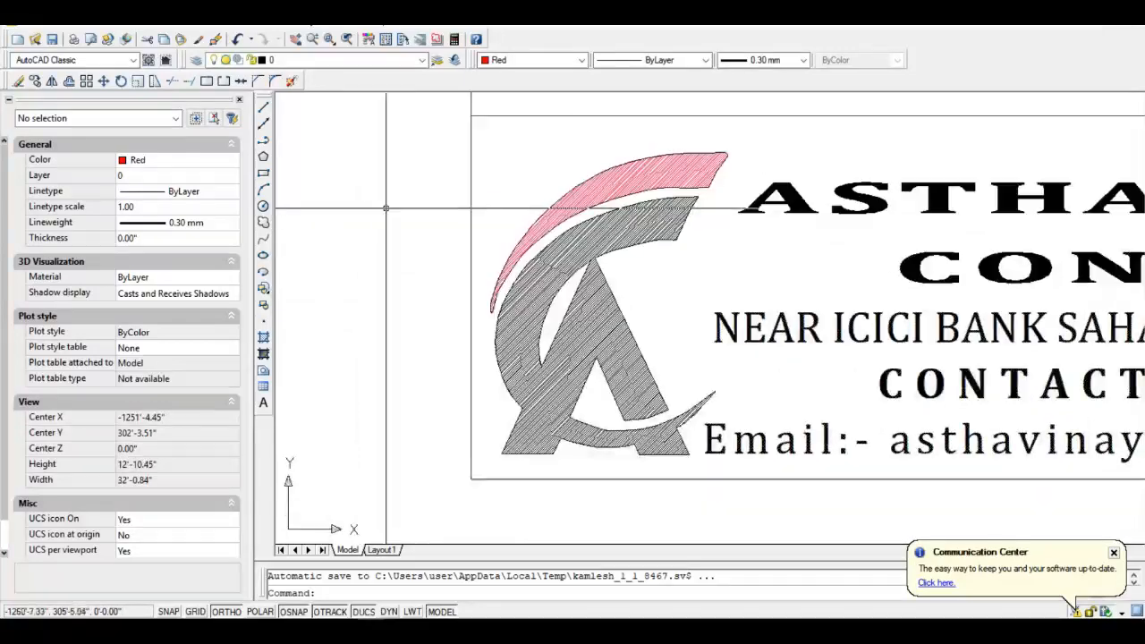
pyautogui.scroll(2, 573, 255)
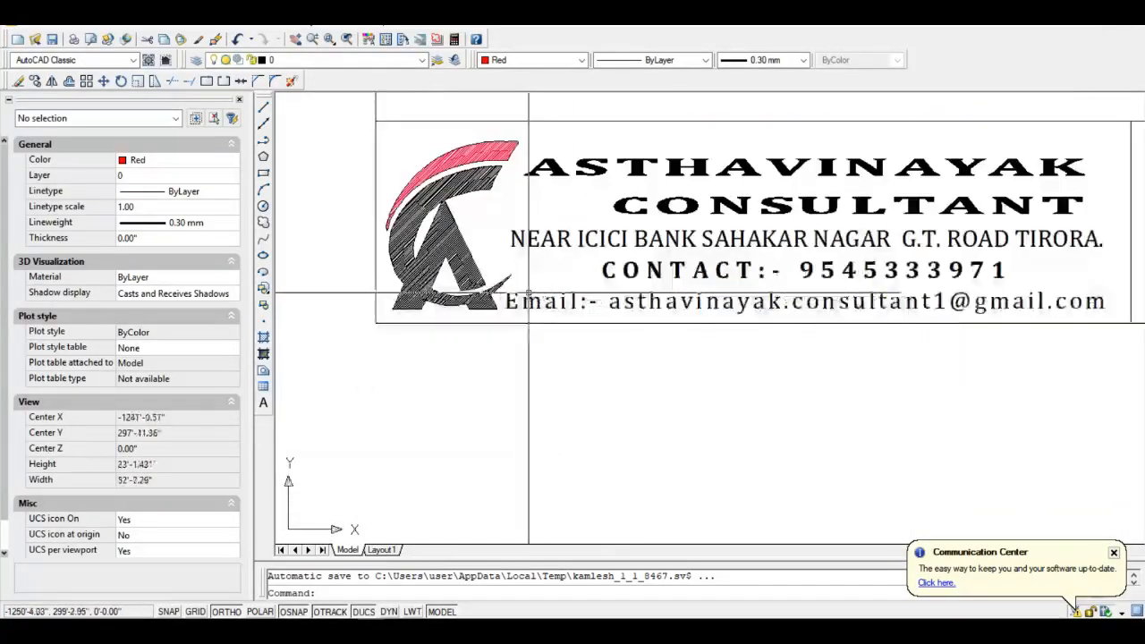
pyautogui.scroll(-4, 502, 313)
pyautogui.scroll(-2, 502, 313)
pyautogui.scroll(2, 502, 313)
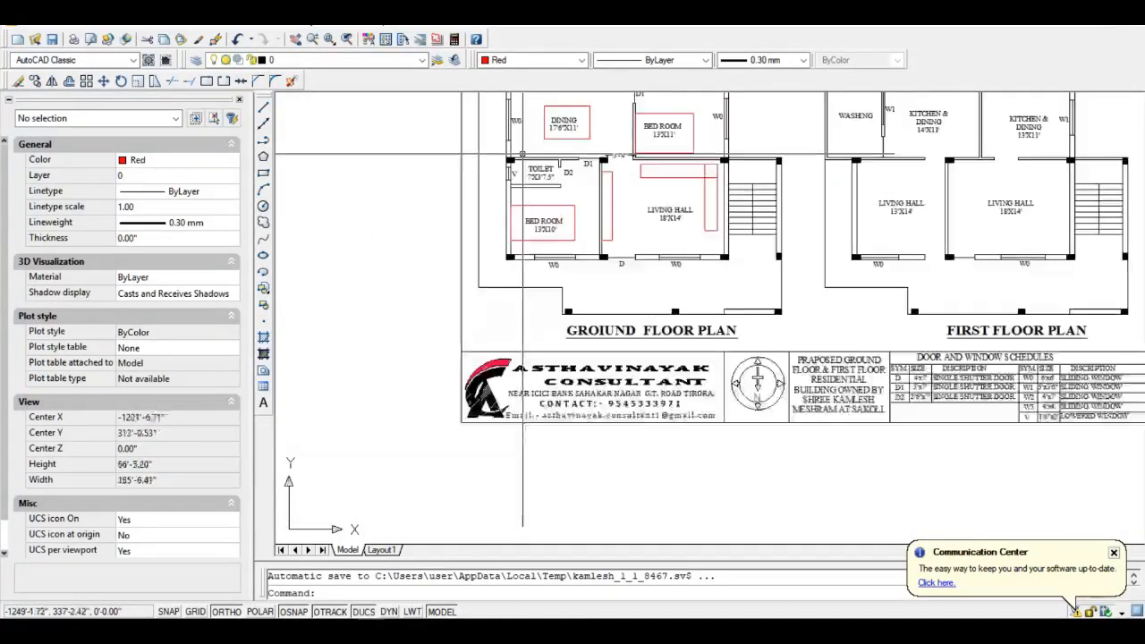
pyautogui.scroll(-3, 571, 222)
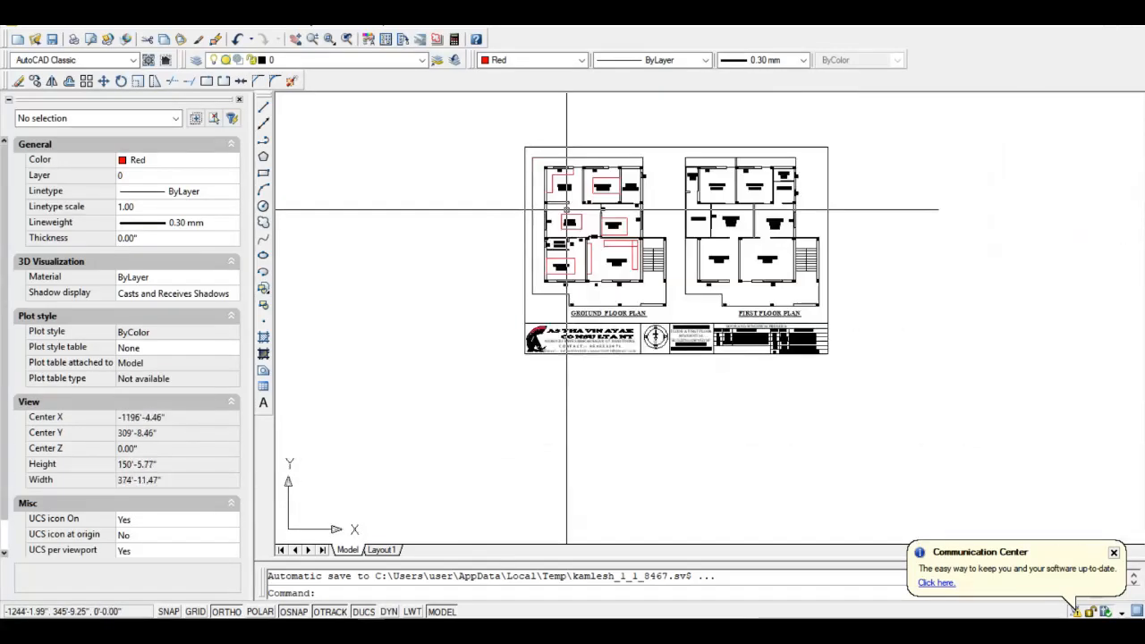
pyautogui.hotkey('ctrl', 's')
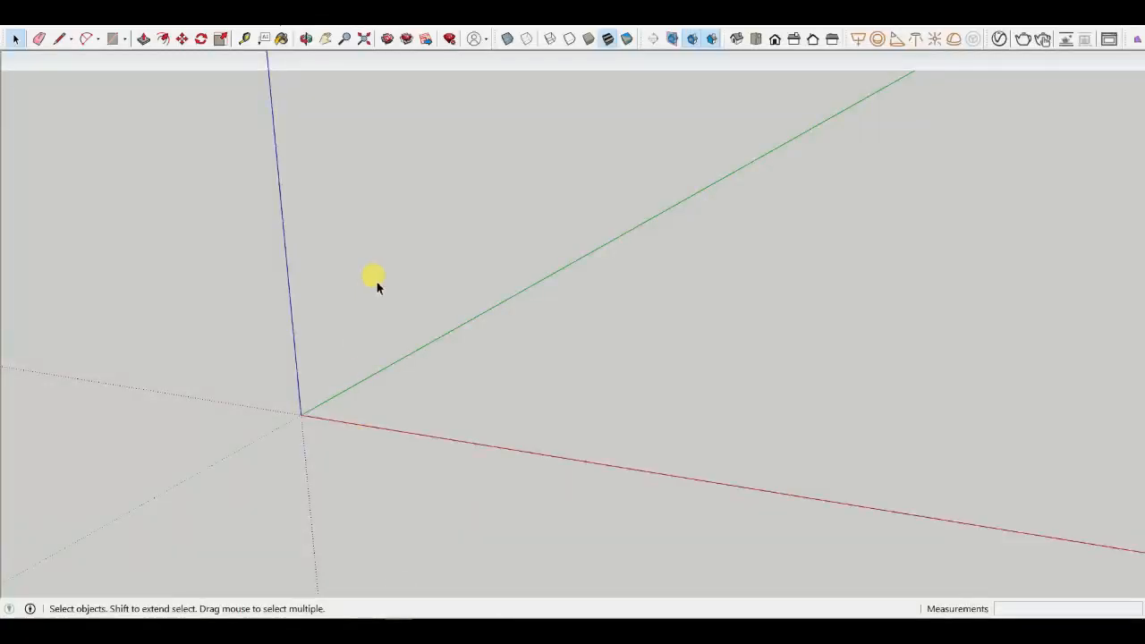
# - Start importing a file and select the kamlesh DWG from Quick access
pyautogui.click(11, 21)
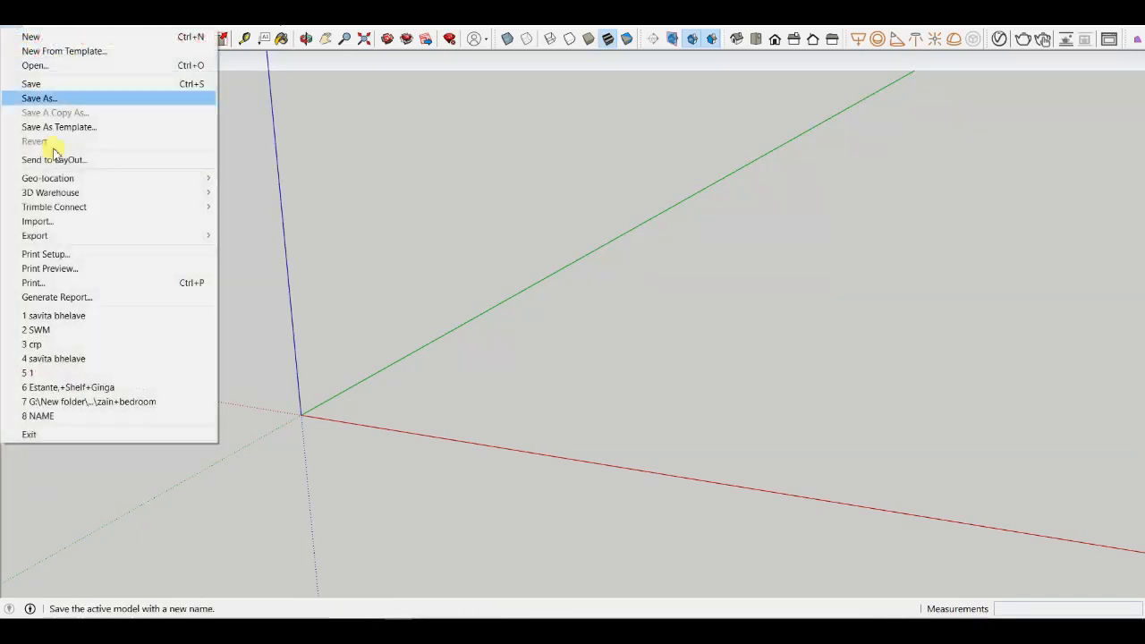
pyautogui.click(45, 223)
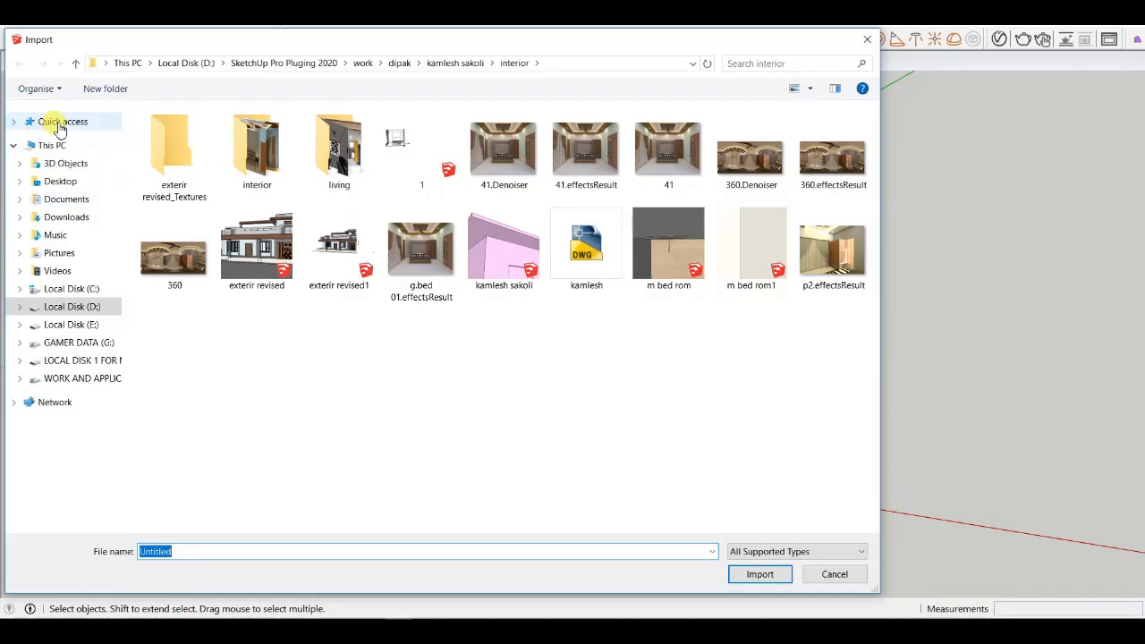
pyautogui.click(59, 124)
pyautogui.click(166, 262)
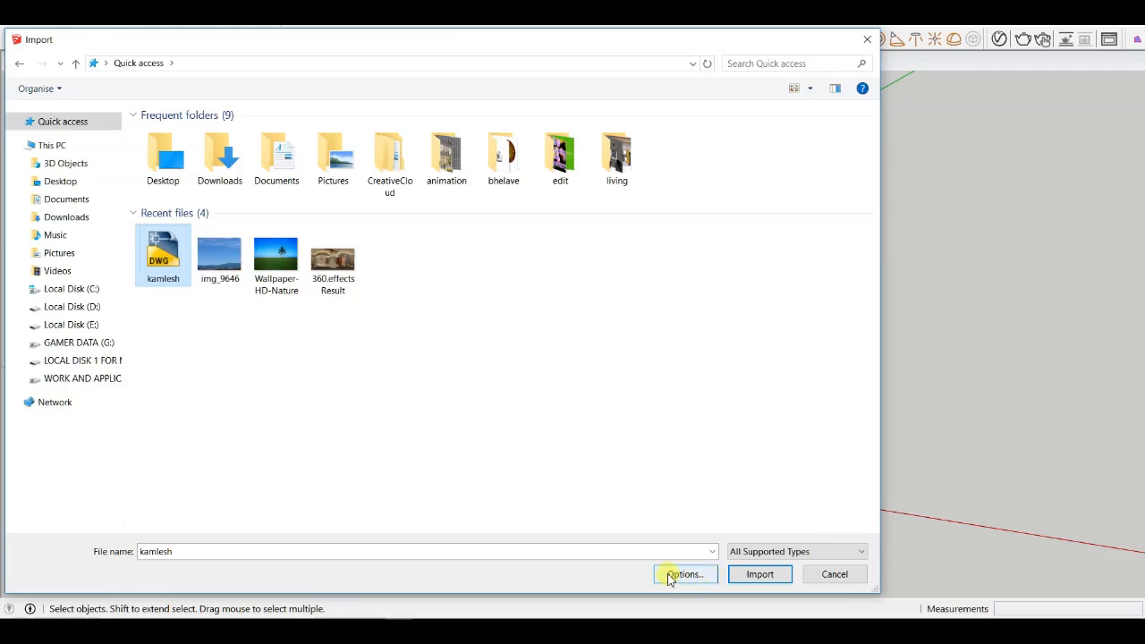
# - Import the kamlesh DWG with Import Materials checked and units at Model Units, then close the import results
pyautogui.click(685, 575)
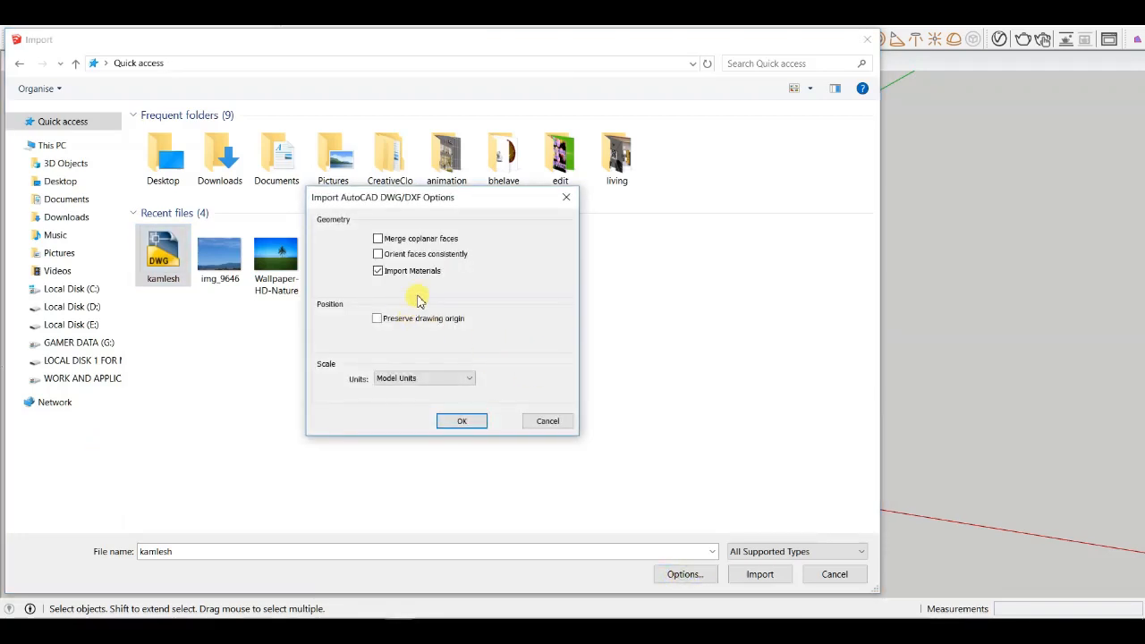
pyautogui.click(424, 378)
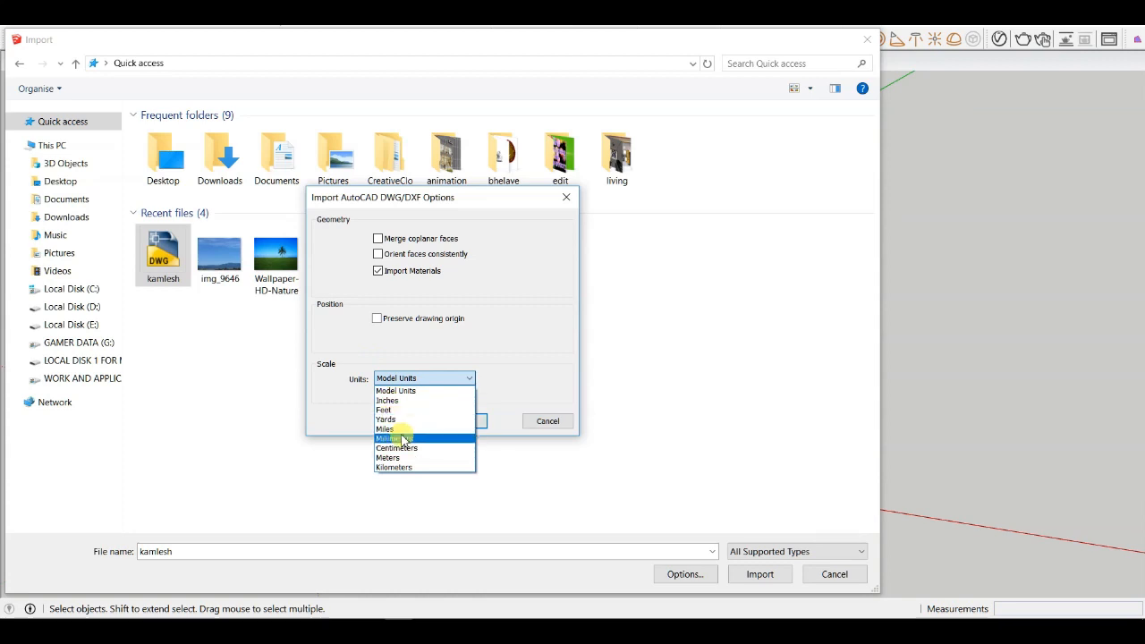
pyautogui.click(422, 380)
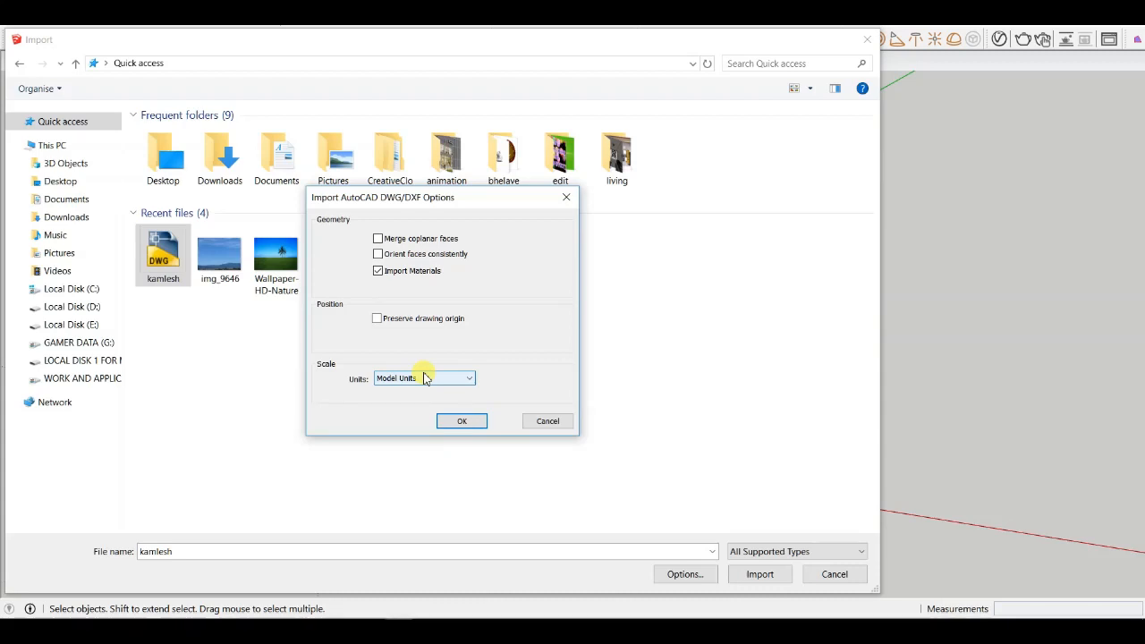
pyautogui.click(434, 380)
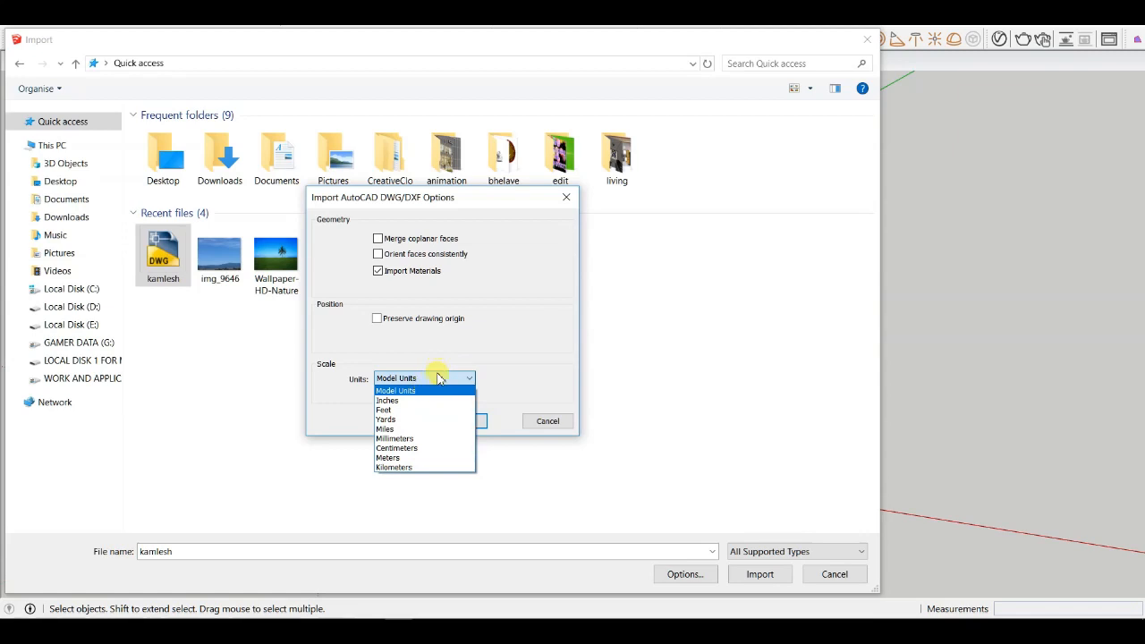
pyautogui.click(438, 378)
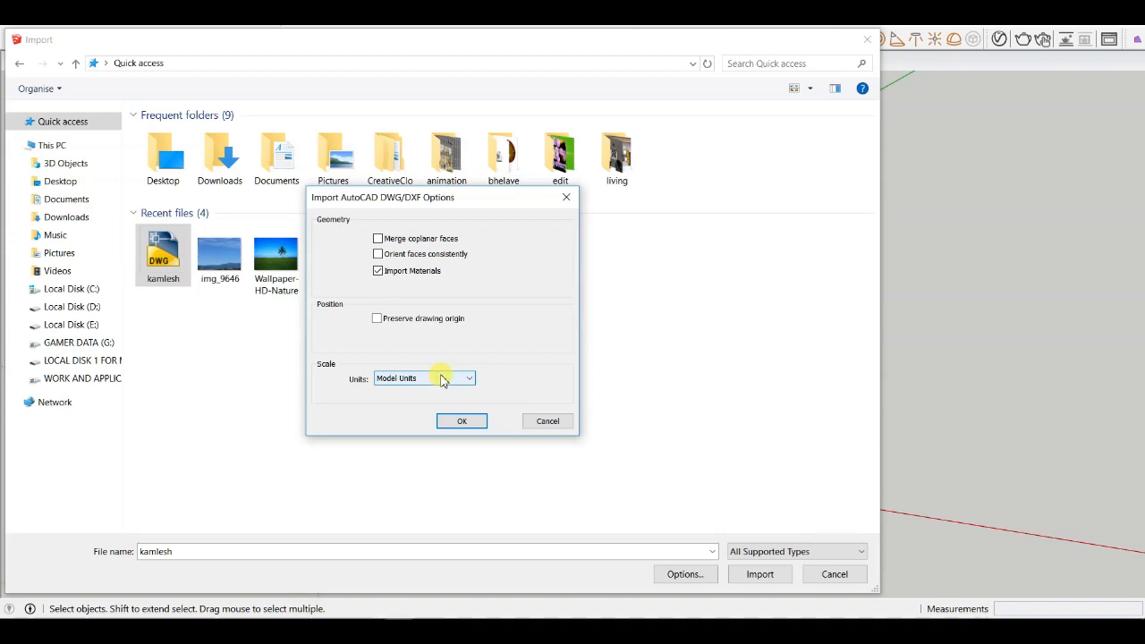
pyautogui.click(441, 380)
pyautogui.click(441, 380)
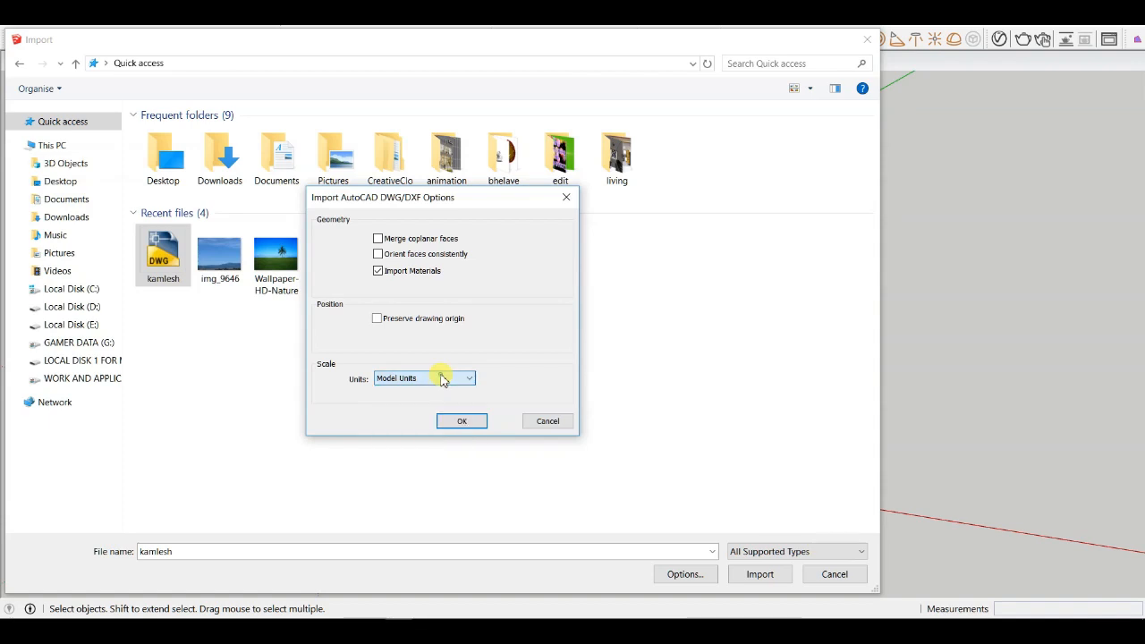
pyautogui.click(441, 380)
pyautogui.click(442, 379)
pyautogui.click(413, 380)
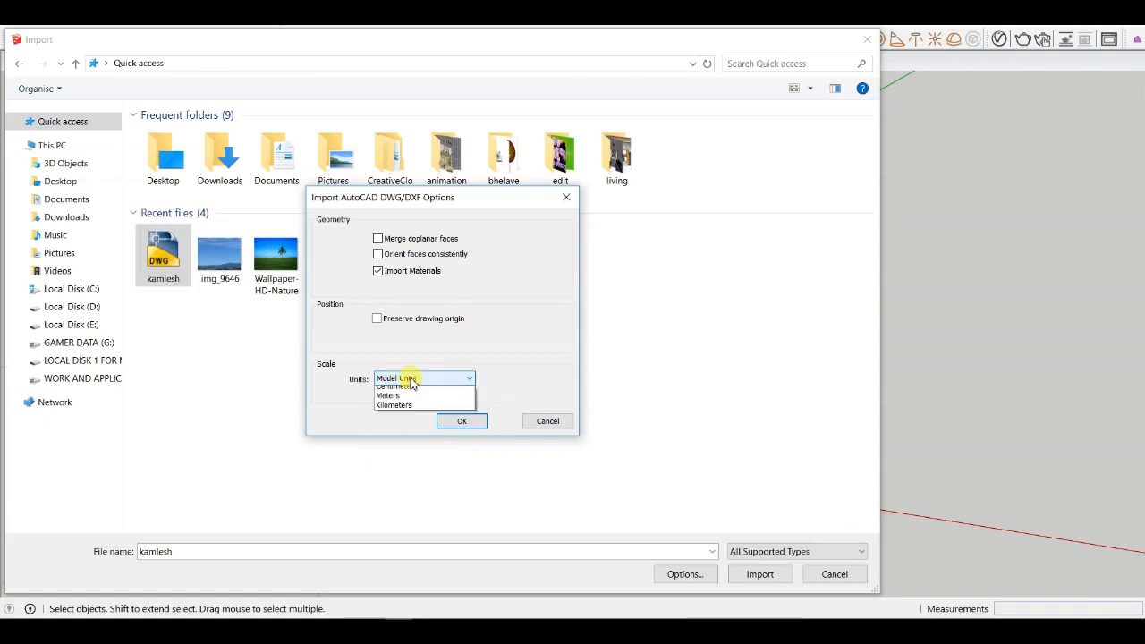
pyautogui.click(425, 379)
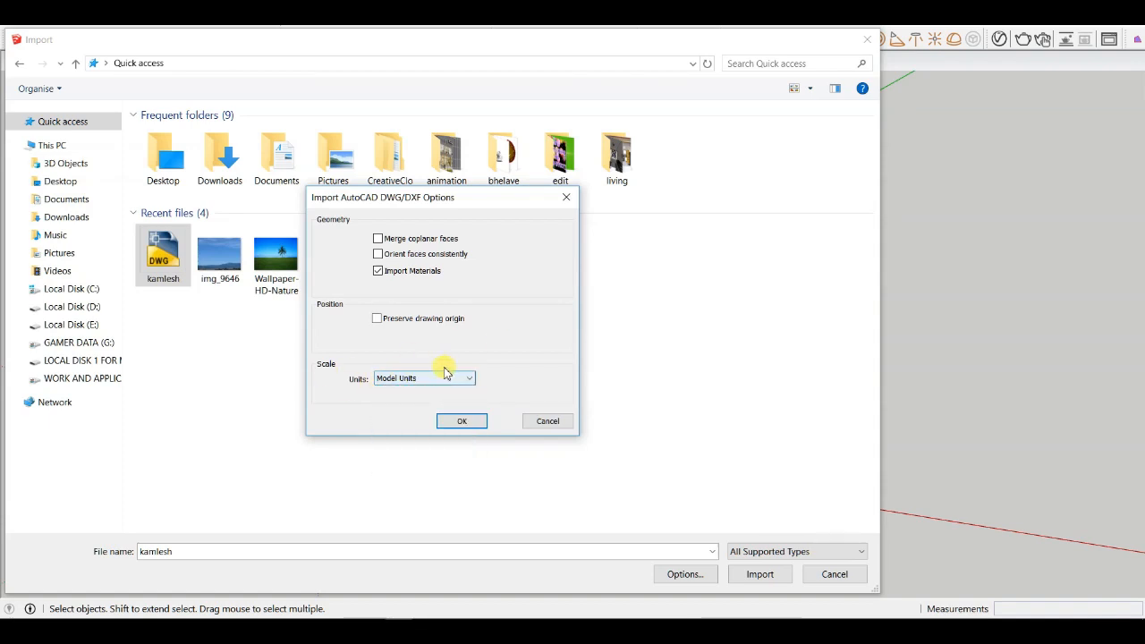
pyautogui.click(433, 381)
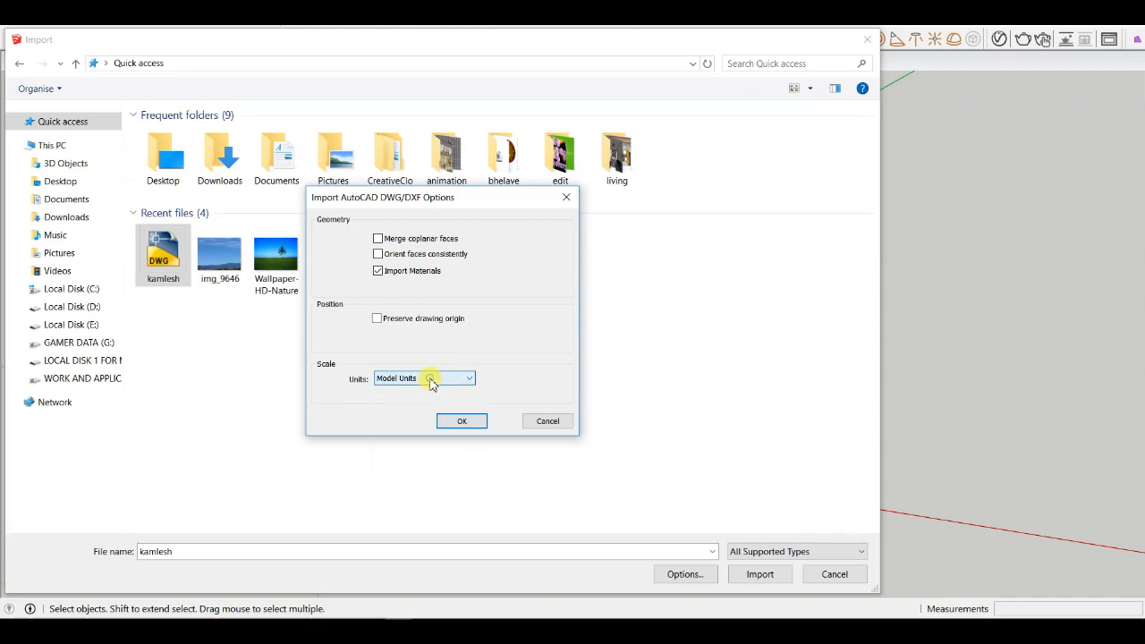
pyautogui.click(452, 421)
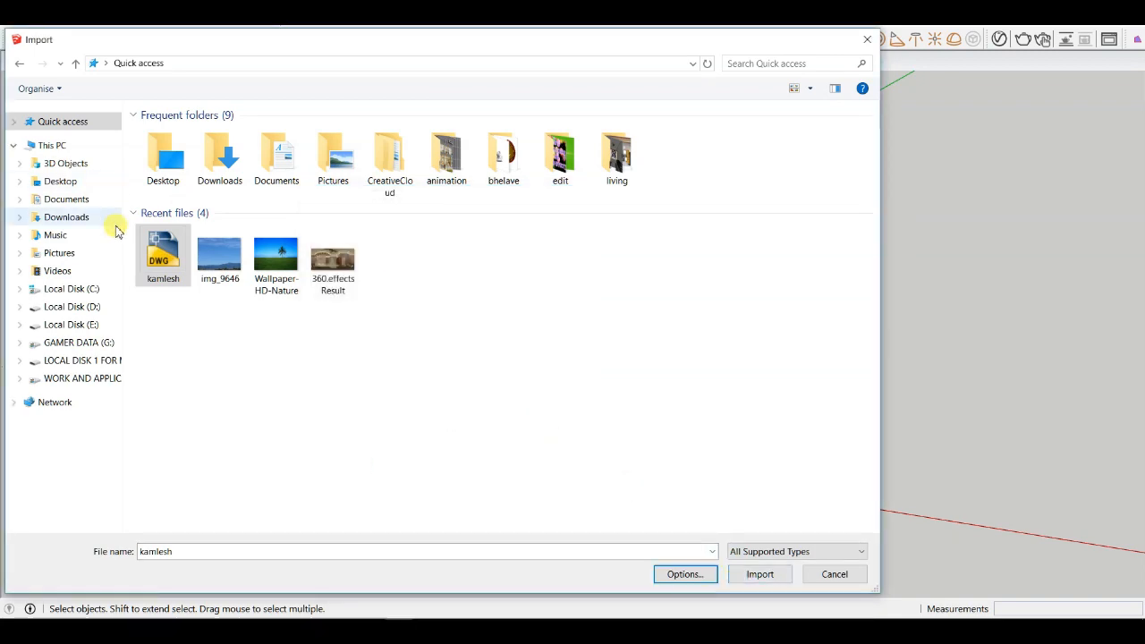
pyautogui.click(763, 576)
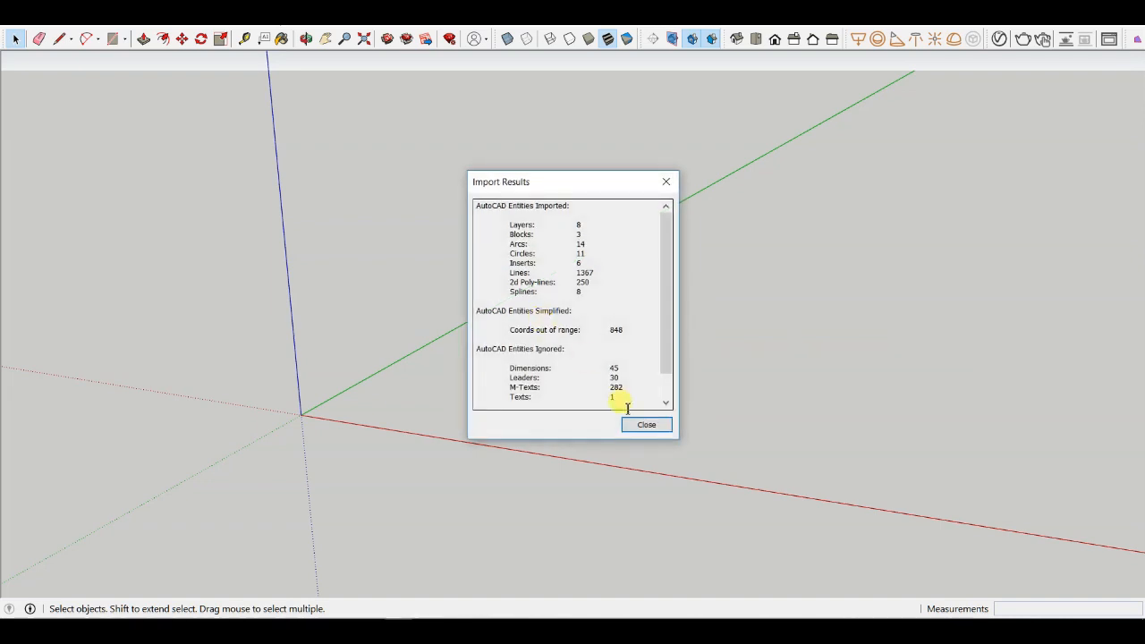
pyautogui.click(637, 428)
pyautogui.moveTo(374, 141); pyautogui.dragTo(424, 154, button='middle')
pyautogui.scroll(-8, 424, 155)
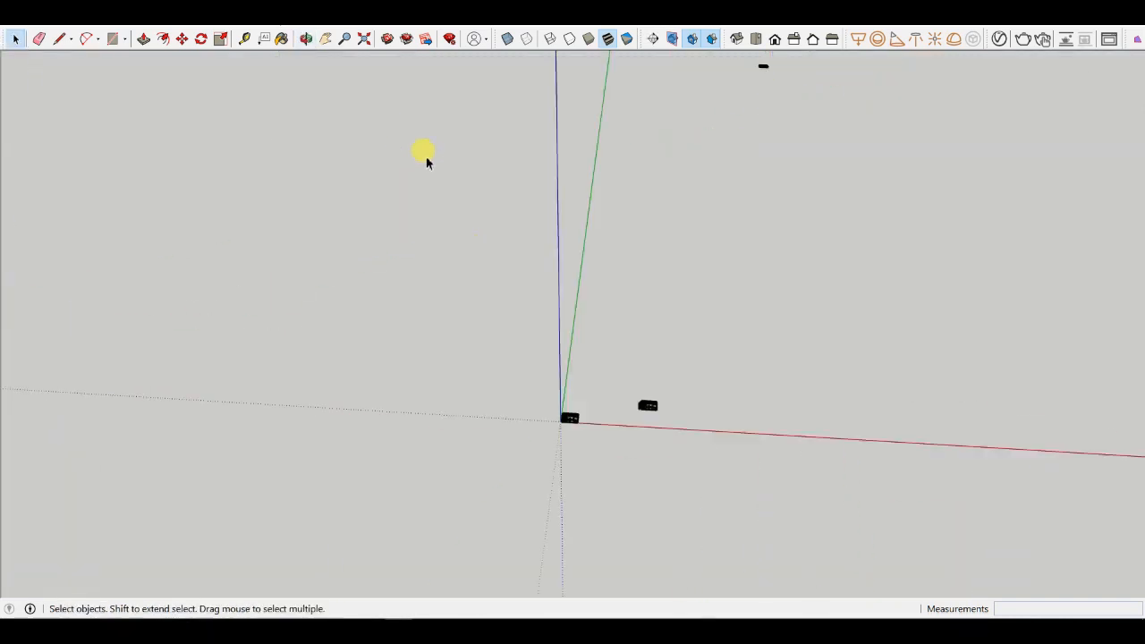
pyautogui.click(364, 43)
pyautogui.scroll(-5, 503, 234)
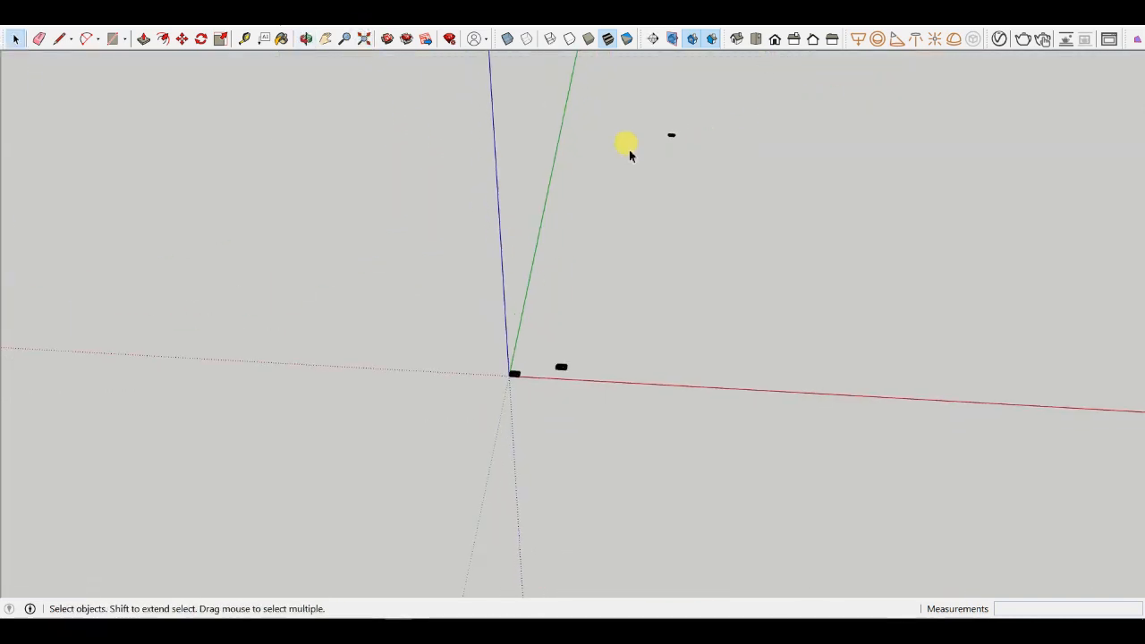
# - Inspect the imported drawing up close, selecting the whole drawing and individual wall edges
pyautogui.scroll(5, 707, 137)
pyautogui.scroll(10, 652, 159)
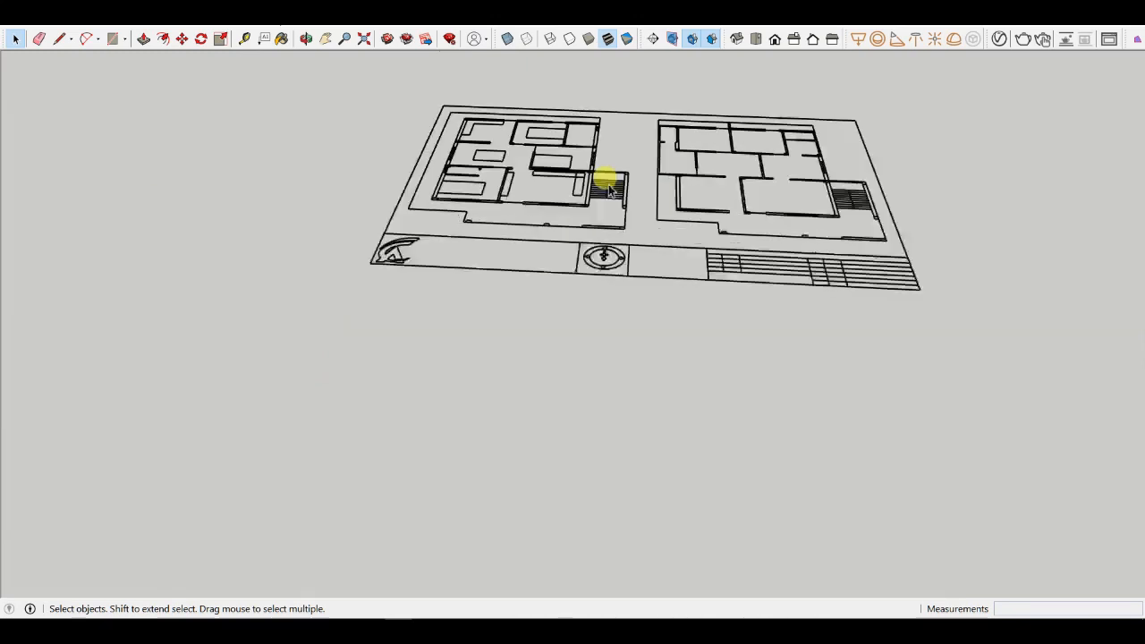
pyautogui.click(607, 183)
pyautogui.scroll(-15, 606, 188)
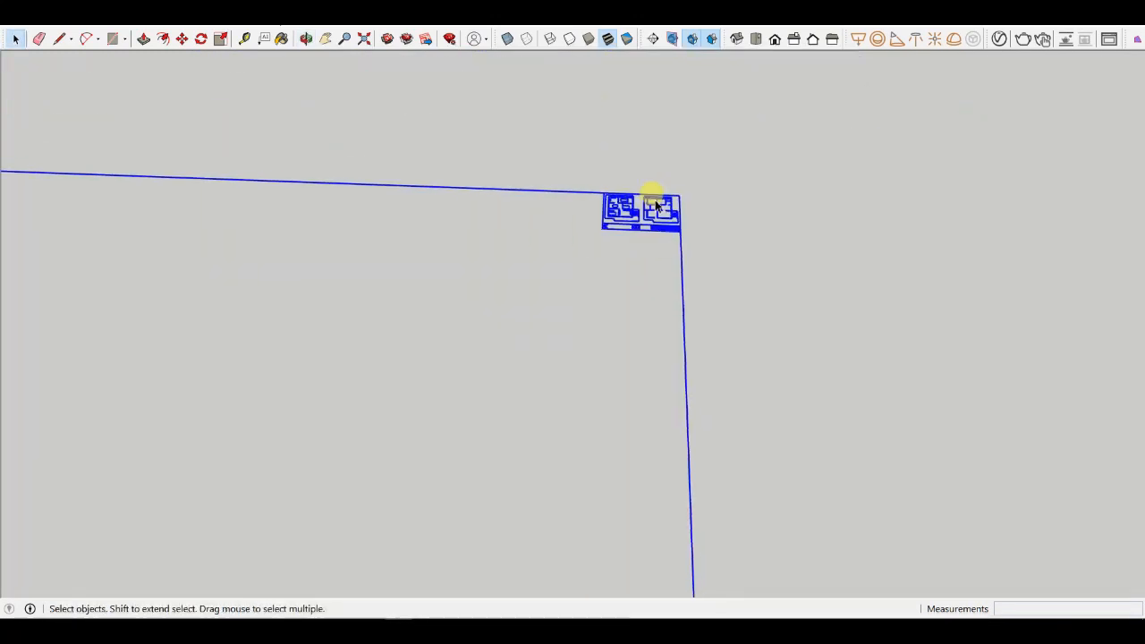
pyautogui.scroll(10, 662, 182)
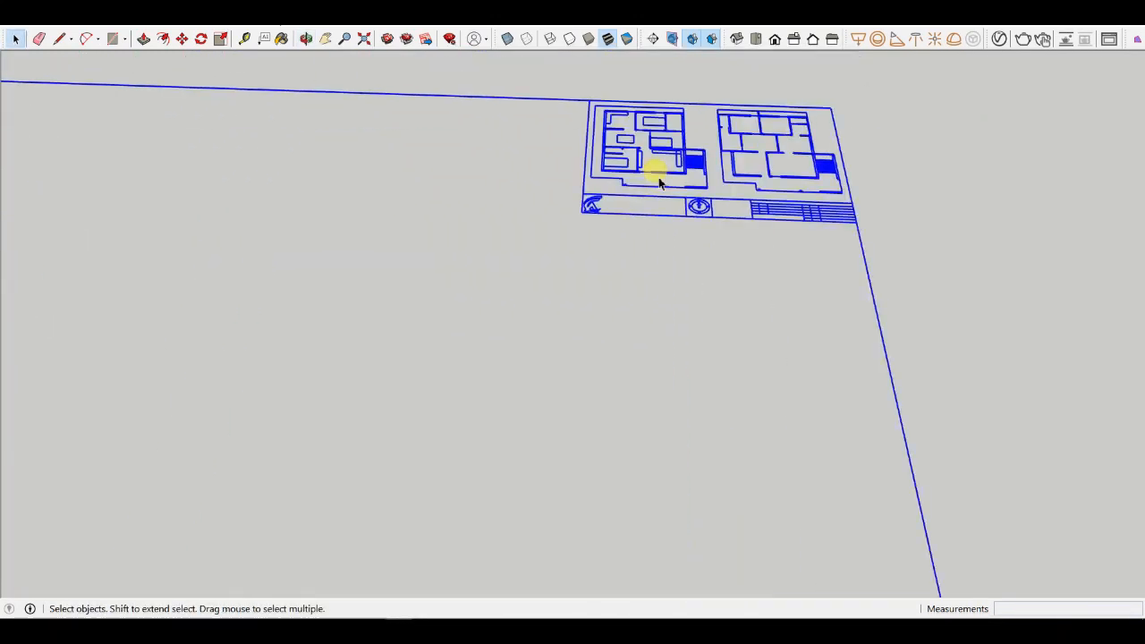
pyautogui.scroll(3, 684, 150)
pyautogui.scroll(-5, 592, 391)
pyautogui.scroll(7, 538, 240)
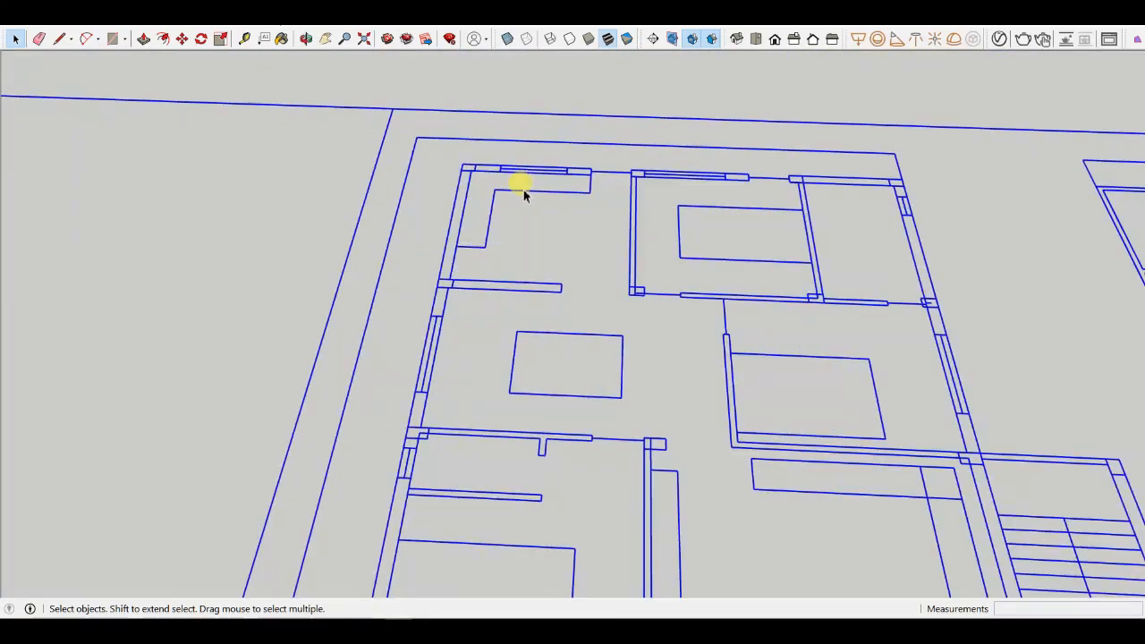
pyautogui.click(525, 192)
pyautogui.scroll(-4, 524, 193)
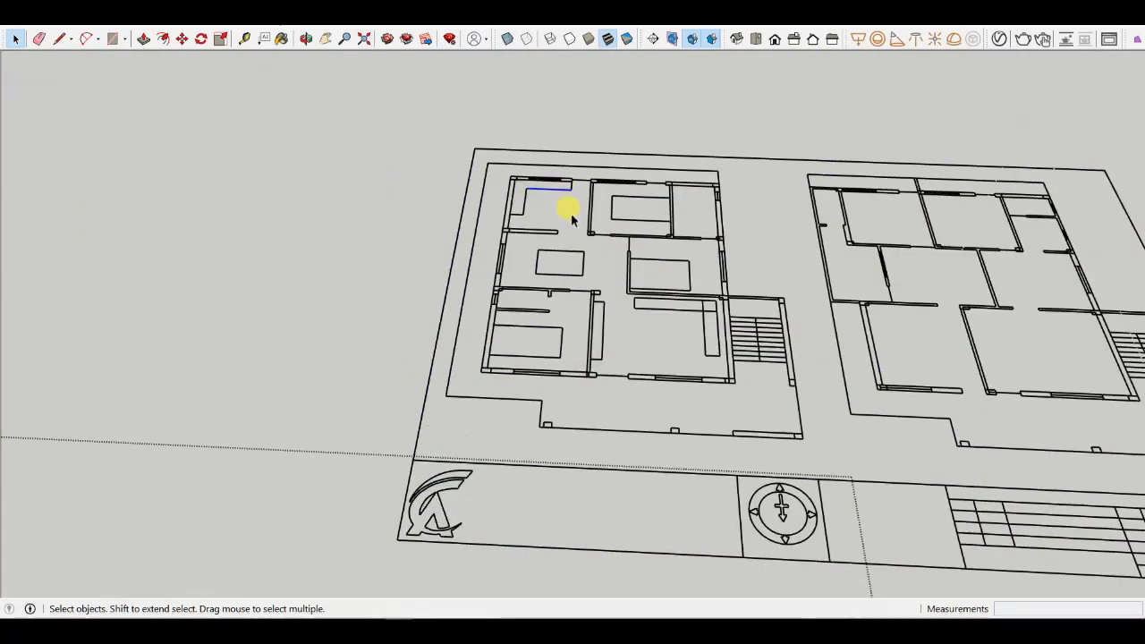
pyautogui.scroll(2, 511, 200)
pyautogui.scroll(-5, 511, 198)
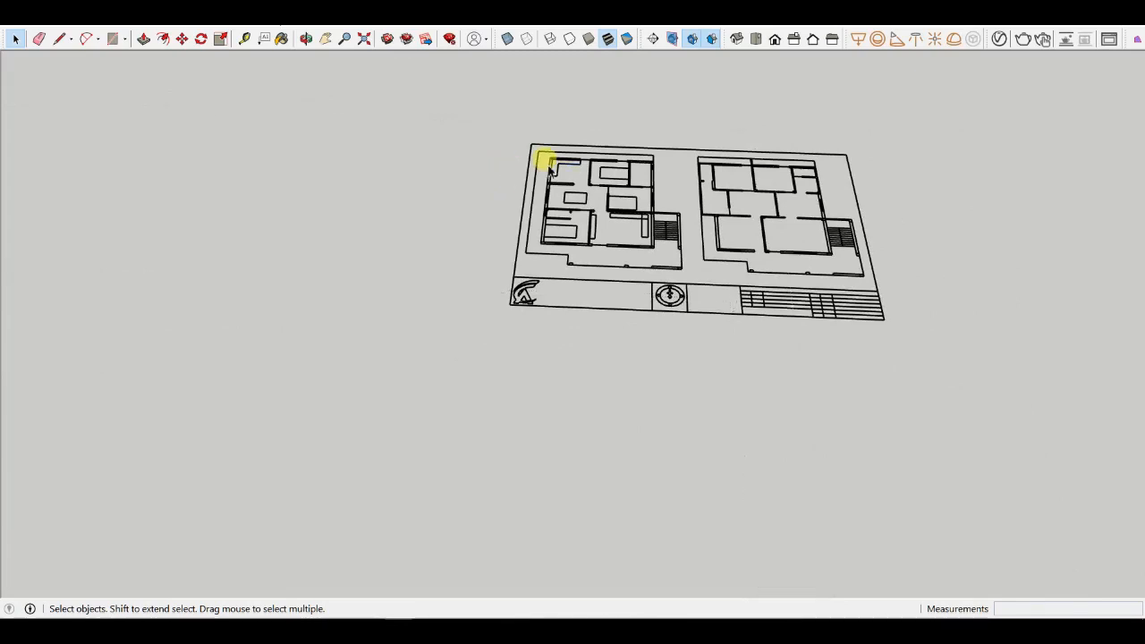
pyautogui.click(556, 170)
pyautogui.scroll(-6, 557, 170)
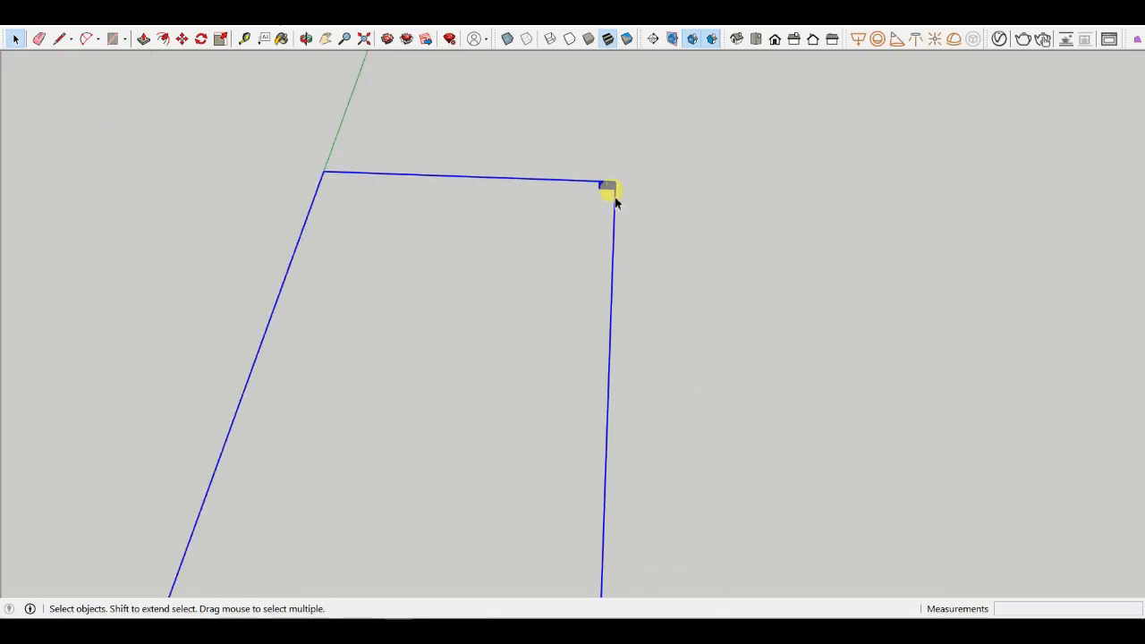
# - Window-select the entire imported drawing and check where it sits relative to the model origin
pyautogui.moveTo(608, 186); pyautogui.dragTo(432, 241, button='middle')
pyautogui.scroll(6, 455, 432)
pyautogui.scroll(-5, 357, 542)
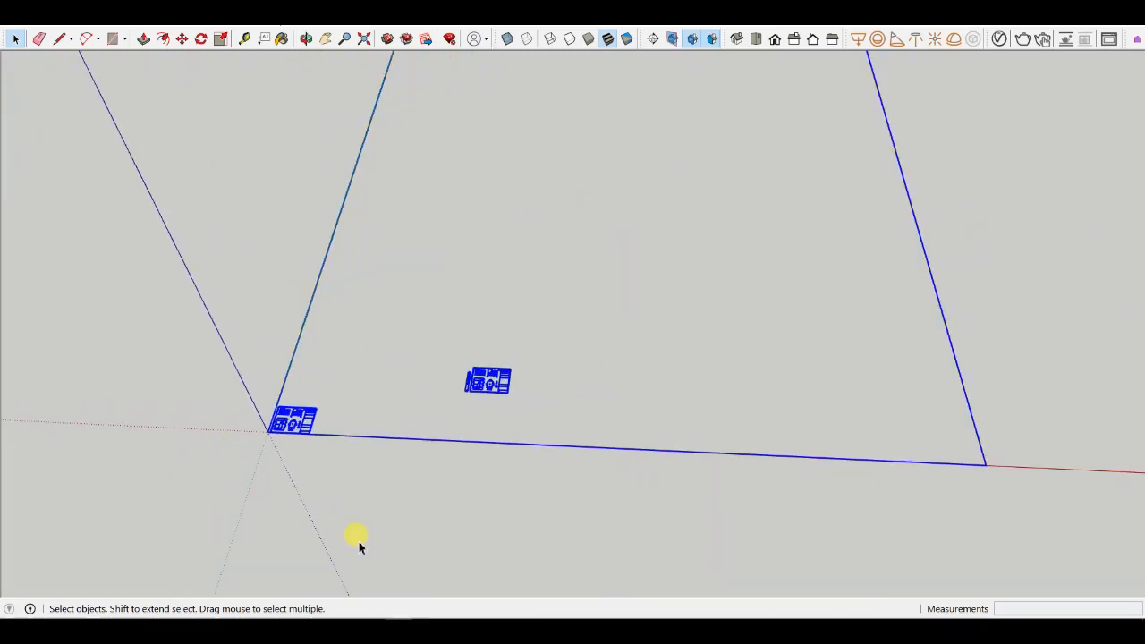
pyautogui.scroll(-2, 560, 410)
pyautogui.scroll(8, 603, 241)
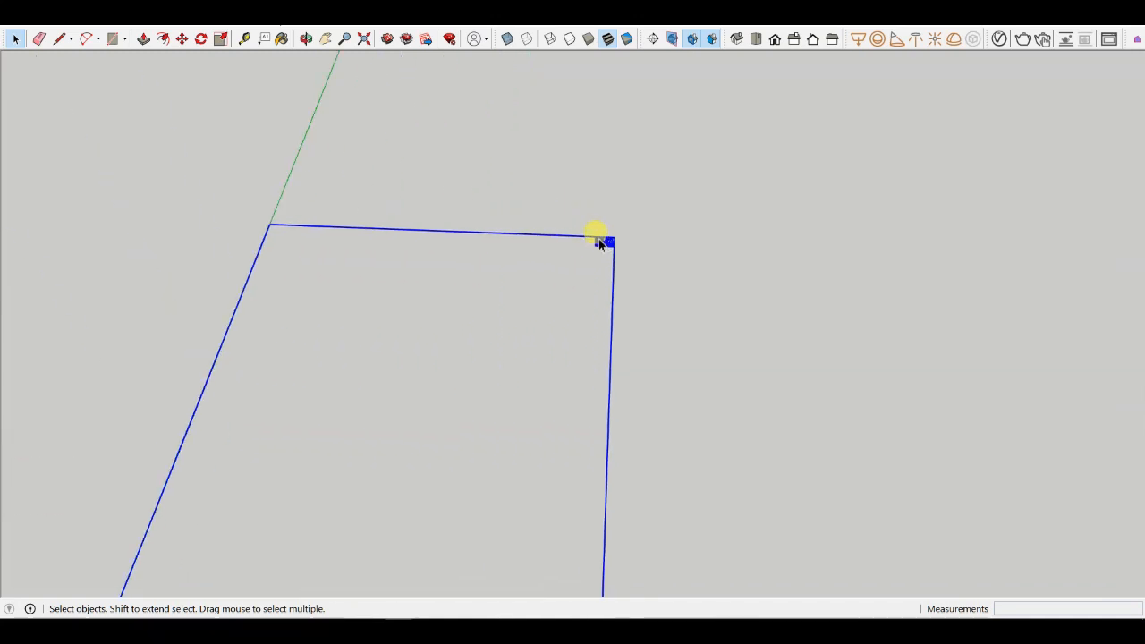
pyautogui.scroll(8, 603, 251)
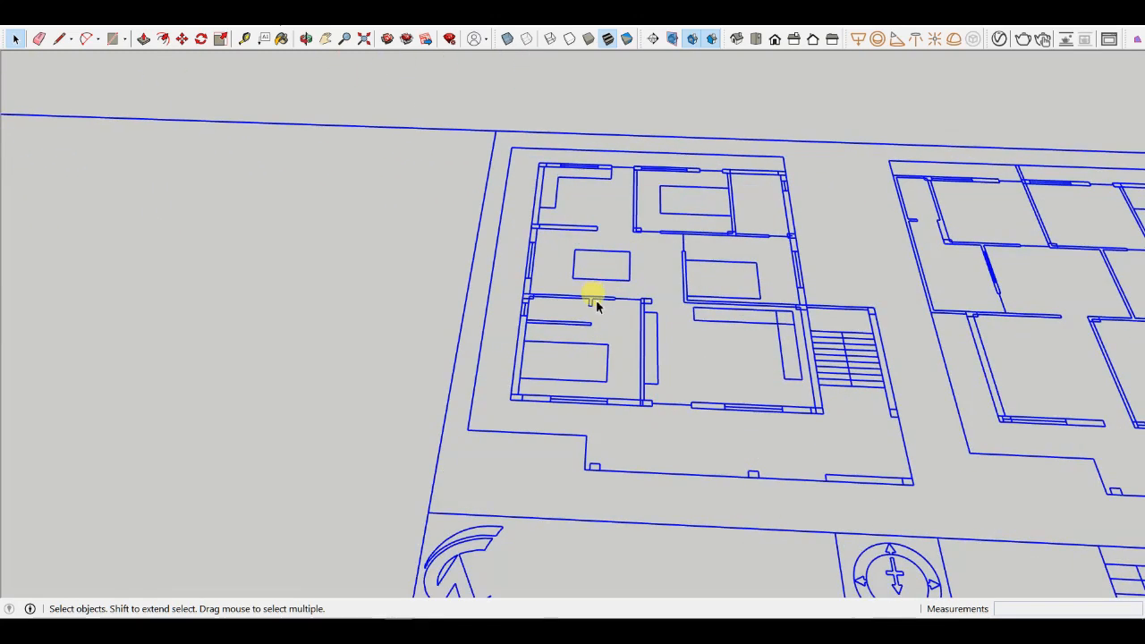
pyautogui.click(597, 307)
pyautogui.scroll(-8, 597, 307)
pyautogui.moveTo(370, 120); pyautogui.dragTo(879, 441)
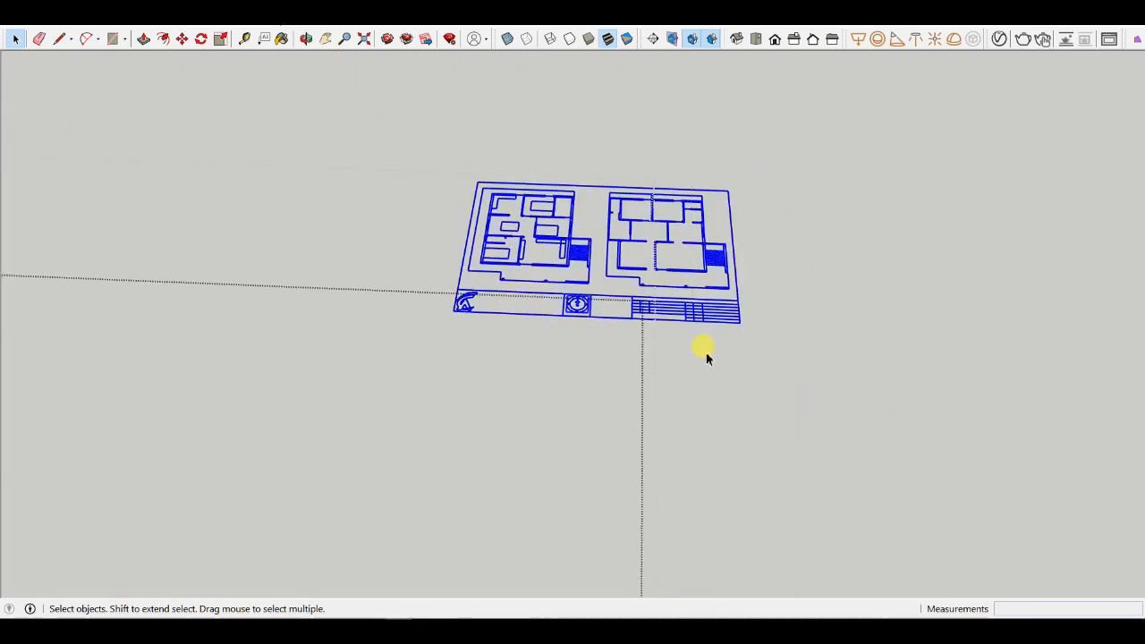
pyautogui.scroll(-3, 706, 358)
pyautogui.click(738, 209)
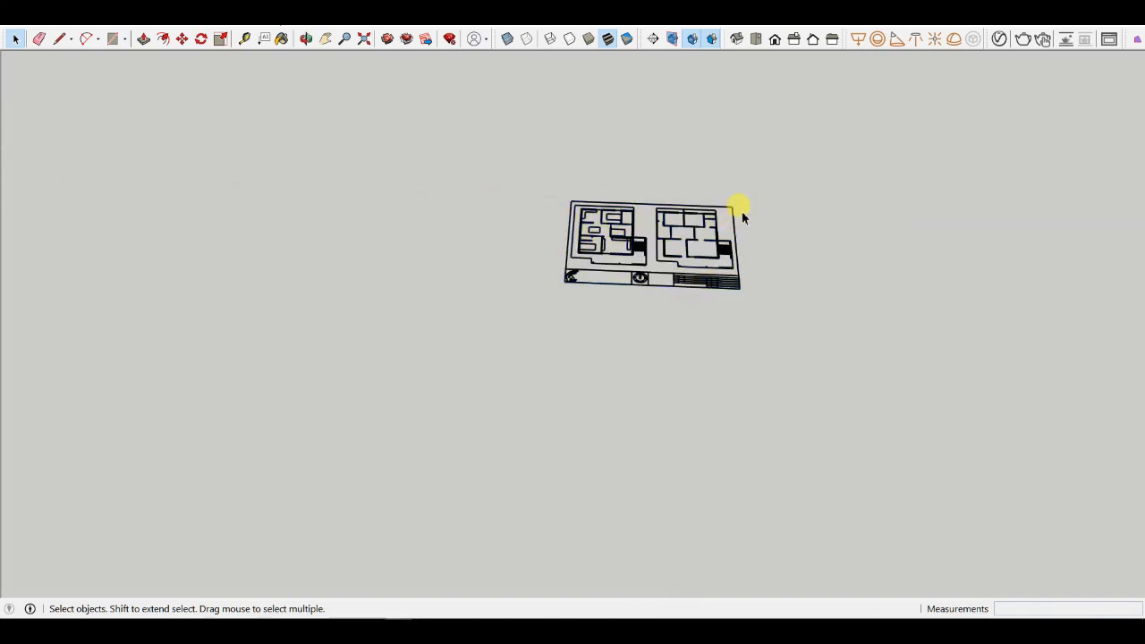
pyautogui.scroll(-5, 739, 210)
pyautogui.scroll(10, 675, 188)
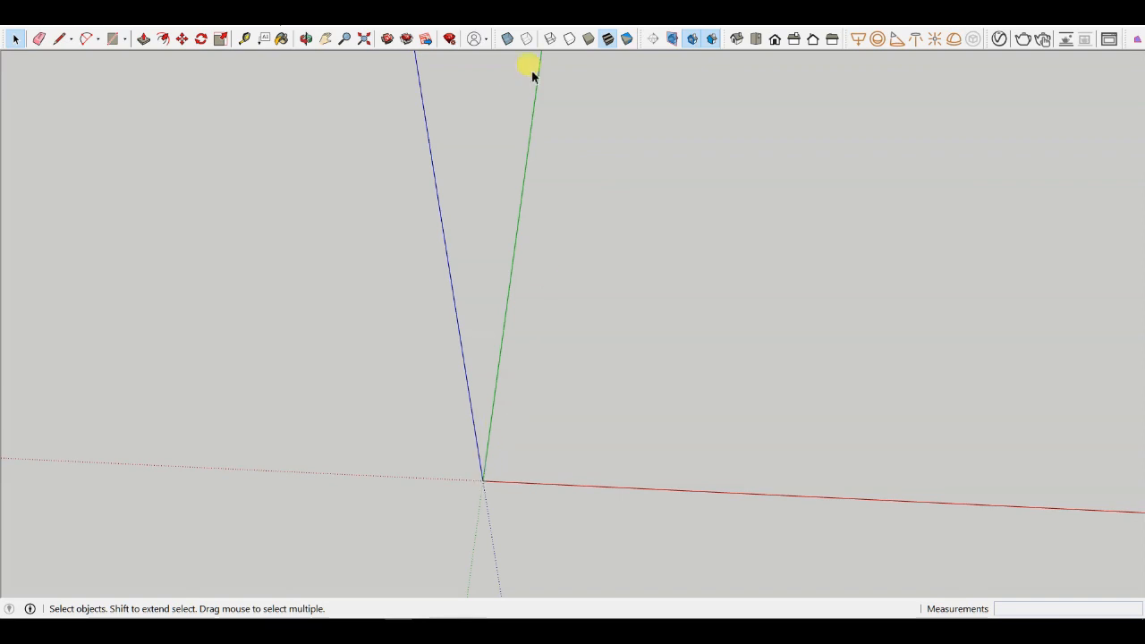
# - Zoom to the model extents and accept the offer to fix the model problem now
pyautogui.click(365, 39)
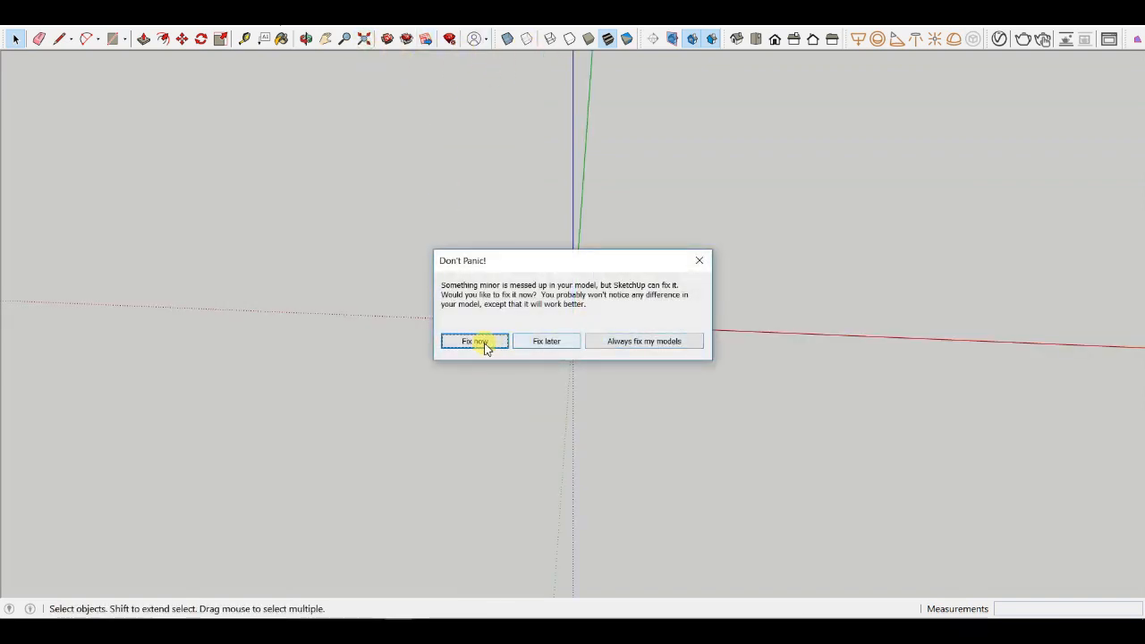
pyautogui.click(479, 342)
# - Paste the drawing from the clipboard and place it at the model origin
pyautogui.click(529, 334)
pyautogui.hotkey('ctrl', 'v')
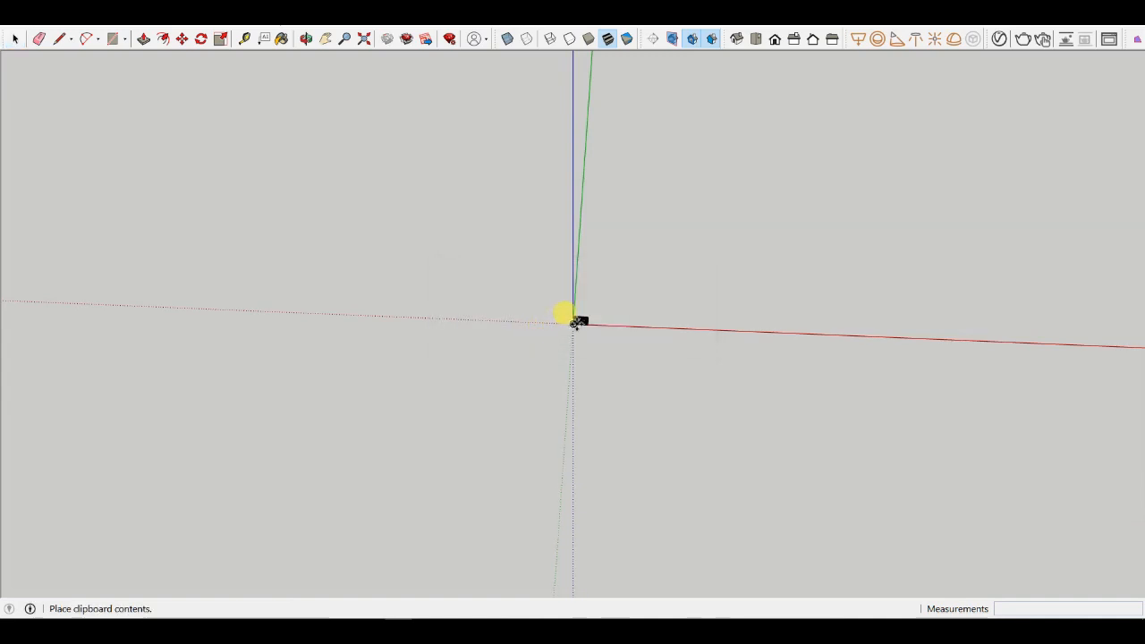
pyautogui.click(574, 321)
pyautogui.scroll(3, 577, 326)
pyautogui.scroll(3, 549, 294)
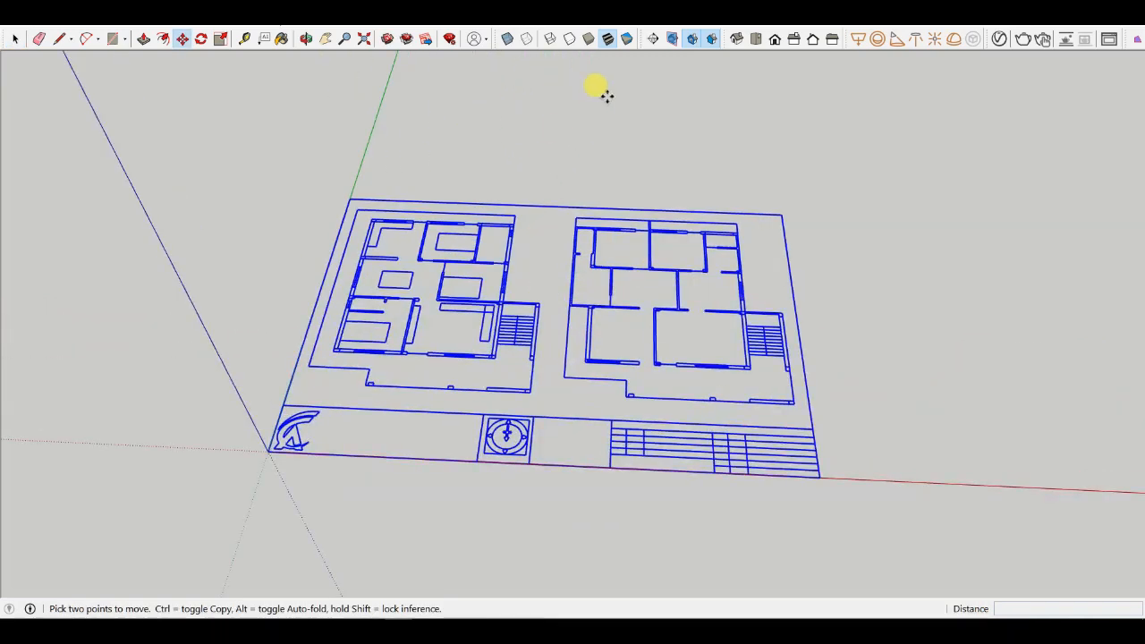
pyautogui.scroll(2, 612, 200)
# - Switch to the top view and measure the thickness of the ground floor plan's top-left outer wall with the Tape Measure
pyautogui.click(758, 41)
pyautogui.scroll(-3, 616, 131)
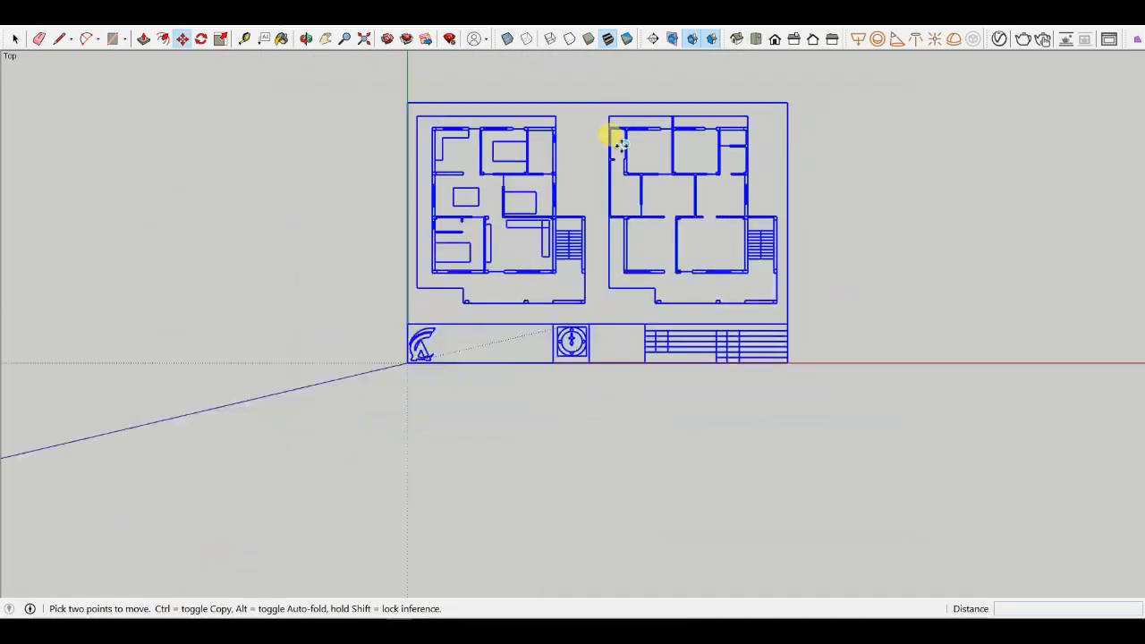
pyautogui.scroll(2, 320, 149)
pyautogui.scroll(3, 546, 109)
pyautogui.scroll(3, 513, 116)
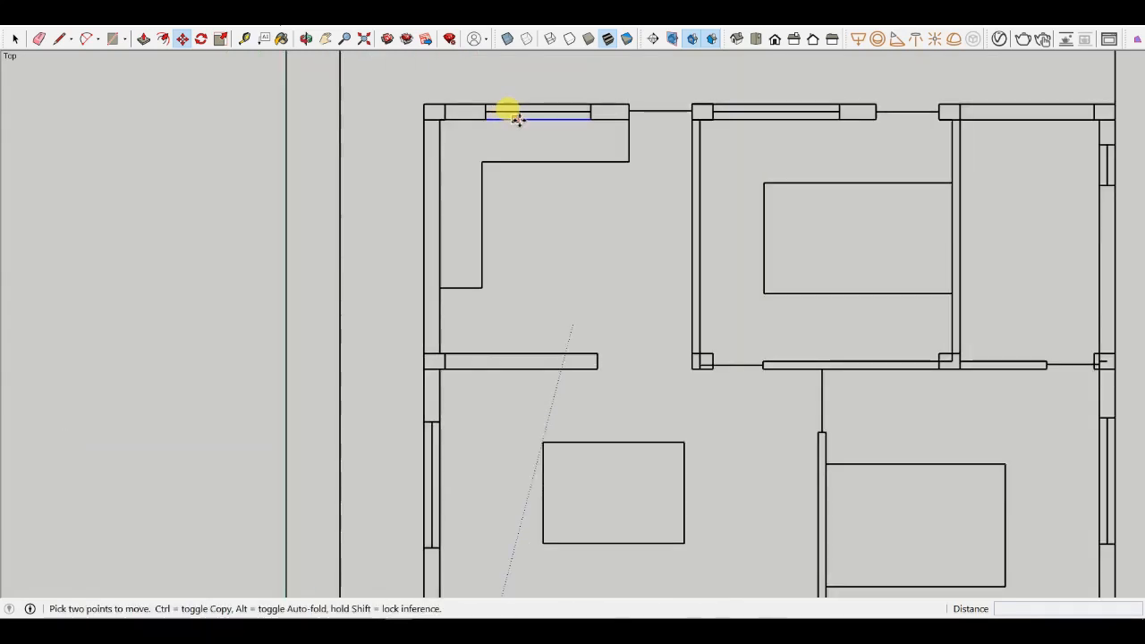
pyautogui.click(244, 39)
pyautogui.scroll(3, 483, 96)
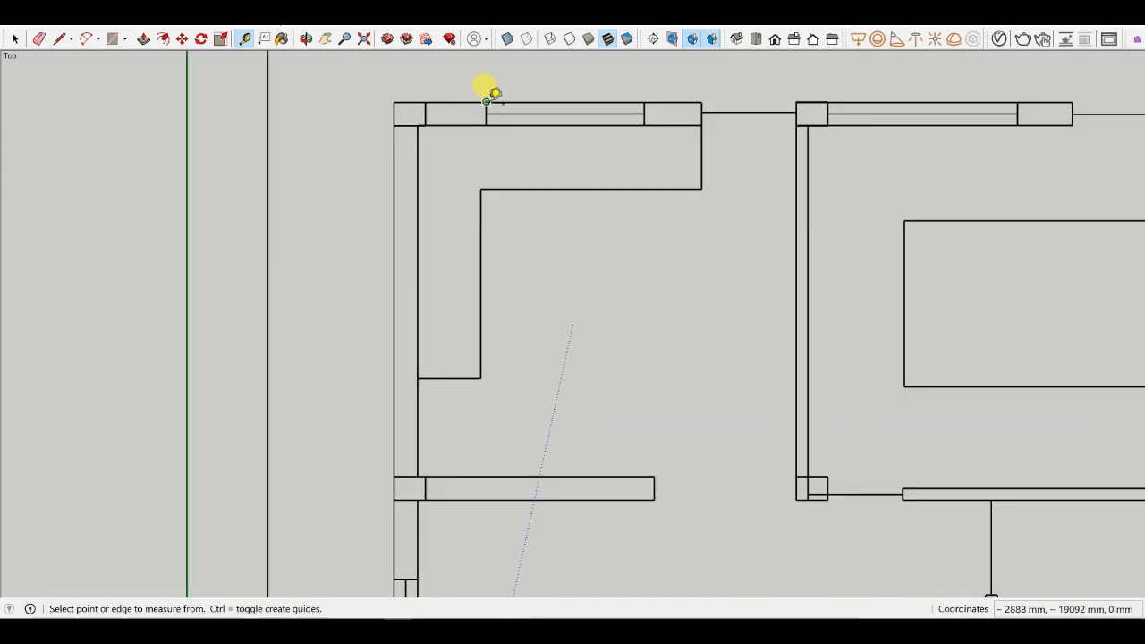
pyautogui.scroll(3, 489, 101)
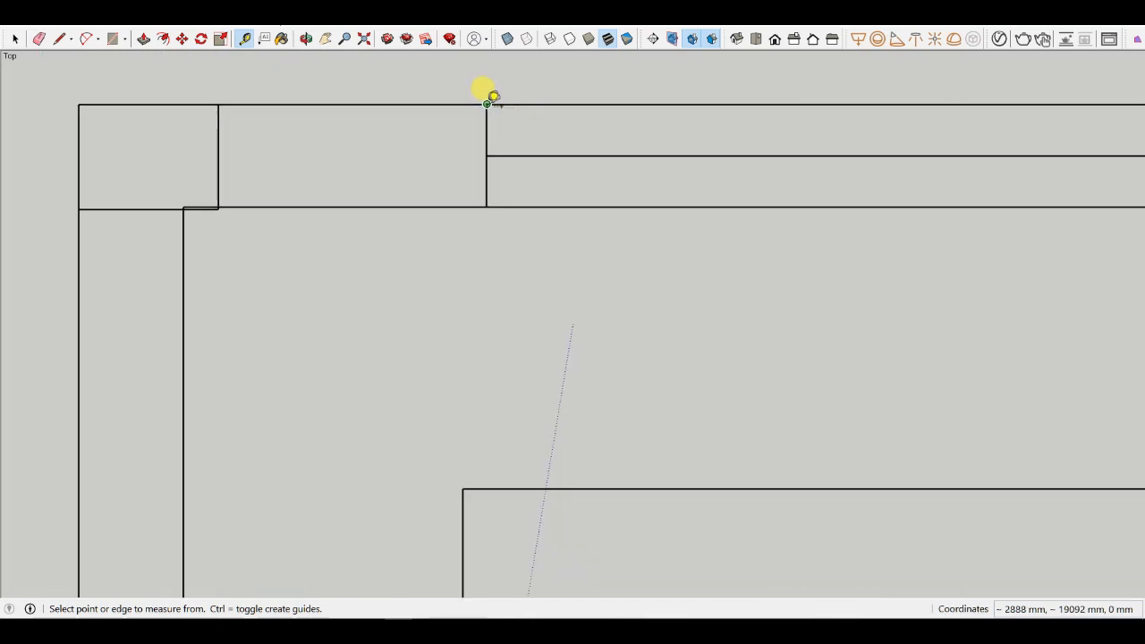
pyautogui.click(486, 105)
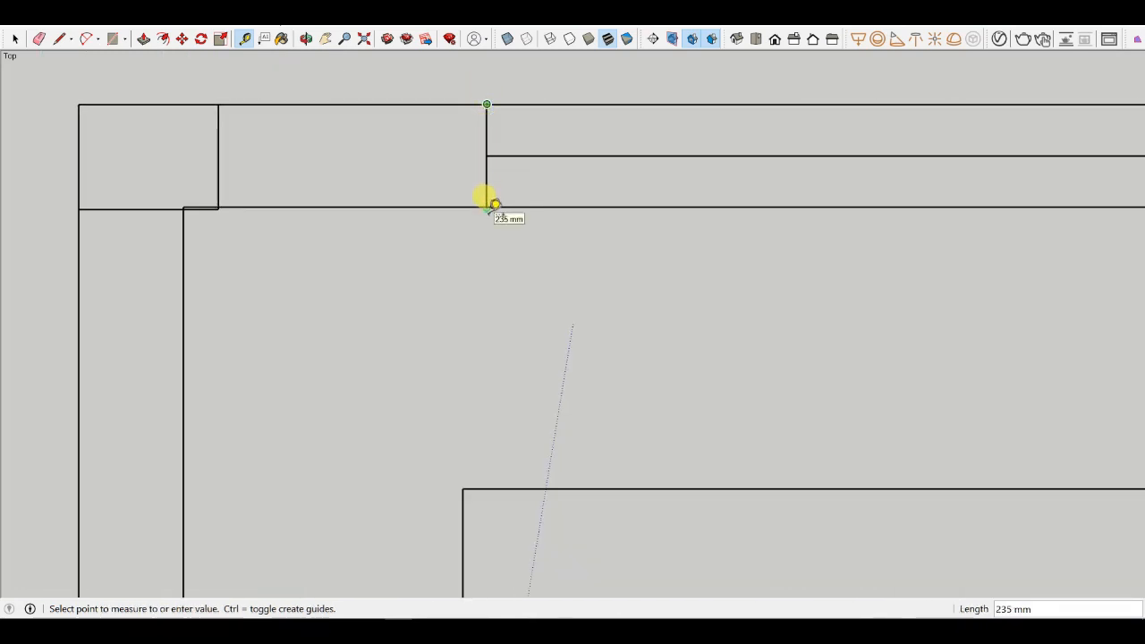
pyautogui.click(487, 205)
# - Start another wall-thickness measurement at the top-left corner, then cancel it
pyautogui.scroll(-4, 485, 191)
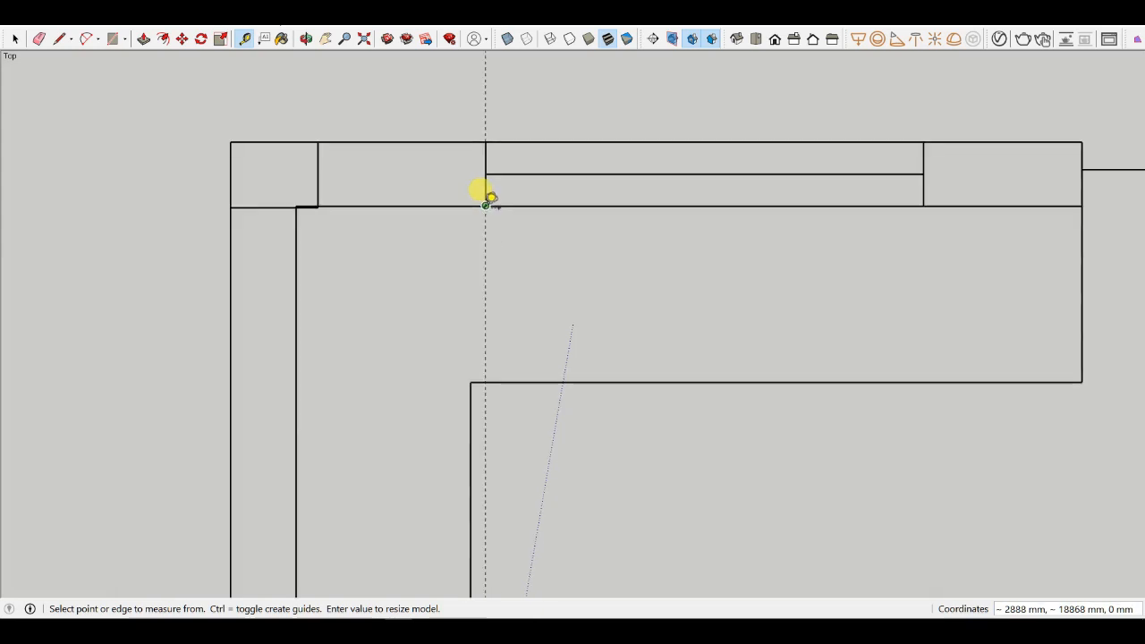
pyautogui.scroll(-2, 484, 170)
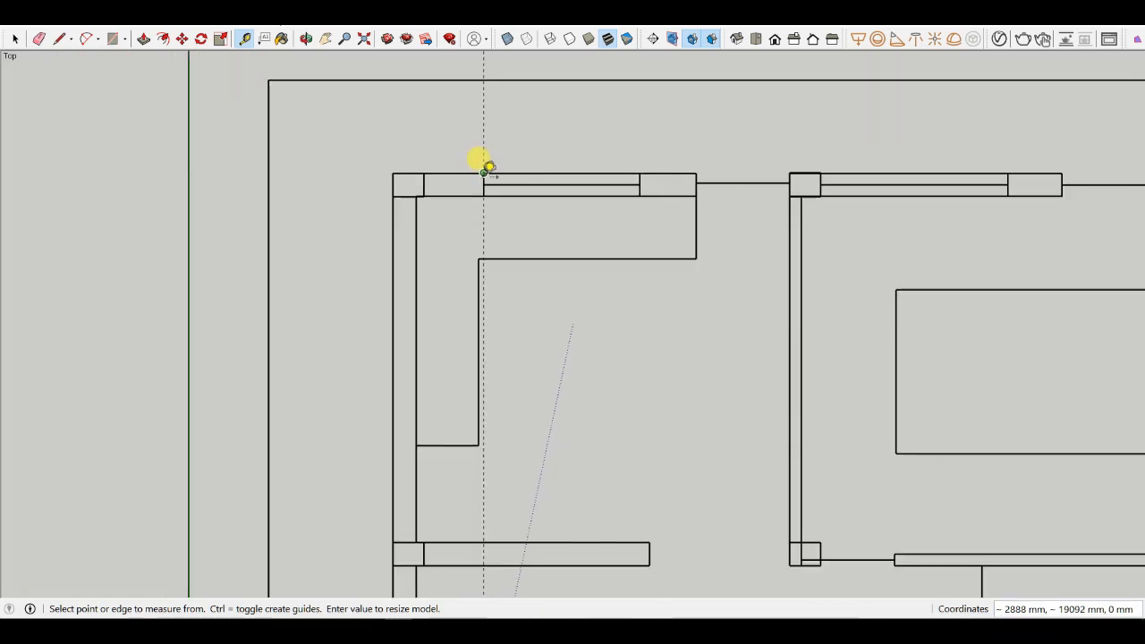
pyautogui.scroll(3, 475, 169)
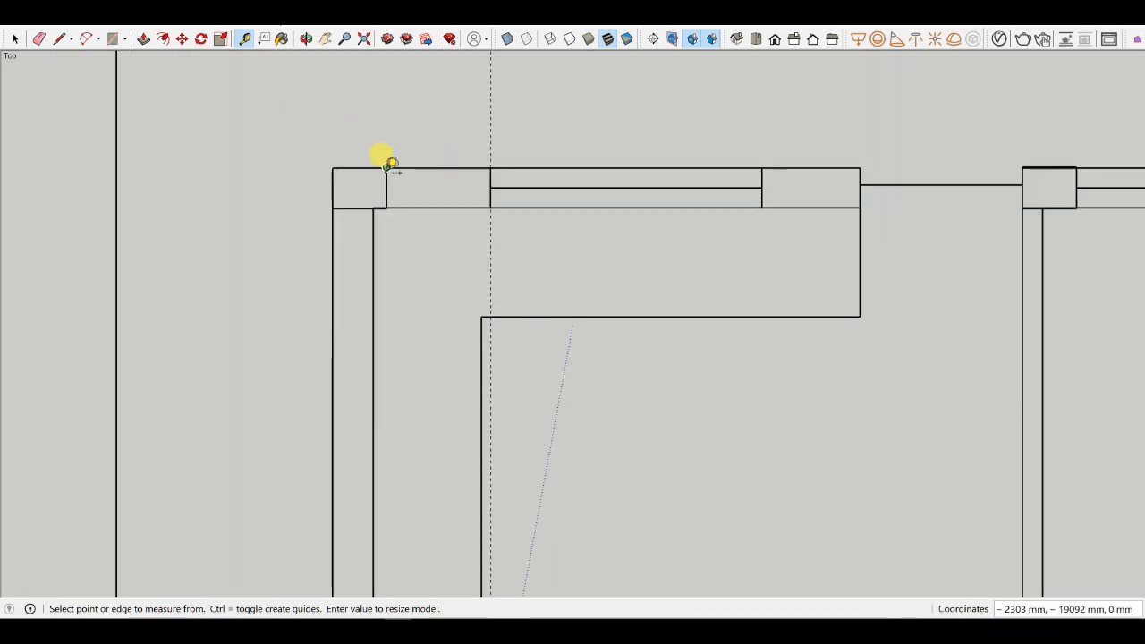
pyautogui.click(386, 170)
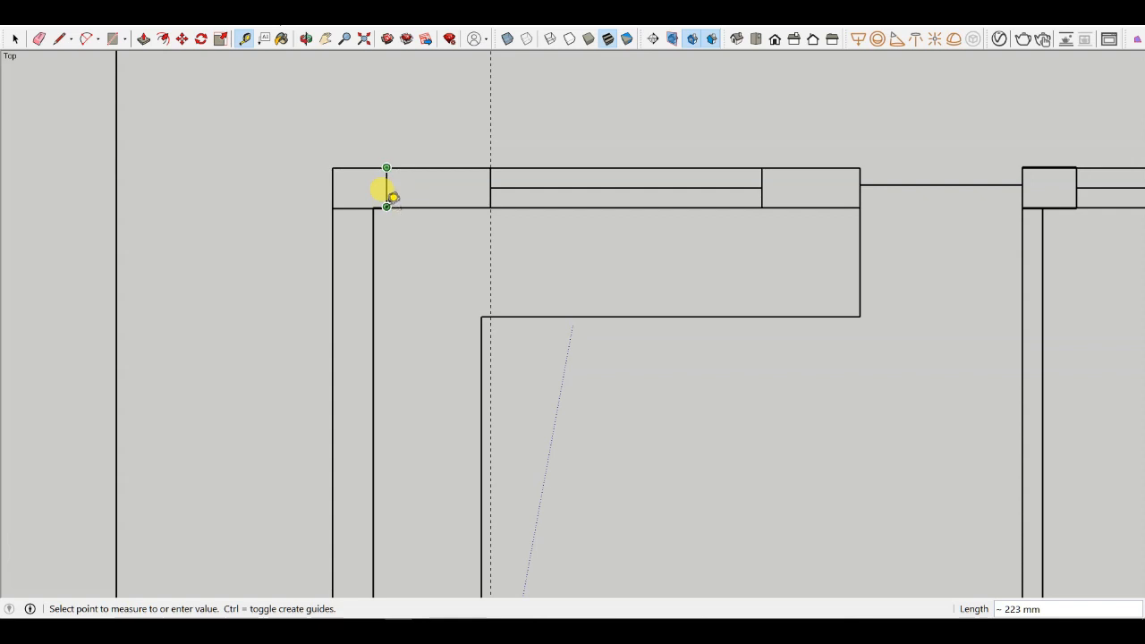
pyautogui.scroll(1, 392, 198)
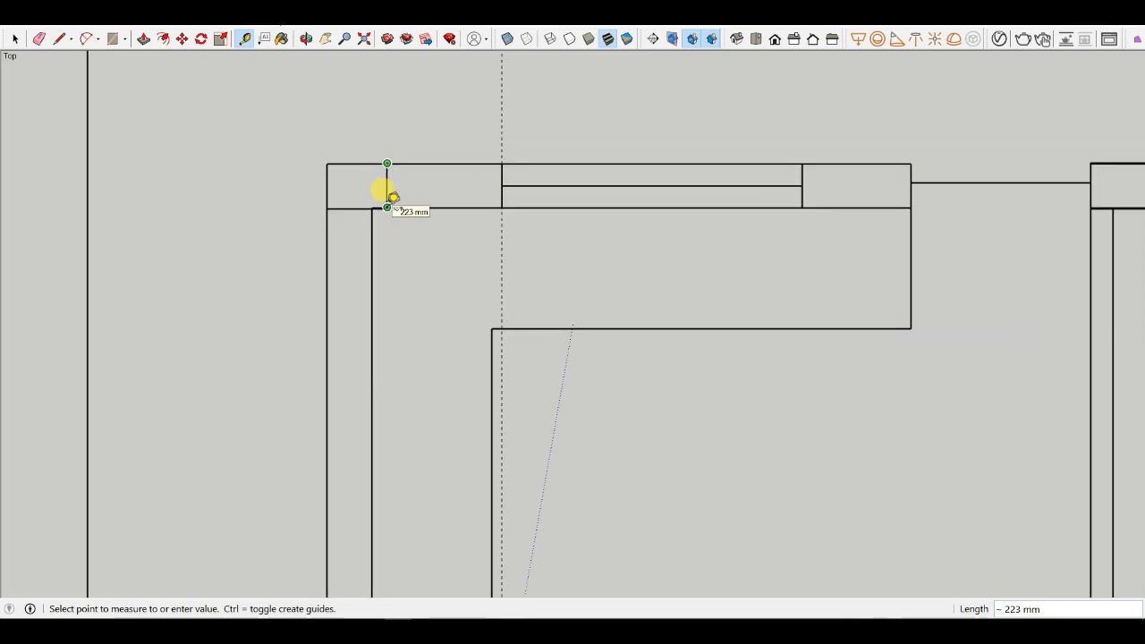
pyautogui.scroll(-2, 392, 197)
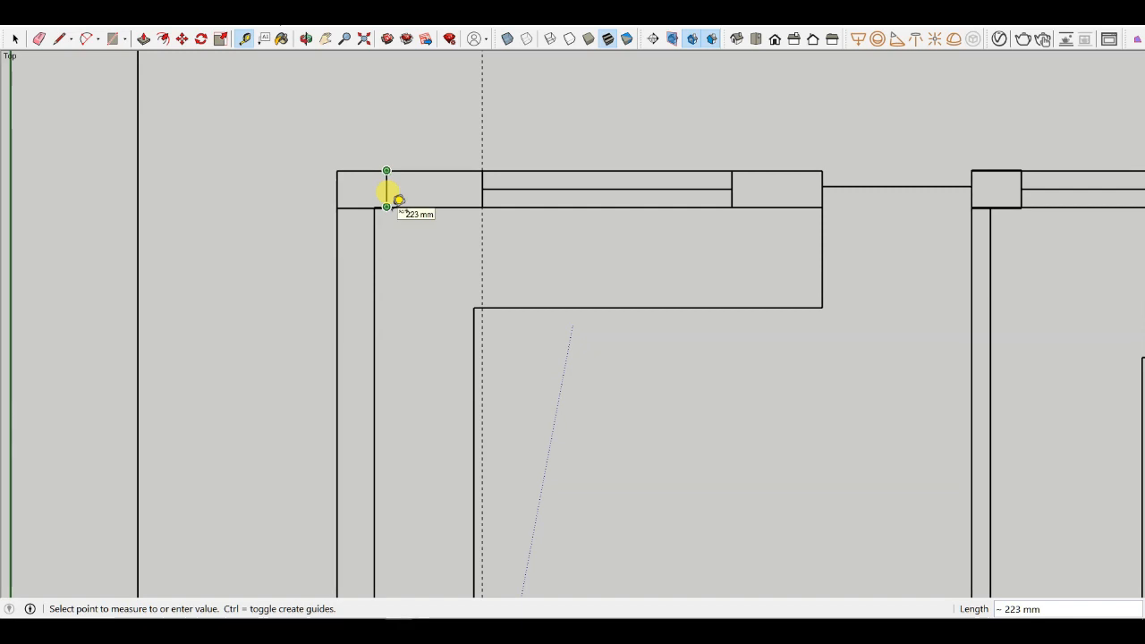
pyautogui.scroll(2, 392, 197)
pyautogui.press('Escape')
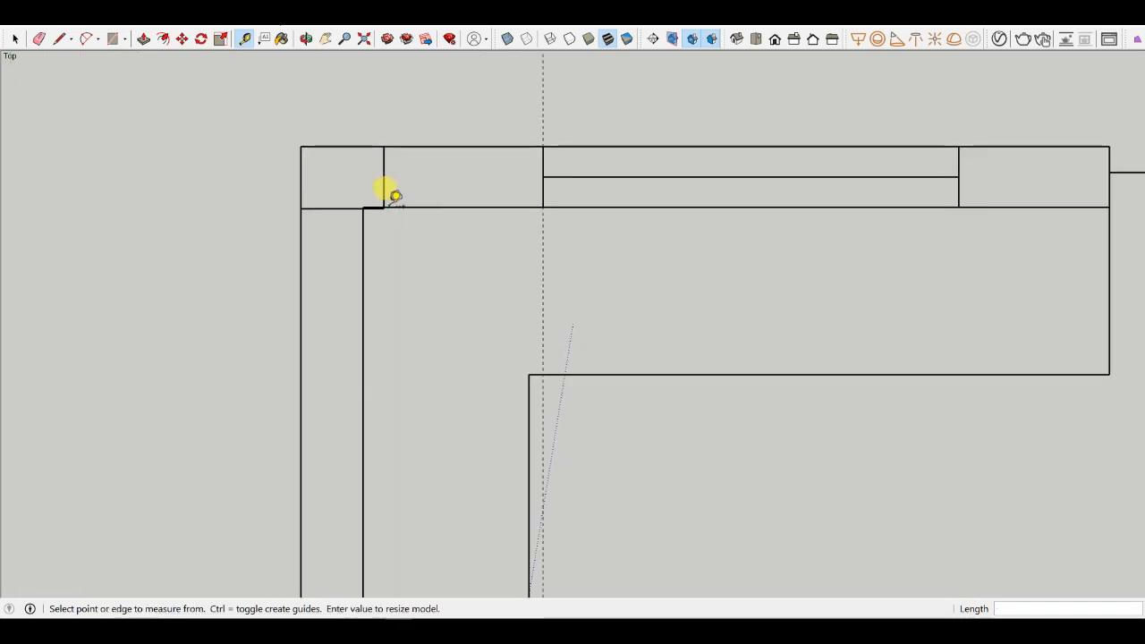
# - Inspect the ground floor plan's top-left walls by window-selecting regions and clearing the selection
pyautogui.scroll(-3, 392, 197)
pyautogui.click(15, 38)
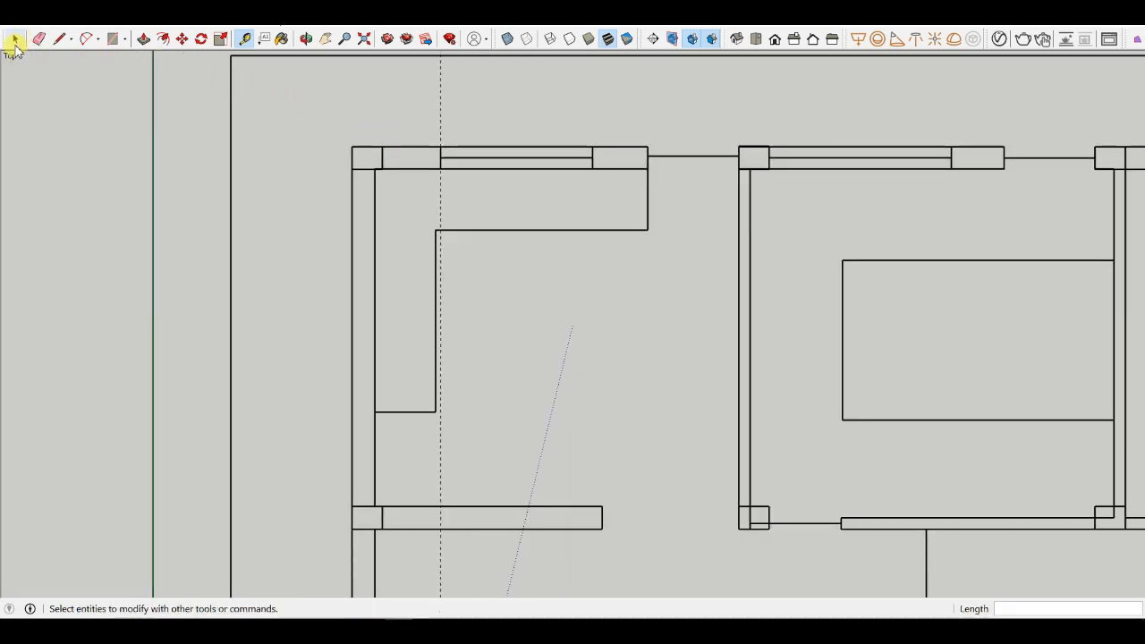
pyautogui.scroll(-5, 399, 148)
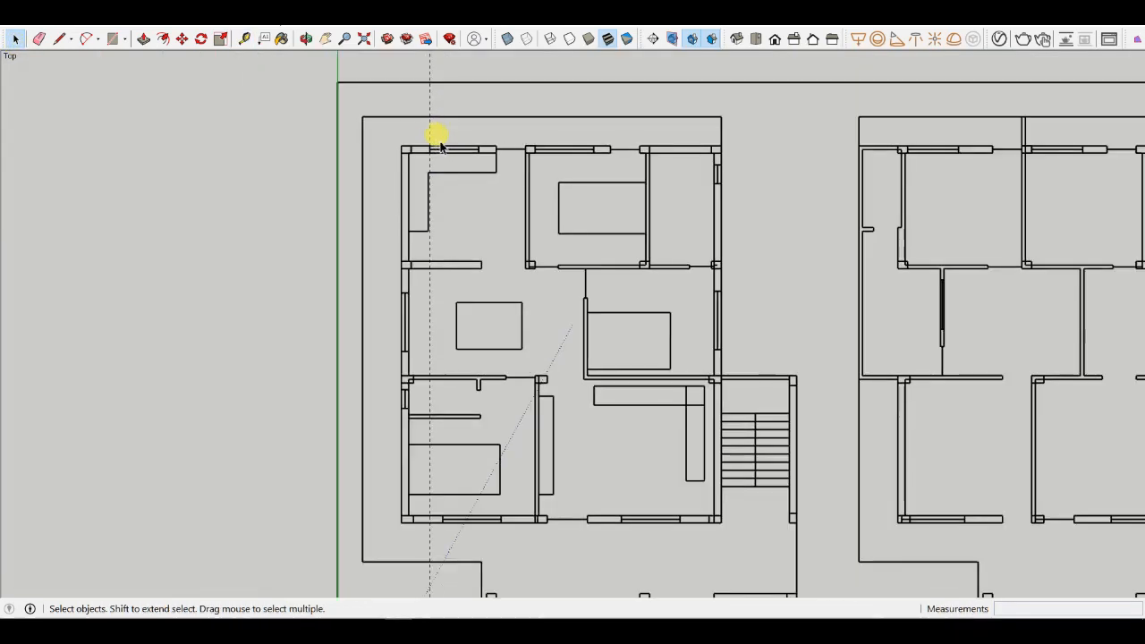
pyautogui.scroll(3, 424, 161)
pyautogui.scroll(2, 431, 147)
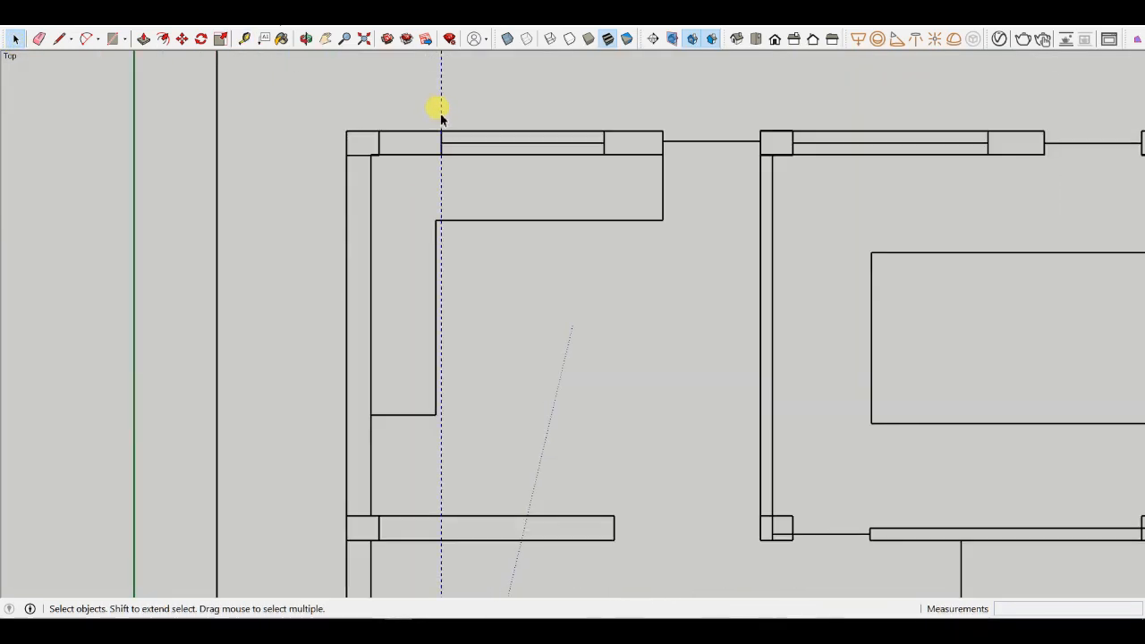
pyautogui.scroll(-4, 441, 117)
pyautogui.scroll(3, 475, 167)
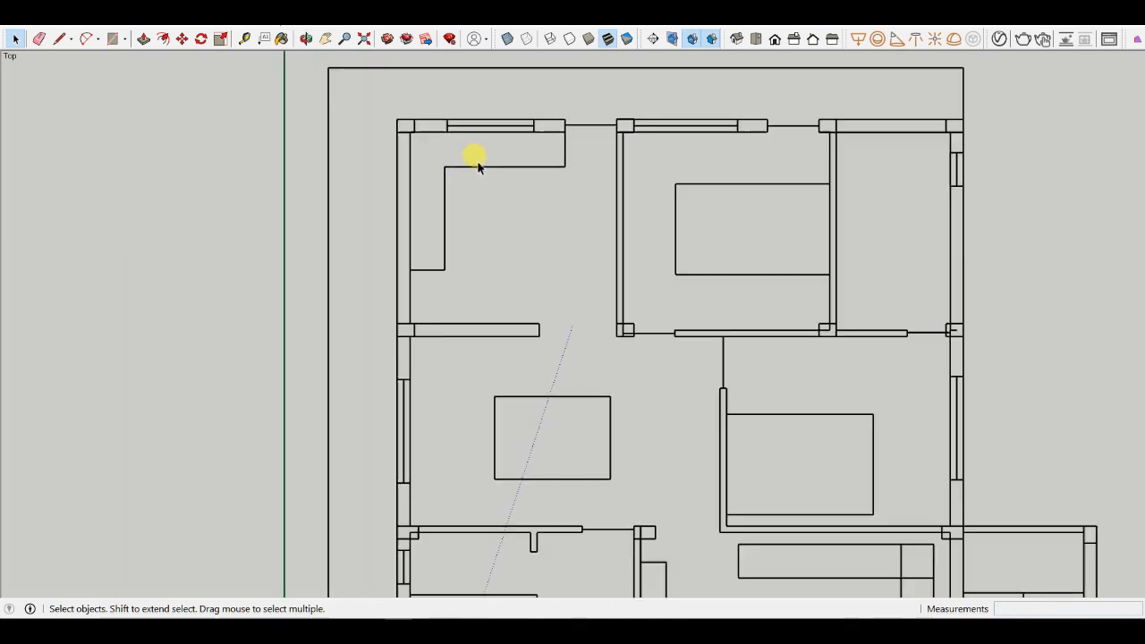
pyautogui.click(473, 169)
pyautogui.scroll(-3, 473, 169)
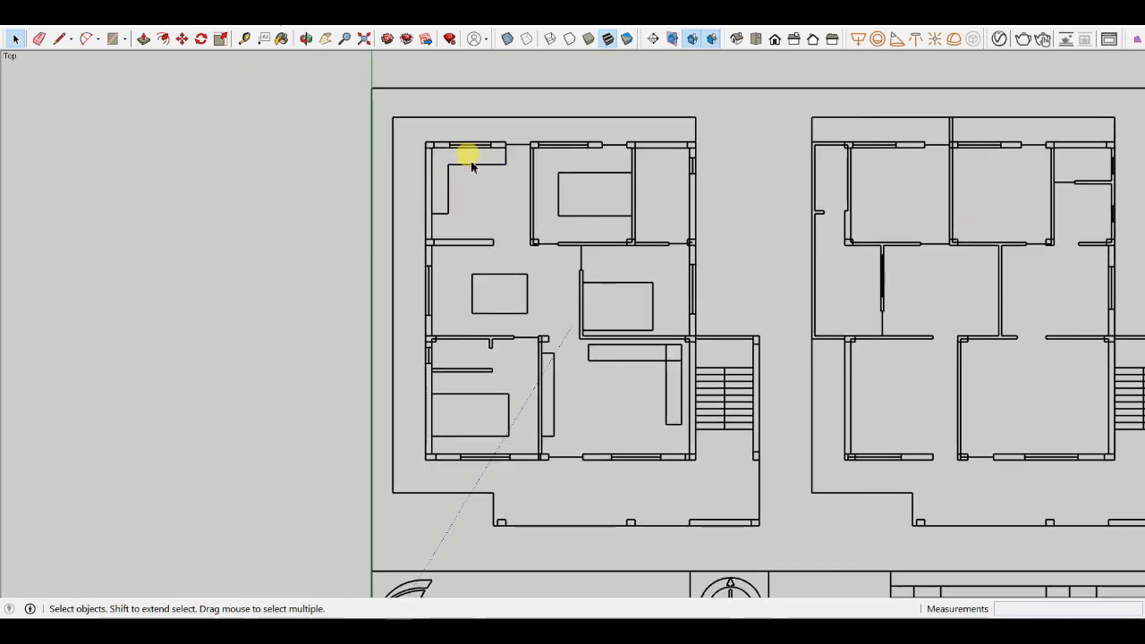
pyautogui.scroll(2, 396, 153)
pyautogui.moveTo(411, 133); pyautogui.dragTo(642, 320)
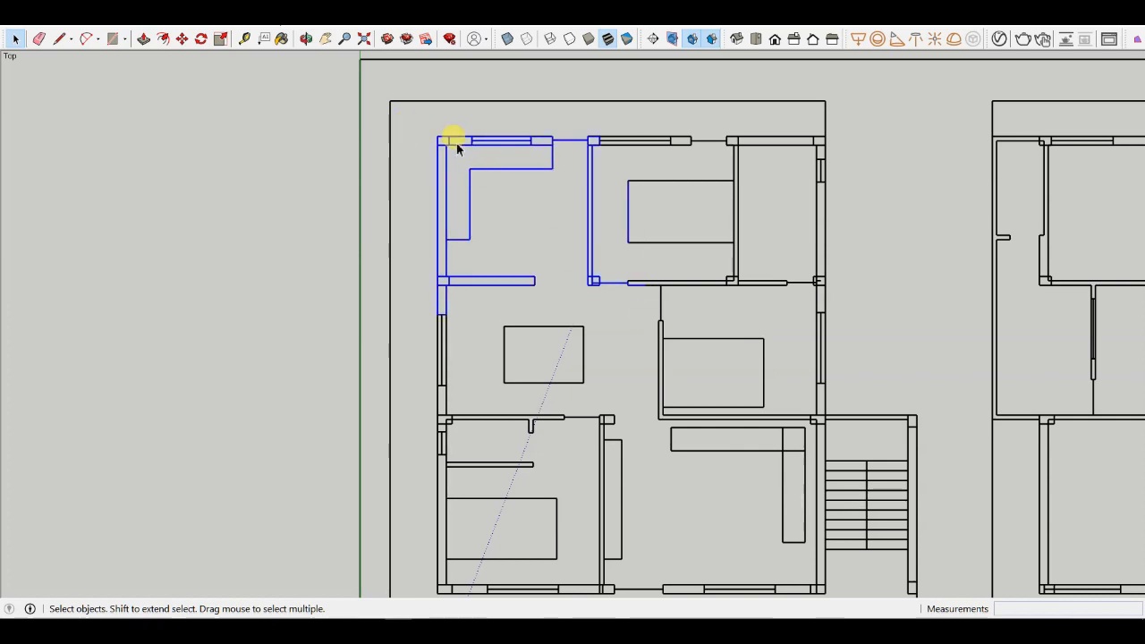
pyautogui.moveTo(416, 277); pyautogui.dragTo(660, 444)
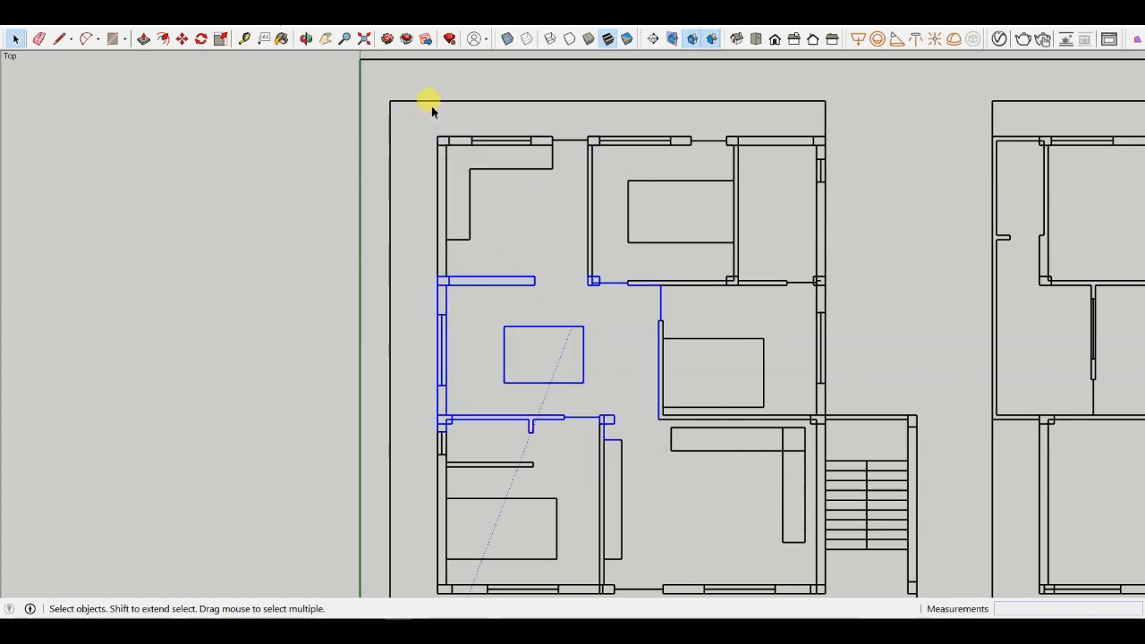
pyautogui.moveTo(410, 116); pyautogui.dragTo(663, 441)
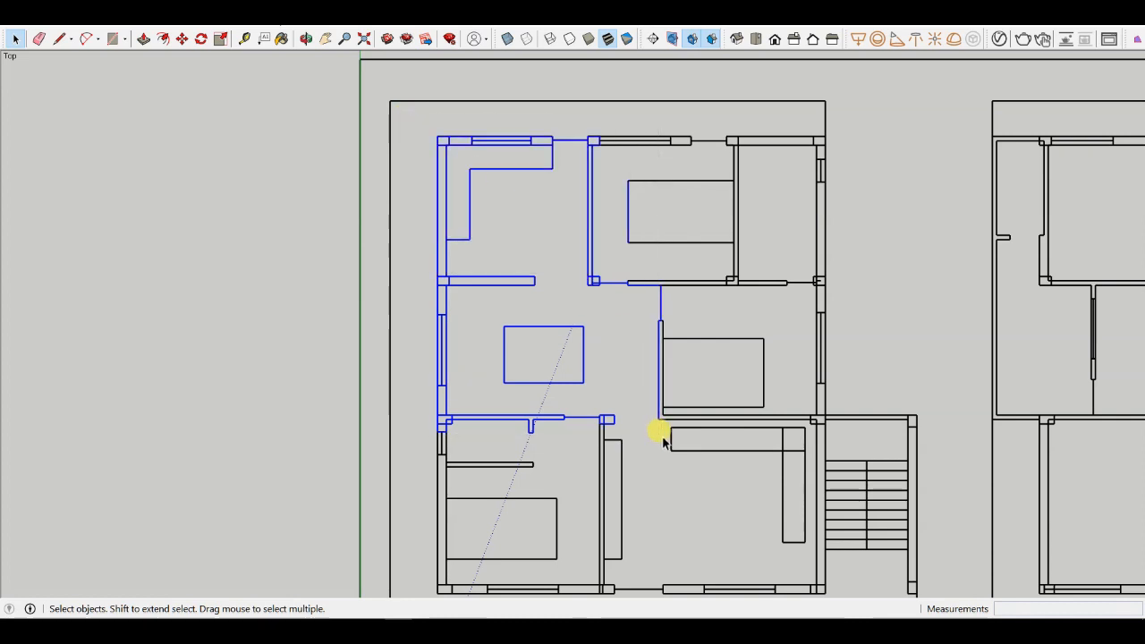
pyautogui.click(421, 124)
pyautogui.scroll(-2, 466, 116)
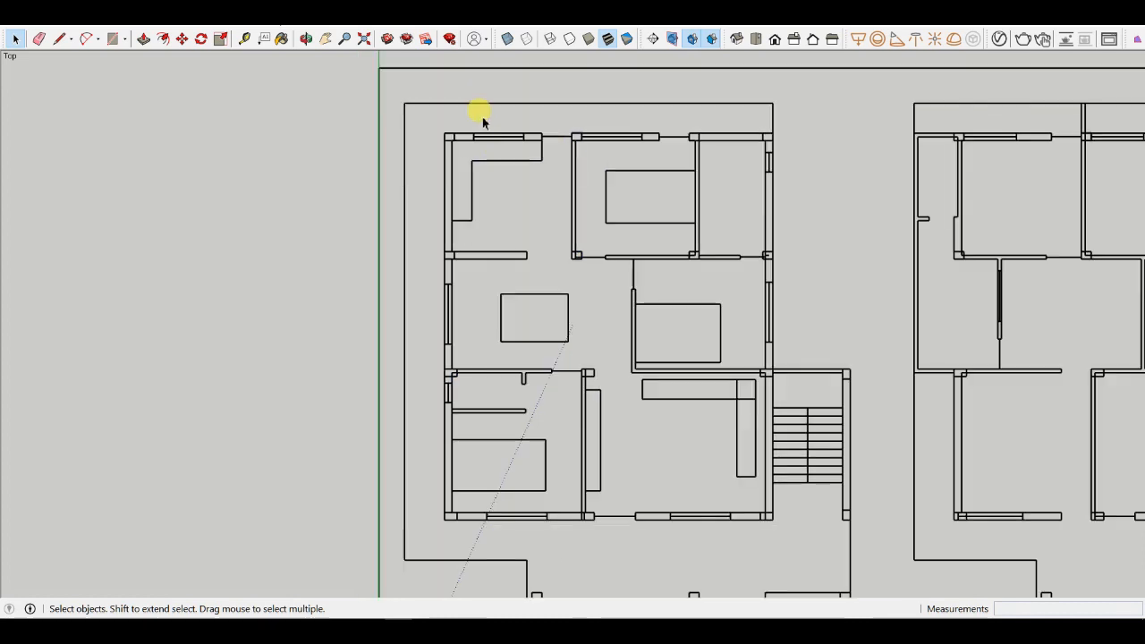
pyautogui.scroll(-2, 648, 113)
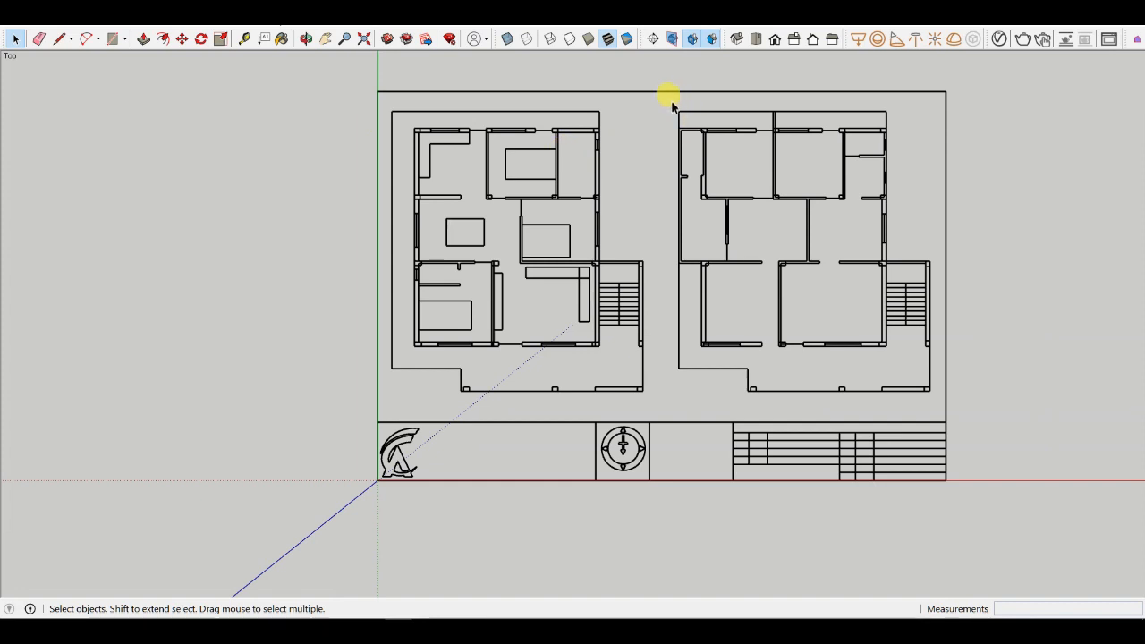
# - Select and delete the first floor plan beside the ground floor plan
pyautogui.moveTo(664, 97); pyautogui.dragTo(938, 415)
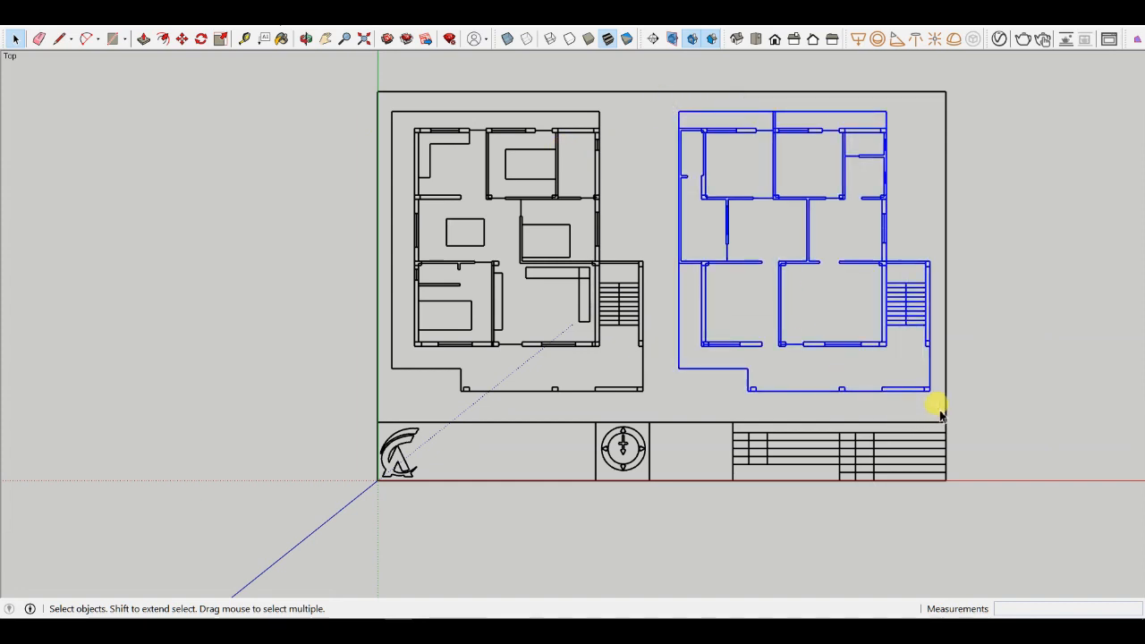
pyautogui.press('Delete')
# - Delete the sheet's top border line, the title block table, and the logo and north-arrow frames
pyautogui.press('Delete')
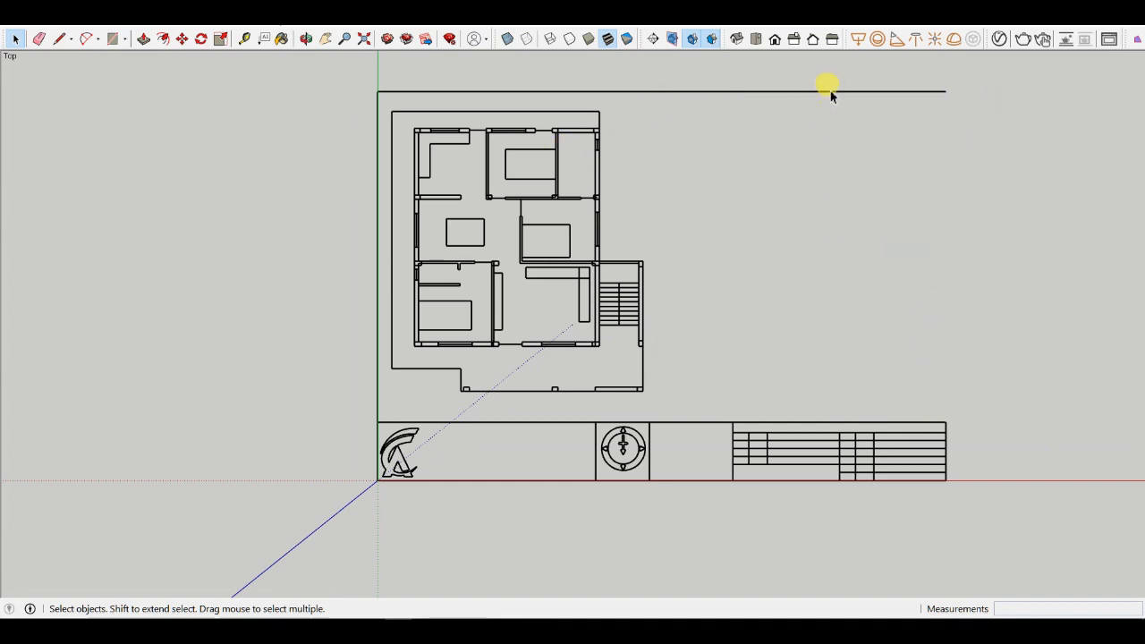
pyautogui.click(829, 91)
pyautogui.press('Delete')
pyautogui.moveTo(754, 579); pyautogui.dragTo(755, 547)
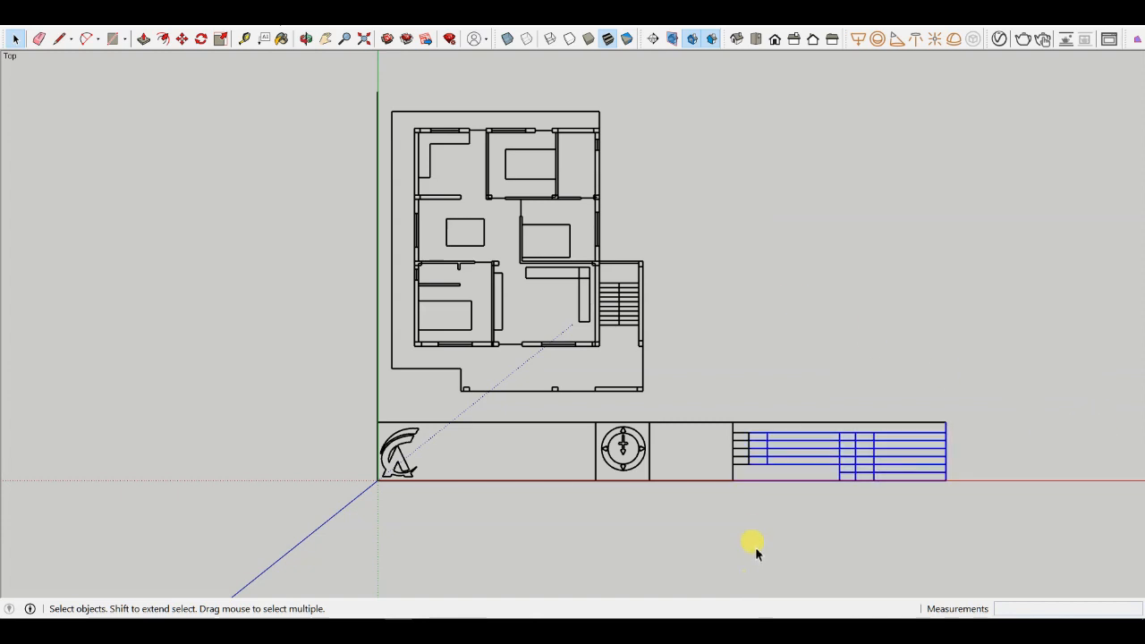
pyautogui.press('Delete')
pyautogui.scroll(3, 593, 453)
pyautogui.moveTo(859, 366); pyautogui.dragTo(750, 522)
pyautogui.press('Delete')
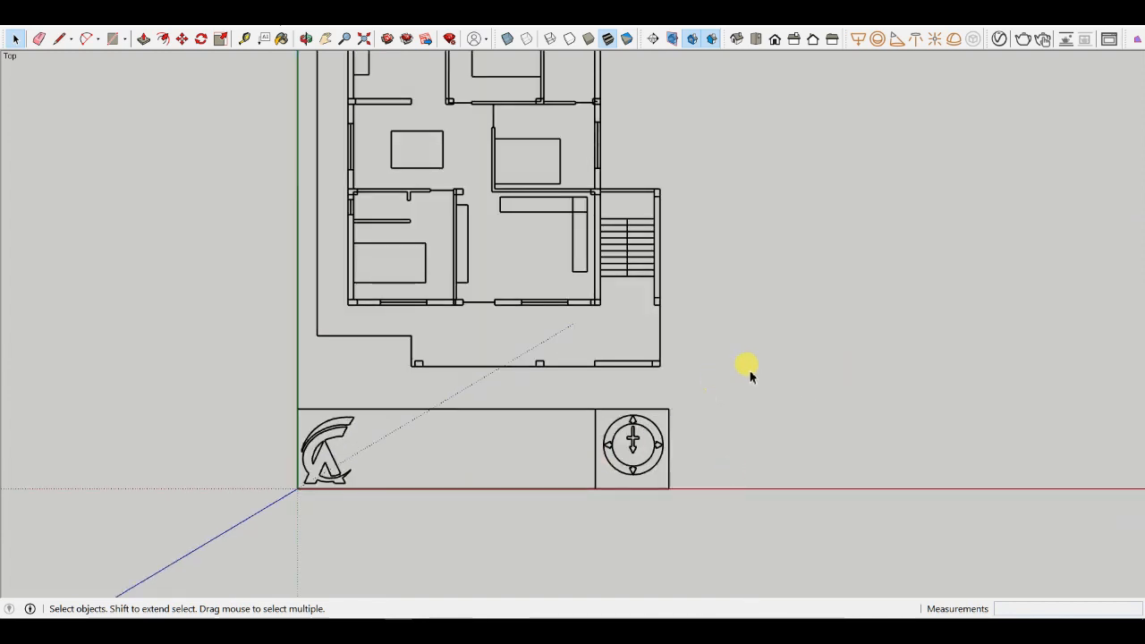
pyautogui.moveTo(391, 546); pyautogui.dragTo(391, 546)
pyautogui.press('Delete')
# - Inspect the upper rooms' wall junctions and window openings of the ground floor plan
pyautogui.scroll(-3, 742, 439)
pyautogui.scroll(6, 519, 174)
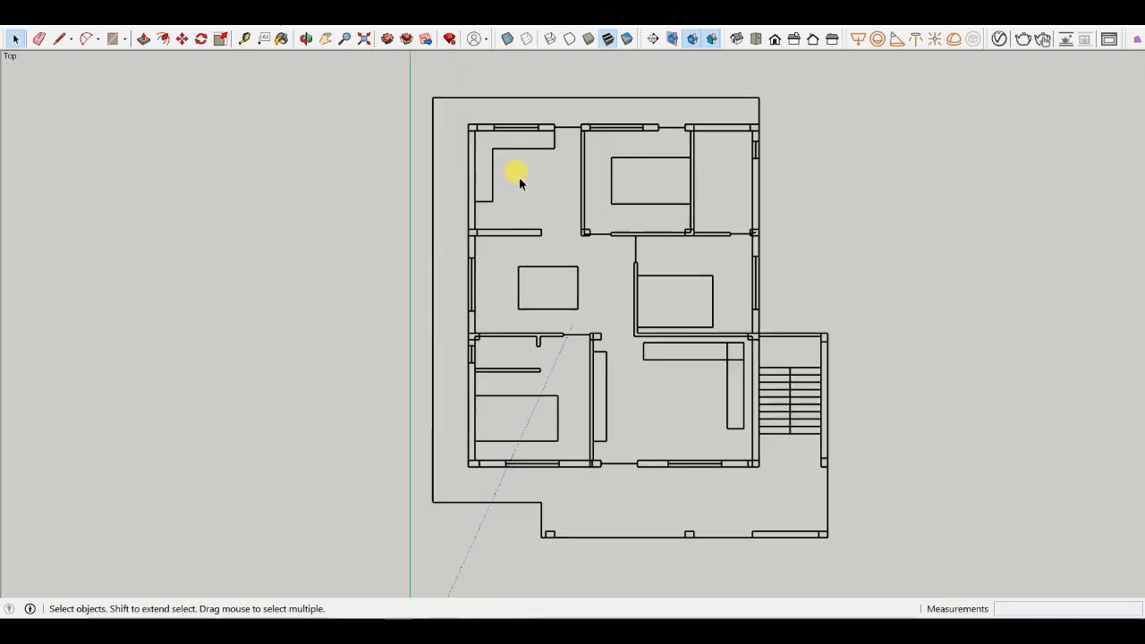
pyautogui.scroll(-3, 517, 149)
pyautogui.scroll(3, 586, 135)
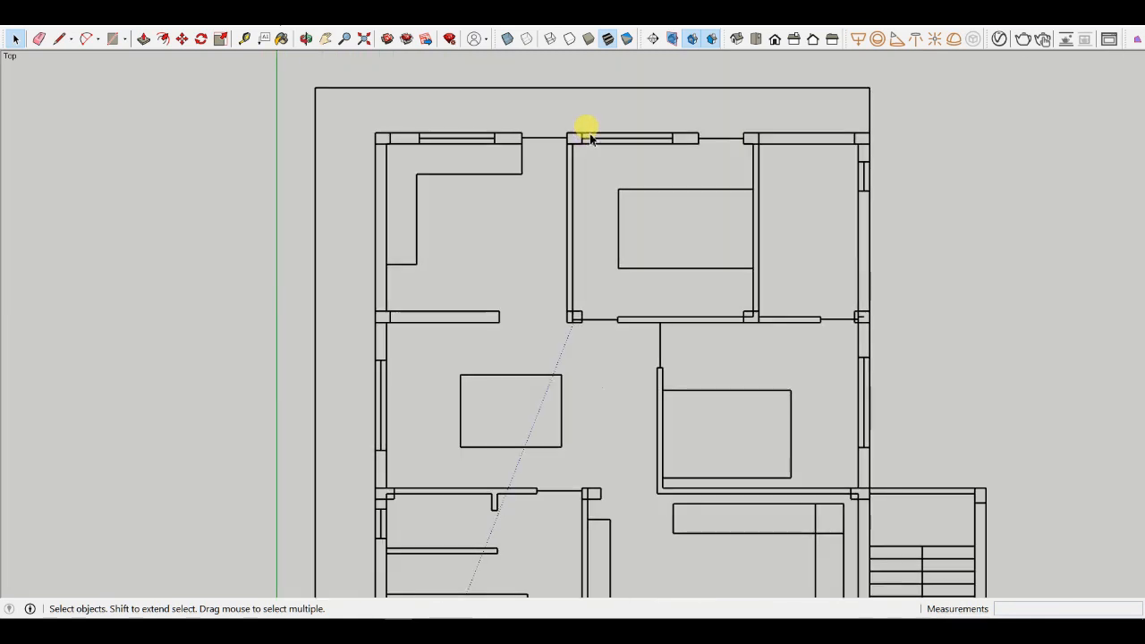
pyautogui.press('l')
pyautogui.scroll(3, 585, 126)
pyautogui.scroll(-5, 483, 89)
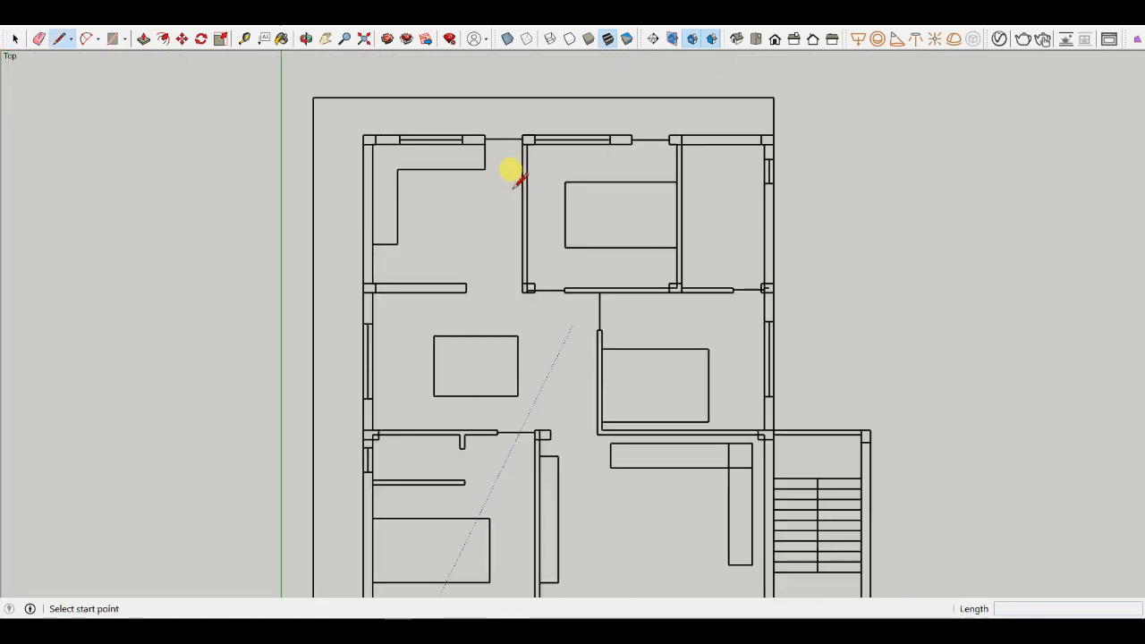
pyautogui.scroll(5, 525, 290)
pyautogui.press('e')
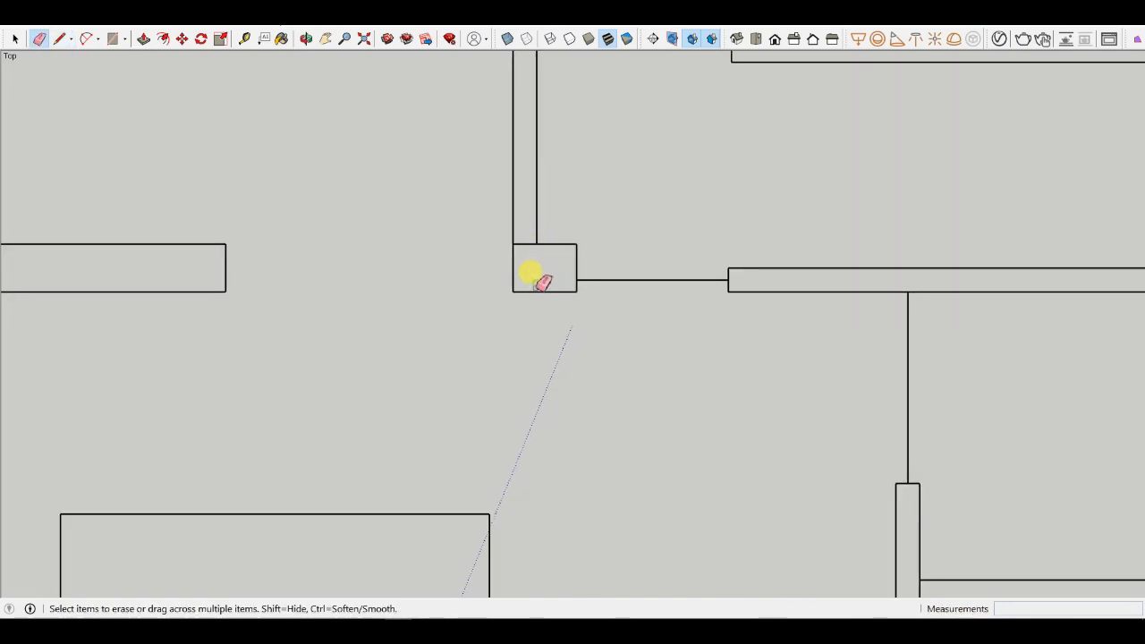
pyautogui.scroll(-5, 542, 281)
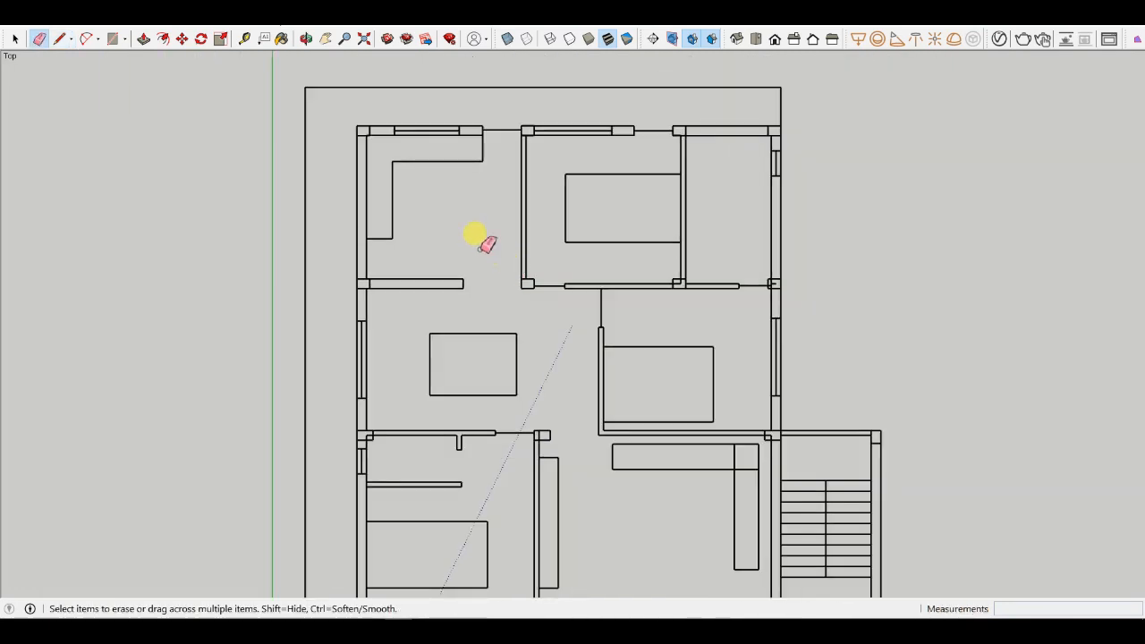
pyautogui.click(16, 39)
pyautogui.scroll(3, 475, 134)
pyautogui.click(477, 130)
pyautogui.scroll(5, 495, 133)
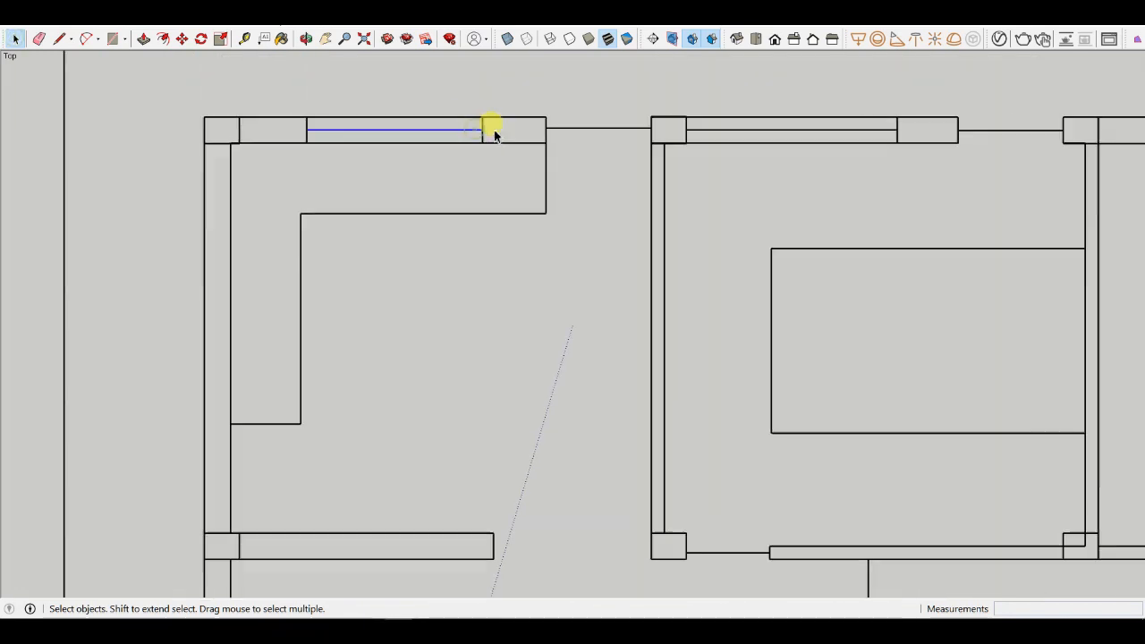
pyautogui.scroll(-3, 430, 148)
pyautogui.click(297, 109)
pyautogui.scroll(-3, 453, 143)
pyautogui.scroll(3, 541, 148)
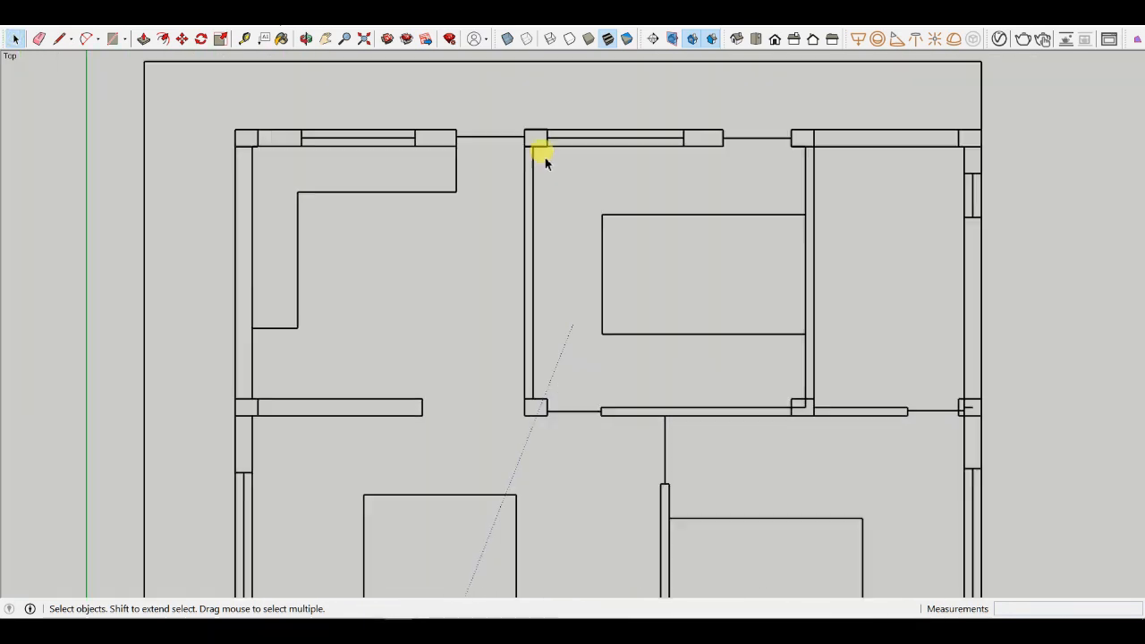
pyautogui.scroll(-2, 128, 102)
pyautogui.scroll(4, 430, 134)
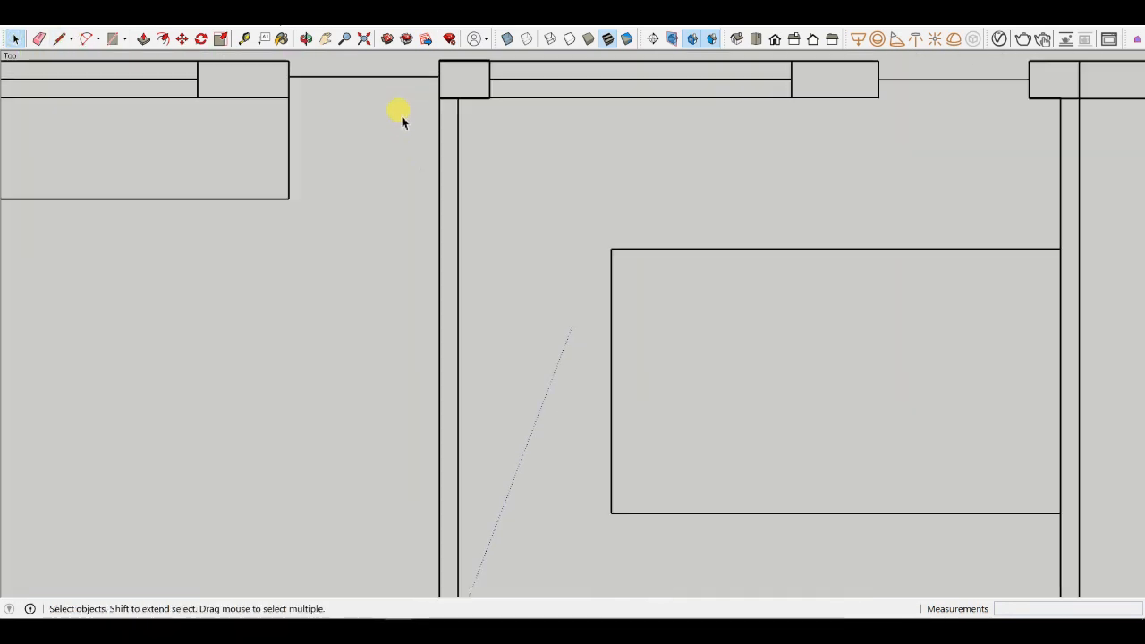
pyautogui.scroll(-4, 522, 159)
pyautogui.scroll(-3, 537, 296)
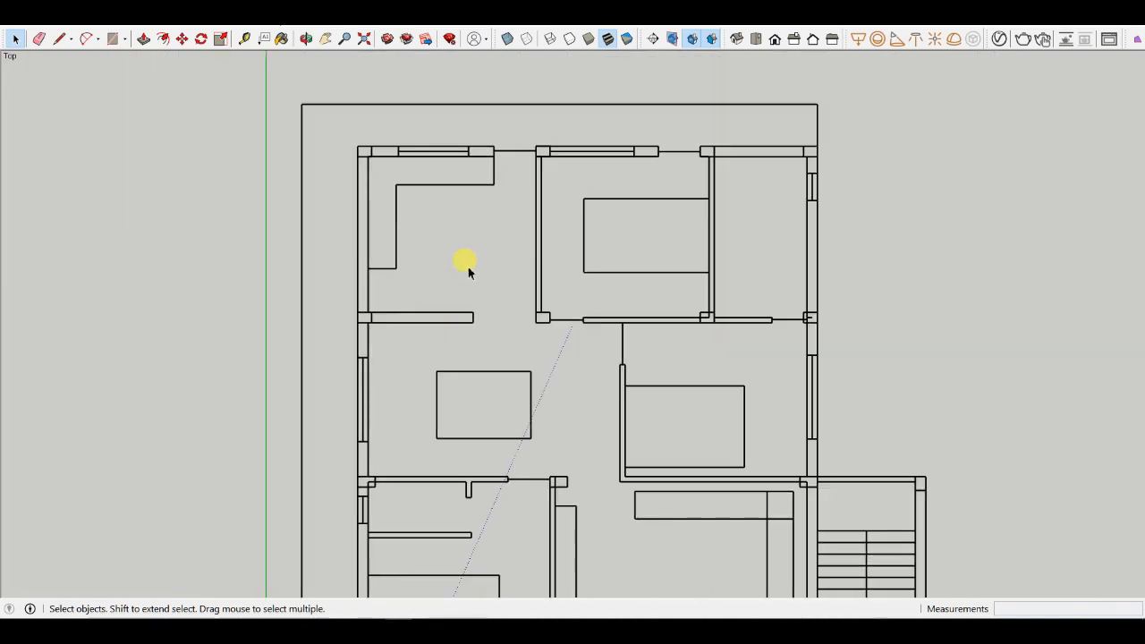
pyautogui.scroll(3, 378, 166)
pyautogui.click(60, 38)
pyautogui.scroll(2, 579, 195)
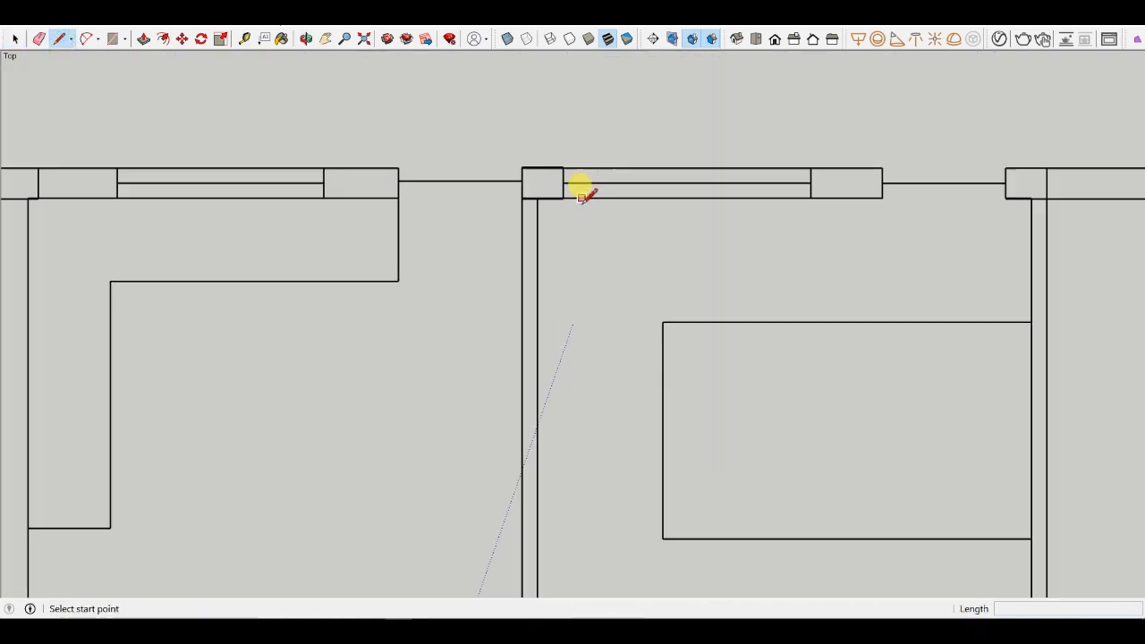
pyautogui.scroll(-5, 537, 192)
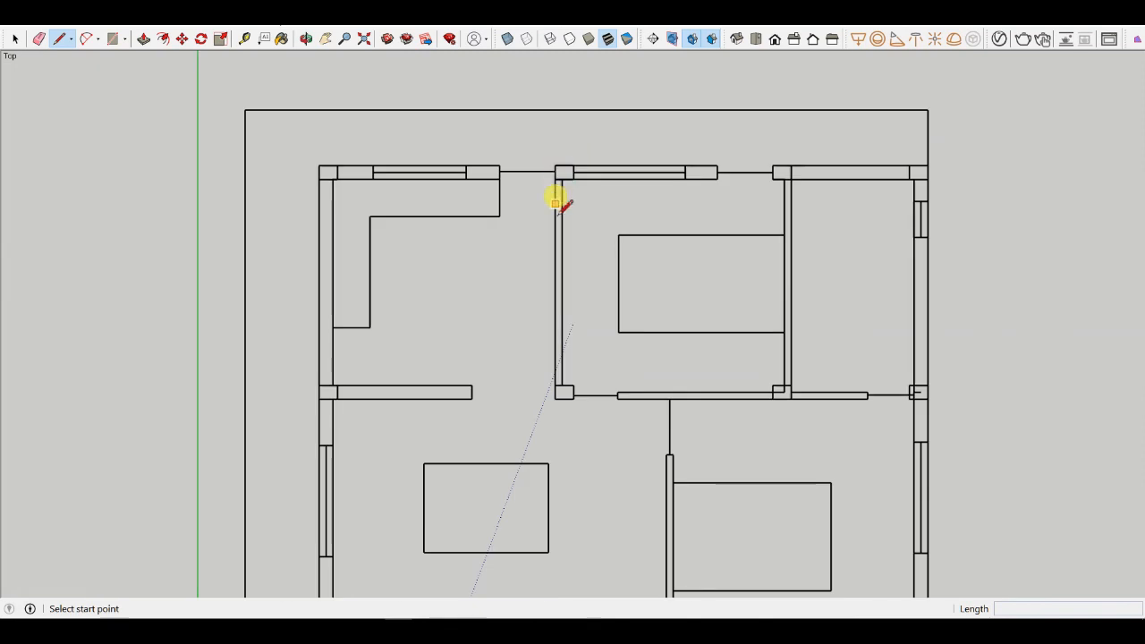
pyautogui.scroll(3, 573, 356)
pyautogui.scroll(-2, 557, 351)
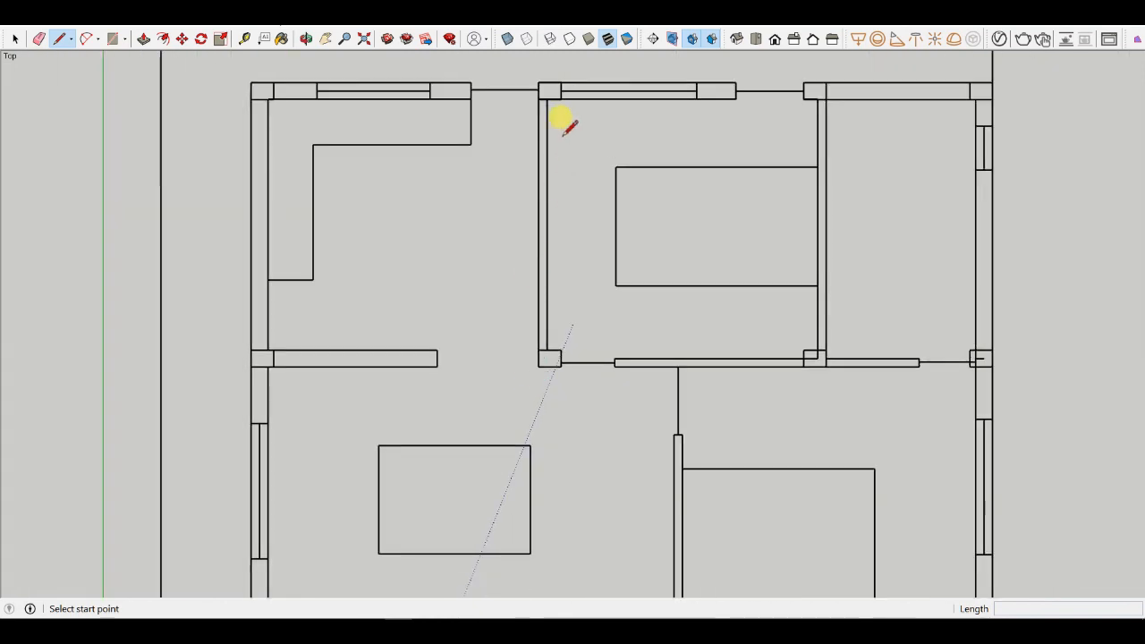
pyautogui.scroll(-4, 565, 132)
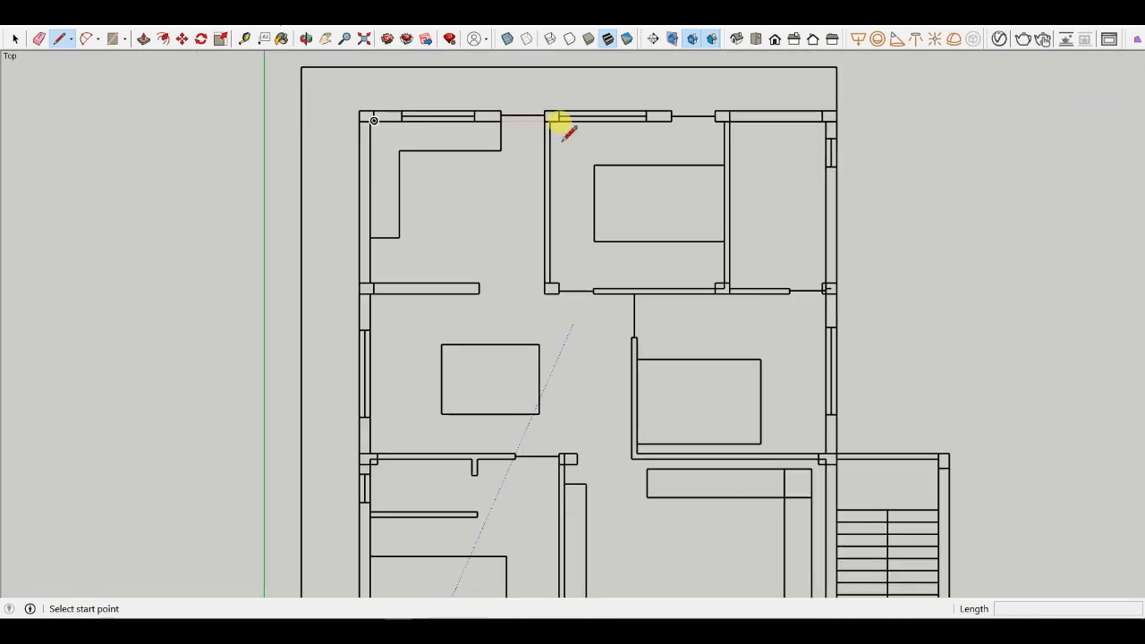
# - Clear the upper-middle bedroom's bed and top wall, undoing the larger deletions of the plan's right side
pyautogui.press('e')
pyautogui.moveTo(710, 102)
pyautogui.mouseDown()
pyautogui.moveTo(685, 130)
pyautogui.moveTo(627, 143)
pyautogui.moveTo(603, 132)
pyautogui.moveTo(672, 125)
pyautogui.moveTo(620, 141)
pyautogui.moveTo(583, 190)
pyautogui.moveTo(698, 251)
pyautogui.mouseUp()
pyautogui.click(14, 39)
pyautogui.moveTo(958, 149); pyautogui.dragTo(604, 566)
pyautogui.press('Delete')
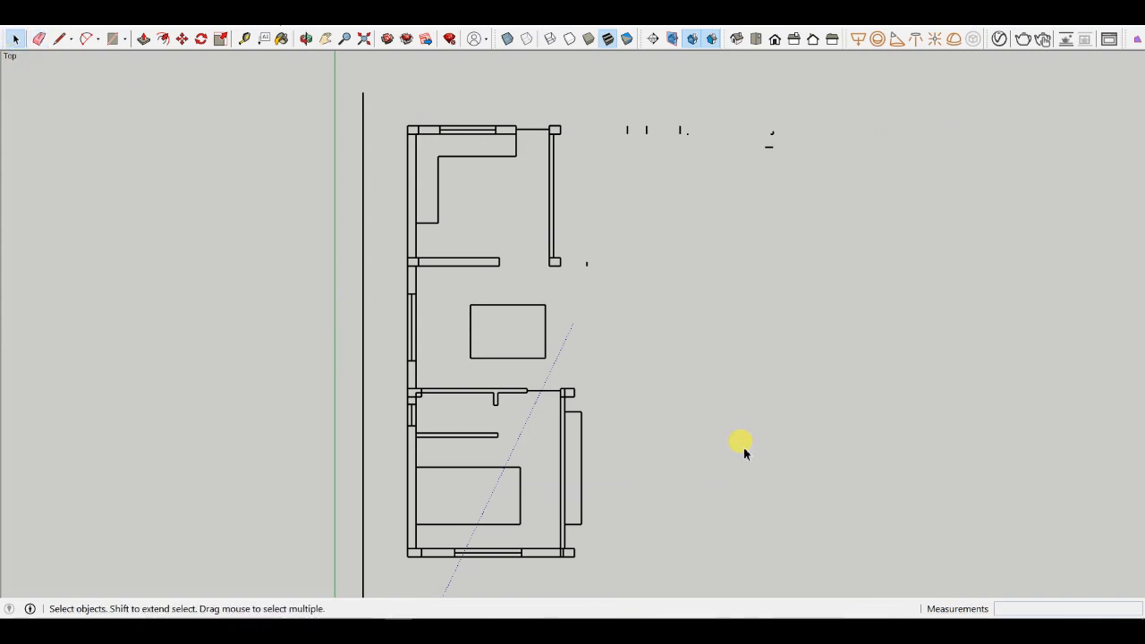
pyautogui.moveTo(641, 500); pyautogui.dragTo(351, 573)
pyautogui.press('Delete')
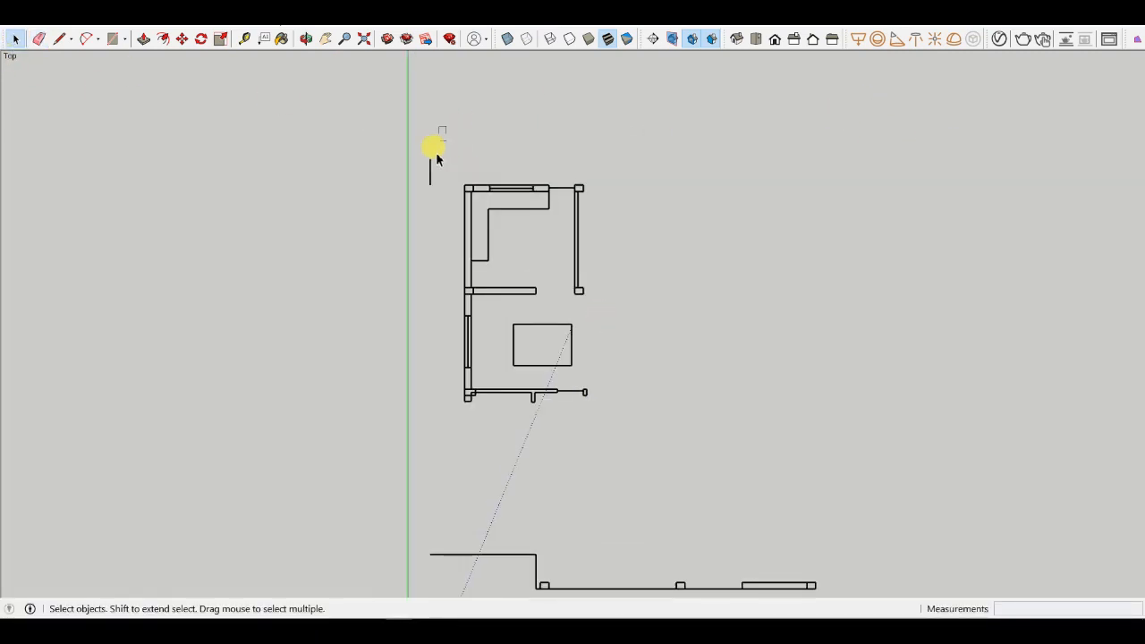
pyautogui.moveTo(434, 153); pyautogui.dragTo(416, 175)
pyautogui.press('Delete')
pyautogui.scroll(4, 335, 130)
pyautogui.moveTo(698, 269); pyautogui.dragTo(524, 384)
pyautogui.press('Delete')
pyautogui.scroll(-3, 474, 440)
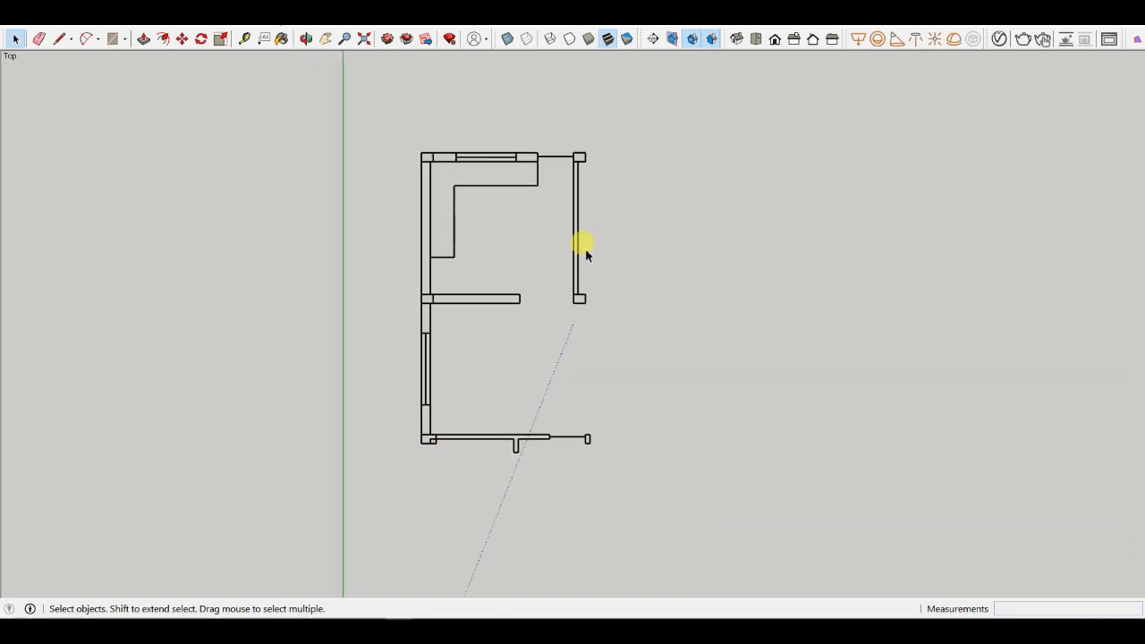
pyautogui.scroll(2, 584, 312)
pyautogui.hotkey('ctrl', 'z')
pyautogui.hotkey('ctrl', 'z')
pyautogui.hotkey('ctrl', 'z')
pyautogui.hotkey('ctrl', 'z')
pyautogui.hotkey('ctrl', 'z')
pyautogui.hotkey('ctrl', 'z')
pyautogui.scroll(-2, 528, 202)
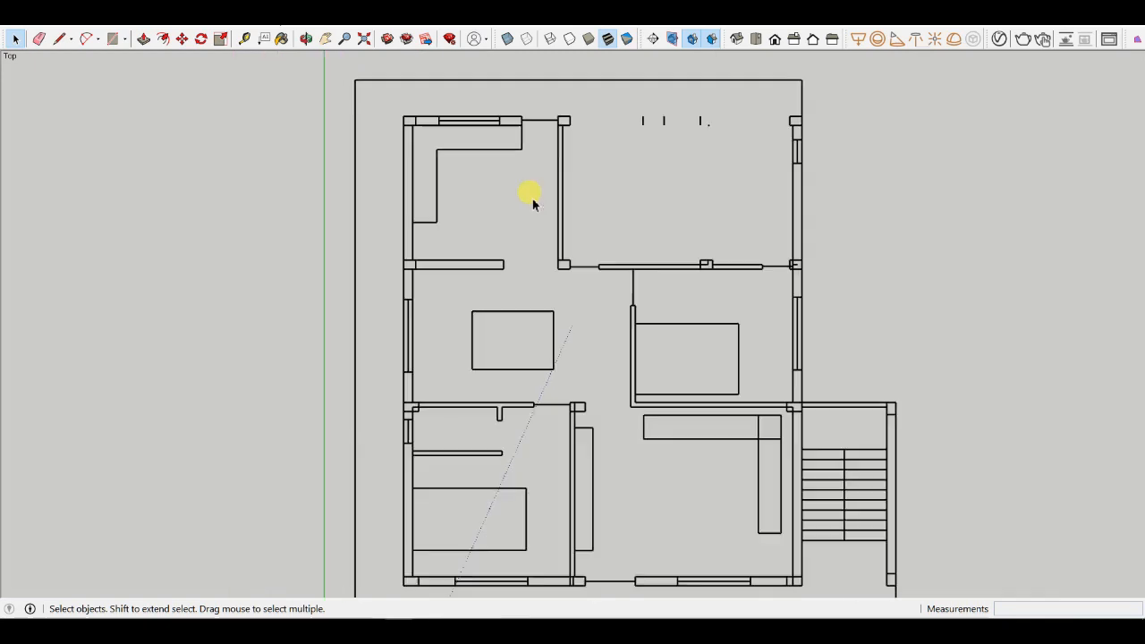
# - Delete the remaining lines inside the upper-middle bedroom
pyautogui.scroll(2, 628, 267)
pyautogui.scroll(-2, 483, 233)
pyautogui.moveTo(698, 221); pyautogui.dragTo(632, 305)
pyautogui.press('Delete')
pyautogui.scroll(4, 583, 255)
# - Draw lines closing the partition wall end above the lower-right bedroom
pyautogui.press('l')
pyautogui.moveTo(510, 247); pyautogui.dragTo(639, 247)
pyautogui.moveTo(592, 258); pyautogui.dragTo(592, 247)
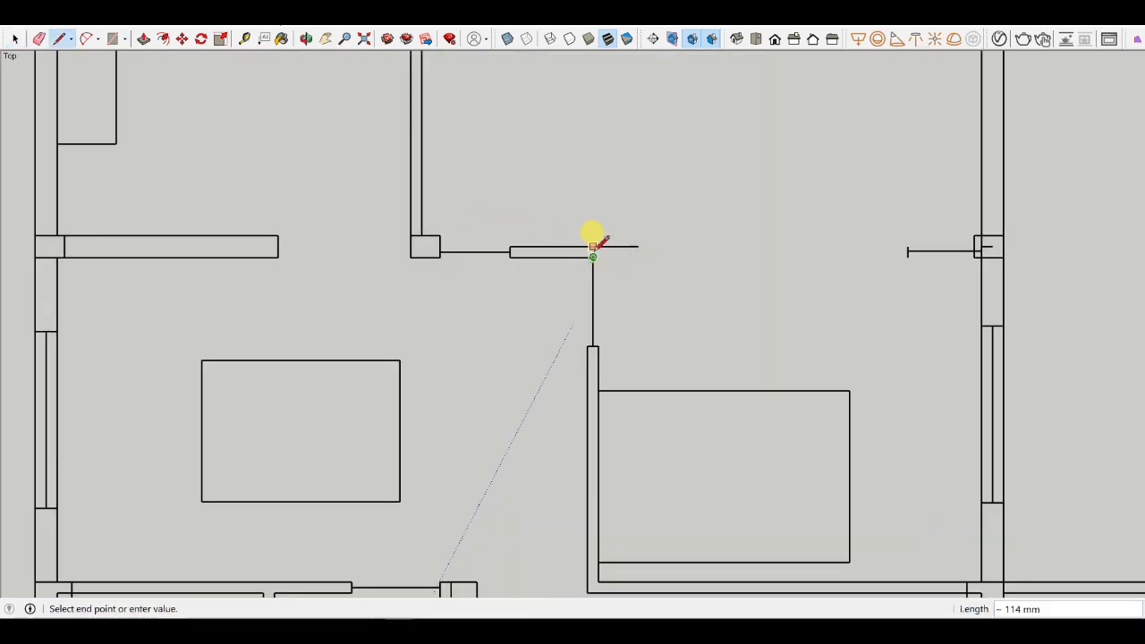
pyautogui.scroll(2, 602, 336)
pyautogui.moveTo(593, 350)
pyautogui.mouseDown()
pyautogui.moveTo(593, 215)
pyautogui.moveTo(609, 230)
pyautogui.mouseUp()
# - Erase the leftover line segments around the partition wall junction and the bedroom's top wall
pyautogui.press('e')
pyautogui.click(626, 216)
pyautogui.hotkey('ctrl', 'z')
pyautogui.scroll(3, 586, 228)
pyautogui.press('l')
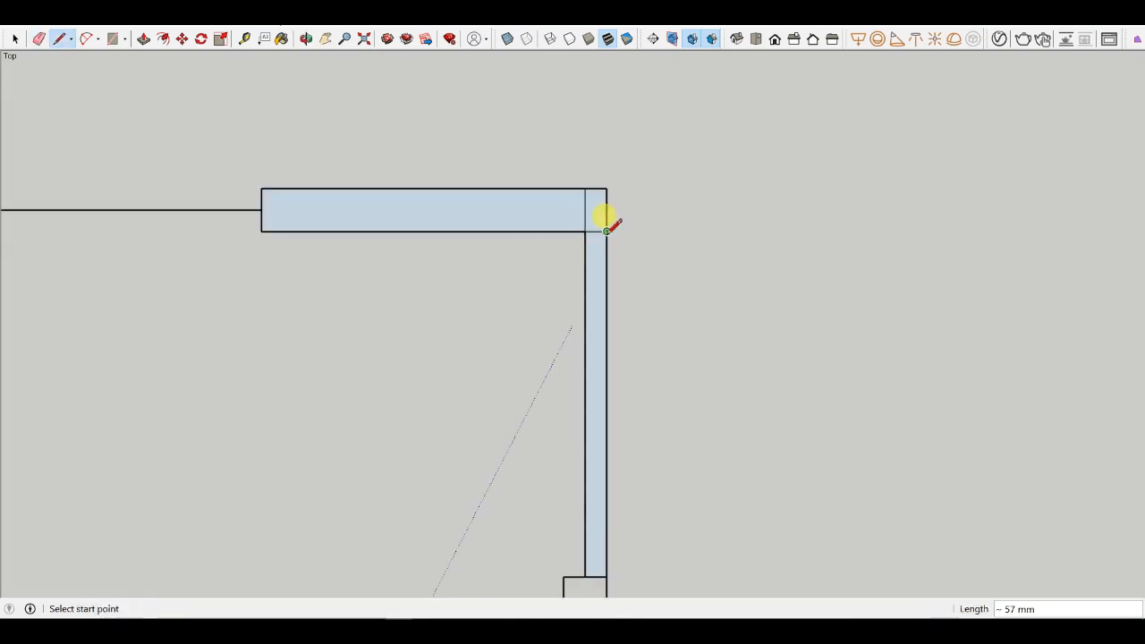
pyautogui.press('e')
pyautogui.click(616, 235)
pyautogui.scroll(-6, 572, 187)
pyautogui.click(660, 246)
pyautogui.moveTo(686, 286); pyautogui.dragTo(658, 331)
pyautogui.scroll(-3, 601, 324)
pyautogui.scroll(2, 558, 183)
pyautogui.moveTo(594, 181); pyautogui.dragTo(648, 179)
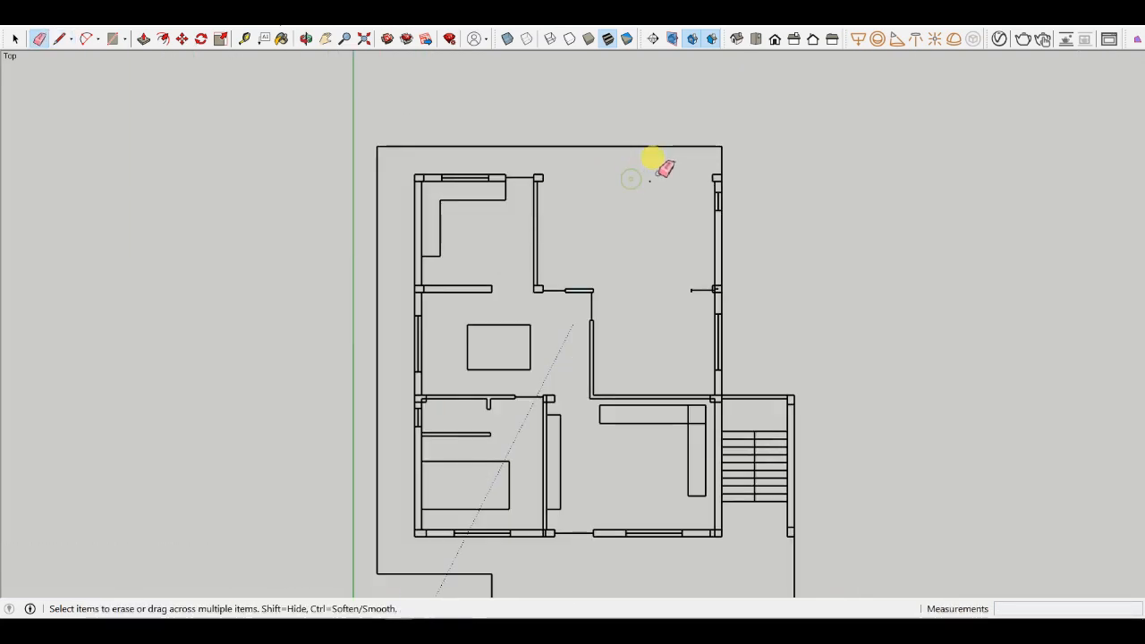
# - Remove the plan's upper-right outer wall and the surrounding plot boundary corner
pyautogui.moveTo(722, 148); pyautogui.dragTo(720, 273)
pyautogui.press('space')
pyautogui.moveTo(676, 144)
pyautogui.mouseDown()
pyautogui.moveTo(713, 277)
pyautogui.moveTo(782, 387)
pyautogui.mouseUp()
pyautogui.press('Delete')
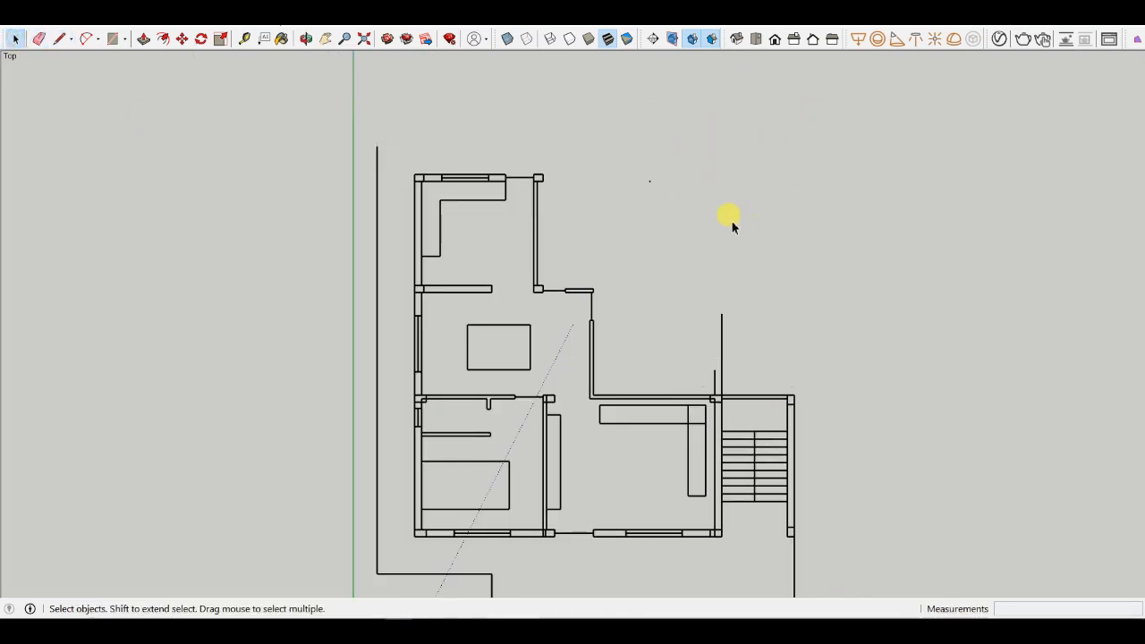
# - Delete the staircase and the walls around it on the plan's right side
pyautogui.scroll(-2, 662, 211)
pyautogui.moveTo(668, 262); pyautogui.dragTo(784, 503)
pyautogui.press('Delete')
pyautogui.scroll(6, 591, 347)
pyautogui.scroll(-3, 681, 325)
pyautogui.press('Delete')
pyautogui.scroll(6, 689, 326)
# - Draw a short closing line and erase the leftover segments near the right-hand wall opening
pyautogui.press('l')
pyautogui.moveTo(665, 323)
pyautogui.mouseDown()
pyautogui.moveTo(663, 354)
pyautogui.moveTo(664, 339)
pyautogui.mouseUp()
pyautogui.press('e')
pyautogui.scroll(-3, 637, 271)
pyautogui.moveTo(585, 347); pyautogui.dragTo(576, 322)
pyautogui.scroll(-4, 583, 315)
pyautogui.moveTo(623, 391); pyautogui.dragTo(624, 387)
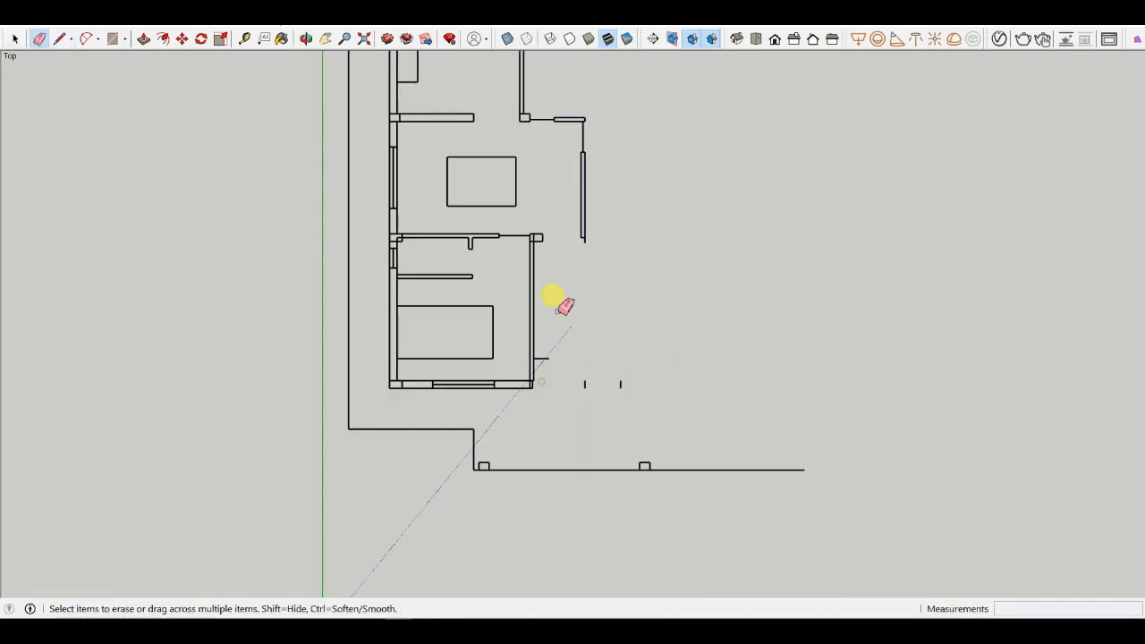
# - Delete the lower-left bedroom and its furniture lines from the plan
pyautogui.press('space')
pyautogui.scroll(-2, 515, 334)
pyautogui.scroll(2, 438, 323)
pyautogui.moveTo(496, 356); pyautogui.dragTo(380, 309)
pyautogui.press('Delete')
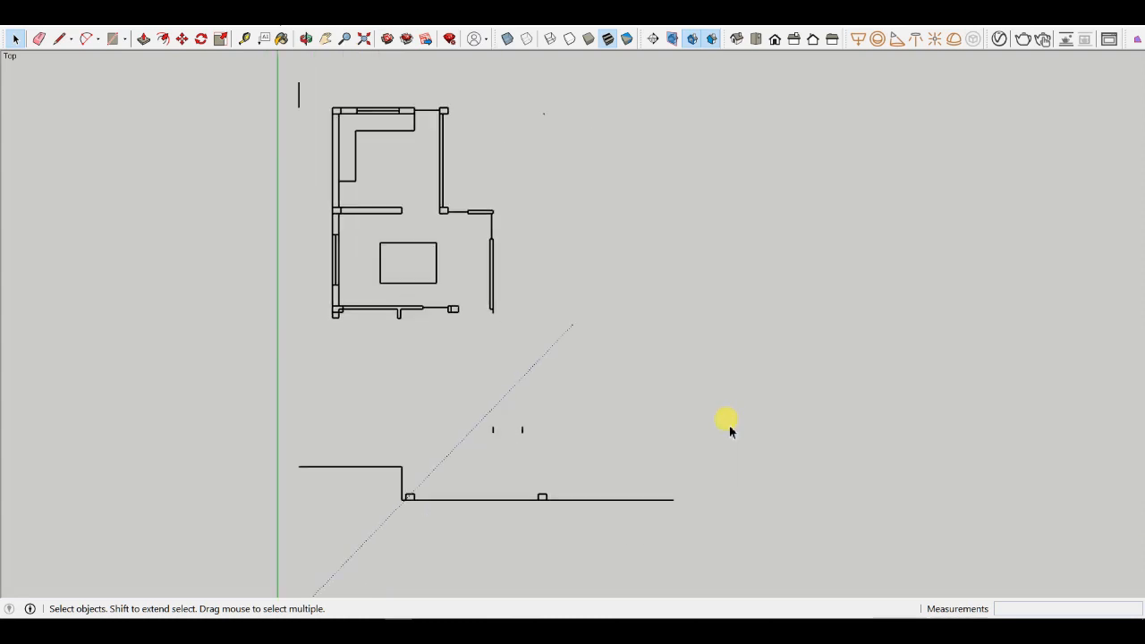
# - Delete the remaining plot boundary lines below the plan and the stray line at its upper left
pyautogui.moveTo(728, 424); pyautogui.dragTo(273, 528)
pyautogui.press('Delete')
pyautogui.scroll(3, 418, 131)
pyautogui.moveTo(390, 82); pyautogui.dragTo(329, 187)
pyautogui.press('Delete')
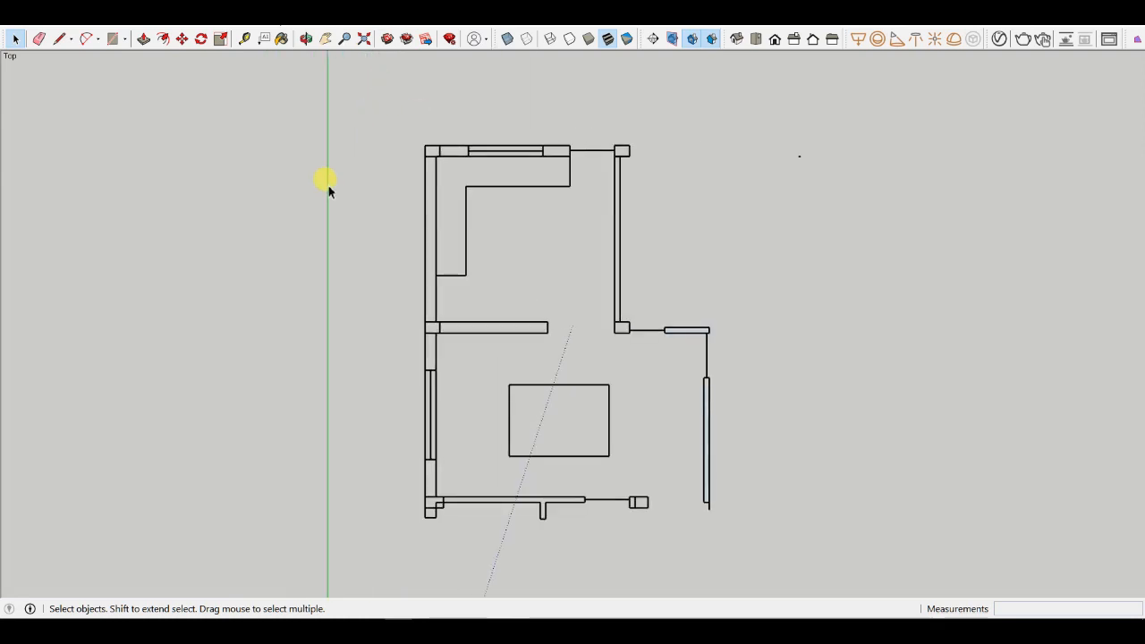
# - Delete the wardrobe lines and the leftover stub inside the upper bedroom
pyautogui.moveTo(514, 189); pyautogui.dragTo(217, 300)
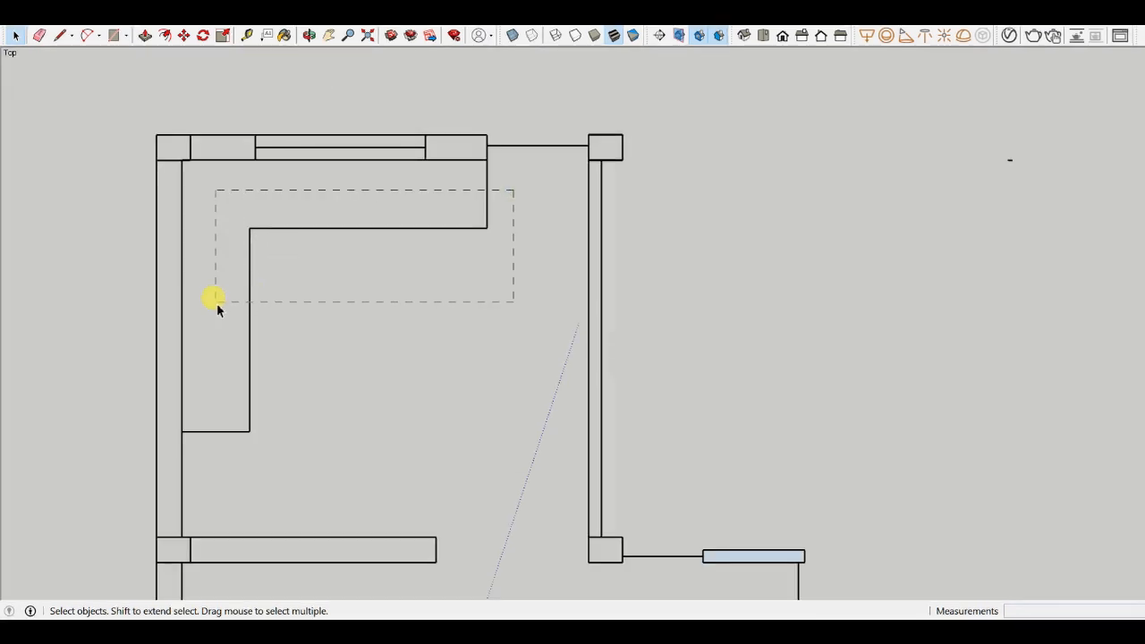
pyautogui.scroll(-3, 504, 219)
pyautogui.scroll(3, 328, 233)
pyautogui.press('Delete')
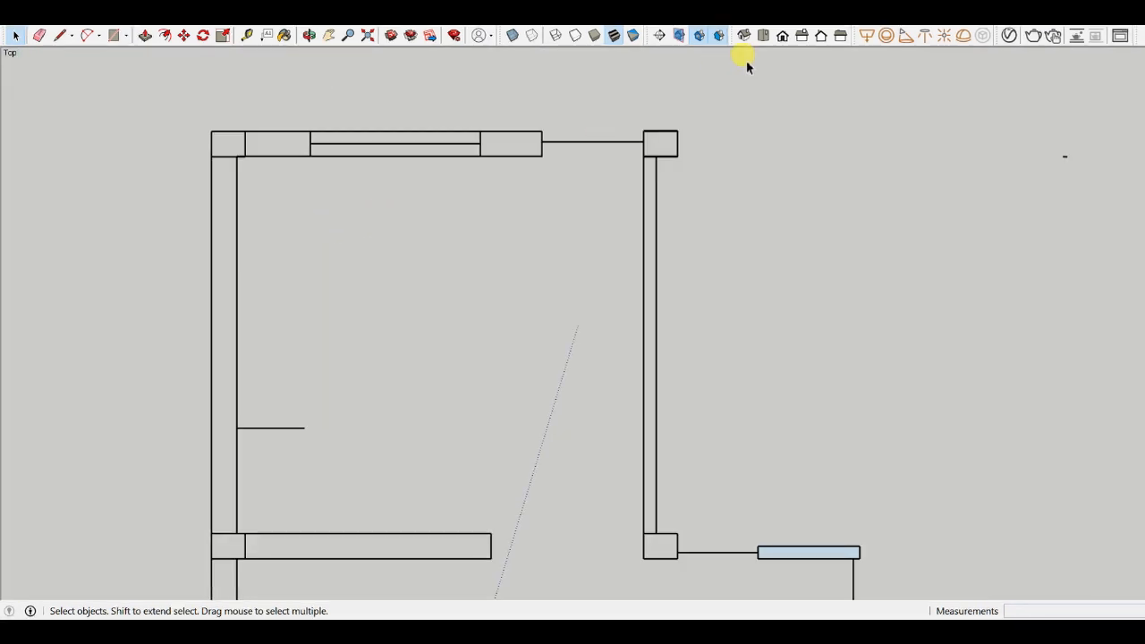
pyautogui.scroll(1, 391, 324)
pyautogui.press('Delete')
# - Inspect the upper bedroom's walls, window and wall corners at different zoom levels
pyautogui.scroll(1, 314, 409)
pyautogui.scroll(-3, 404, 327)
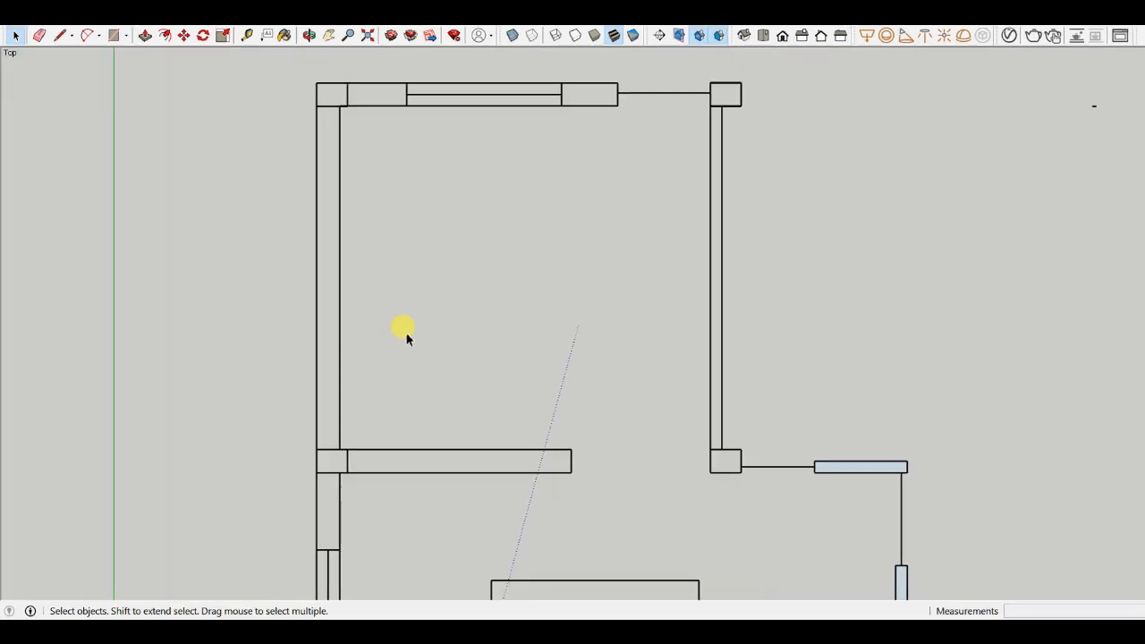
pyautogui.scroll(1, 327, 125)
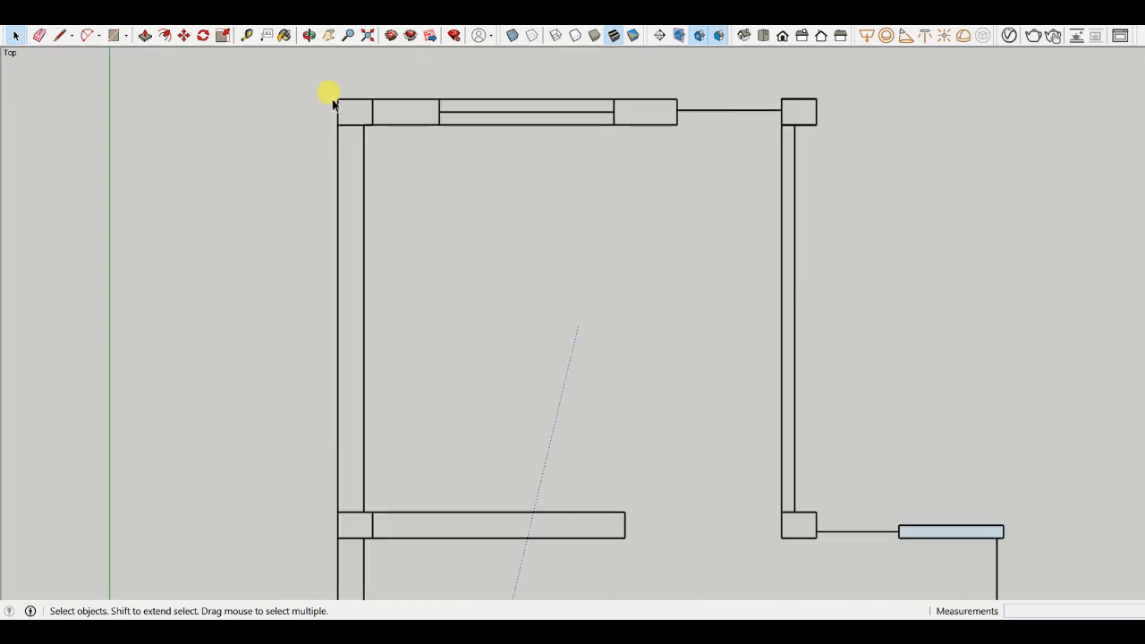
pyautogui.scroll(-1, 388, 152)
pyautogui.scroll(1, 382, 134)
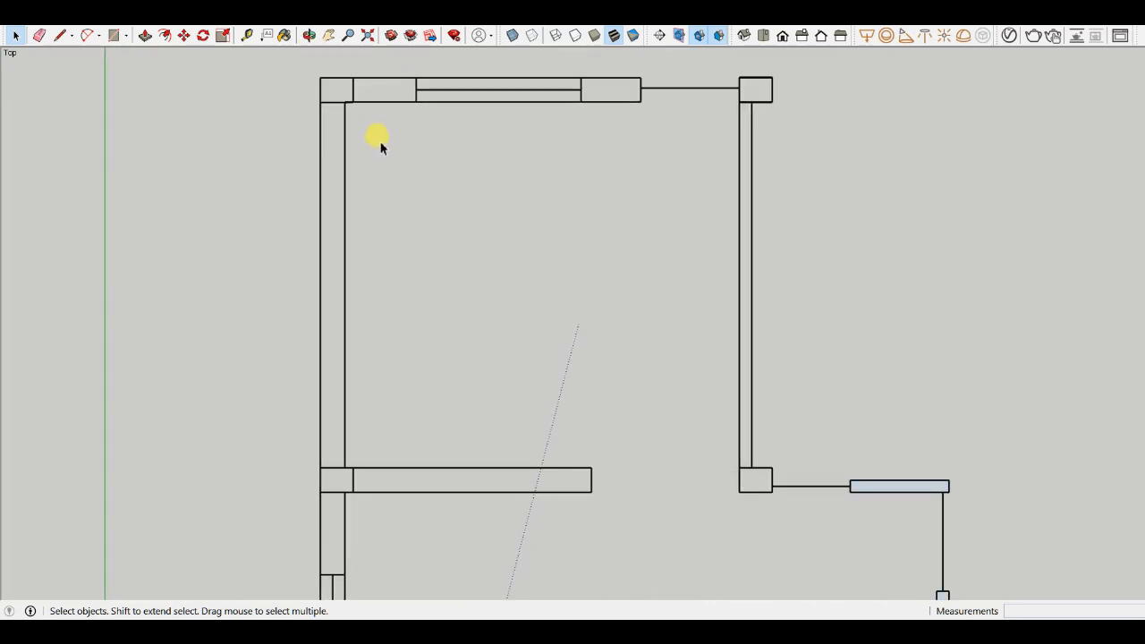
pyautogui.scroll(-3, 393, 118)
pyautogui.scroll(1, 454, 175)
pyautogui.scroll(-1, 407, 152)
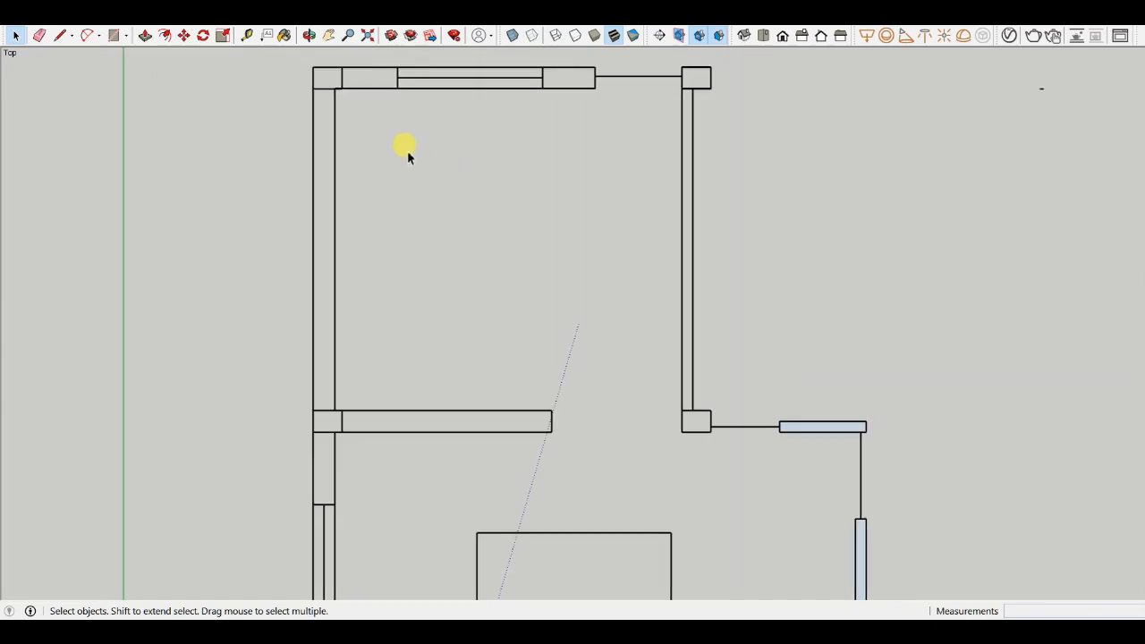
pyautogui.scroll(5, 358, 98)
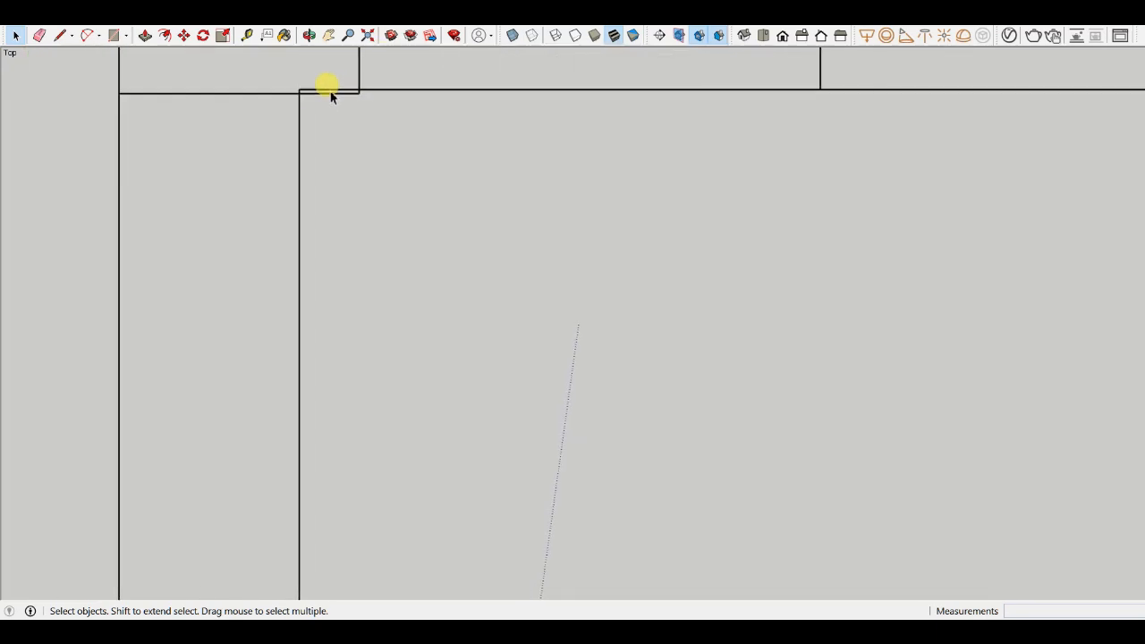
pyautogui.scroll(2, 333, 98)
pyautogui.scroll(1, 371, 103)
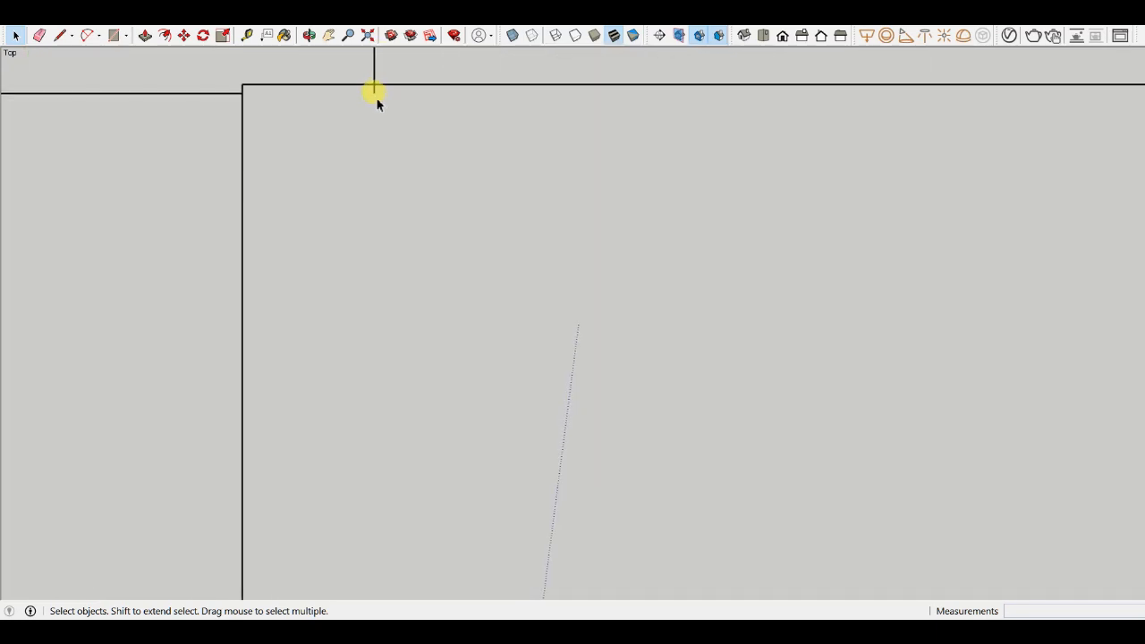
pyautogui.scroll(-5, 377, 107)
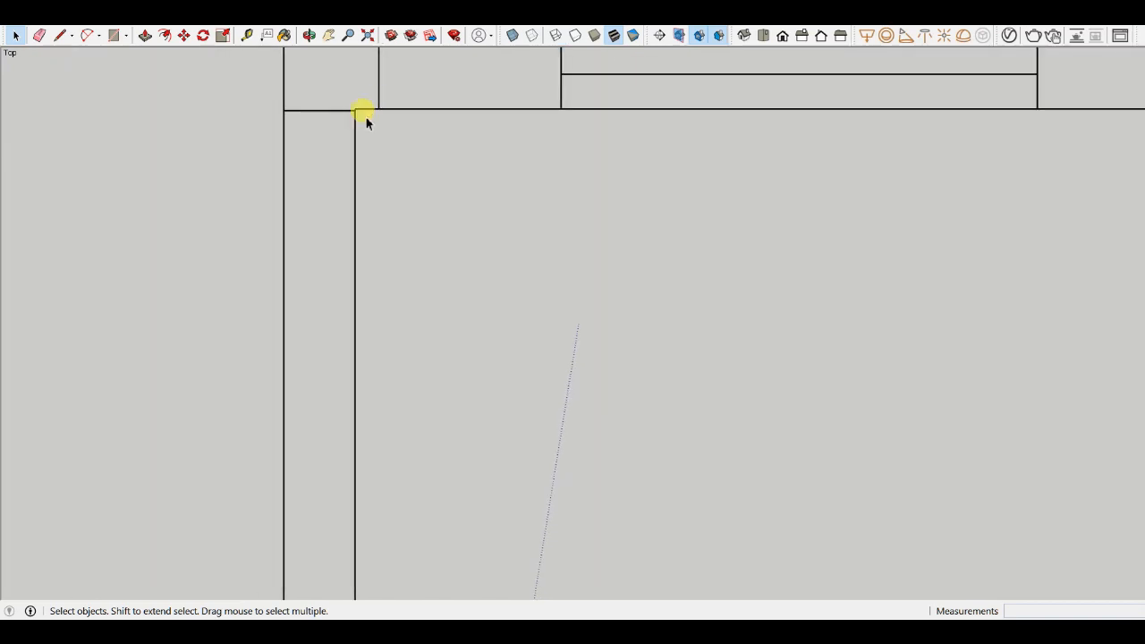
pyautogui.scroll(-2, 345, 97)
pyautogui.scroll(1, 423, 143)
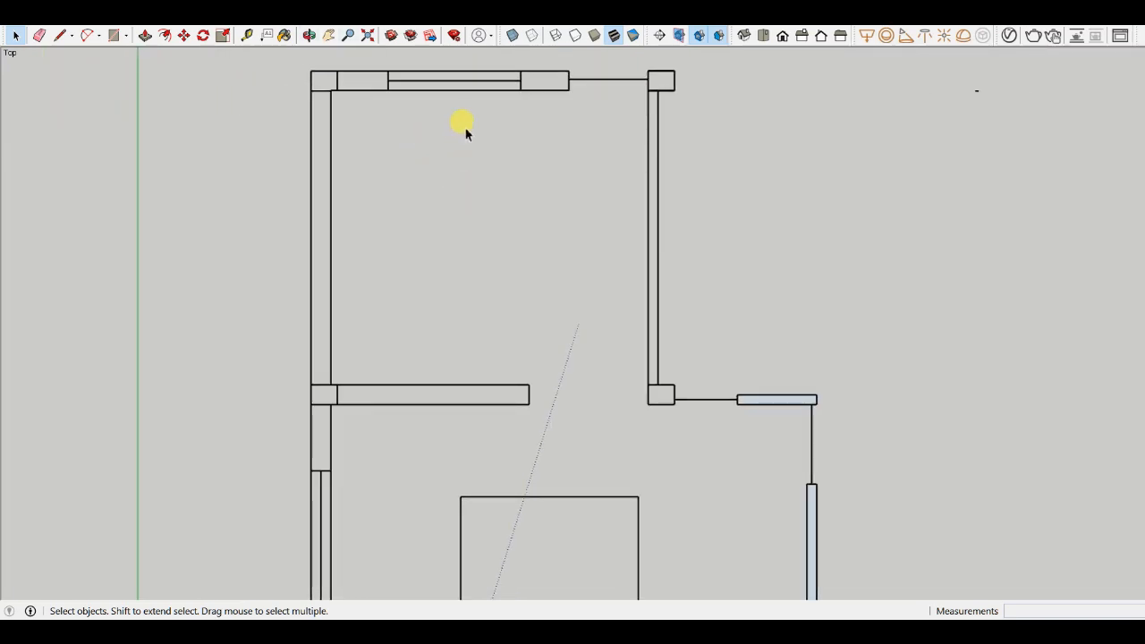
pyautogui.scroll(-2, 474, 131)
pyautogui.scroll(3, 582, 439)
pyautogui.scroll(-3, 436, 298)
pyautogui.scroll(2, 508, 419)
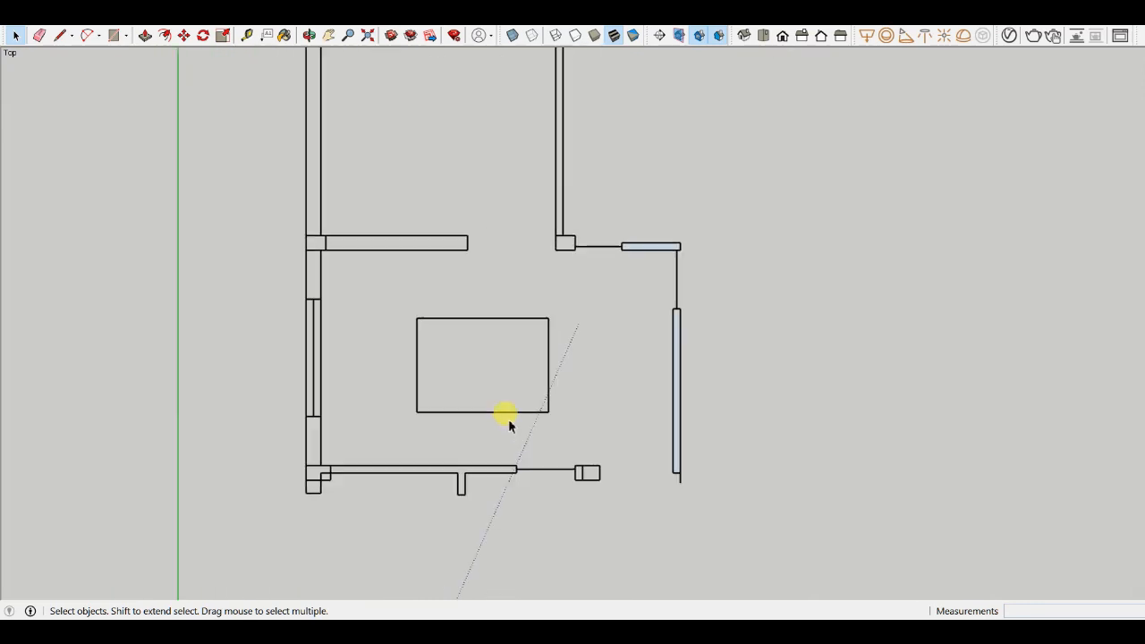
pyautogui.scroll(-2, 658, 389)
pyautogui.scroll(1, 501, 262)
pyautogui.scroll(1, 555, 339)
pyautogui.scroll(-1, 586, 398)
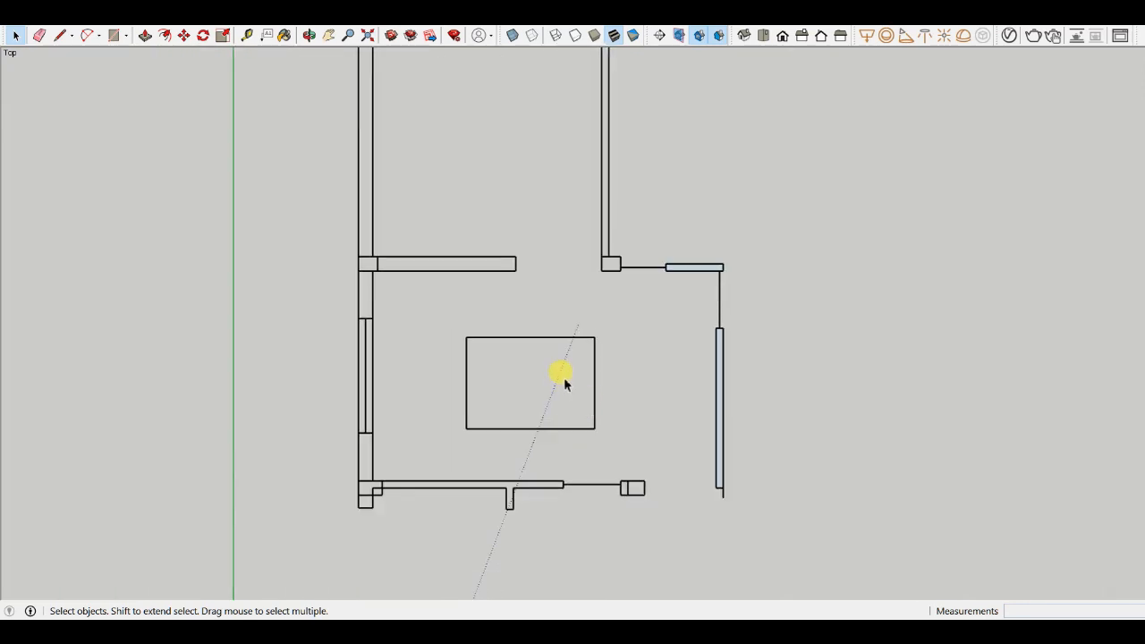
pyautogui.scroll(1, 395, 287)
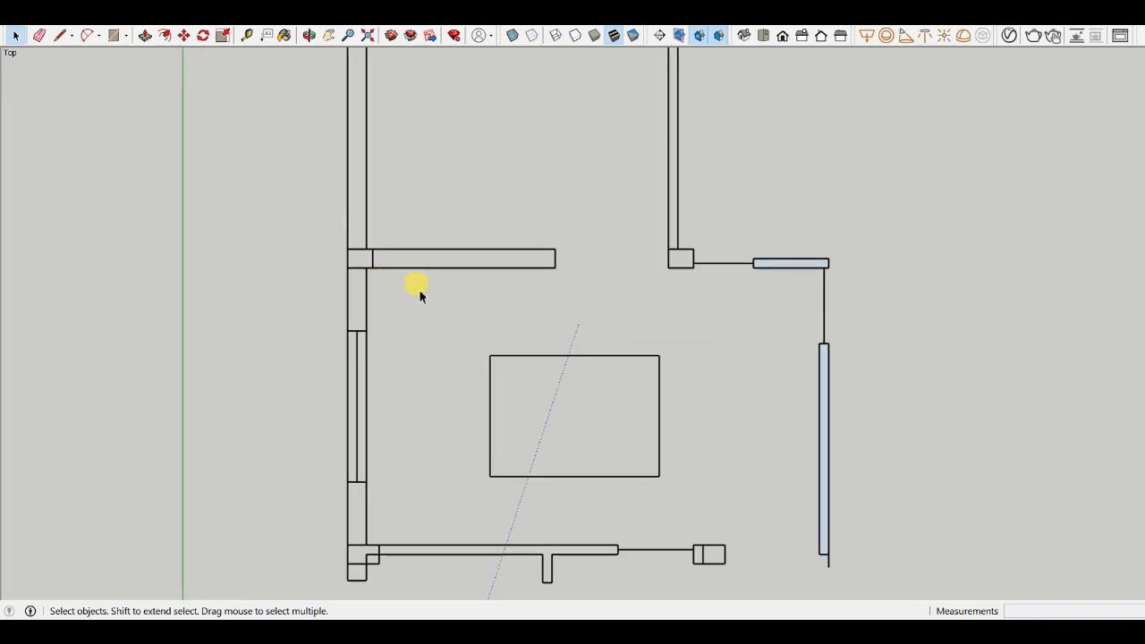
pyautogui.scroll(-1, 583, 299)
pyautogui.scroll(1, 696, 269)
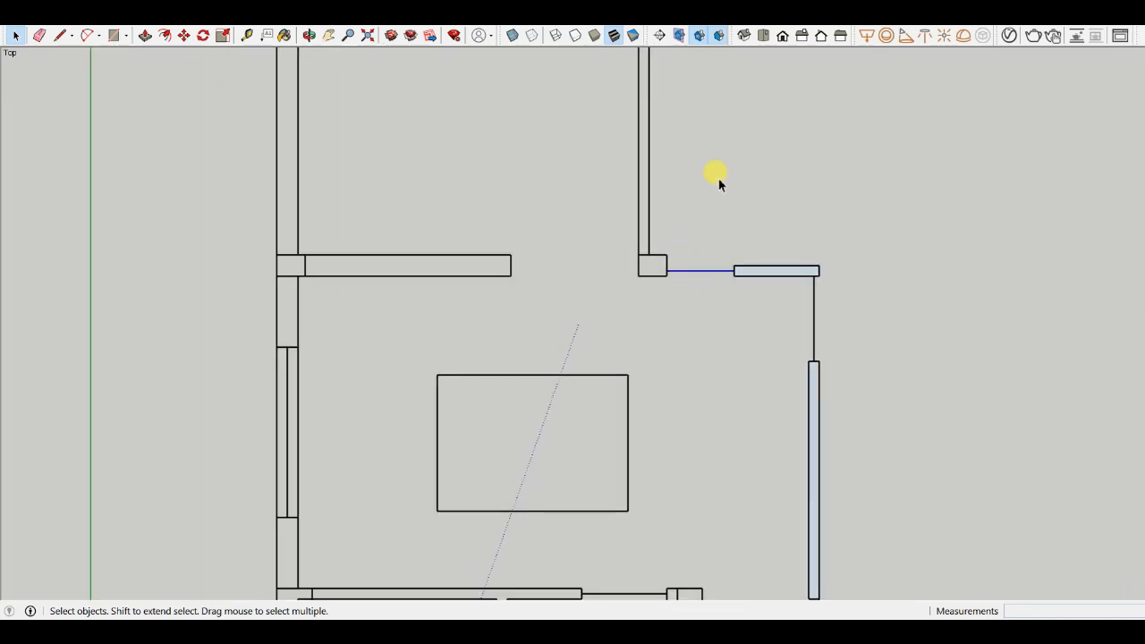
pyautogui.scroll(-2, 614, 230)
pyautogui.scroll(-1, 636, 258)
pyautogui.scroll(1, 731, 289)
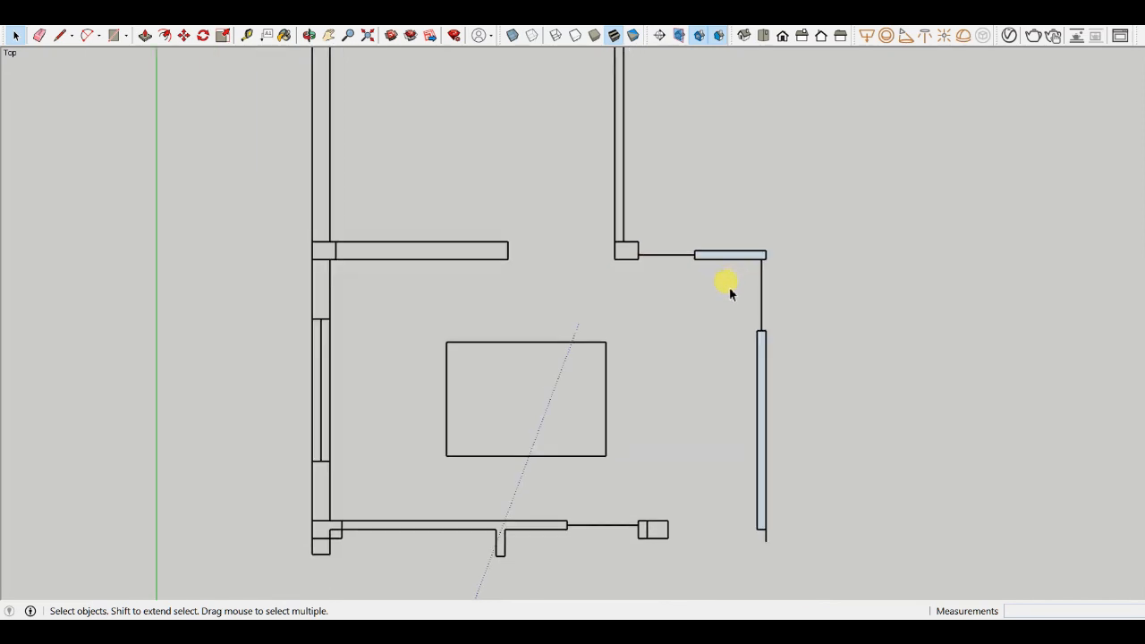
pyautogui.scroll(1, 732, 297)
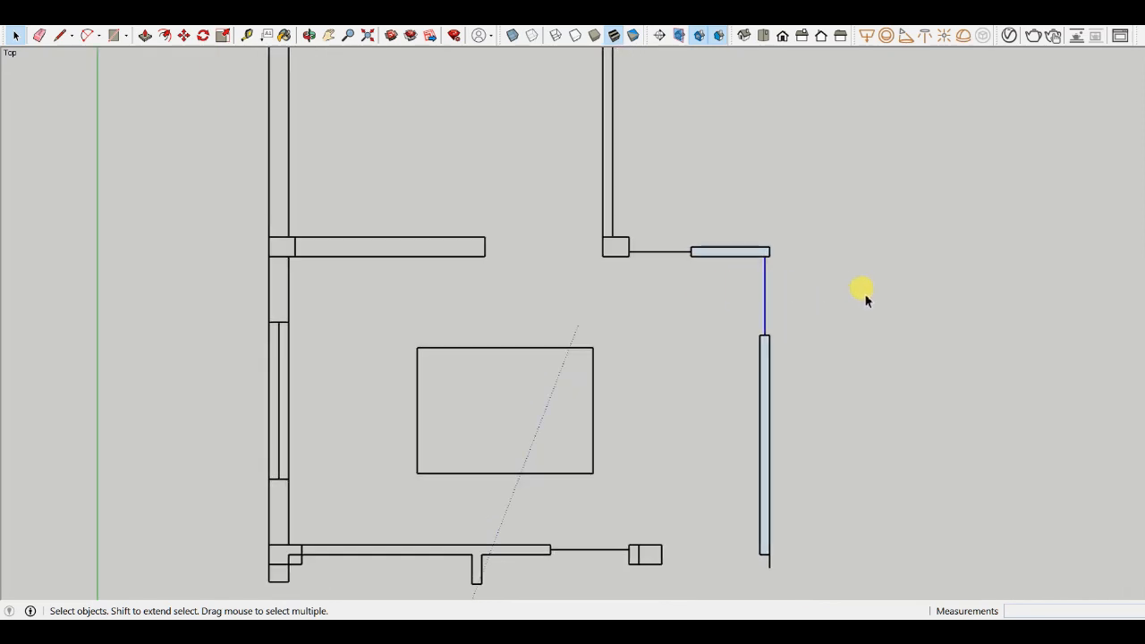
pyautogui.scroll(-1, 674, 529)
pyautogui.scroll(2, 714, 515)
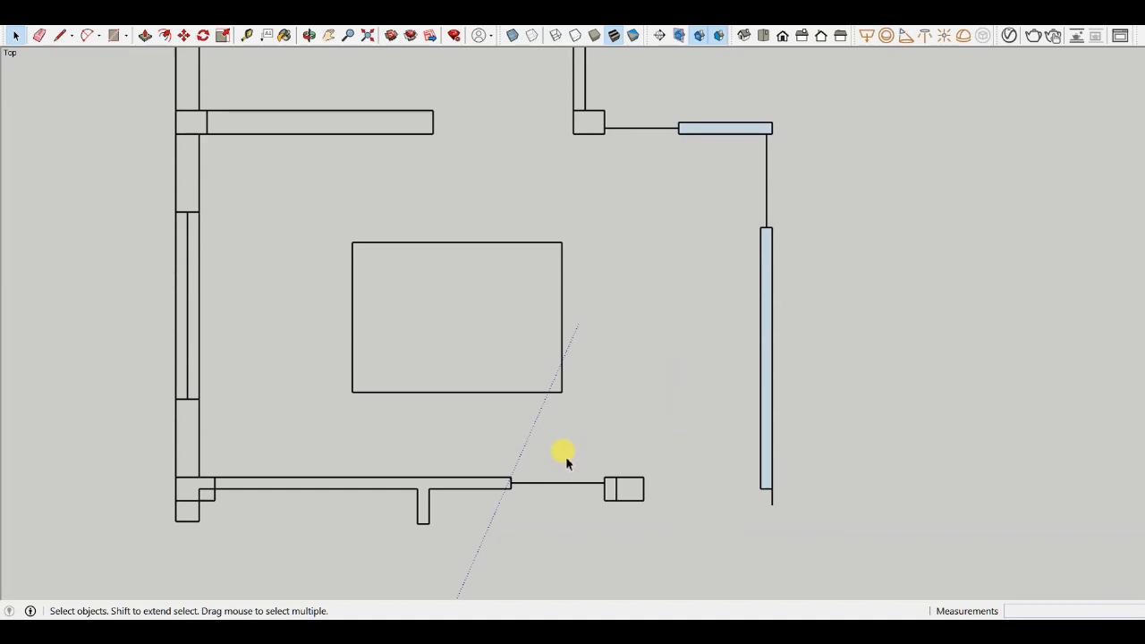
pyautogui.scroll(-2, 567, 499)
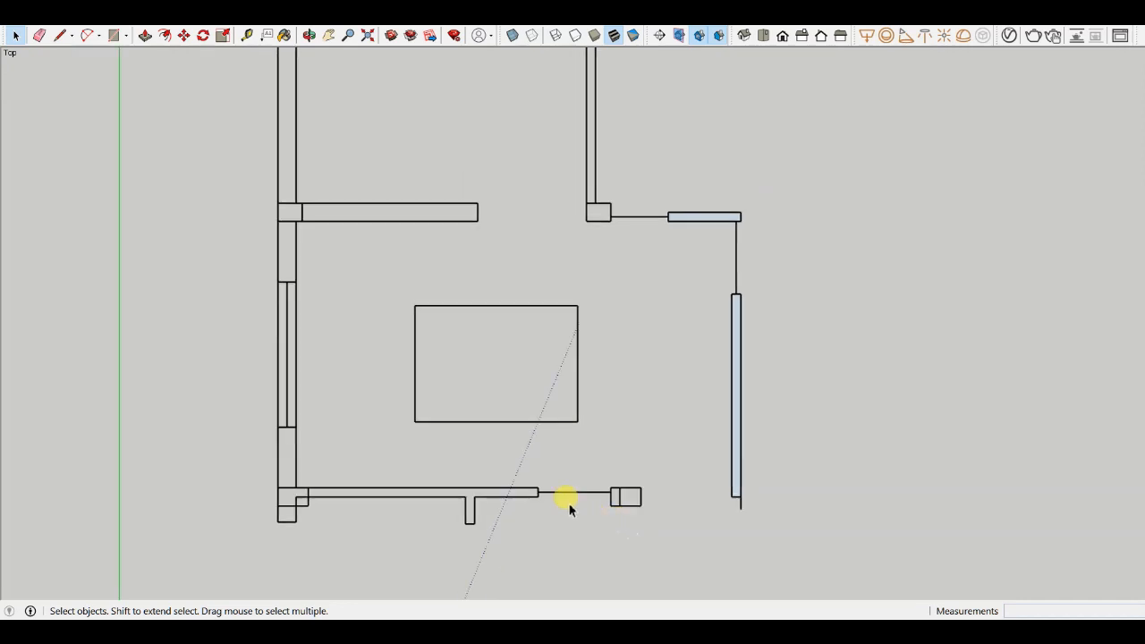
pyautogui.scroll(3, 332, 352)
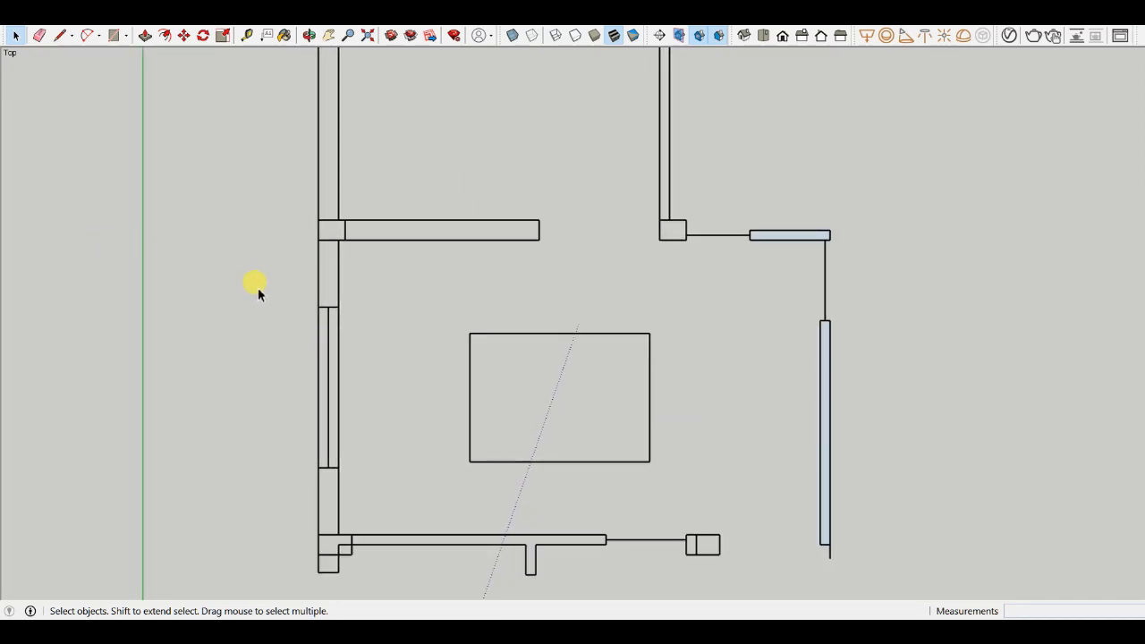
pyautogui.scroll(-3, 238, 409)
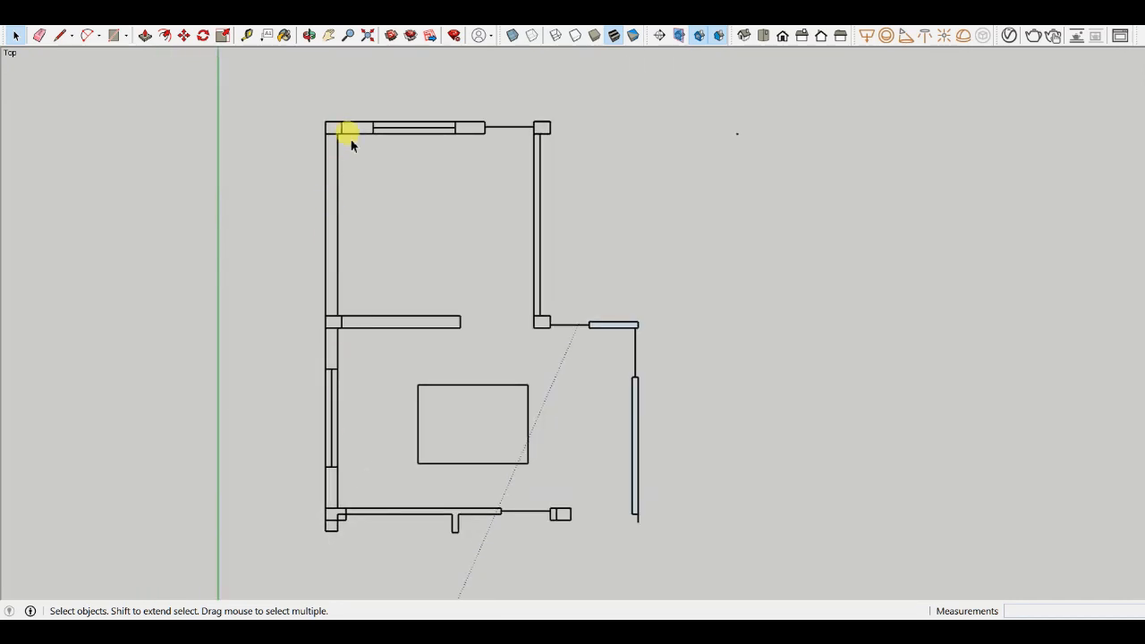
pyautogui.scroll(3, 367, 102)
pyautogui.moveTo(363, 100); pyautogui.dragTo(550, 211)
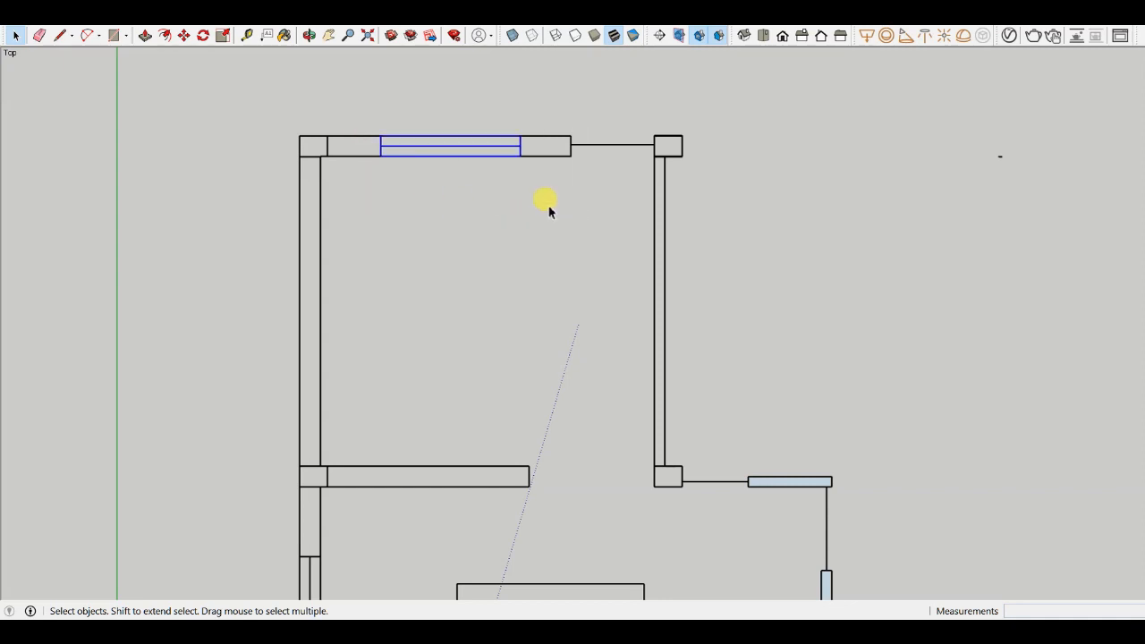
pyautogui.scroll(1, 581, 145)
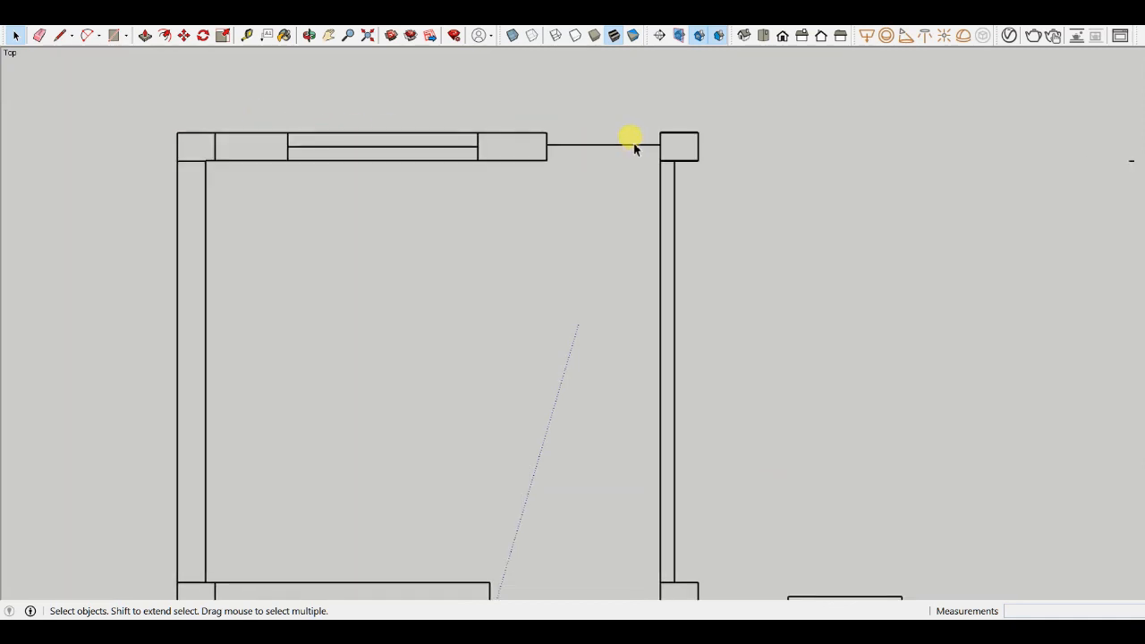
pyautogui.scroll(-1, 613, 150)
pyautogui.scroll(1, 587, 170)
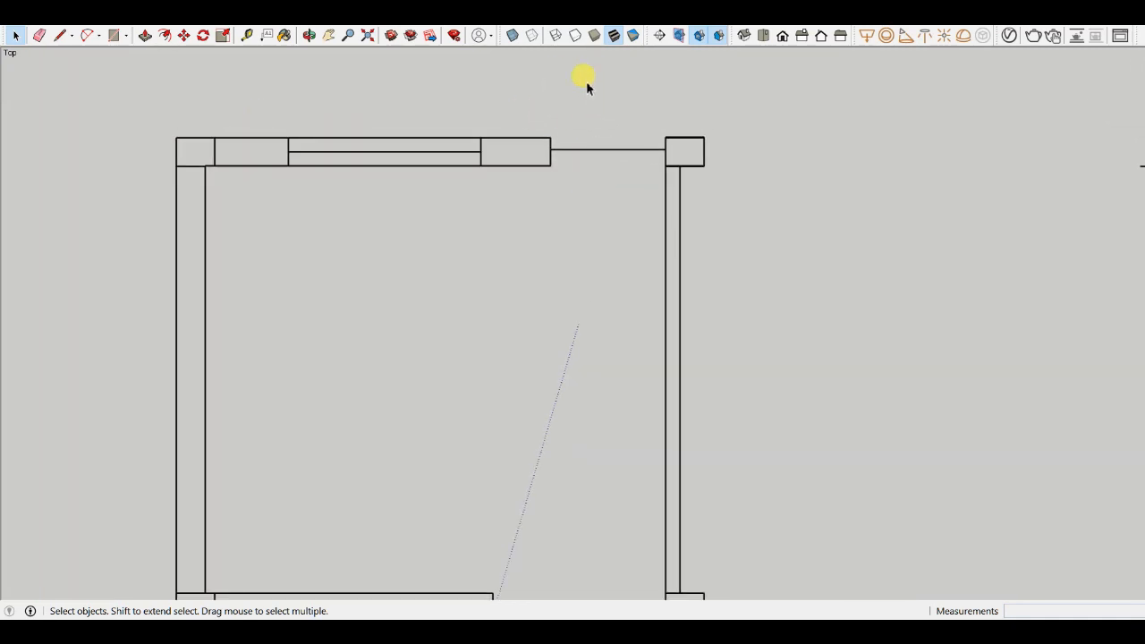
pyautogui.scroll(-1, 615, 184)
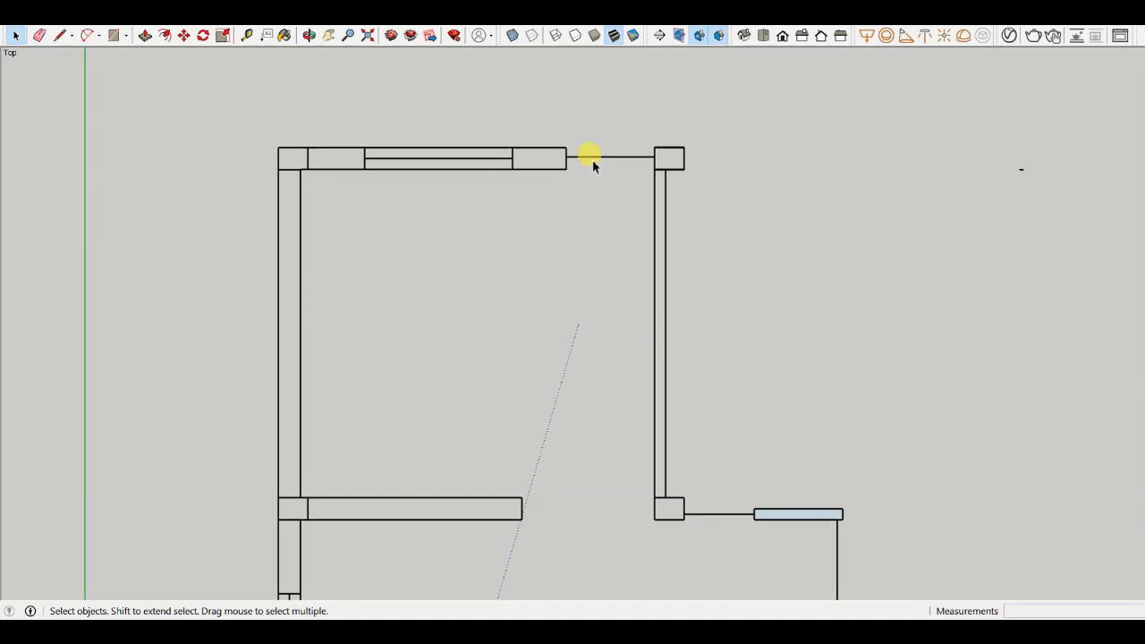
pyautogui.scroll(-2, 460, 140)
pyautogui.scroll(1, 384, 167)
pyautogui.scroll(-2, 373, 174)
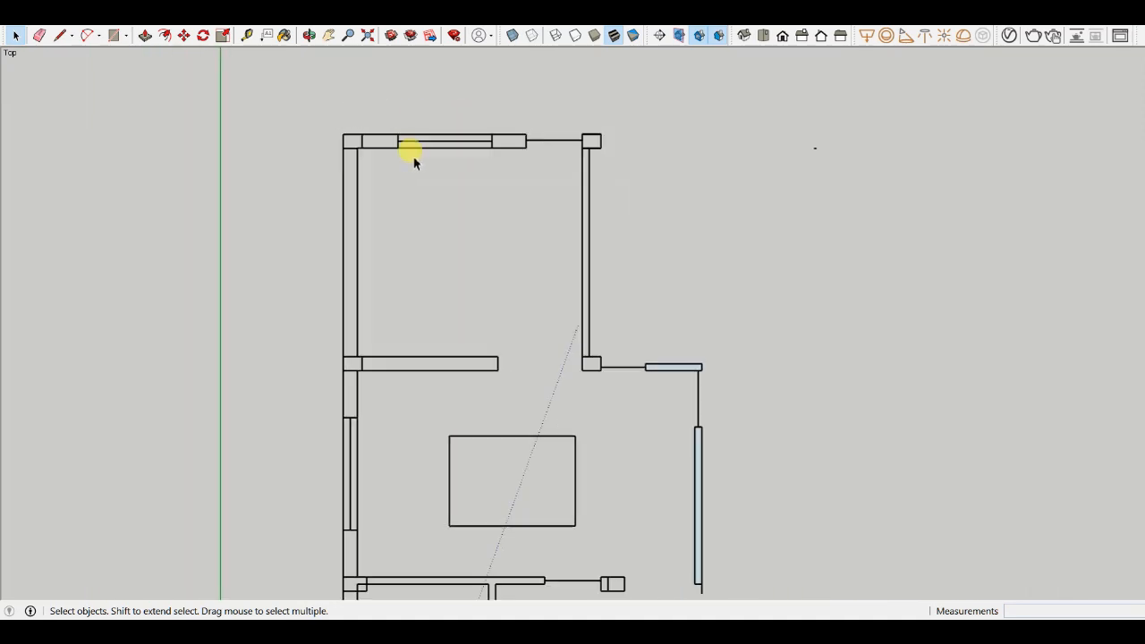
pyautogui.scroll(1, 371, 265)
pyautogui.scroll(-1, 358, 233)
pyautogui.scroll(1, 279, 207)
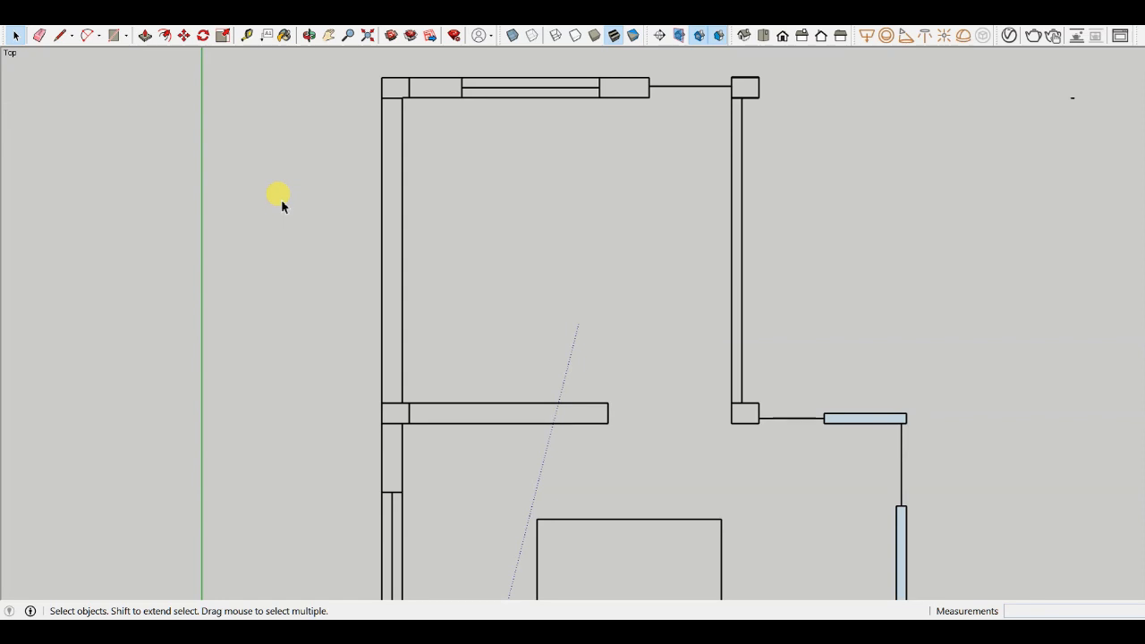
pyautogui.scroll(3, 450, 134)
pyautogui.scroll(-1, 416, 109)
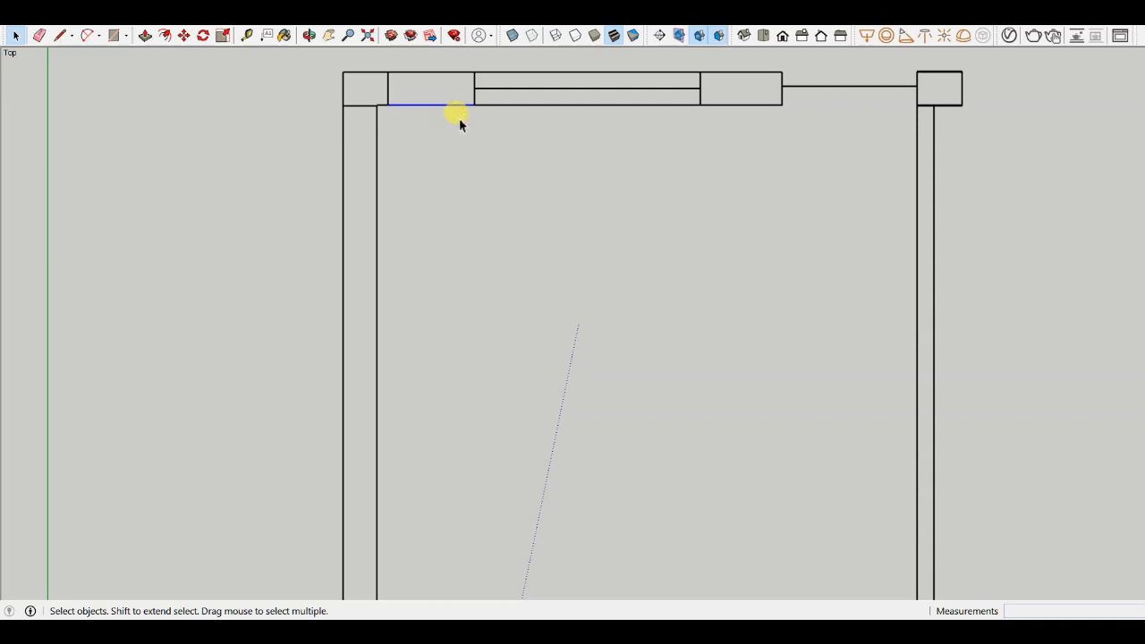
# - Draw lines from the top wall's inner right corner down and across to the left wall, closing a face about 2743 mm wide
pyautogui.click(604, 129)
pyautogui.scroll(3, 403, 108)
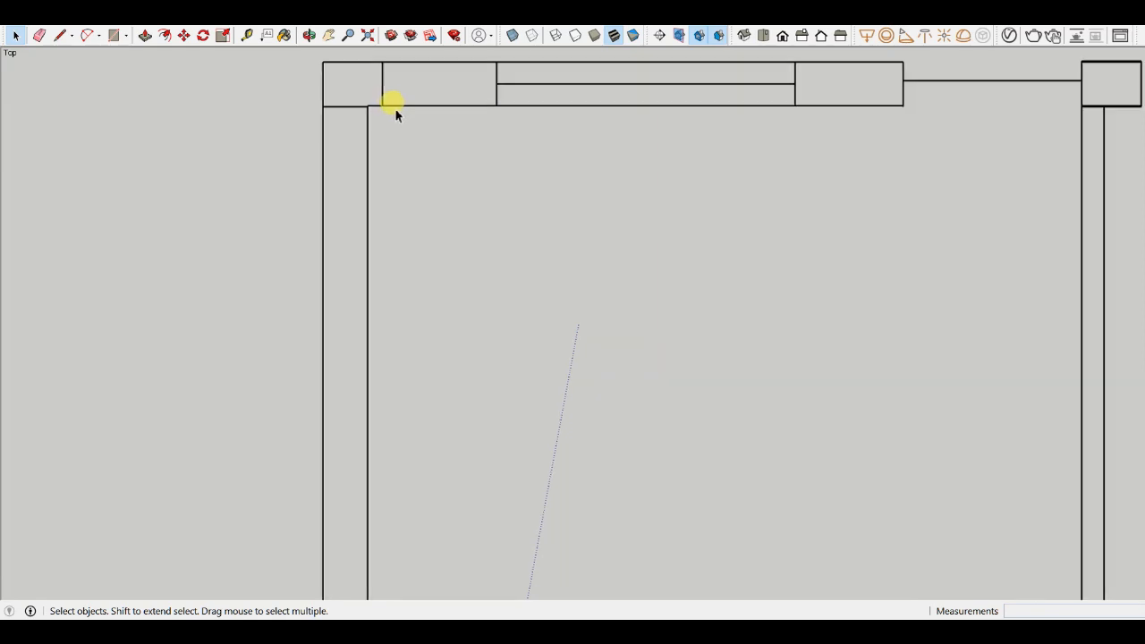
pyautogui.scroll(-4, 366, 126)
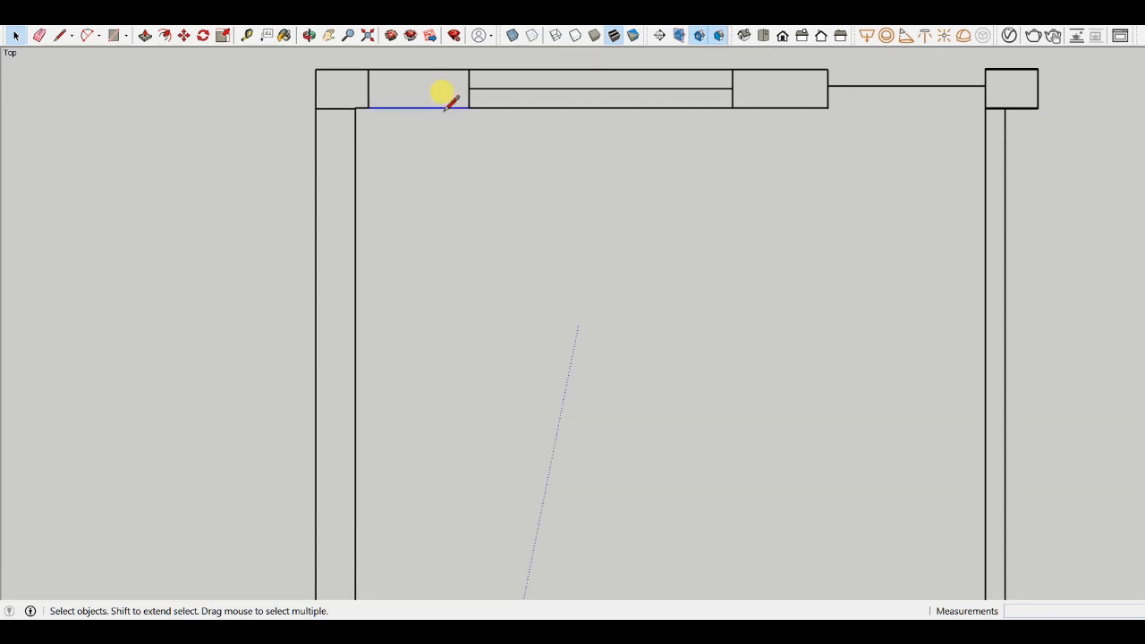
pyautogui.press('l')
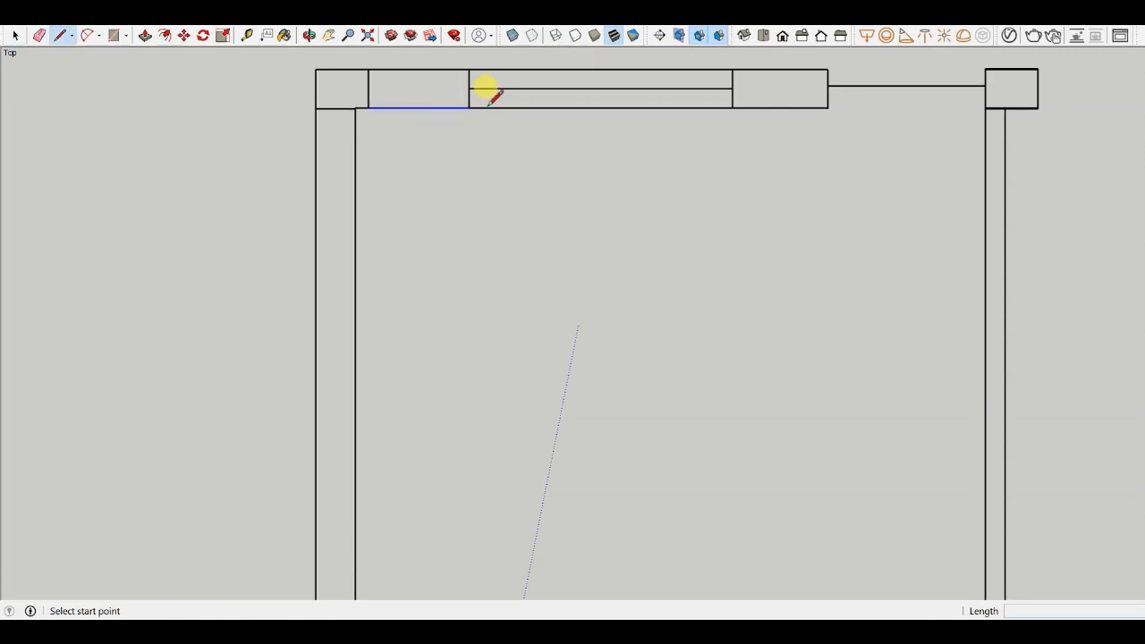
pyautogui.click(827, 106)
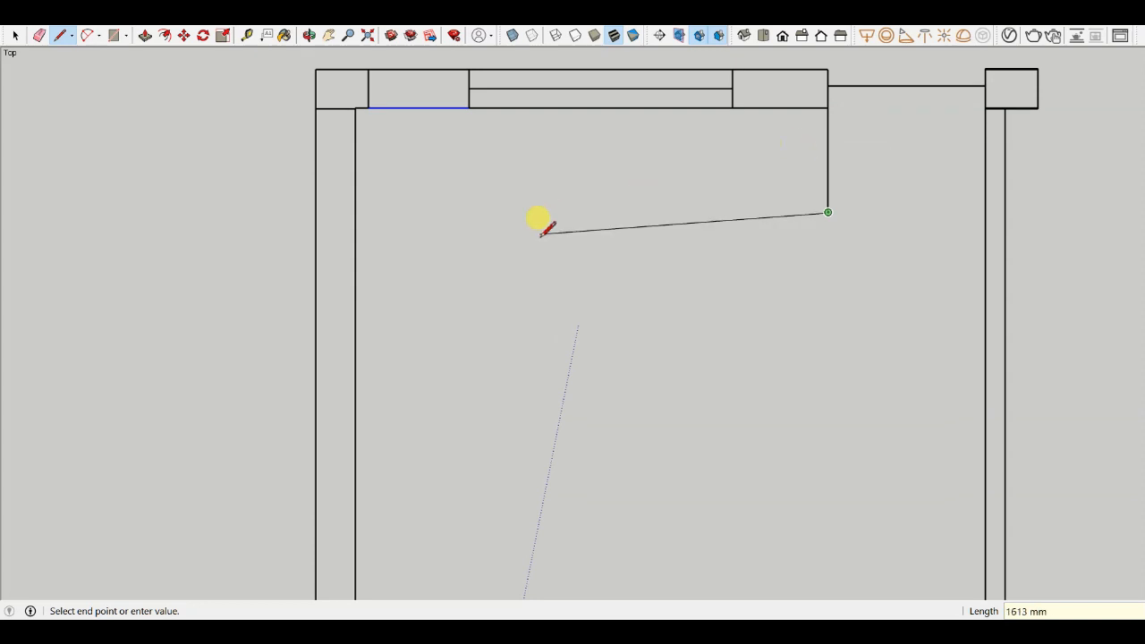
pyautogui.click(355, 212)
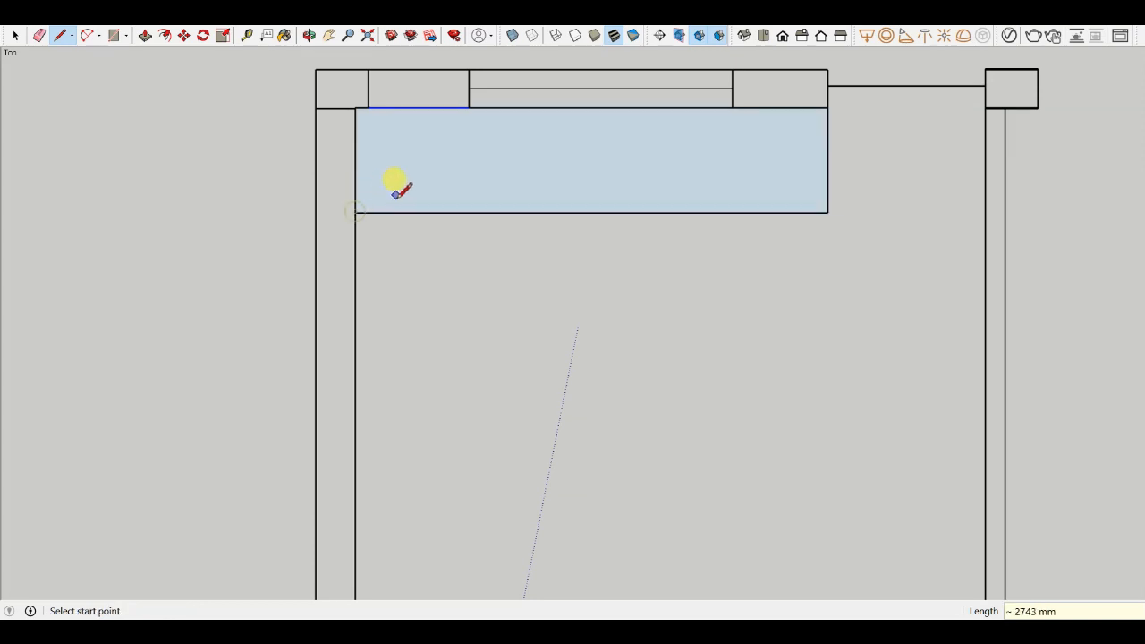
# - Copy the left wall's inner line 2' to the right with the Move tool
pyautogui.press('m')
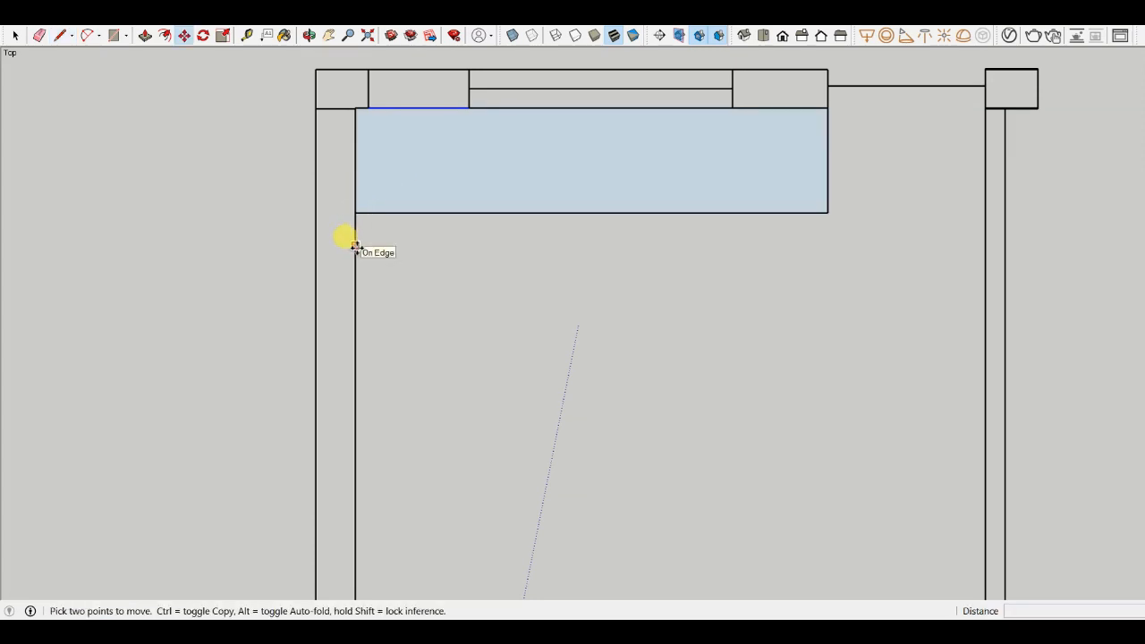
pyautogui.keyDown('ctrl'); pyautogui.click(355, 248); pyautogui.keyUp('ctrl')
pyautogui.write('2')
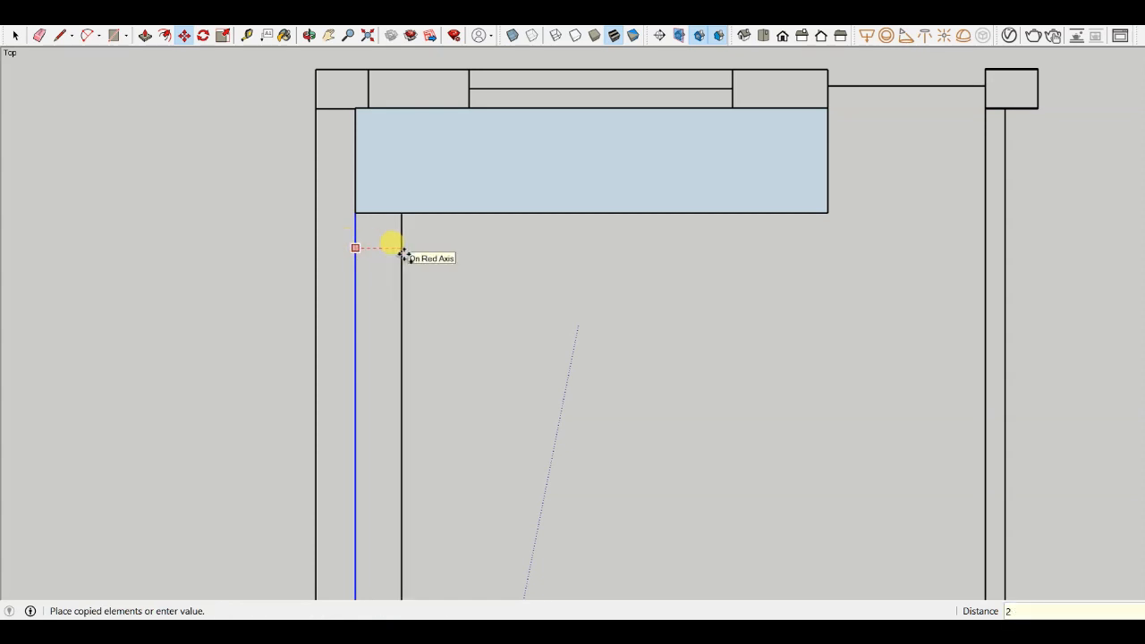
pyautogui.write("'")
pyautogui.press('Return')
# - Draw a rectangle about 2781 × 610 mm along the left wall's inner side, filling the strip up to the copied line
pyautogui.scroll(-4, 442, 161)
pyautogui.scroll(3, 426, 345)
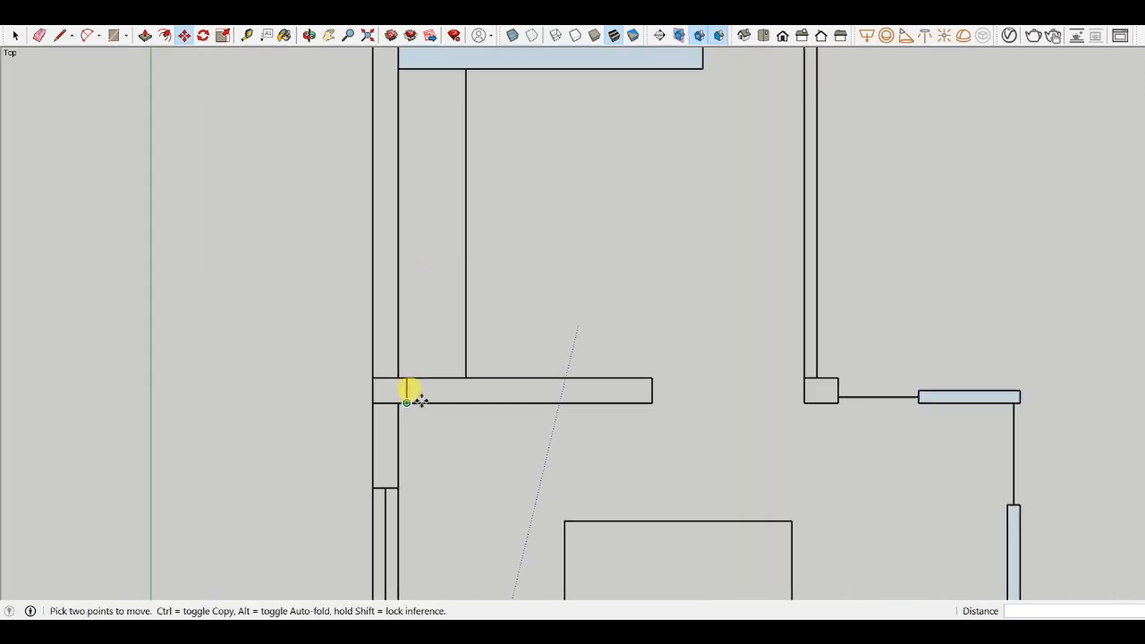
pyautogui.scroll(1, 416, 385)
pyautogui.press('l')
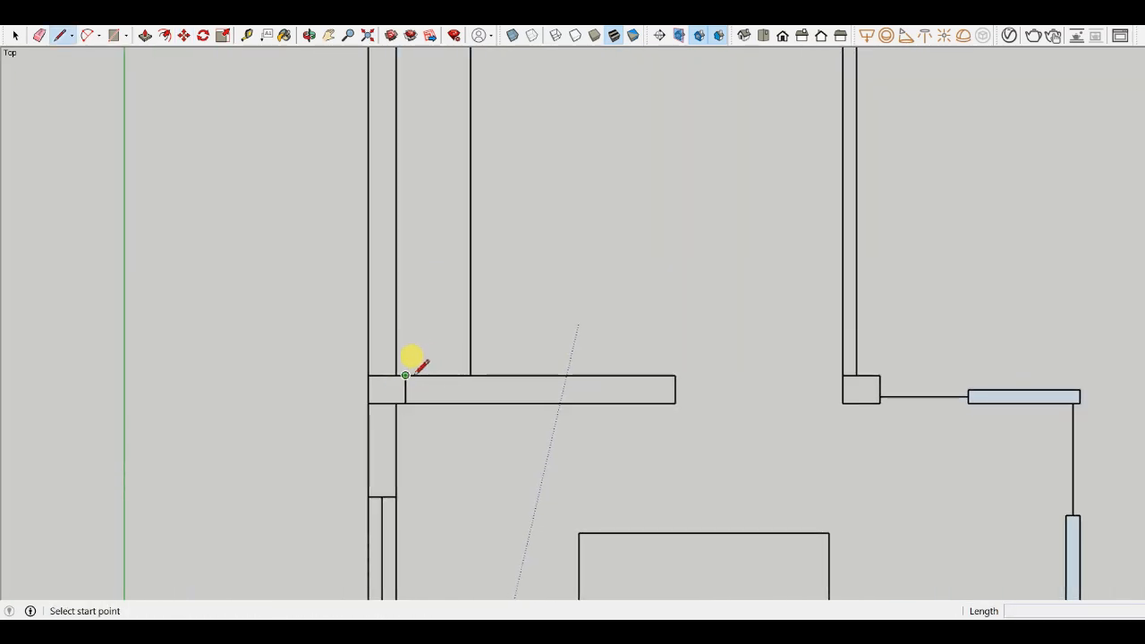
pyautogui.press('r')
pyautogui.scroll(-1, 405, 375)
pyautogui.click(405, 392)
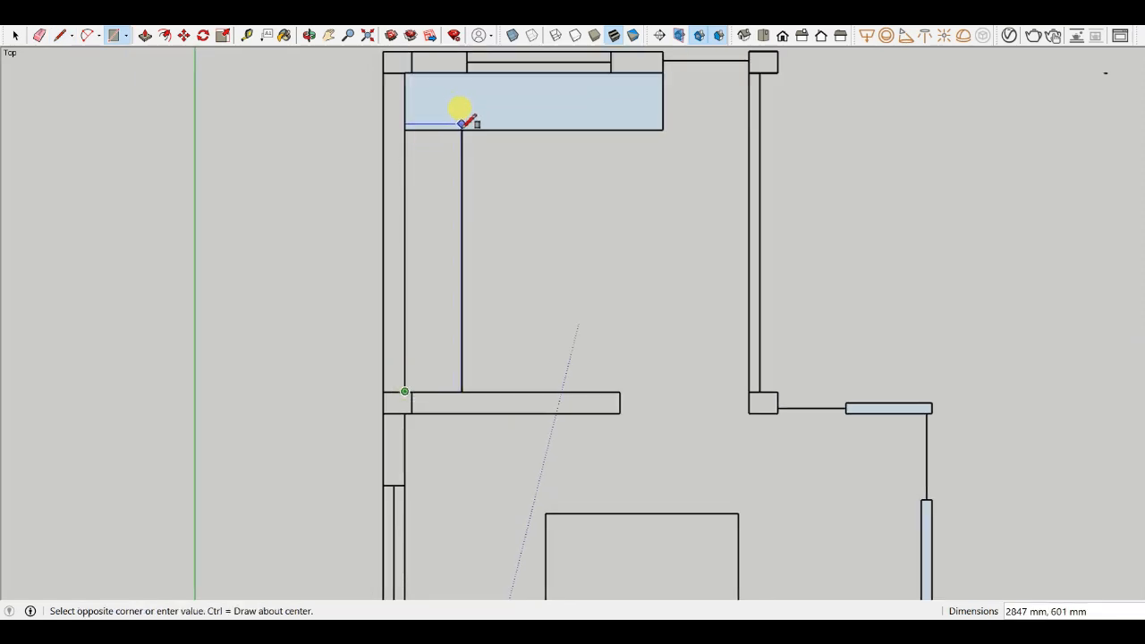
pyautogui.click(461, 124)
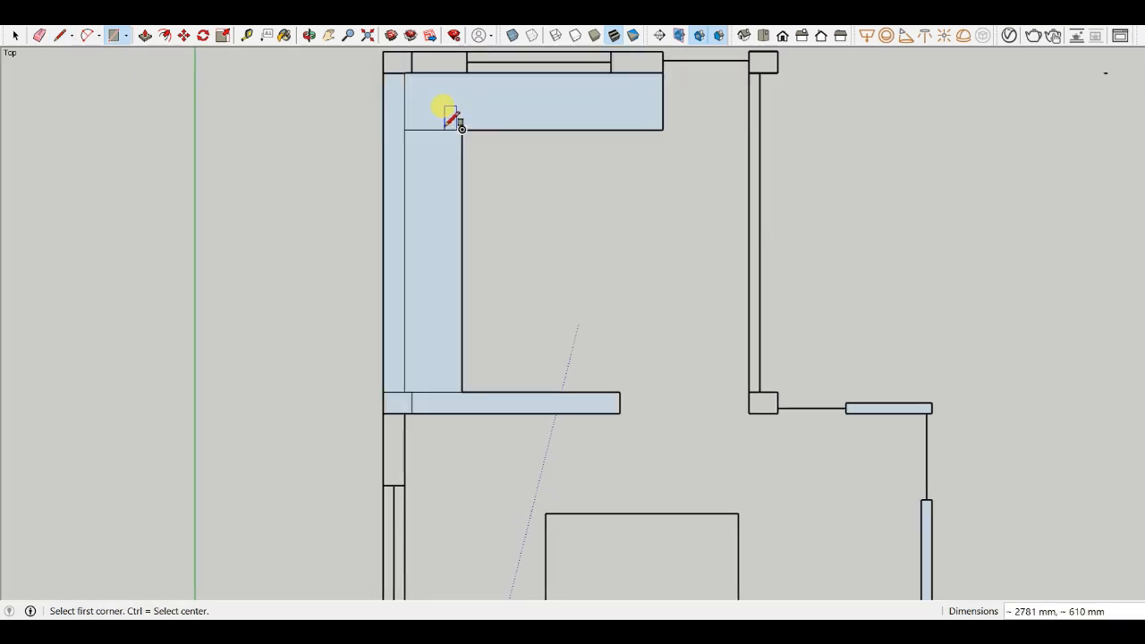
# - Inspect the L-shaped face along the top and left walls at different zoom levels
pyautogui.press('e')
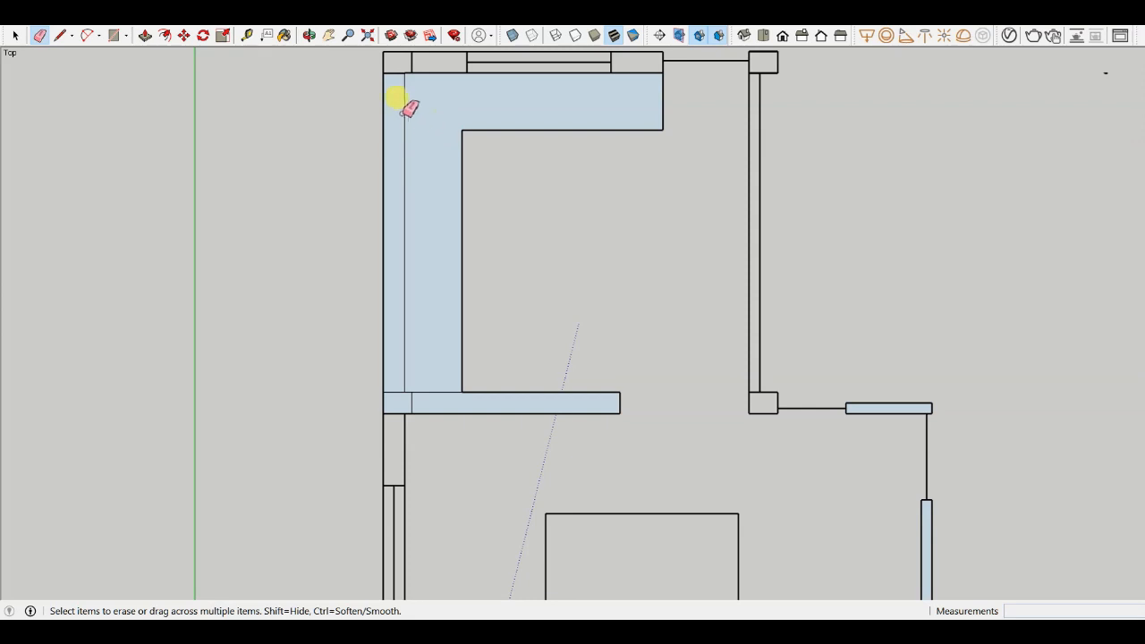
pyautogui.scroll(3, 445, 81)
pyautogui.scroll(-4, 568, 132)
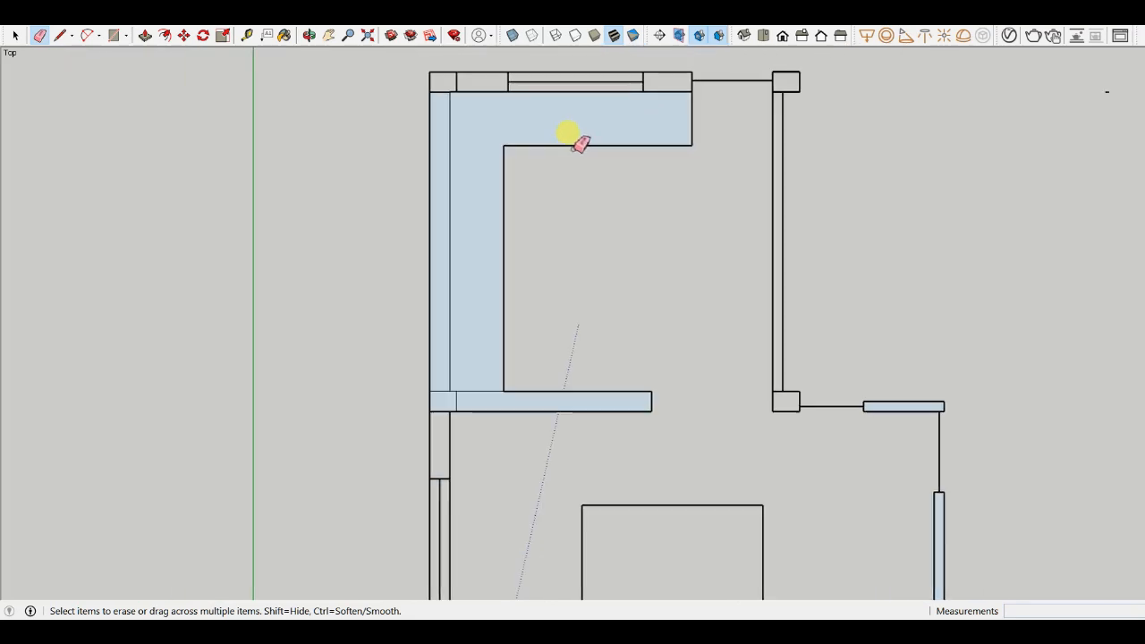
pyautogui.scroll(4, 560, 109)
pyautogui.scroll(-3, 474, 190)
pyautogui.scroll(3, 418, 101)
pyautogui.scroll(-3, 303, 154)
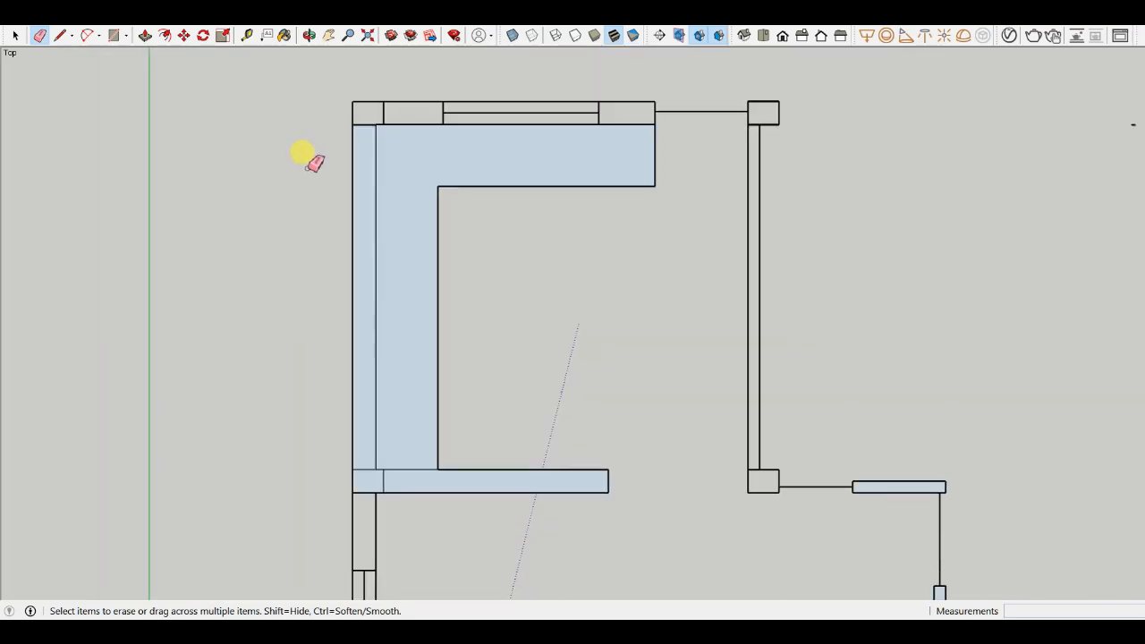
pyautogui.scroll(2, 398, 415)
pyautogui.scroll(-3, 434, 263)
pyautogui.scroll(2, 519, 146)
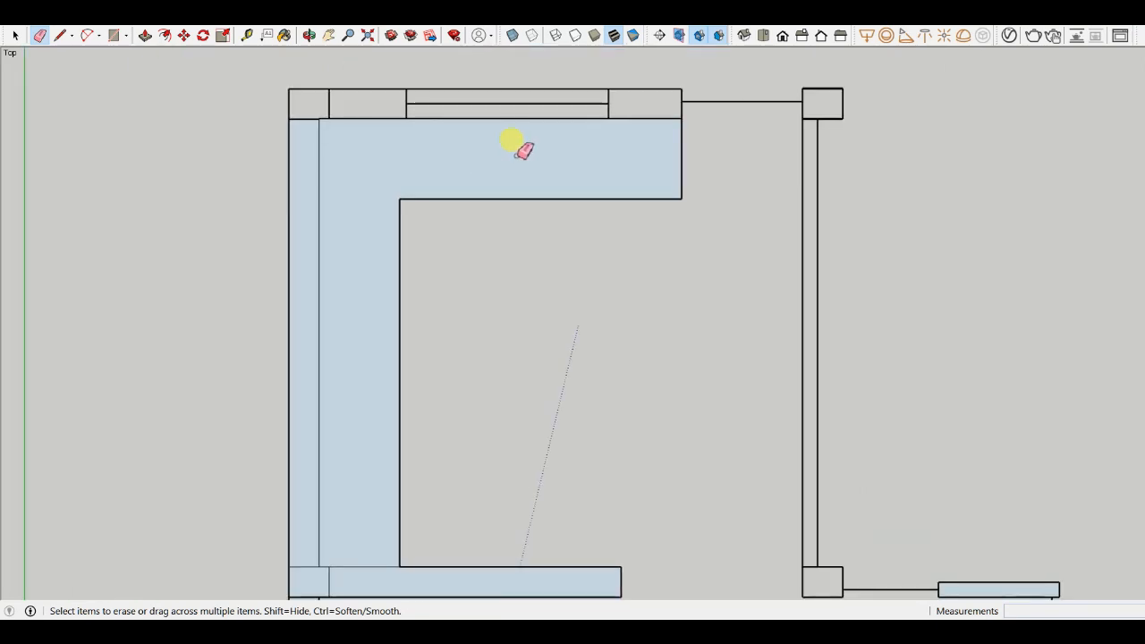
pyautogui.scroll(2, 604, 107)
pyautogui.scroll(-2, 594, 102)
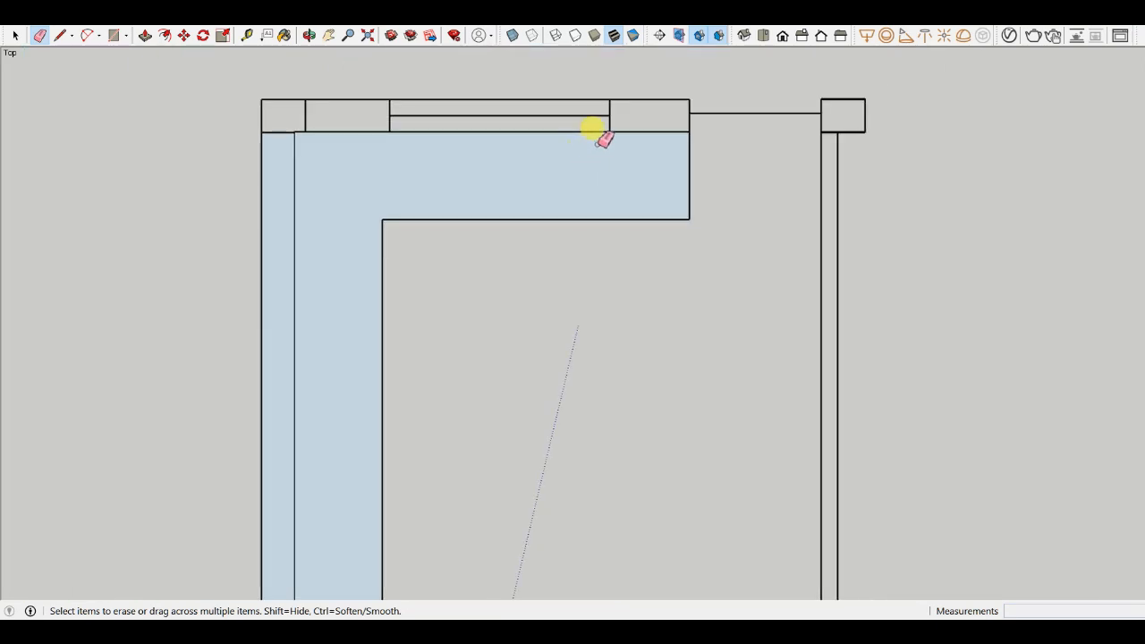
pyautogui.scroll(1, 591, 130)
# - Draw three small rectangles inside the L-shaped wall face, about 446 × 446, 673 × 542 and 422 × 383 mm
pyautogui.press('r')
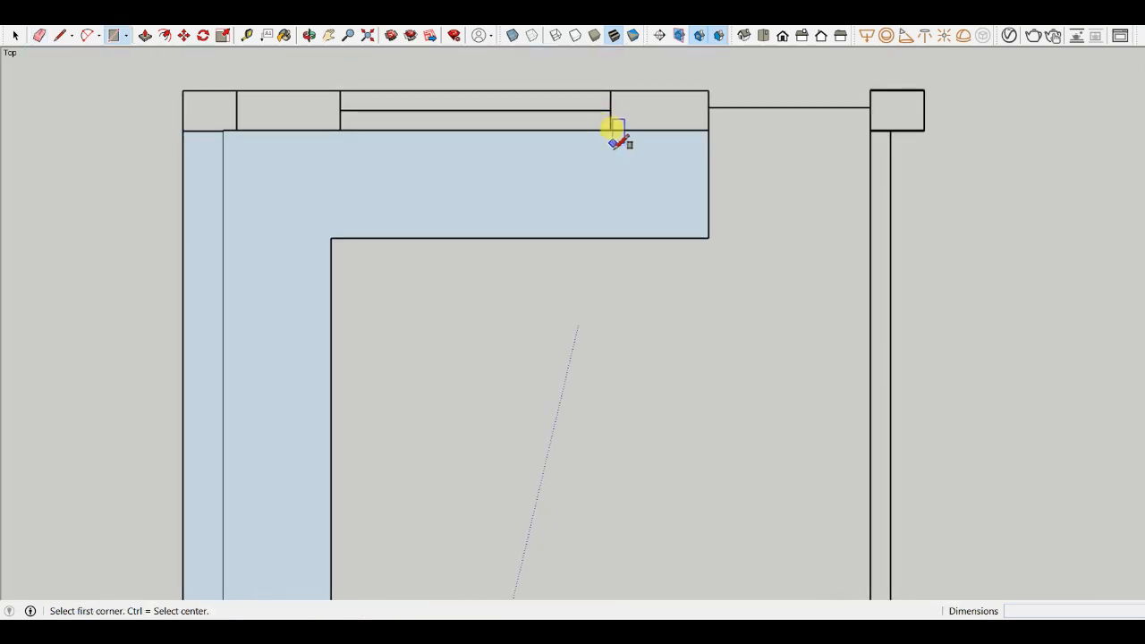
pyautogui.click(613, 143)
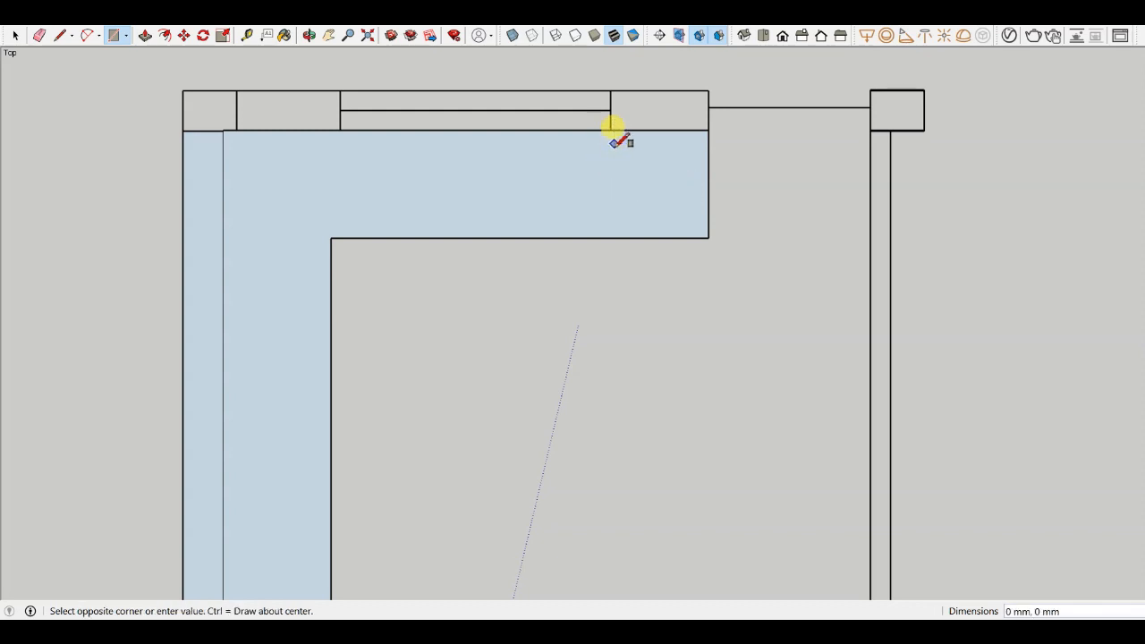
pyautogui.scroll(1, 694, 215)
pyautogui.click(693, 220)
pyautogui.scroll(-4, 711, 183)
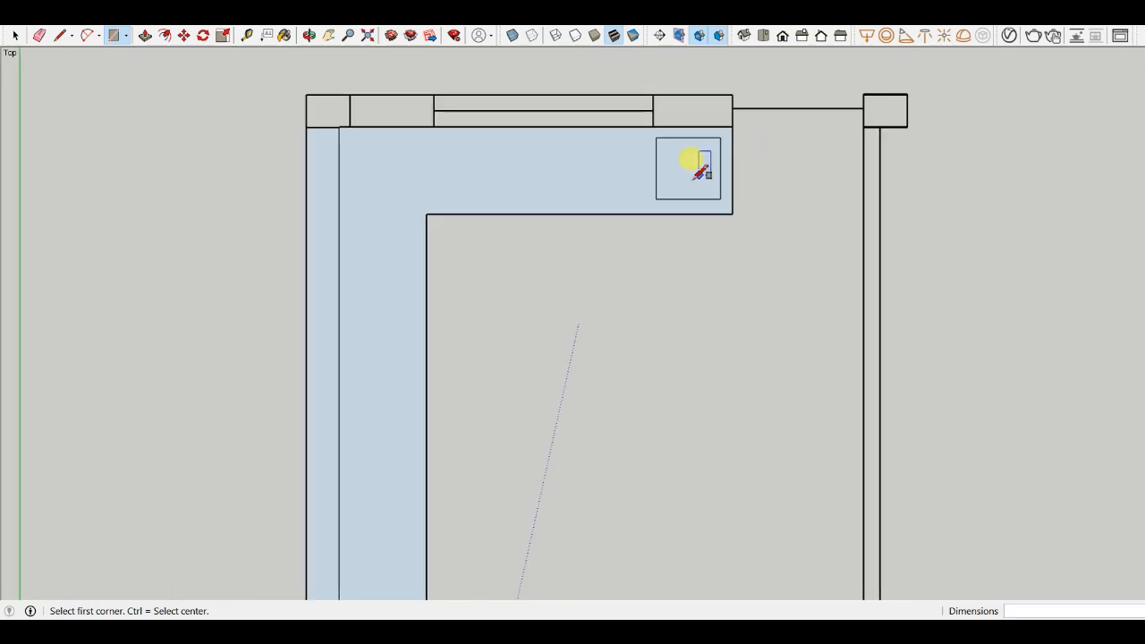
pyautogui.scroll(3, 409, 281)
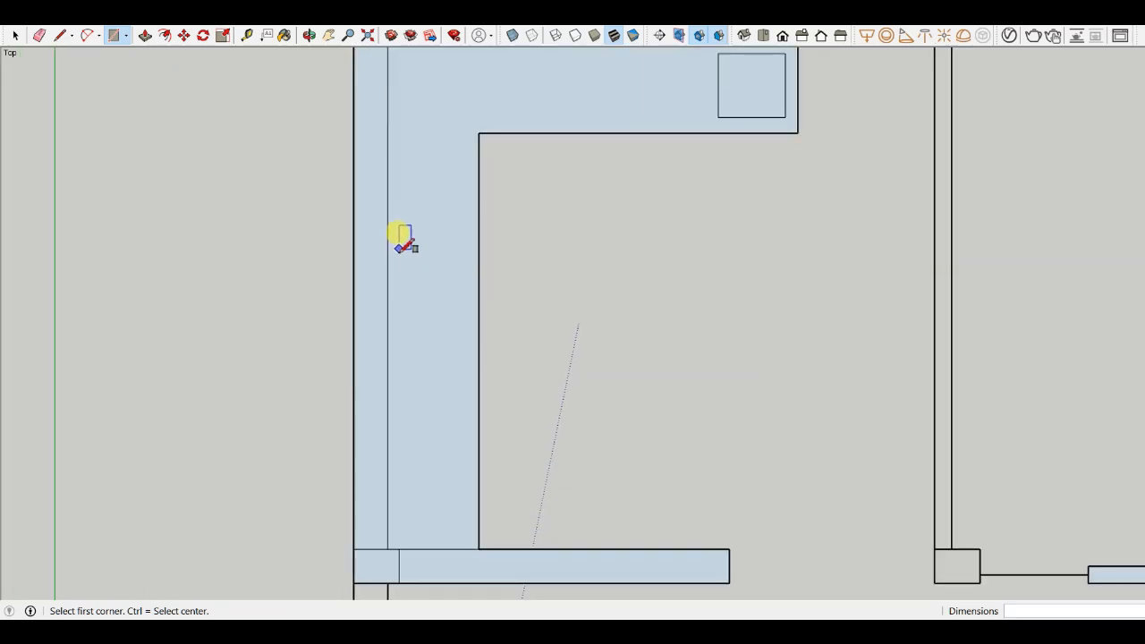
pyautogui.click(398, 244)
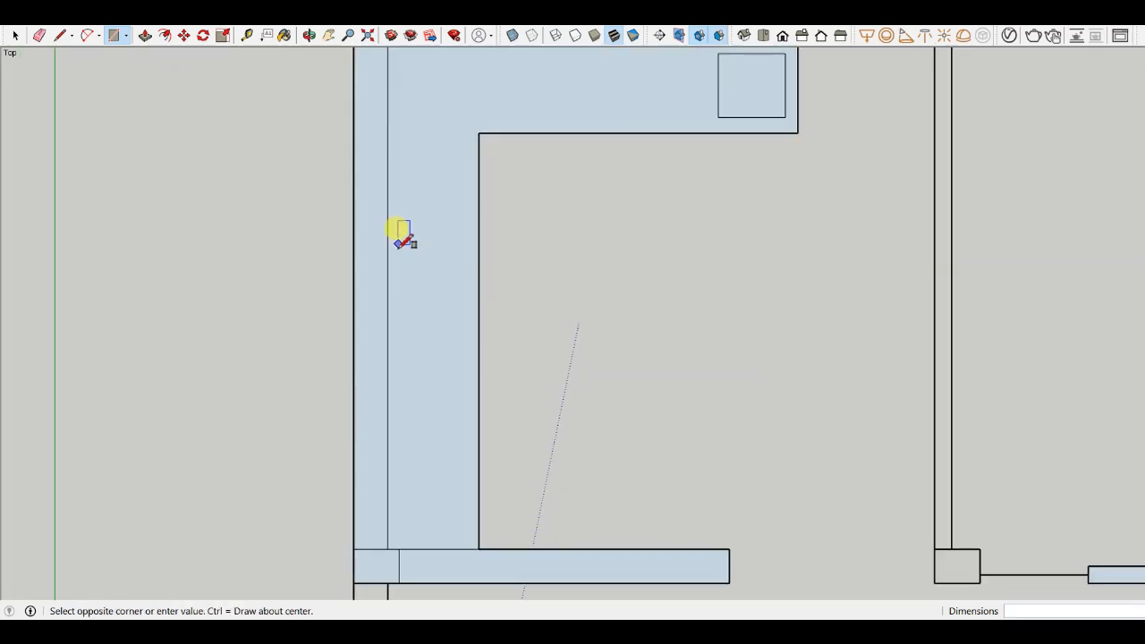
pyautogui.click(462, 340)
pyautogui.scroll(-1, 424, 240)
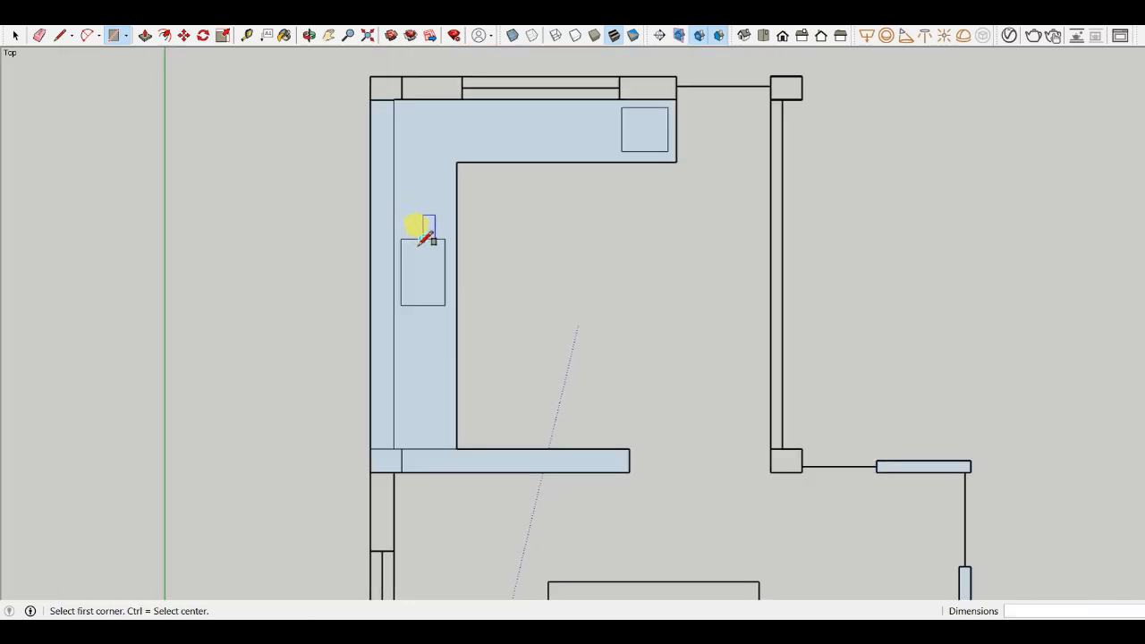
pyautogui.scroll(-1, 424, 238)
pyautogui.scroll(5, 422, 169)
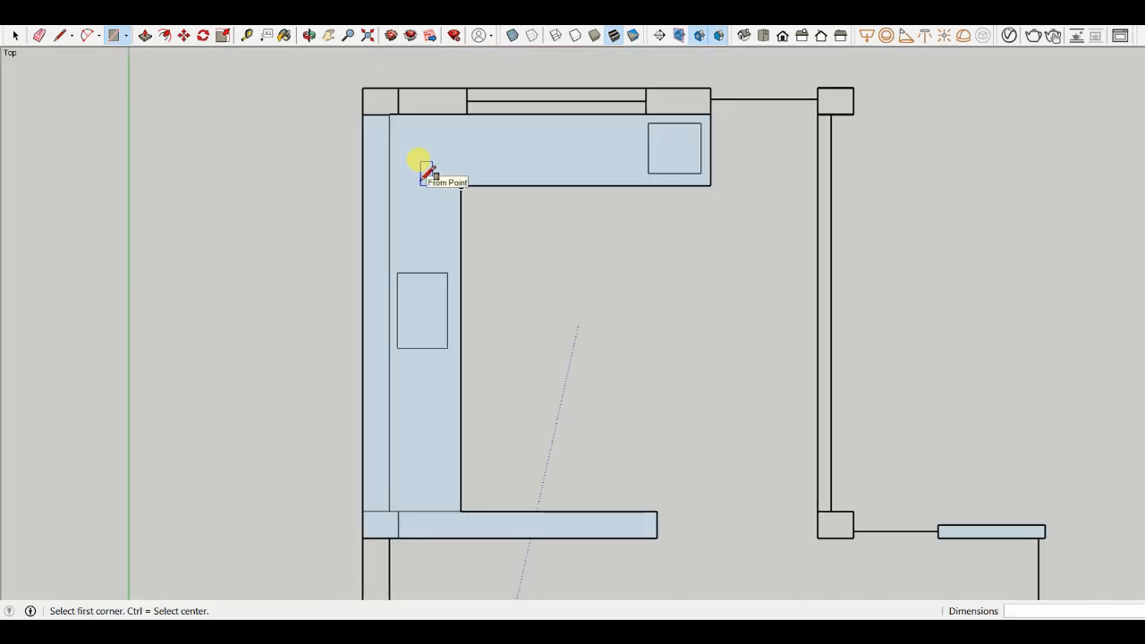
pyautogui.click(404, 105)
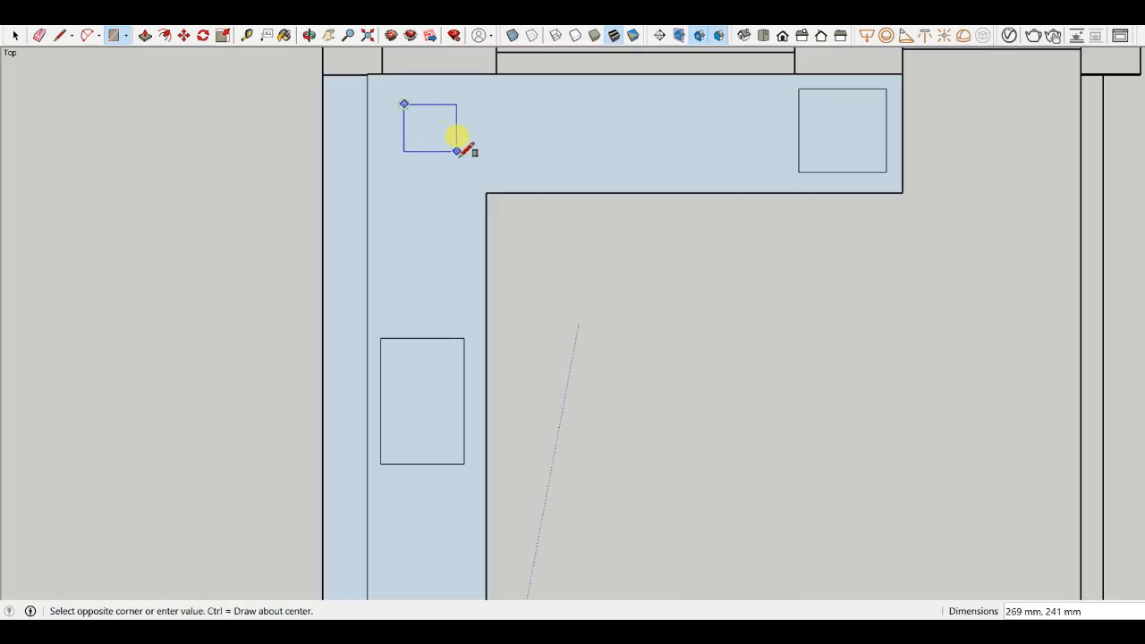
pyautogui.click(486, 179)
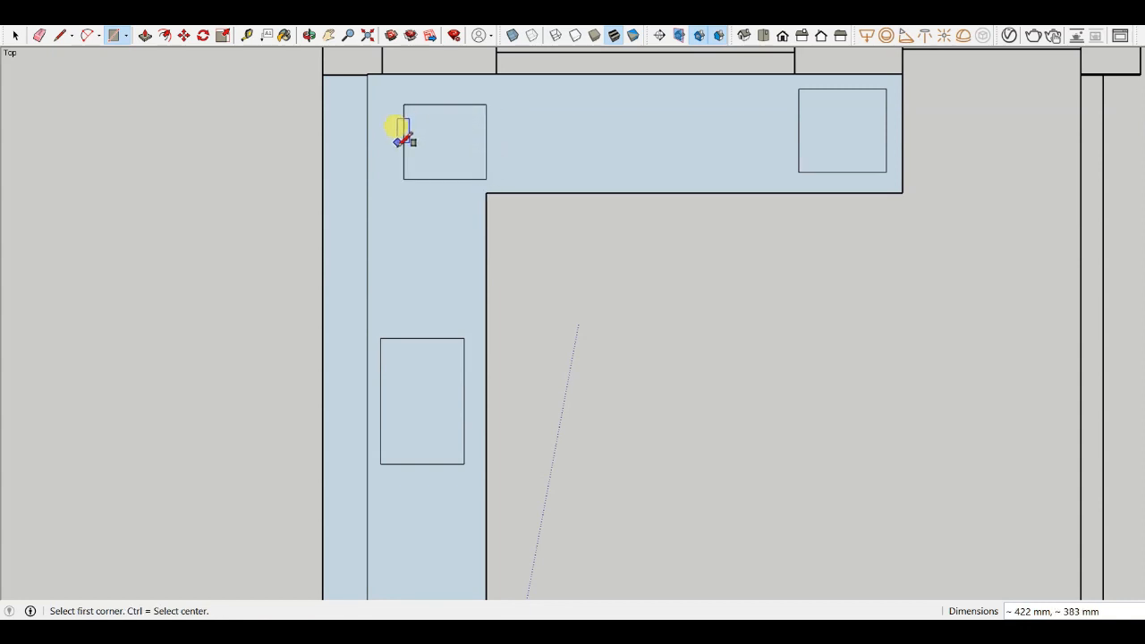
# - Erase the three small rectangles from the L-shaped wall face
pyautogui.press('e')
pyautogui.moveTo(420, 94)
pyautogui.mouseDown()
pyautogui.moveTo(401, 120)
pyautogui.moveTo(414, 176)
pyautogui.moveTo(483, 150)
pyautogui.moveTo(493, 169)
pyautogui.moveTo(383, 397)
pyautogui.moveTo(424, 463)
pyautogui.moveTo(479, 420)
pyautogui.mouseUp()
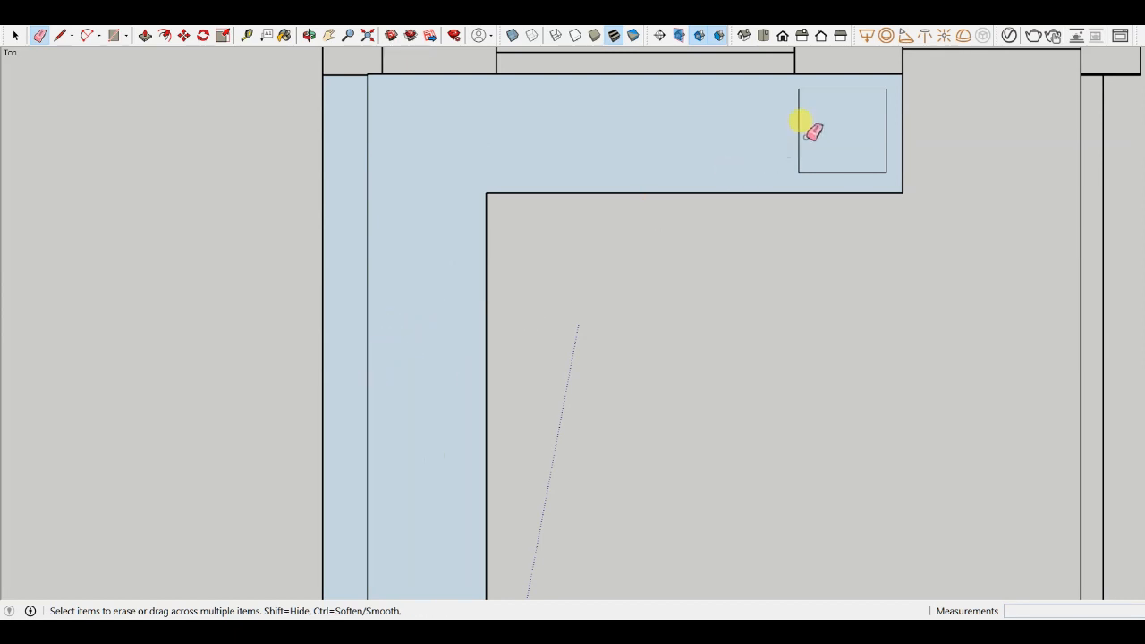
pyautogui.moveTo(813, 90)
pyautogui.mouseDown()
pyautogui.moveTo(802, 86)
pyautogui.moveTo(830, 176)
pyautogui.mouseUp()
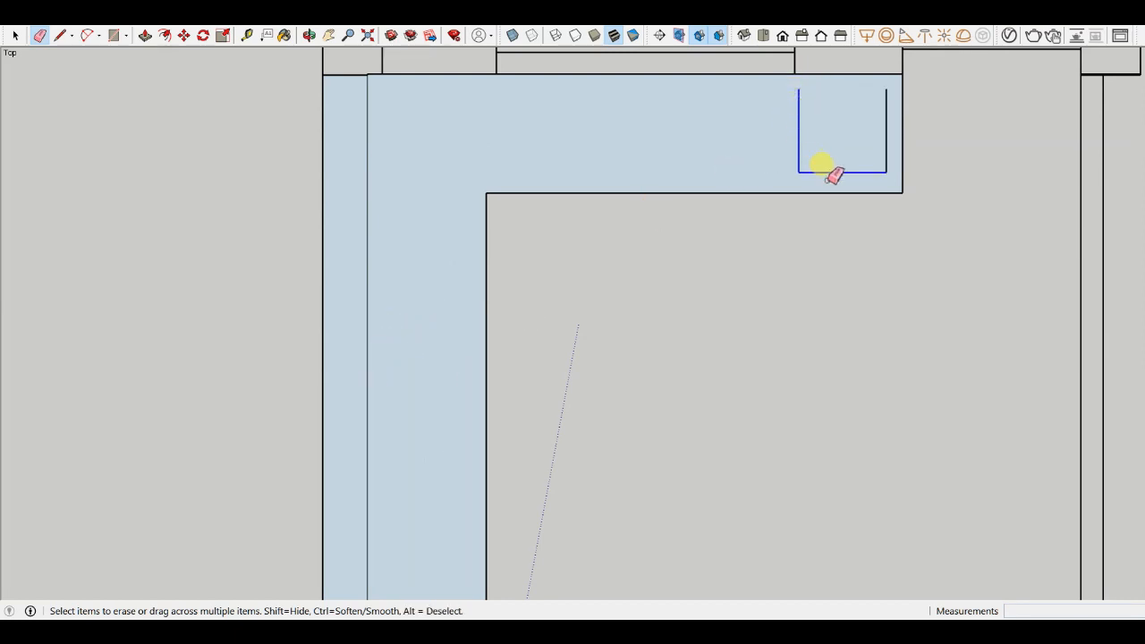
pyautogui.moveTo(891, 143); pyautogui.dragTo(851, 128)
# - Draw a rectangle about 2876 × 223 mm covering the top wall strip from its outer upper-left corner
pyautogui.scroll(-6, 649, 184)
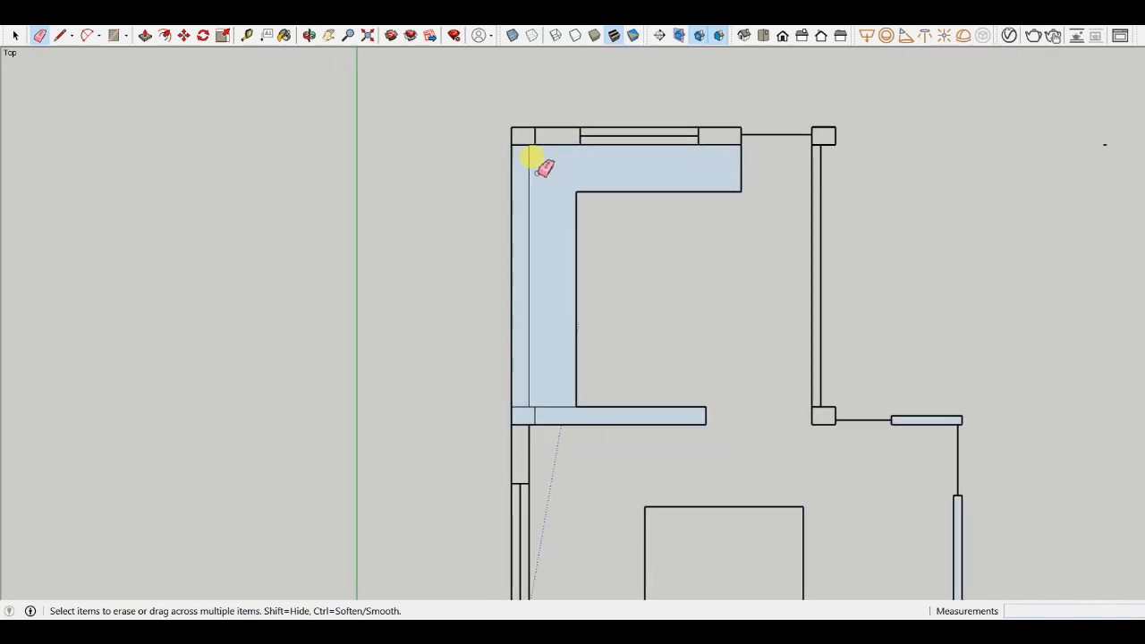
pyautogui.scroll(-2, 541, 152)
pyautogui.scroll(4, 551, 136)
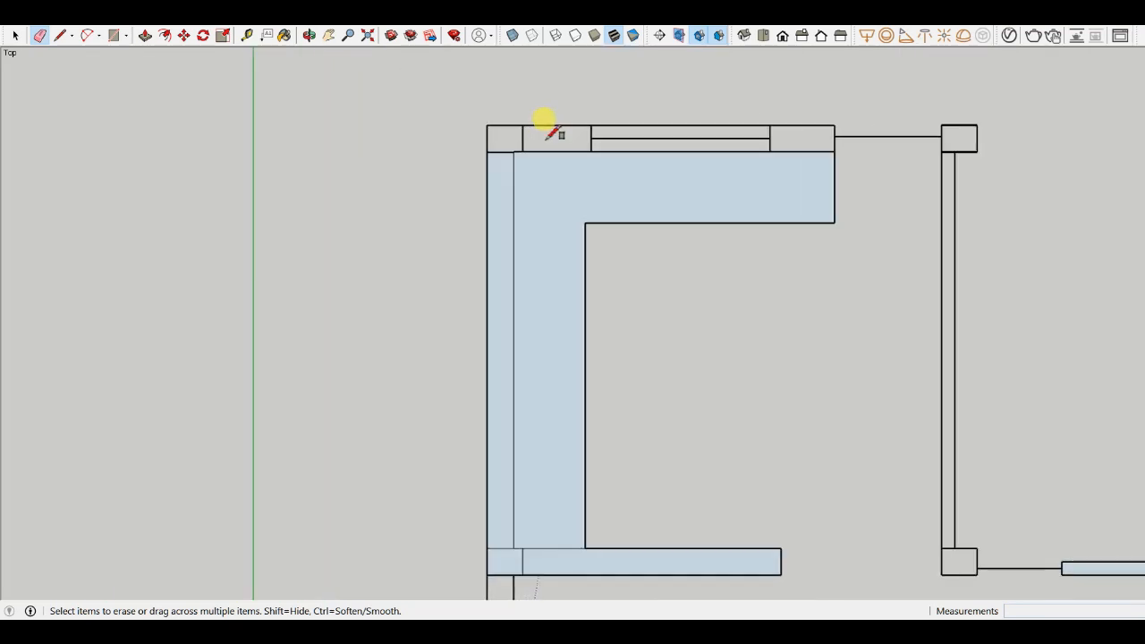
pyautogui.press('r')
pyautogui.scroll(2, 519, 130)
pyautogui.click(470, 121)
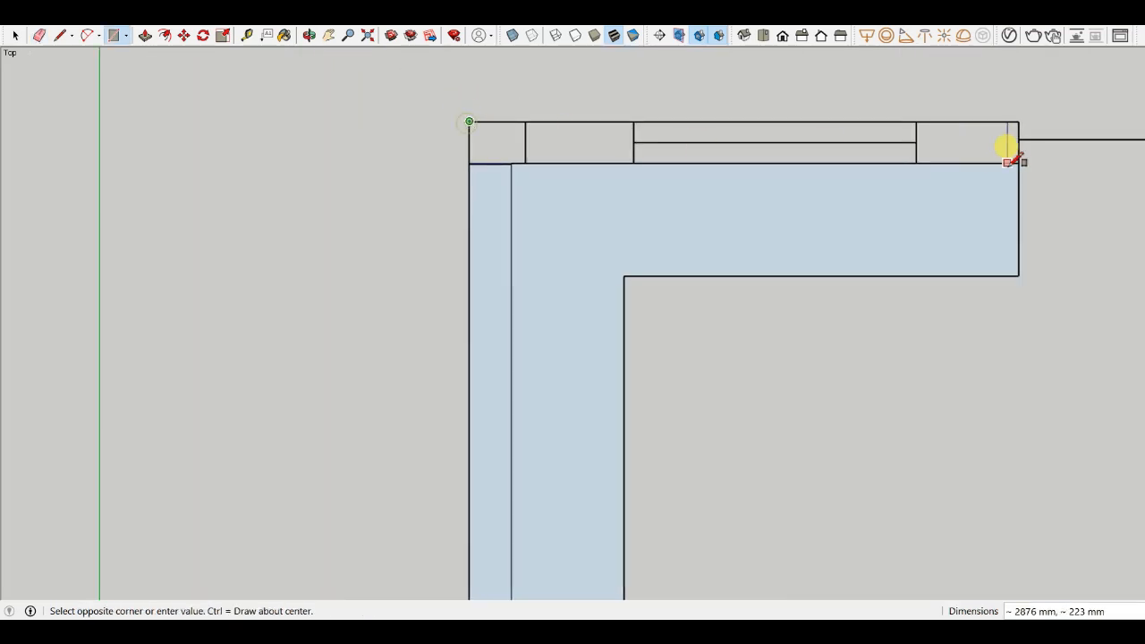
pyautogui.click(1018, 163)
# - Push/pull the top wall segments on both sides of the window up to wall height
pyautogui.scroll(-5, 455, 123)
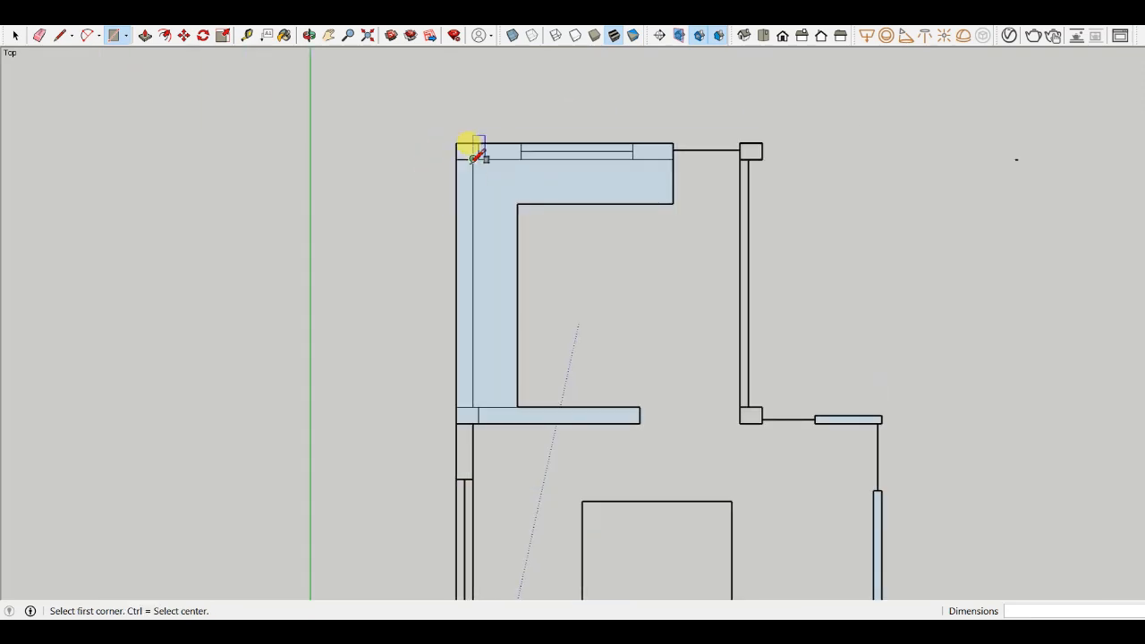
pyautogui.scroll(6, 467, 150)
pyautogui.press('p')
pyautogui.click(466, 156)
pyautogui.scroll(-3, 380, 116)
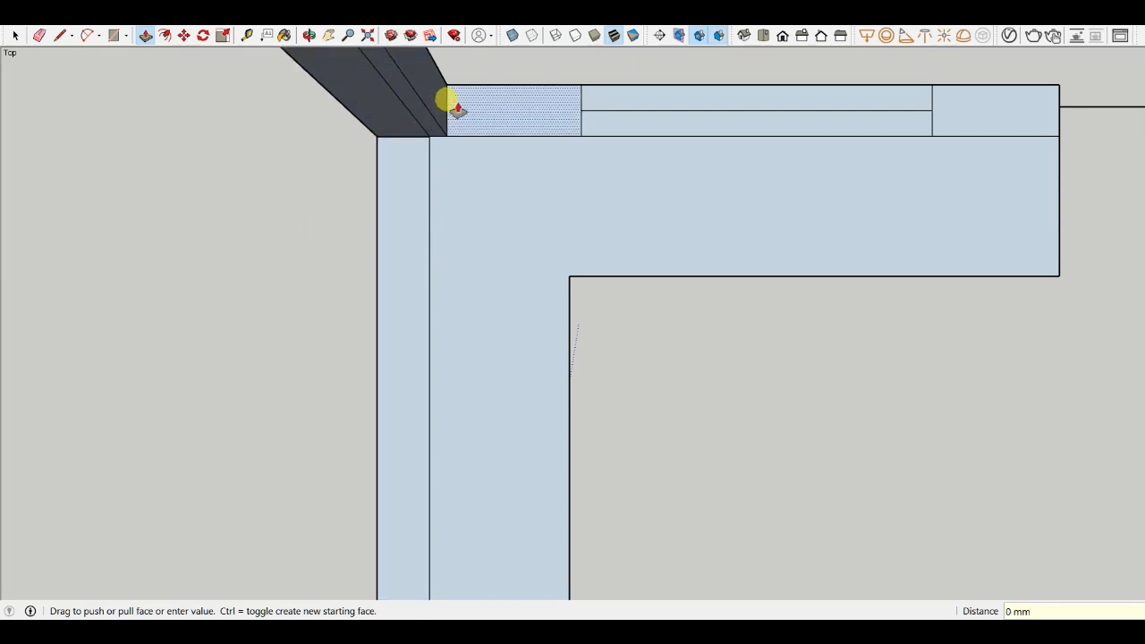
pyautogui.click(455, 101)
pyautogui.scroll(-3, 696, 176)
pyautogui.click(711, 176)
# - Push/pull the window strip in the top wall up to a sill height of 3'6"
pyautogui.scroll(3, 654, 179)
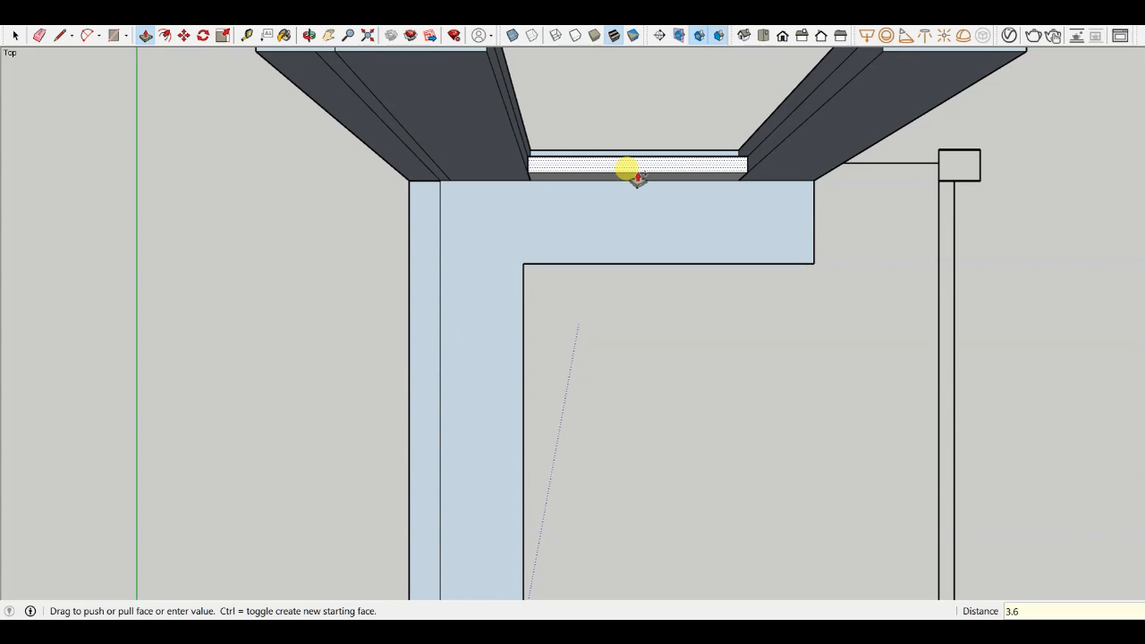
pyautogui.click(637, 178)
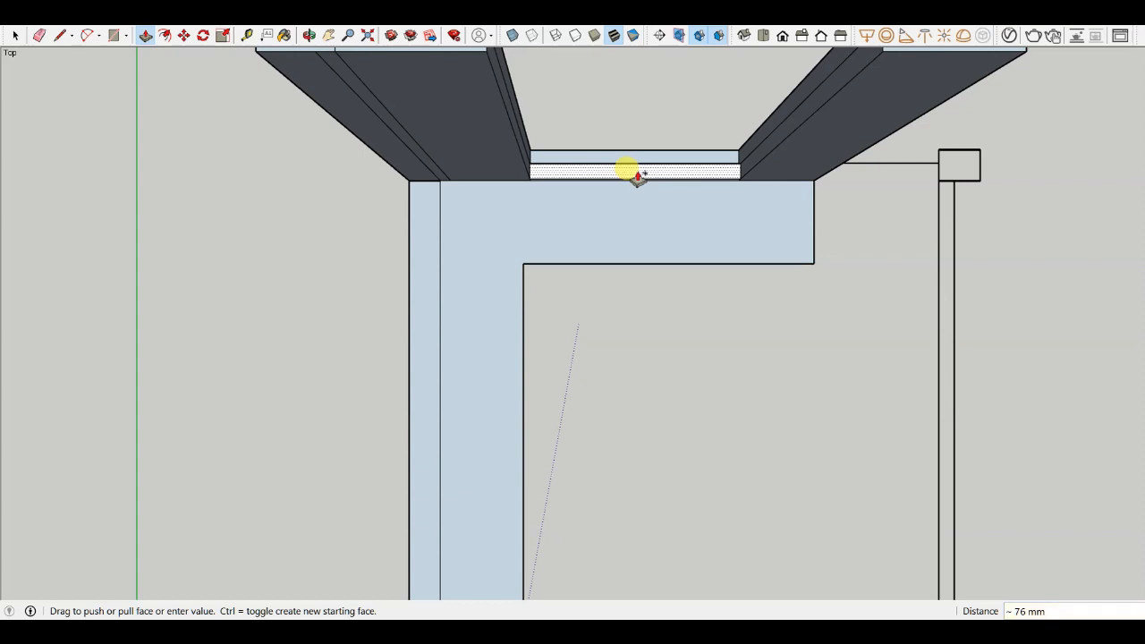
pyautogui.scroll(-3, 614, 249)
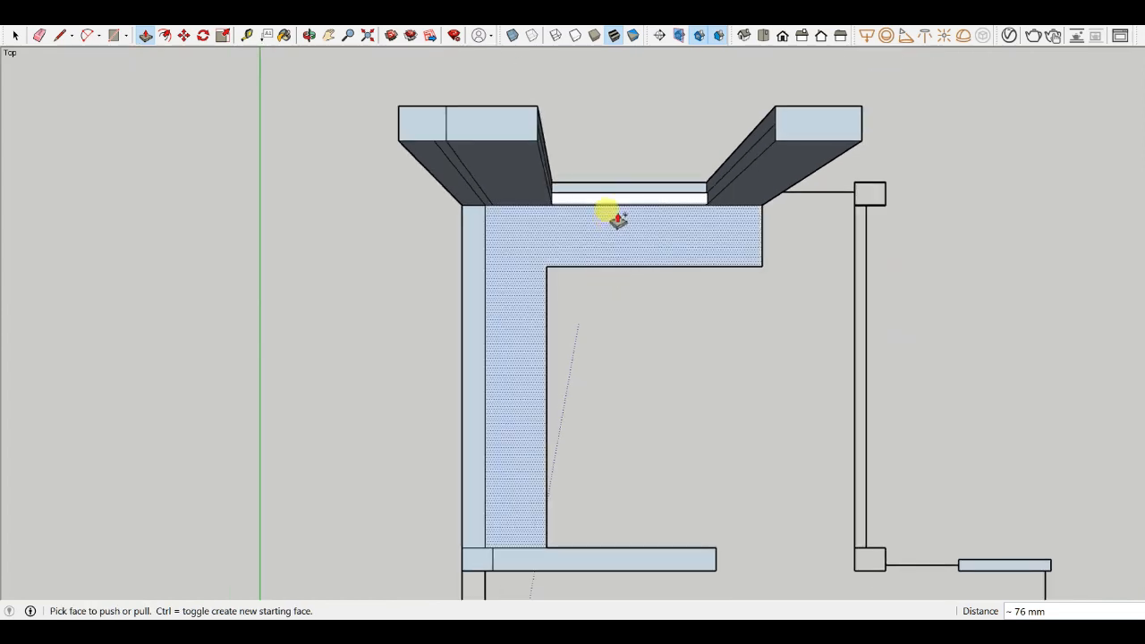
pyautogui.scroll(4, 609, 213)
pyautogui.click(598, 206)
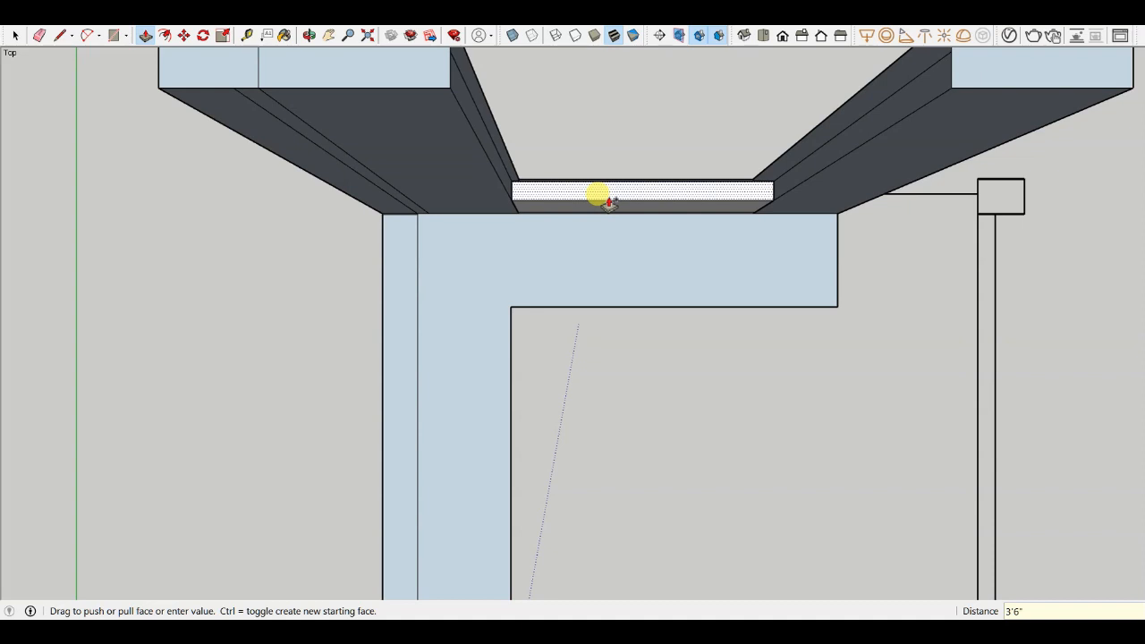
pyautogui.write('3\'6"')
pyautogui.press('Return')
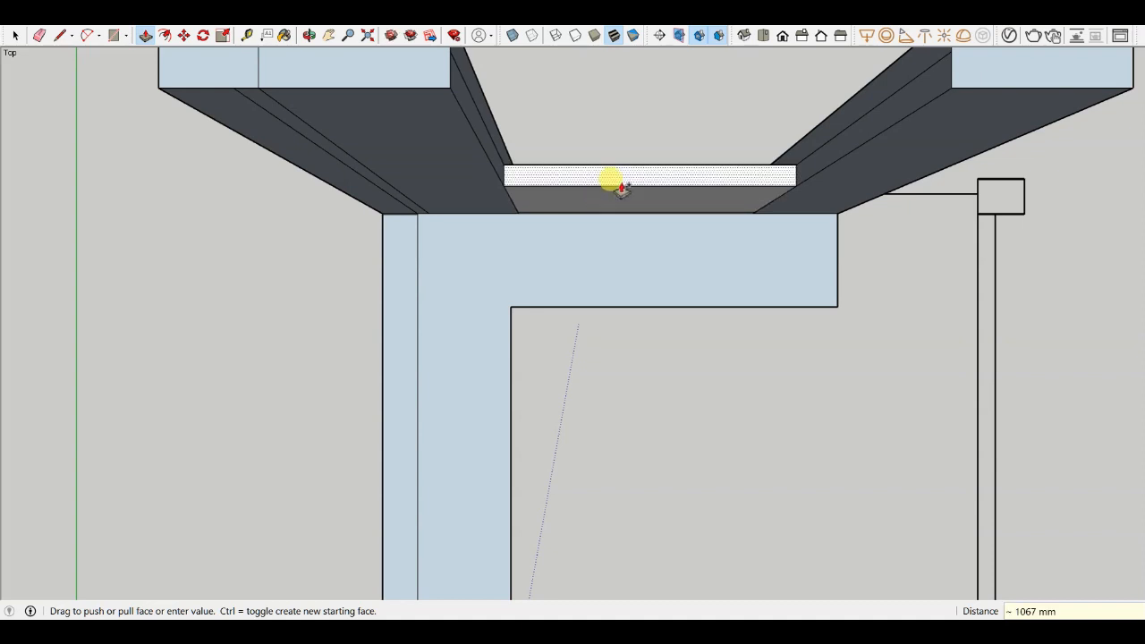
# - Push/pull the window sill's face again to raise it further
pyautogui.moveTo(611, 181); pyautogui.dragTo(542, 176, button='middle')
pyautogui.click(543, 176)
pyautogui.click(518, 185)
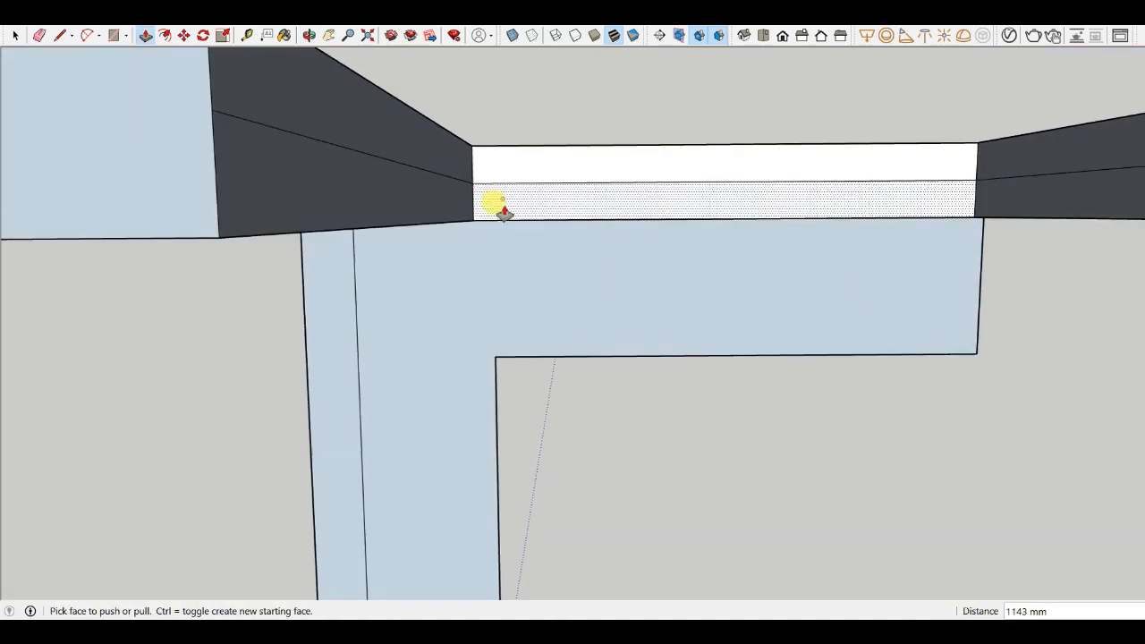
pyautogui.moveTo(498, 206); pyautogui.dragTo(553, 238, button='middle')
pyautogui.scroll(1, 552, 235)
# - Erase the leftover horizontal line across the window sill's face
pyautogui.press('e')
pyautogui.scroll(4, 549, 223)
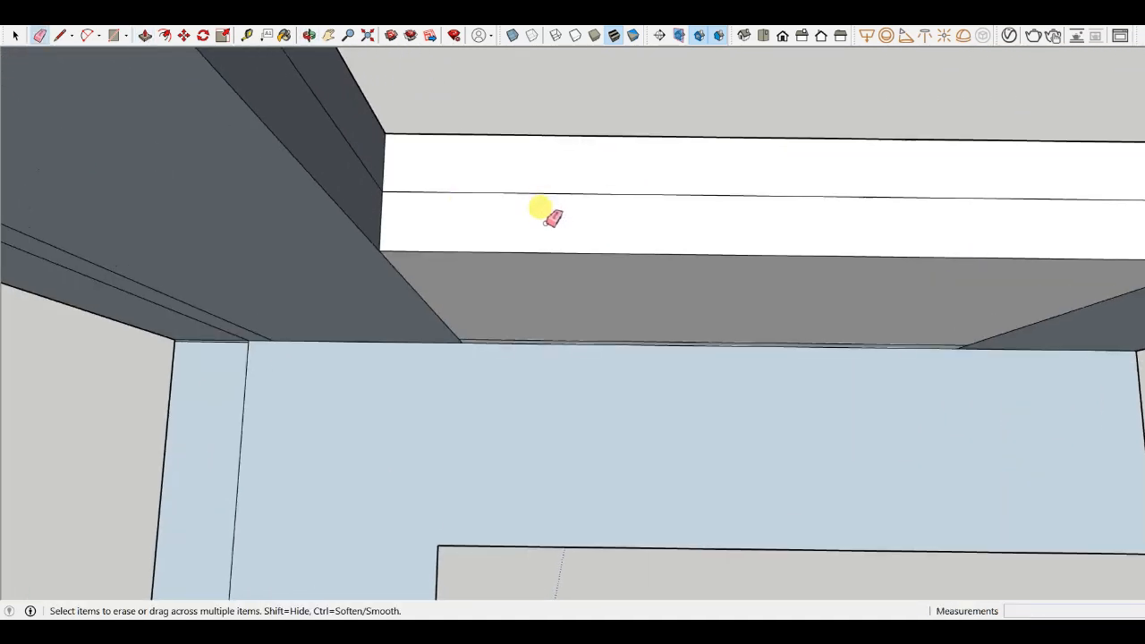
pyautogui.click(549, 193)
pyautogui.scroll(-1, 489, 323)
pyautogui.scroll(-8, 493, 319)
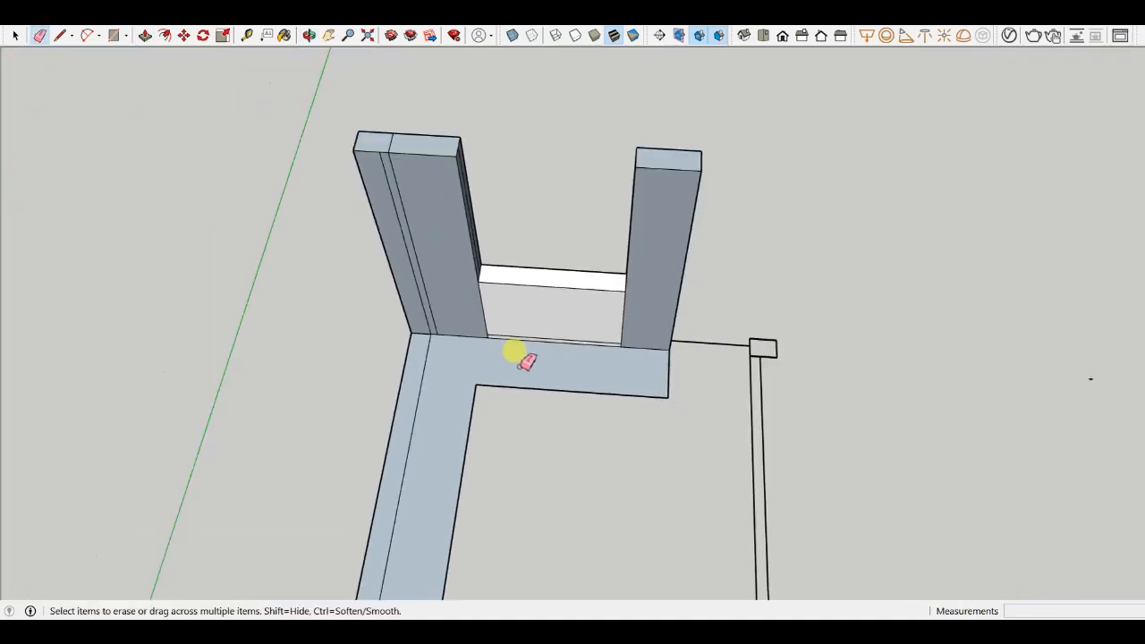
pyautogui.press('p')
pyautogui.scroll(3, 483, 304)
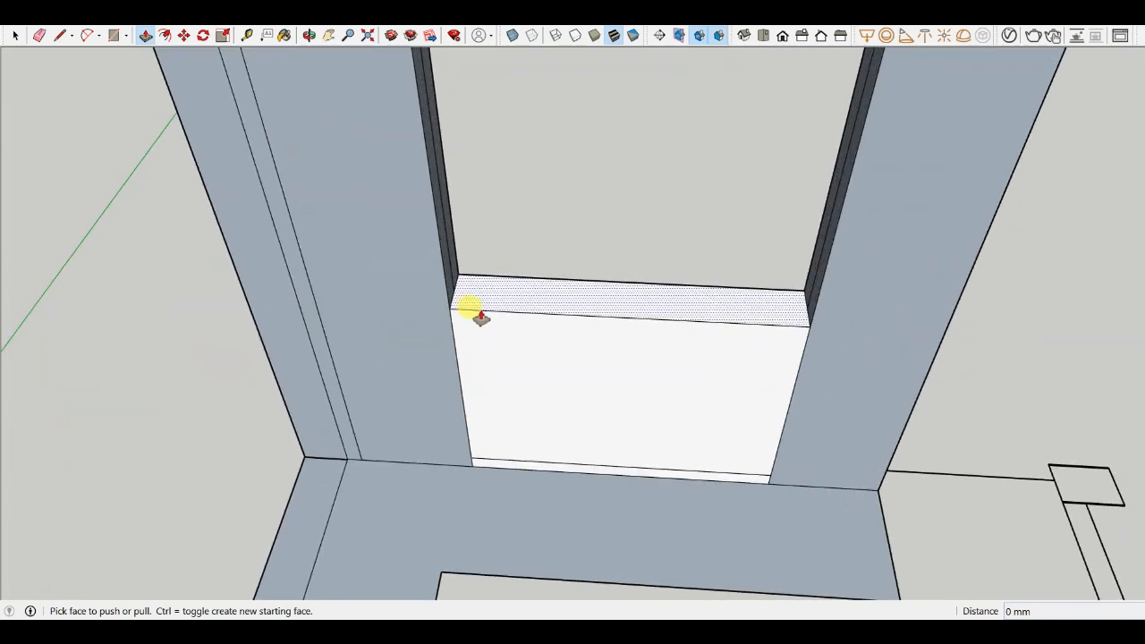
pyautogui.scroll(-2, 483, 313)
pyautogui.scroll(4, 490, 344)
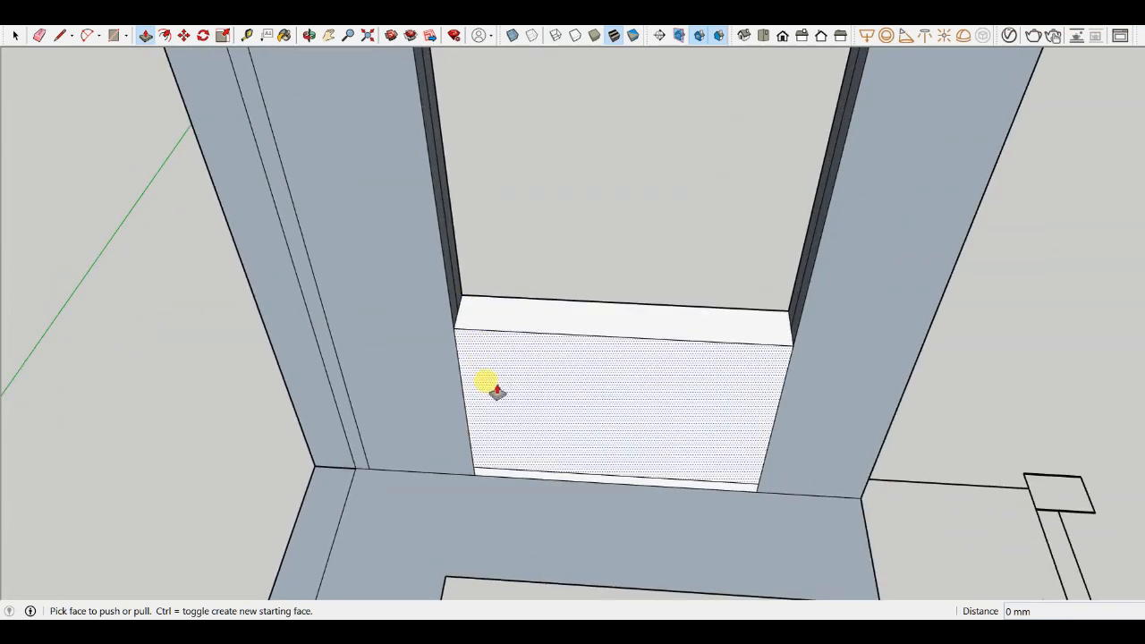
pyautogui.press('e')
pyautogui.scroll(-5, 501, 487)
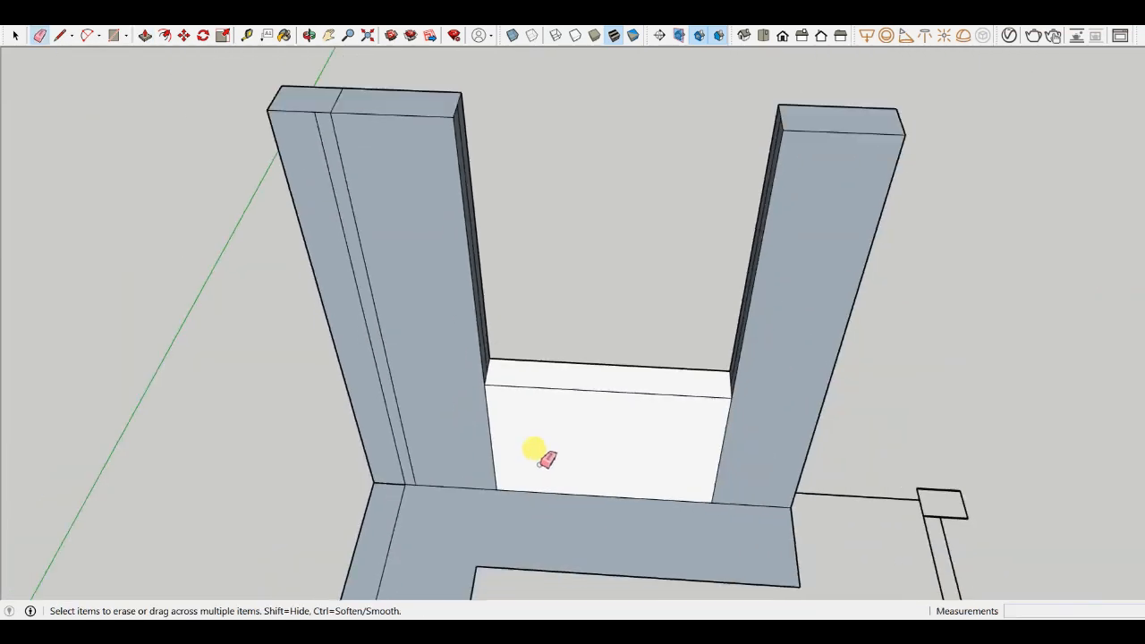
pyautogui.press('l')
pyautogui.scroll(4, 544, 402)
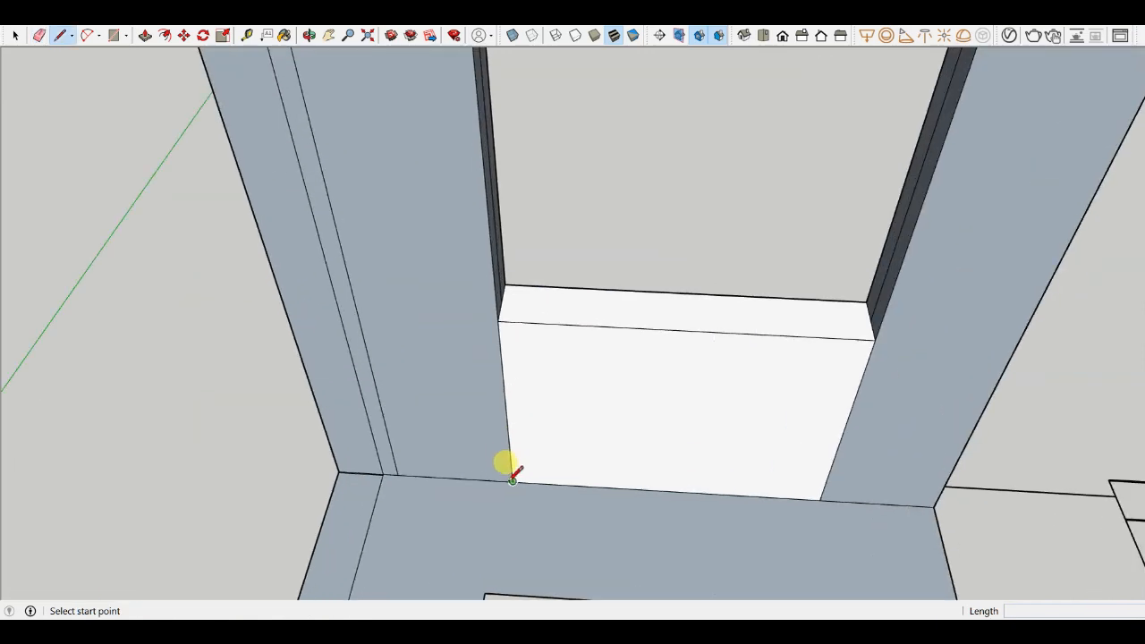
pyautogui.click(512, 481)
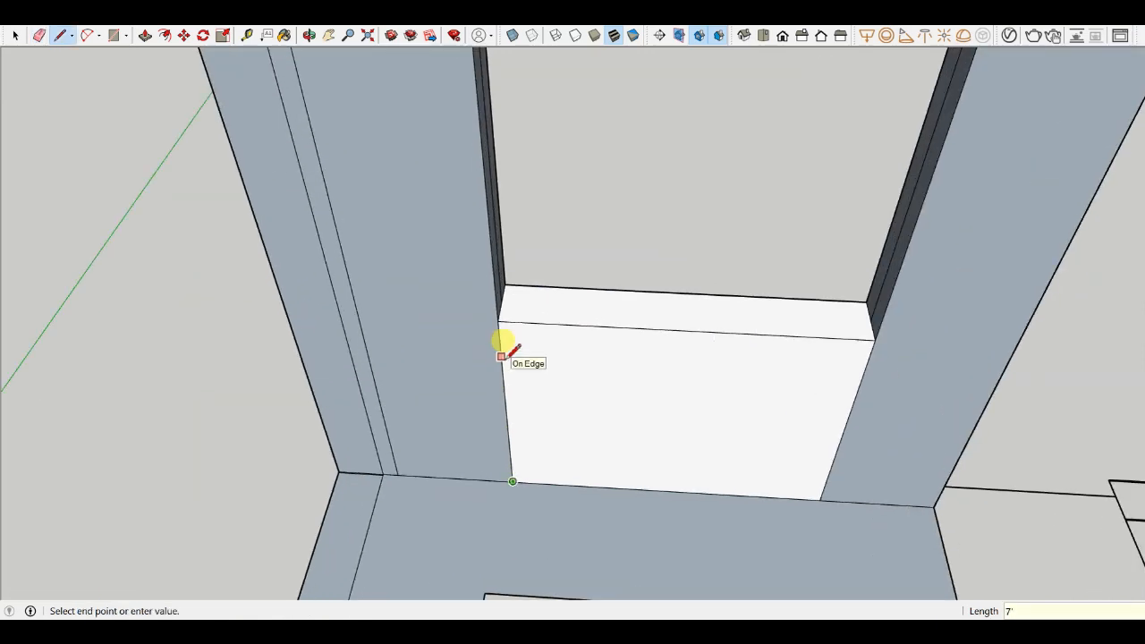
pyautogui.scroll(-5, 505, 343)
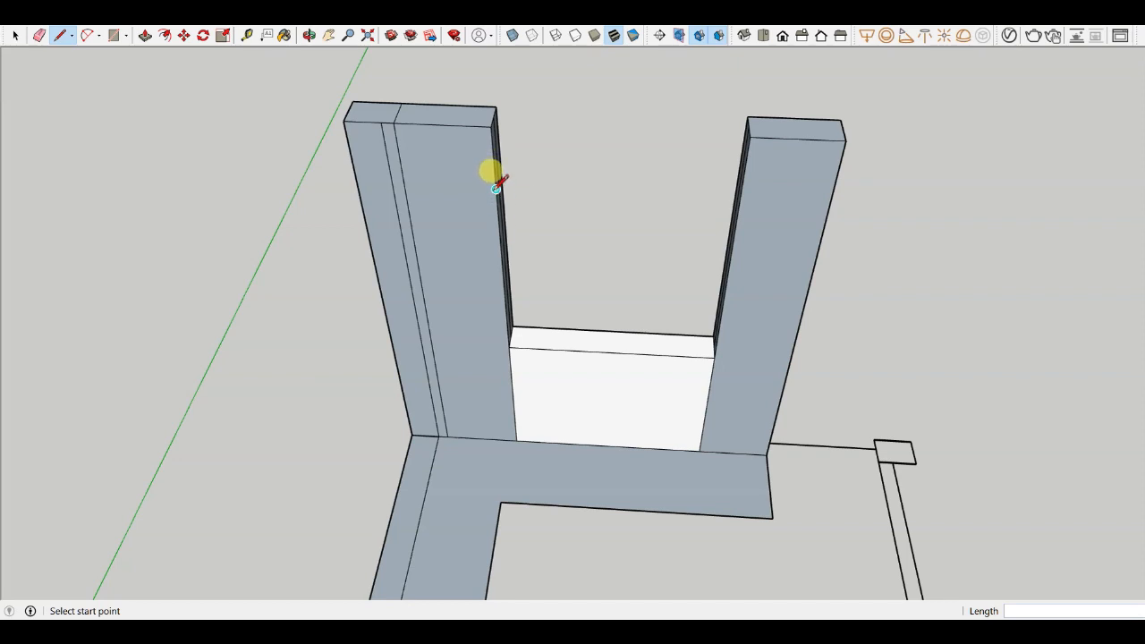
pyautogui.click(496, 189)
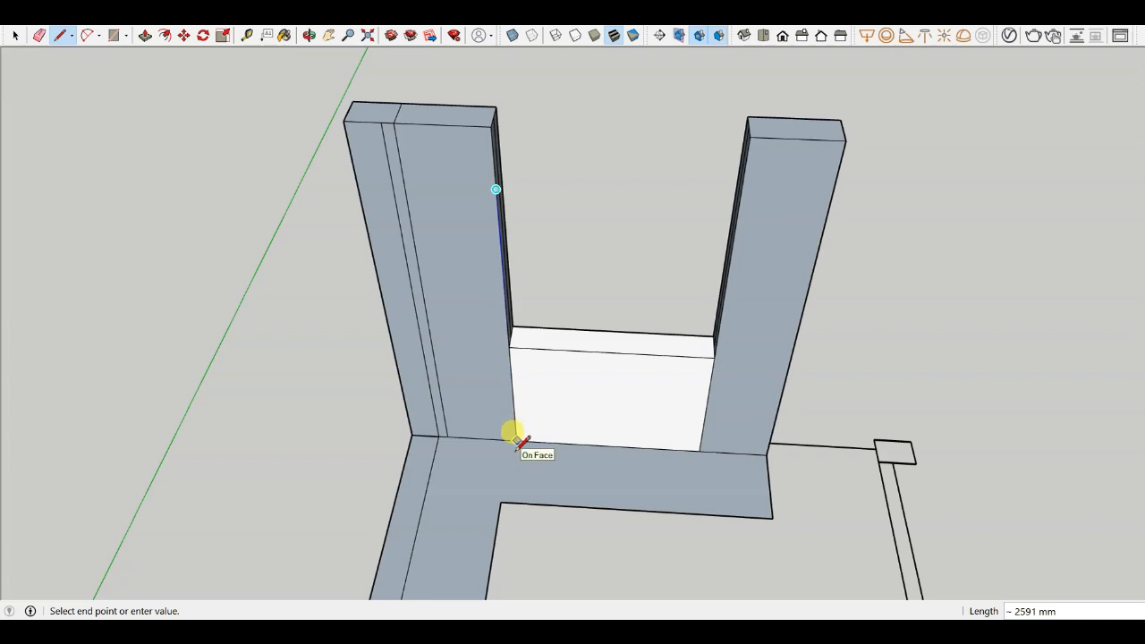
pyautogui.press('Escape')
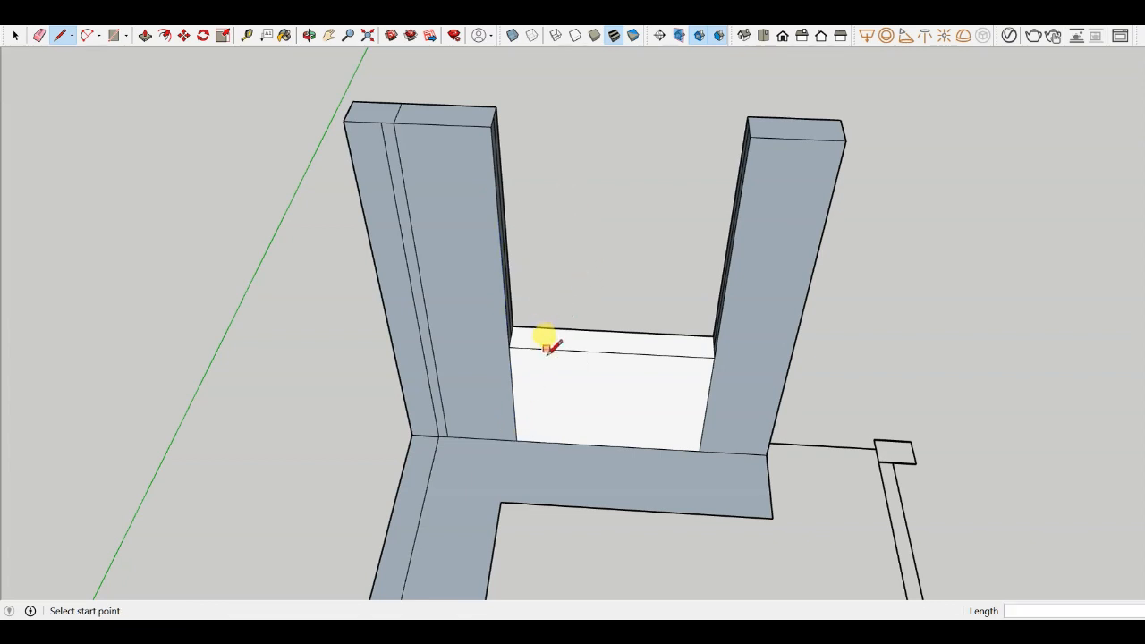
# - Copy the window sill's bottom edge straight up 7' to mark the lintel line
pyautogui.press('m')
pyautogui.scroll(3, 554, 441)
pyautogui.click(566, 442)
pyautogui.press('ctrl')
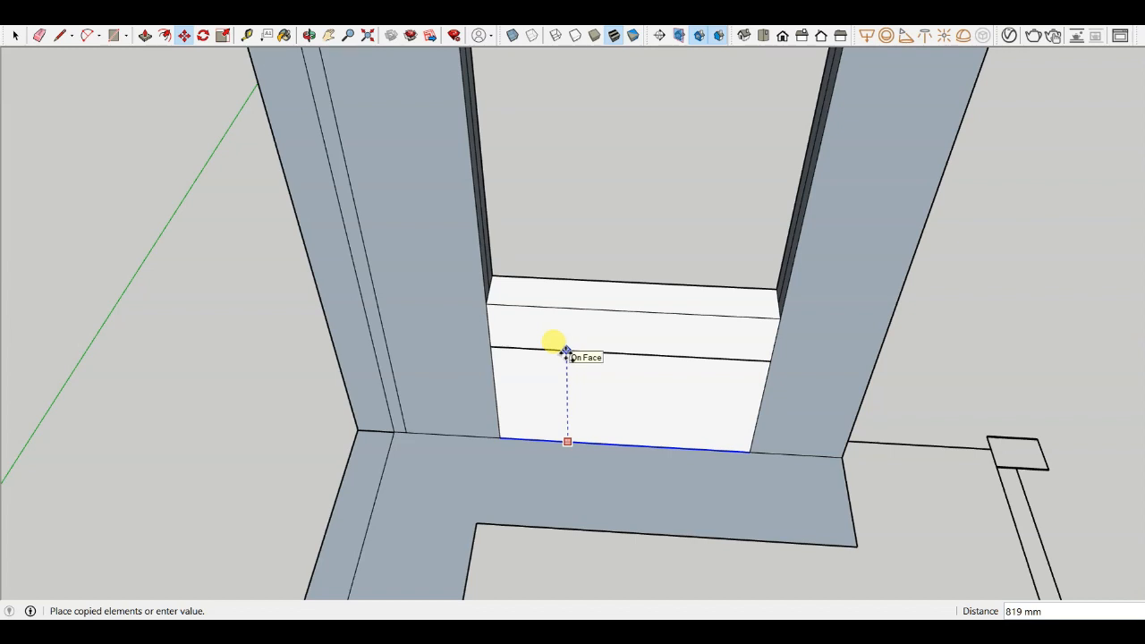
pyautogui.write("7'")
pyautogui.press('Return')
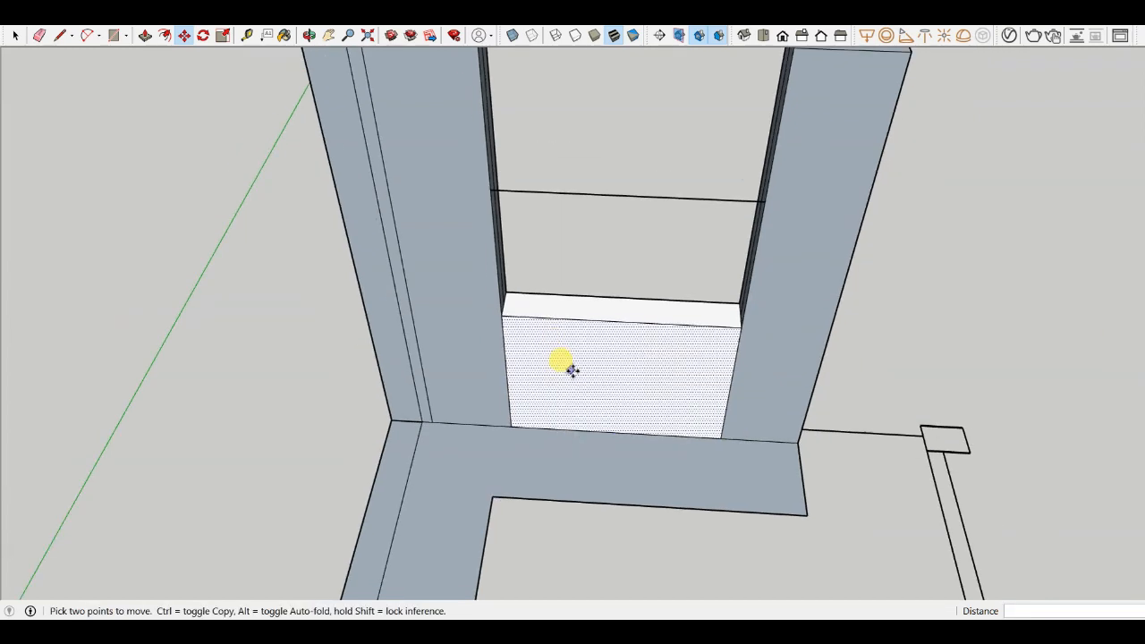
# - Push/pull the strip above the lintel line up to the top of the wall
pyautogui.press('p')
pyautogui.scroll(2, 554, 358)
pyautogui.click(534, 315)
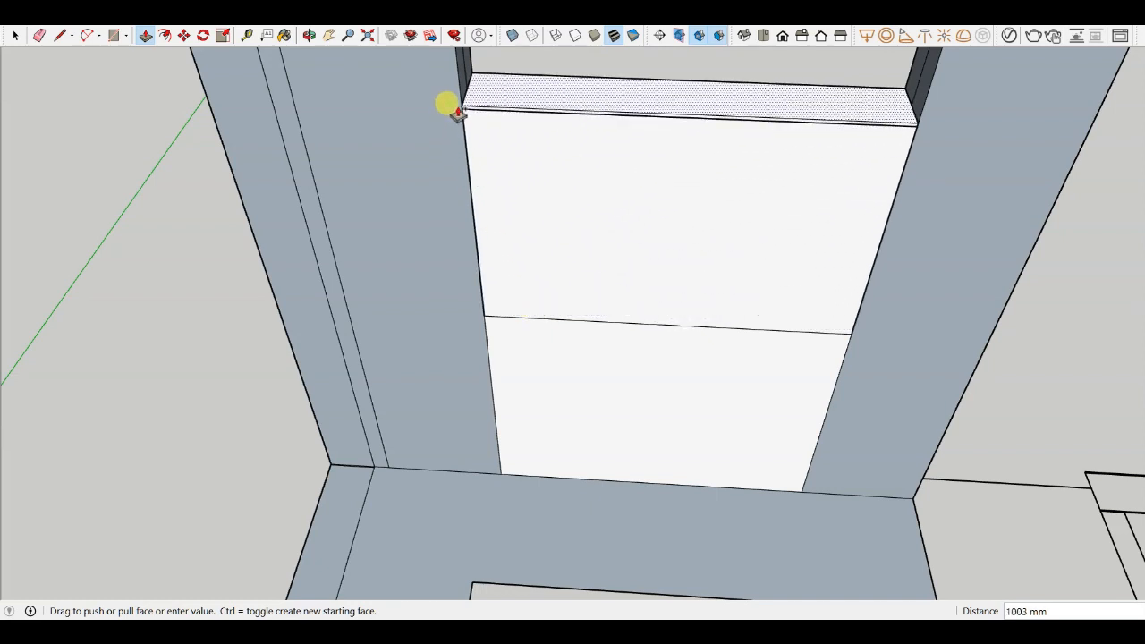
pyautogui.scroll(-5, 461, 110)
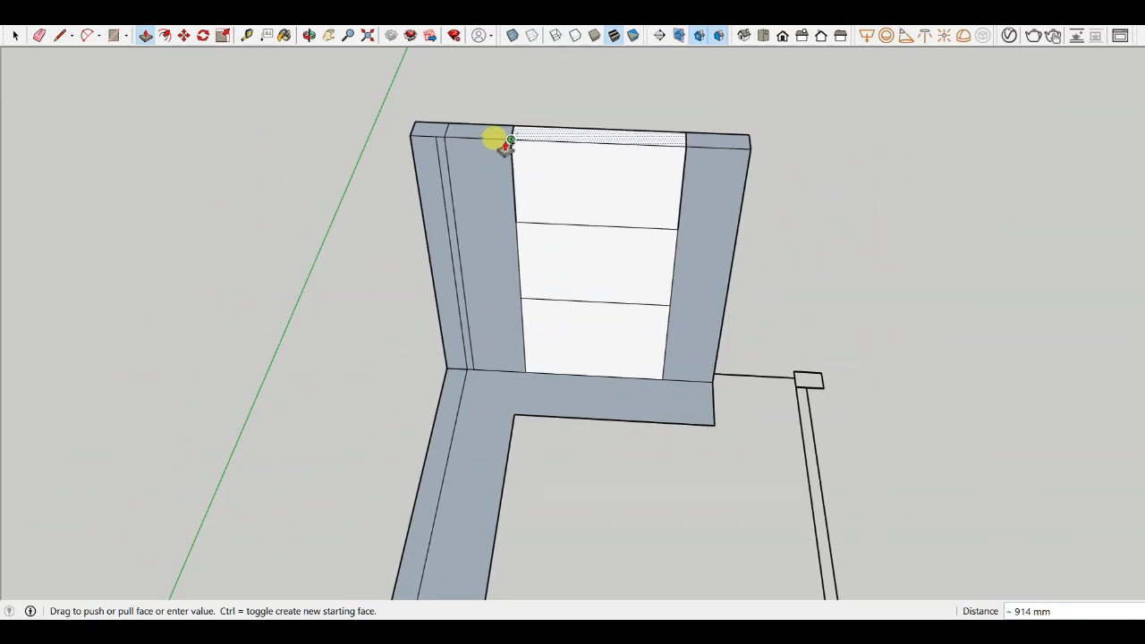
pyautogui.click(504, 146)
# - Push/pull the window face back through the wall thickness to open the window
pyautogui.scroll(4, 514, 304)
pyautogui.click(541, 317)
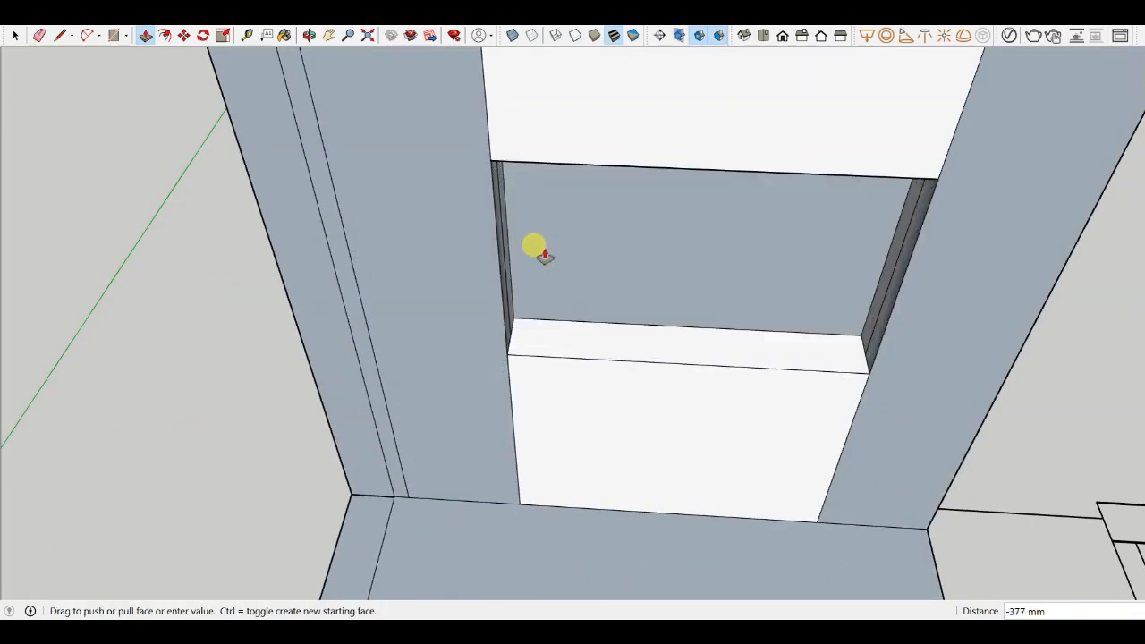
pyautogui.click(533, 200)
pyautogui.moveTo(534, 202); pyautogui.dragTo(580, 176, button='middle')
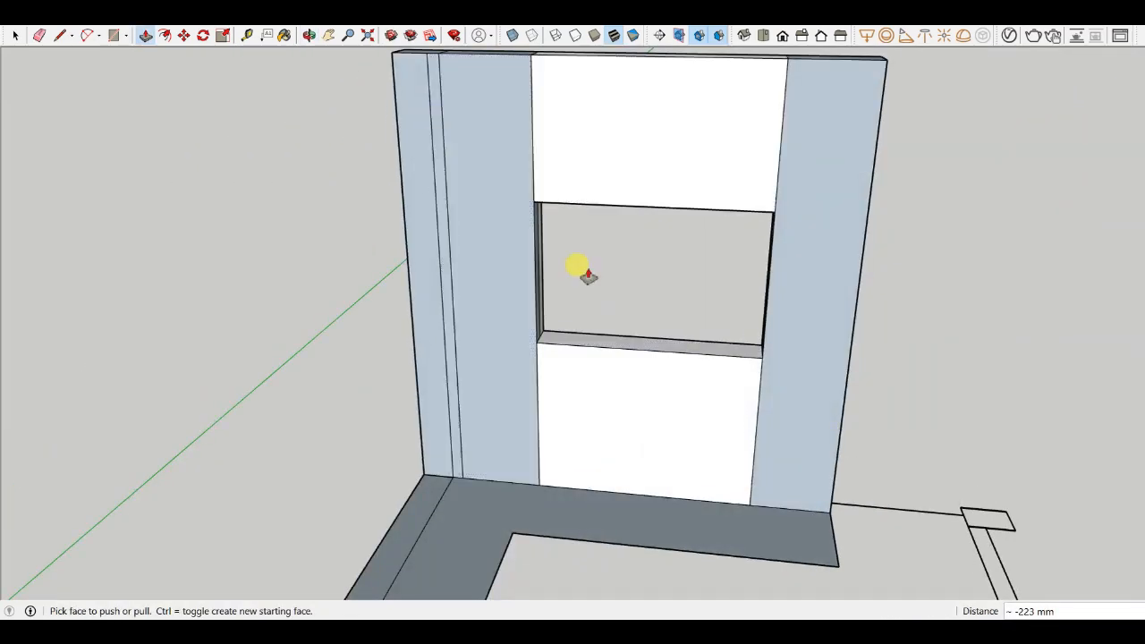
pyautogui.moveTo(588, 276); pyautogui.dragTo(685, 259, button='middle')
pyautogui.scroll(3, 693, 269)
pyautogui.scroll(-3, 694, 269)
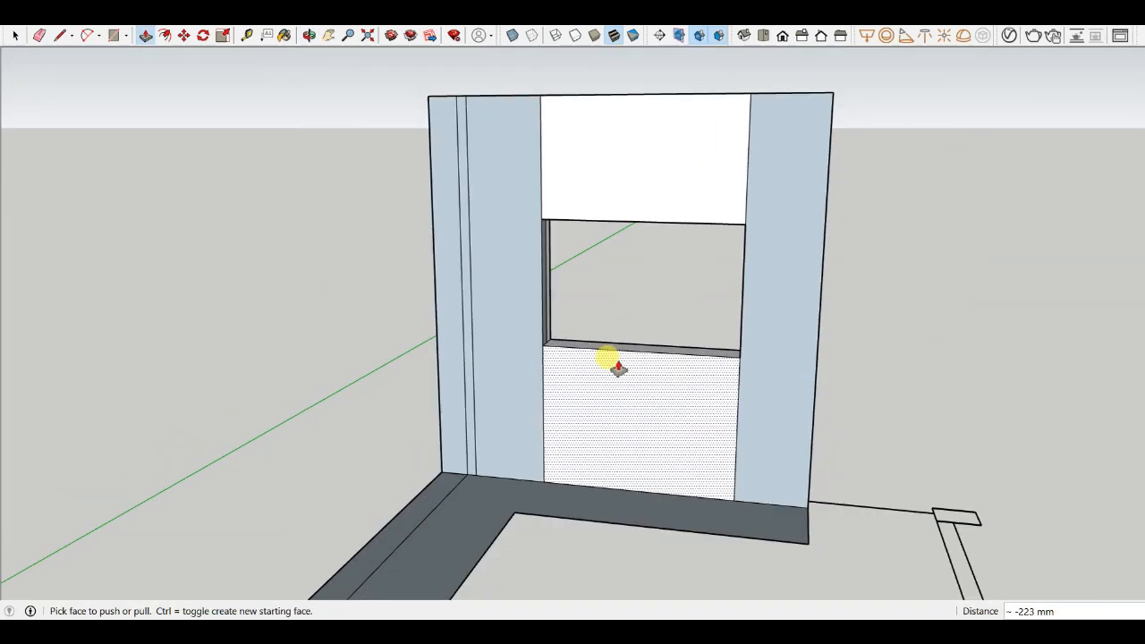
# - Erase the leftover edges on the wall face around and below the window opening
pyautogui.press('e')
pyautogui.scroll(3, 550, 401)
pyautogui.click(540, 406)
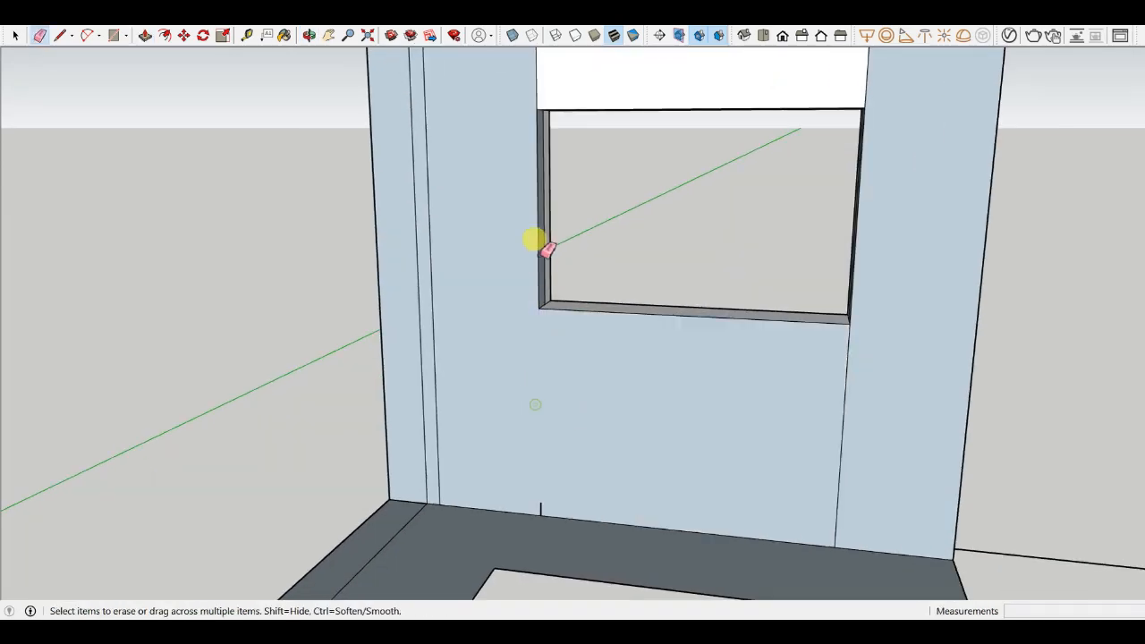
pyautogui.click(536, 83)
pyautogui.click(864, 88)
pyautogui.click(846, 392)
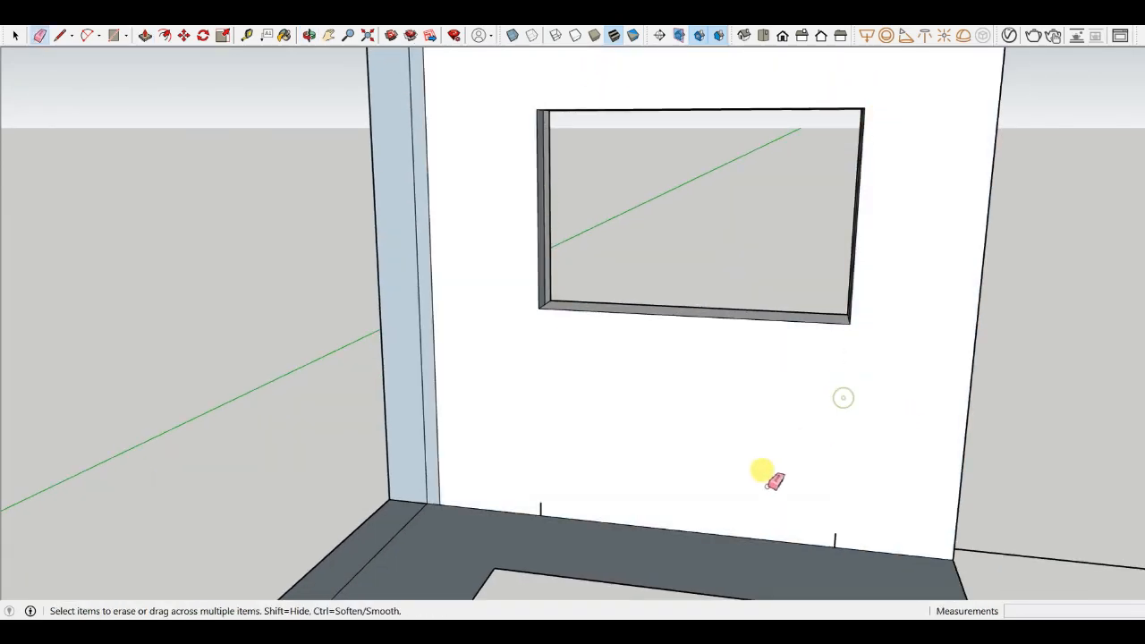
pyautogui.moveTo(766, 472); pyautogui.dragTo(546, 322, button='middle')
pyautogui.click(552, 315)
pyautogui.scroll(-2, 552, 315)
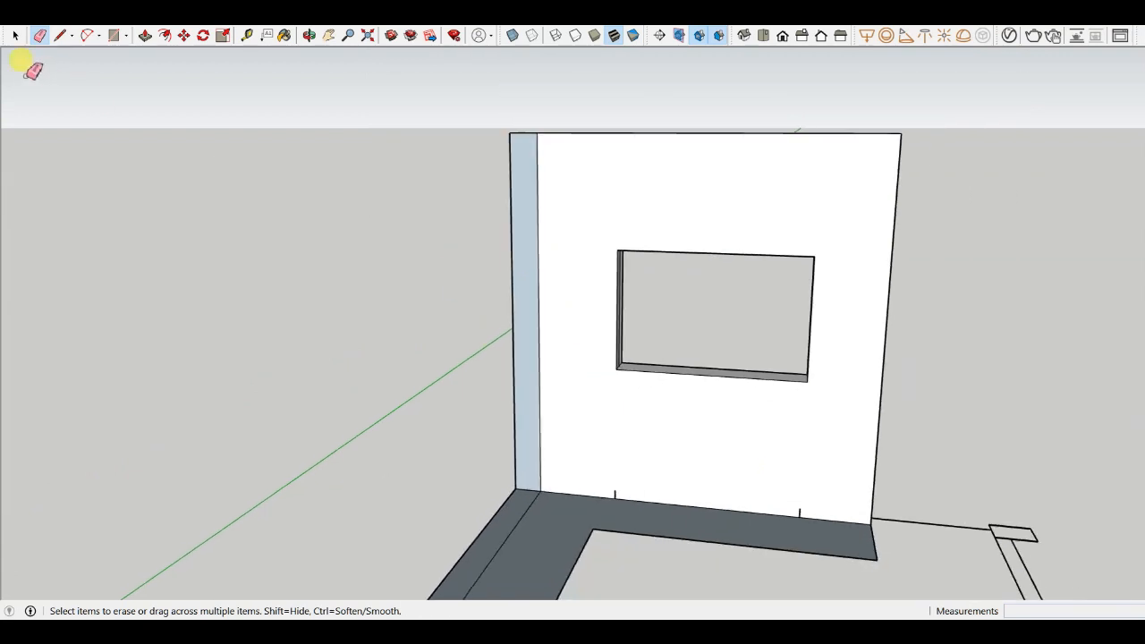
# - Select the whole window wall and make it a group
pyautogui.click(16, 36)
pyautogui.scroll(-1, 695, 258)
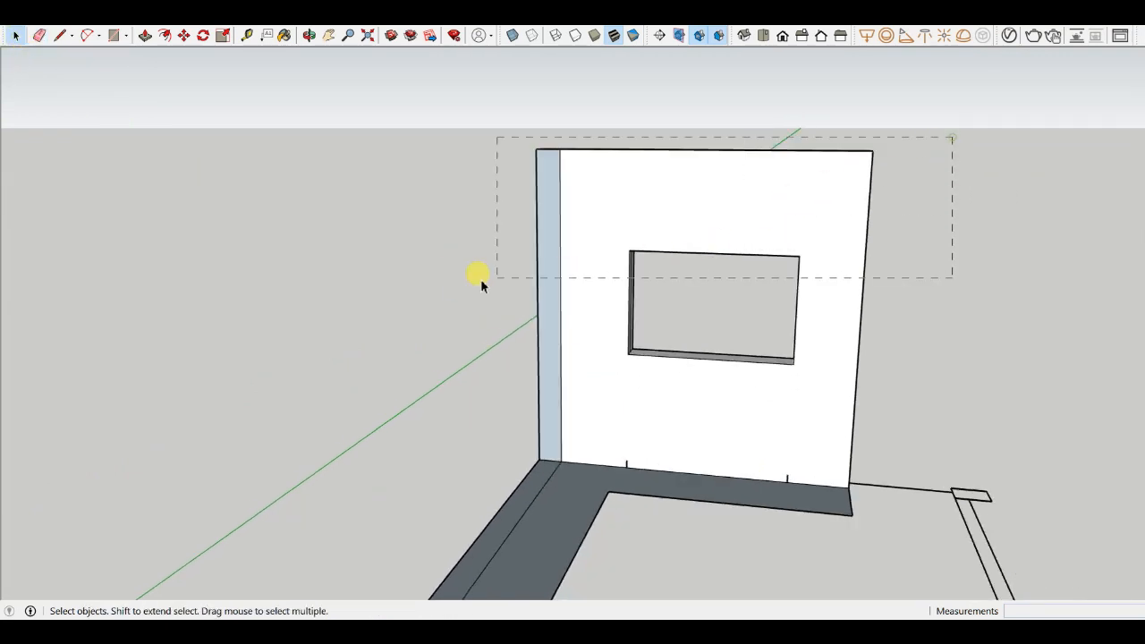
pyautogui.moveTo(480, 279); pyautogui.dragTo(488, 285)
pyautogui.scroll(2, 585, 273)
pyautogui.rightClick(597, 261)
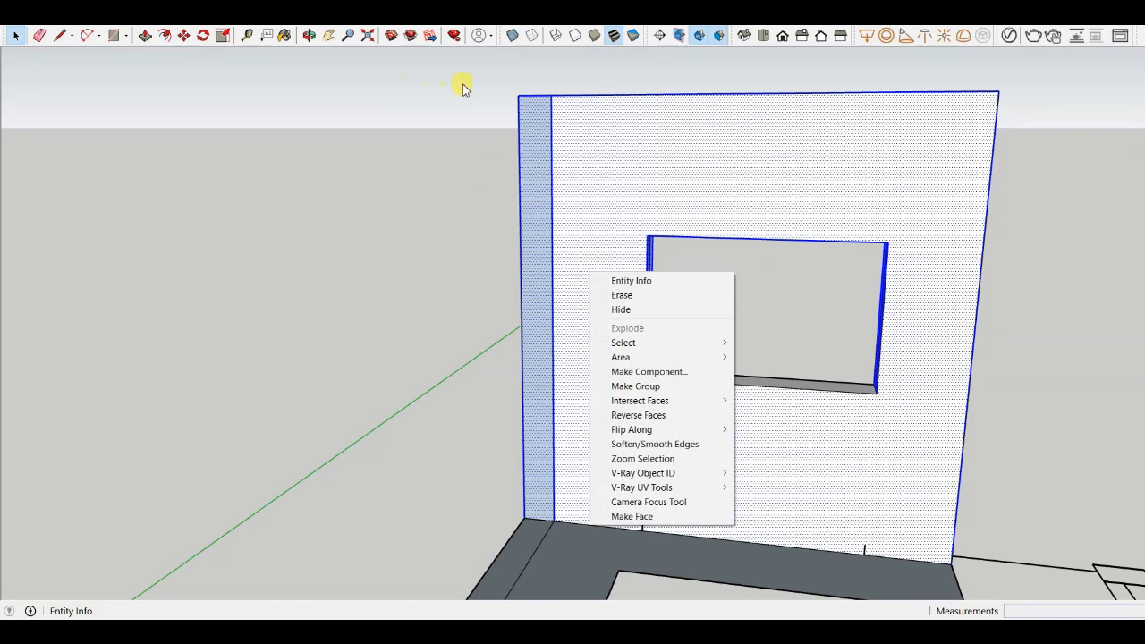
pyautogui.click(494, 131)
pyautogui.moveTo(1049, 72); pyautogui.dragTo(609, 478)
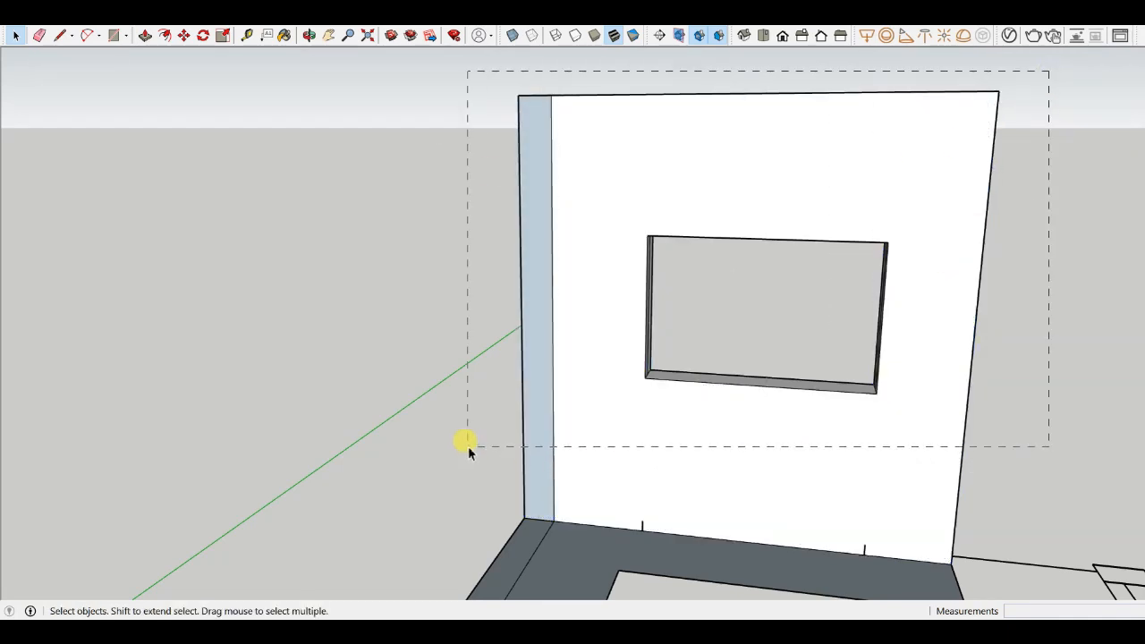
pyautogui.moveTo(467, 447); pyautogui.dragTo(467, 447)
pyautogui.scroll(-2, 370, 401)
pyautogui.scroll(4, 609, 455)
pyautogui.rightClick(615, 452)
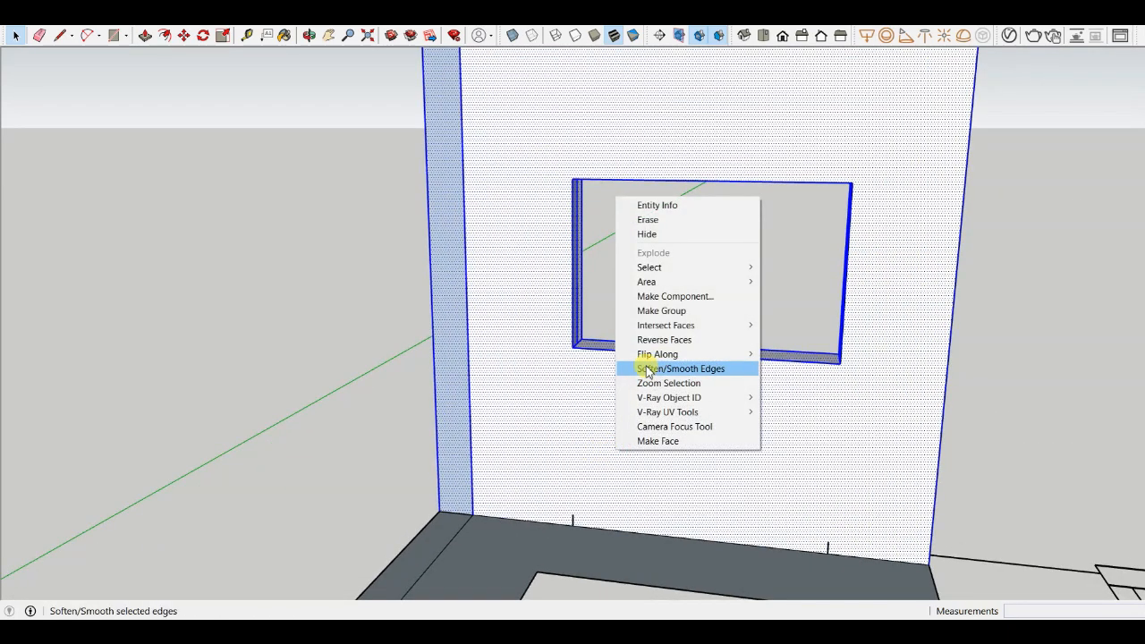
pyautogui.click(673, 311)
pyautogui.scroll(-3, 442, 256)
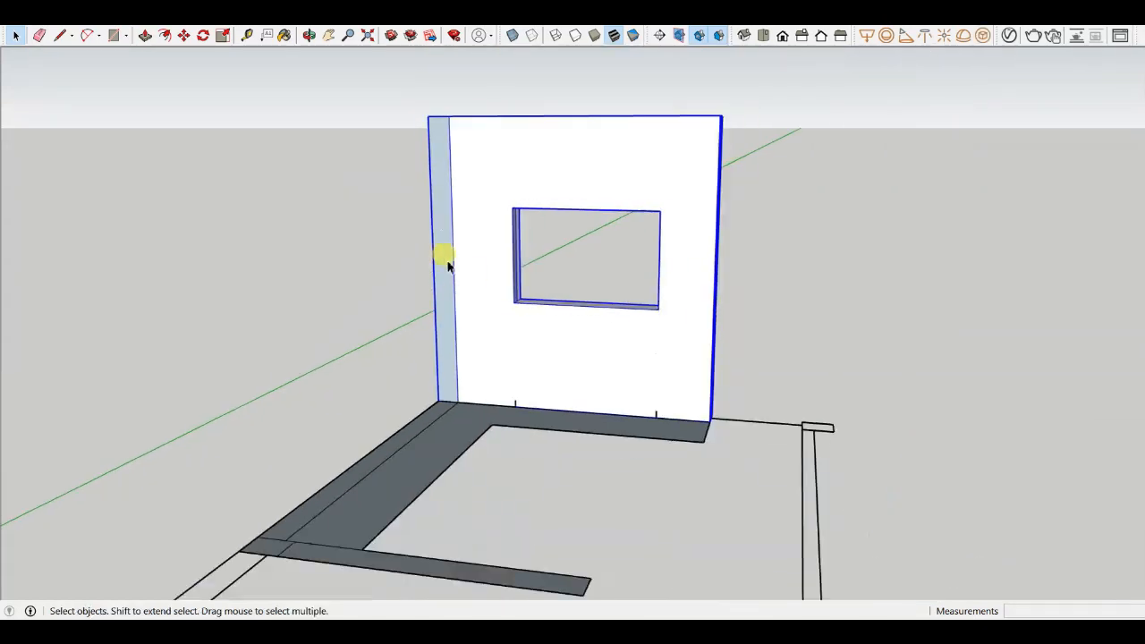
pyautogui.scroll(-2, 537, 340)
pyautogui.moveTo(540, 342); pyautogui.dragTo(253, 561, button='middle')
pyautogui.scroll(2, 734, 192)
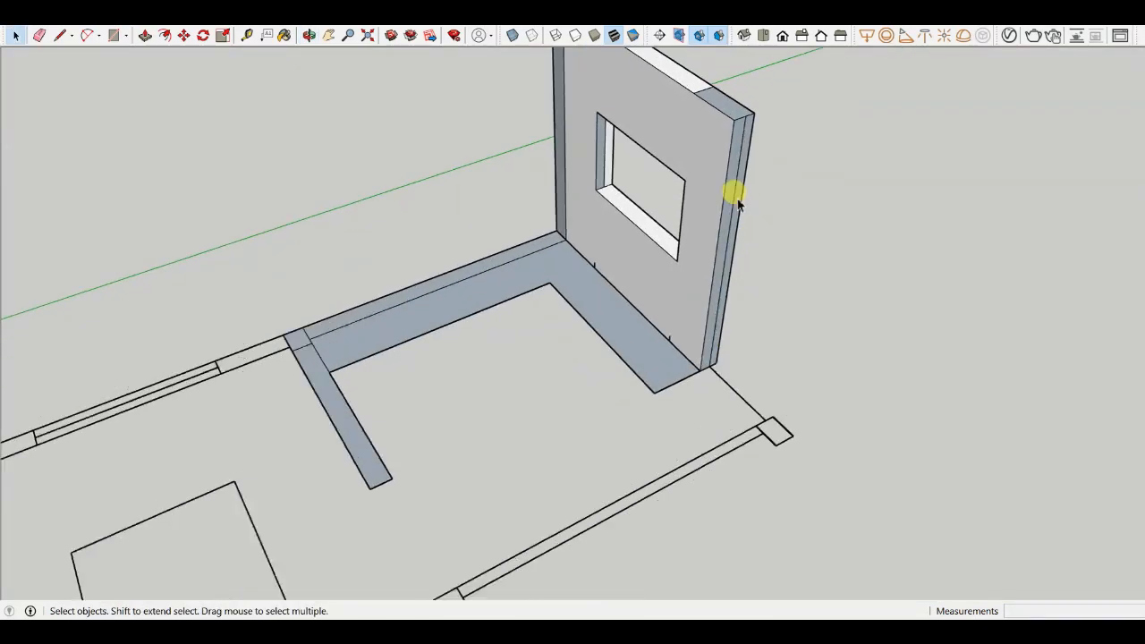
pyautogui.scroll(-2, 609, 376)
pyautogui.scroll(-2, 552, 313)
# - Push/pull both strips of the adjoining left wall up to the window wall's full height
pyautogui.press('p')
pyautogui.scroll(2, 526, 249)
pyautogui.scroll(3, 535, 265)
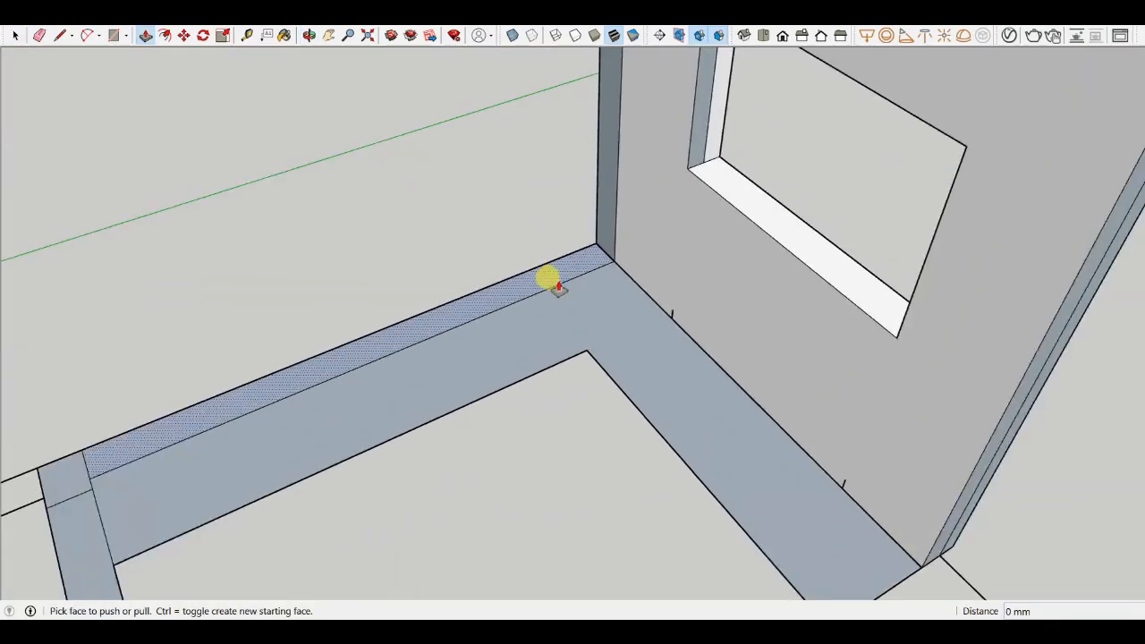
pyautogui.click(545, 281)
pyautogui.scroll(-4, 578, 260)
pyautogui.click(592, 158)
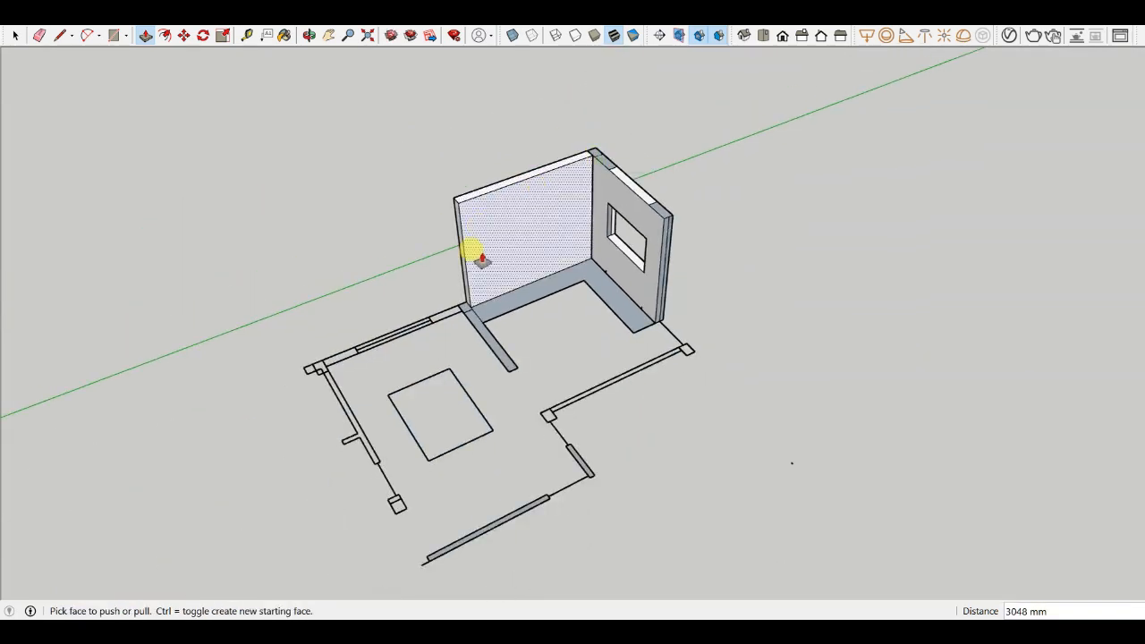
pyautogui.scroll(3, 456, 332)
pyautogui.click(460, 328)
pyautogui.scroll(-3, 462, 260)
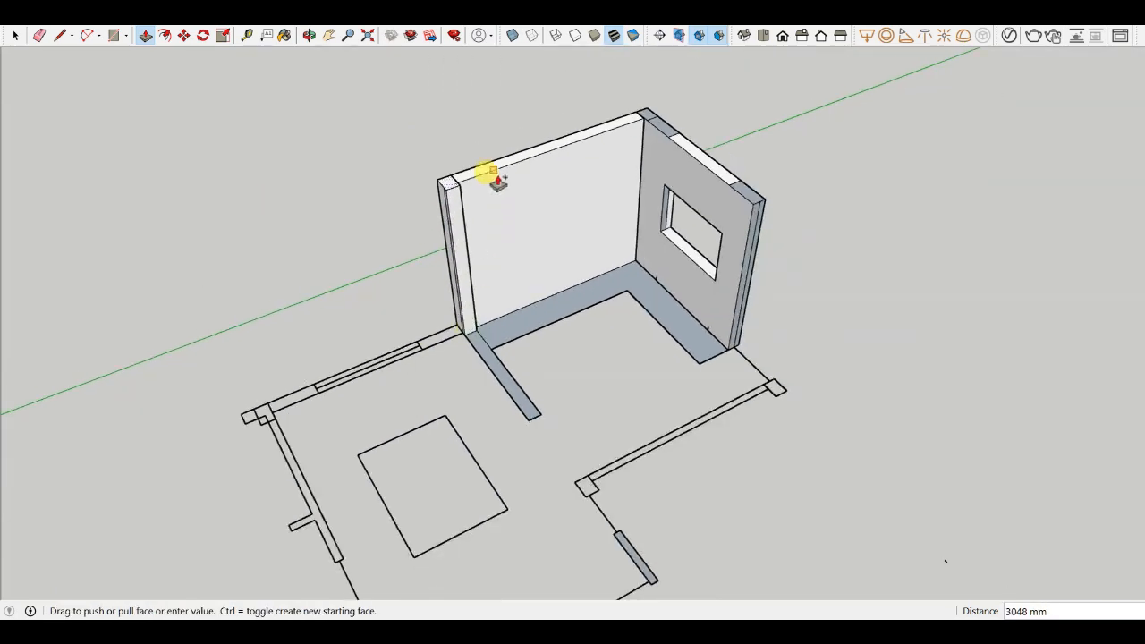
pyautogui.click(486, 177)
# - Select the left wall and make it a group
pyautogui.click(14, 35)
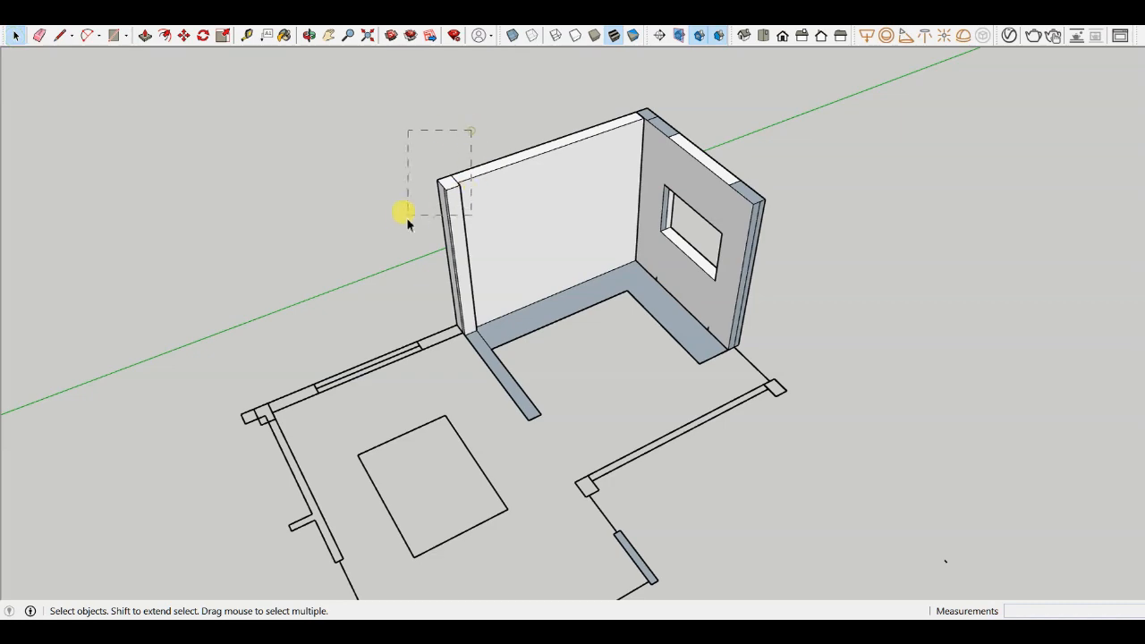
pyautogui.moveTo(407, 218); pyautogui.dragTo(407, 216)
pyautogui.scroll(2, 462, 189)
pyautogui.rightClick(473, 195)
pyautogui.click(519, 310)
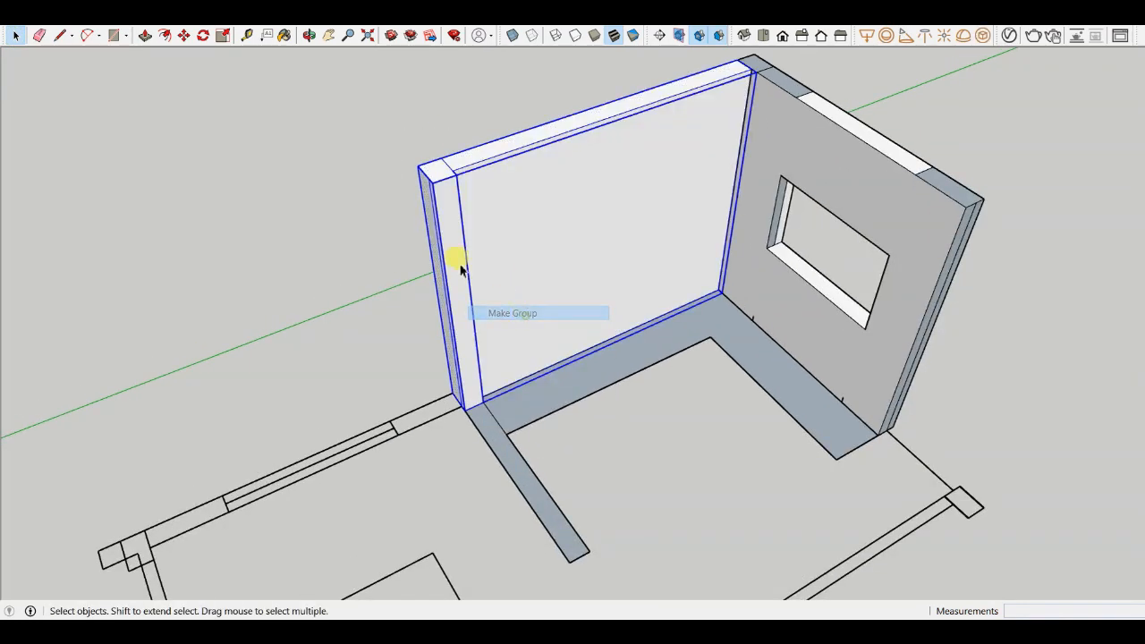
pyautogui.click(384, 286)
# - Examine the selected floor strip below the window and left walls from several angles
pyautogui.scroll(-3, 567, 325)
pyautogui.scroll(6, 664, 302)
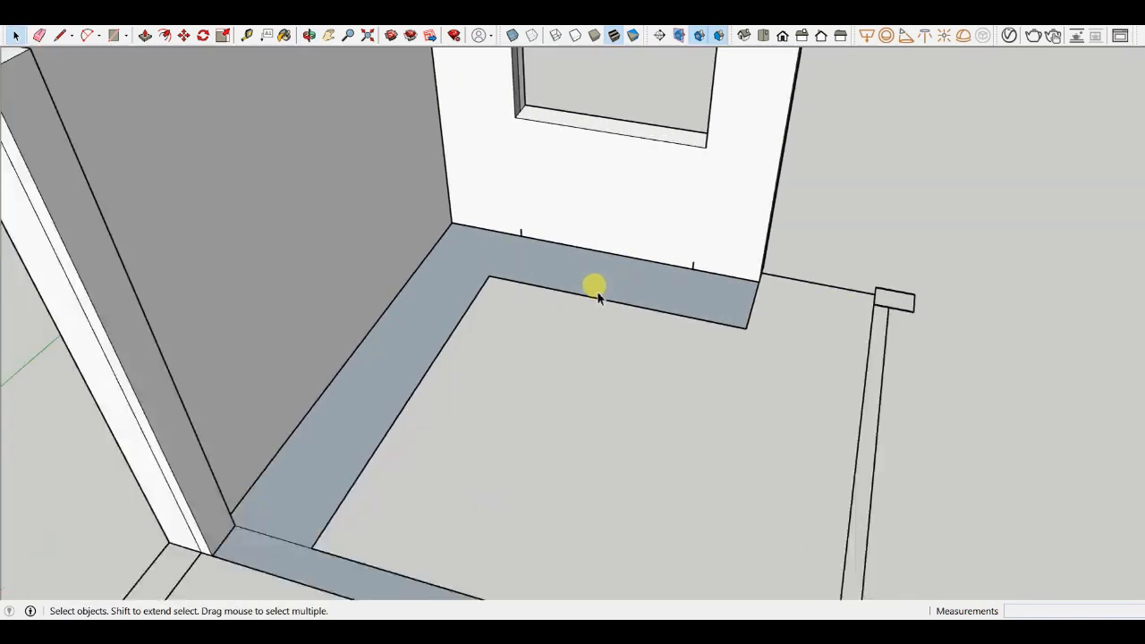
pyautogui.scroll(-5, 384, 402)
pyautogui.scroll(5, 404, 352)
pyautogui.click(391, 260)
pyautogui.scroll(-3, 564, 433)
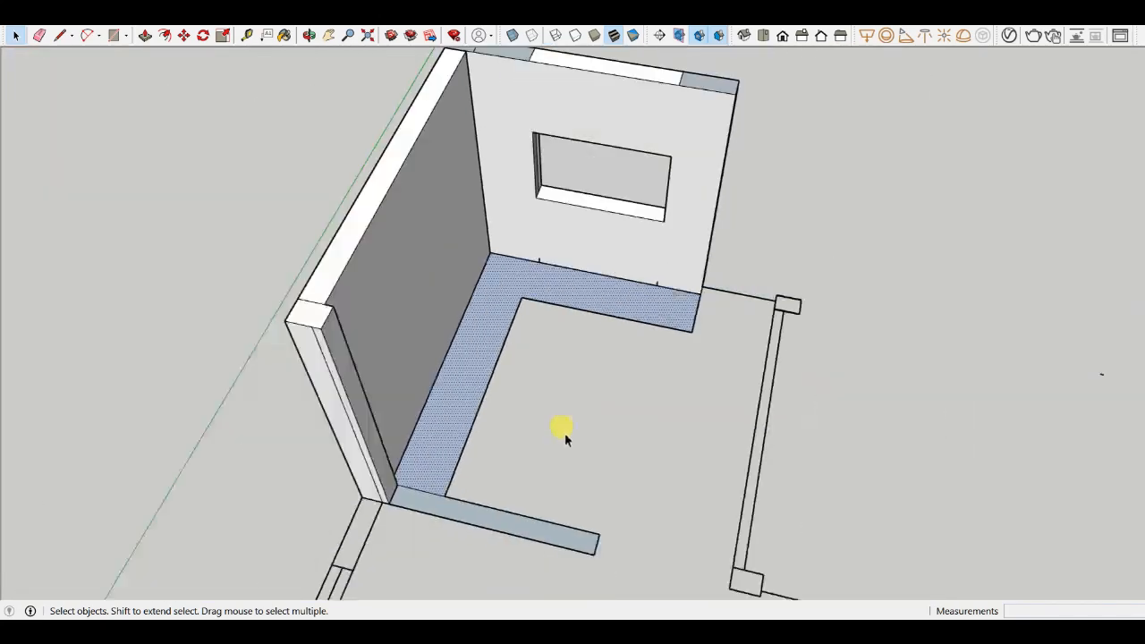
pyautogui.moveTo(564, 433); pyautogui.dragTo(256, 439, button='middle')
pyautogui.scroll(6, 585, 286)
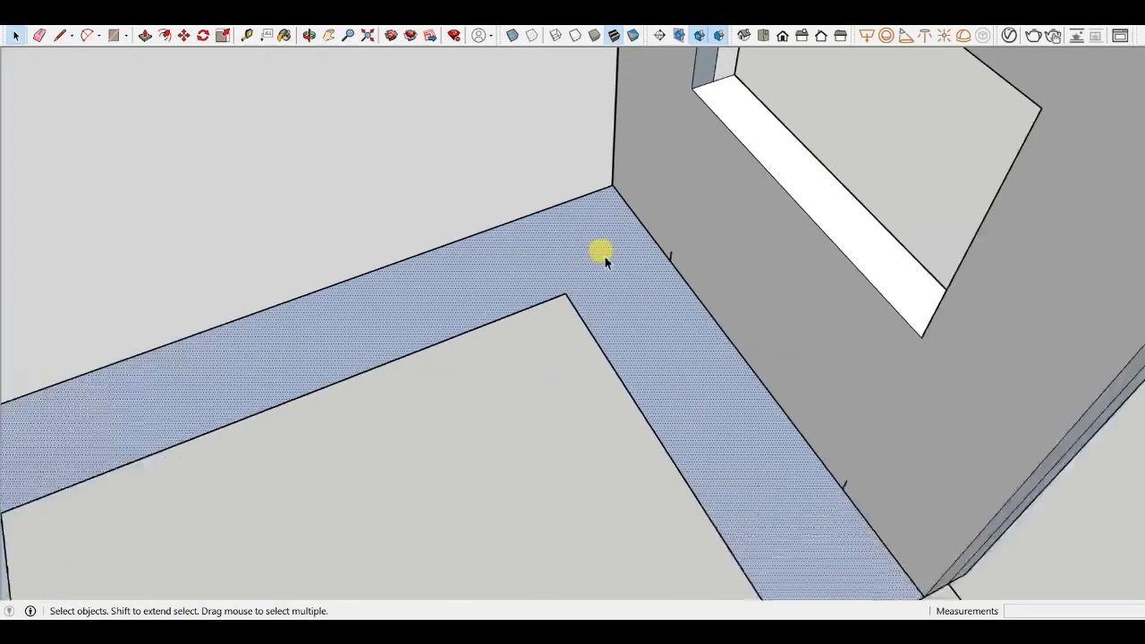
pyautogui.scroll(-5, 597, 268)
pyautogui.press('p')
pyautogui.scroll(5, 537, 284)
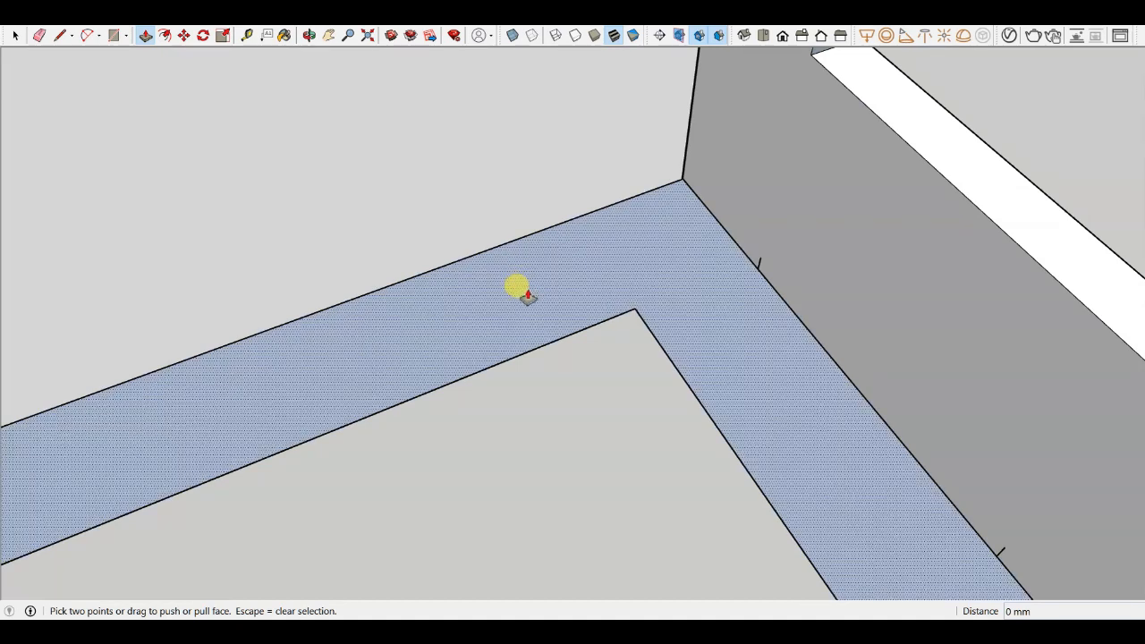
pyautogui.scroll(-4, 525, 291)
pyautogui.moveTo(525, 291); pyautogui.dragTo(570, 195, button='middle')
pyautogui.scroll(5, 622, 343)
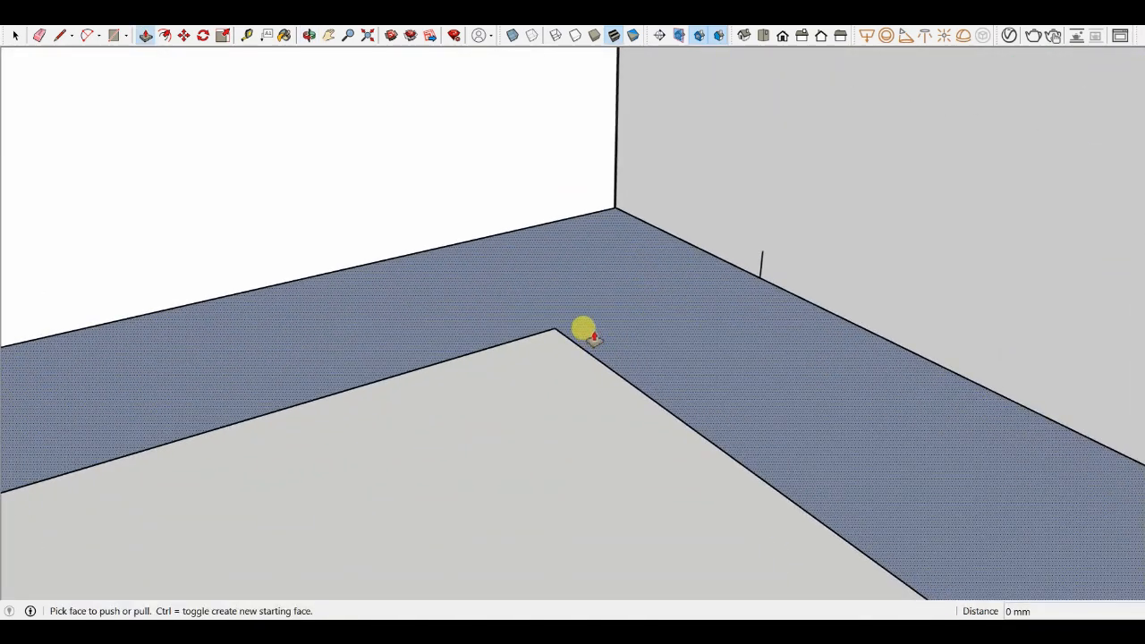
pyautogui.scroll(-4, 593, 332)
pyautogui.moveTo(554, 414); pyautogui.dragTo(578, 409, button='middle')
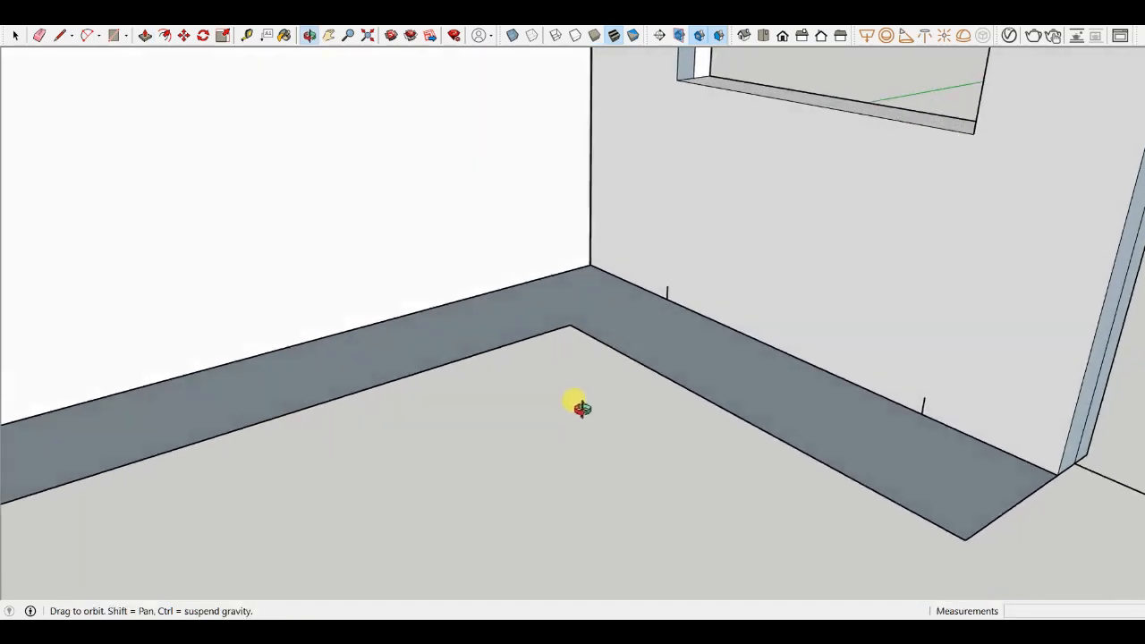
pyautogui.scroll(4, 591, 291)
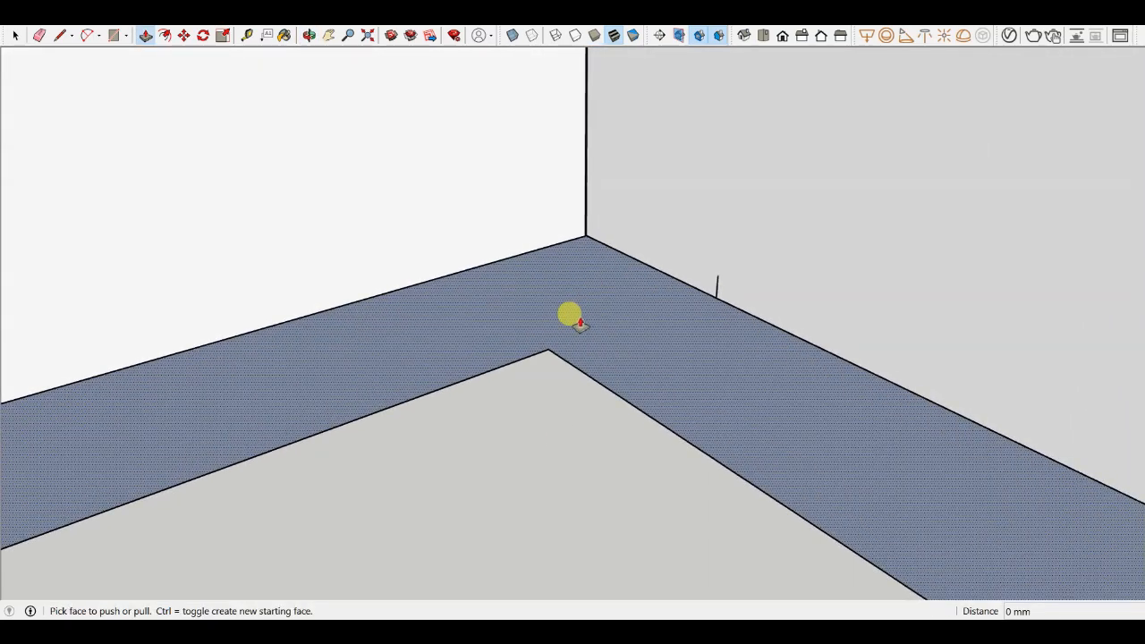
pyautogui.scroll(-4, 580, 322)
pyautogui.moveTo(603, 242); pyautogui.dragTo(714, 372, button='middle')
pyautogui.scroll(4, 794, 371)
pyautogui.moveTo(640, 367); pyautogui.dragTo(727, 438, button='middle')
pyautogui.scroll(4, 796, 297)
pyautogui.scroll(-4, 305, 348)
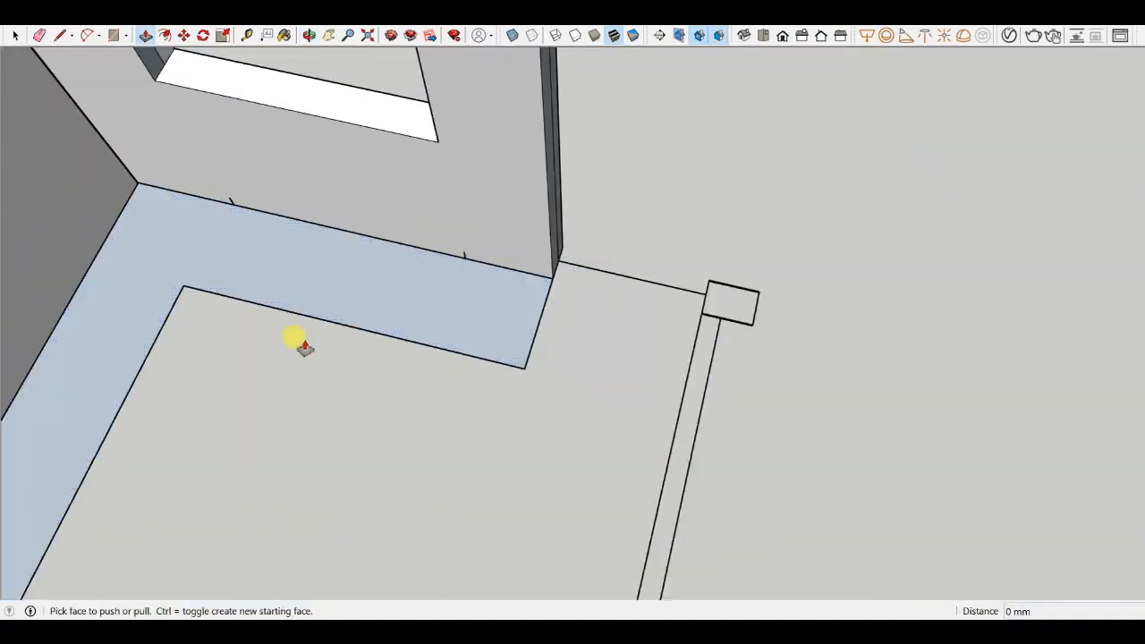
pyautogui.moveTo(302, 343); pyautogui.dragTo(497, 334, button='middle')
pyautogui.scroll(3, 497, 332)
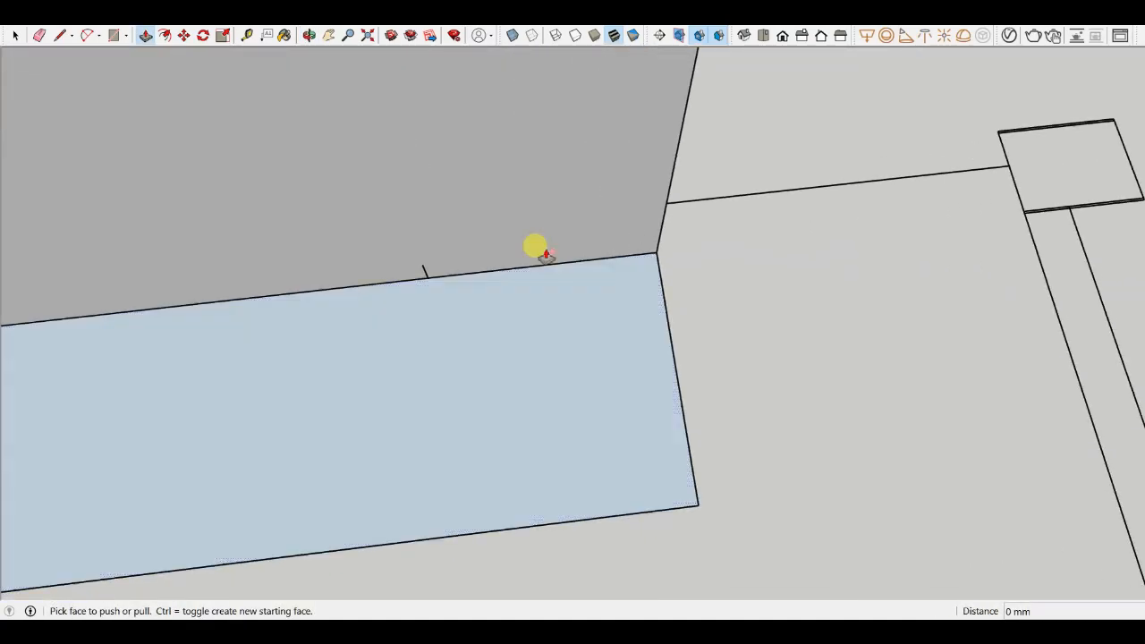
pyautogui.scroll(-2, 796, 291)
pyautogui.scroll(2, 586, 313)
pyautogui.scroll(-2, 544, 257)
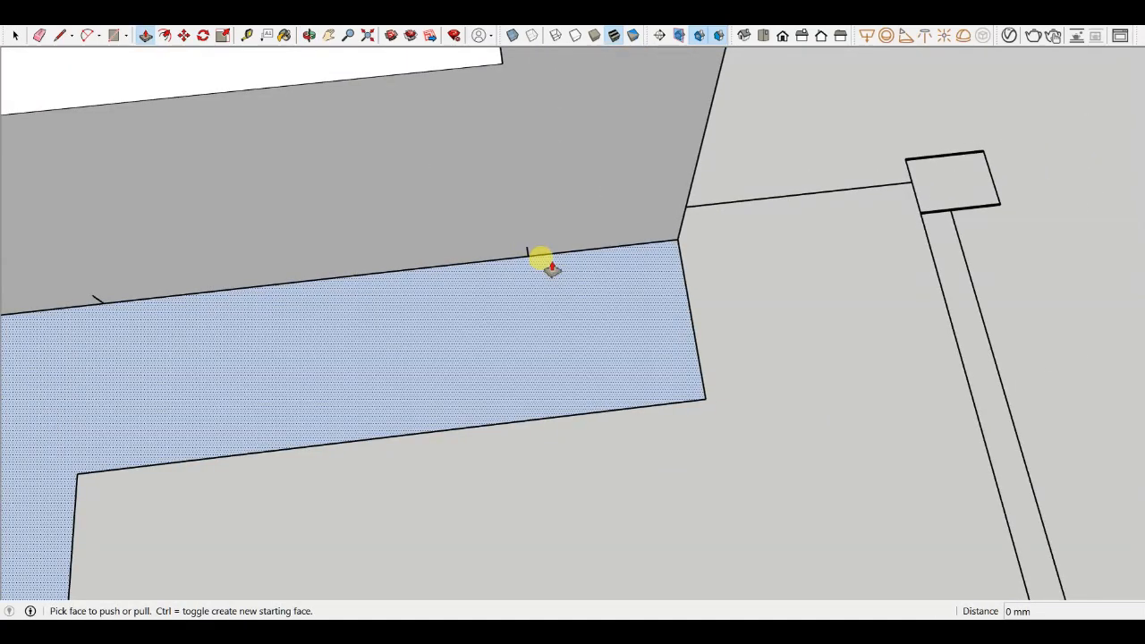
# - Copy the floor strip's outer end edge 2' inward along the strip
pyautogui.press('m')
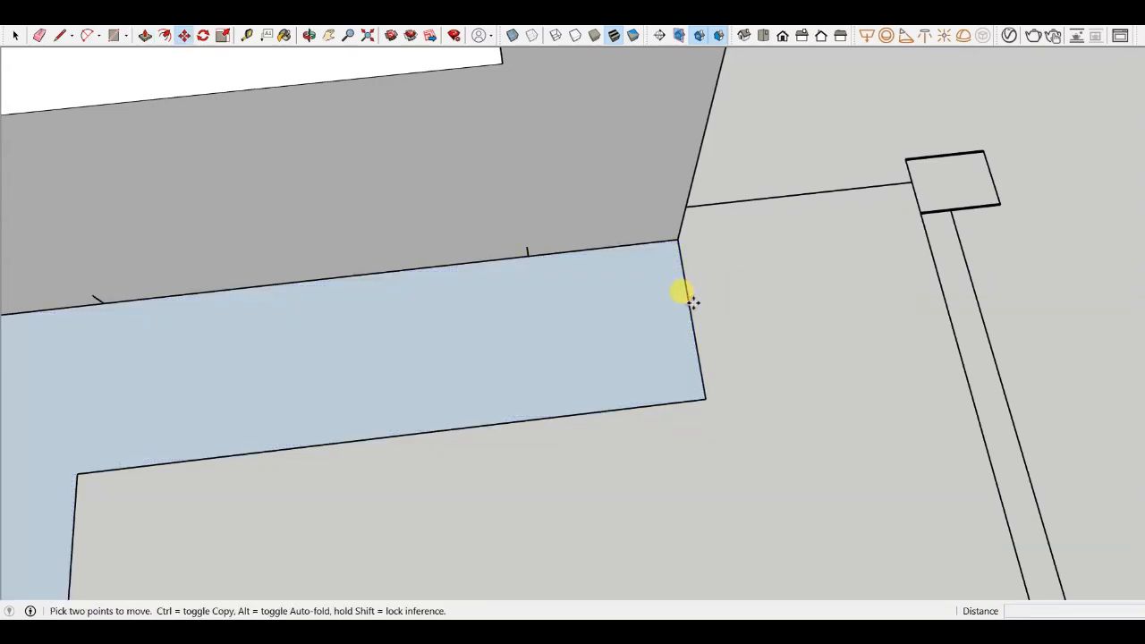
pyautogui.scroll(-1, 690, 299)
pyautogui.moveTo(672, 307); pyautogui.dragTo(653, 230, button='middle')
pyautogui.scroll(4, 689, 330)
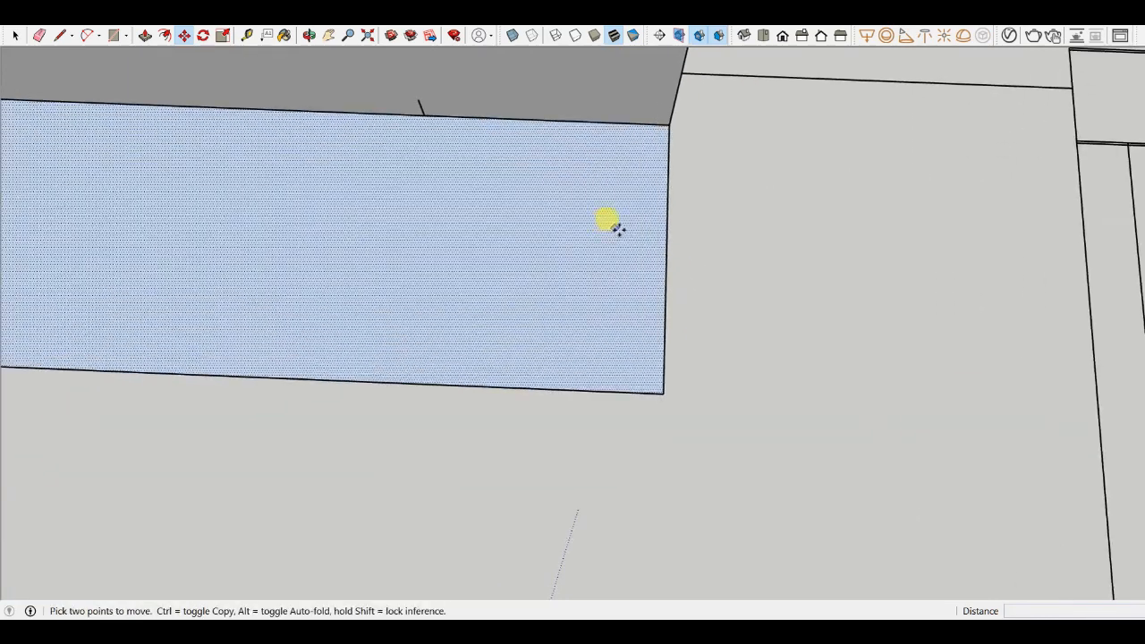
pyautogui.scroll(-2, 660, 218)
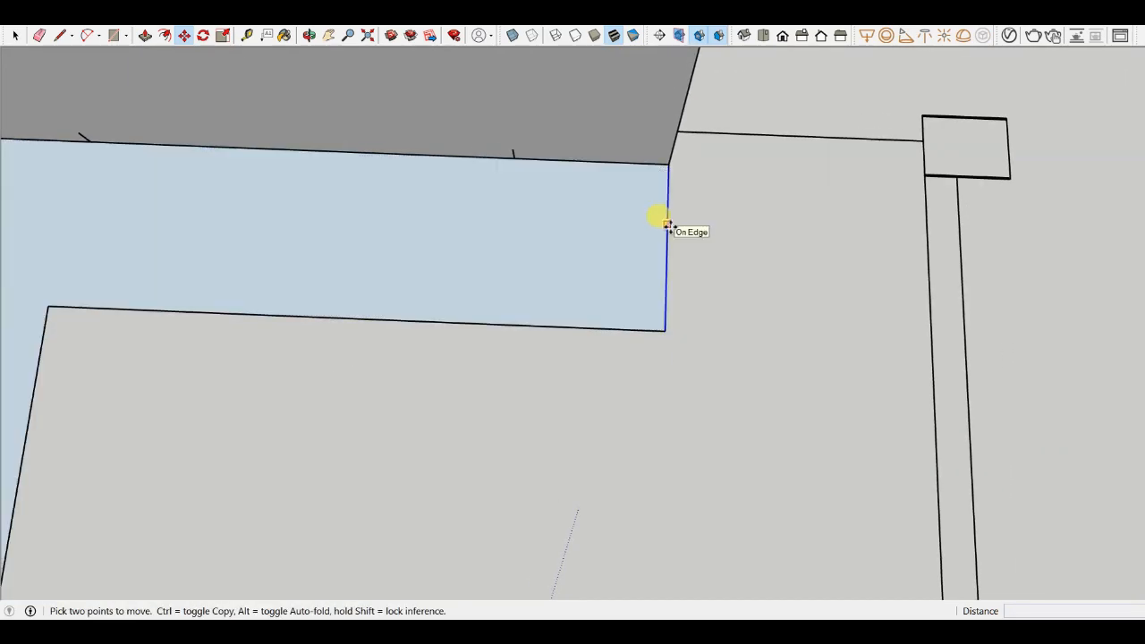
pyautogui.press('ctrl')
pyautogui.click(667, 226)
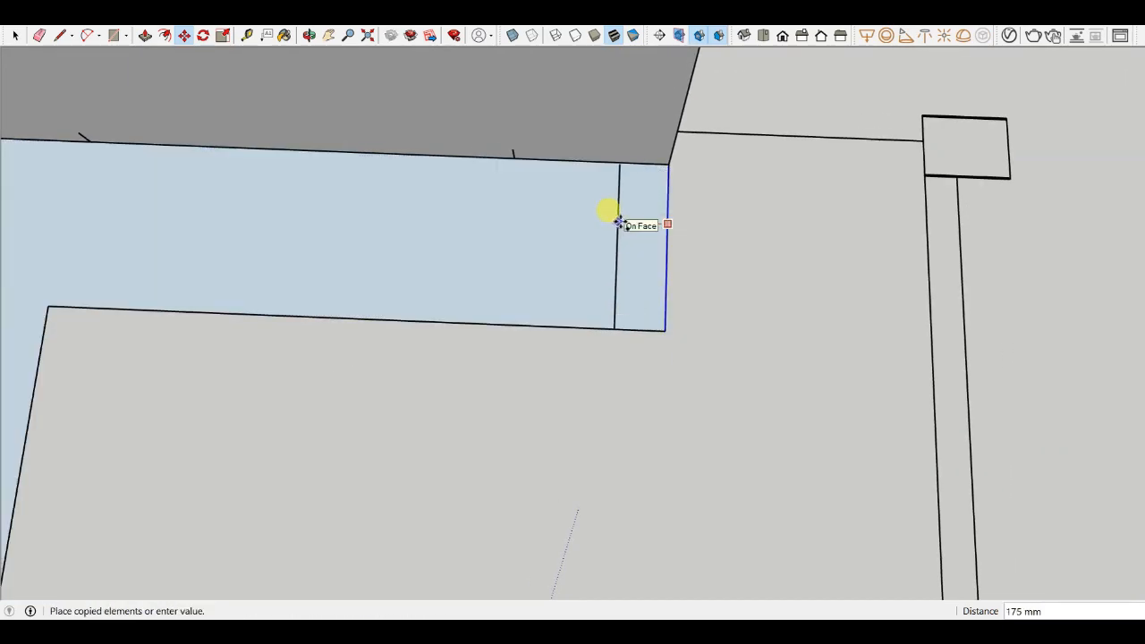
pyautogui.write("2'")
pyautogui.press('Return')
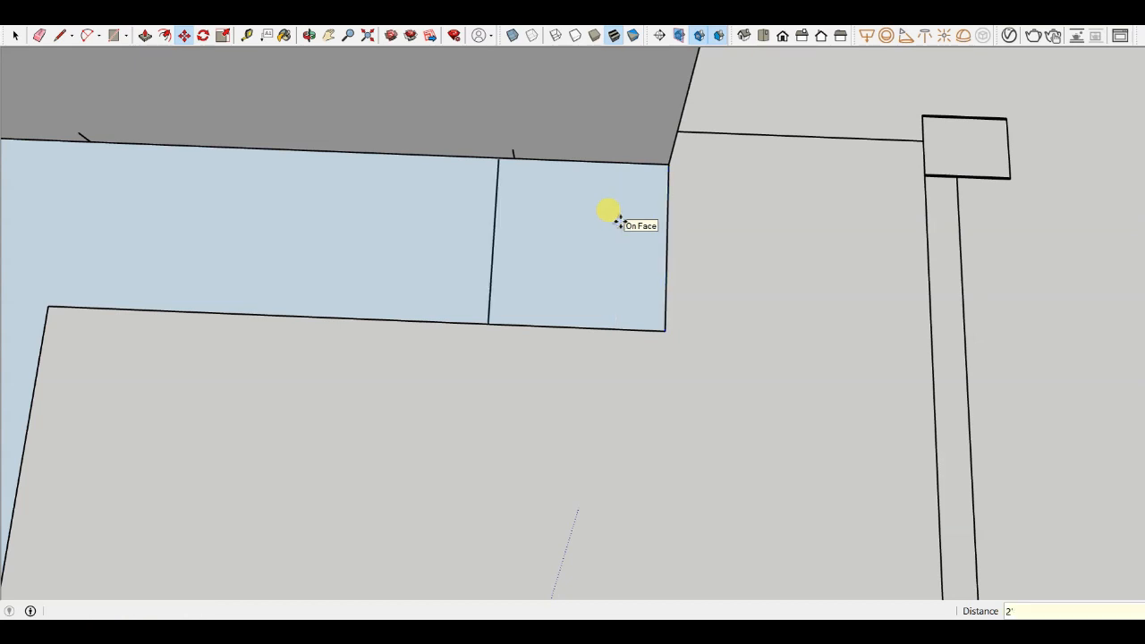
pyautogui.scroll(-2, 617, 215)
pyautogui.scroll(3, 559, 243)
# - Draw a rectangle over the strip's end section between the copied edge and the outer corner
pyautogui.press('r')
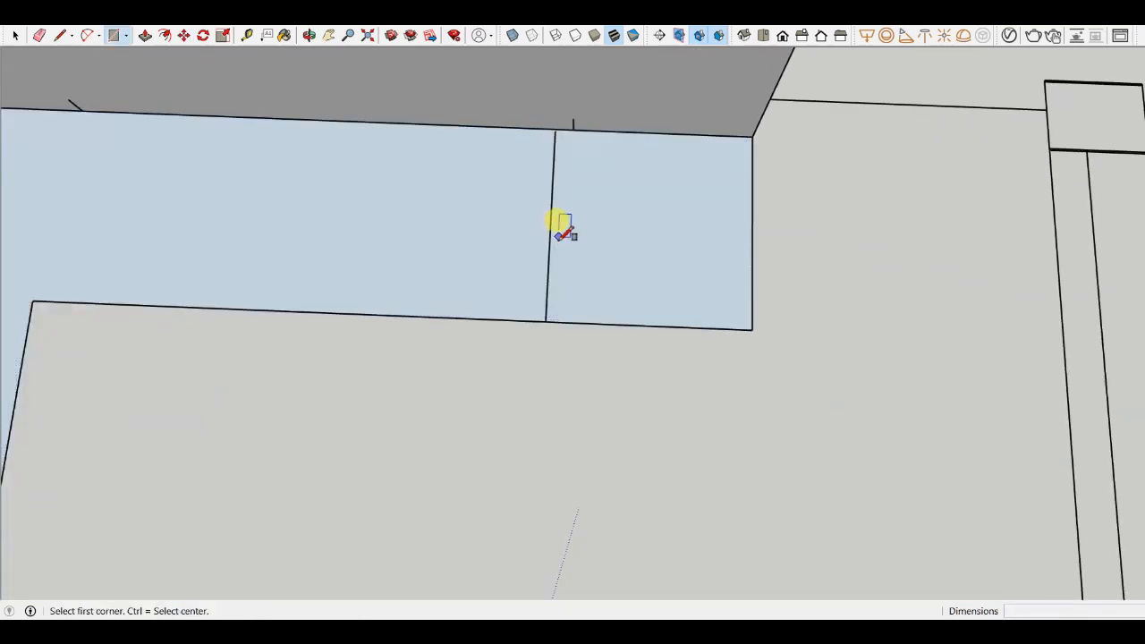
pyautogui.click(545, 319)
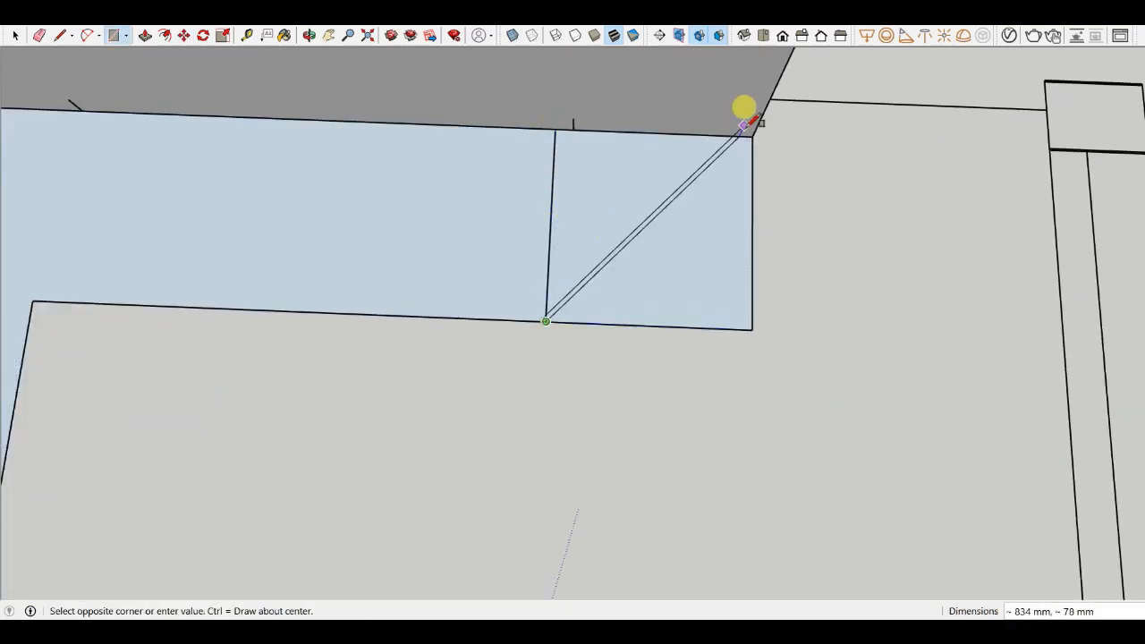
pyautogui.click(753, 134)
pyautogui.scroll(-2, 720, 250)
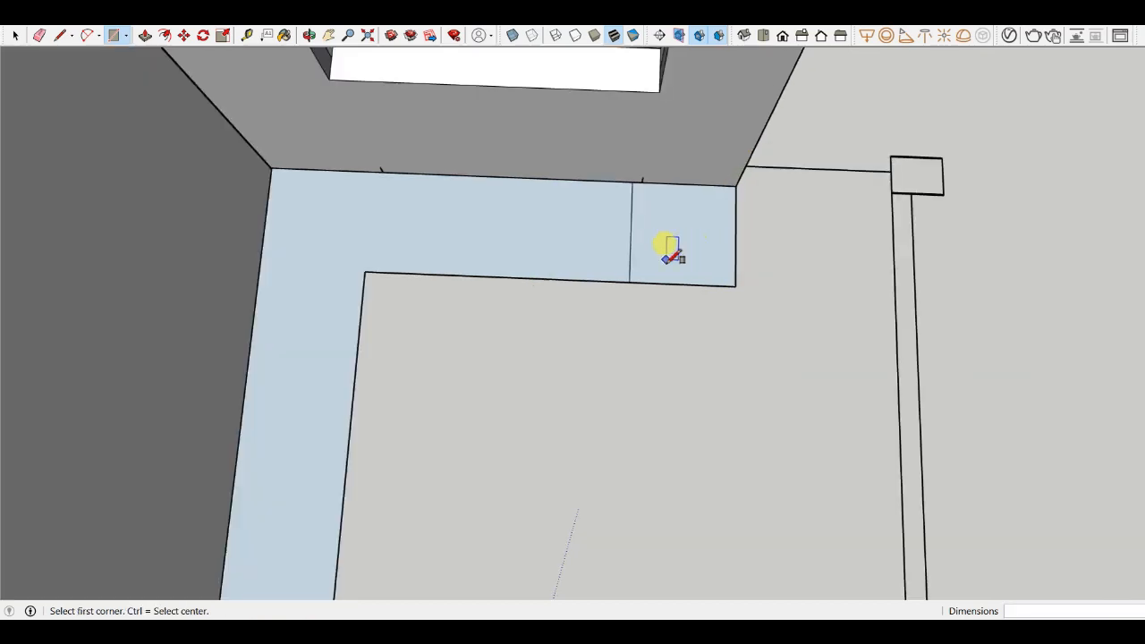
# - Draw a line across the floor strip at the inner corner where the two walls meet
pyautogui.press('m')
pyautogui.scroll(2, 358, 228)
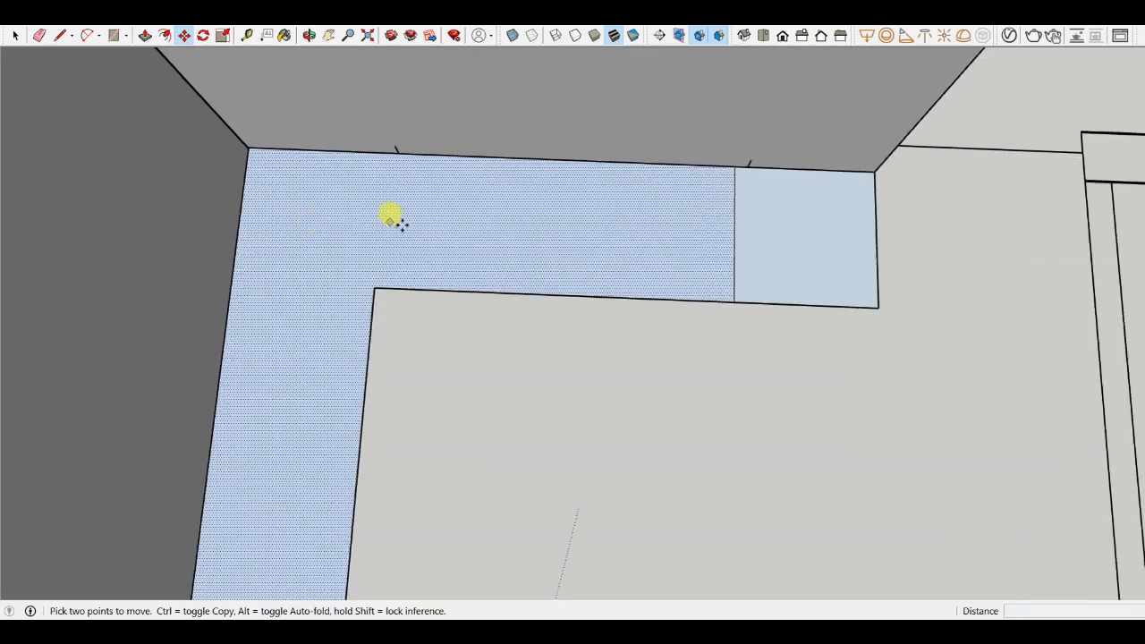
pyautogui.scroll(-2, 581, 241)
pyautogui.scroll(-1, 601, 246)
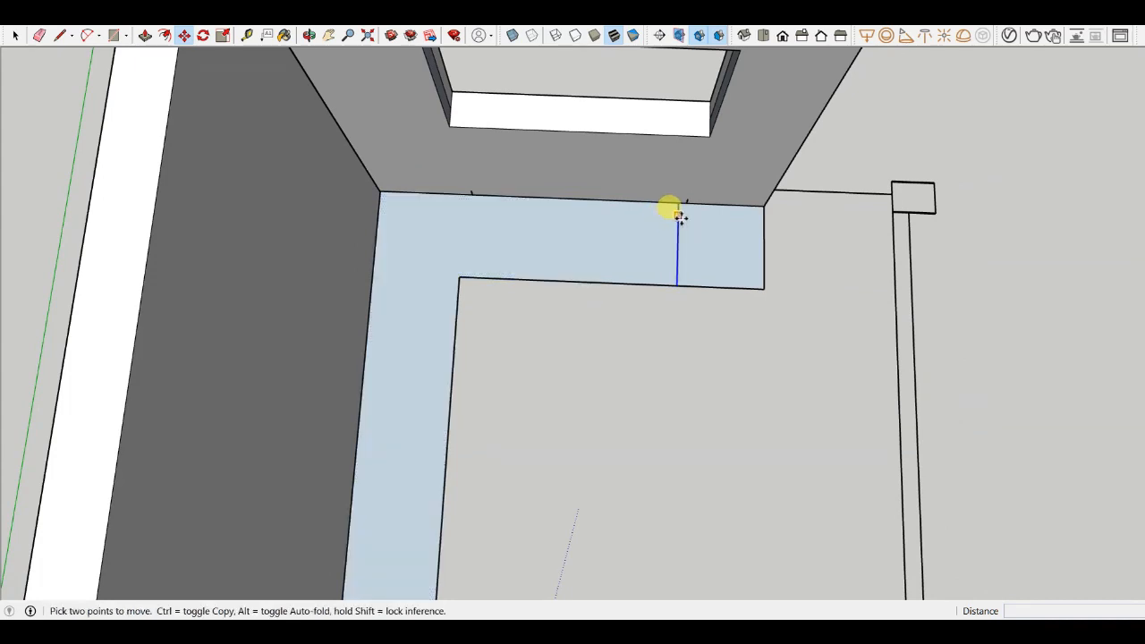
pyautogui.scroll(1, 669, 224)
pyautogui.scroll(-1, 660, 255)
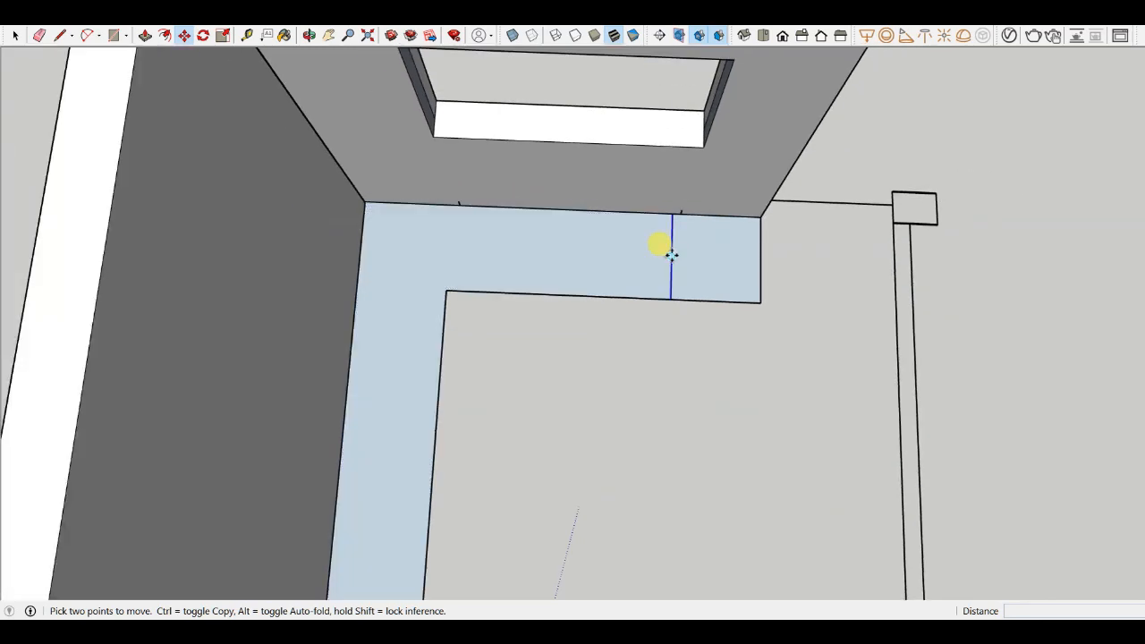
pyautogui.press('l')
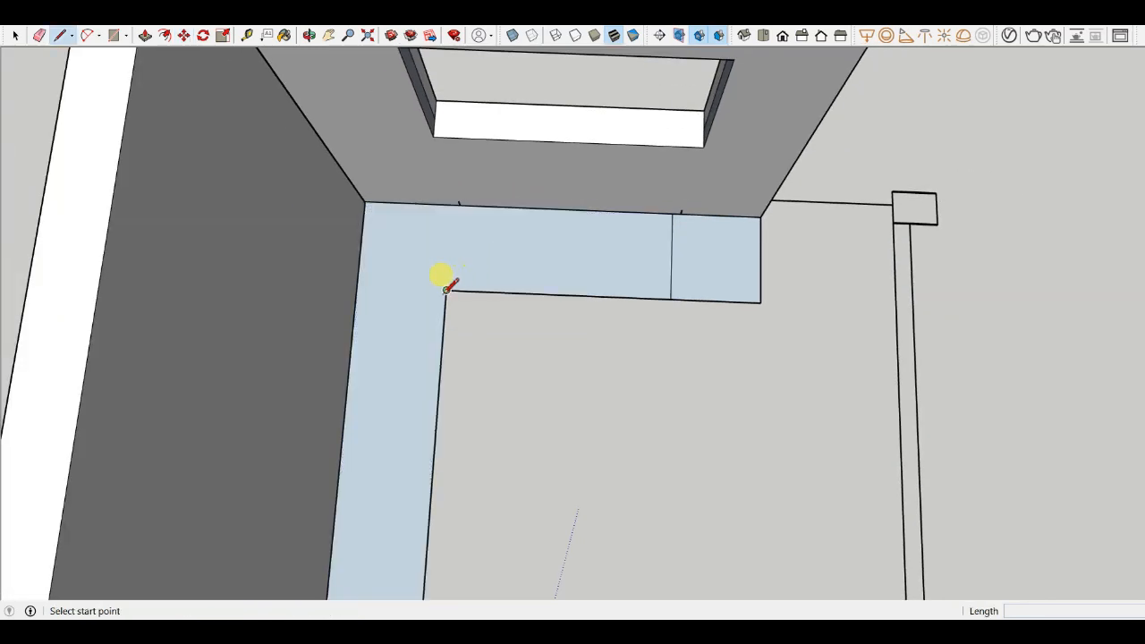
pyautogui.click(445, 291)
pyautogui.click(450, 208)
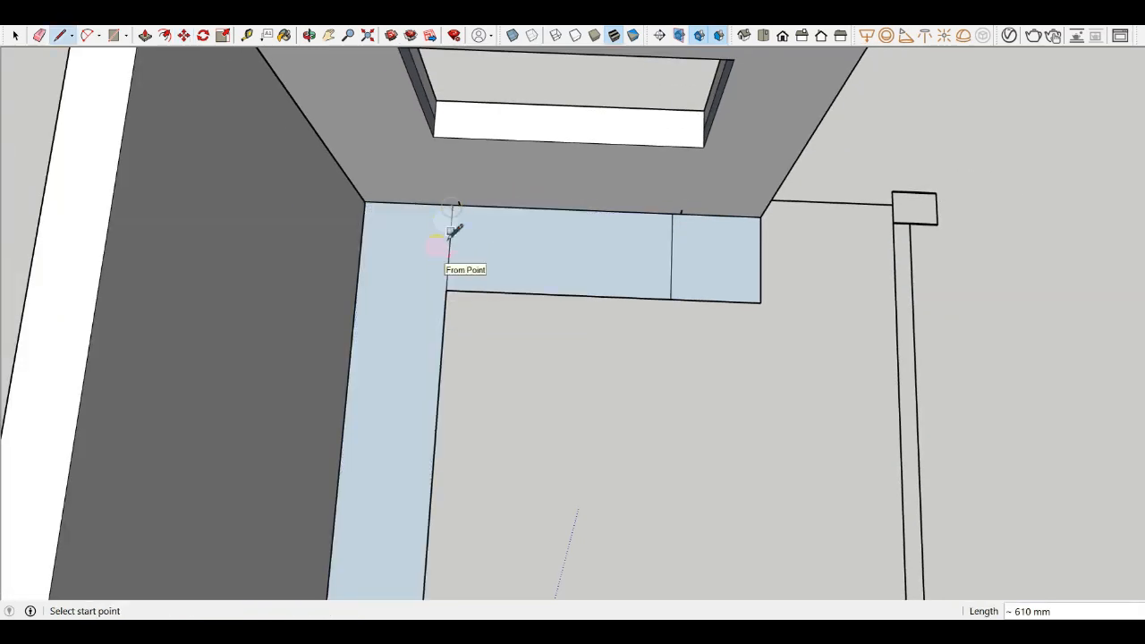
# - Copy the corner line 400 mm along the window wall's floor strip
pyautogui.press('m')
pyautogui.scroll(2, 450, 259)
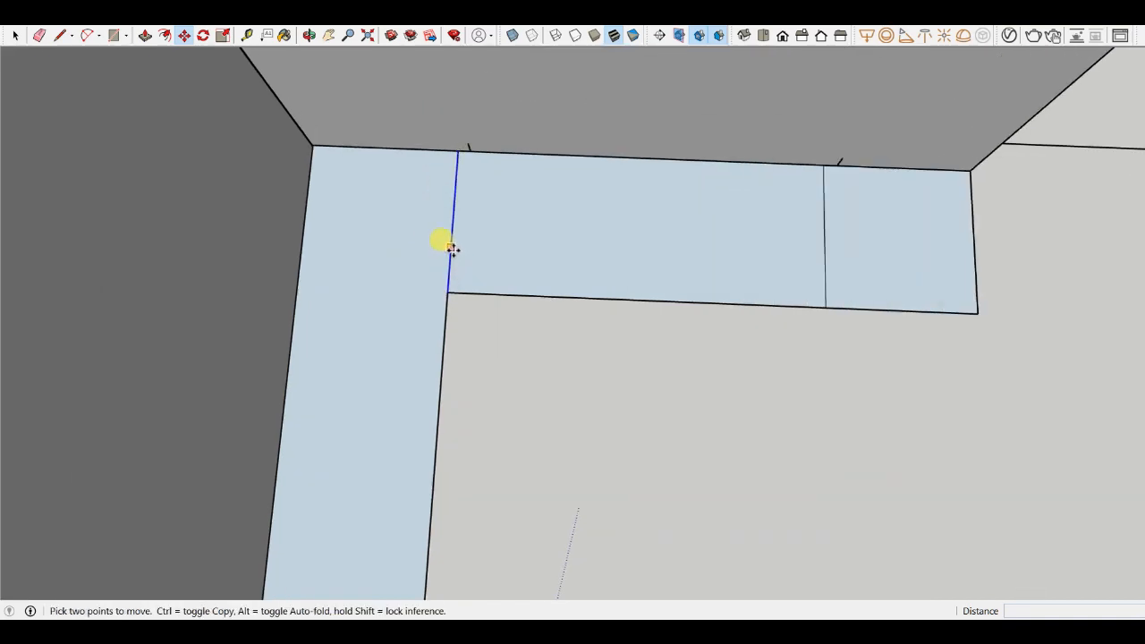
pyautogui.press('ctrl')
pyautogui.click(450, 248)
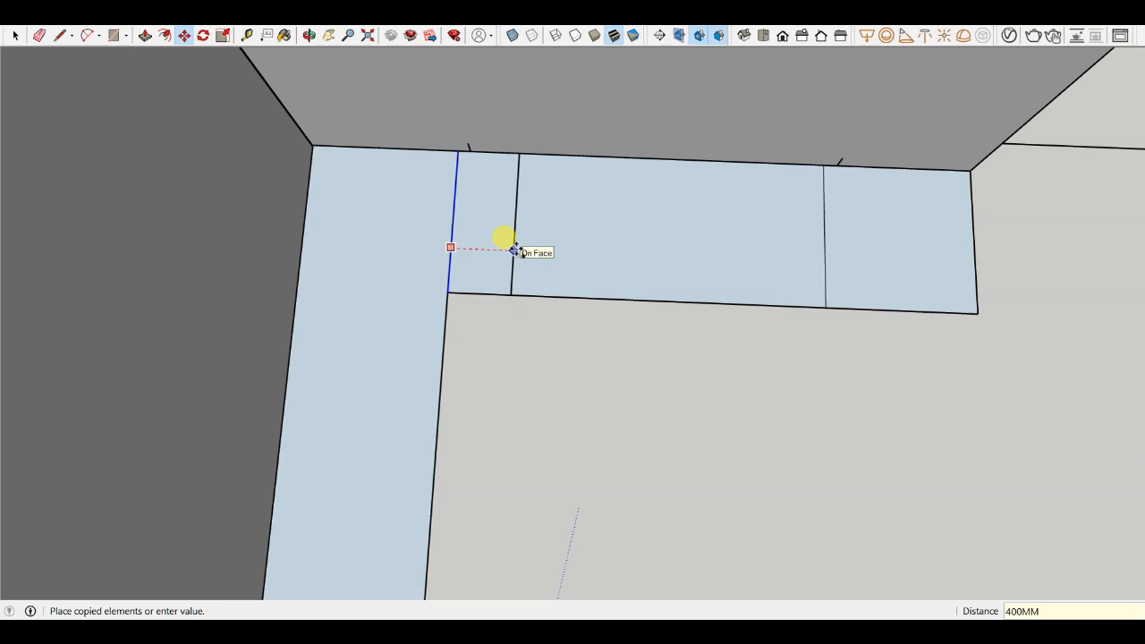
pyautogui.write('400MM')
pyautogui.press('Return')
pyautogui.scroll(-3, 498, 390)
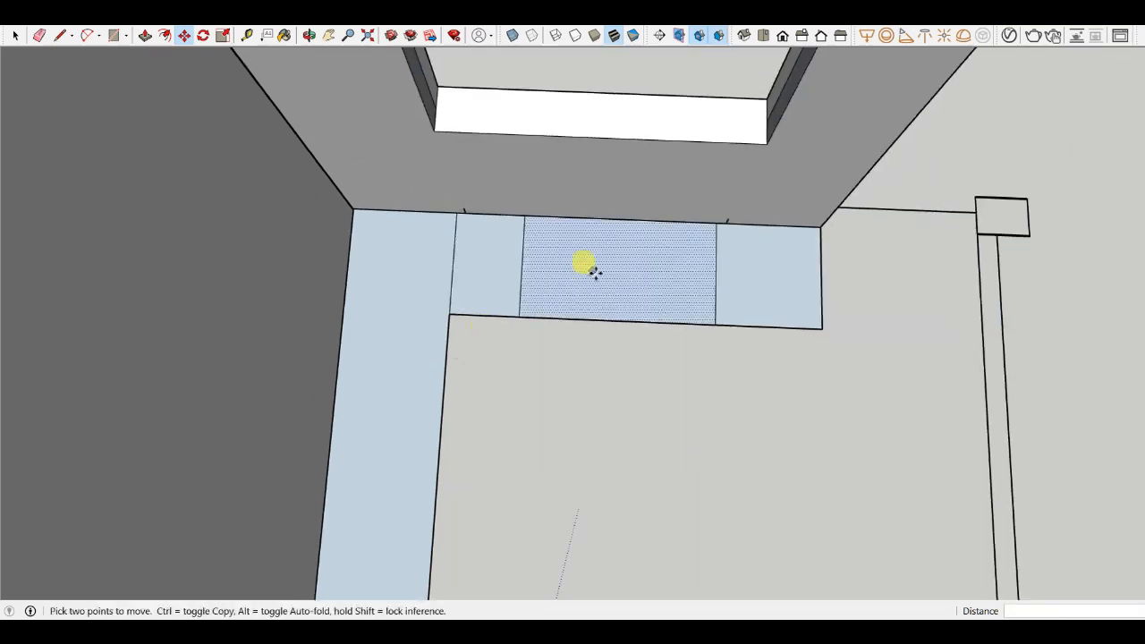
pyautogui.scroll(2, 596, 274)
pyautogui.scroll(-2, 540, 283)
pyautogui.press('l')
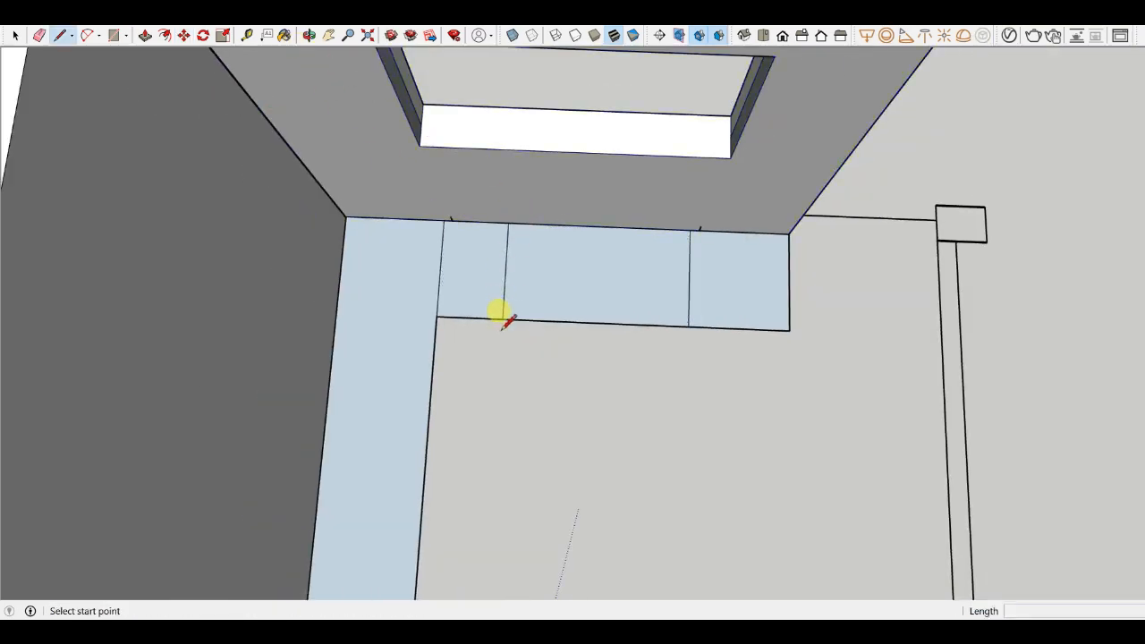
pyautogui.click(503, 320)
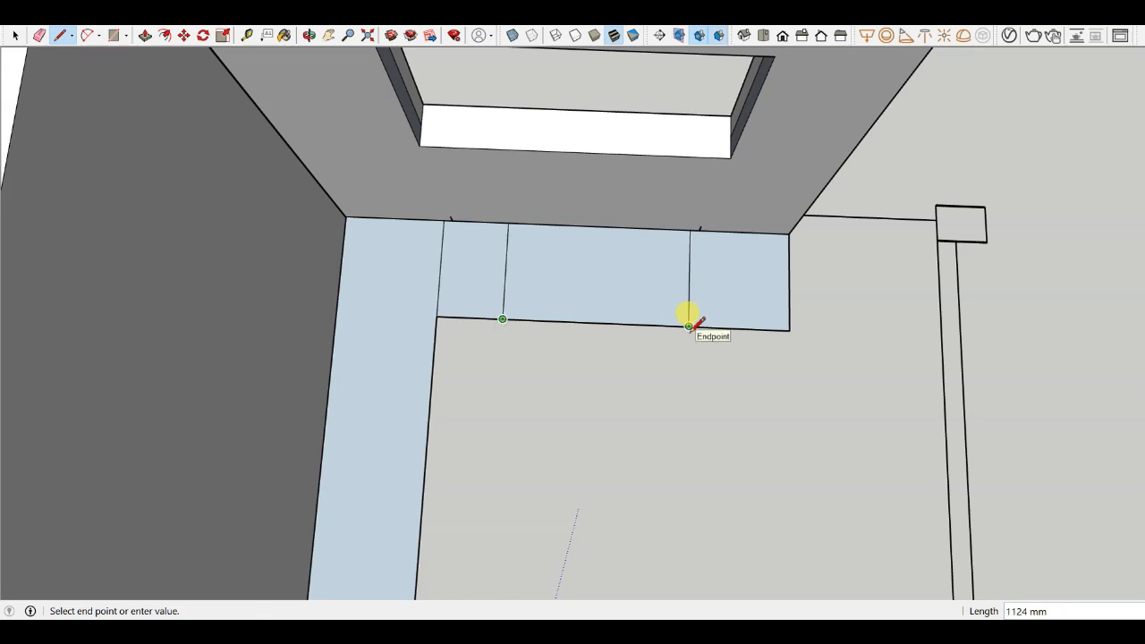
pyautogui.press('Escape')
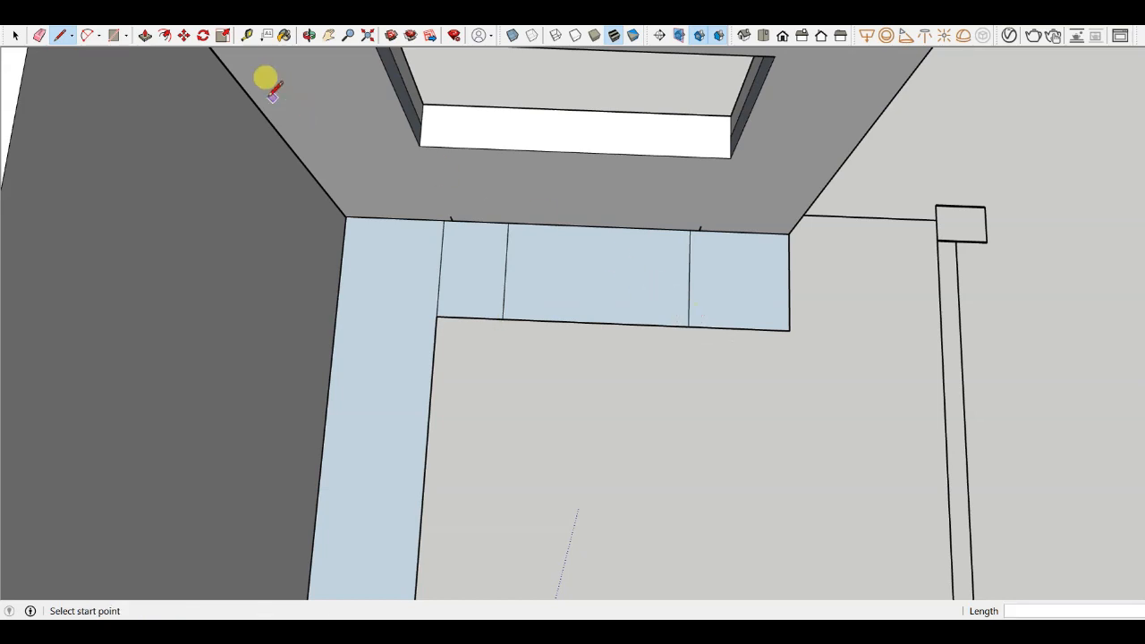
pyautogui.scroll(2, 545, 305)
pyautogui.scroll(-2, 484, 266)
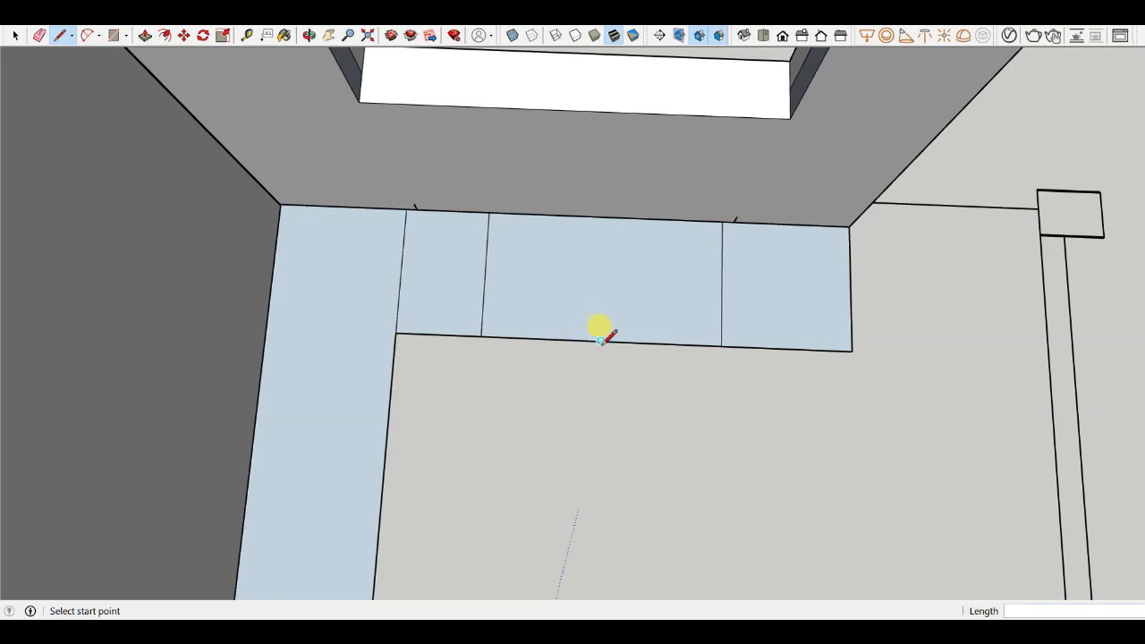
# - Copy the 400 mm line about 100 mm further along the floor strip
pyautogui.scroll(2, 602, 335)
pyautogui.press('m')
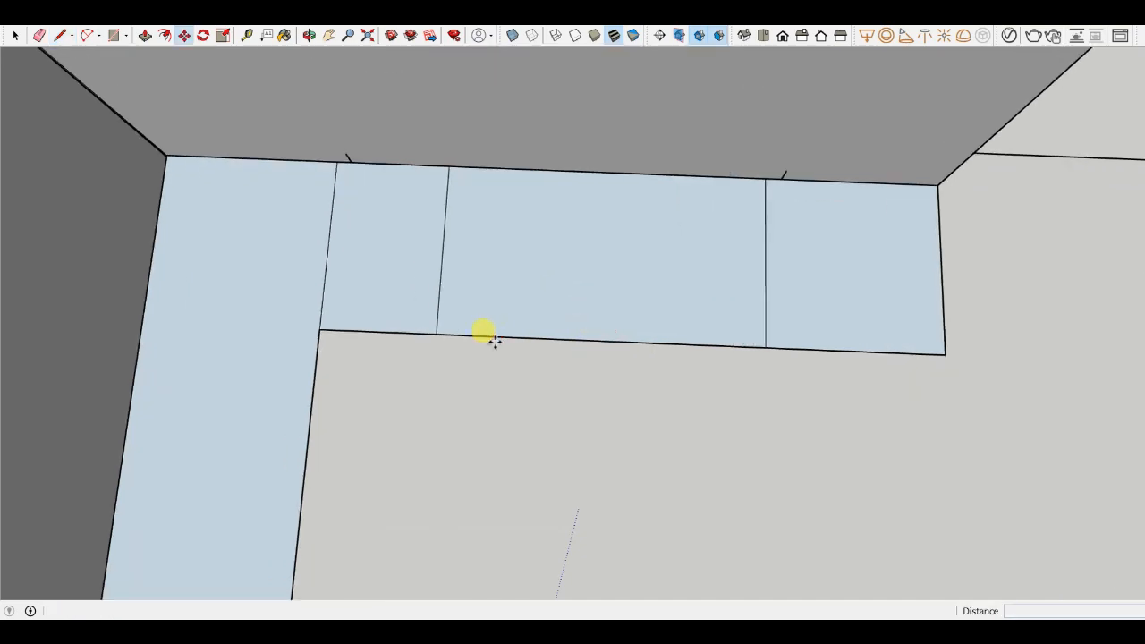
pyautogui.press('ctrl')
pyautogui.click(441, 270)
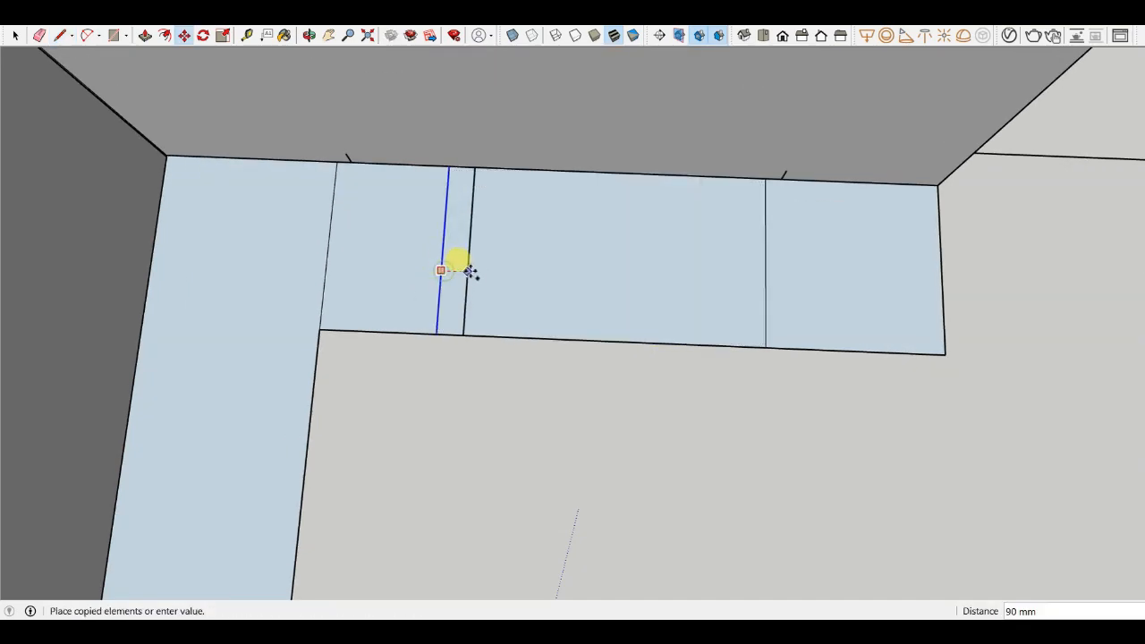
pyautogui.scroll(-8, 468, 271)
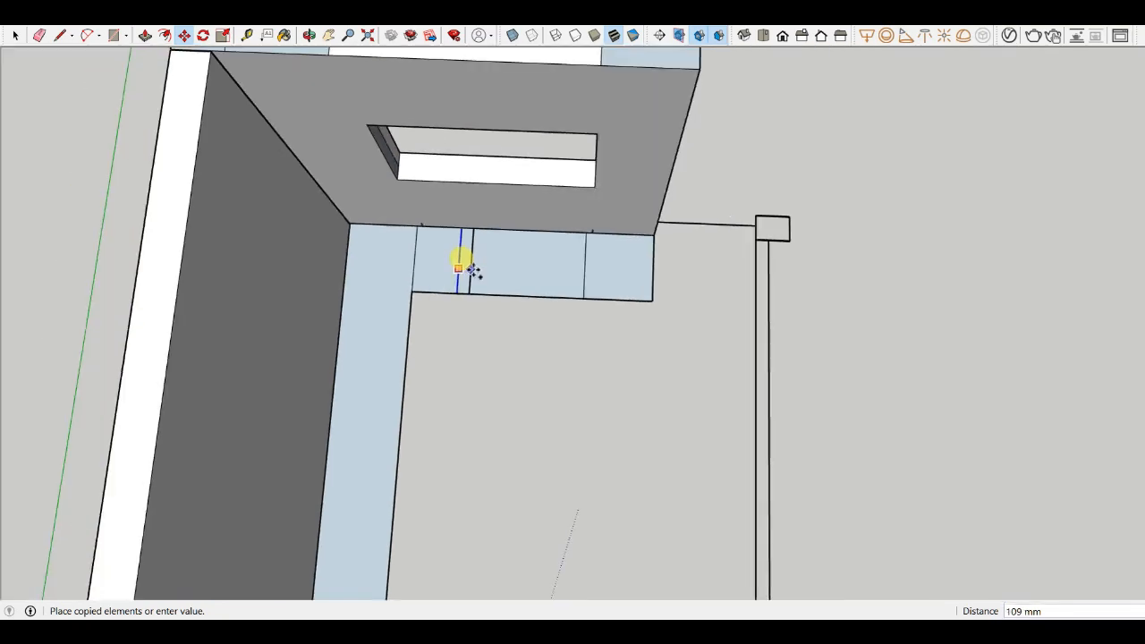
pyautogui.scroll(6, 468, 271)
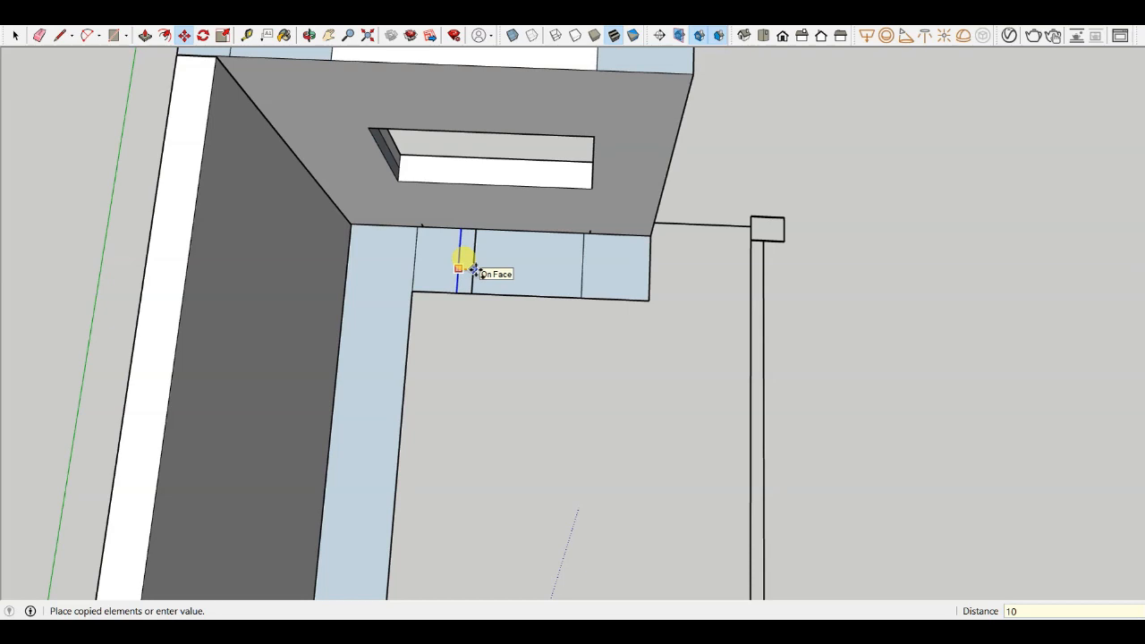
pyautogui.click(475, 271)
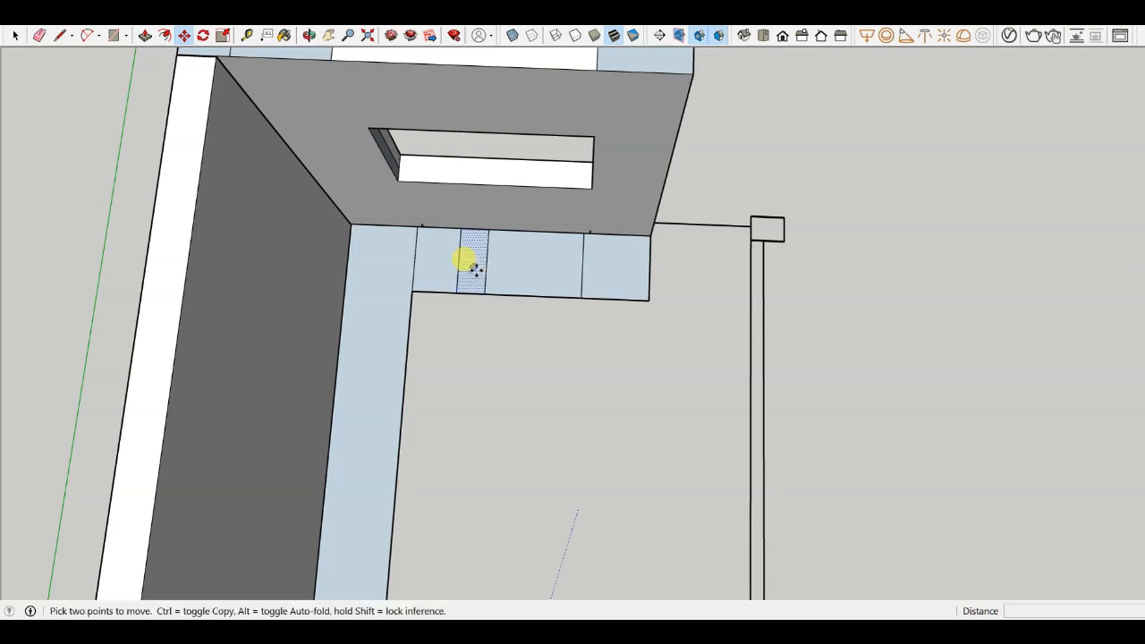
# - Draw a line across the middle of the wide floor-strip segment beneath the window opening
pyautogui.scroll(5, 472, 264)
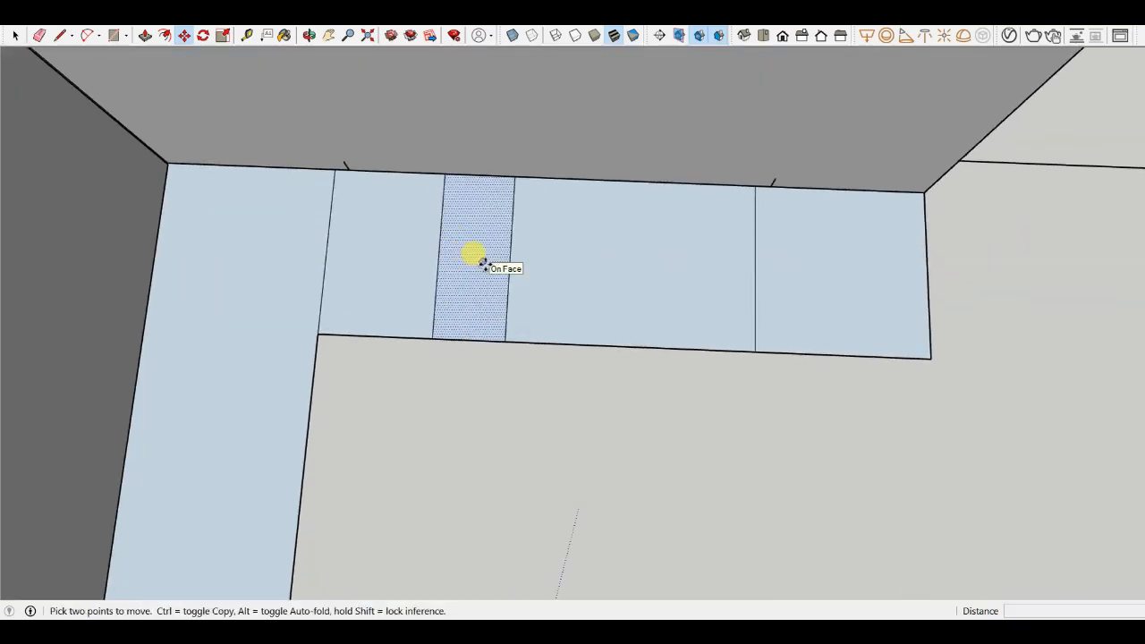
pyautogui.scroll(-3, 483, 268)
pyautogui.scroll(5, 488, 269)
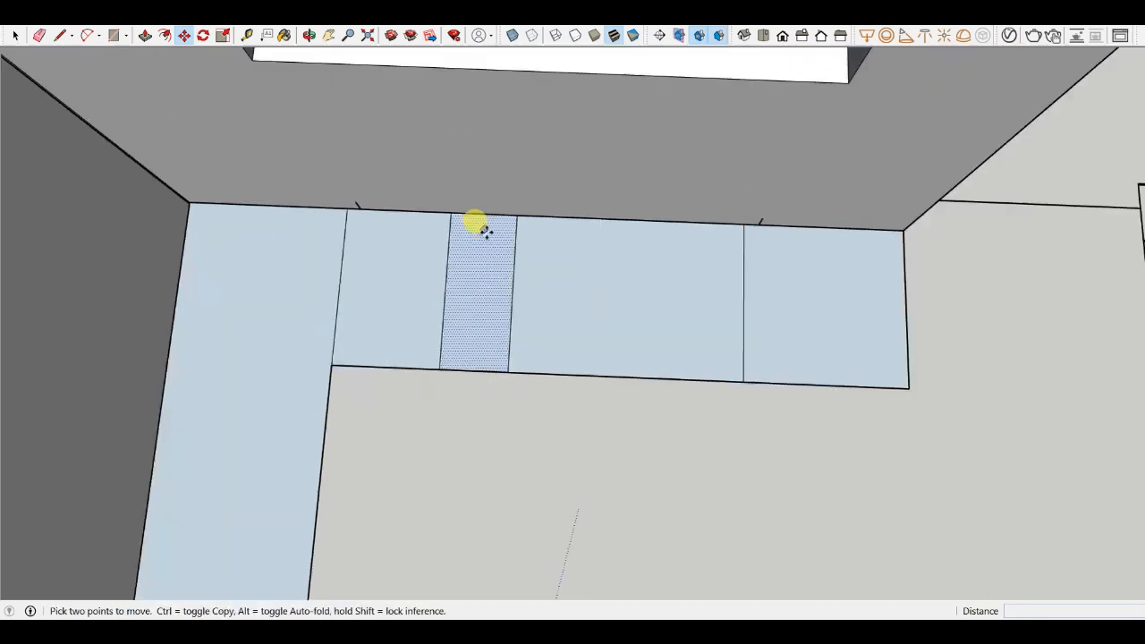
pyautogui.scroll(-3, 296, 43)
pyautogui.scroll(-1, 486, 212)
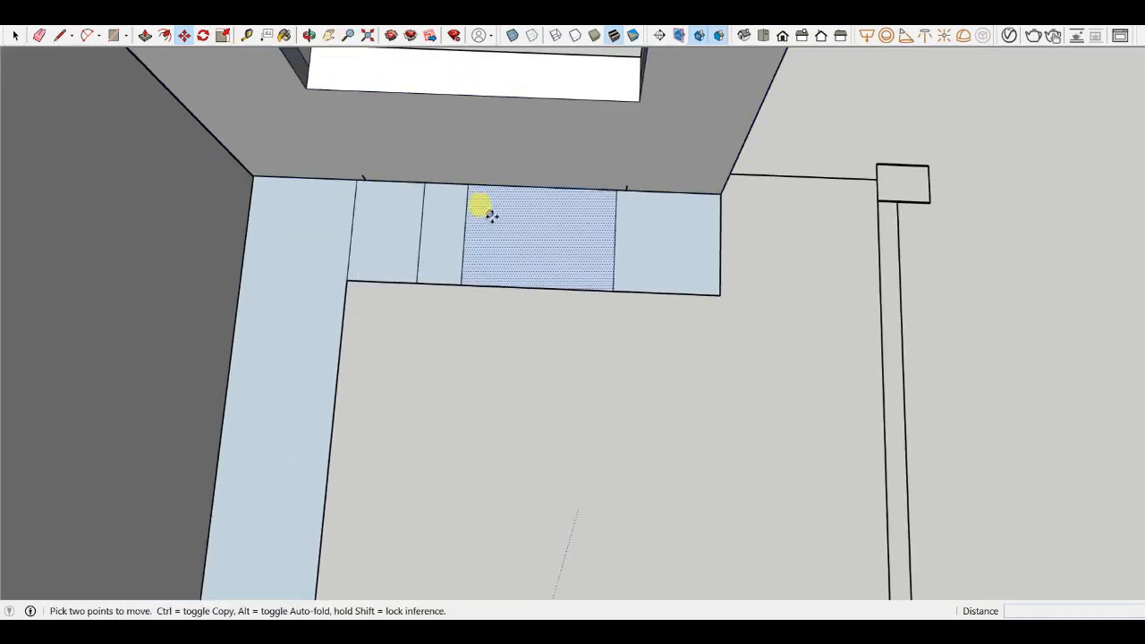
pyautogui.press('l')
pyautogui.click(461, 284)
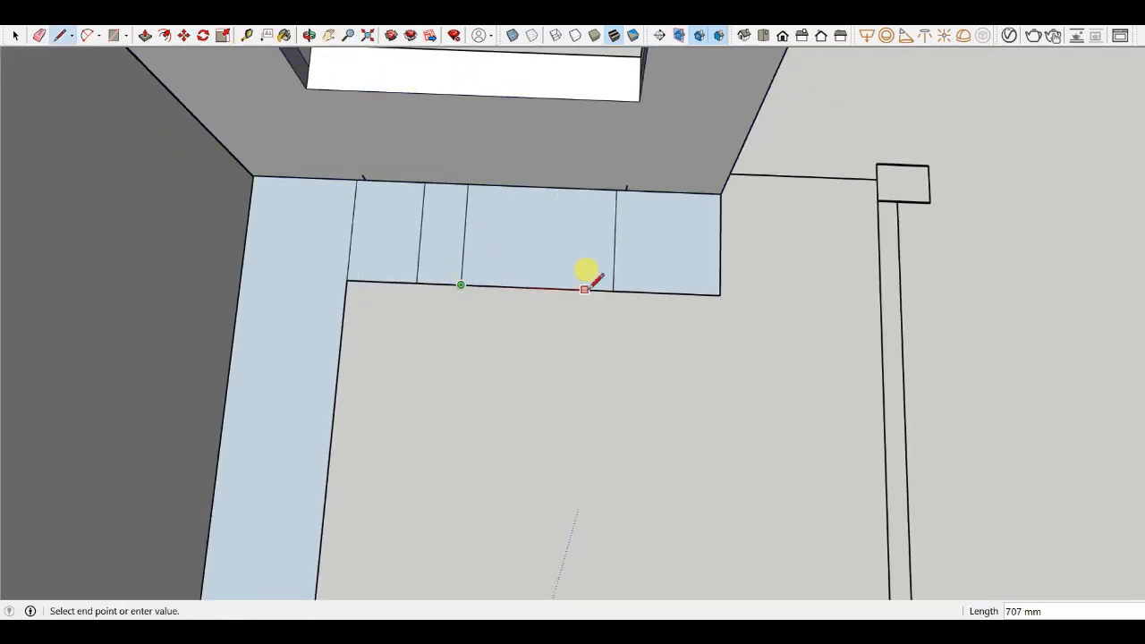
pyautogui.click(614, 290)
pyautogui.click(537, 287)
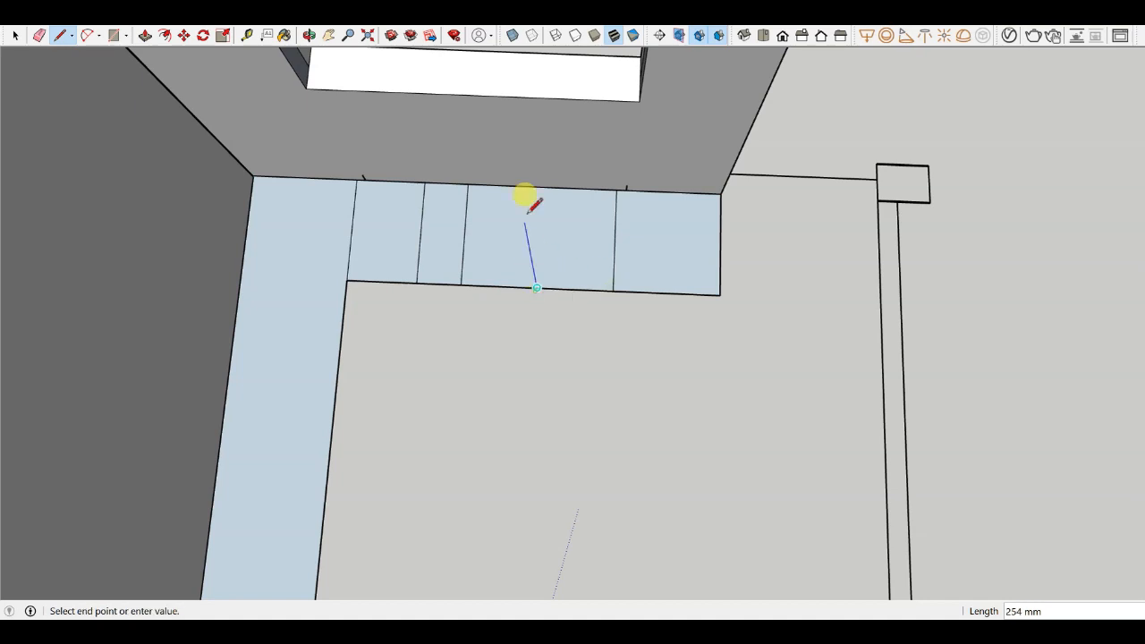
pyautogui.click(542, 187)
pyautogui.scroll(4, 438, 239)
pyautogui.scroll(-3, 615, 222)
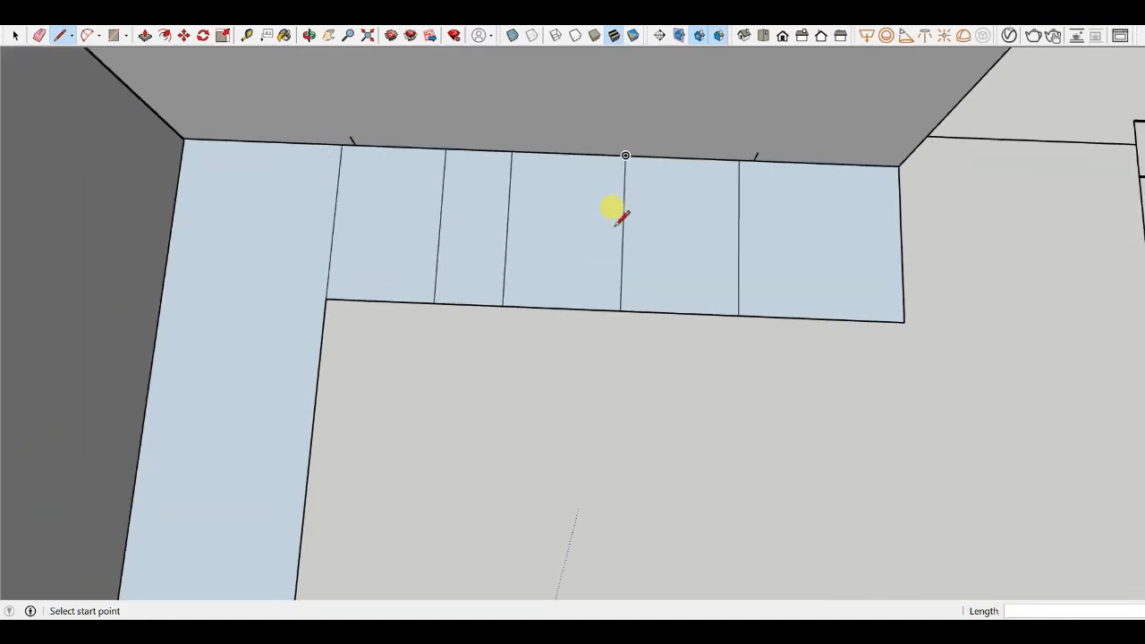
# - Redraw the inner edge segments of the window wall's floor strip between the dividing lines
pyautogui.moveTo(630, 271); pyautogui.dragTo(545, 215, button='middle')
pyautogui.moveTo(407, 108); pyautogui.dragTo(608, 274, button='middle')
pyautogui.scroll(1, 581, 275)
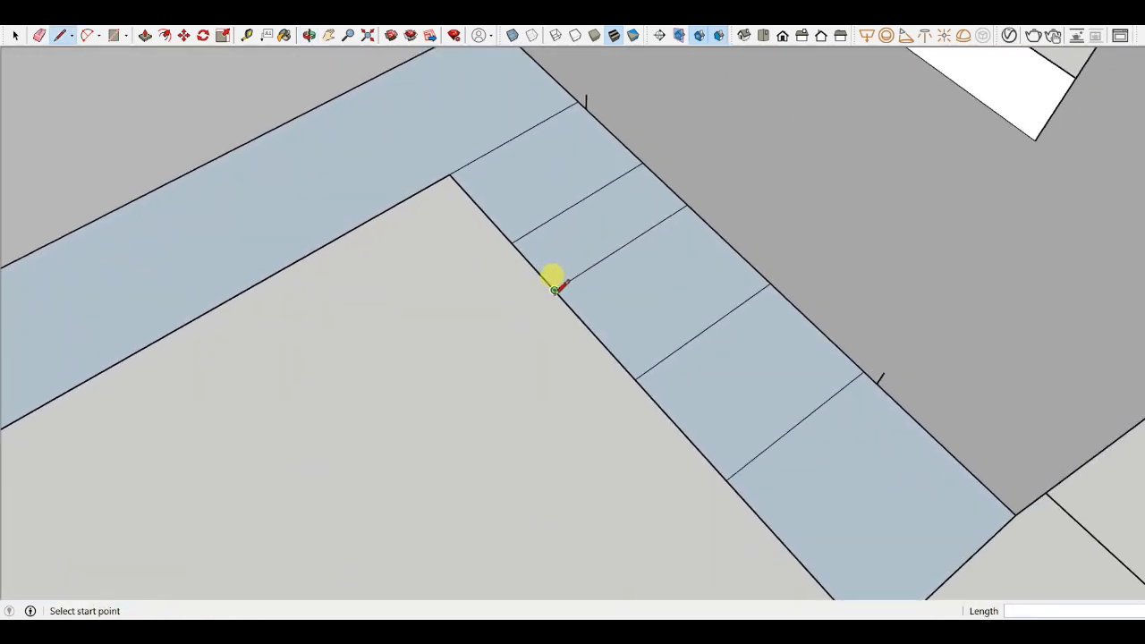
pyautogui.click(555, 291)
pyautogui.click(635, 379)
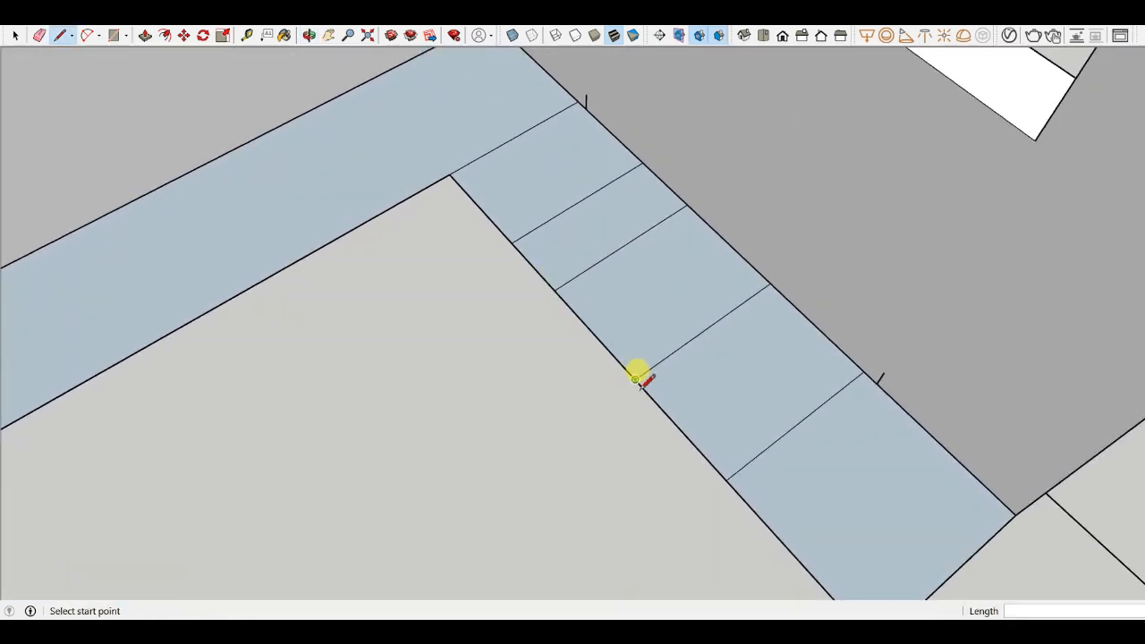
pyautogui.click(635, 379)
pyautogui.click(726, 480)
pyautogui.scroll(-5, 689, 401)
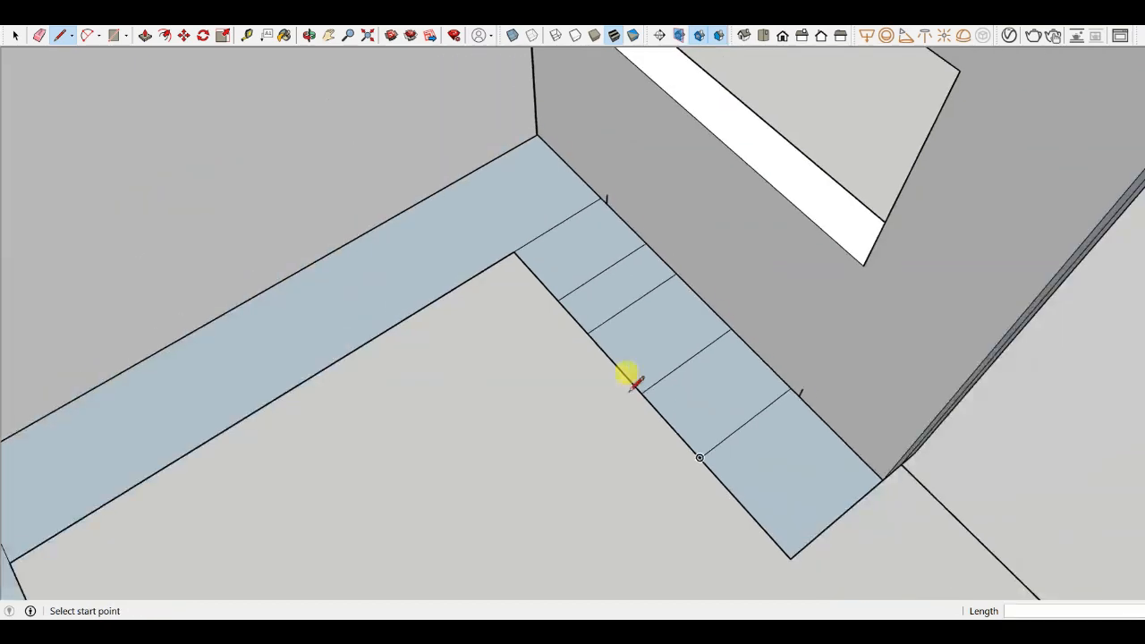
pyautogui.moveTo(585, 260); pyautogui.dragTo(668, 202, button='middle')
pyautogui.scroll(3, 483, 291)
pyautogui.press('e')
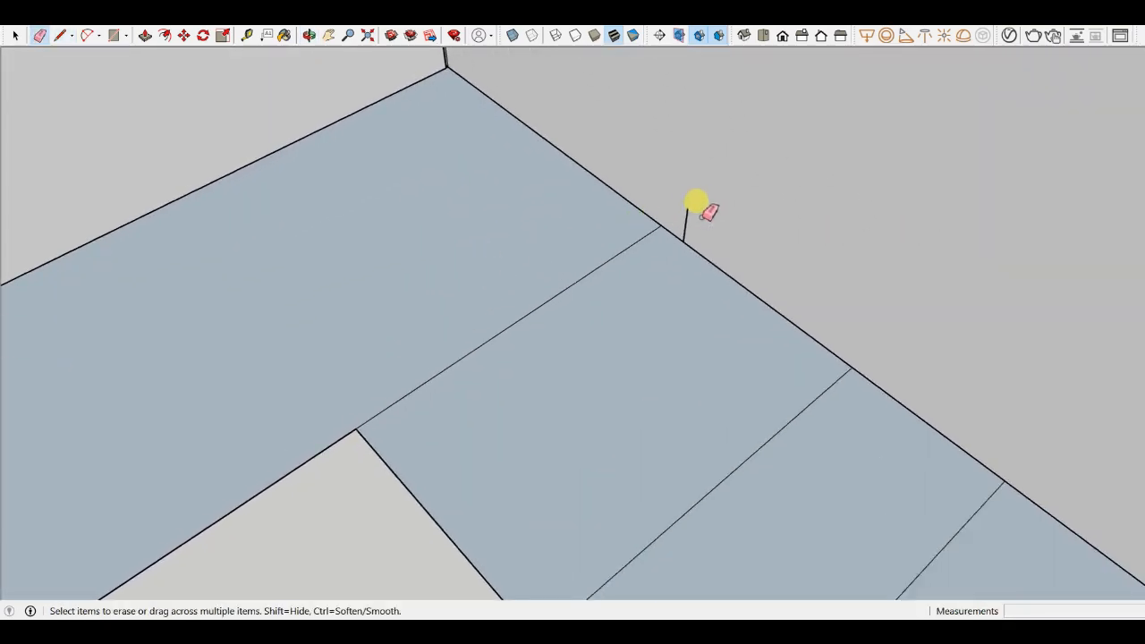
pyautogui.scroll(-3, 572, 170)
pyautogui.scroll(-3, 767, 295)
pyautogui.scroll(5, 724, 301)
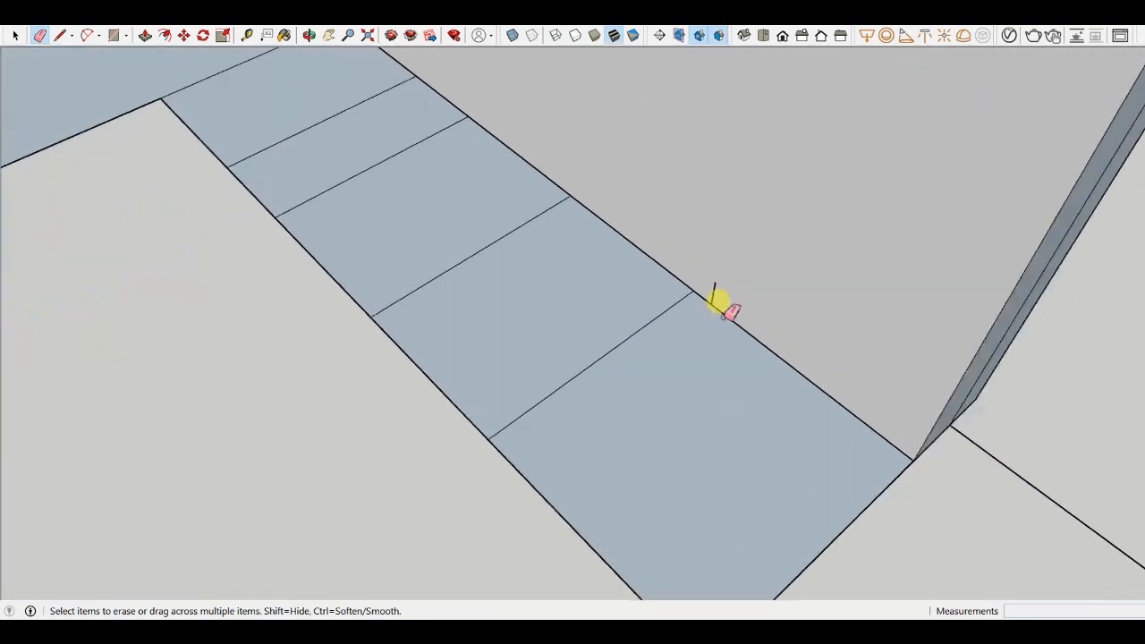
pyautogui.scroll(-3, 725, 283)
pyautogui.moveTo(851, 427); pyautogui.dragTo(473, 352, button='middle')
pyautogui.scroll(5, 614, 296)
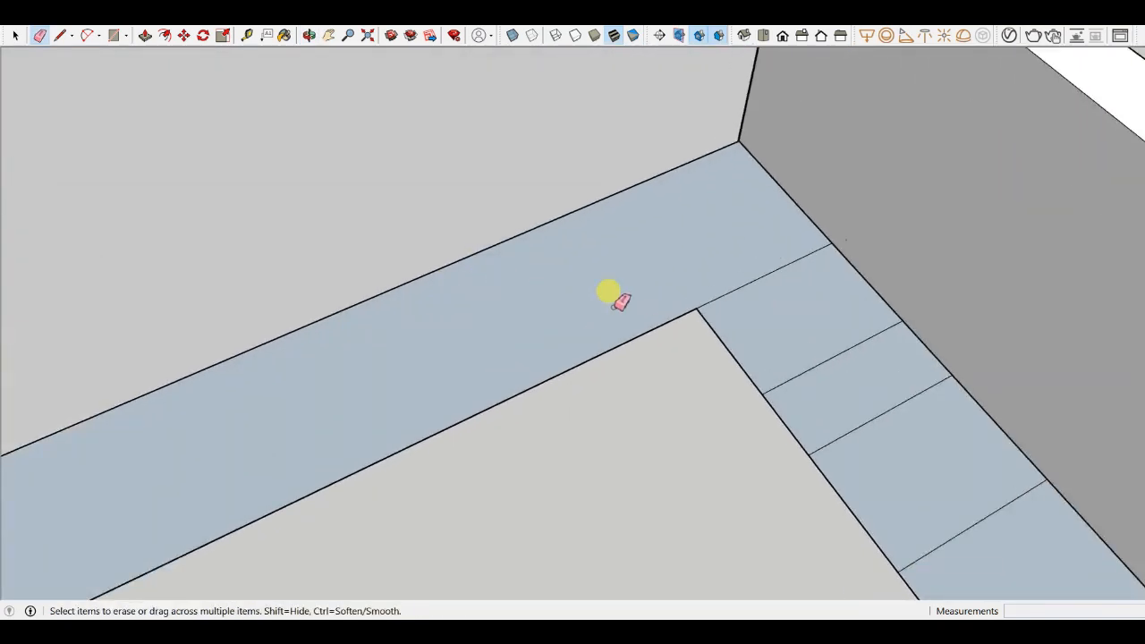
# - Draw a line across the adjoining wall's floor strip at the inner corner
pyautogui.press('l')
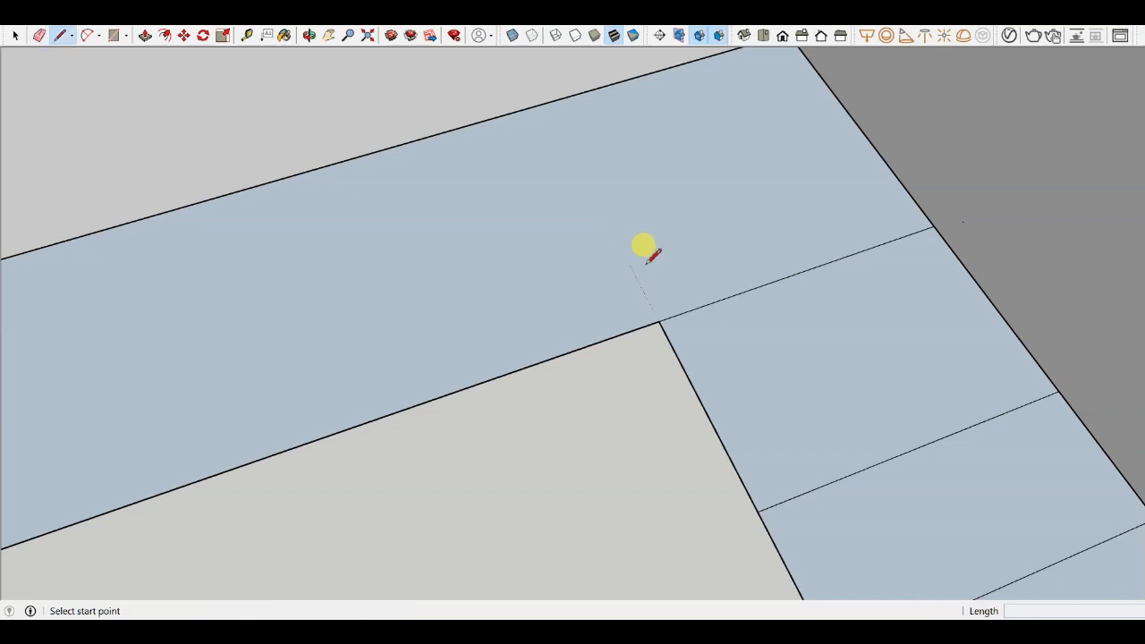
pyautogui.scroll(-2, 668, 324)
pyautogui.scroll(2, 671, 324)
pyautogui.scroll(-3, 669, 315)
pyautogui.moveTo(669, 314); pyautogui.dragTo(645, 310, button='middle')
pyautogui.scroll(4, 659, 295)
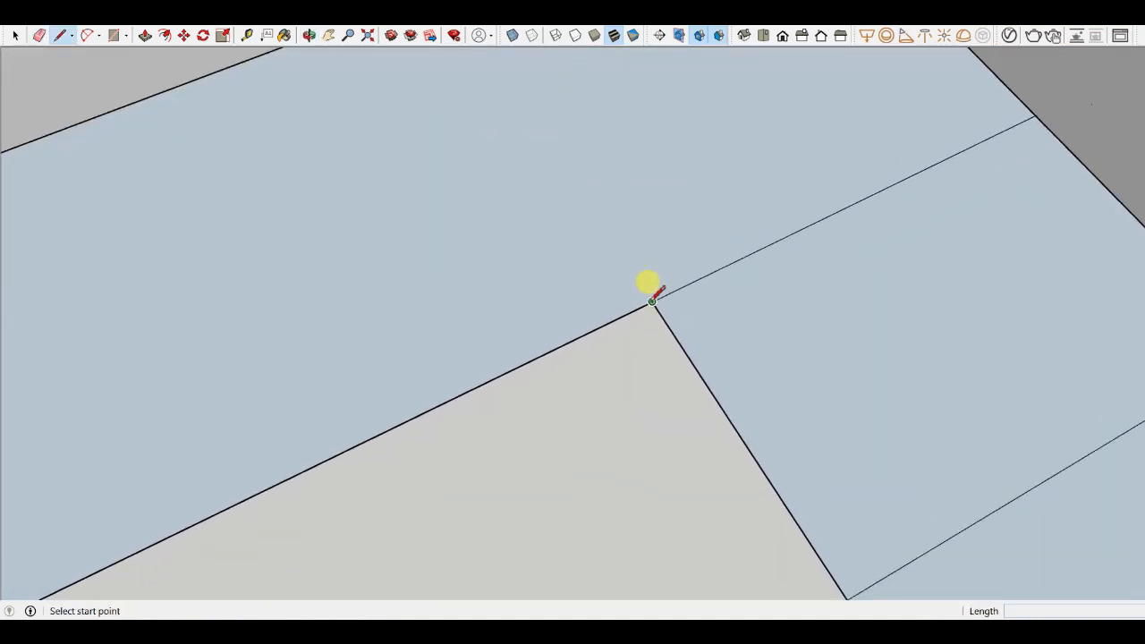
pyautogui.click(654, 302)
pyautogui.scroll(-3, 798, 260)
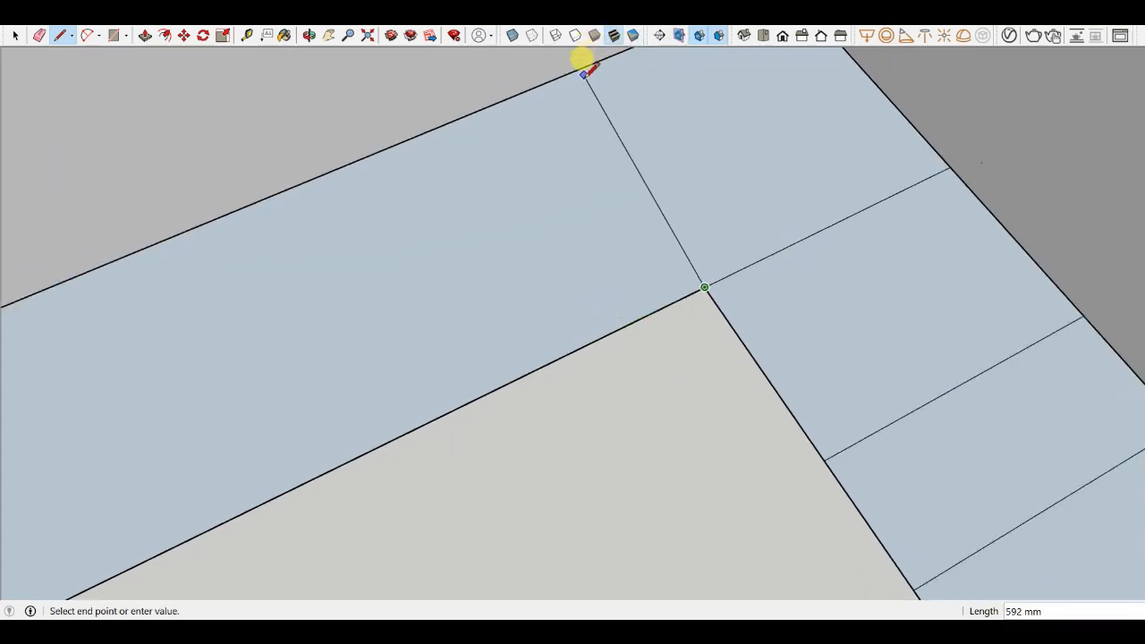
pyautogui.scroll(-1, 640, 499)
pyautogui.scroll(-2, 640, 499)
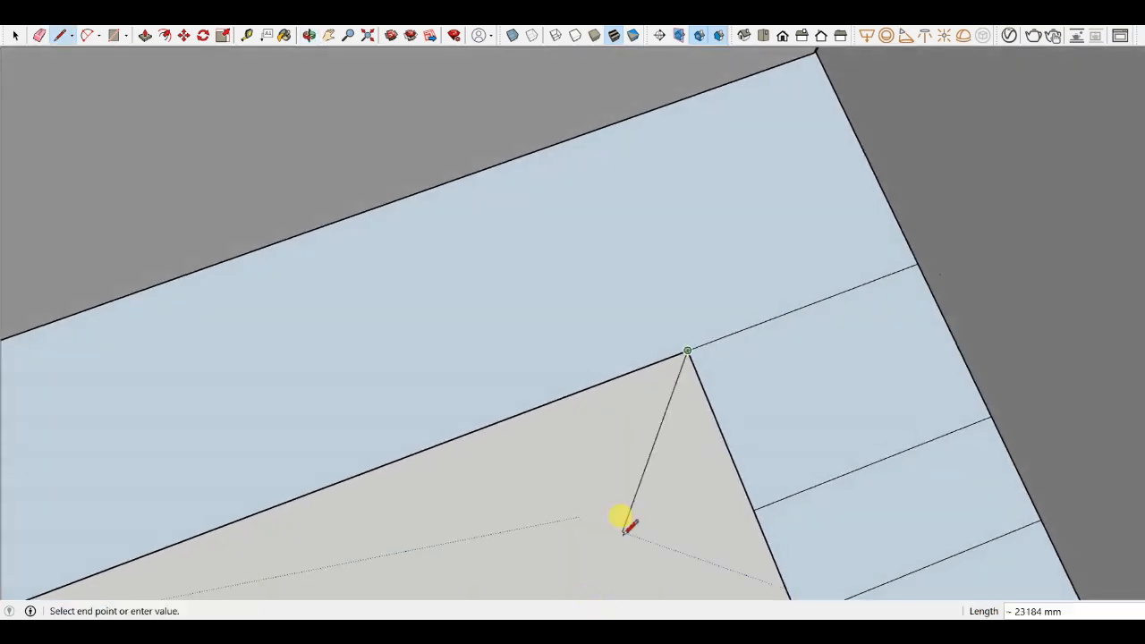
pyautogui.click(597, 129)
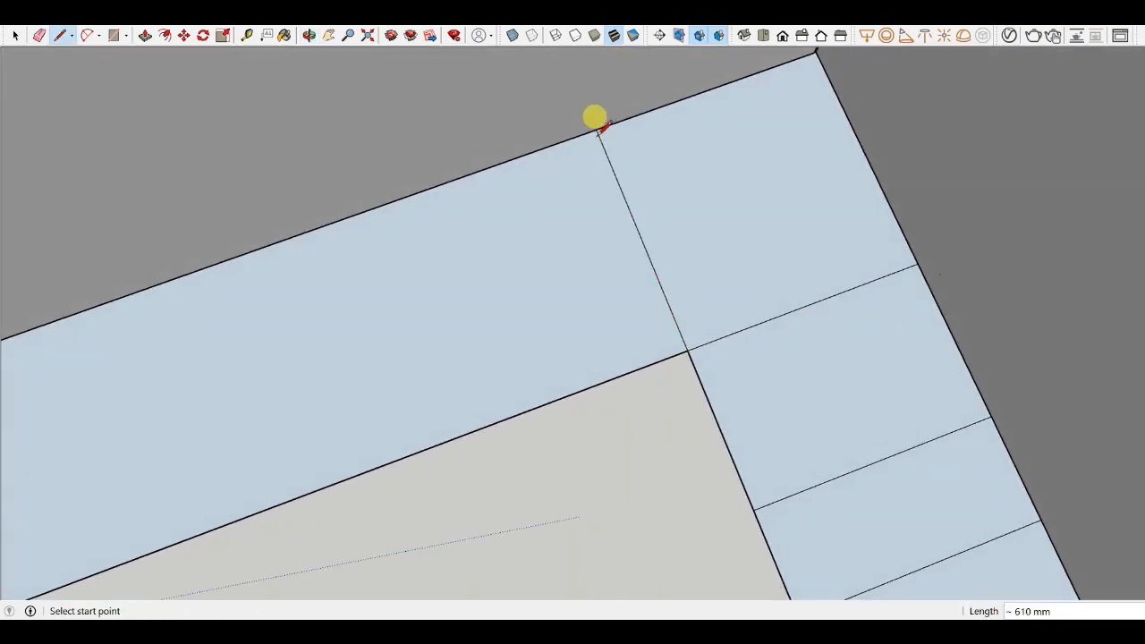
# - Copy the corner line 400 mm along the adjoining wall's floor strip
pyautogui.press('m')
pyautogui.scroll(2, 626, 201)
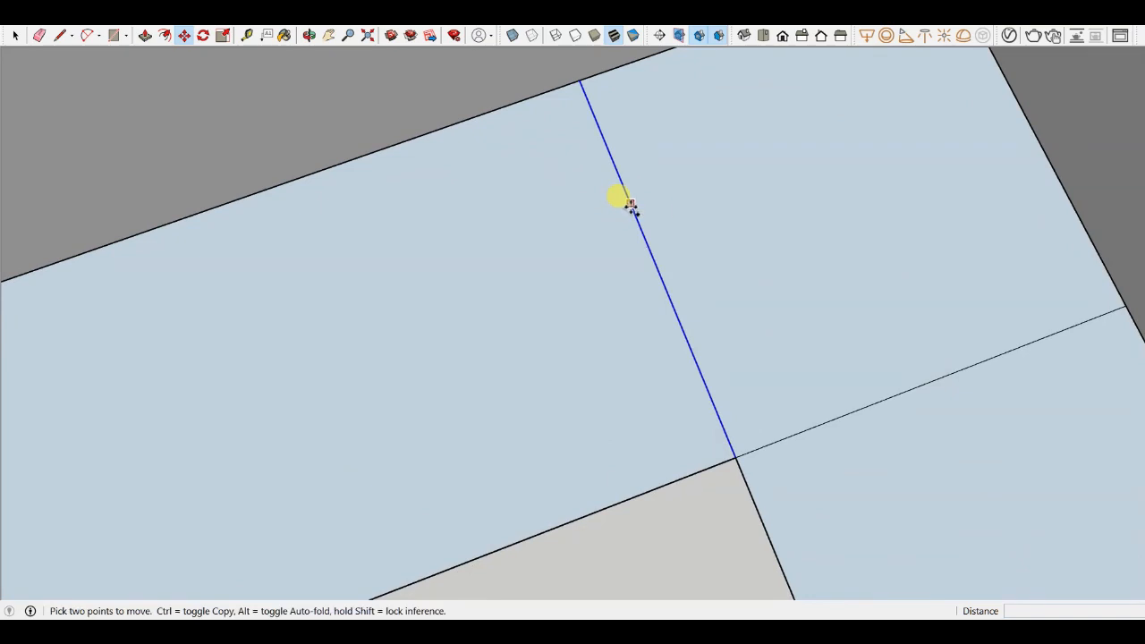
pyautogui.press('ctrl')
pyautogui.click(630, 204)
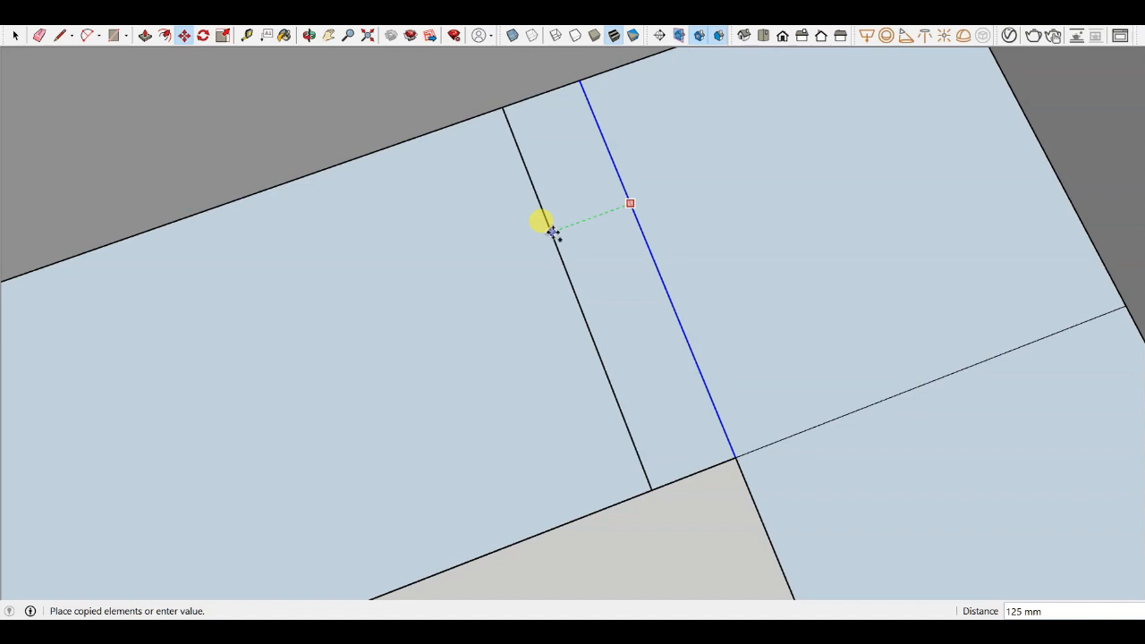
pyautogui.scroll(-2, 553, 231)
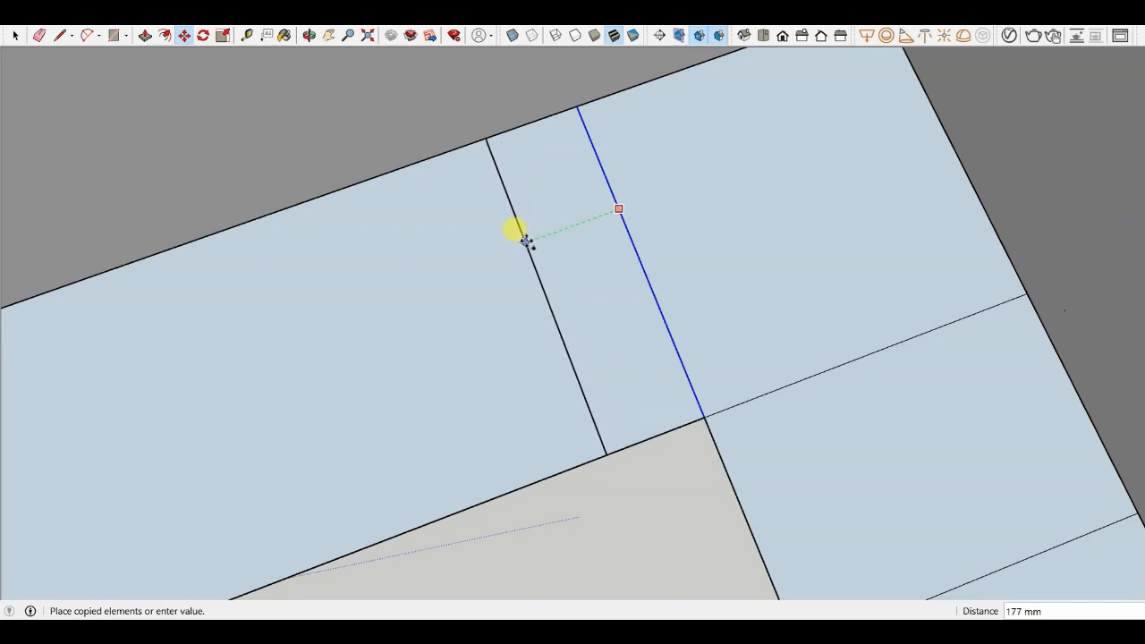
pyautogui.scroll(-2, 526, 243)
pyautogui.scroll(2, 522, 243)
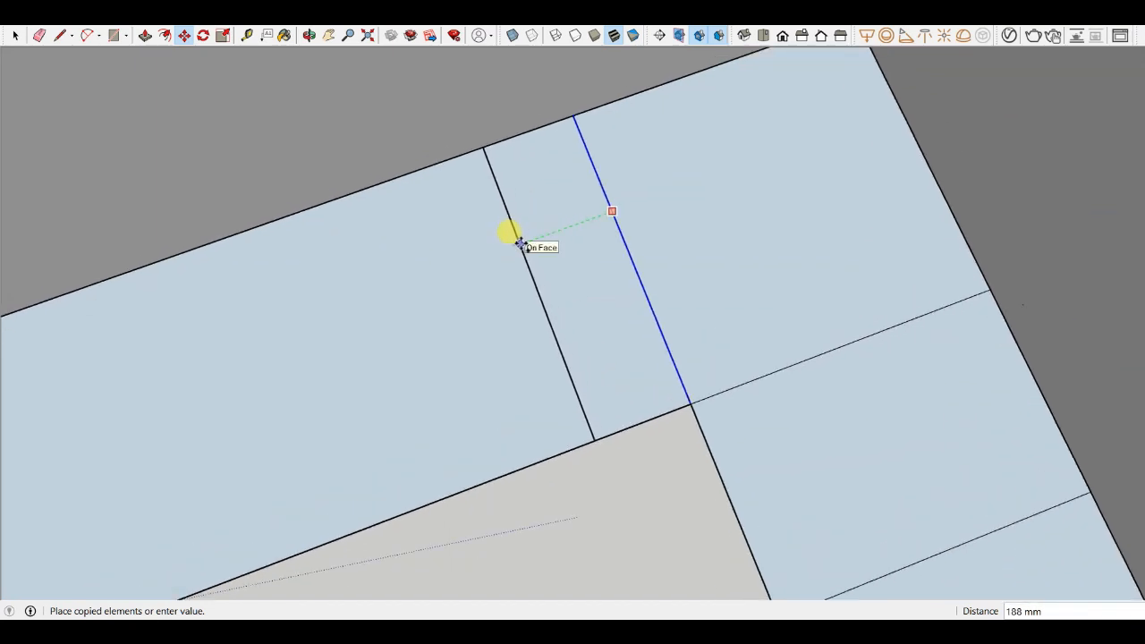
pyautogui.press('Escape')
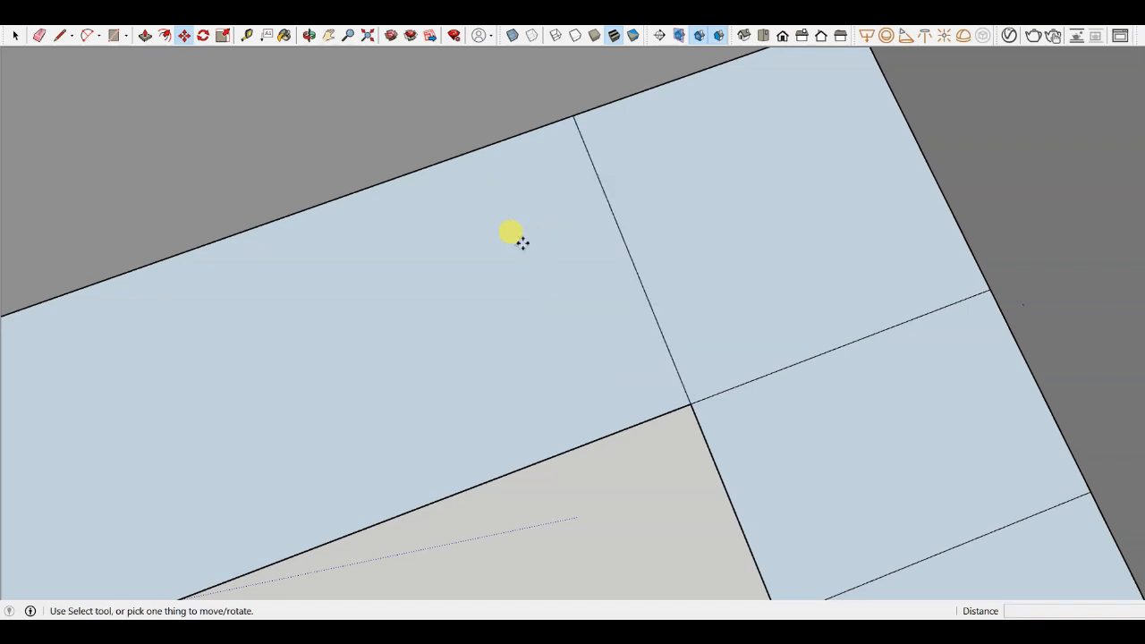
pyautogui.click(618, 223)
pyautogui.write('400MM')
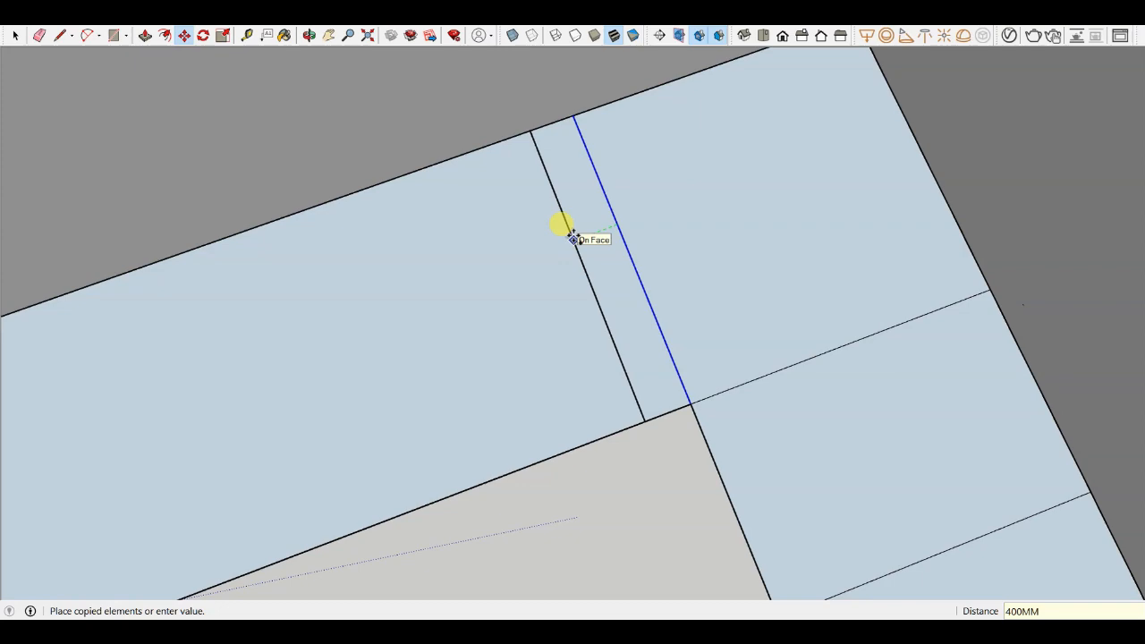
pyautogui.press('Return')
# - Start copying the 400 mm line further along the adjoining wall's floor strip
pyautogui.scroll(-4, 951, 215)
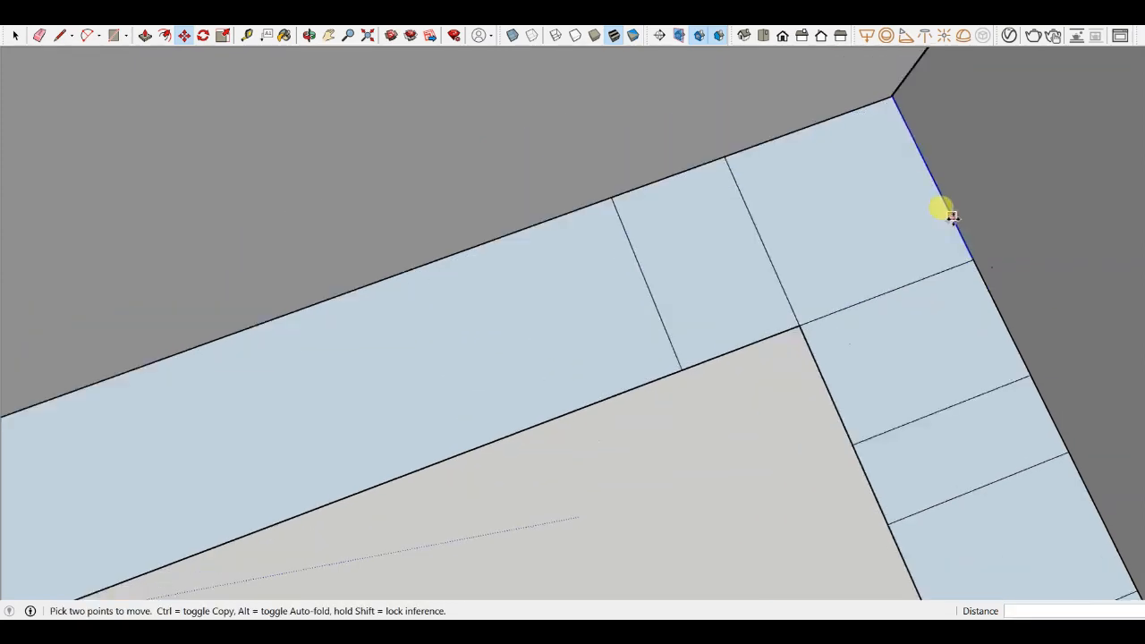
pyautogui.scroll(2, 648, 246)
pyautogui.scroll(-3, 649, 246)
pyautogui.moveTo(773, 280)
pyautogui.mouseDown(button='middle')
pyautogui.moveTo(723, 309)
pyautogui.moveTo(619, 337)
pyautogui.mouseUp(button='middle')
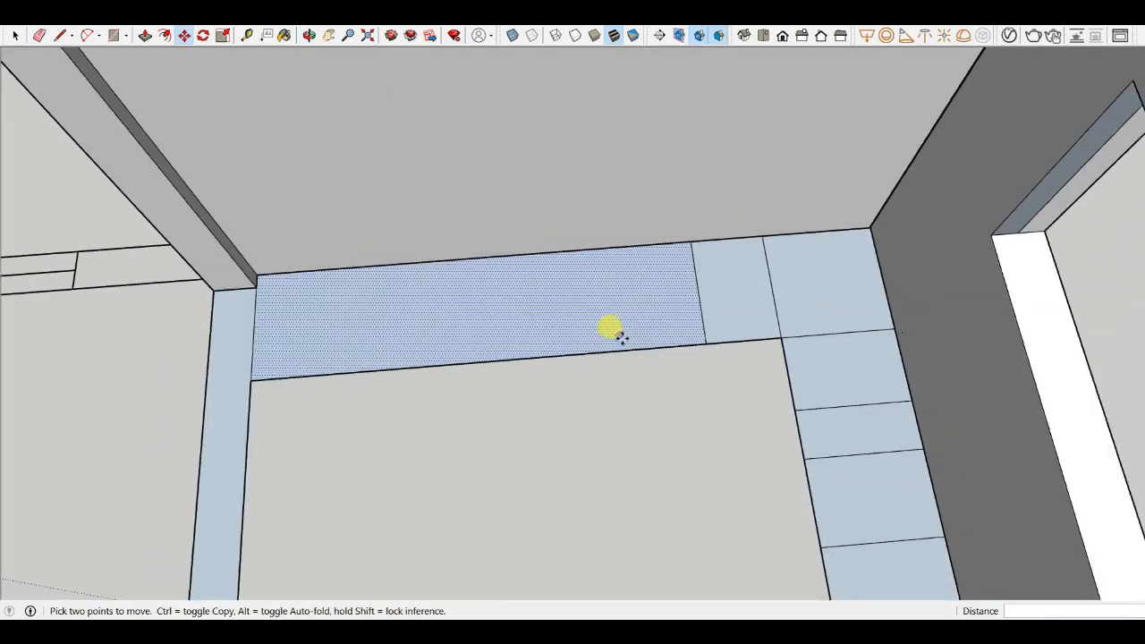
pyautogui.scroll(-2, 618, 338)
pyautogui.moveTo(621, 380)
pyautogui.mouseDown(button='middle')
pyautogui.moveTo(629, 348)
pyautogui.moveTo(618, 430)
pyautogui.mouseUp(button='middle')
pyautogui.scroll(2, 591, 359)
pyautogui.scroll(5, 756, 288)
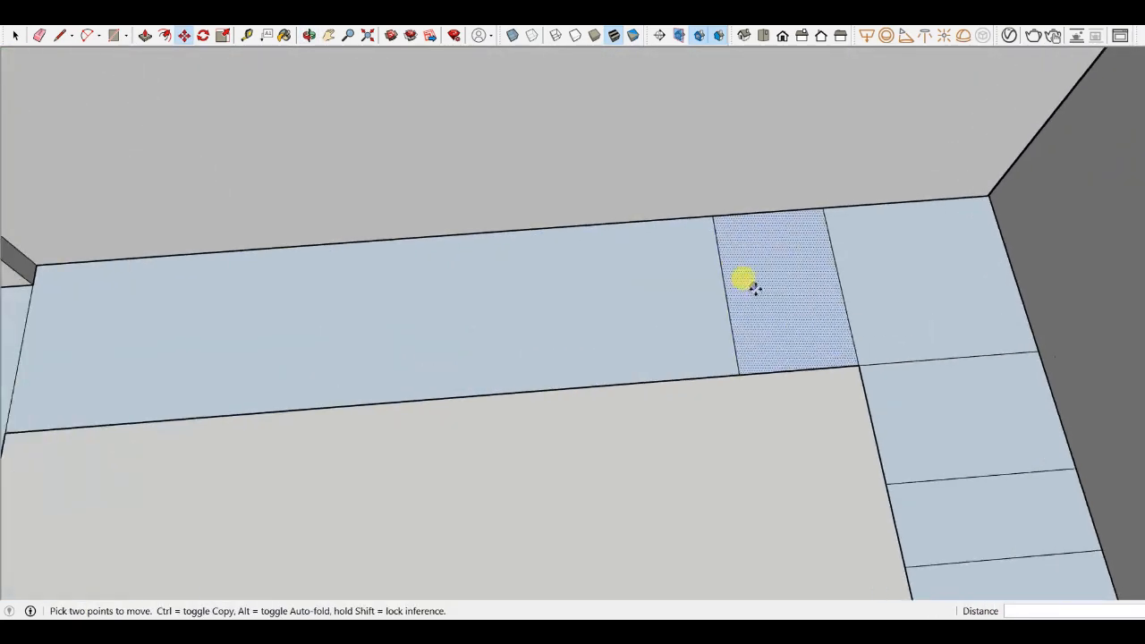
pyautogui.scroll(-4, 696, 346)
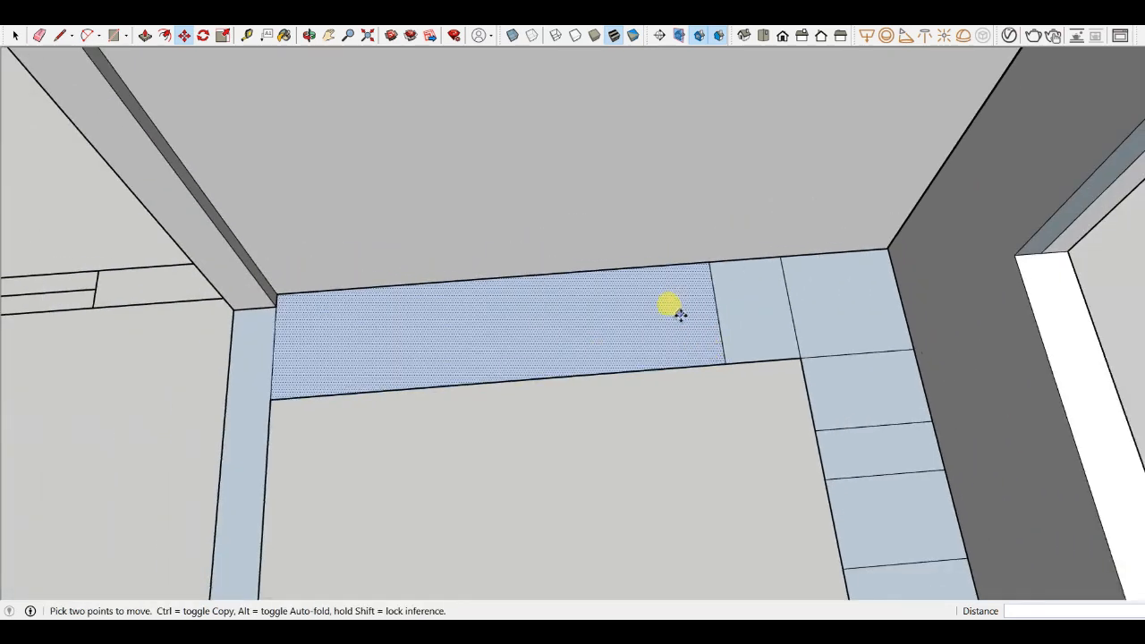
pyautogui.scroll(3, 695, 332)
pyautogui.press('ctrl')
pyautogui.click(729, 313)
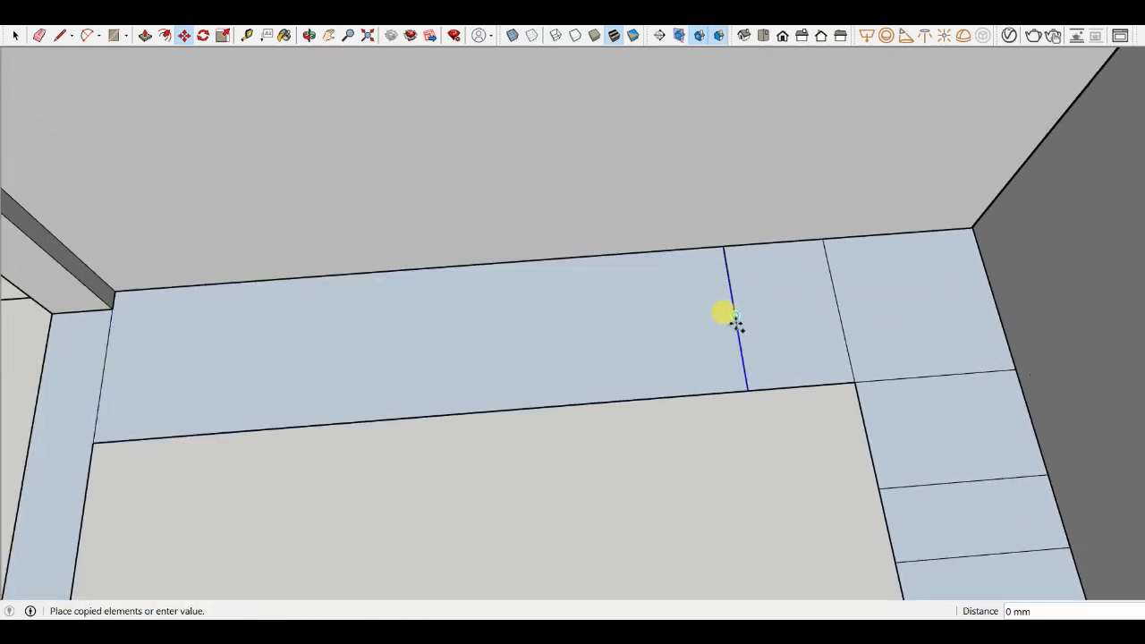
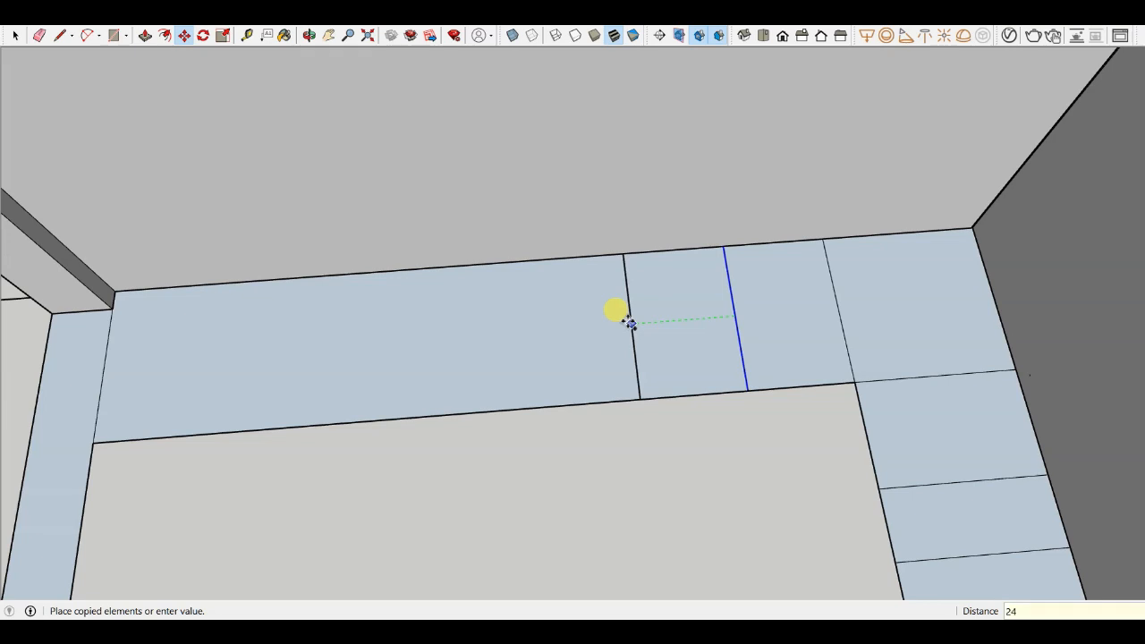
# - Place the copy of the line 24" further along the adjoining wall's floor strip
pyautogui.press('Return')
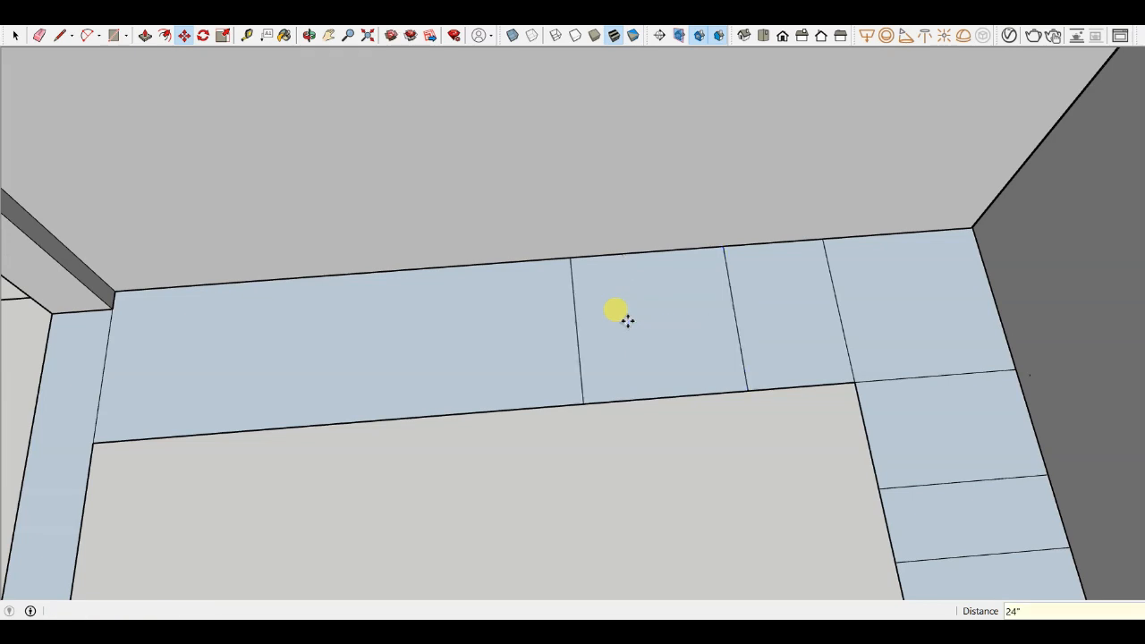
pyautogui.scroll(-3, 743, 305)
pyautogui.scroll(2, 642, 335)
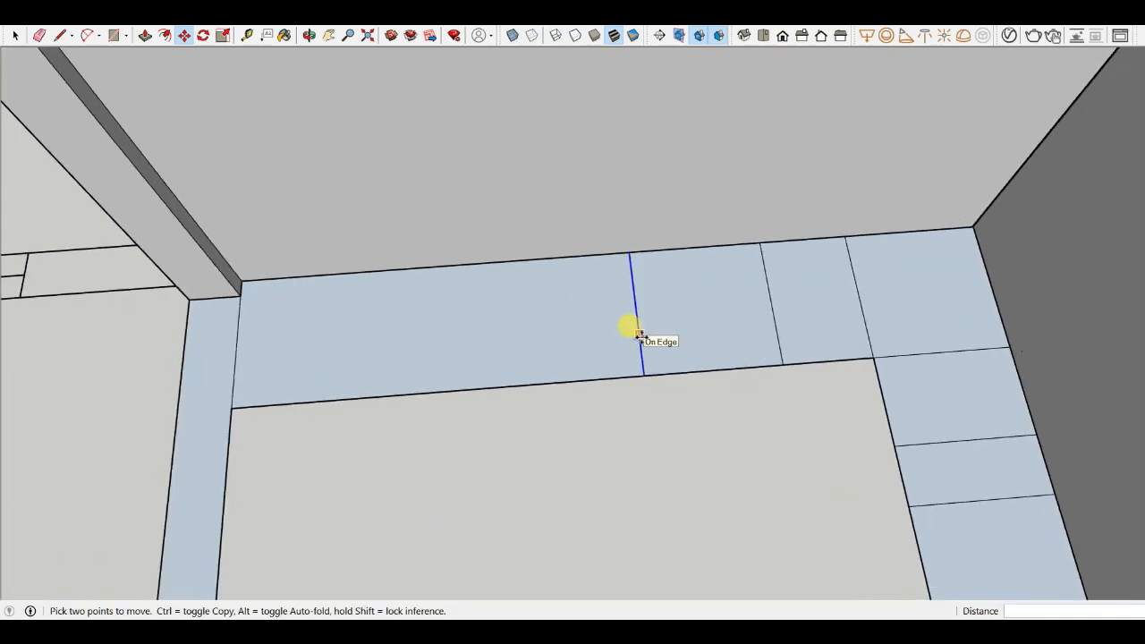
pyautogui.scroll(-1, 639, 335)
pyautogui.scroll(1, 304, 336)
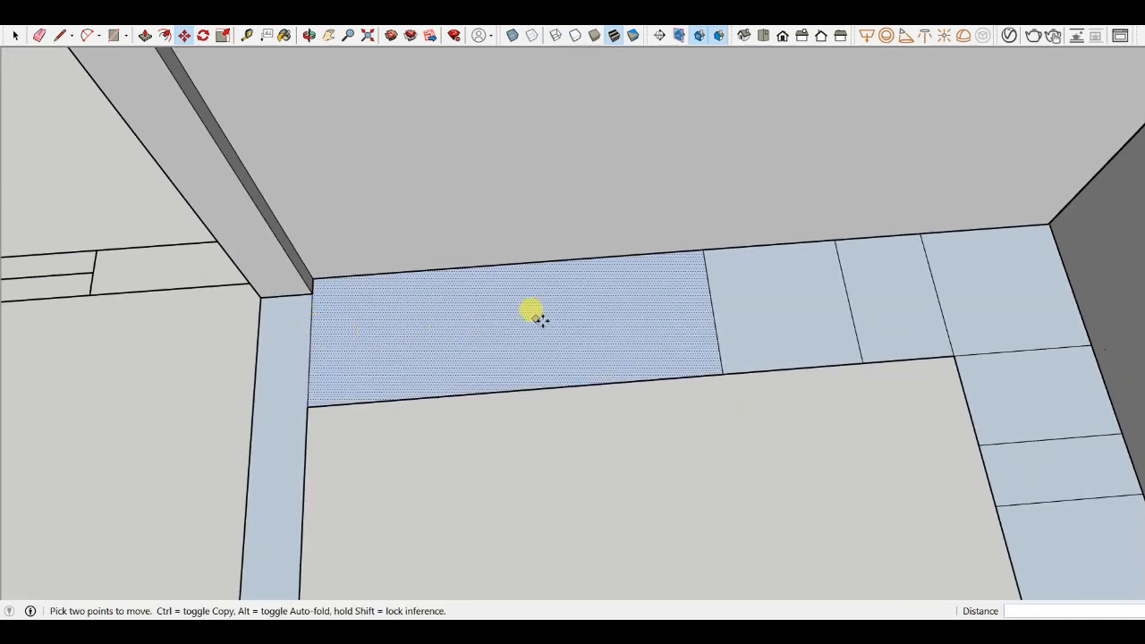
pyautogui.scroll(-1, 639, 305)
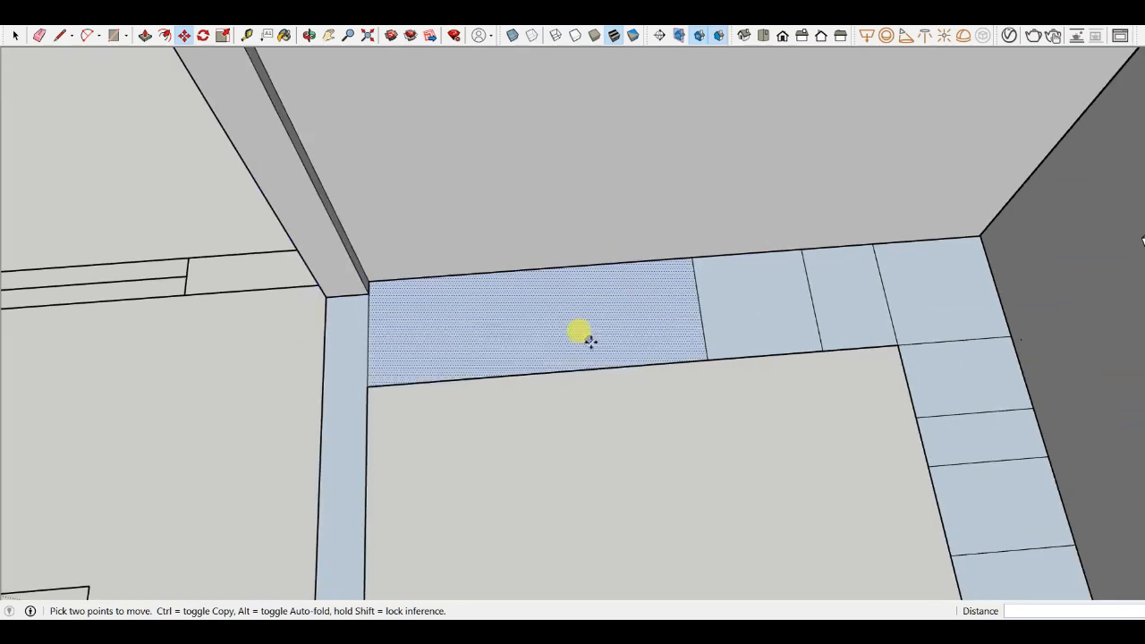
# - Copy the floor strip's end edge at the partition 400 mm along the strip
pyautogui.press('ctrl')
pyautogui.click(369, 339)
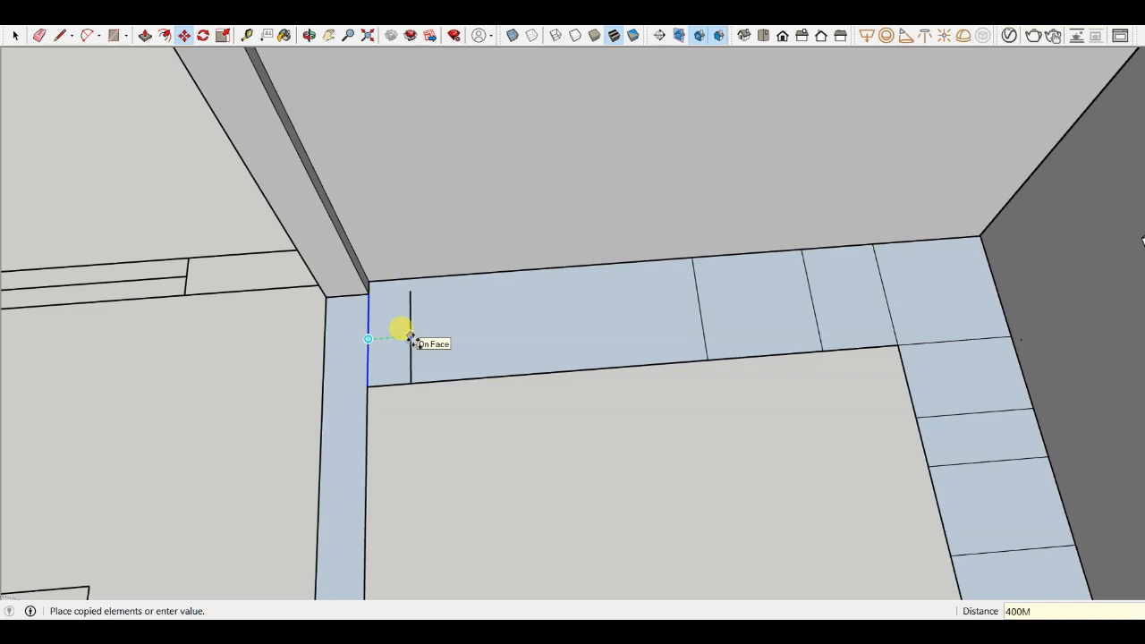
pyautogui.press('Return')
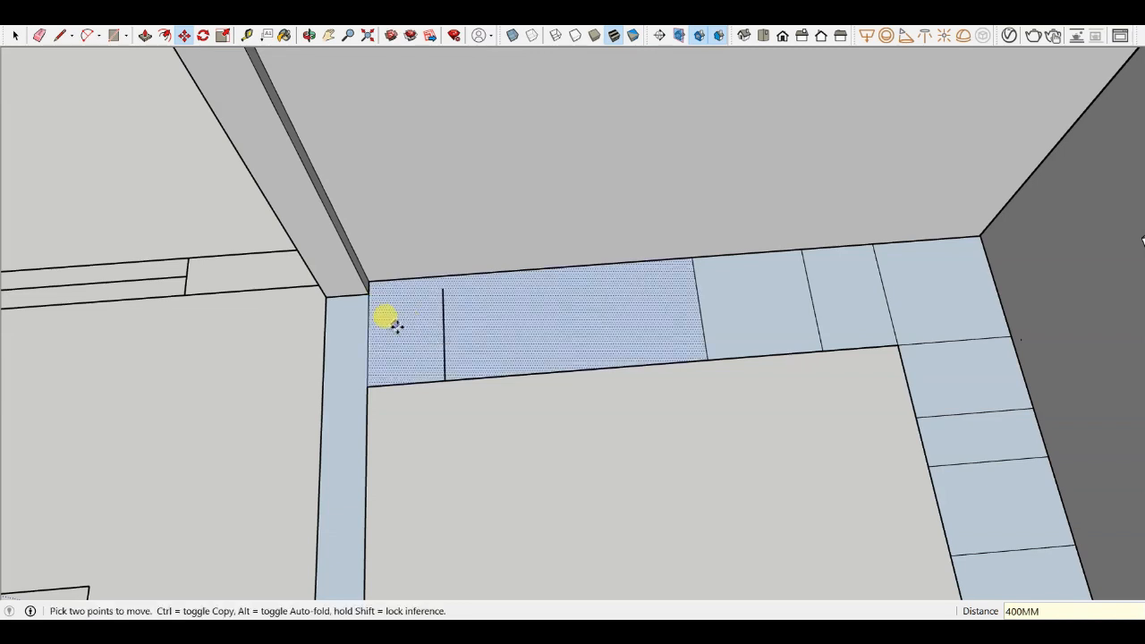
# - Draw a short line joining the copied line's end to the wall's base edge
pyautogui.press('l')
pyautogui.scroll(3, 404, 321)
pyautogui.click(468, 270)
pyautogui.click(468, 249)
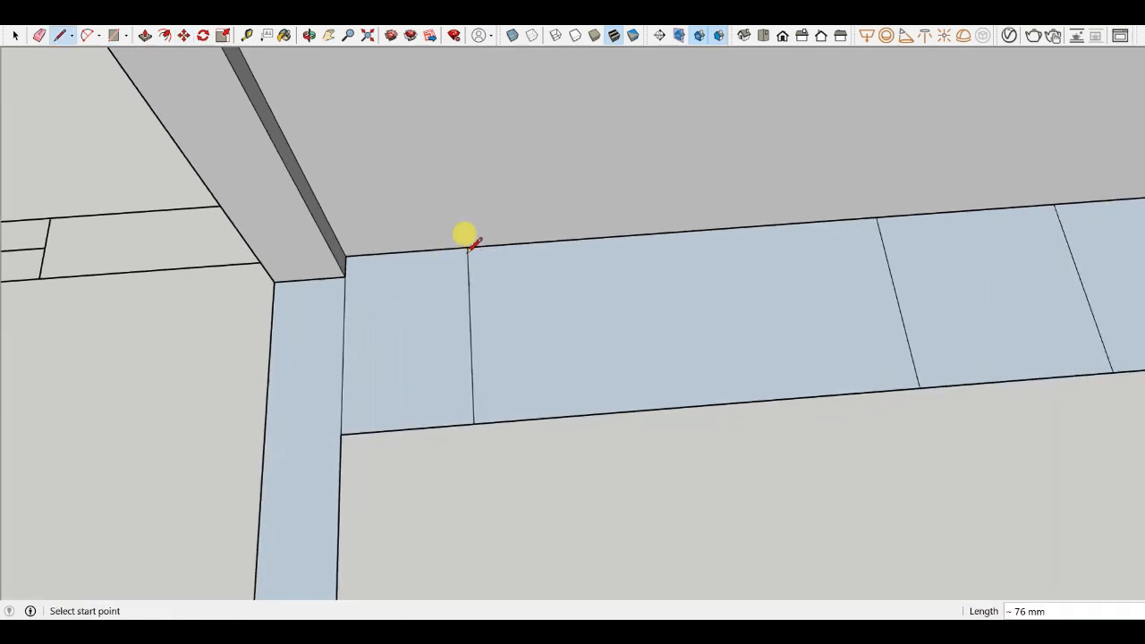
pyautogui.scroll(-1, 456, 272)
pyautogui.scroll(-1, 453, 268)
# - Draw the strip's inner edge segment from the copied line to the next dividing line
pyautogui.press('m')
pyautogui.scroll(2, 462, 307)
pyautogui.scroll(-1, 425, 299)
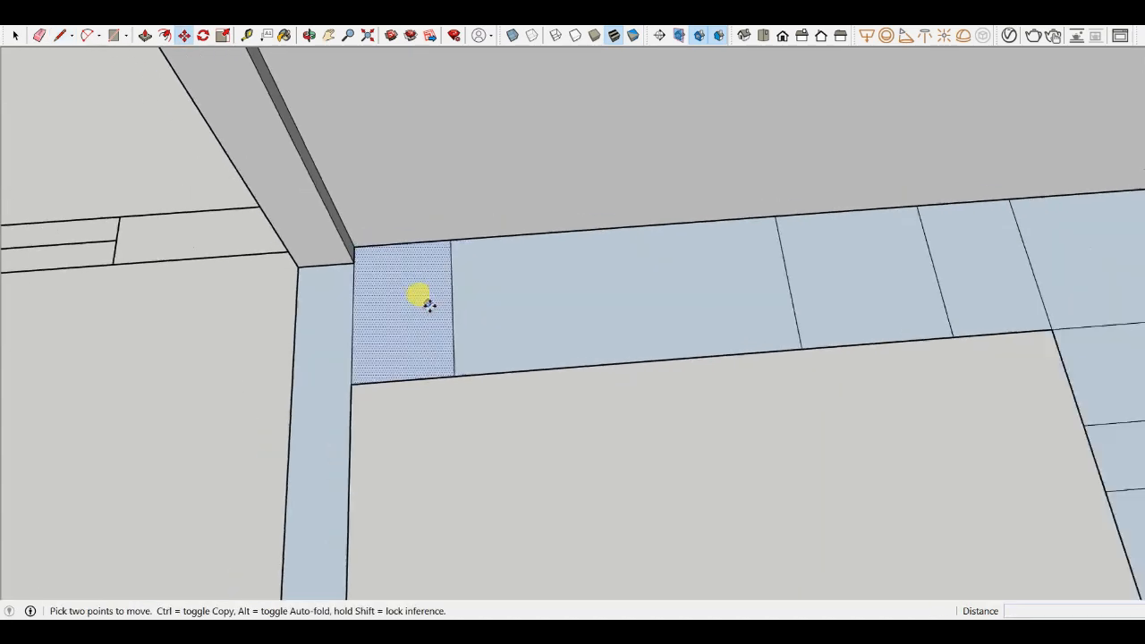
pyautogui.scroll(-1, 424, 299)
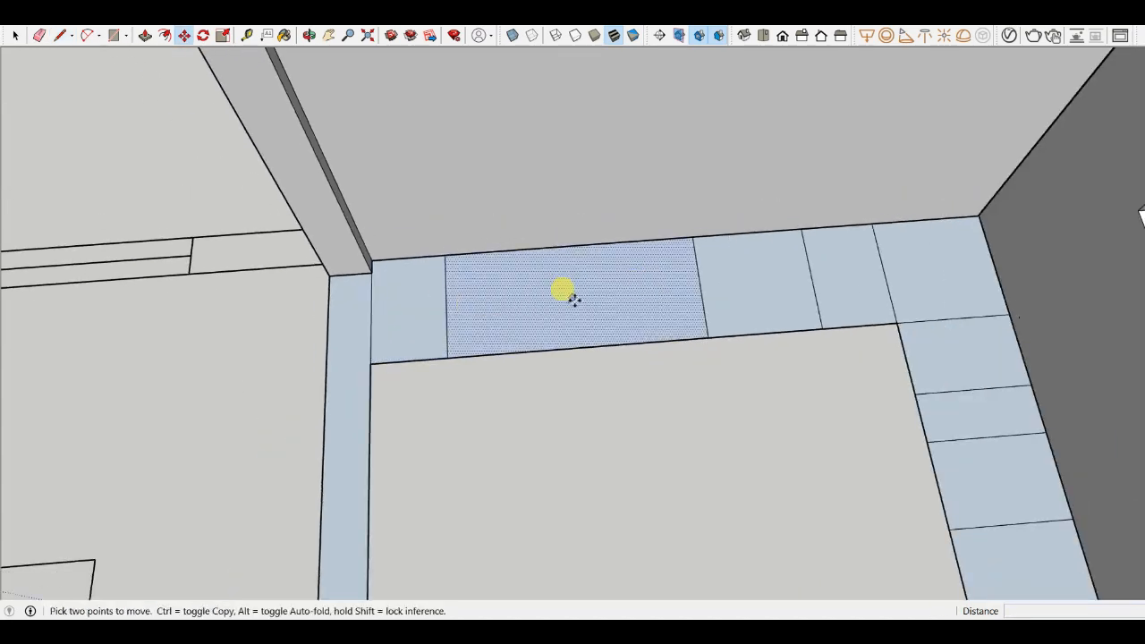
pyautogui.press('l')
pyautogui.click(447, 357)
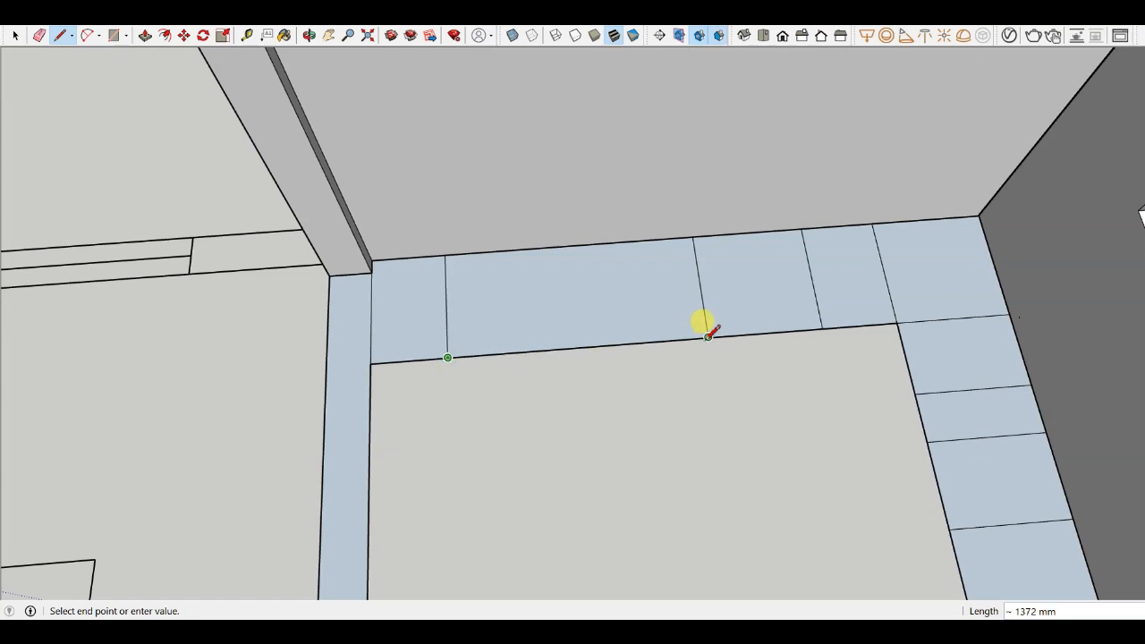
pyautogui.click(707, 337)
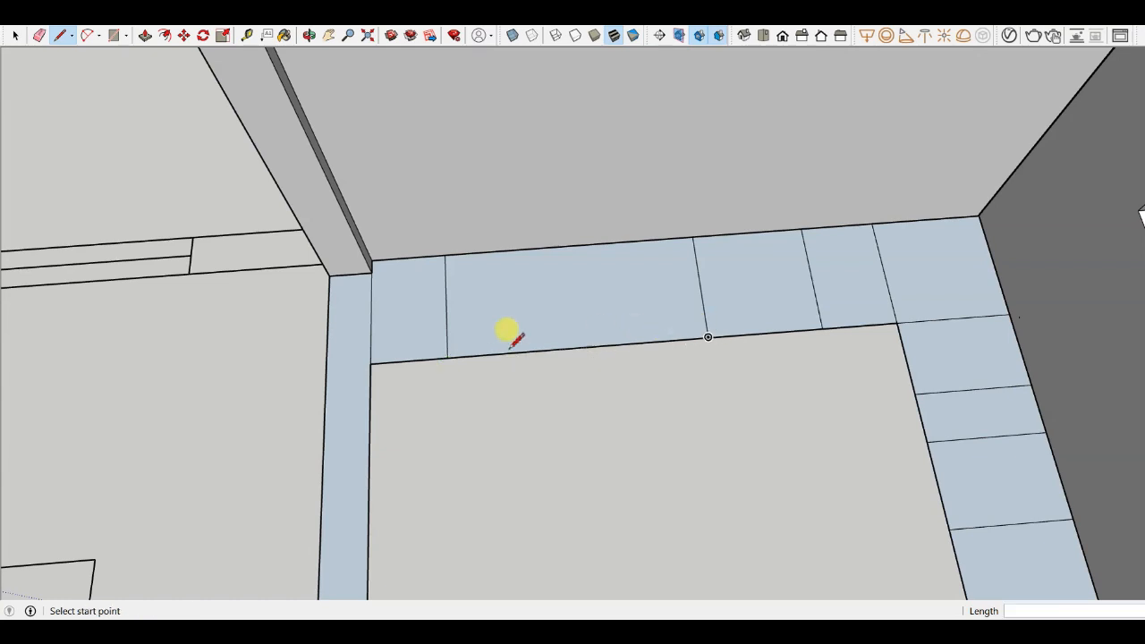
pyautogui.scroll(2, 487, 327)
# - Copy the 400 mm line a further 24" along the floor strip
pyautogui.press('m')
pyautogui.scroll(2, 448, 329)
pyautogui.press('ctrl')
pyautogui.click(429, 324)
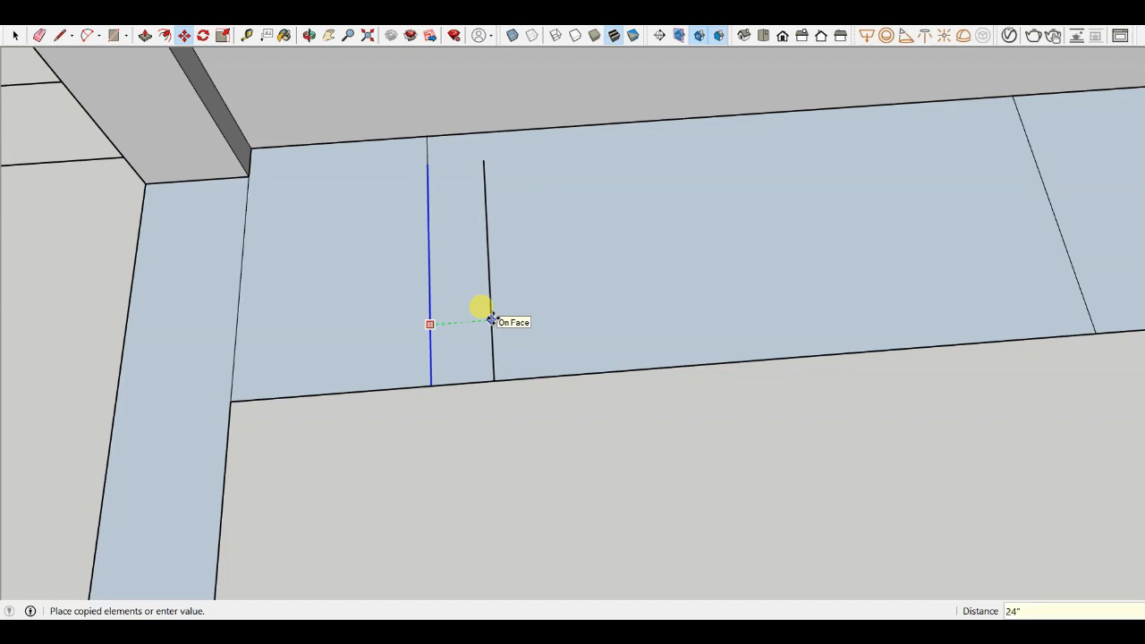
pyautogui.press('Return')
# - Draw a short line extending the new copy up to the wall's base edge
pyautogui.scroll(-3, 491, 320)
pyautogui.press('l')
pyautogui.scroll(3, 531, 299)
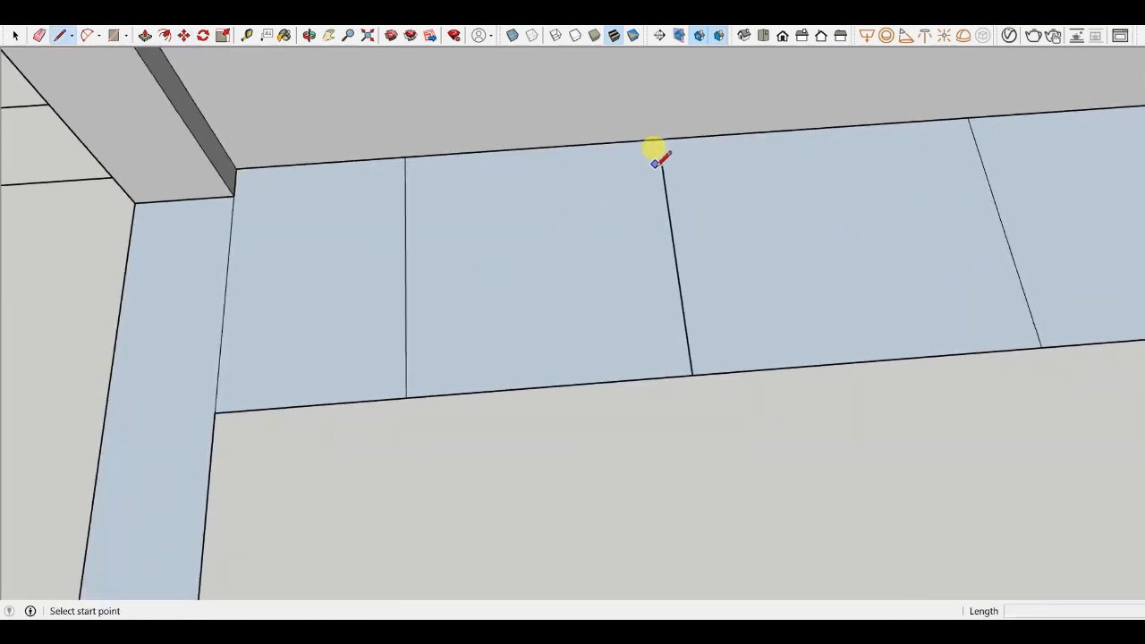
pyautogui.click(662, 166)
pyautogui.click(659, 140)
pyautogui.scroll(-3, 438, 231)
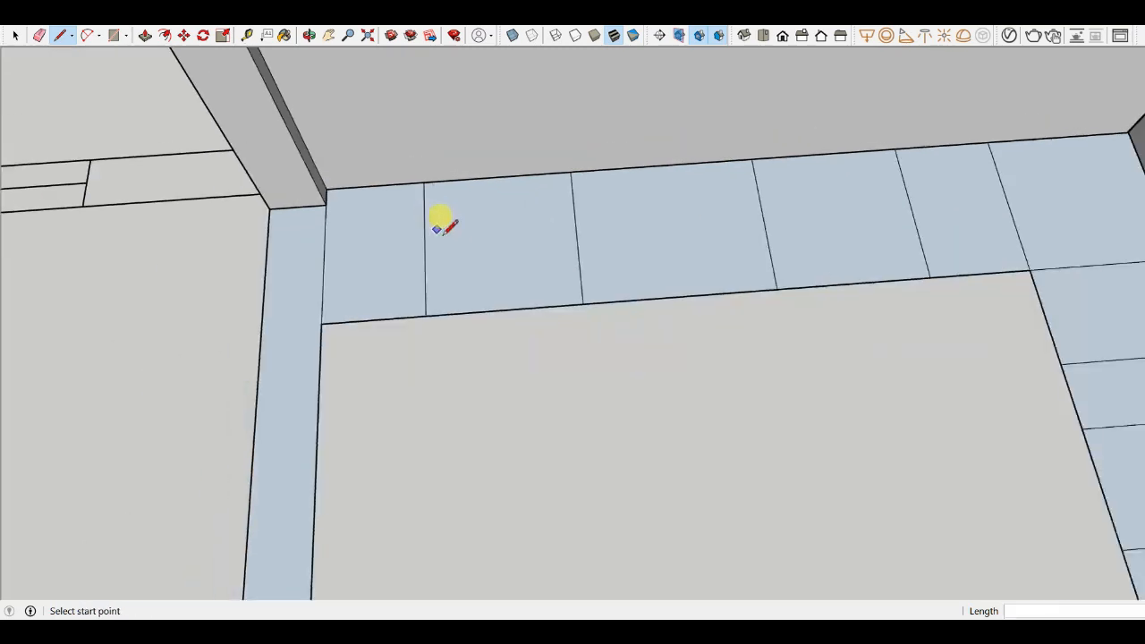
pyautogui.scroll(2, 678, 281)
pyautogui.click(532, 316)
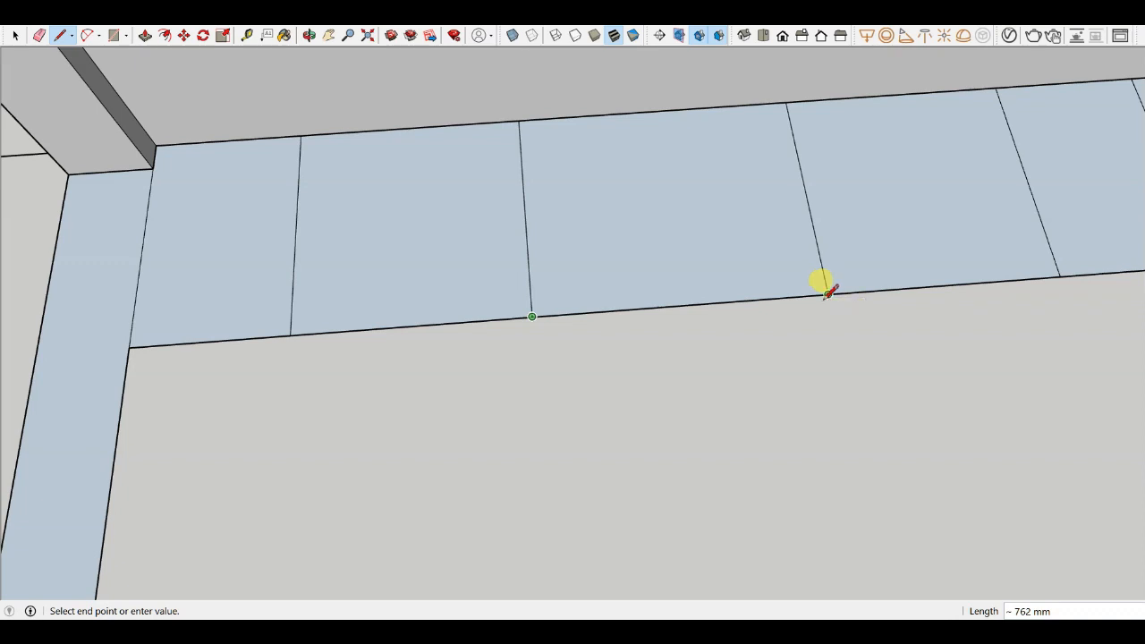
pyautogui.scroll(-3, 577, 323)
pyautogui.scroll(3, 740, 305)
pyautogui.scroll(-2, 671, 331)
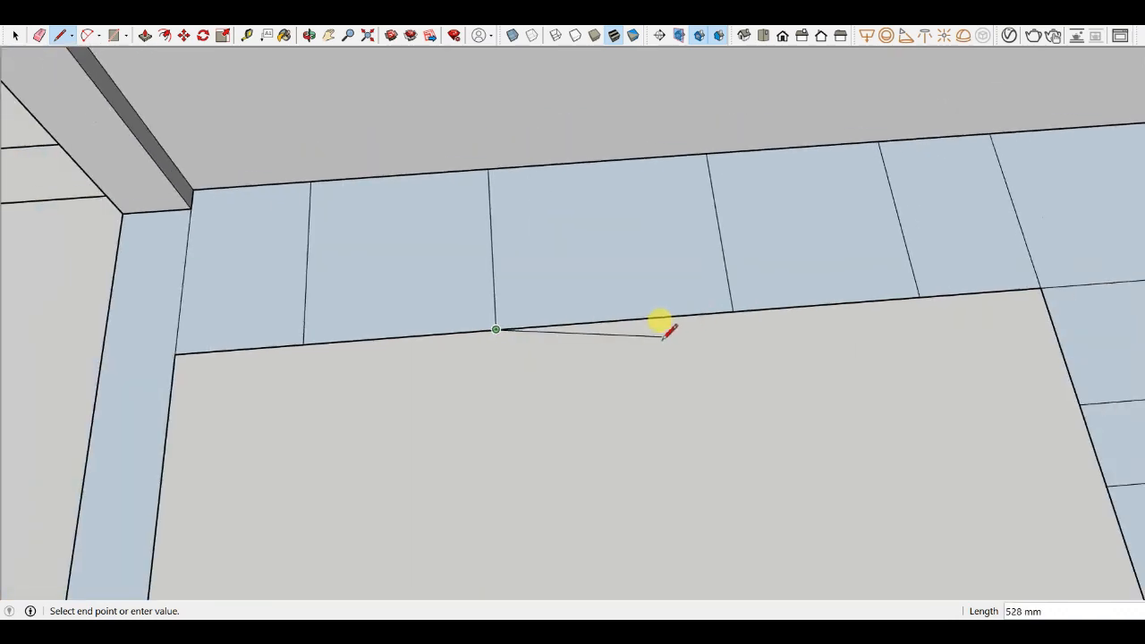
pyautogui.press('Escape')
pyautogui.scroll(-1, 486, 307)
pyautogui.scroll(3, 511, 218)
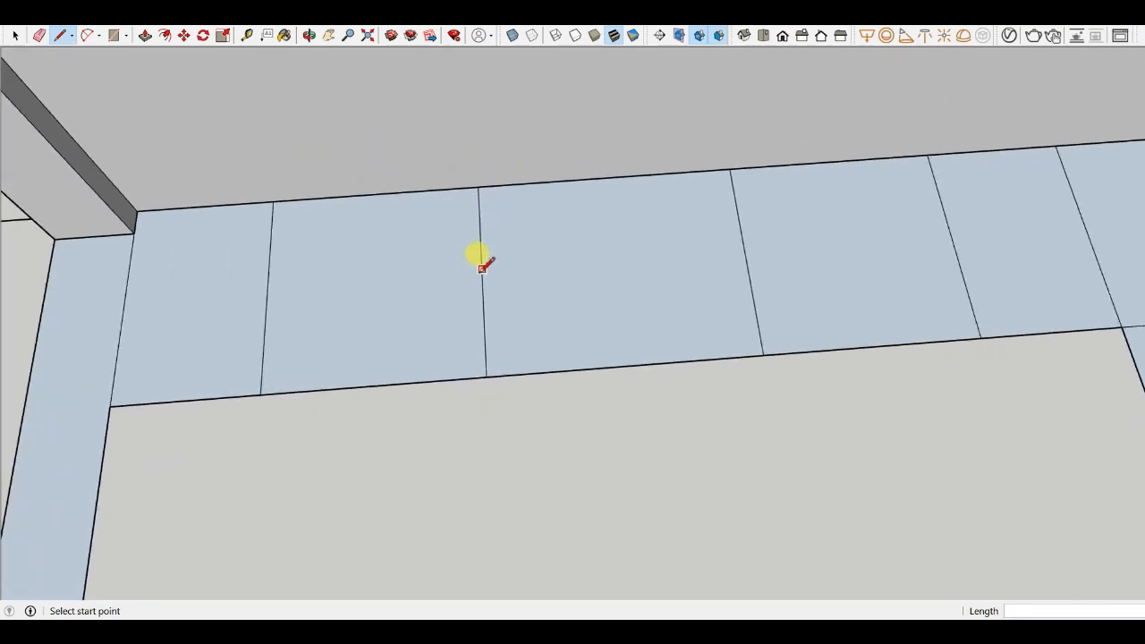
pyautogui.scroll(-2, 475, 299)
pyautogui.scroll(2, 465, 322)
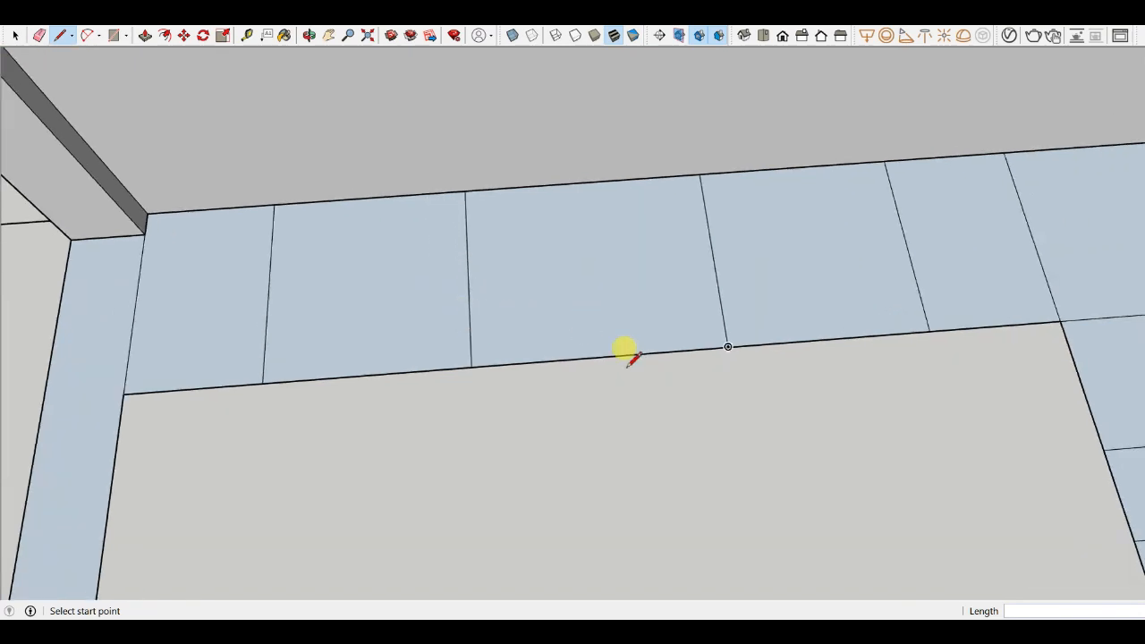
pyautogui.scroll(-2, 577, 350)
pyautogui.click(15, 37)
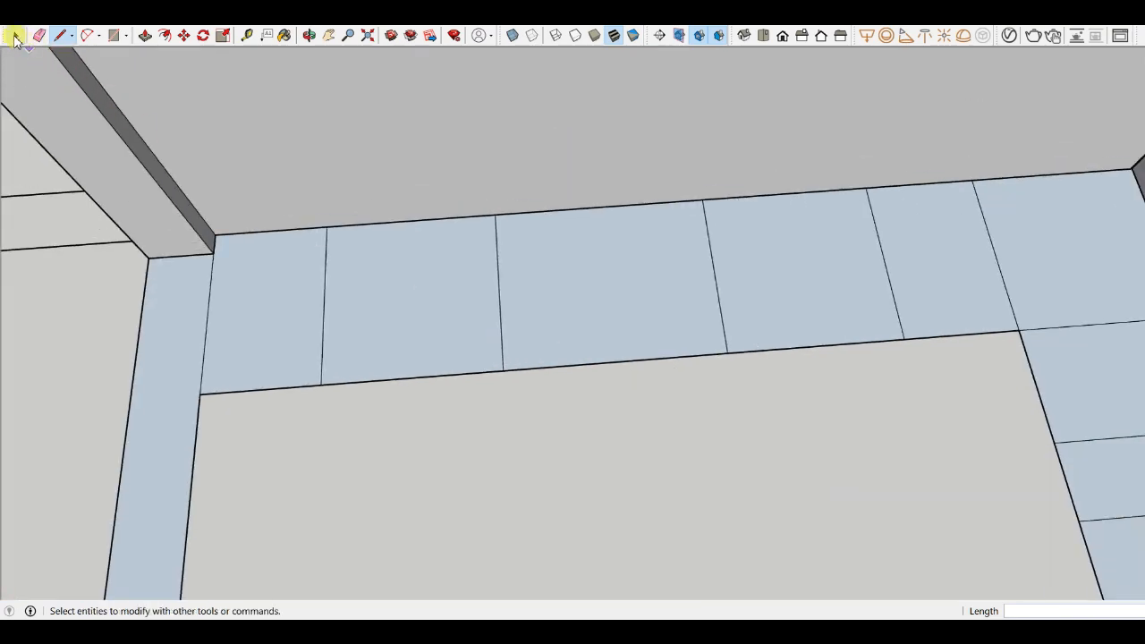
# - Orbit around the corner to inspect the divided floor strips along both walls
pyautogui.moveTo(573, 424); pyautogui.dragTo(689, 318, button='middle')
pyautogui.scroll(-2, 376, 248)
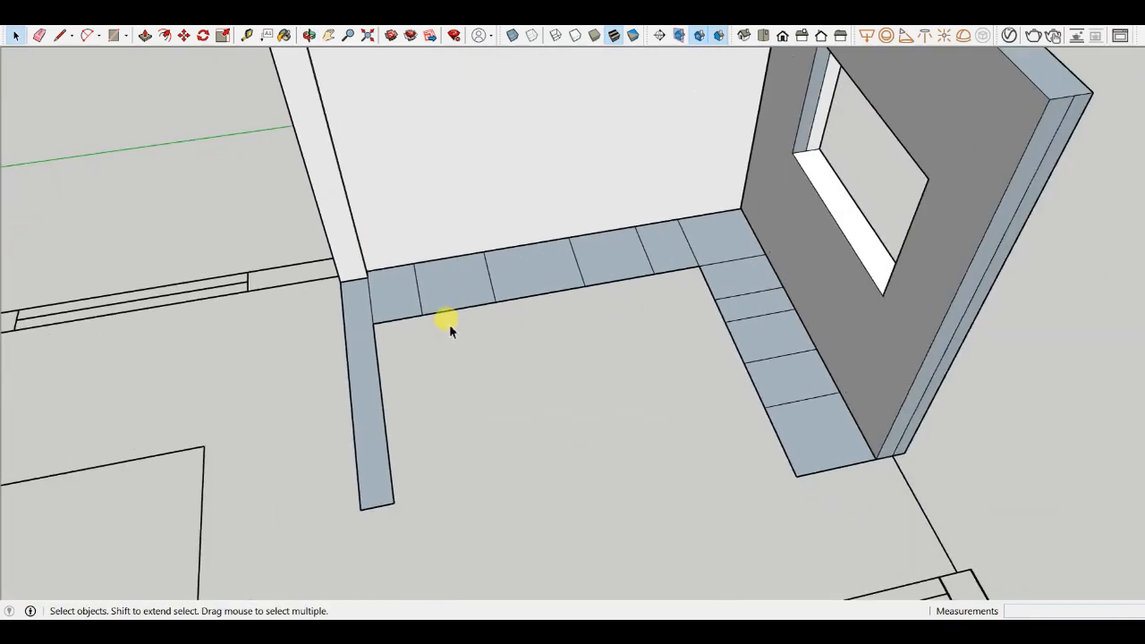
pyautogui.scroll(2, 502, 322)
pyautogui.moveTo(502, 323); pyautogui.dragTo(491, 340, button='middle')
pyautogui.scroll(3, 713, 200)
pyautogui.scroll(-3, 713, 199)
pyautogui.moveTo(536, 269); pyautogui.dragTo(637, 336, button='middle')
pyautogui.scroll(3, 832, 356)
pyautogui.scroll(-3, 597, 239)
pyautogui.moveTo(698, 313); pyautogui.dragTo(670, 354, button='middle')
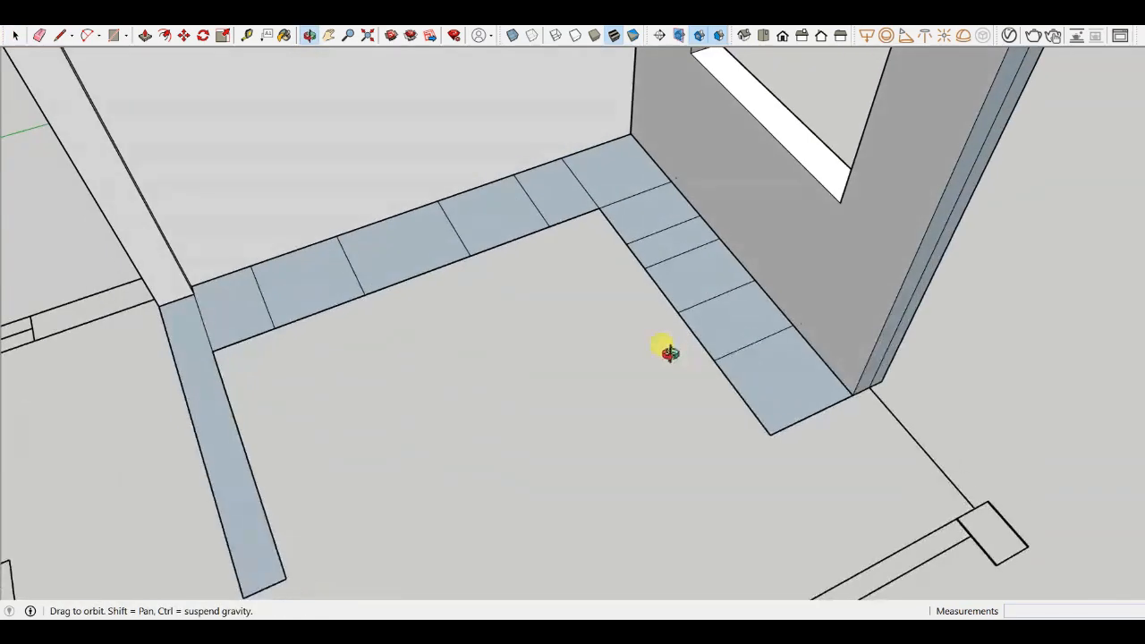
pyautogui.moveTo(600, 318); pyautogui.dragTo(317, 342, button='middle')
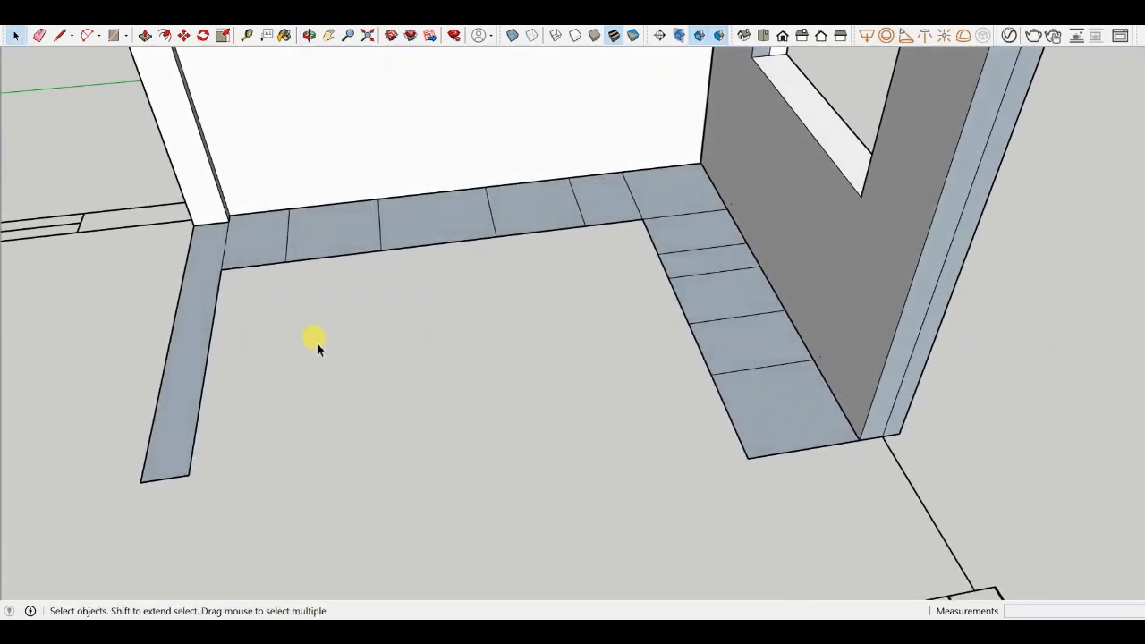
pyautogui.scroll(2, 186, 349)
pyautogui.moveTo(108, 309); pyautogui.dragTo(725, 280, button='middle')
pyautogui.scroll(-2, 409, 391)
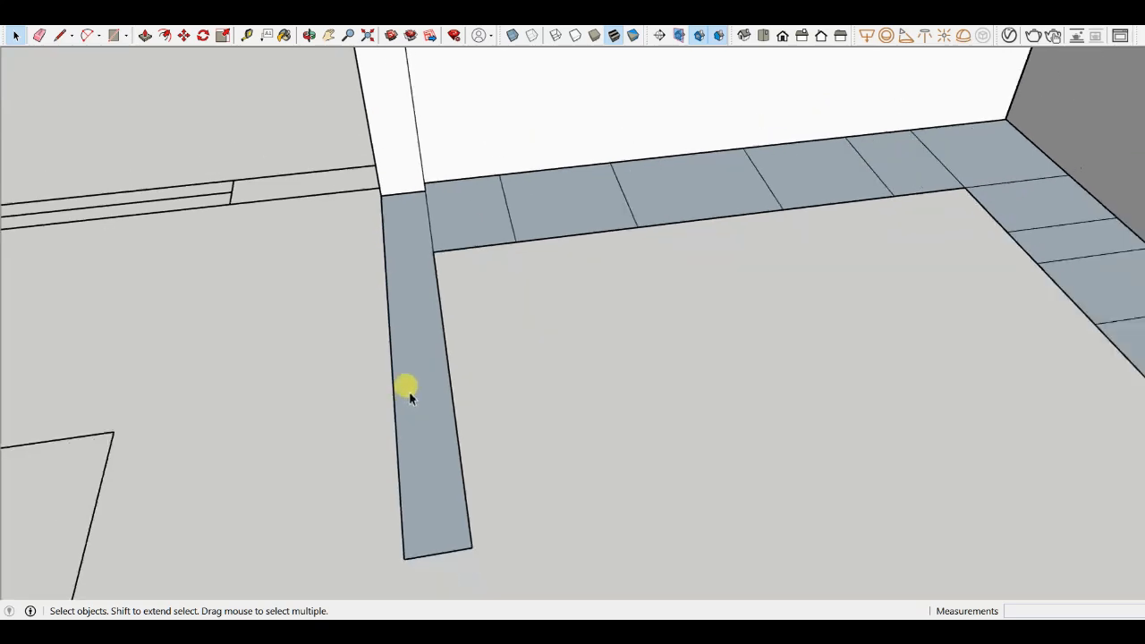
pyautogui.scroll(1, 432, 492)
pyautogui.scroll(-2, 410, 237)
pyautogui.moveTo(410, 237); pyautogui.dragTo(536, 481, button='middle')
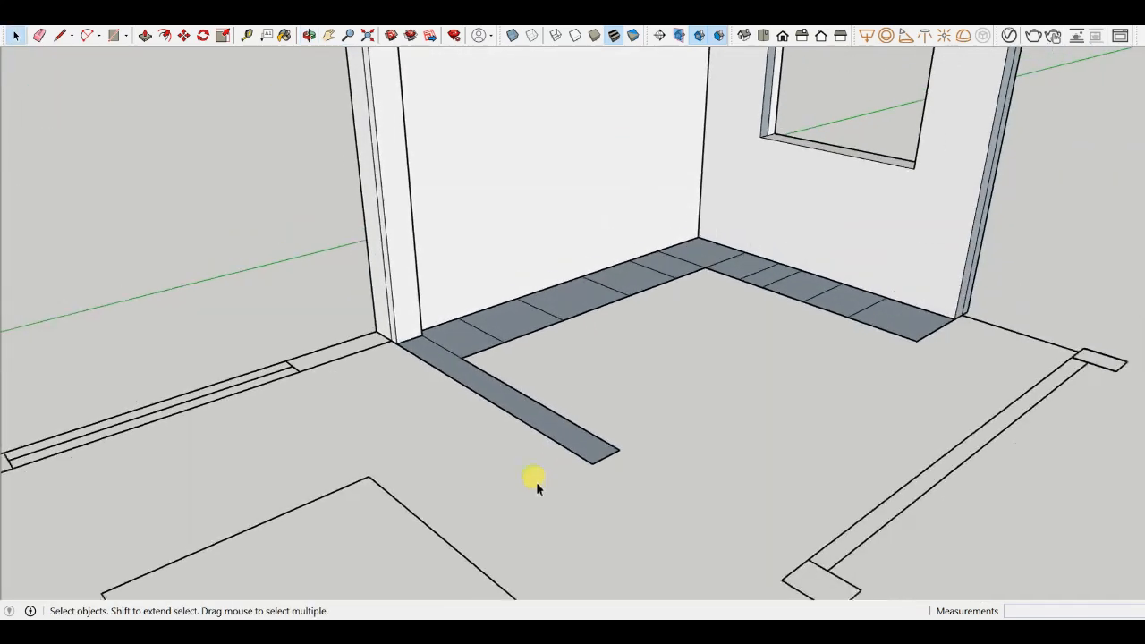
pyautogui.moveTo(430, 164); pyautogui.dragTo(663, 381, button='middle')
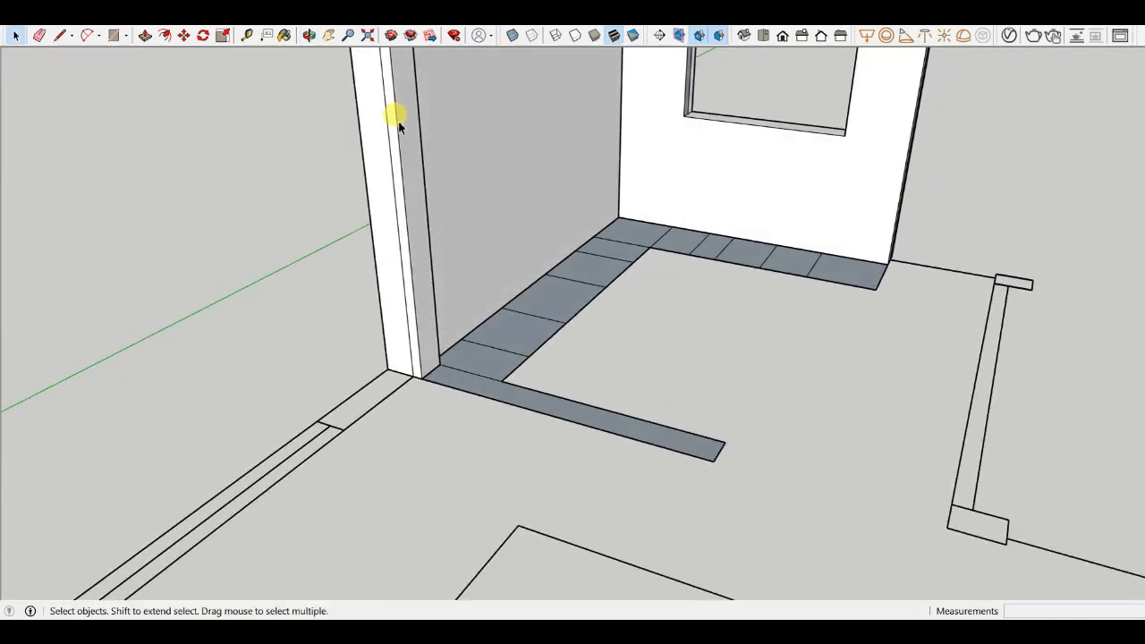
pyautogui.scroll(-2, 596, 370)
pyautogui.moveTo(596, 371); pyautogui.dragTo(455, 409, button='middle')
pyautogui.scroll(3, 452, 302)
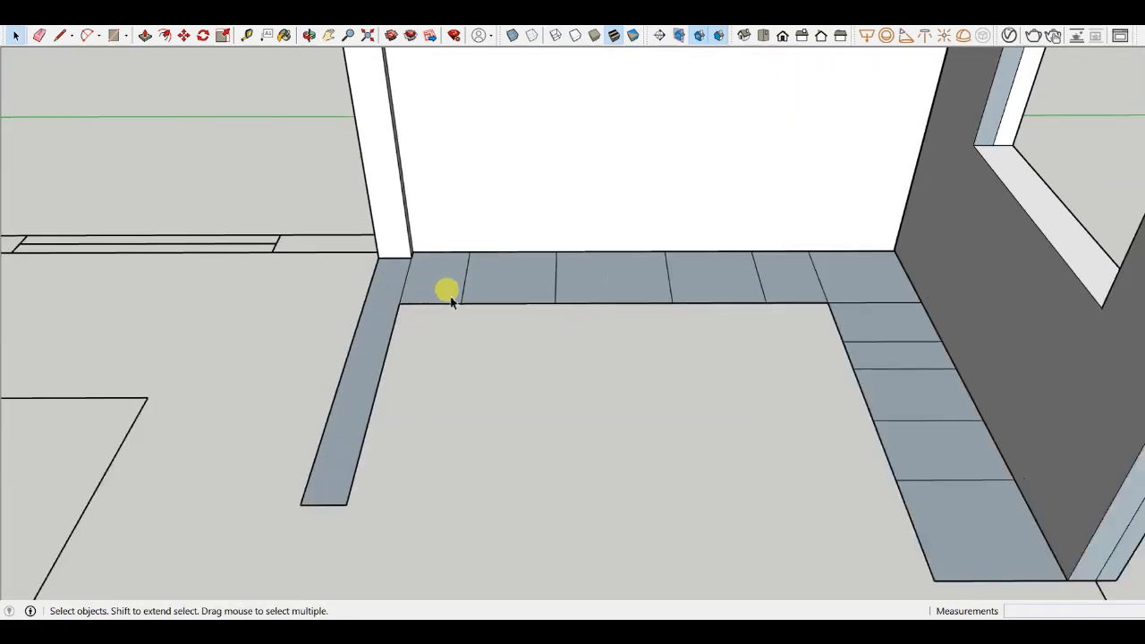
pyautogui.scroll(-3, 451, 302)
pyautogui.moveTo(452, 302); pyautogui.dragTo(577, 383, button='middle')
pyautogui.scroll(3, 831, 263)
pyautogui.scroll(-3, 831, 279)
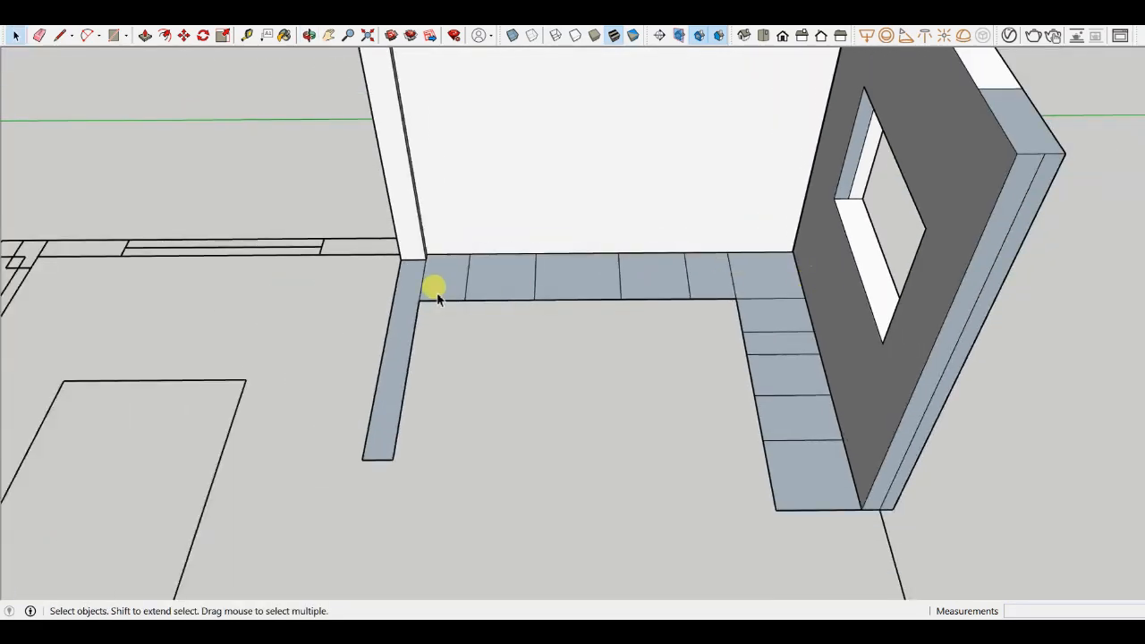
pyautogui.scroll(3, 439, 296)
pyautogui.scroll(-3, 452, 281)
pyautogui.scroll(2, 462, 273)
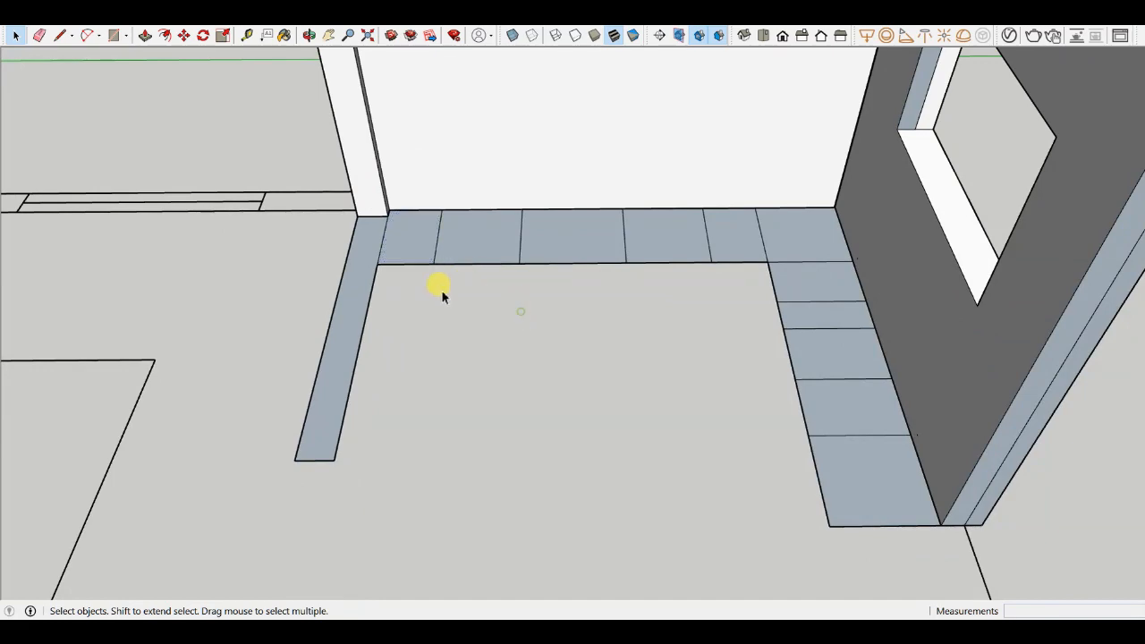
pyautogui.scroll(-2, 340, 184)
pyautogui.moveTo(340, 185)
pyautogui.mouseDown(button='middle')
pyautogui.moveTo(486, 291)
pyautogui.moveTo(683, 289)
pyautogui.mouseUp(button='middle')
pyautogui.scroll(3, 601, 246)
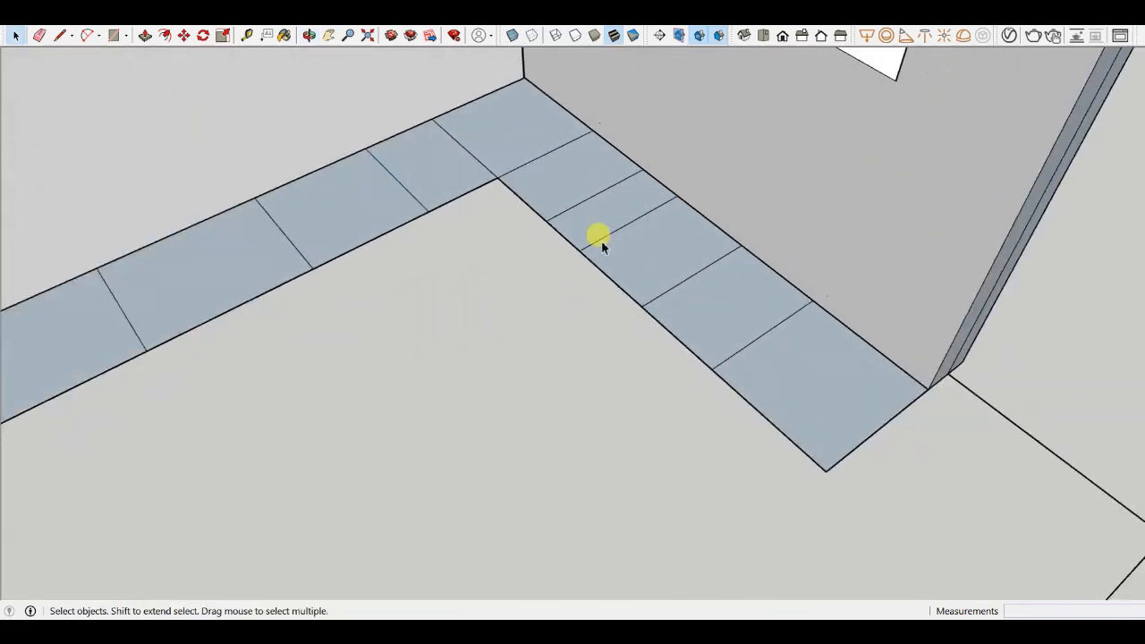
pyautogui.scroll(-3, 601, 246)
pyautogui.moveTo(715, 340); pyautogui.dragTo(767, 396, button='middle')
pyautogui.scroll(-2, 766, 396)
pyautogui.scroll(5, 770, 363)
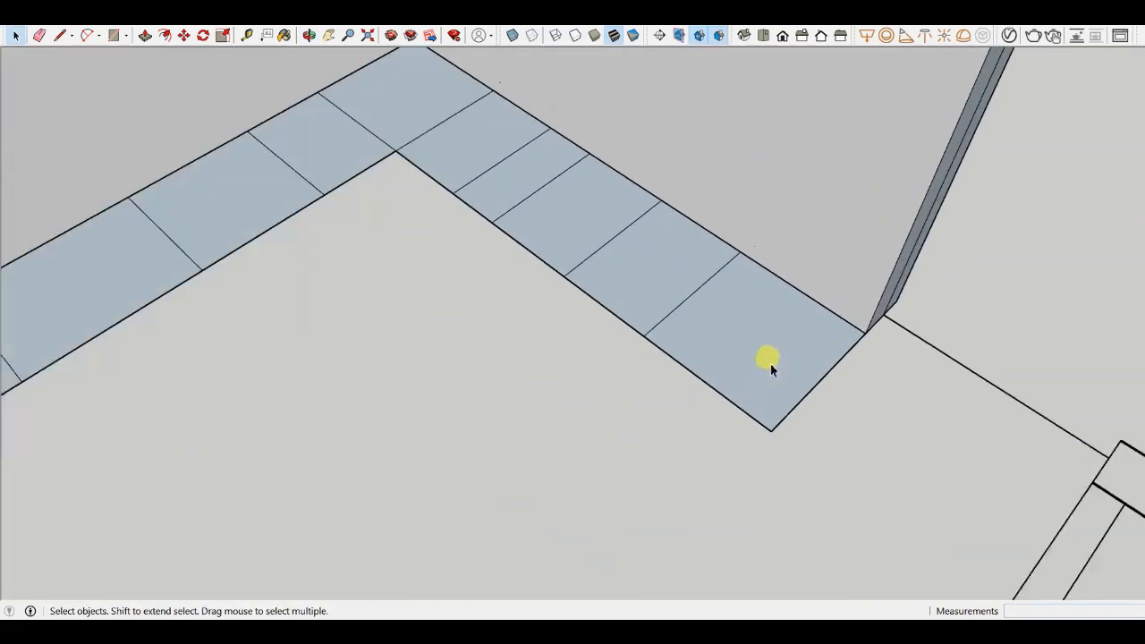
# - Push-pull the end tile of the strip up 100 mm and repeat it on the neighbouring tile
pyautogui.click(770, 363)
pyautogui.scroll(-3, 767, 364)
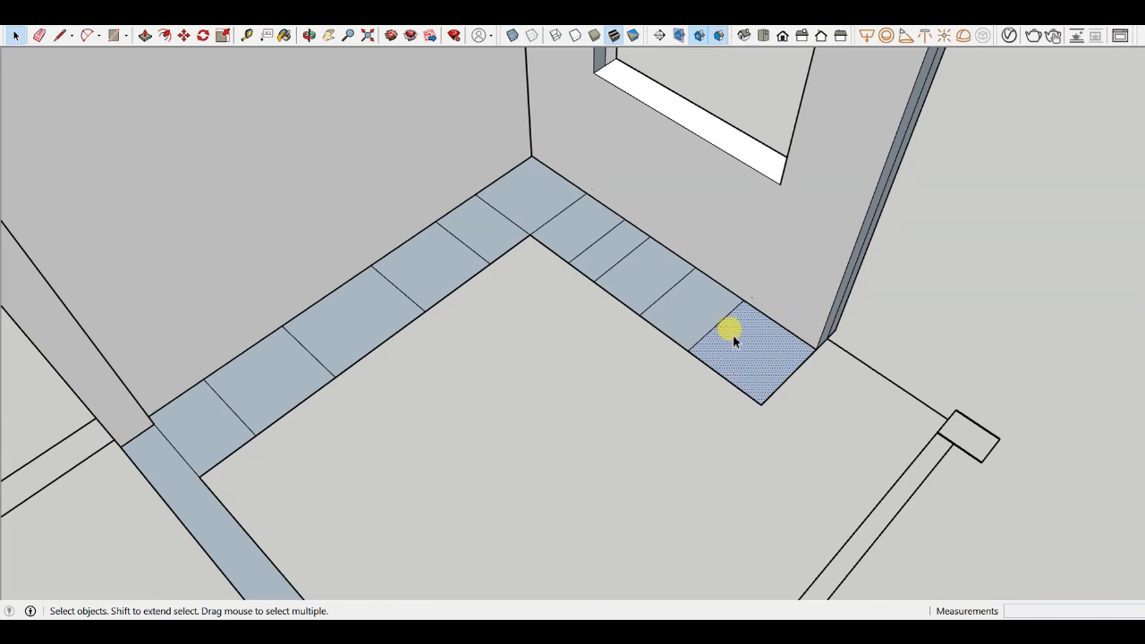
pyautogui.press('p')
pyautogui.click(726, 335)
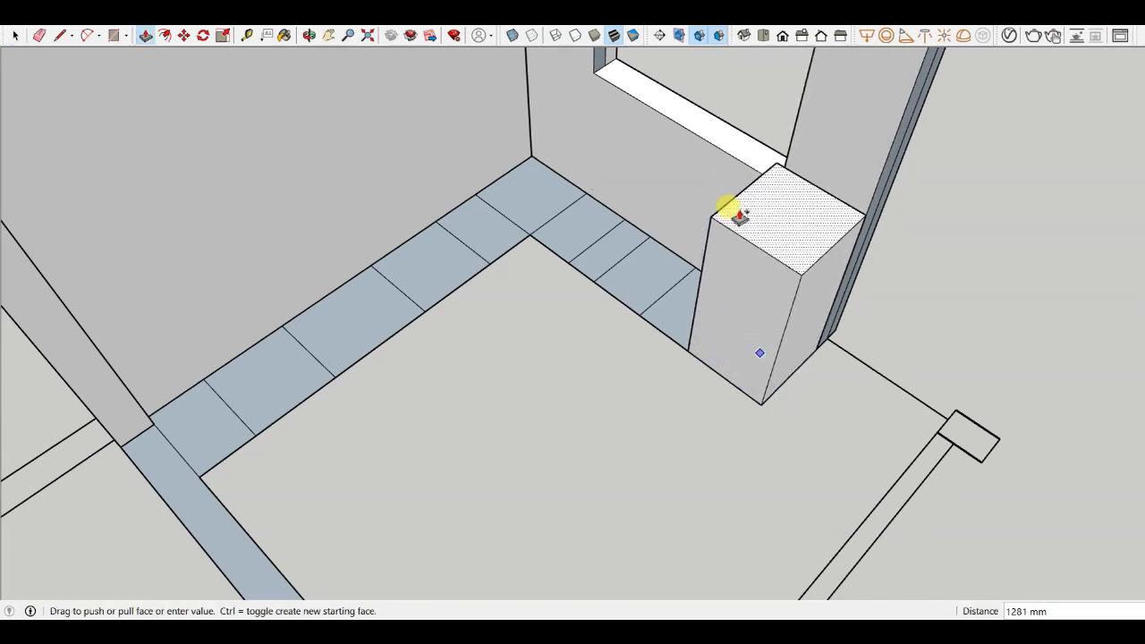
pyautogui.scroll(3, 765, 240)
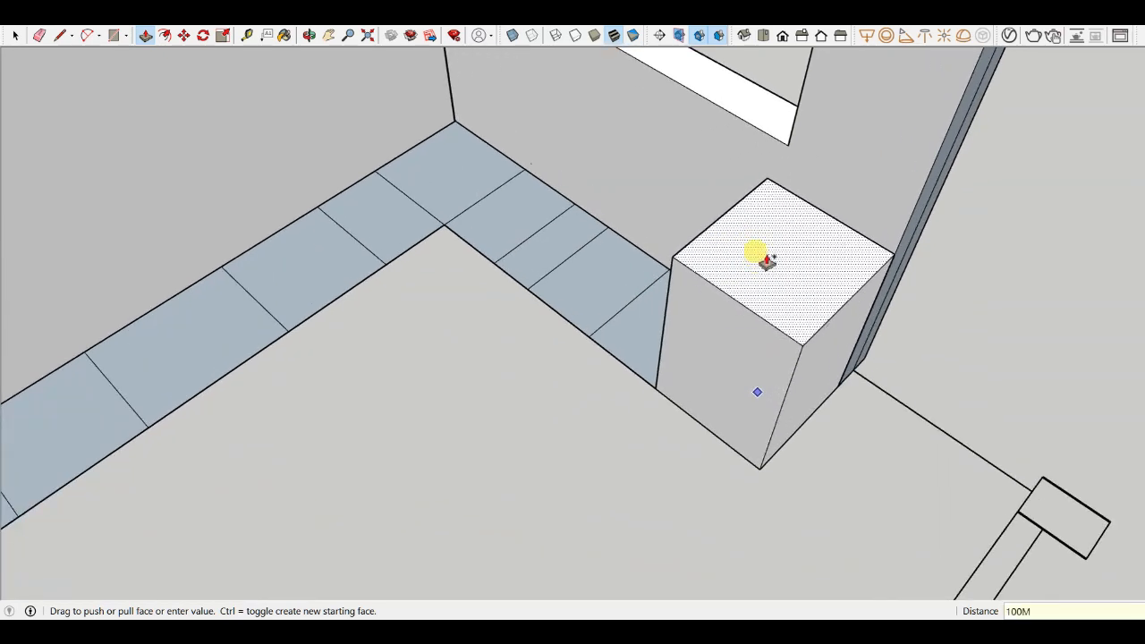
pyautogui.press('Return')
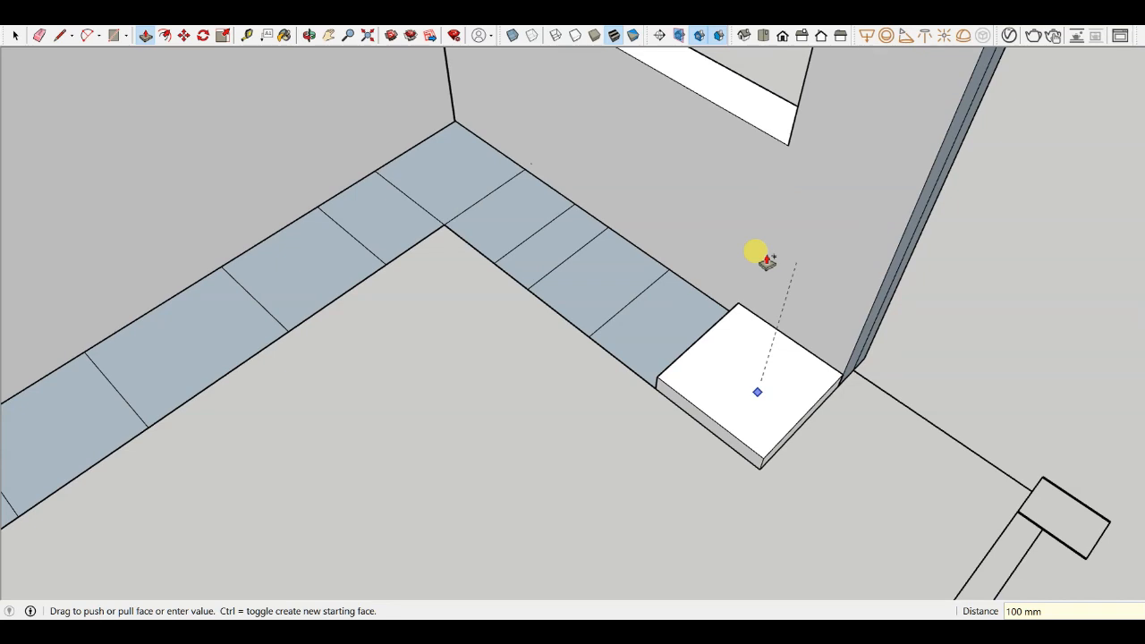
pyautogui.doubleClick(639, 368)
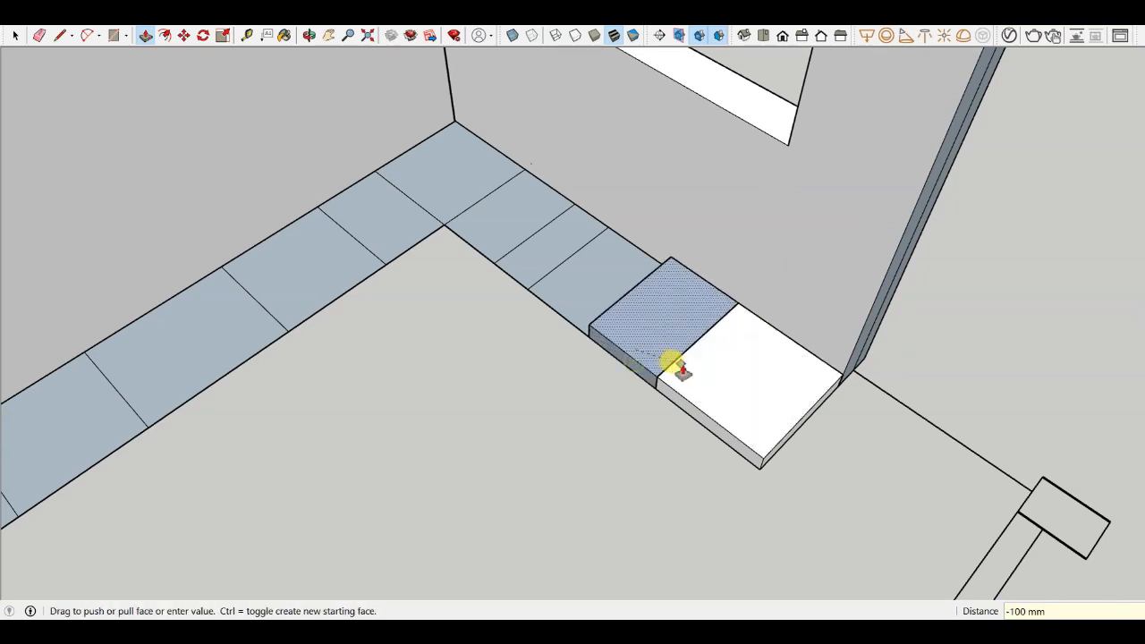
# - Repeat the 100 mm push-pull on the remaining tiles of the short floor strip up to the corner
pyautogui.doubleClick(605, 313)
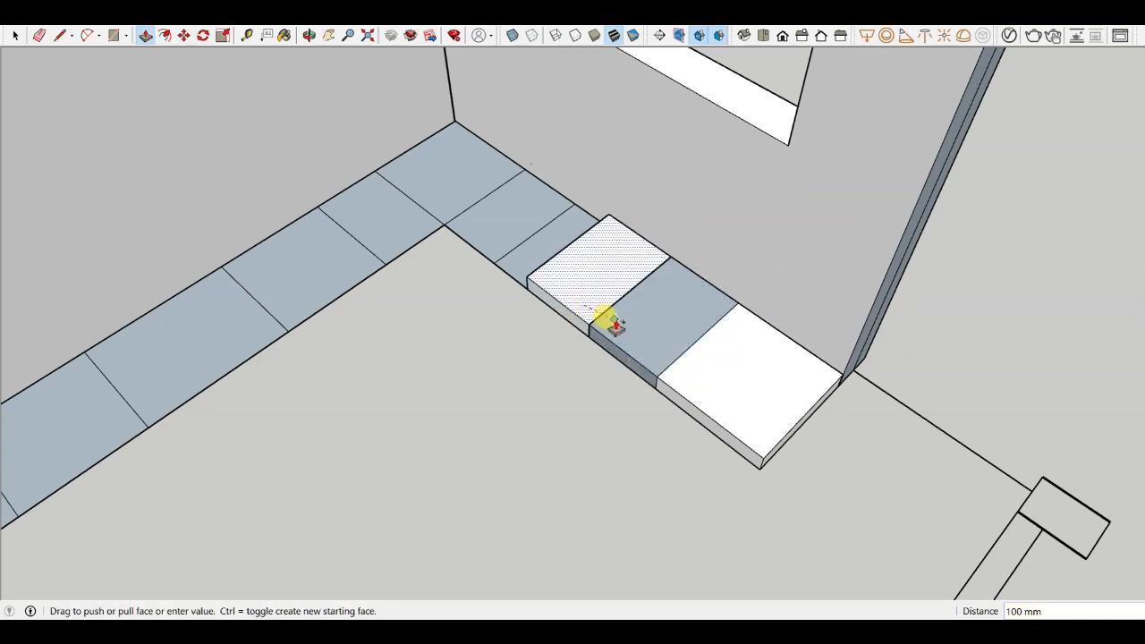
pyautogui.scroll(2, 528, 287)
pyautogui.doubleClick(537, 262)
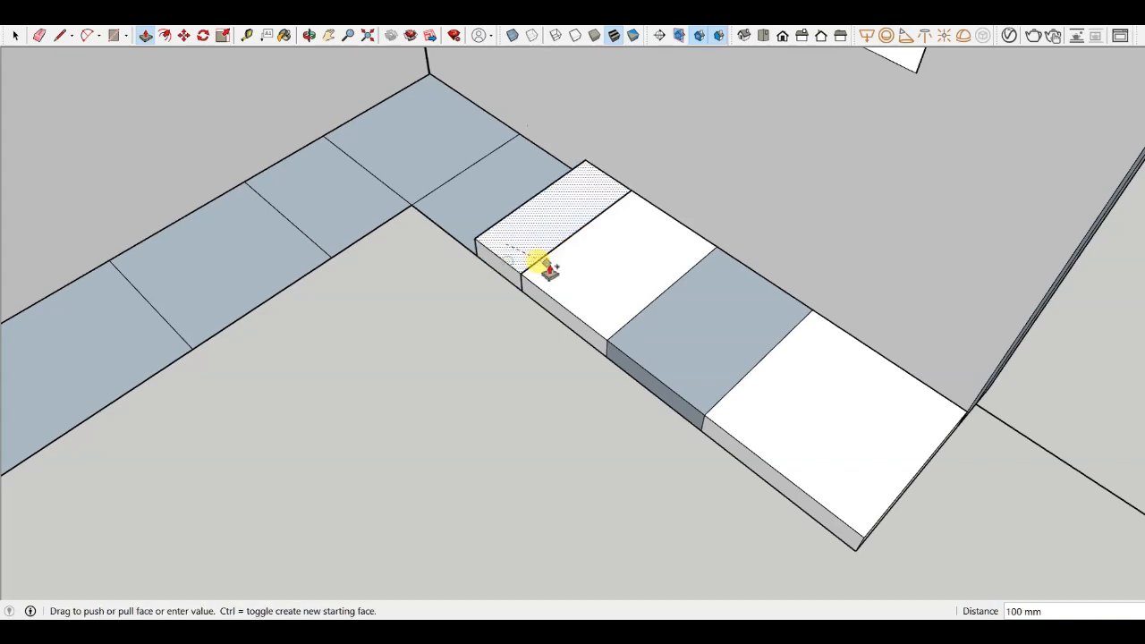
pyautogui.doubleClick(475, 235)
# - Raise the tiles along the long wall's floor strip 100 mm each, correcting an overshot tile back to 100 mm
pyautogui.doubleClick(424, 179)
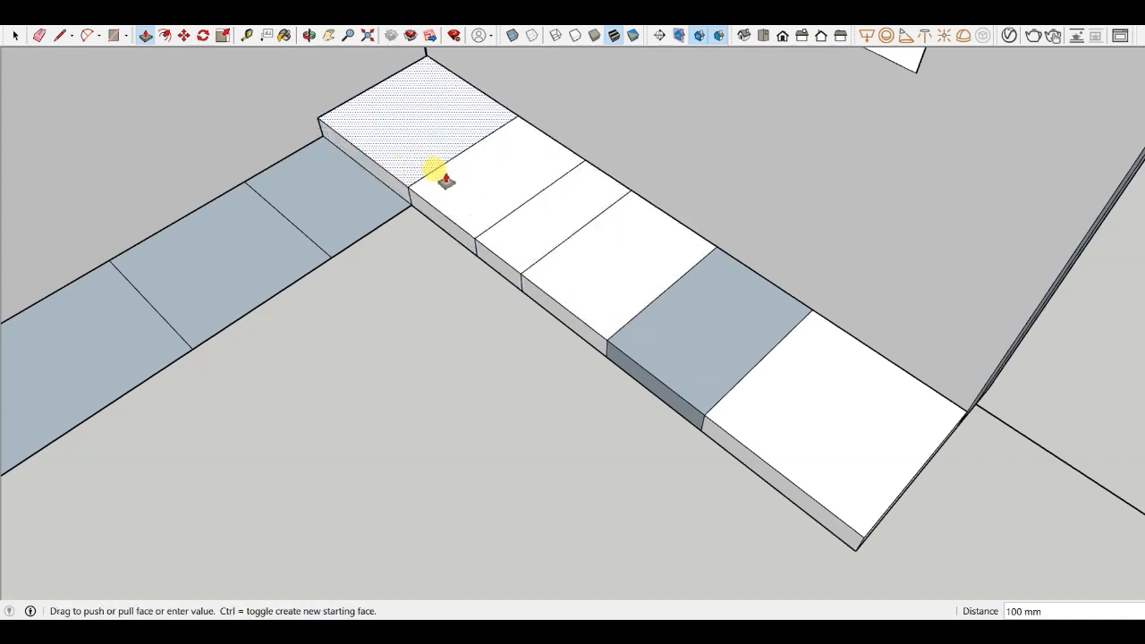
pyautogui.doubleClick(386, 179)
pyautogui.doubleClick(320, 234)
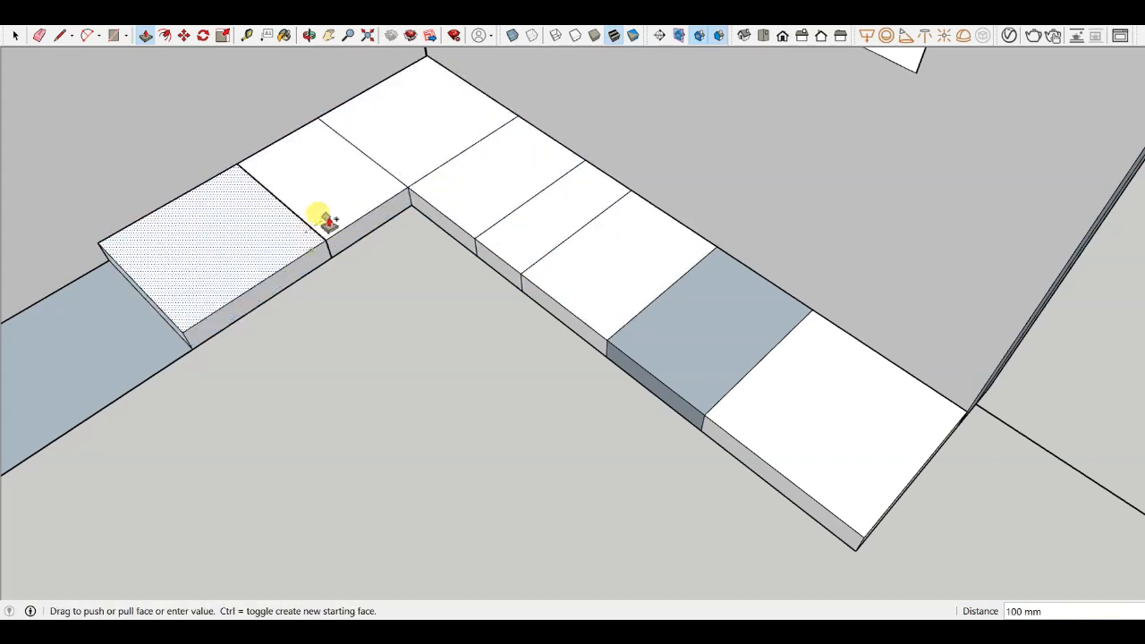
pyautogui.click(319, 217)
pyautogui.scroll(-3, 617, 183)
pyautogui.scroll(2, 331, 240)
pyautogui.click(272, 288)
pyautogui.click(361, 241)
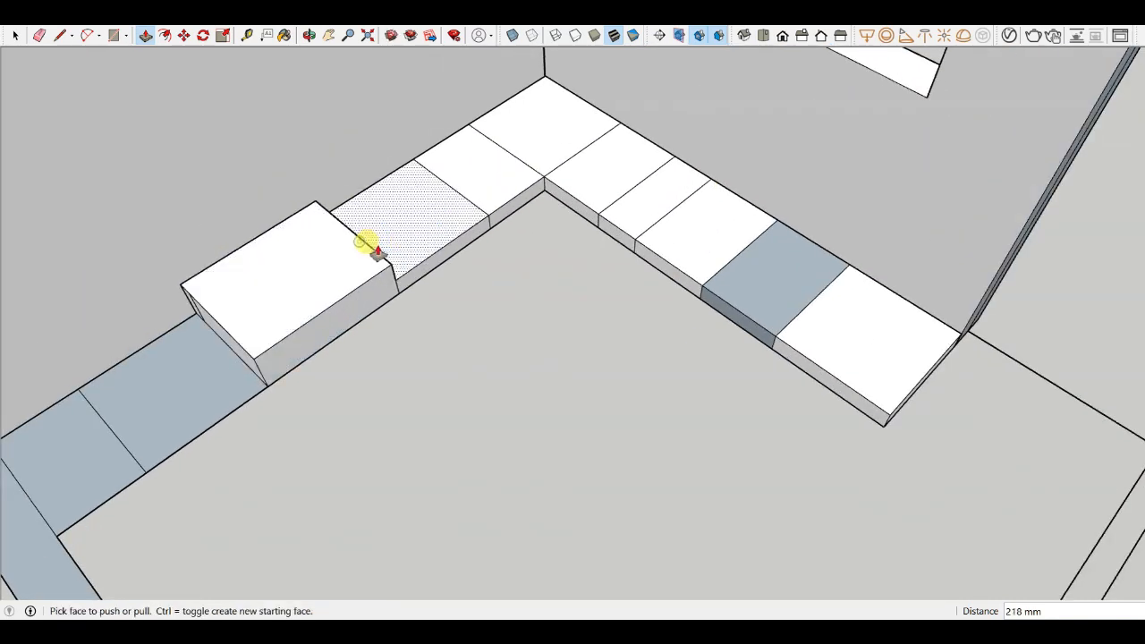
pyautogui.click(375, 252)
pyautogui.click(394, 255)
pyautogui.click(226, 365)
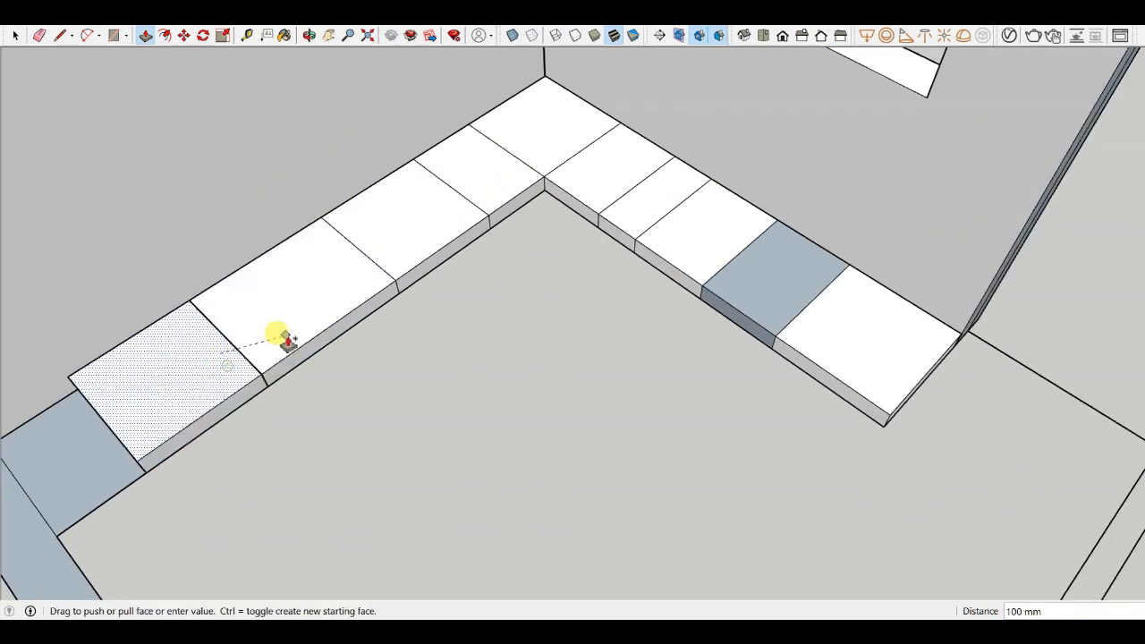
pyautogui.click(285, 340)
pyautogui.click(102, 450)
pyautogui.click(158, 409)
pyautogui.scroll(-3, 483, 362)
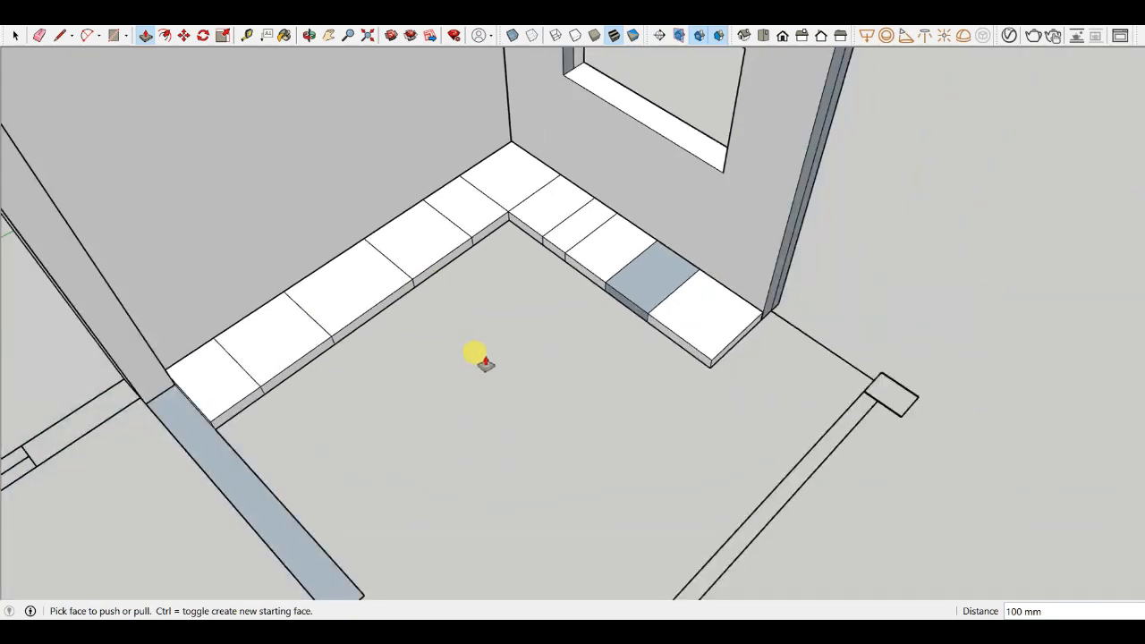
# - Erase the seam edges between tiles on the front face of the short raised strip
pyautogui.moveTo(483, 361); pyautogui.dragTo(332, 233, button='middle')
pyautogui.scroll(4, 553, 303)
pyautogui.scroll(-2, 522, 319)
pyautogui.moveTo(522, 319)
pyautogui.mouseDown(button='middle')
pyautogui.moveTo(617, 279)
pyautogui.moveTo(435, 299)
pyautogui.mouseUp(button='middle')
pyautogui.press('e')
pyautogui.scroll(3, 458, 276)
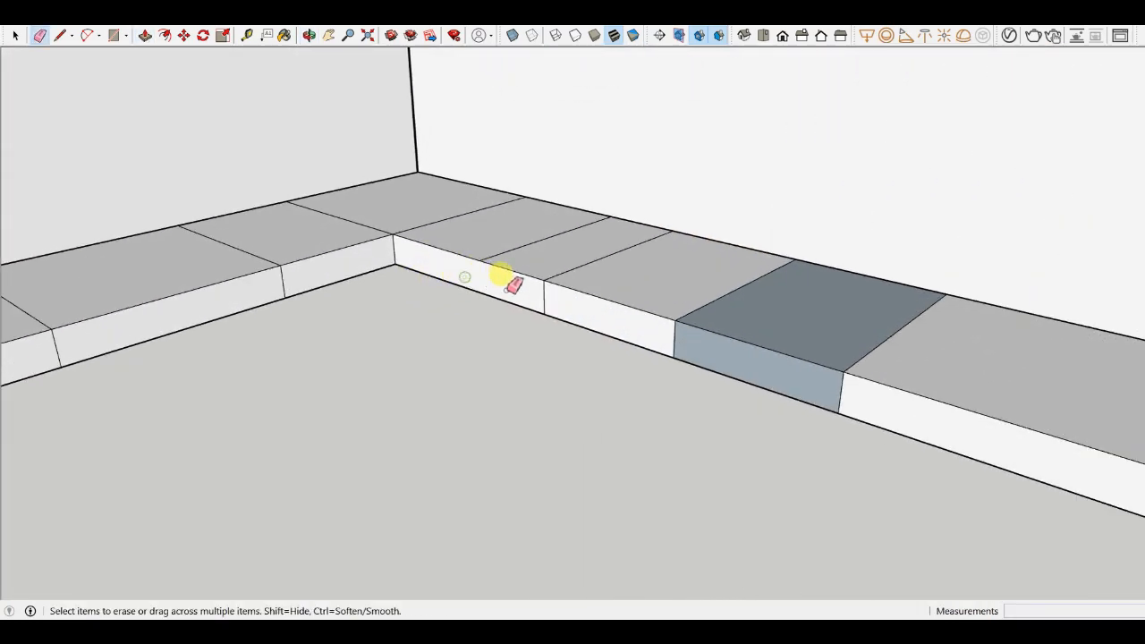
pyautogui.scroll(-3, 534, 286)
pyautogui.scroll(2, 611, 310)
pyautogui.click(570, 310)
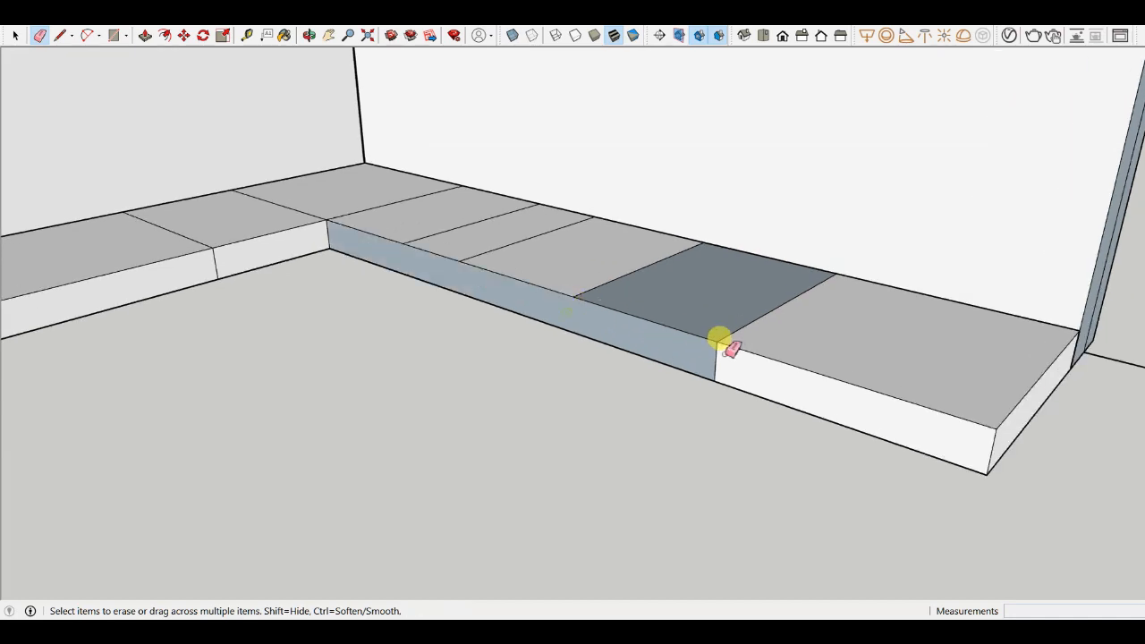
pyautogui.moveTo(707, 351)
pyautogui.mouseDown(button='middle')
pyautogui.moveTo(793, 370)
pyautogui.moveTo(843, 417)
pyautogui.mouseUp(button='middle')
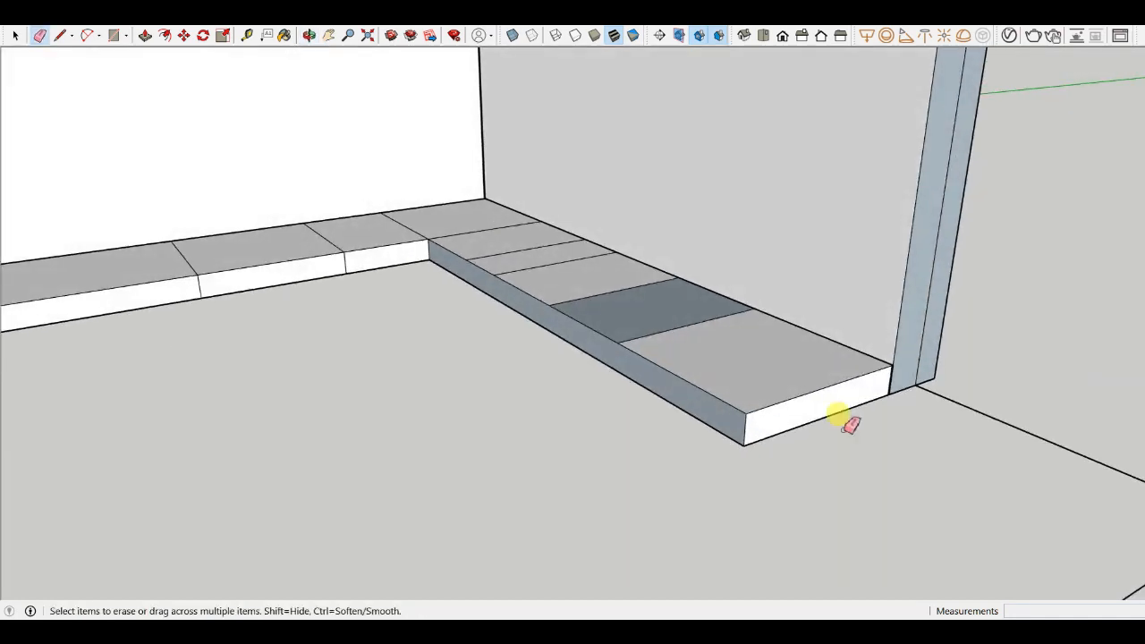
pyautogui.scroll(3, 465, 321)
pyautogui.scroll(2, 448, 306)
pyautogui.click(440, 293)
# - Erase the seam edges between tiles on the front face of the long raised strip
pyautogui.scroll(-3, 565, 311)
pyautogui.scroll(3, 317, 324)
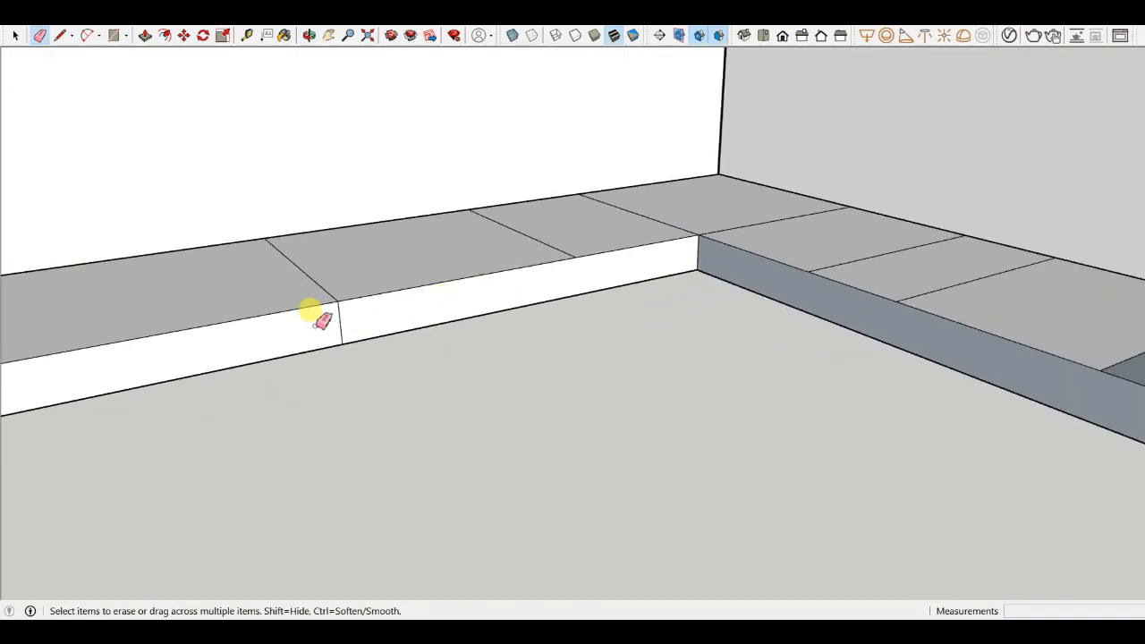
pyautogui.moveTo(322, 323); pyautogui.dragTo(350, 325)
pyautogui.moveTo(784, 346); pyautogui.dragTo(206, 367, button='middle')
pyautogui.scroll(-3, 715, 346)
pyautogui.moveTo(250, 385); pyautogui.dragTo(264, 419)
pyautogui.scroll(3, 250, 406)
pyautogui.scroll(-3, 228, 404)
pyautogui.moveTo(215, 399); pyautogui.dragTo(195, 429, button='middle')
pyautogui.scroll(-2, 205, 390)
pyautogui.moveTo(483, 396); pyautogui.dragTo(399, 458, button='middle')
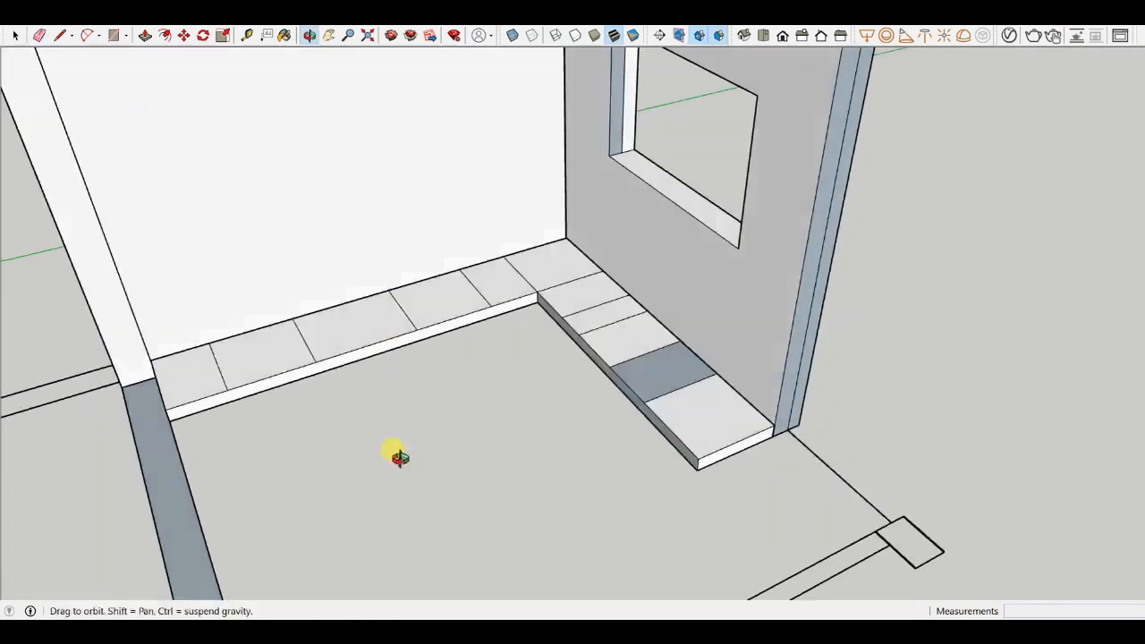
pyautogui.scroll(4, 685, 363)
pyautogui.moveTo(682, 366); pyautogui.dragTo(646, 419, button='middle')
pyautogui.scroll(-2, 539, 234)
pyautogui.moveTo(420, 407); pyautogui.dragTo(537, 399, button='middle')
pyautogui.scroll(-2, 588, 441)
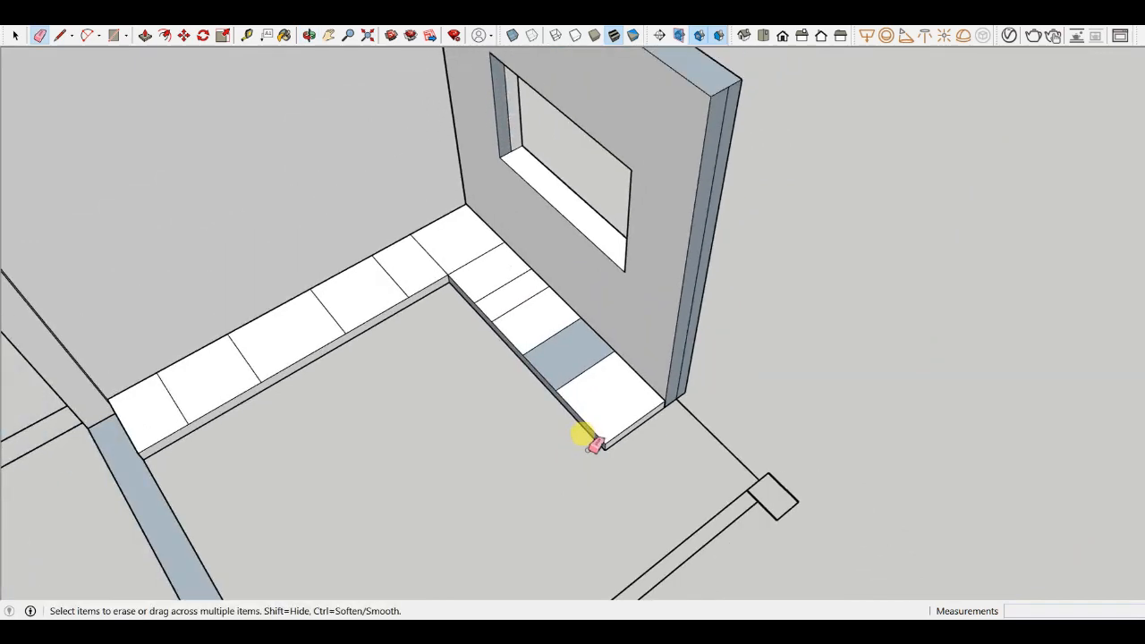
pyautogui.moveTo(587, 442)
pyautogui.mouseDown(button='middle')
pyautogui.moveTo(720, 282)
pyautogui.moveTo(550, 358)
pyautogui.mouseUp(button='middle')
pyautogui.scroll(2, 721, 283)
pyautogui.scroll(2, 637, 348)
pyautogui.scroll(-3, 637, 345)
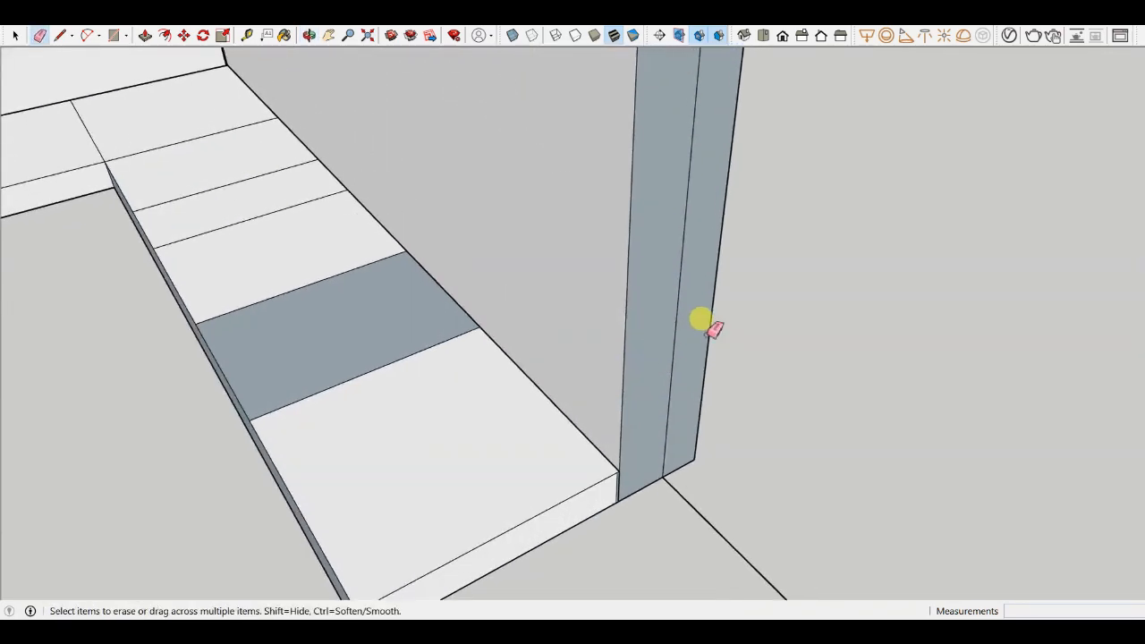
pyautogui.moveTo(813, 327)
pyautogui.mouseDown(button='middle')
pyautogui.moveTo(529, 488)
pyautogui.moveTo(521, 376)
pyautogui.mouseUp(button='middle')
pyautogui.scroll(-2, 349, 312)
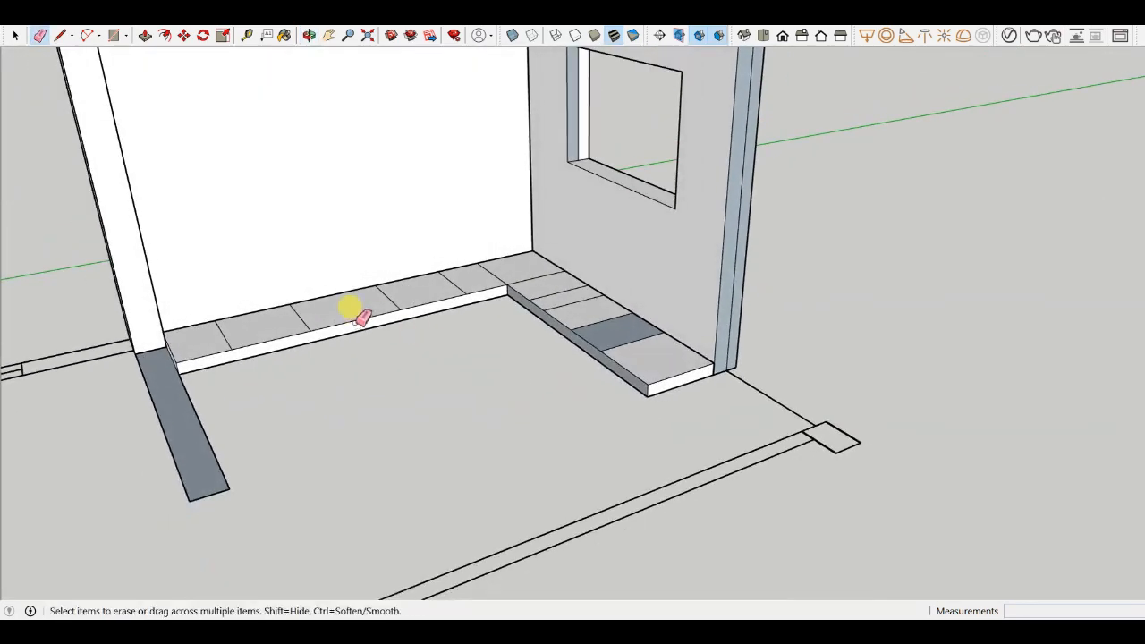
pyautogui.scroll(2, 468, 322)
pyautogui.moveTo(468, 322)
pyautogui.mouseDown(button='middle')
pyautogui.moveTo(511, 460)
pyautogui.moveTo(693, 402)
pyautogui.mouseUp(button='middle')
pyautogui.scroll(3, 671, 353)
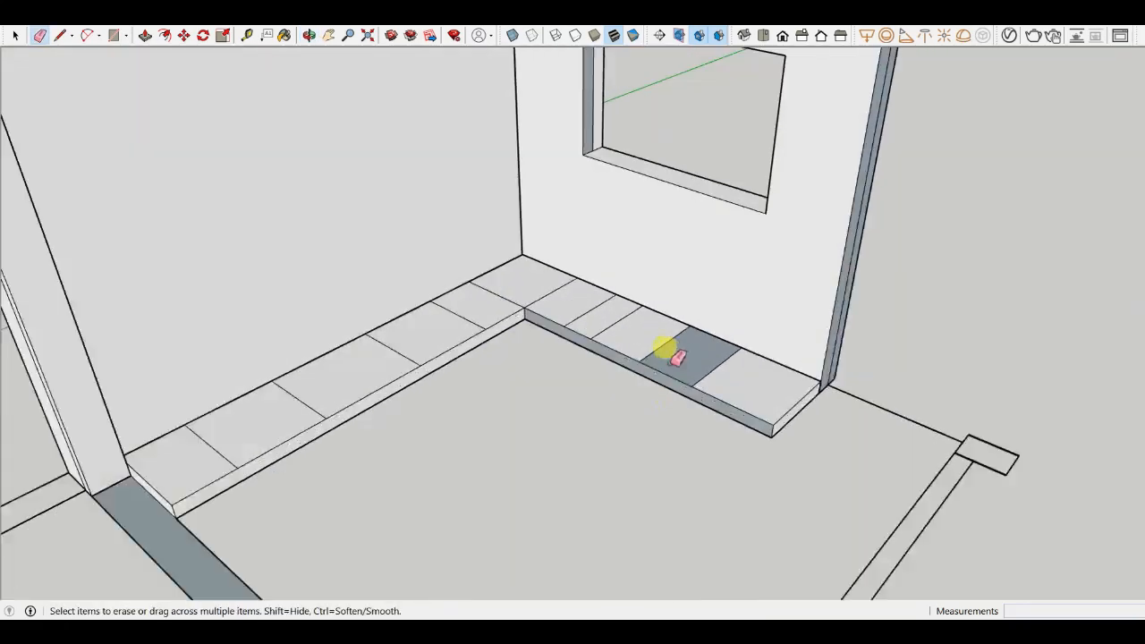
pyautogui.scroll(-2, 511, 376)
pyautogui.moveTo(511, 377)
pyautogui.mouseDown(button='middle')
pyautogui.moveTo(665, 396)
pyautogui.moveTo(651, 420)
pyautogui.mouseUp(button='middle')
pyautogui.scroll(3, 707, 357)
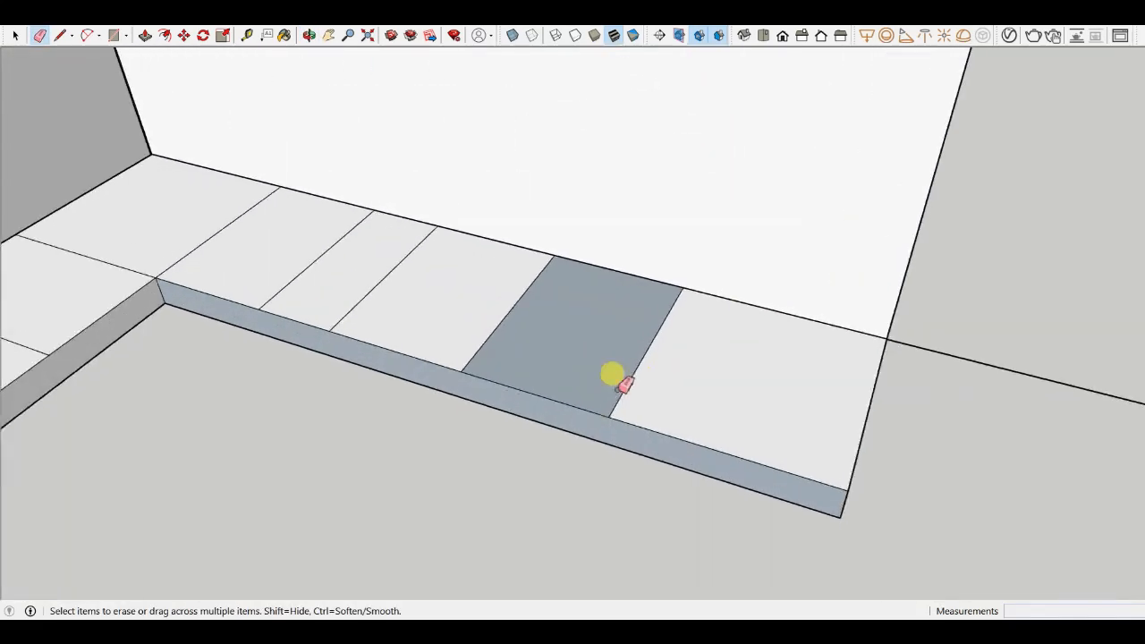
# - Try to push-pull the end tile up 700" and undo the result
pyautogui.press('p')
pyautogui.scroll(-1, 657, 401)
pyautogui.scroll(4, 649, 392)
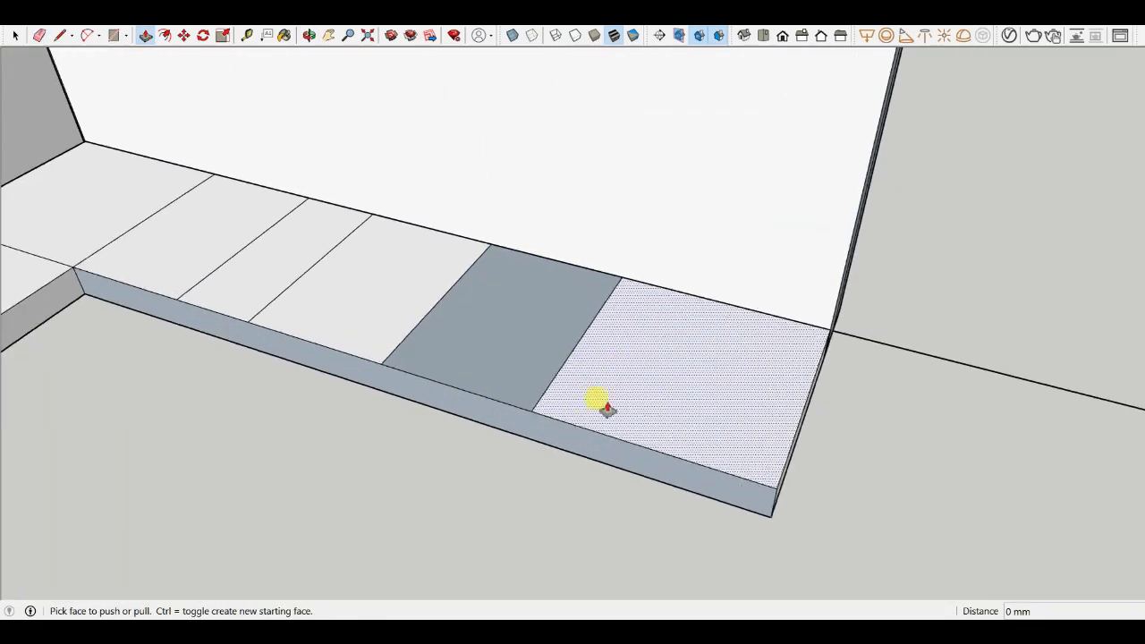
pyautogui.scroll(-3, 467, 380)
pyautogui.scroll(3, 578, 436)
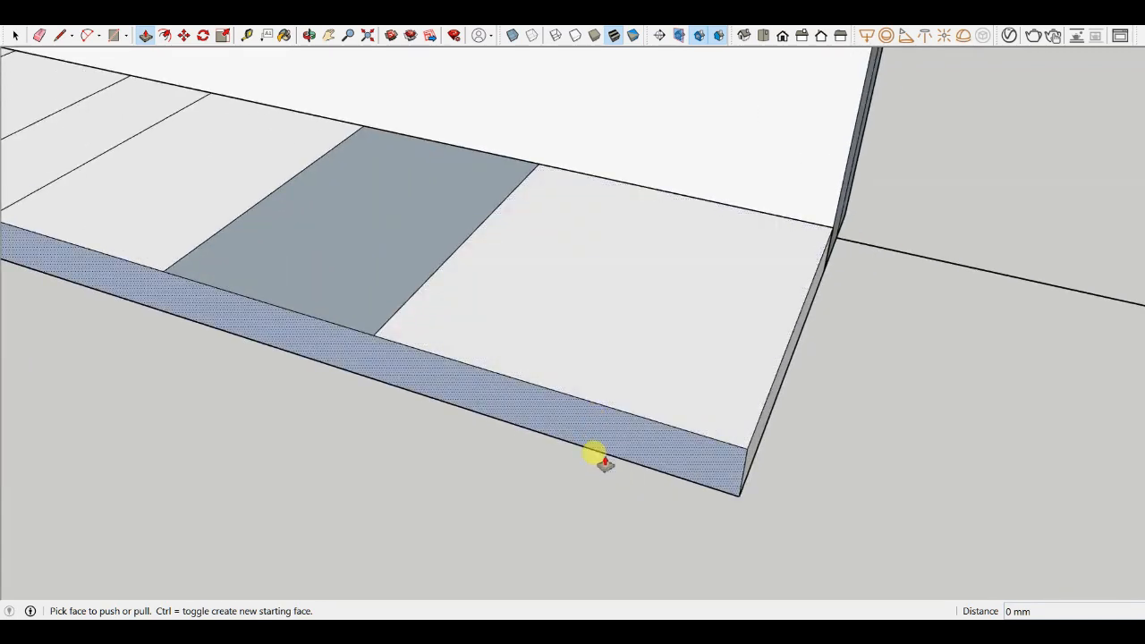
pyautogui.scroll(-2, 600, 438)
pyautogui.click(604, 416)
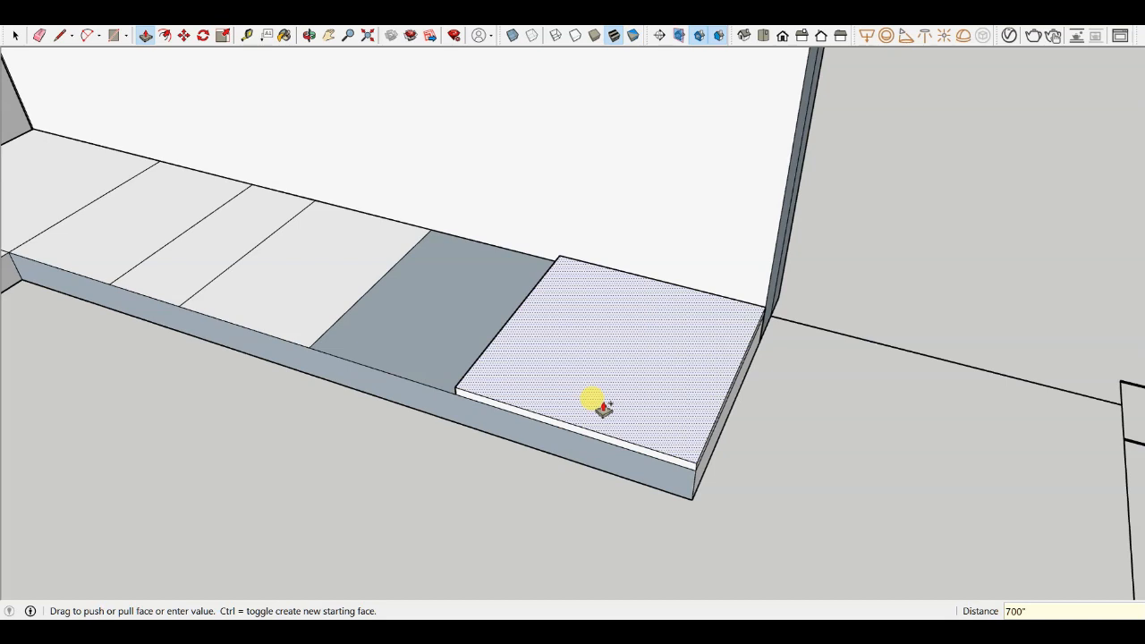
pyautogui.press('Return')
pyautogui.scroll(-4, 603, 407)
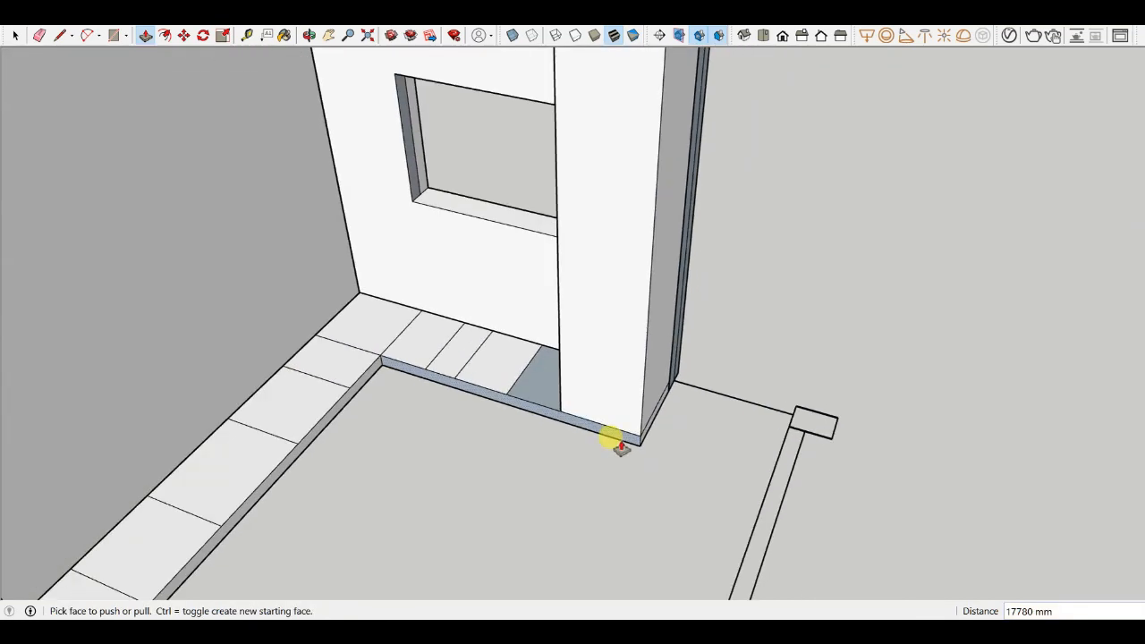
pyautogui.hotkey('ctrl', 'z')
# - Push-pull the end tile of the short strip up 700 mm
pyautogui.scroll(3, 604, 428)
pyautogui.click(600, 417)
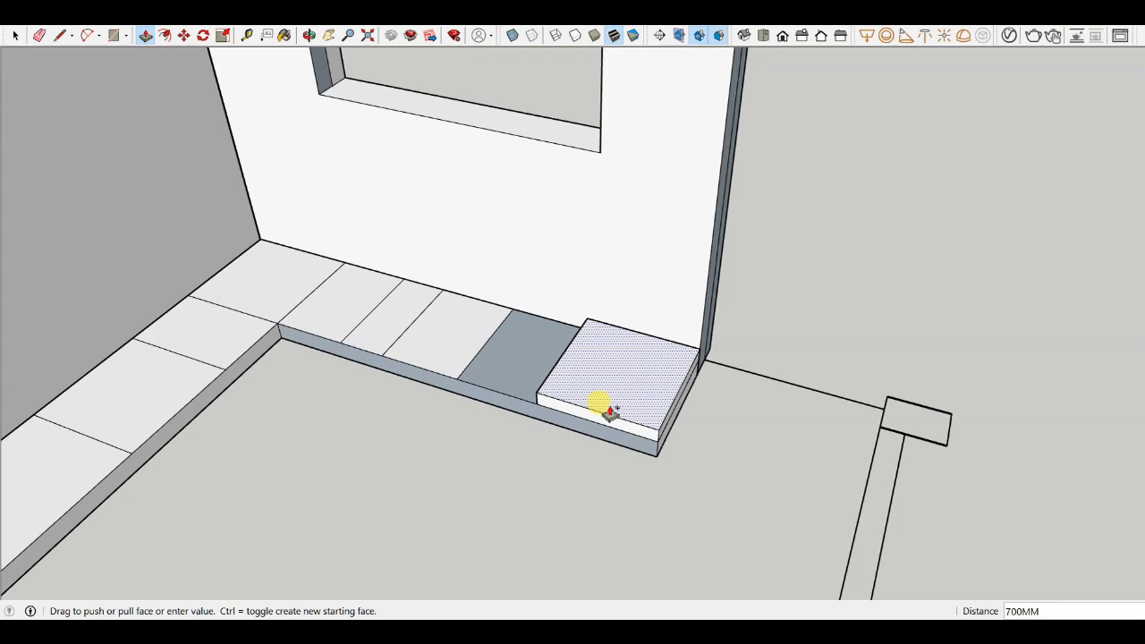
pyautogui.press('Return')
pyautogui.scroll(4, 501, 375)
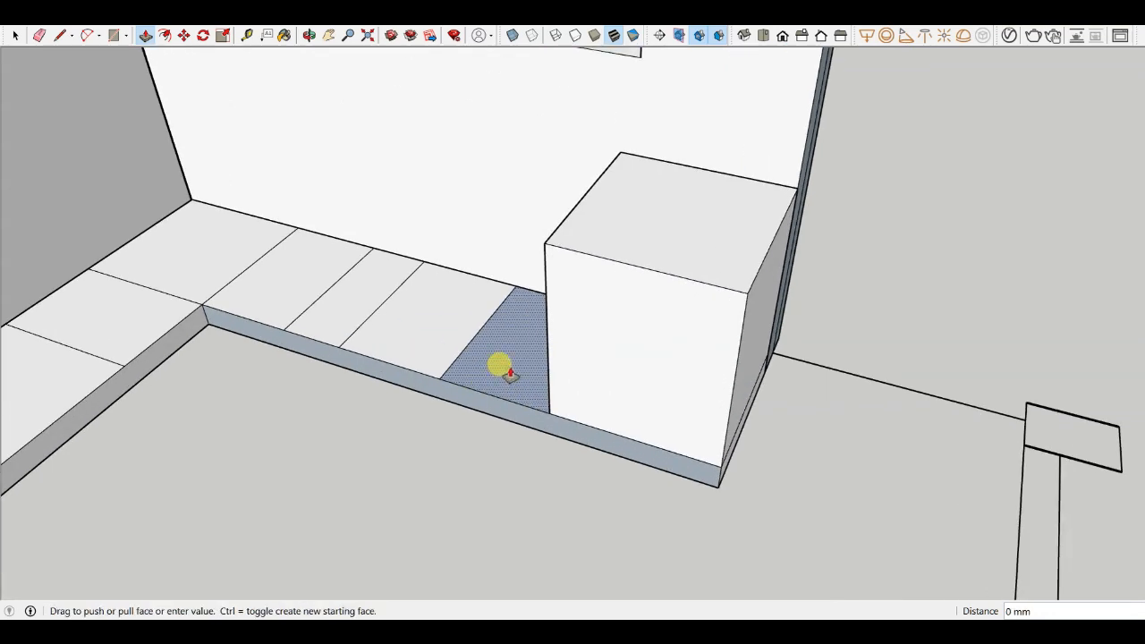
pyautogui.click(508, 374)
pyautogui.press('Escape')
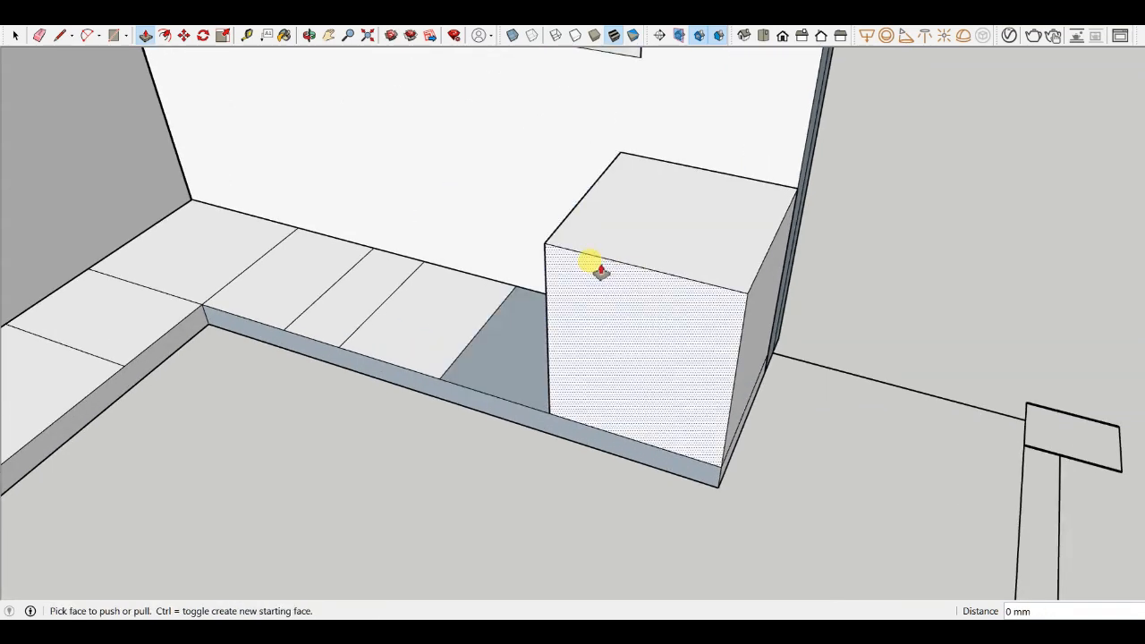
# - Repeat the 700 mm push-pull on the remaining tiles of the short strip and around the corner
pyautogui.click(498, 328)
pyautogui.click(598, 259)
pyautogui.click(396, 332)
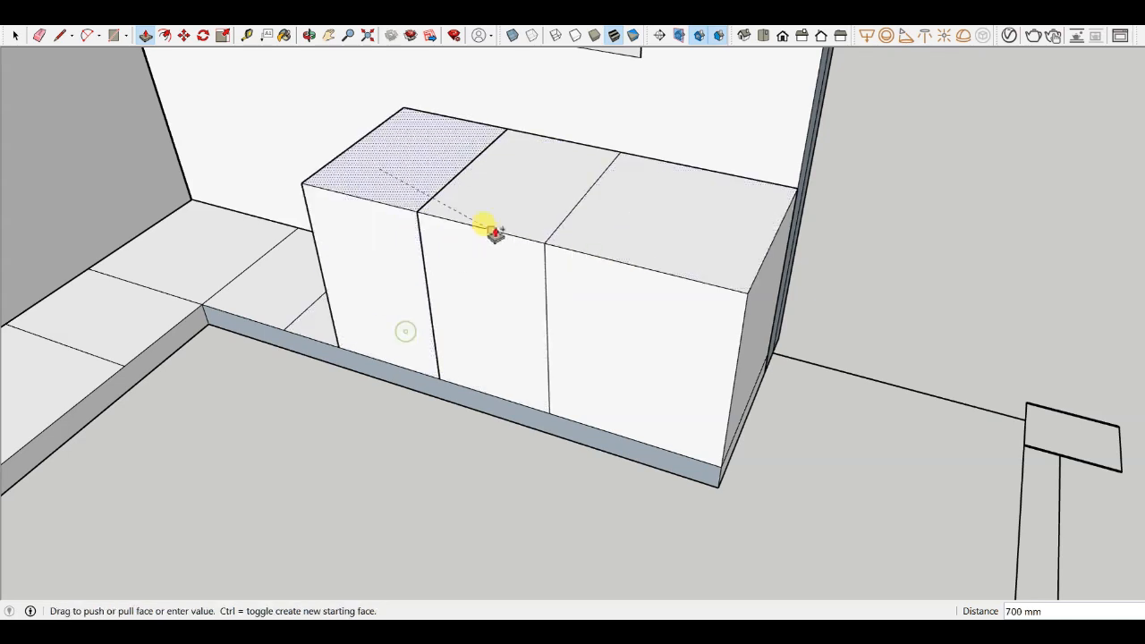
pyautogui.click(493, 230)
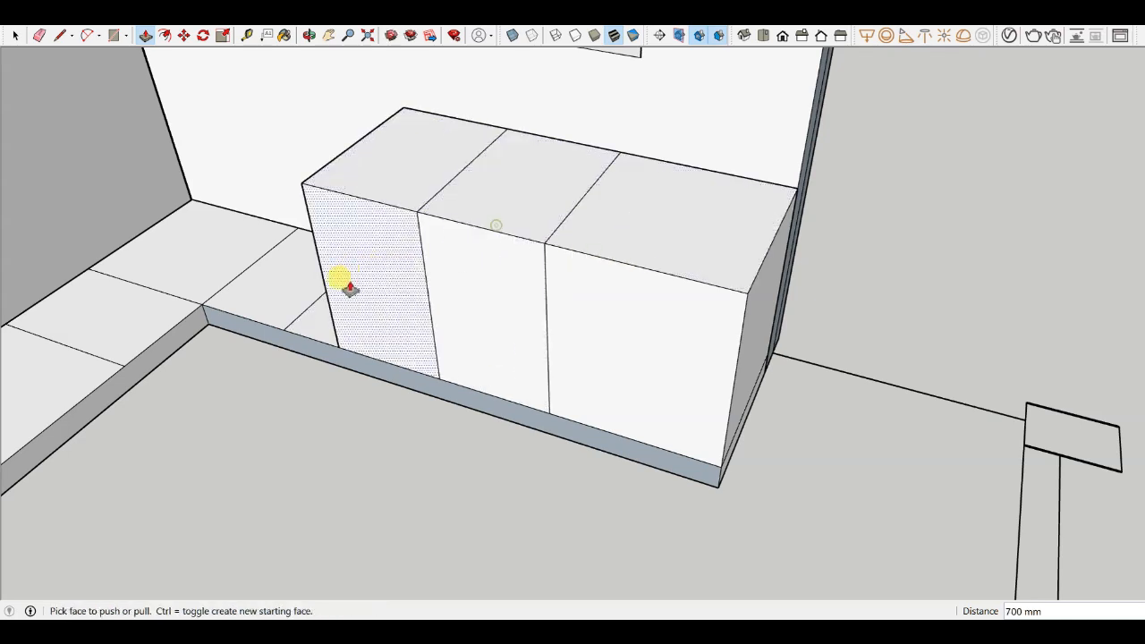
pyautogui.click(365, 205)
pyautogui.click(260, 290)
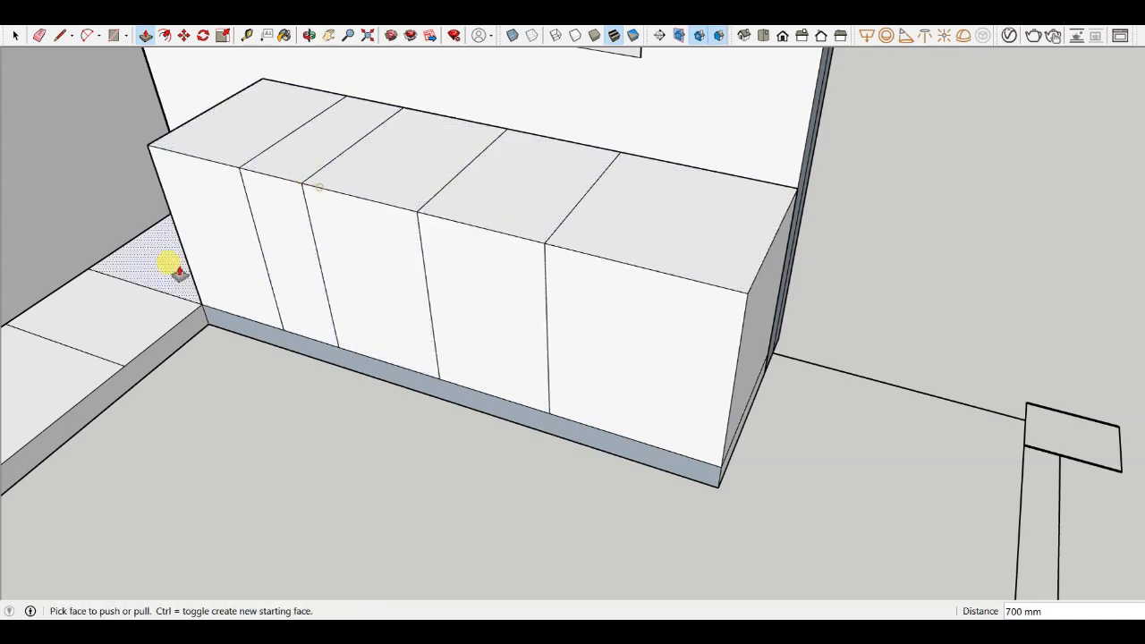
pyautogui.click(242, 170)
pyautogui.scroll(-2, 579, 204)
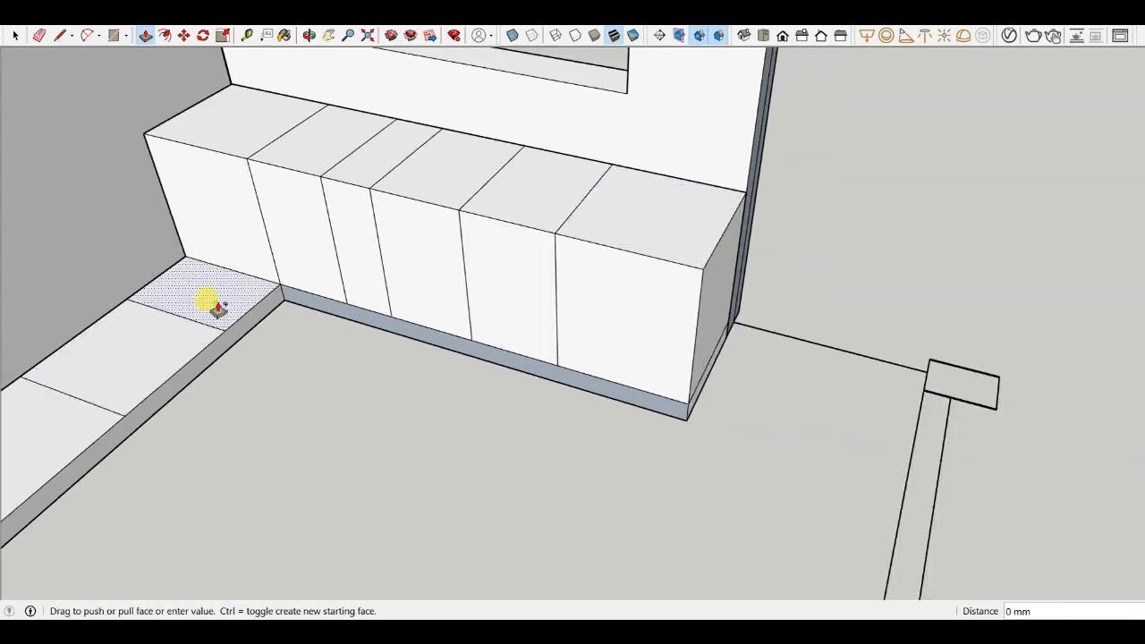
pyautogui.click(218, 307)
pyautogui.click(271, 169)
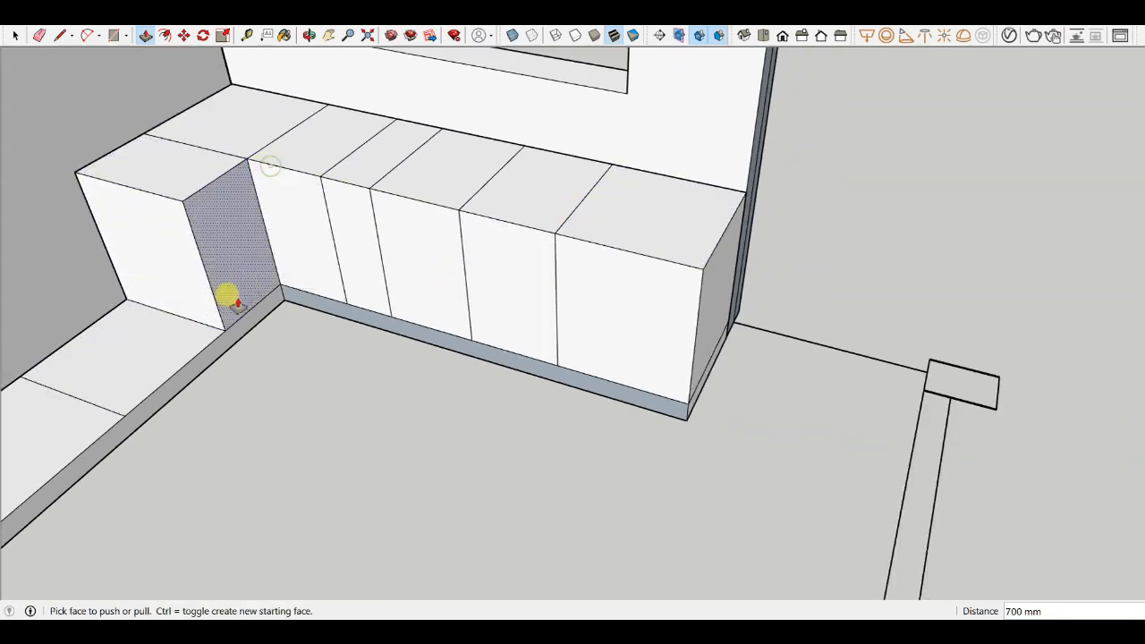
pyautogui.click(171, 332)
pyautogui.click(219, 187)
pyautogui.scroll(-3, 221, 185)
# - Raise the remaining tiles along the long wall's strip 700 mm to form a continuous counter block
pyautogui.moveTo(313, 286); pyautogui.dragTo(492, 313, button='middle')
pyautogui.scroll(2, 242, 274)
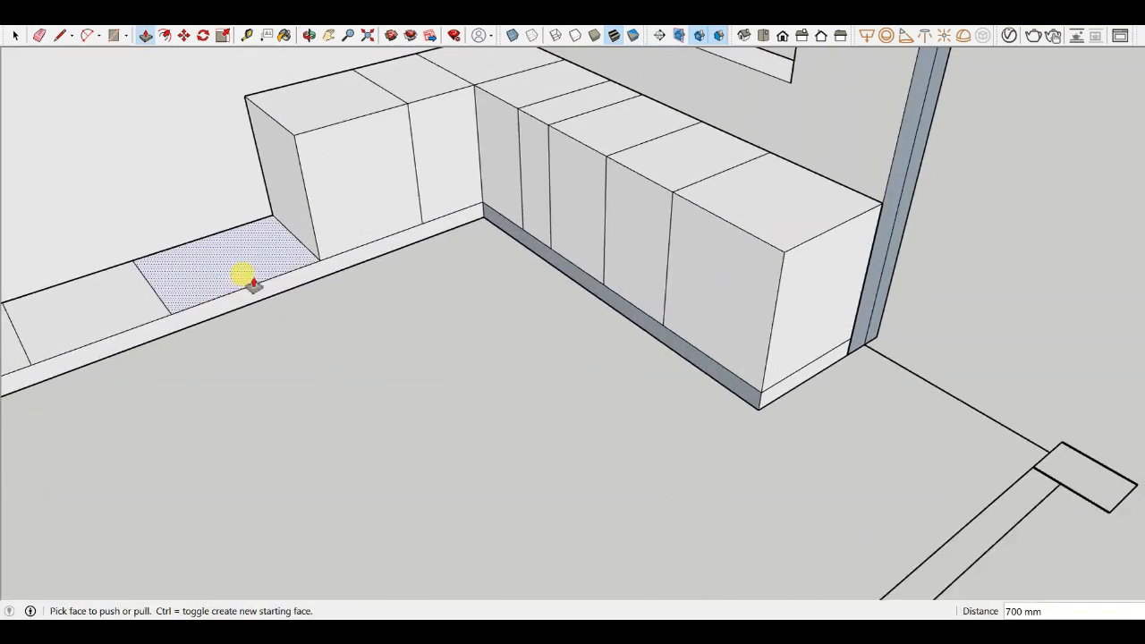
pyautogui.moveTo(245, 276); pyautogui.dragTo(252, 273)
pyautogui.press('ctrl')
pyautogui.click(288, 247)
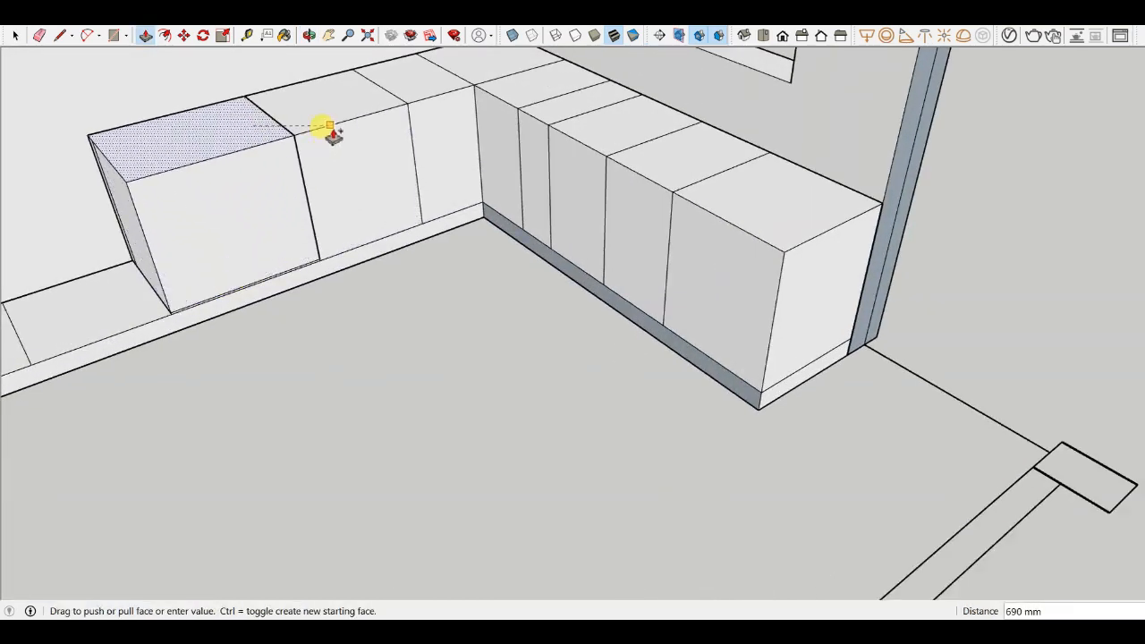
pyautogui.click(327, 128)
pyautogui.click(147, 302)
pyautogui.click(198, 162)
pyautogui.scroll(-2, 438, 192)
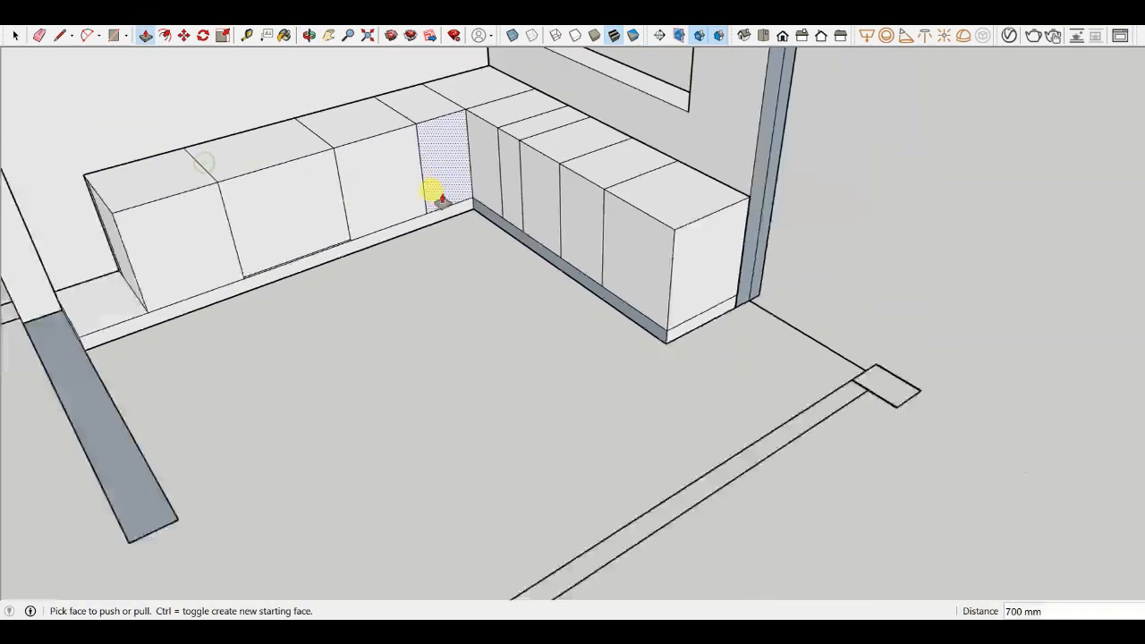
pyautogui.click(109, 305)
pyautogui.click(141, 207)
pyautogui.scroll(-3, 189, 234)
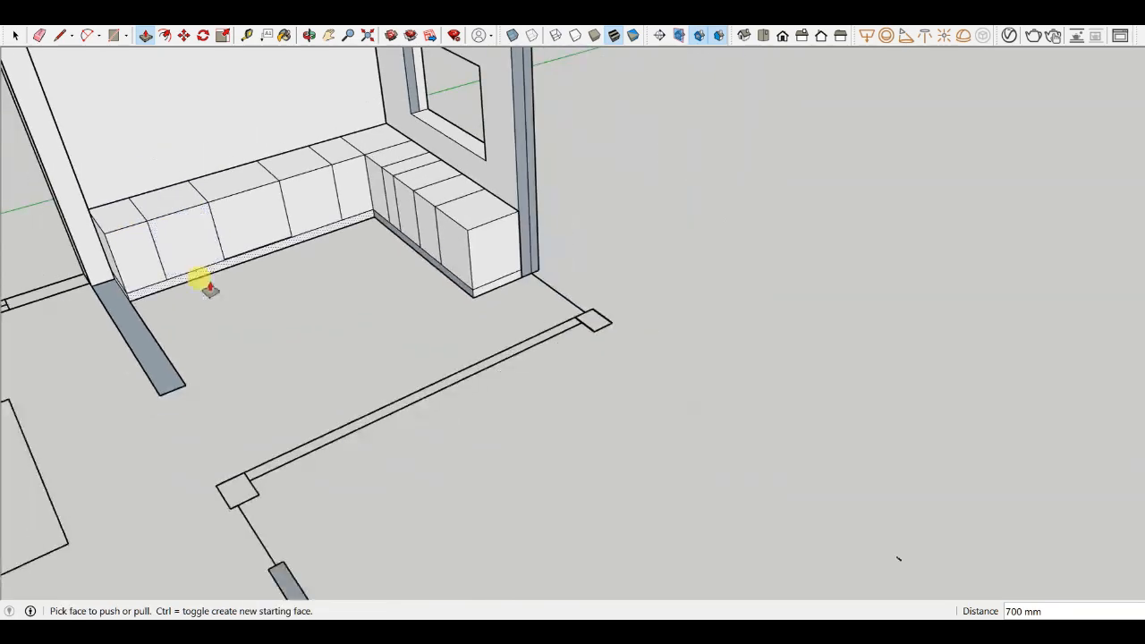
# - Orbit around the raised counter blocks to inspect their end face near the opening
pyautogui.moveTo(199, 281); pyautogui.dragTo(483, 234, button='middle')
pyautogui.scroll(4, 464, 242)
pyautogui.scroll(-3, 492, 334)
pyautogui.moveTo(430, 264); pyautogui.dragTo(551, 207, button='middle')
pyautogui.scroll(5, 552, 207)
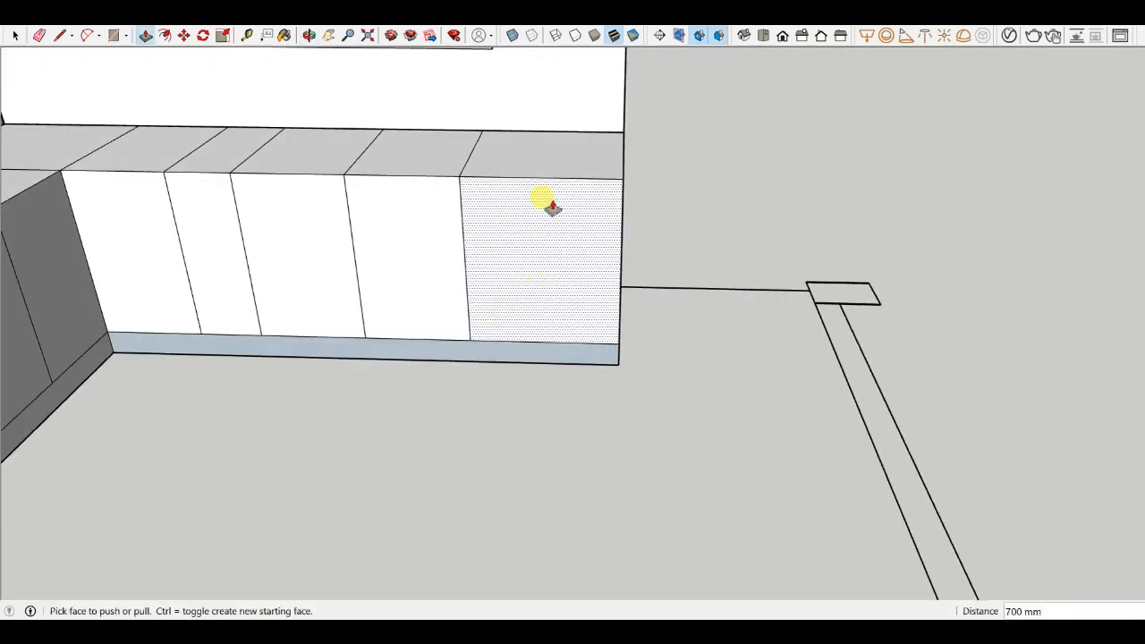
pyautogui.scroll(-2, 536, 236)
pyautogui.moveTo(517, 279); pyautogui.dragTo(483, 271, button='middle')
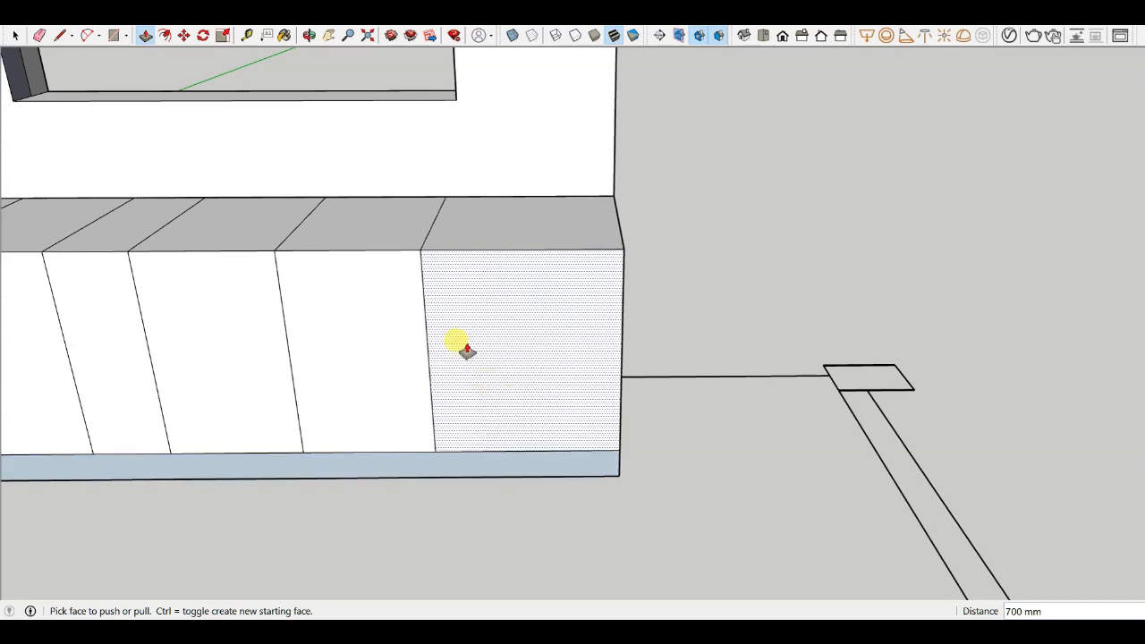
# - Push-pull the top of the end counter block up 40 mm to start the countertop slab
pyautogui.scroll(-3, 646, 276)
pyautogui.moveTo(378, 187); pyautogui.dragTo(403, 261, button='middle')
pyautogui.scroll(4, 445, 225)
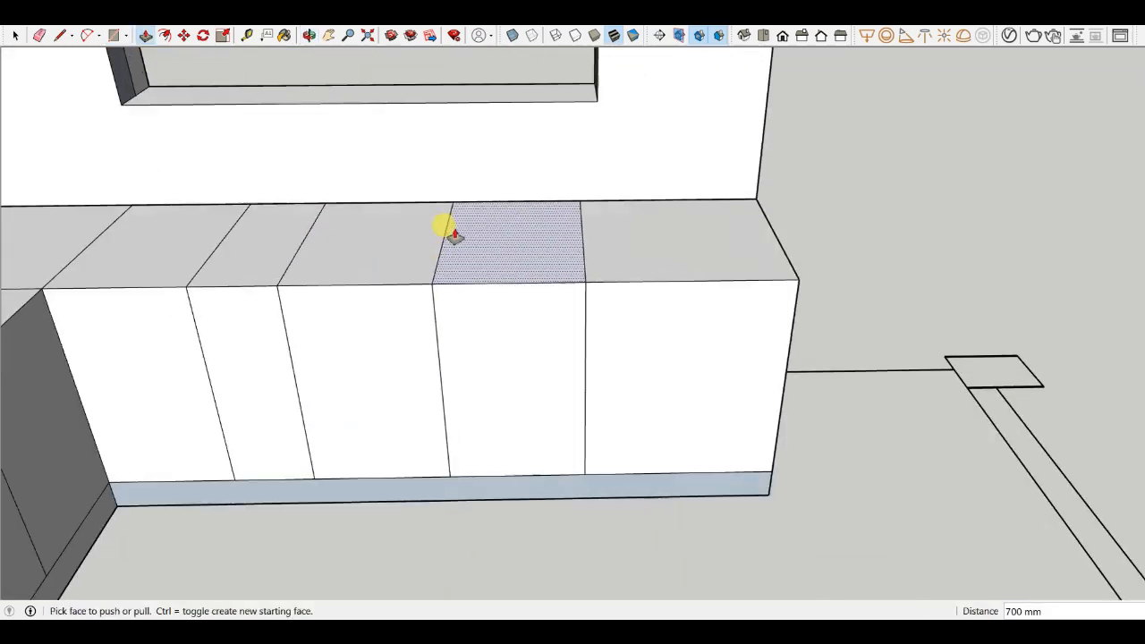
pyautogui.scroll(-2, 525, 332)
pyautogui.scroll(4, 529, 322)
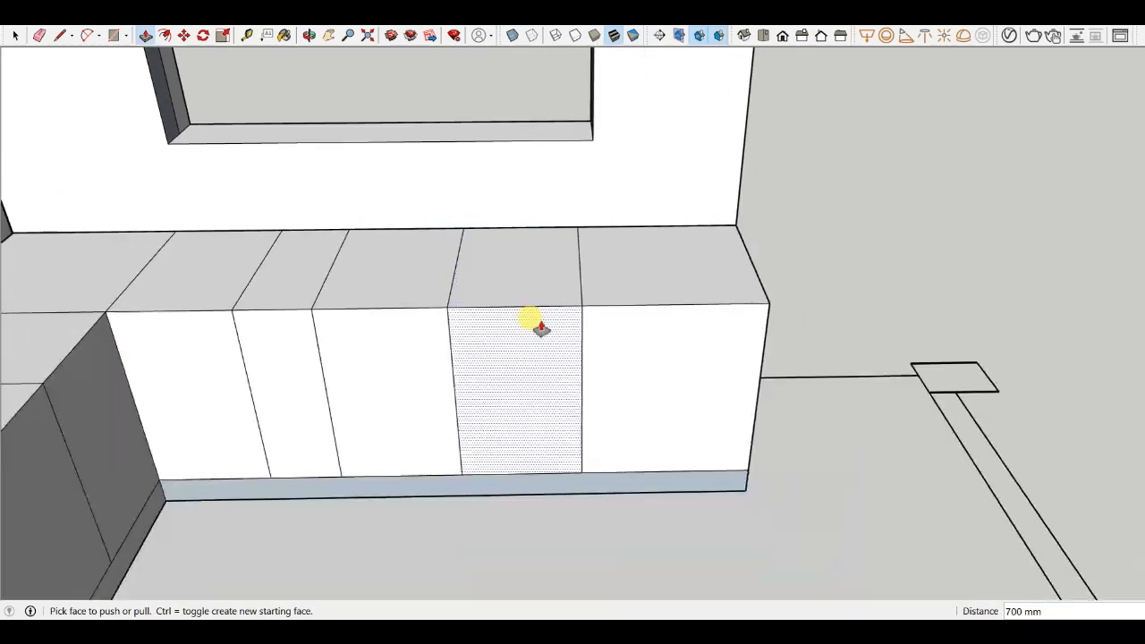
pyautogui.scroll(4, 662, 230)
pyautogui.scroll(-3, 634, 338)
pyautogui.moveTo(633, 340); pyautogui.dragTo(563, 302, button='middle')
pyautogui.scroll(-1, 604, 368)
pyautogui.scroll(4, 604, 275)
pyautogui.moveTo(796, 380)
pyautogui.mouseDown(button='middle')
pyautogui.moveTo(595, 317)
pyautogui.moveTo(618, 299)
pyautogui.mouseUp(button='middle')
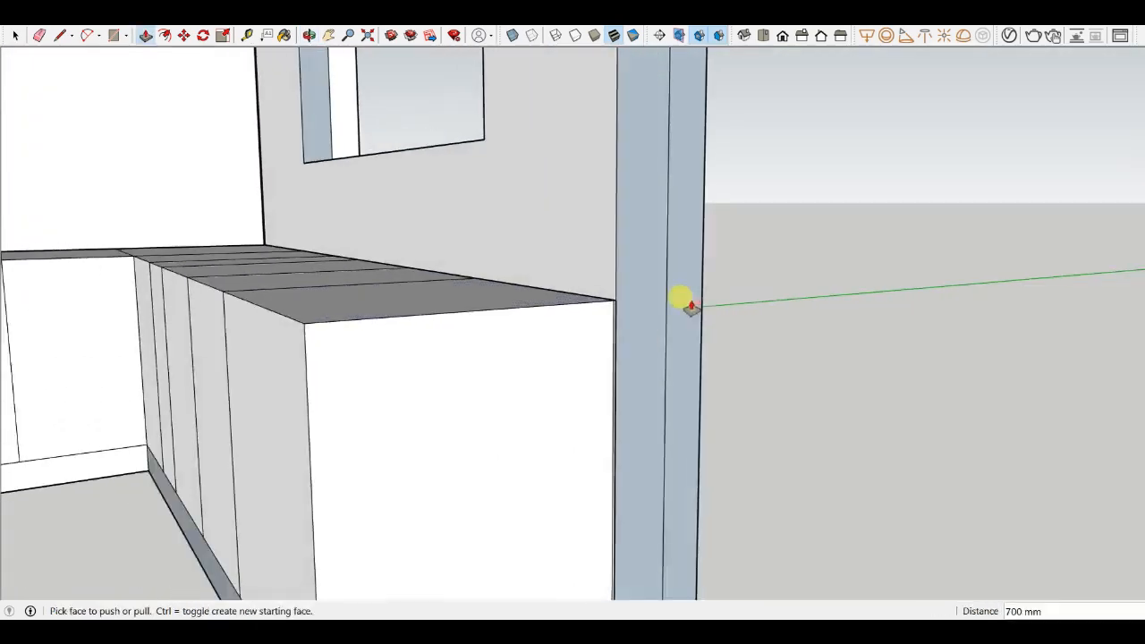
pyautogui.scroll(-4, 573, 309)
pyautogui.moveTo(385, 317)
pyautogui.mouseDown(button='middle')
pyautogui.moveTo(409, 362)
pyautogui.moveTo(626, 424)
pyautogui.mouseUp(button='middle')
pyautogui.scroll(4, 646, 411)
pyautogui.scroll(-4, 566, 425)
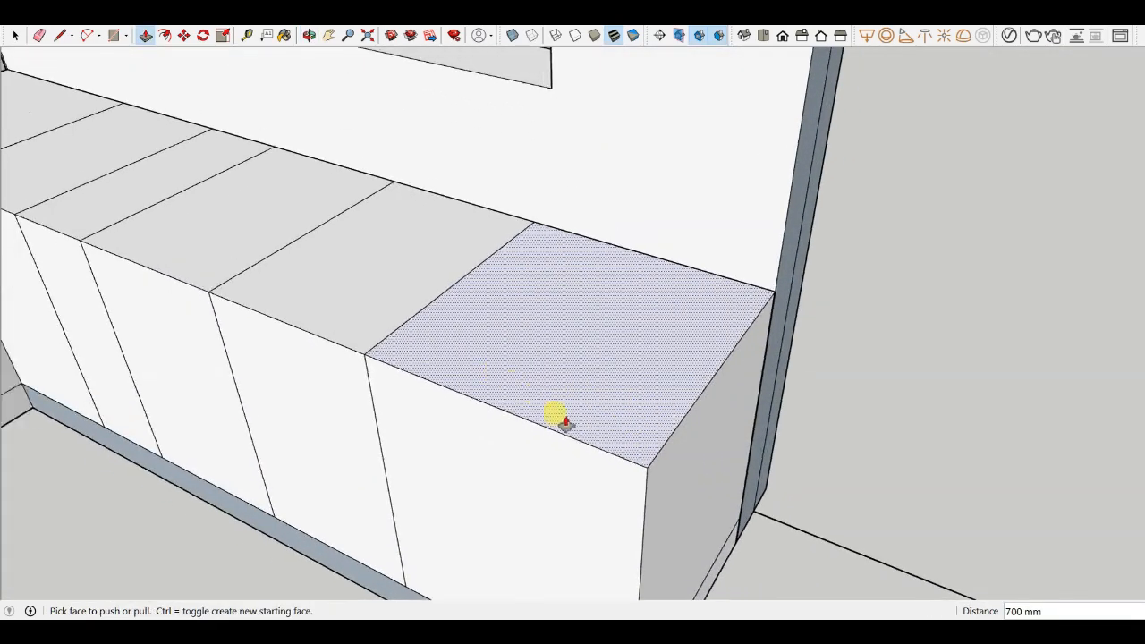
pyautogui.moveTo(572, 428); pyautogui.dragTo(573, 419)
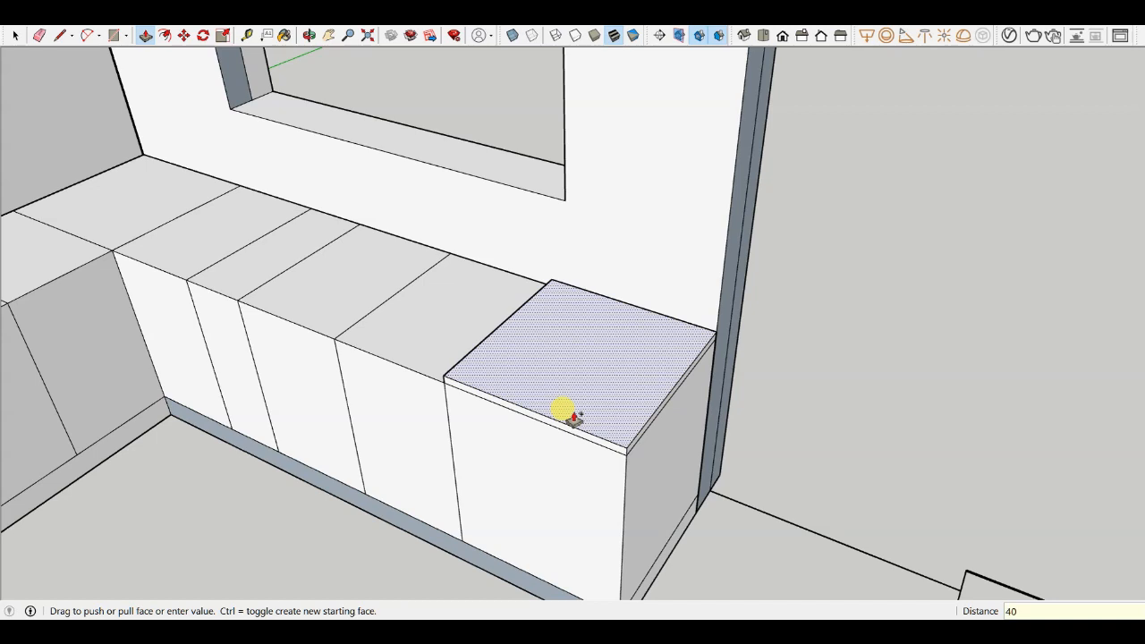
pyautogui.press('Return')
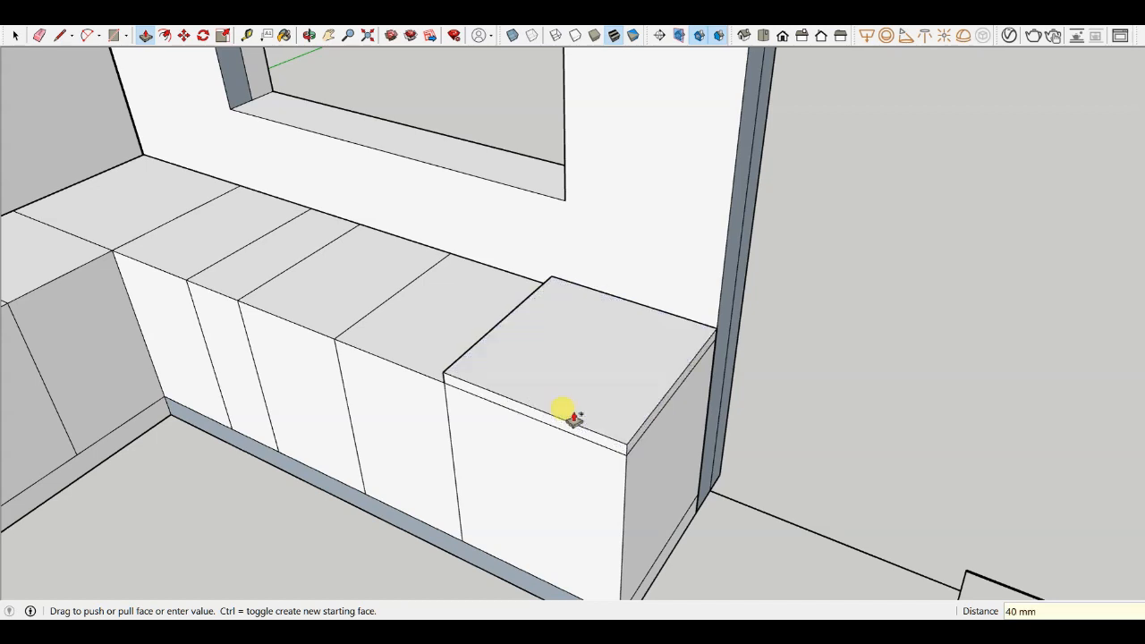
# - Raise the rest of the counter's top surface to the same 40 mm slab height
pyautogui.moveTo(429, 358); pyautogui.dragTo(654, 312, button='middle')
pyautogui.scroll(3, 635, 349)
pyautogui.scroll(1, 629, 345)
pyautogui.click(631, 349)
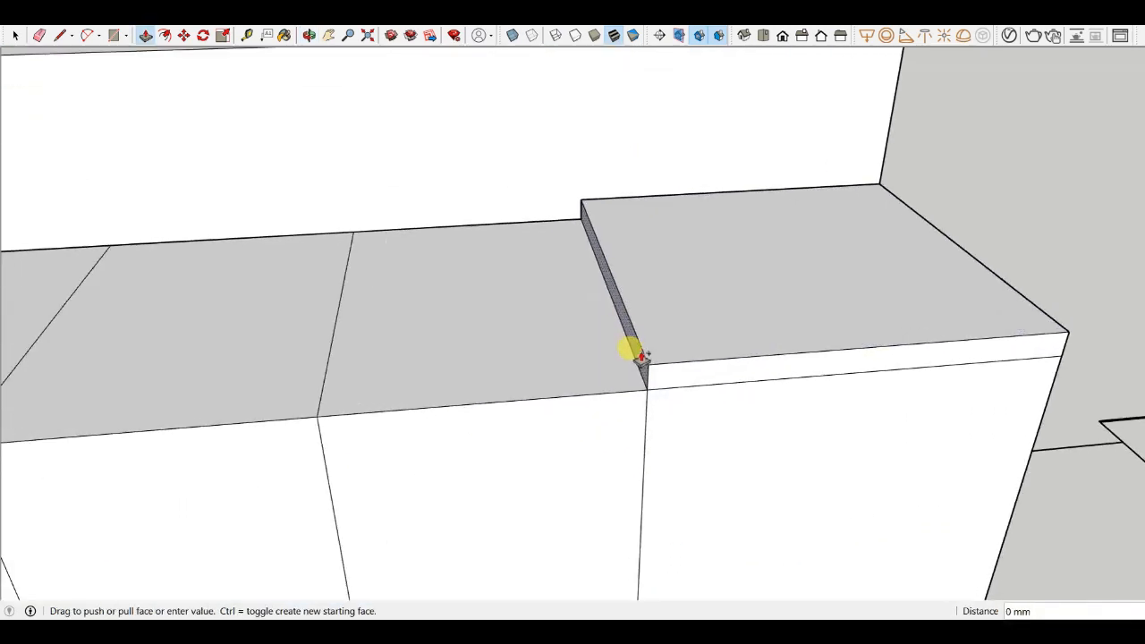
pyautogui.scroll(-5, 836, 343)
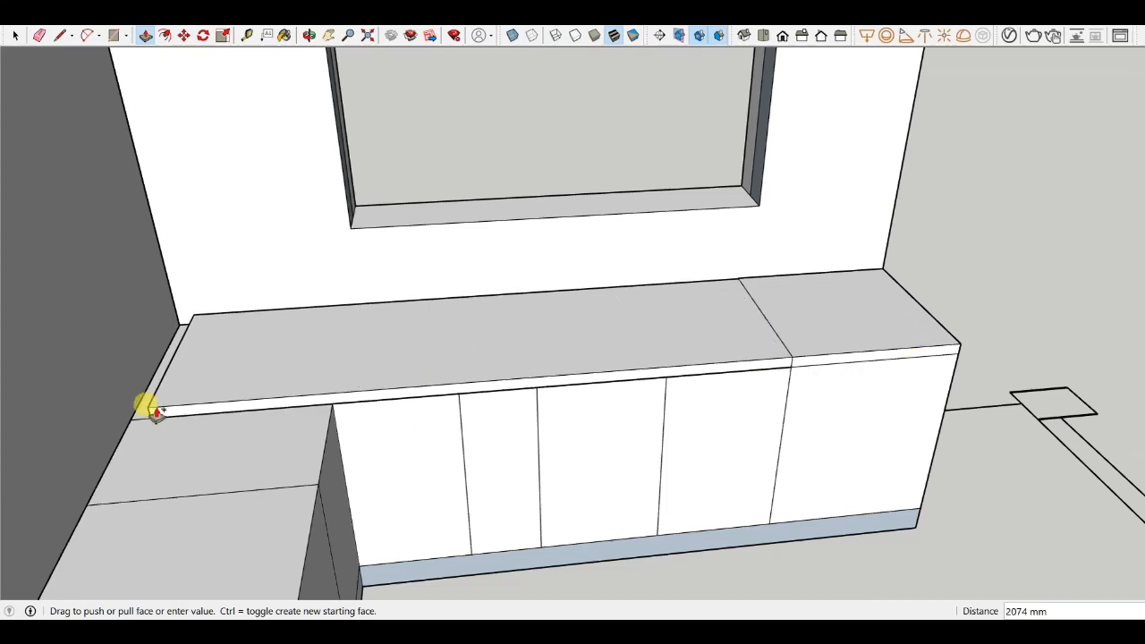
pyautogui.click(130, 418)
# - Extend the countertop slab's end face across the short counter run to the opposite wall
pyautogui.scroll(-5, 626, 455)
pyautogui.moveTo(626, 454); pyautogui.dragTo(402, 379, button='middle')
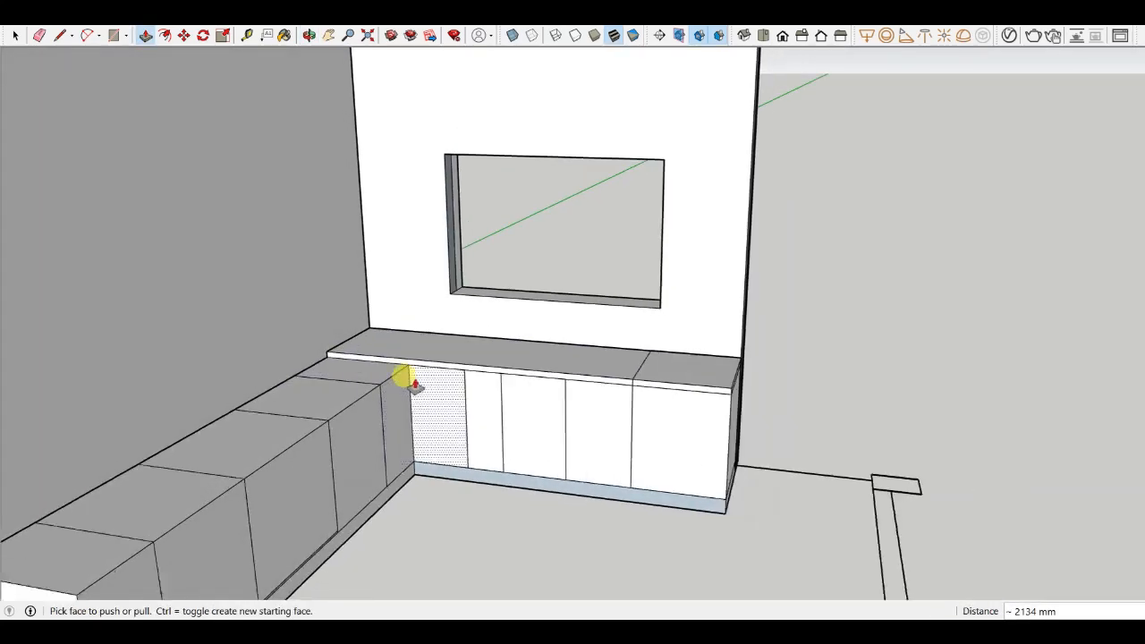
pyautogui.scroll(3, 411, 363)
pyautogui.press('l')
pyautogui.scroll(3, 414, 363)
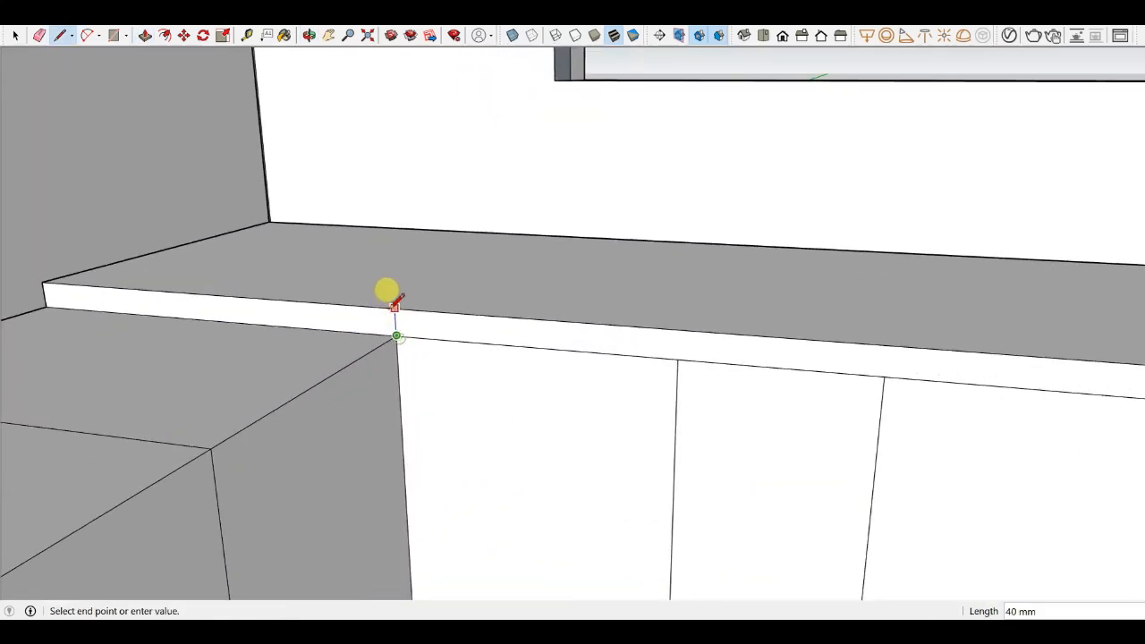
pyautogui.scroll(-2, 474, 313)
pyautogui.press('p')
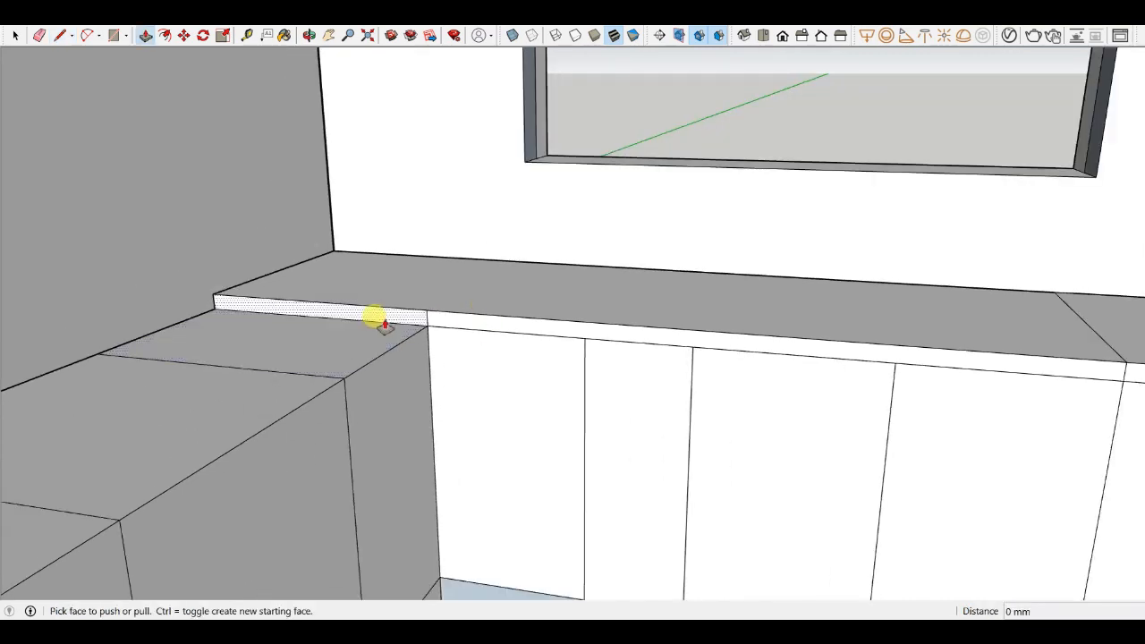
pyautogui.click(383, 319)
pyautogui.scroll(-3, 906, 261)
pyautogui.scroll(-3, 695, 331)
pyautogui.moveTo(695, 332); pyautogui.dragTo(524, 353, button='middle')
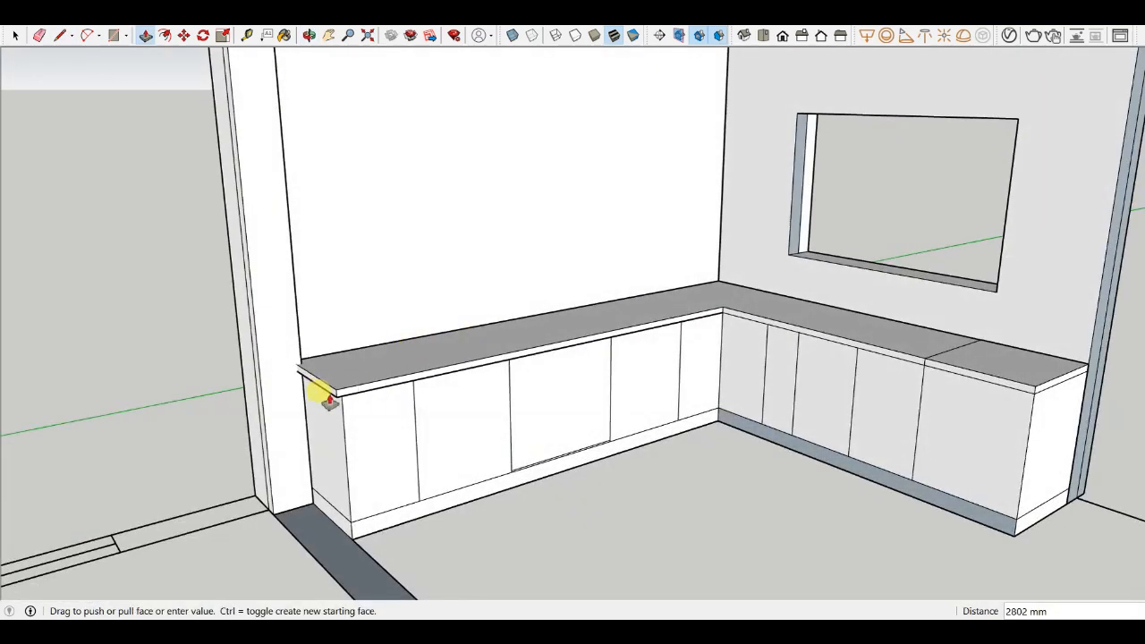
pyautogui.click(342, 396)
# - Erase the leftover seam edges on the countertop slab
pyautogui.scroll(2, 313, 377)
pyautogui.scroll(-3, 283, 366)
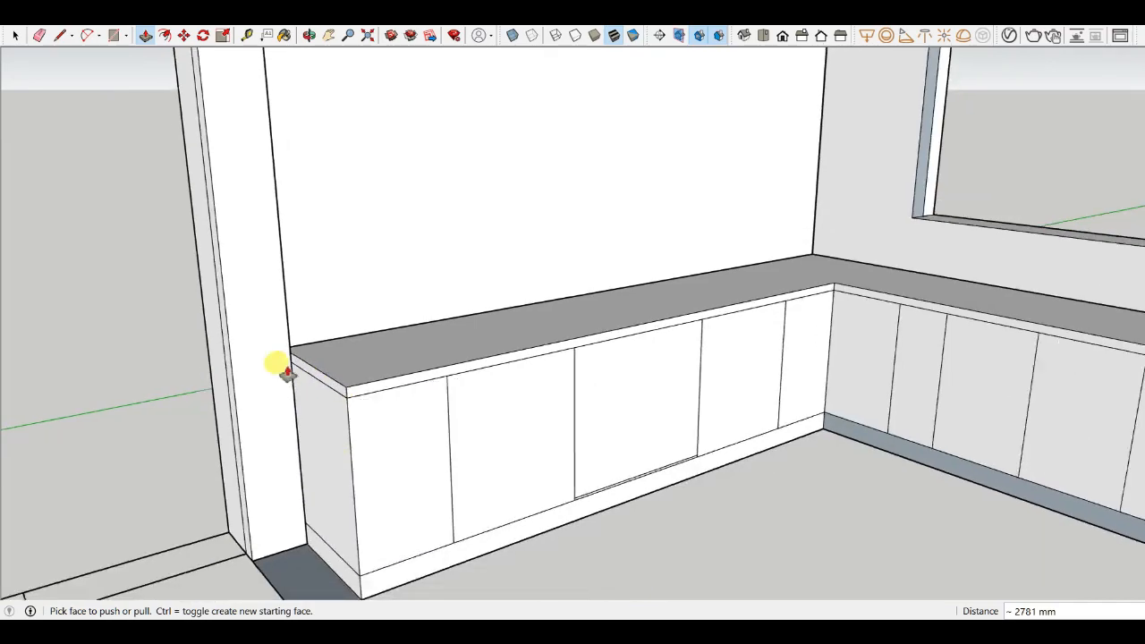
pyautogui.moveTo(555, 441); pyautogui.dragTo(726, 444, button='middle')
pyautogui.scroll(-3, 529, 389)
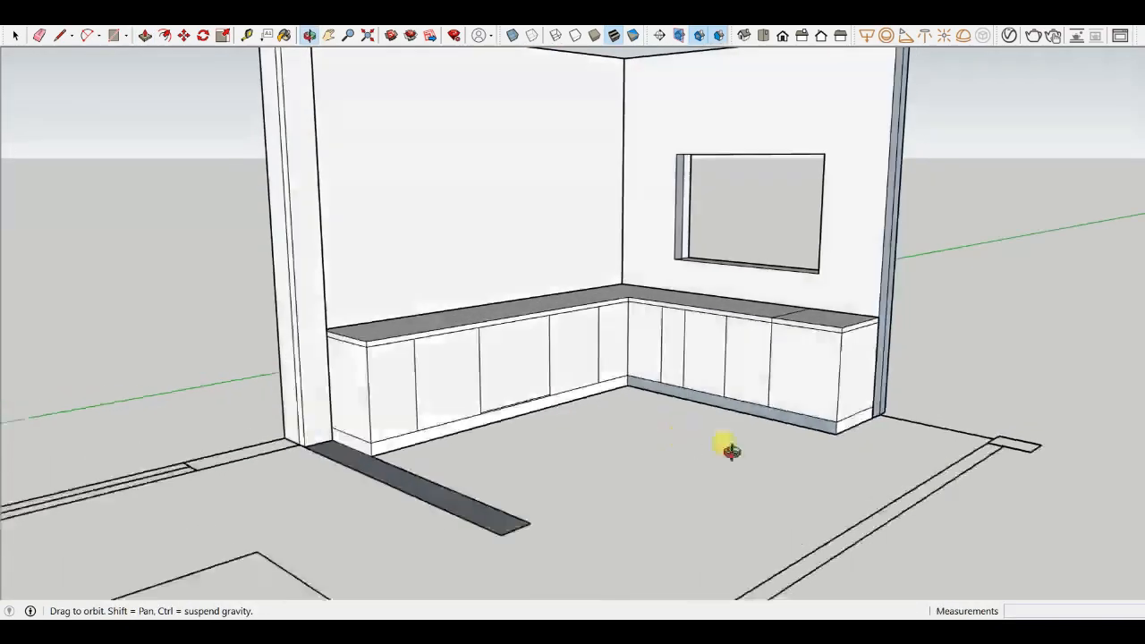
pyautogui.scroll(5, 793, 410)
pyautogui.moveTo(793, 409); pyautogui.dragTo(524, 384, button='middle')
pyautogui.scroll(-3, 659, 322)
pyautogui.scroll(5, 729, 304)
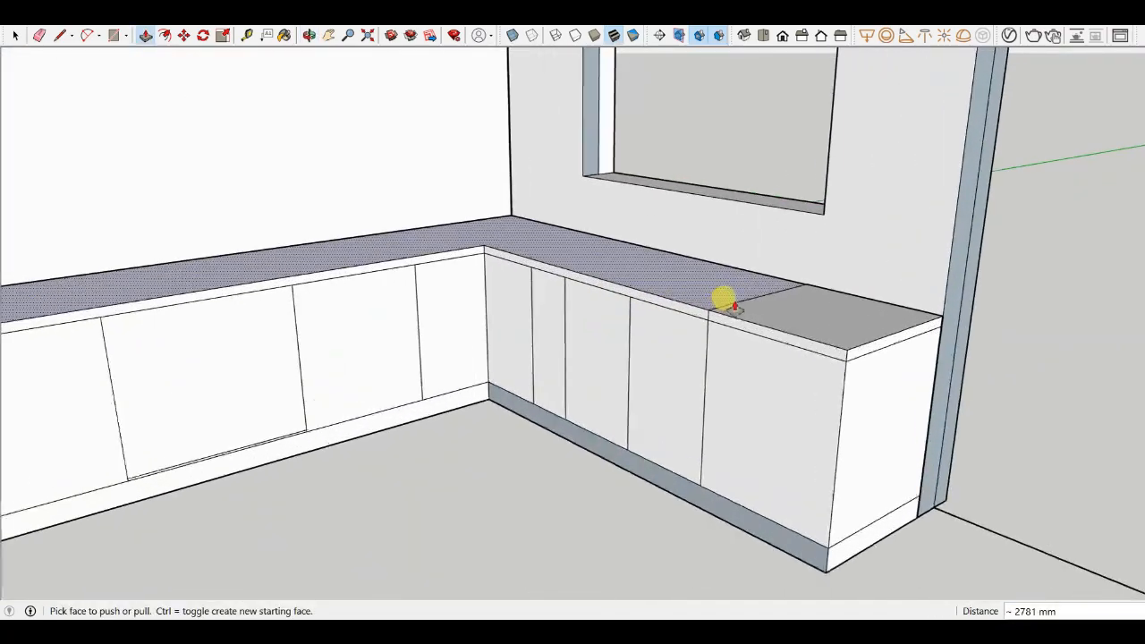
pyautogui.scroll(2, 733, 307)
pyautogui.press('e')
pyautogui.scroll(2, 732, 295)
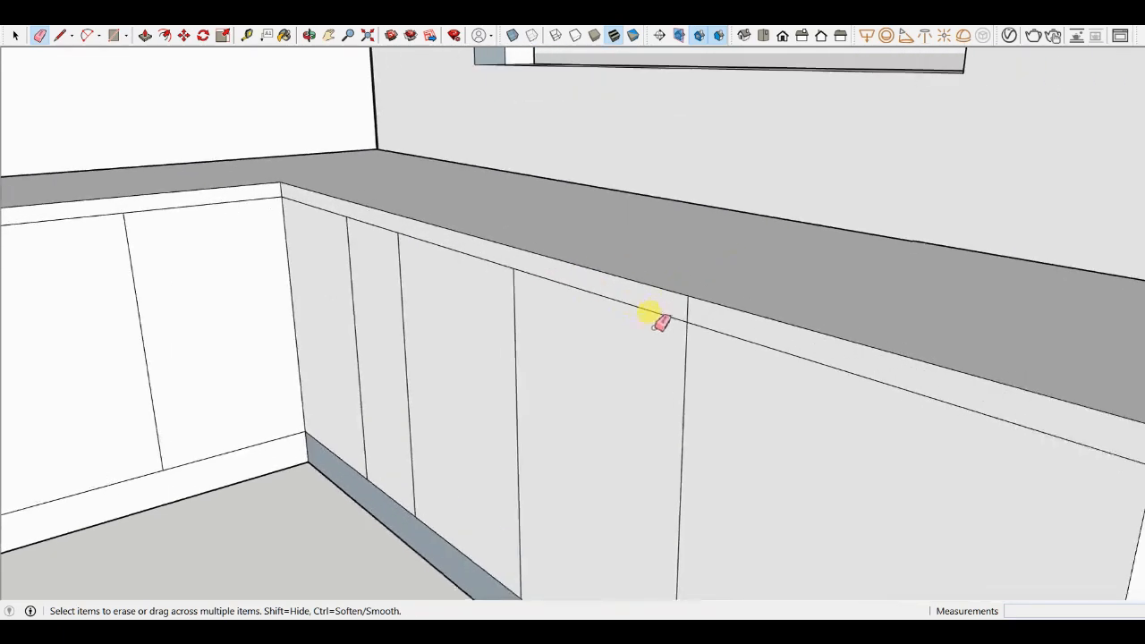
pyautogui.scroll(-3, 703, 304)
pyautogui.moveTo(670, 260)
pyautogui.mouseDown(button='middle')
pyautogui.moveTo(593, 355)
pyautogui.moveTo(673, 293)
pyautogui.mouseUp(button='middle')
pyautogui.scroll(-2, 706, 269)
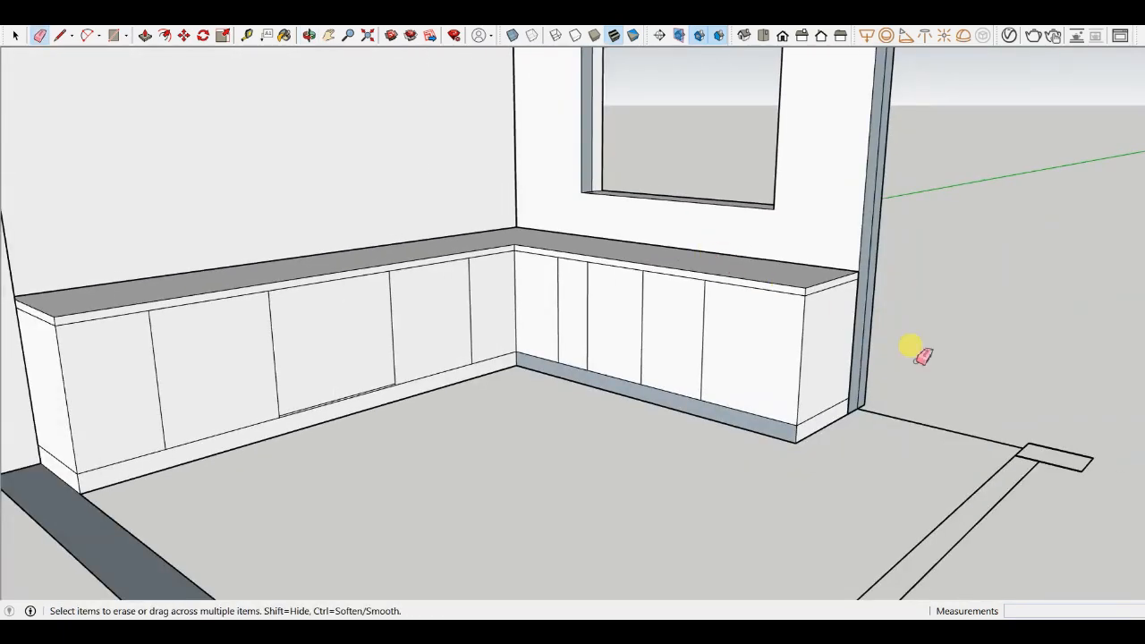
pyautogui.scroll(-3, 918, 358)
pyautogui.moveTo(899, 362); pyautogui.dragTo(801, 408, button='middle')
pyautogui.scroll(4, 828, 414)
pyautogui.moveTo(735, 367); pyautogui.dragTo(719, 427, button='middle')
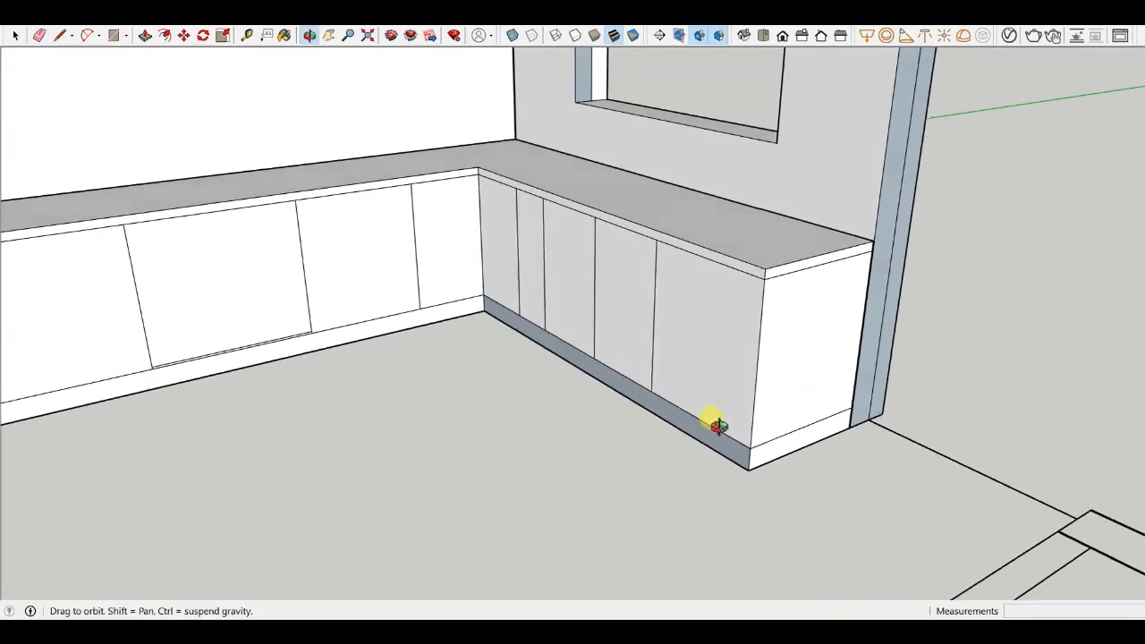
pyautogui.scroll(-4, 702, 403)
pyautogui.moveTo(618, 385)
pyautogui.mouseDown(button='middle')
pyautogui.moveTo(353, 373)
pyautogui.moveTo(575, 324)
pyautogui.mouseUp(button='middle')
pyautogui.scroll(4, 291, 365)
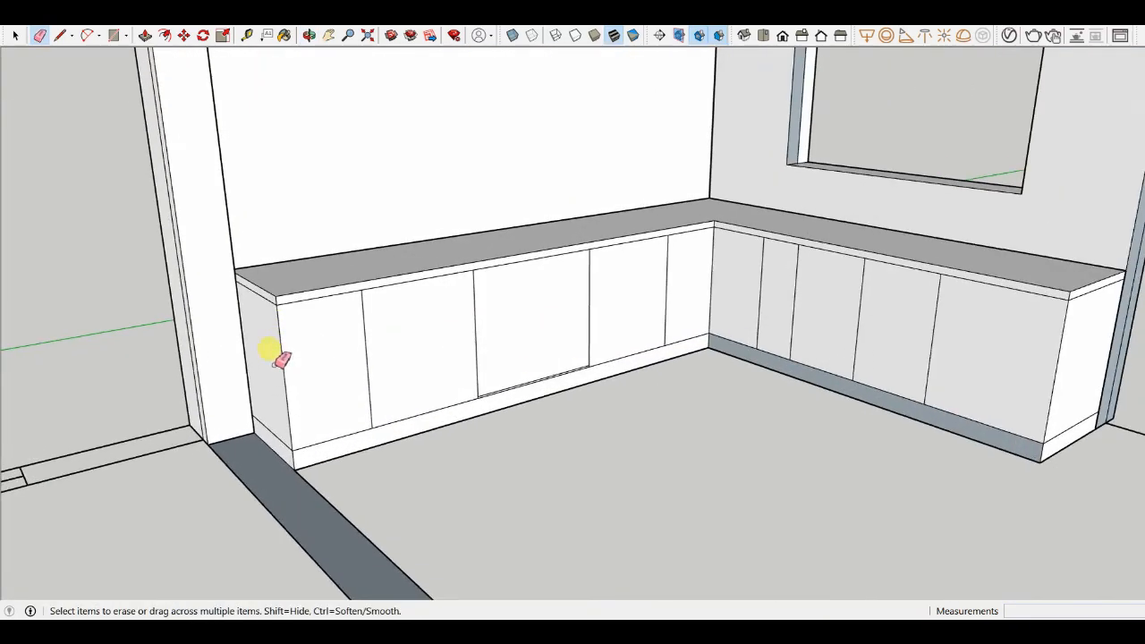
pyautogui.scroll(-3, 299, 235)
pyautogui.moveTo(299, 235)
pyautogui.mouseDown(button='middle')
pyautogui.moveTo(299, 328)
pyautogui.moveTo(309, 343)
pyautogui.mouseUp(button='middle')
pyautogui.scroll(3, 294, 349)
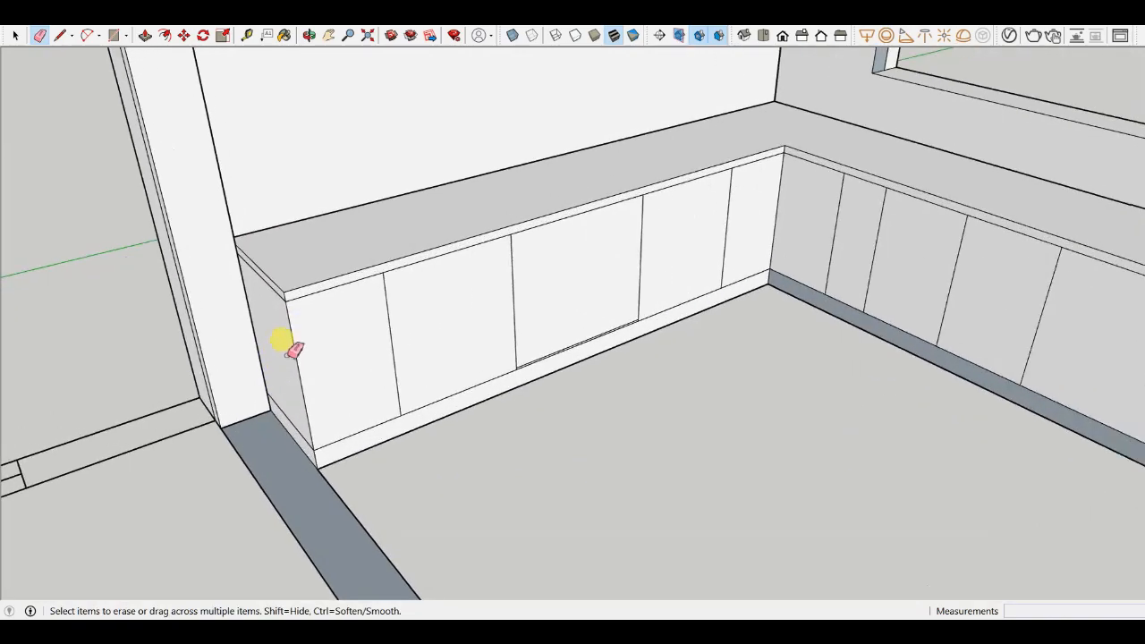
pyautogui.scroll(-3, 288, 283)
pyautogui.scroll(5, 275, 277)
pyautogui.scroll(-2, 314, 260)
pyautogui.moveTo(315, 260); pyautogui.dragTo(346, 313, button='middle')
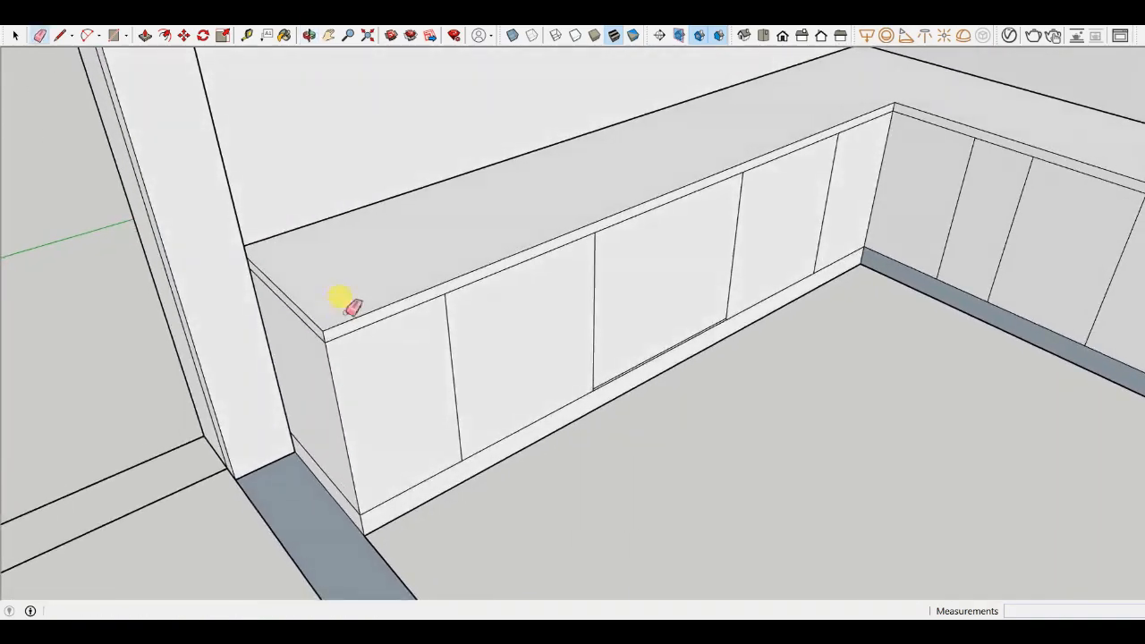
# - Orbit around the L-shaped counters to inspect the finished countertop
pyautogui.scroll(-3, 385, 300)
pyautogui.moveTo(414, 294)
pyautogui.mouseDown(button='middle')
pyautogui.moveTo(340, 473)
pyautogui.moveTo(563, 251)
pyautogui.mouseUp(button='middle')
pyautogui.scroll(2, 544, 255)
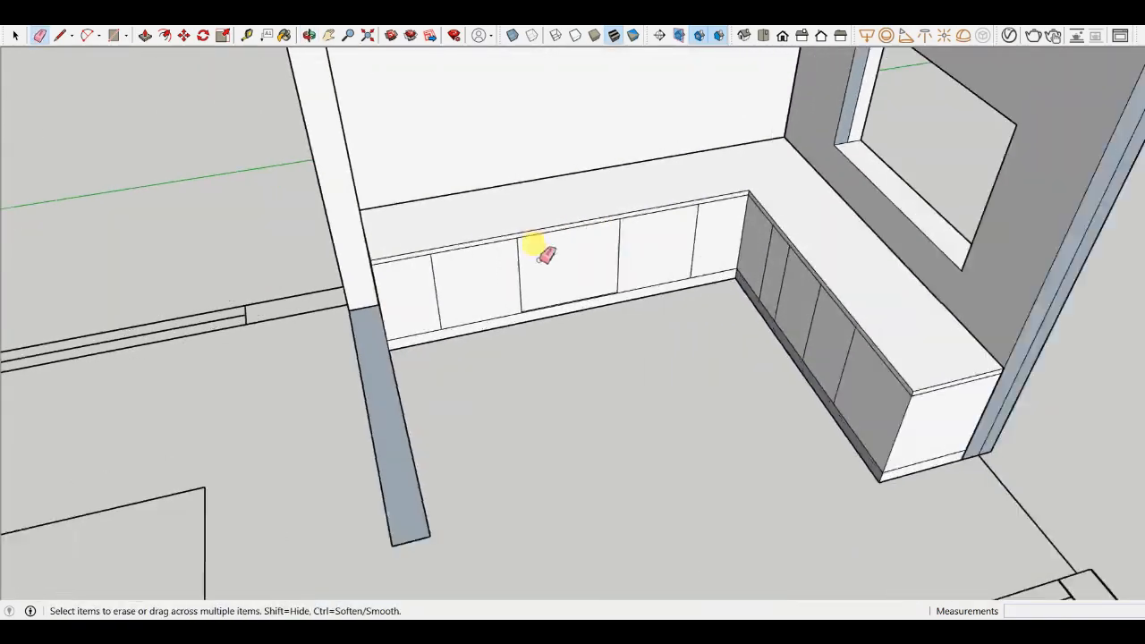
pyautogui.scroll(2, 541, 258)
pyautogui.scroll(-4, 666, 349)
pyautogui.moveTo(572, 441); pyautogui.dragTo(791, 271, button='middle')
pyautogui.scroll(2, 791, 268)
pyautogui.scroll(3, 742, 246)
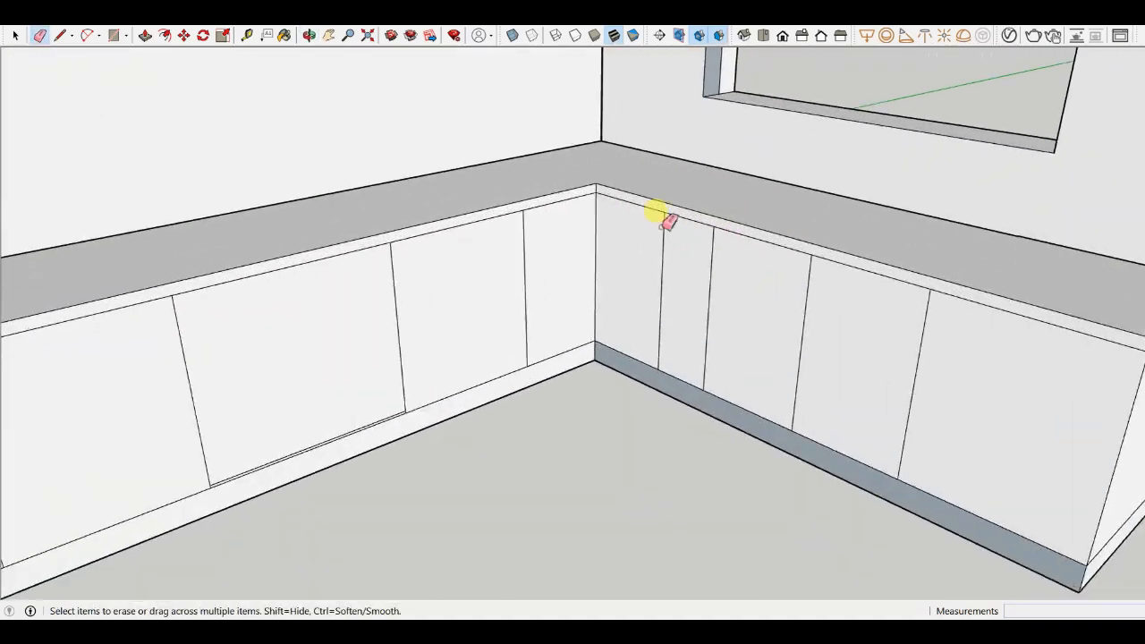
pyautogui.scroll(-5, 511, 307)
pyautogui.moveTo(532, 421); pyautogui.dragTo(478, 358, button='middle')
pyautogui.scroll(3, 615, 256)
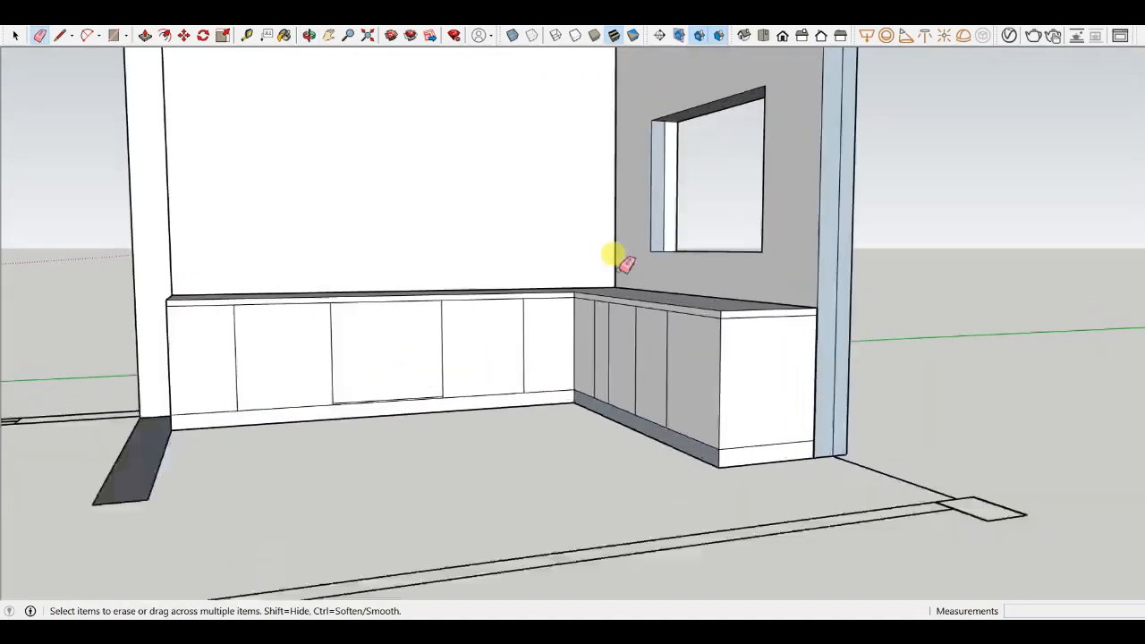
pyautogui.scroll(-4, 450, 439)
pyautogui.moveTo(450, 439)
pyautogui.mouseDown(button='middle')
pyautogui.moveTo(590, 391)
pyautogui.moveTo(555, 422)
pyautogui.mouseUp(button='middle')
pyautogui.scroll(4, 333, 262)
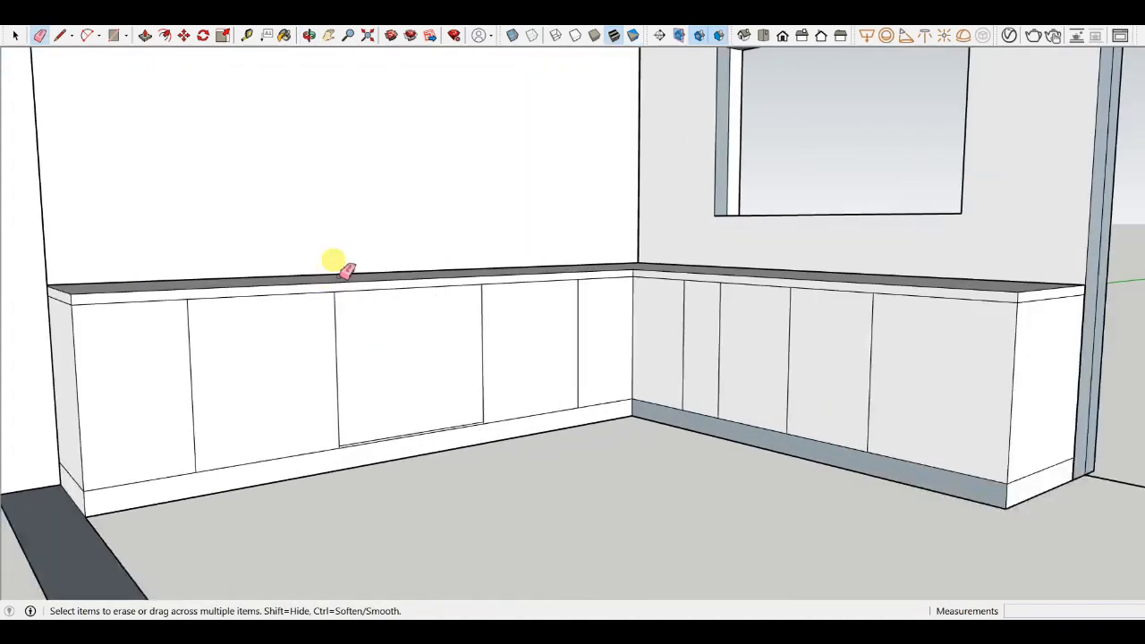
pyautogui.scroll(-4, 549, 306)
pyautogui.moveTo(549, 307); pyautogui.dragTo(519, 481, button='middle')
pyautogui.scroll(3, 646, 373)
pyautogui.moveTo(647, 374)
pyautogui.mouseDown(button='middle')
pyautogui.moveTo(504, 280)
pyautogui.moveTo(670, 291)
pyautogui.mouseUp(button='middle')
pyautogui.press('e')
pyautogui.scroll(5, 721, 299)
# - Draw a rectangle about 476 × 434 mm on the countertop near the end of the window-wall counter
pyautogui.press('r')
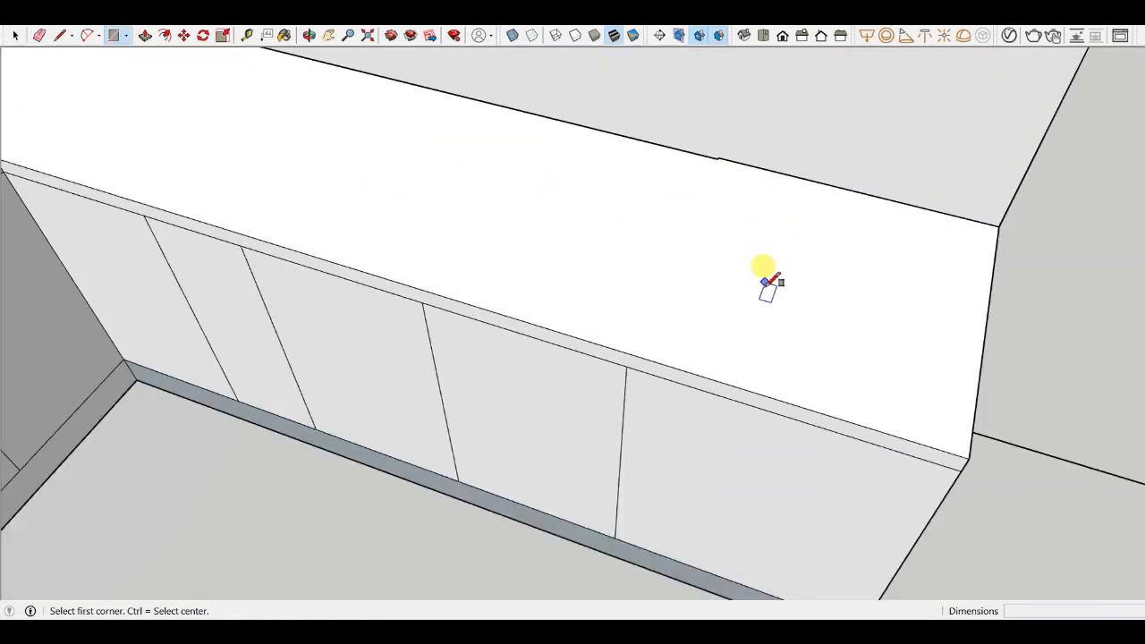
pyautogui.click(682, 339)
pyautogui.click(943, 234)
pyautogui.scroll(-4, 396, 256)
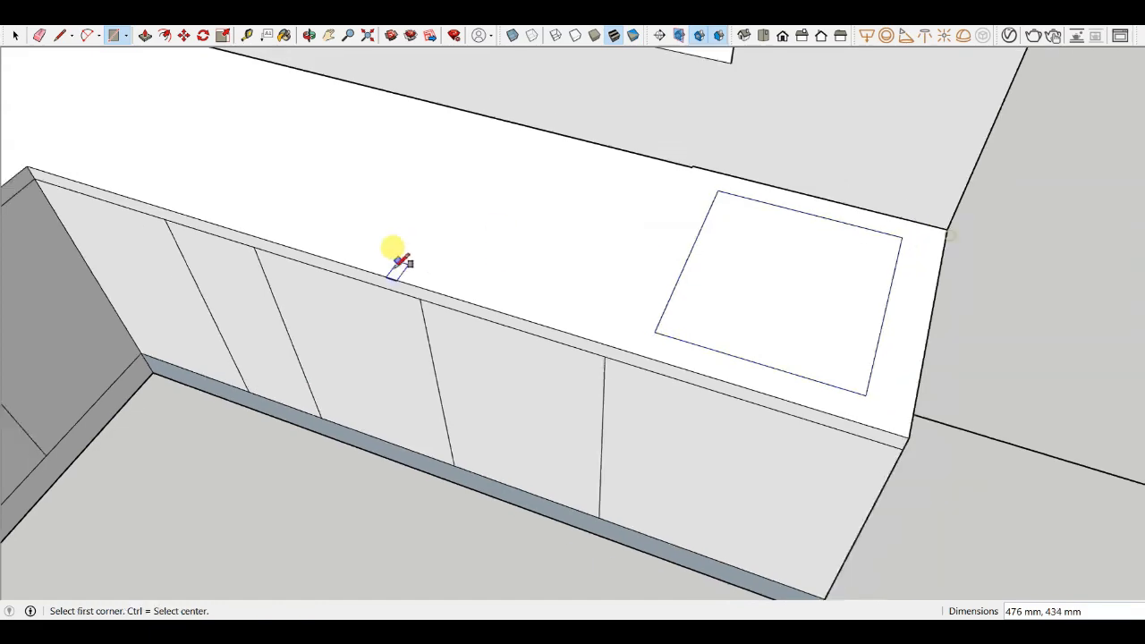
pyautogui.moveTo(396, 256); pyautogui.dragTo(653, 289, button='middle')
# - Push the rectangle down 40 mm to cut a sink opening into the countertop
pyautogui.press('p')
pyautogui.scroll(4, 653, 286)
pyautogui.moveTo(653, 286); pyautogui.dragTo(656, 230)
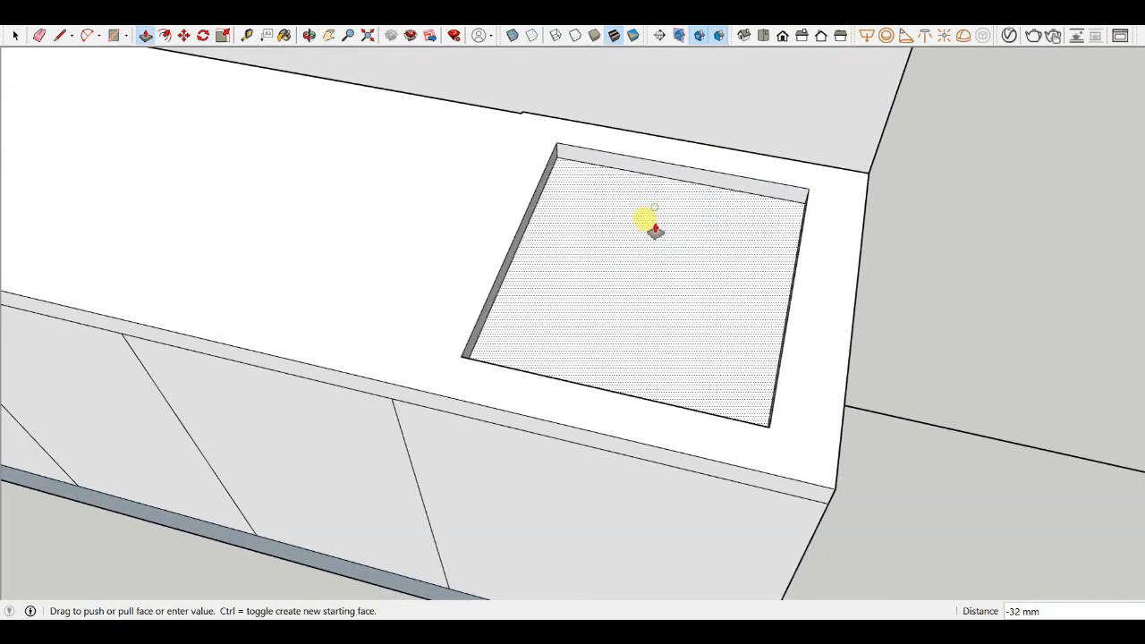
pyautogui.click(630, 235)
# - Orbit around the countertop to inspect the cutout and the other counter run
pyautogui.scroll(-4, 732, 284)
pyautogui.moveTo(734, 290); pyautogui.dragTo(691, 328, button='middle')
pyautogui.scroll(-3, 731, 277)
pyautogui.scroll(4, 711, 241)
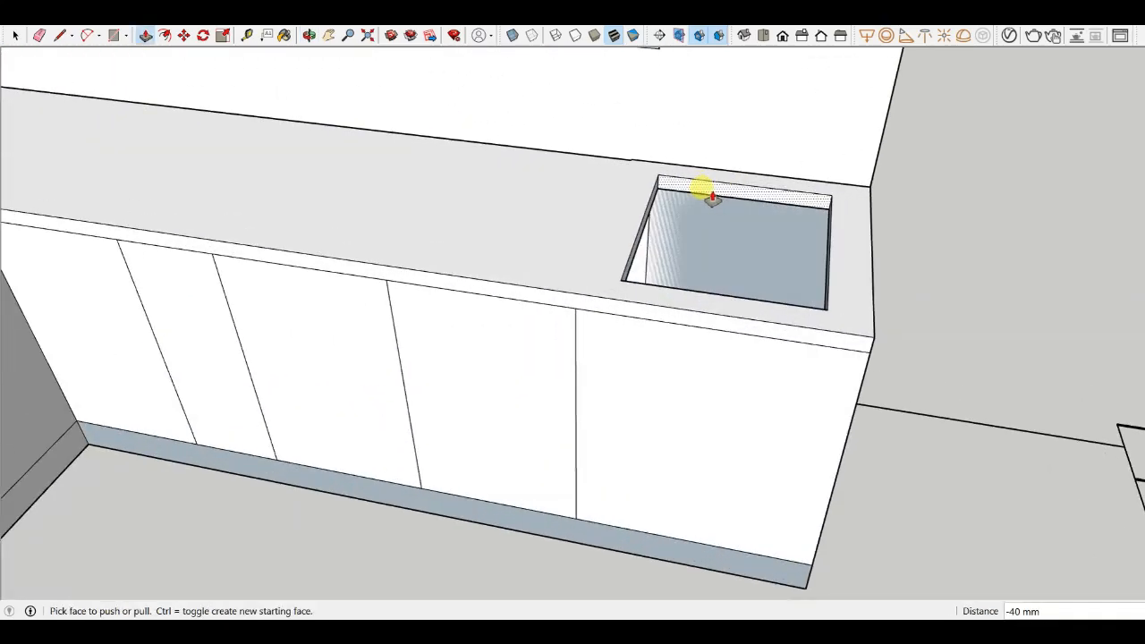
pyautogui.scroll(-3, 716, 200)
pyautogui.moveTo(716, 206); pyautogui.dragTo(590, 300, button='middle')
pyautogui.scroll(4, 681, 251)
pyautogui.moveTo(682, 251); pyautogui.dragTo(685, 291, button='middle')
pyautogui.scroll(-3, 796, 268)
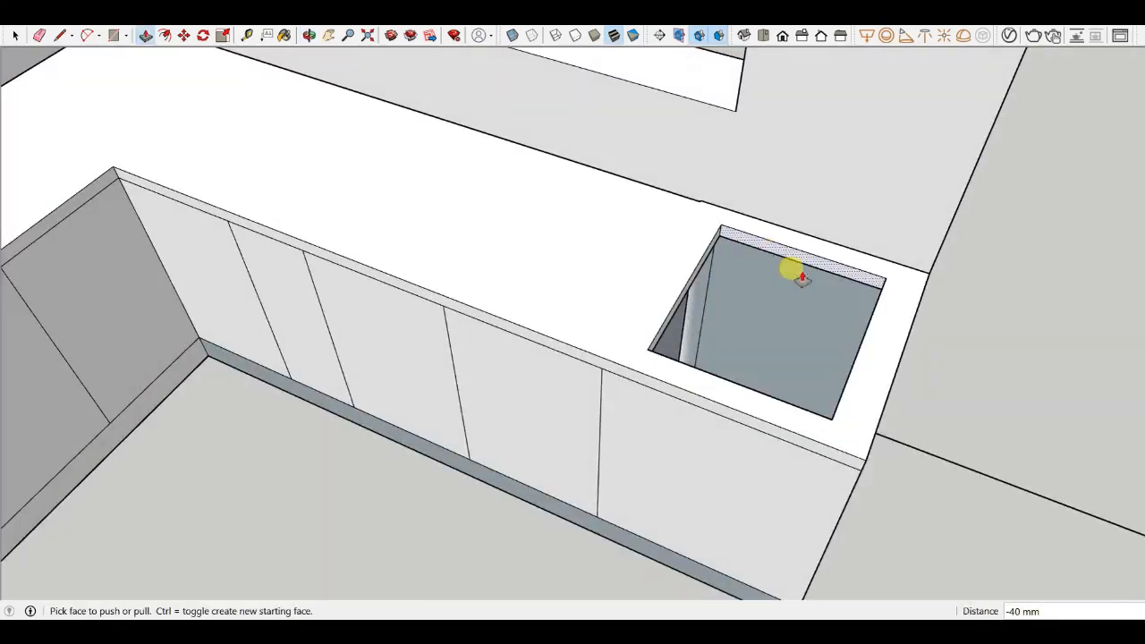
pyautogui.scroll(-3, 739, 325)
pyautogui.moveTo(739, 324); pyautogui.dragTo(403, 295, button='middle')
pyautogui.scroll(4, 346, 179)
pyautogui.scroll(-2, 598, 276)
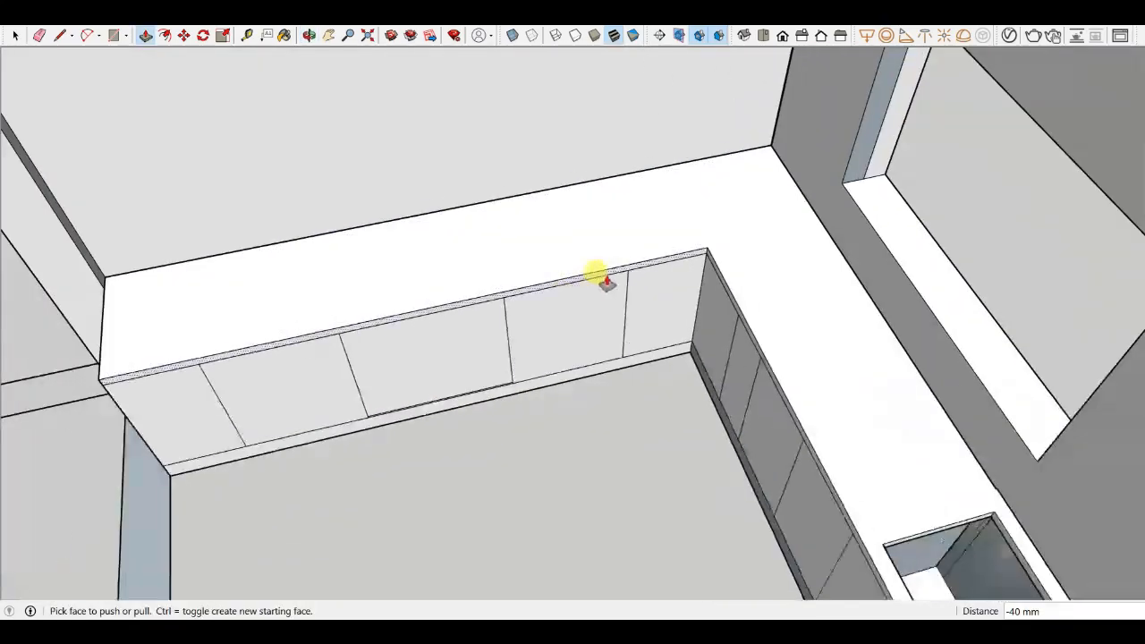
pyautogui.scroll(2, 456, 312)
pyautogui.scroll(3, 456, 293)
# - Draw a rectangle about 579 × 395 mm on the other counter run and push it down 40 mm
pyautogui.press('r')
pyautogui.click(356, 304)
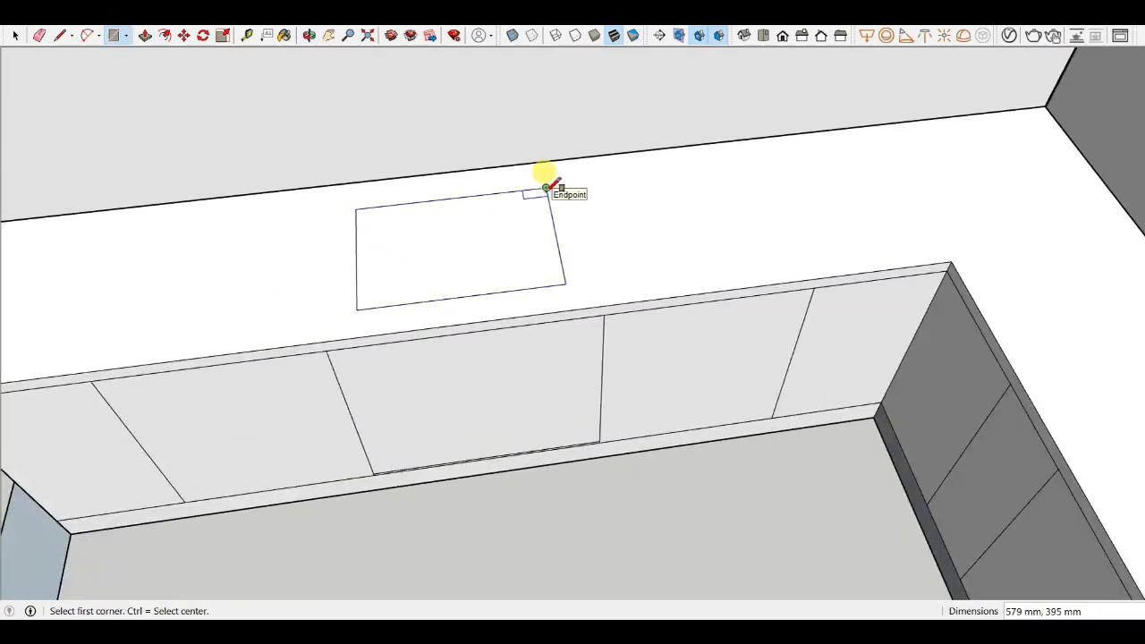
pyautogui.press('p')
pyautogui.scroll(2, 532, 197)
pyautogui.click(477, 205)
pyautogui.click(490, 232)
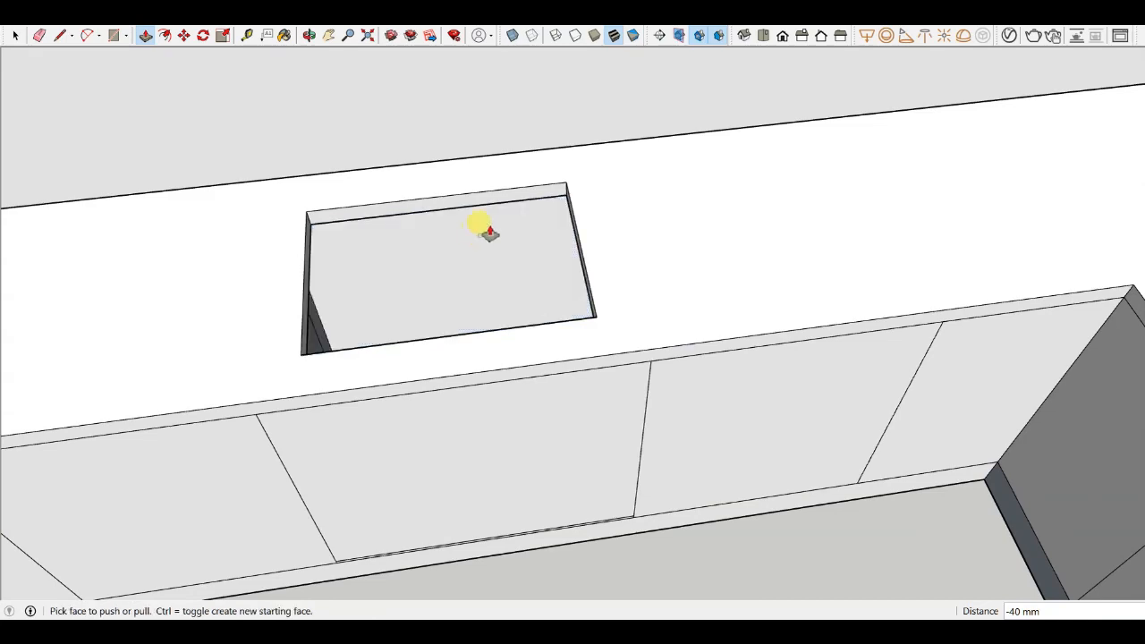
pyautogui.scroll(-3, 489, 232)
pyautogui.moveTo(490, 232); pyautogui.dragTo(478, 179, button='middle')
pyautogui.scroll(3, 396, 217)
pyautogui.moveTo(396, 217); pyautogui.dragTo(403, 248, button='middle')
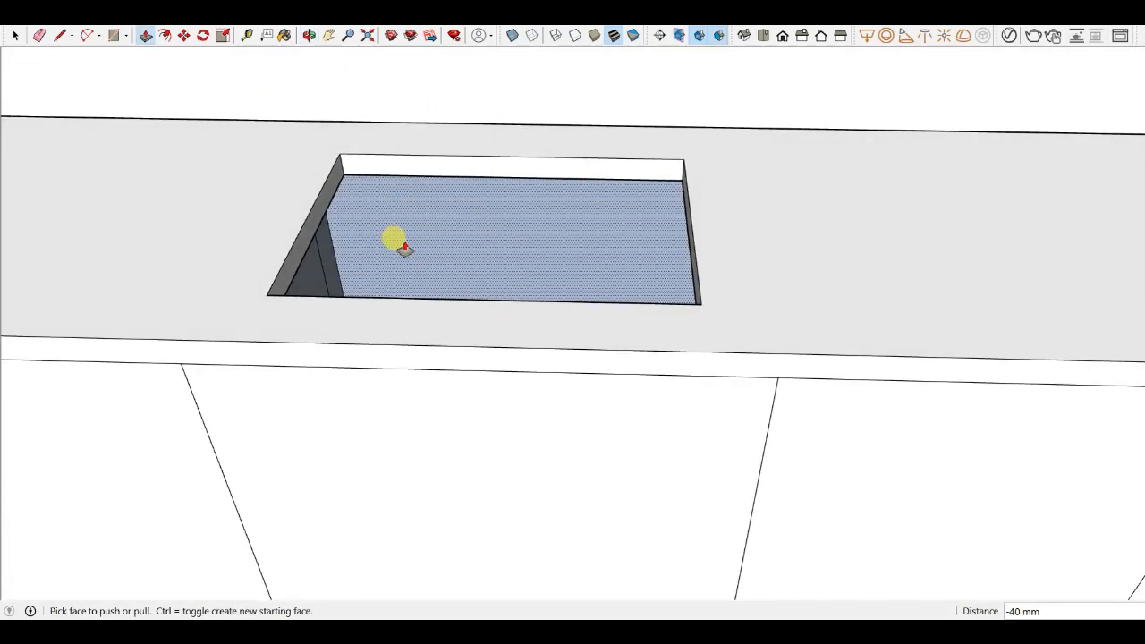
pyautogui.scroll(-3, 652, 238)
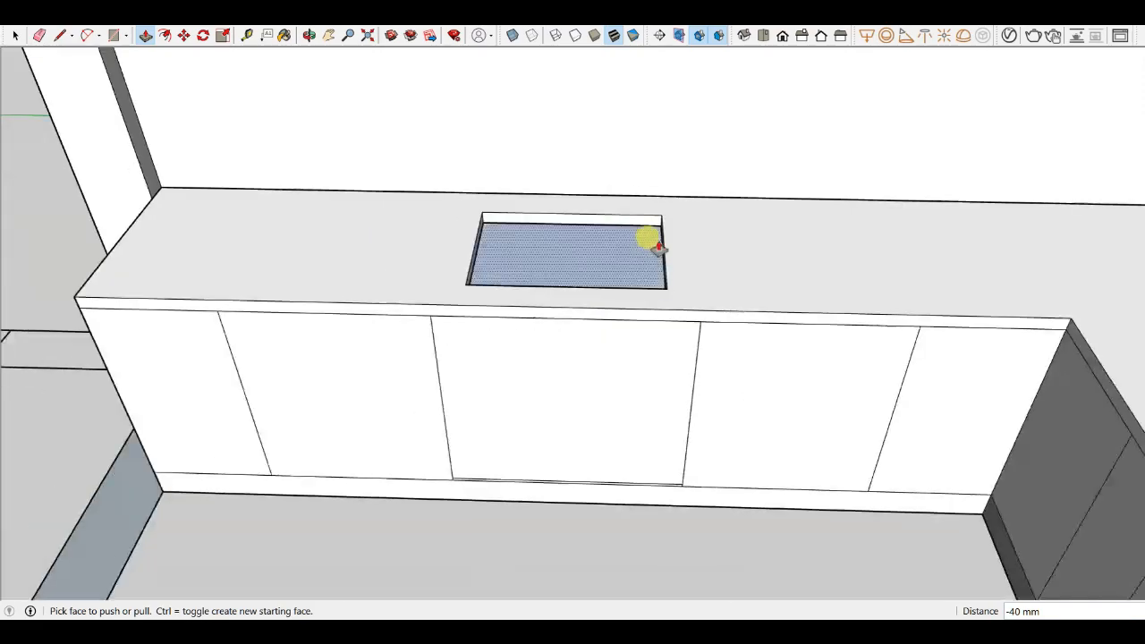
# - Undo the 40 mm push of the second sink rectangle on the countertop
pyautogui.moveTo(652, 238); pyautogui.dragTo(565, 319, button='middle')
pyautogui.scroll(3, 567, 257)
pyautogui.scroll(6, 566, 257)
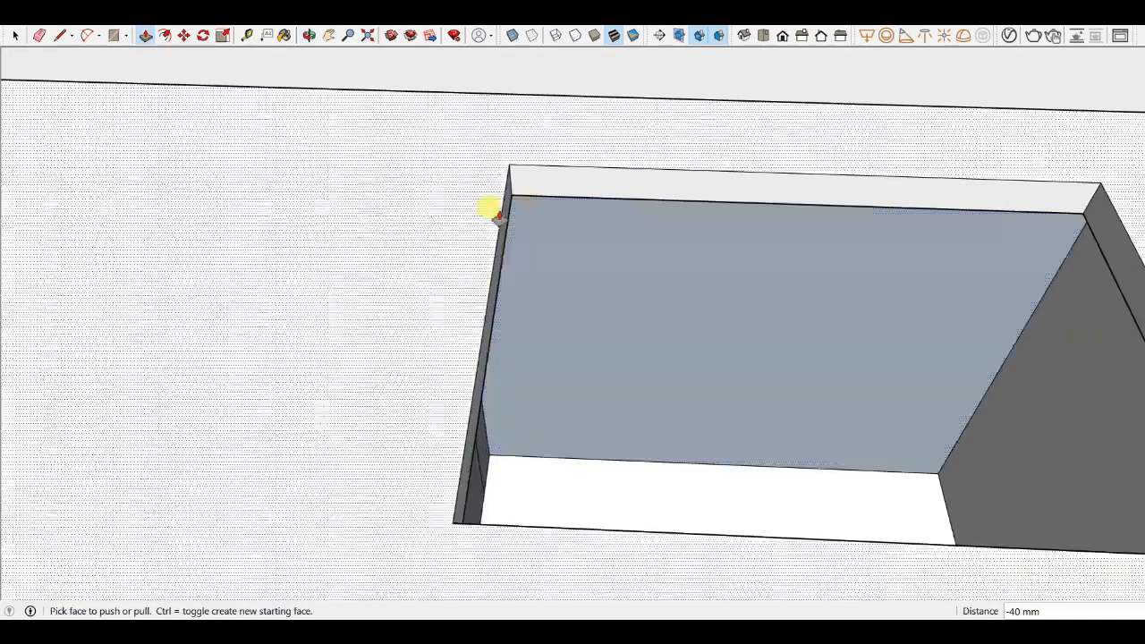
pyautogui.hotkey('ctrl', 'z')
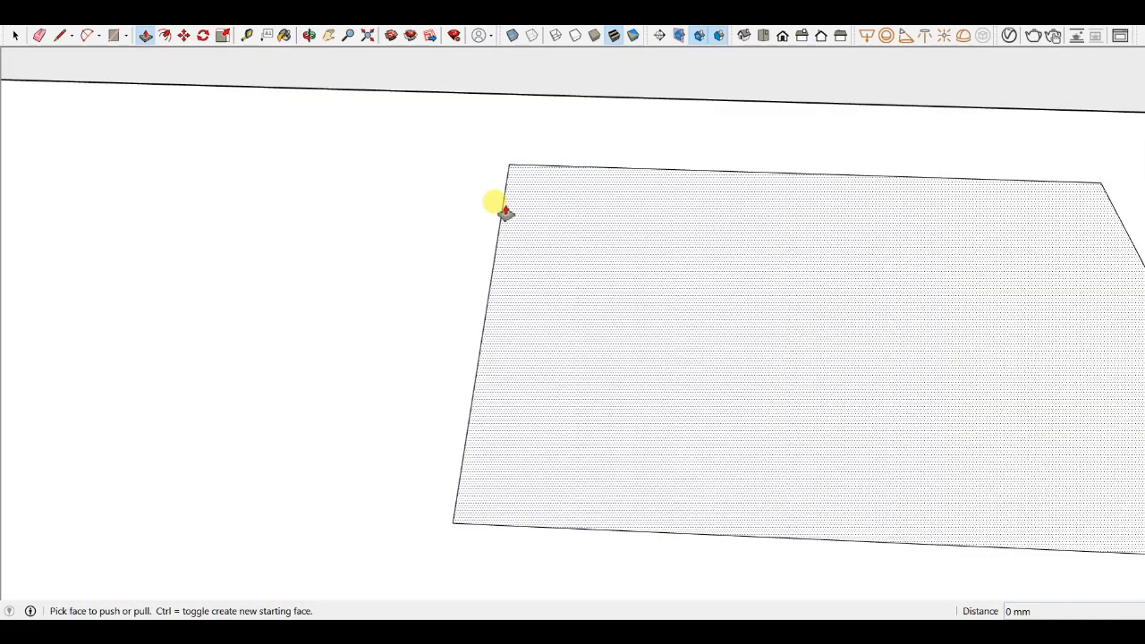
# - Erase the second sink rectangle's edges from the countertop with the Eraser
pyautogui.scroll(-5, 508, 213)
pyautogui.press('e')
pyautogui.scroll(2, 534, 202)
pyautogui.moveTo(540, 182); pyautogui.dragTo(514, 227)
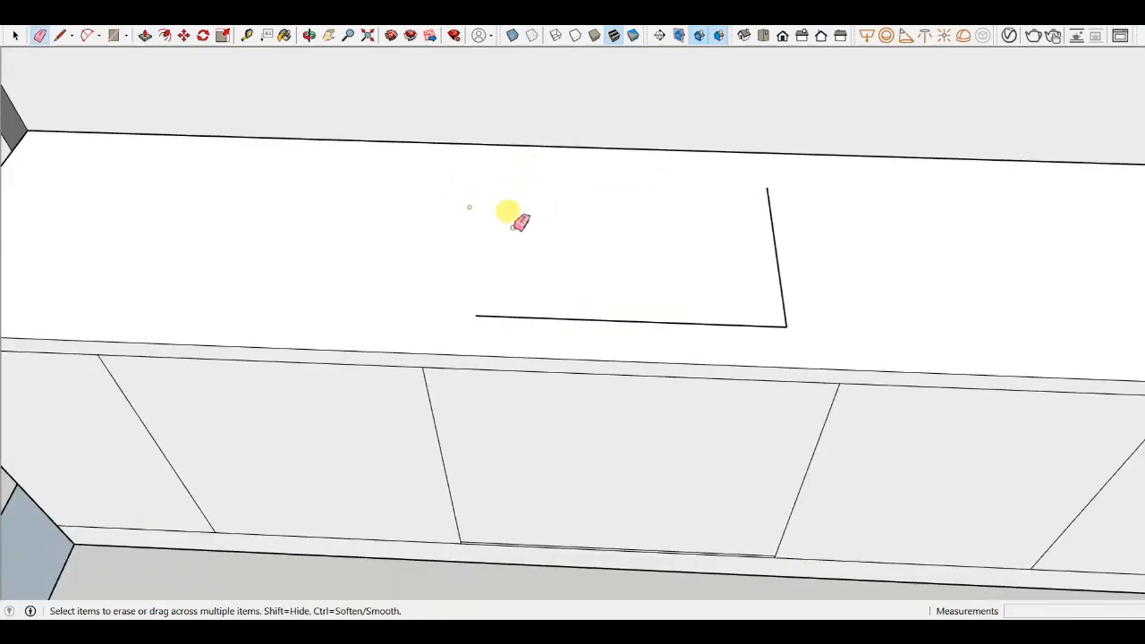
pyautogui.scroll(-3, 729, 259)
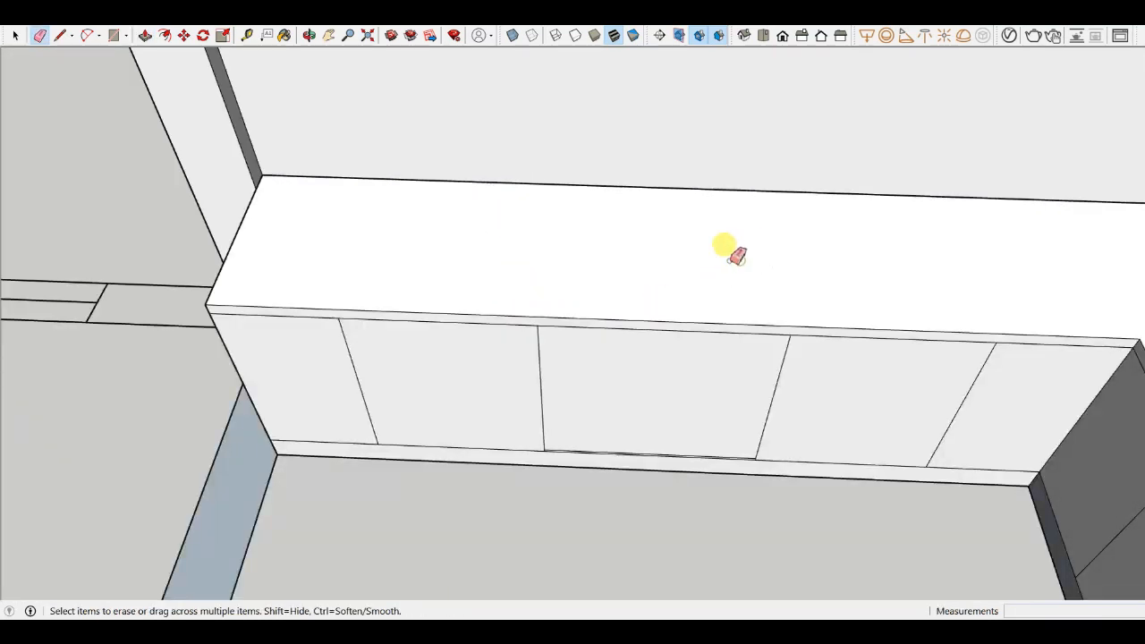
pyautogui.scroll(-3, 729, 259)
pyautogui.moveTo(617, 260)
pyautogui.mouseDown(button='middle')
pyautogui.moveTo(429, 217)
pyautogui.moveTo(435, 202)
pyautogui.mouseUp(button='middle')
# - Erase the extra edge along the bottom of the middle cabinet door
pyautogui.scroll(4, 445, 251)
pyautogui.moveTo(450, 252); pyautogui.dragTo(514, 204, button='middle')
pyautogui.scroll(-3, 528, 324)
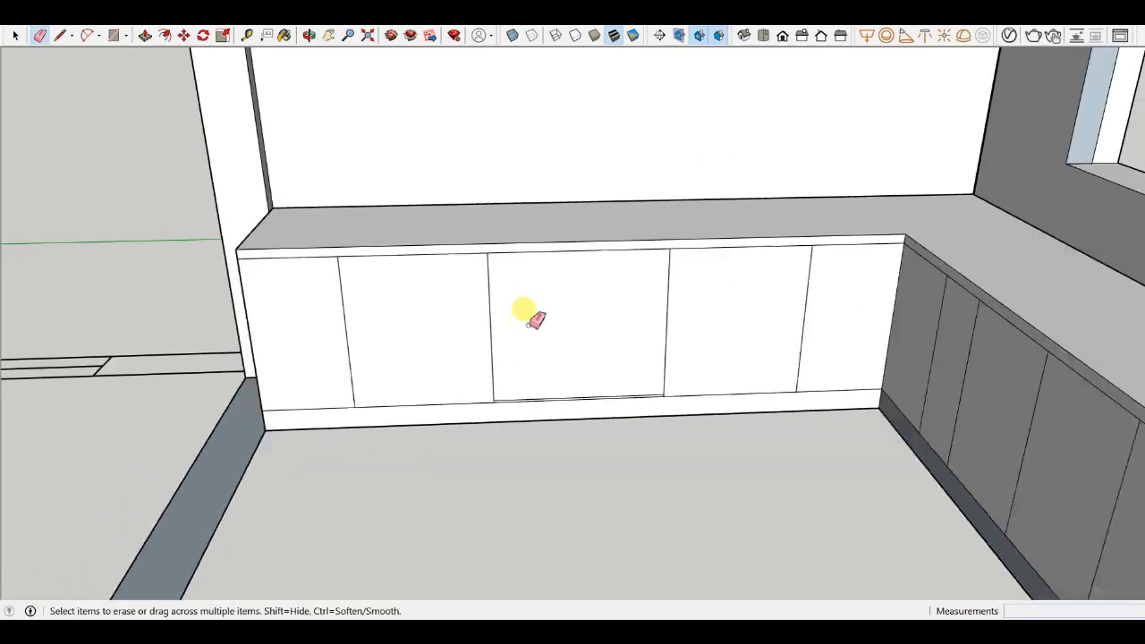
pyautogui.moveTo(527, 323); pyautogui.dragTo(553, 395, button='middle')
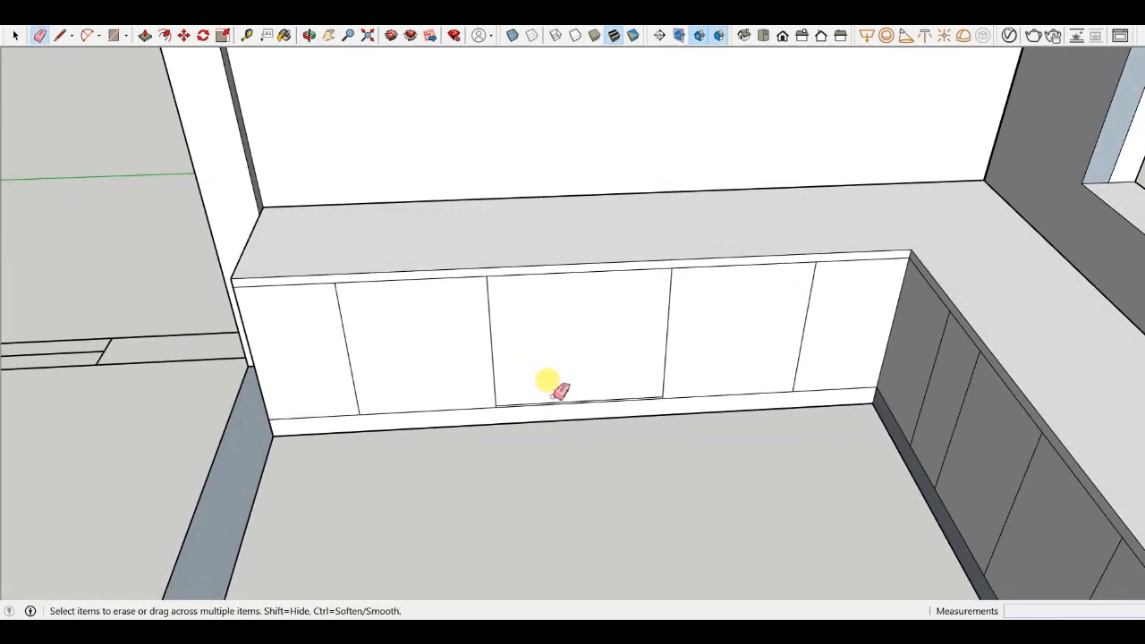
pyautogui.scroll(5, 551, 379)
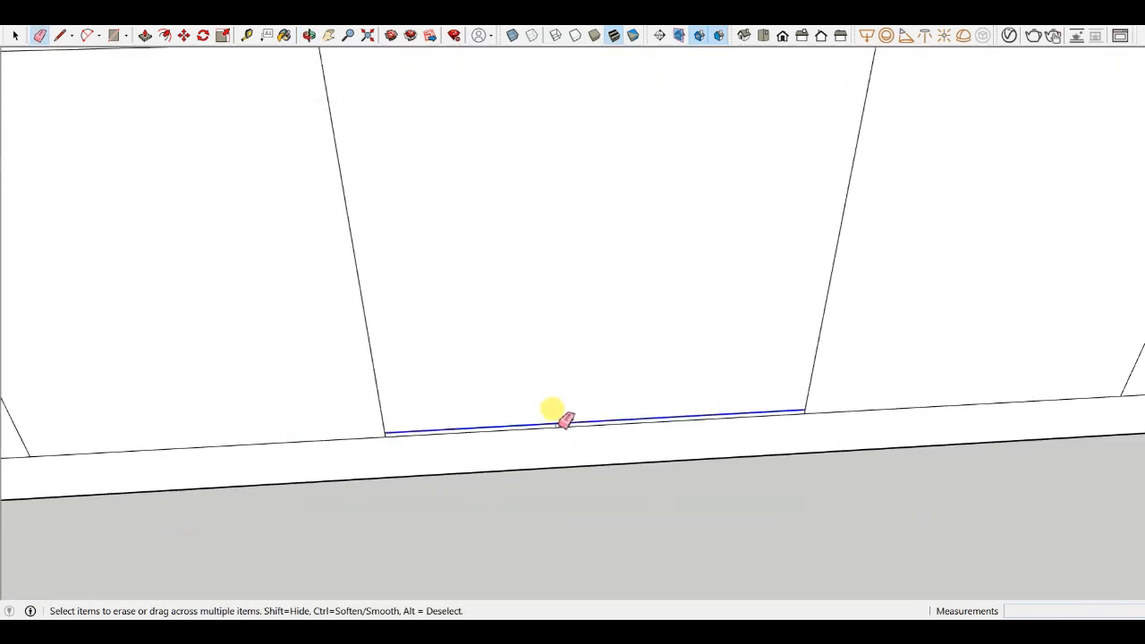
pyautogui.scroll(-5, 483, 380)
pyautogui.scroll(-5, 529, 322)
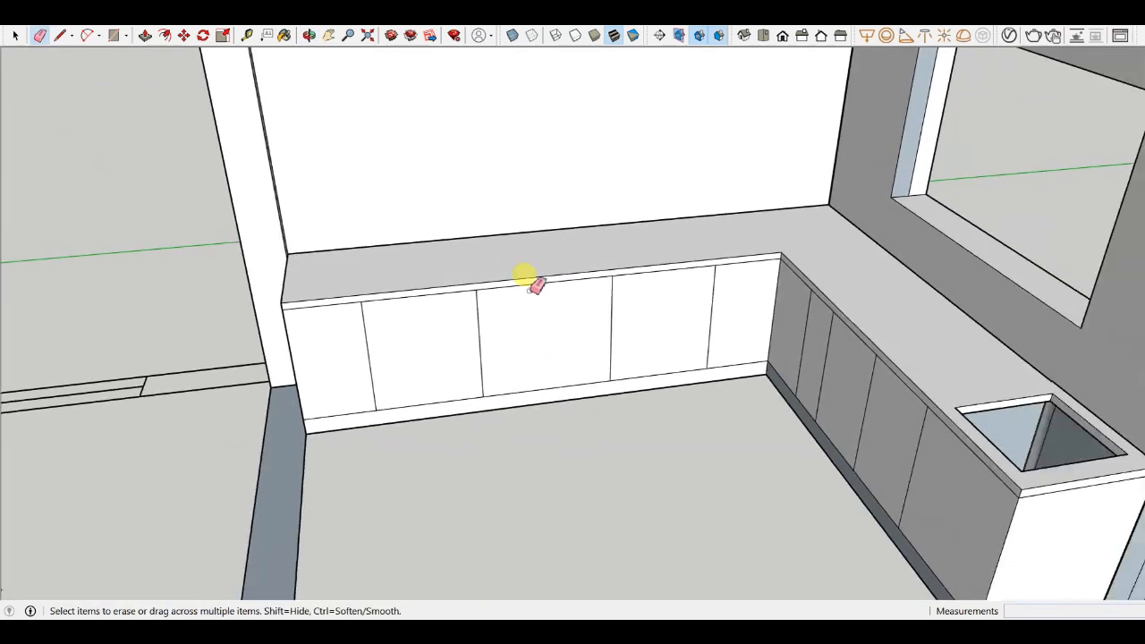
# - Orbit and zoom around the kitchen counters to examine the cabinet fronts
pyautogui.moveTo(534, 281); pyautogui.dragTo(503, 373, button='middle')
pyautogui.scroll(5, 559, 268)
pyautogui.scroll(-2, 521, 309)
pyautogui.moveTo(585, 327); pyautogui.dragTo(601, 302, button='middle')
pyautogui.scroll(3, 723, 403)
pyautogui.moveTo(610, 362); pyautogui.dragTo(644, 338, button='middle')
pyautogui.scroll(-3, 555, 354)
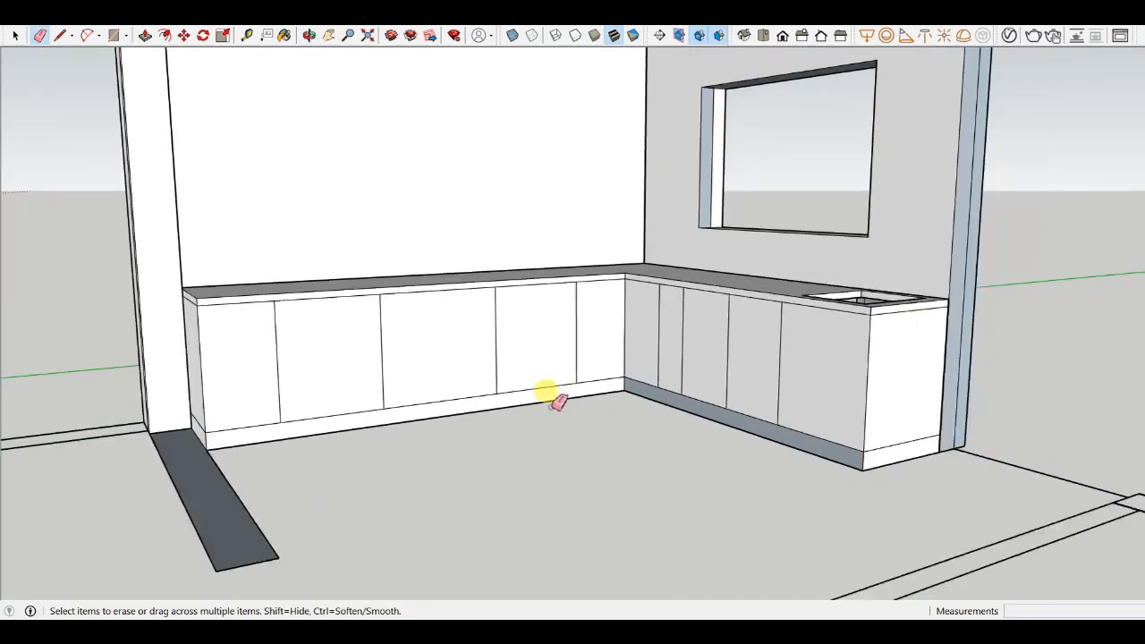
pyautogui.moveTo(545, 393); pyautogui.dragTo(547, 431, button='middle')
pyautogui.scroll(4, 419, 246)
pyautogui.moveTo(407, 287); pyautogui.dragTo(353, 363, button='middle')
pyautogui.scroll(2, 353, 362)
pyautogui.scroll(2, 362, 369)
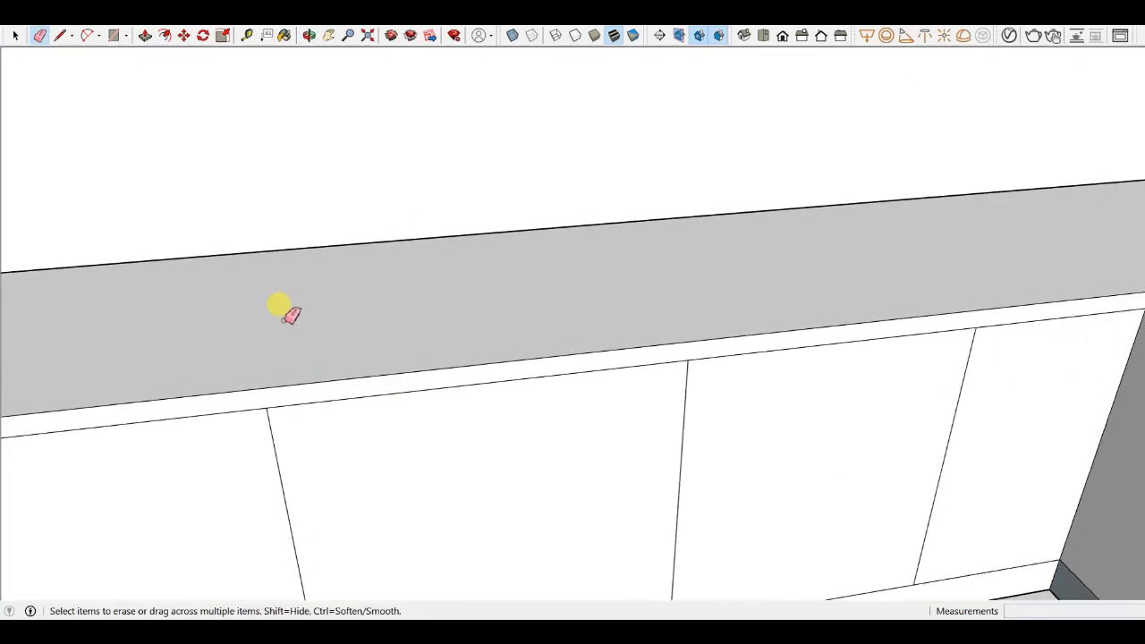
pyautogui.scroll(-3, 528, 246)
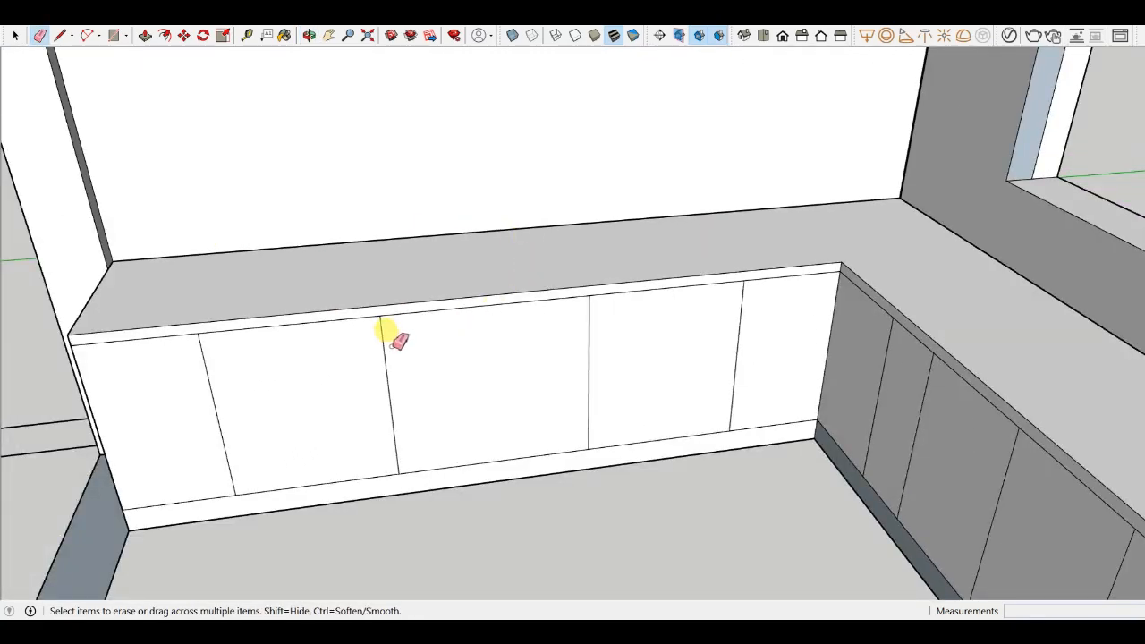
pyautogui.scroll(1, 419, 419)
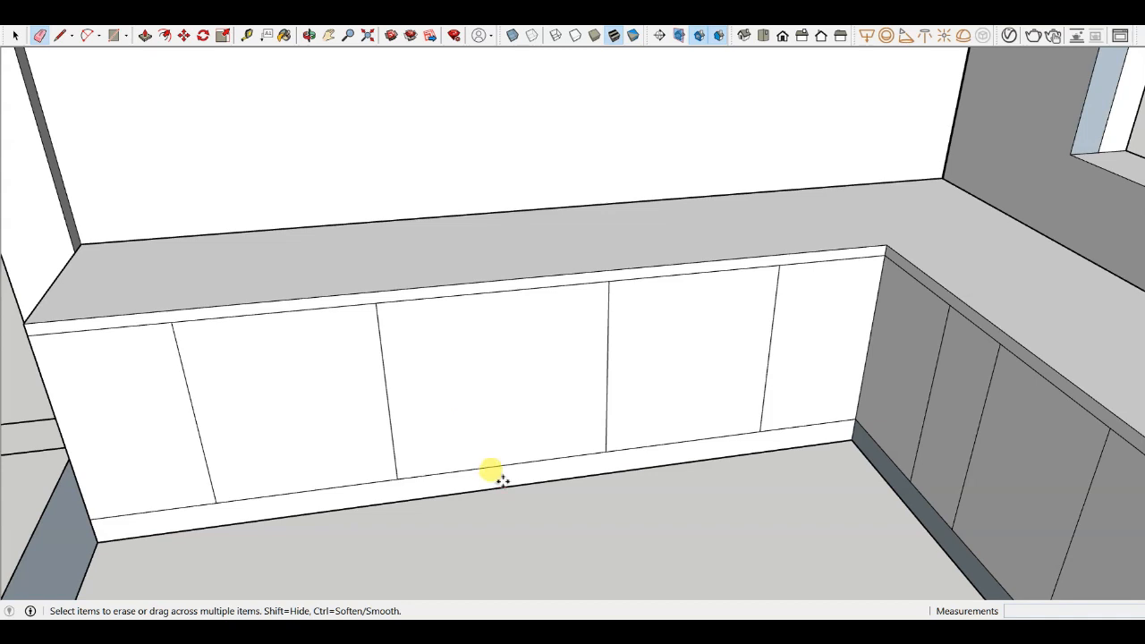
# - Draw two horizontal lines across the middle cabinet front to divide it into drawers
pyautogui.press('m')
pyautogui.press('l')
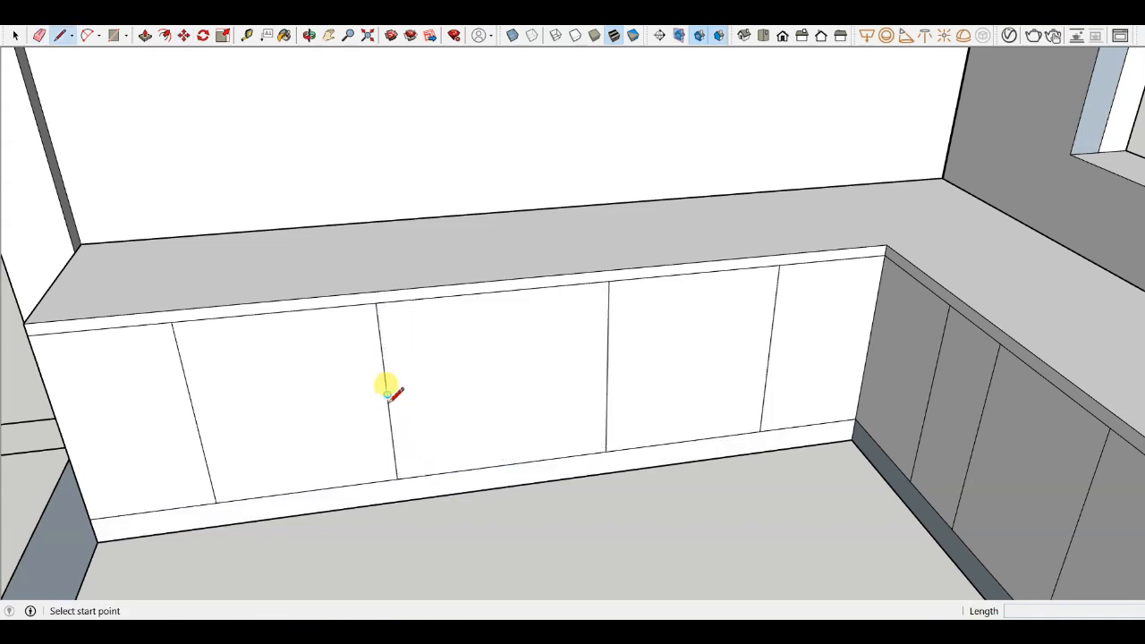
pyautogui.click(386, 394)
pyautogui.scroll(2, 581, 385)
pyautogui.moveTo(519, 434); pyautogui.dragTo(498, 353, button='middle')
pyautogui.scroll(-2, 492, 379)
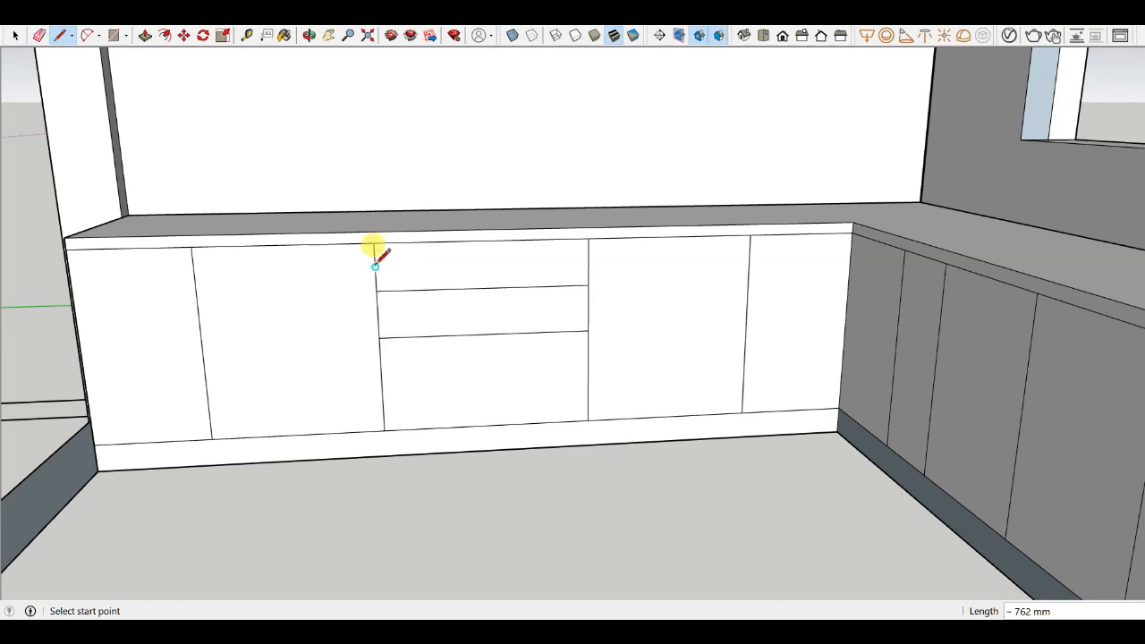
# - Copy the top edge of the middle cabinet front 100 mm downward to form a top drawer strip
pyautogui.press('m')
pyautogui.scroll(3, 396, 250)
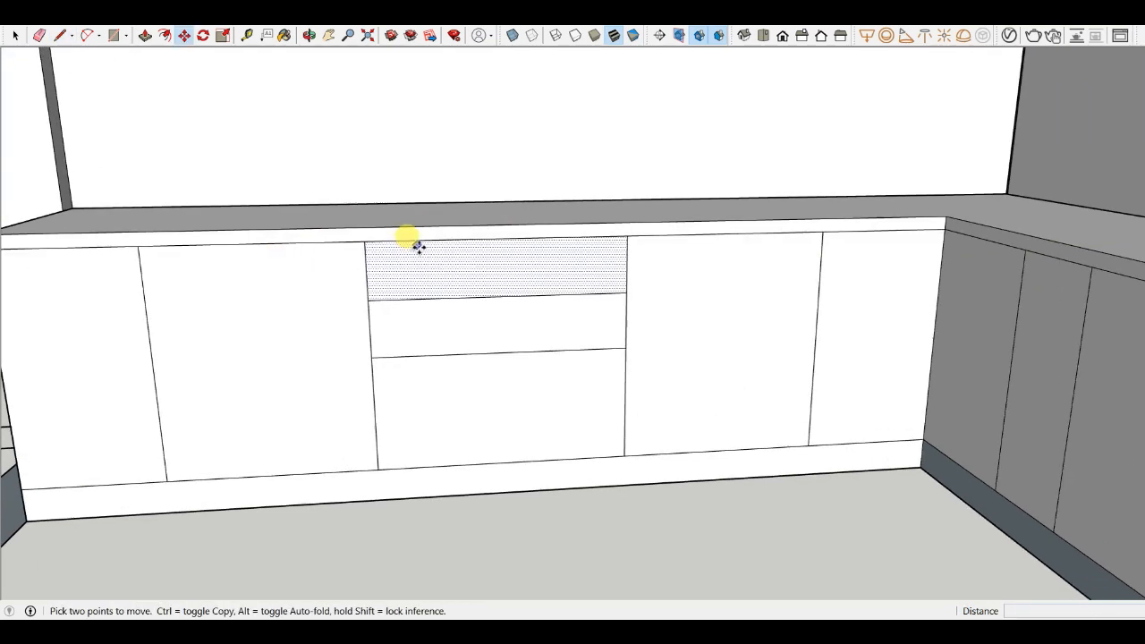
pyautogui.click(422, 240)
pyautogui.press('ctrl')
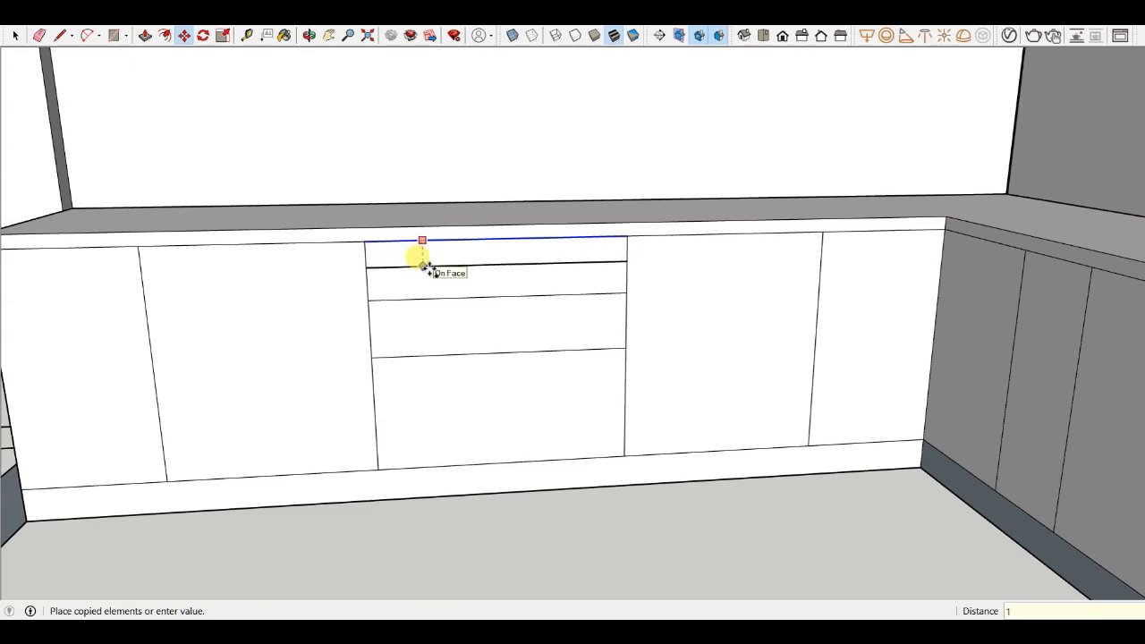
pyautogui.press('Return')
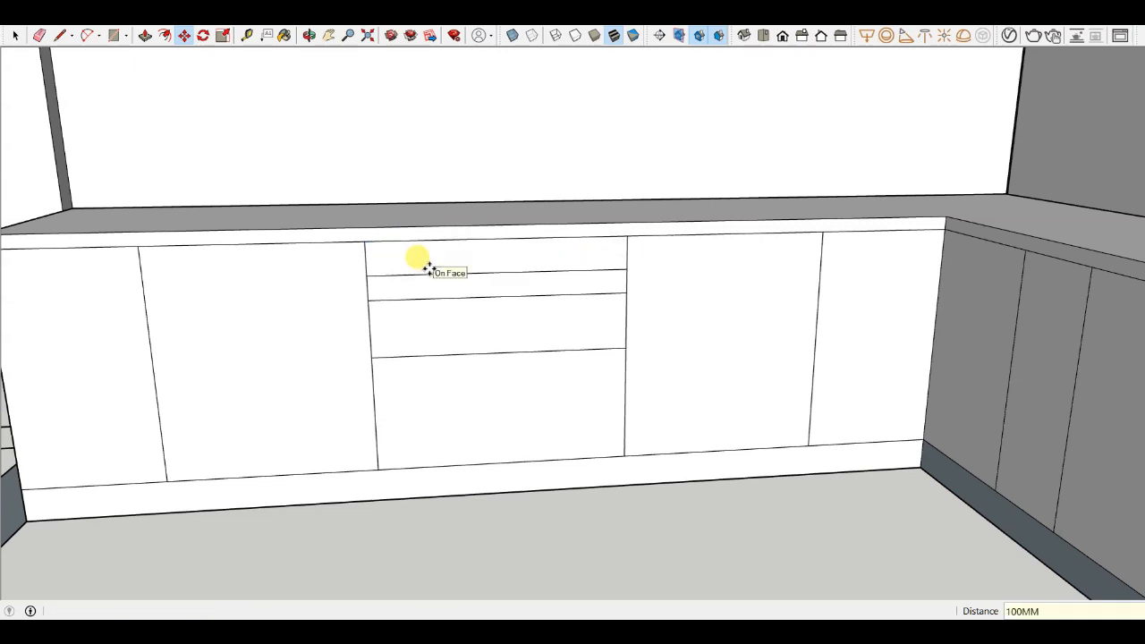
# - Erase the upper drawer line below the new strip on the middle cabinet front
pyautogui.press('e')
pyautogui.click(452, 300)
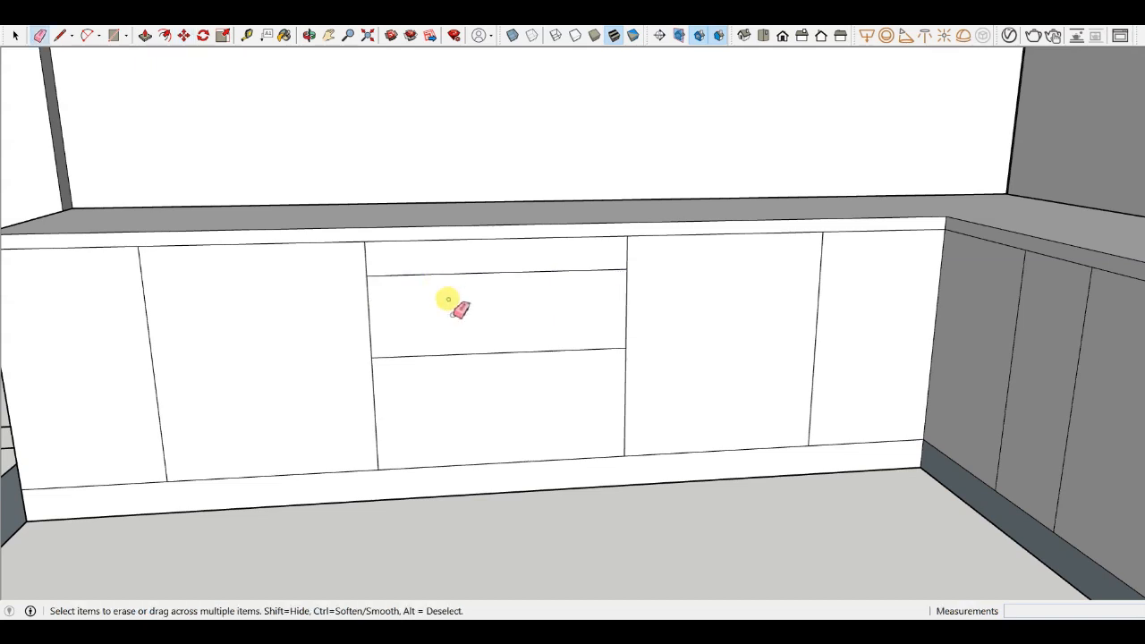
pyautogui.moveTo(453, 300)
pyautogui.mouseDown(button='middle')
pyautogui.moveTo(435, 289)
pyautogui.moveTo(447, 249)
pyautogui.mouseUp(button='middle')
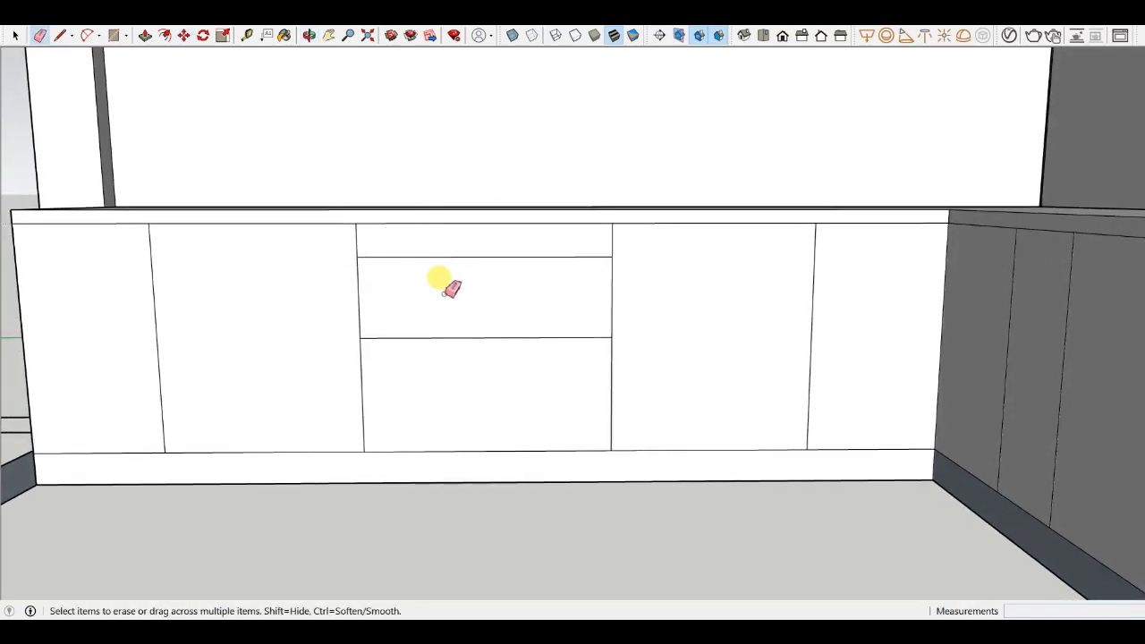
pyautogui.scroll(3, 439, 315)
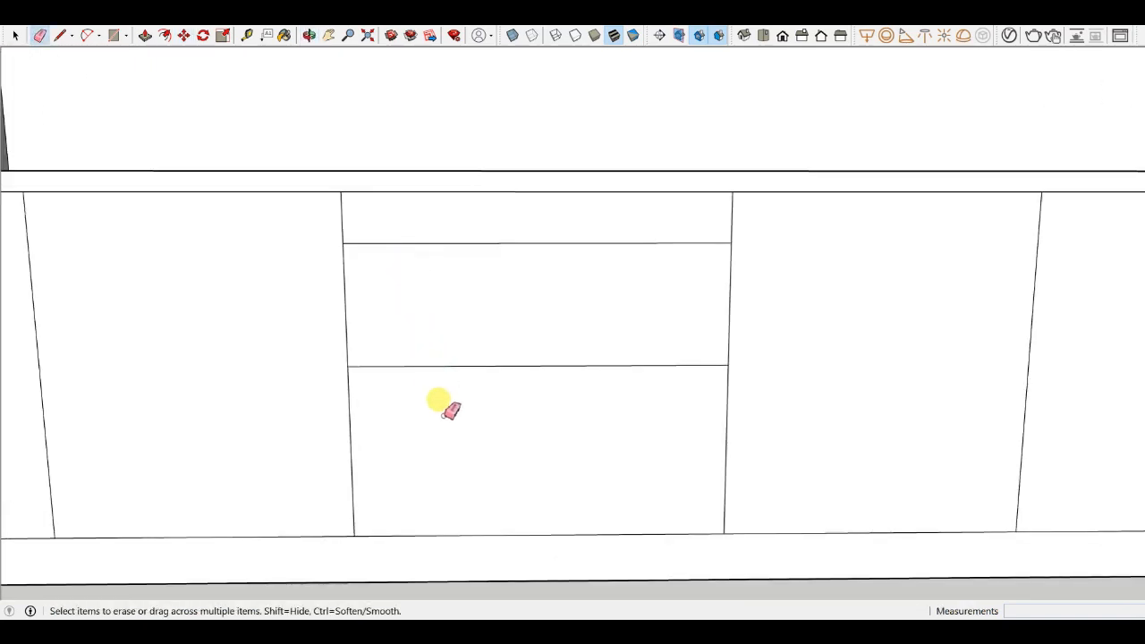
pyautogui.moveTo(444, 414); pyautogui.dragTo(299, 329, button='middle')
pyautogui.scroll(-3, 497, 358)
pyautogui.moveTo(498, 358)
pyautogui.mouseDown(button='middle')
pyautogui.moveTo(537, 385)
pyautogui.moveTo(542, 365)
pyautogui.mouseUp(button='middle')
pyautogui.scroll(-2, 575, 373)
pyautogui.scroll(1, 277, 260)
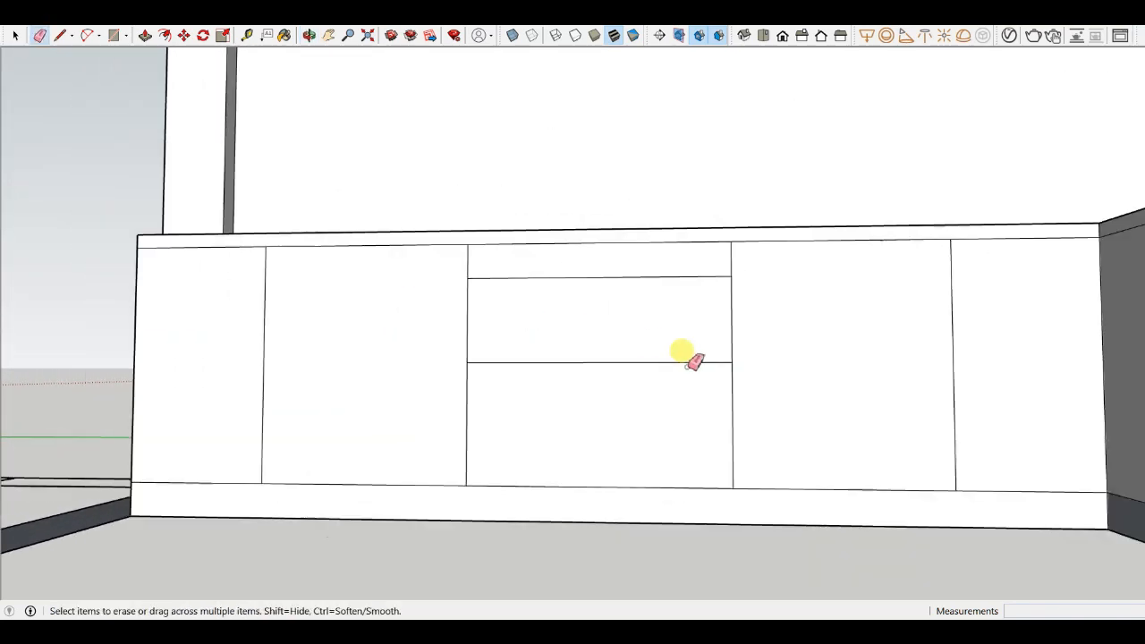
pyautogui.scroll(-1, 690, 358)
# - Draw horizontal lines across the doors on both sides of the drawers, splitting each into two drawers
pyautogui.press('l')
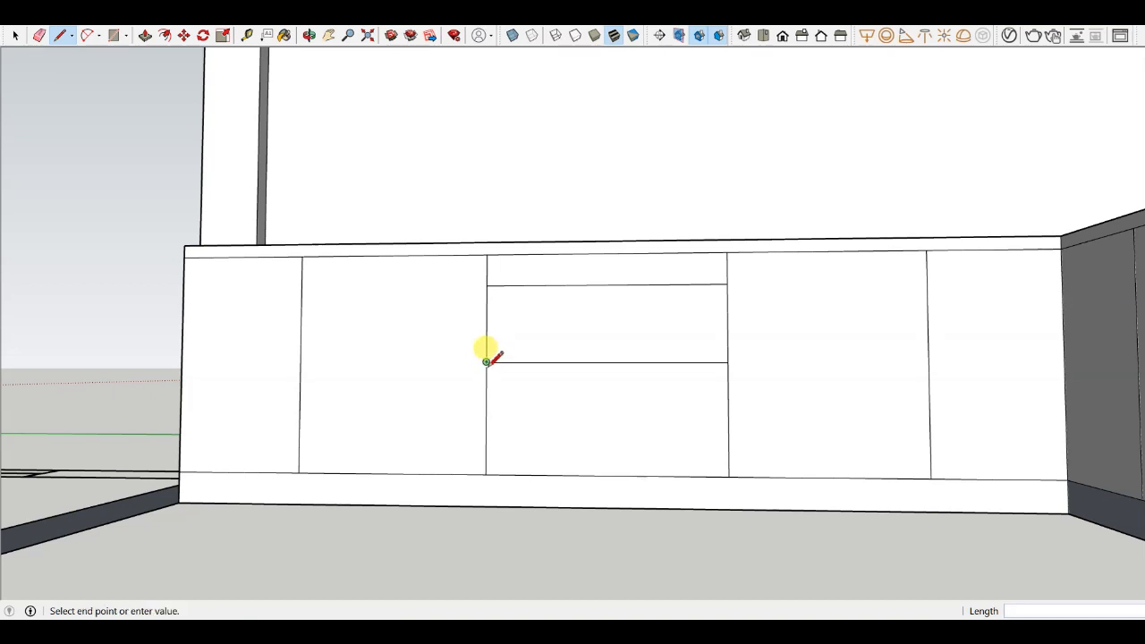
pyautogui.scroll(-2, 659, 401)
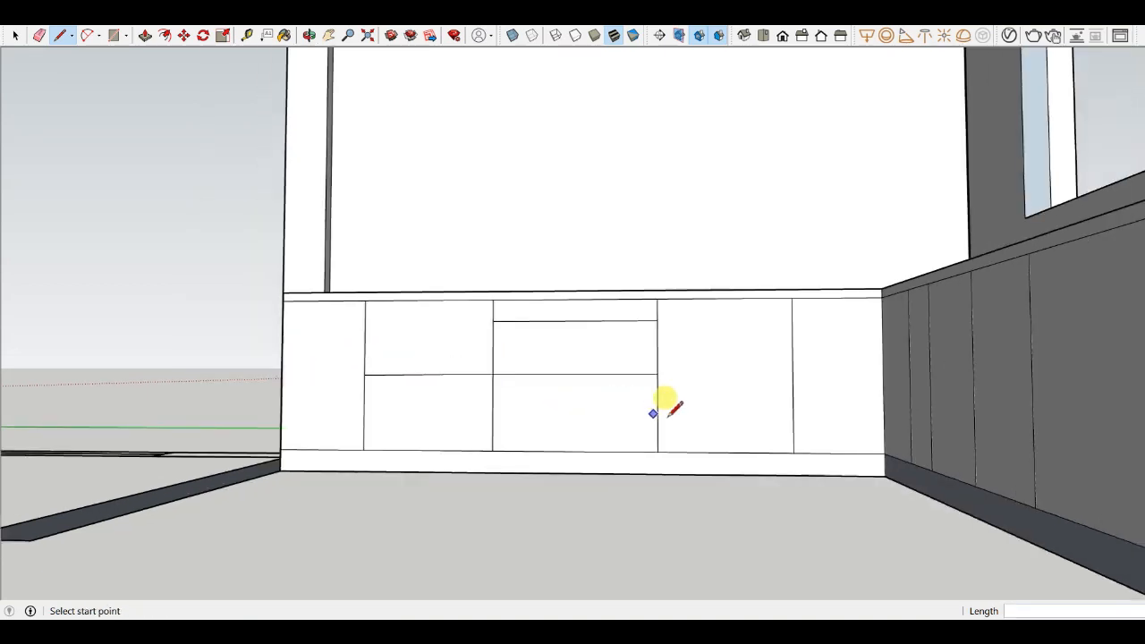
pyautogui.scroll(2, 656, 372)
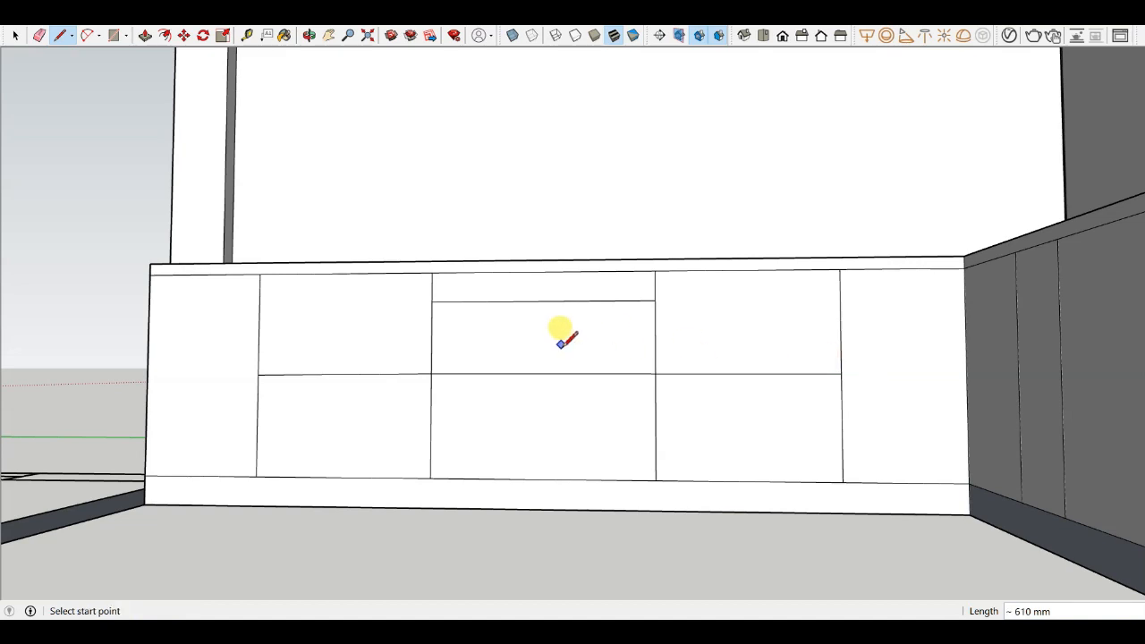
pyautogui.moveTo(561, 336); pyautogui.dragTo(596, 439, button='middle')
pyautogui.scroll(2, 725, 328)
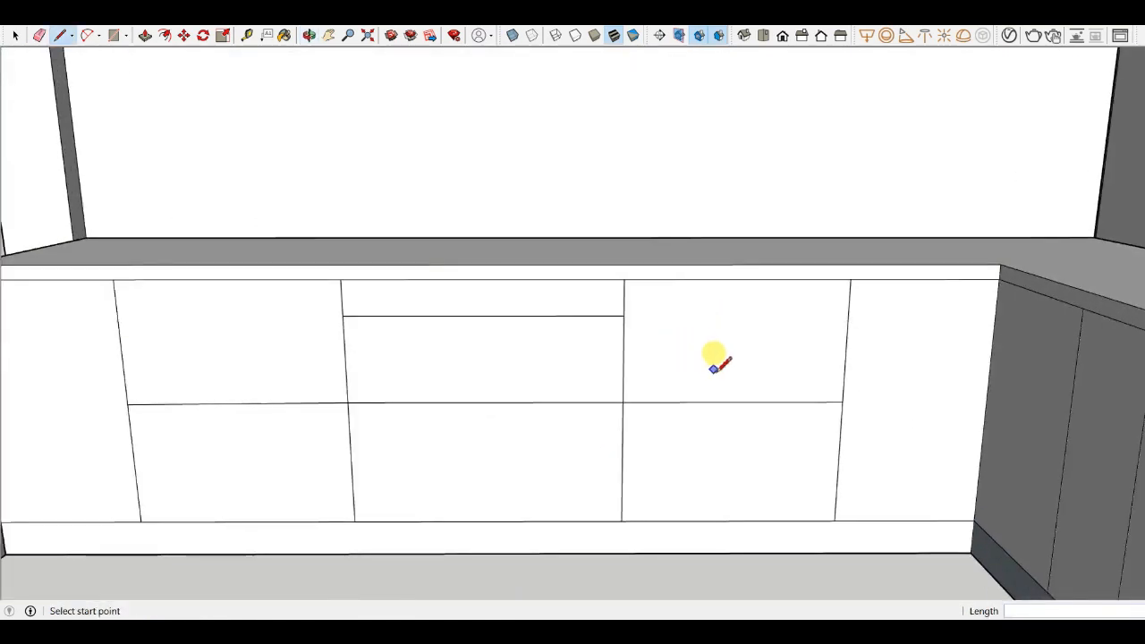
# - Orbit and zoom toward the counter corner to examine the cabinet fronts there
pyautogui.scroll(-3, 714, 368)
pyautogui.scroll(2, 634, 371)
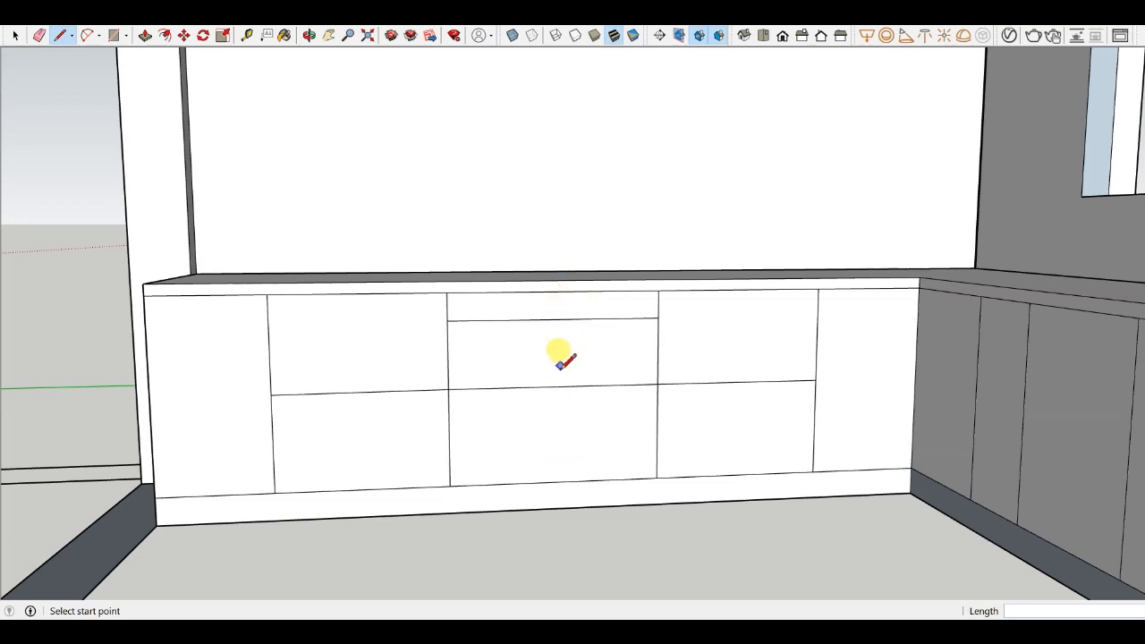
pyautogui.scroll(3, 474, 315)
pyautogui.moveTo(481, 289); pyautogui.dragTo(613, 358, button='middle')
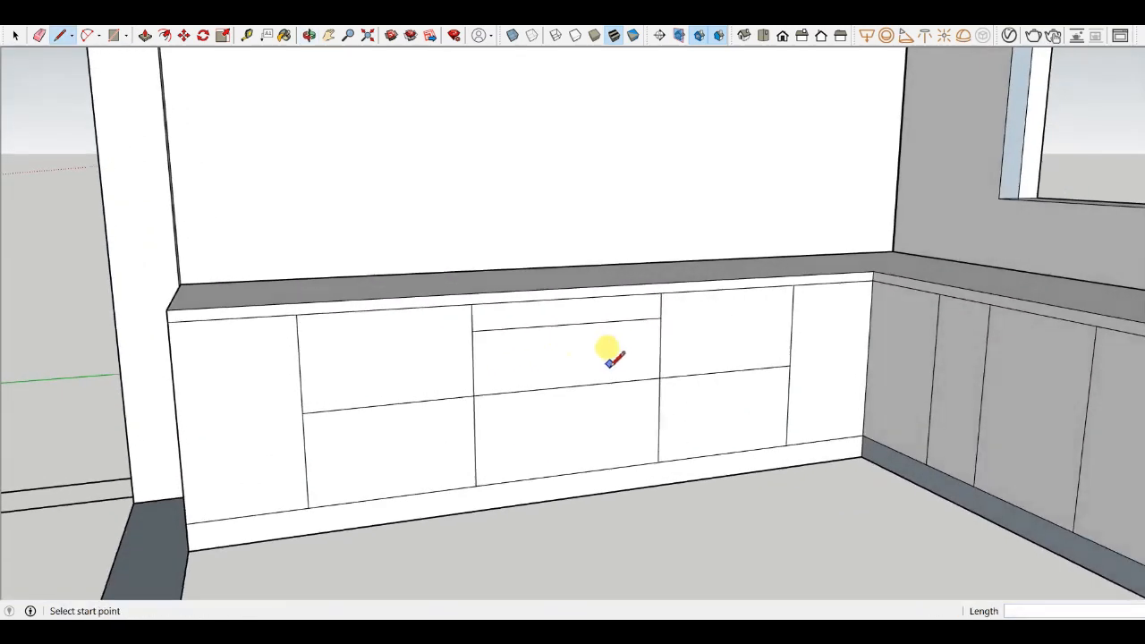
pyautogui.scroll(-2, 487, 324)
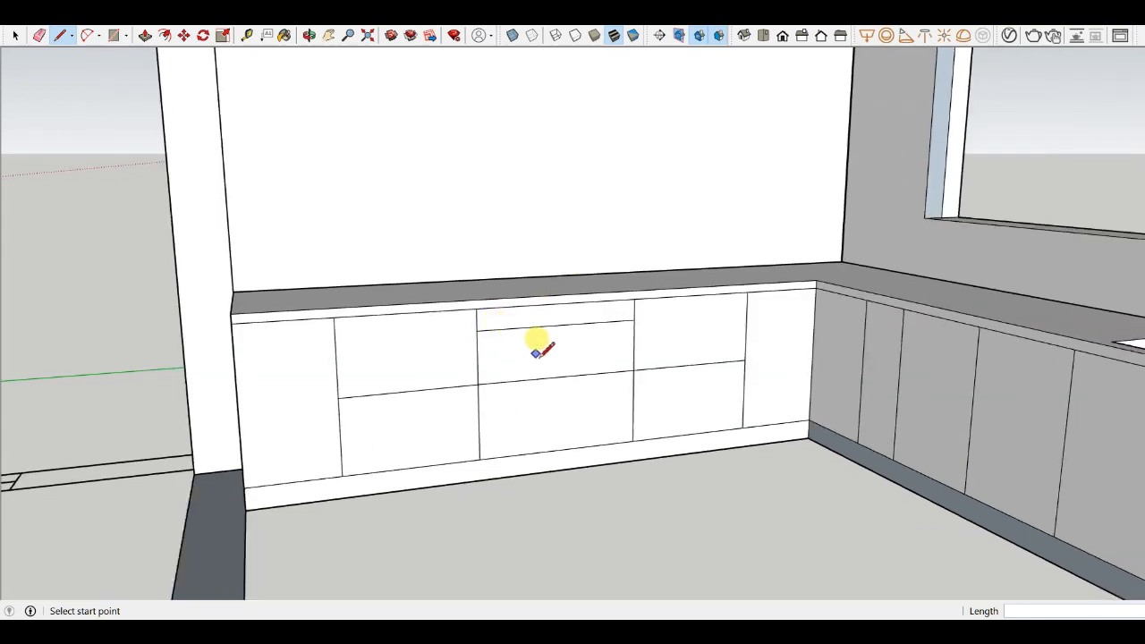
pyautogui.scroll(2, 620, 347)
pyautogui.scroll(-1, 617, 345)
pyautogui.moveTo(609, 351); pyautogui.dragTo(662, 415, button='middle')
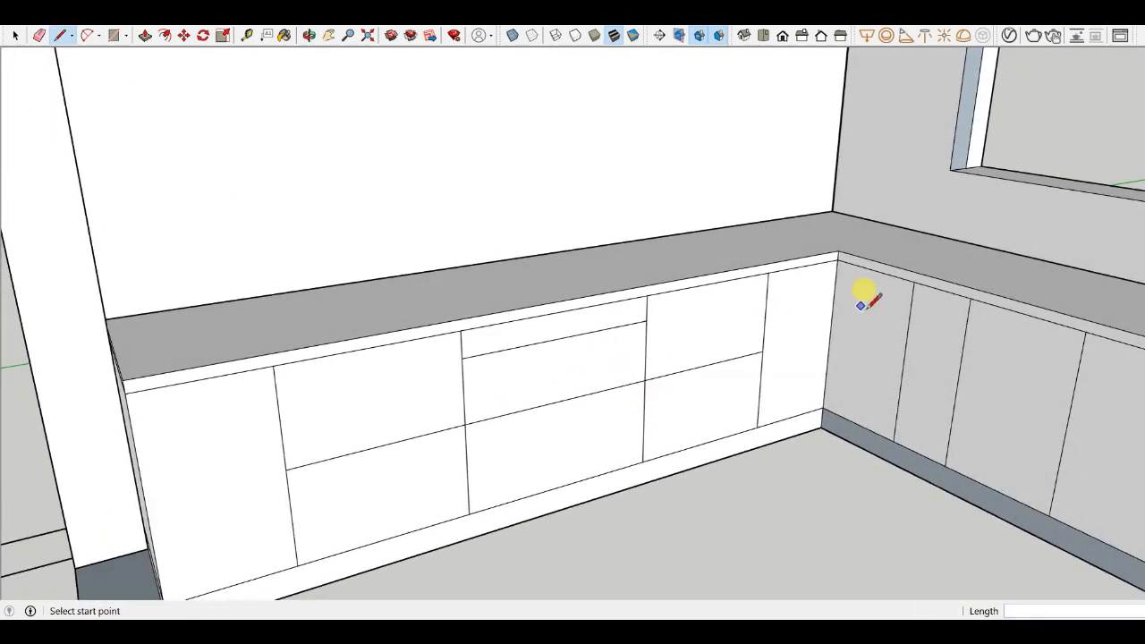
pyautogui.scroll(2, 868, 303)
pyautogui.scroll(-1, 729, 361)
pyautogui.scroll(2, 729, 349)
pyautogui.scroll(-2, 731, 332)
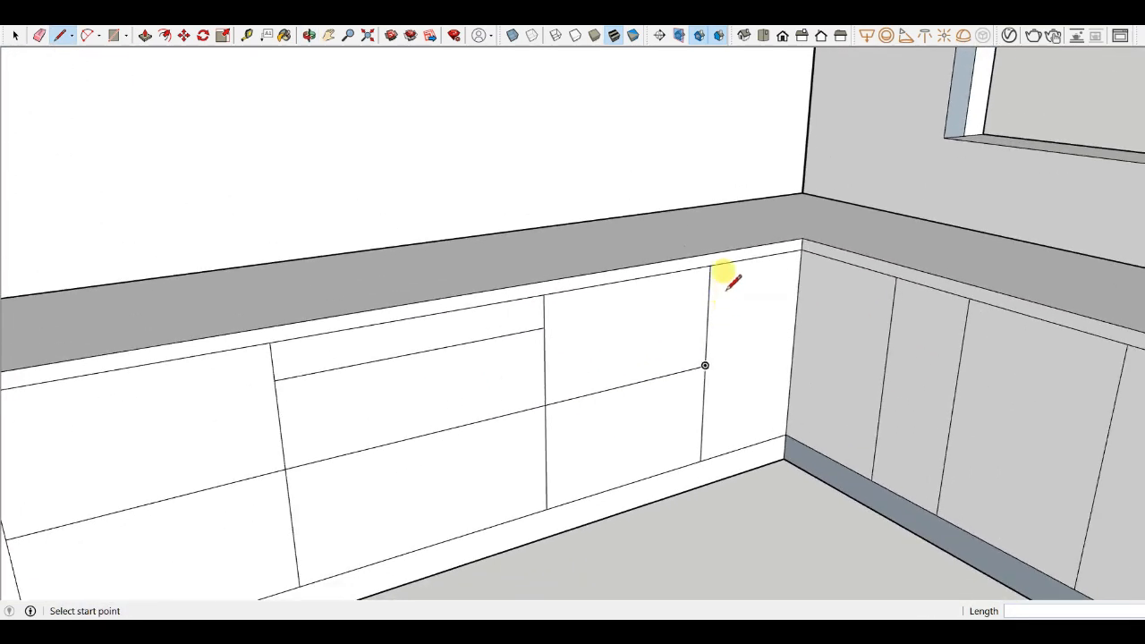
pyautogui.scroll(2, 725, 260)
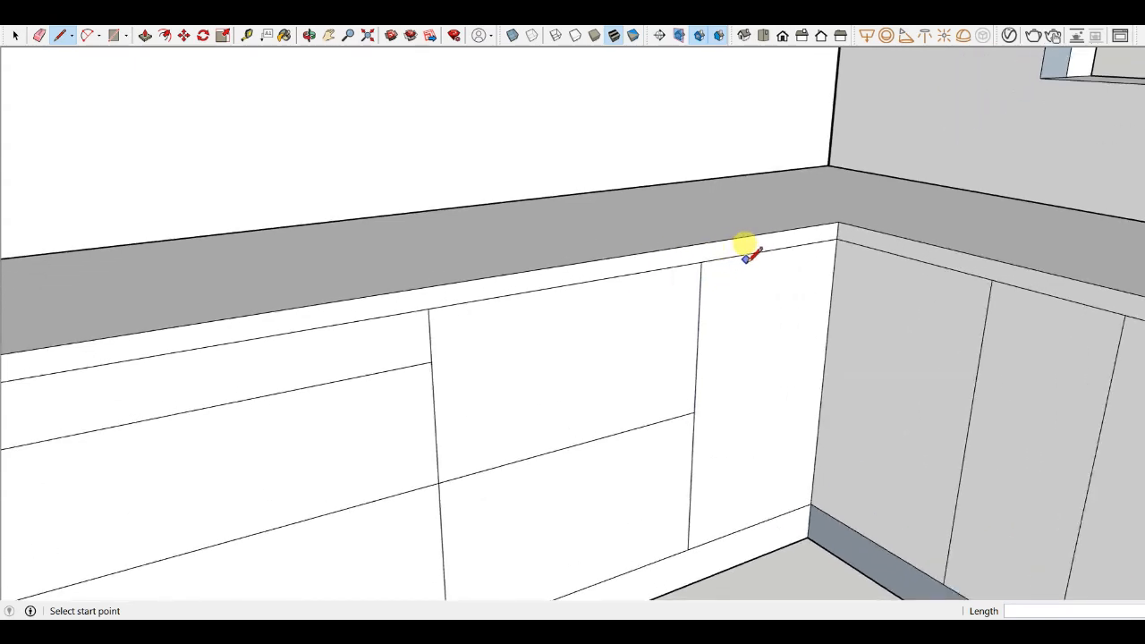
pyautogui.moveTo(774, 306); pyautogui.dragTo(758, 345, button='middle')
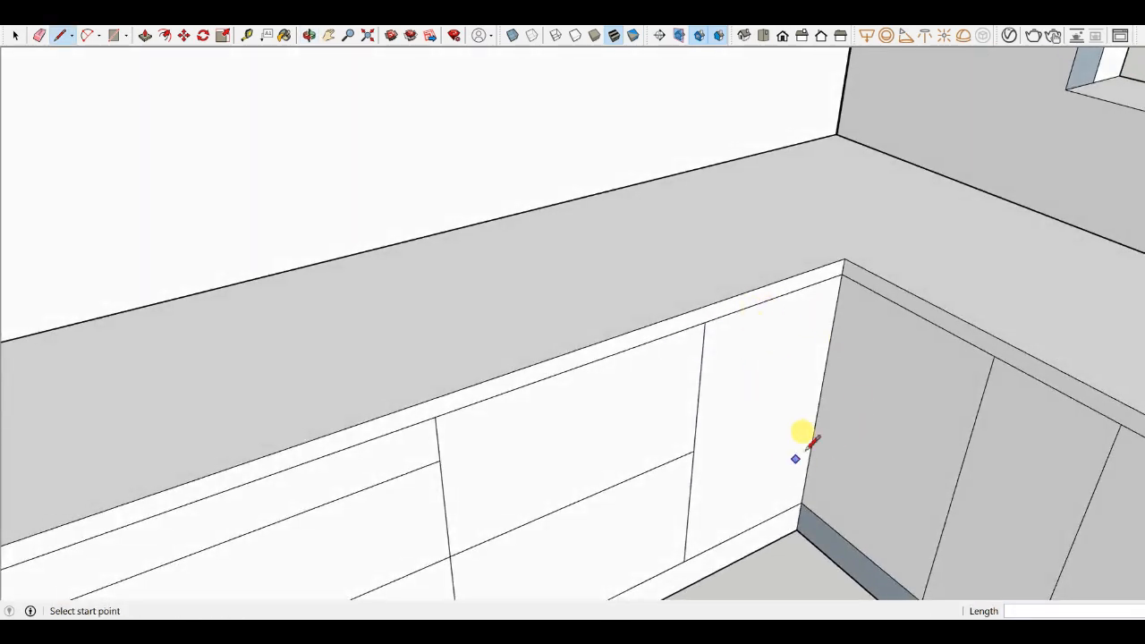
pyautogui.scroll(-2, 760, 262)
pyautogui.scroll(2, 779, 277)
pyautogui.scroll(2, 764, 320)
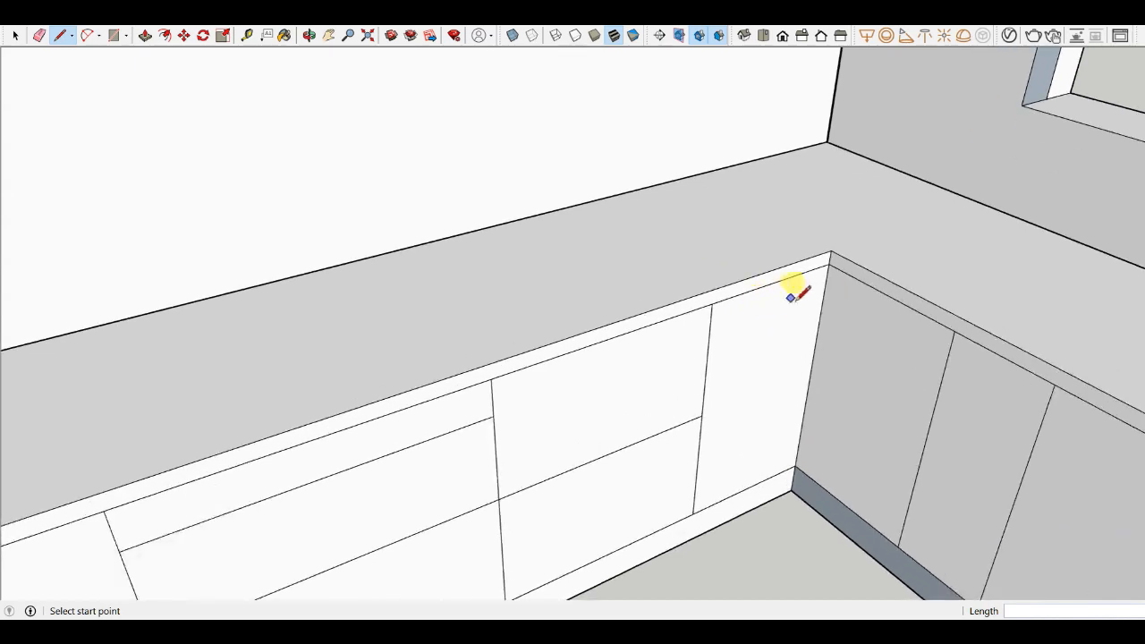
pyautogui.scroll(3, 857, 300)
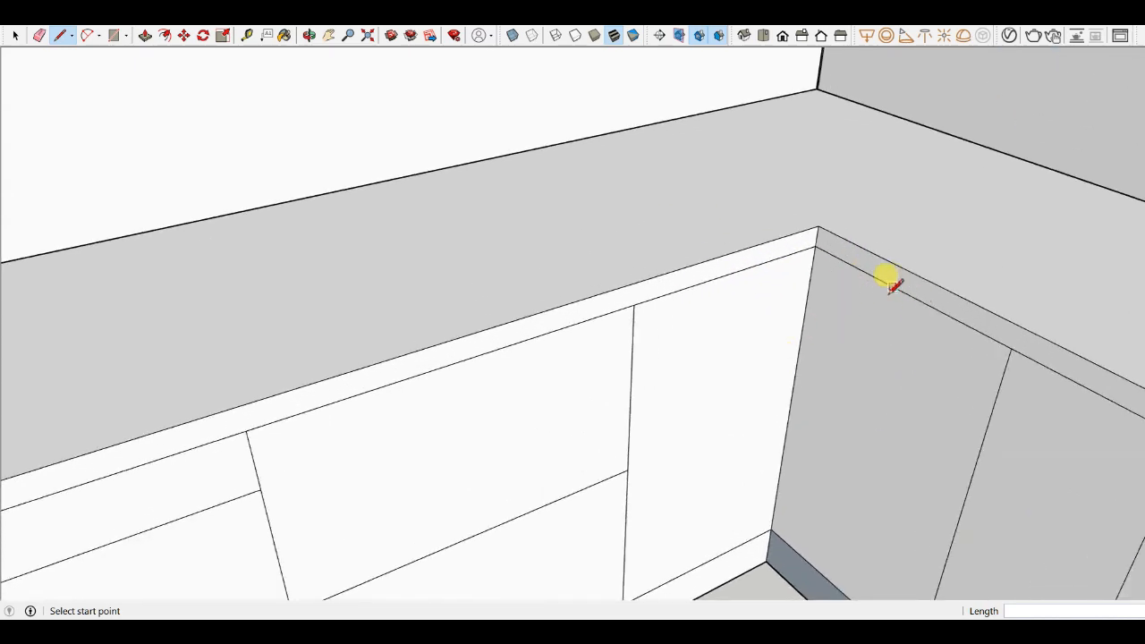
pyautogui.scroll(-3, 889, 284)
pyautogui.scroll(-2, 859, 255)
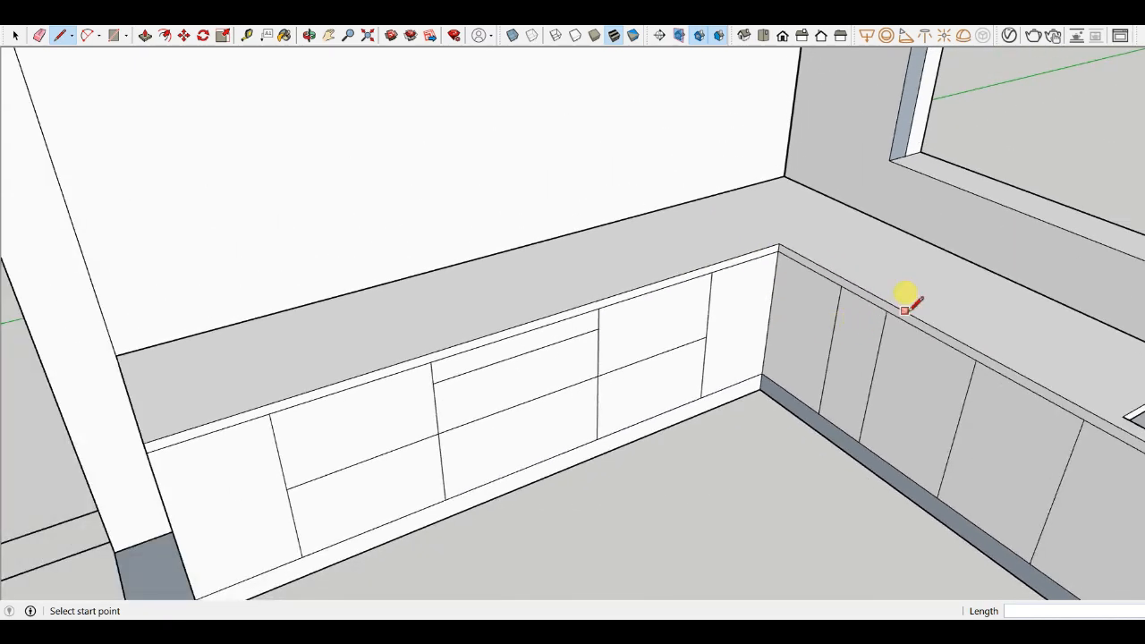
# - Orbit and zoom around the L-shaped counter run to inspect the finished cabinet fronts and sink
pyautogui.scroll(-4, 856, 319)
pyautogui.scroll(4, 798, 293)
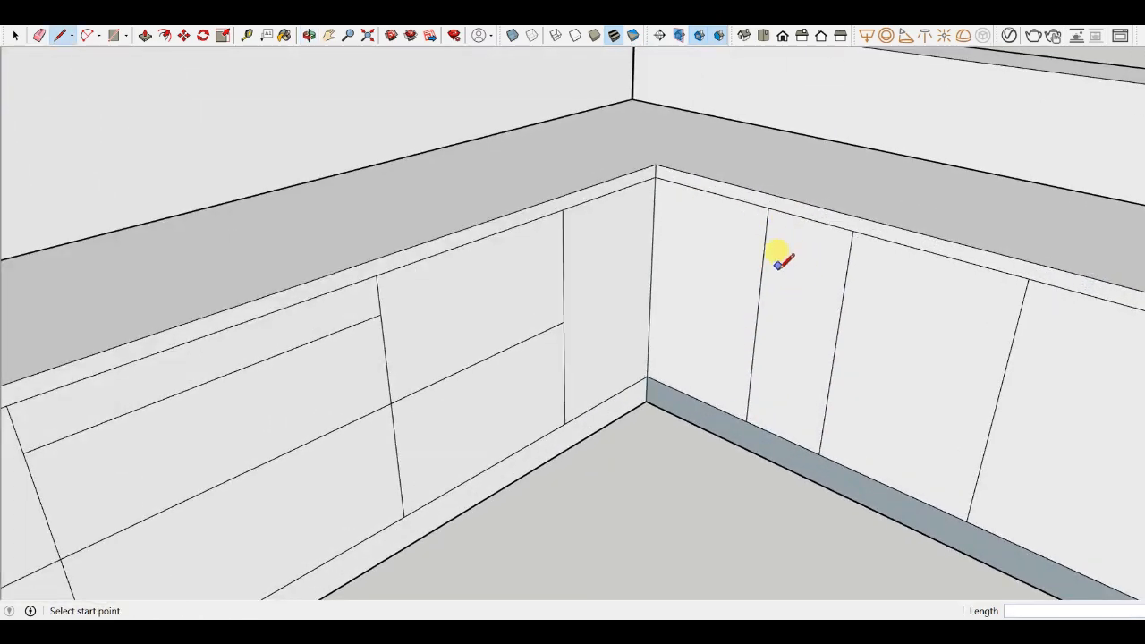
pyautogui.scroll(-5, 615, 225)
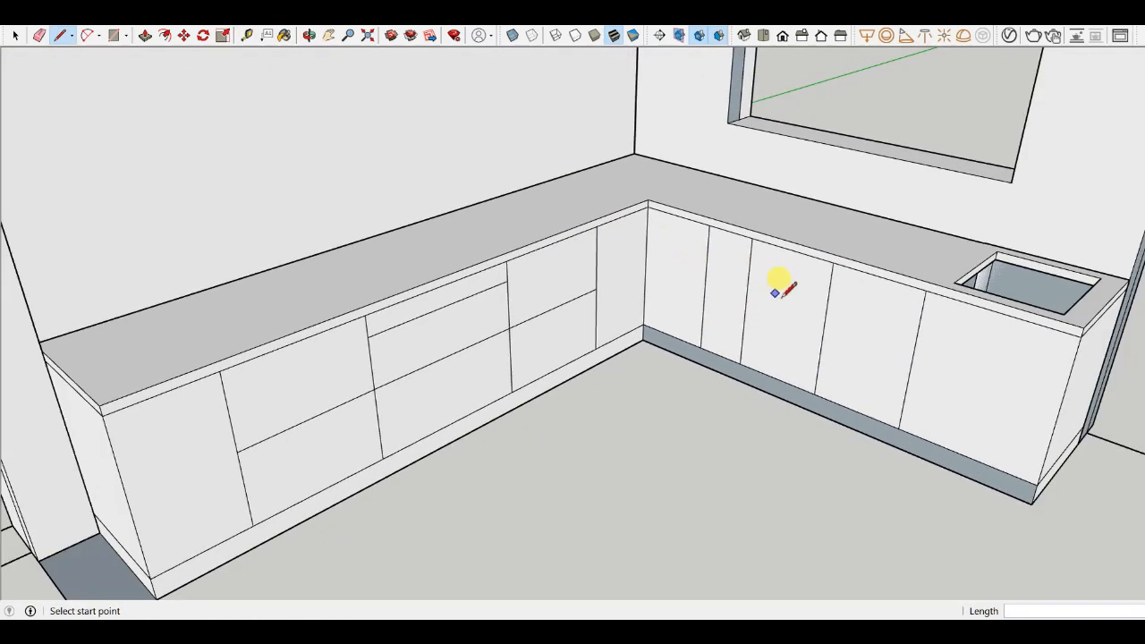
pyautogui.scroll(2, 799, 304)
pyautogui.moveTo(802, 305); pyautogui.dragTo(796, 255, button='middle')
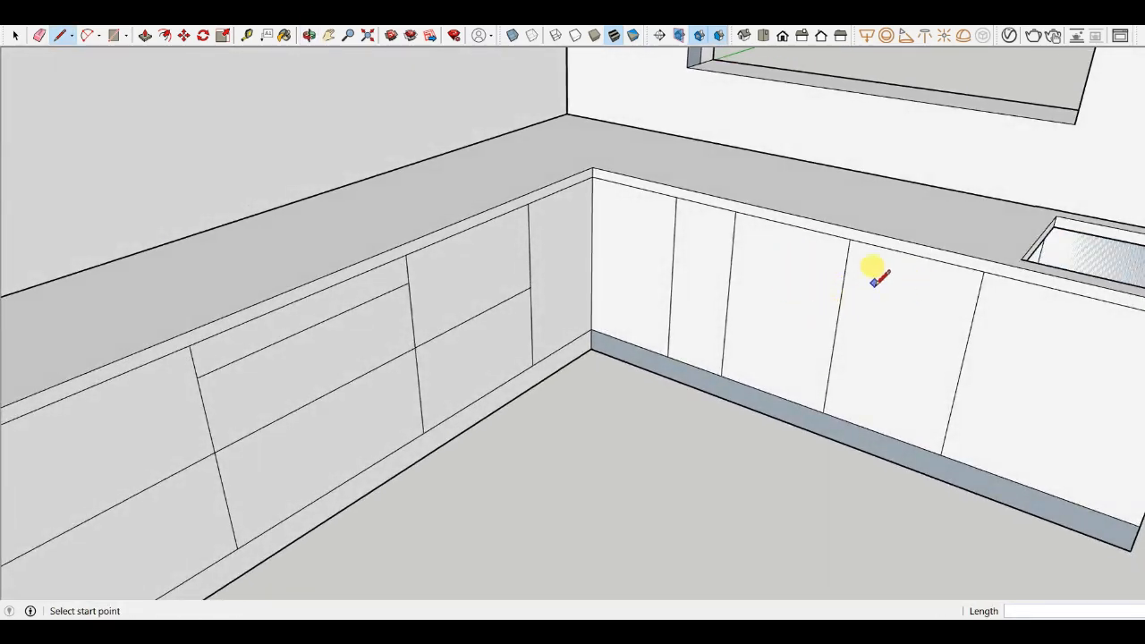
pyautogui.scroll(-5, 788, 274)
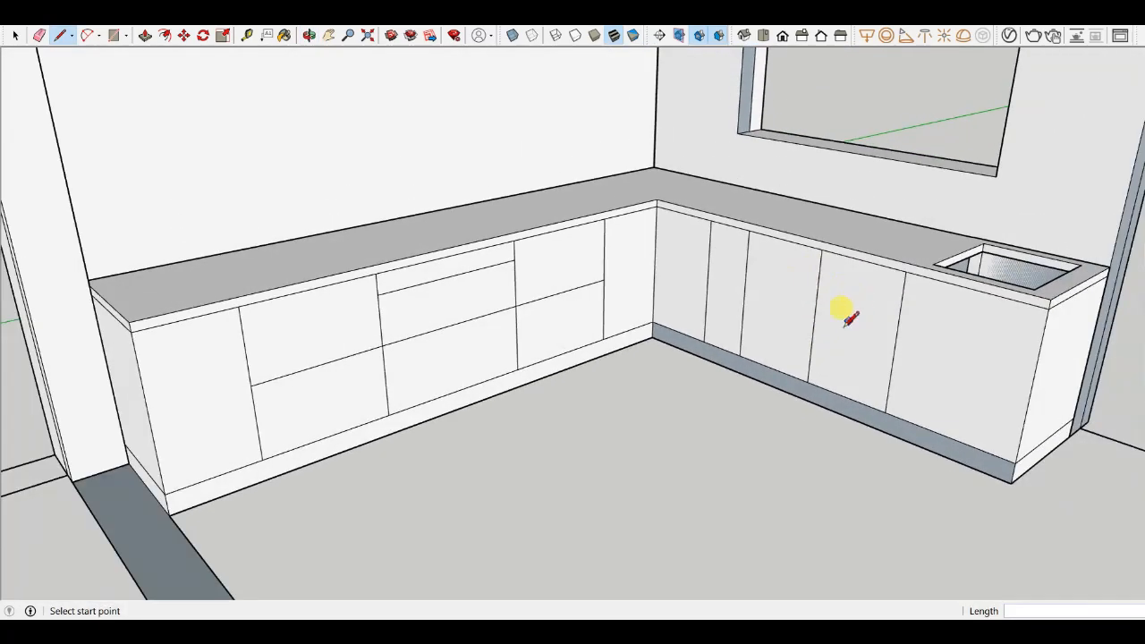
pyautogui.moveTo(838, 310); pyautogui.dragTo(736, 340, button='middle')
pyautogui.scroll(3, 789, 333)
pyautogui.scroll(-5, 795, 324)
pyautogui.moveTo(851, 301); pyautogui.dragTo(672, 328, button='middle')
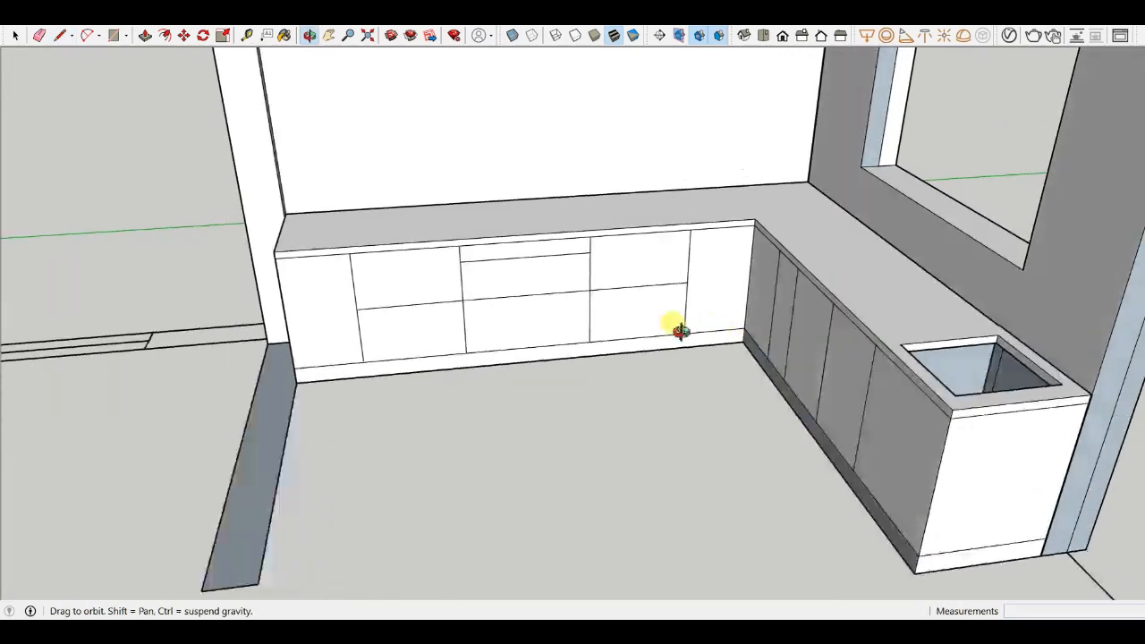
pyautogui.scroll(3, 489, 285)
pyautogui.scroll(-3, 548, 244)
pyautogui.moveTo(593, 346)
pyautogui.mouseDown(button='middle')
pyautogui.moveTo(703, 255)
pyautogui.moveTo(674, 366)
pyautogui.mouseUp(button='middle')
pyautogui.scroll(4, 688, 246)
pyautogui.scroll(-4, 684, 234)
pyautogui.moveTo(685, 234)
pyautogui.mouseDown(button='middle')
pyautogui.moveTo(677, 332)
pyautogui.moveTo(946, 379)
pyautogui.moveTo(593, 299)
pyautogui.mouseUp(button='middle')
pyautogui.scroll(3, 718, 284)
pyautogui.scroll(5, 757, 288)
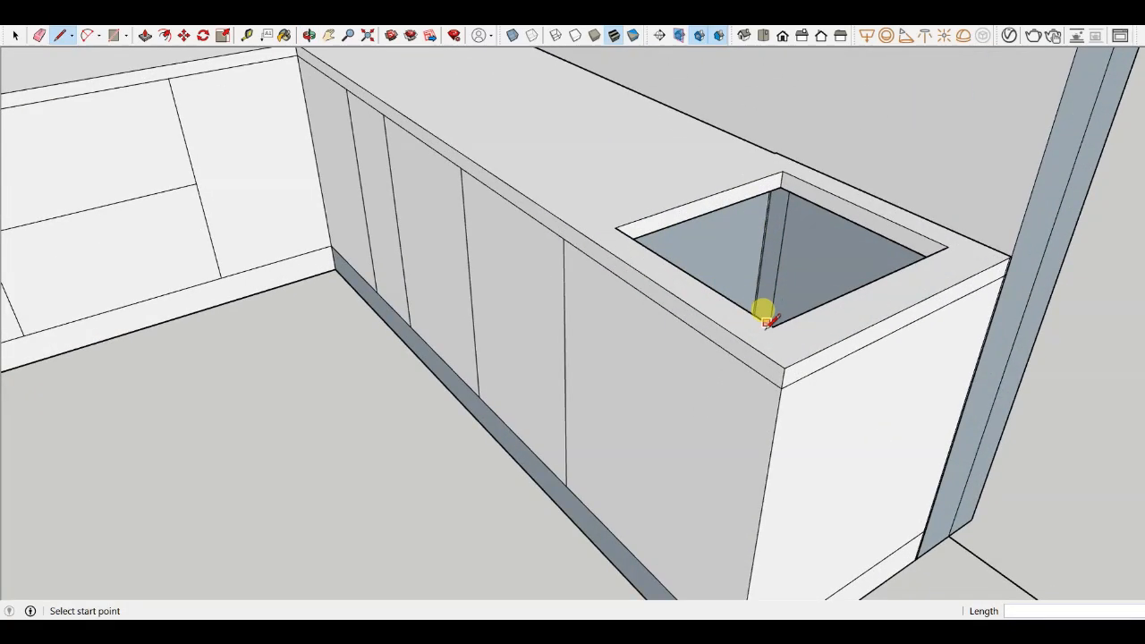
pyautogui.scroll(-2, 757, 310)
pyautogui.moveTo(703, 307)
pyautogui.mouseDown(button='middle')
pyautogui.moveTo(841, 310)
pyautogui.moveTo(761, 345)
pyautogui.moveTo(575, 179)
pyautogui.mouseUp(button='middle')
pyautogui.scroll(-3, 872, 288)
pyautogui.scroll(4, 485, 236)
pyautogui.scroll(-4, 485, 236)
pyautogui.moveTo(659, 325); pyautogui.dragTo(404, 171, button='middle')
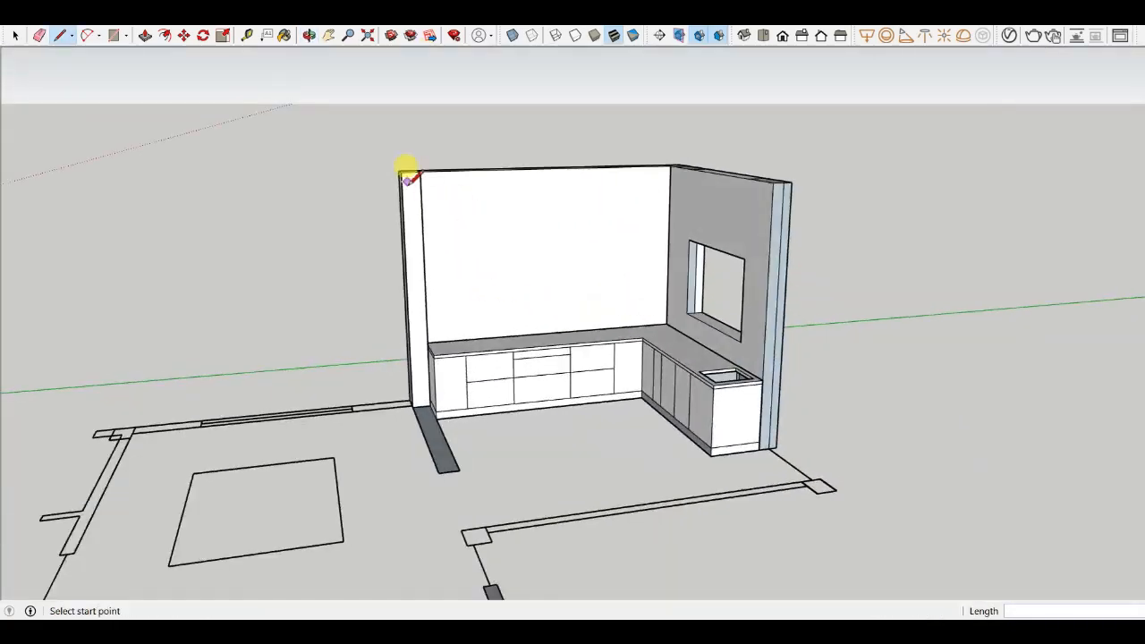
pyautogui.scroll(2, 492, 327)
pyautogui.scroll(3, 402, 443)
pyautogui.scroll(-3, 403, 442)
pyautogui.moveTo(475, 409)
pyautogui.mouseDown(button='middle')
pyautogui.moveTo(585, 435)
pyautogui.moveTo(705, 327)
pyautogui.moveTo(352, 370)
pyautogui.mouseUp(button='middle')
pyautogui.scroll(3, 702, 368)
pyautogui.scroll(-3, 679, 349)
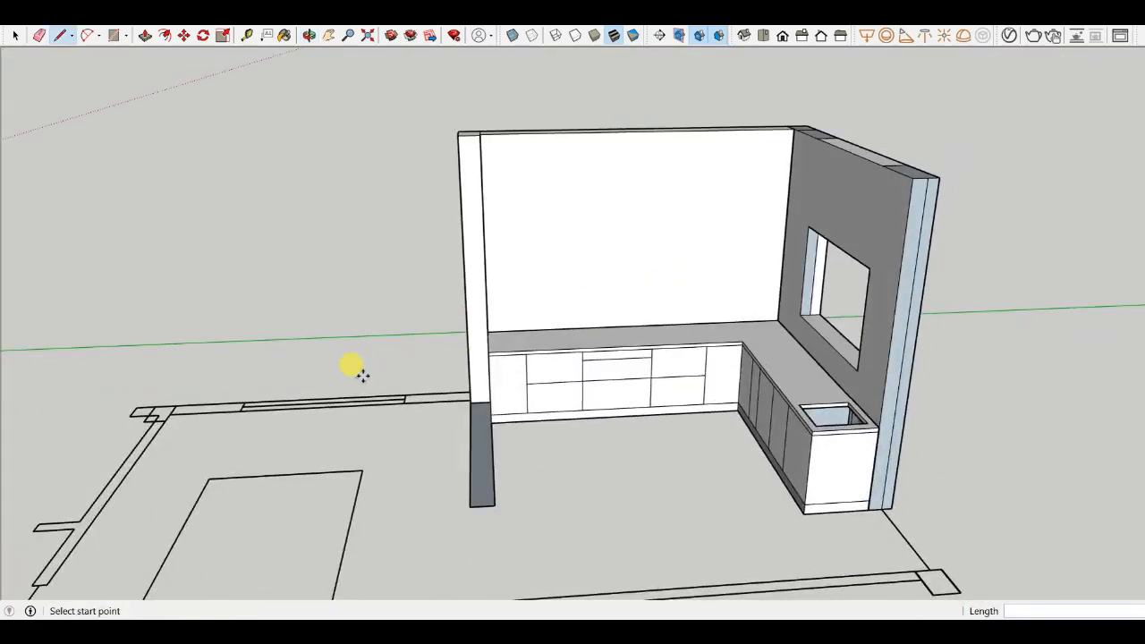
# - Copy the countertop's back edge upward onto the back wall
pyautogui.press('m')
pyautogui.scroll(4, 404, 335)
pyautogui.press('ctrl')
pyautogui.click(588, 324)
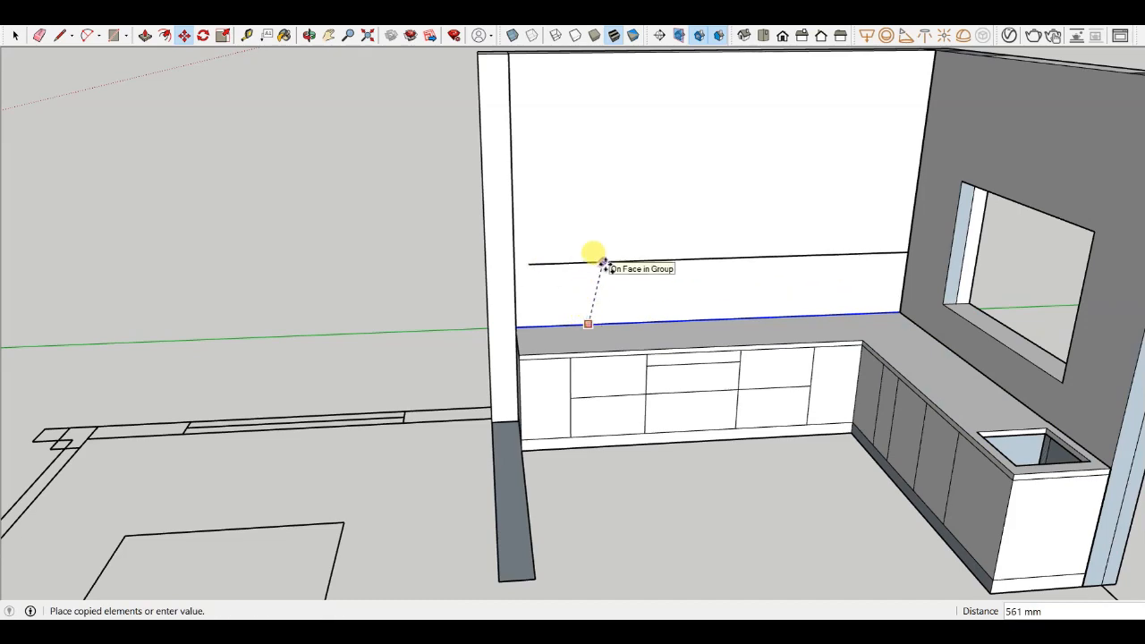
pyautogui.click(587, 254)
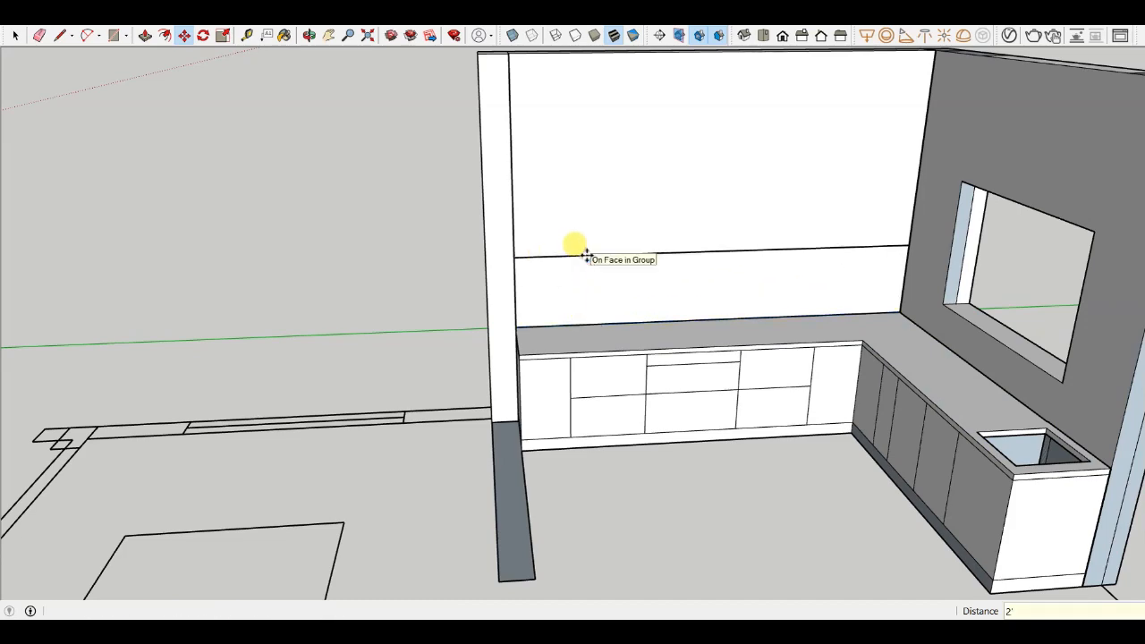
# - Try drawing a rectangle on the back wall between the copied line and the countertop, then undo it
pyautogui.scroll(3, 588, 269)
pyautogui.moveTo(588, 268); pyautogui.dragTo(430, 255, button='middle')
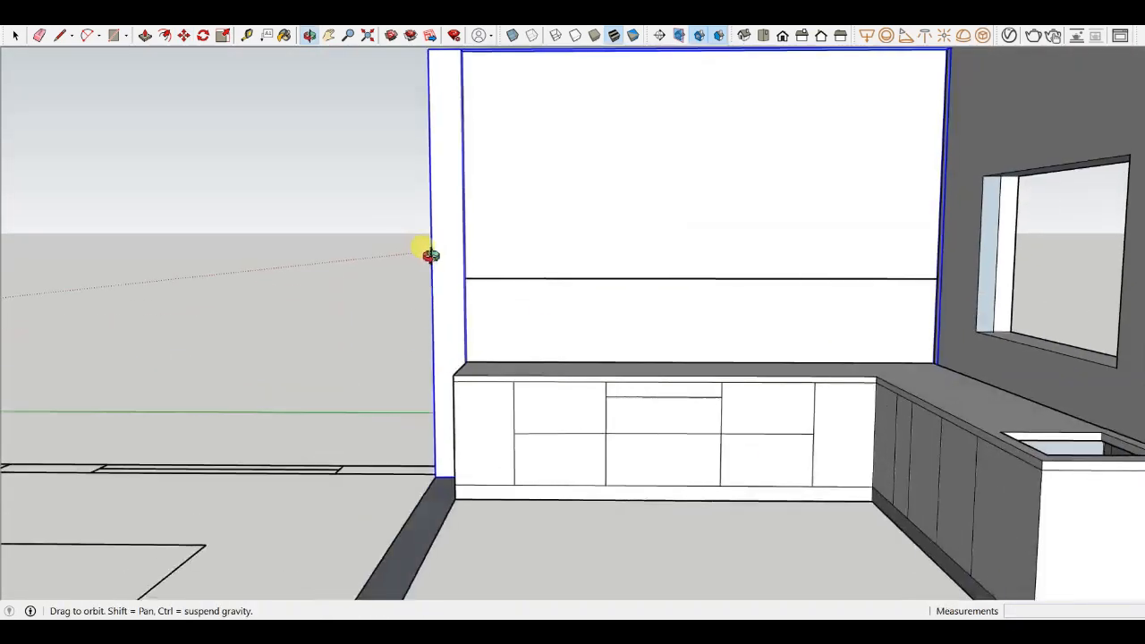
pyautogui.scroll(5, 465, 269)
pyautogui.scroll(-2, 386, 401)
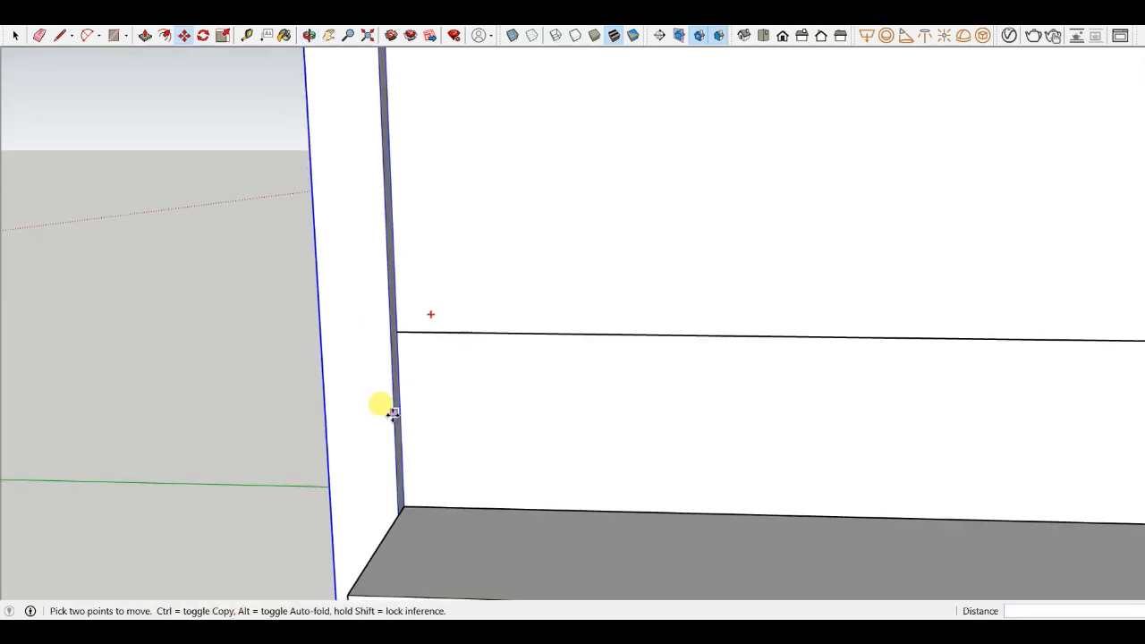
pyautogui.press('r')
pyautogui.click(397, 331)
pyautogui.scroll(-2, 413, 340)
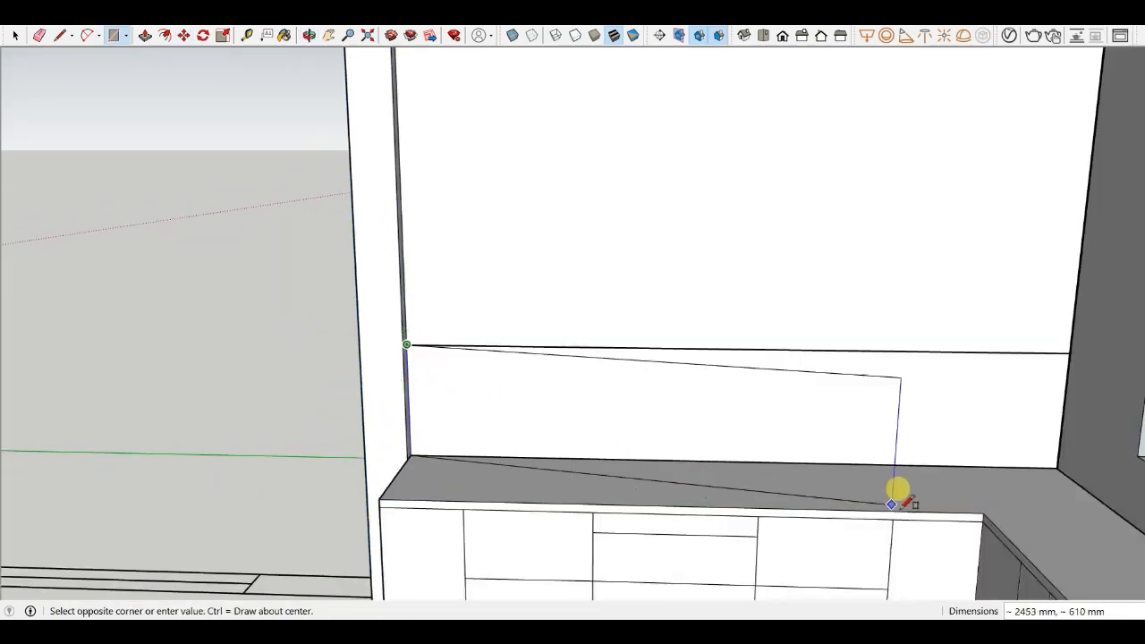
pyautogui.click(1057, 467)
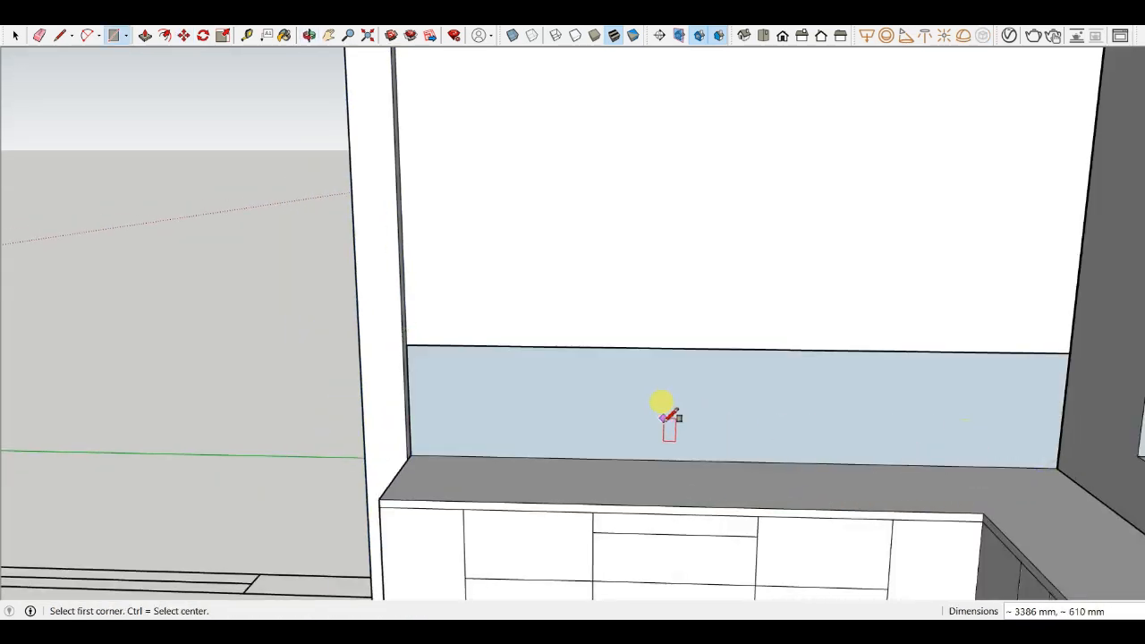
pyautogui.moveTo(669, 418); pyautogui.dragTo(629, 431, button='middle')
pyautogui.scroll(2, 626, 426)
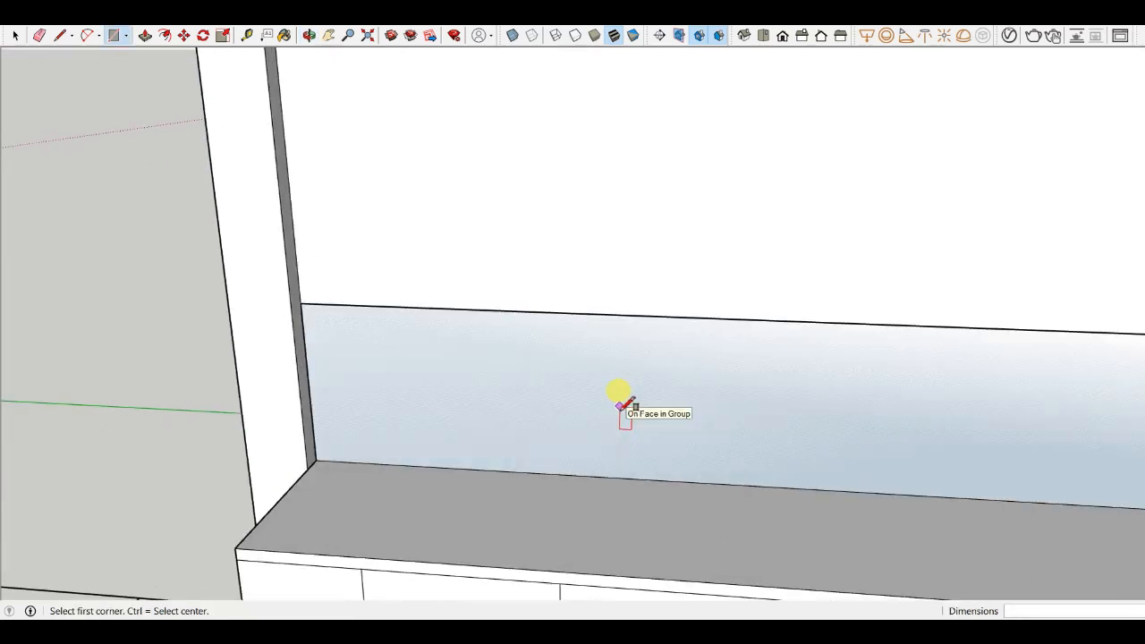
pyautogui.hotkey('ctrl', 'z')
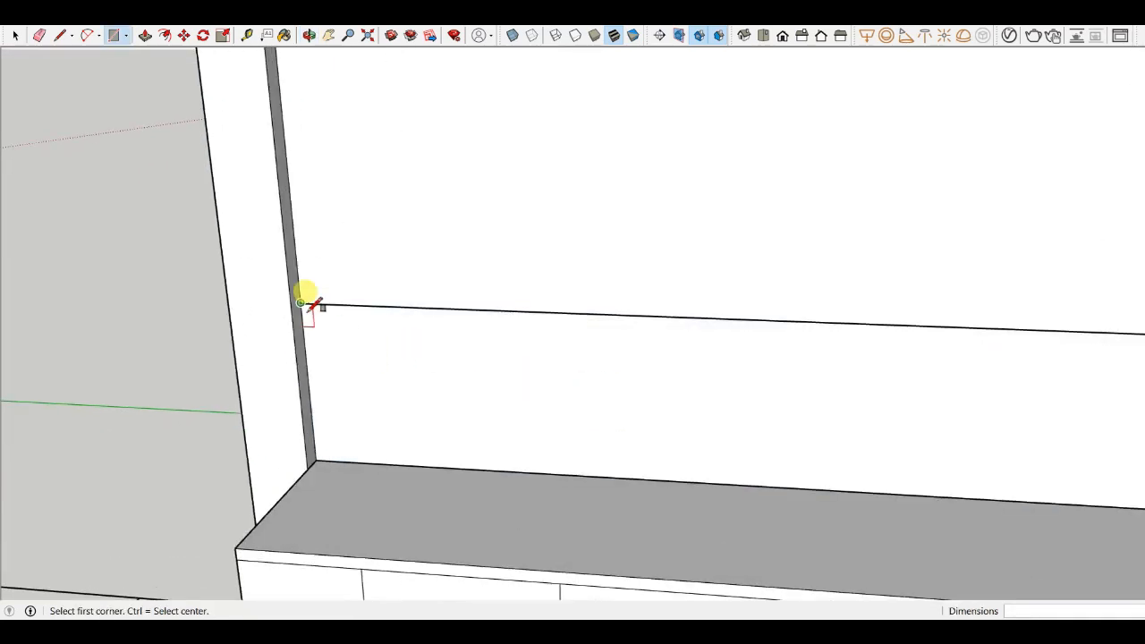
# - Erase the copied line from the back wall
pyautogui.press('e')
pyautogui.click(393, 306)
pyautogui.moveTo(402, 317)
pyautogui.mouseDown(button='middle')
pyautogui.moveTo(353, 289)
pyautogui.moveTo(428, 456)
pyautogui.mouseUp(button='middle')
pyautogui.scroll(4, 478, 381)
pyautogui.moveTo(349, 403); pyautogui.dragTo(401, 364, button='middle')
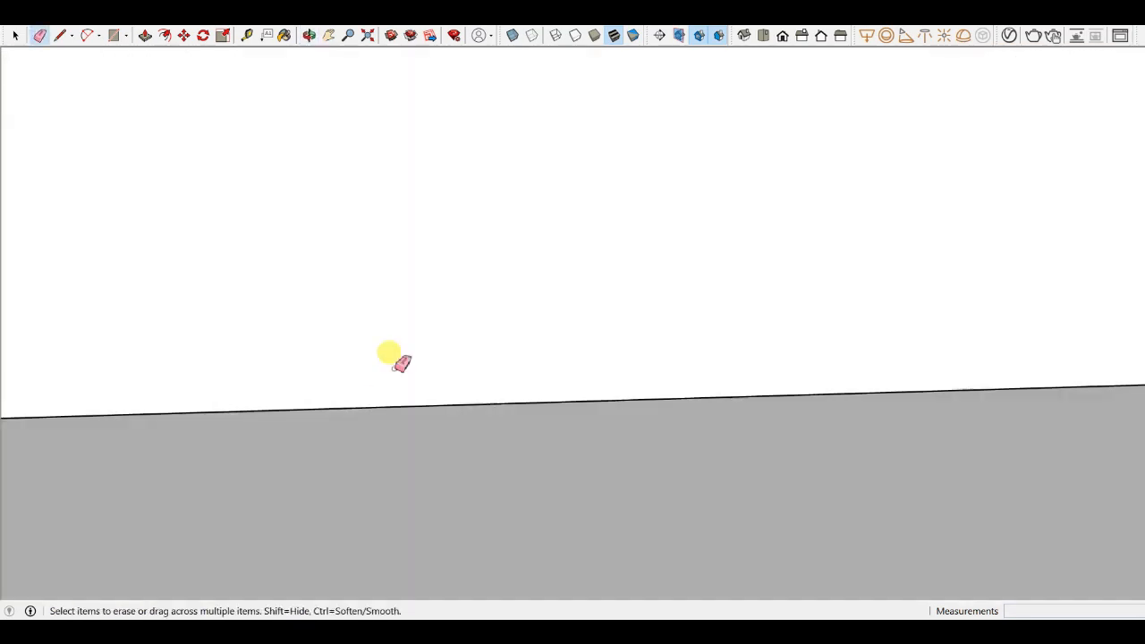
pyautogui.scroll(-4, 501, 403)
pyautogui.scroll(-3, 525, 355)
pyautogui.moveTo(524, 356); pyautogui.dragTo(554, 363, button='middle')
pyautogui.scroll(4, 680, 314)
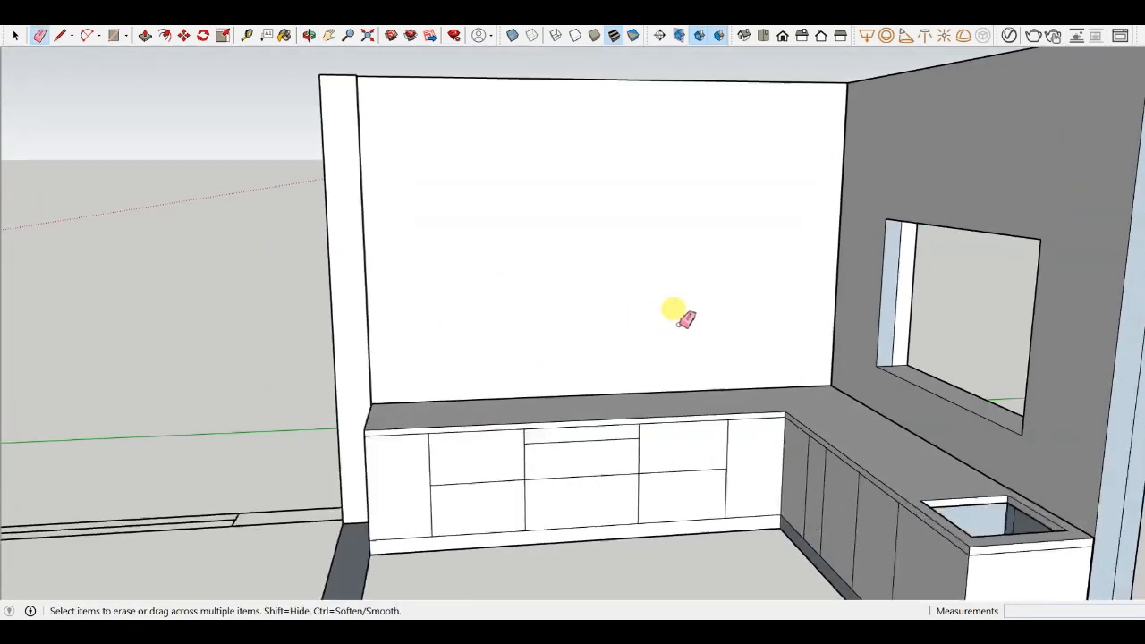
pyautogui.press('l')
pyautogui.scroll(3, 767, 361)
pyautogui.scroll(-5, 836, 422)
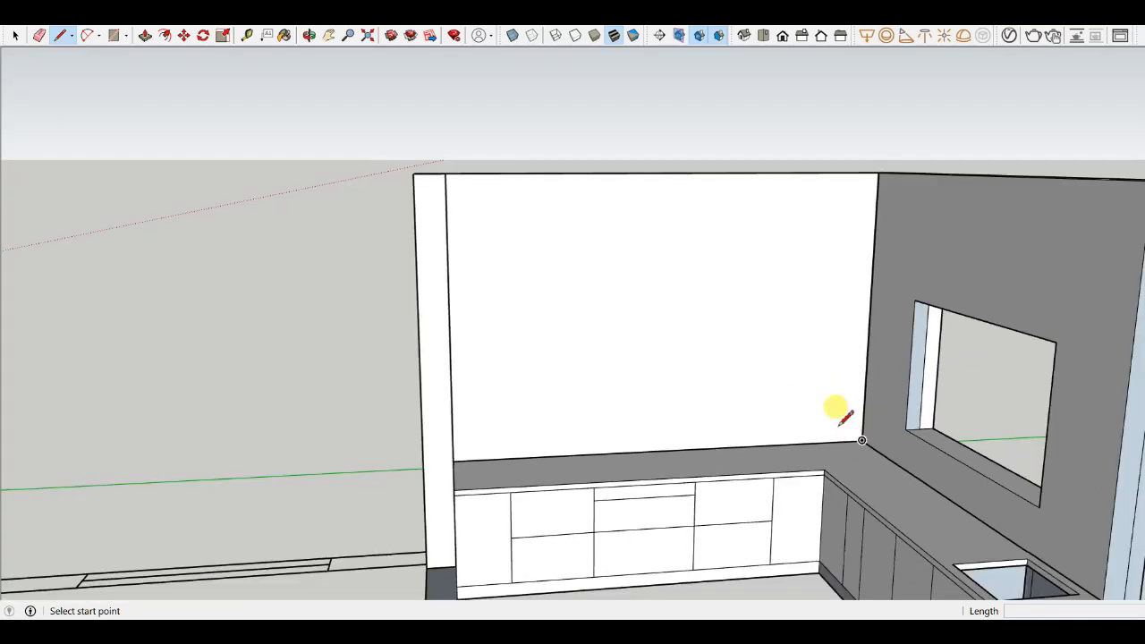
pyautogui.moveTo(833, 403); pyautogui.dragTo(880, 304, button='middle')
pyautogui.scroll(2, 864, 300)
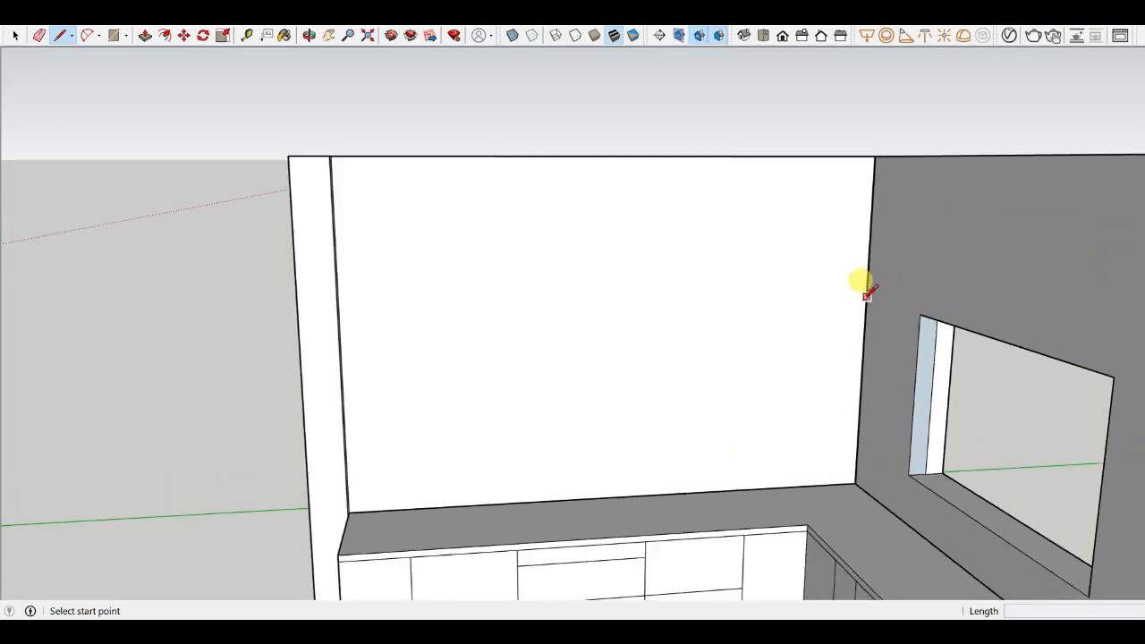
pyautogui.scroll(2, 865, 295)
pyautogui.scroll(-5, 560, 468)
pyautogui.scroll(6, 549, 439)
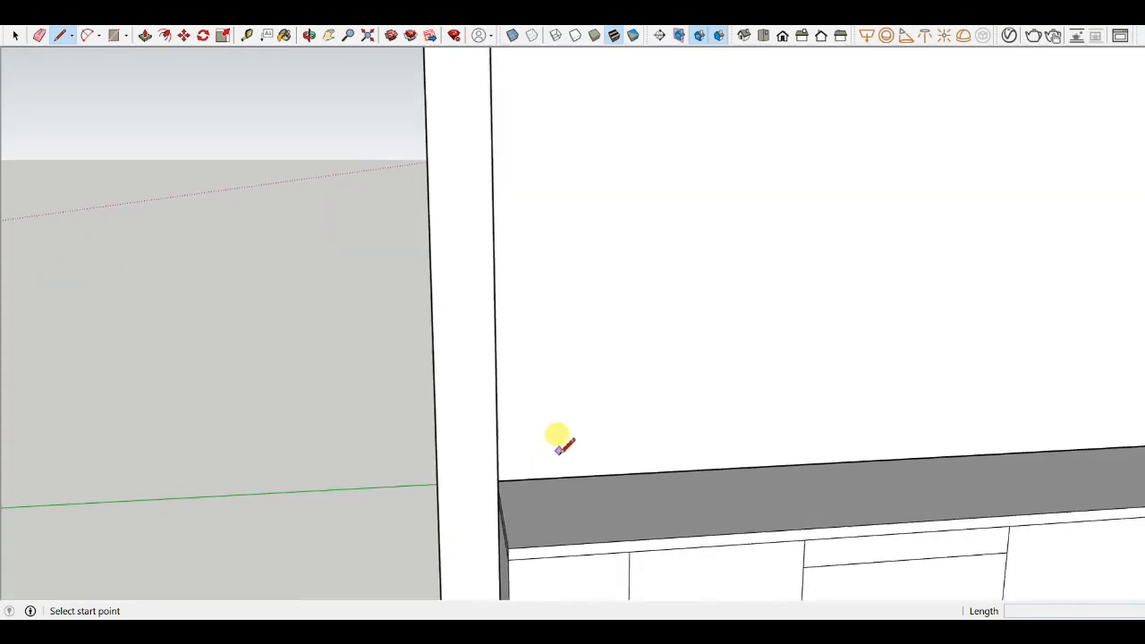
pyautogui.scroll(6, 475, 452)
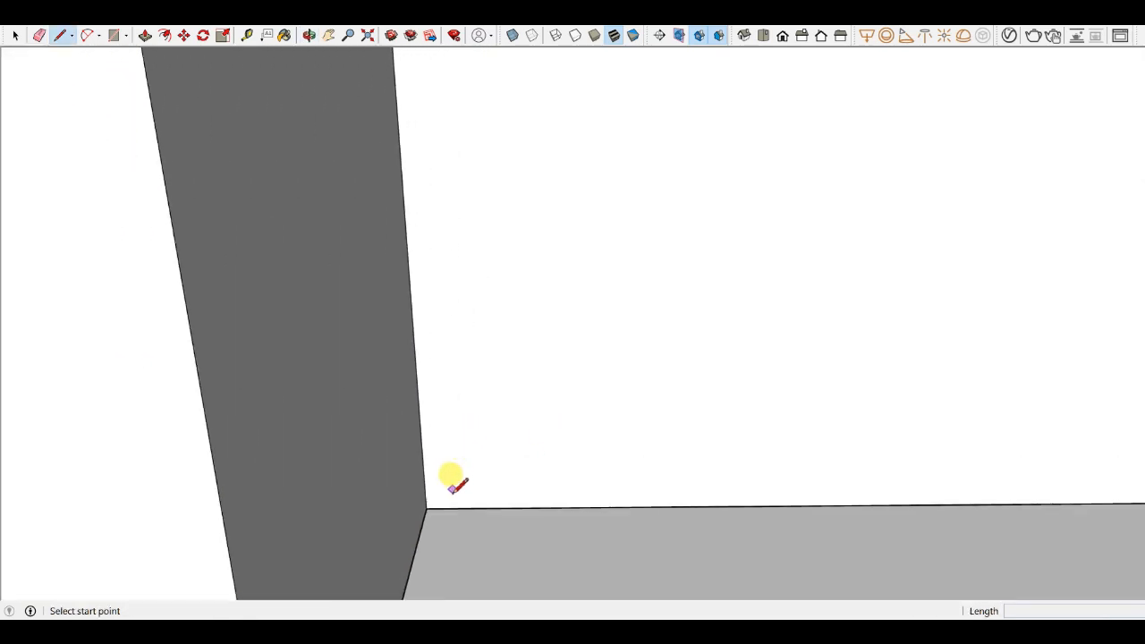
pyautogui.scroll(-1, 396, 483)
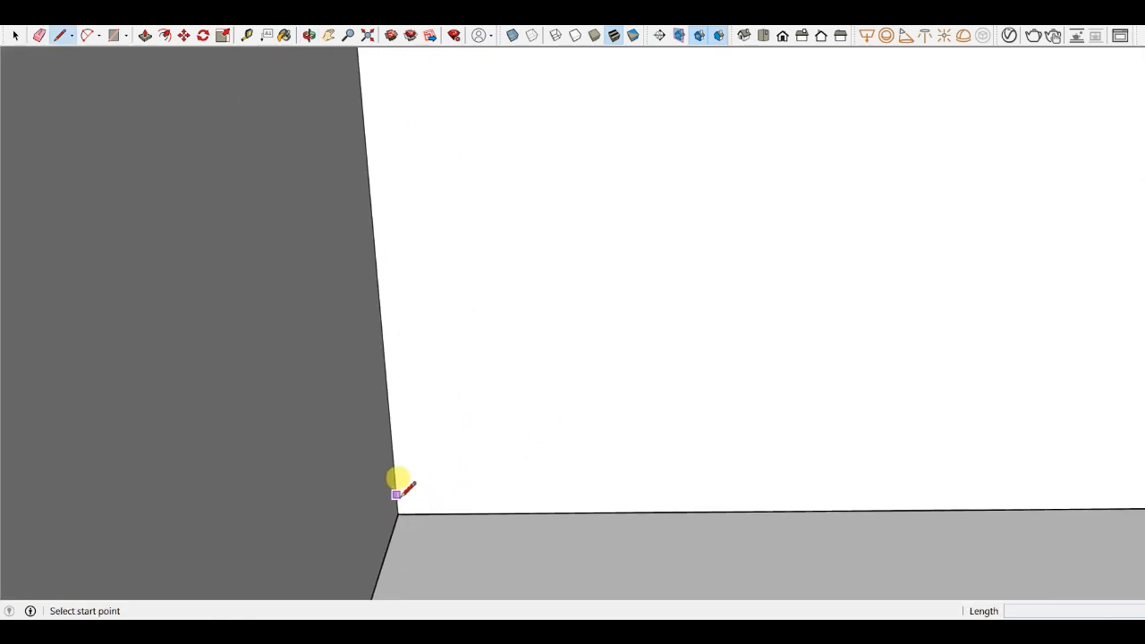
pyautogui.scroll(-2, 148, 159)
pyautogui.click(490, 152)
pyautogui.scroll(-2, 555, 193)
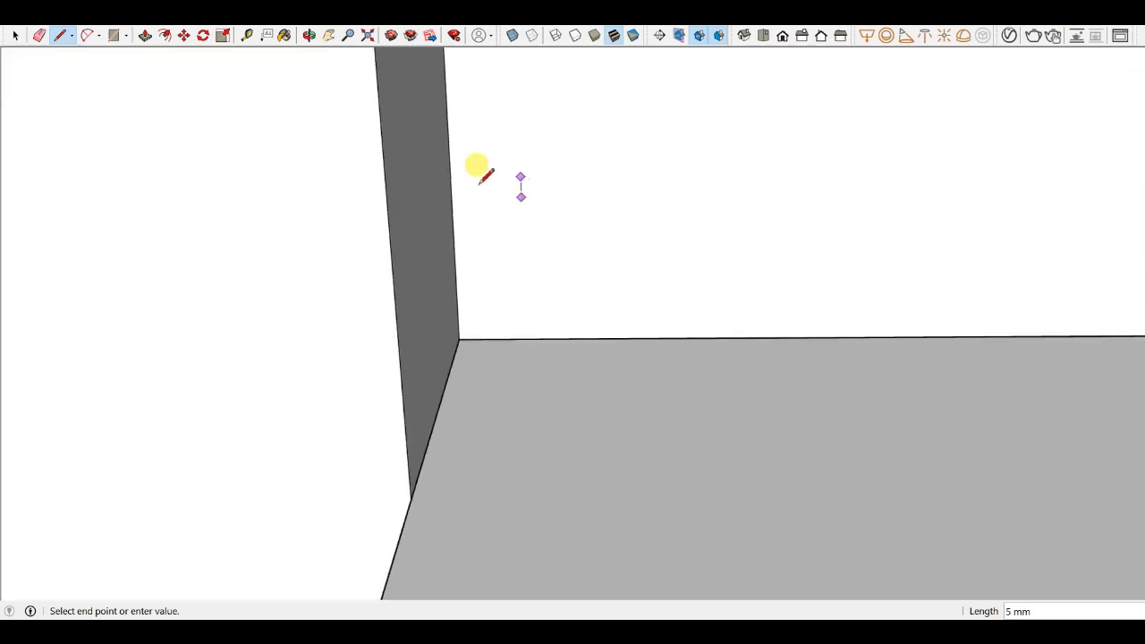
pyautogui.press('Escape')
# - Select the countertop and the back wall face to inspect them
pyautogui.press('space')
pyautogui.scroll(-4, 475, 213)
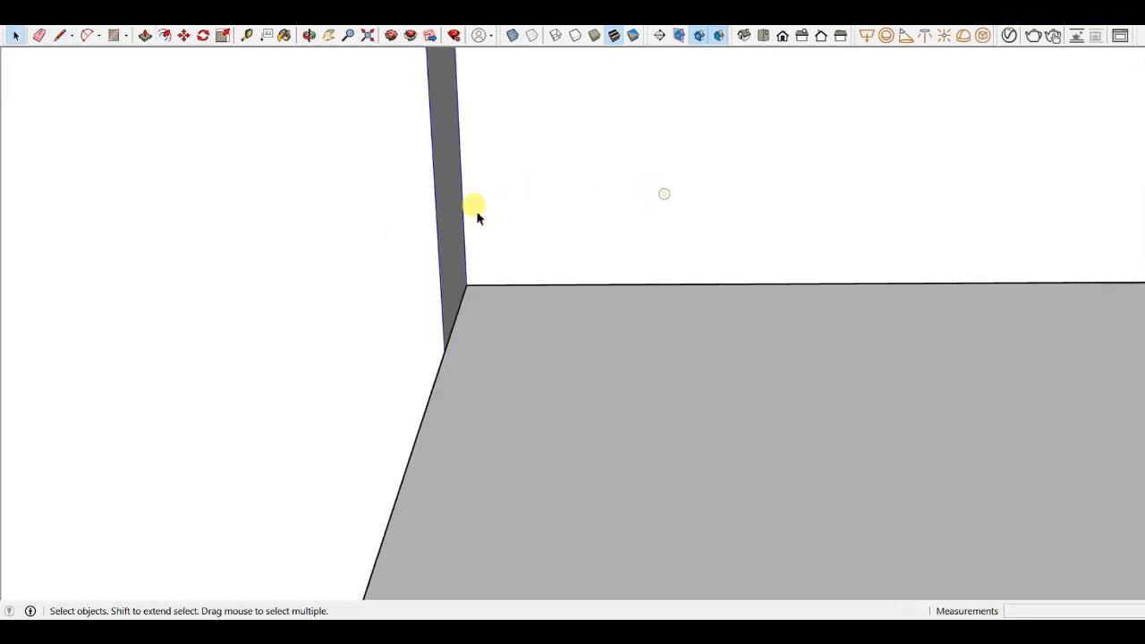
pyautogui.click(577, 276)
pyautogui.scroll(-3, 491, 243)
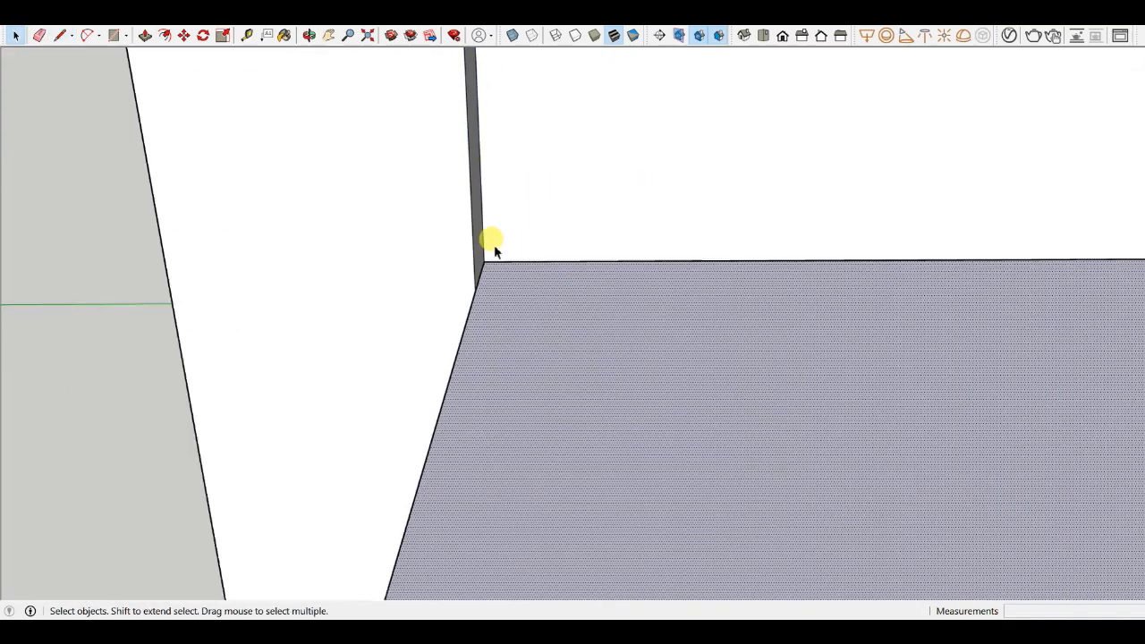
pyautogui.click(570, 189)
pyautogui.scroll(-3, 490, 253)
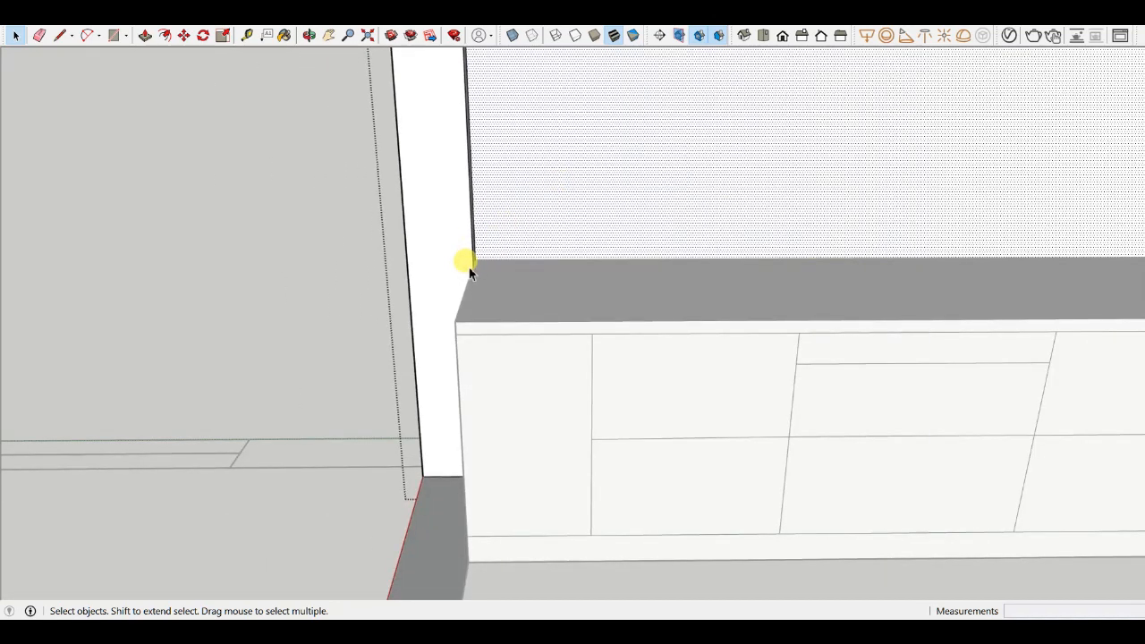
pyautogui.press('l')
pyautogui.scroll(2, 483, 261)
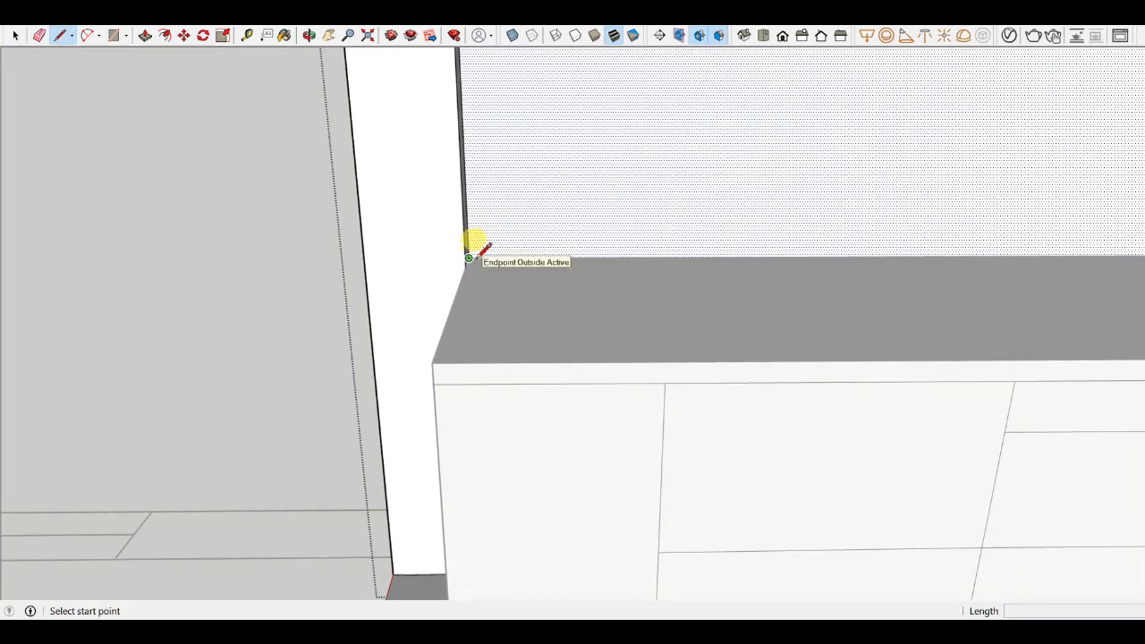
pyautogui.press('r')
pyautogui.click(472, 260)
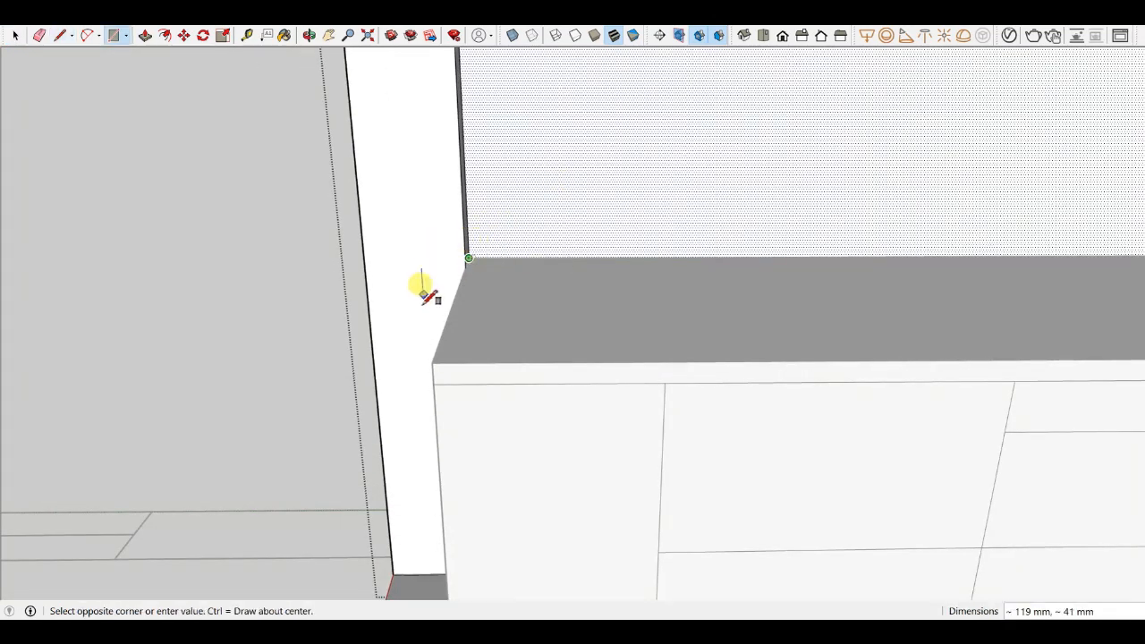
pyautogui.scroll(-5, 492, 294)
pyautogui.press('Escape')
# - Draw a line about 3386 mm across the back wall above the countertop, from the left wall edge to the side wall
pyautogui.scroll(3, 493, 295)
pyautogui.press('l')
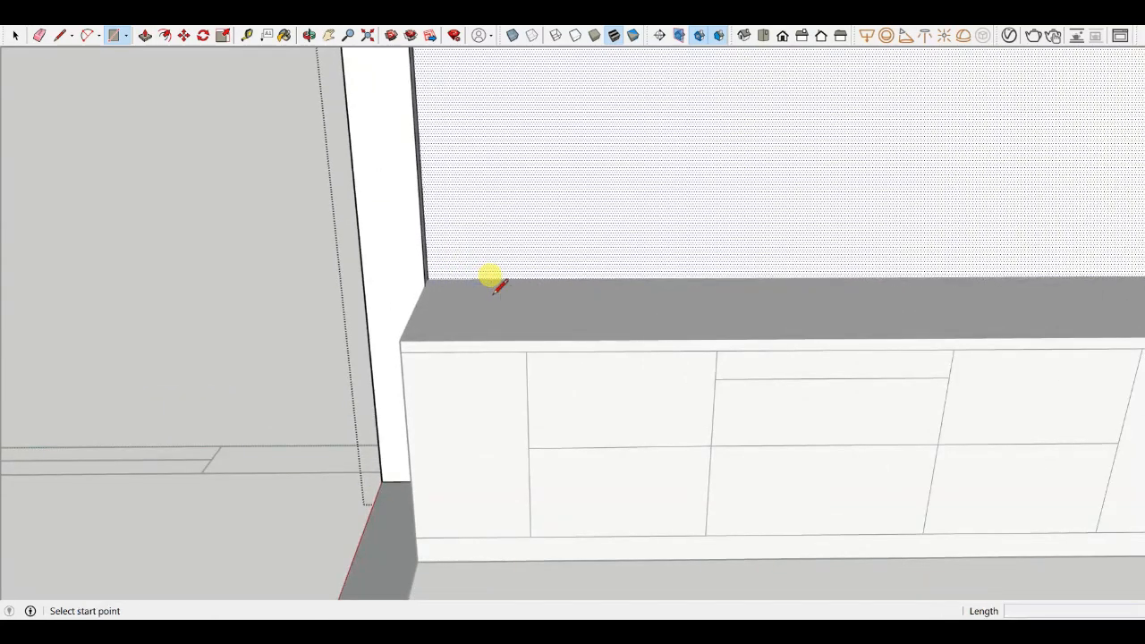
pyautogui.scroll(1, 439, 273)
pyautogui.click(425, 279)
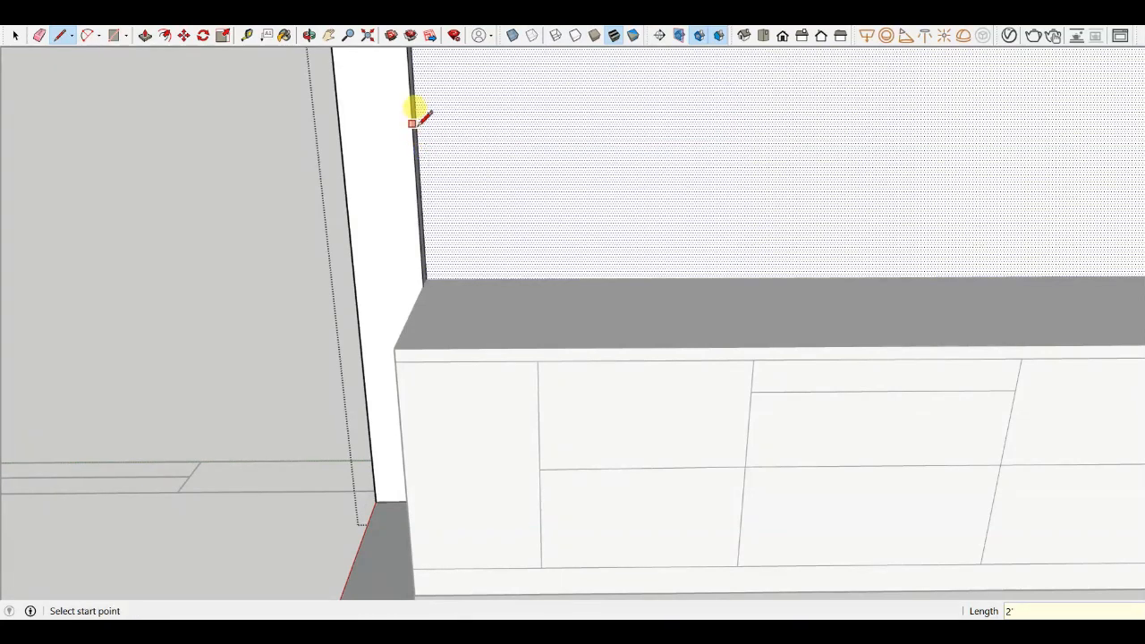
pyautogui.scroll(-6, 414, 97)
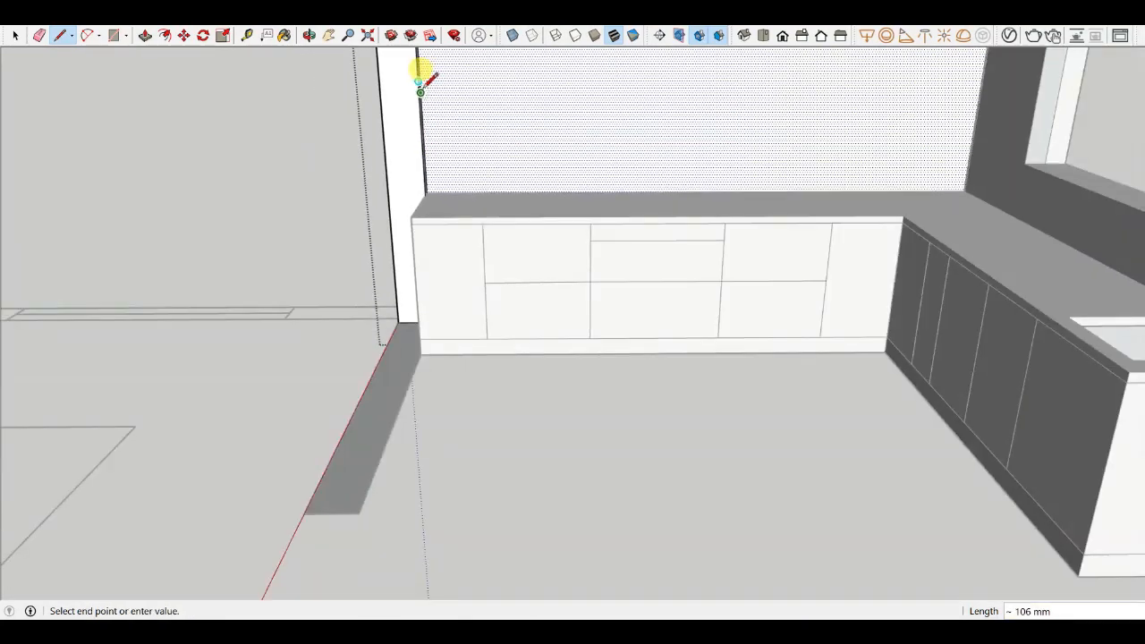
pyautogui.moveTo(506, 112); pyautogui.dragTo(655, 109, button='middle')
pyautogui.scroll(-3, 651, 101)
pyautogui.scroll(3, 644, 62)
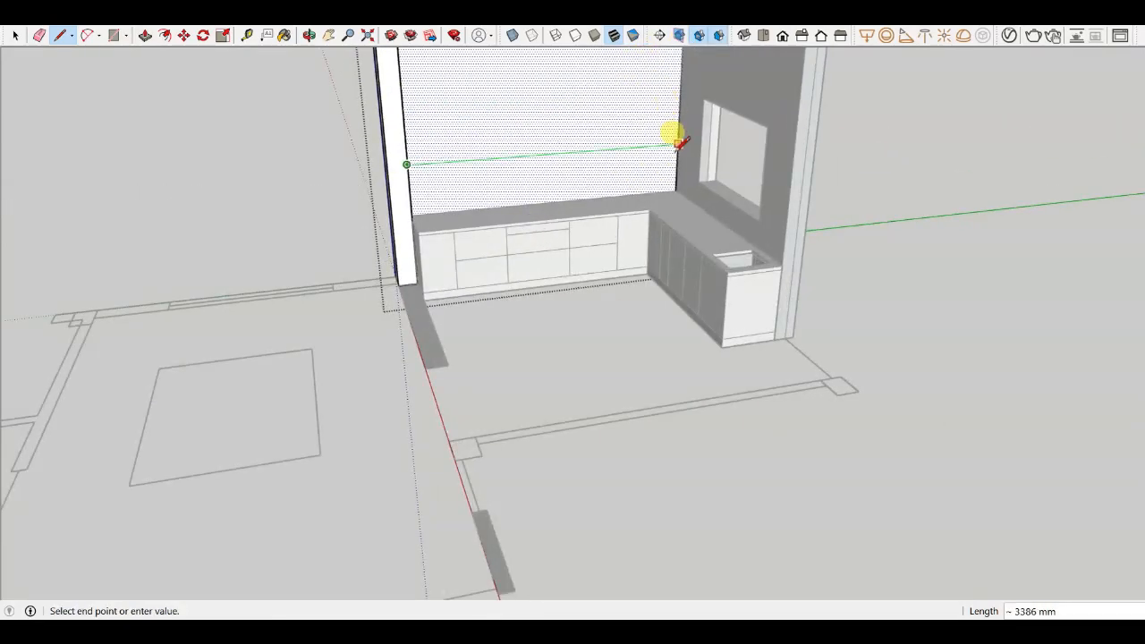
pyautogui.click(677, 144)
pyautogui.scroll(5, 652, 141)
pyautogui.scroll(-3, 626, 161)
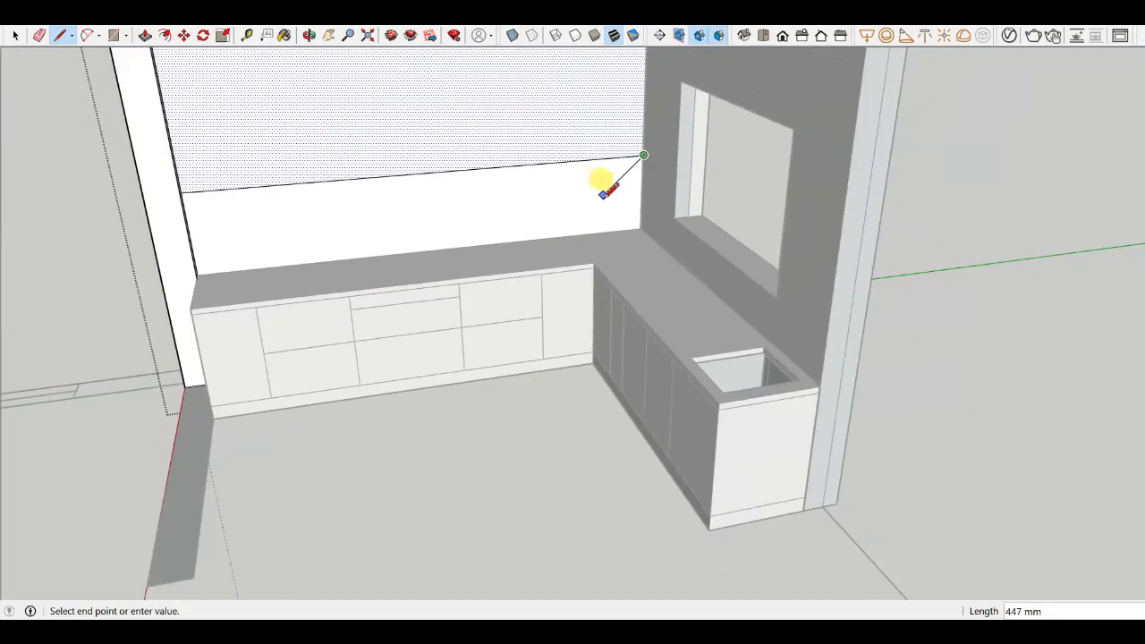
pyautogui.moveTo(600, 179); pyautogui.dragTo(657, 146, button='middle')
pyautogui.scroll(2, 657, 146)
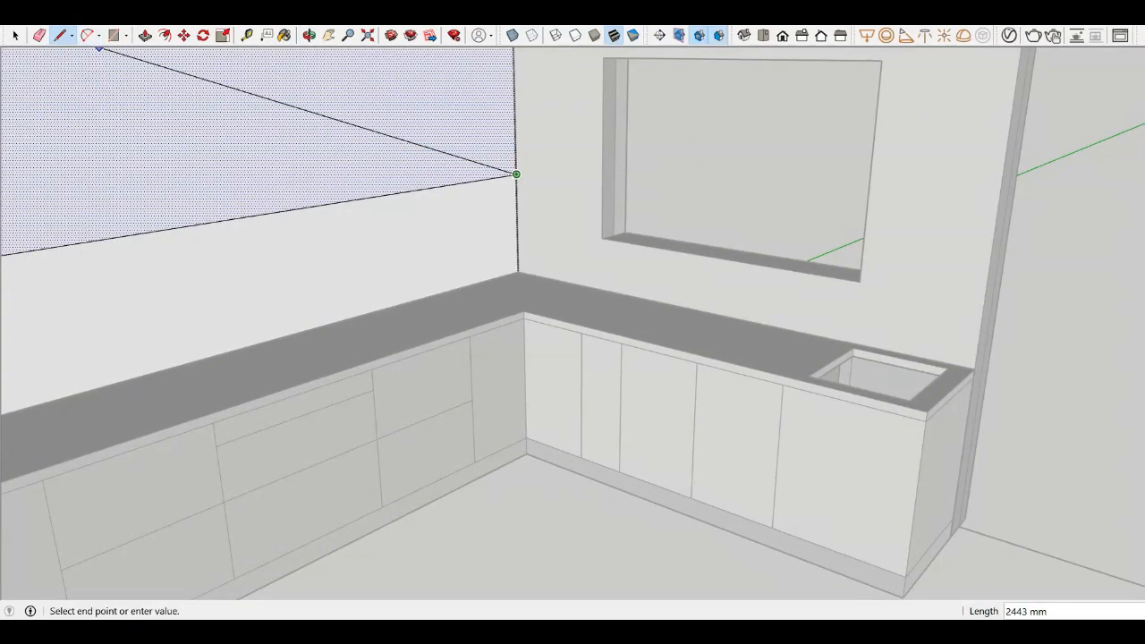
# - Draw a line across the side wall at the same height, from the corner to the window opening and from the window to the wall's edge
pyautogui.click(14, 41)
pyautogui.click(519, 188)
pyautogui.scroll(4, 559, 185)
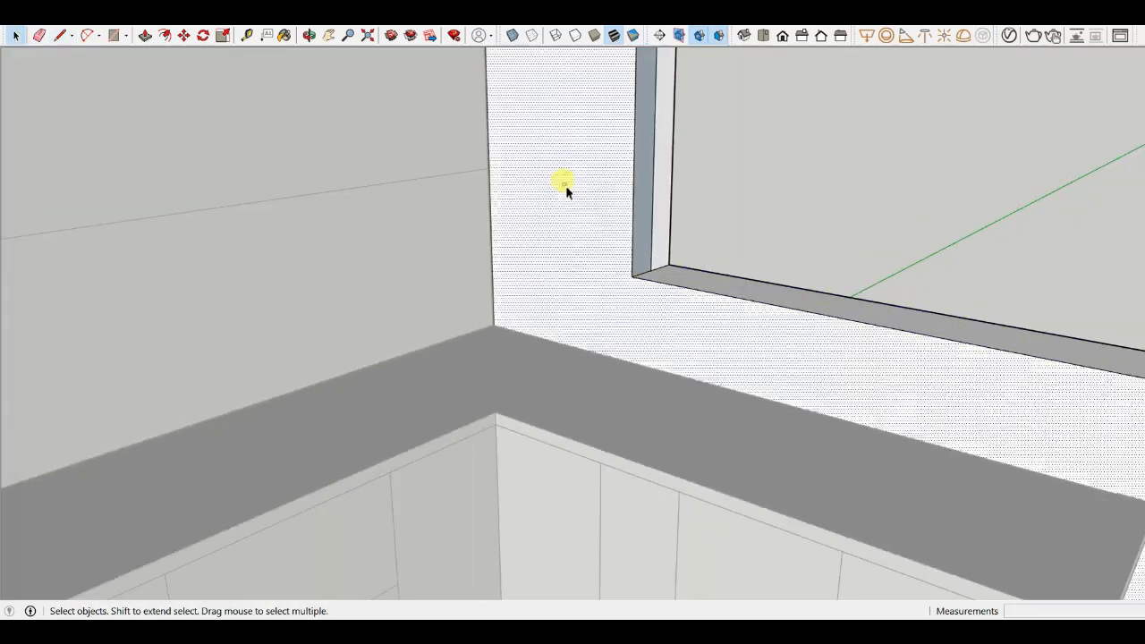
pyautogui.press('l')
pyautogui.scroll(3, 510, 170)
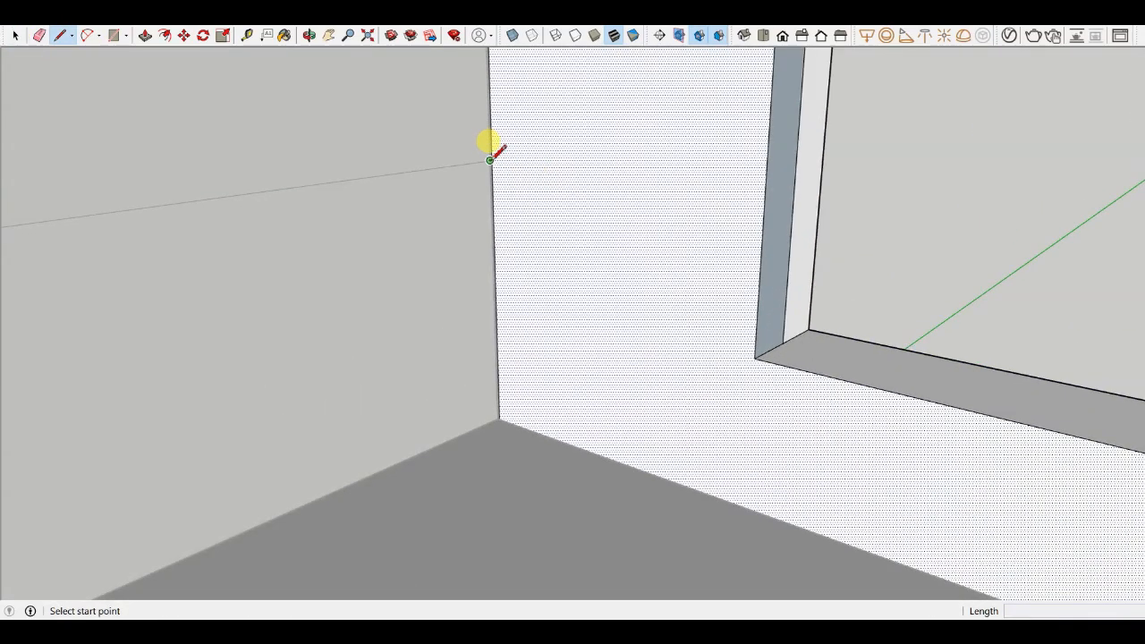
pyautogui.click(490, 160)
pyautogui.click(766, 189)
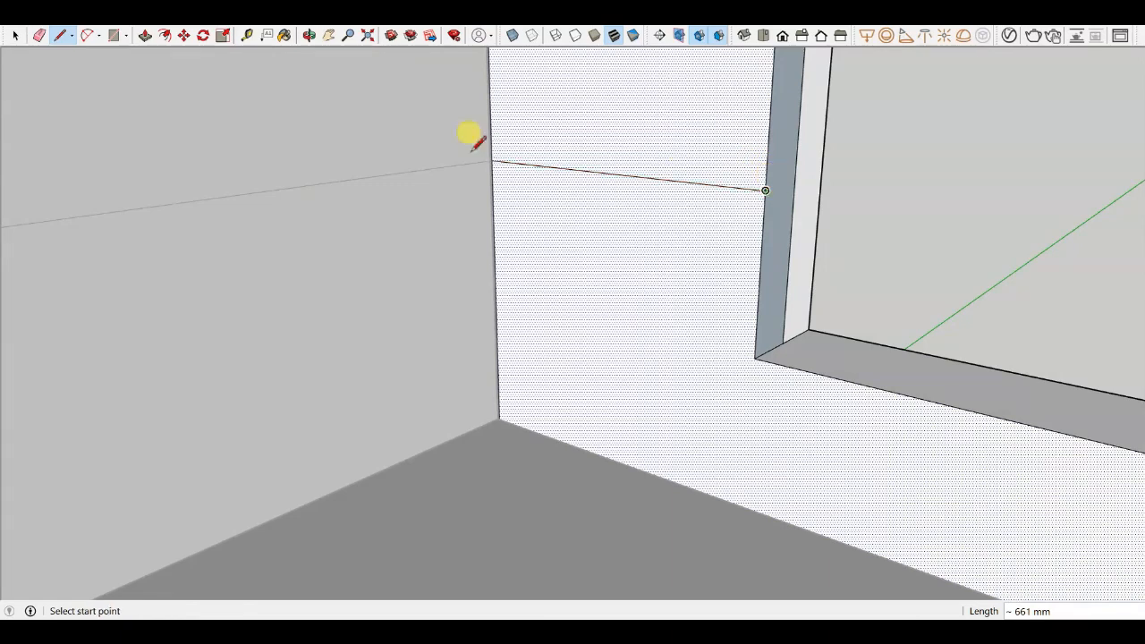
pyautogui.scroll(-6, 483, 178)
pyautogui.click(744, 214)
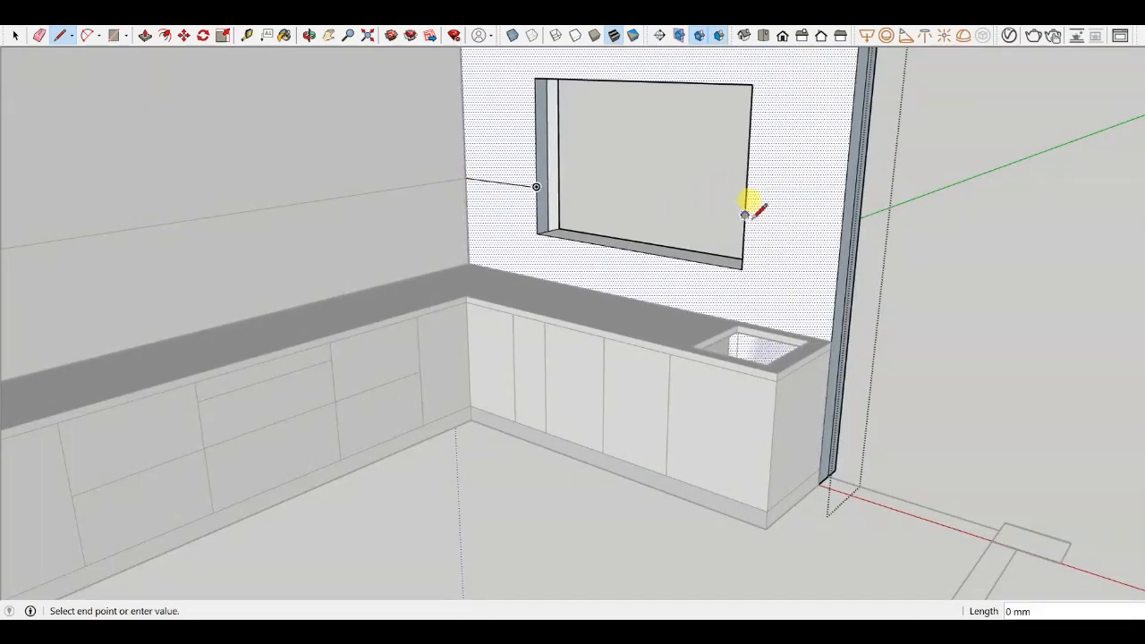
pyautogui.click(843, 229)
pyautogui.scroll(-2, 726, 220)
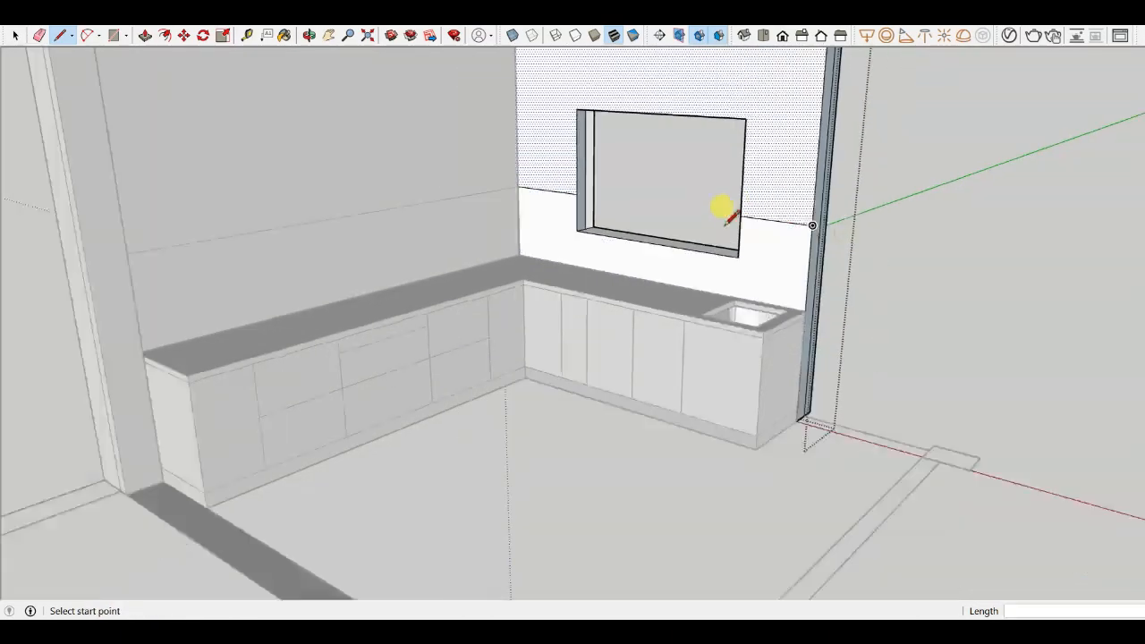
# - Retrace the line across the back wall above the countertop, from the left wall edge to the corner, about 2688 mm
pyautogui.moveTo(728, 222); pyautogui.dragTo(590, 175, button='middle')
pyautogui.click(12, 38)
pyautogui.click(518, 165)
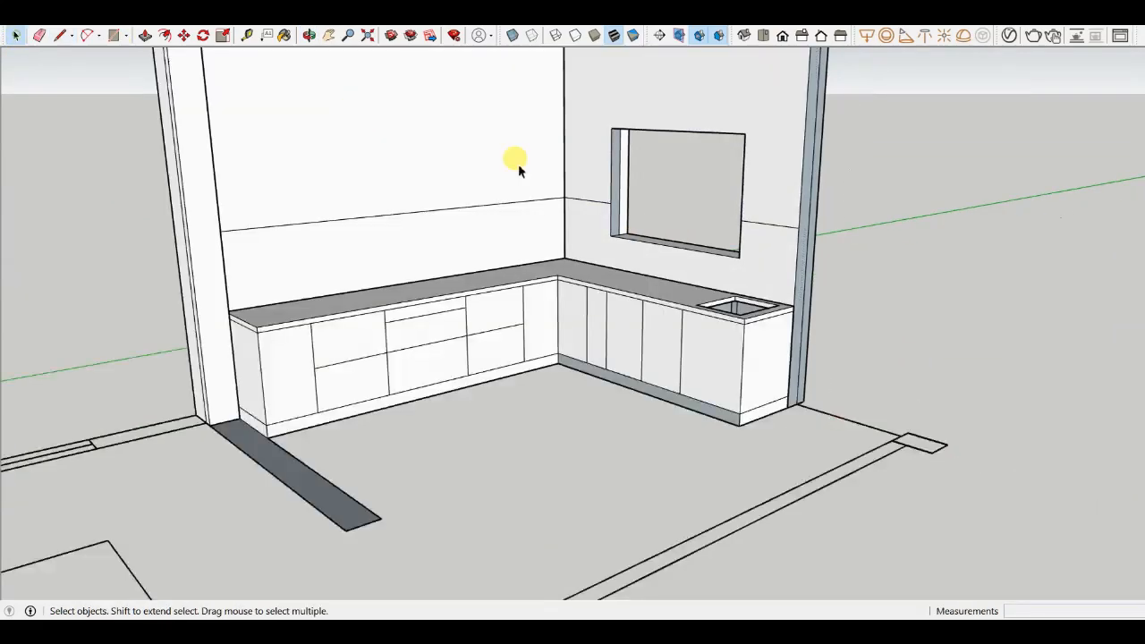
pyautogui.scroll(-3, 518, 170)
pyautogui.moveTo(505, 349); pyautogui.dragTo(556, 366, button='middle')
pyautogui.scroll(4, 510, 209)
pyautogui.click(510, 209)
pyautogui.scroll(-3, 548, 311)
pyautogui.scroll(3, 528, 268)
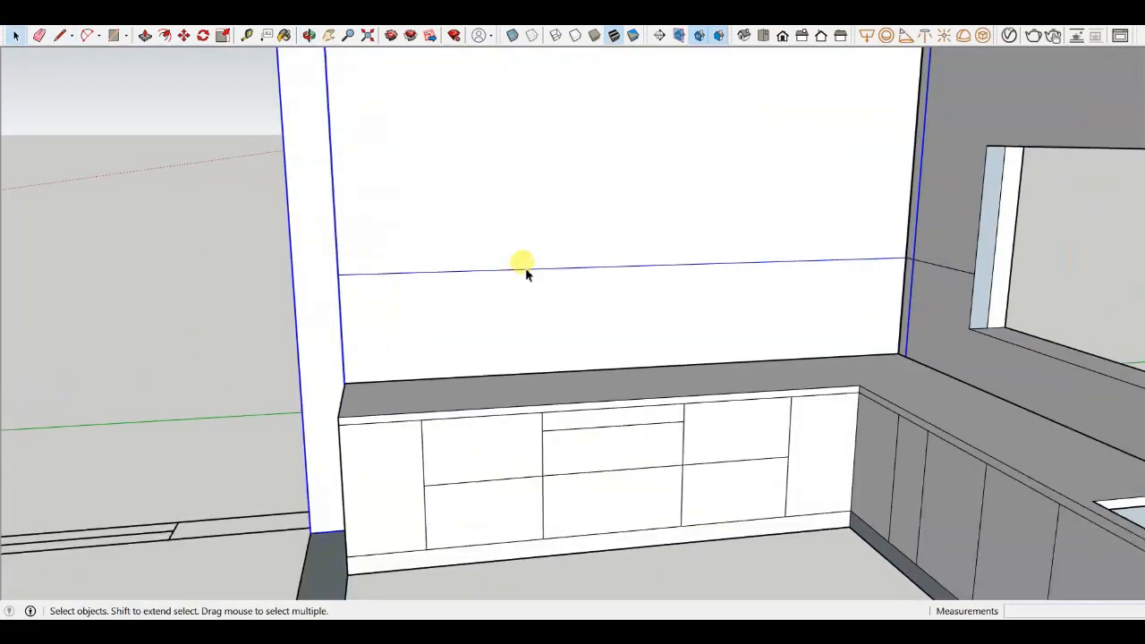
pyautogui.scroll(-3, 540, 289)
pyautogui.press('l')
pyautogui.scroll(3, 418, 266)
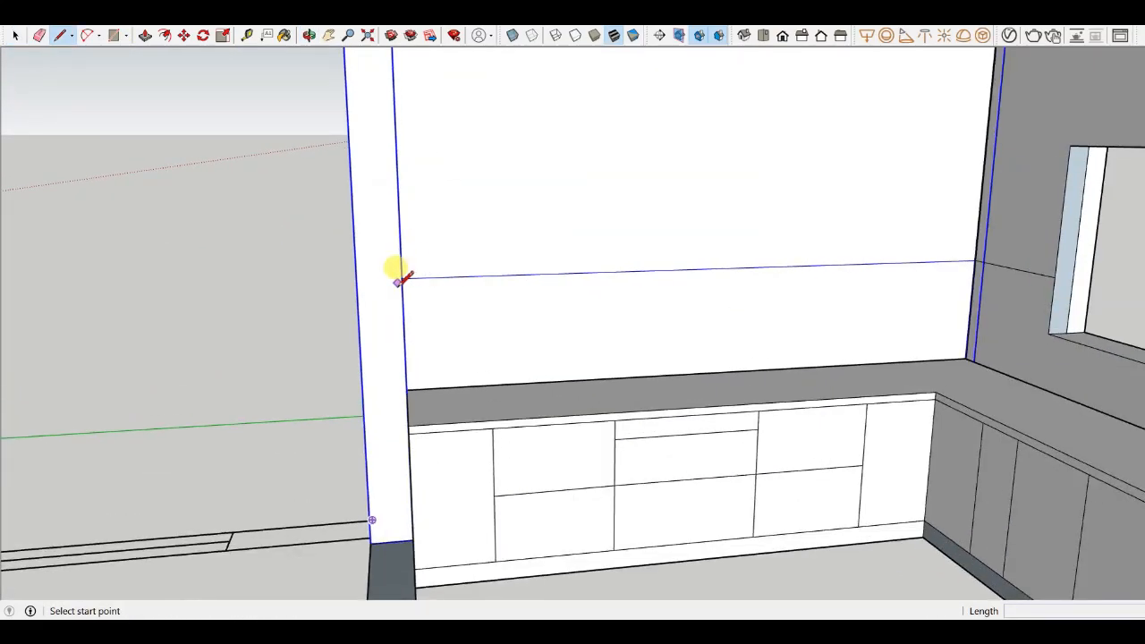
pyautogui.click(402, 278)
pyautogui.scroll(2, 402, 267)
pyautogui.moveTo(402, 258)
pyautogui.mouseDown(button='middle')
pyautogui.moveTo(325, 314)
pyautogui.moveTo(389, 252)
pyautogui.mouseUp(button='middle')
pyautogui.scroll(-4, 431, 264)
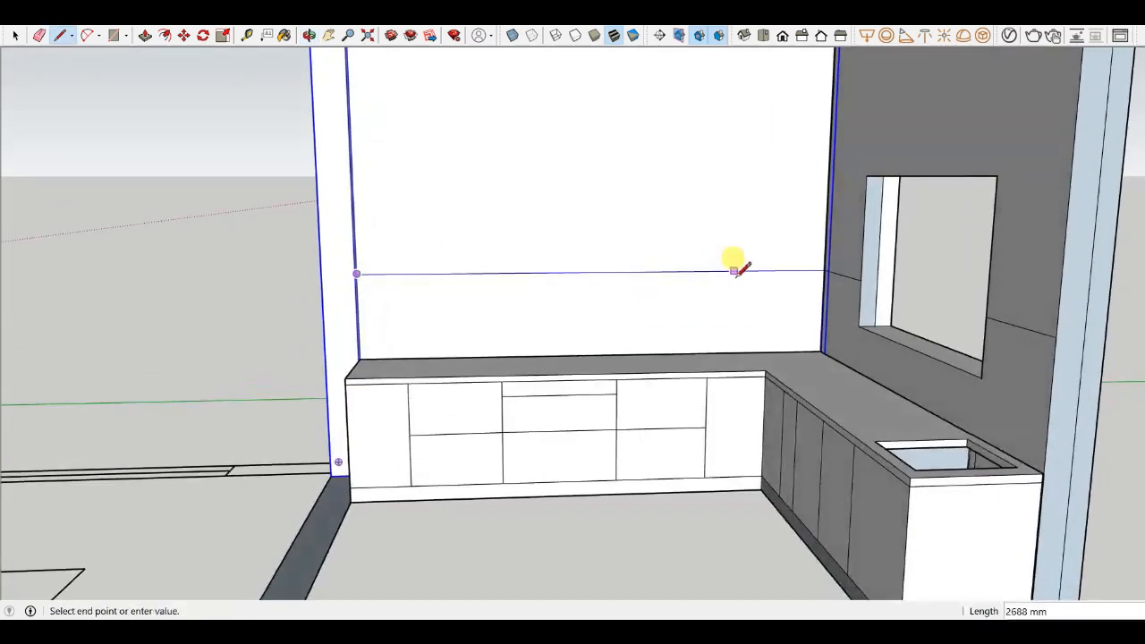
pyautogui.scroll(3, 743, 262)
pyautogui.click(855, 266)
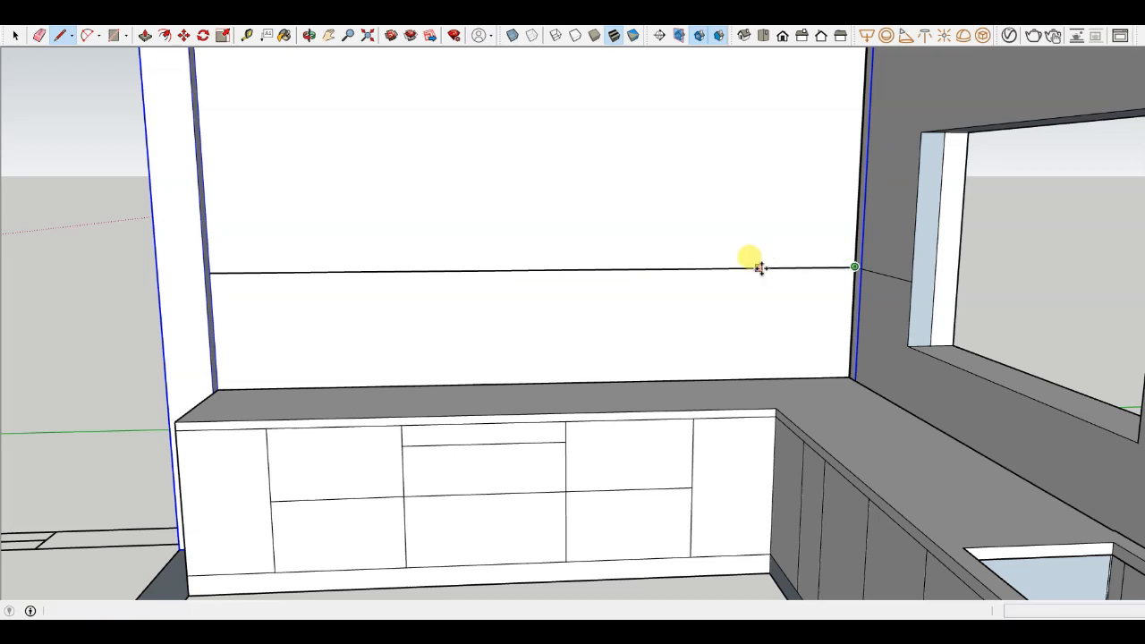
# - Copy the back-wall line 2' upward with the Move tool
pyautogui.press('m')
pyautogui.click(733, 268)
pyautogui.press('ctrl')
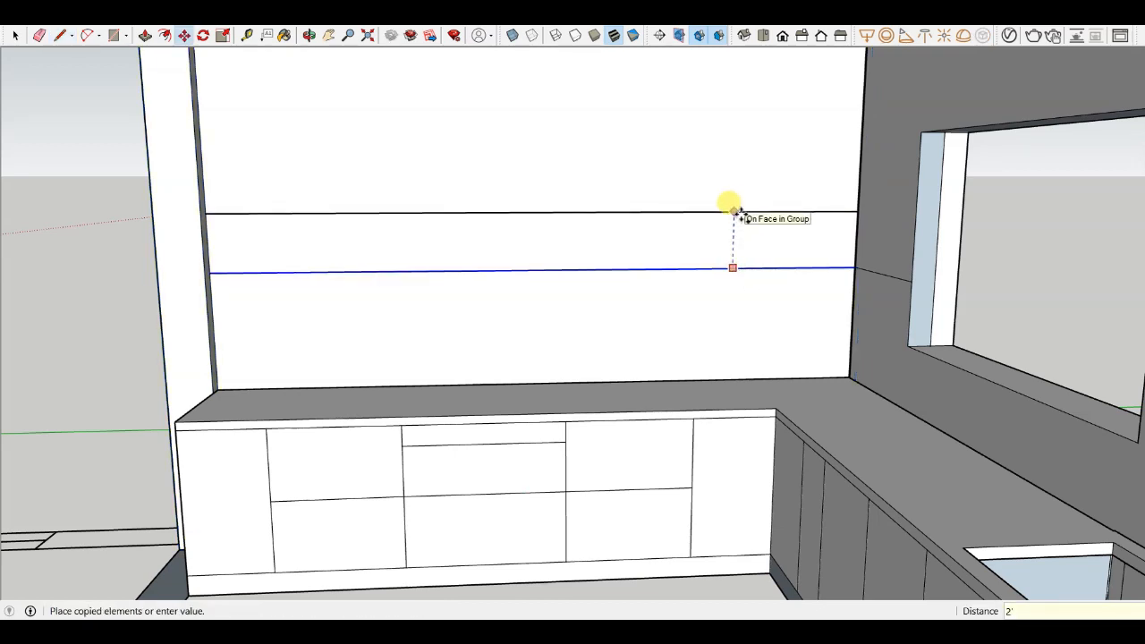
pyautogui.write("2'")
pyautogui.press('Return')
# - Draw a rectangle over the band between the two lines on the back wall
pyautogui.scroll(-3, 778, 192)
pyautogui.scroll(4, 788, 188)
pyautogui.moveTo(778, 176); pyautogui.dragTo(876, 261, button='middle')
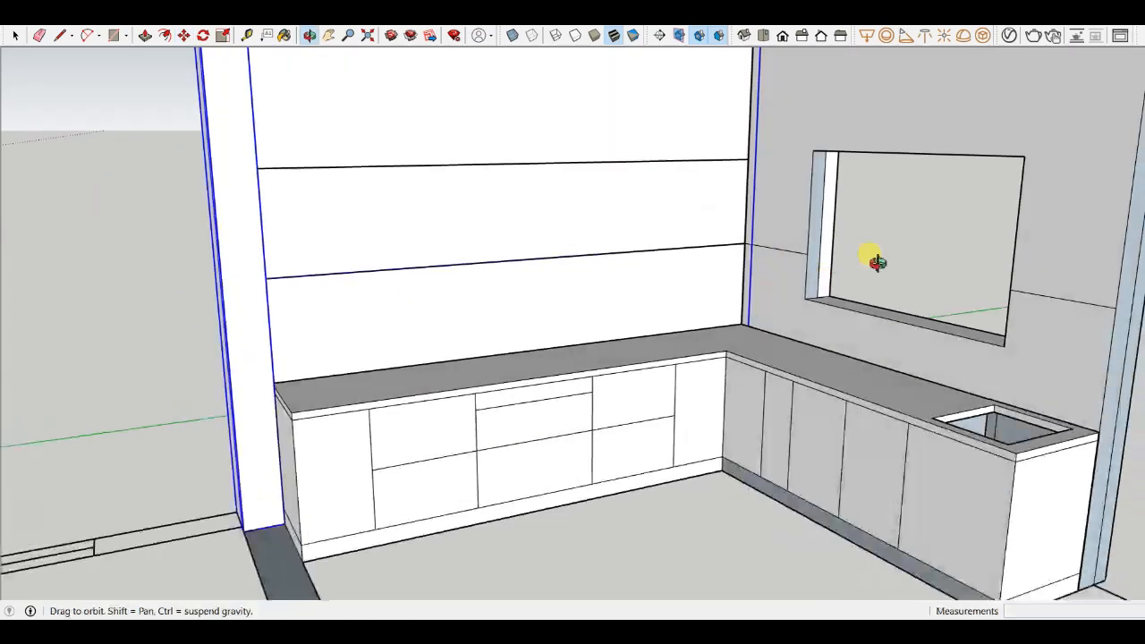
pyautogui.scroll(4, 728, 179)
pyautogui.scroll(2, 680, 197)
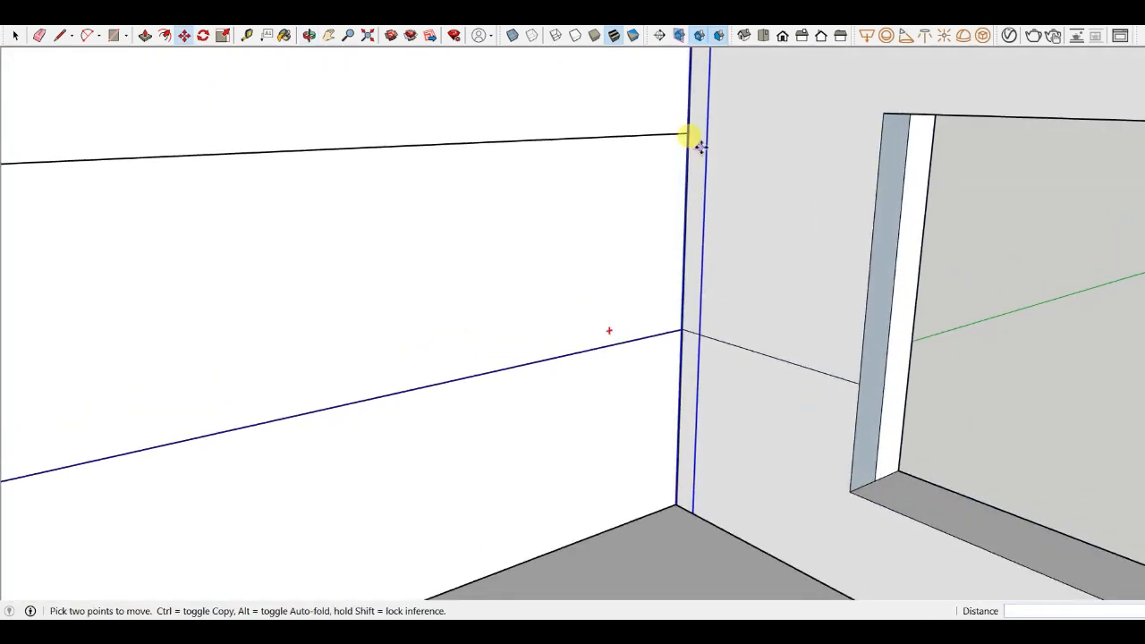
pyautogui.press('l')
pyautogui.scroll(-3, 722, 154)
pyautogui.moveTo(723, 161); pyautogui.dragTo(724, 293, button='middle')
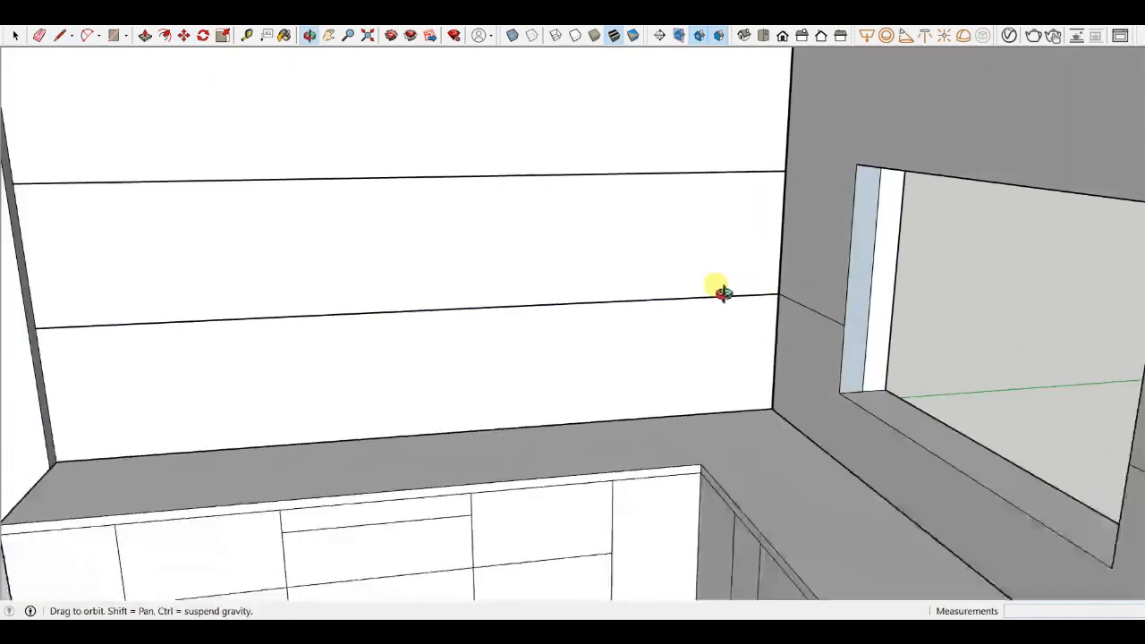
pyautogui.scroll(-5, 724, 293)
pyautogui.scroll(-3, 353, 148)
pyautogui.moveTo(362, 151); pyautogui.dragTo(483, 260, button='middle')
pyautogui.press('r')
pyautogui.scroll(3, 453, 171)
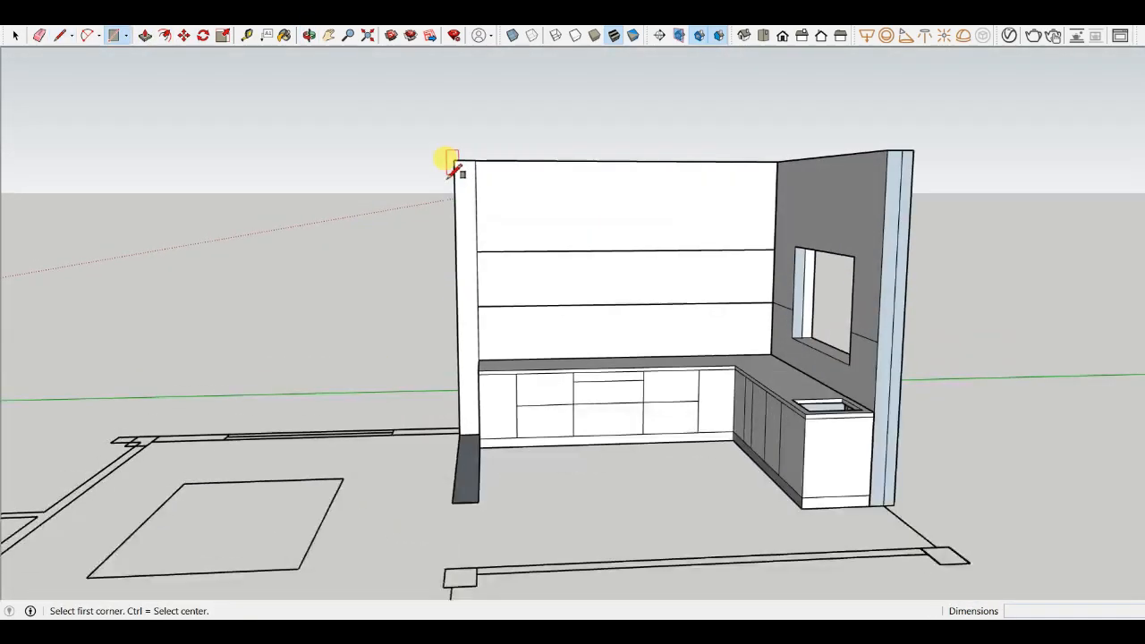
pyautogui.scroll(5, 465, 257)
pyautogui.scroll(3, 421, 188)
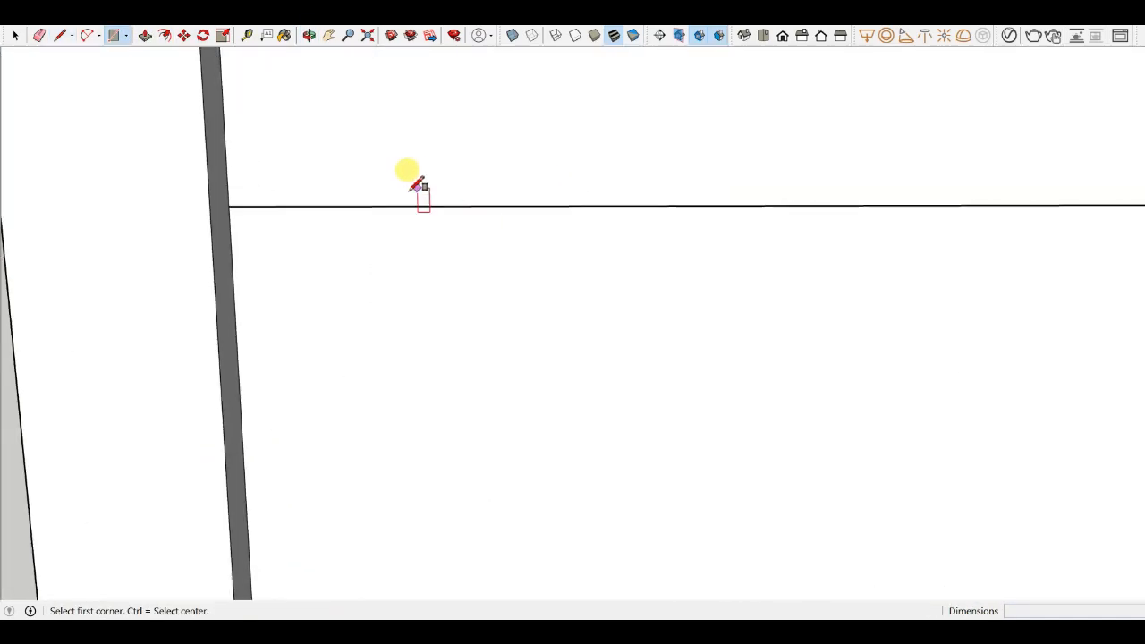
pyautogui.click(231, 205)
pyautogui.scroll(-5, 259, 165)
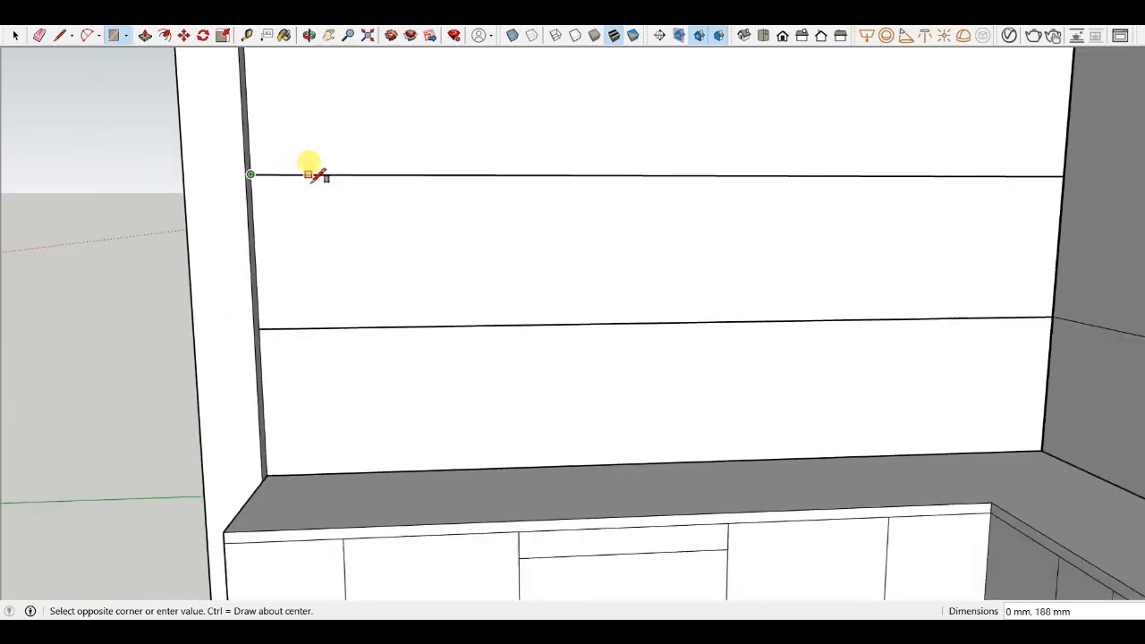
pyautogui.scroll(3, 778, 269)
pyautogui.click(791, 267)
# - Push-pull the band between the two back-wall lines outward to form an overhead cabinet
pyautogui.scroll(-5, 806, 304)
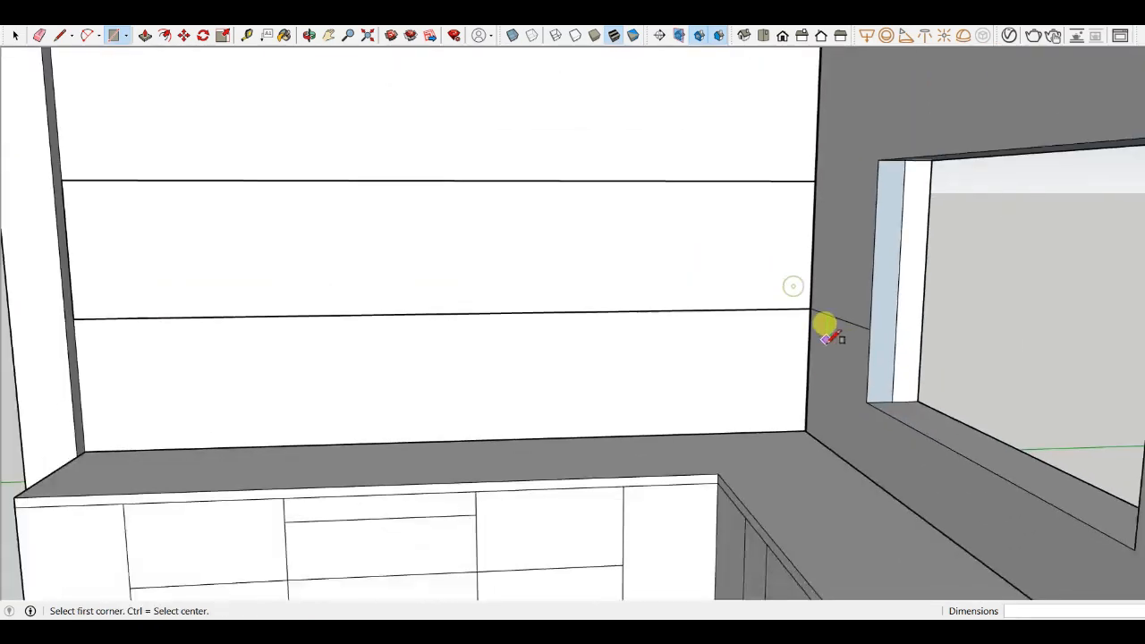
pyautogui.press('p')
pyautogui.click(558, 274)
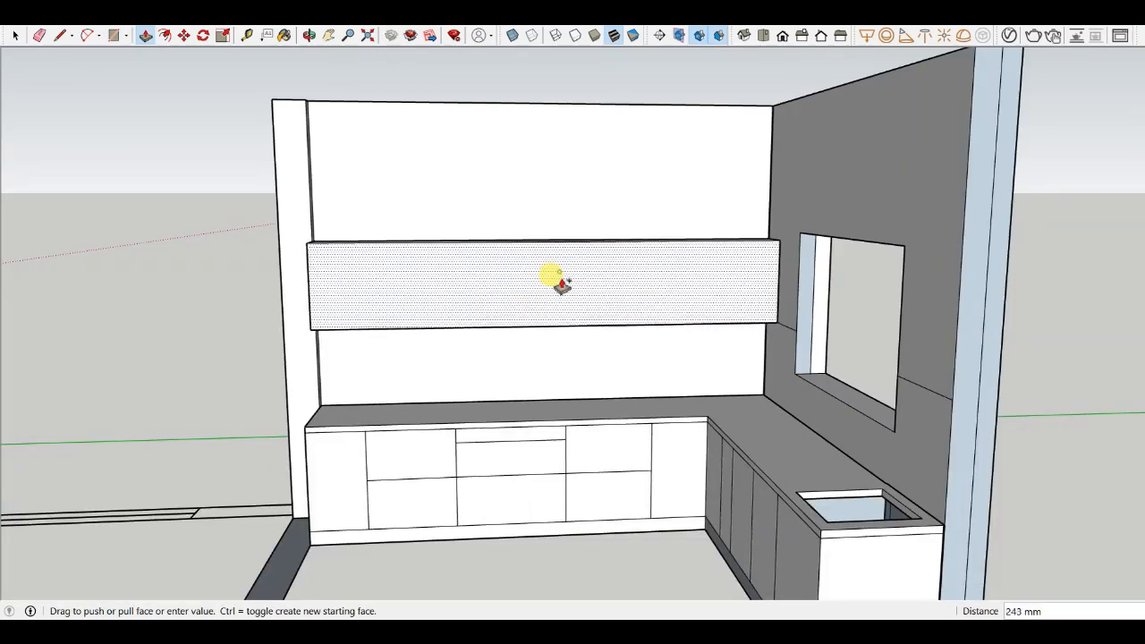
pyautogui.hotkey('ctrl', 'z')
pyautogui.scroll(3, 456, 279)
pyautogui.scroll(2, 224, 260)
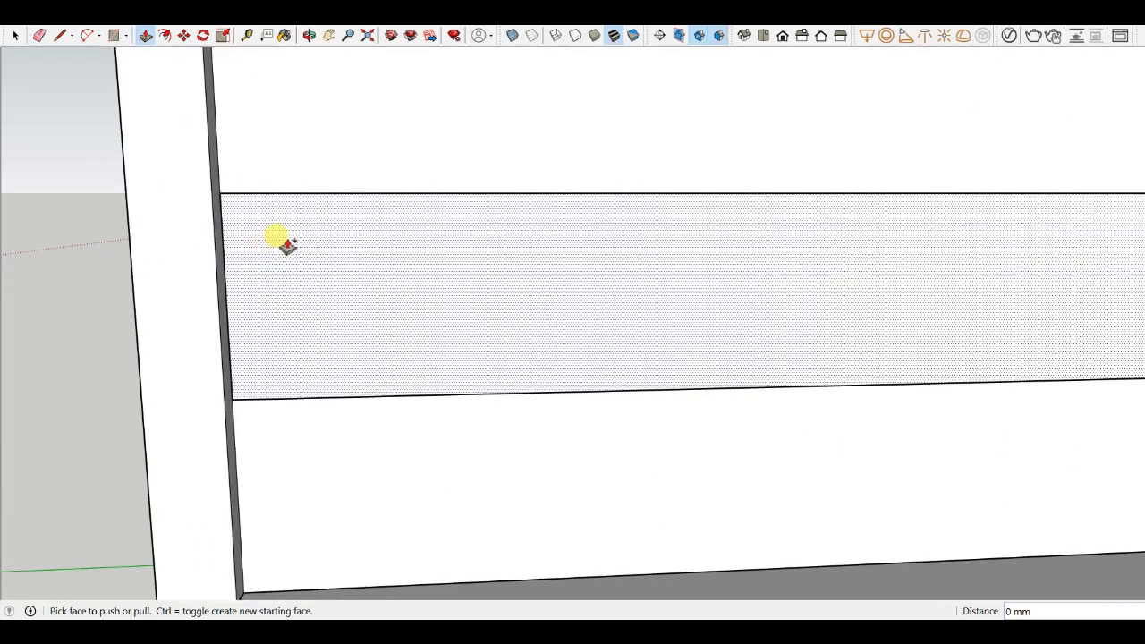
pyautogui.scroll(-3, 358, 248)
pyautogui.click(360, 248)
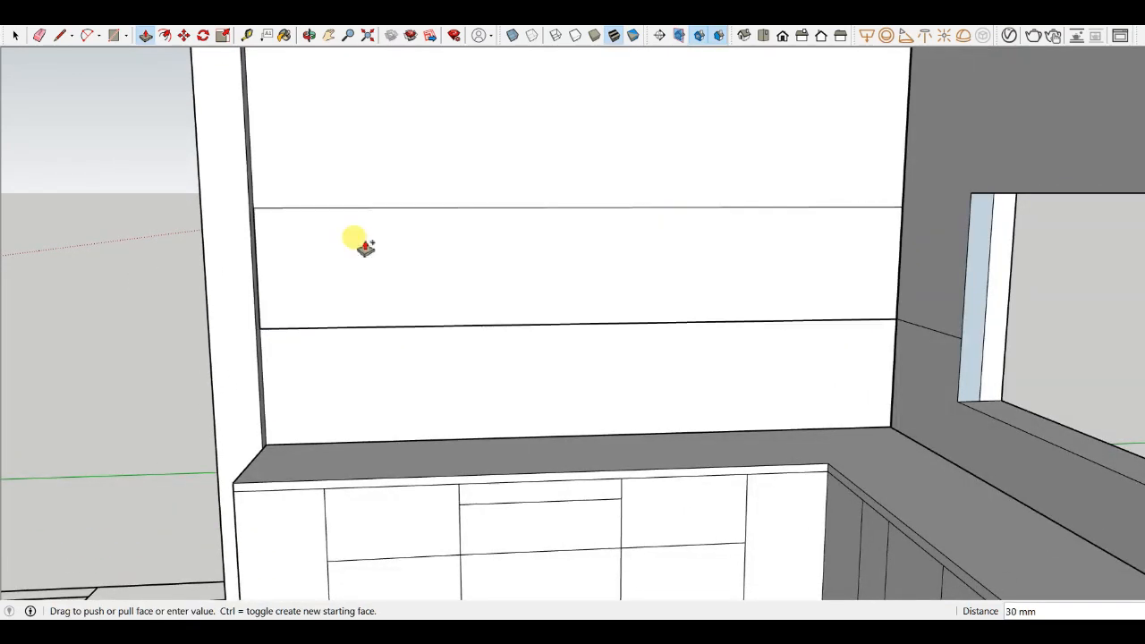
pyautogui.click(368, 249)
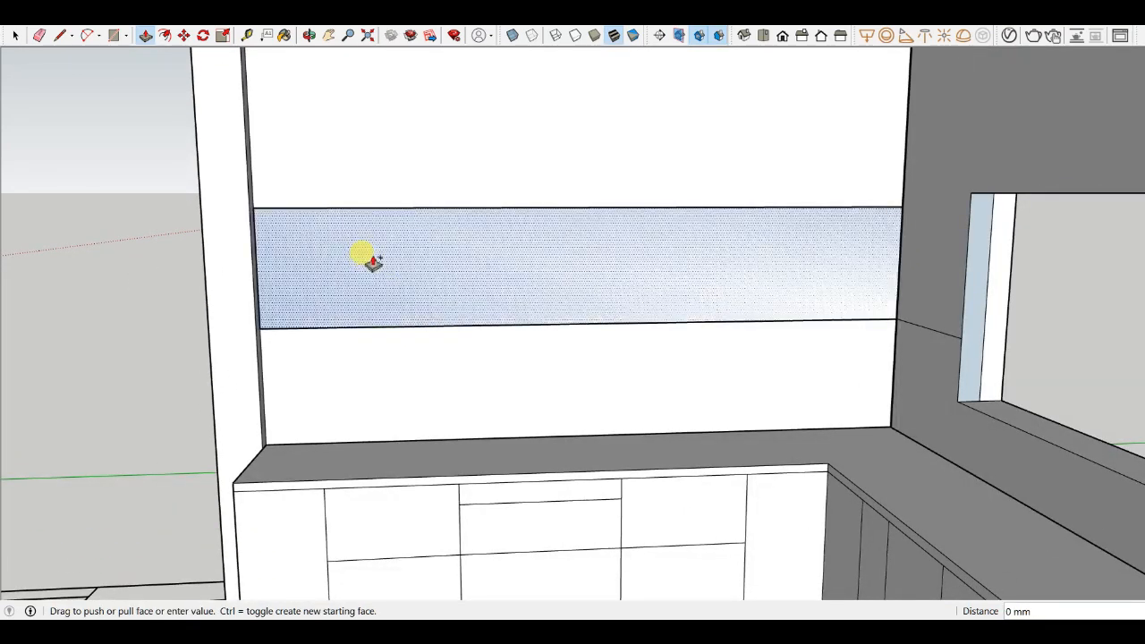
pyautogui.press('Return')
# - Draw two lines across the countertop from its front edge to the back wall, in line with the drawer divisions
pyautogui.moveTo(462, 238); pyautogui.dragTo(468, 250, button='middle')
pyautogui.scroll(-3, 476, 249)
pyautogui.scroll(3, 519, 409)
pyautogui.press('l')
pyautogui.scroll(5, 425, 358)
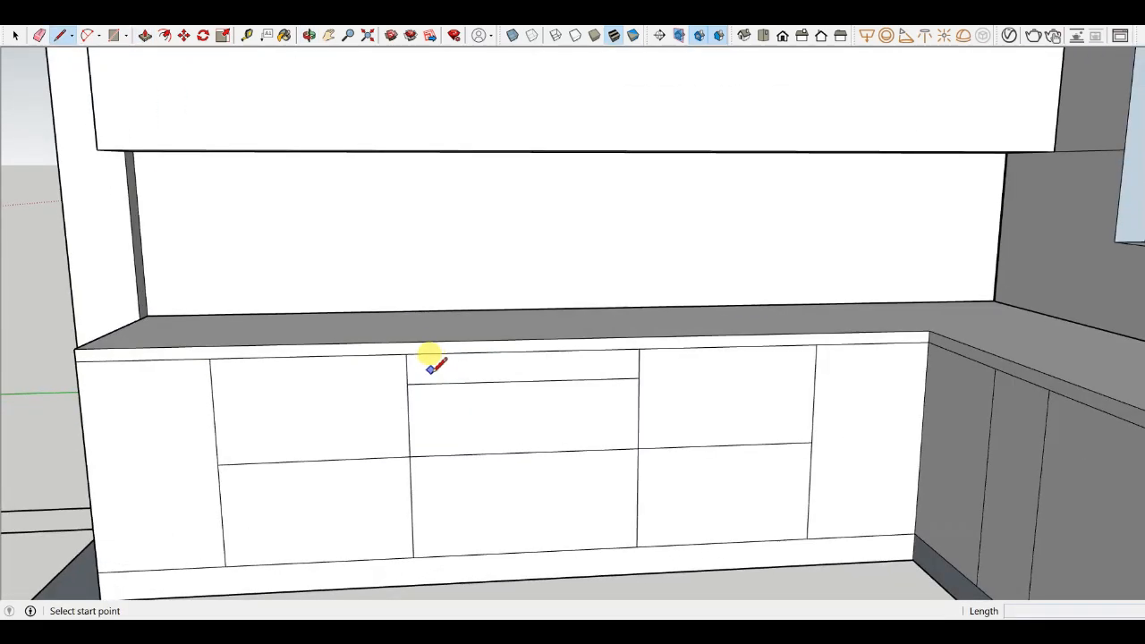
pyautogui.click(403, 355)
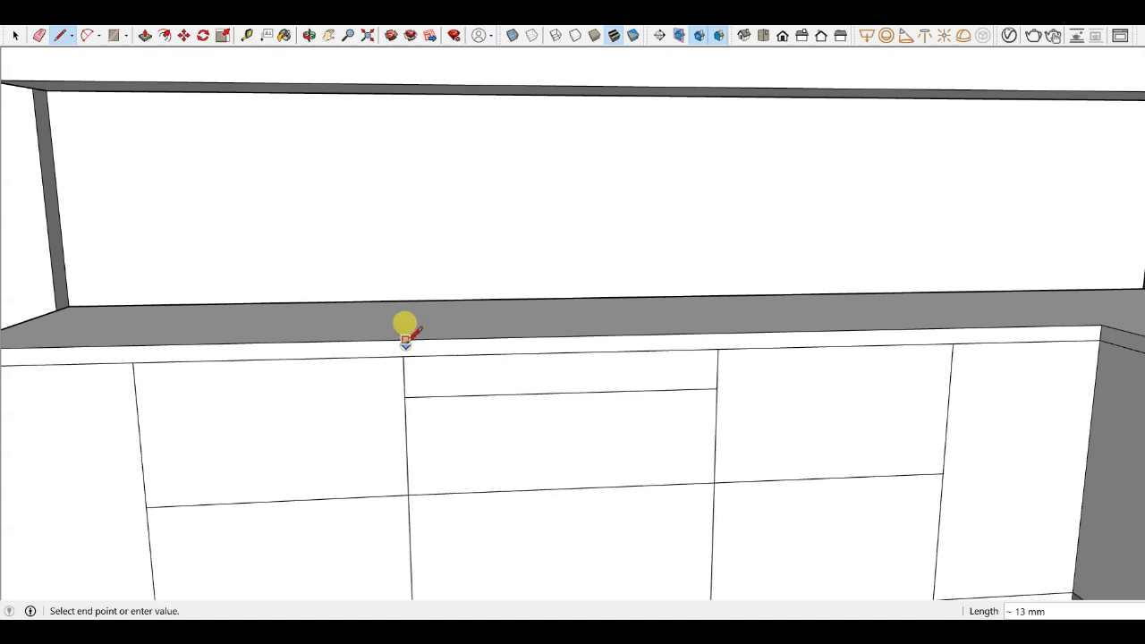
pyautogui.moveTo(404, 344); pyautogui.dragTo(407, 371, button='middle')
pyautogui.click(399, 374)
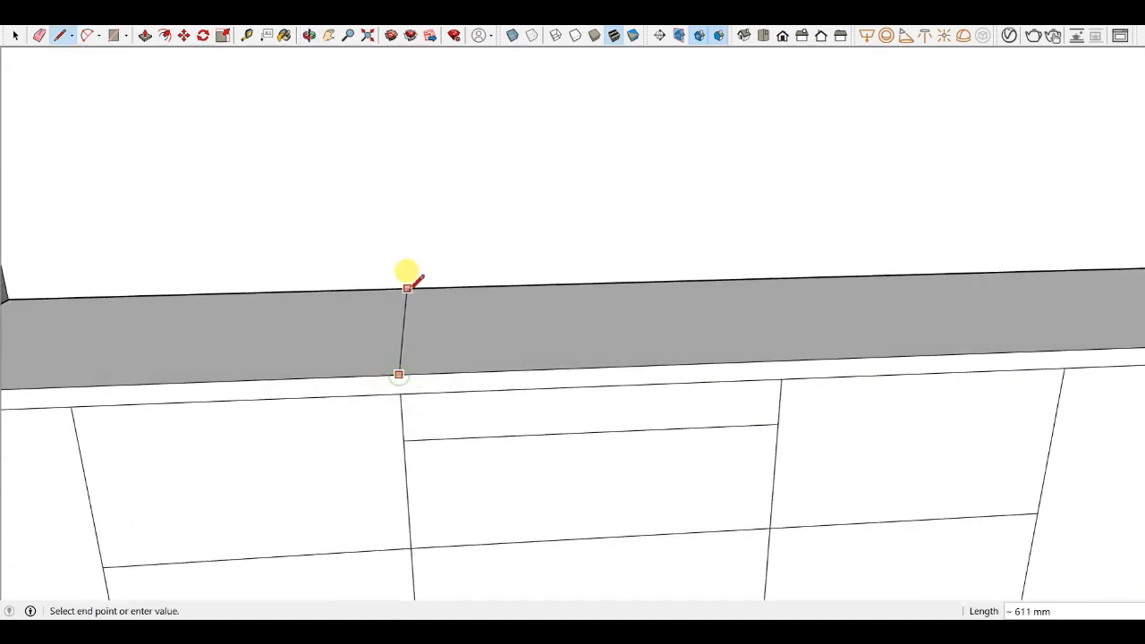
pyautogui.moveTo(416, 279)
pyautogui.mouseDown(button='middle')
pyautogui.moveTo(409, 414)
pyautogui.moveTo(420, 295)
pyautogui.mouseUp(button='middle')
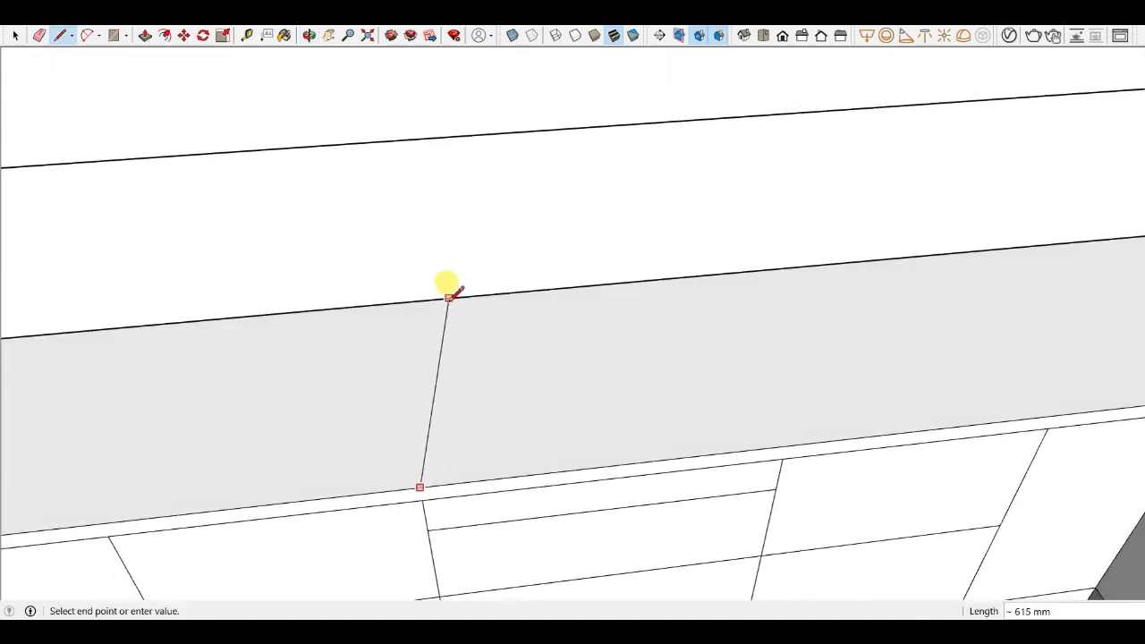
pyautogui.click(417, 301)
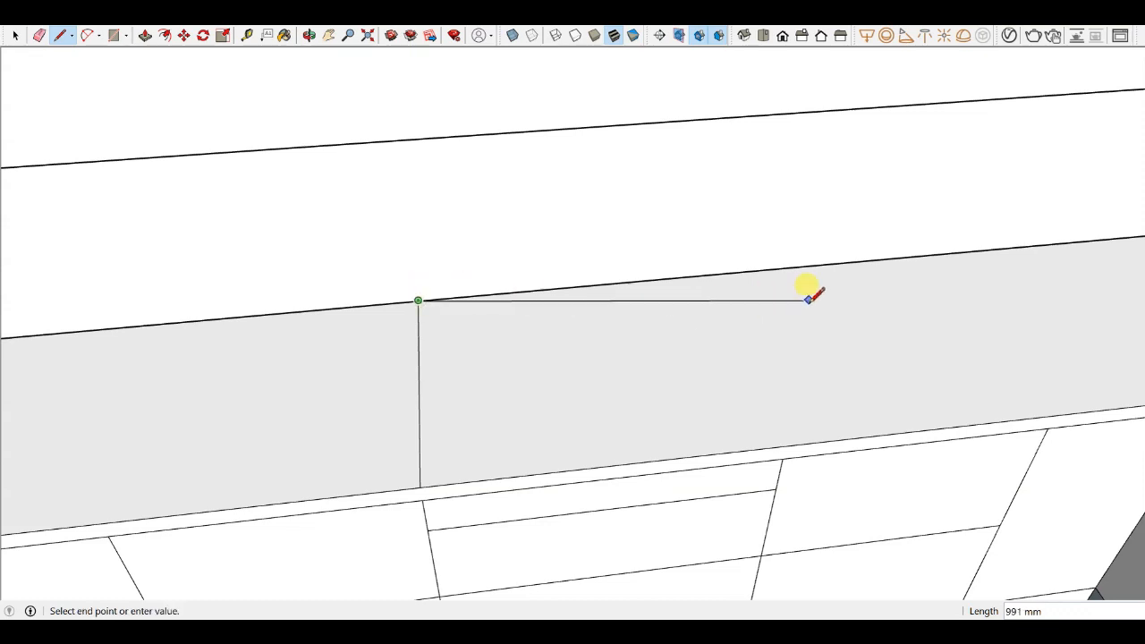
pyautogui.press('Escape')
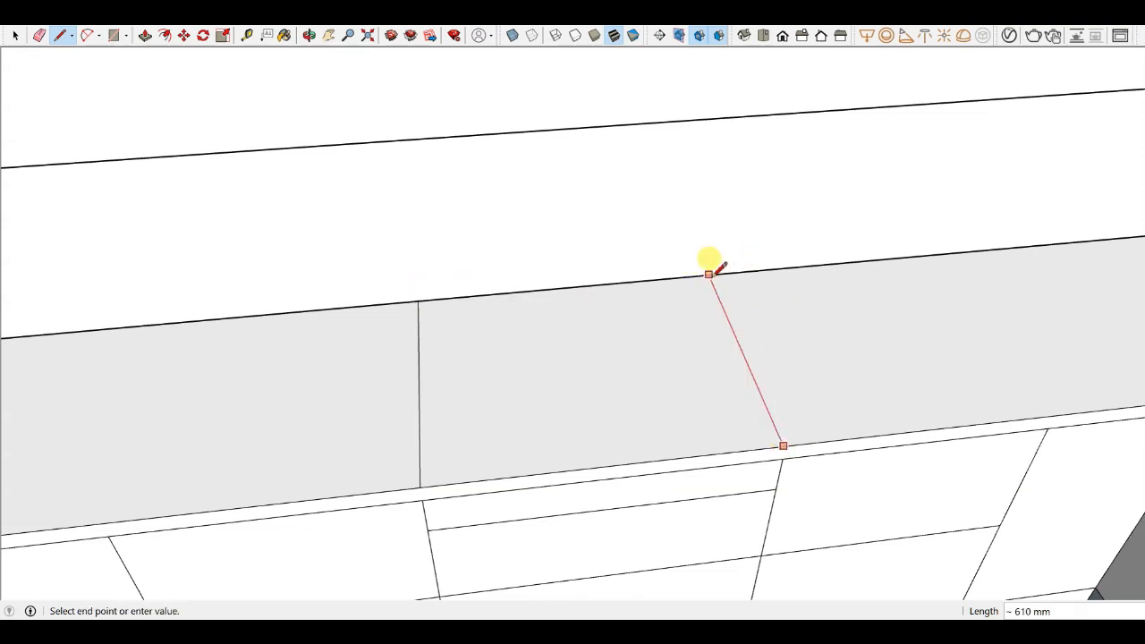
pyautogui.moveTo(710, 274); pyautogui.dragTo(680, 54, button='middle')
pyautogui.scroll(-4, 635, 338)
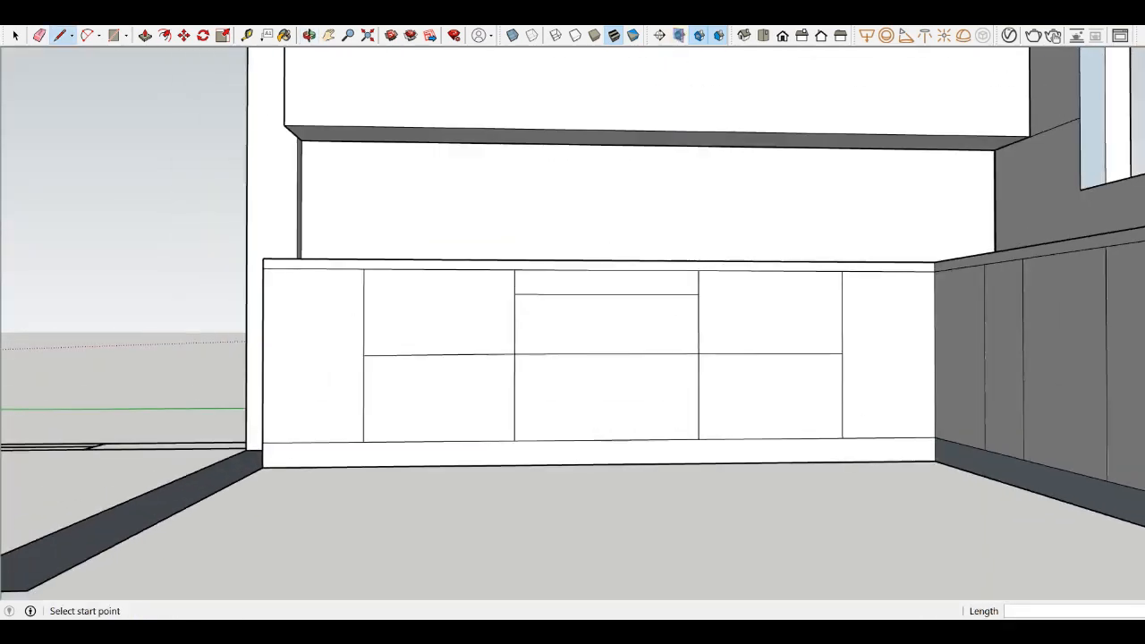
# - Draw vertical lines on the back wall and up the overhead cabinet's front, aligned with the countertop line
pyautogui.scroll(2, 715, 193)
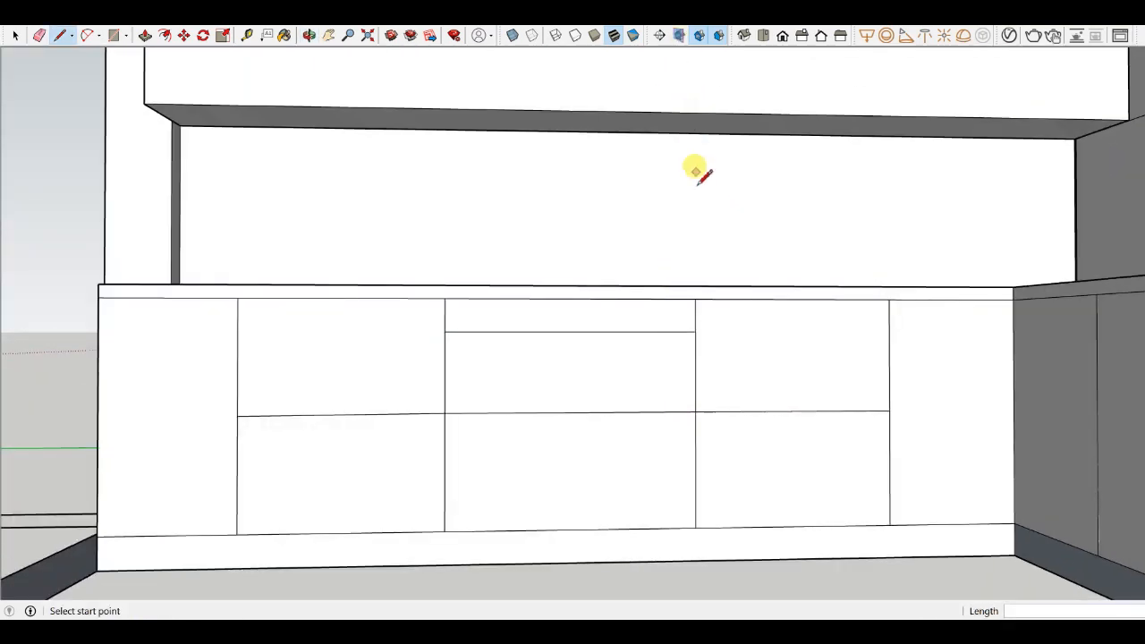
pyautogui.moveTo(696, 171); pyautogui.dragTo(692, 284, button='middle')
pyautogui.click(665, 287)
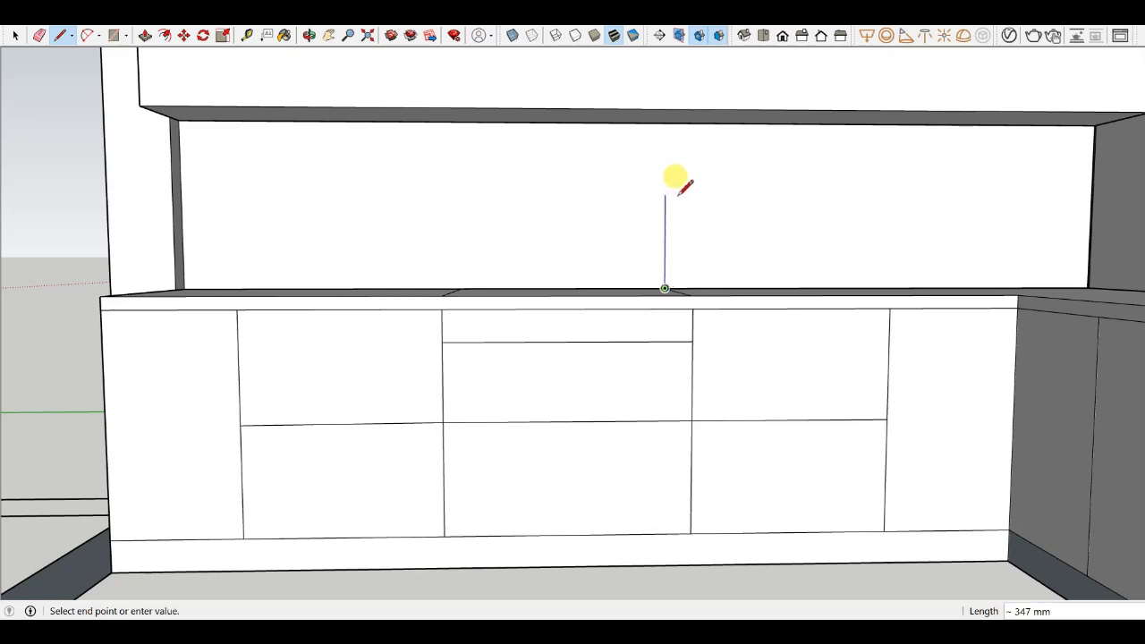
pyautogui.click(666, 124)
pyautogui.scroll(-3, 663, 121)
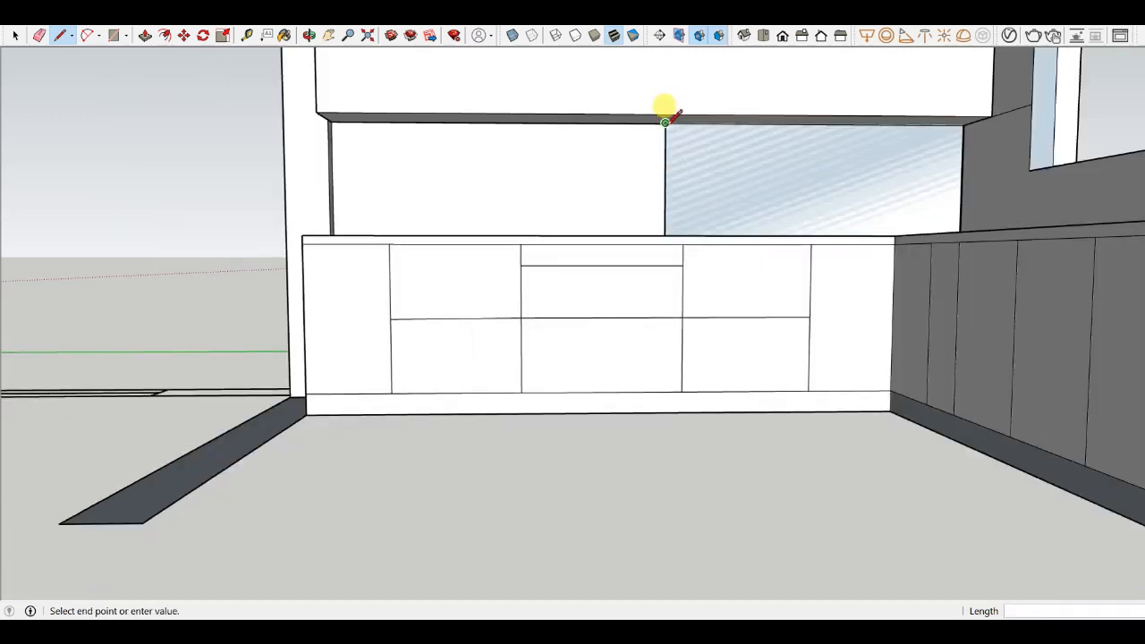
pyautogui.scroll(1, 673, 119)
pyautogui.moveTo(672, 119); pyautogui.dragTo(687, 114, button='middle')
pyautogui.scroll(4, 644, 131)
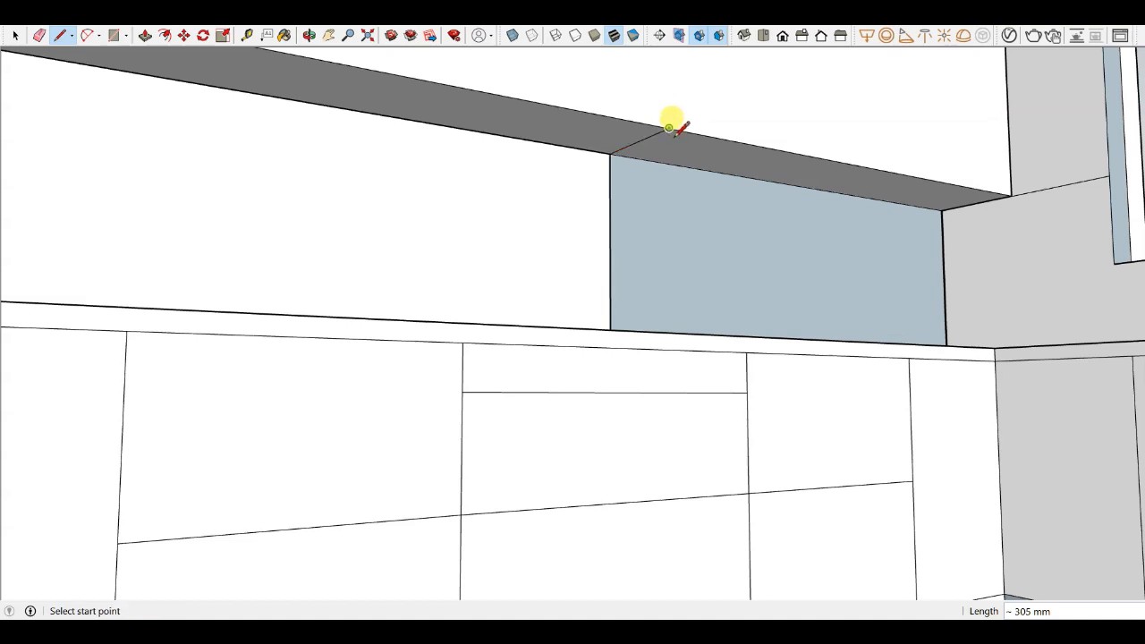
pyautogui.click(669, 127)
pyautogui.scroll(-4, 622, 254)
pyautogui.moveTo(617, 260); pyautogui.dragTo(522, 383, button='middle')
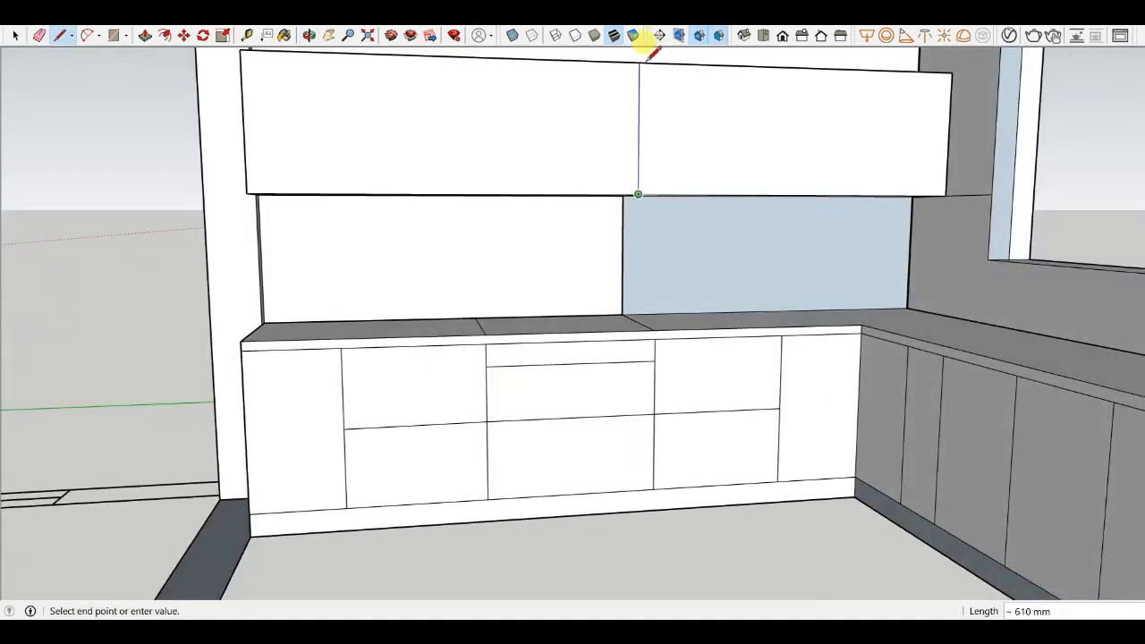
# - Draw a vertical line on the back wall from the countertop up to the overhead cabinet's underside
pyautogui.scroll(2, 430, 248)
pyautogui.click(502, 349)
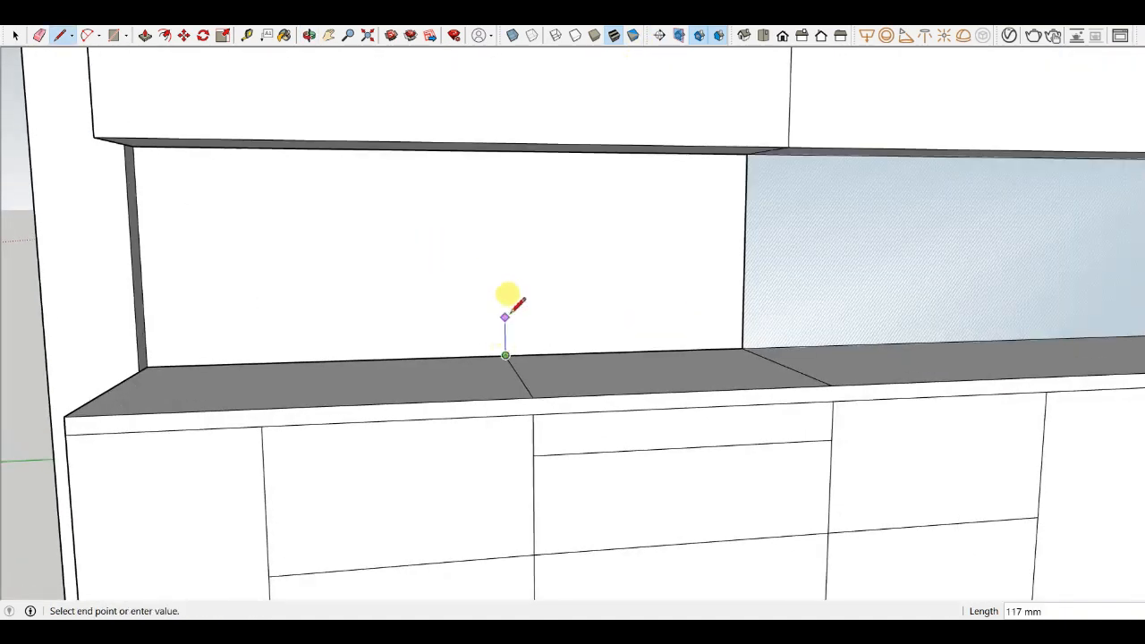
pyautogui.moveTo(506, 294); pyautogui.dragTo(593, 184, button='middle')
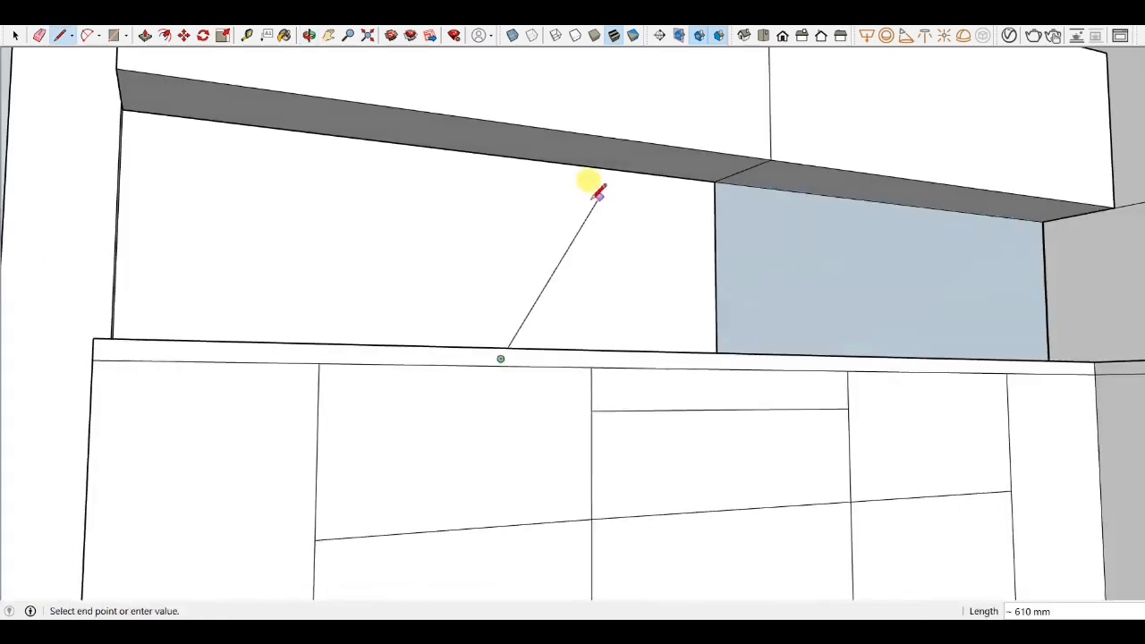
pyautogui.click(502, 155)
# - Draw a second vertical line on the back wall between the countertop and the overhead cabinet, aligned with the cabinet division
pyautogui.moveTo(532, 127); pyautogui.dragTo(669, 168, button='middle')
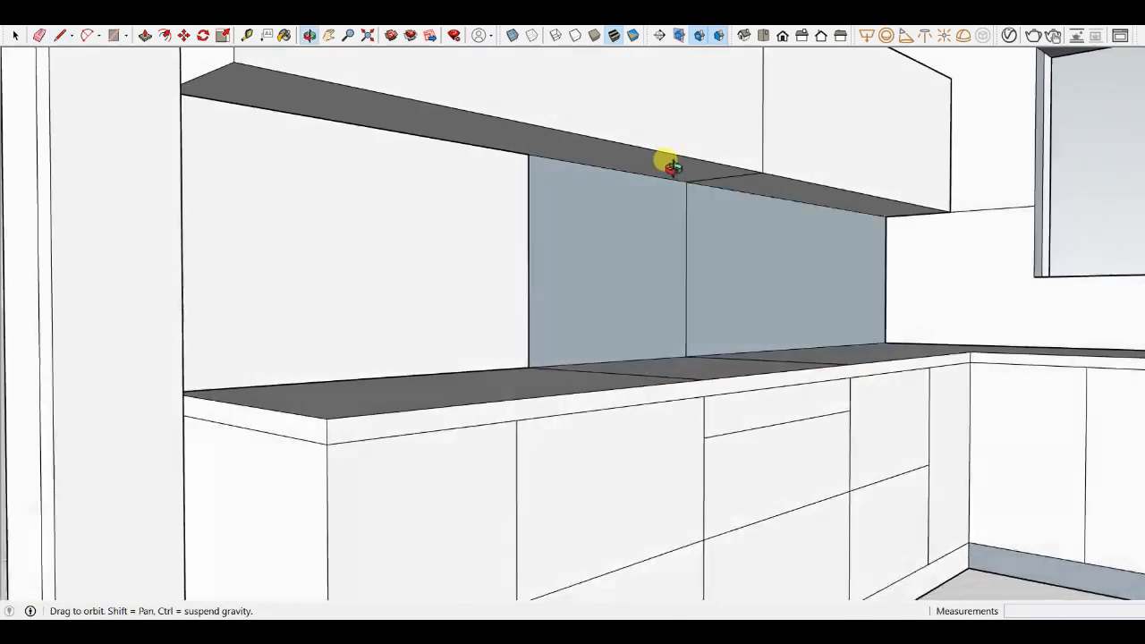
pyautogui.click(529, 154)
pyautogui.moveTo(526, 179); pyautogui.dragTo(379, 327, button='middle')
pyautogui.click(376, 181)
pyautogui.scroll(-3, 495, 266)
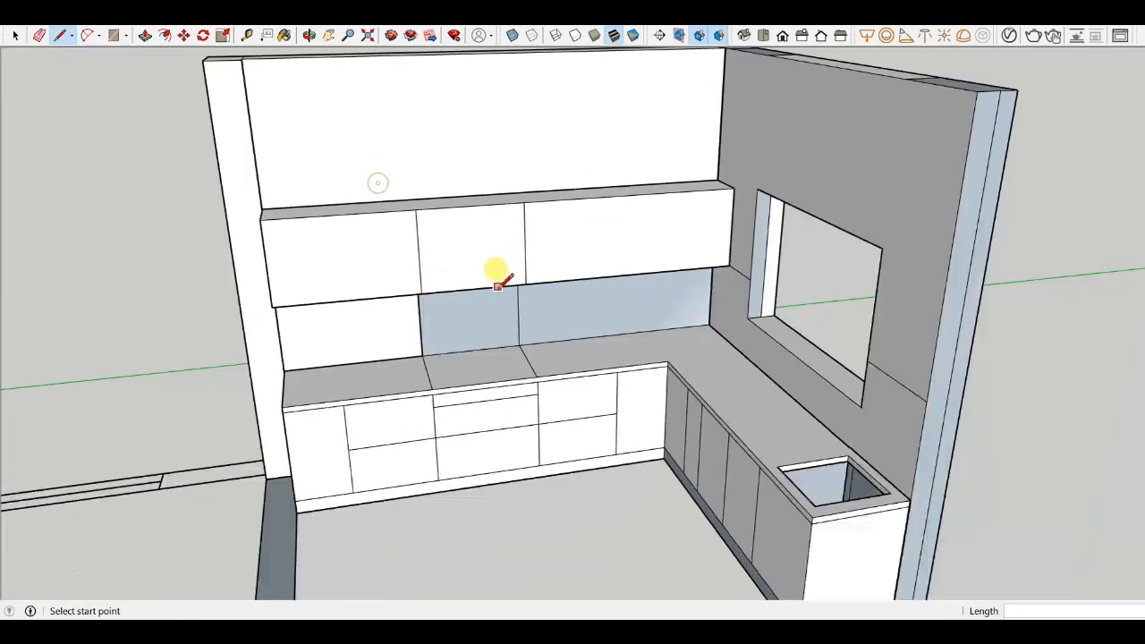
# - Push-pull the middle section of the overhead cabinet back into the wall to open a gap between cabinets
pyautogui.moveTo(498, 274); pyautogui.dragTo(461, 236, button='middle')
pyautogui.press('p')
pyautogui.scroll(4, 476, 235)
pyautogui.click(482, 235)
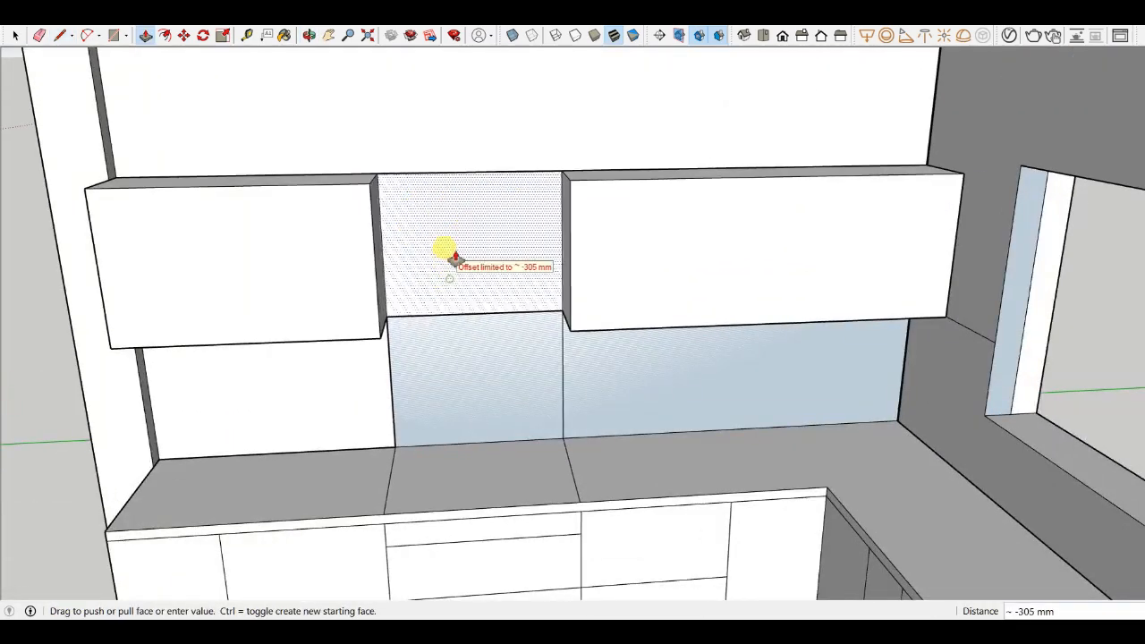
pyautogui.click(447, 253)
# - Erase the two vertical lines on the back wall below the cabinet gap
pyautogui.scroll(-3, 501, 260)
pyautogui.scroll(3, 450, 319)
pyautogui.scroll(3, 449, 320)
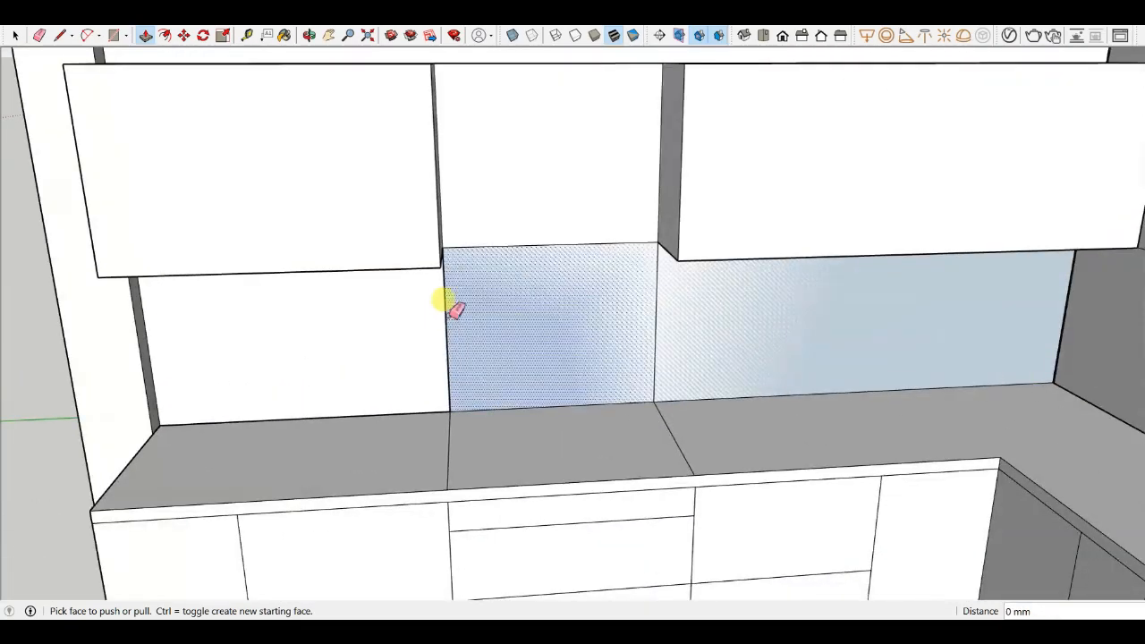
pyautogui.press('e')
pyautogui.click(452, 332)
pyautogui.click(658, 332)
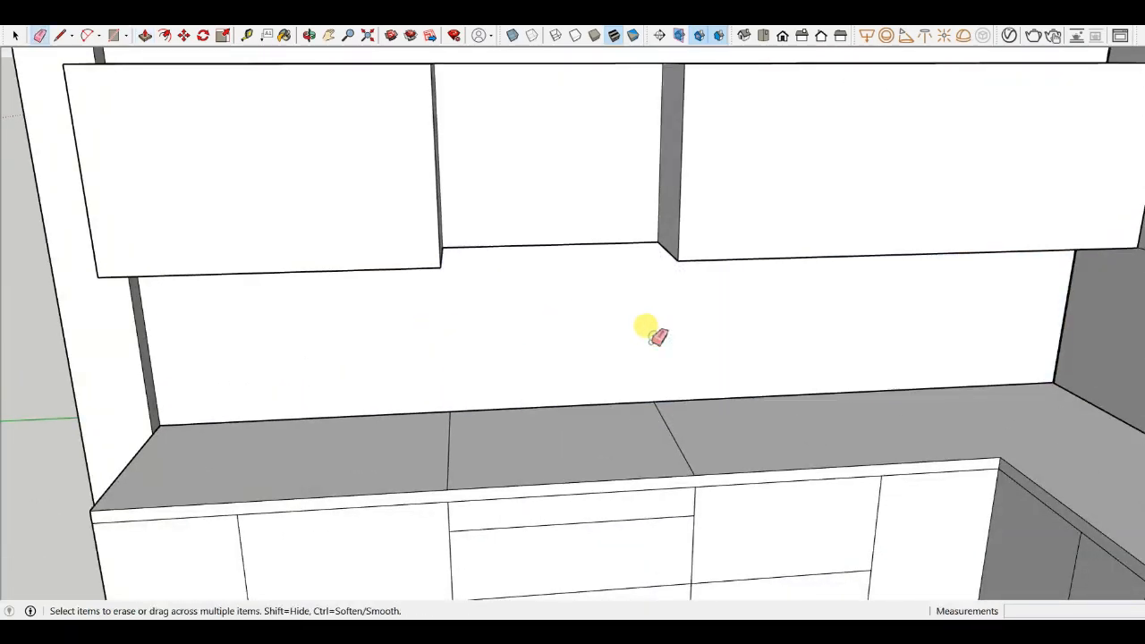
# - Try erasing the edge under the gap between the overhead cabinets, and undo the erasure
pyautogui.scroll(-3, 647, 336)
pyautogui.scroll(4, 576, 194)
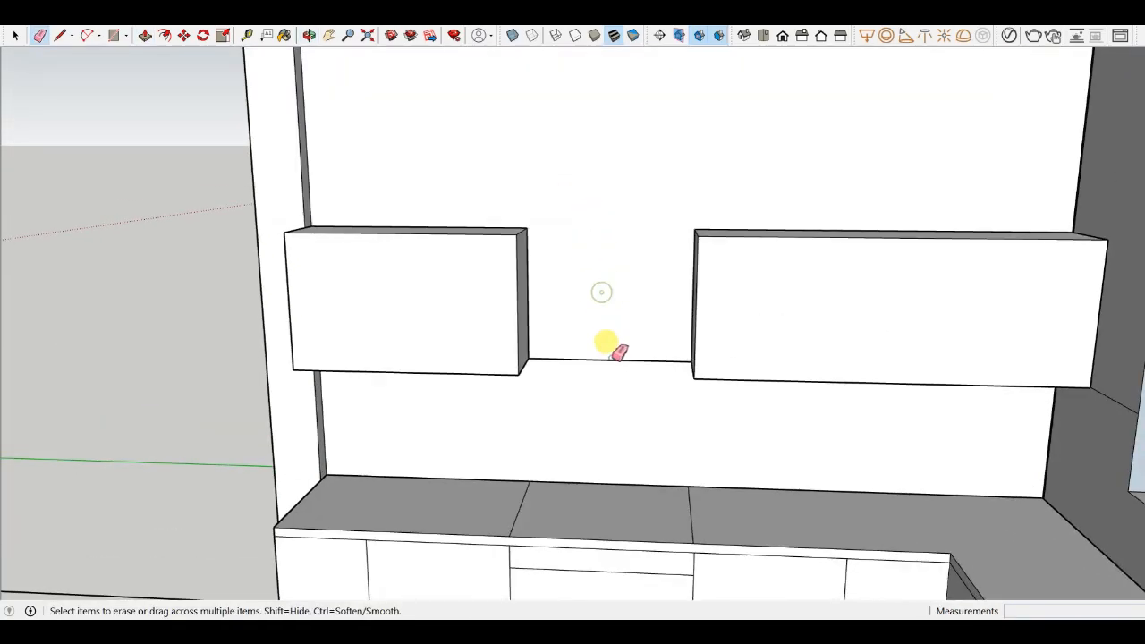
pyautogui.scroll(-2, 619, 352)
pyautogui.click(617, 359)
pyautogui.scroll(1, 619, 350)
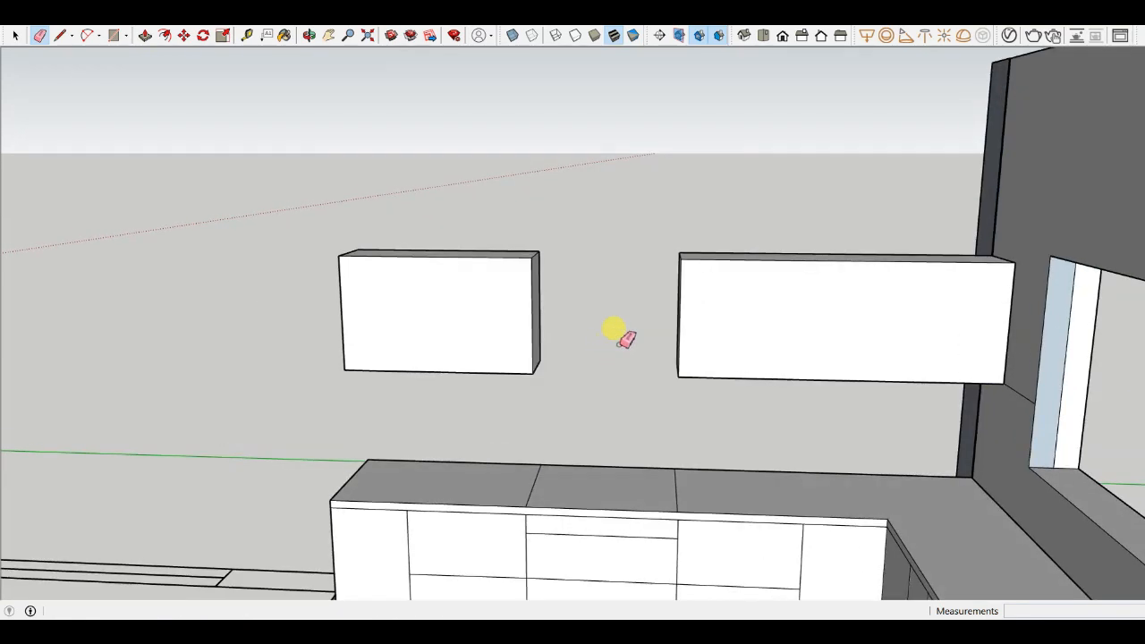
pyautogui.hotkey('ctrl', 'z')
# - Inspect the two overhead cabinets and the gap between them from several angles
pyautogui.moveTo(577, 348); pyautogui.dragTo(608, 224, button='middle')
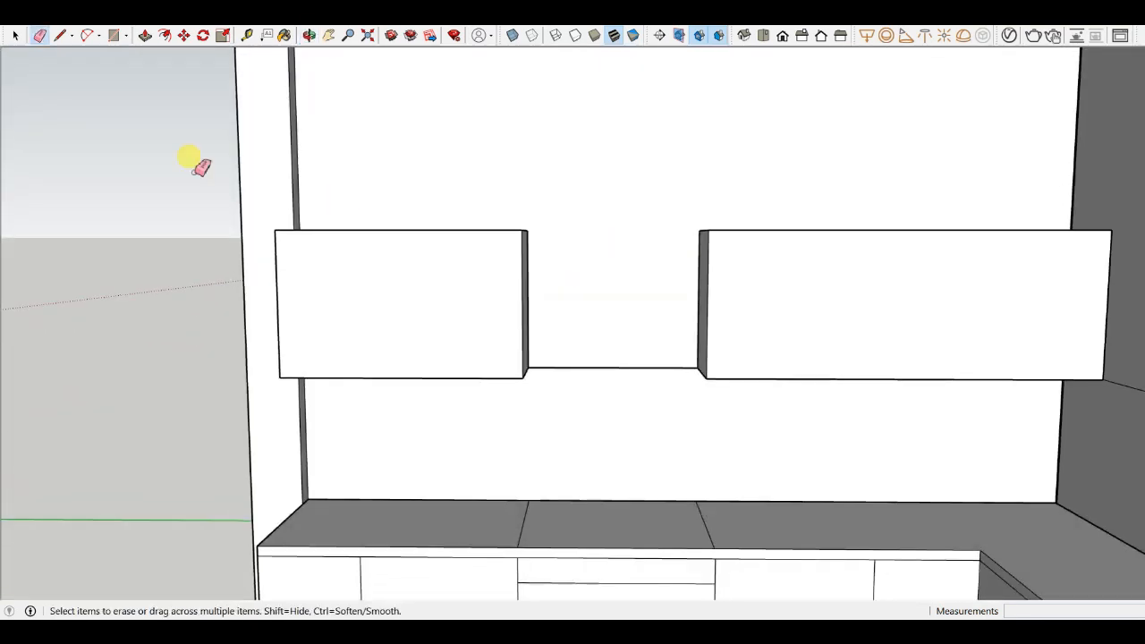
pyautogui.click(16, 36)
pyautogui.scroll(3, 408, 297)
pyautogui.click(424, 266)
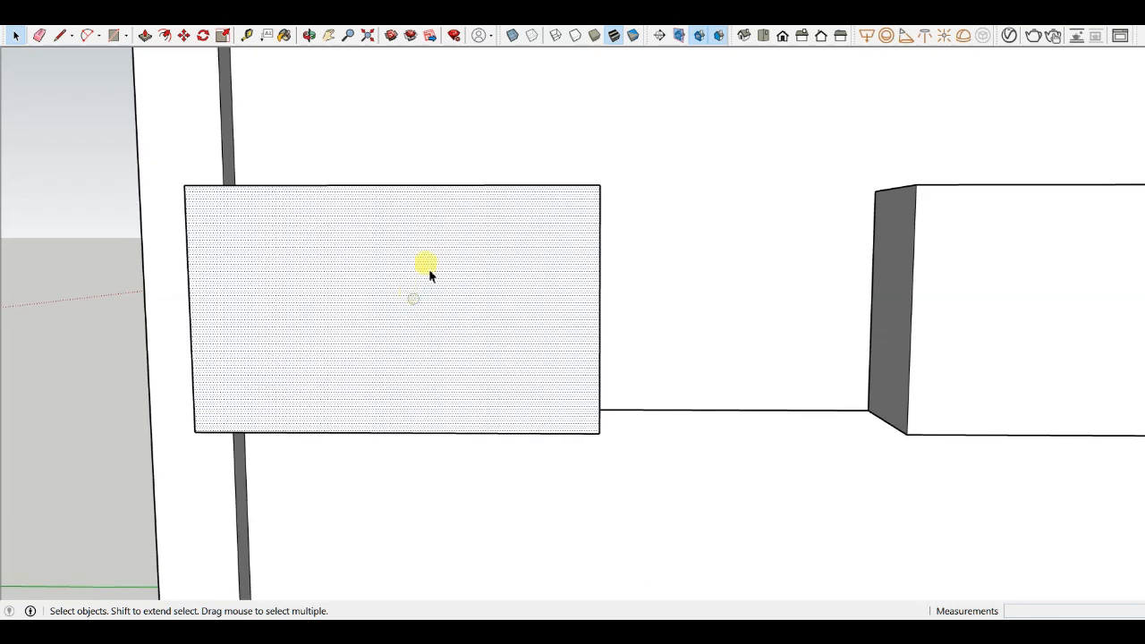
pyautogui.scroll(-5, 393, 249)
pyautogui.scroll(2, 678, 277)
pyautogui.click(677, 276)
pyautogui.moveTo(677, 277); pyautogui.dragTo(921, 333, button='middle')
pyautogui.scroll(-4, 616, 277)
pyautogui.moveTo(615, 278); pyautogui.dragTo(778, 259, button='middle')
pyautogui.scroll(5, 671, 231)
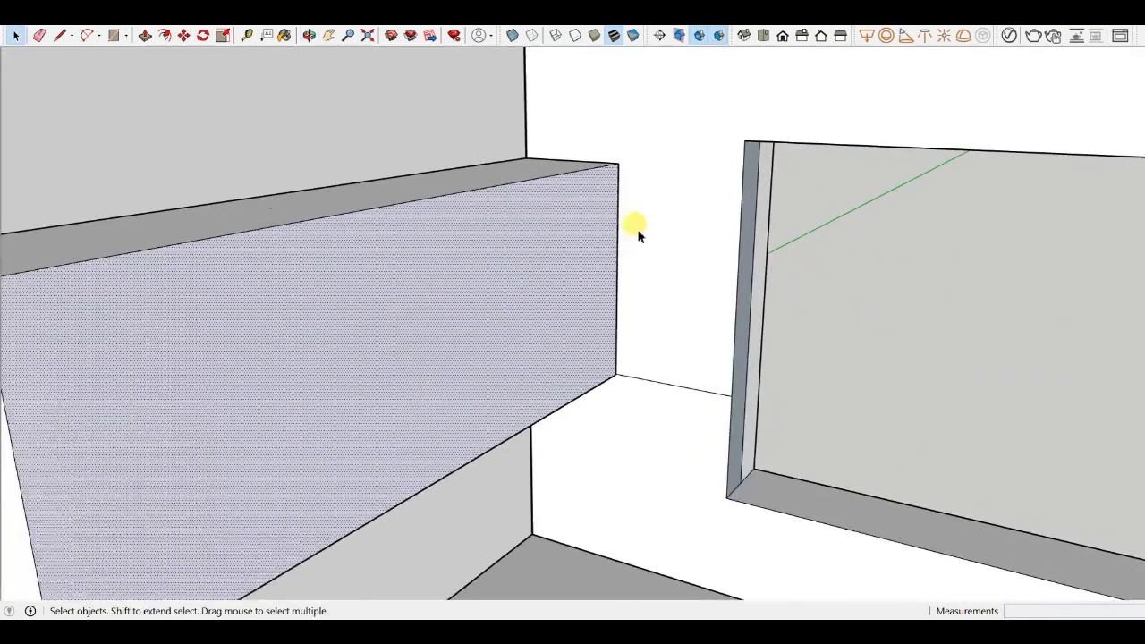
pyautogui.moveTo(591, 232); pyautogui.dragTo(613, 329, button='middle')
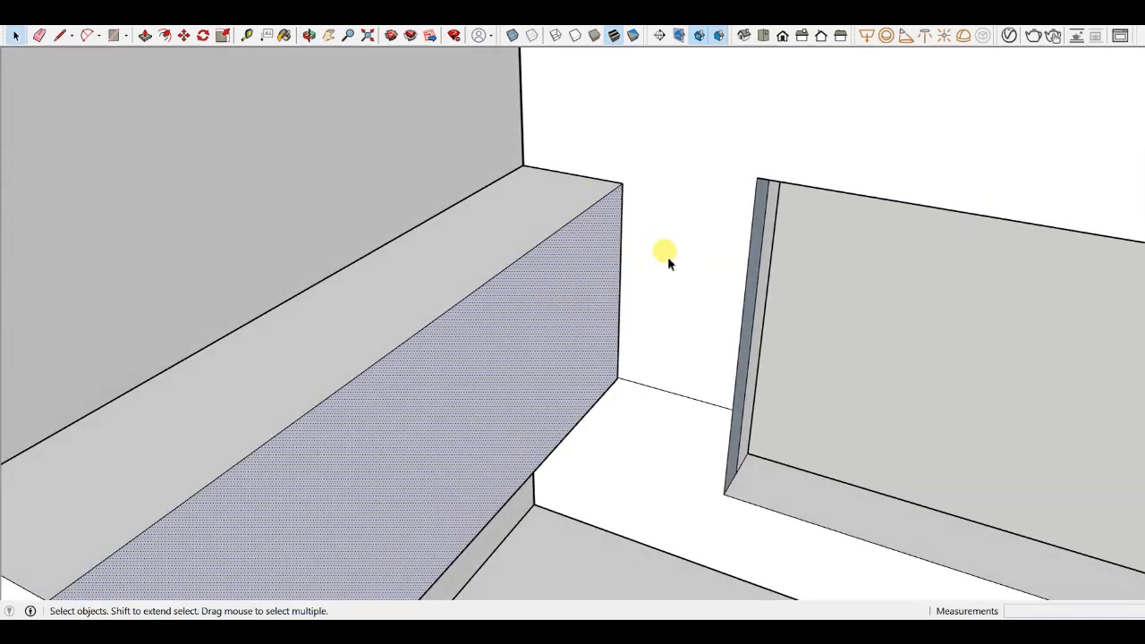
pyautogui.scroll(-3, 667, 257)
pyautogui.moveTo(601, 271); pyautogui.dragTo(649, 255, button='middle')
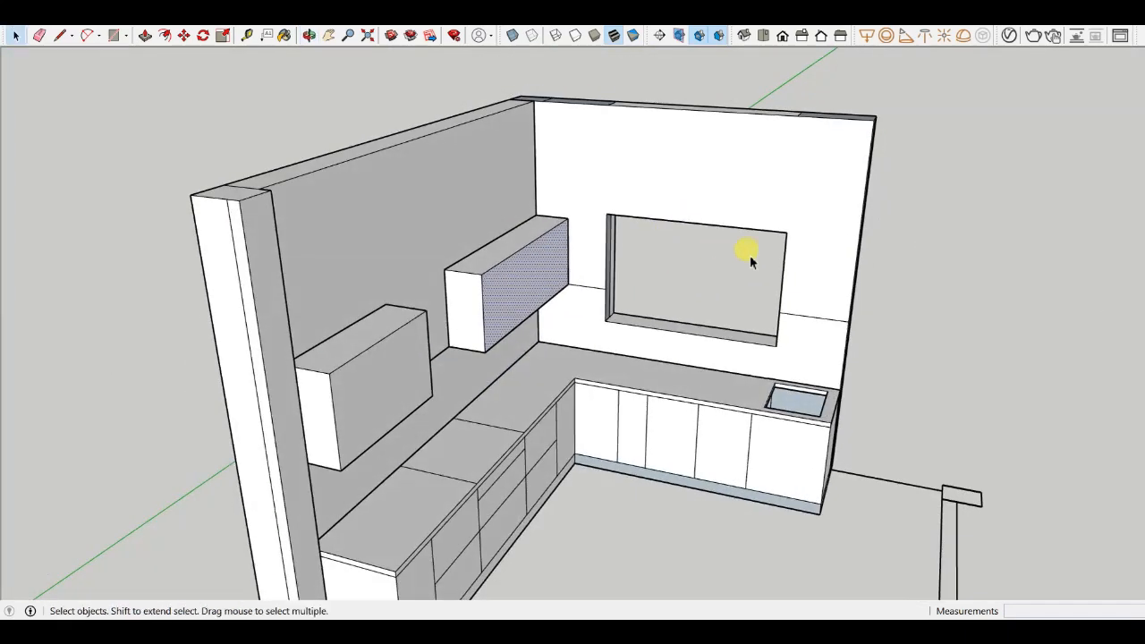
# - Examine the window opening and the side wall around the kitchen
pyautogui.scroll(3, 756, 258)
pyautogui.click(823, 276)
pyautogui.scroll(3, 845, 309)
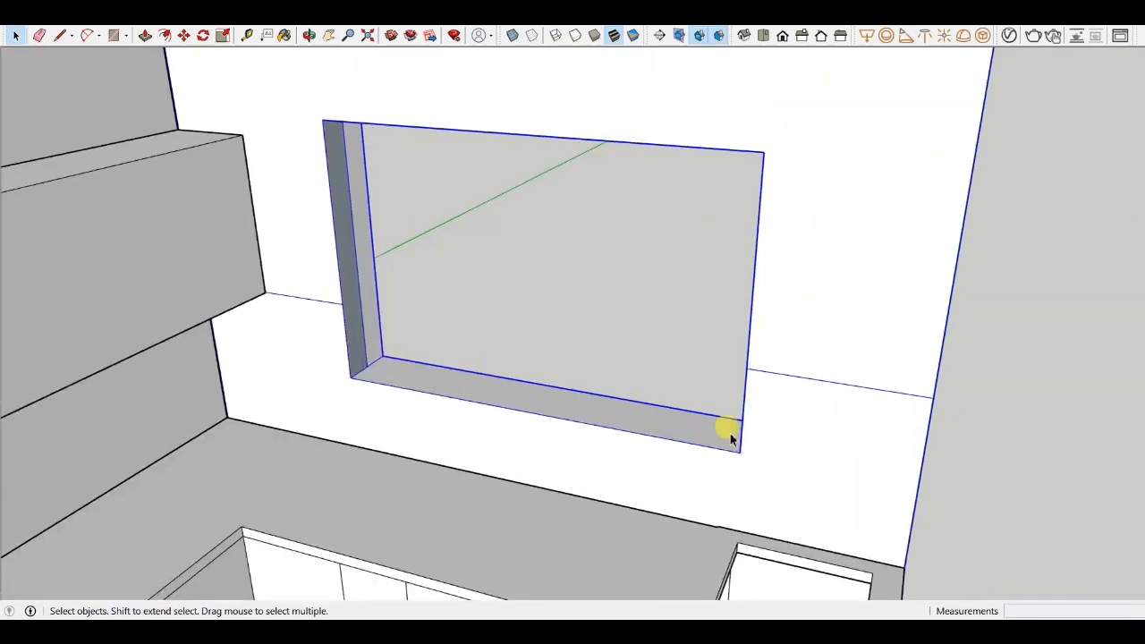
pyautogui.scroll(-3, 839, 292)
pyautogui.moveTo(839, 292); pyautogui.dragTo(787, 329, button='middle')
pyautogui.scroll(-3, 787, 329)
pyautogui.click(921, 382)
pyautogui.moveTo(494, 405); pyautogui.dragTo(408, 331, button='middle')
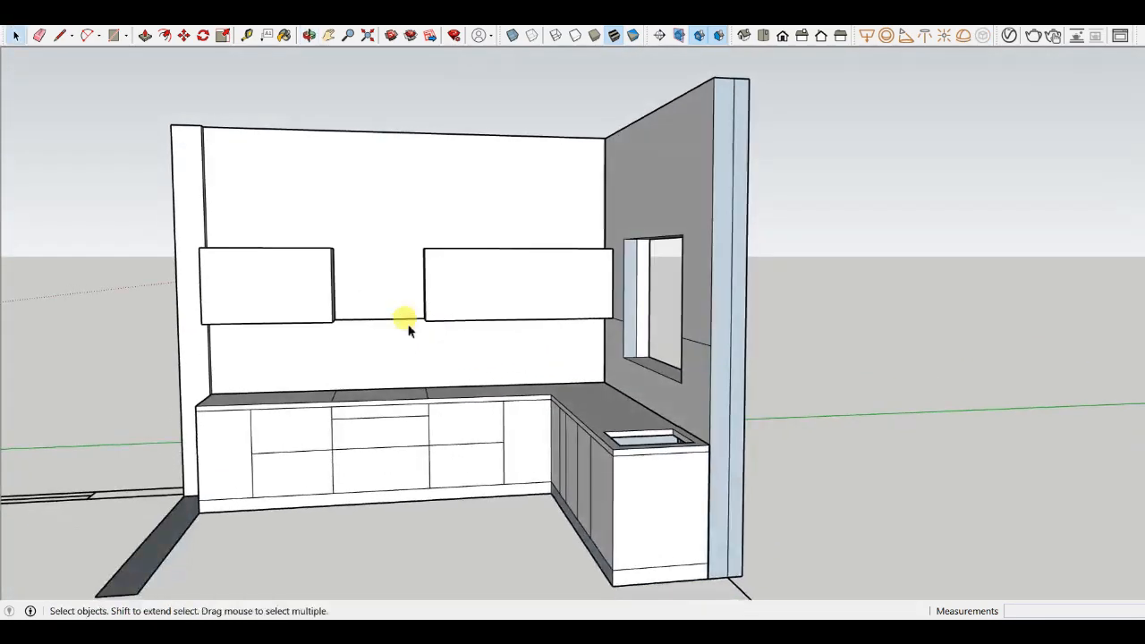
# - Draw a vertical line dividing the left overhead cabinet's front into two shutters
pyautogui.scroll(5, 407, 329)
pyautogui.scroll(-5, 741, 397)
pyautogui.scroll(5, 618, 366)
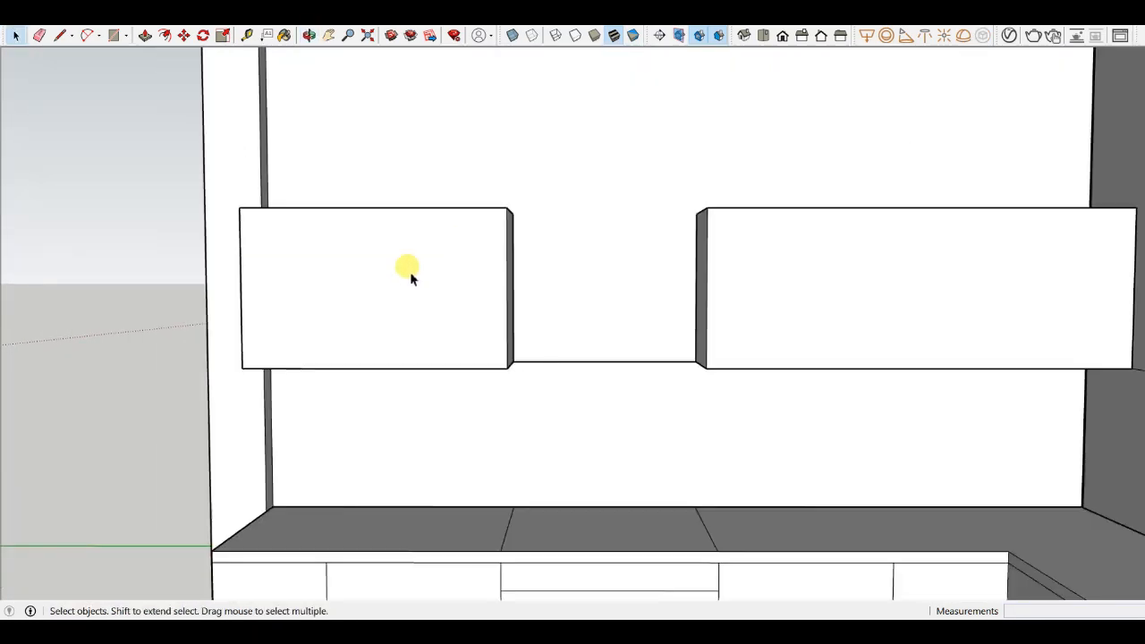
pyautogui.scroll(-5, 410, 271)
pyautogui.click(356, 279)
pyautogui.scroll(5, 369, 280)
pyautogui.scroll(-5, 374, 281)
pyautogui.press('l')
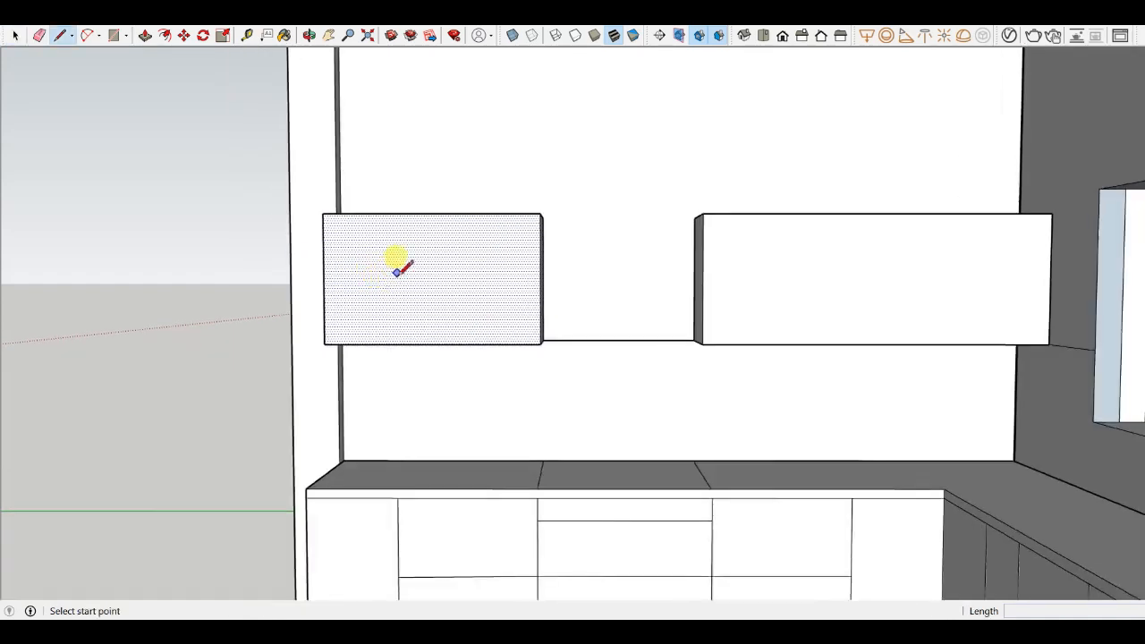
pyautogui.scroll(5, 397, 258)
pyautogui.click(286, 186)
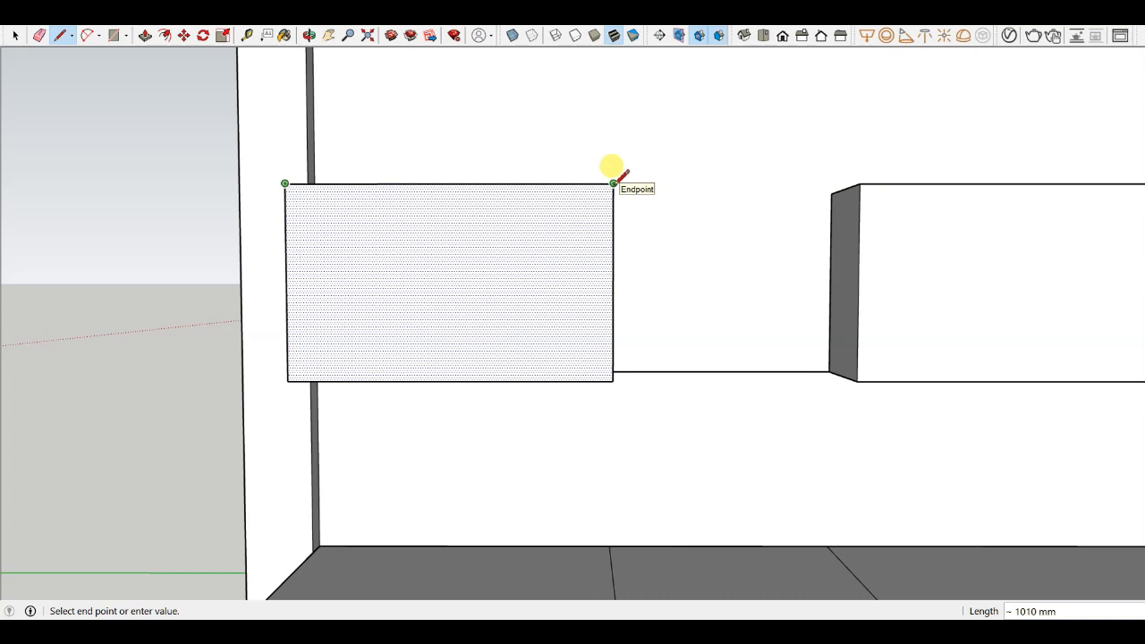
pyautogui.press('Escape')
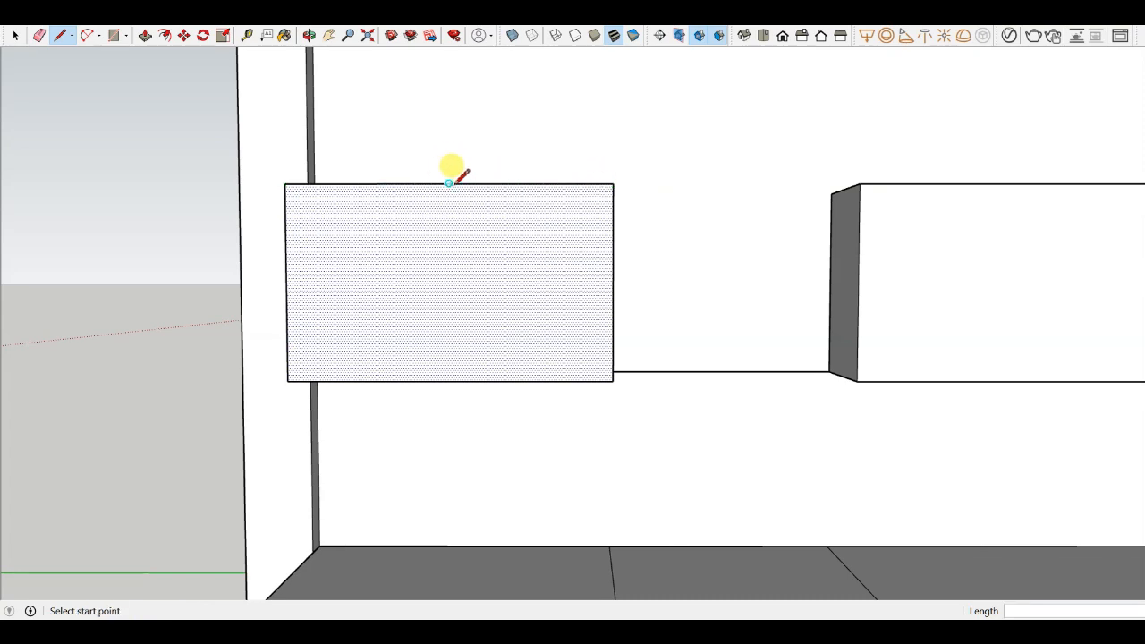
pyautogui.click(449, 381)
pyautogui.scroll(-3, 450, 358)
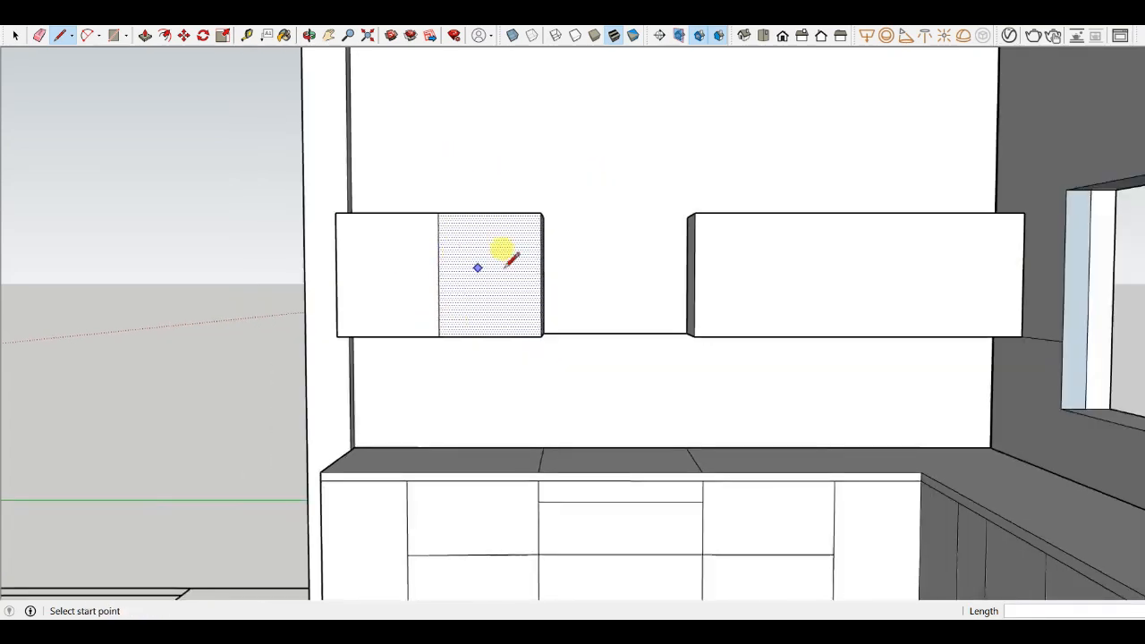
# - Copy the right overhead cabinet's left edge 1000 mm along its front to add a shutter division
pyautogui.click(694, 212)
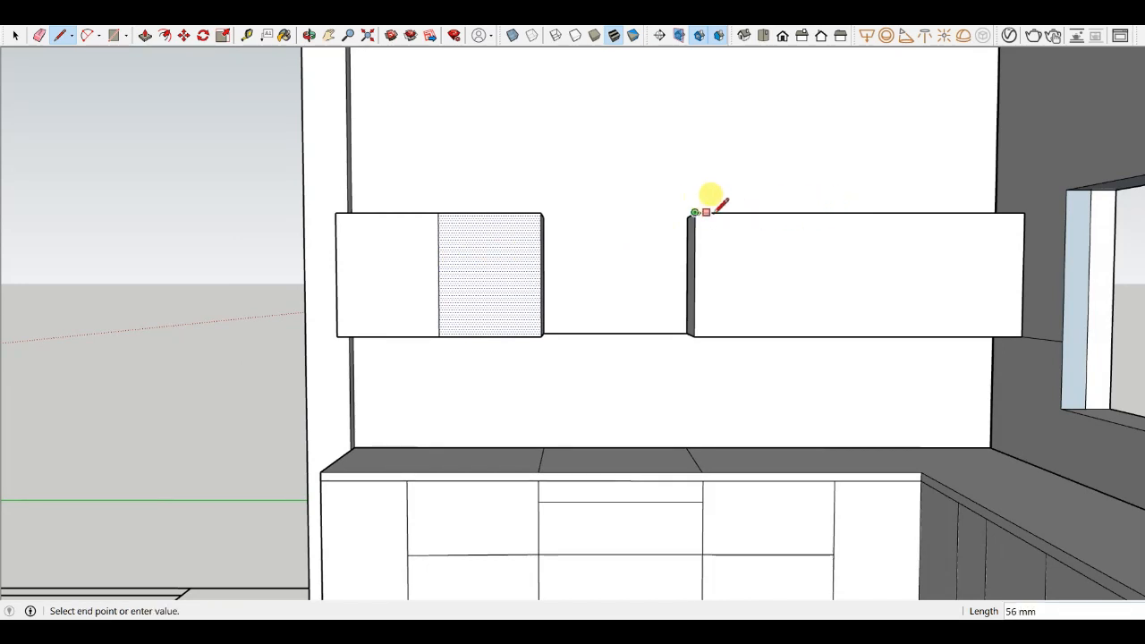
pyautogui.press('Escape')
pyautogui.press('m')
pyautogui.scroll(3, 739, 271)
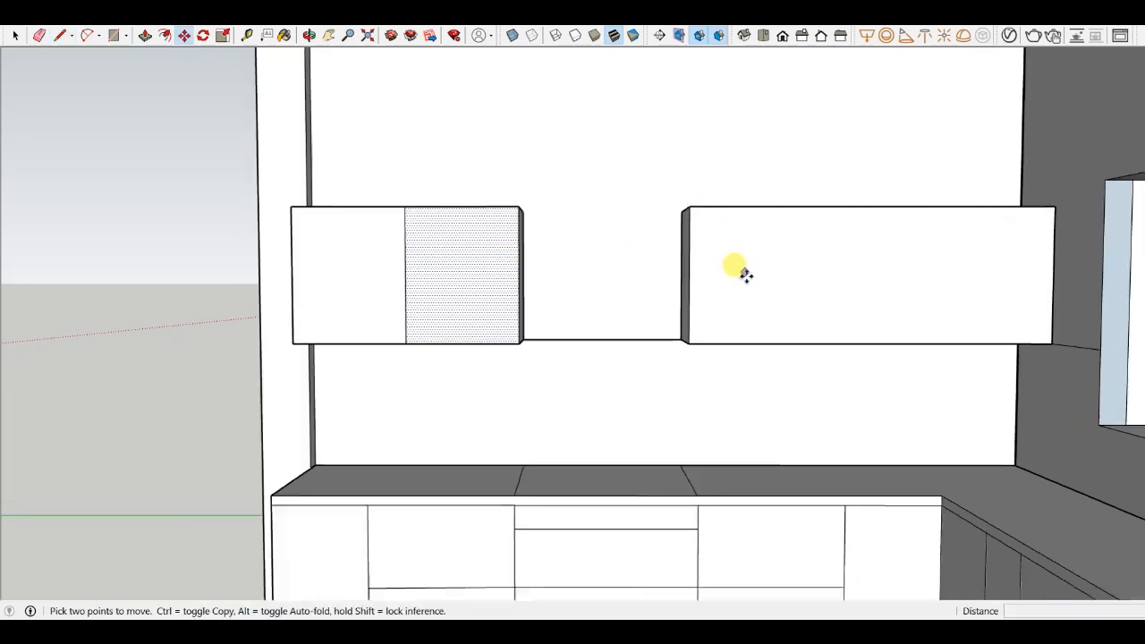
pyautogui.click(669, 275)
pyautogui.press('ctrl')
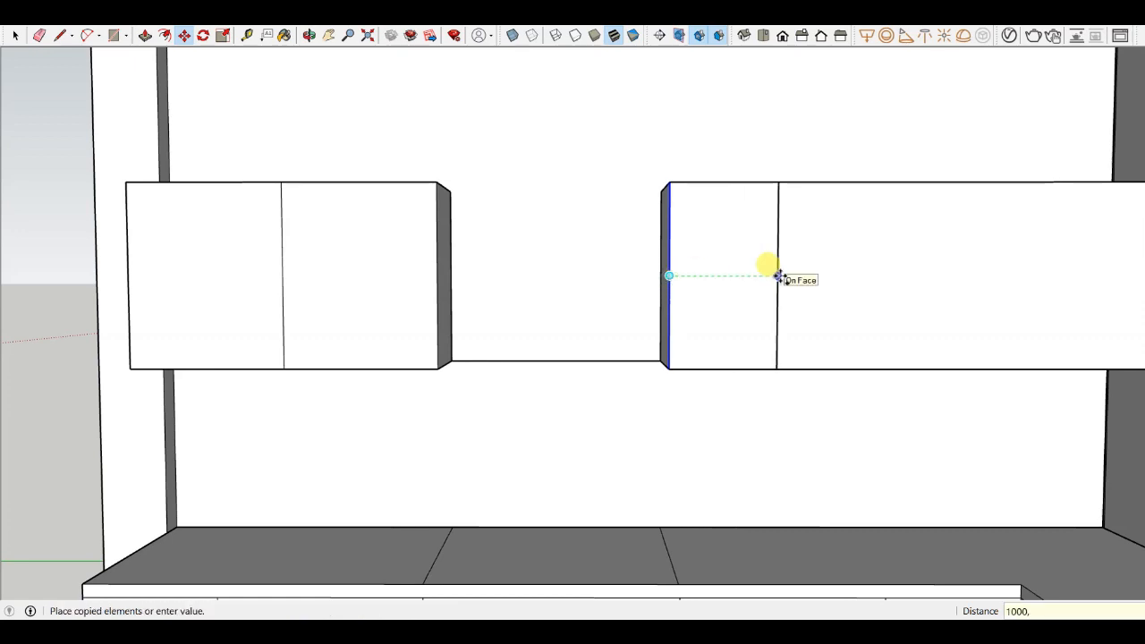
pyautogui.write('1000MM')
pyautogui.press('Return')
pyautogui.scroll(-3, 653, 293)
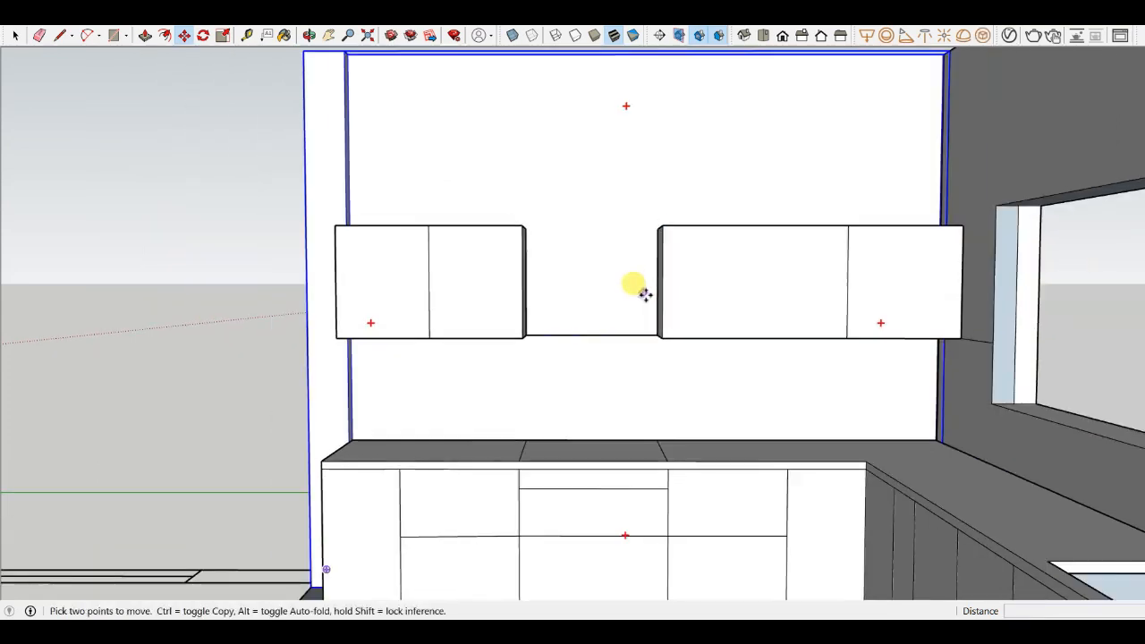
# - Draw another vertical line on the right overhead cabinet's front, splitting it into three shutters
pyautogui.press('l')
pyautogui.click(756, 224)
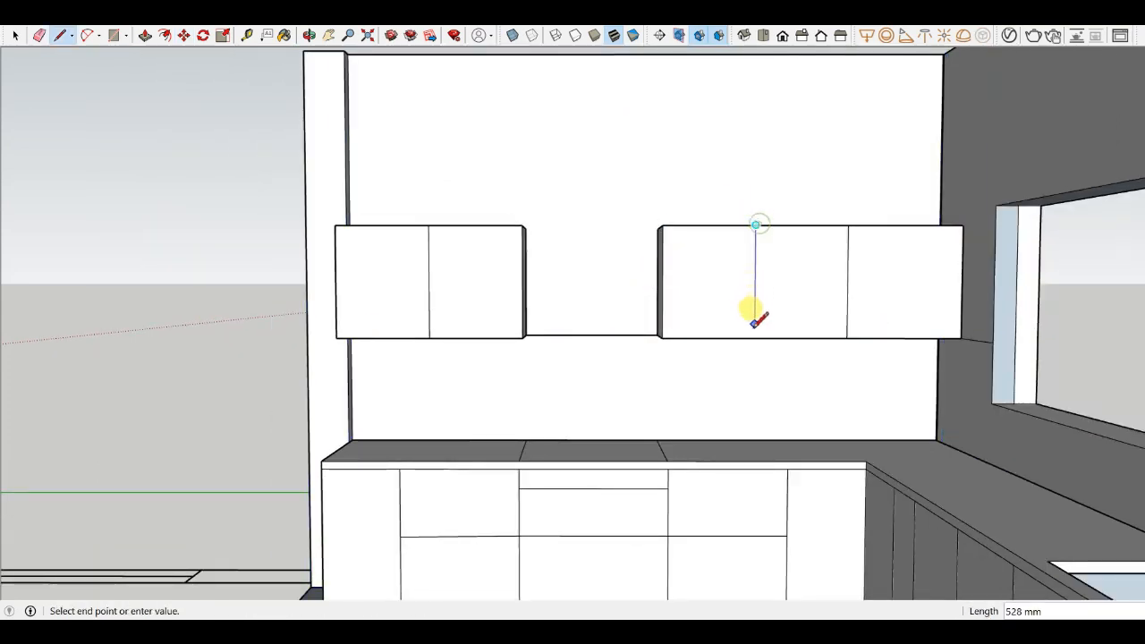
pyautogui.scroll(1, 383, 266)
pyautogui.scroll(-3, 573, 273)
pyautogui.scroll(2, 807, 325)
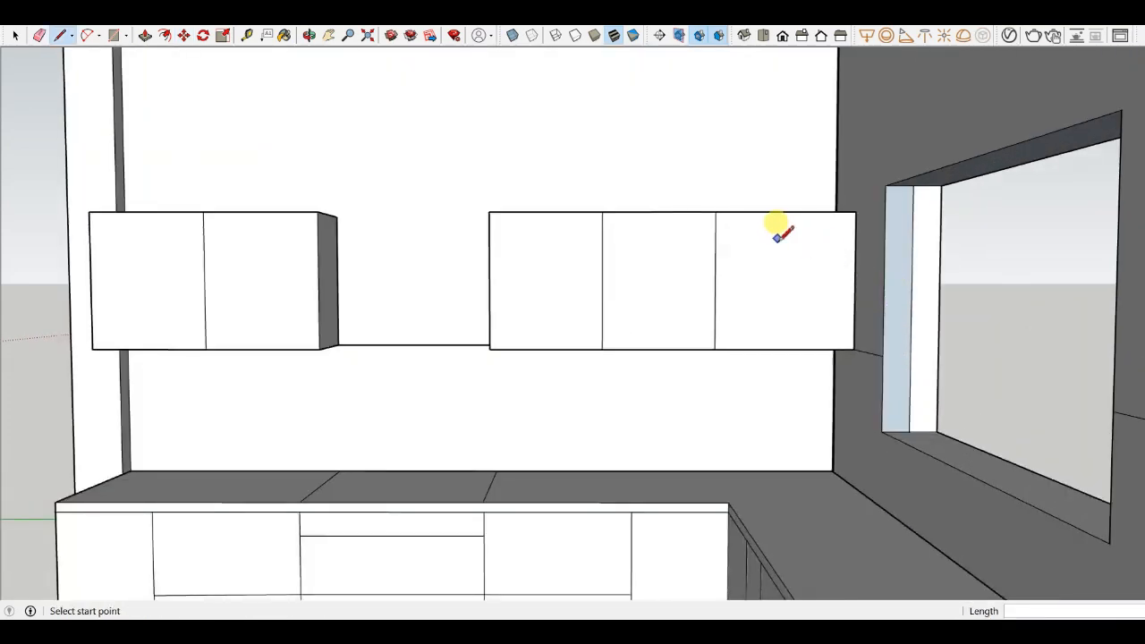
pyautogui.scroll(2, 716, 228)
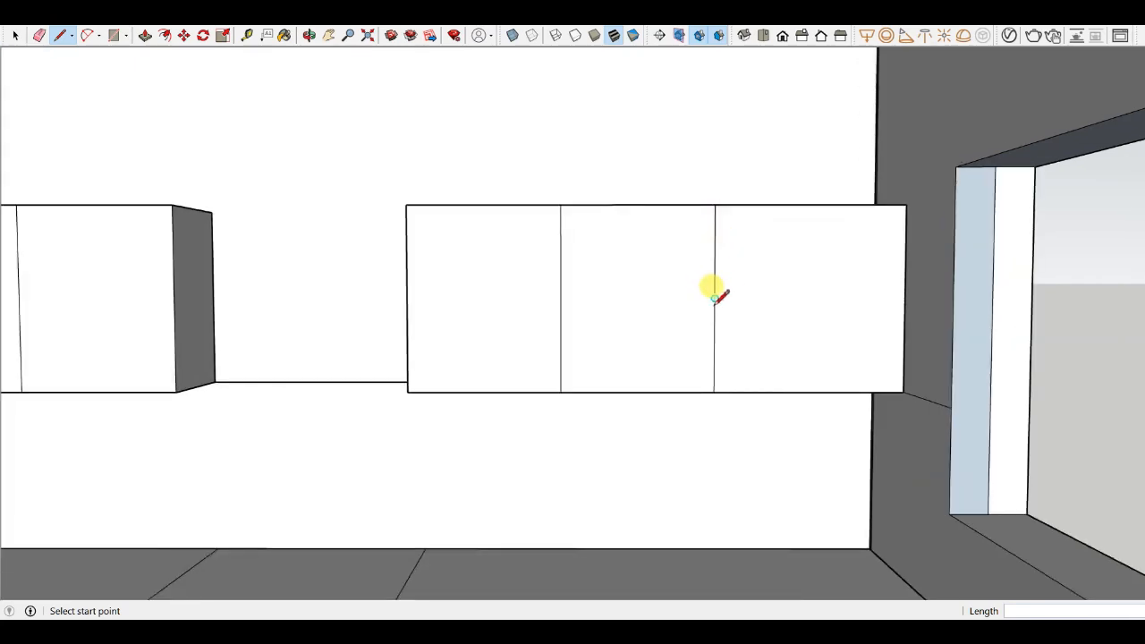
pyautogui.click(715, 298)
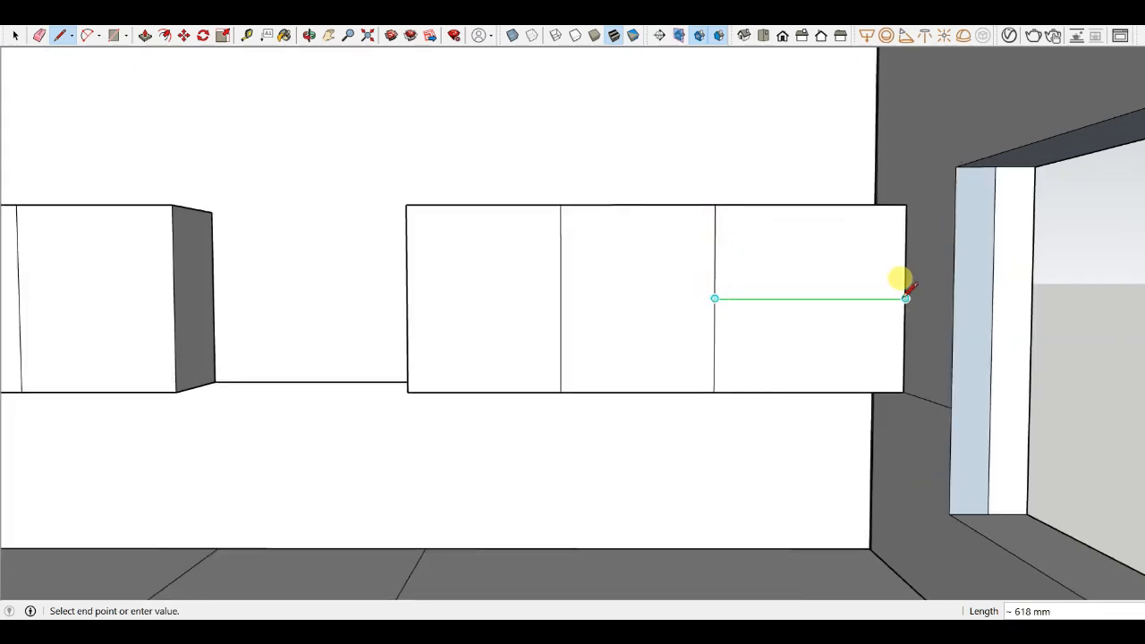
pyautogui.moveTo(907, 298); pyautogui.dragTo(858, 315, button='middle')
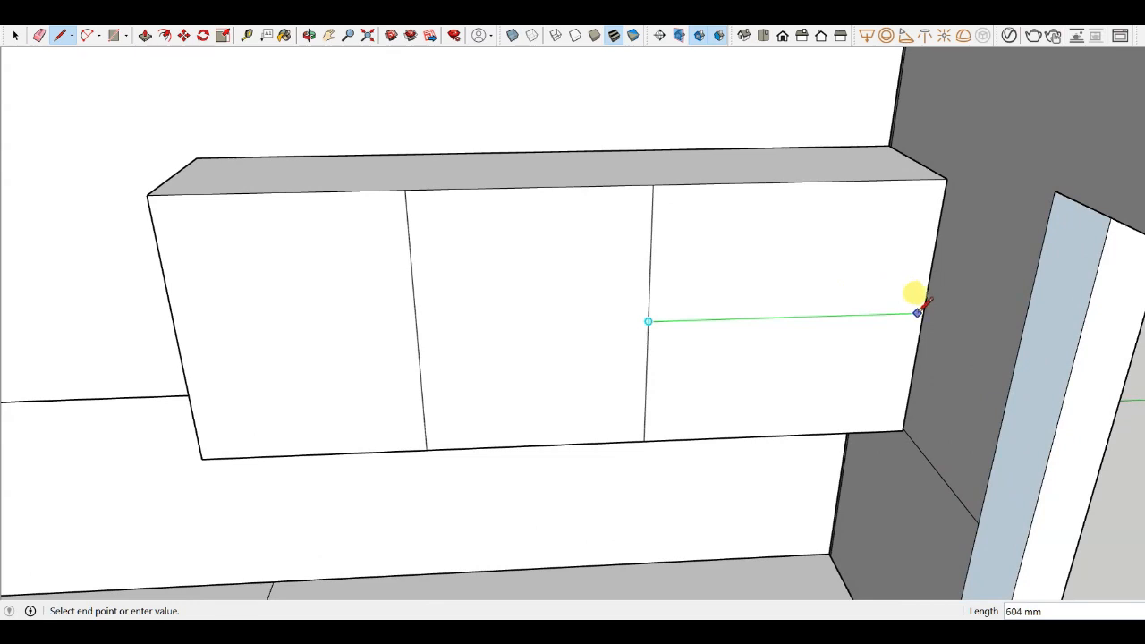
pyautogui.press('Escape')
pyautogui.moveTo(719, 255); pyautogui.dragTo(600, 196, button='middle')
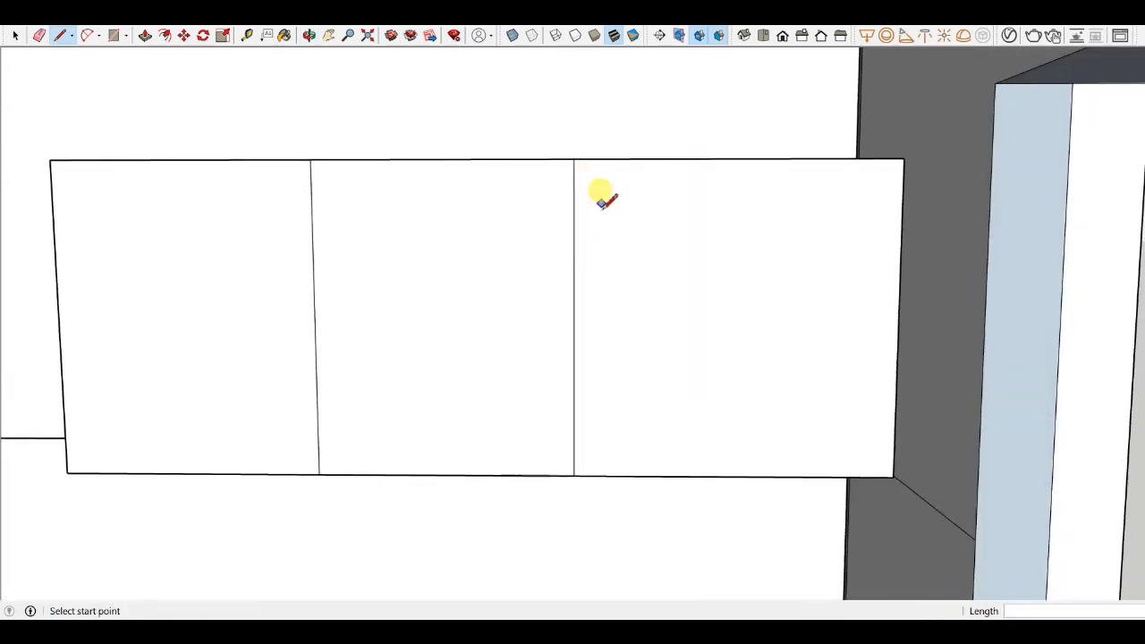
pyautogui.click(575, 319)
pyautogui.press('Escape')
# - Push-pull the right cabinet's rightmost shutter section back about 266 mm toward the wall
pyautogui.moveTo(899, 319); pyautogui.dragTo(949, 493, button='middle')
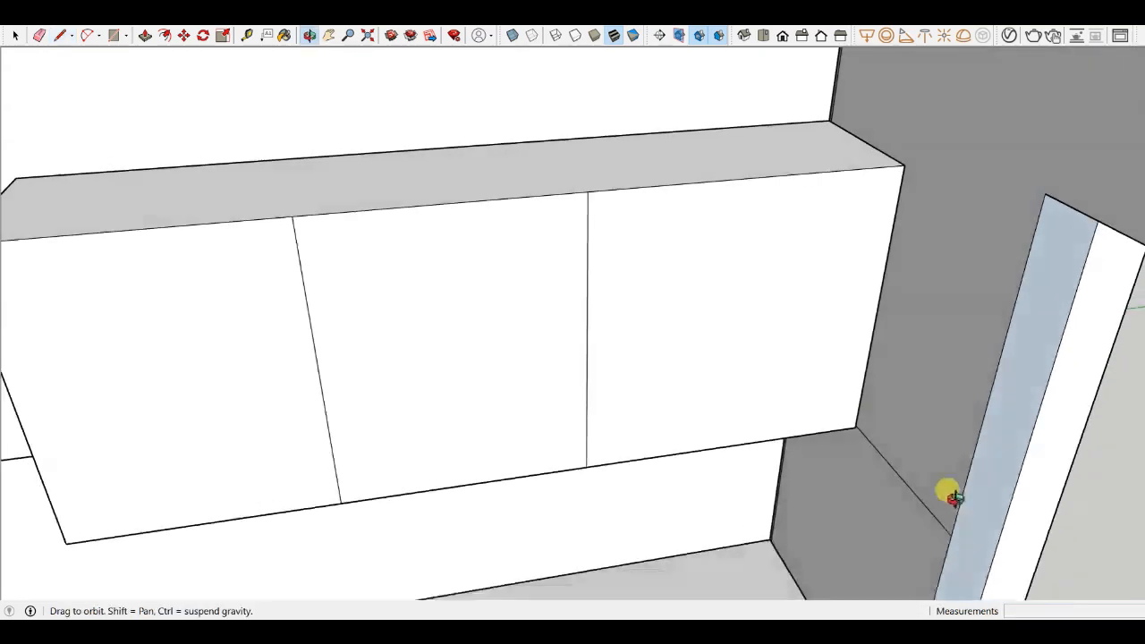
pyautogui.scroll(3, 592, 188)
pyautogui.press('p')
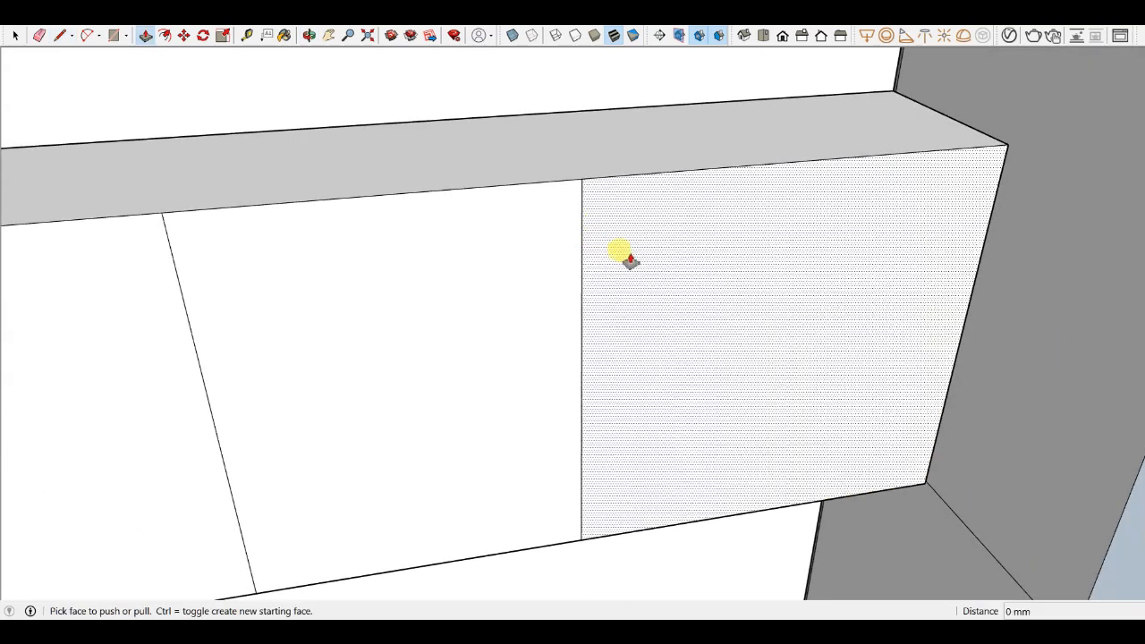
pyautogui.scroll(2, 664, 282)
pyautogui.scroll(-2, 541, 334)
pyautogui.click(693, 348)
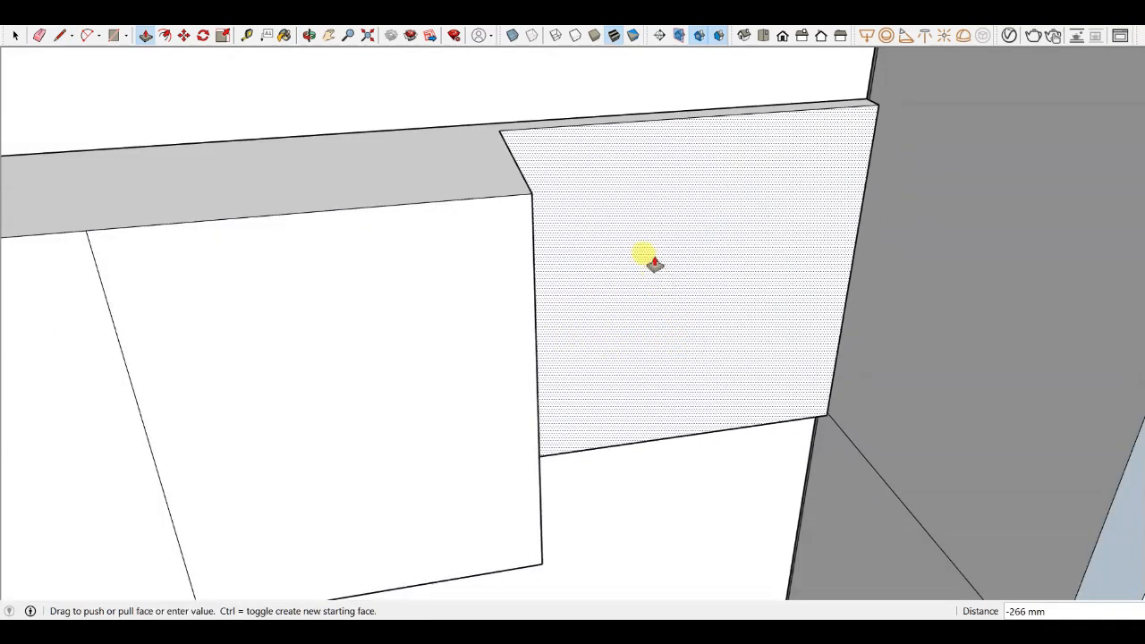
pyautogui.click(510, 130)
pyautogui.moveTo(510, 130); pyautogui.dragTo(556, 253, button='middle')
# - Draw a rectangle about 618 × 610 mm on the wall beside the recessed shutter and push-pull it out about 305 mm
pyautogui.press('r')
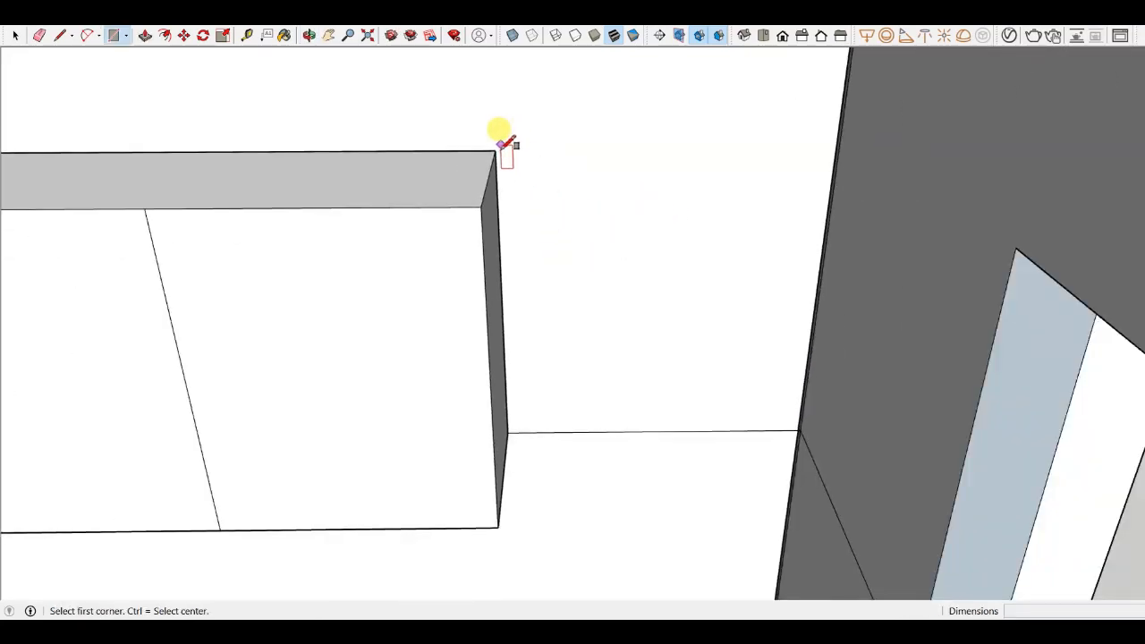
pyautogui.click(494, 150)
pyautogui.click(780, 433)
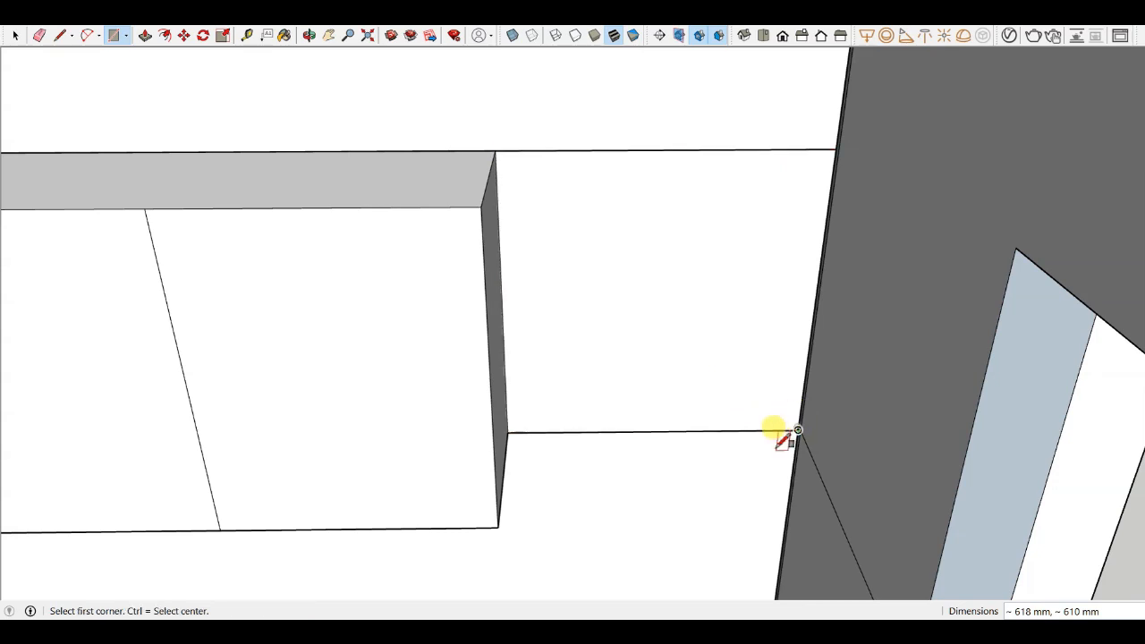
pyautogui.moveTo(781, 433)
pyautogui.mouseDown(button='middle')
pyautogui.moveTo(799, 336)
pyautogui.moveTo(686, 409)
pyautogui.moveTo(703, 340)
pyautogui.moveTo(685, 370)
pyautogui.moveTo(705, 425)
pyautogui.mouseUp(button='middle')
pyautogui.scroll(5, 677, 421)
pyautogui.press('p')
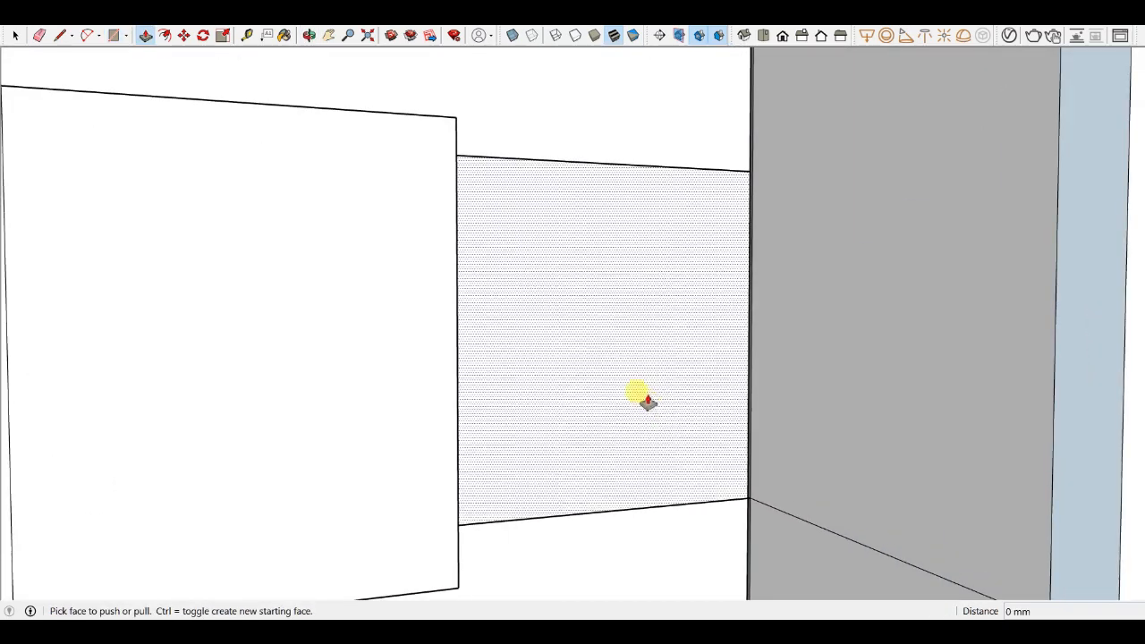
pyautogui.moveTo(644, 396); pyautogui.dragTo(622, 374)
pyautogui.moveTo(605, 363); pyautogui.dragTo(488, 501, button='middle')
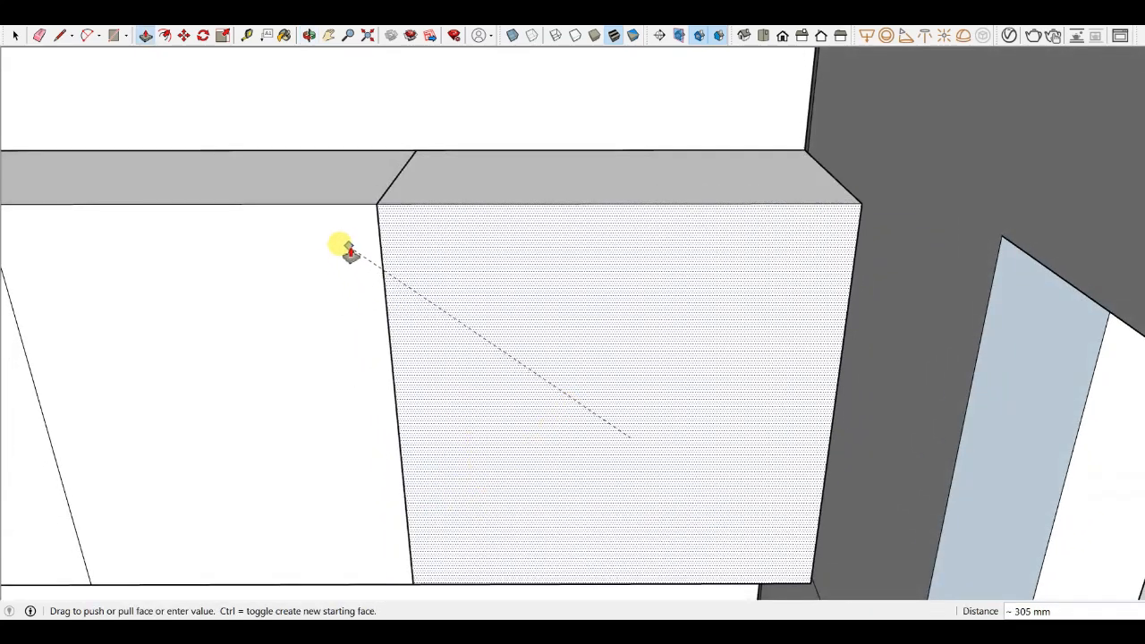
pyautogui.click(348, 246)
# - Draw a vertical and a horizontal line dividing the new box's front into four panels
pyautogui.scroll(-3, 508, 268)
pyautogui.moveTo(527, 314)
pyautogui.mouseDown(button='middle')
pyautogui.moveTo(534, 333)
pyautogui.moveTo(573, 208)
pyautogui.mouseUp(button='middle')
pyautogui.press('l')
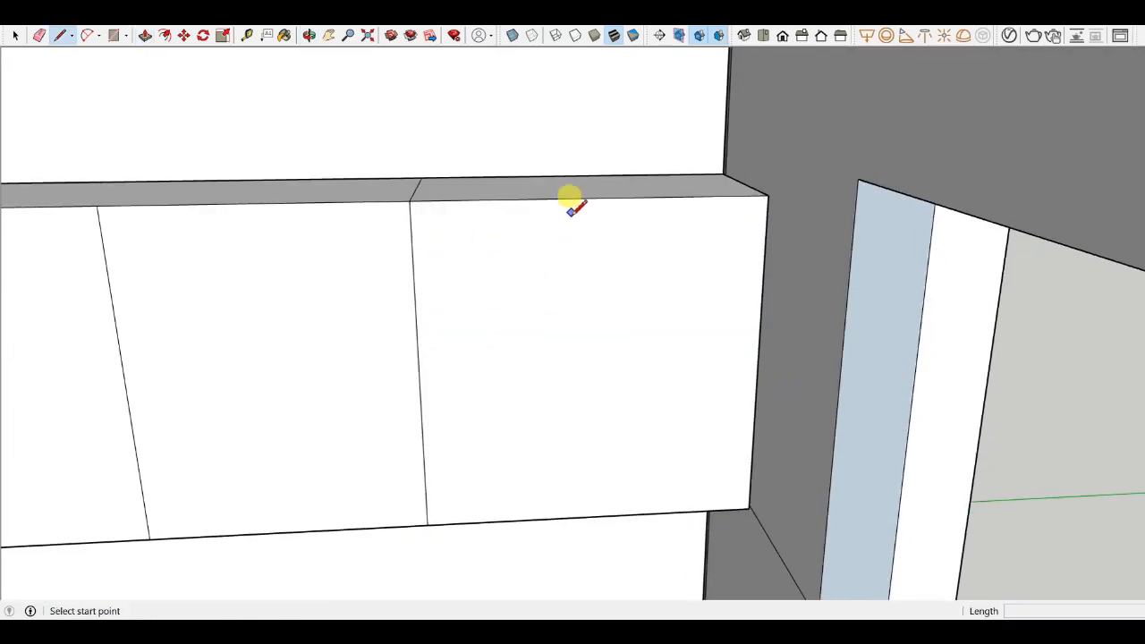
pyautogui.click(592, 199)
pyautogui.click(592, 517)
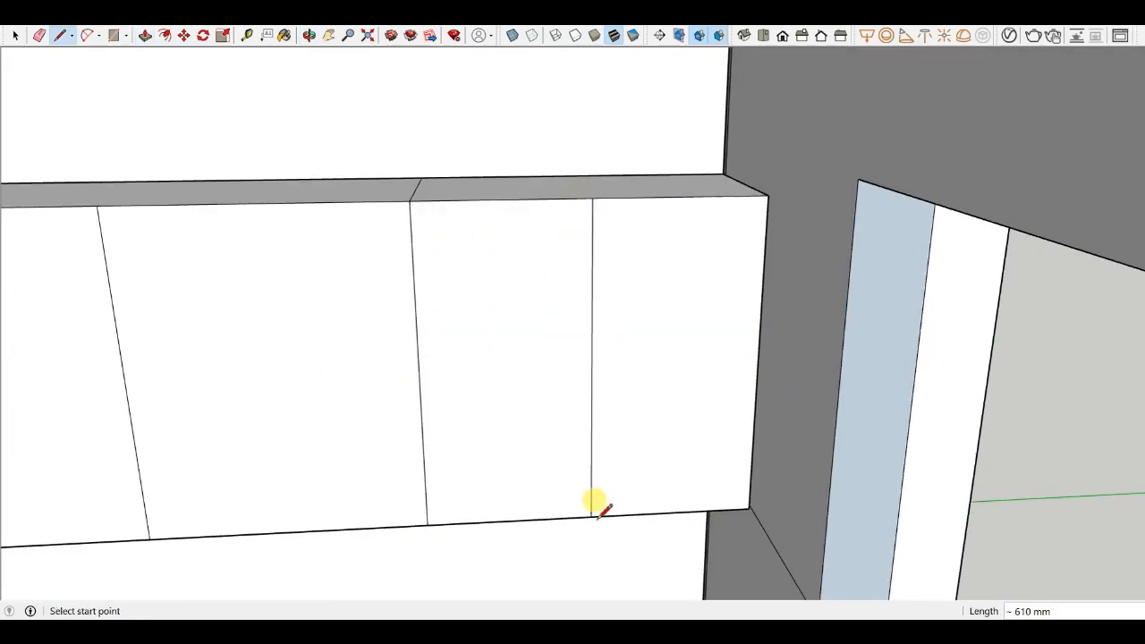
pyautogui.click(420, 372)
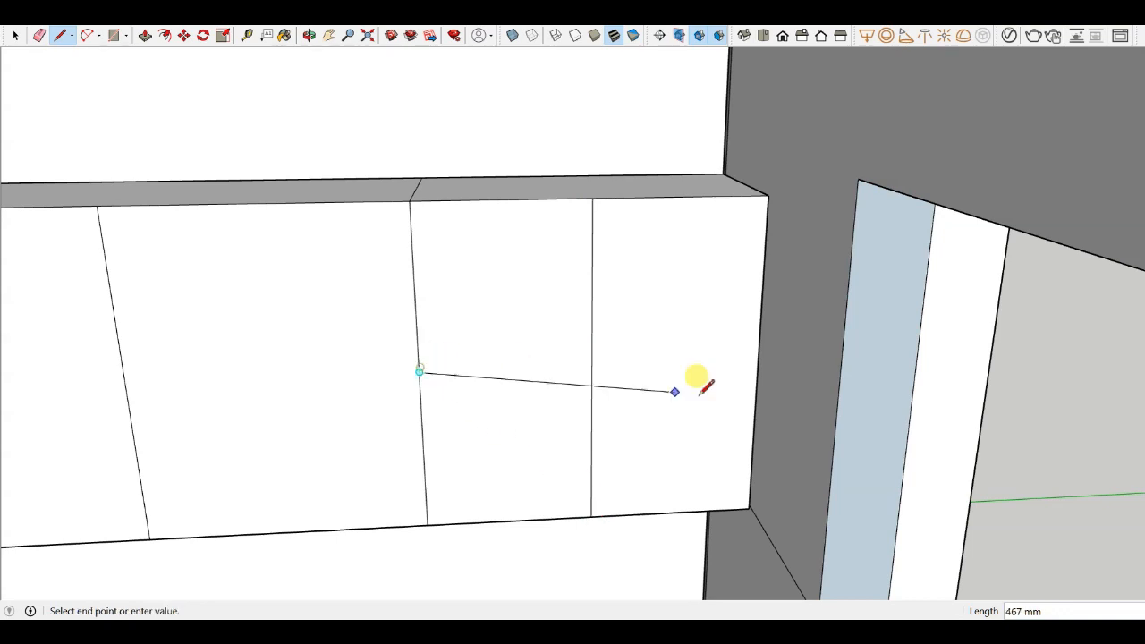
pyautogui.click(754, 373)
pyautogui.moveTo(742, 383); pyautogui.dragTo(713, 331, button='middle')
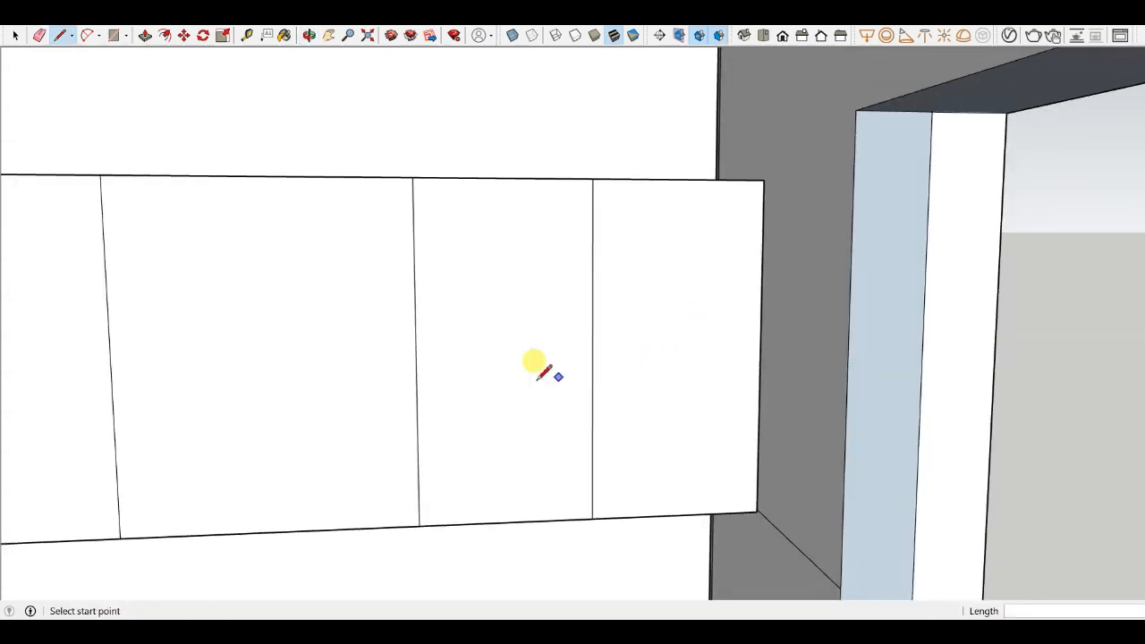
pyautogui.click(416, 355)
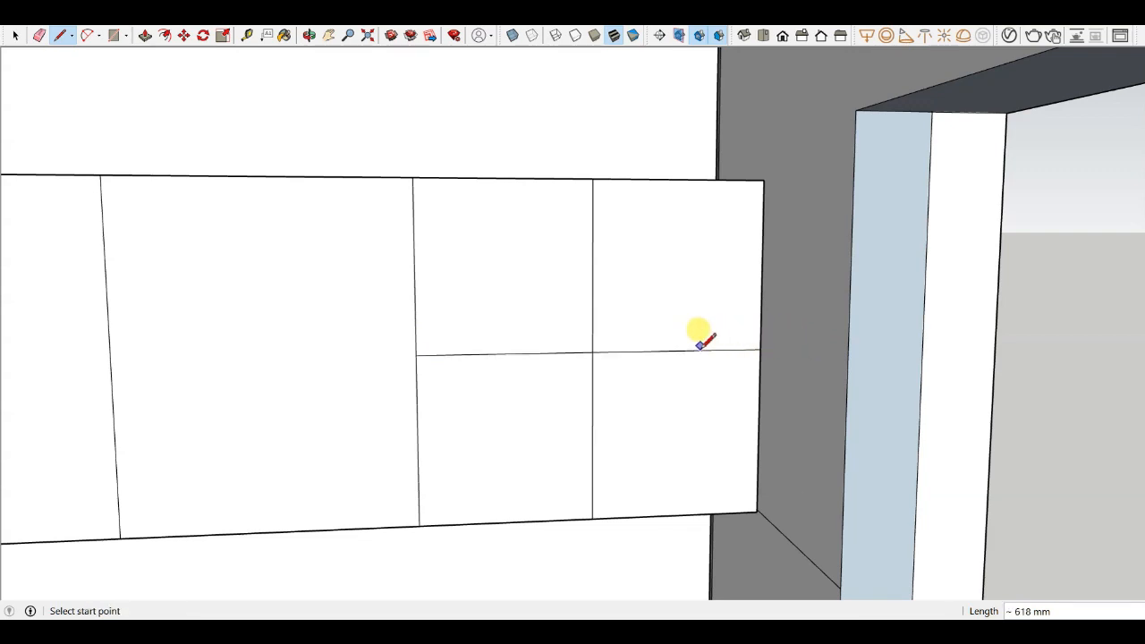
# - Offset the top two panels' edges inward by 20 mm
pyautogui.press('f')
pyautogui.scroll(4, 592, 350)
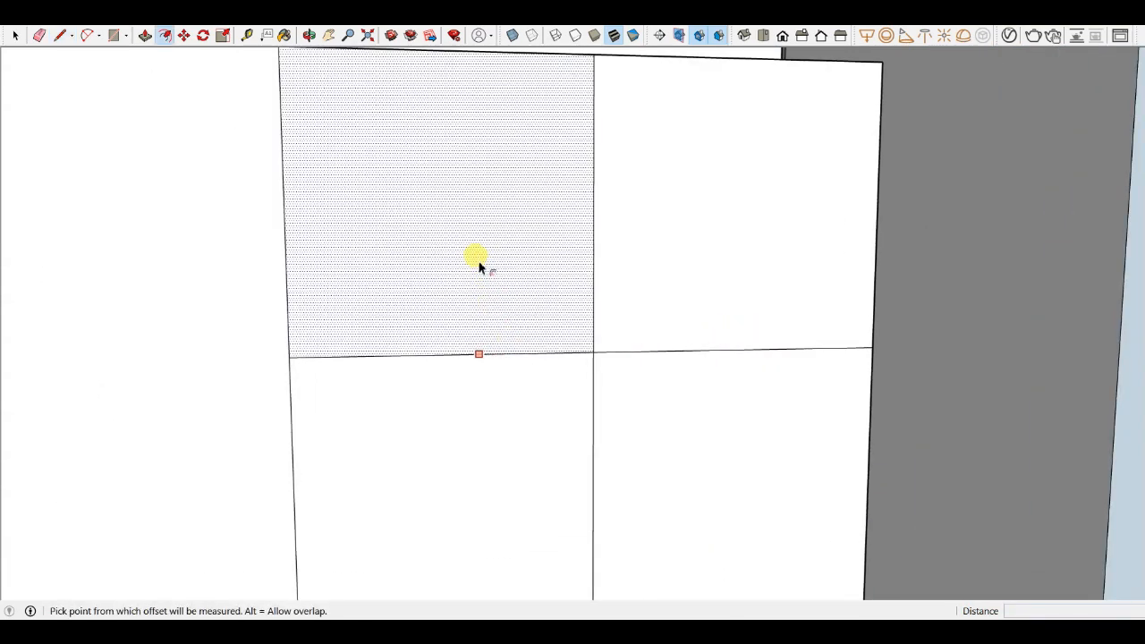
pyautogui.click(478, 266)
pyautogui.press('Escape')
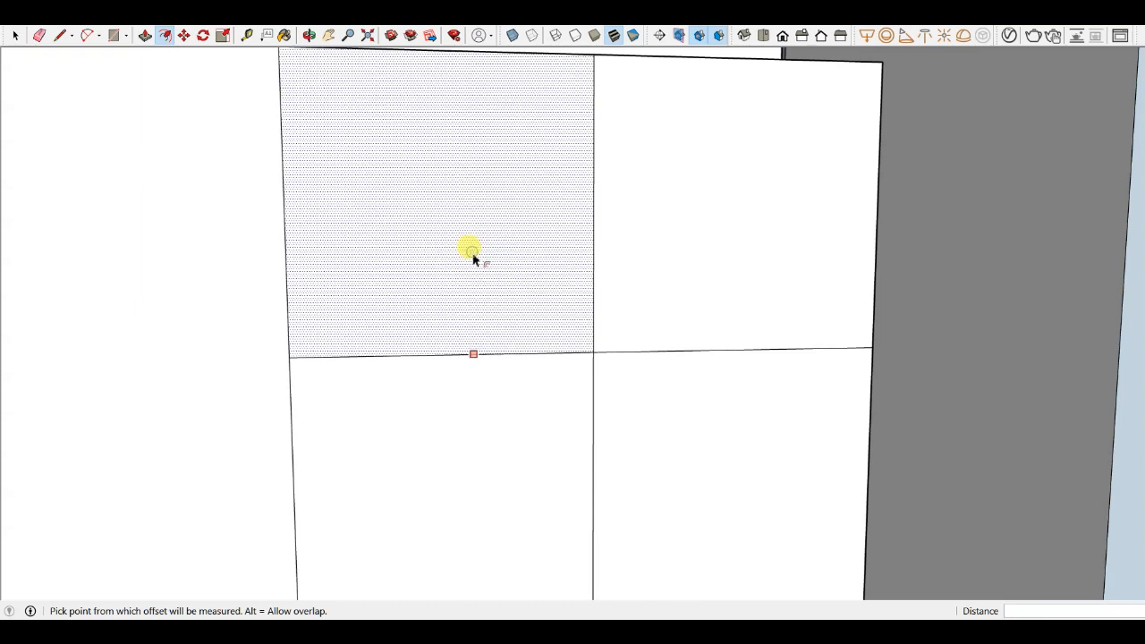
pyautogui.click(475, 258)
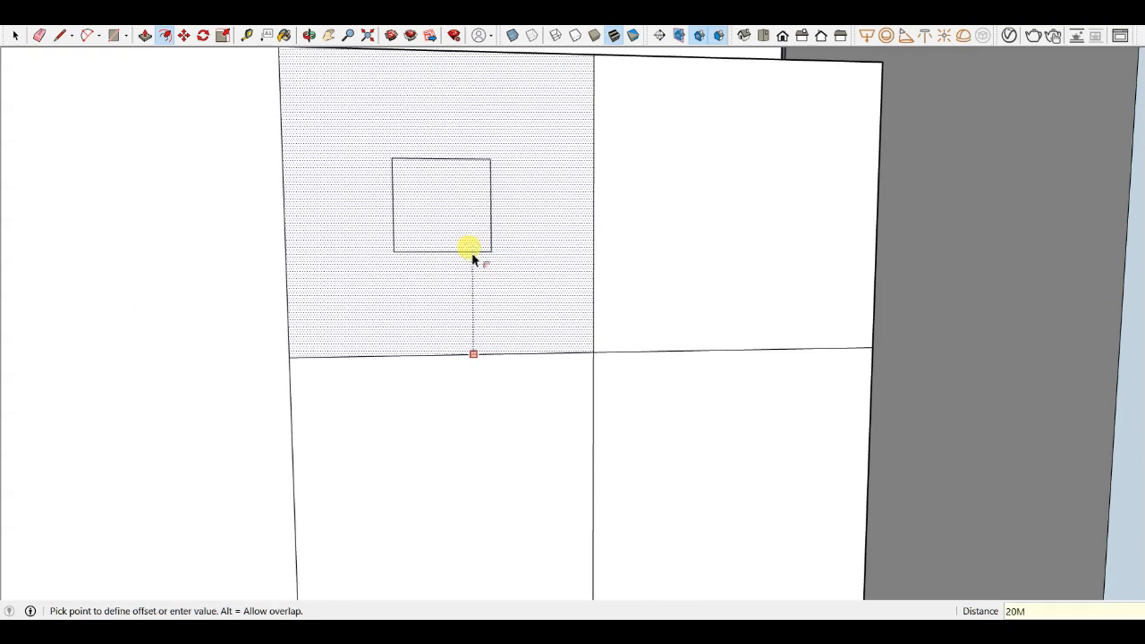
pyautogui.write('20M')
pyautogui.press('Return')
pyautogui.doubleClick(762, 217)
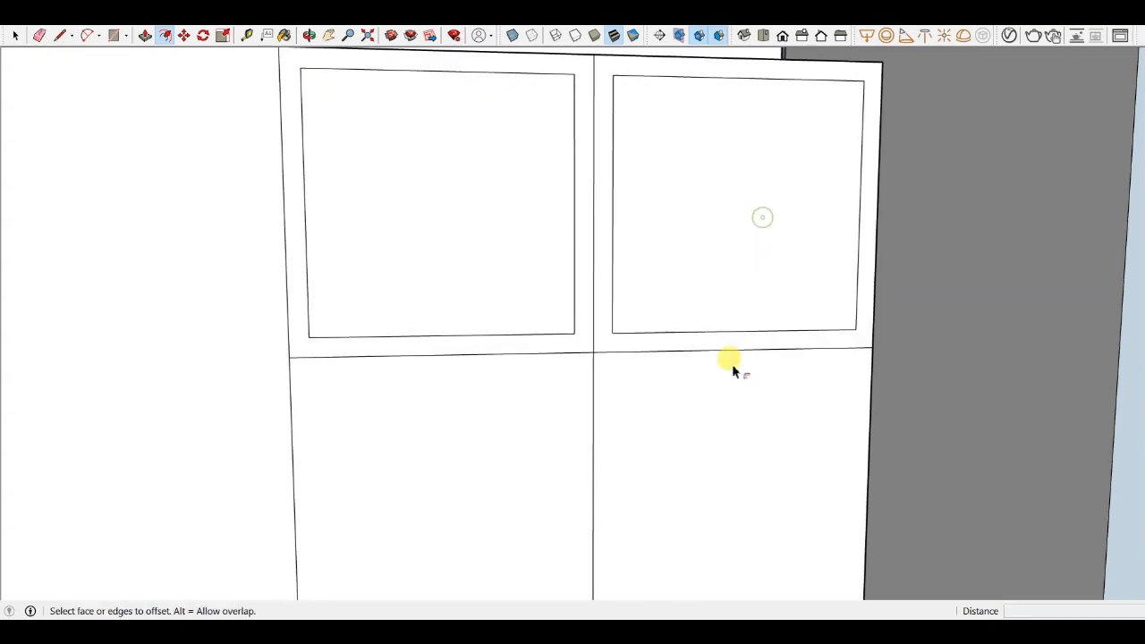
# - Offset the bottom two panels' edges inward by 20 mm as well
pyautogui.doubleClick(696, 467)
pyautogui.doubleClick(534, 423)
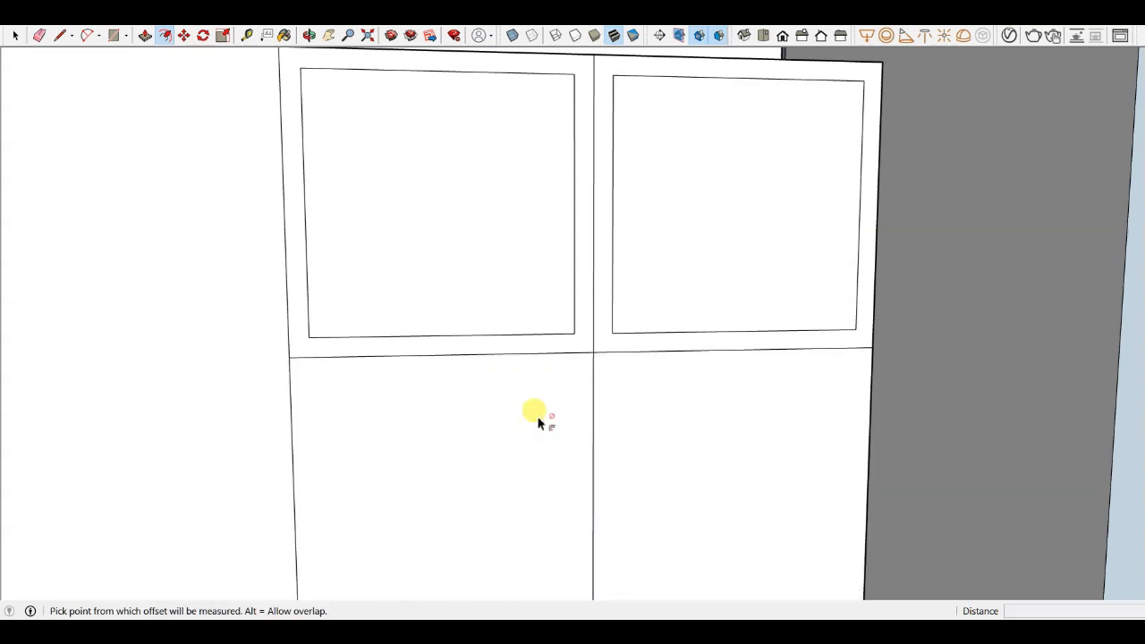
pyautogui.doubleClick(641, 391)
pyautogui.hotkey('ctrl', 'z')
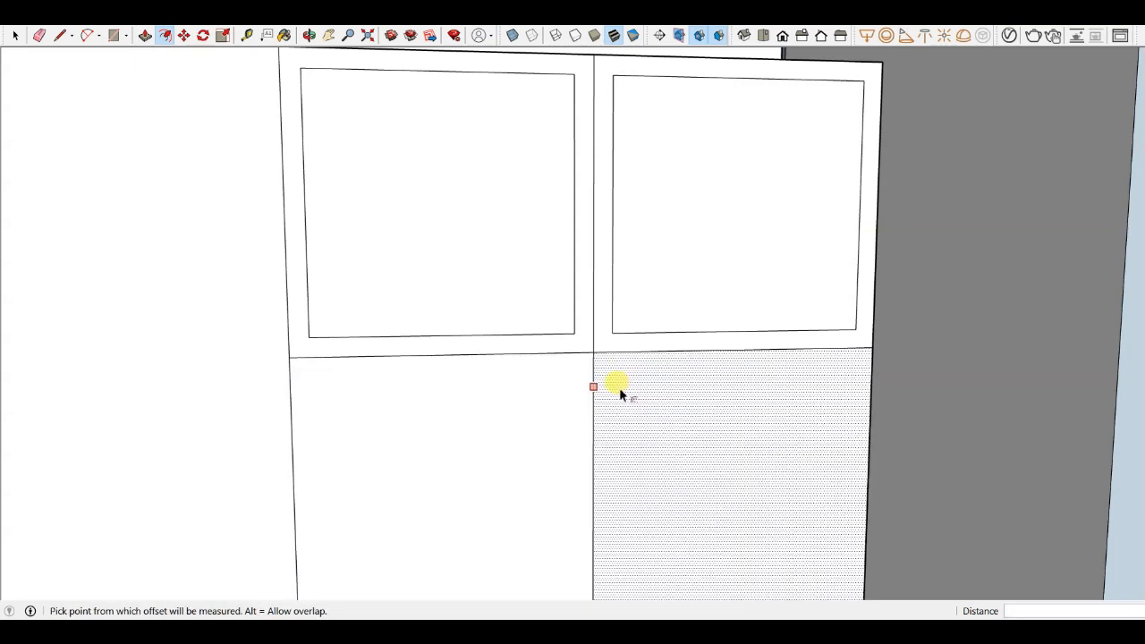
pyautogui.click(620, 391)
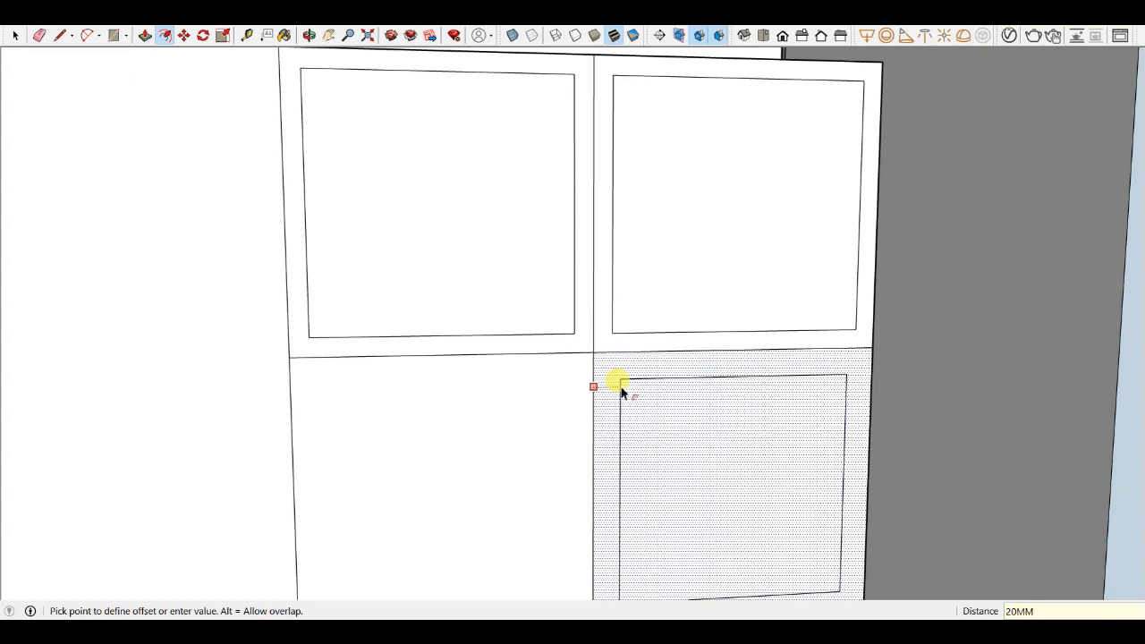
pyautogui.click(622, 392)
pyautogui.doubleClick(530, 407)
# - Offset each panel's outer frame about 1 mm inward to create thin gaps between the four shutters
pyautogui.scroll(-3, 615, 304)
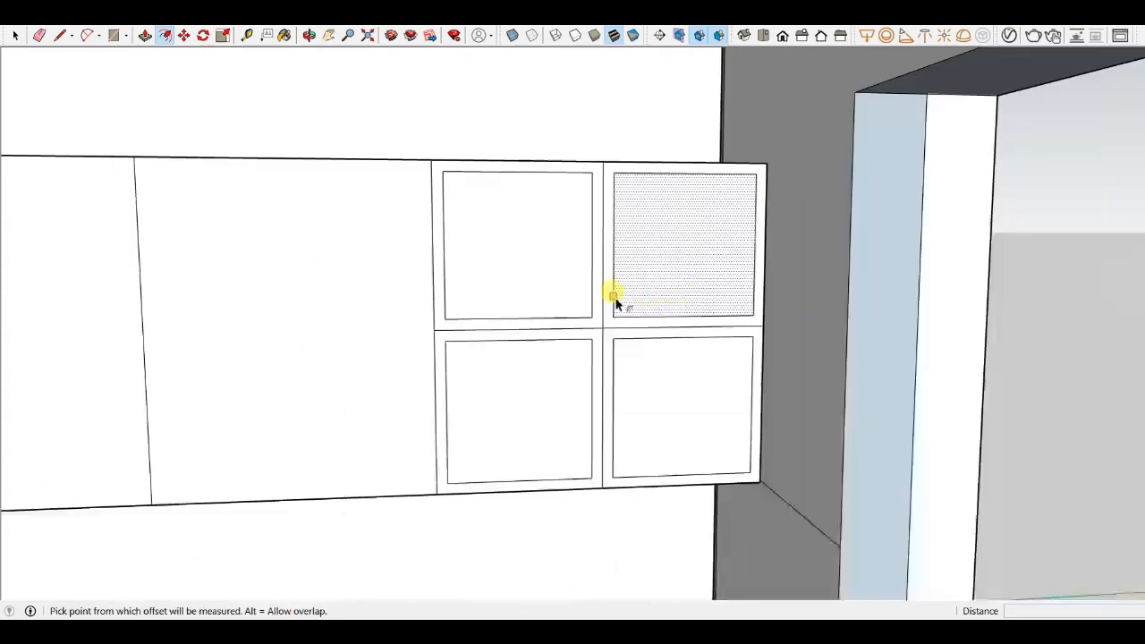
pyautogui.scroll(5, 616, 304)
pyautogui.scroll(-2, 503, 338)
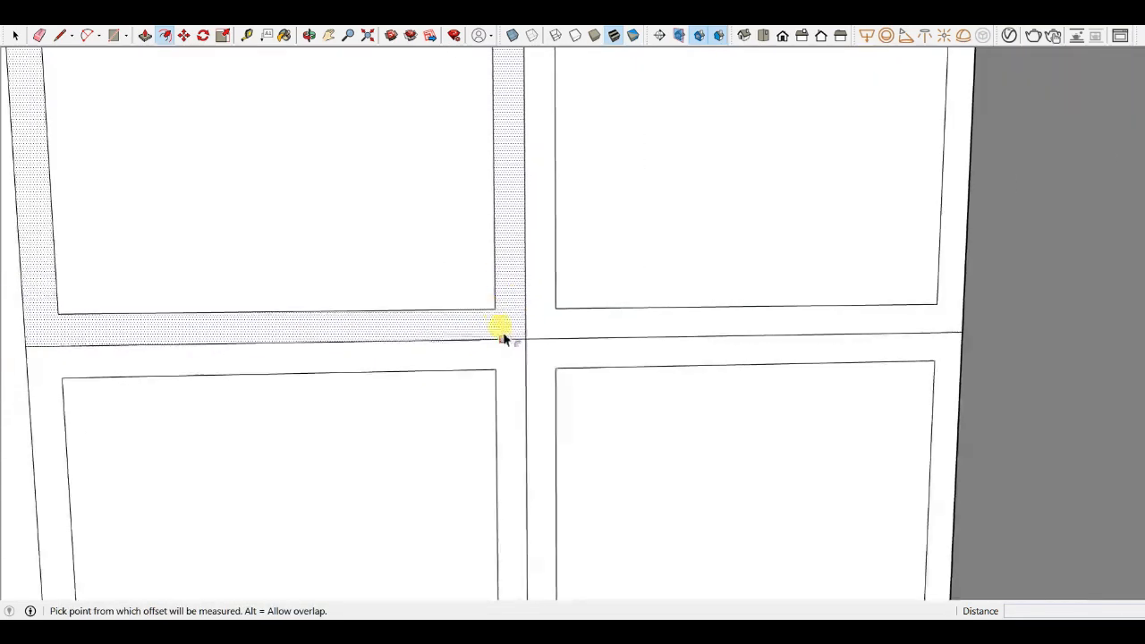
pyautogui.scroll(4, 518, 336)
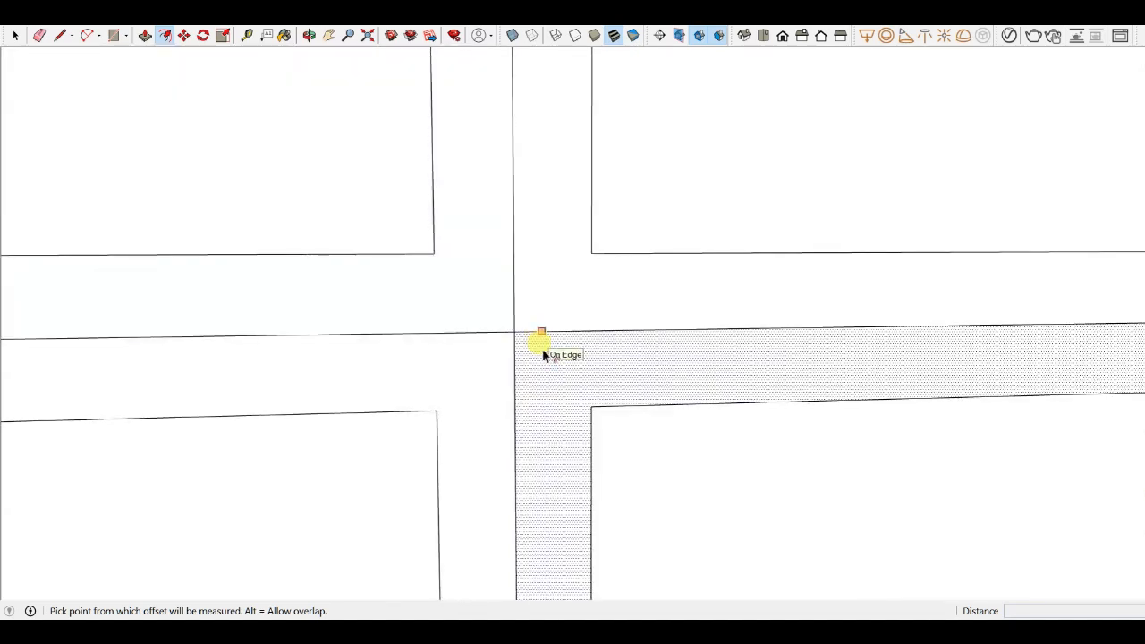
pyautogui.scroll(3, 494, 324)
pyautogui.click(498, 324)
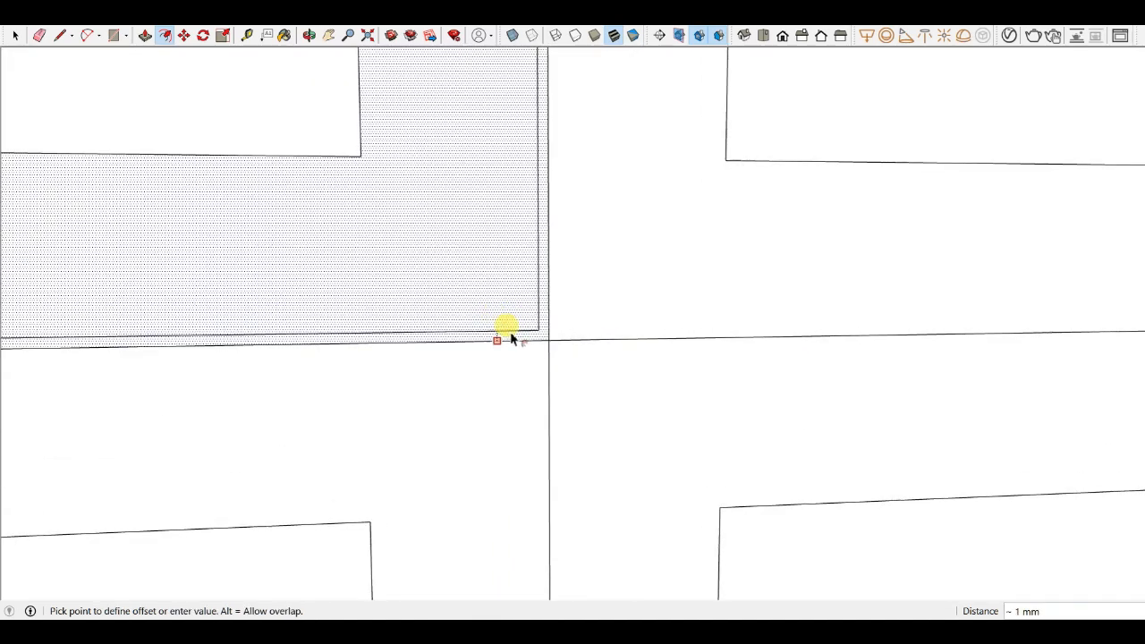
pyautogui.click(513, 334)
pyautogui.click(572, 317)
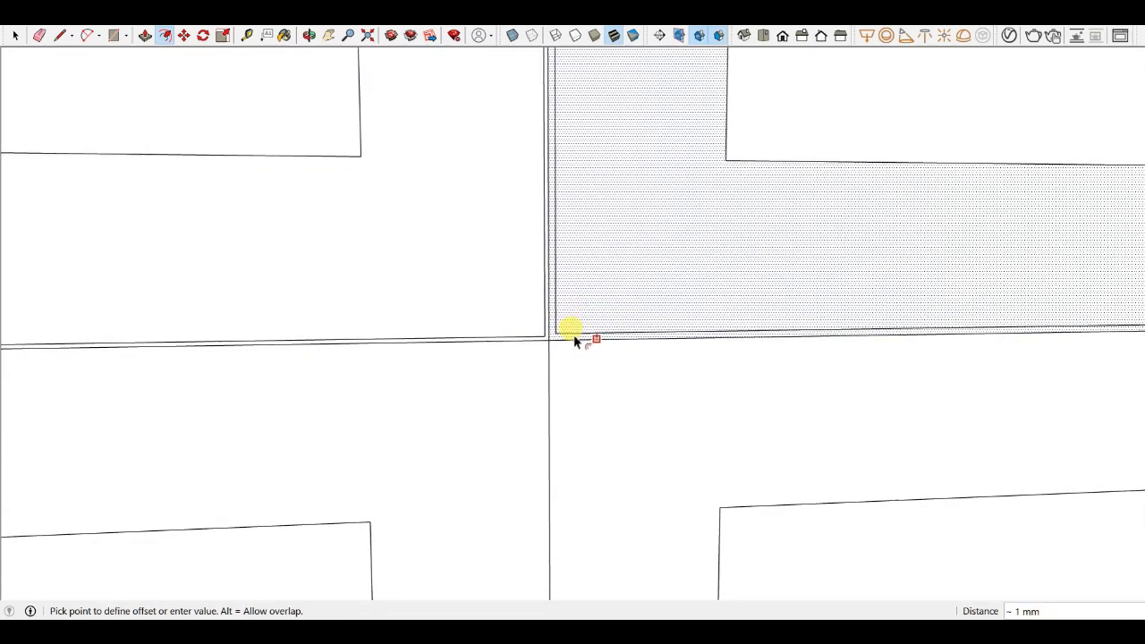
pyautogui.click(573, 336)
pyautogui.click(544, 351)
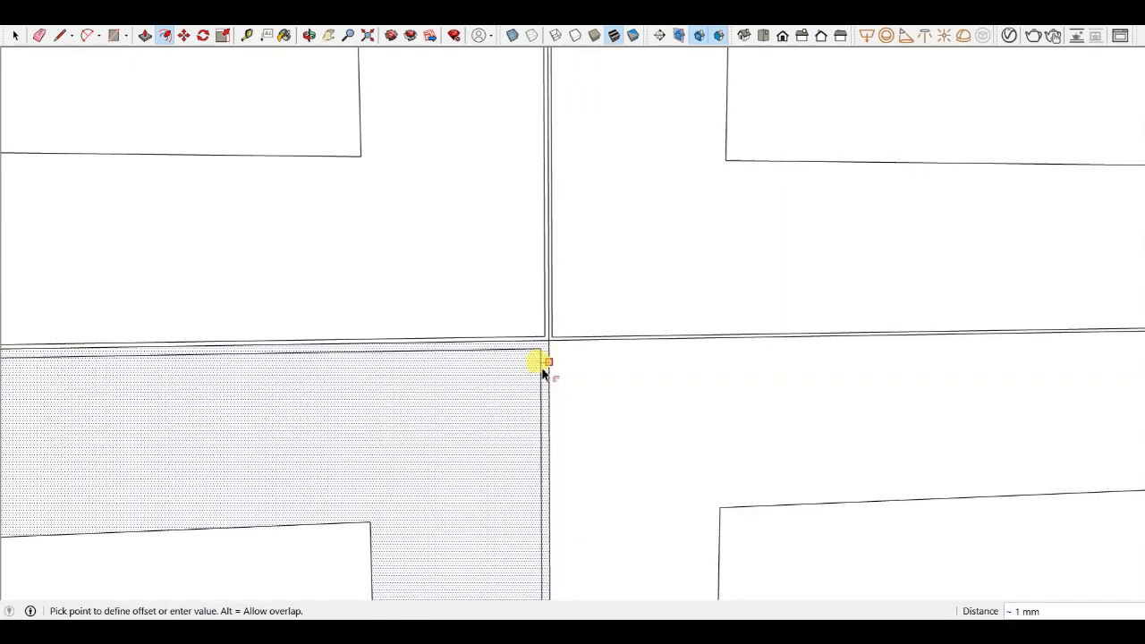
pyautogui.click(544, 367)
pyautogui.click(580, 357)
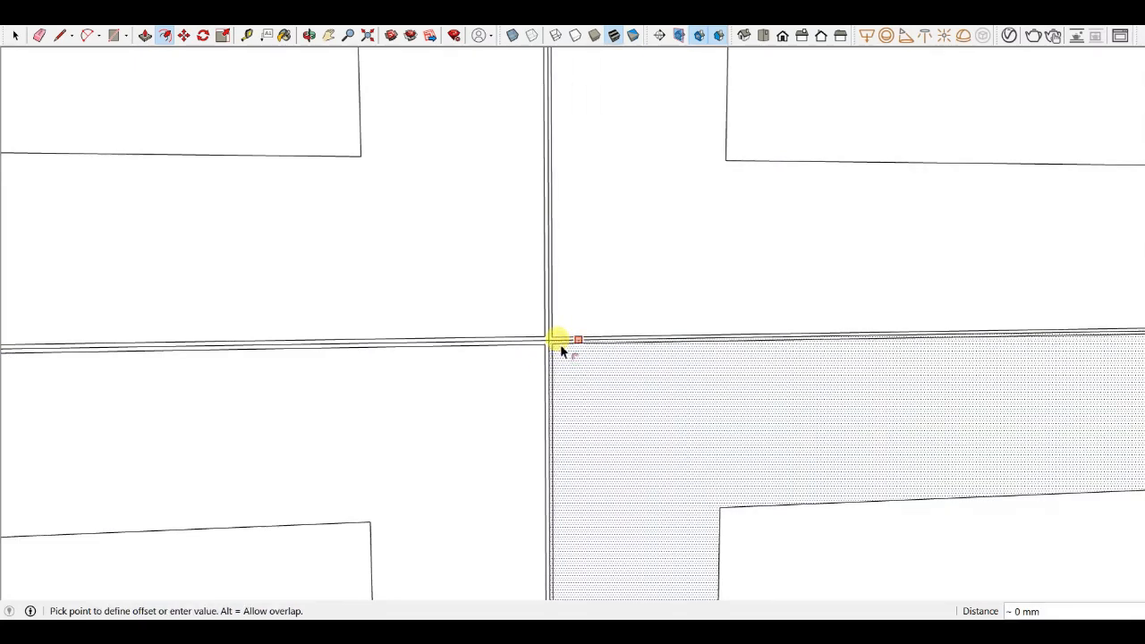
pyautogui.click(556, 348)
# - Erase a stray edge where the gaps cross and push the thin gap strips back between the panels
pyautogui.scroll(3, 541, 354)
pyautogui.press('e')
pyautogui.moveTo(540, 331); pyautogui.dragTo(547, 320)
pyautogui.scroll(-3, 559, 295)
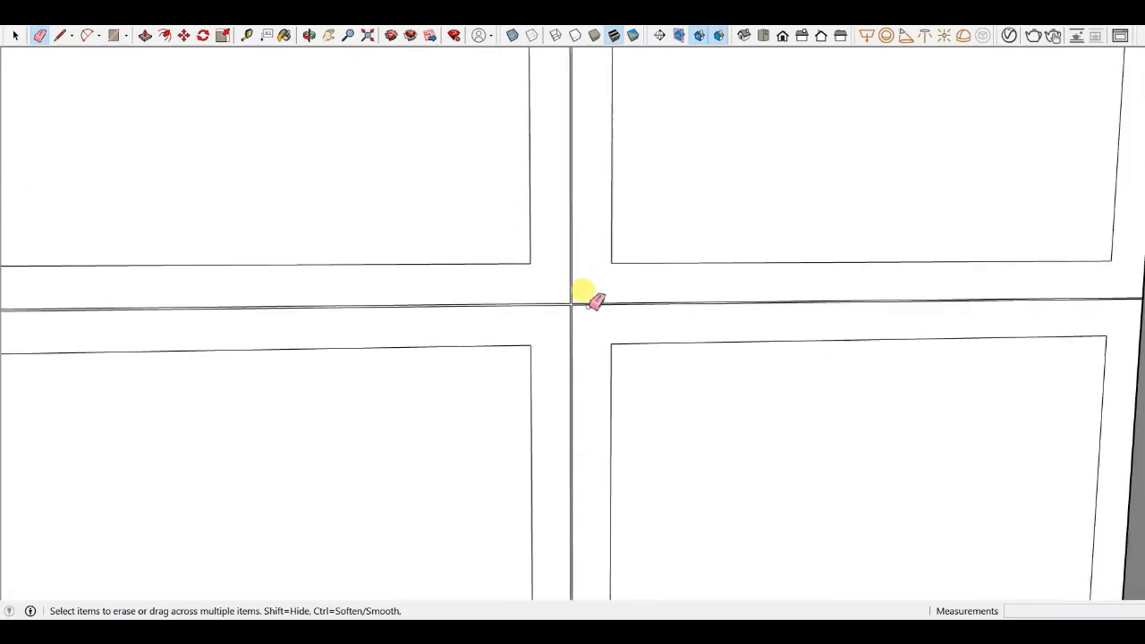
pyautogui.press('p')
pyautogui.scroll(2, 580, 291)
pyautogui.scroll(-2, 590, 277)
pyautogui.click(608, 268)
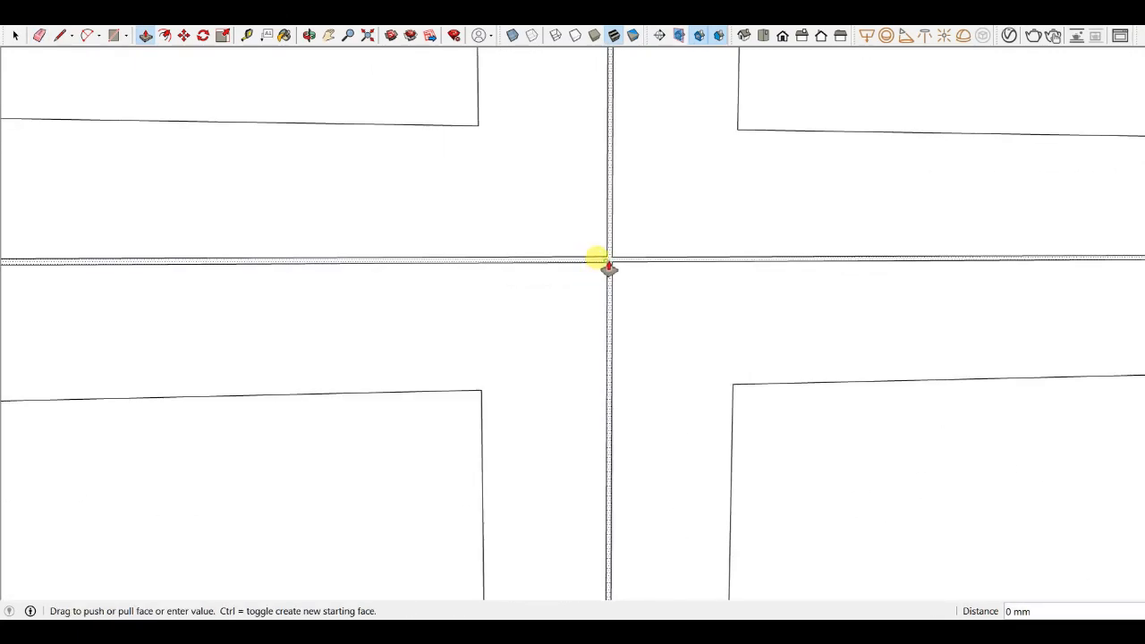
pyautogui.click(567, 223)
pyautogui.scroll(2, 592, 307)
pyautogui.scroll(-5, 593, 308)
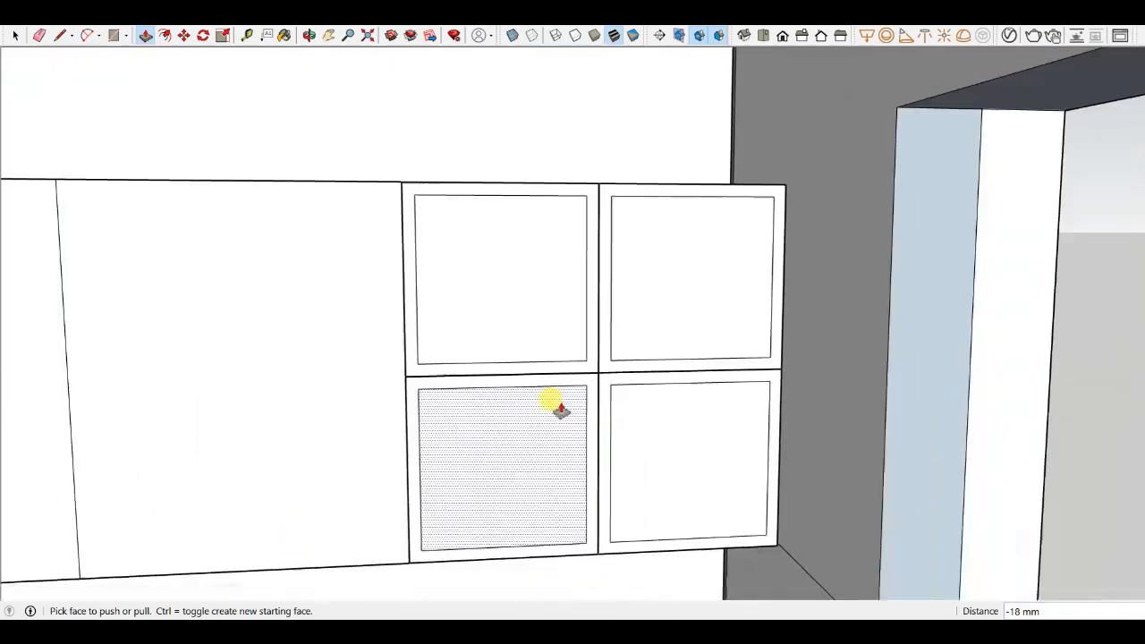
pyautogui.click(519, 327)
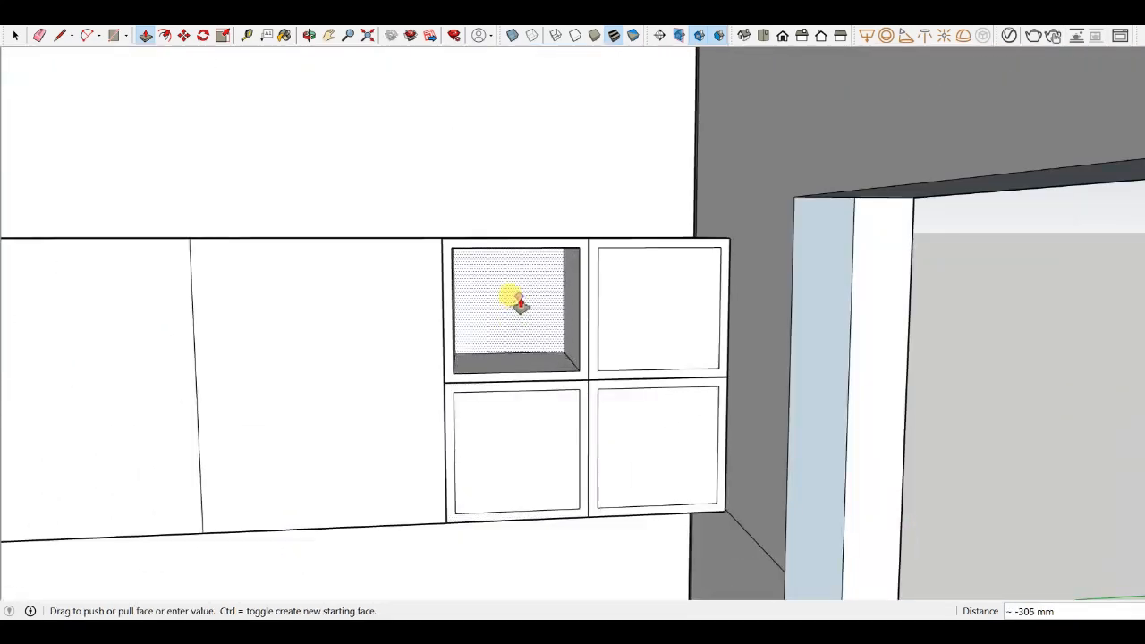
# - Push-pull the four inner panels back about 305 mm to form open niches
pyautogui.click(517, 299)
pyautogui.doubleClick(631, 299)
pyautogui.doubleClick(635, 413)
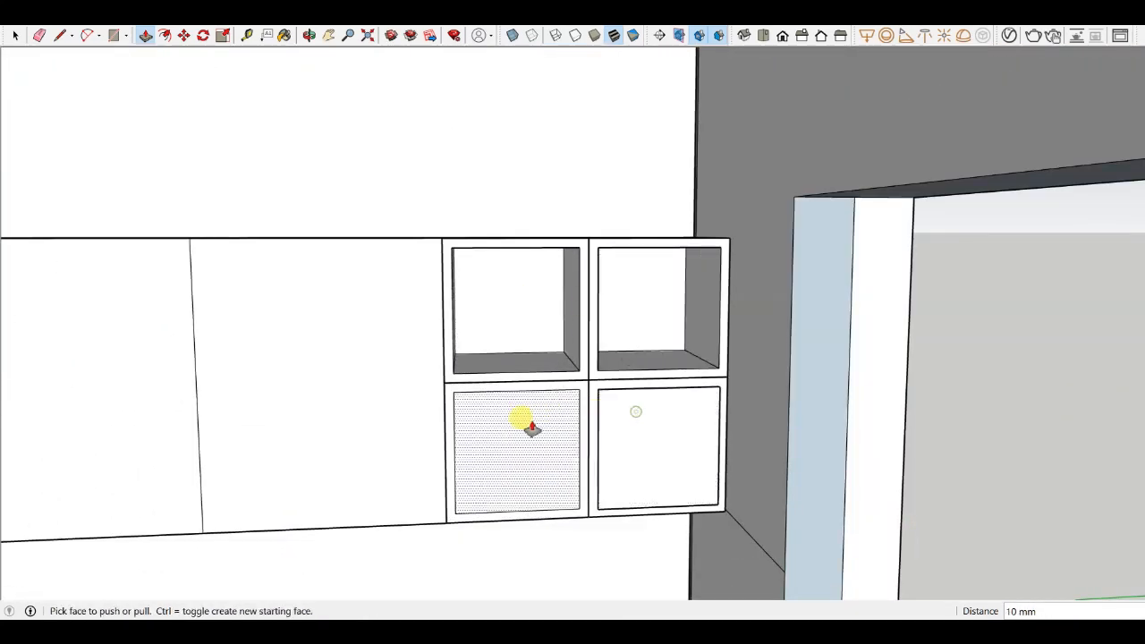
pyautogui.doubleClick(622, 418)
pyautogui.doubleClick(623, 424)
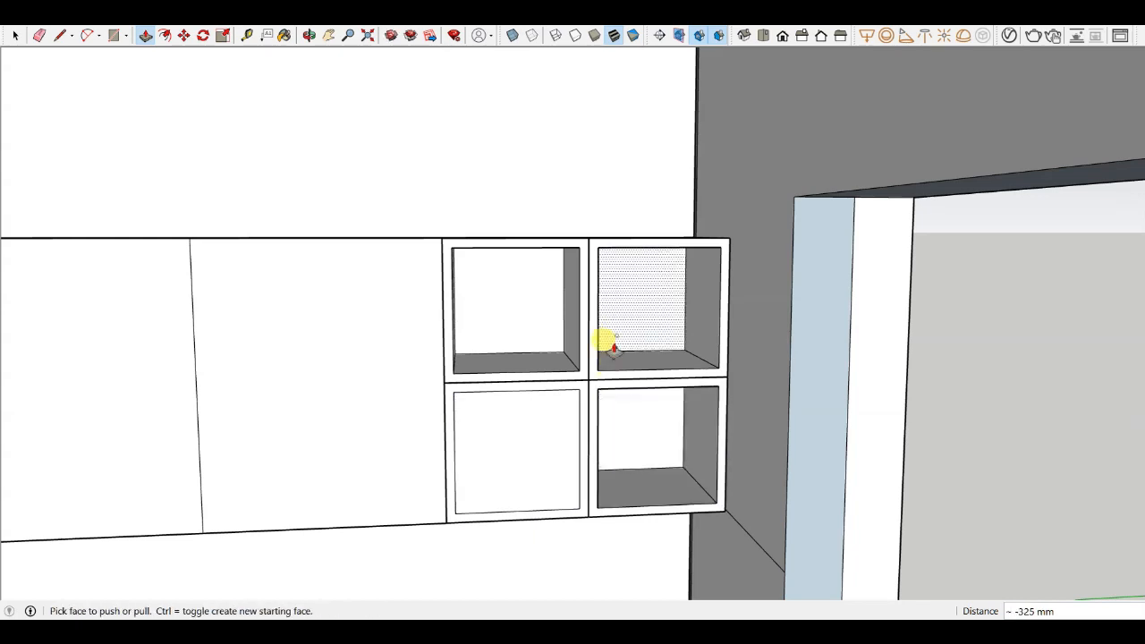
pyautogui.doubleClick(518, 439)
pyautogui.moveTo(532, 344); pyautogui.dragTo(537, 309, button='middle')
# - Orbit around the kitchen to review the overhead cabinets, open niches and base-cabinet fronts
pyautogui.click(16, 35)
pyautogui.scroll(-5, 706, 402)
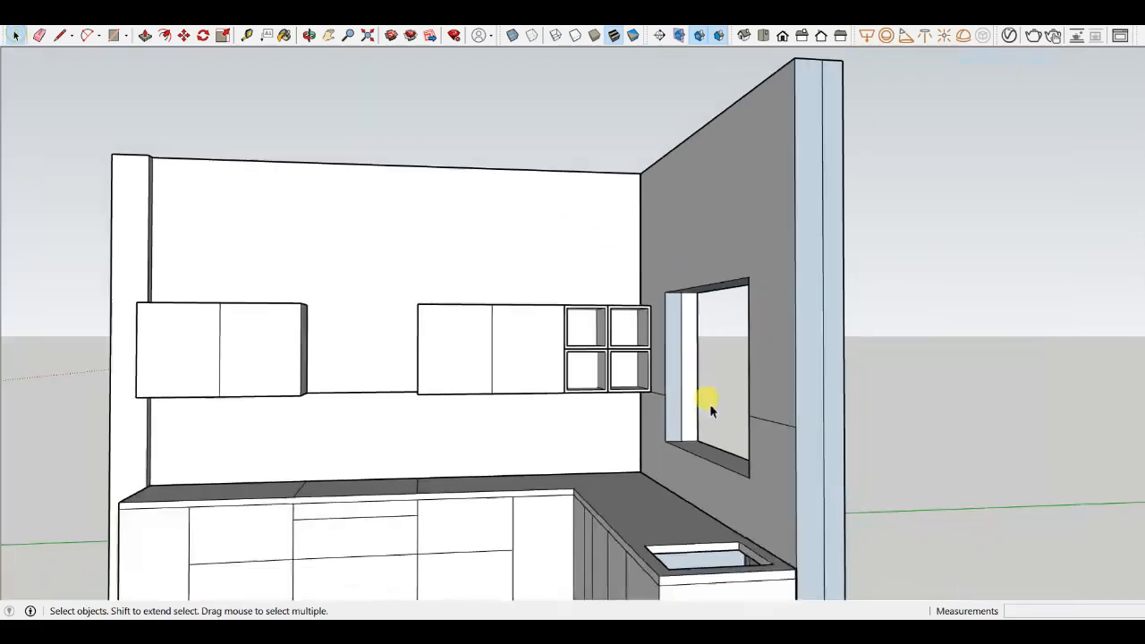
pyautogui.moveTo(706, 402); pyautogui.dragTo(578, 381, button='middle')
pyautogui.scroll(5, 598, 338)
pyautogui.scroll(4, 600, 322)
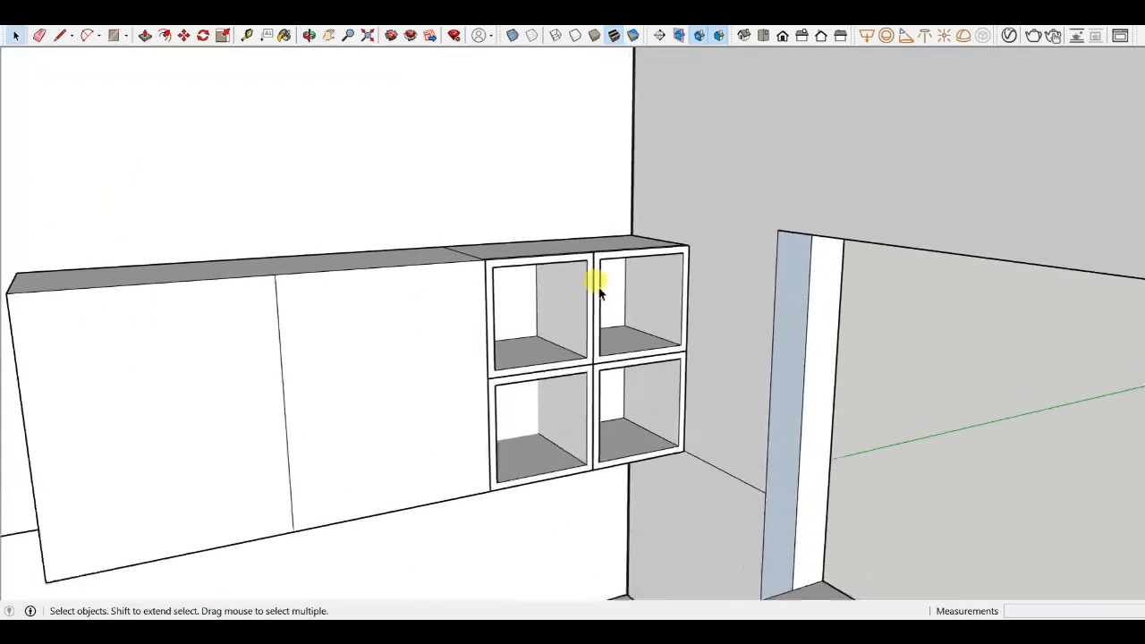
pyautogui.scroll(-4, 599, 291)
pyautogui.moveTo(680, 430); pyautogui.dragTo(711, 360, button='middle')
pyautogui.scroll(-4, 712, 362)
pyautogui.moveTo(651, 395); pyautogui.dragTo(563, 404, button='middle')
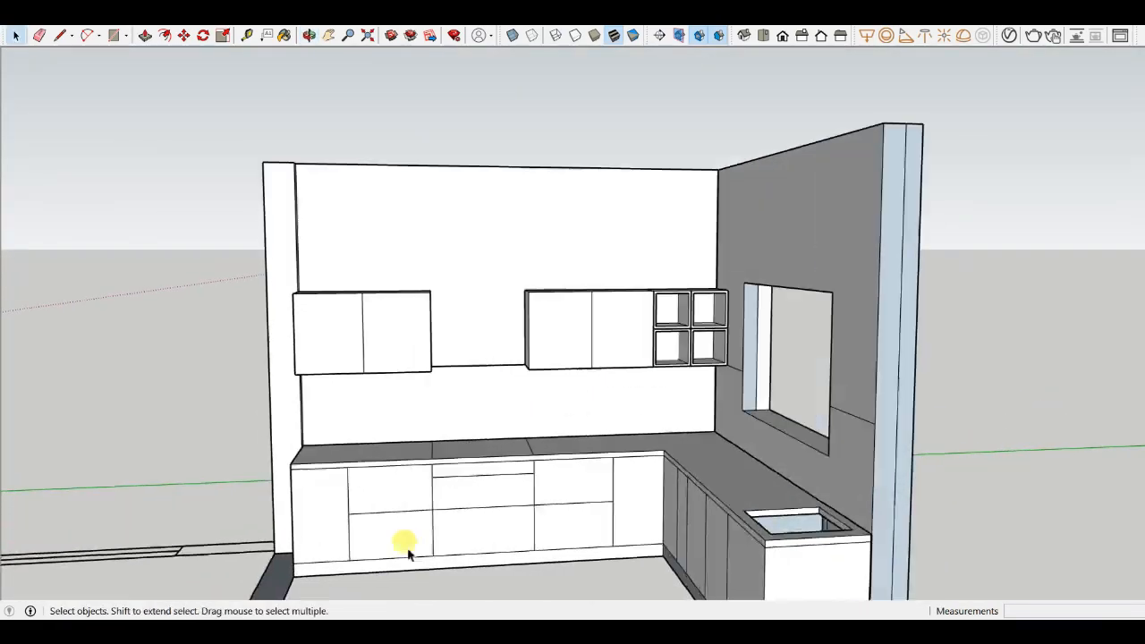
pyautogui.scroll(-3, 409, 550)
pyautogui.keyDown('shift'); pyautogui.moveTo(409, 550); pyautogui.dragTo(468, 393, button='middle'); pyautogui.keyUp('shift')
pyautogui.moveTo(498, 248); pyautogui.dragTo(621, 384, button='middle')
pyautogui.scroll(-3, 587, 448)
pyautogui.scroll(2, 686, 338)
pyautogui.scroll(-2, 350, 379)
pyautogui.scroll(5, 554, 356)
pyautogui.scroll(-3, 545, 429)
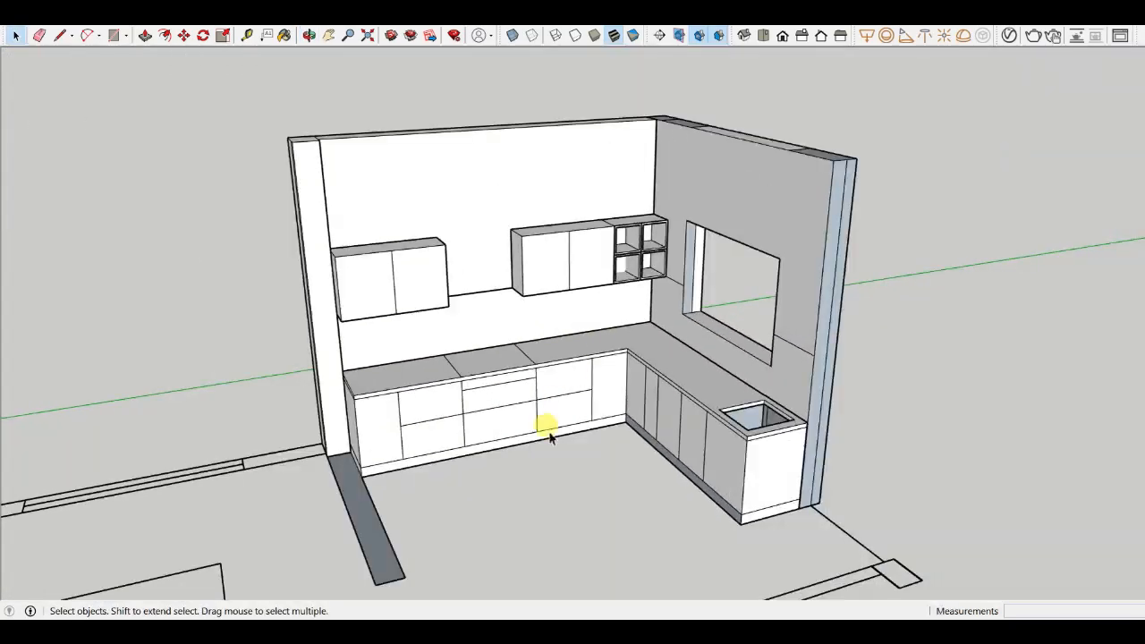
pyautogui.moveTo(545, 430); pyautogui.dragTo(561, 408, button='middle')
pyautogui.scroll(4, 611, 349)
pyautogui.scroll(-3, 611, 349)
pyautogui.scroll(5, 588, 379)
pyautogui.scroll(-6, 746, 375)
pyautogui.scroll(10, 559, 402)
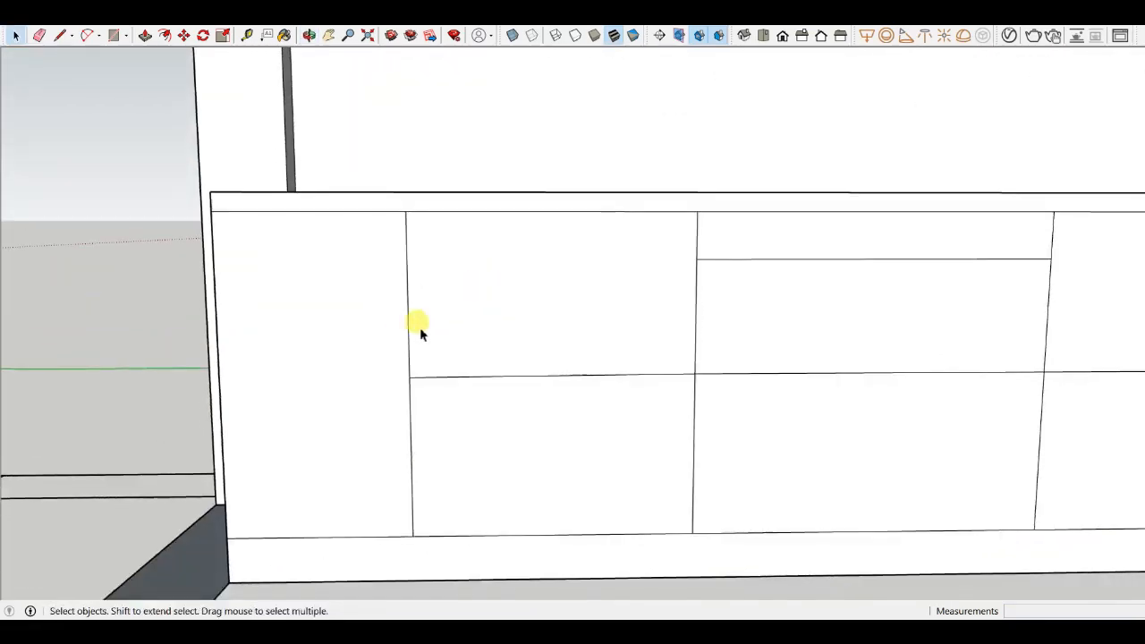
pyautogui.click(402, 324)
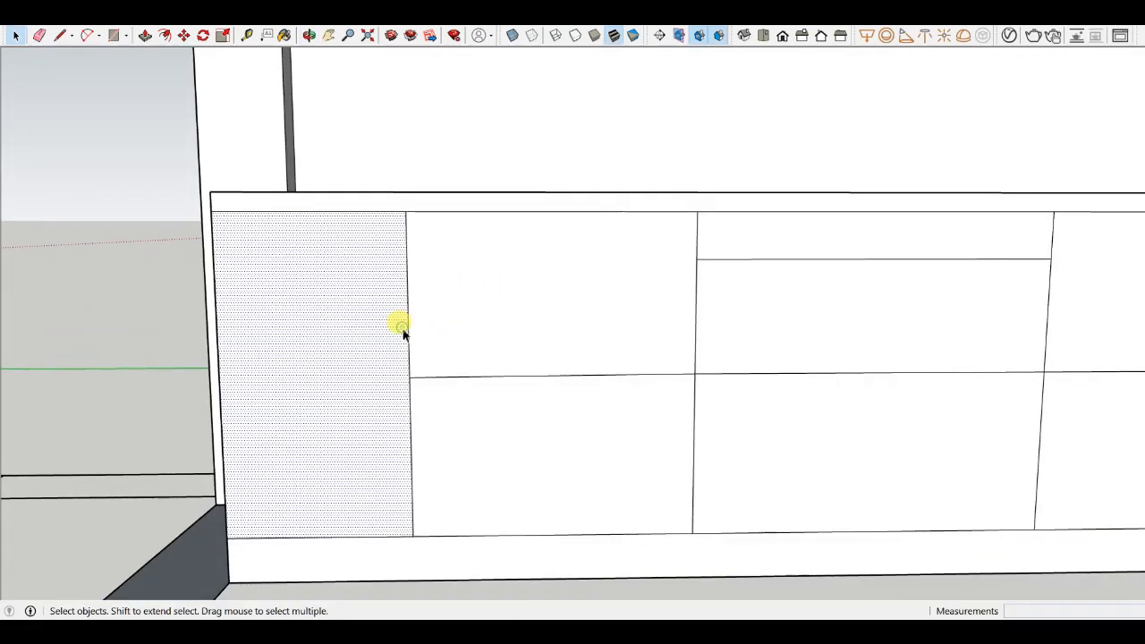
pyautogui.scroll(-4, 402, 325)
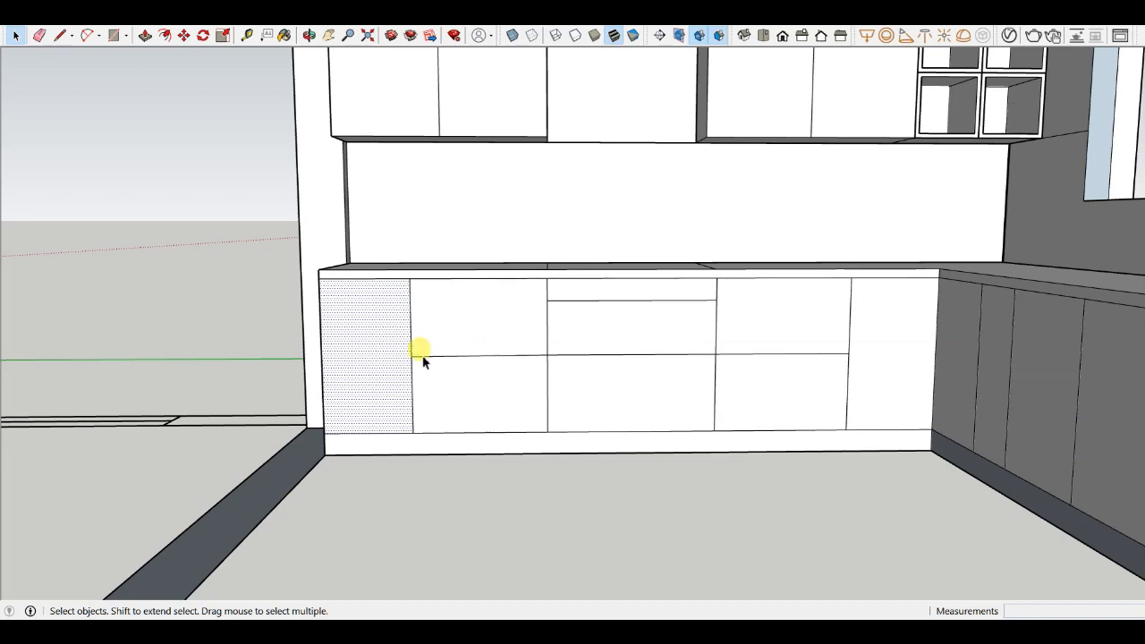
pyautogui.scroll(2, 398, 337)
pyautogui.press('f')
pyautogui.scroll(3, 398, 337)
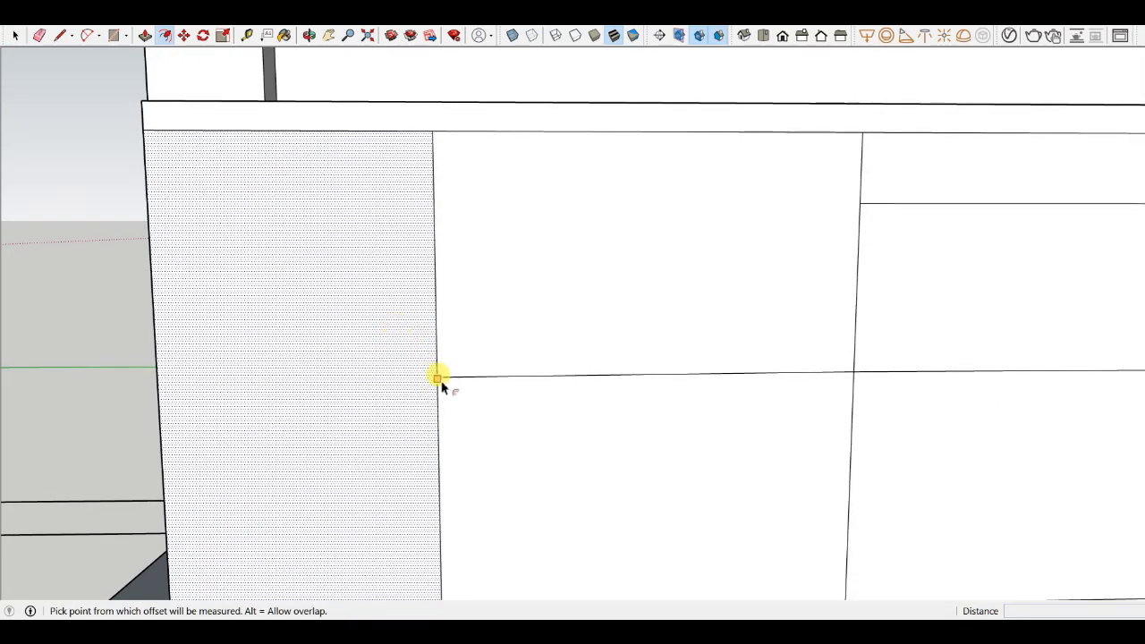
pyautogui.click(414, 322)
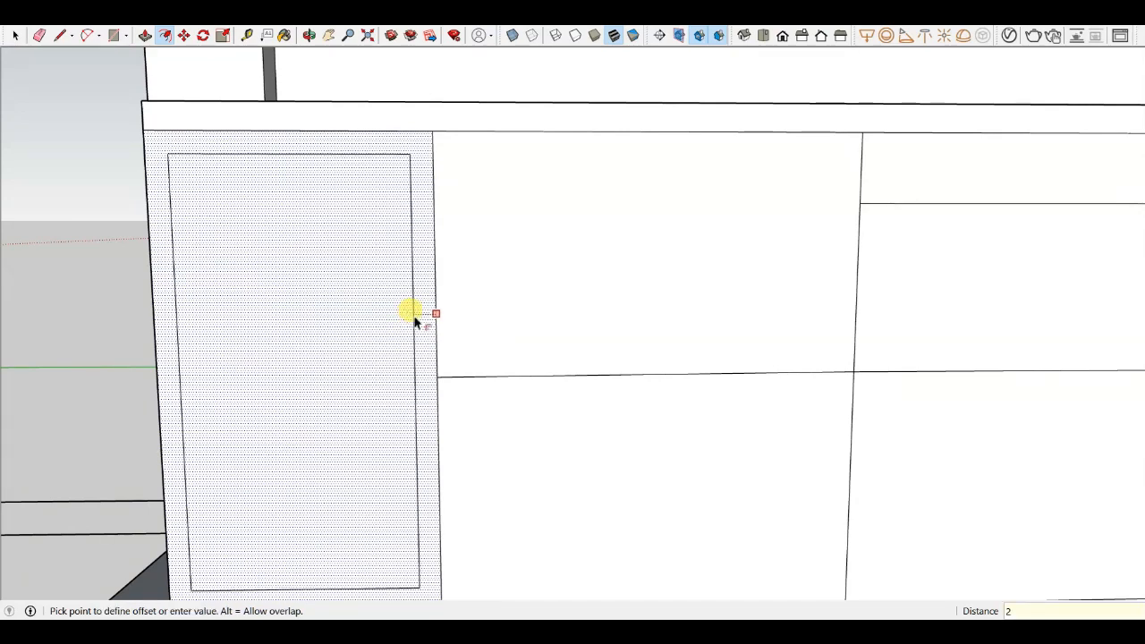
pyautogui.press('Escape')
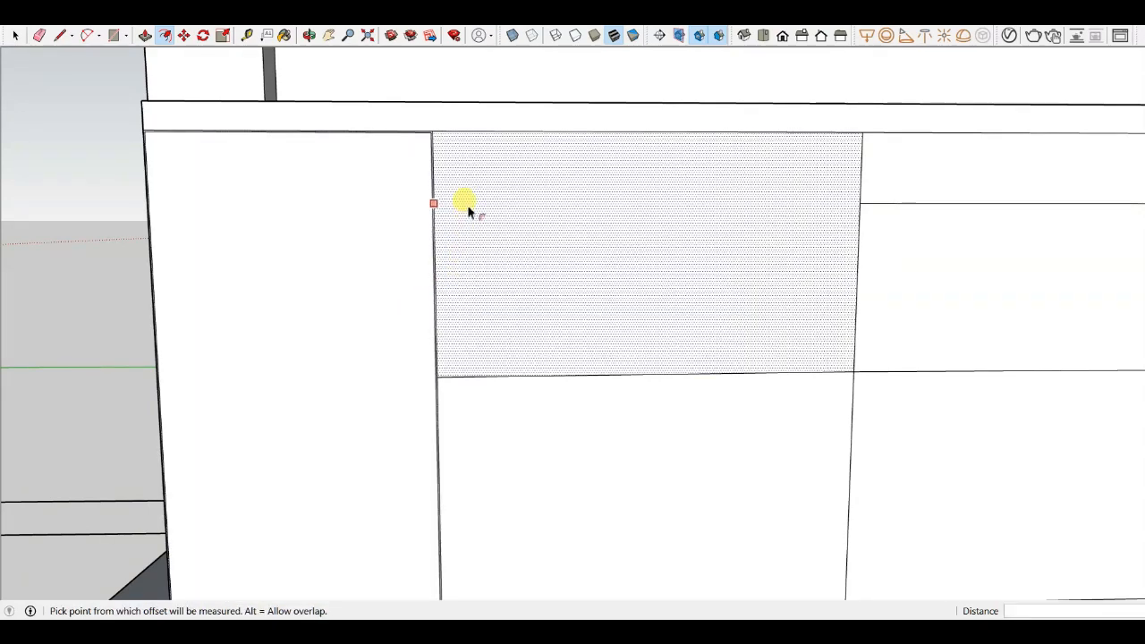
pyautogui.click(481, 397)
pyautogui.press('Escape')
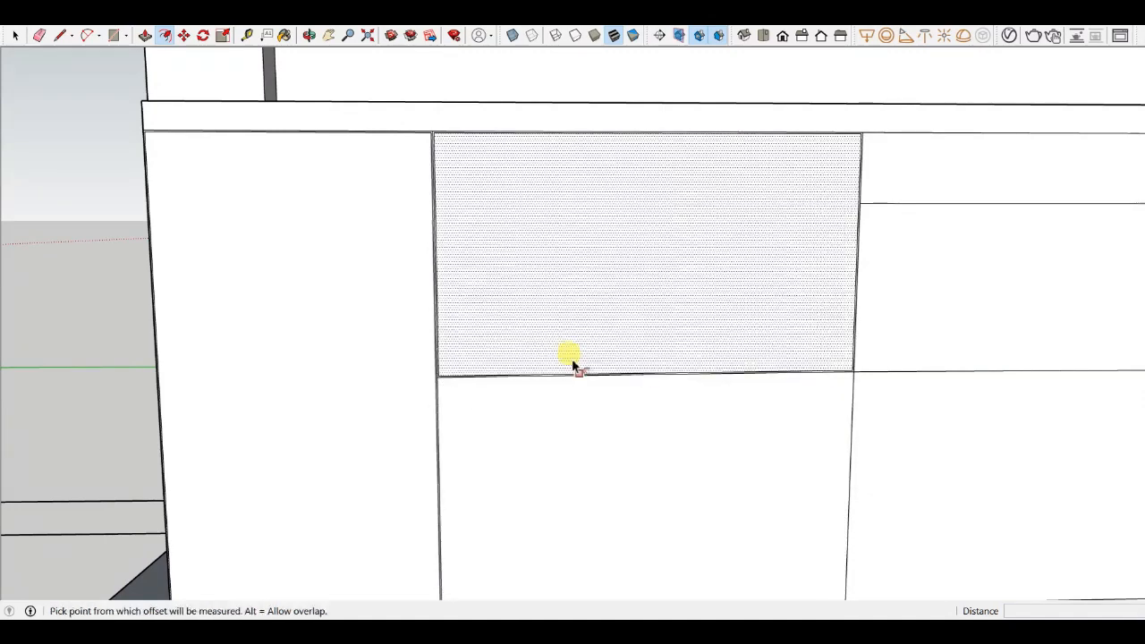
pyautogui.scroll(3, 475, 411)
pyautogui.click(473, 410)
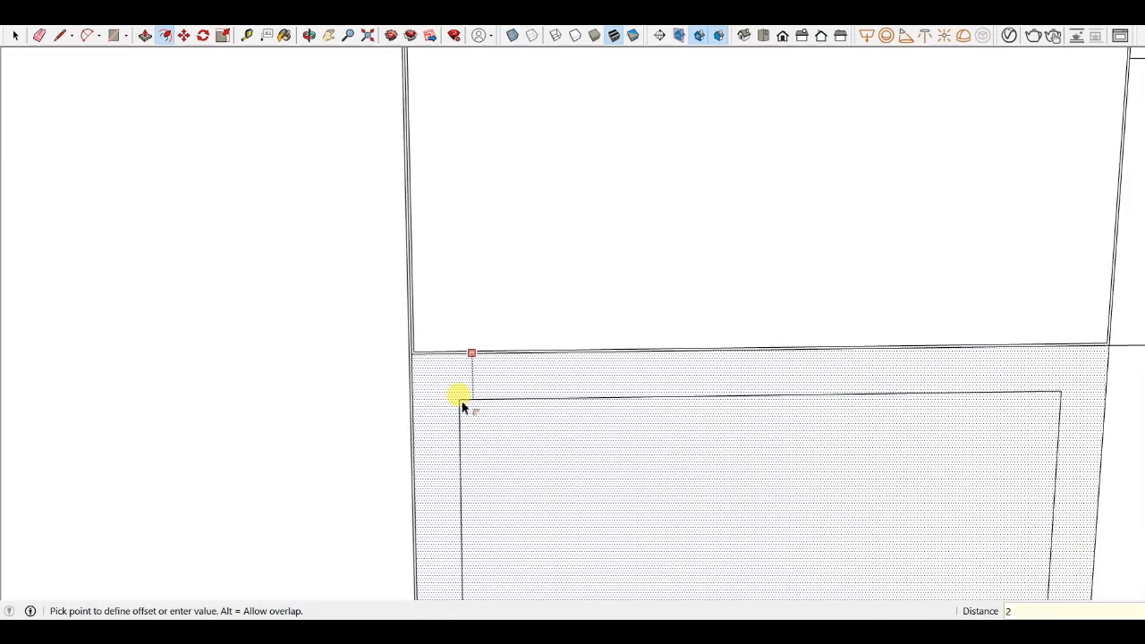
pyautogui.press('Escape')
pyautogui.scroll(-5, 102, 396)
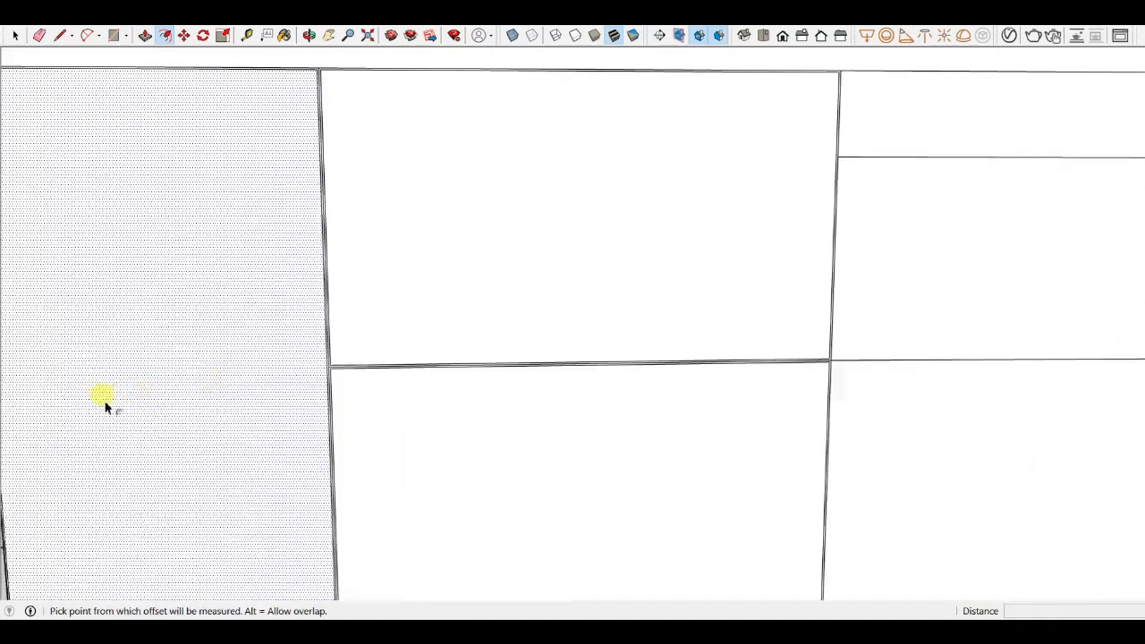
pyautogui.scroll(5, 544, 219)
pyautogui.scroll(5, 529, 211)
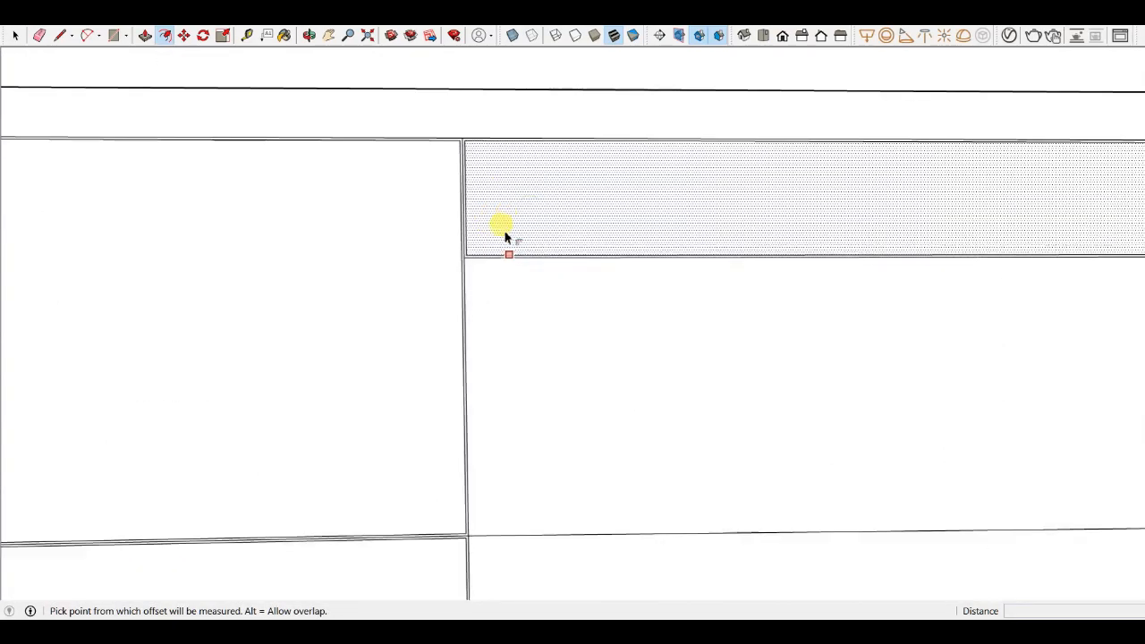
pyautogui.scroll(-4, 447, 246)
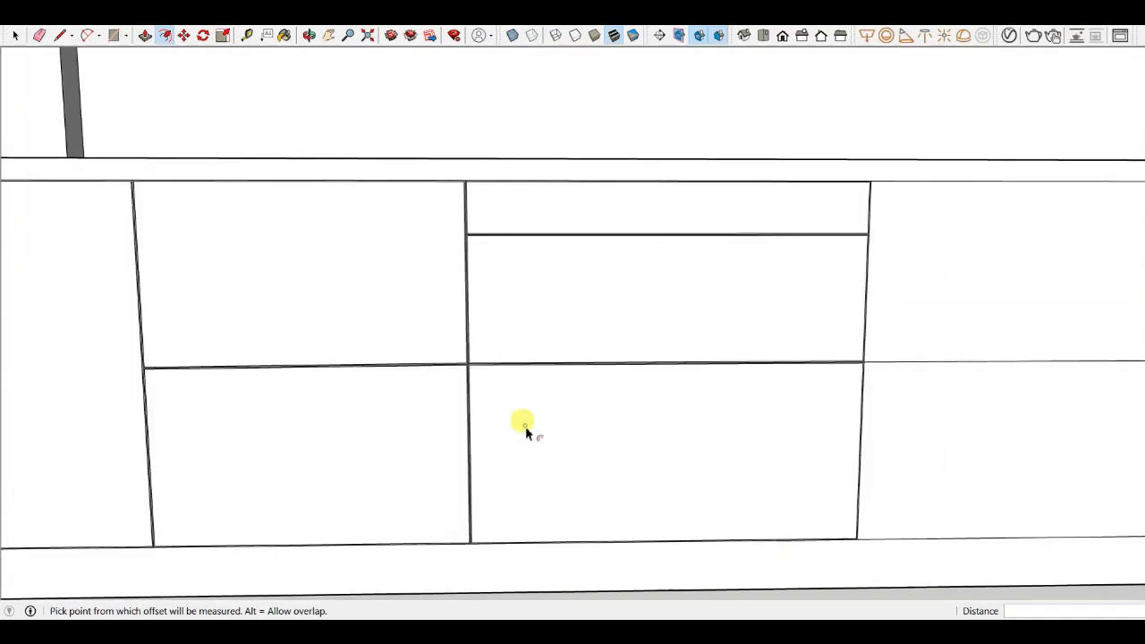
pyautogui.scroll(-4, 627, 304)
pyautogui.scroll(4, 713, 374)
# - Offset the front-run base-cabinet door and drawer faces inward 2 mm to form gaps between the fronts
pyautogui.doubleClick(724, 294)
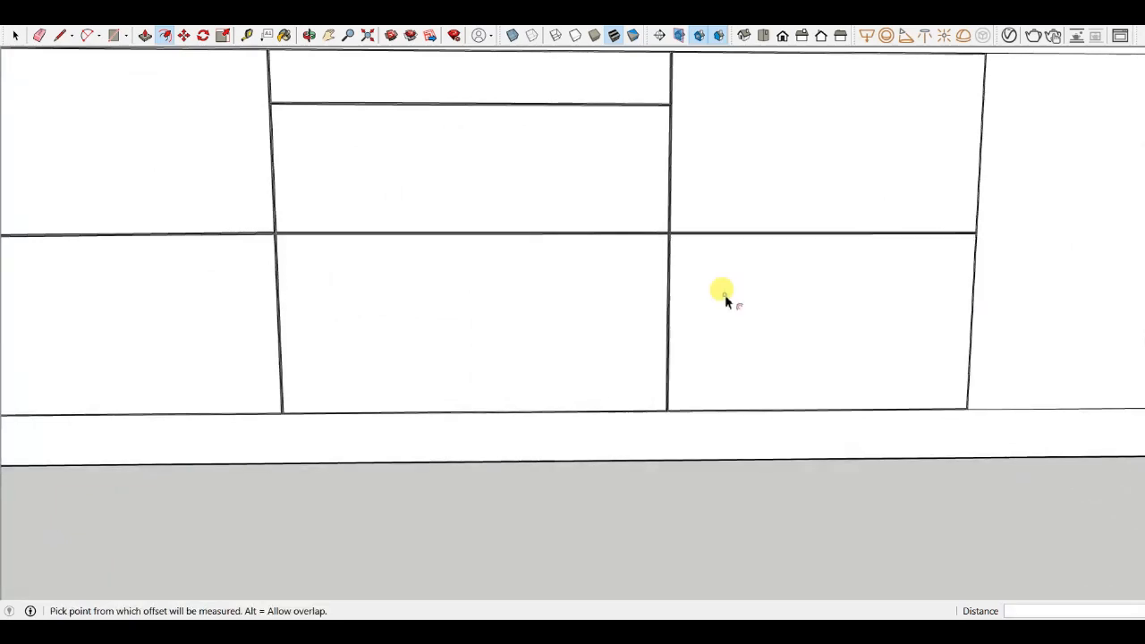
pyautogui.scroll(2, 1078, 215)
pyautogui.doubleClick(1049, 209)
pyautogui.scroll(-4, 741, 271)
pyautogui.hotkey('ctrl', 'z')
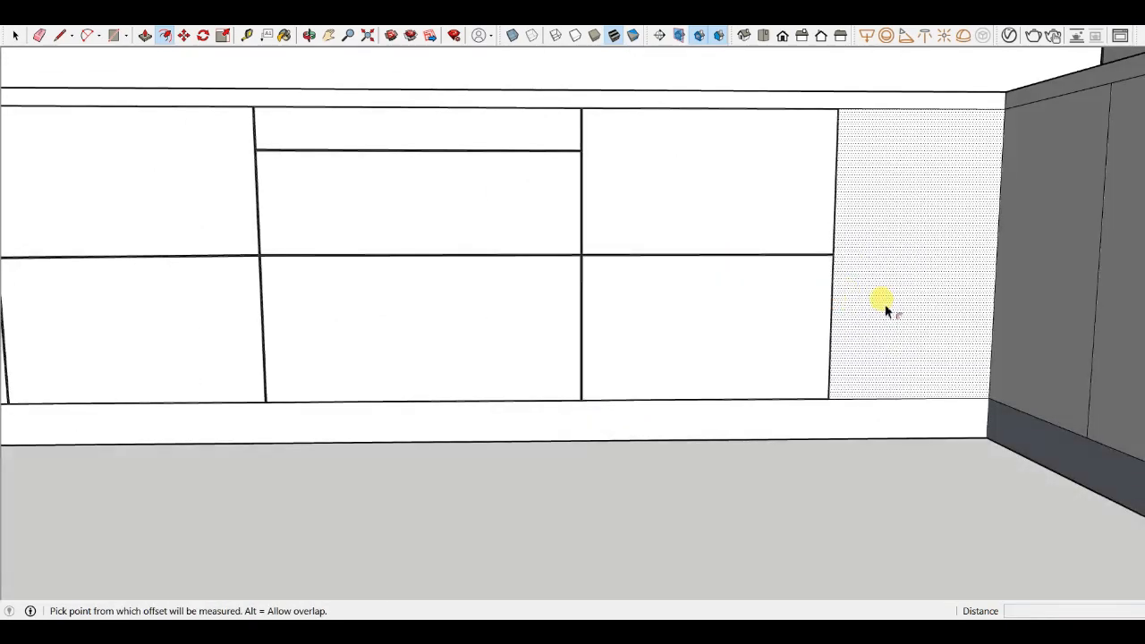
pyautogui.doubleClick(871, 290)
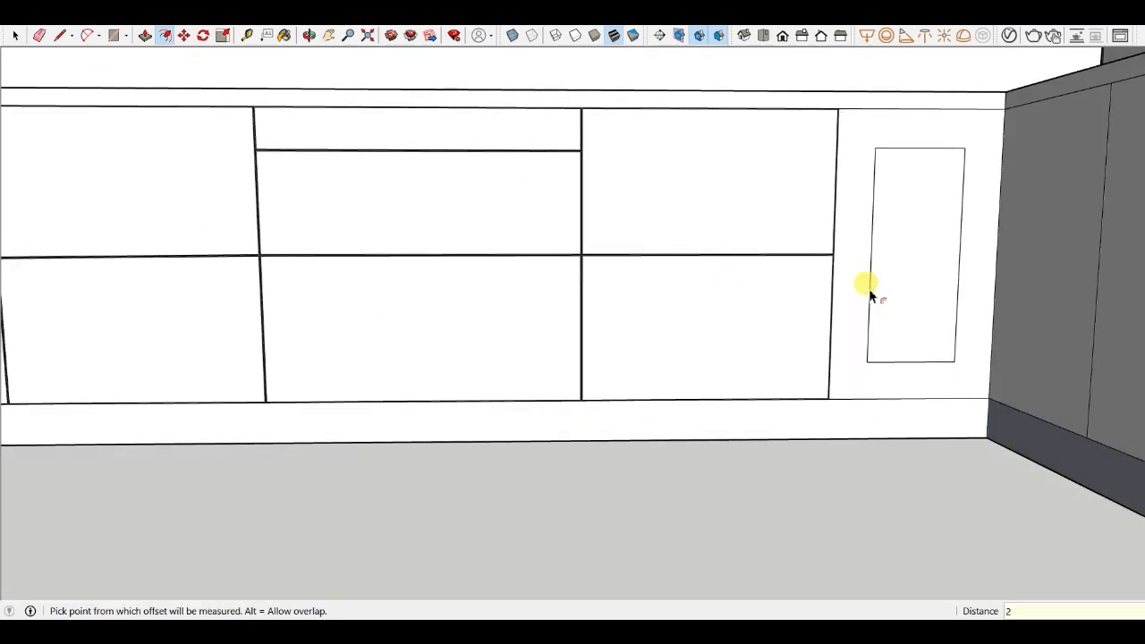
pyautogui.write('2MM')
pyautogui.press('Return')
pyautogui.scroll(-4, 410, 189)
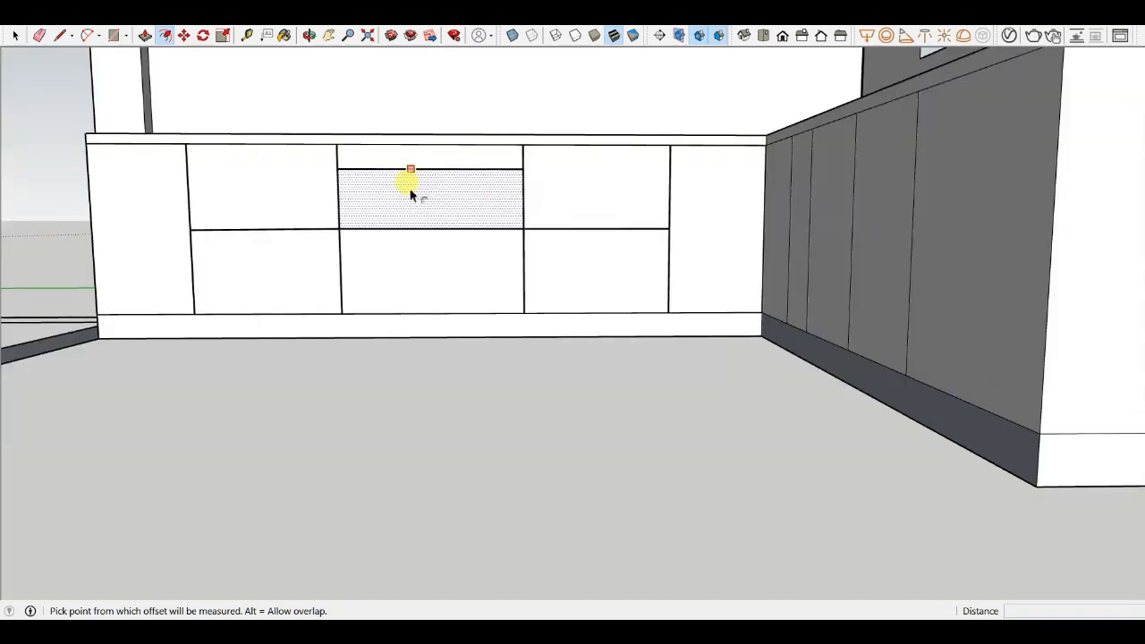
# - Offset the corner-run base-cabinet door panels inward 2 mm each to form gaps between the shutters
pyautogui.moveTo(410, 192); pyautogui.dragTo(809, 293, button='middle')
pyautogui.scroll(5, 664, 204)
pyautogui.doubleClick(474, 205)
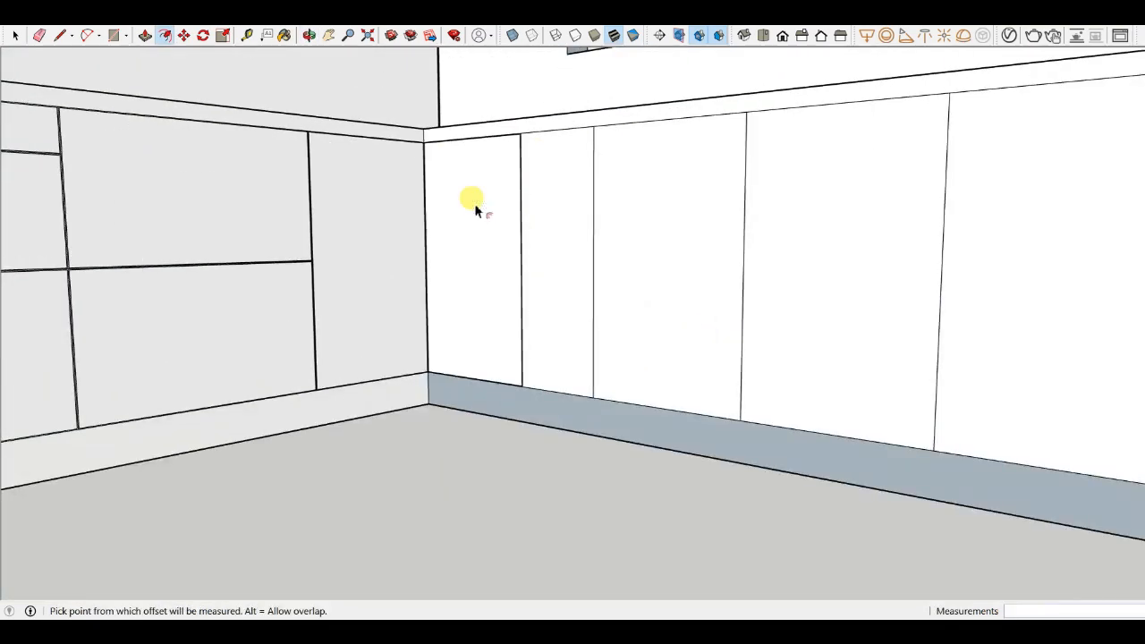
pyautogui.doubleClick(565, 185)
pyautogui.click(562, 185)
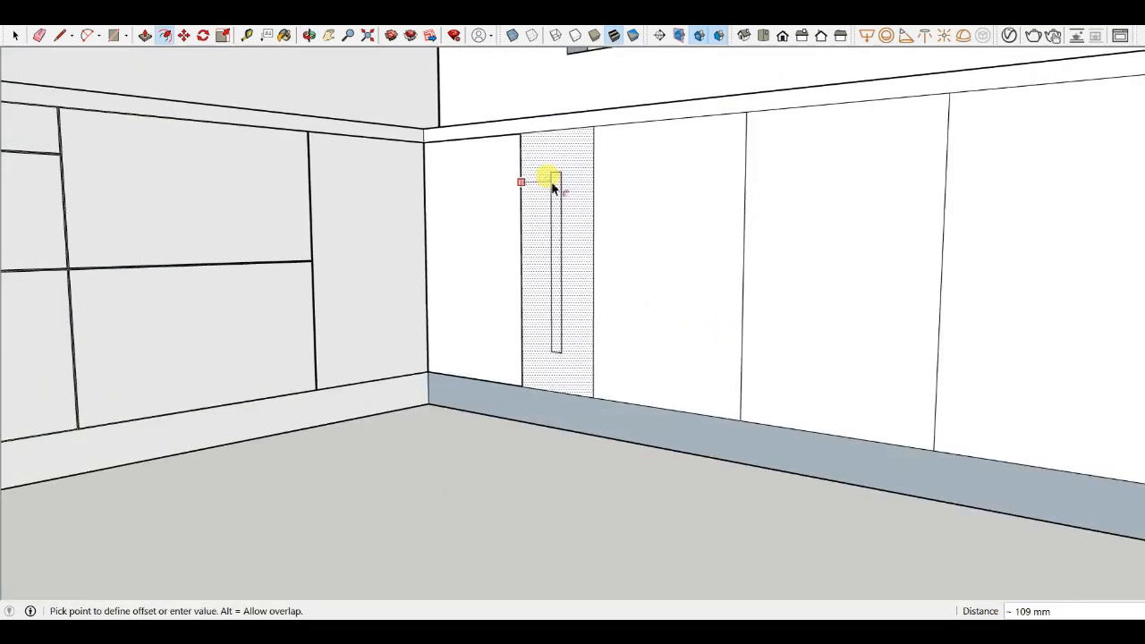
pyautogui.write('2M')
pyautogui.press('Return')
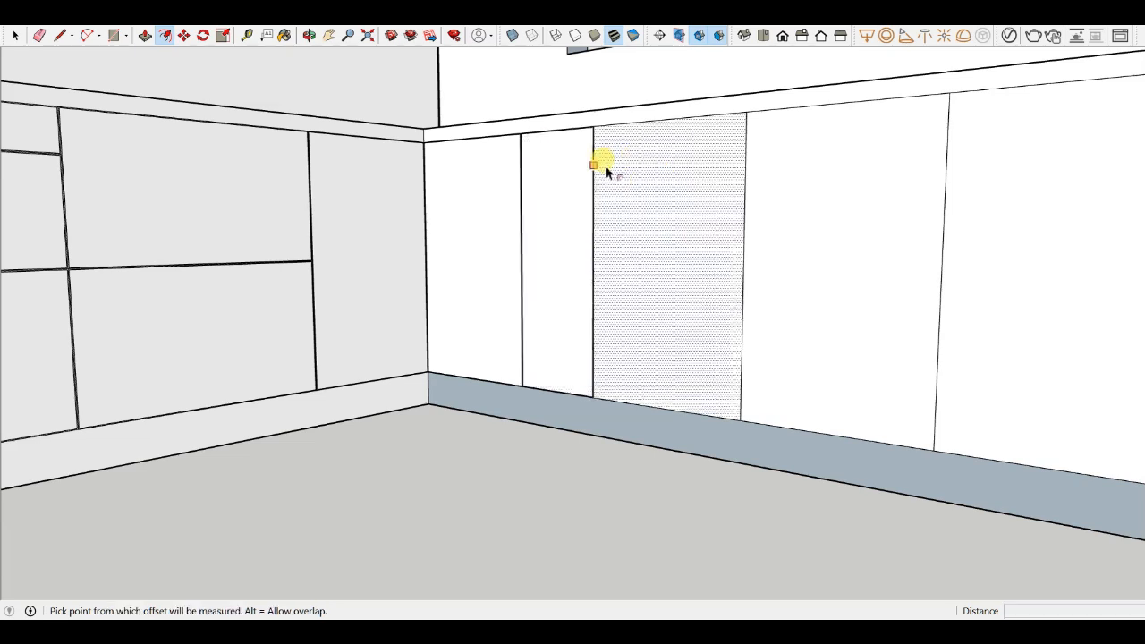
pyautogui.click(620, 176)
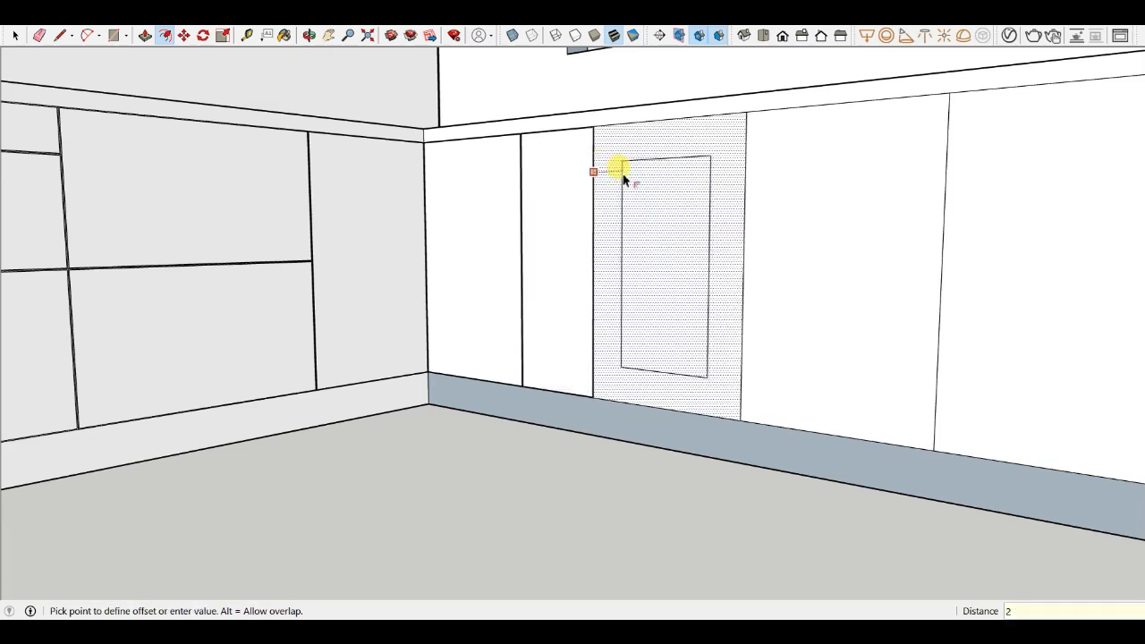
pyautogui.press('Return')
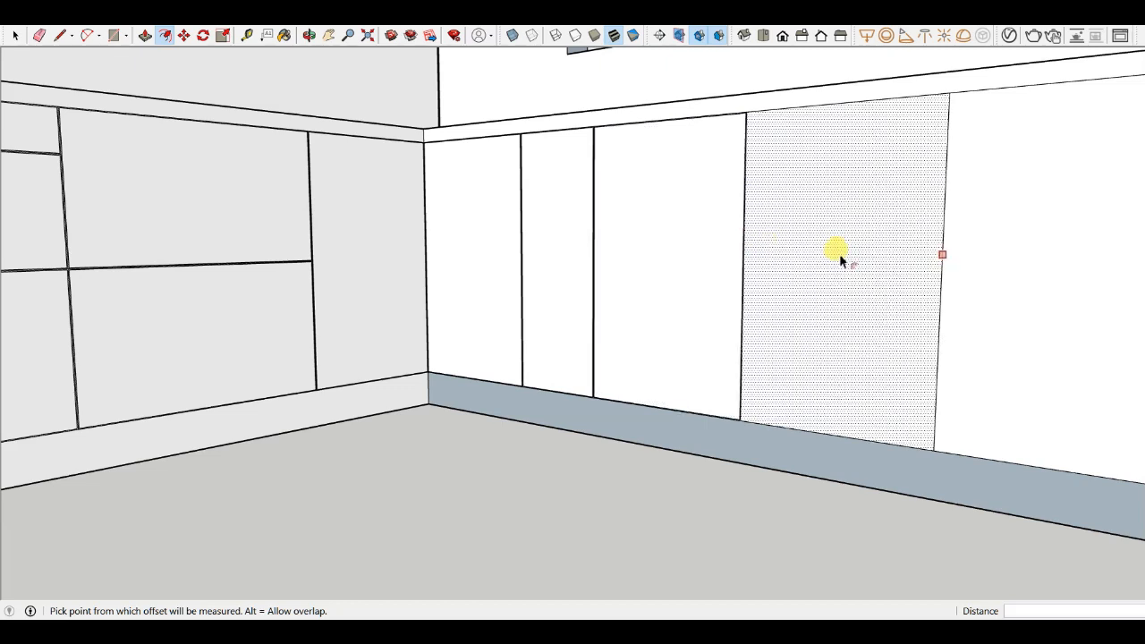
pyautogui.click(841, 259)
pyautogui.write('2MM')
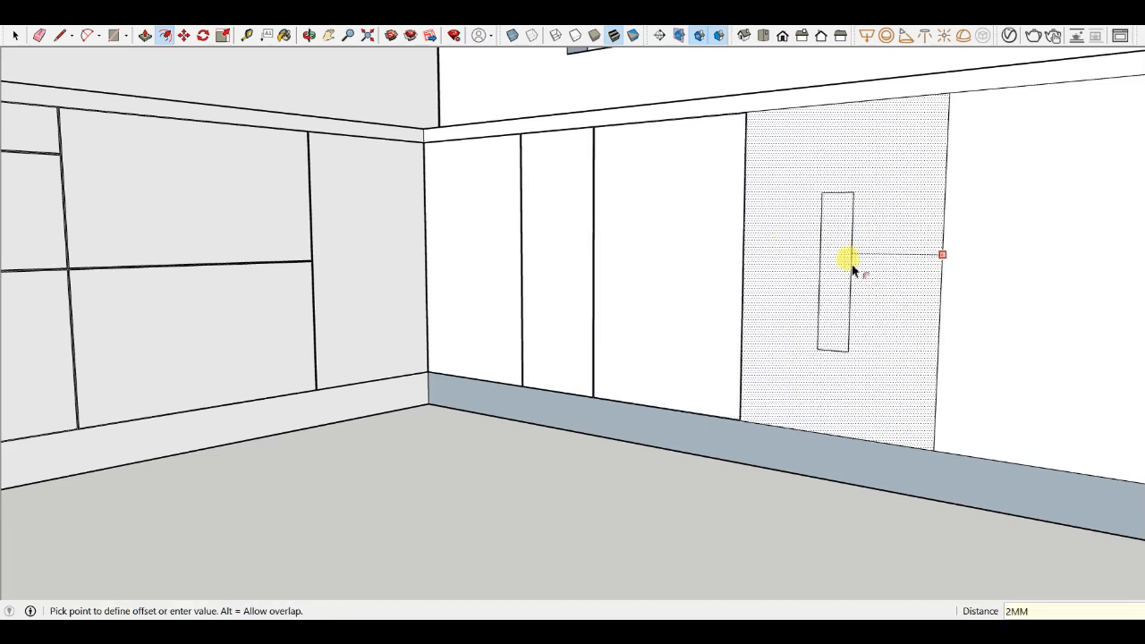
pyautogui.press('Return')
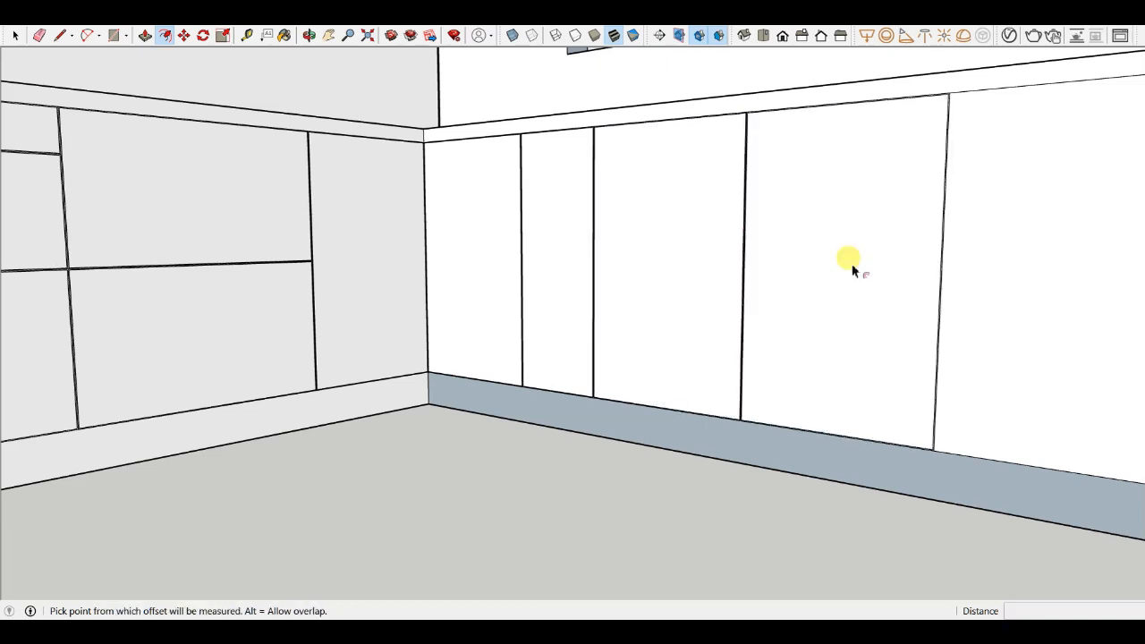
pyautogui.scroll(-3, 328, 210)
pyautogui.scroll(3, 644, 170)
pyautogui.click(740, 176)
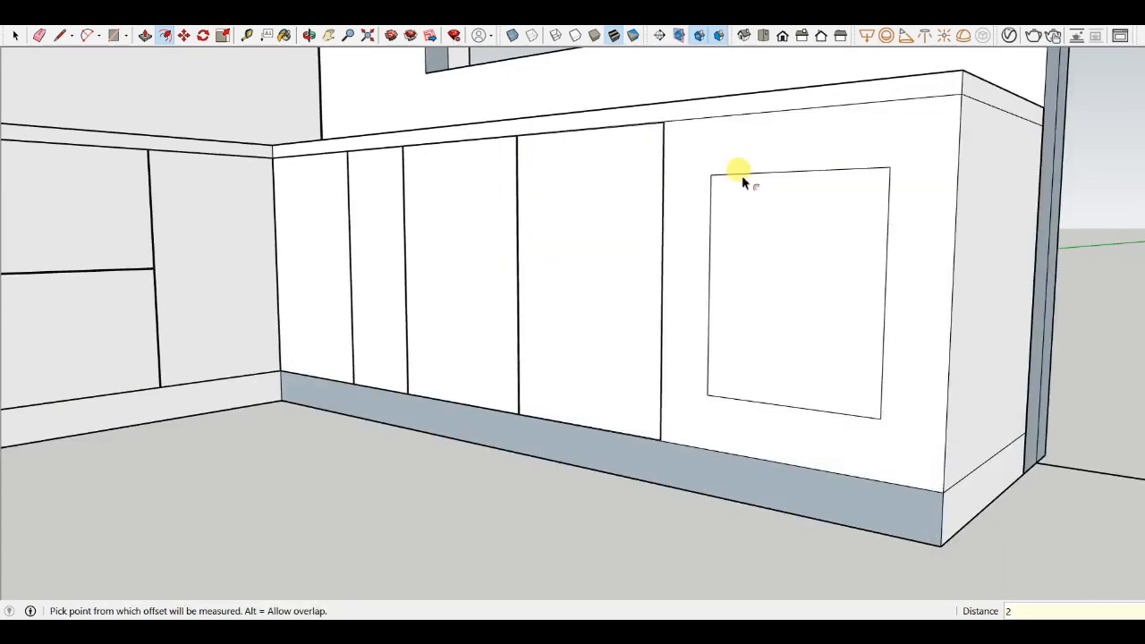
pyautogui.press('Escape')
# - Push-pull the thin gap strip at the corner beside the end panel 20 mm
pyautogui.moveTo(742, 176); pyautogui.dragTo(603, 283, button='middle')
pyautogui.scroll(3, 442, 234)
pyautogui.scroll(-3, 586, 261)
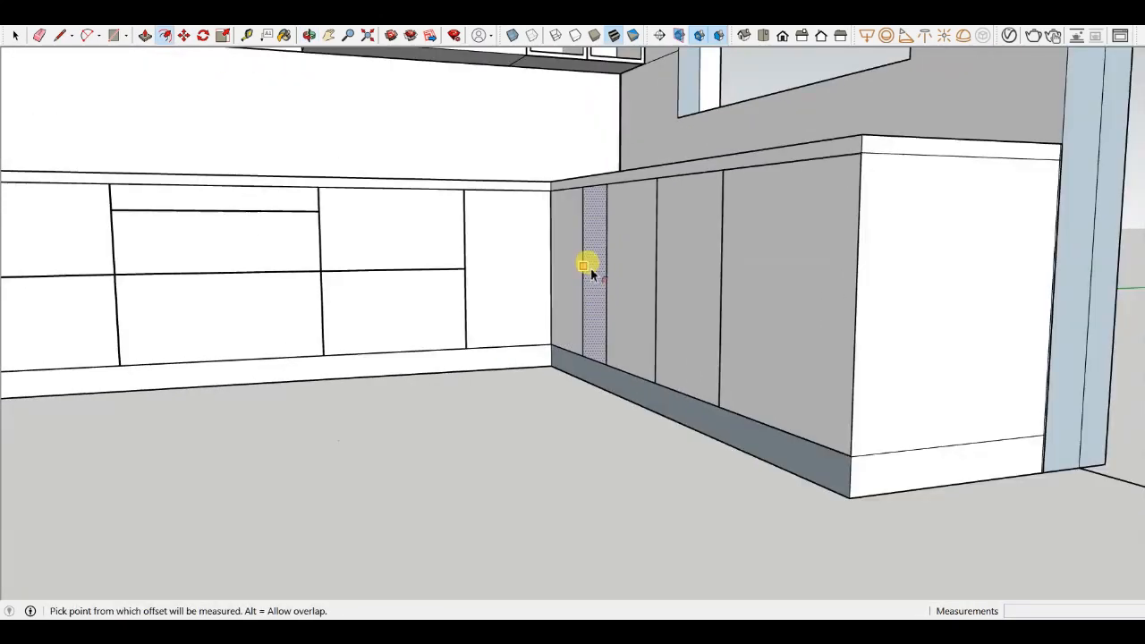
pyautogui.scroll(3, 391, 226)
pyautogui.scroll(-4, 771, 285)
pyautogui.moveTo(774, 295); pyautogui.dragTo(721, 358, button='middle')
pyautogui.scroll(-3, 839, 234)
pyautogui.moveTo(840, 235); pyautogui.dragTo(864, 347, button='middle')
pyautogui.scroll(3, 855, 304)
pyautogui.scroll(-3, 941, 225)
pyautogui.scroll(3, 838, 263)
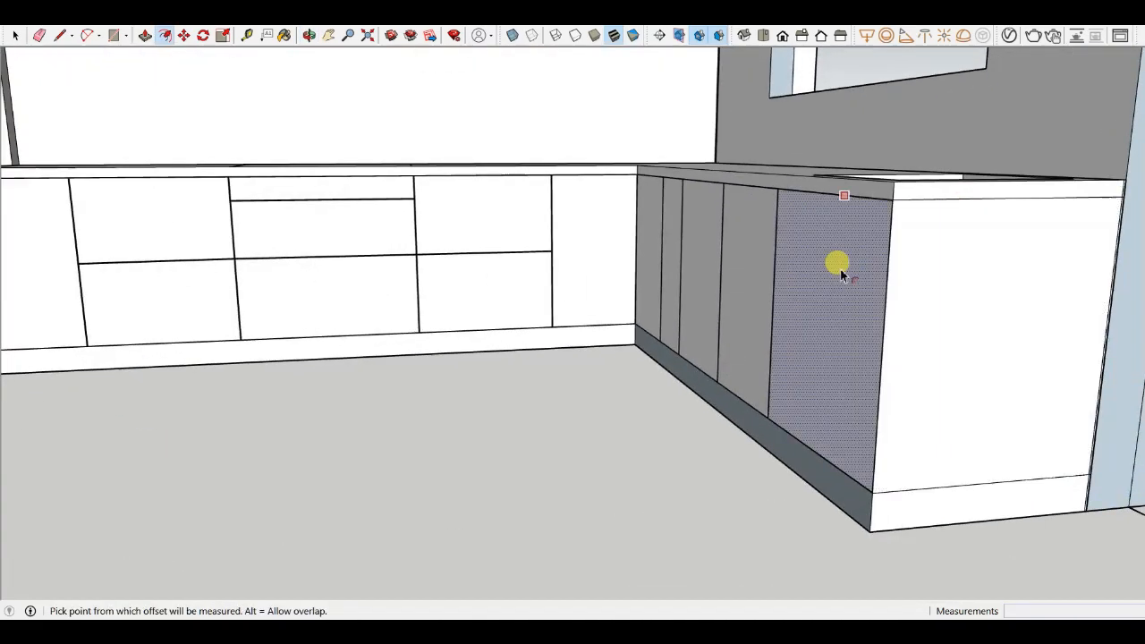
pyautogui.press('p')
pyautogui.scroll(3, 837, 273)
pyautogui.scroll(5, 623, 320)
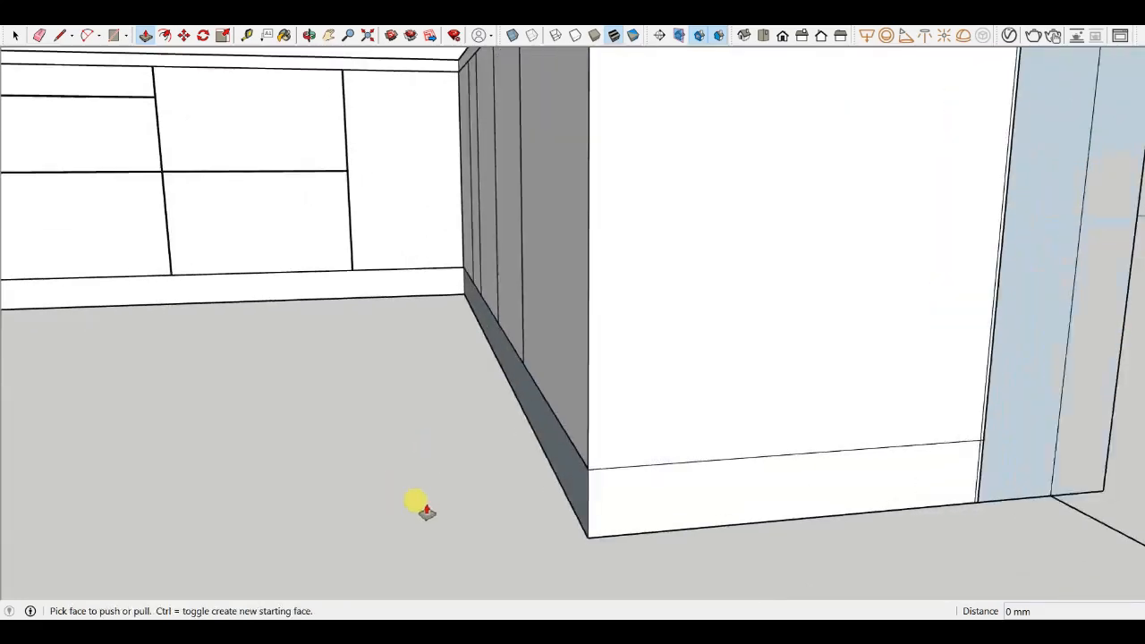
pyautogui.scroll(5, 636, 471)
pyautogui.moveTo(680, 441); pyautogui.dragTo(698, 423)
pyautogui.write('20M')
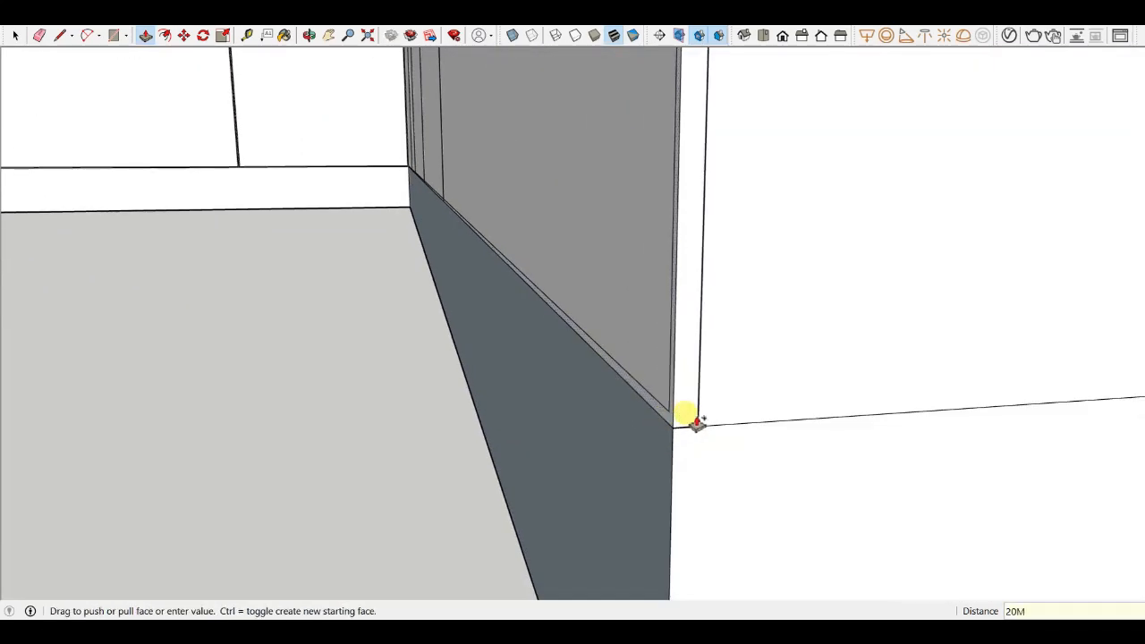
pyautogui.write('M')
pyautogui.press('Return')
# - Push-pull the gap strip between the corner doors and the end panel back 24 mm
pyautogui.scroll(3, 678, 416)
pyautogui.click(682, 400)
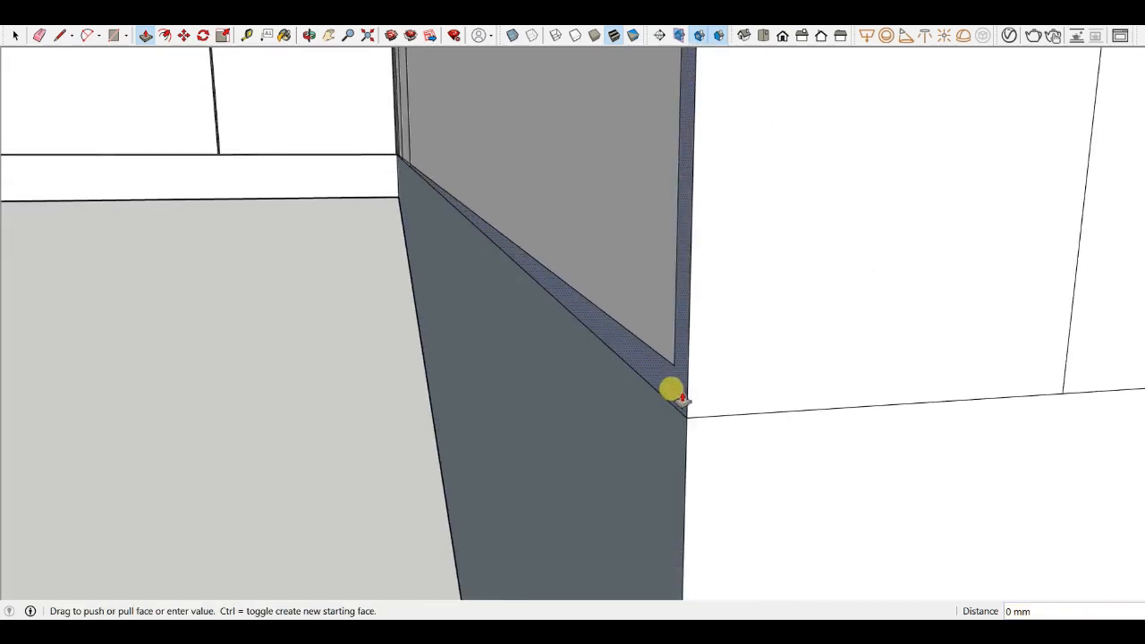
pyautogui.press('Escape')
pyautogui.moveTo(671, 390); pyautogui.dragTo(701, 380)
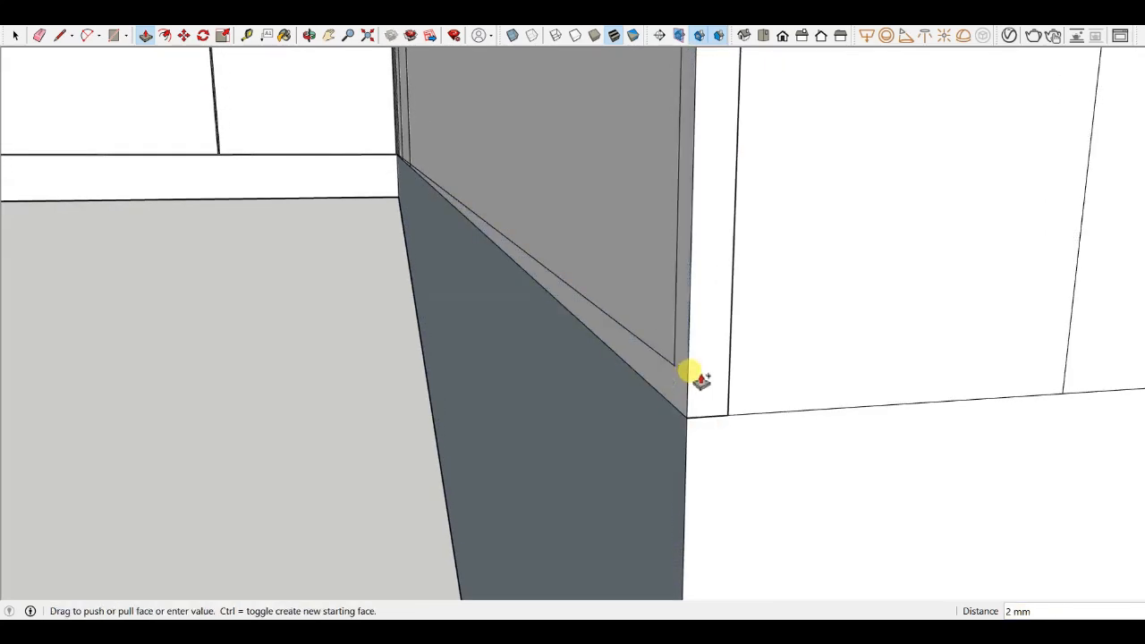
pyautogui.write('24MM')
pyautogui.press('Return')
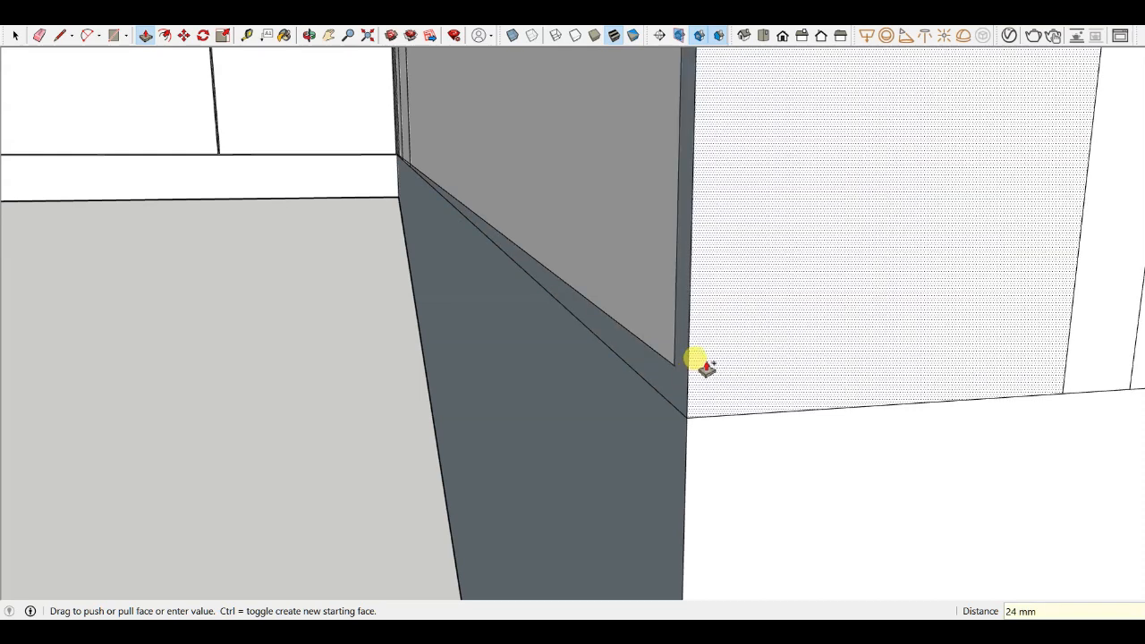
# - Push the thin vertical gap strip beside the end panel back about 5 mm
pyautogui.scroll(-5, 694, 361)
pyautogui.scroll(4, 745, 382)
pyautogui.scroll(-8, 727, 399)
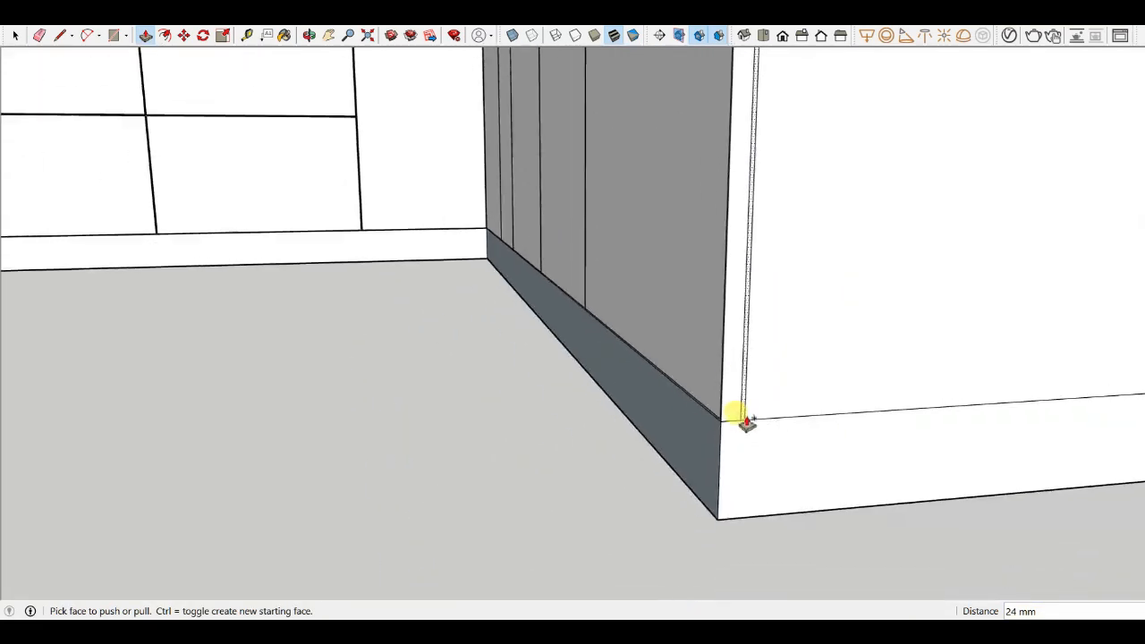
pyautogui.scroll(5, 733, 412)
pyautogui.click(731, 417)
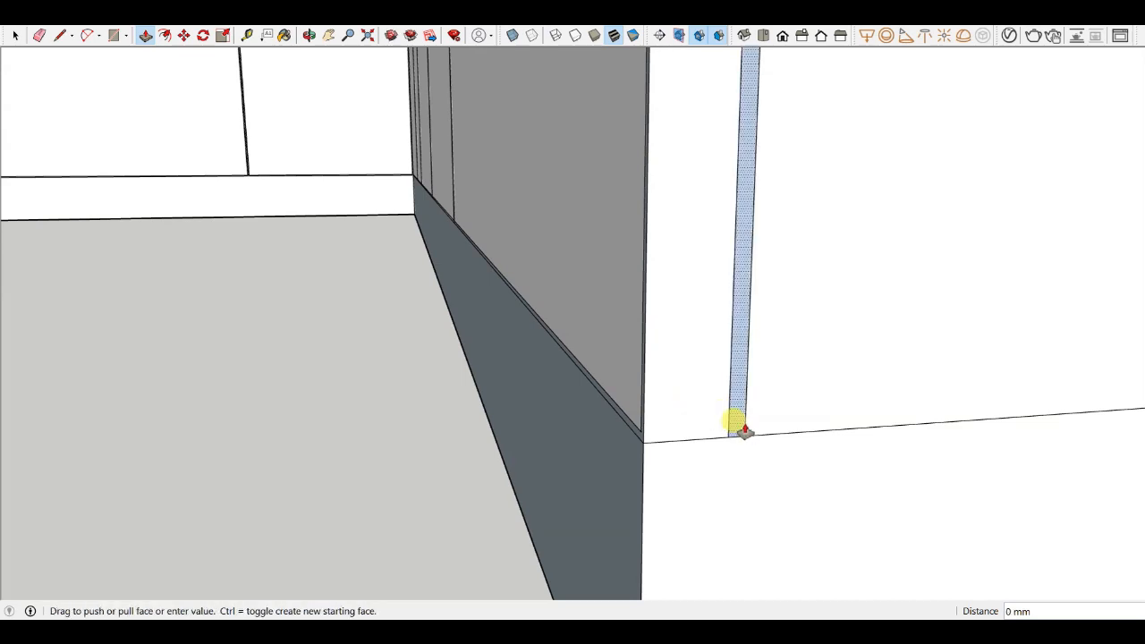
pyautogui.scroll(3, 723, 414)
pyautogui.click(741, 434)
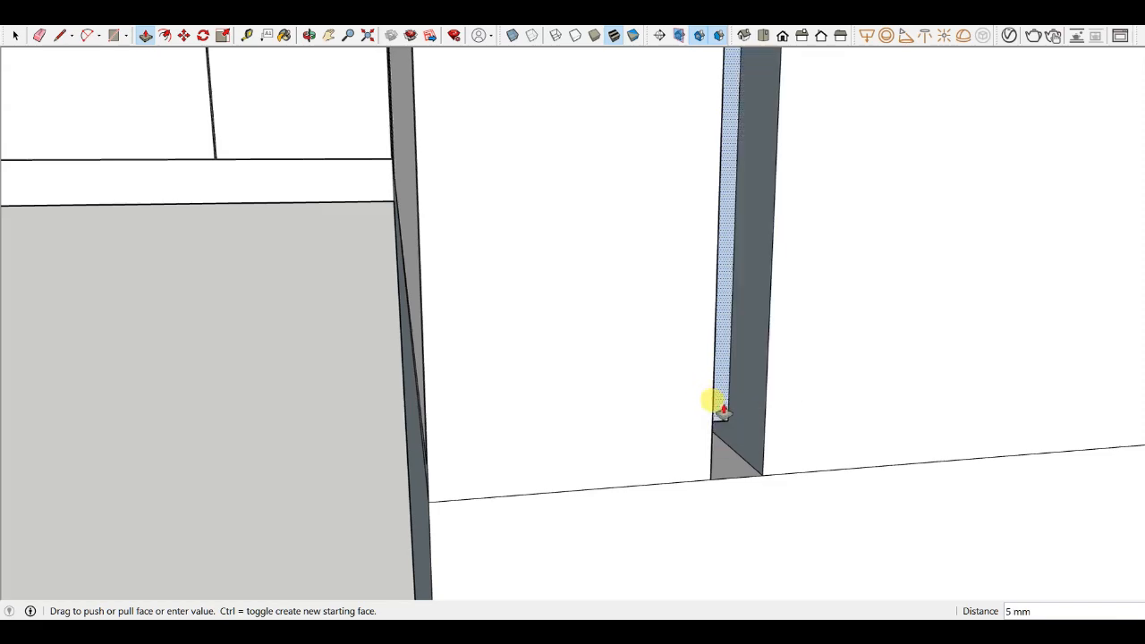
# - Orbit around the corner base cabinets to inspect the new gaps and recesses
pyautogui.scroll(-12, 790, 388)
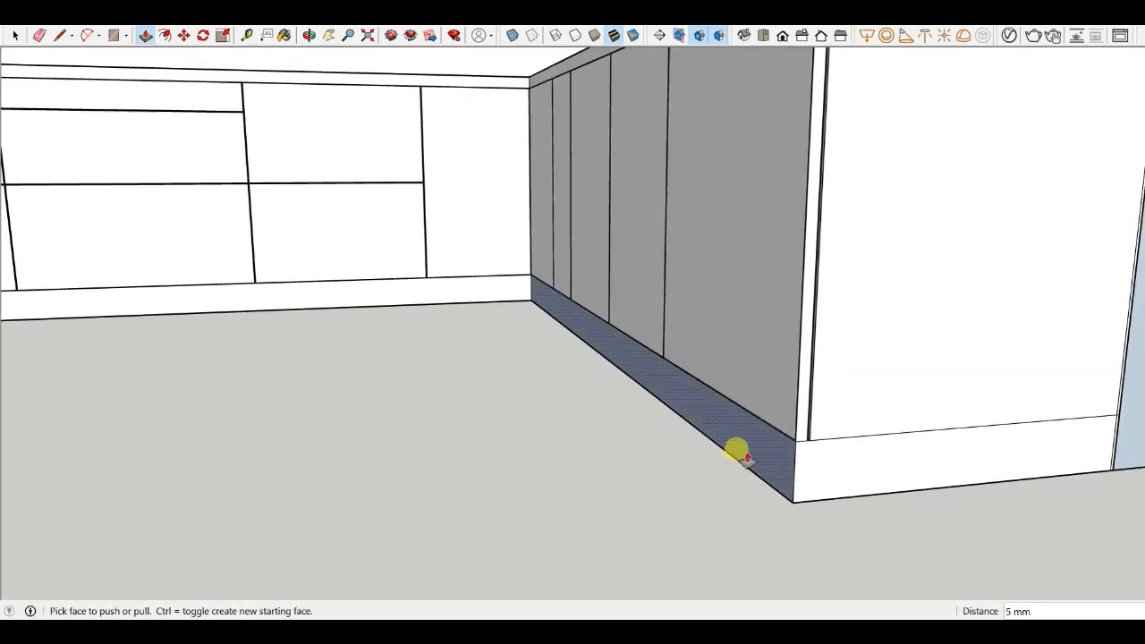
pyautogui.moveTo(508, 530); pyautogui.dragTo(609, 514, button='middle')
pyautogui.scroll(-4, 716, 447)
pyautogui.moveTo(715, 448); pyautogui.dragTo(416, 398, button='middle')
pyautogui.scroll(-4, 549, 544)
pyautogui.scroll(5, 384, 344)
pyautogui.scroll(3, 389, 345)
pyautogui.scroll(-8, 706, 254)
pyautogui.moveTo(721, 256); pyautogui.dragTo(551, 259, button='middle')
pyautogui.scroll(5, 666, 143)
pyautogui.scroll(-5, 685, 158)
pyautogui.moveTo(693, 286); pyautogui.dragTo(724, 205, button='middle')
pyautogui.scroll(5, 612, 205)
pyautogui.scroll(-5, 613, 205)
pyautogui.moveTo(613, 205); pyautogui.dragTo(514, 299, button='middle')
pyautogui.scroll(5, 444, 296)
pyautogui.scroll(-5, 445, 296)
pyautogui.moveTo(445, 296); pyautogui.dragTo(552, 386, button='middle')
pyautogui.scroll(4, 388, 176)
pyautogui.scroll(-5, 388, 176)
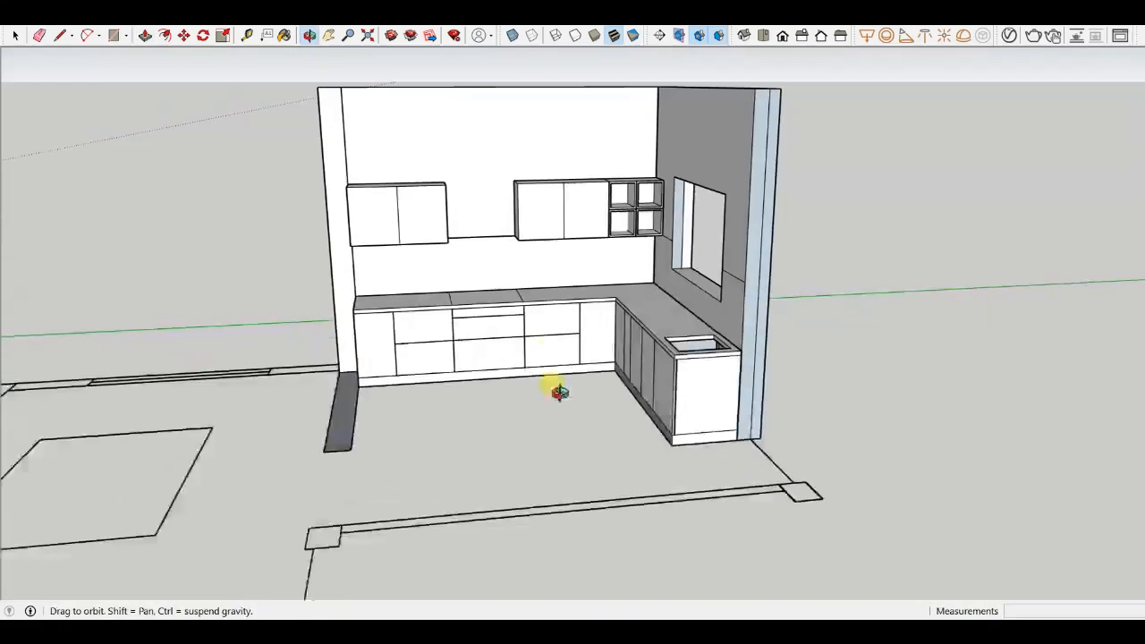
# - Zoom out and orbit around the whole kitchen model to review the cabinets
pyautogui.scroll(-5, 523, 337)
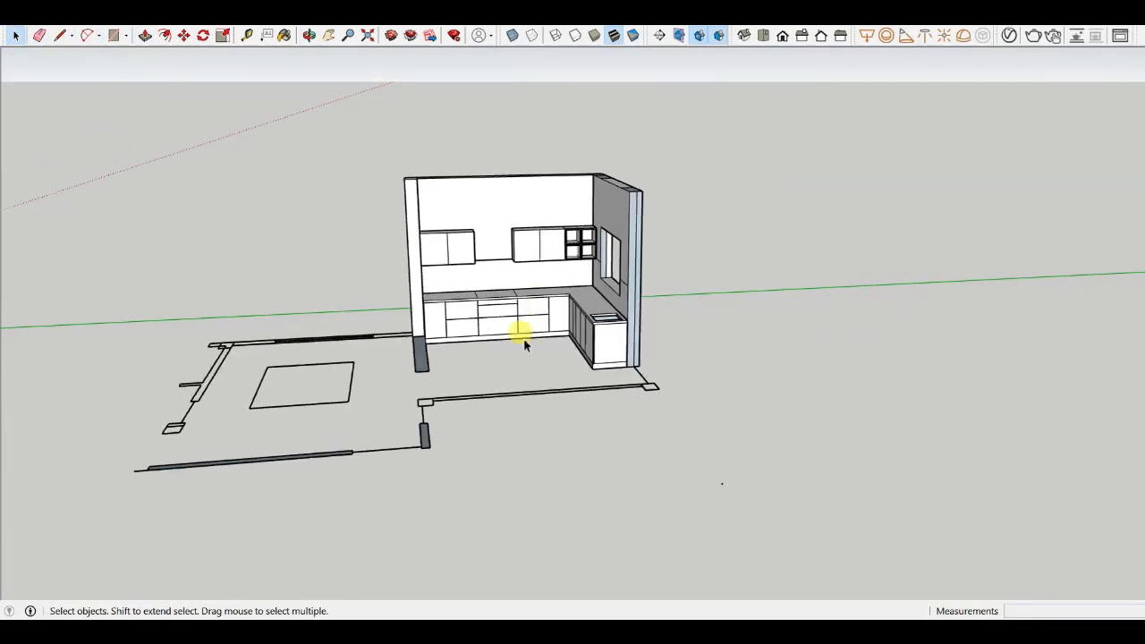
pyautogui.moveTo(524, 337); pyautogui.dragTo(608, 308, button='middle')
pyautogui.scroll(5, 424, 323)
pyautogui.moveTo(424, 323); pyautogui.dragTo(672, 340, button='middle')
pyautogui.scroll(-5, 412, 325)
pyautogui.scroll(6, 658, 349)
pyautogui.scroll(-10, 666, 373)
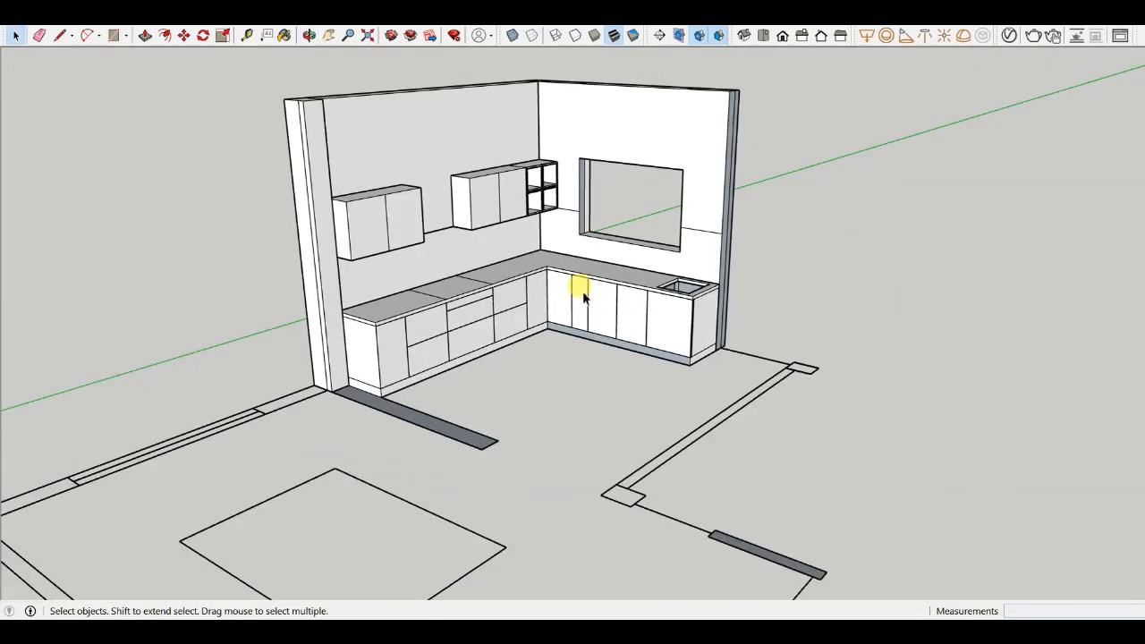
pyautogui.scroll(-4, 582, 294)
pyautogui.moveTo(582, 294); pyautogui.dragTo(480, 340, button='middle')
pyautogui.scroll(5, 481, 338)
pyautogui.scroll(-8, 480, 340)
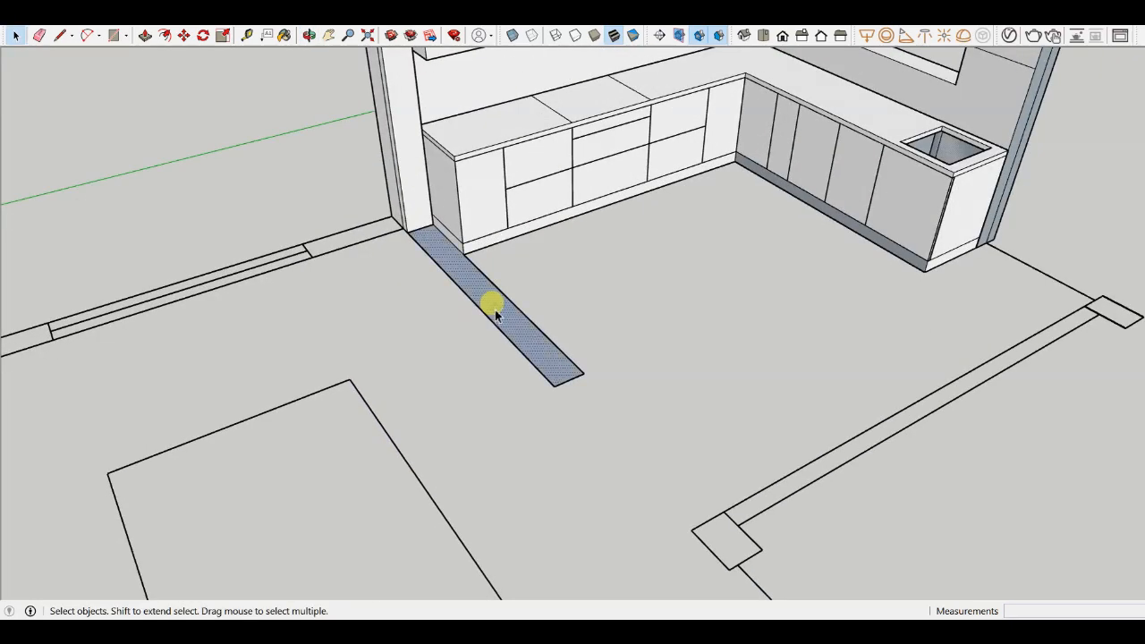
# - Push-pull the floor strip beside the wall up into a partition block about 840 mm high
pyautogui.scroll(1, 468, 341)
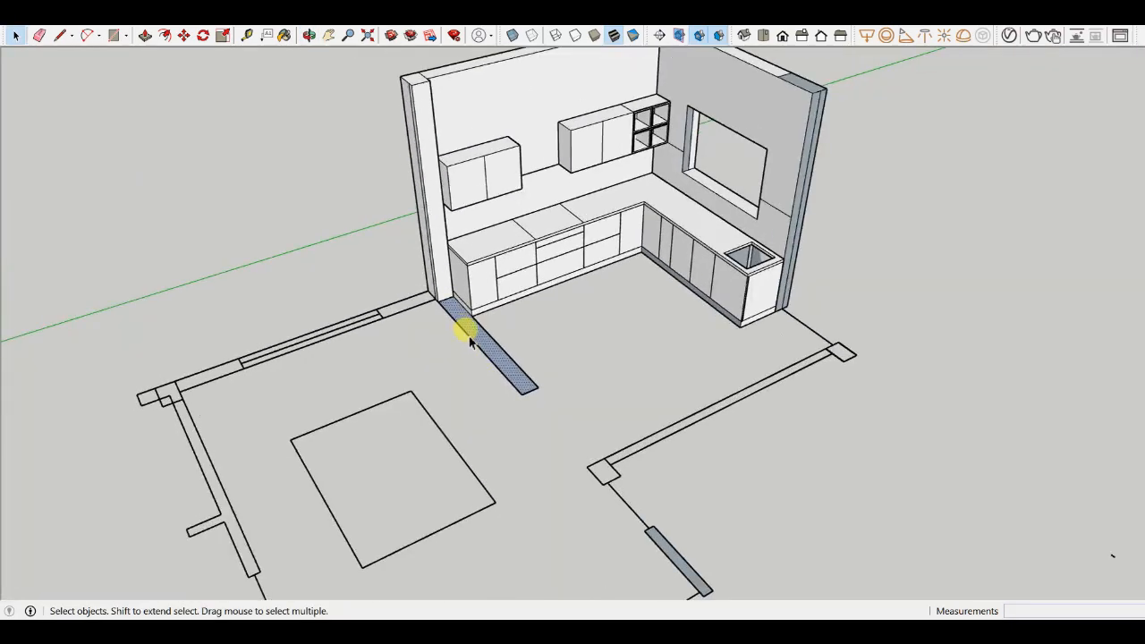
pyautogui.scroll(-4, 468, 338)
pyautogui.moveTo(488, 354); pyautogui.dragTo(560, 491, button='middle')
pyautogui.scroll(5, 475, 350)
pyautogui.scroll(-5, 483, 367)
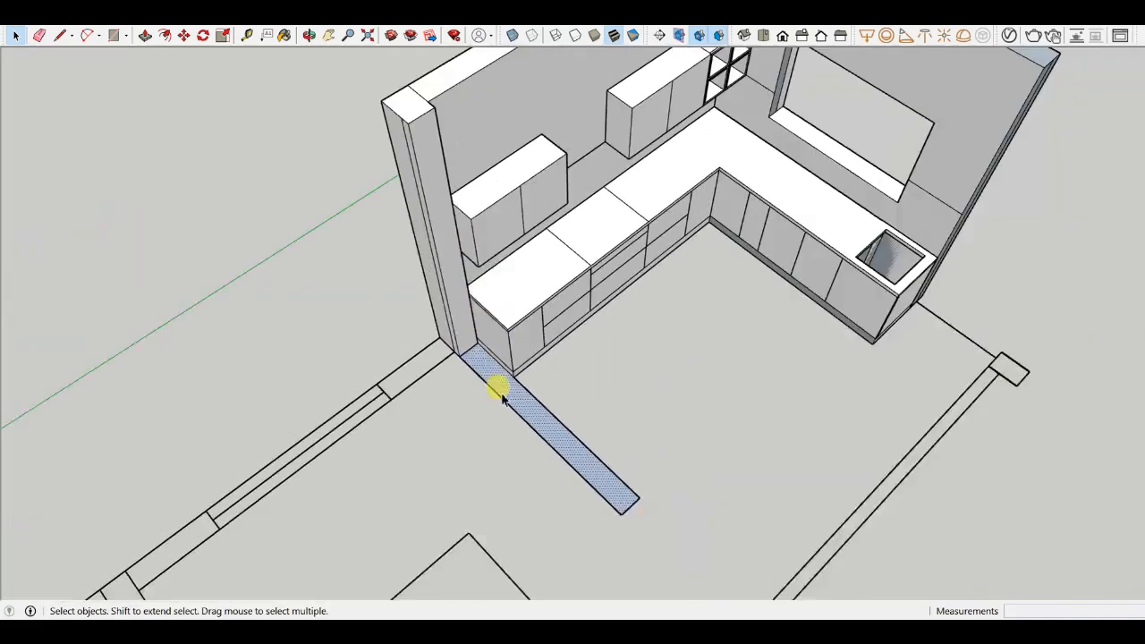
pyautogui.press('p')
pyautogui.scroll(5, 505, 411)
pyautogui.click(499, 391)
pyautogui.scroll(-3, 479, 333)
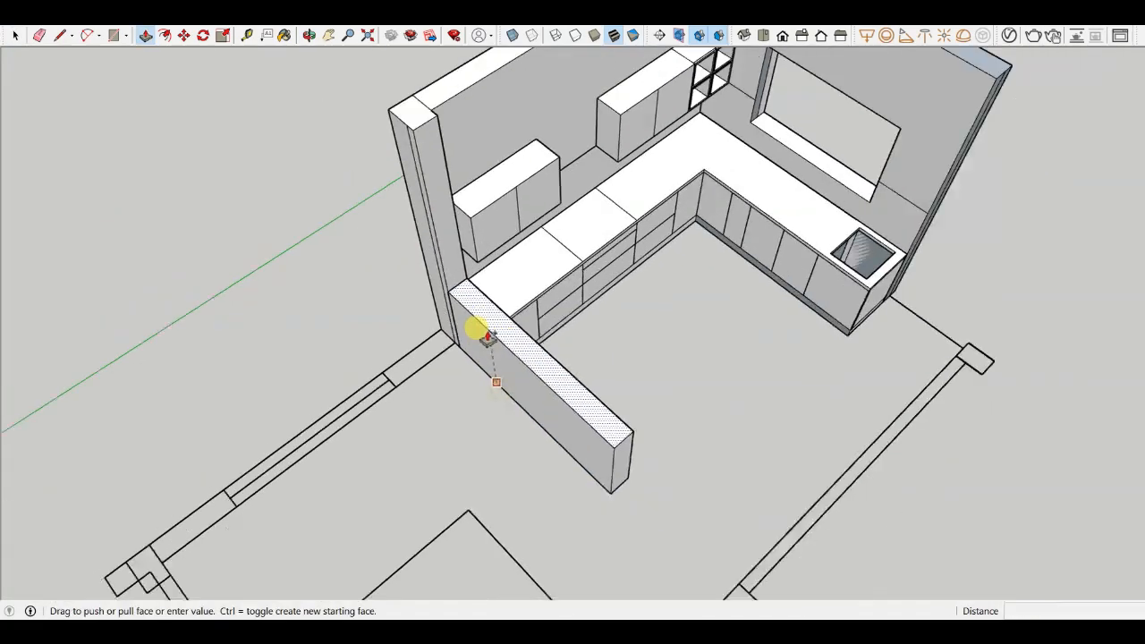
pyautogui.moveTo(483, 340); pyautogui.dragTo(596, 292, button='middle')
pyautogui.scroll(-2, 500, 371)
pyautogui.moveTo(504, 376); pyautogui.dragTo(21, 299, button='middle')
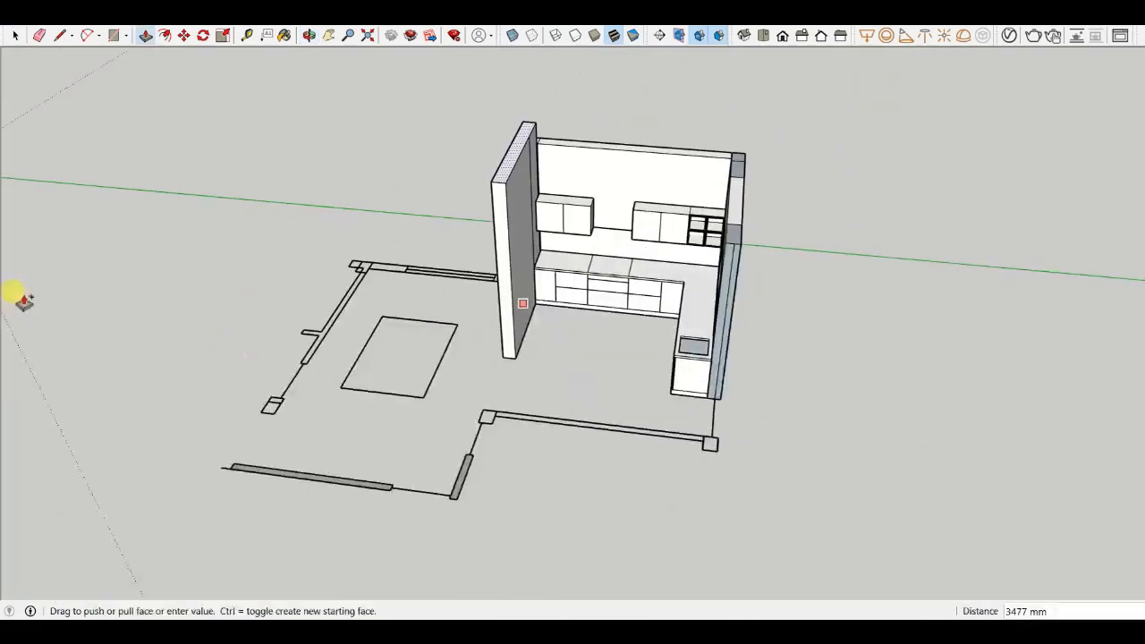
pyautogui.scroll(8, 533, 274)
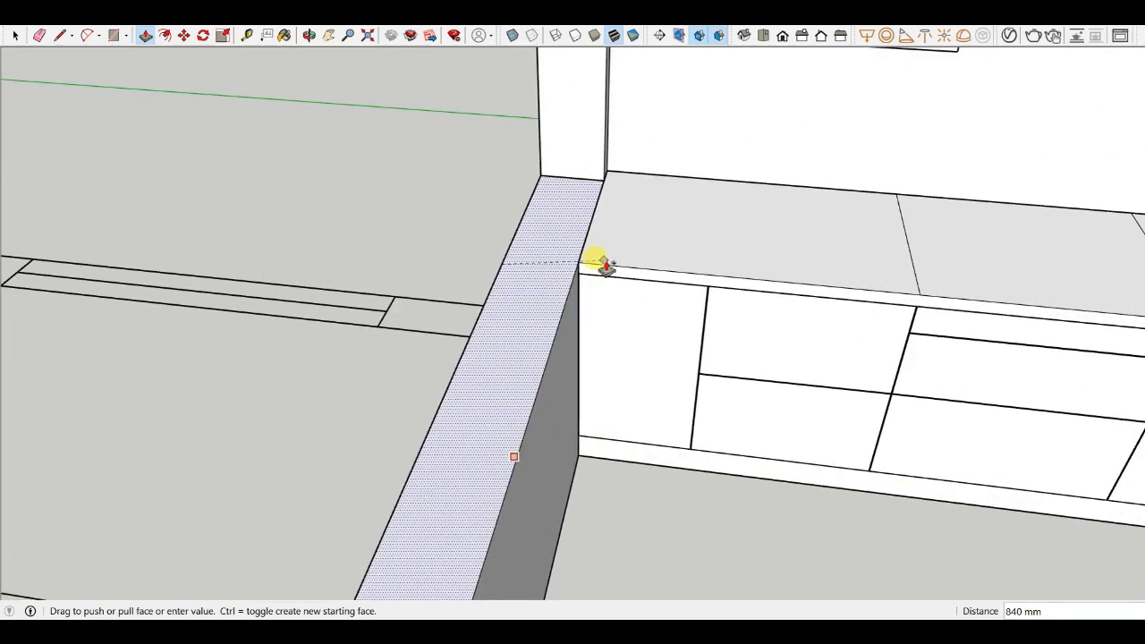
pyautogui.click(609, 174)
pyautogui.moveTo(545, 230); pyautogui.dragTo(443, 226, button='middle')
pyautogui.scroll(2, 517, 234)
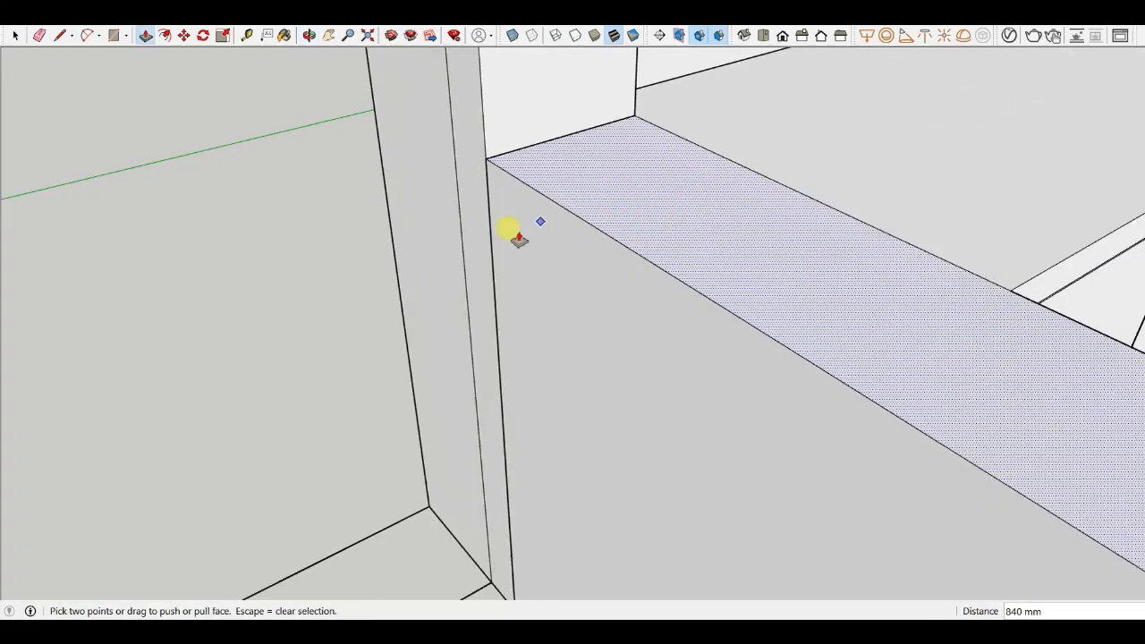
pyautogui.scroll(-5, 519, 238)
pyautogui.moveTo(519, 240); pyautogui.dragTo(600, 414, button='middle')
pyautogui.scroll(-4, 575, 392)
pyautogui.press('Escape')
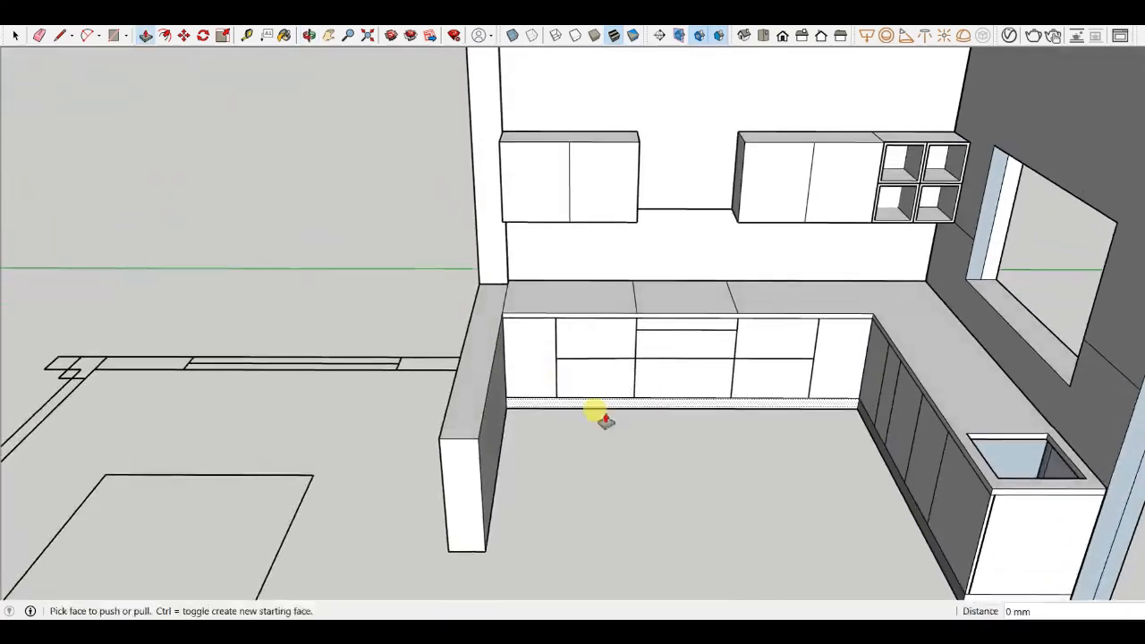
# - Draw a line across the partition block's end near the wall
pyautogui.scroll(6, 460, 435)
pyautogui.press('l')
pyautogui.scroll(1, 501, 443)
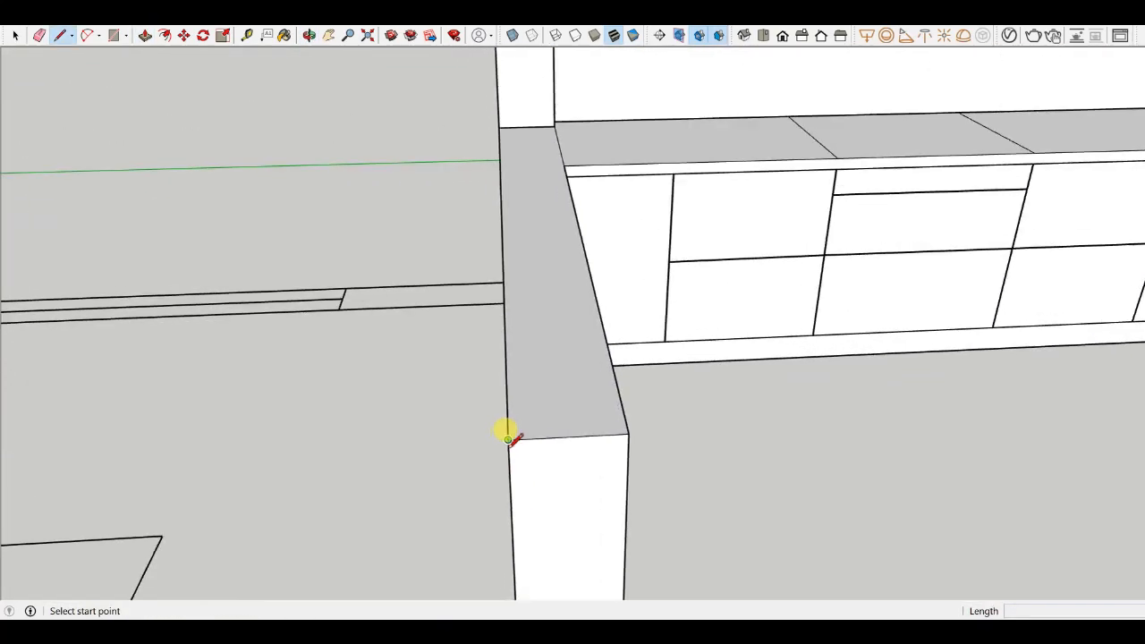
pyautogui.click(629, 434)
pyautogui.scroll(-5, 626, 433)
pyautogui.moveTo(590, 437); pyautogui.dragTo(673, 447, button='middle')
pyautogui.scroll(2, 555, 365)
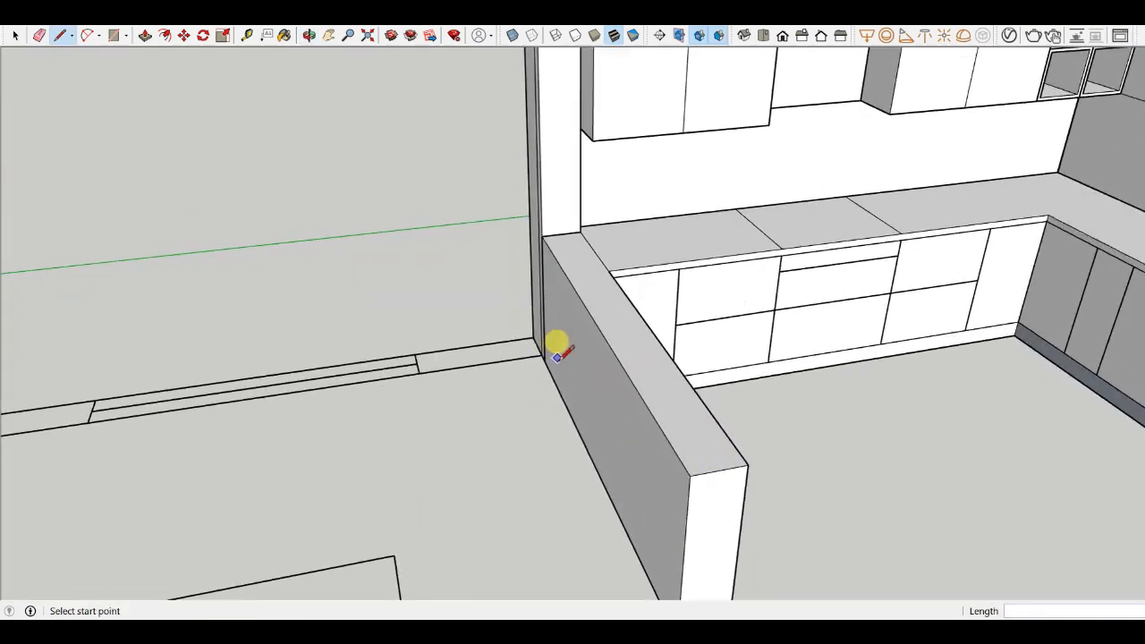
pyautogui.moveTo(558, 358); pyautogui.dragTo(670, 513, button='middle')
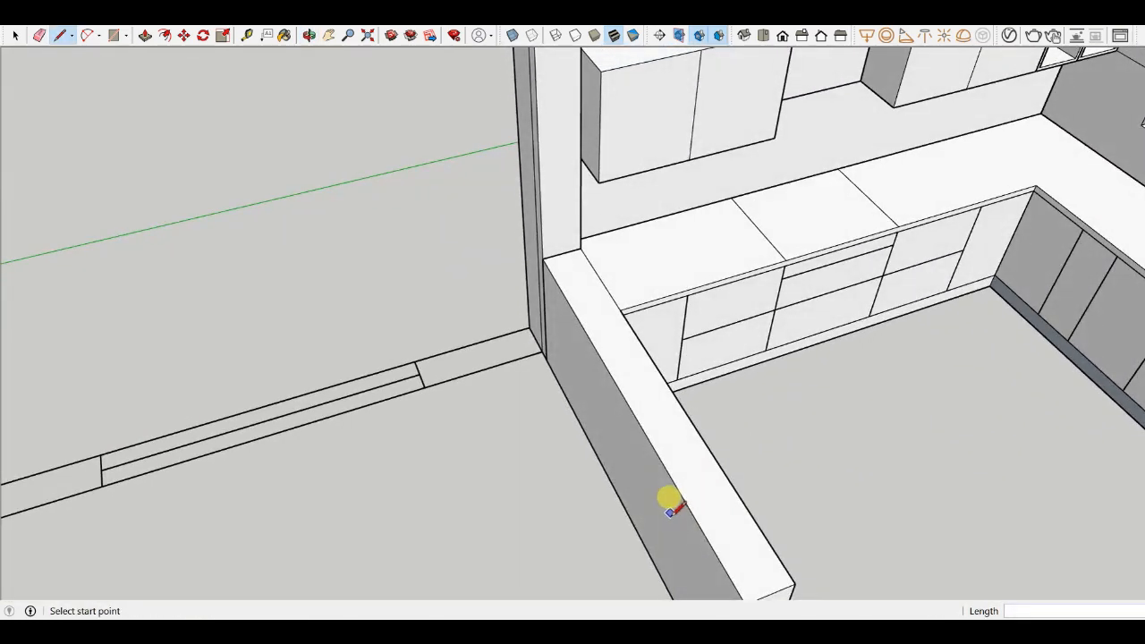
# - Push-pull the thin strip between the partition block and the wall to close the gap
pyautogui.press('p')
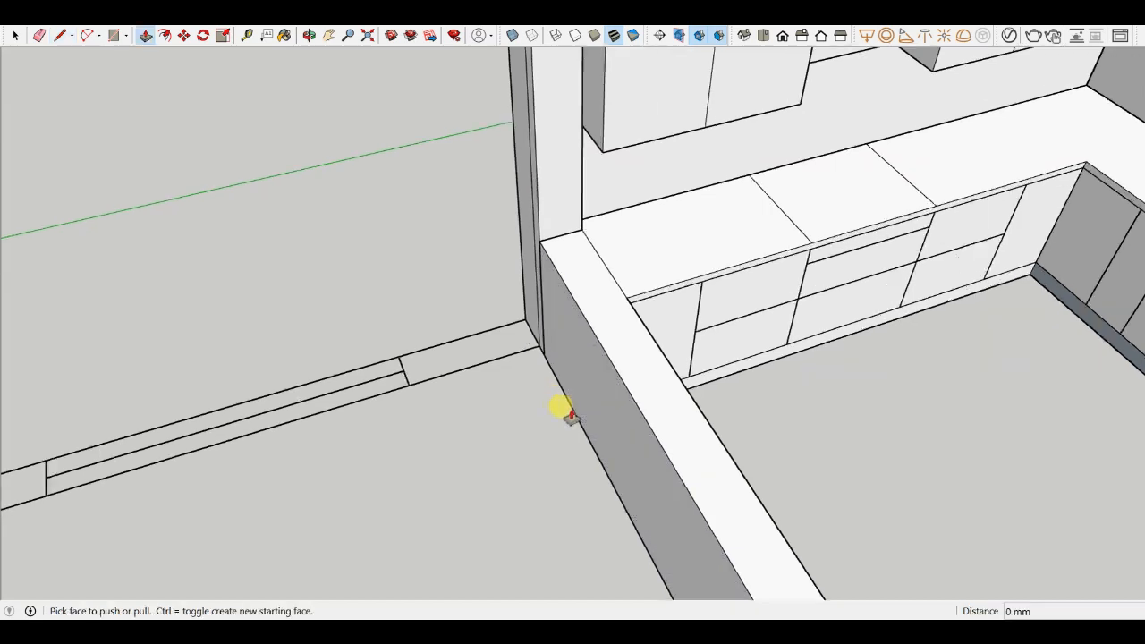
pyautogui.scroll(2, 563, 409)
pyautogui.click(545, 258)
pyautogui.click(508, 267)
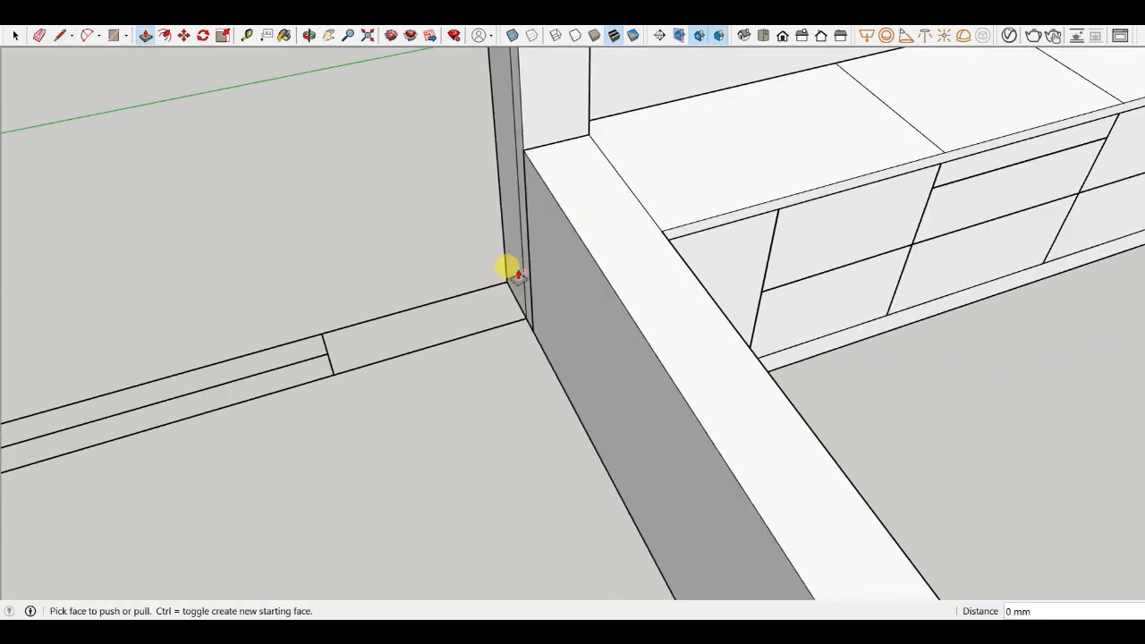
pyautogui.press('l')
pyautogui.scroll(1, 626, 273)
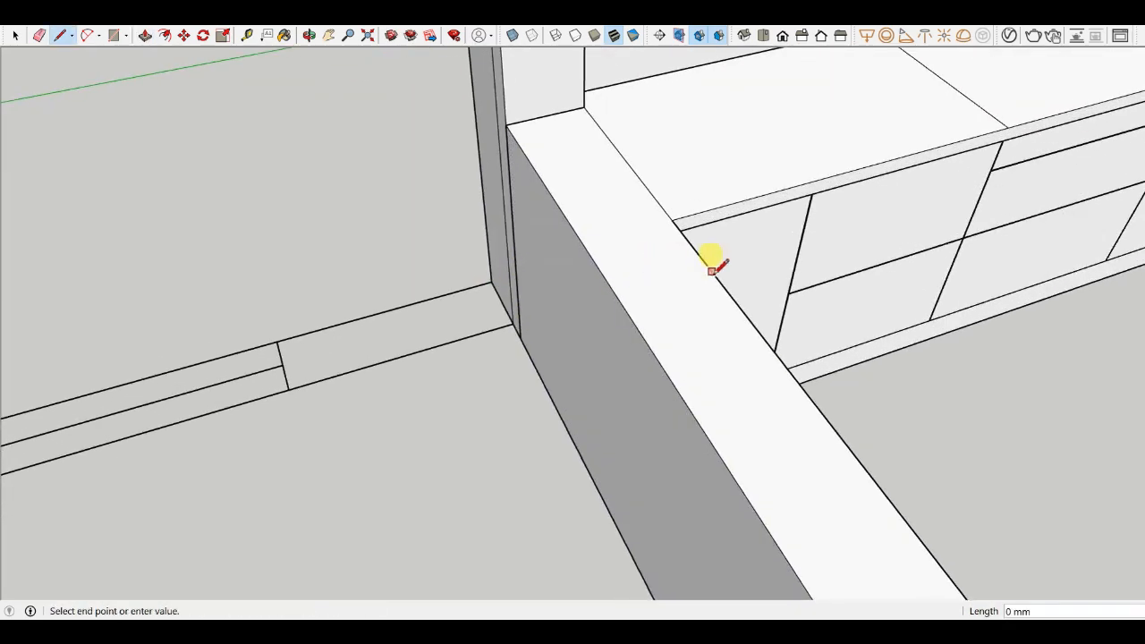
pyautogui.moveTo(602, 302)
pyautogui.mouseDown(button='middle')
pyautogui.moveTo(468, 343)
pyautogui.moveTo(479, 341)
pyautogui.mouseUp(button='middle')
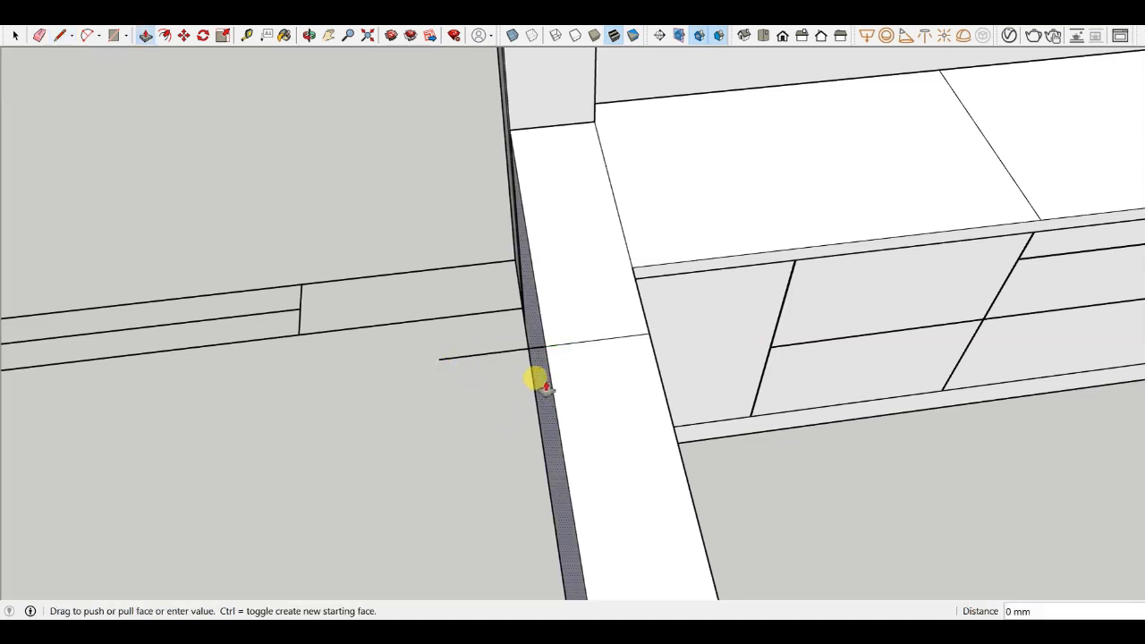
pyautogui.moveTo(546, 387); pyautogui.dragTo(450, 343)
pyautogui.moveTo(450, 343); pyautogui.dragTo(884, 255, button='middle')
pyautogui.scroll(-3, 537, 359)
pyautogui.moveTo(590, 360); pyautogui.dragTo(551, 389, button='middle')
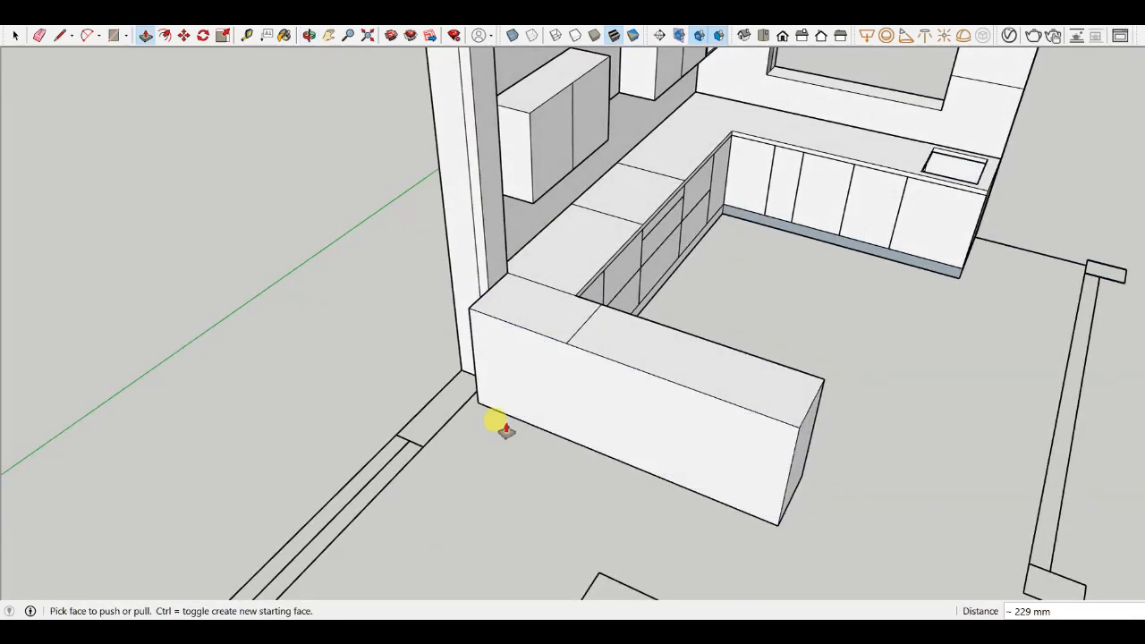
# - Erase the stray edge on the partition block's top
pyautogui.press('e')
pyautogui.scroll(-5, 623, 330)
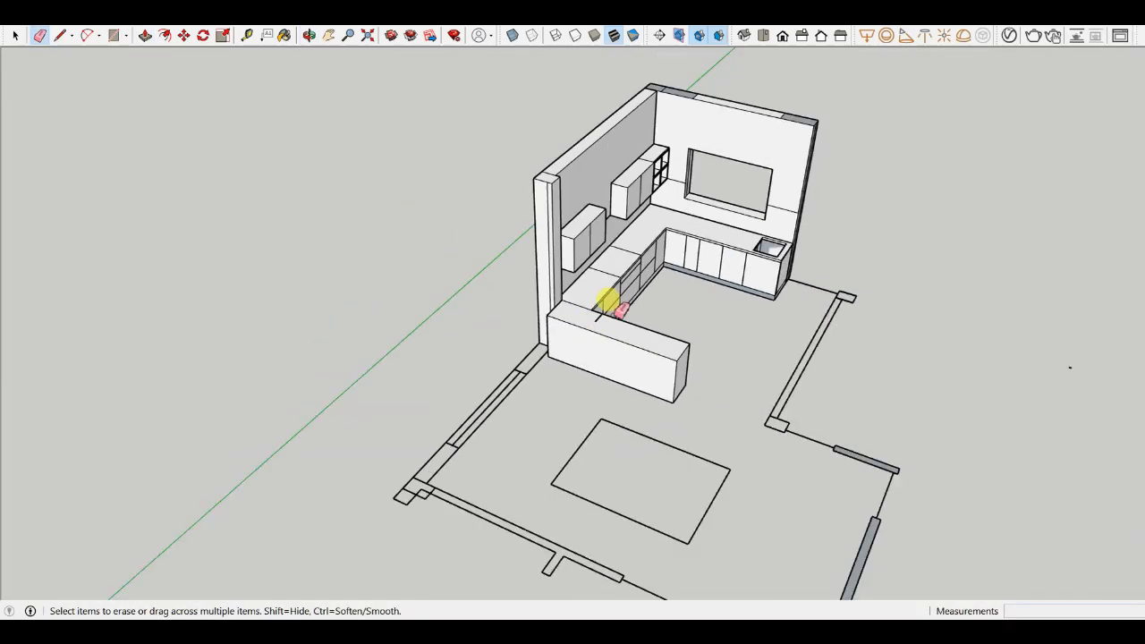
pyautogui.moveTo(601, 313)
pyautogui.mouseDown(button='middle')
pyautogui.moveTo(545, 434)
pyautogui.moveTo(552, 455)
pyautogui.moveTo(346, 519)
pyautogui.mouseUp(button='middle')
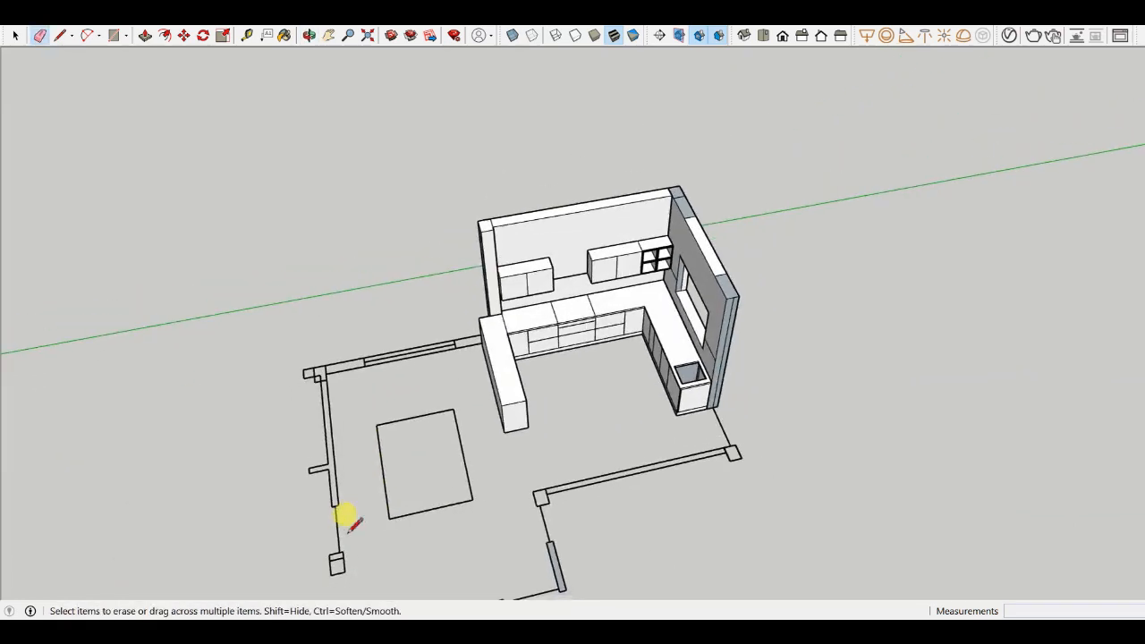
pyautogui.press('l')
pyautogui.scroll(3, 436, 465)
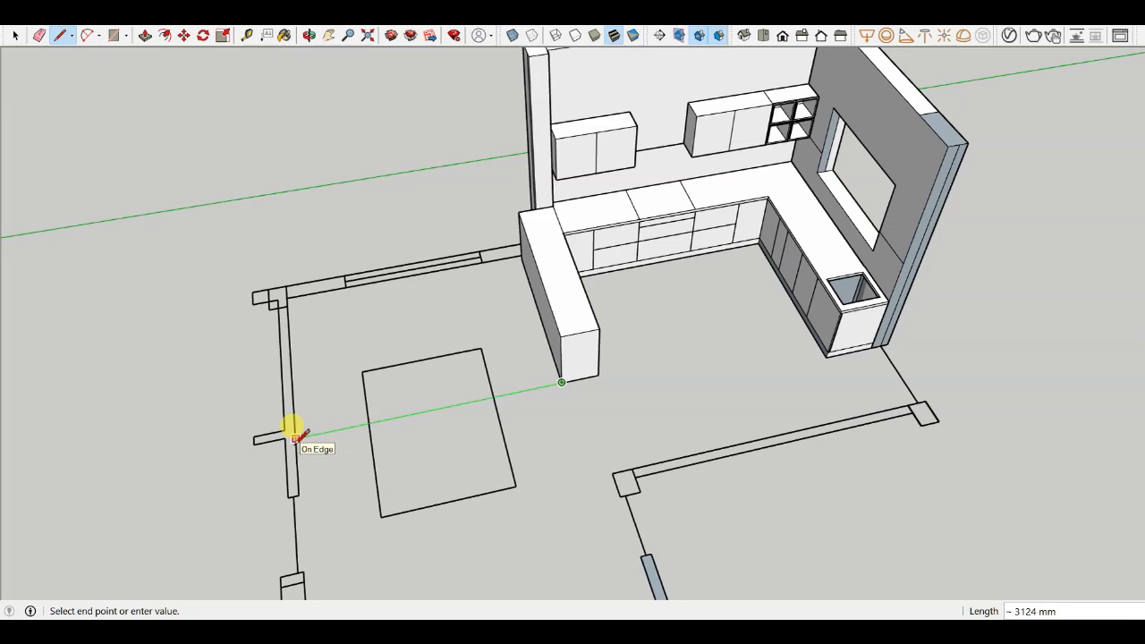
pyautogui.click(17, 34)
pyautogui.scroll(-3, 396, 324)
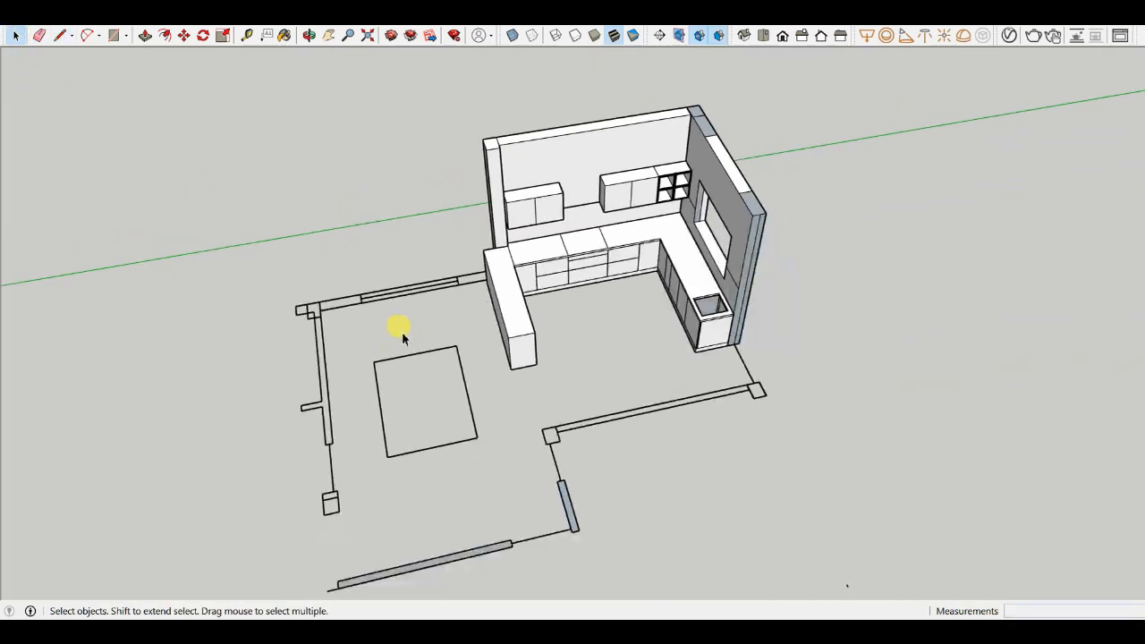
# - Orbit and zoom around the partition block to examine its faces
pyautogui.moveTo(397, 325); pyautogui.dragTo(609, 439, button='middle')
pyautogui.scroll(5, 567, 183)
pyautogui.scroll(2, 526, 301)
pyautogui.moveTo(526, 303)
pyautogui.mouseDown(button='middle')
pyautogui.moveTo(526, 322)
pyautogui.moveTo(507, 310)
pyautogui.mouseUp(button='middle')
pyautogui.scroll(-5, 631, 299)
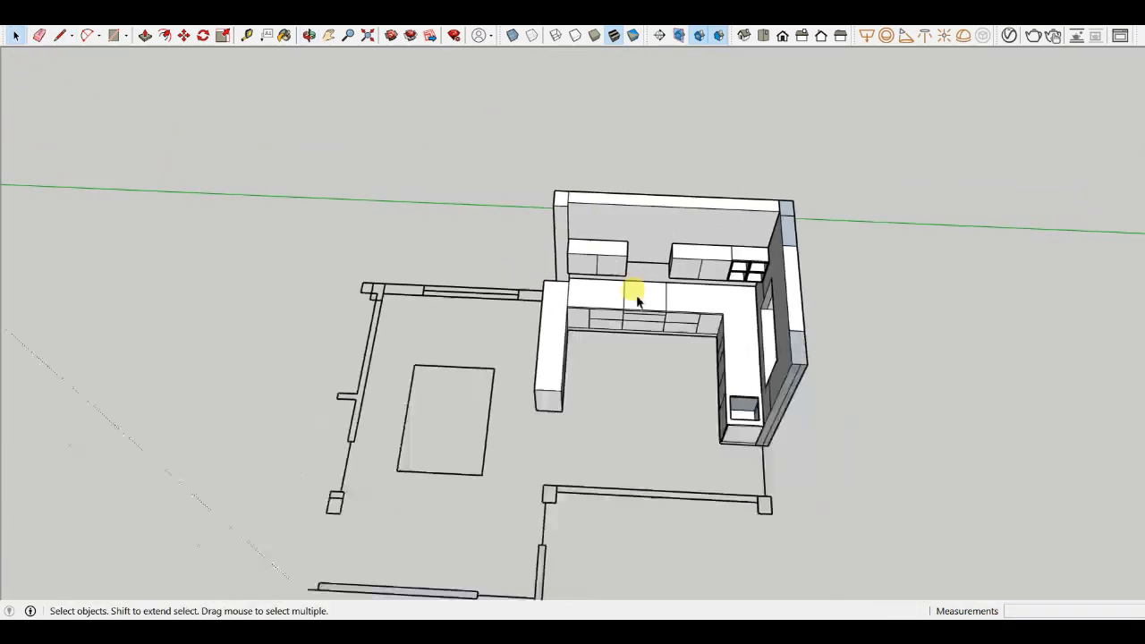
pyautogui.moveTo(636, 299); pyautogui.dragTo(563, 263, button='middle')
pyautogui.scroll(5, 586, 362)
pyautogui.moveTo(586, 362); pyautogui.dragTo(543, 281, button='middle')
pyautogui.scroll(4, 526, 415)
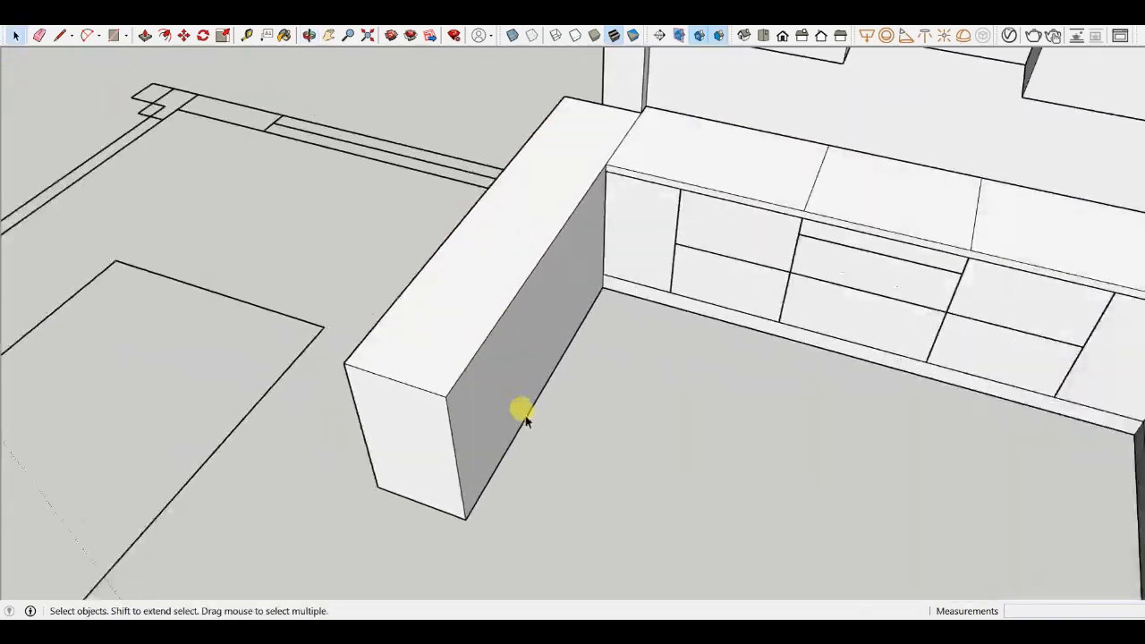
pyautogui.scroll(3, 498, 356)
pyautogui.scroll(-3, 483, 375)
pyautogui.click(472, 397)
pyautogui.moveTo(472, 397); pyautogui.dragTo(621, 311, button='middle')
pyautogui.scroll(3, 620, 307)
pyautogui.click(619, 285)
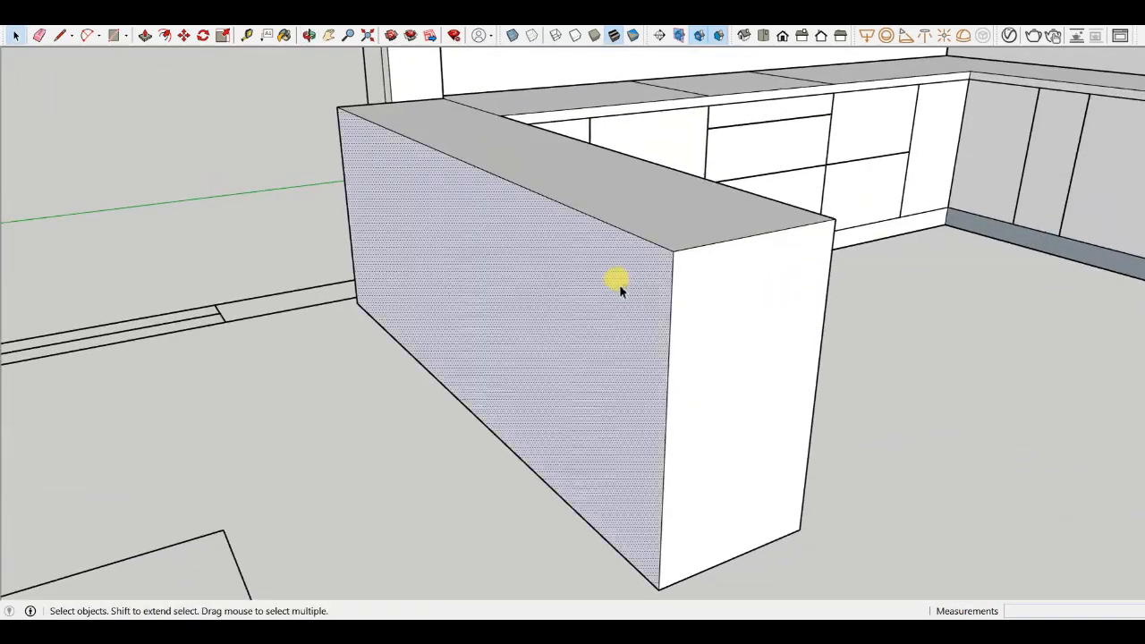
pyautogui.moveTo(517, 320); pyautogui.dragTo(790, 360, button='middle')
pyautogui.scroll(-3, 307, 299)
pyautogui.moveTo(482, 258)
pyautogui.mouseDown(button='middle')
pyautogui.moveTo(404, 266)
pyautogui.moveTo(450, 232)
pyautogui.moveTo(444, 276)
pyautogui.moveTo(388, 308)
pyautogui.moveTo(430, 337)
pyautogui.moveTo(470, 317)
pyautogui.moveTo(526, 327)
pyautogui.moveTo(409, 371)
pyautogui.moveTo(537, 353)
pyautogui.mouseUp(button='middle')
pyautogui.scroll(-3, 388, 308)
pyautogui.scroll(3, 434, 350)
pyautogui.scroll(2, 424, 336)
pyautogui.moveTo(424, 336)
pyautogui.mouseDown(button='middle')
pyautogui.moveTo(440, 273)
pyautogui.moveTo(577, 291)
pyautogui.moveTo(578, 317)
pyautogui.mouseUp(button='middle')
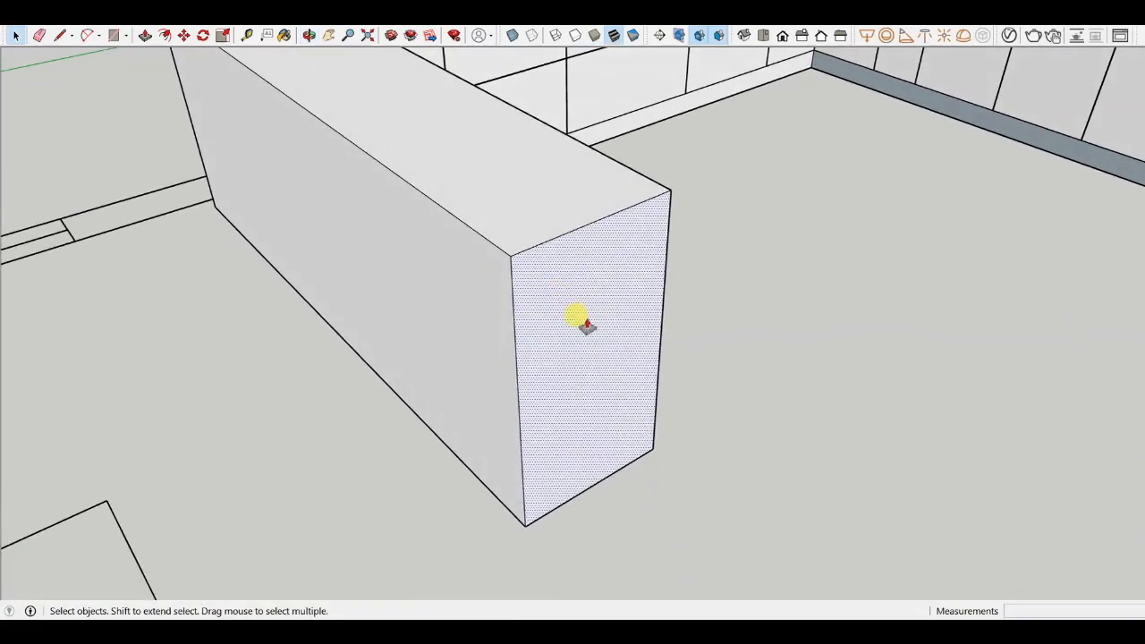
# - Push-pull the partition block's end face out 6 (about 152 mm)
pyautogui.press('p')
pyautogui.scroll(4, 547, 312)
pyautogui.click(570, 307)
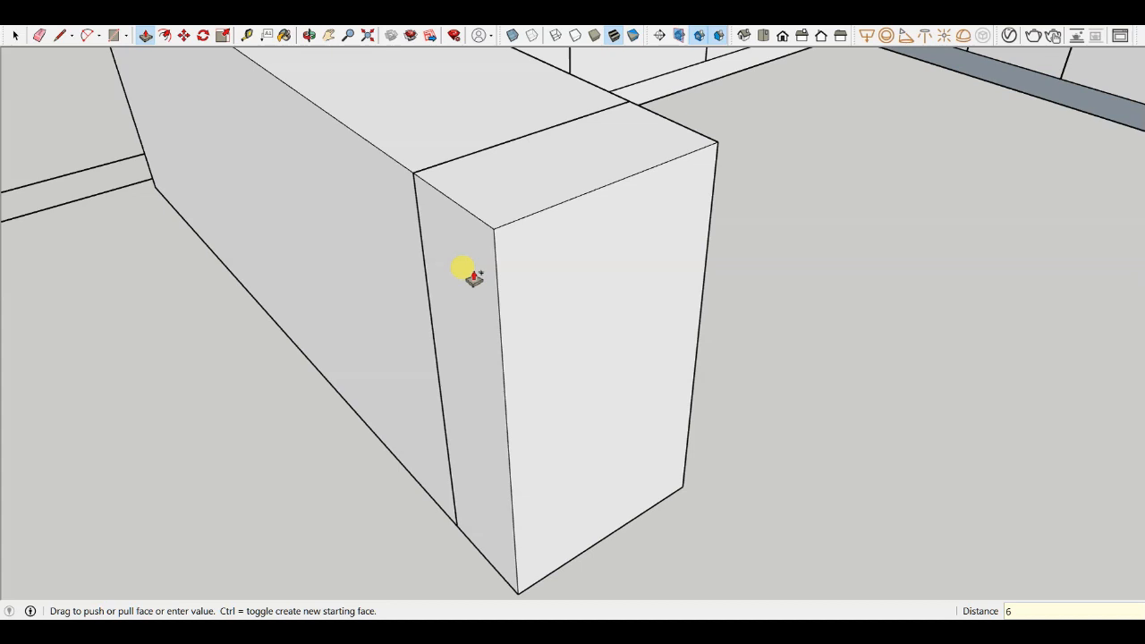
pyautogui.press('Return')
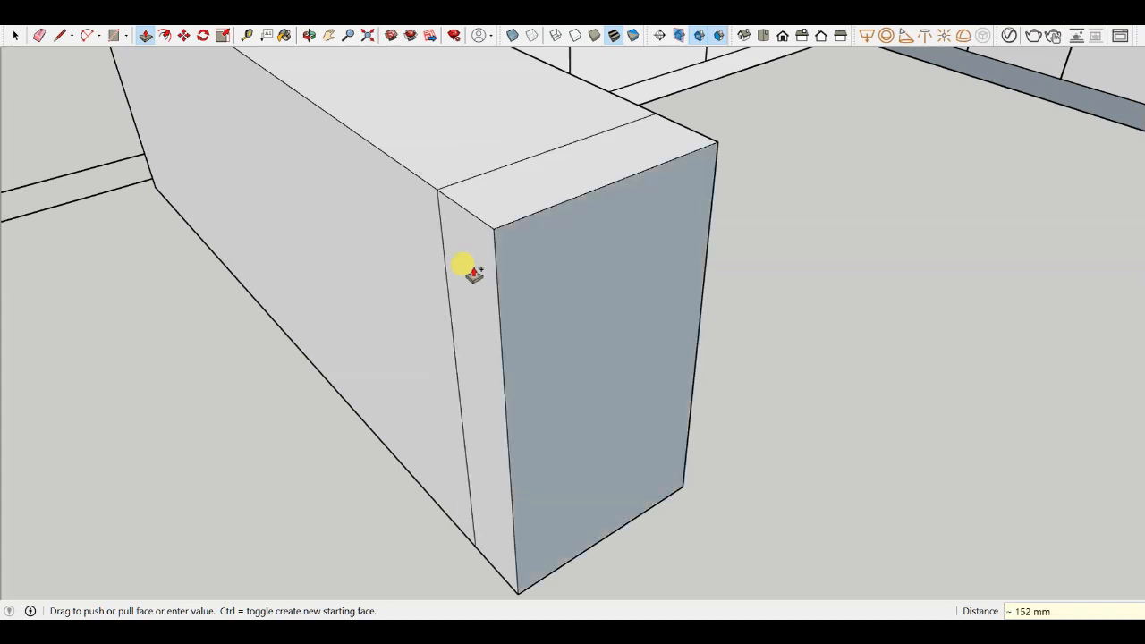
# - Draw a line about 130 mm across the top of the partition's end section
pyautogui.scroll(-1, 452, 249)
pyautogui.moveTo(510, 269); pyautogui.dragTo(620, 224, button='middle')
pyautogui.scroll(3, 625, 220)
pyautogui.scroll(-2, 628, 233)
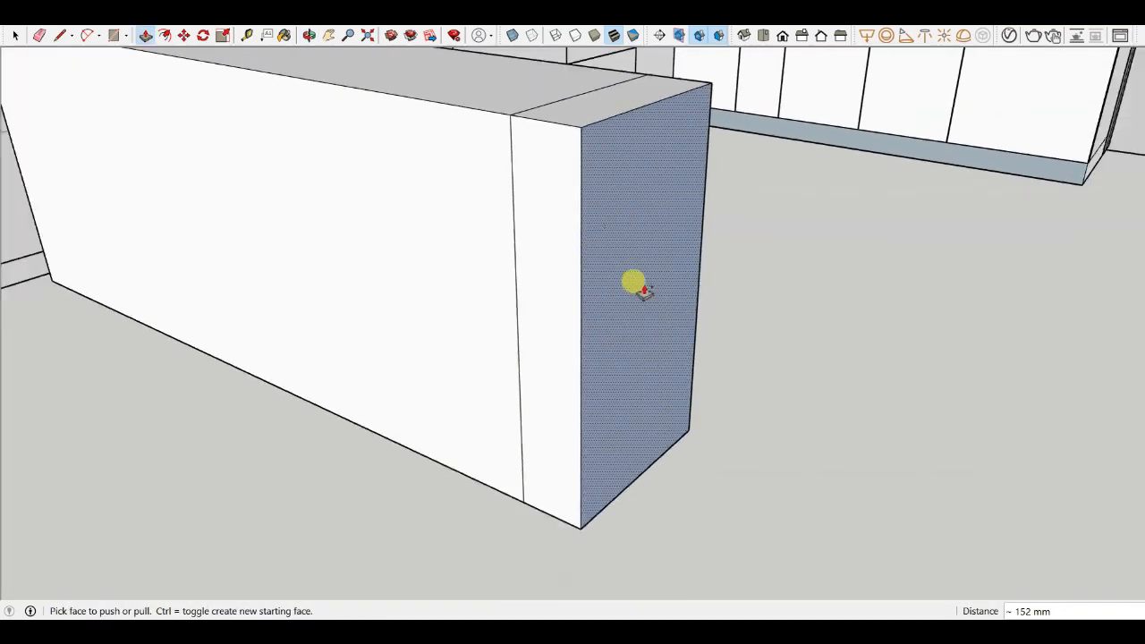
pyautogui.scroll(-4, 640, 288)
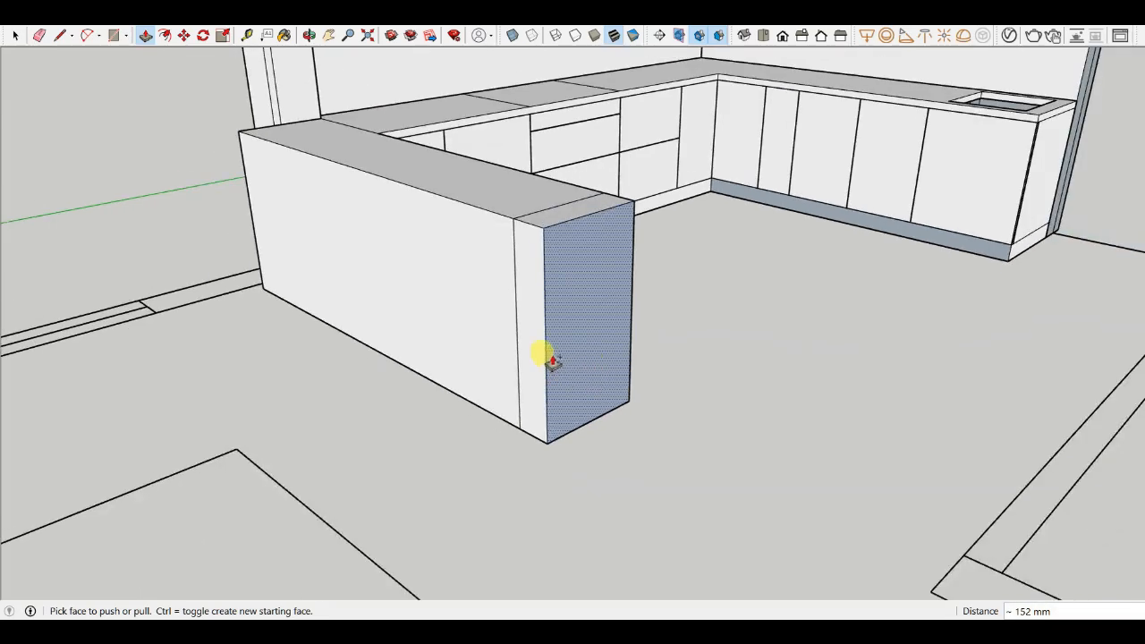
pyautogui.scroll(5, 528, 339)
pyautogui.scroll(-2, 521, 331)
pyautogui.scroll(2, 526, 286)
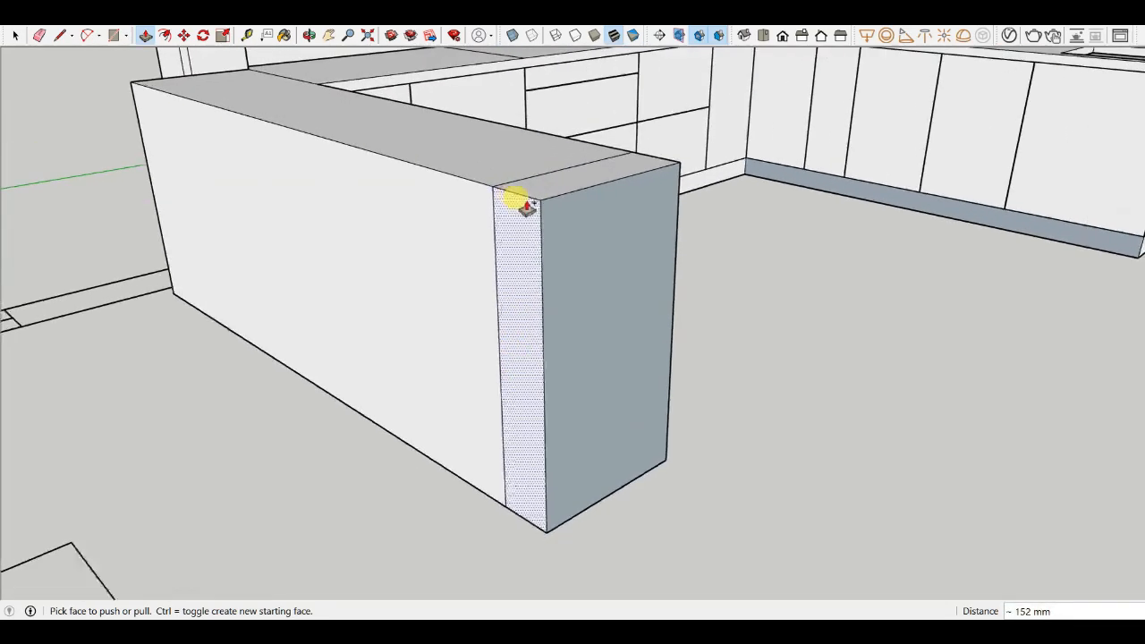
pyautogui.scroll(-1, 528, 206)
pyautogui.scroll(-2, 528, 228)
pyautogui.moveTo(519, 225); pyautogui.dragTo(709, 186, button='middle')
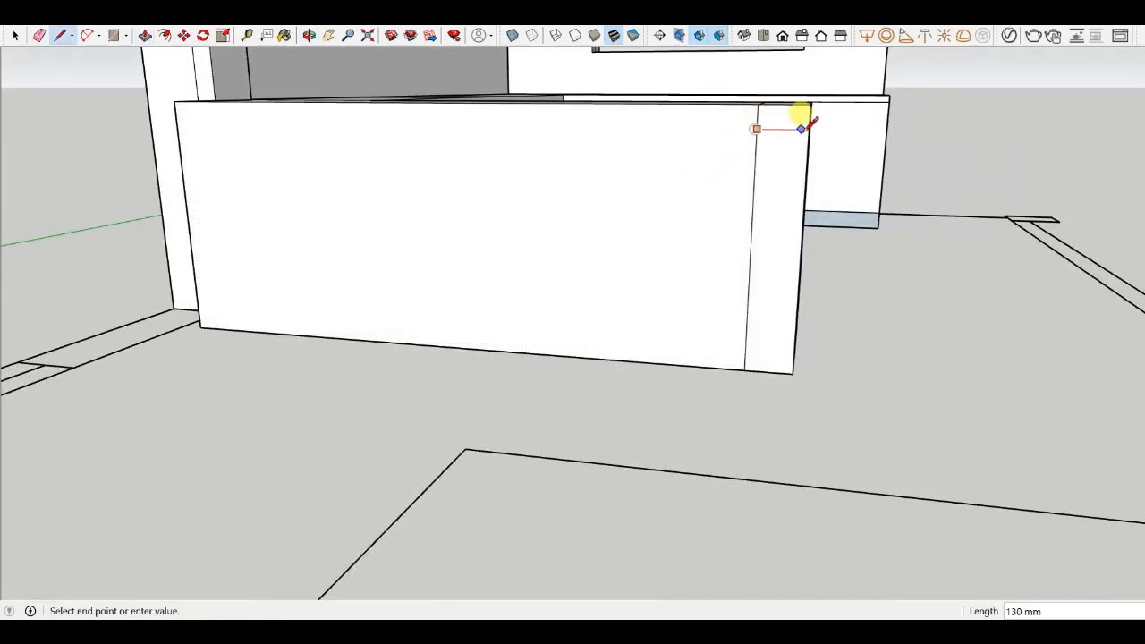
pyautogui.scroll(-2, 671, 183)
pyautogui.scroll(6, 680, 202)
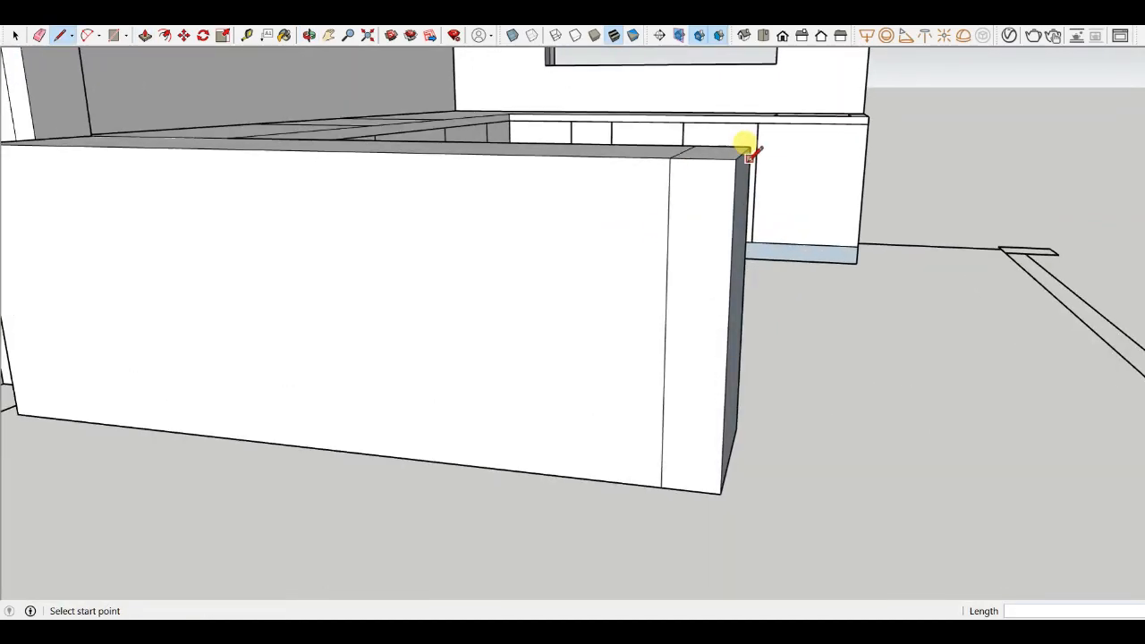
# - Push-pull the end section's top face 40 mm
pyautogui.press('p')
pyautogui.moveTo(695, 148); pyautogui.dragTo(680, 199)
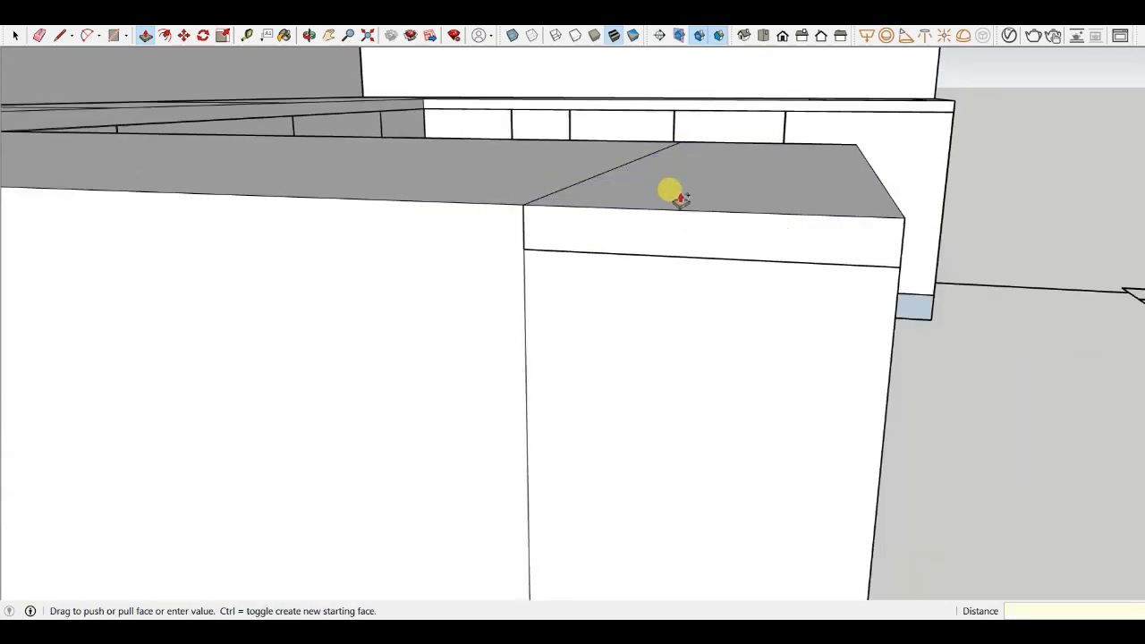
pyautogui.write('40MM')
pyautogui.press('Return')
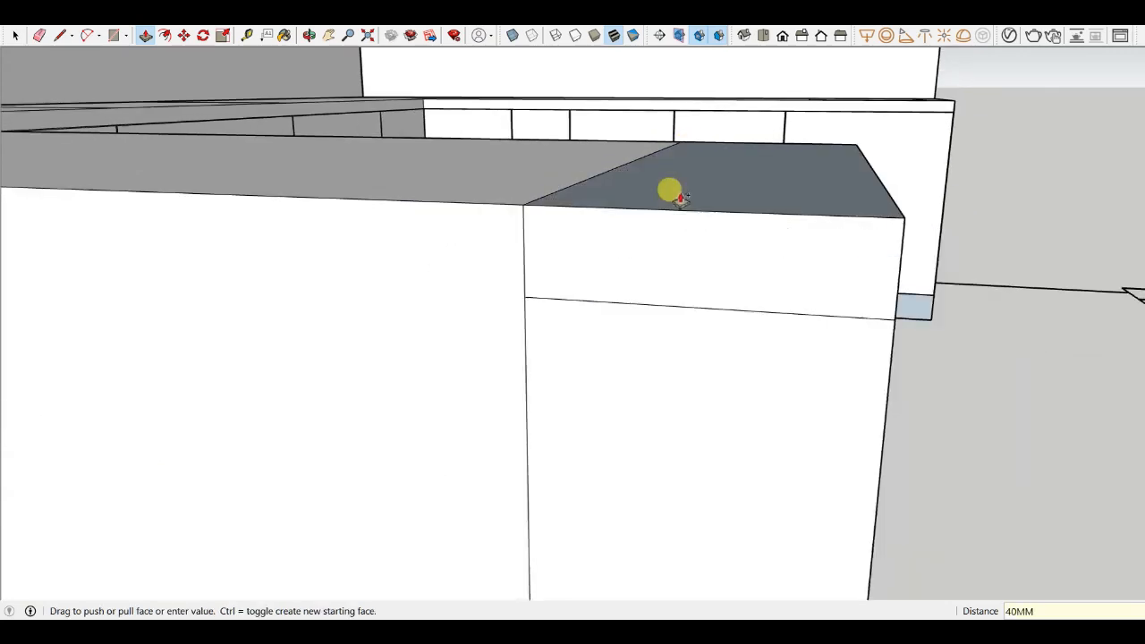
# - Move the horizontal dividing line on the partition's end face downward
pyautogui.scroll(-8, 655, 163)
pyautogui.moveTo(647, 243); pyautogui.dragTo(604, 215, button='middle')
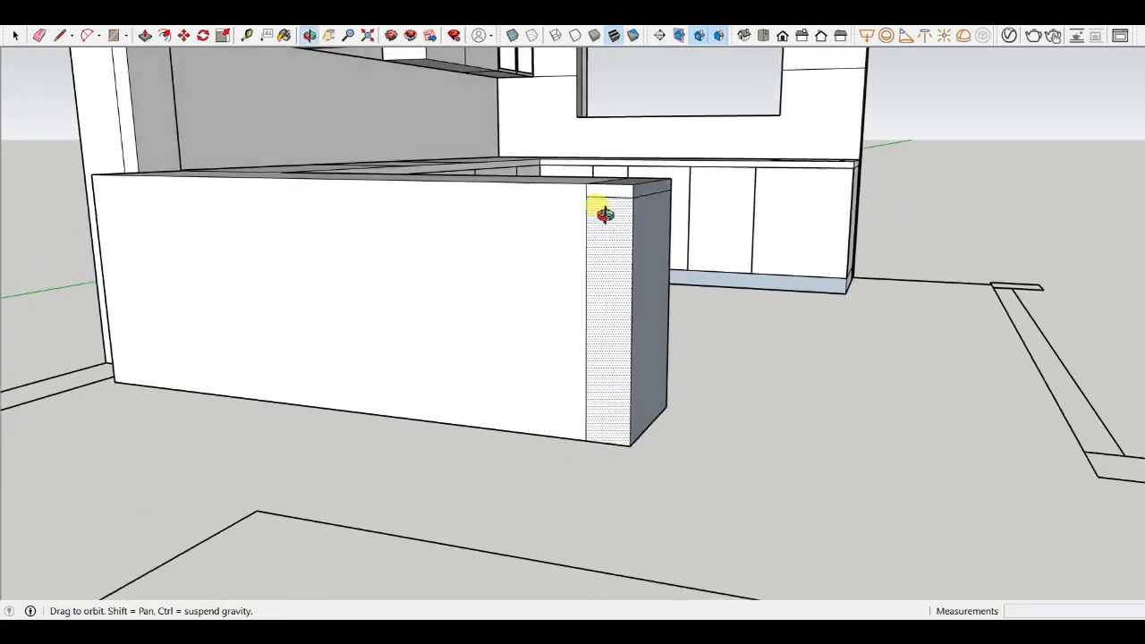
pyautogui.press('m')
pyautogui.scroll(3, 596, 286)
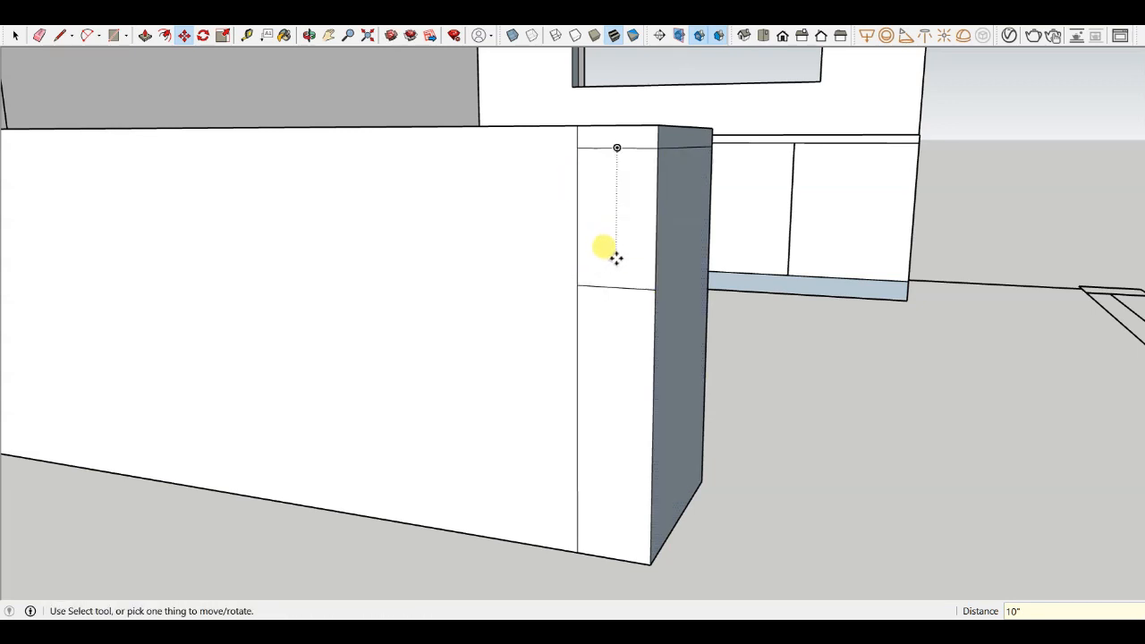
pyautogui.scroll(-2, 639, 264)
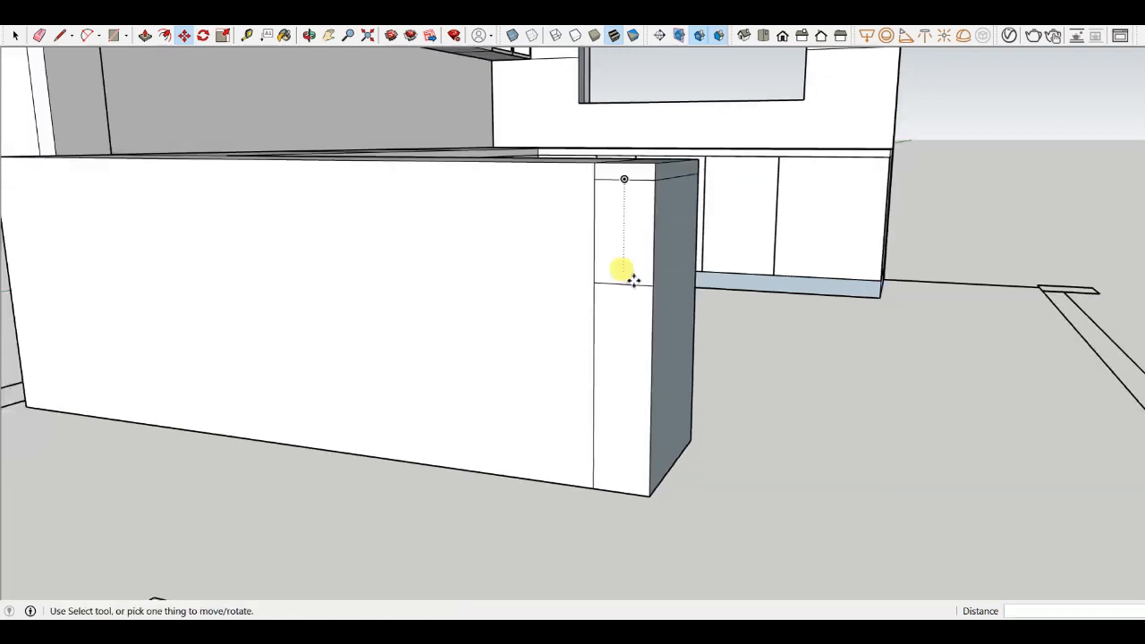
pyautogui.moveTo(621, 271); pyautogui.dragTo(549, 286, button='middle')
# - Push the upper part of the partition's end face inward 457 mm to form a recess
pyautogui.press('p')
pyautogui.scroll(3, 582, 283)
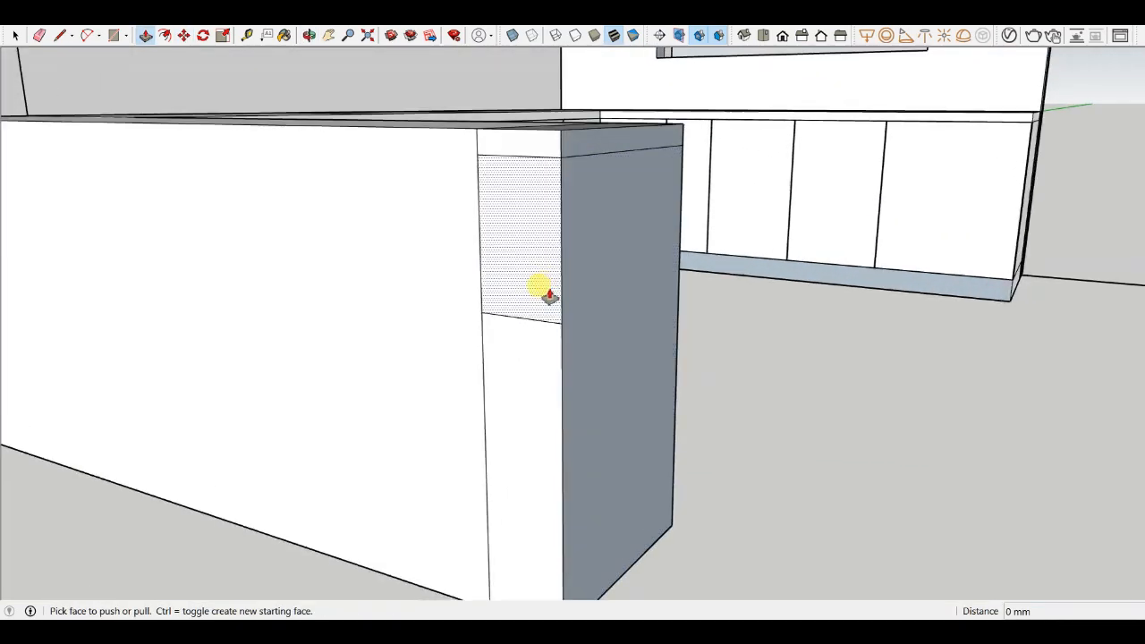
pyautogui.moveTo(540, 289); pyautogui.dragTo(687, 190)
pyautogui.click(681, 184)
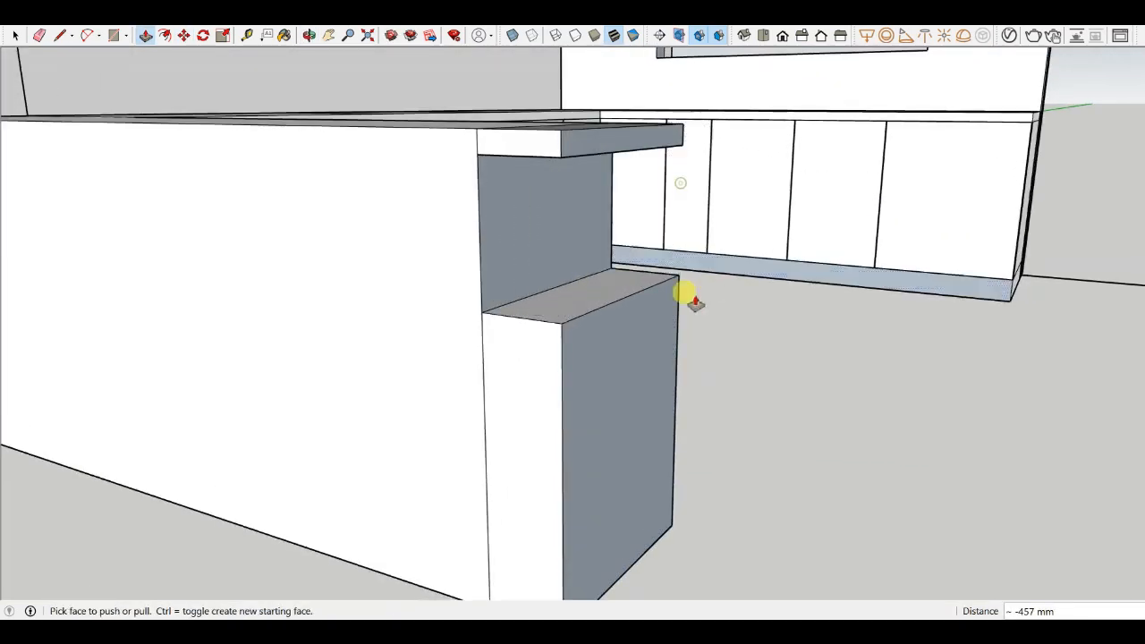
# - Orbit and zoom around the recessed partition end to examine its faces
pyautogui.scroll(-4, 572, 289)
pyautogui.moveTo(685, 294); pyautogui.dragTo(618, 308, button='middle')
pyautogui.scroll(2, 841, 193)
pyautogui.scroll(2, 685, 286)
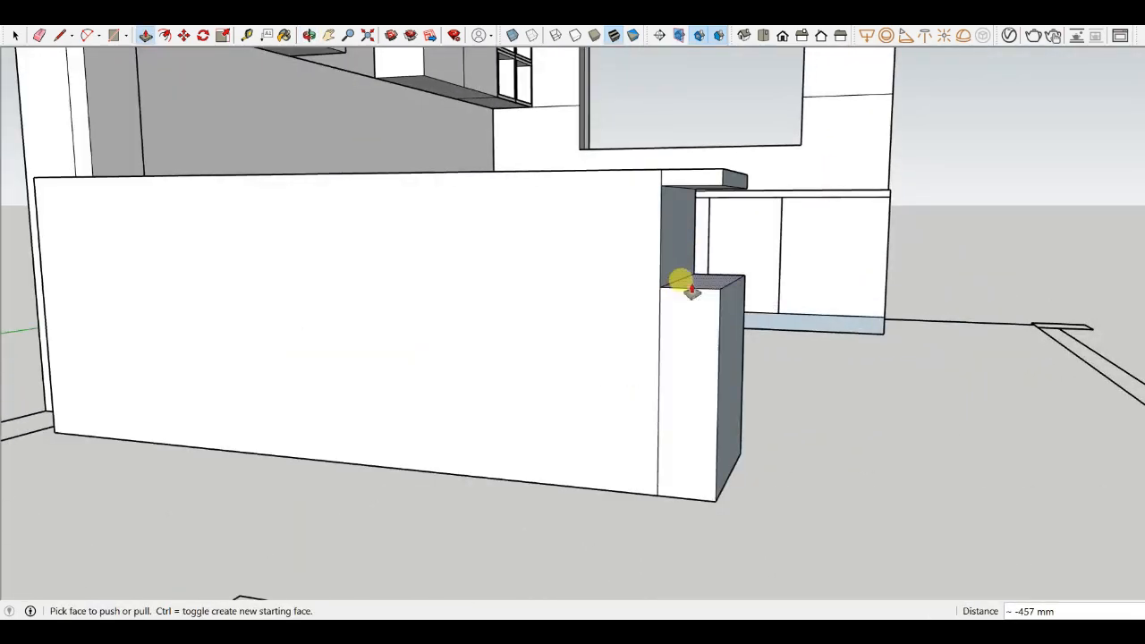
pyautogui.scroll(2, 685, 271)
pyautogui.moveTo(685, 271); pyautogui.dragTo(717, 315, button='middle')
pyautogui.scroll(-6, 717, 314)
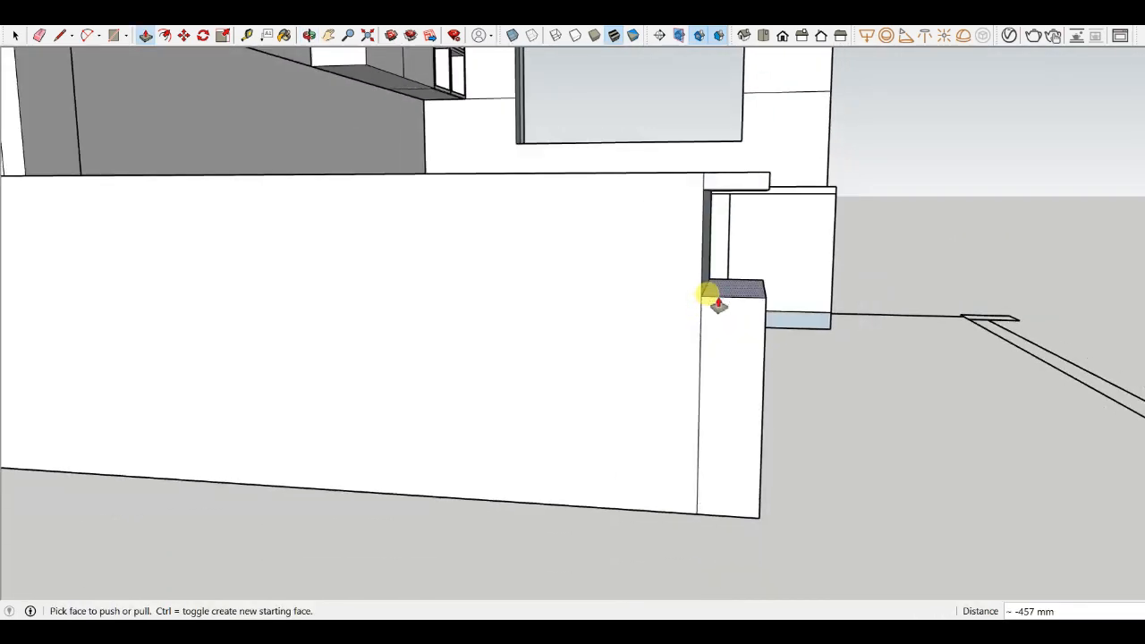
pyautogui.scroll(2, 724, 355)
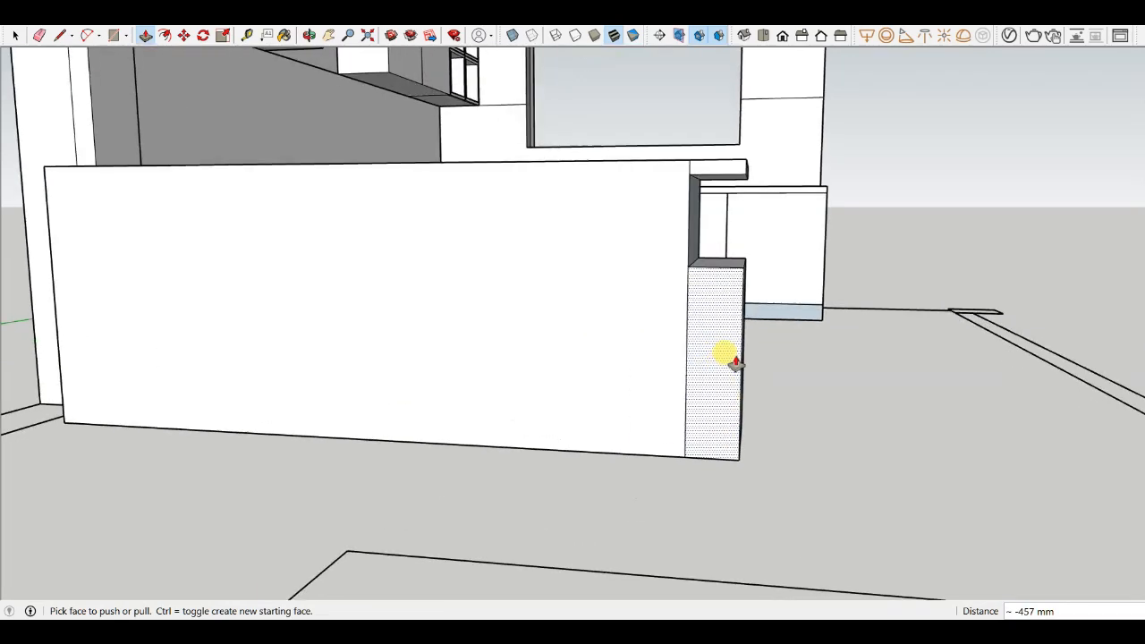
pyautogui.scroll(-2, 724, 348)
pyautogui.moveTo(723, 340)
pyautogui.mouseDown(button='middle')
pyautogui.moveTo(657, 328)
pyautogui.moveTo(513, 340)
pyautogui.moveTo(695, 358)
pyautogui.mouseUp(button='middle')
pyautogui.scroll(2, 669, 332)
pyautogui.scroll(1, 677, 363)
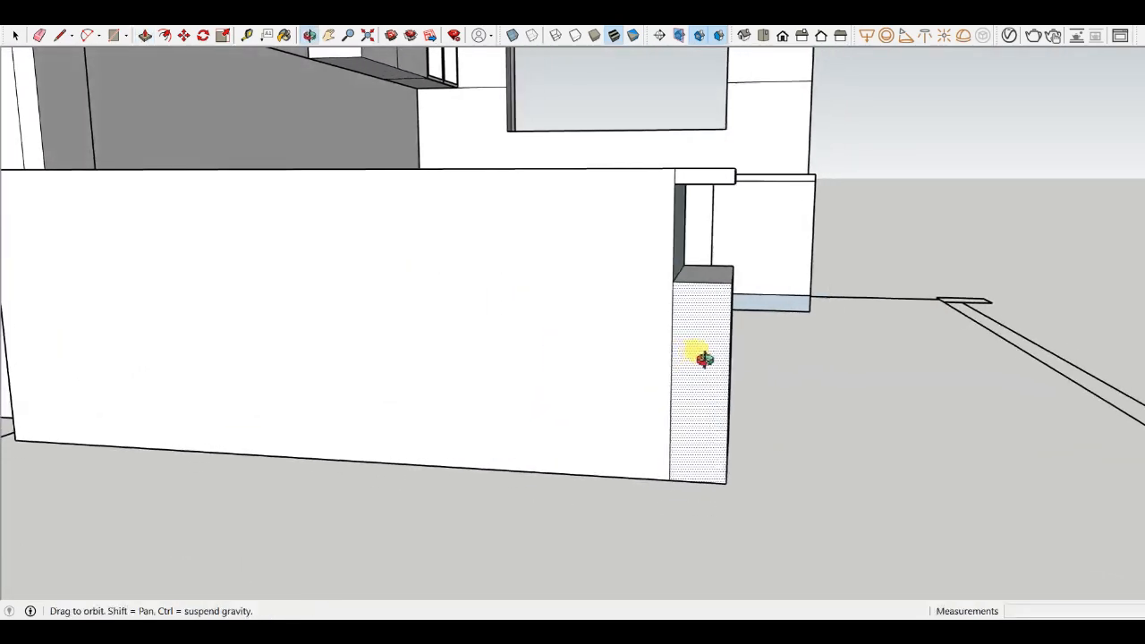
# - Erase a stray edge at the step of the recessed partition end
pyautogui.press('e')
pyautogui.scroll(-3, 463, 379)
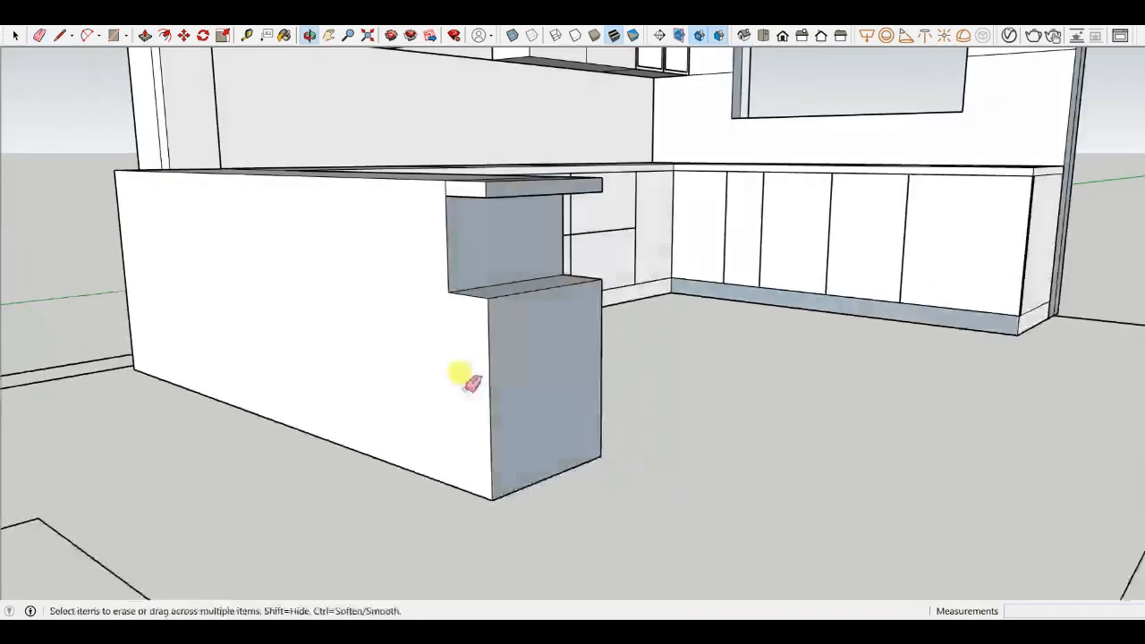
pyautogui.scroll(4, 519, 284)
pyautogui.moveTo(600, 281)
pyautogui.mouseDown(button='middle')
pyautogui.moveTo(254, 319)
pyautogui.moveTo(503, 356)
pyautogui.moveTo(685, 325)
pyautogui.moveTo(828, 346)
pyautogui.moveTo(792, 360)
pyautogui.moveTo(765, 285)
pyautogui.moveTo(685, 328)
pyautogui.moveTo(603, 281)
pyautogui.mouseUp(button='middle')
# - Orbit and zoom around the partition counter to inspect the recess and top slab
pyautogui.scroll(-2, 759, 297)
pyautogui.scroll(3, 632, 340)
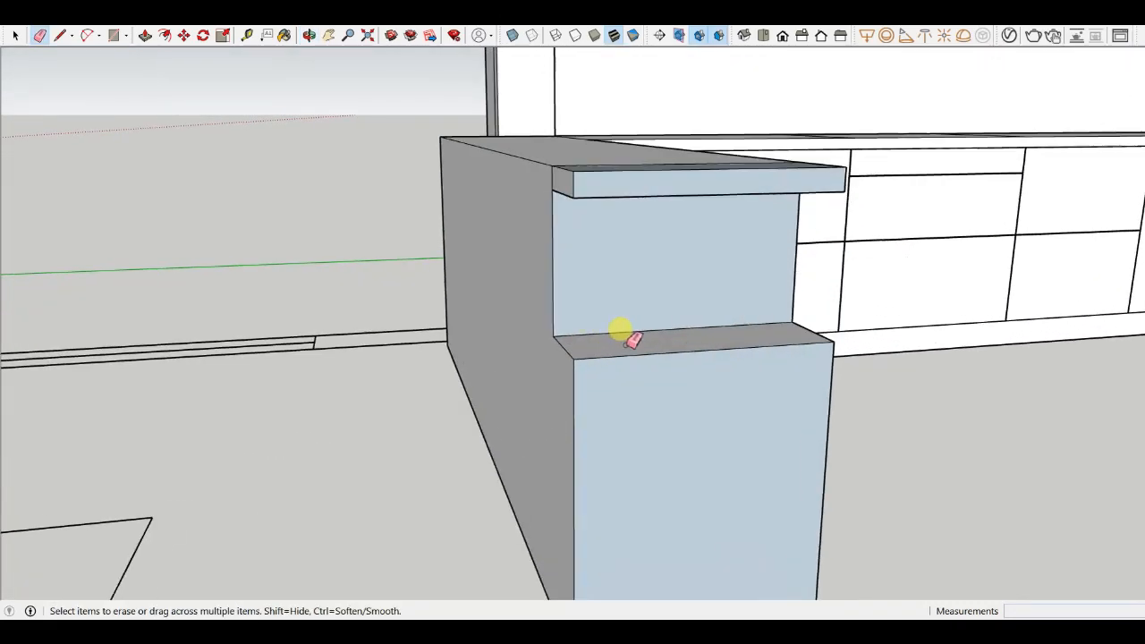
pyautogui.scroll(-3, 499, 335)
pyautogui.moveTo(498, 335)
pyautogui.mouseDown(button='middle')
pyautogui.moveTo(524, 388)
pyautogui.moveTo(409, 307)
pyautogui.moveTo(1084, 345)
pyautogui.moveTo(1086, 317)
pyautogui.moveTo(1015, 325)
pyautogui.moveTo(748, 276)
pyautogui.mouseUp(button='middle')
pyautogui.scroll(4, 729, 234)
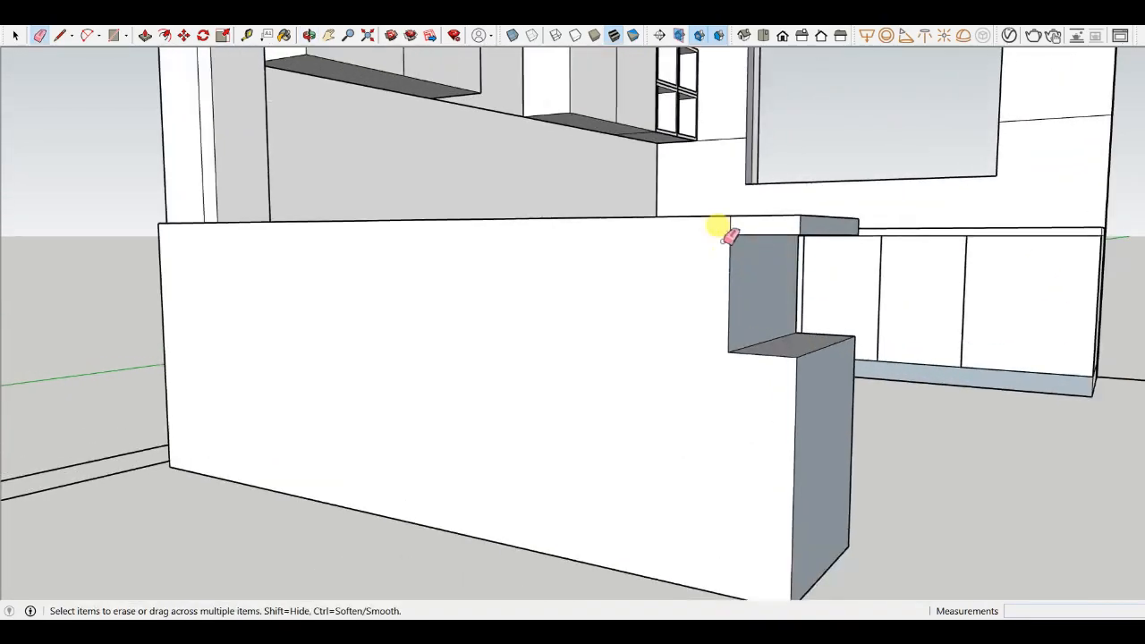
pyautogui.scroll(-4, 765, 231)
pyautogui.moveTo(765, 231)
pyautogui.mouseDown(button='middle')
pyautogui.moveTo(649, 373)
pyautogui.moveTo(560, 366)
pyautogui.moveTo(403, 325)
pyautogui.mouseUp(button='middle')
pyautogui.scroll(5, 560, 366)
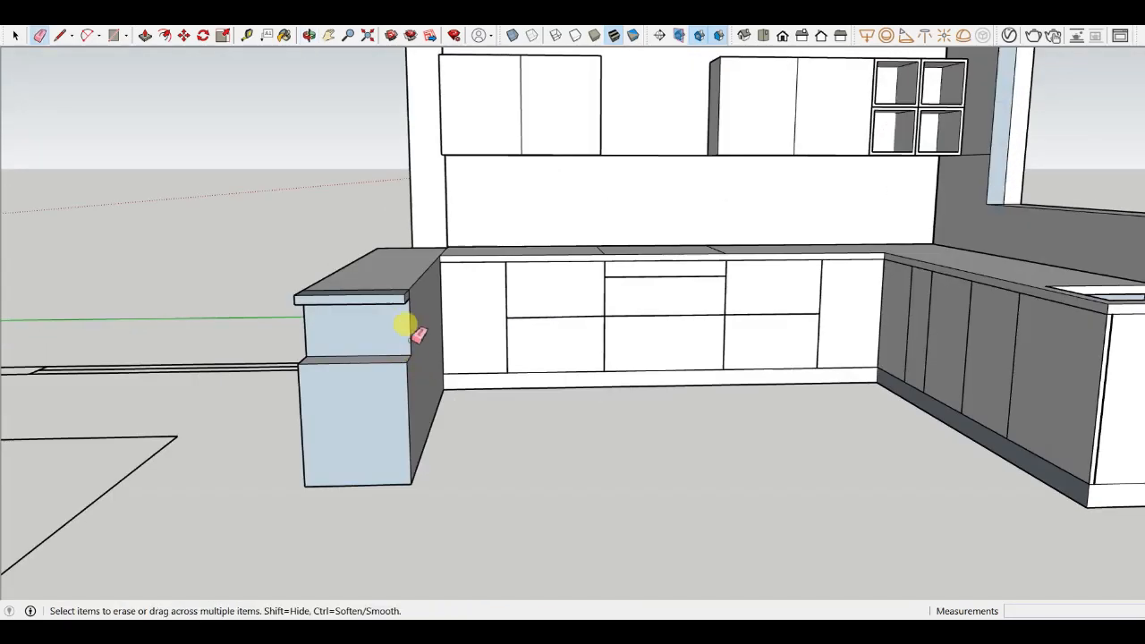
pyautogui.scroll(3, 382, 277)
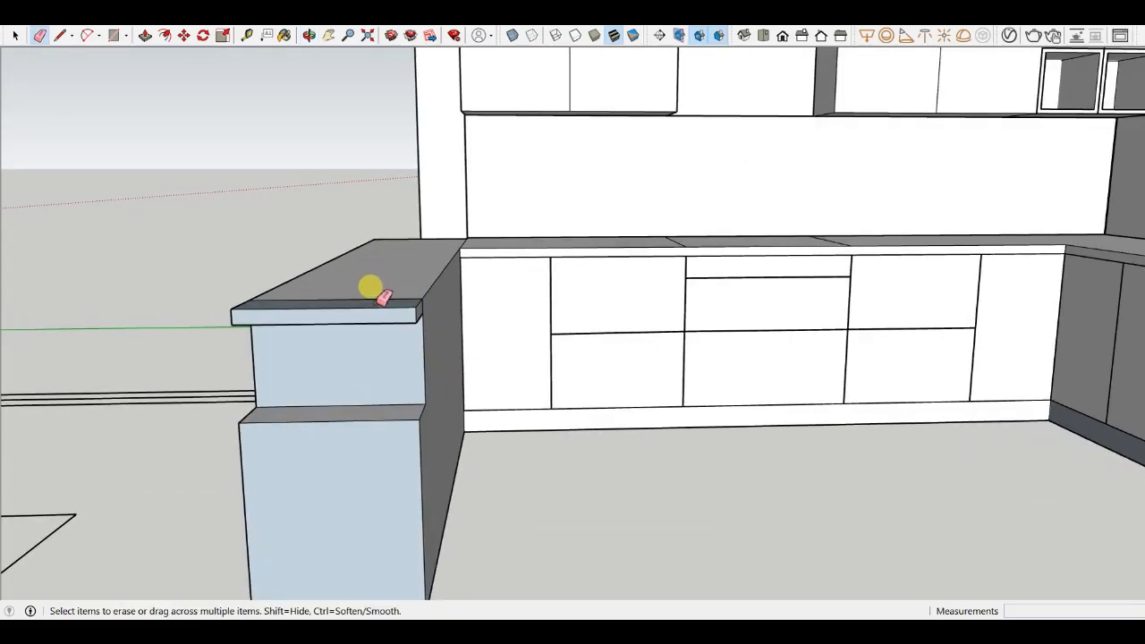
pyautogui.moveTo(376, 289)
pyautogui.mouseDown(button='middle')
pyautogui.moveTo(537, 289)
pyautogui.moveTo(493, 317)
pyautogui.moveTo(272, 310)
pyautogui.mouseUp(button='middle')
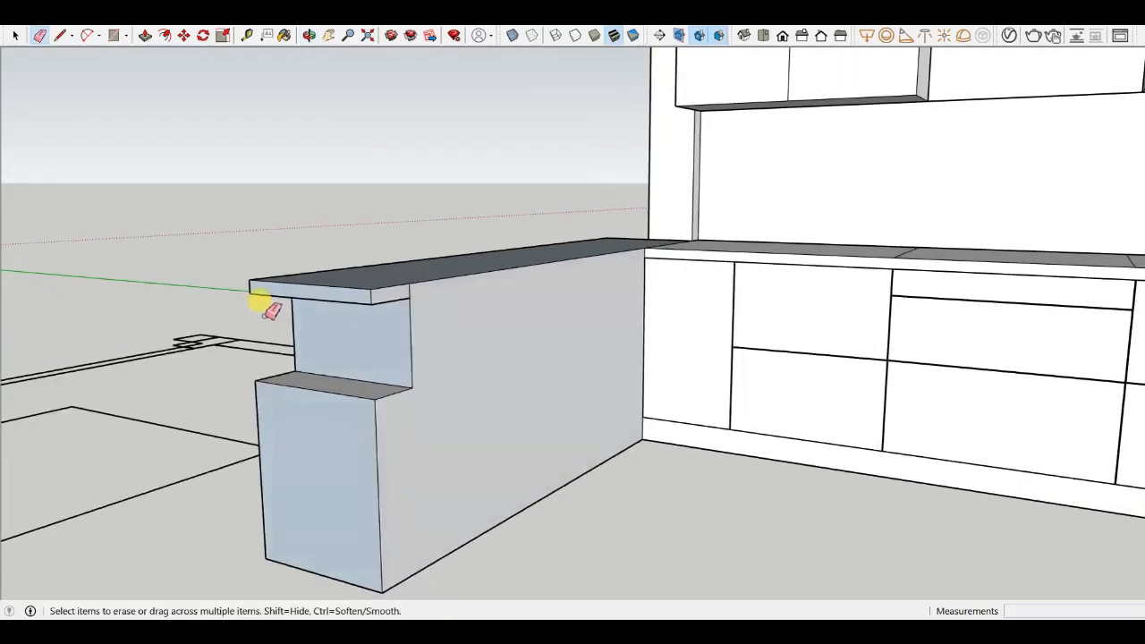
pyautogui.scroll(6, 272, 311)
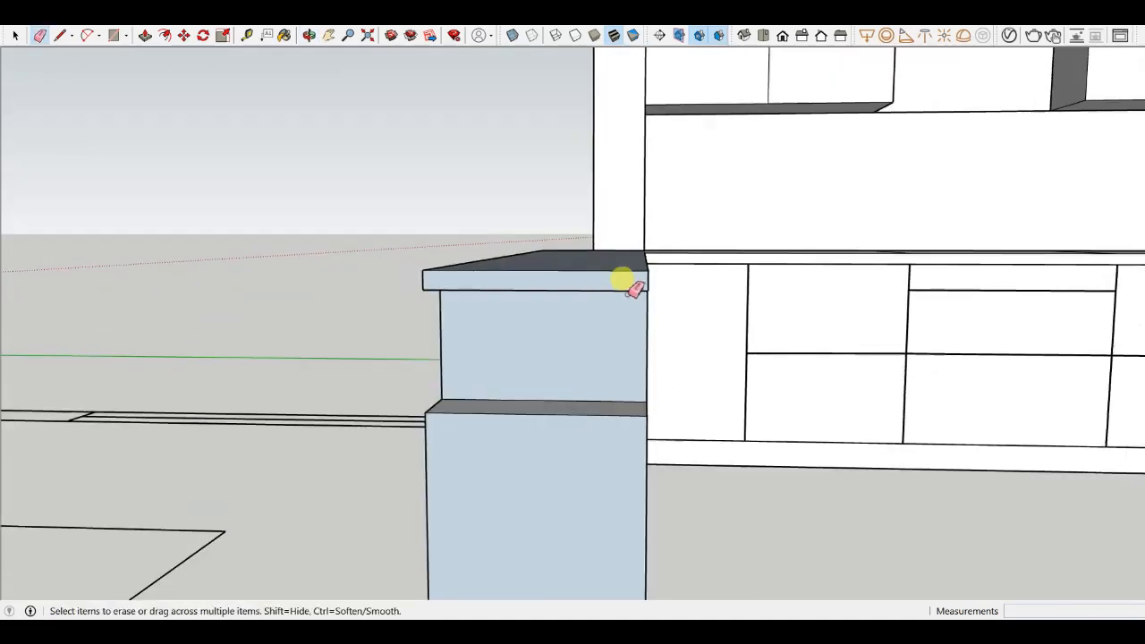
pyautogui.scroll(-2, 621, 279)
pyautogui.moveTo(607, 335); pyautogui.dragTo(688, 325, button='middle')
pyautogui.moveTo(785, 298); pyautogui.dragTo(701, 370, button='middle')
pyautogui.scroll(-4, 552, 296)
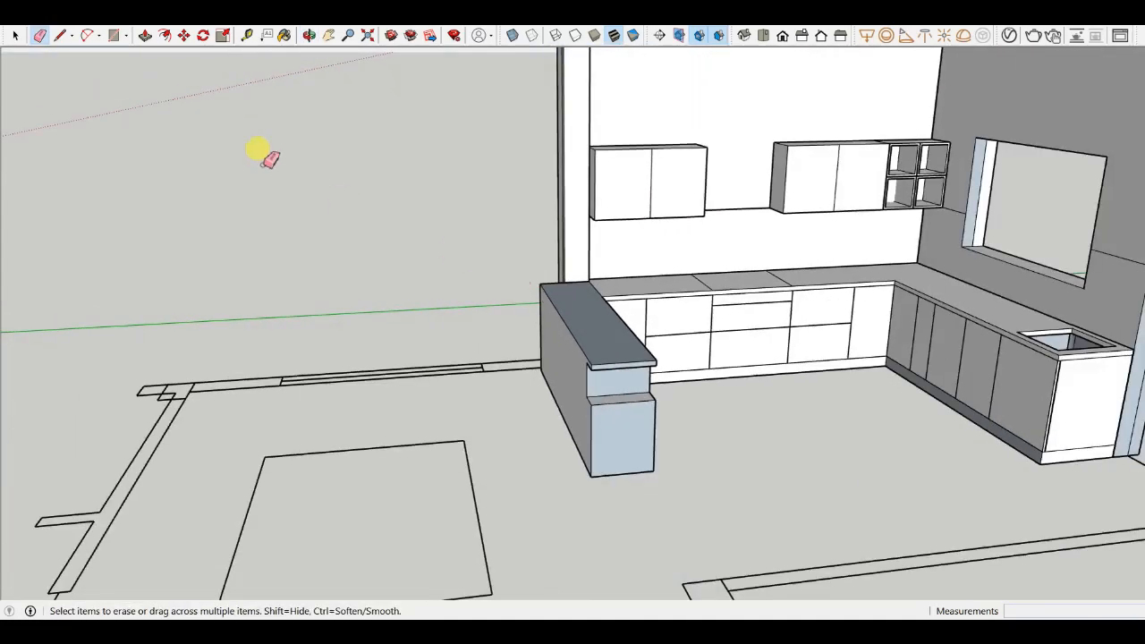
# - Orbit and zoom around the whole kitchen model to review the counters and partition
pyautogui.click(15, 35)
pyautogui.moveTo(251, 113); pyautogui.dragTo(648, 394, button='middle')
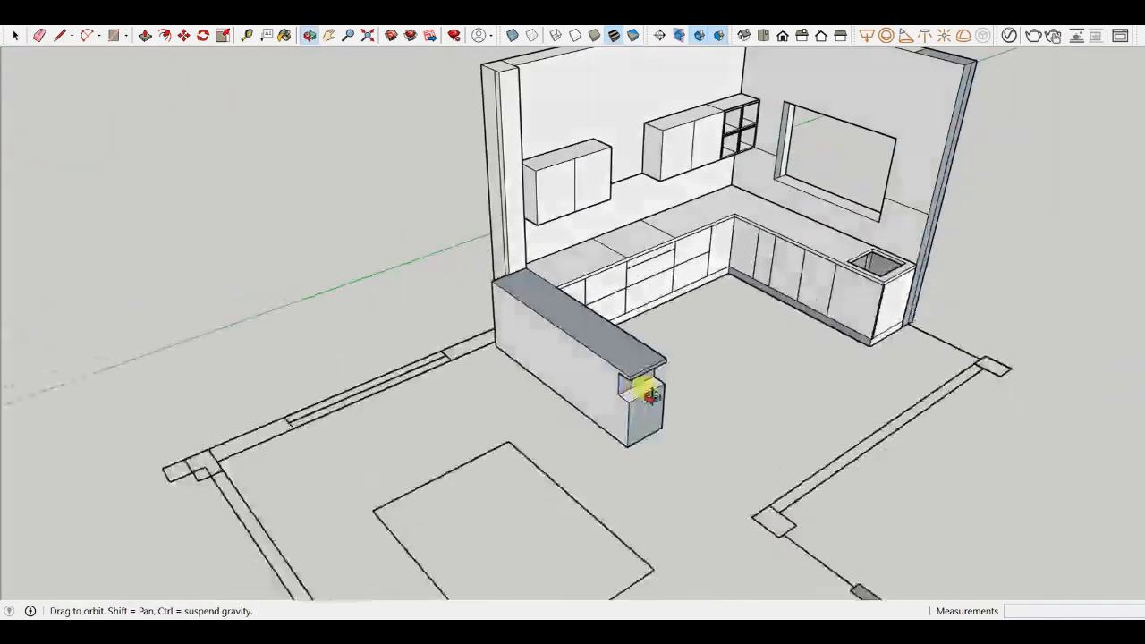
pyautogui.scroll(3, 682, 309)
pyautogui.scroll(-3, 684, 291)
pyautogui.moveTo(666, 296); pyautogui.dragTo(578, 285, button='middle')
pyautogui.scroll(6, 575, 215)
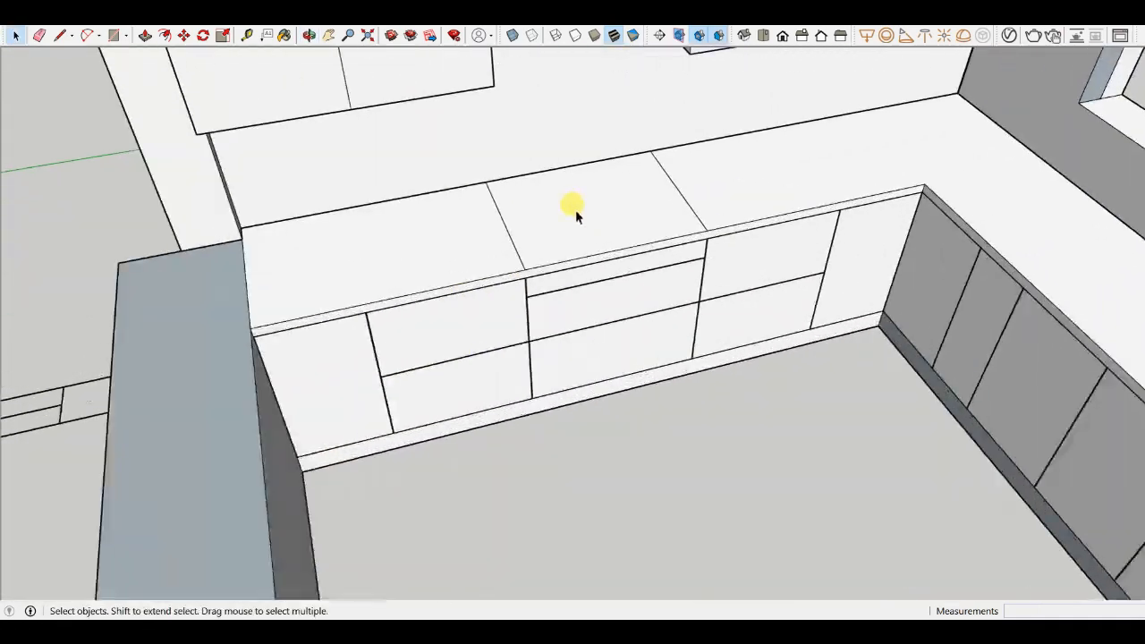
pyautogui.scroll(1, 575, 210)
pyautogui.click(599, 218)
pyautogui.scroll(-5, 591, 216)
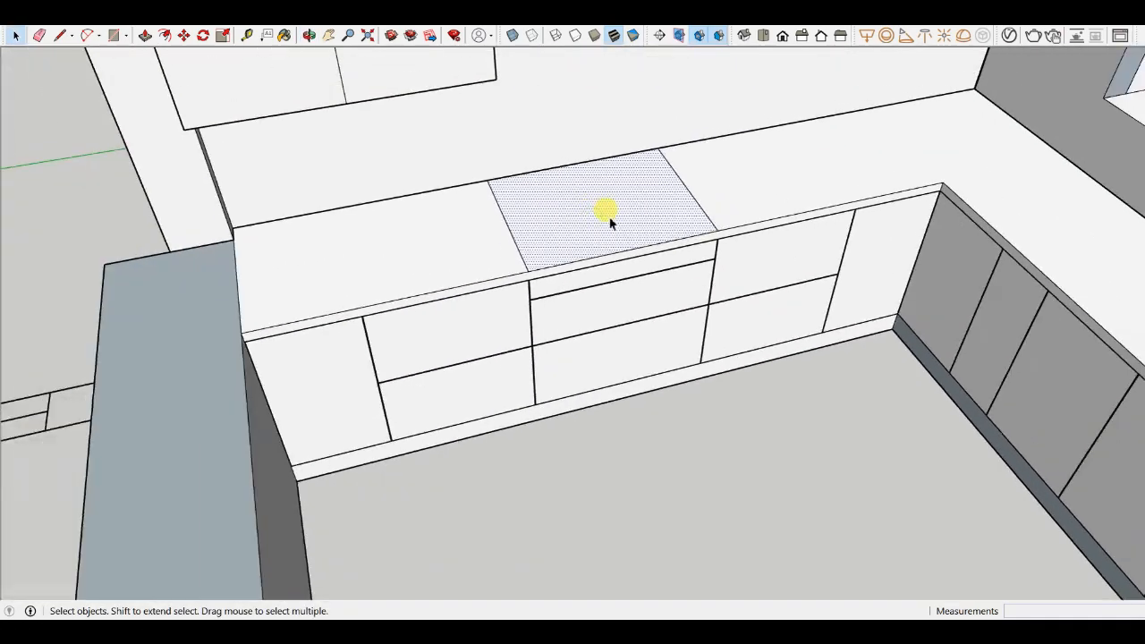
pyautogui.moveTo(606, 212); pyautogui.dragTo(669, 204, button='middle')
pyautogui.scroll(-5, 475, 248)
pyautogui.scroll(-2, 669, 204)
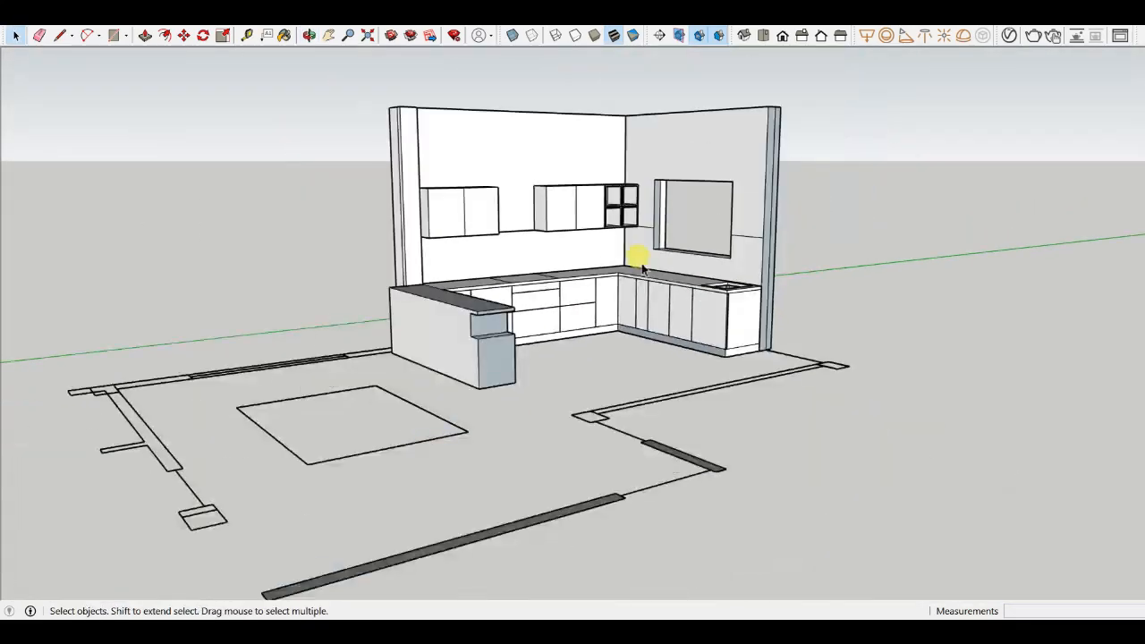
pyautogui.moveTo(641, 261); pyautogui.dragTo(447, 367, button='middle')
pyautogui.scroll(3, 444, 387)
pyautogui.scroll(3, 445, 387)
pyautogui.moveTo(755, 294); pyautogui.dragTo(439, 326, button='middle')
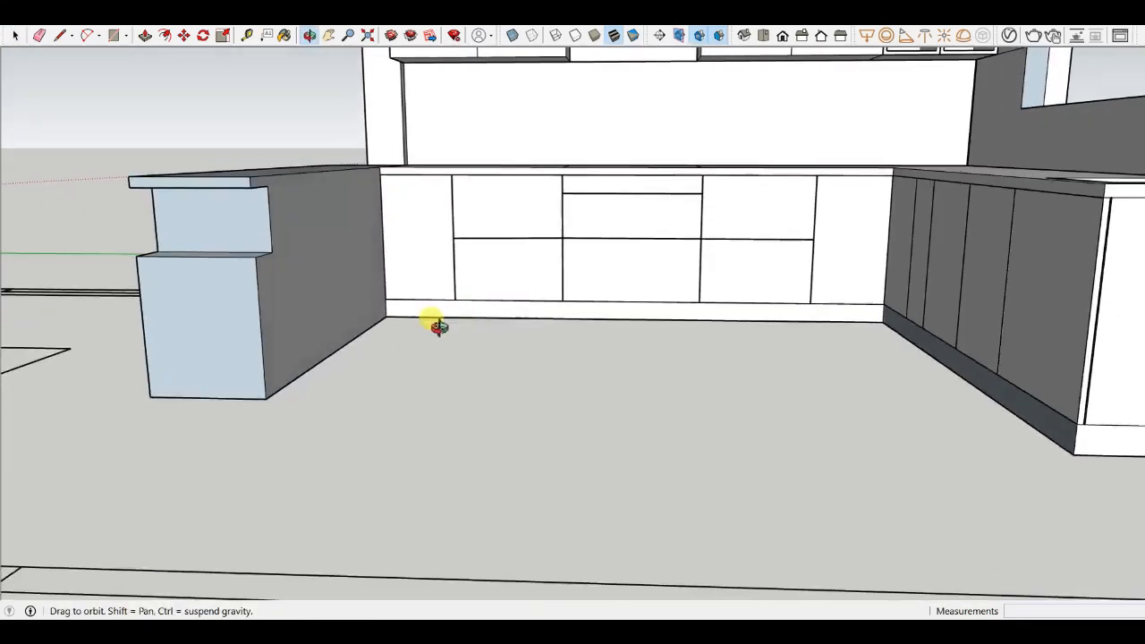
pyautogui.scroll(-7, 544, 365)
pyautogui.moveTo(990, 441); pyautogui.dragTo(925, 353, button='middle')
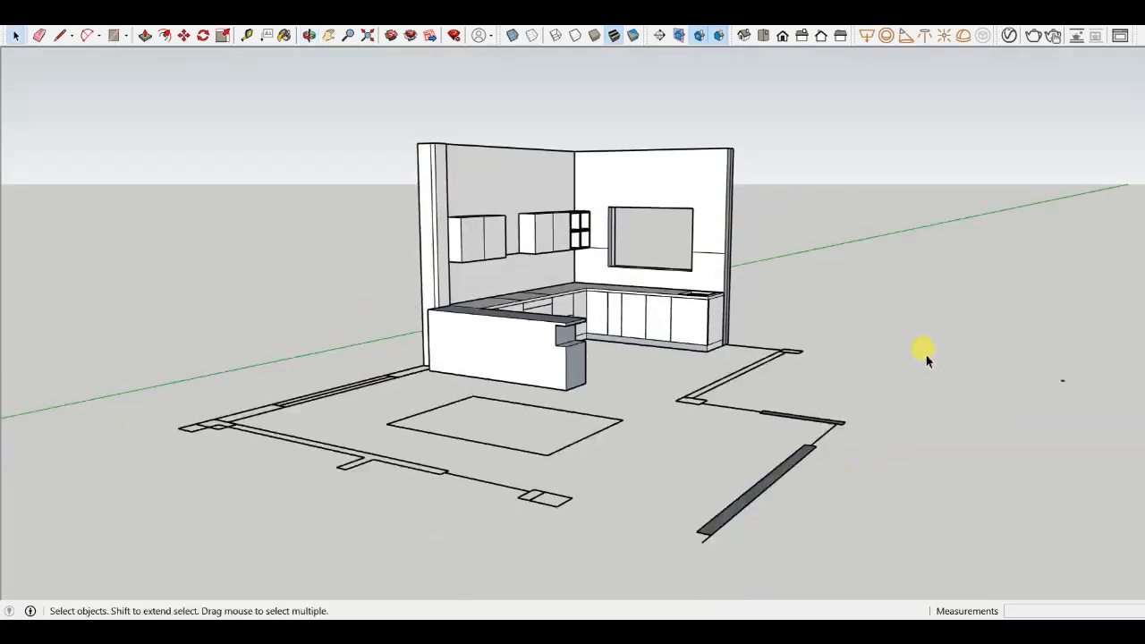
pyautogui.scroll(5, 692, 312)
pyautogui.moveTo(698, 312); pyautogui.dragTo(838, 537, button='middle')
pyautogui.scroll(5, 731, 358)
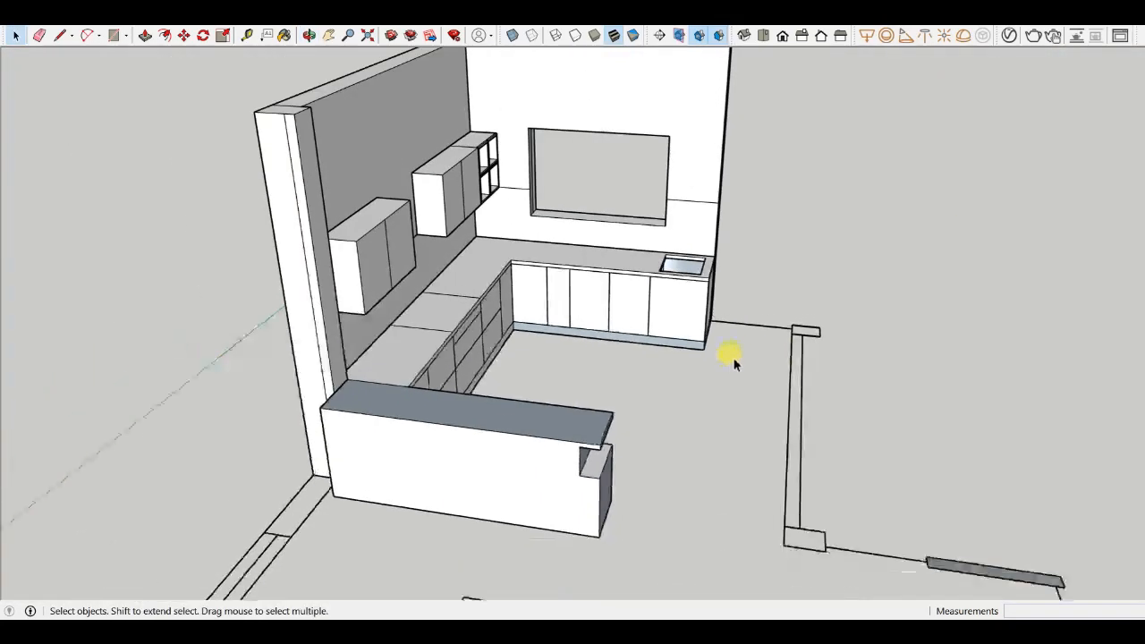
# - Draw a rectangle about 4099 by 117 mm over the right-side wall outline on the plan
pyautogui.press('r')
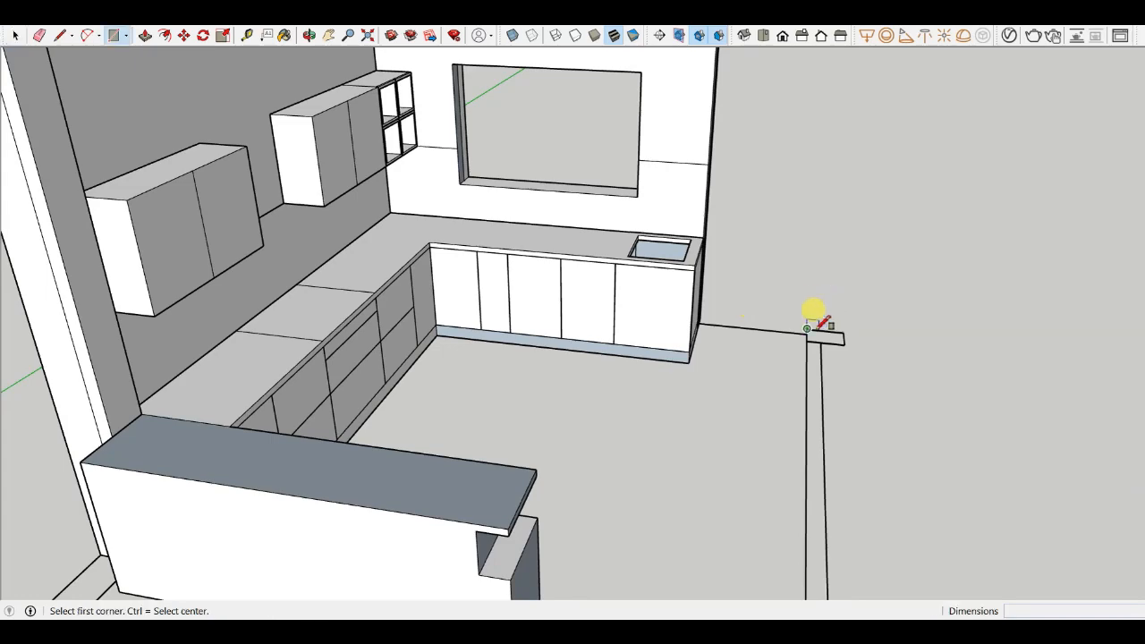
pyautogui.scroll(3, 805, 313)
pyautogui.click(799, 329)
pyautogui.scroll(1, 805, 347)
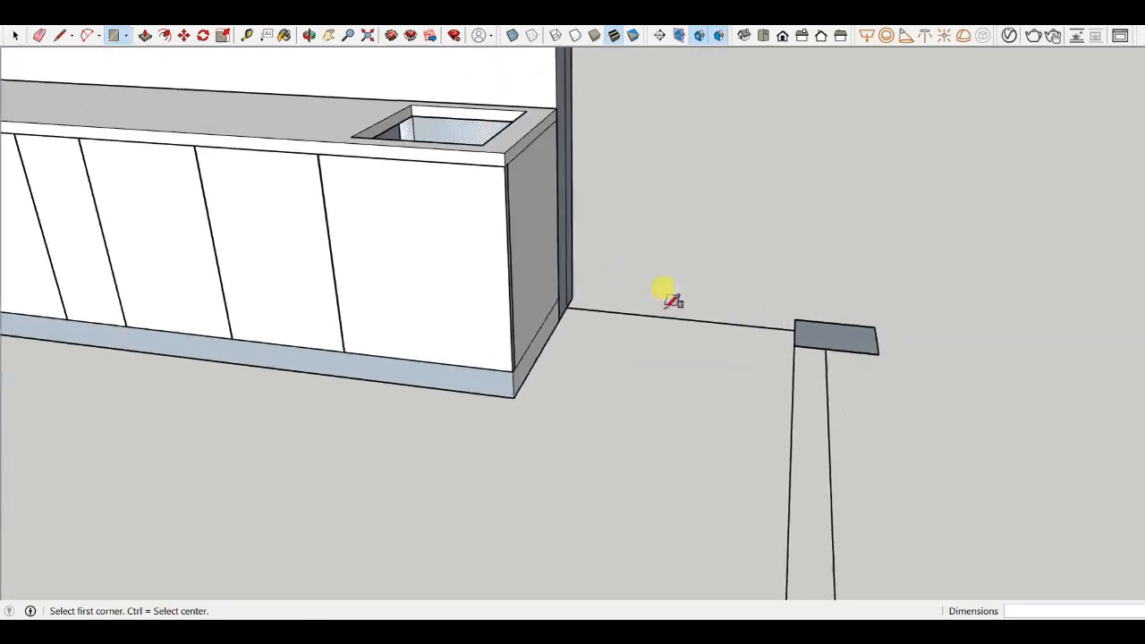
pyautogui.scroll(-2, 666, 303)
pyautogui.click(748, 328)
pyautogui.scroll(-3, 754, 241)
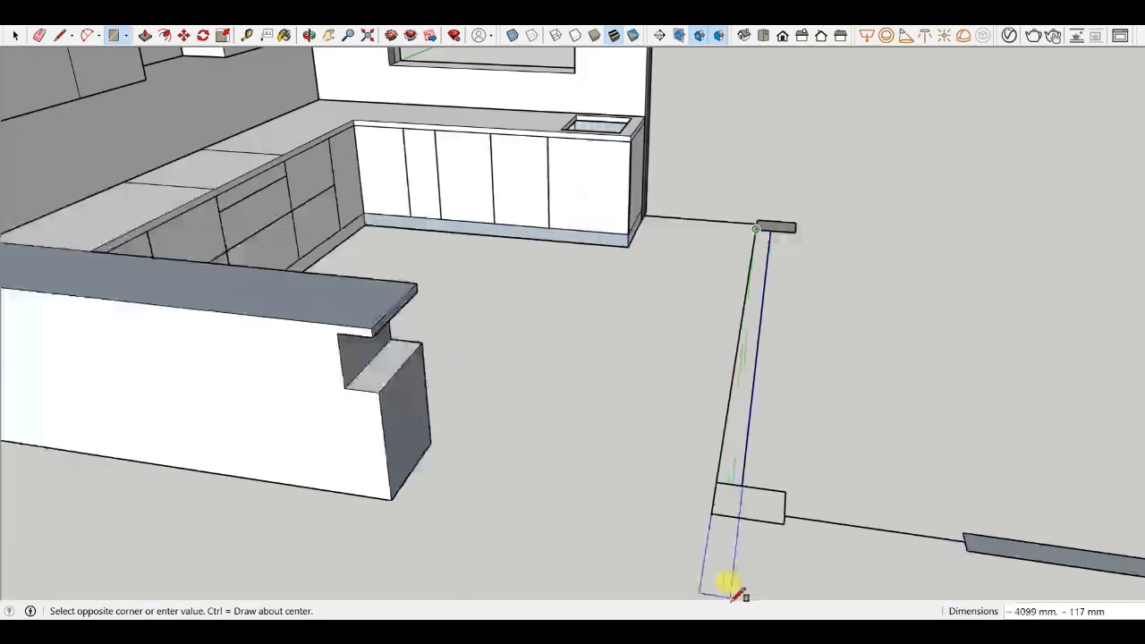
pyautogui.scroll(1, 732, 555)
pyautogui.click(743, 466)
pyautogui.scroll(-3, 714, 461)
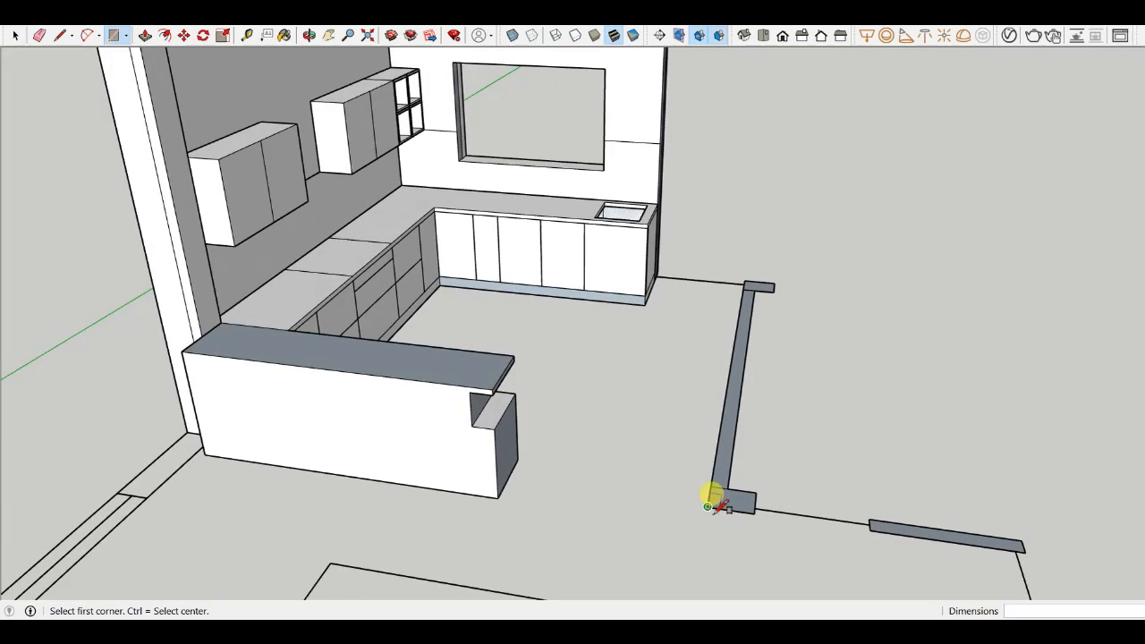
# - Push-pull the rectangle up 3048 mm to raise the new wall
pyautogui.press('p')
pyautogui.scroll(2, 715, 501)
pyautogui.click(723, 504)
pyautogui.scroll(-4, 751, 474)
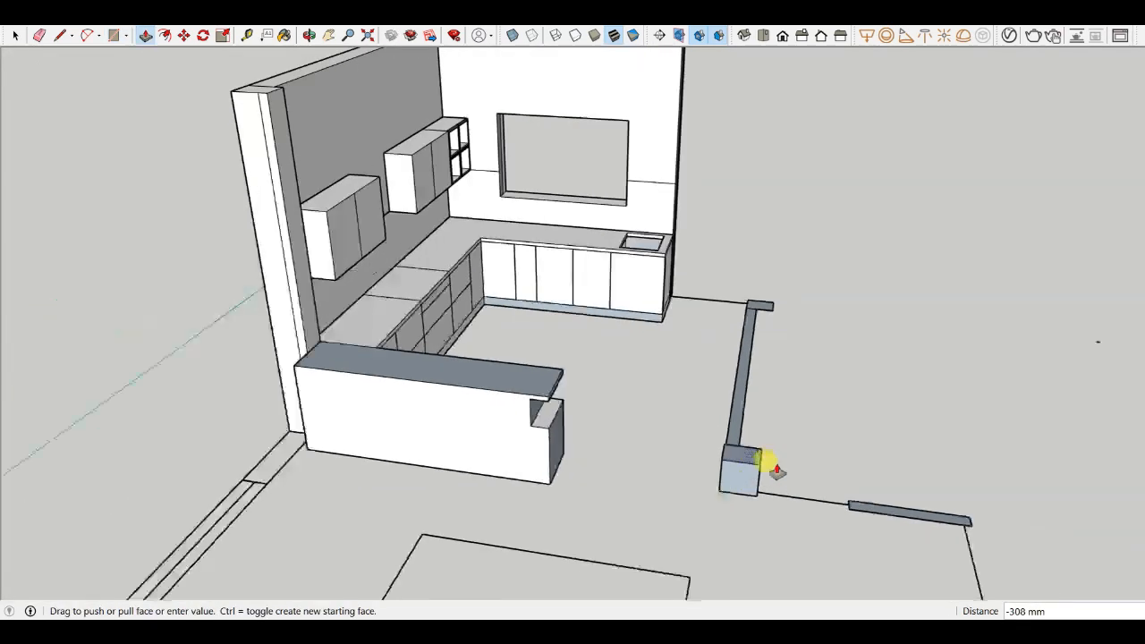
pyautogui.click(458, 255)
pyautogui.moveTo(838, 402); pyautogui.dragTo(759, 360, button='middle')
pyautogui.click(762, 360)
pyautogui.click(883, 251)
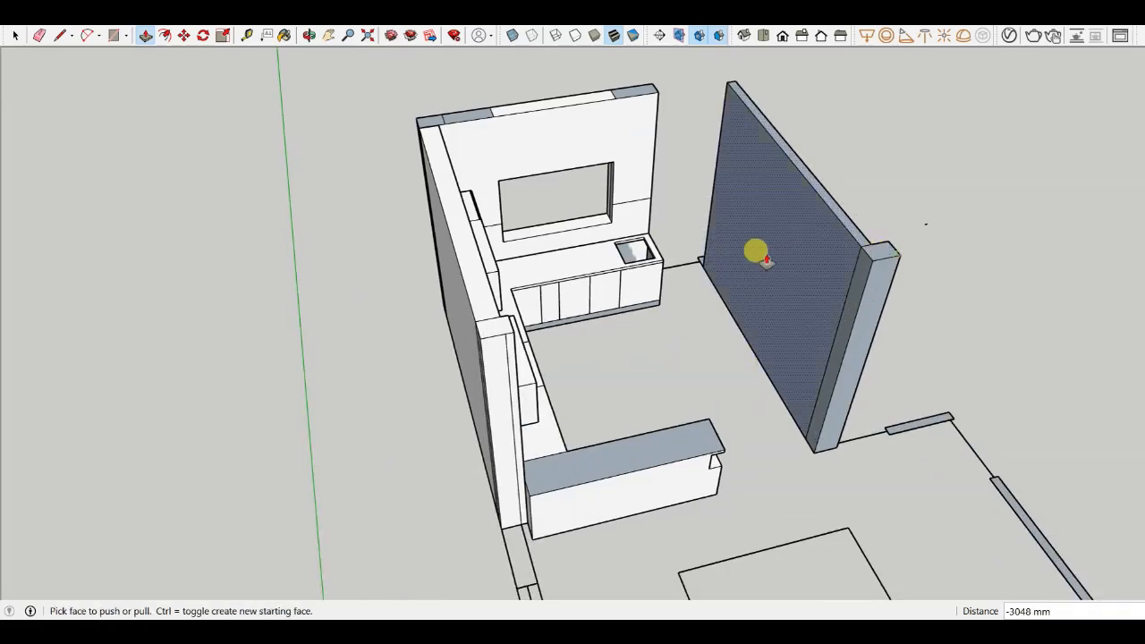
# - Orbit and zoom around the new wall and the kitchen from above
pyautogui.scroll(2, 743, 252)
pyautogui.click(693, 261)
pyautogui.scroll(-2, 693, 261)
pyautogui.click(882, 176)
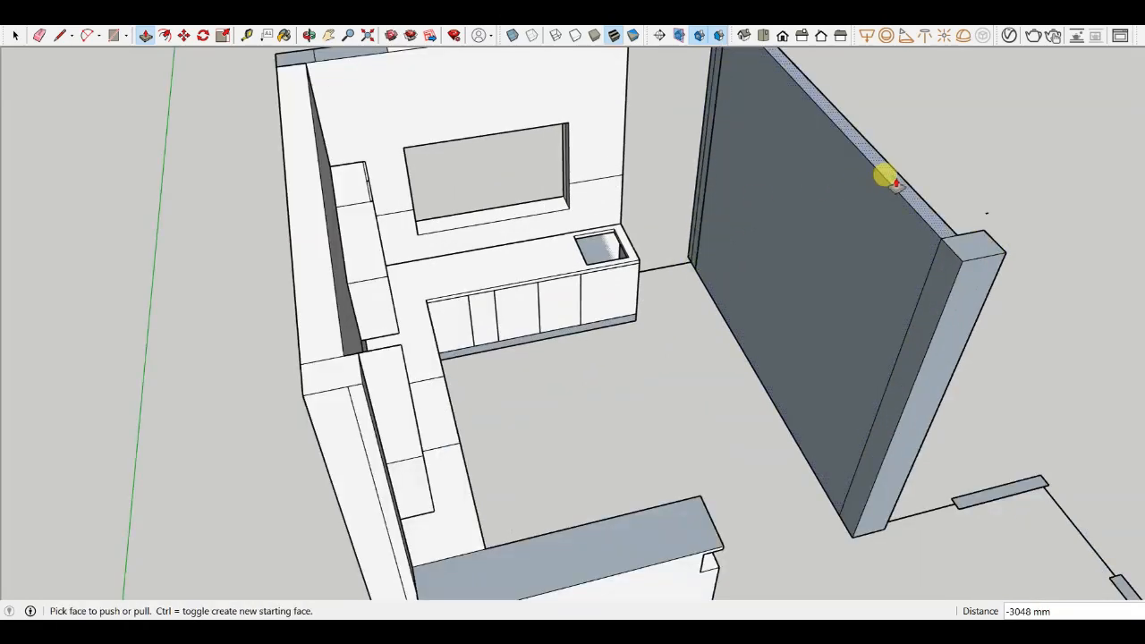
pyautogui.moveTo(882, 177); pyautogui.dragTo(670, 271, button='middle')
pyautogui.scroll(2, 600, 251)
pyautogui.scroll(-3, 670, 272)
pyautogui.scroll(2, 673, 247)
pyautogui.scroll(-3, 673, 247)
pyautogui.moveTo(545, 224); pyautogui.dragTo(516, 329, button='middle')
pyautogui.scroll(3, 579, 224)
pyautogui.scroll(-4, 483, 209)
# - Draw a line from the kitchen wall's end to the new wall, closing the floor face between them
pyautogui.press('l')
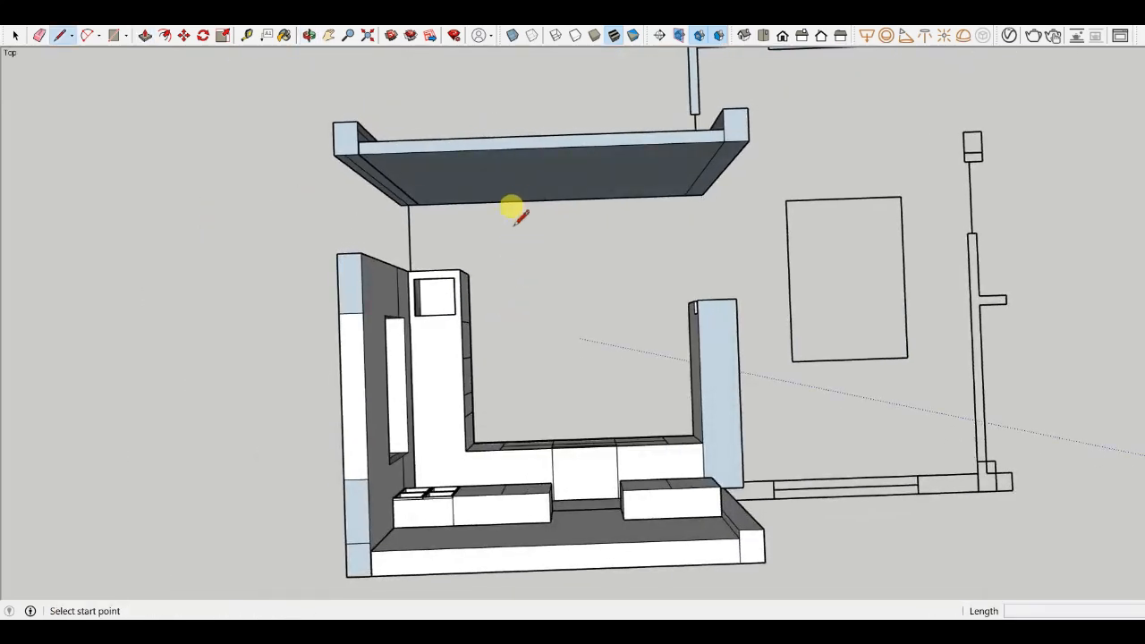
pyautogui.scroll(2, 447, 295)
pyautogui.click(452, 294)
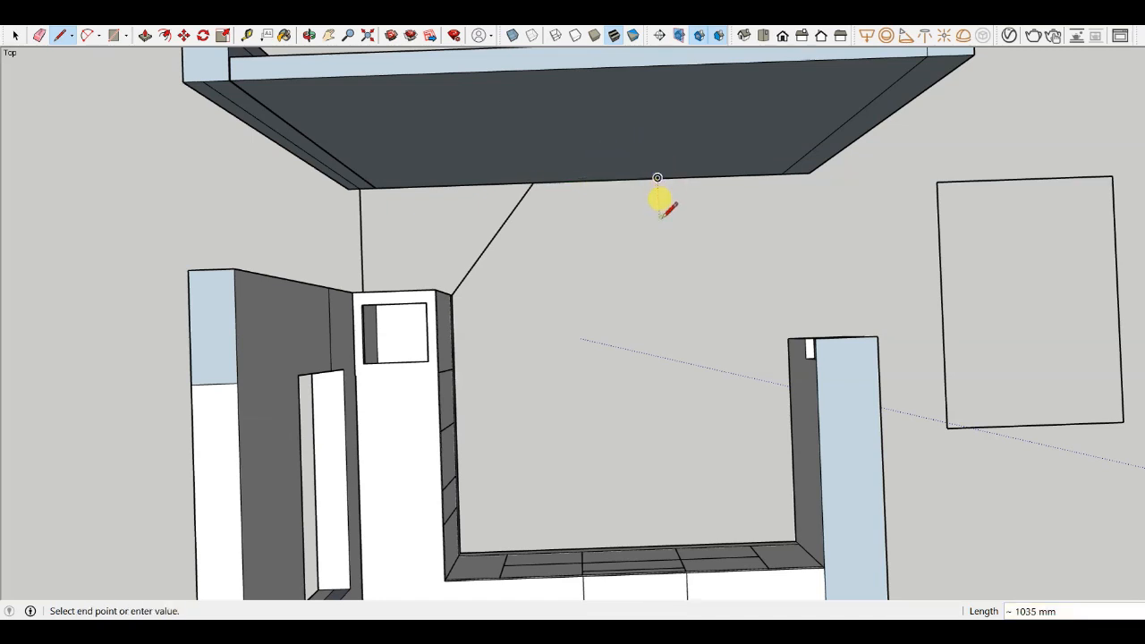
pyautogui.click(788, 339)
pyautogui.moveTo(760, 302); pyautogui.dragTo(631, 264, button='middle')
pyautogui.scroll(3, 666, 228)
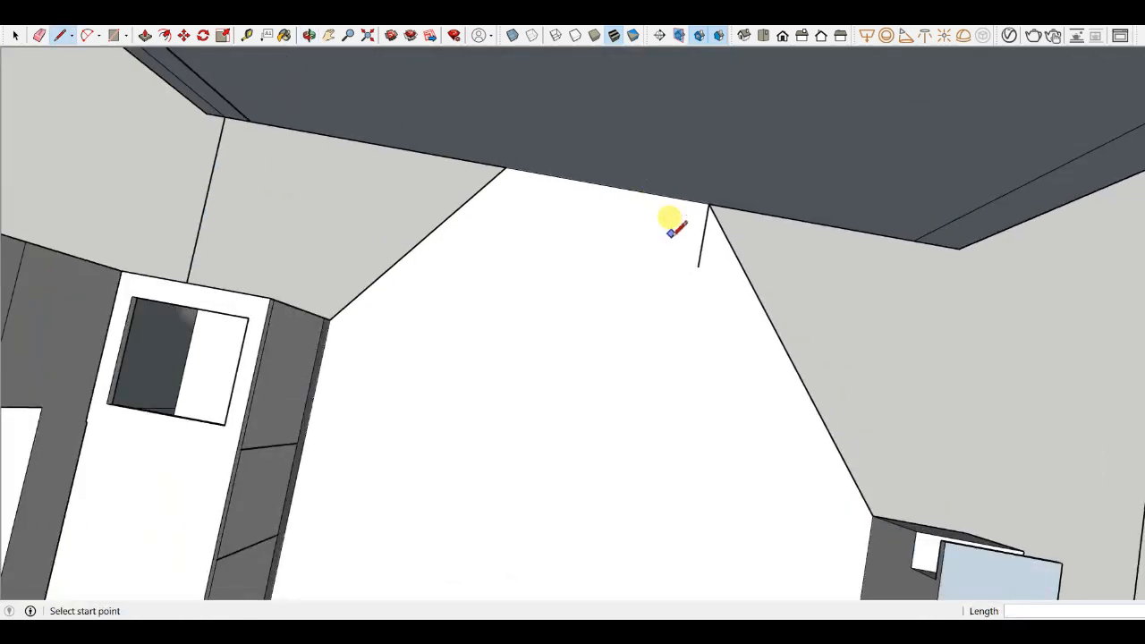
pyautogui.scroll(-2, 675, 333)
# - Erase the short stray edge near the new wall's corner
pyautogui.press('e')
pyautogui.scroll(2, 670, 268)
pyautogui.scroll(-2, 666, 264)
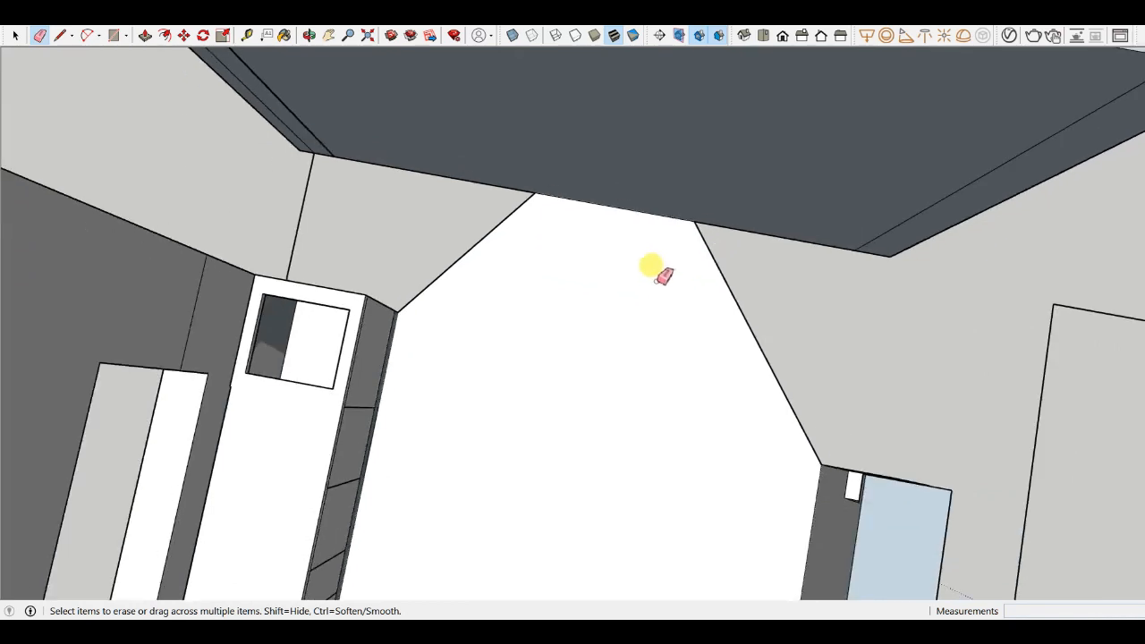
# - Draw an edge from the small square's corner to the new wall, closing the square face at the wall's base
pyautogui.press('l')
pyautogui.scroll(2, 586, 245)
pyautogui.click(508, 163)
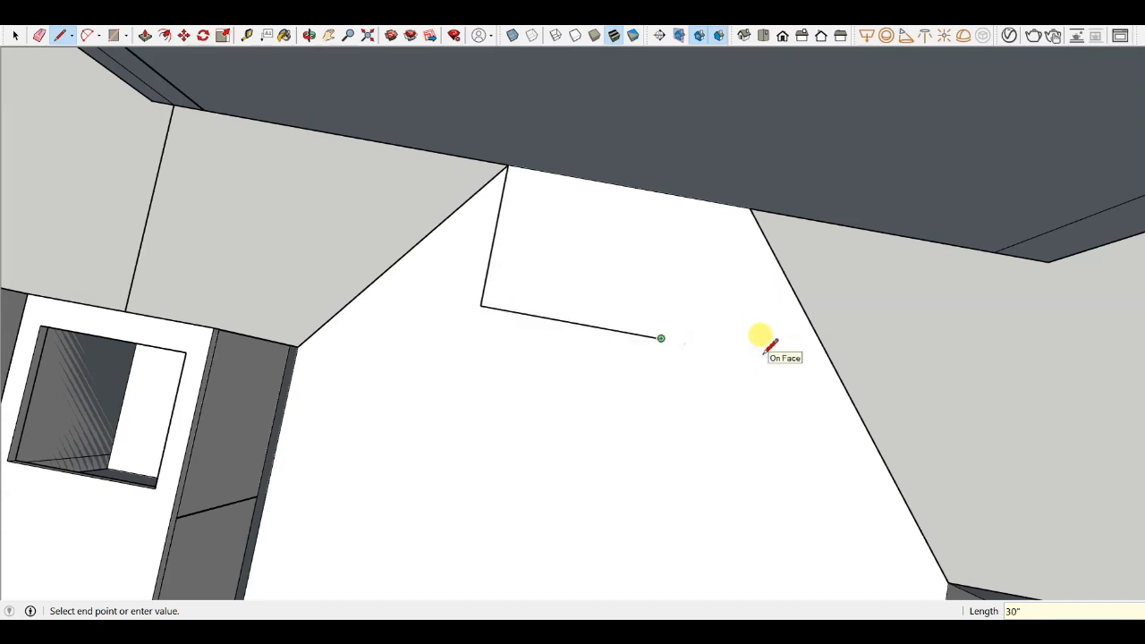
pyautogui.click(682, 192)
# - Erase the stray edges around the small square next to the new wall
pyautogui.moveTo(677, 161)
pyautogui.mouseDown(button='middle')
pyautogui.moveTo(370, 158)
pyautogui.moveTo(550, 298)
pyautogui.moveTo(550, 276)
pyautogui.moveTo(486, 312)
pyautogui.moveTo(486, 327)
pyautogui.mouseUp(button='middle')
pyautogui.press('e')
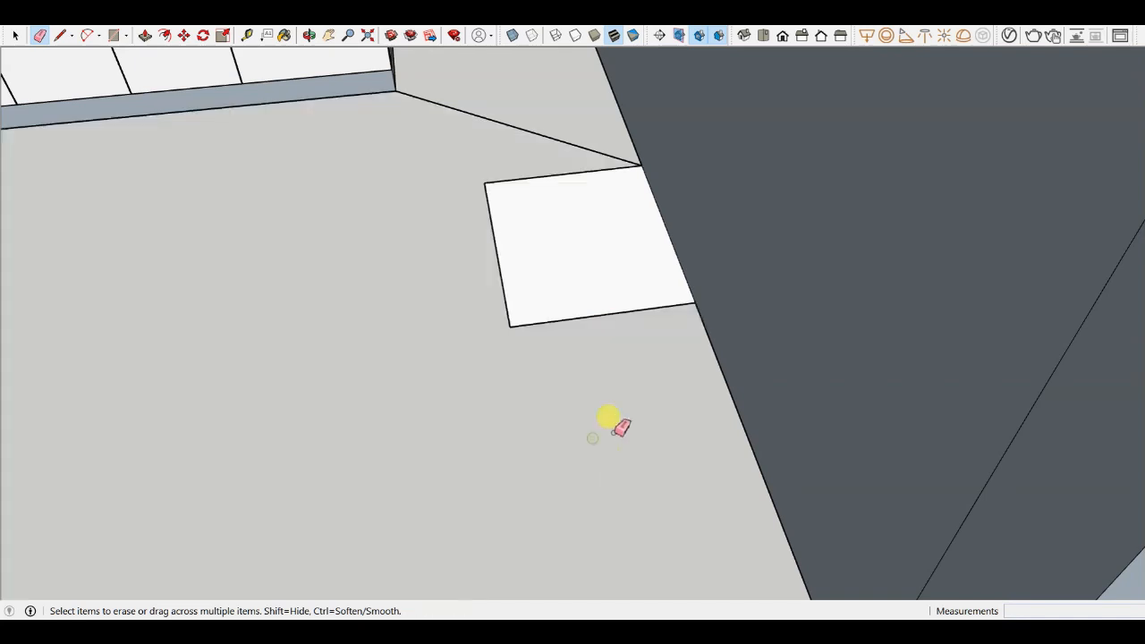
pyautogui.click(557, 139)
pyautogui.moveTo(595, 209)
pyautogui.mouseDown(button='middle')
pyautogui.moveTo(616, 284)
pyautogui.moveTo(652, 198)
pyautogui.mouseUp(button='middle')
# - Redraw the square's edge along the new wall's face, between its two corners
pyautogui.press('l')
pyautogui.click(620, 187)
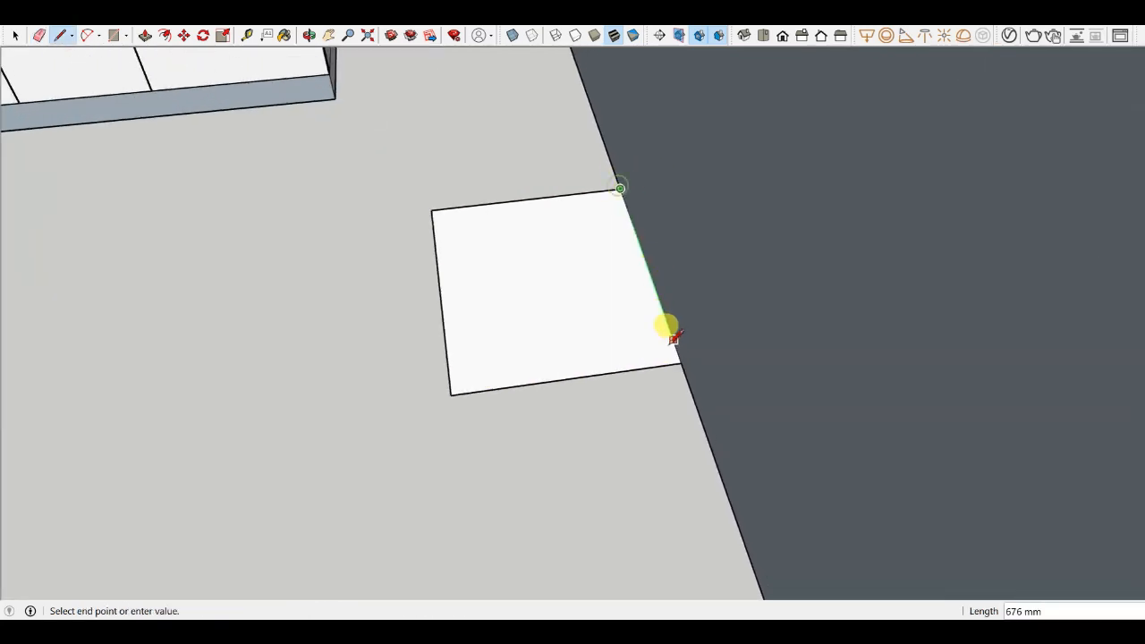
pyautogui.click(682, 361)
pyautogui.moveTo(682, 360); pyautogui.dragTo(424, 261, button='middle')
pyautogui.click(16, 36)
# - Orbit and zoom to examine the kitchen layout and the new wall from above
pyautogui.scroll(-2, 594, 376)
pyautogui.scroll(4, 483, 199)
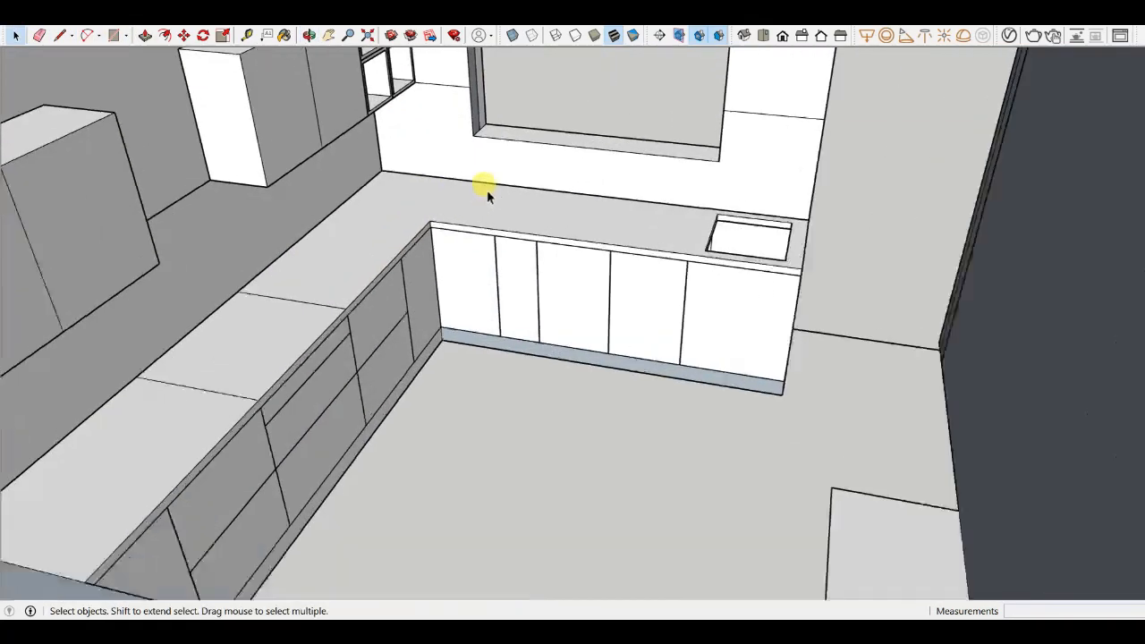
pyautogui.scroll(-2, 623, 324)
pyautogui.scroll(-5, 626, 326)
pyautogui.moveTo(627, 325); pyautogui.dragTo(653, 613, button='middle')
pyautogui.scroll(-2, 581, 312)
pyautogui.moveTo(581, 311); pyautogui.dragTo(646, 400, button='middle')
pyautogui.scroll(3, 646, 402)
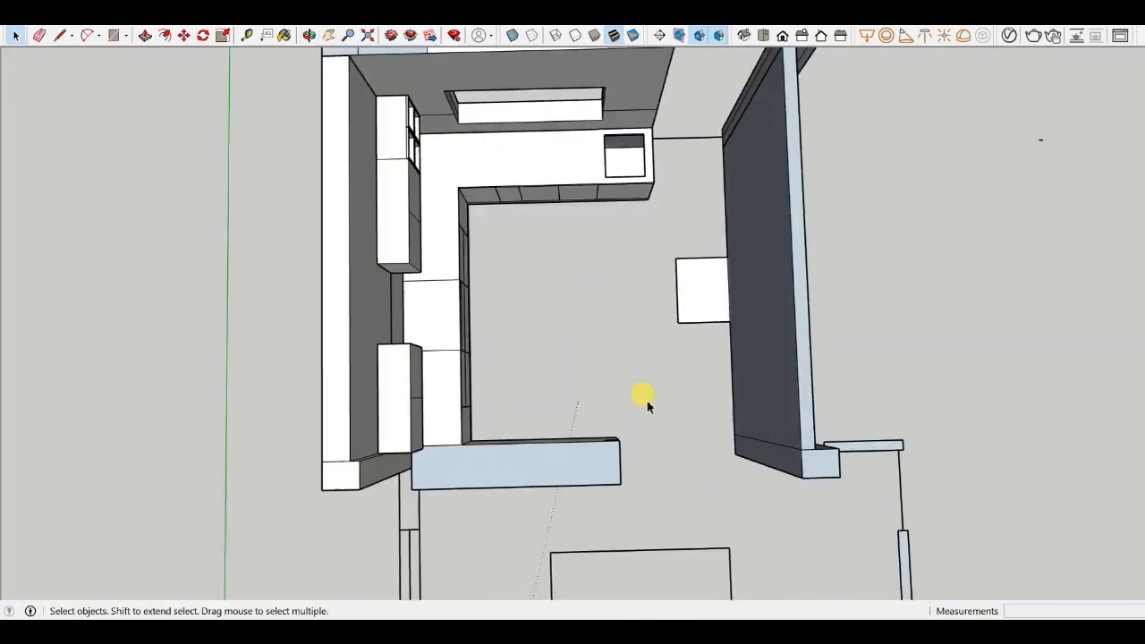
pyautogui.scroll(-3, 634, 373)
pyautogui.scroll(5, 635, 175)
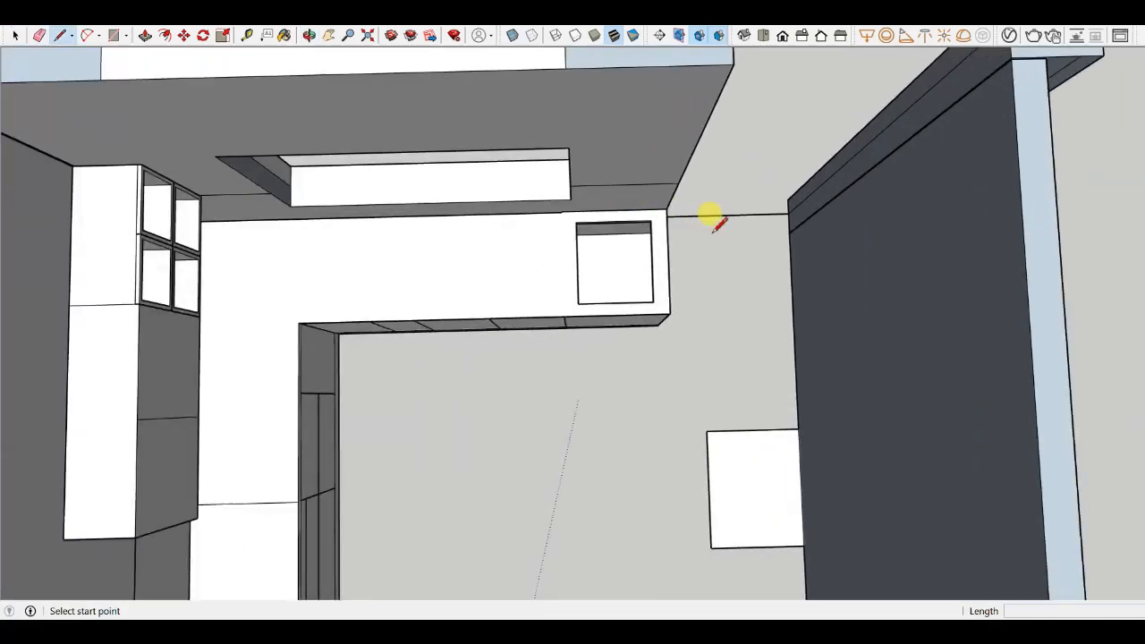
pyautogui.click(706, 215)
pyautogui.scroll(-4, 701, 182)
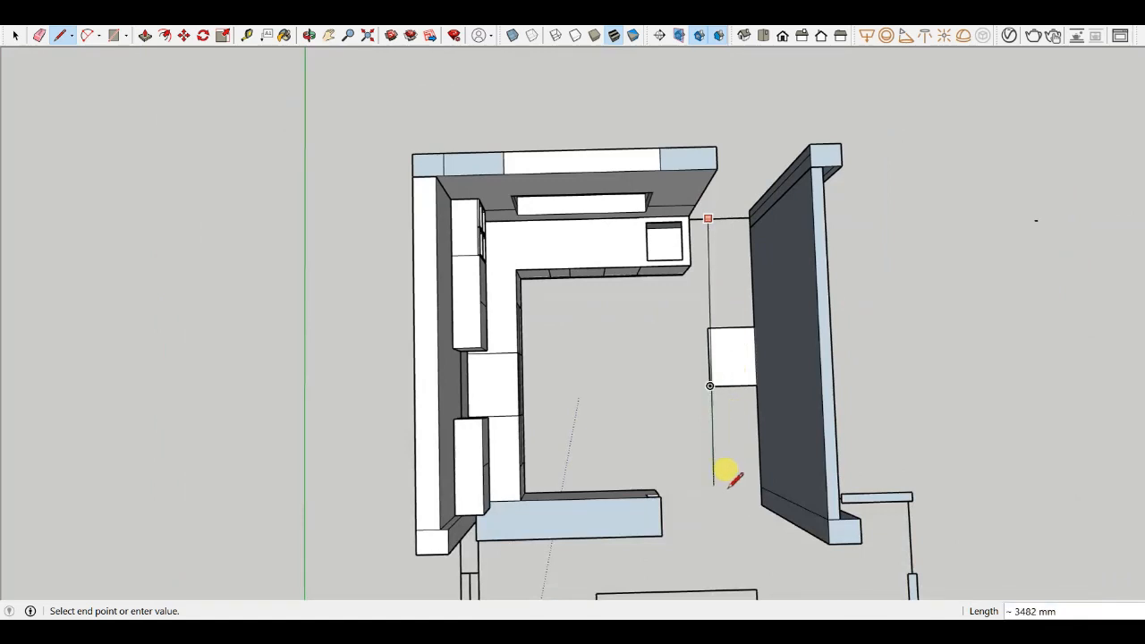
pyautogui.press('Escape')
pyautogui.scroll(2, 554, 450)
pyautogui.scroll(-3, 455, 375)
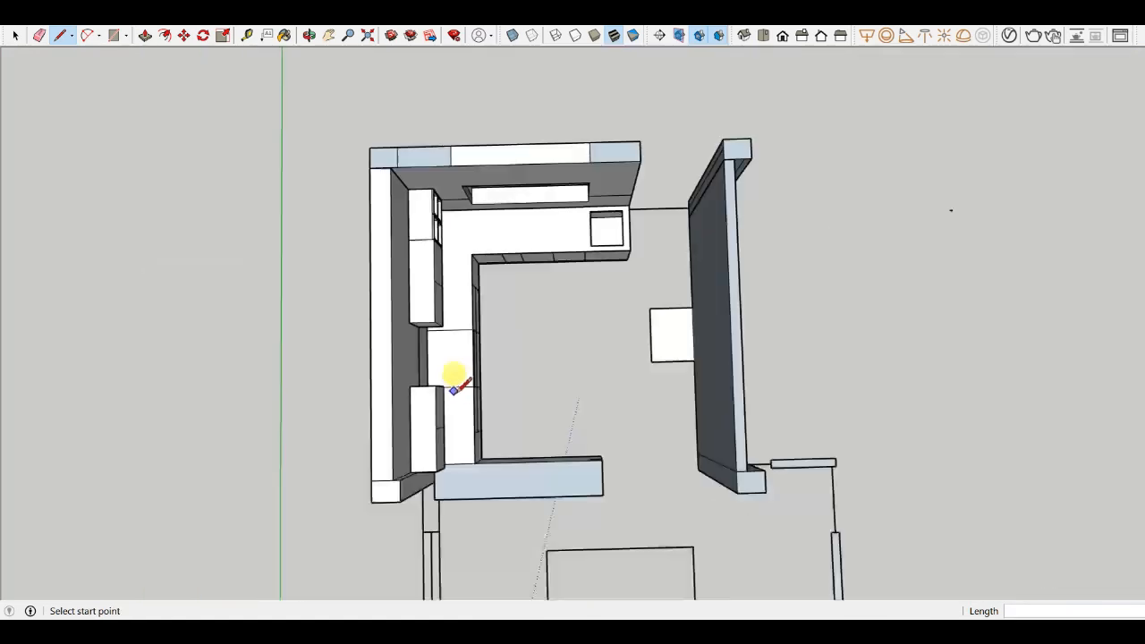
pyautogui.moveTo(455, 376); pyautogui.dragTo(476, 247, button='middle')
pyautogui.scroll(4, 455, 383)
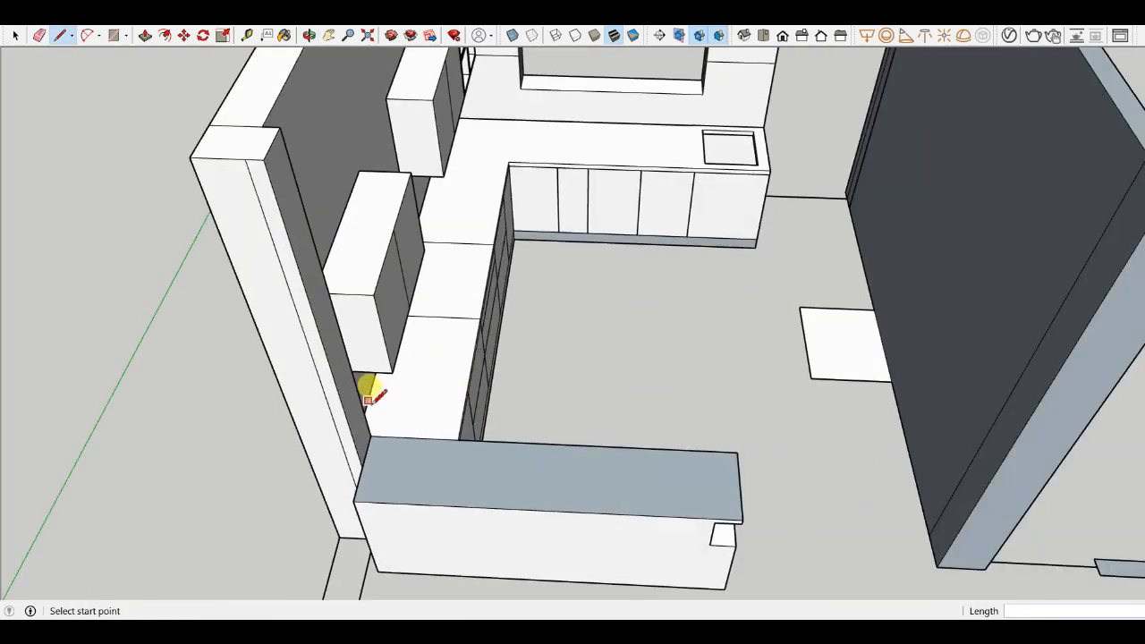
pyautogui.click(368, 400)
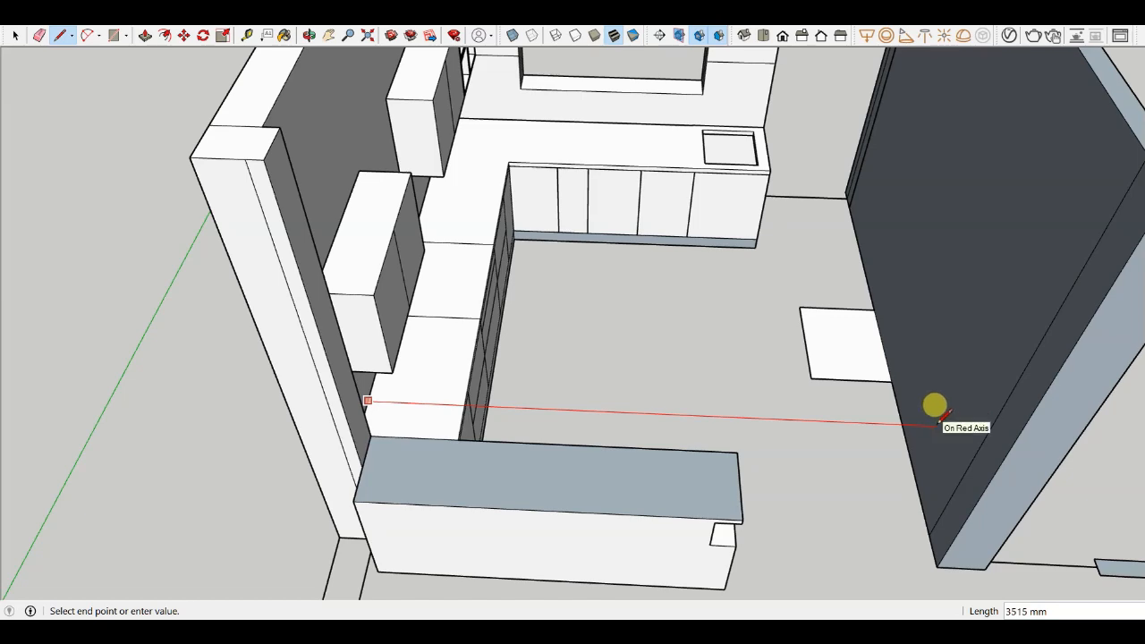
pyautogui.press('Escape')
# - Orbit and zoom around the kitchen model to inspect the counters, sink and walls
pyautogui.scroll(-3, 665, 290)
pyautogui.moveTo(664, 291); pyautogui.dragTo(685, 327, button='middle')
pyautogui.click(13, 38)
pyautogui.scroll(-5, 638, 332)
pyautogui.scroll(6, 698, 205)
pyautogui.scroll(-5, 698, 207)
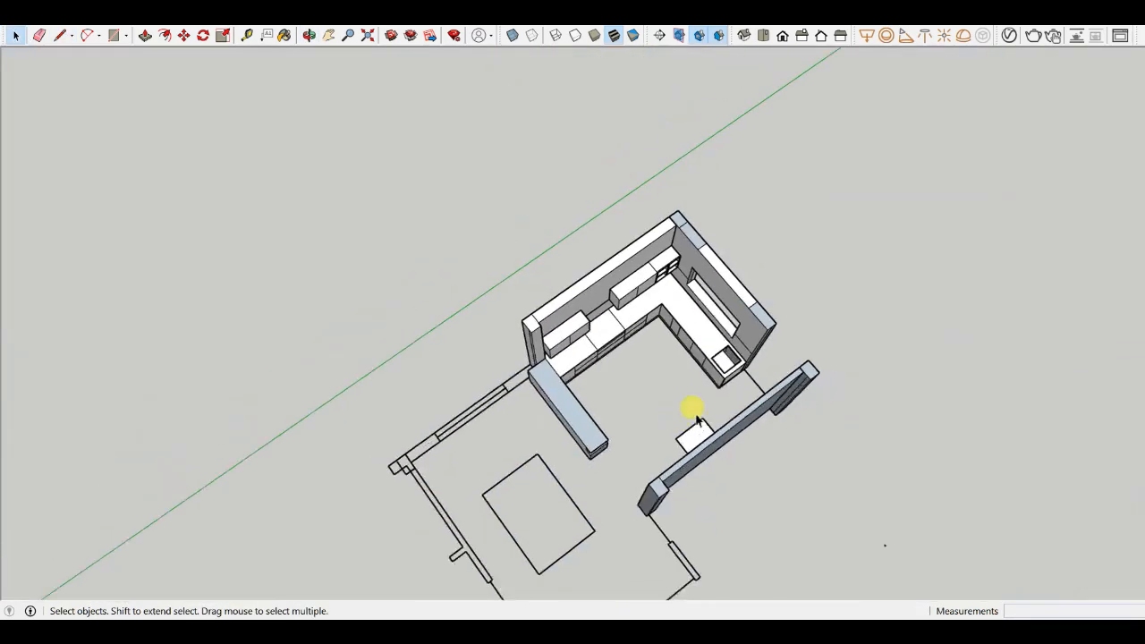
pyautogui.moveTo(689, 404); pyautogui.dragTo(641, 184, button='middle')
pyautogui.scroll(6, 706, 330)
pyautogui.scroll(3, 686, 354)
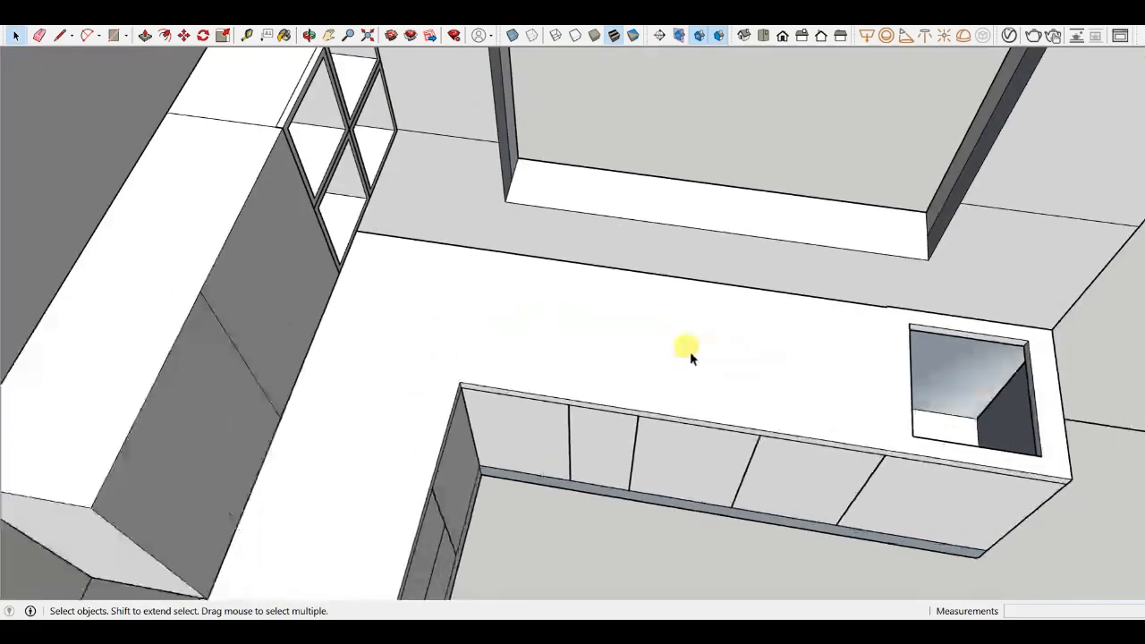
pyautogui.scroll(3, 794, 264)
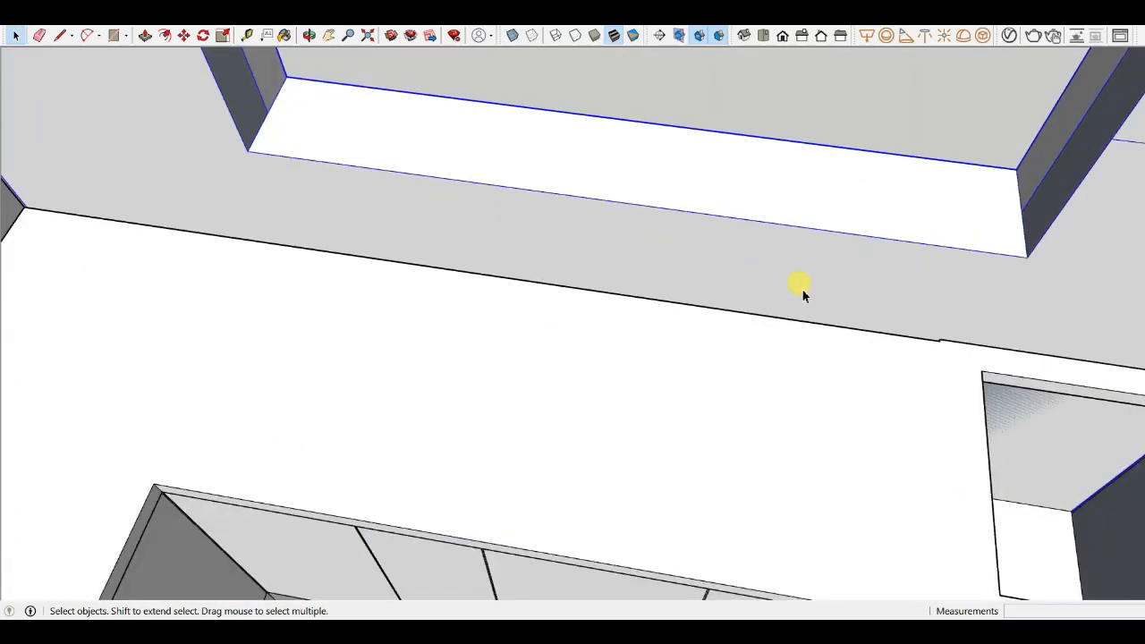
pyautogui.scroll(-5, 560, 312)
pyautogui.moveTo(593, 402); pyautogui.dragTo(730, 317, button='middle')
pyautogui.scroll(-5, 626, 259)
pyautogui.scroll(-1, 537, 435)
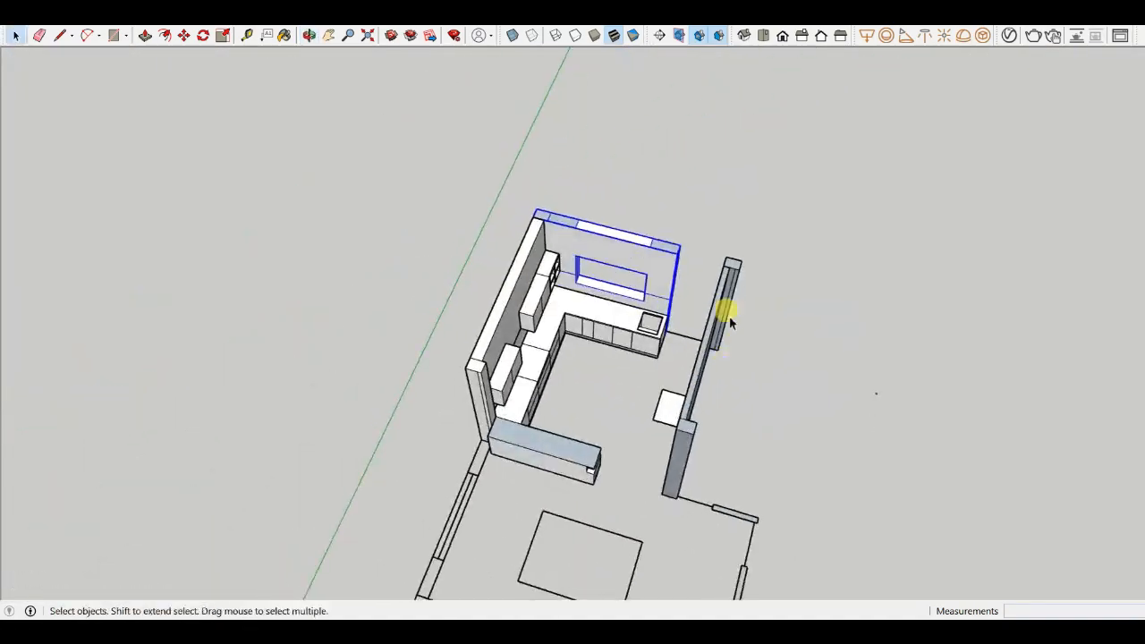
pyautogui.scroll(3, 661, 287)
pyautogui.click(809, 146)
pyautogui.scroll(-3, 617, 340)
pyautogui.scroll(1, 345, 306)
pyautogui.moveTo(617, 416); pyautogui.dragTo(889, 344, button='middle')
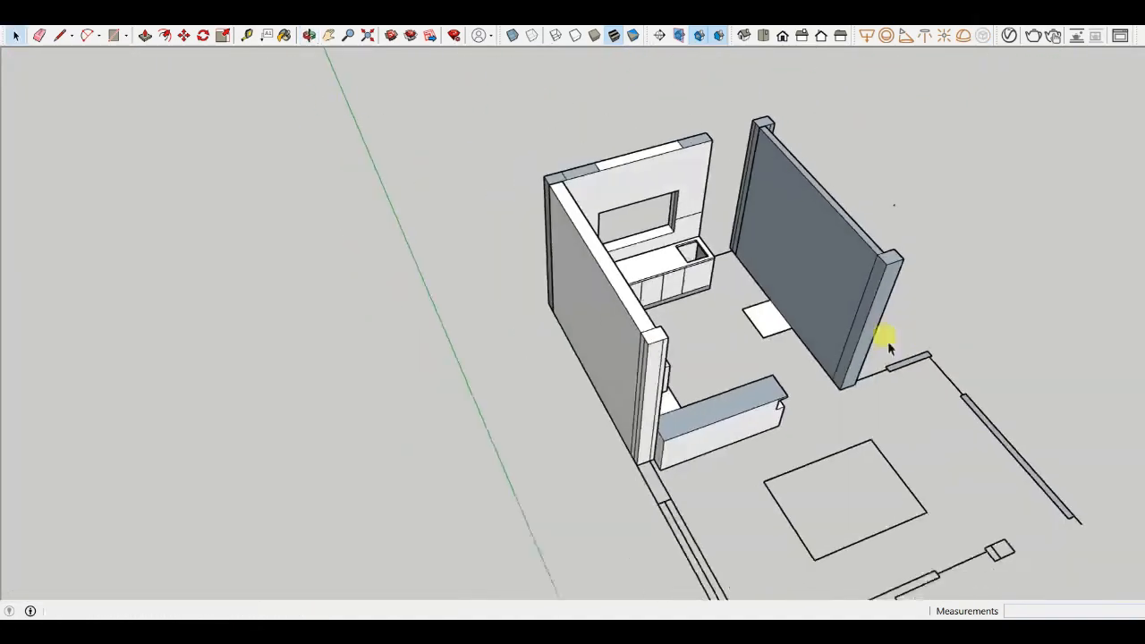
pyautogui.scroll(3, 784, 322)
pyautogui.click(763, 331)
pyautogui.moveTo(752, 332); pyautogui.dragTo(701, 480, button='middle')
pyautogui.scroll(-1, 698, 469)
pyautogui.moveTo(724, 343); pyautogui.dragTo(692, 438, button='middle')
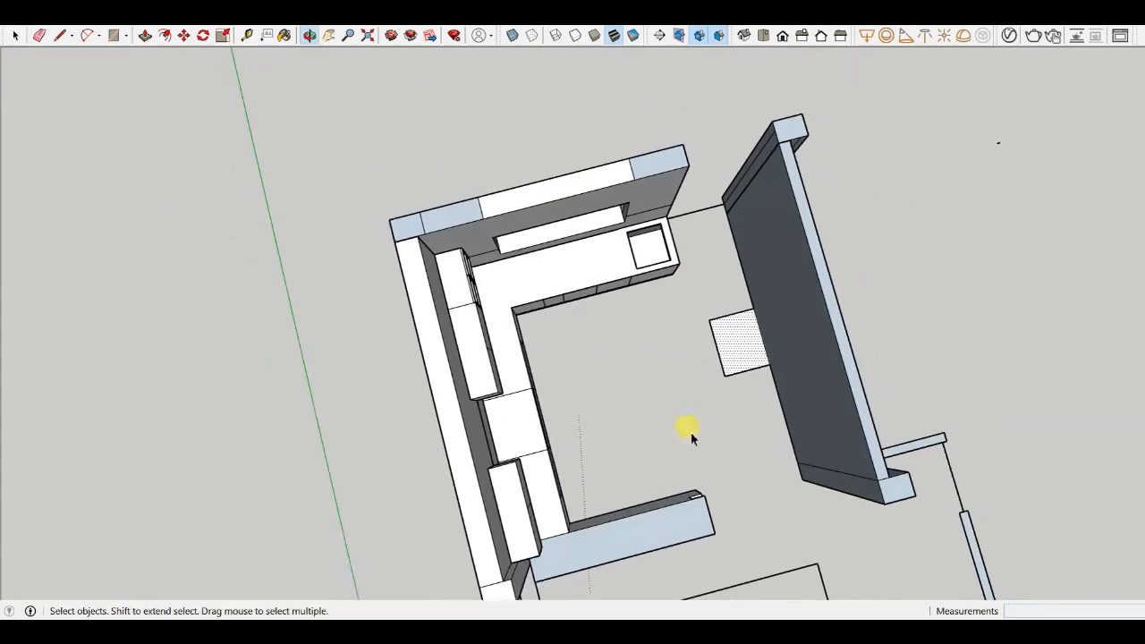
pyautogui.scroll(3, 746, 337)
pyautogui.scroll(-3, 641, 331)
pyautogui.scroll(3, 716, 374)
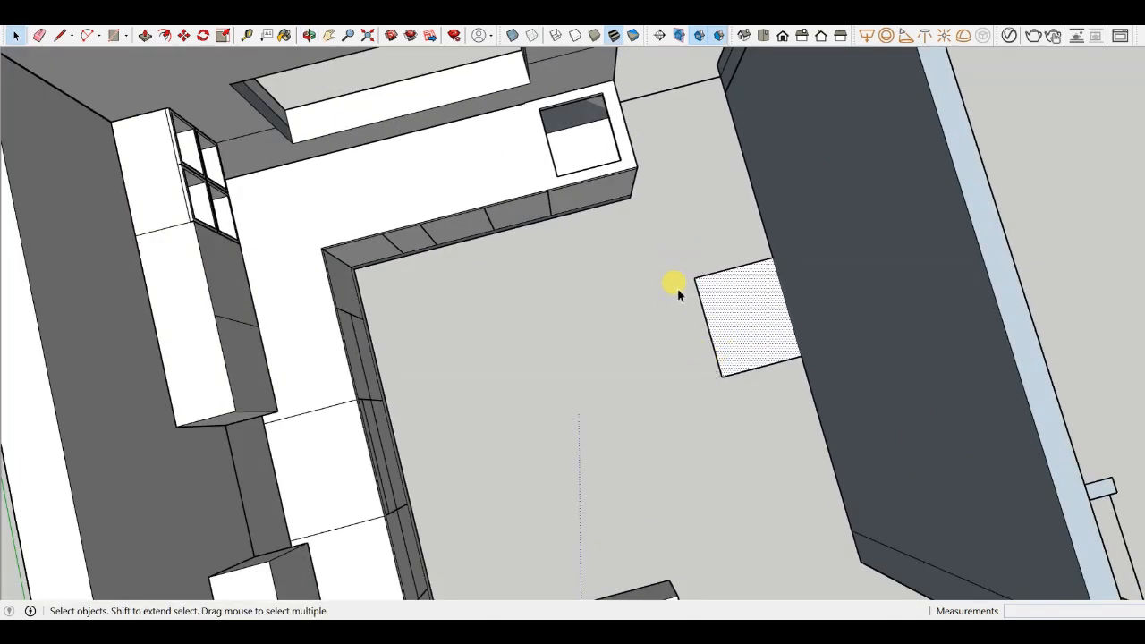
pyautogui.scroll(-2, 677, 288)
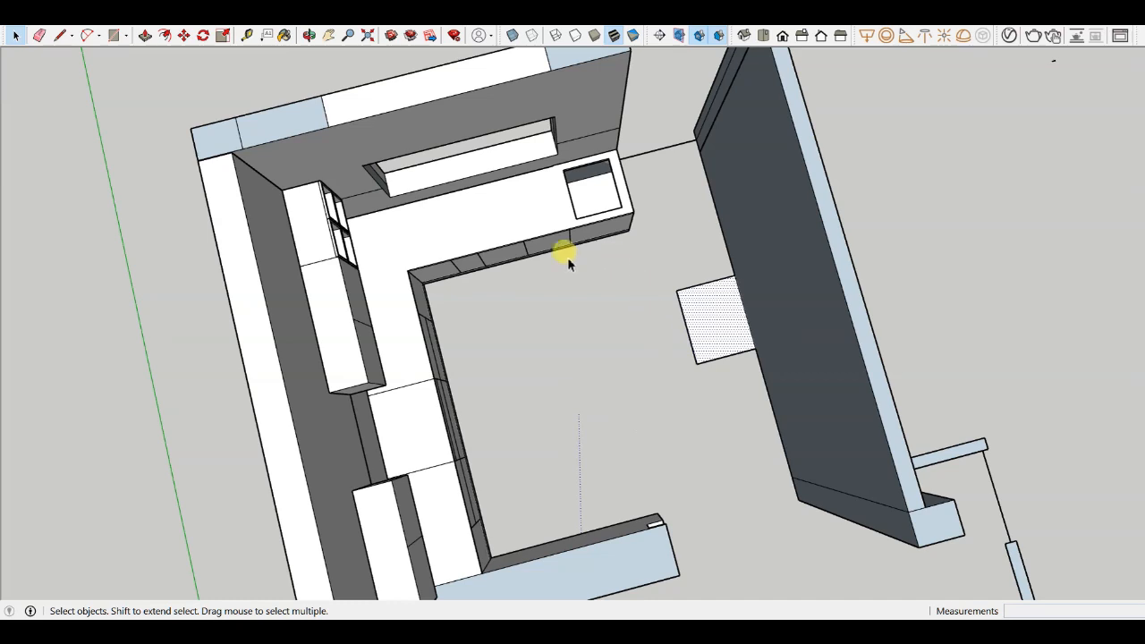
pyautogui.scroll(-3, 447, 256)
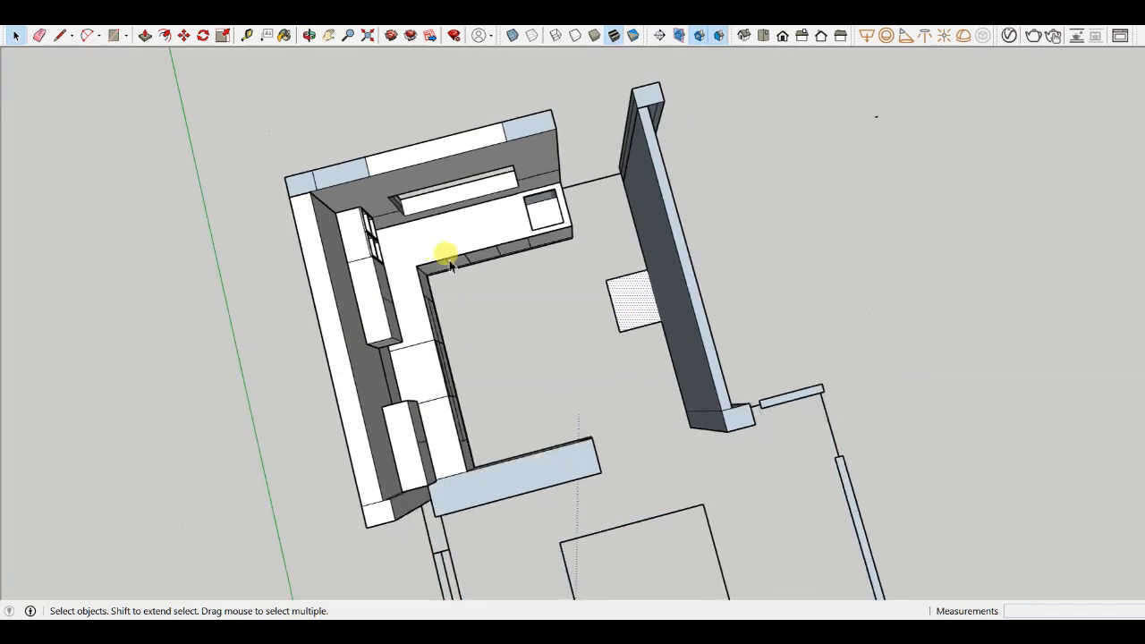
pyautogui.scroll(3, 465, 348)
pyautogui.click(391, 365)
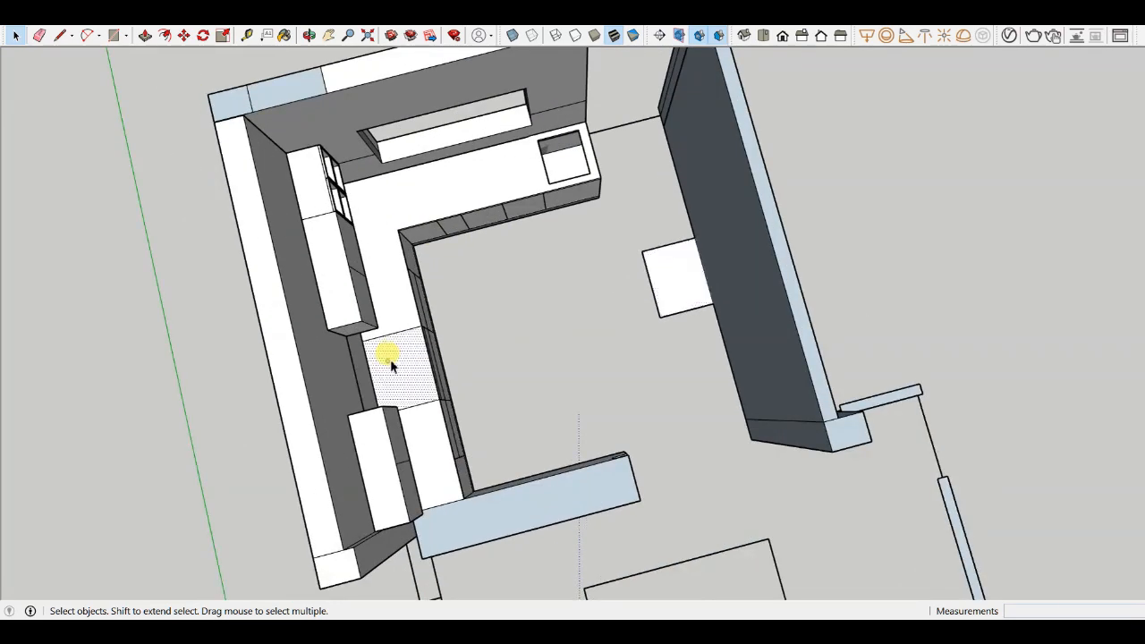
pyautogui.click(554, 165)
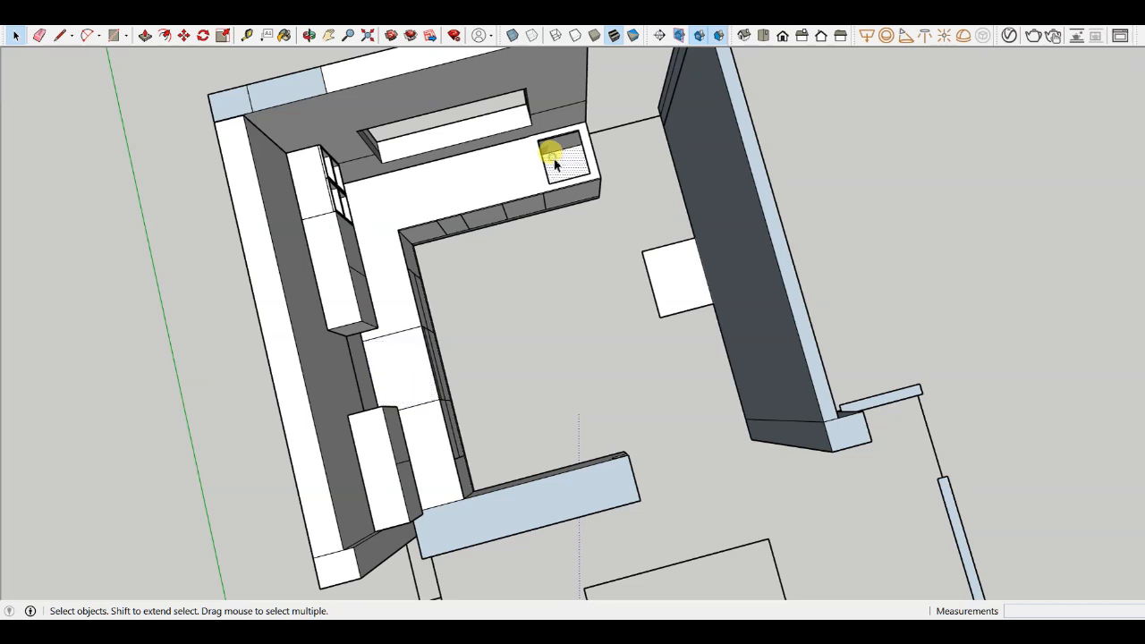
pyautogui.click(673, 277)
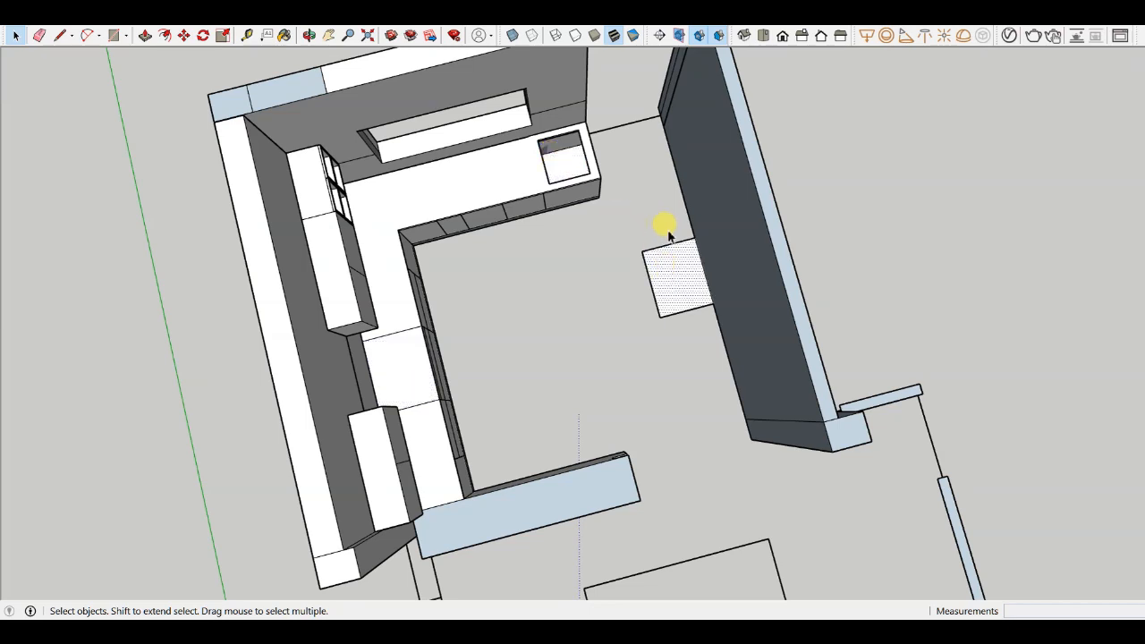
pyautogui.press('m')
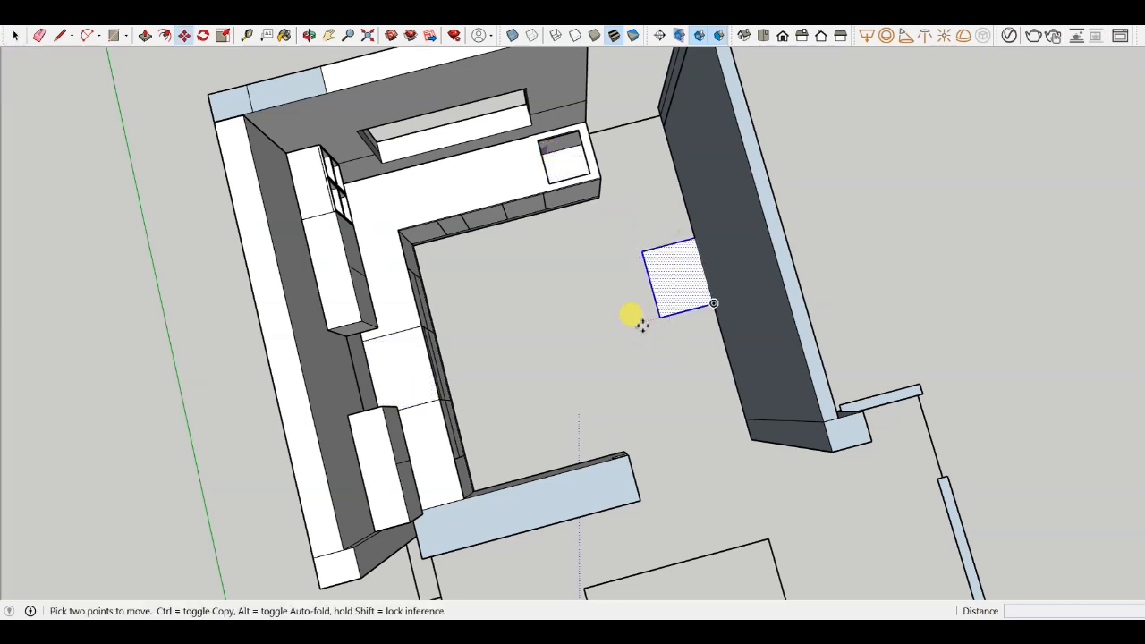
pyautogui.scroll(4, 653, 286)
pyautogui.click(667, 261)
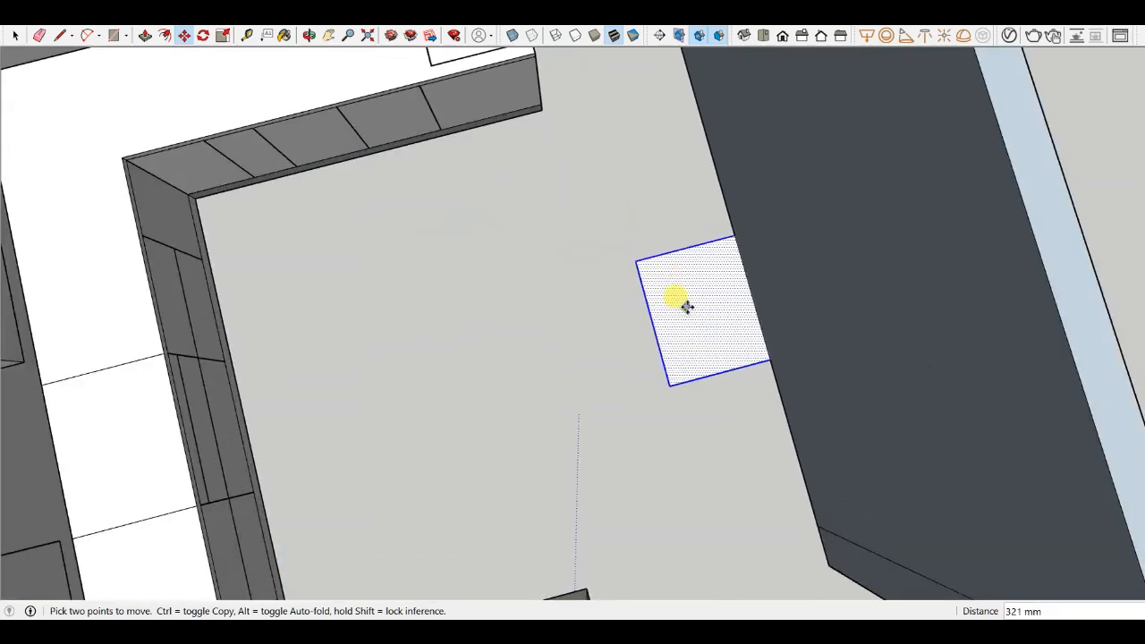
pyautogui.scroll(-4, 587, 327)
pyautogui.click(16, 36)
pyautogui.click(62, 113)
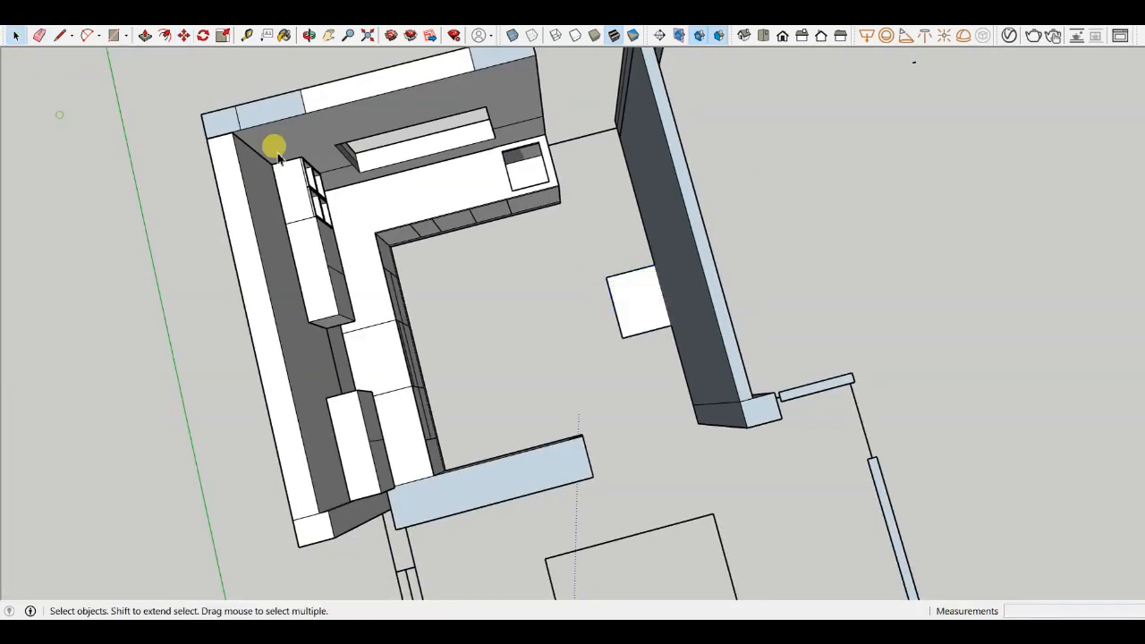
pyautogui.scroll(-4, 536, 295)
pyautogui.moveTo(474, 340); pyautogui.dragTo(626, 278, button='middle')
pyautogui.scroll(5, 662, 323)
pyautogui.scroll(-5, 662, 323)
pyautogui.moveTo(663, 323)
pyautogui.mouseDown(button='middle')
pyautogui.moveTo(603, 286)
pyautogui.moveTo(629, 317)
pyautogui.moveTo(644, 133)
pyautogui.moveTo(705, 448)
pyautogui.moveTo(517, 365)
pyautogui.mouseUp(button='middle')
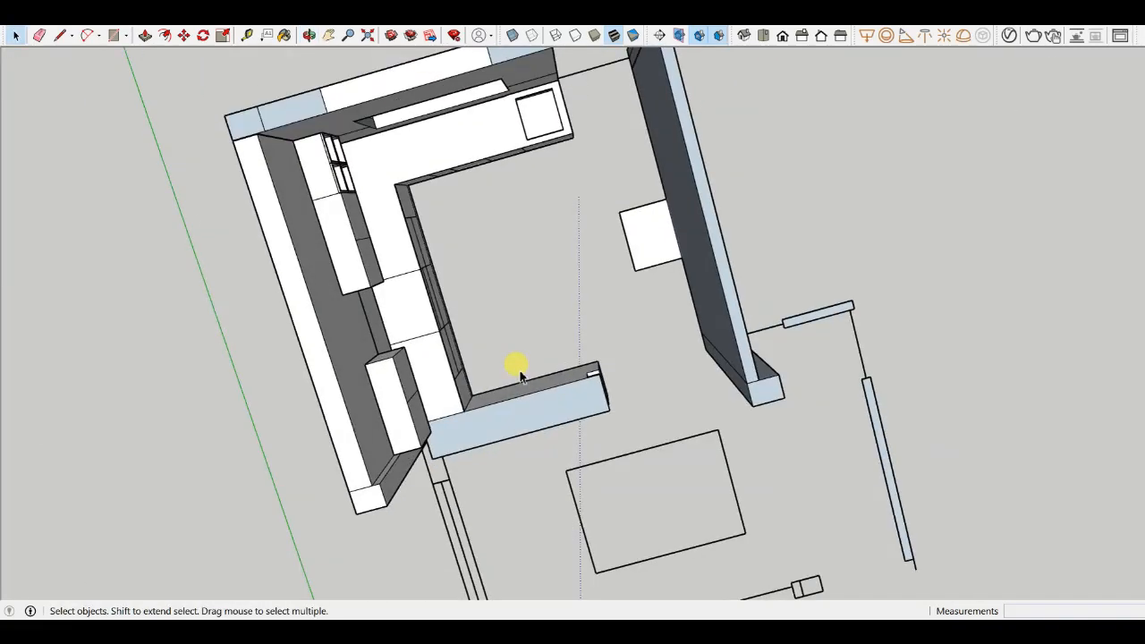
pyautogui.press('l')
pyautogui.scroll(4, 594, 348)
pyautogui.click(665, 205)
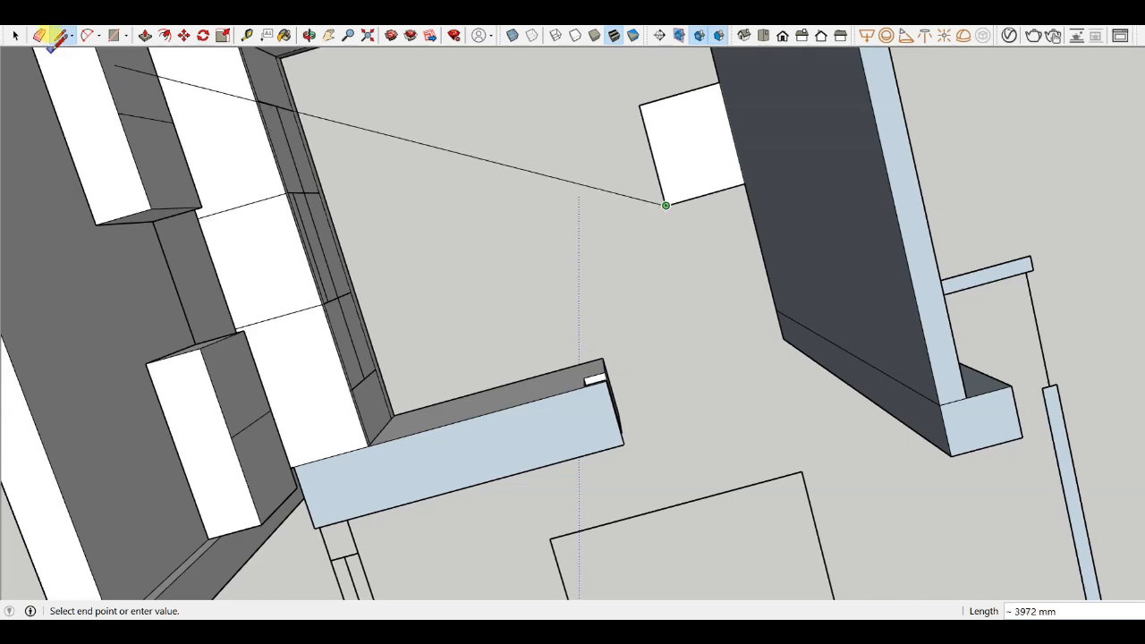
pyautogui.click(13, 36)
# - Orbit around the kitchen in perspective to review the walls, counters and cabinets
pyautogui.scroll(-5, 688, 350)
pyautogui.scroll(4, 527, 254)
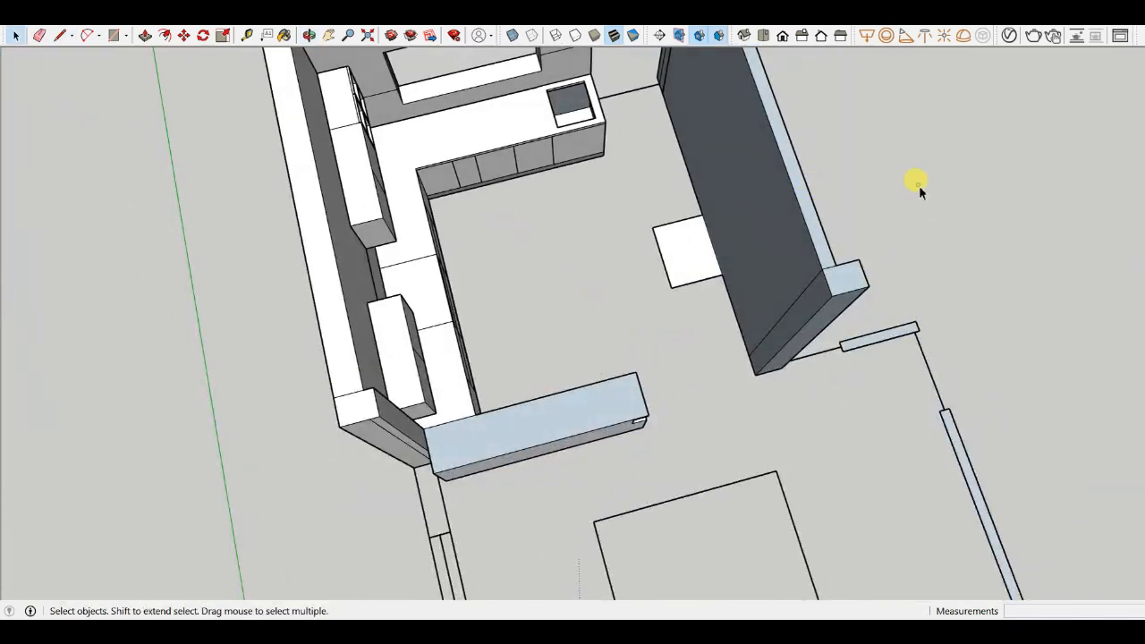
pyautogui.scroll(-3, 642, 426)
pyautogui.moveTo(641, 427); pyautogui.dragTo(549, 225, button='middle')
pyautogui.scroll(4, 518, 280)
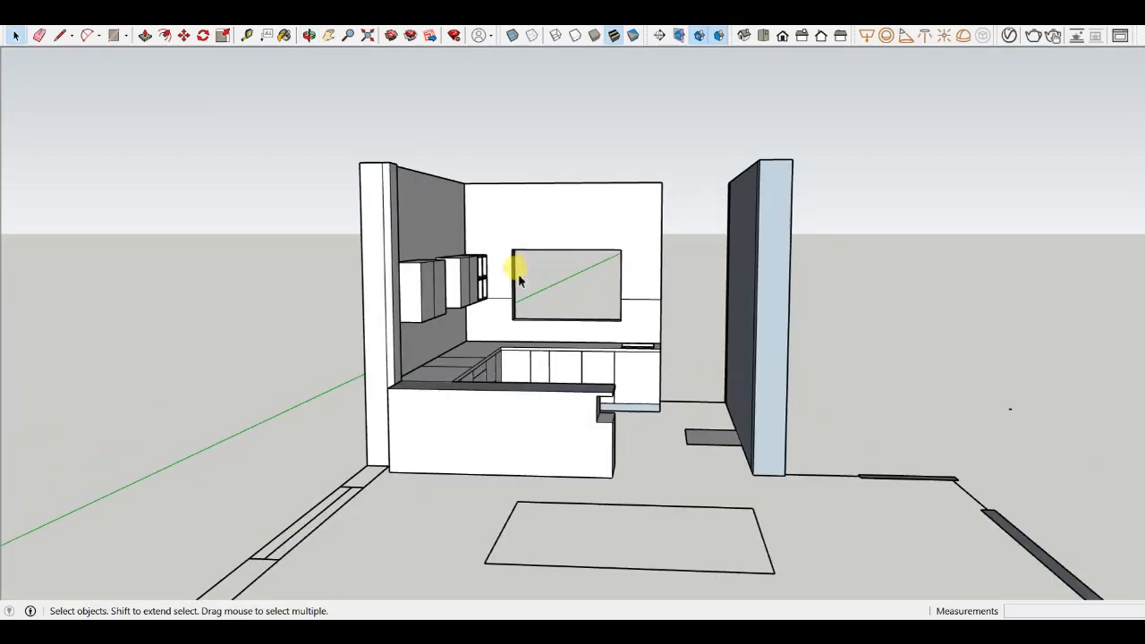
pyautogui.scroll(-2, 519, 280)
pyautogui.moveTo(503, 298); pyautogui.dragTo(455, 442, button='middle')
pyautogui.scroll(5, 384, 212)
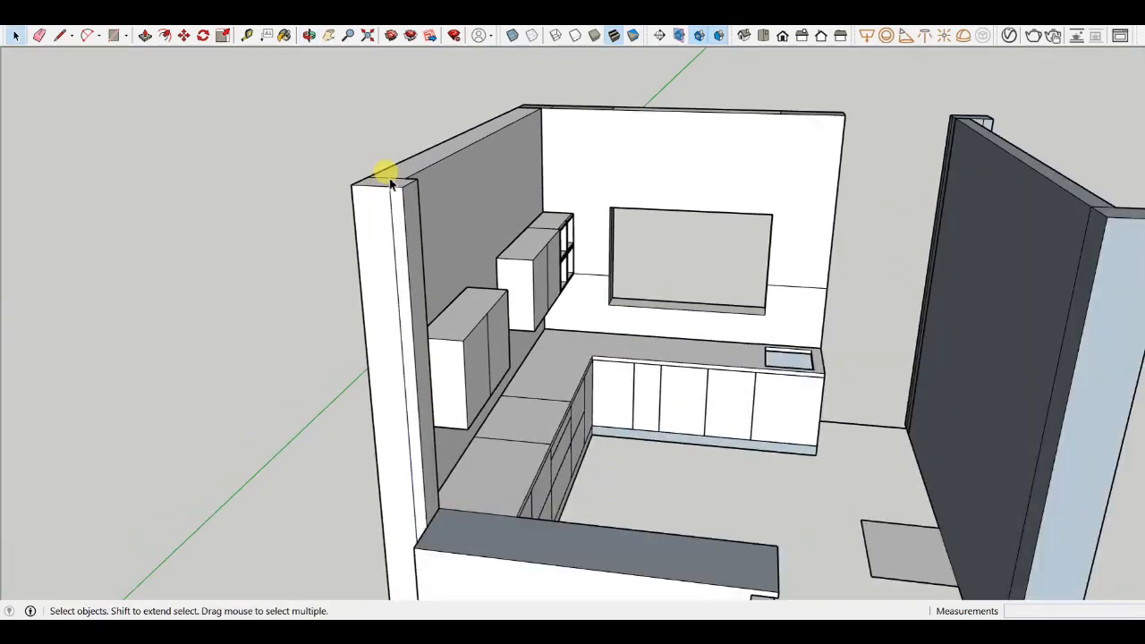
pyautogui.click(391, 180)
pyautogui.scroll(2, 397, 183)
pyautogui.doubleClick(395, 182)
pyautogui.tripleClick(390, 182)
pyautogui.scroll(-2, 373, 181)
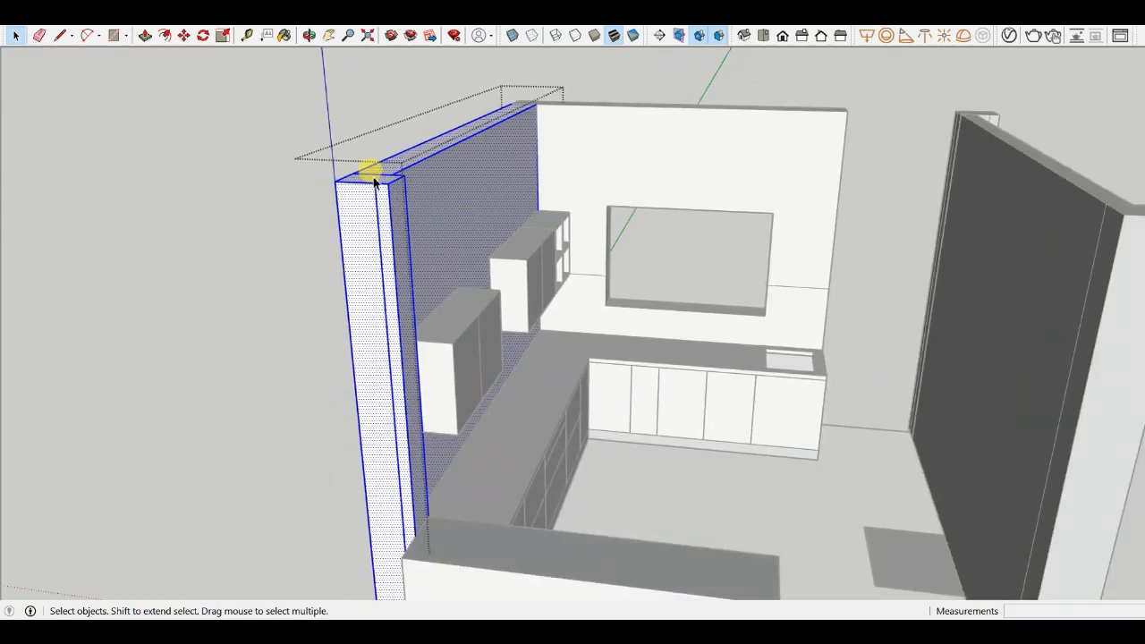
pyautogui.press('Escape')
pyautogui.press('Escape')
pyautogui.scroll(3, 378, 174)
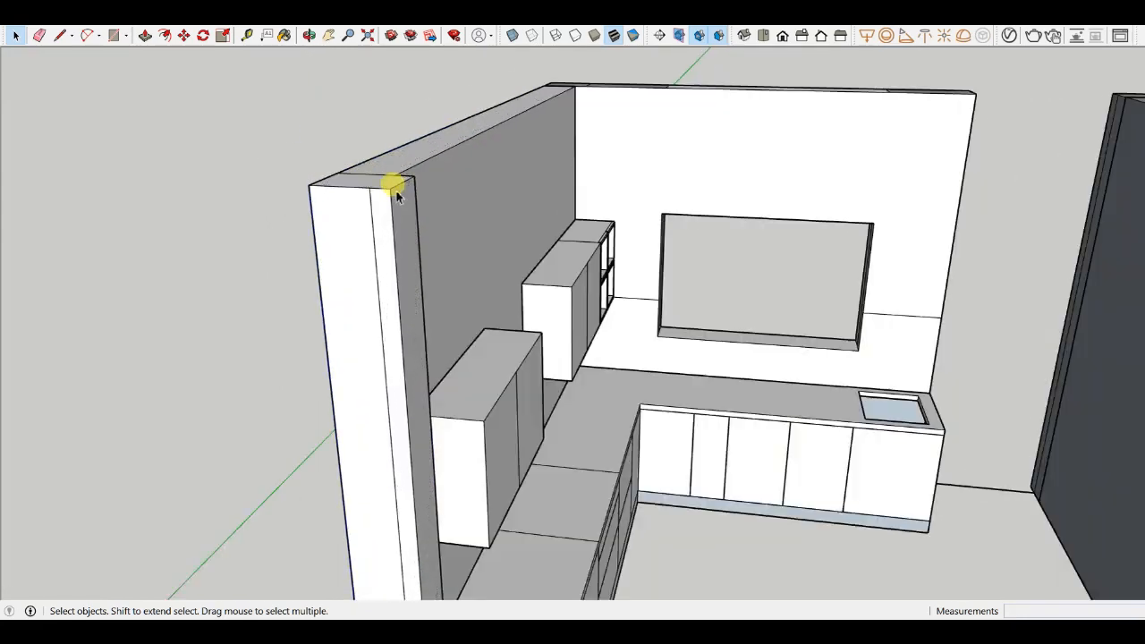
pyautogui.scroll(-3, 572, 389)
pyautogui.scroll(2, 499, 407)
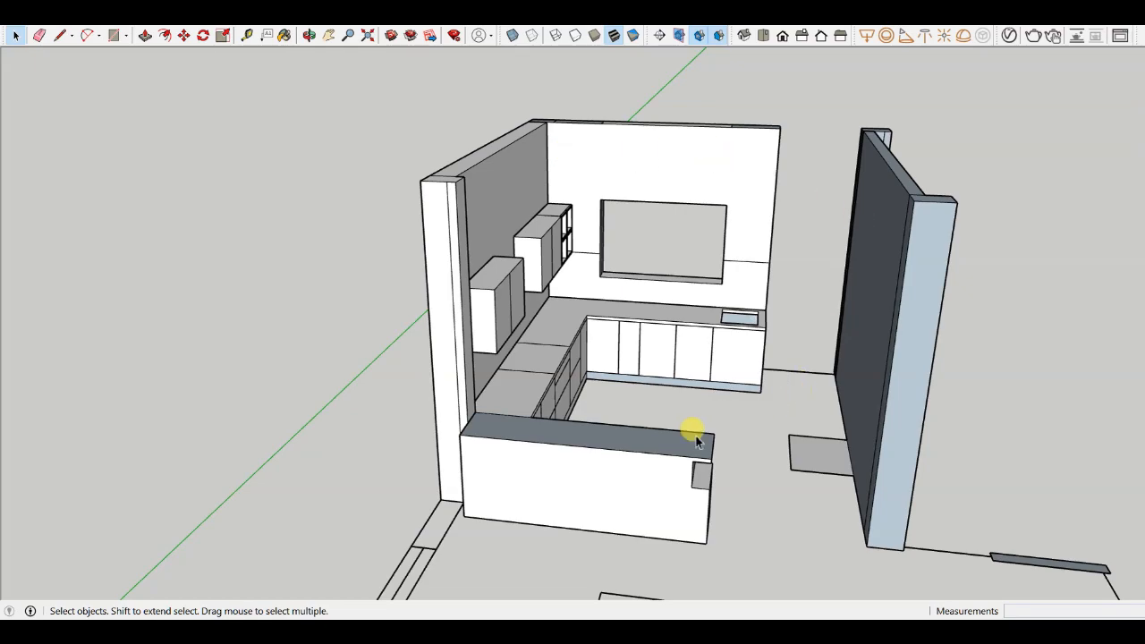
pyautogui.moveTo(696, 440); pyautogui.dragTo(627, 440, button='middle')
pyautogui.scroll(1, 726, 380)
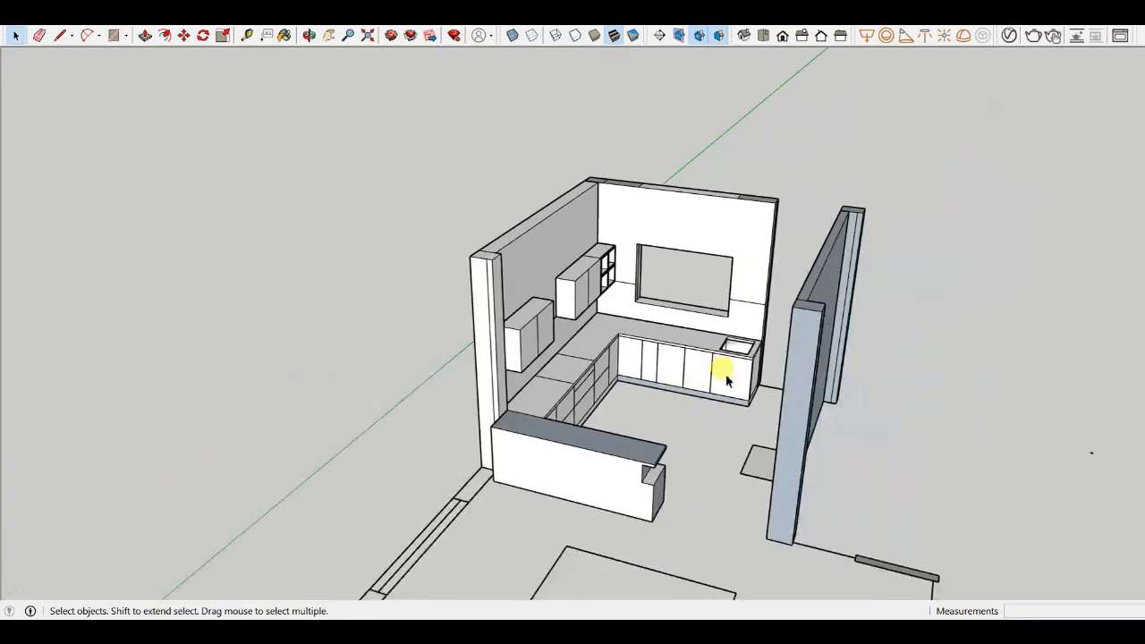
pyautogui.moveTo(727, 380); pyautogui.dragTo(706, 416, button='middle')
pyautogui.scroll(4, 570, 340)
pyautogui.scroll(-2, 791, 389)
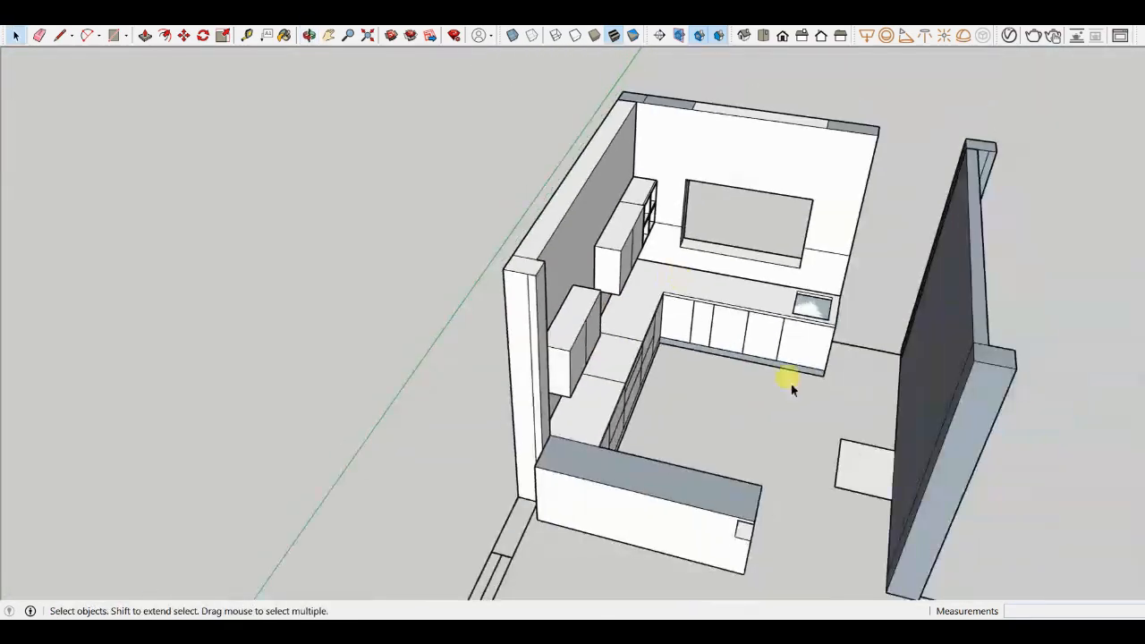
# - Select the new freestanding wall's geometry and make it into a group
pyautogui.moveTo(792, 389); pyautogui.dragTo(524, 276, button='middle')
pyautogui.scroll(-3, 429, 453)
pyautogui.scroll(5, 447, 400)
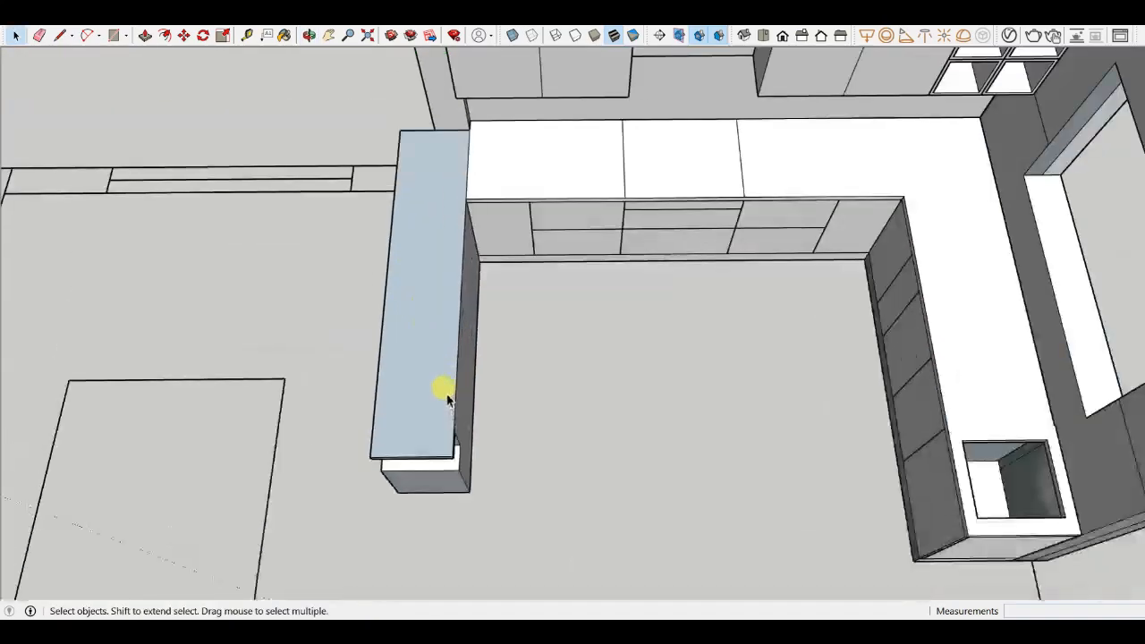
pyautogui.scroll(-5, 447, 400)
pyautogui.moveTo(578, 442); pyautogui.dragTo(857, 282, button='middle')
pyautogui.scroll(-4, 792, 313)
pyautogui.moveTo(792, 313); pyautogui.dragTo(950, 170, button='middle')
pyautogui.moveTo(770, 200); pyautogui.dragTo(751, 197)
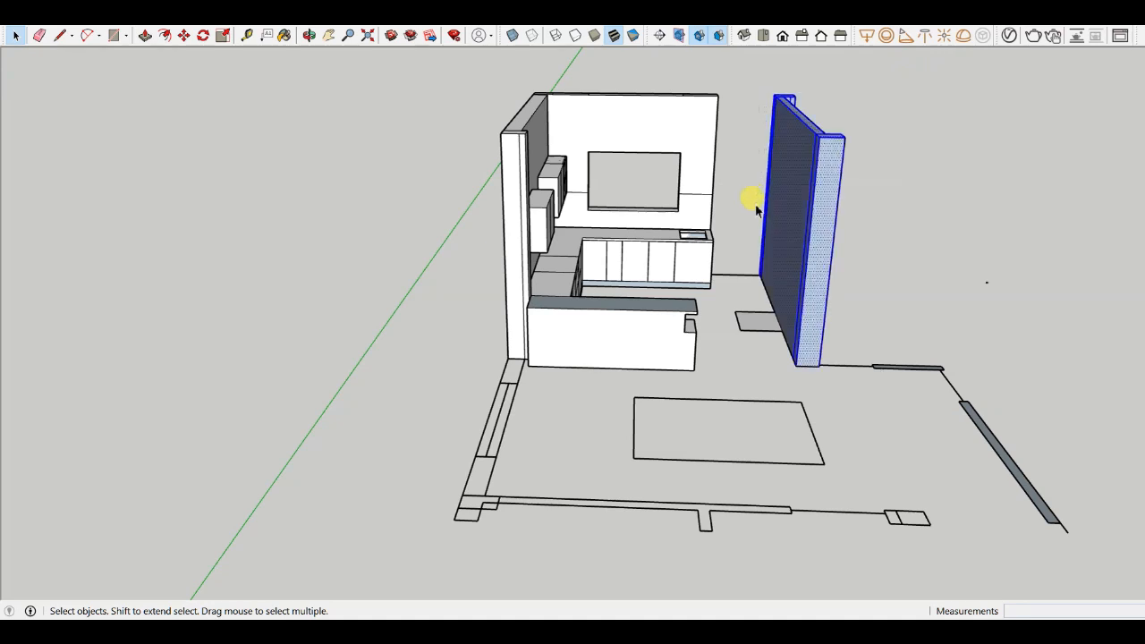
pyautogui.scroll(5, 765, 206)
pyautogui.rightClick(784, 217)
pyautogui.press('Escape')
pyautogui.scroll(-6, 704, 167)
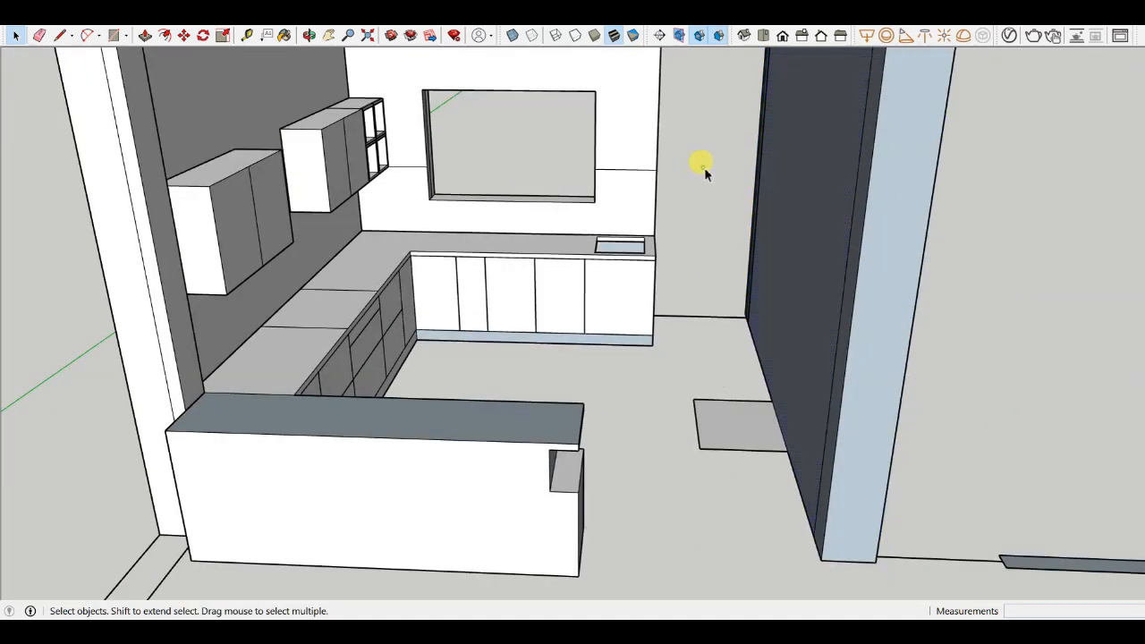
pyautogui.moveTo(774, 282); pyautogui.dragTo(745, 285)
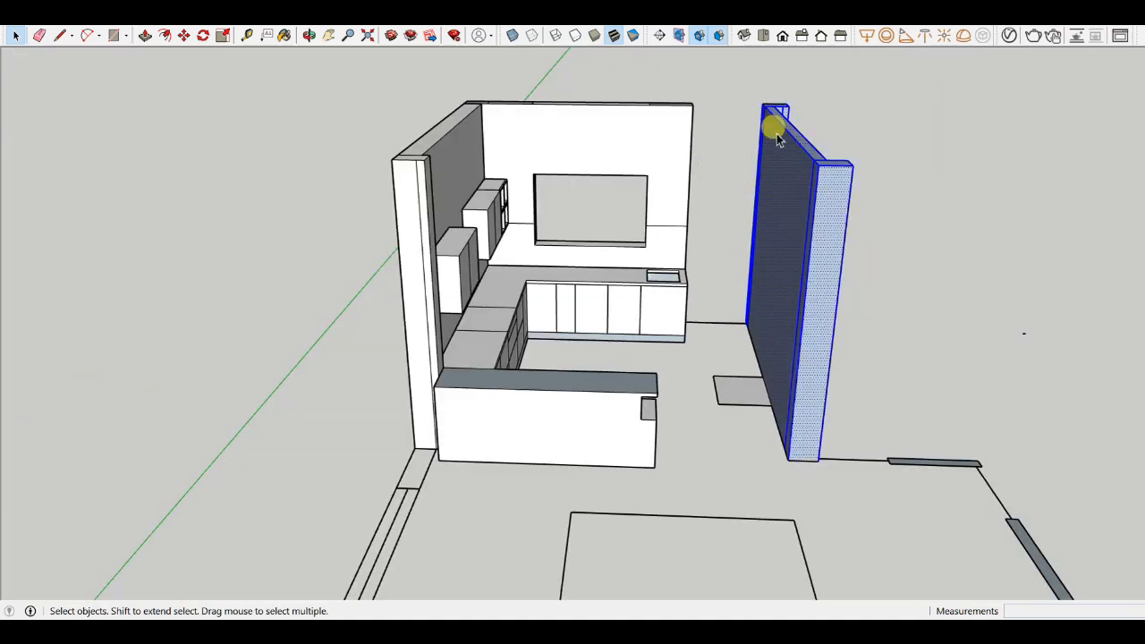
pyautogui.scroll(2, 777, 136)
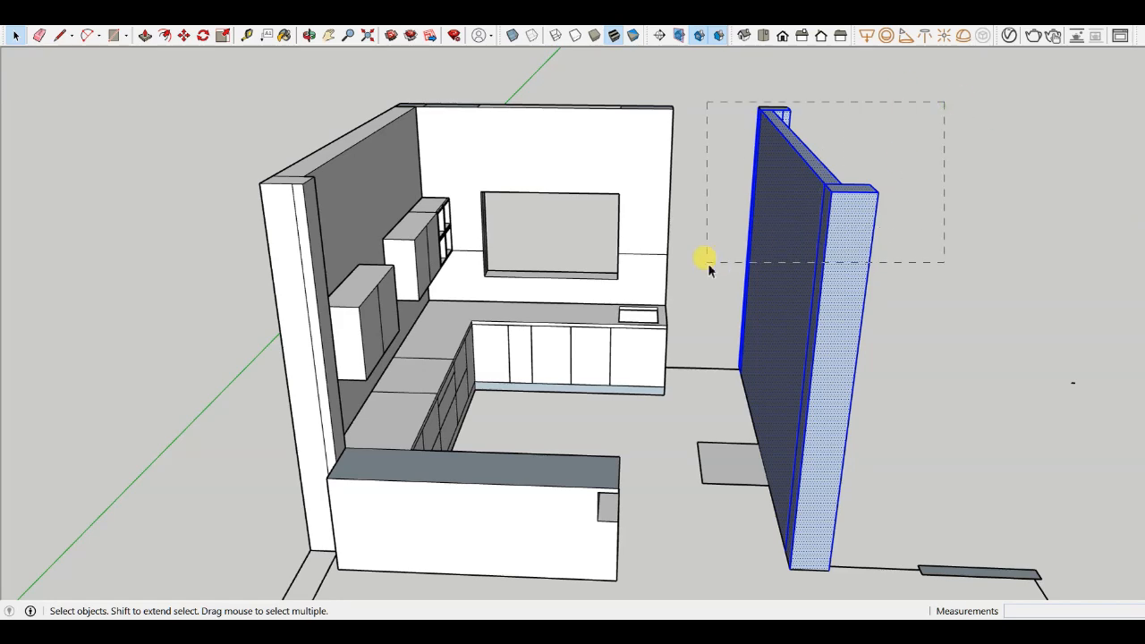
pyautogui.rightClick(759, 204)
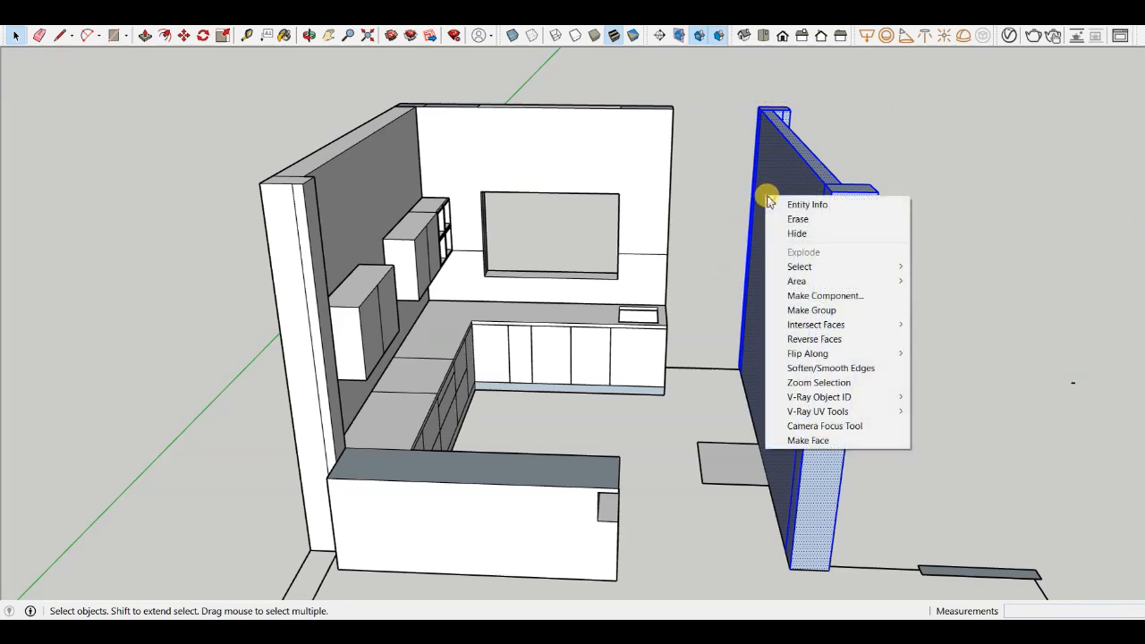
pyautogui.click(820, 307)
pyautogui.rightClick(794, 253)
pyautogui.click(731, 132)
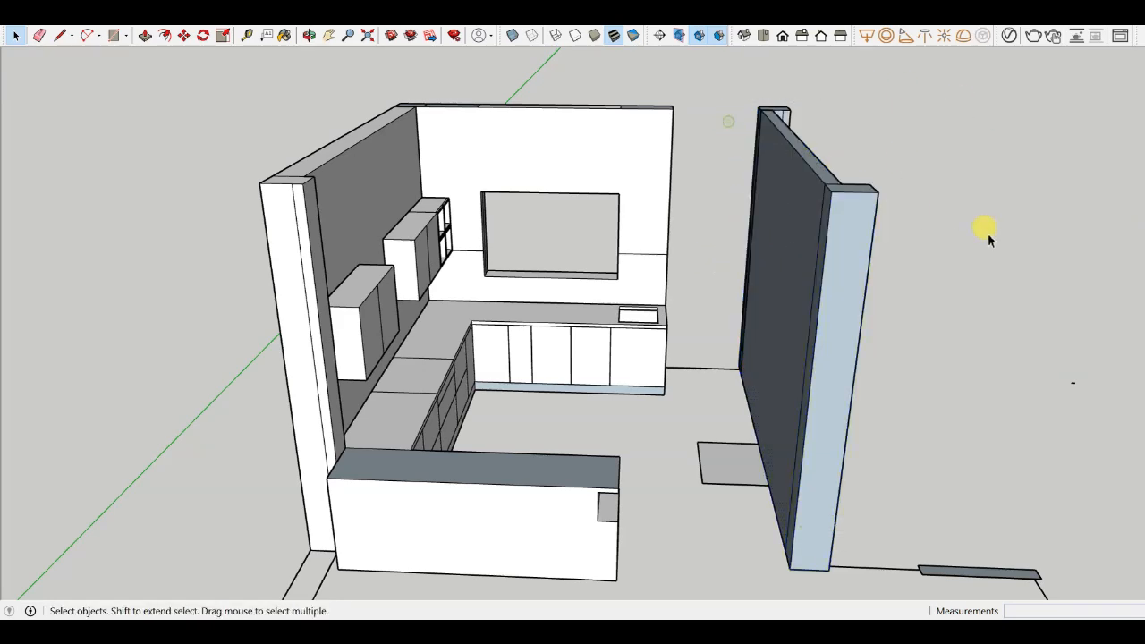
# - Hide the freestanding wall group to open up the view into the kitchen
pyautogui.moveTo(987, 235); pyautogui.dragTo(438, 281, button='middle')
pyautogui.scroll(3, 528, 226)
pyautogui.scroll(-4, 492, 220)
pyautogui.scroll(8, 429, 350)
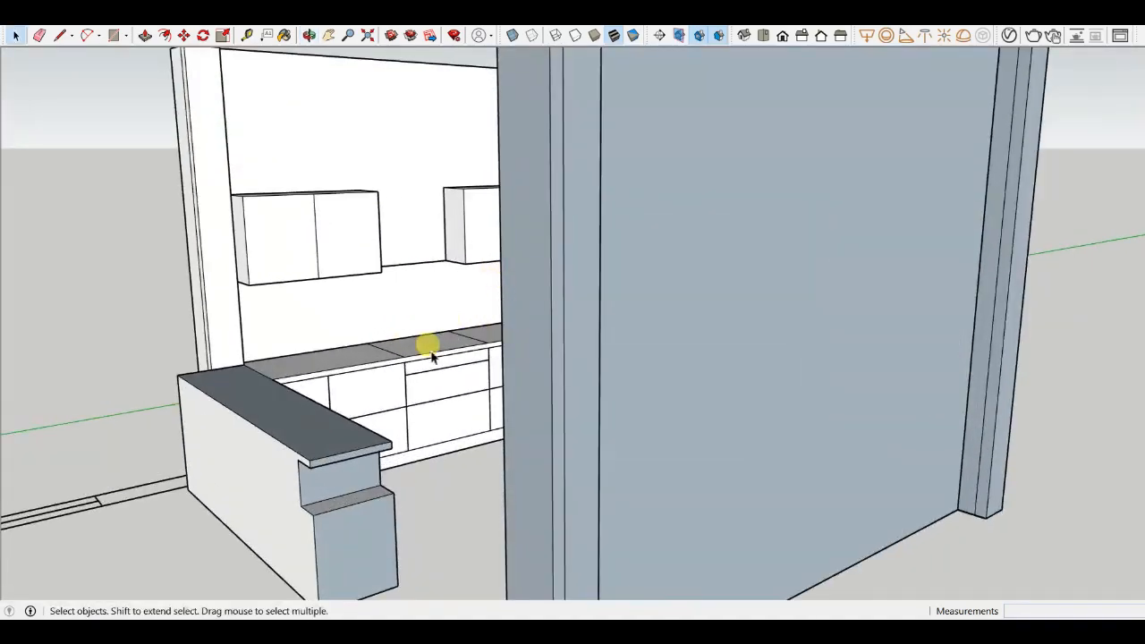
pyautogui.scroll(-5, 528, 380)
pyautogui.moveTo(531, 380); pyautogui.dragTo(668, 345, button='middle')
pyautogui.scroll(-3, 800, 316)
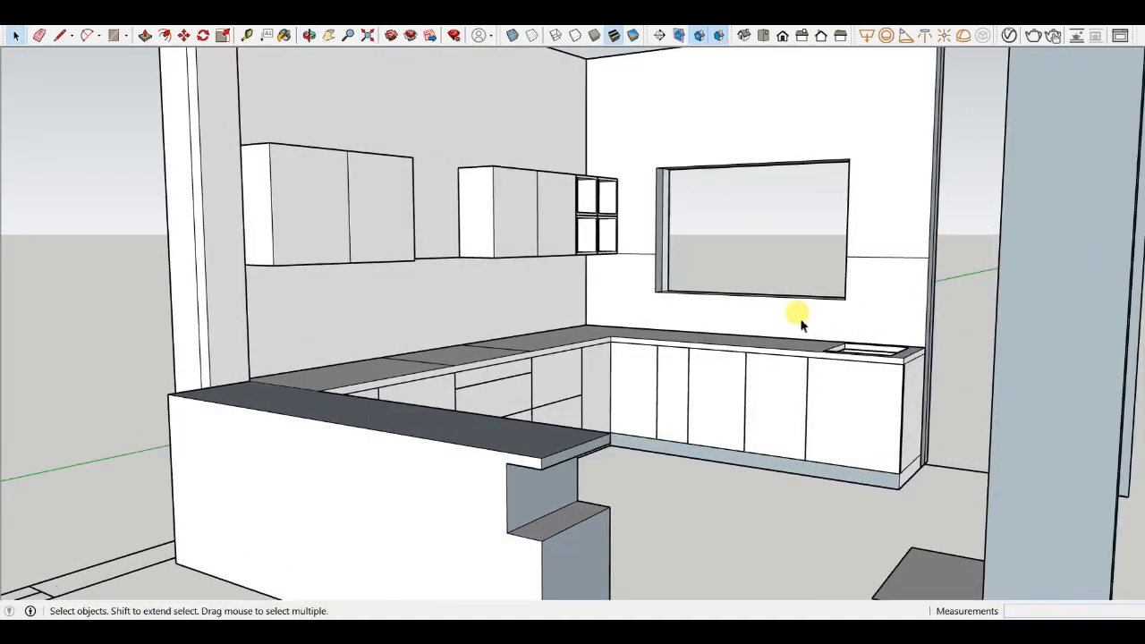
pyautogui.moveTo(800, 317); pyautogui.dragTo(746, 350, button='middle')
pyautogui.scroll(6, 844, 338)
pyautogui.scroll(-5, 745, 332)
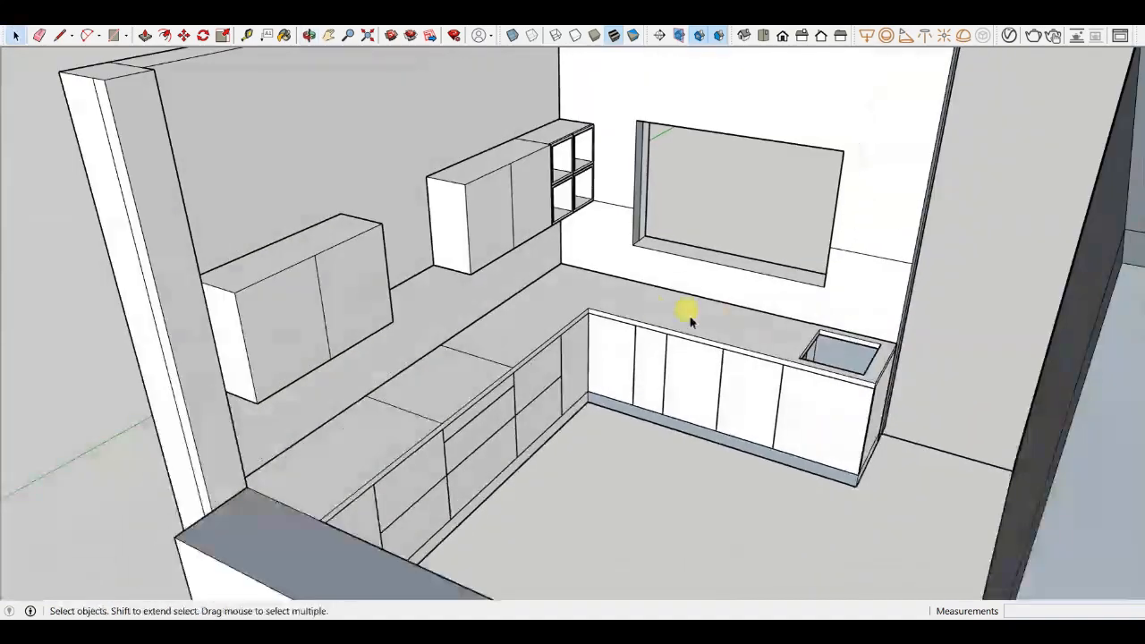
pyautogui.moveTo(685, 310)
pyautogui.mouseDown(button='middle')
pyautogui.moveTo(685, 350)
pyautogui.moveTo(856, 310)
pyautogui.moveTo(647, 312)
pyautogui.moveTo(790, 301)
pyautogui.mouseUp(button='middle')
pyautogui.scroll(5, 868, 338)
pyautogui.scroll(-3, 870, 338)
pyautogui.scroll(-4, 790, 302)
pyautogui.rightClick(730, 266)
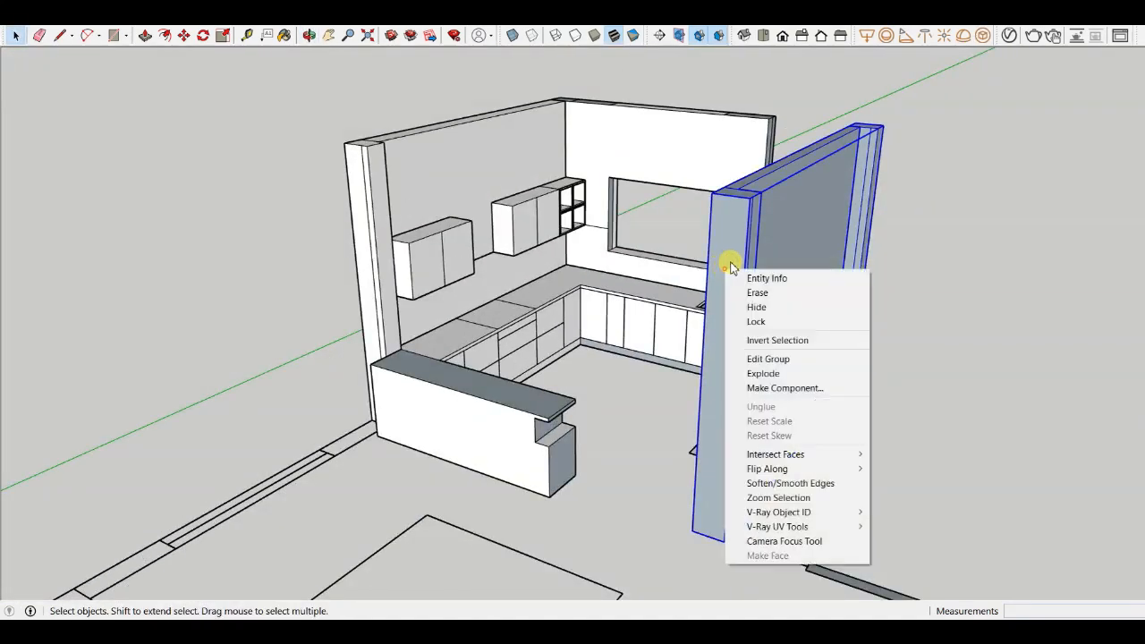
pyautogui.click(760, 307)
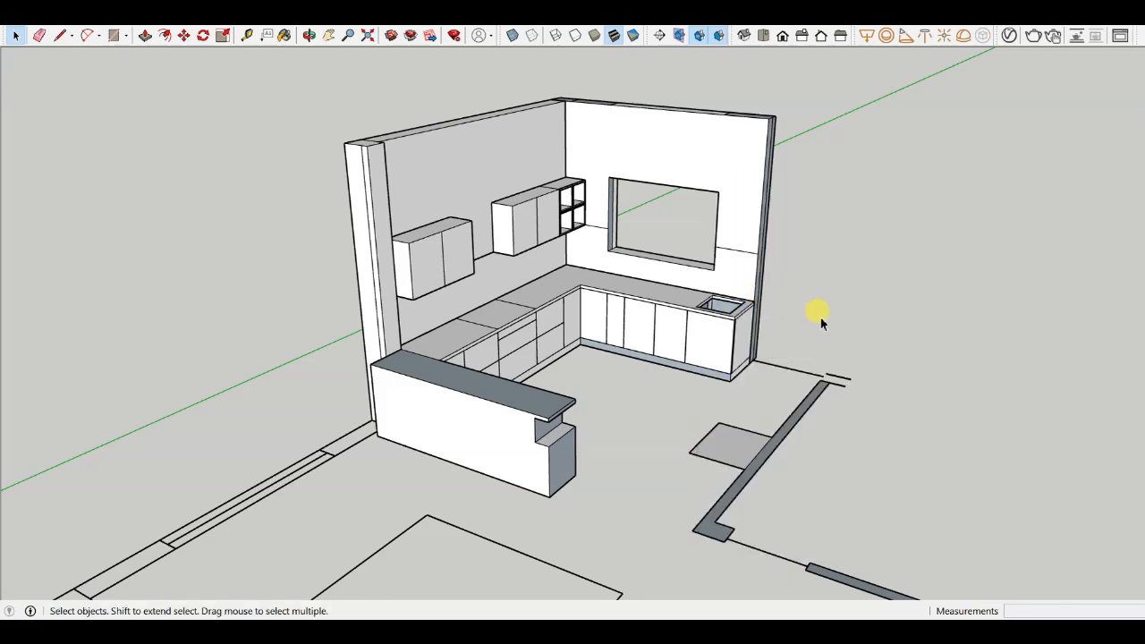
# - Orbit and zoom around the open kitchen to review the counters, cabinets and breakfast counter
pyautogui.moveTo(1042, 376); pyautogui.dragTo(936, 337, button='middle')
pyautogui.scroll(-2, 936, 334)
pyautogui.scroll(5, 503, 281)
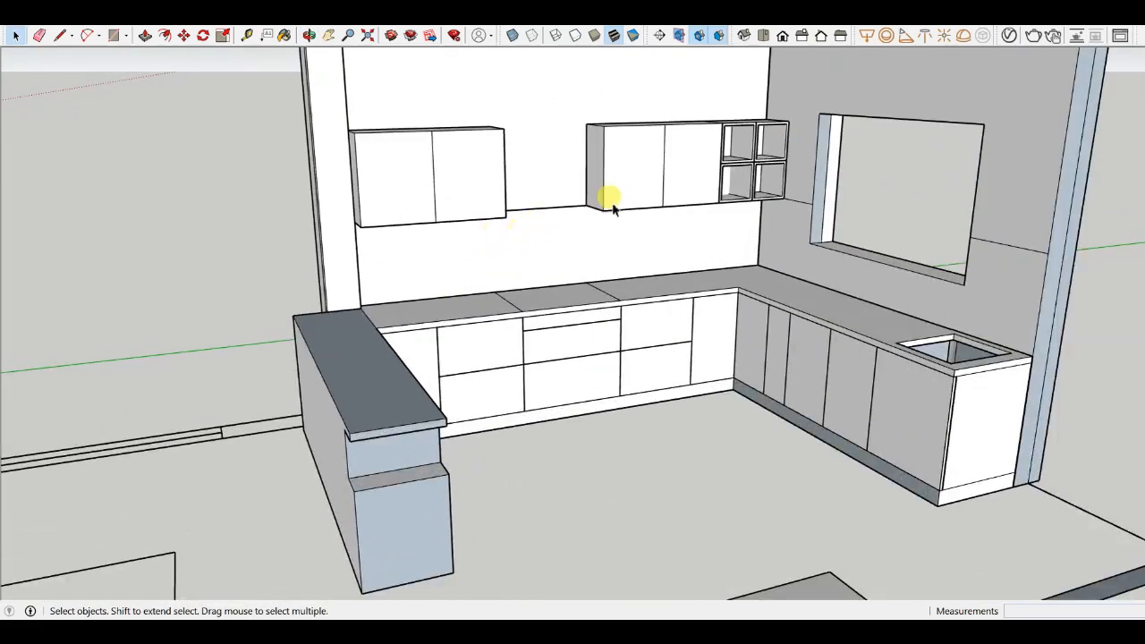
pyautogui.scroll(3, 612, 208)
pyautogui.scroll(-5, 515, 213)
pyautogui.moveTo(626, 313)
pyautogui.mouseDown(button='middle')
pyautogui.moveTo(578, 304)
pyautogui.moveTo(309, 167)
pyautogui.mouseUp(button='middle')
pyautogui.scroll(4, 391, 237)
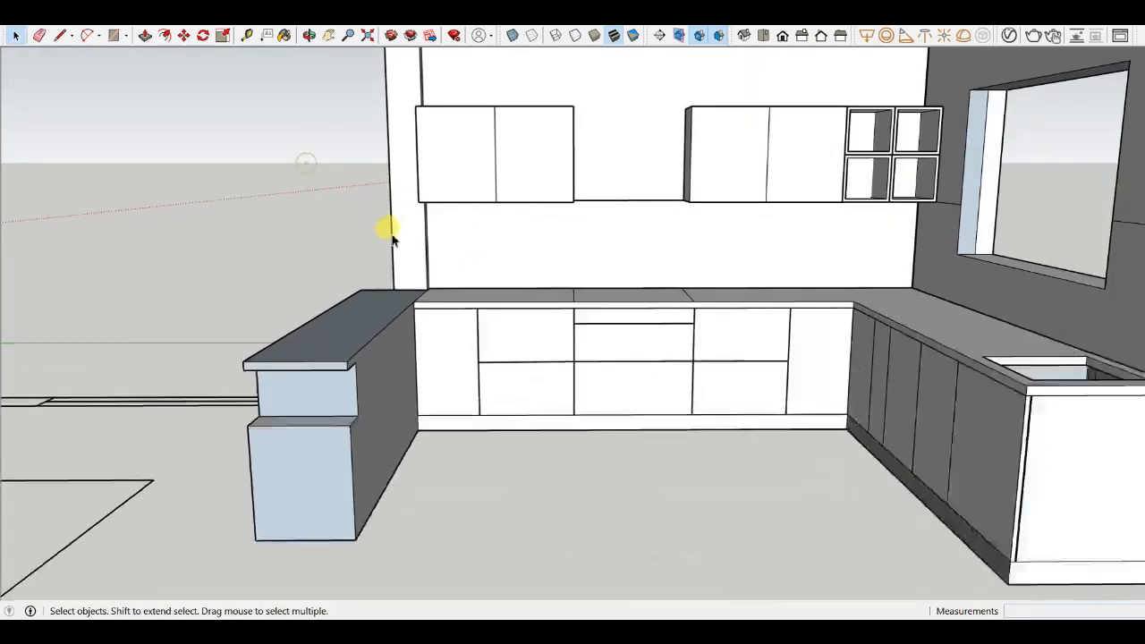
pyautogui.scroll(-3, 215, 447)
pyautogui.scroll(3, 545, 364)
pyautogui.moveTo(332, 525)
pyautogui.mouseDown(button='middle')
pyautogui.moveTo(542, 367)
pyautogui.moveTo(626, 420)
pyautogui.mouseUp(button='middle')
pyautogui.scroll(-3, 572, 362)
pyautogui.scroll(4, 633, 382)
pyautogui.scroll(-5, 660, 358)
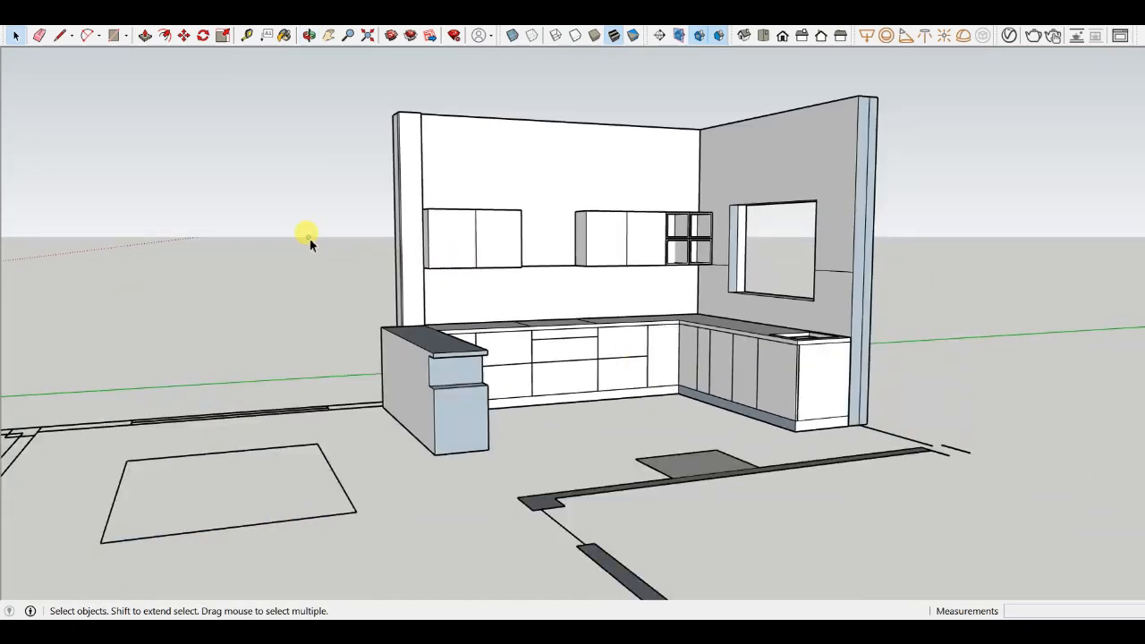
pyautogui.scroll(4, 468, 224)
pyautogui.scroll(-5, 882, 370)
pyautogui.moveTo(882, 371); pyautogui.dragTo(582, 346, button='middle')
pyautogui.scroll(4, 575, 303)
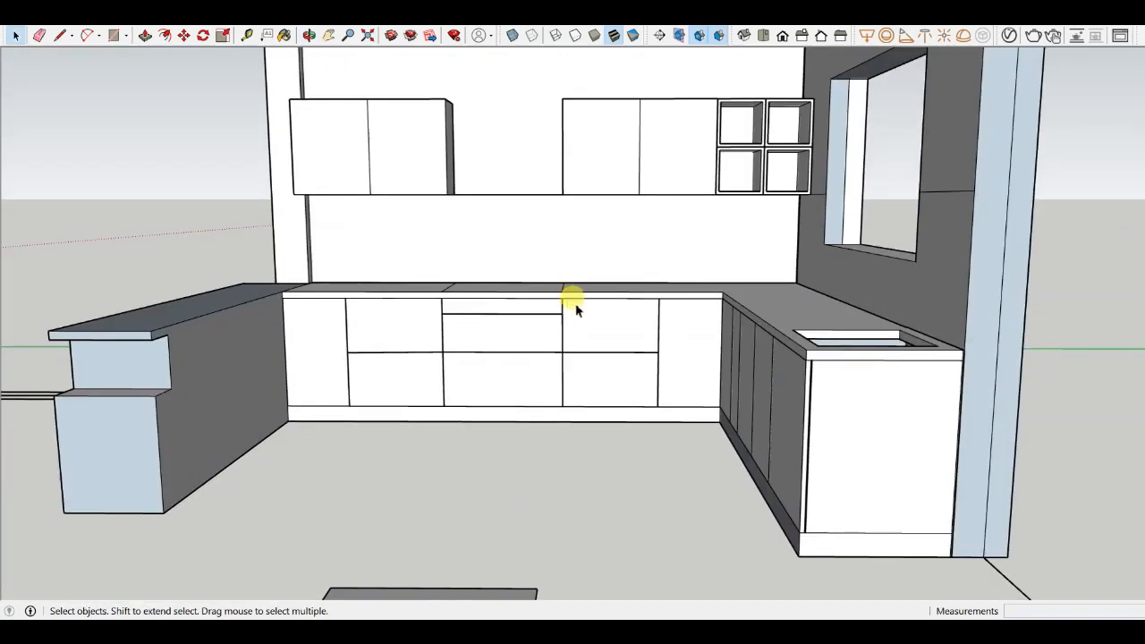
pyautogui.scroll(-4, 575, 304)
pyautogui.moveTo(575, 305)
pyautogui.mouseDown(button='middle')
pyautogui.moveTo(633, 348)
pyautogui.moveTo(658, 329)
pyautogui.mouseUp(button='middle')
pyautogui.scroll(4, 659, 329)
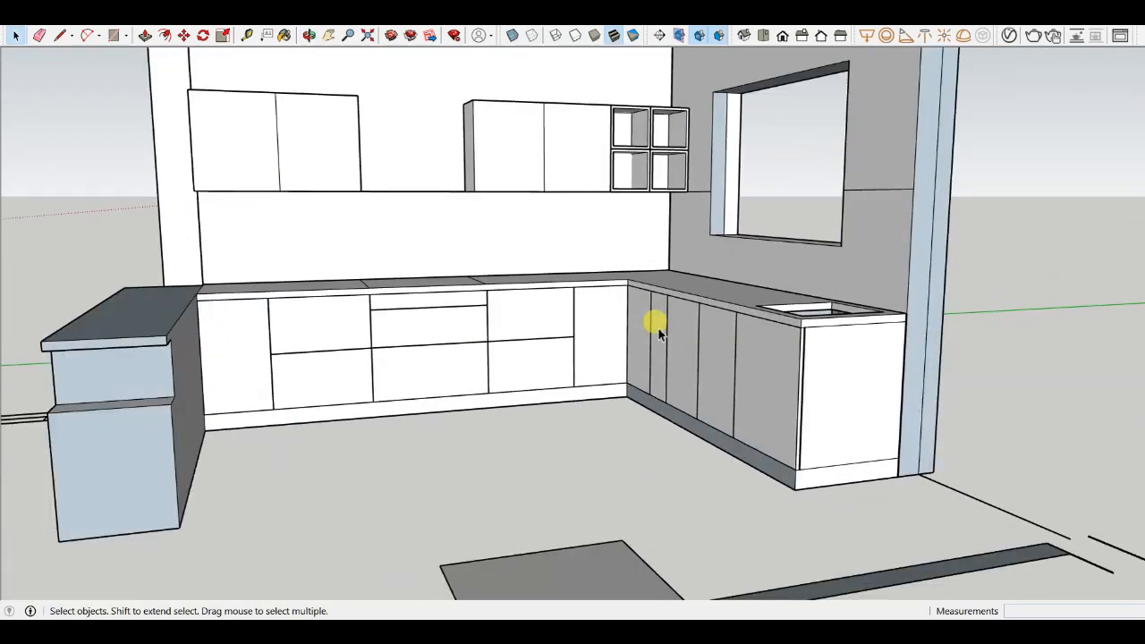
pyautogui.scroll(-3, 657, 325)
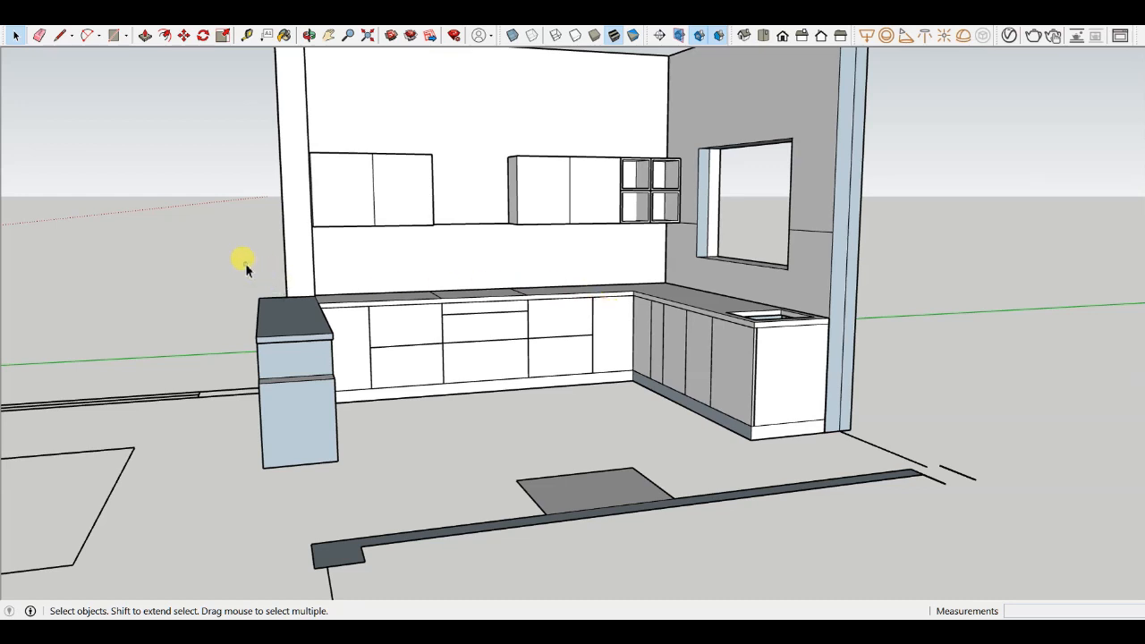
pyautogui.scroll(2, 354, 298)
# - Paint the lower cabinet fronts along the back and sink runs with Color C01 using the Paint Bucket
pyautogui.press('b')
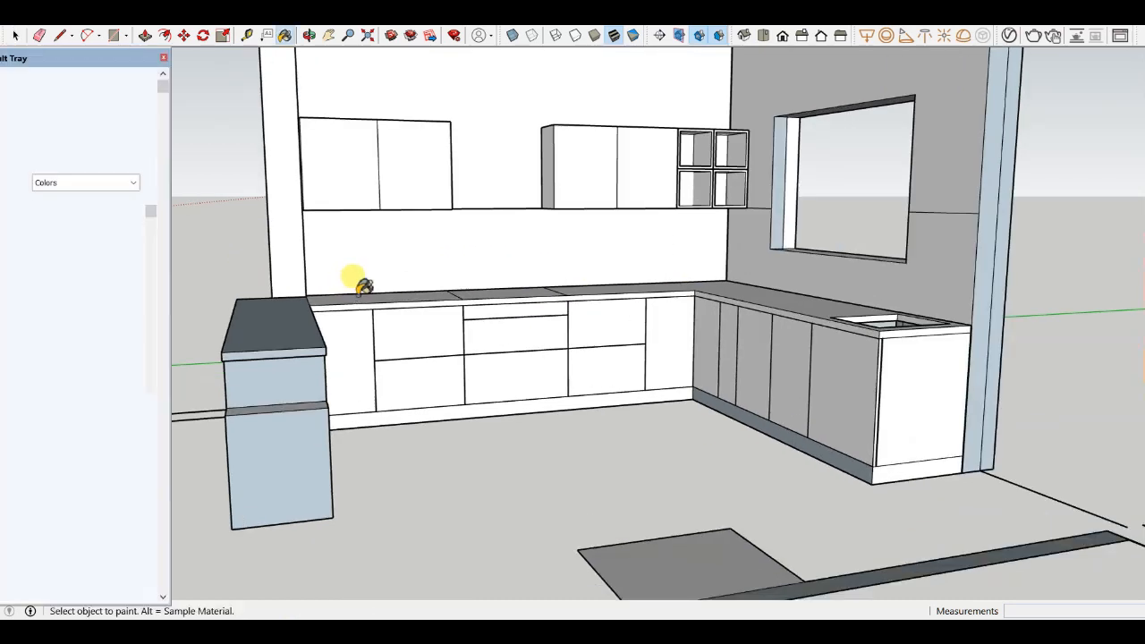
pyautogui.moveTo(87, 59); pyautogui.dragTo(186, 32)
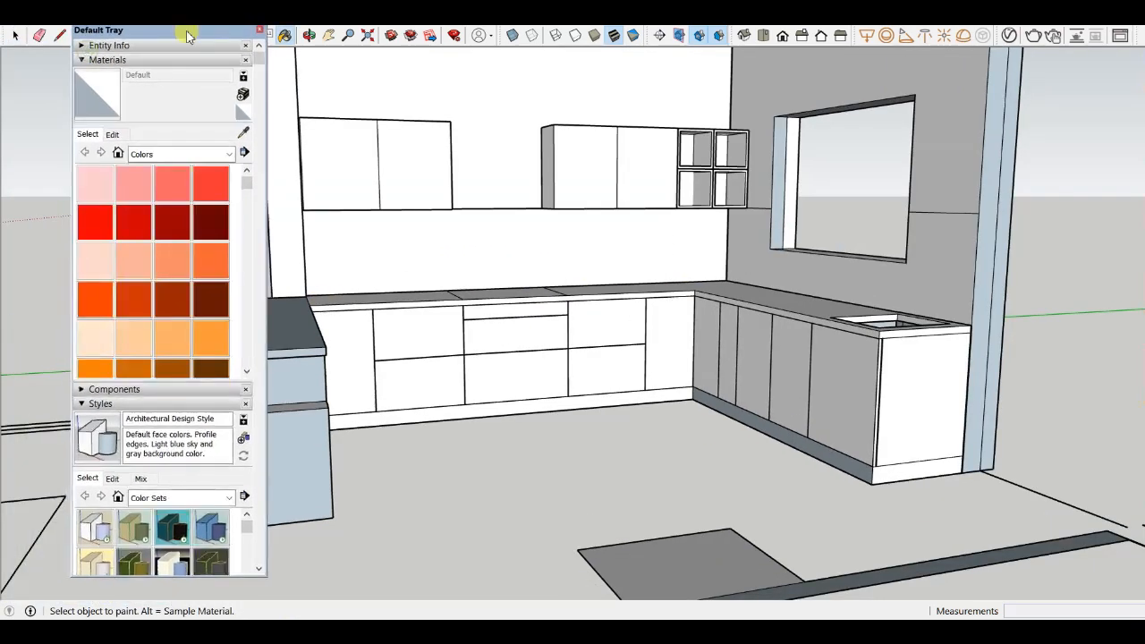
pyautogui.scroll(-8, 152, 269)
pyautogui.scroll(6, 150, 277)
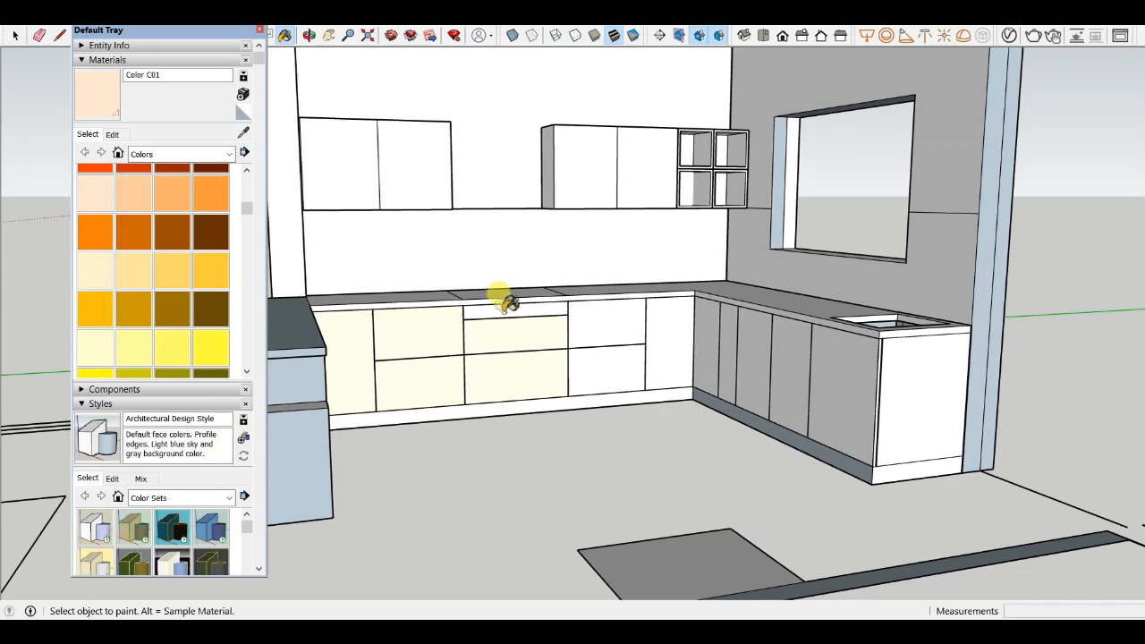
pyautogui.scroll(3, 536, 307)
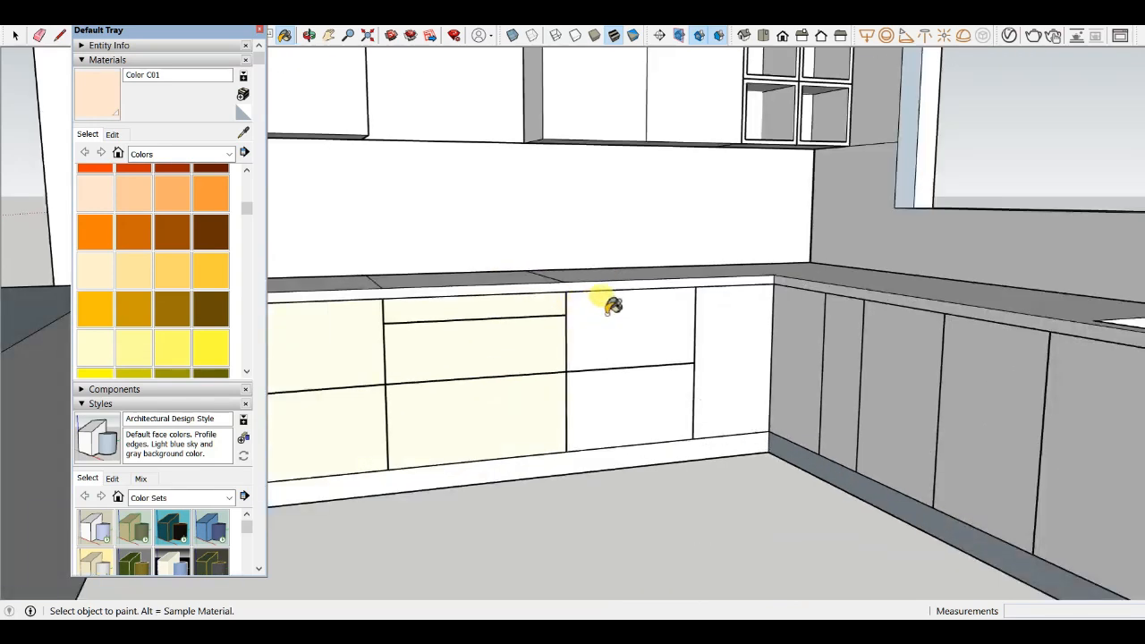
pyautogui.click(792, 326)
pyautogui.click(841, 331)
pyautogui.click(899, 336)
pyautogui.click(984, 367)
pyautogui.scroll(-3, 943, 354)
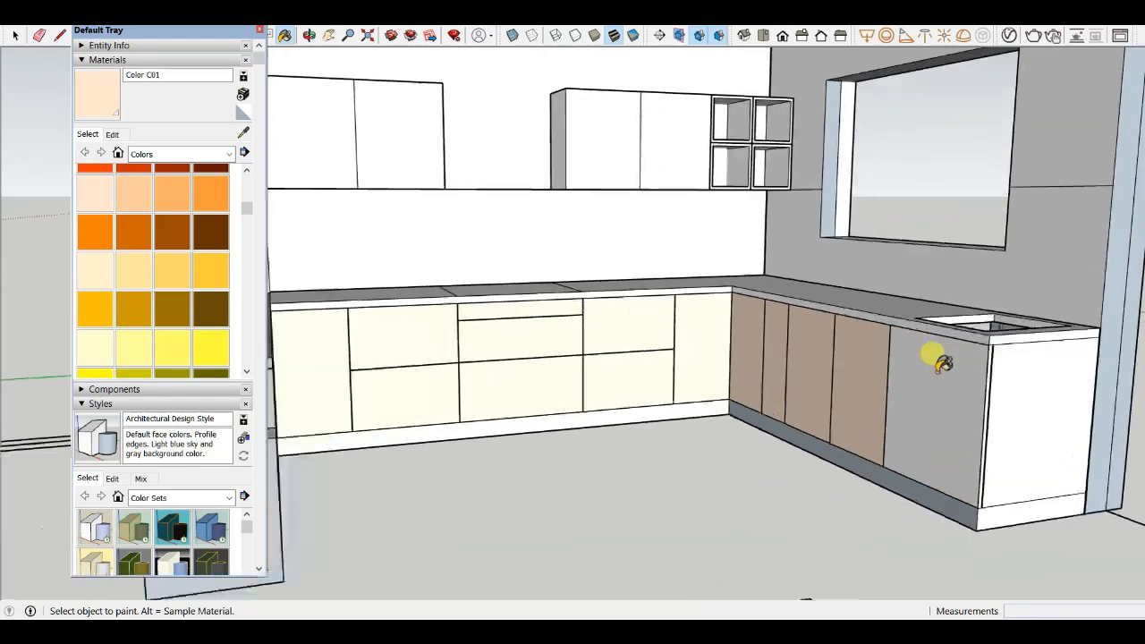
pyautogui.click(944, 363)
# - Paint the remaining lower cabinet door beside the sink with Color C01
pyautogui.scroll(3, 984, 353)
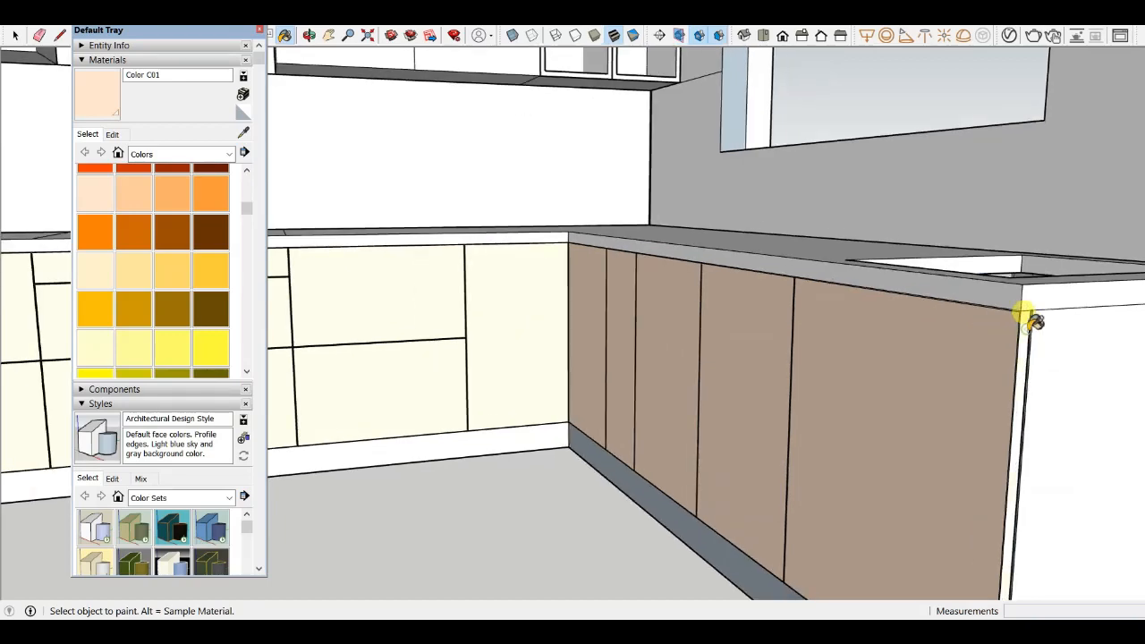
pyautogui.scroll(-3, 1034, 322)
pyautogui.scroll(-5, 851, 388)
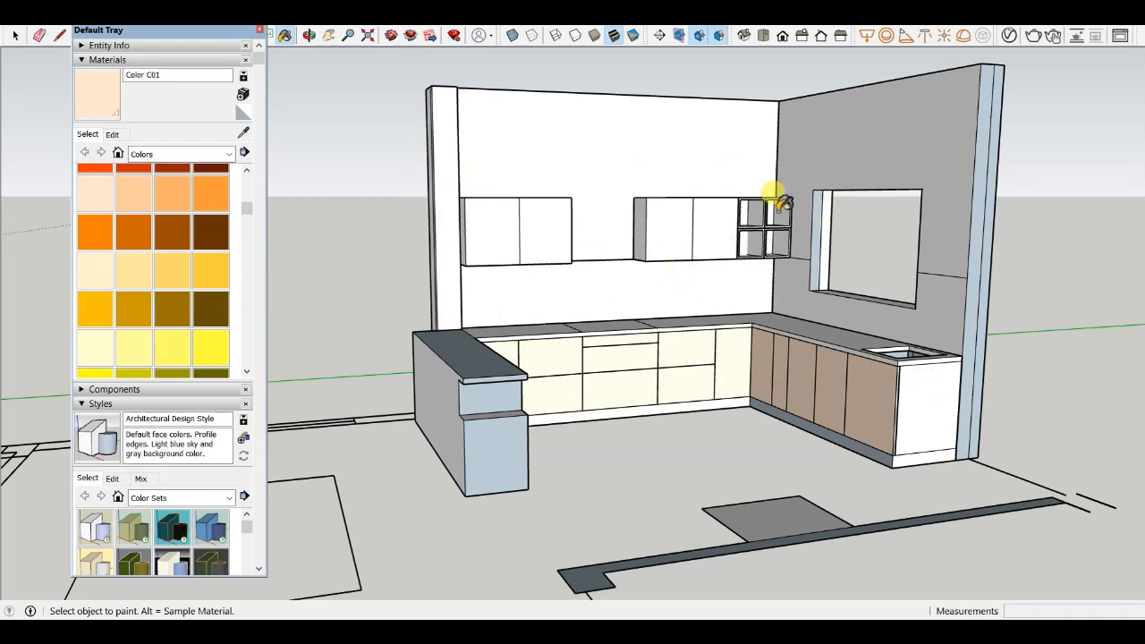
pyautogui.scroll(3, 590, 264)
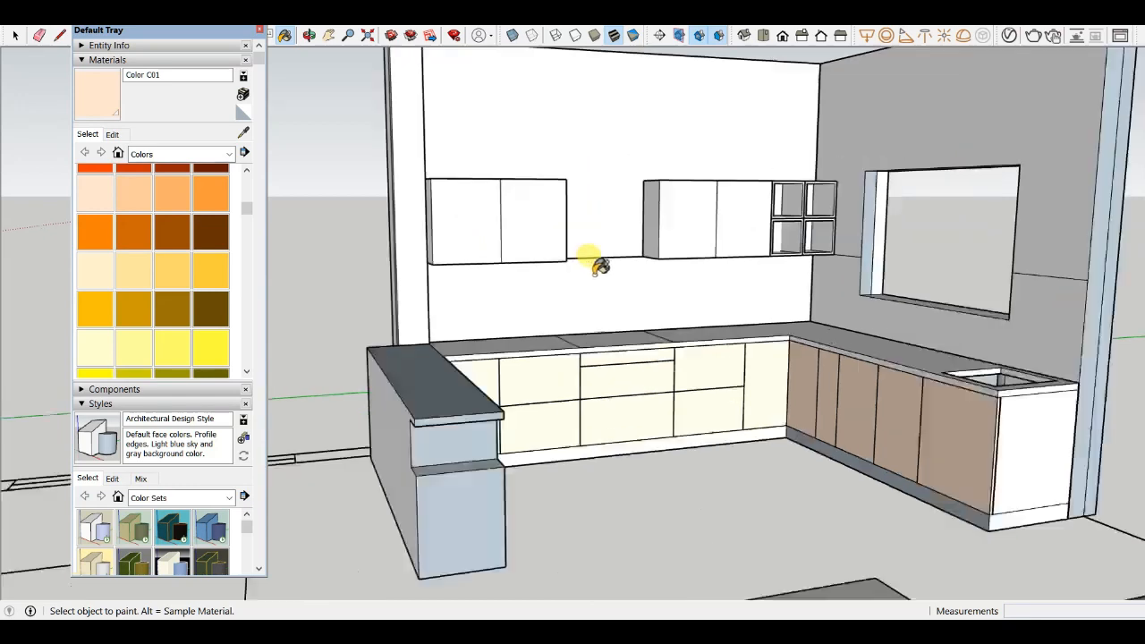
pyautogui.scroll(-2, 313, 300)
pyautogui.scroll(-3, 787, 376)
pyautogui.moveTo(787, 376); pyautogui.dragTo(876, 418, button='middle')
pyautogui.scroll(6, 875, 393)
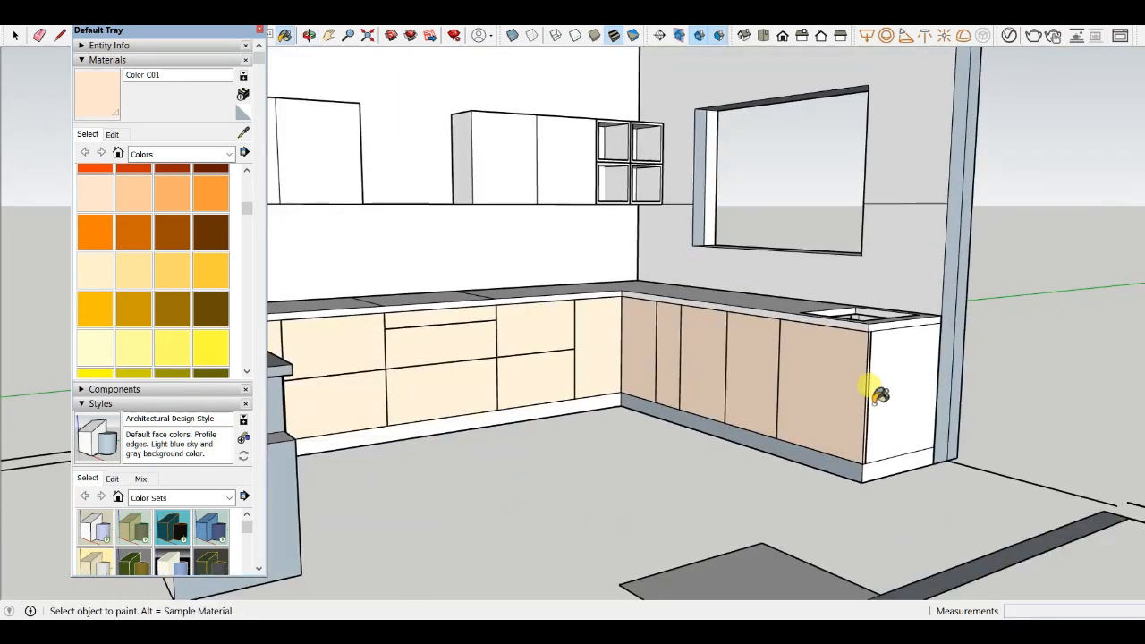
pyautogui.click(868, 362)
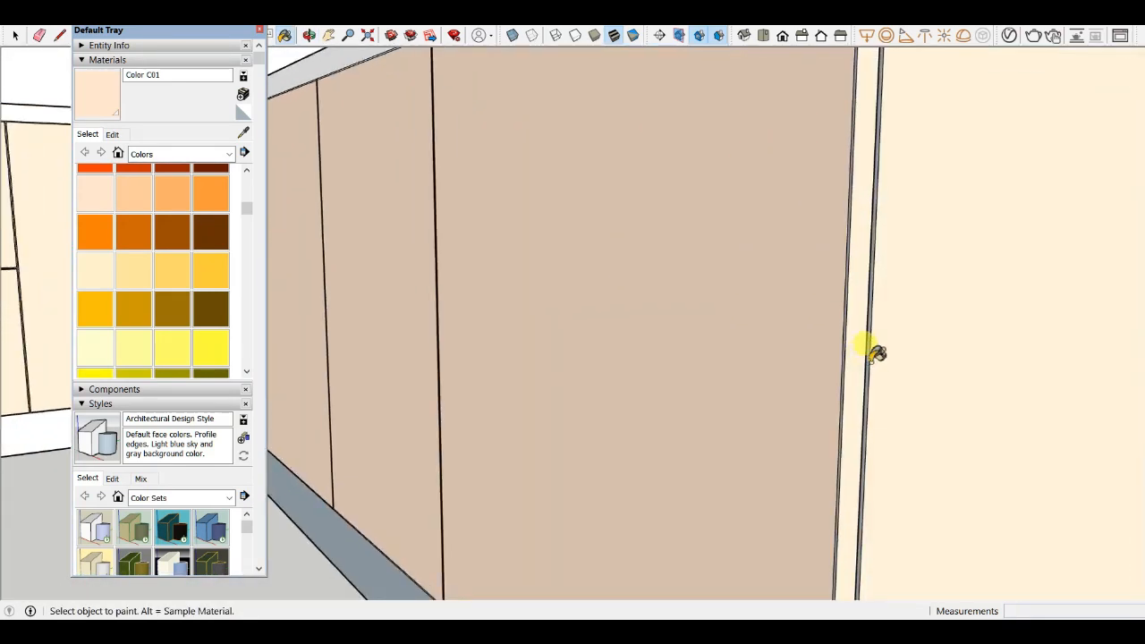
# - Paint the doors of both wall-mounted cabinets with the grey Color M05
pyautogui.scroll(-5, 850, 376)
pyautogui.scroll(-3, 904, 385)
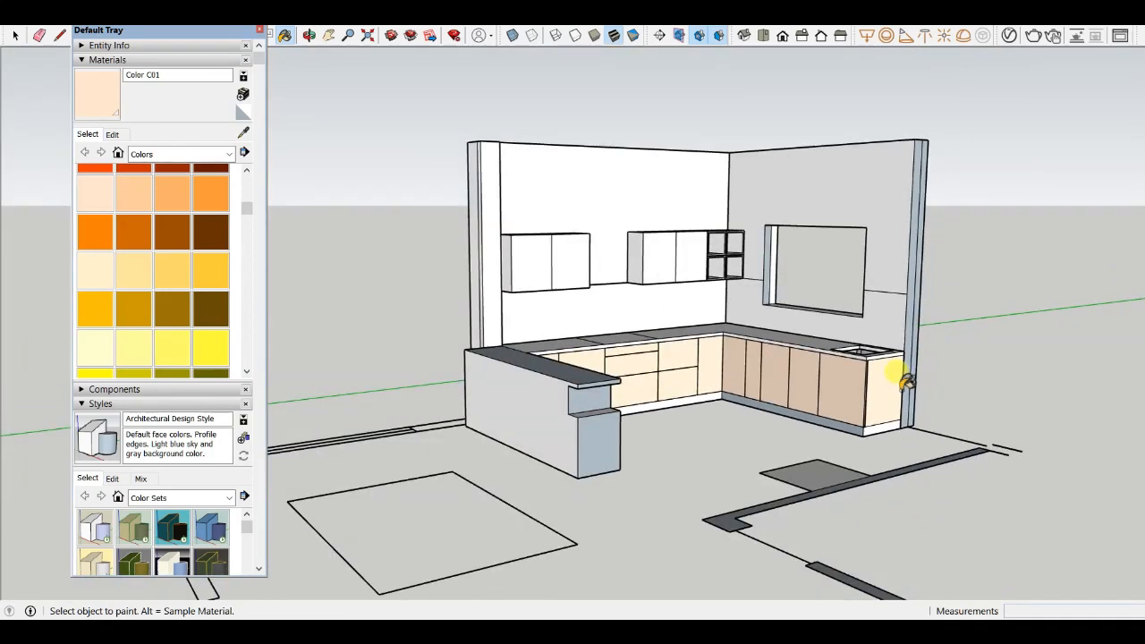
pyautogui.moveTo(895, 370); pyautogui.dragTo(644, 381, button='middle')
pyautogui.scroll(5, 532, 366)
pyautogui.scroll(-1, 521, 278)
pyautogui.scroll(-1, 521, 278)
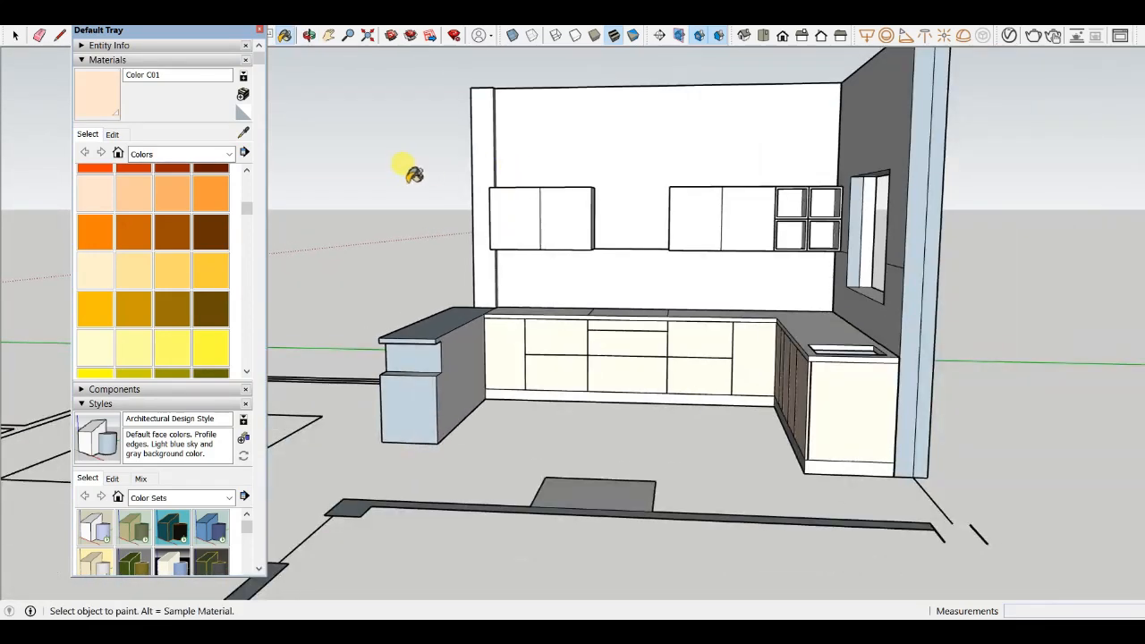
pyautogui.moveTo(814, 177); pyautogui.dragTo(490, 319, button='middle')
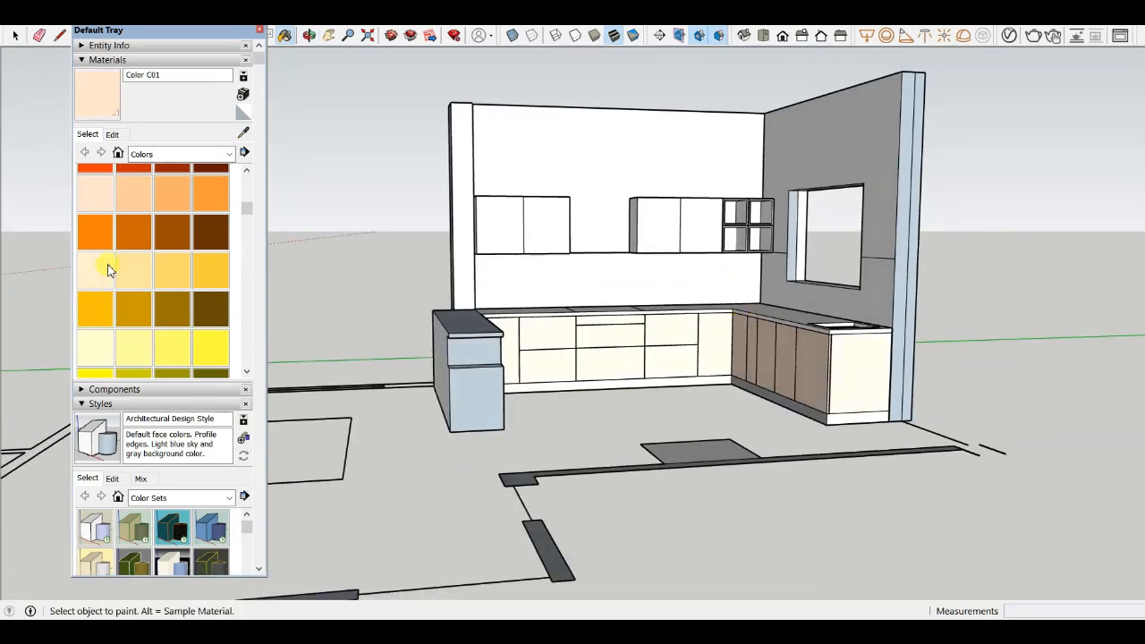
pyautogui.scroll(-4, 108, 270)
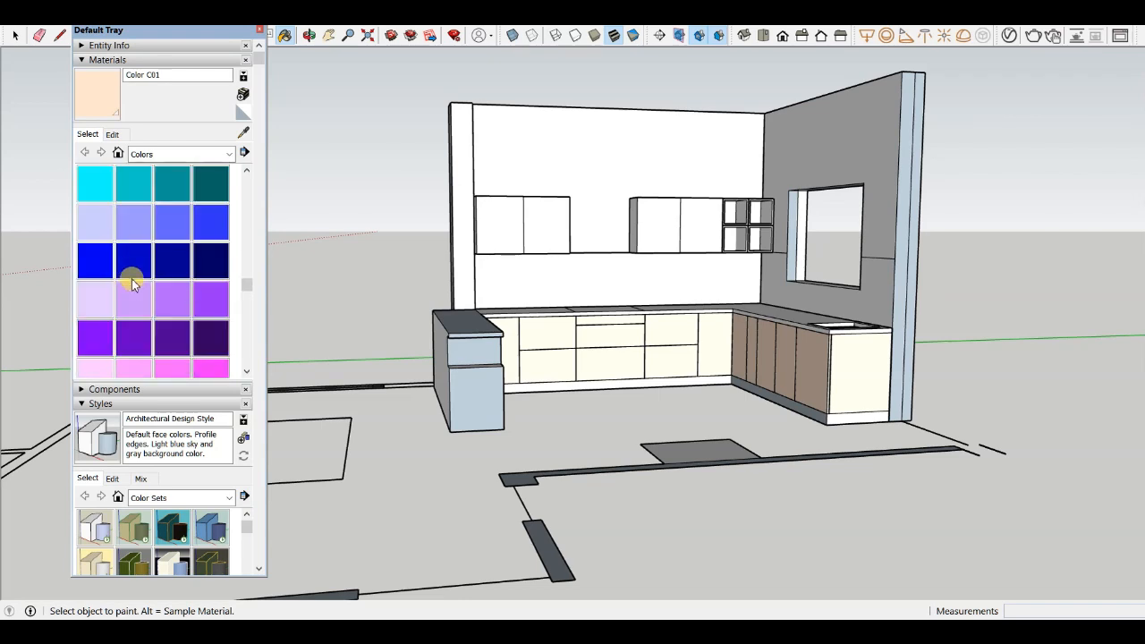
pyautogui.scroll(-2, 194, 270)
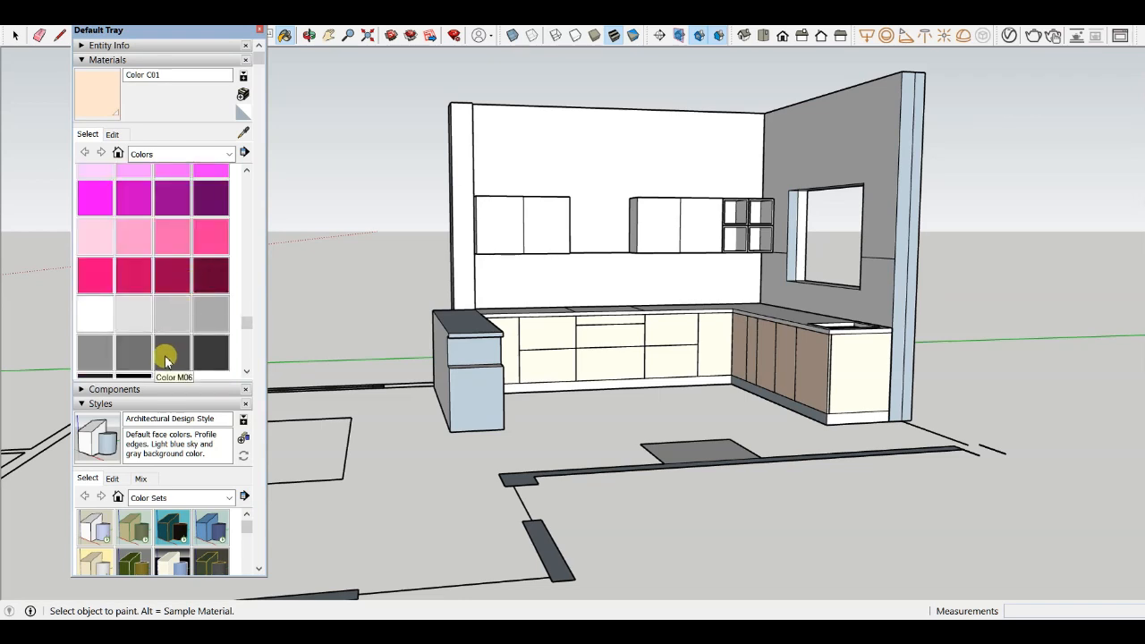
pyautogui.click(134, 353)
pyautogui.scroll(5, 481, 182)
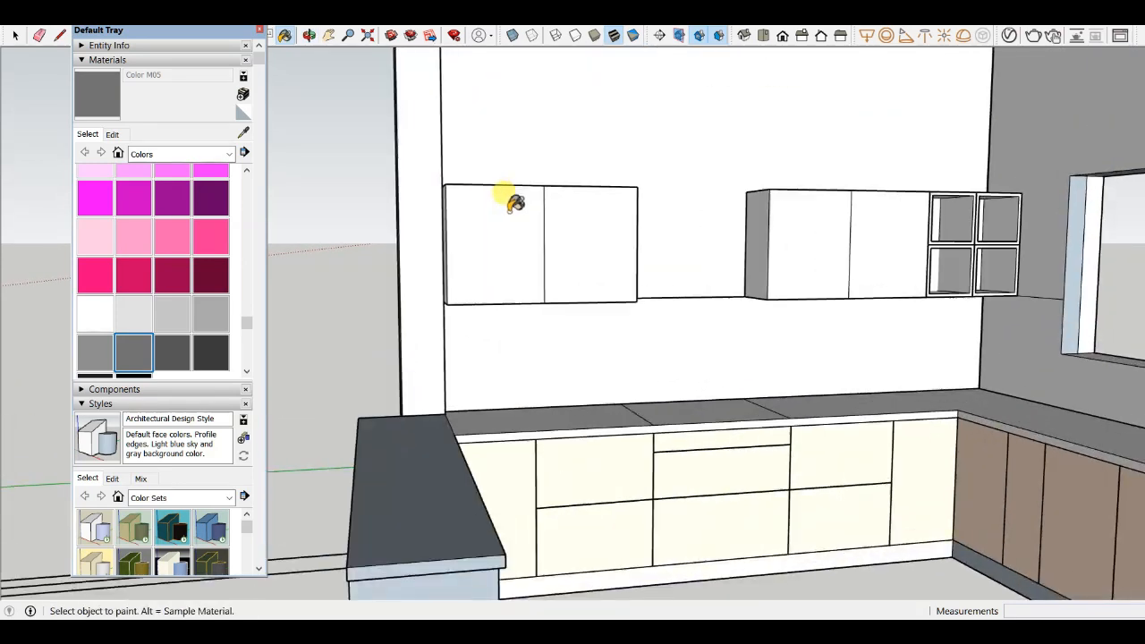
pyautogui.click(517, 200)
pyautogui.click(588, 214)
pyautogui.scroll(-5, 587, 214)
pyautogui.click(742, 230)
pyautogui.click(797, 223)
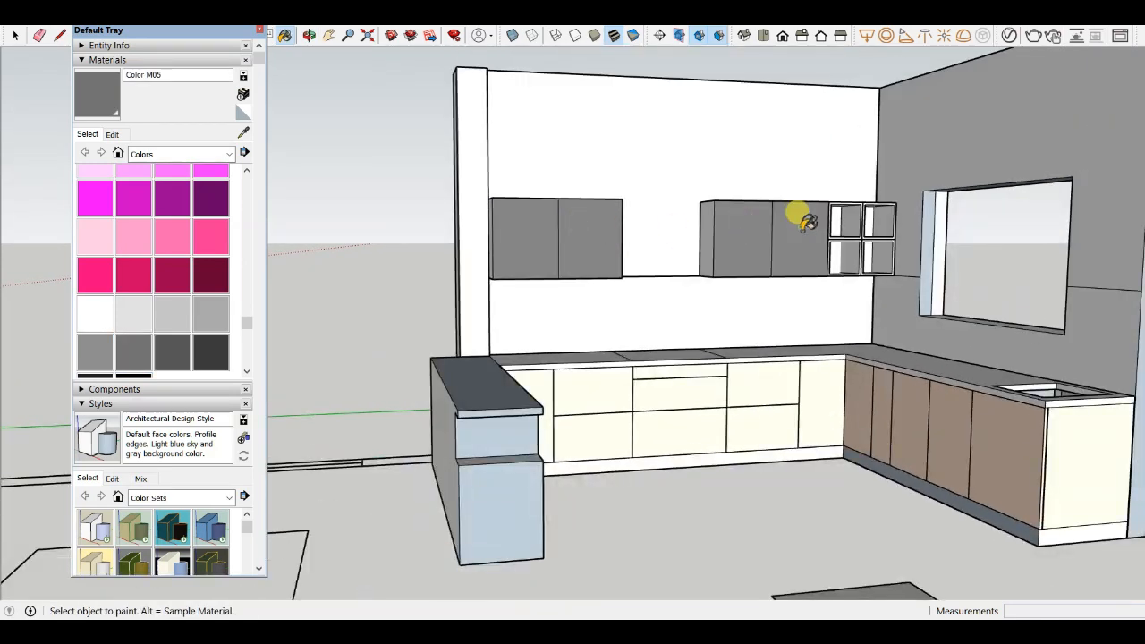
# - Paint the frame and inner faces of the upper-left open shelf cubby with Color M05
pyautogui.scroll(5, 833, 217)
pyautogui.scroll(2, 758, 237)
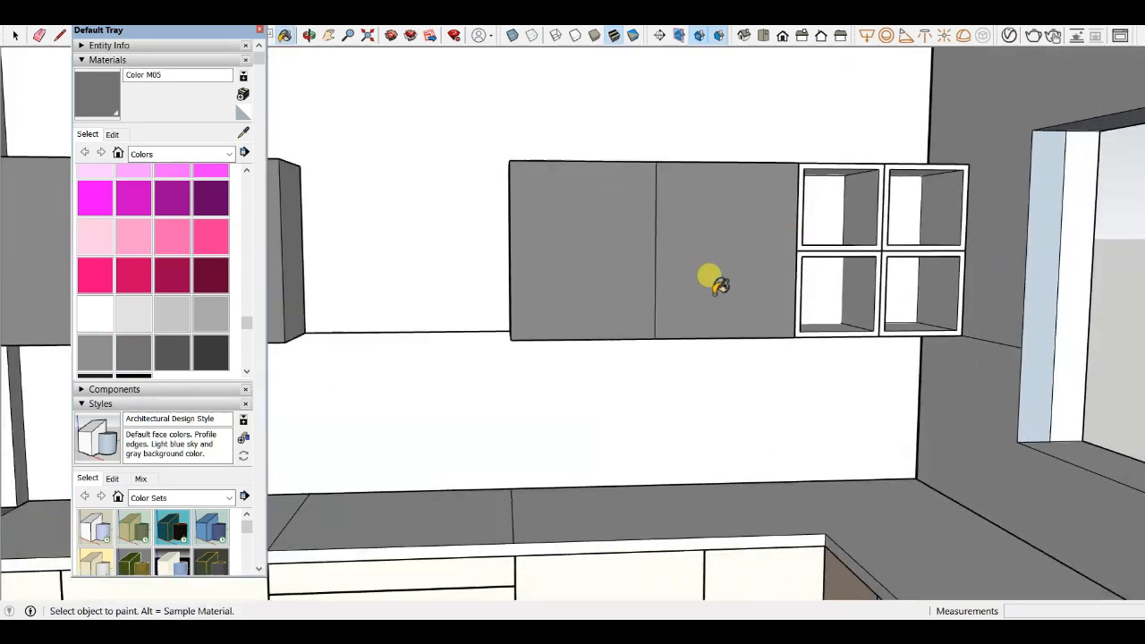
pyautogui.scroll(2, 946, 248)
pyautogui.scroll(2, 848, 255)
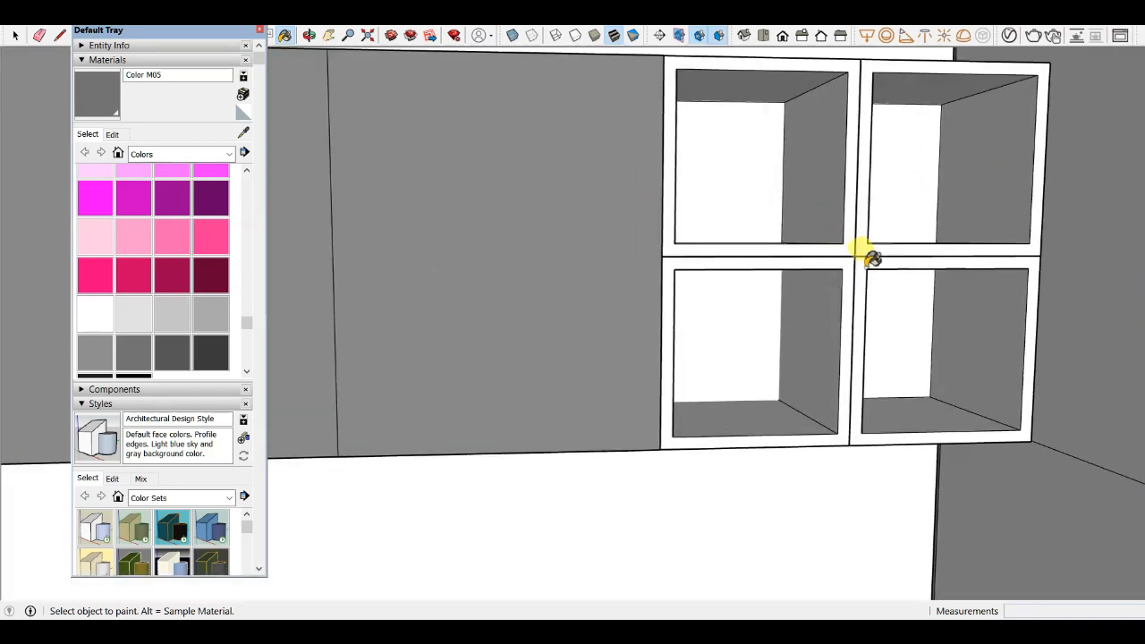
pyautogui.click(865, 263)
pyautogui.click(847, 253)
pyautogui.scroll(-3, 647, 295)
pyautogui.scroll(3, 698, 230)
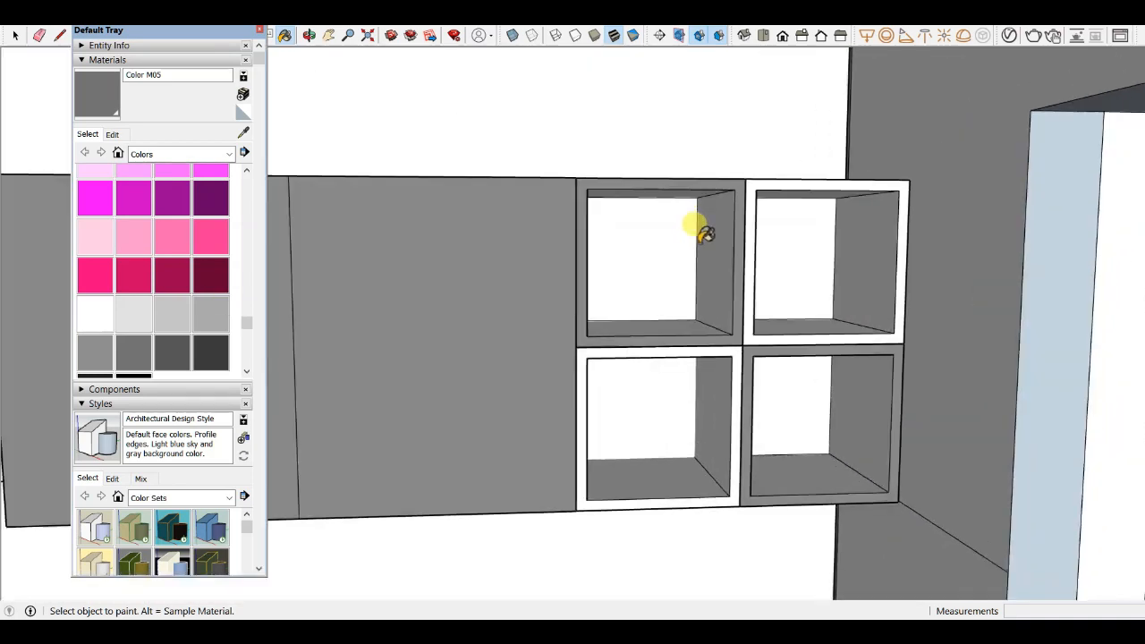
pyautogui.click(716, 201)
pyautogui.click(691, 178)
pyautogui.scroll(-3, 710, 294)
pyautogui.scroll(3, 680, 294)
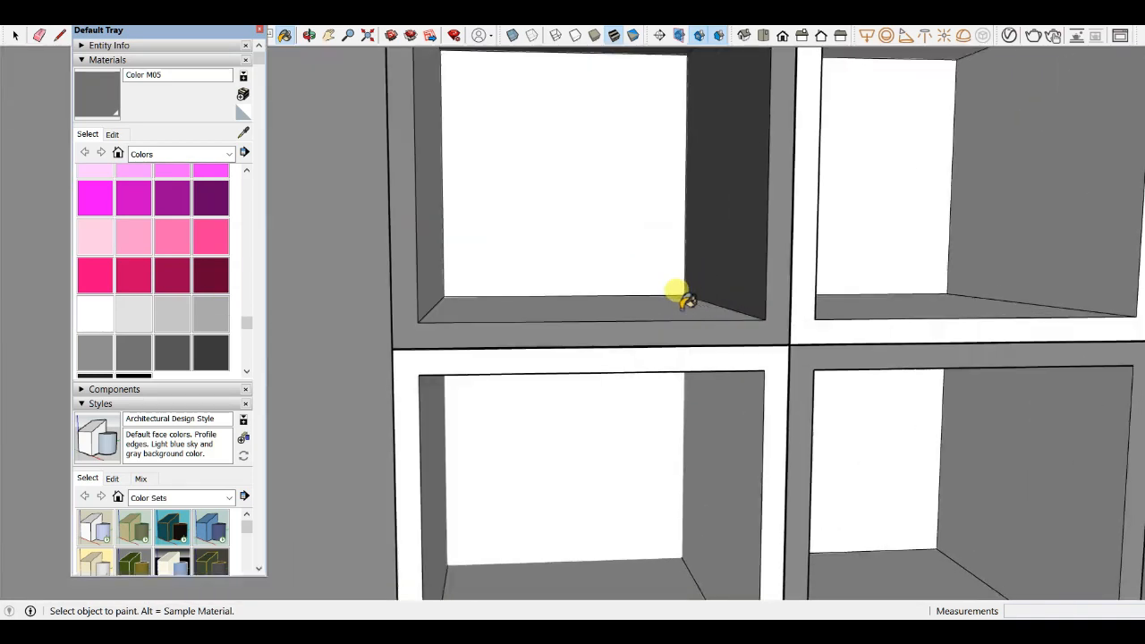
pyautogui.click(689, 297)
pyautogui.scroll(-1, 524, 295)
pyautogui.scroll(2, 519, 295)
pyautogui.click(505, 265)
pyautogui.scroll(-3, 637, 297)
pyautogui.moveTo(652, 295)
pyautogui.mouseDown(button='middle')
pyautogui.moveTo(707, 338)
pyautogui.moveTo(713, 389)
pyautogui.mouseUp(button='middle')
pyautogui.scroll(1, 641, 204)
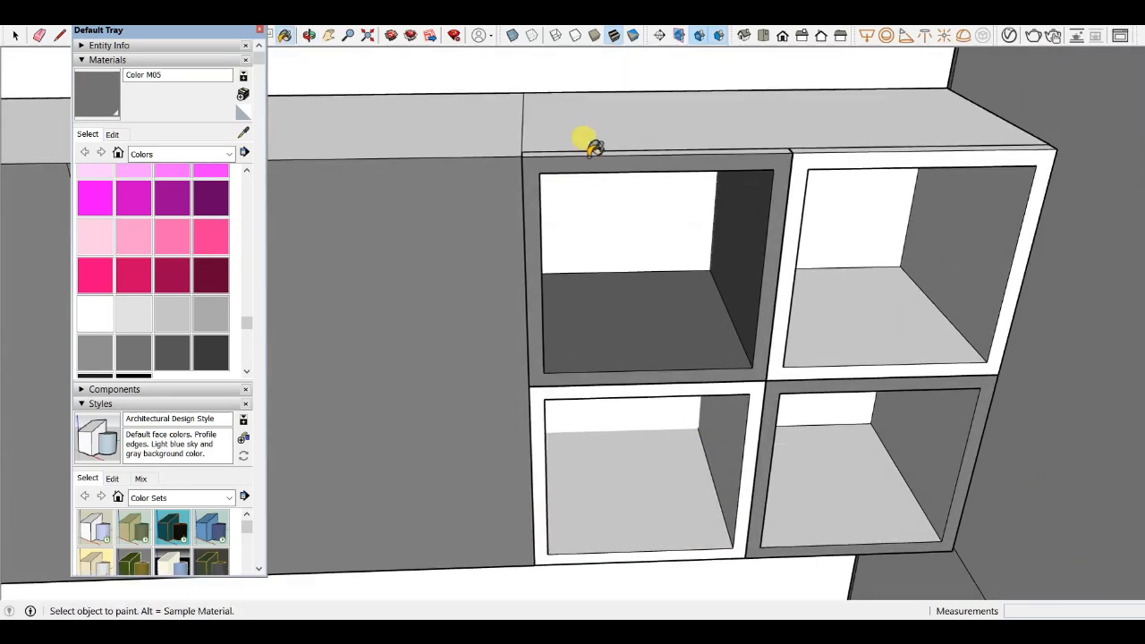
pyautogui.click(595, 149)
pyautogui.scroll(-3, 608, 224)
pyautogui.moveTo(613, 256); pyautogui.dragTo(734, 263, button='middle')
pyautogui.scroll(5, 685, 256)
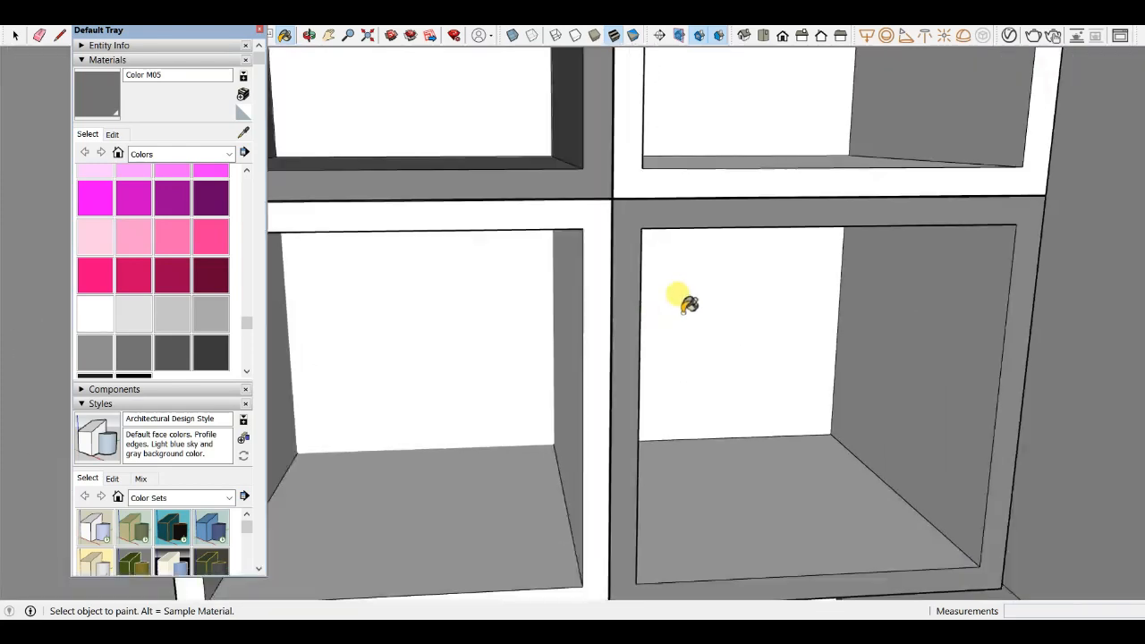
# - Paint the frame and interior of the lower-right shelf cubby with Color M05
pyautogui.moveTo(689, 305)
pyautogui.mouseDown(button='middle')
pyautogui.moveTo(552, 263)
pyautogui.moveTo(609, 224)
pyautogui.moveTo(859, 158)
pyautogui.moveTo(757, 414)
pyautogui.mouseUp(button='middle')
pyautogui.click(608, 225)
pyautogui.click(844, 261)
pyautogui.click(808, 218)
pyautogui.scroll(3, 757, 414)
pyautogui.click(814, 389)
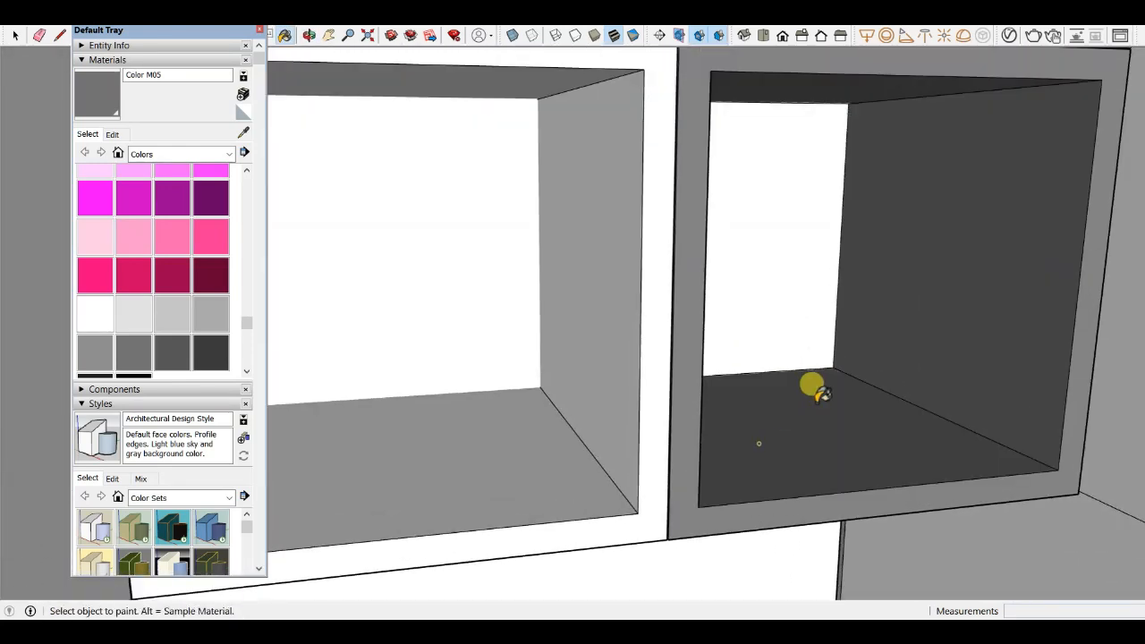
pyautogui.moveTo(812, 385)
pyautogui.mouseDown(button='middle')
pyautogui.moveTo(710, 330)
pyautogui.moveTo(756, 309)
pyautogui.moveTo(757, 284)
pyautogui.mouseUp(button='middle')
pyautogui.scroll(3, 710, 330)
pyautogui.click(704, 286)
pyautogui.scroll(-8, 744, 283)
pyautogui.scroll(3, 756, 284)
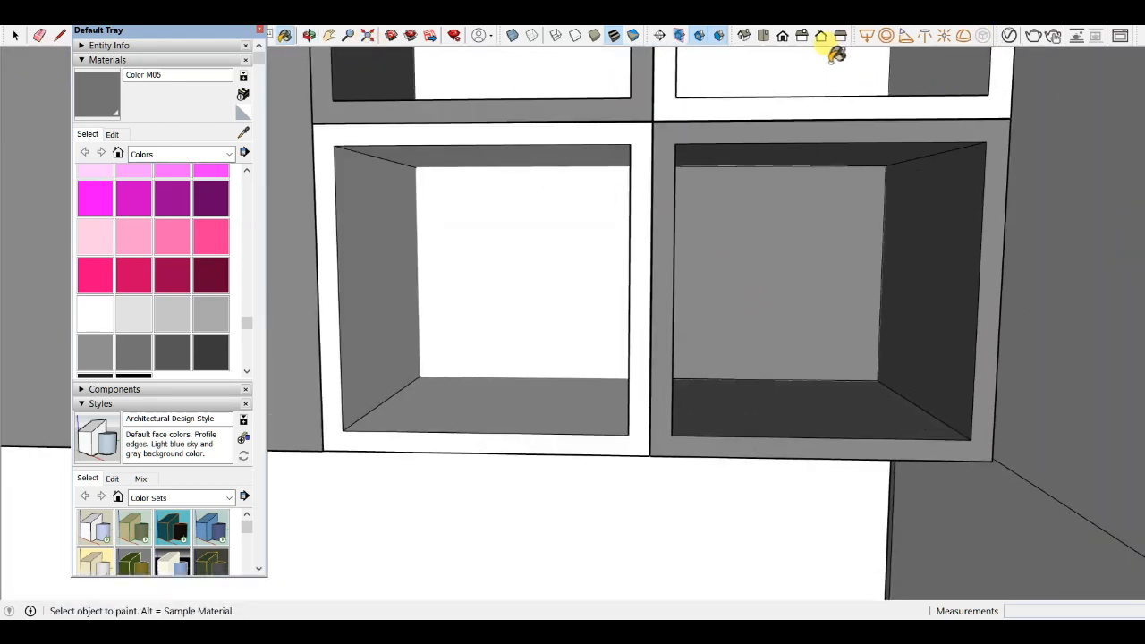
pyautogui.scroll(-5, 723, 244)
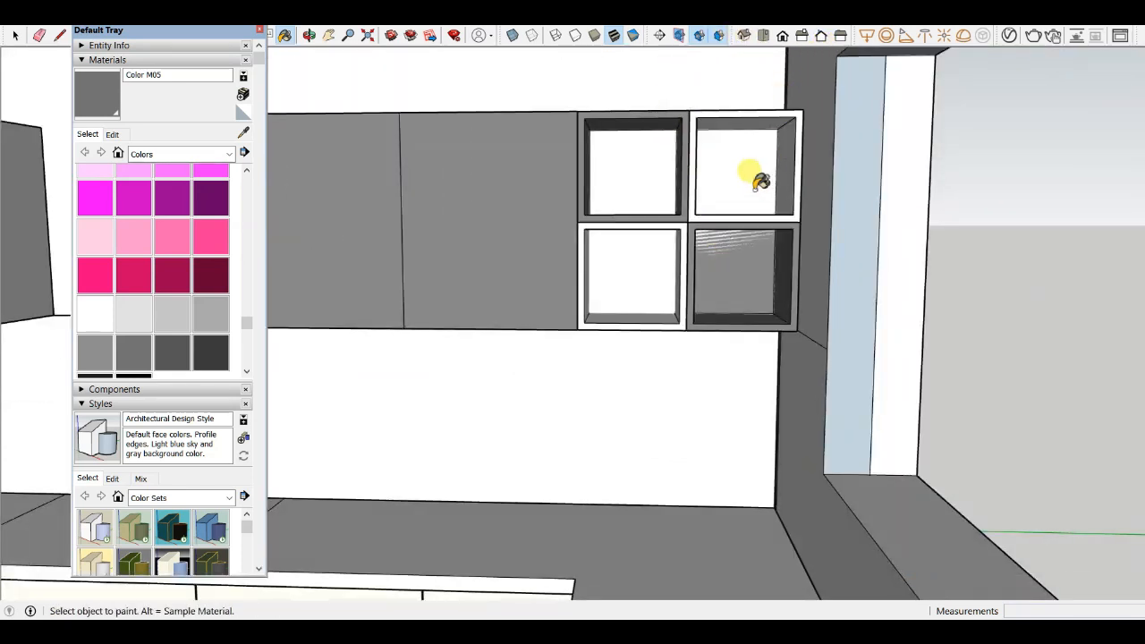
# - Try to push/pull the back panels of the lower-right and upper-left cubbies
pyautogui.press('p')
pyautogui.scroll(4, 711, 256)
pyautogui.click(704, 257)
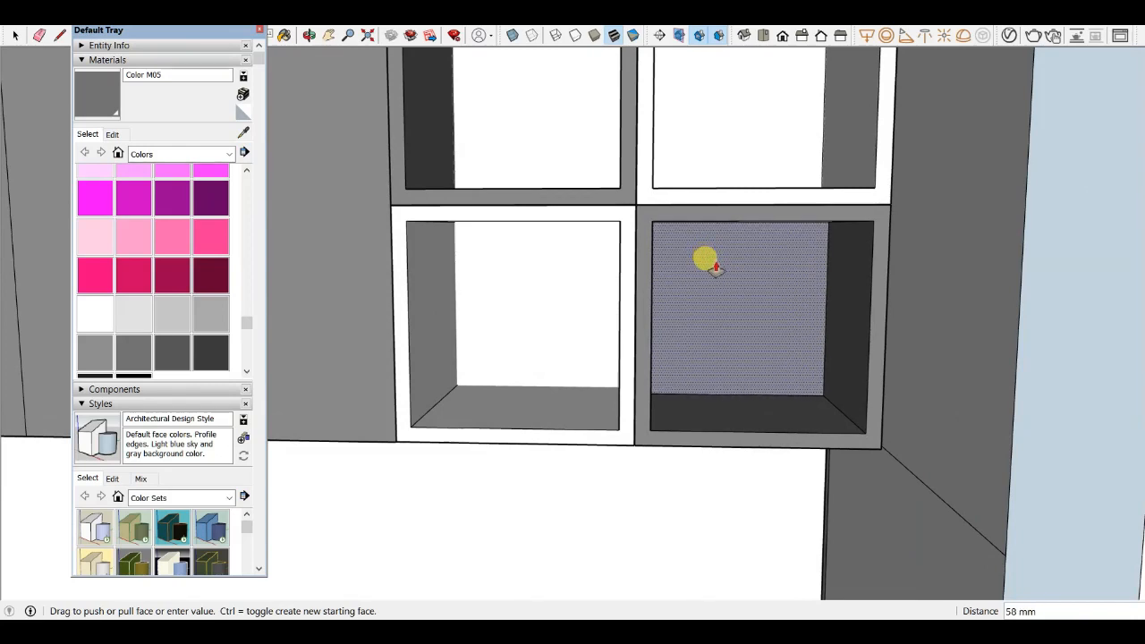
pyautogui.click(715, 266)
pyautogui.scroll(-2, 593, 194)
pyautogui.scroll(3, 481, 110)
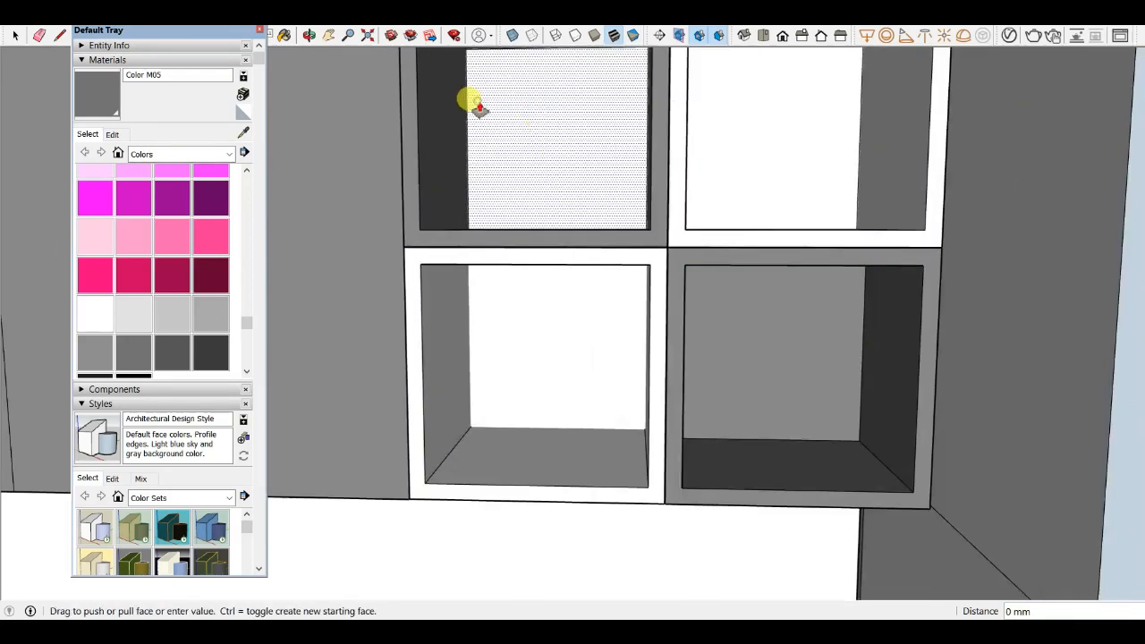
pyautogui.scroll(-3, 479, 109)
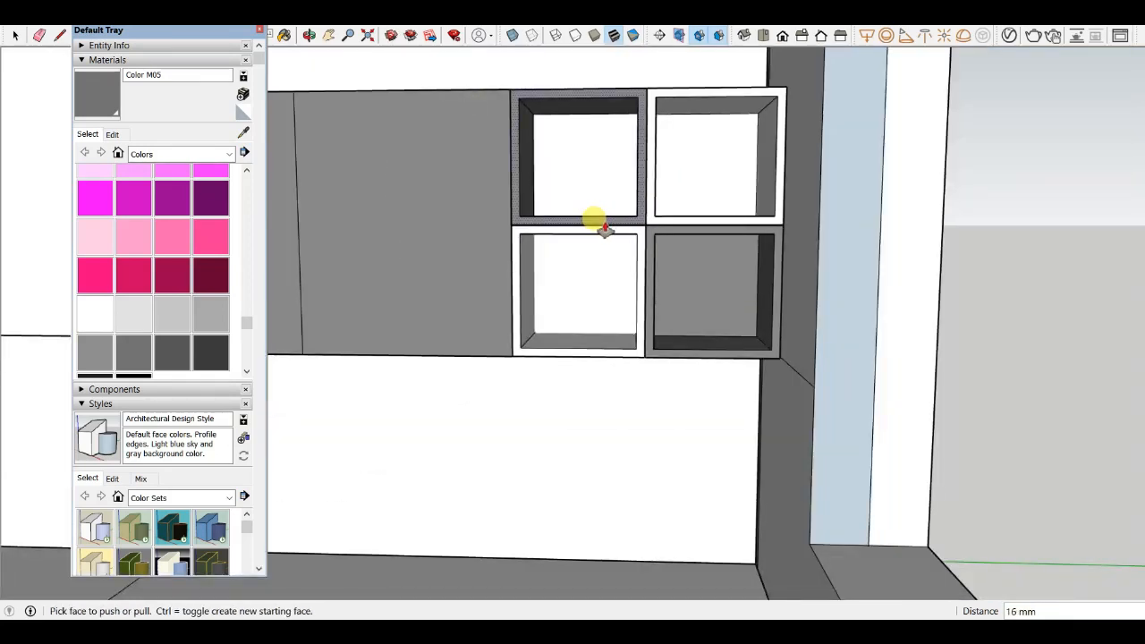
# - Paint the back of the upper-left cubby with Color M05 using the Paint Bucket
pyautogui.press('b')
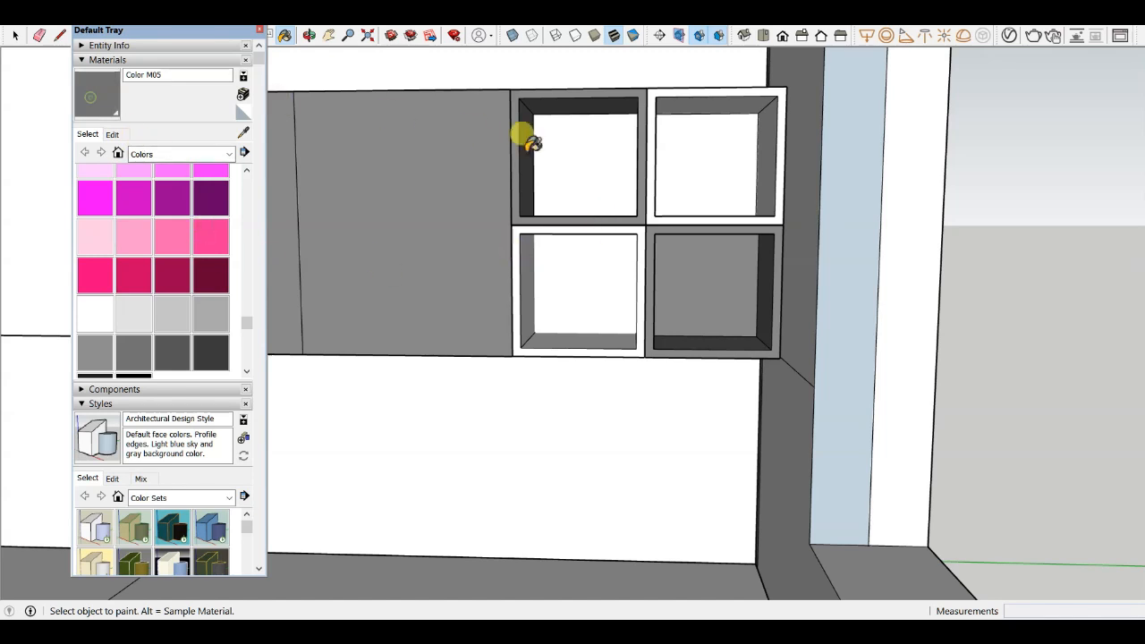
pyautogui.click(532, 143)
pyautogui.scroll(3, 568, 128)
pyautogui.scroll(-3, 567, 128)
pyautogui.moveTo(568, 128)
pyautogui.mouseDown(button='middle')
pyautogui.moveTo(638, 273)
pyautogui.moveTo(465, 243)
pyautogui.mouseUp(button='middle')
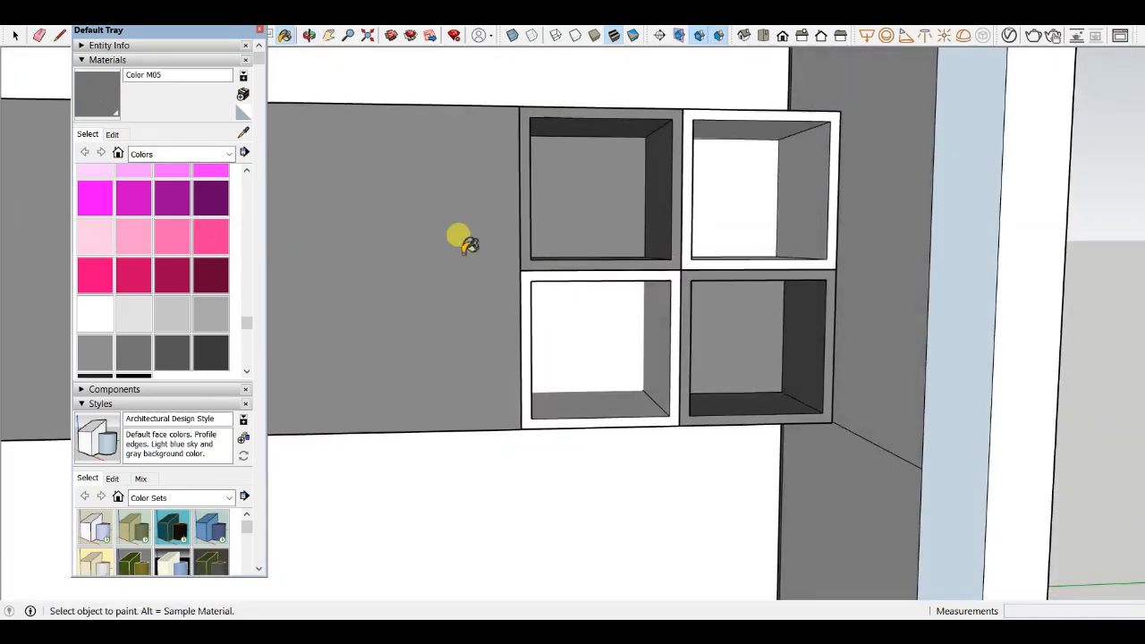
pyautogui.scroll(-2, 168, 209)
pyautogui.scroll(10, 172, 215)
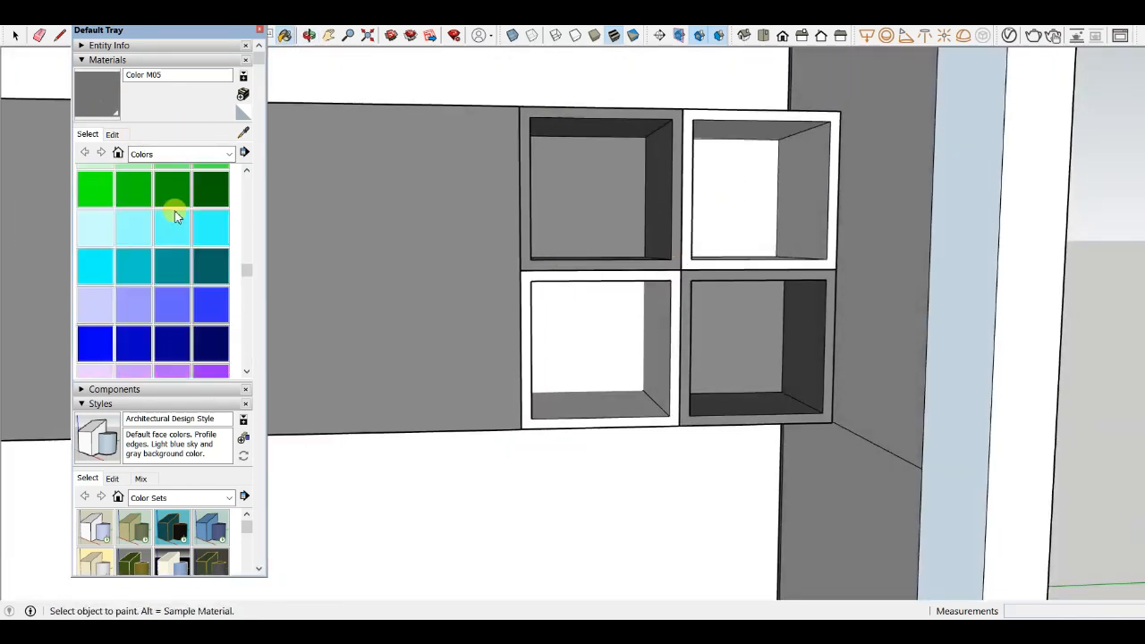
# - Pick Color D04 and paint the lower-left cubby's frame and interior faces with it
pyautogui.scroll(1, 174, 213)
pyautogui.click(216, 205)
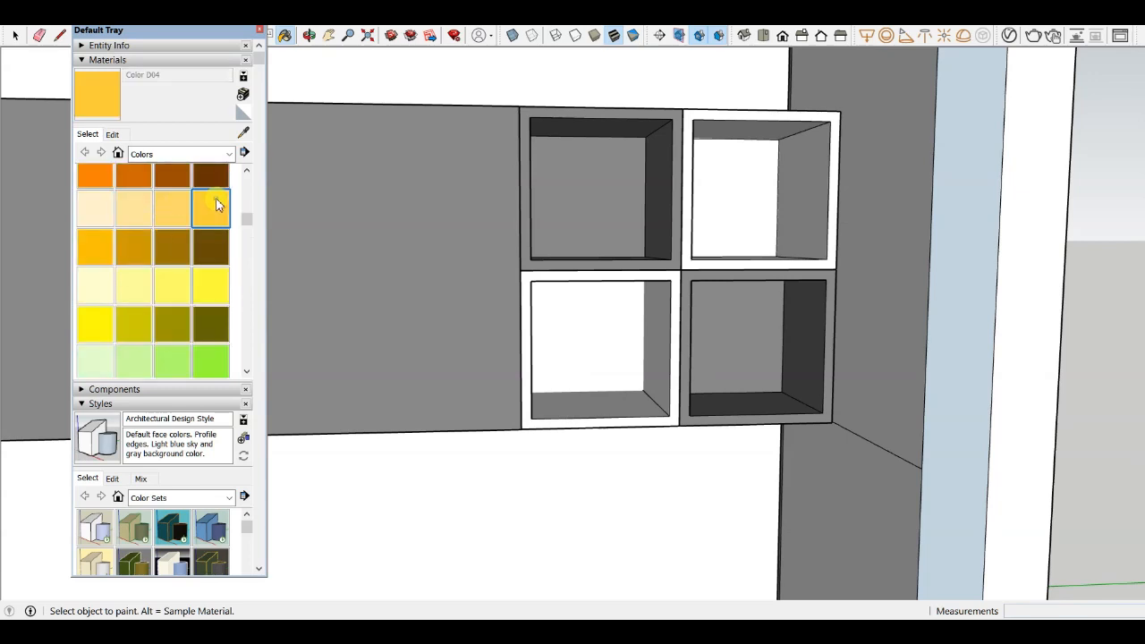
pyautogui.scroll(3, 685, 263)
pyautogui.click(677, 259)
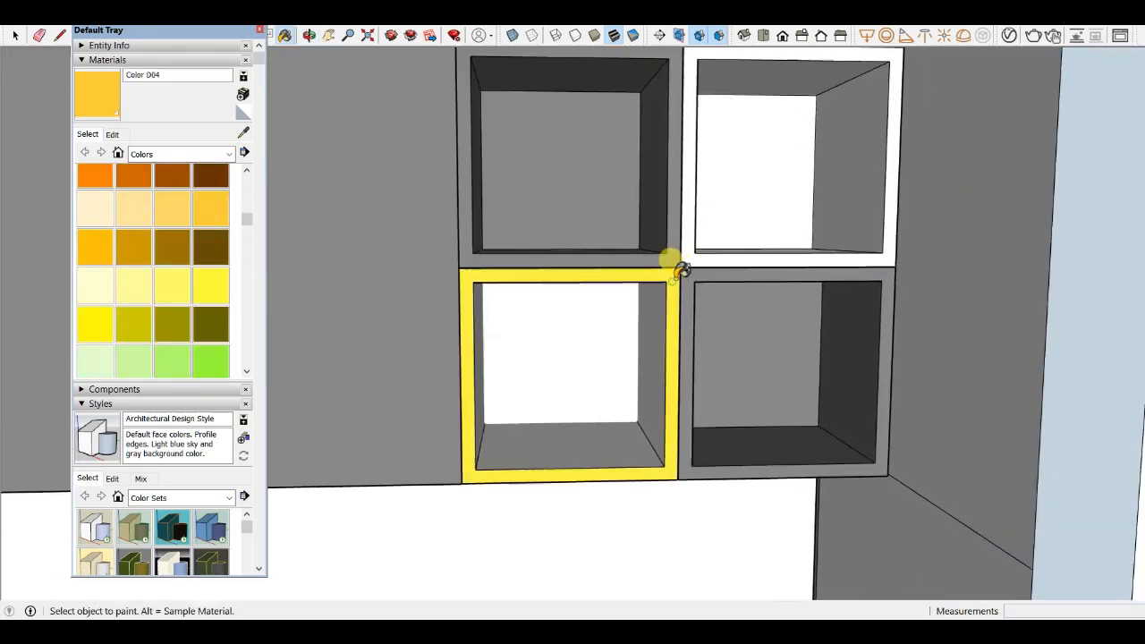
pyautogui.click(695, 248)
pyautogui.scroll(-3, 695, 255)
pyautogui.moveTo(695, 255); pyautogui.dragTo(630, 413, button='middle')
pyautogui.scroll(3, 693, 271)
pyautogui.click(677, 266)
pyautogui.scroll(-2, 678, 266)
pyautogui.scroll(3, 630, 413)
pyautogui.click(639, 334)
pyautogui.scroll(2, 519, 309)
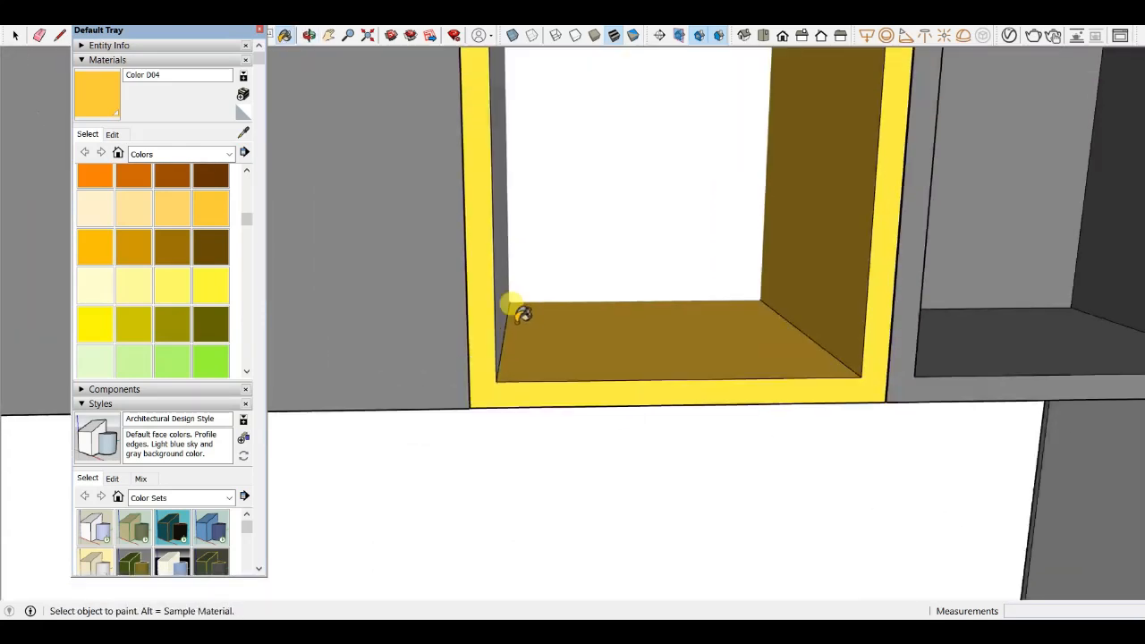
pyautogui.click(512, 299)
# - Paint the frame and interior faces of the upper-right cubby with Color D04
pyautogui.scroll(-5, 514, 298)
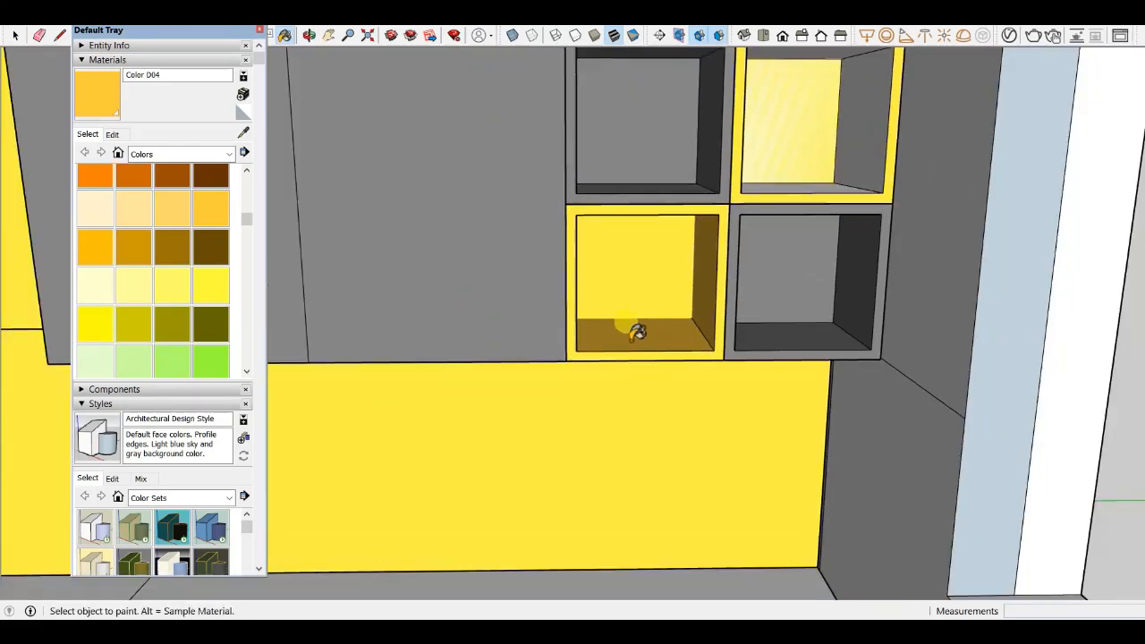
pyautogui.scroll(2, 638, 322)
pyautogui.scroll(-3, 654, 322)
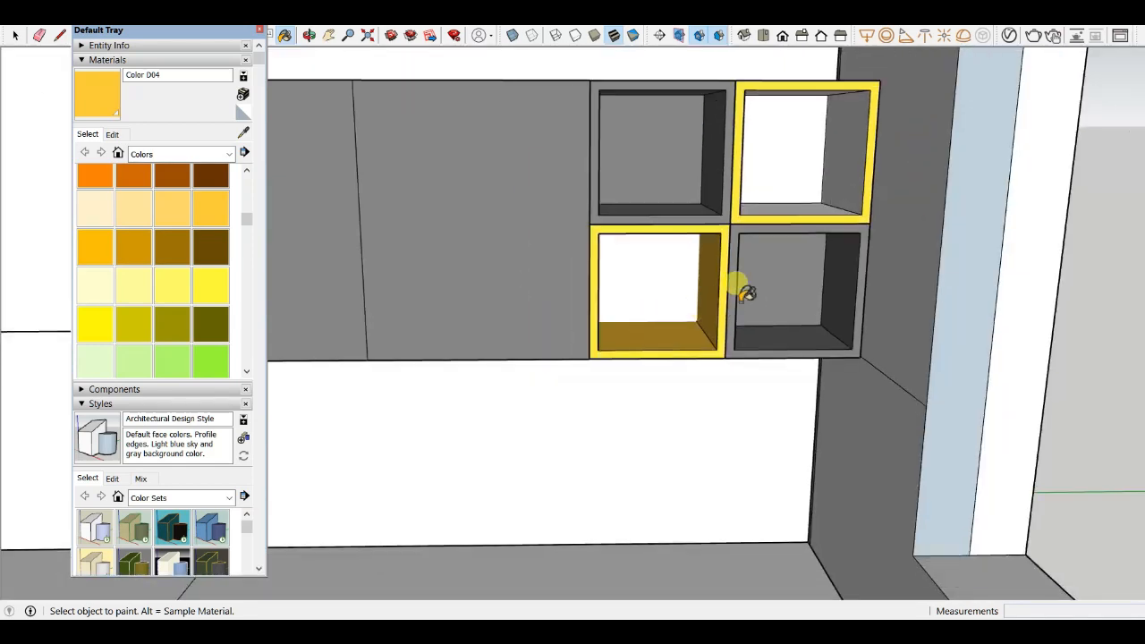
pyautogui.scroll(3, 792, 144)
pyautogui.click(771, 243)
pyautogui.click(861, 194)
pyautogui.click(818, 167)
pyautogui.scroll(-3, 840, 289)
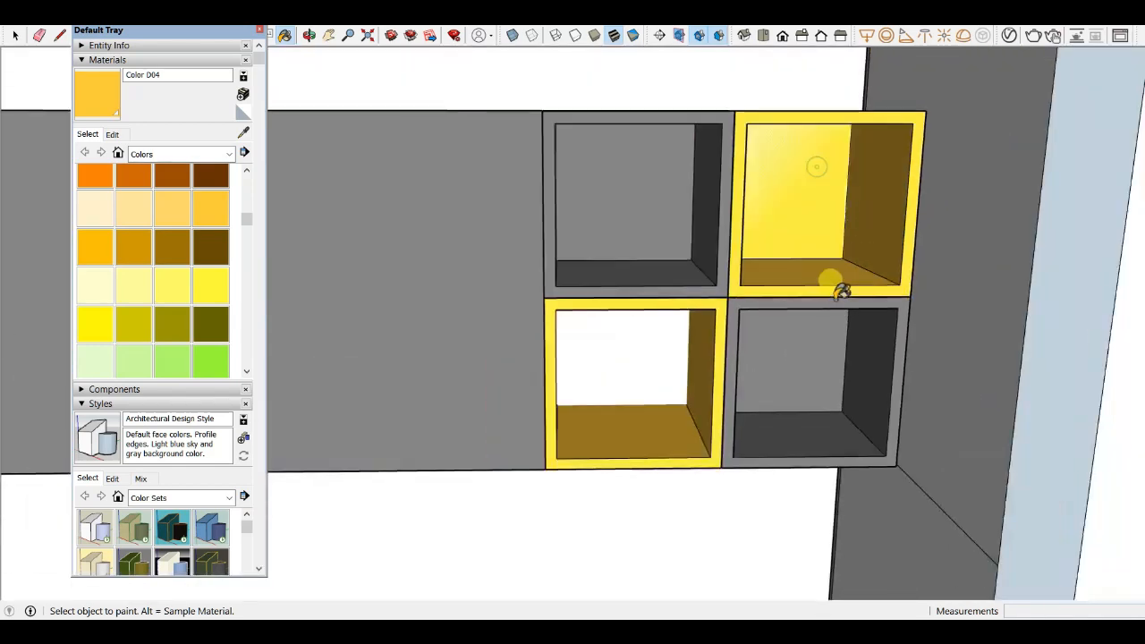
pyautogui.moveTo(841, 287)
pyautogui.mouseDown(button='middle')
pyautogui.moveTo(727, 136)
pyautogui.moveTo(864, 266)
pyautogui.moveTo(854, 211)
pyautogui.mouseUp(button='middle')
pyautogui.scroll(3, 741, 160)
pyautogui.click(734, 149)
pyautogui.click(761, 117)
pyautogui.scroll(-4, 765, 139)
pyautogui.scroll(3, 853, 203)
# - Try to push/pull the back panel of the upper-right cubby
pyautogui.press('p')
pyautogui.scroll(3, 798, 205)
pyautogui.click(695, 164)
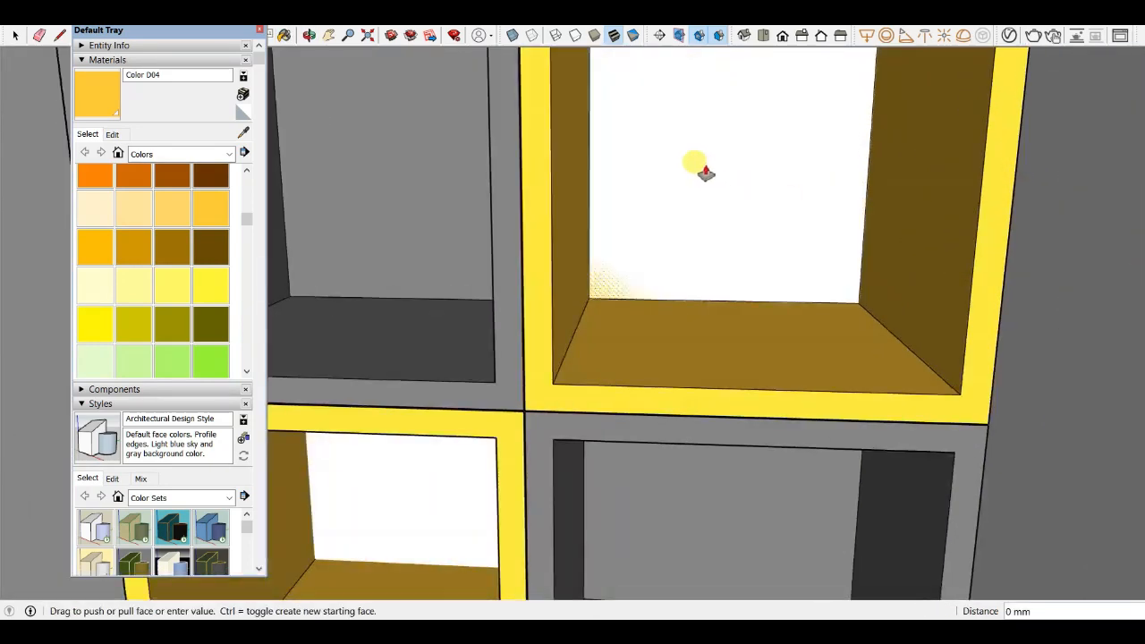
pyautogui.click(705, 173)
pyautogui.scroll(-3, 778, 226)
pyautogui.scroll(3, 599, 347)
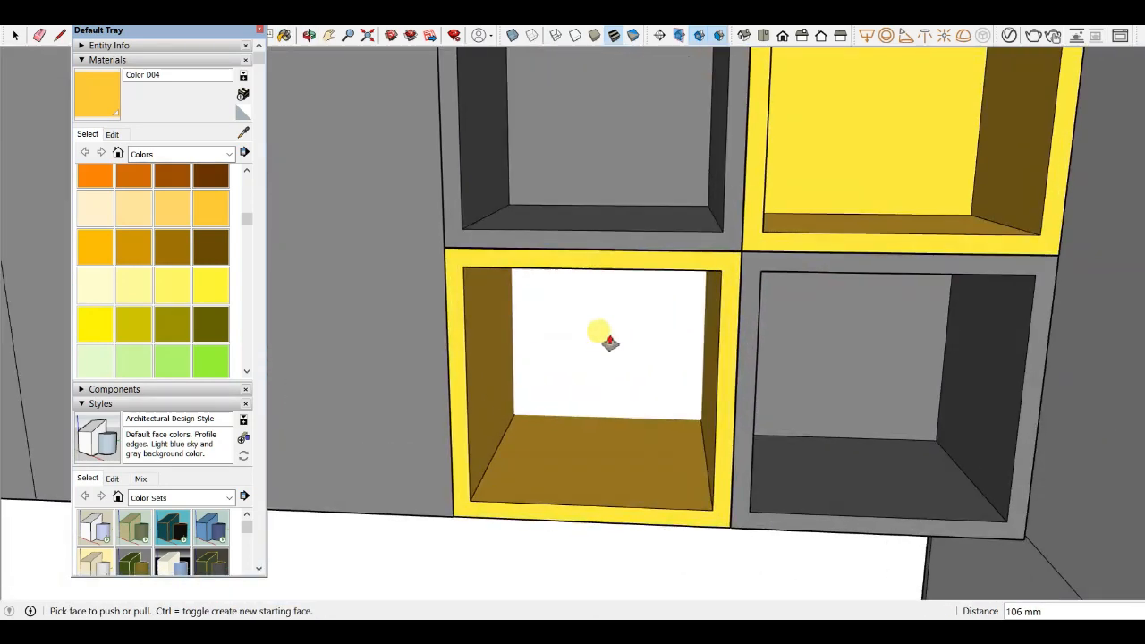
pyautogui.moveTo(561, 375); pyautogui.dragTo(574, 331, button='middle')
# - Draw a rectangle about 265 x 268 mm across the lower-left cubby's back opening and push/pull it 12 mm
pyautogui.press('r')
pyautogui.scroll(4, 568, 324)
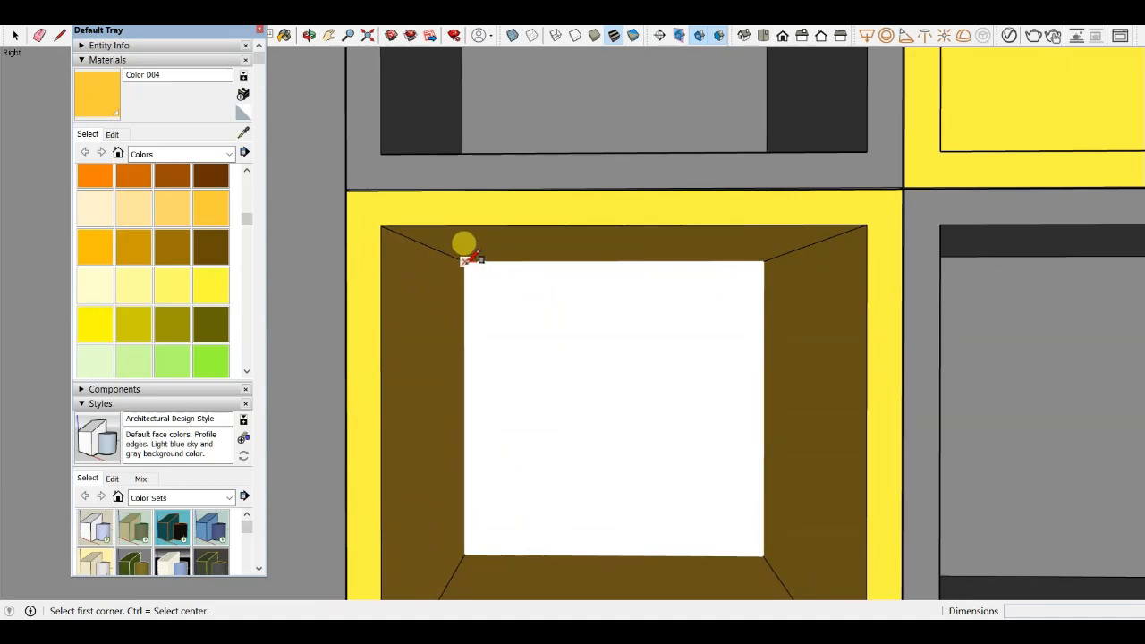
pyautogui.scroll(-2, 596, 259)
pyautogui.click(511, 258)
pyautogui.click(705, 450)
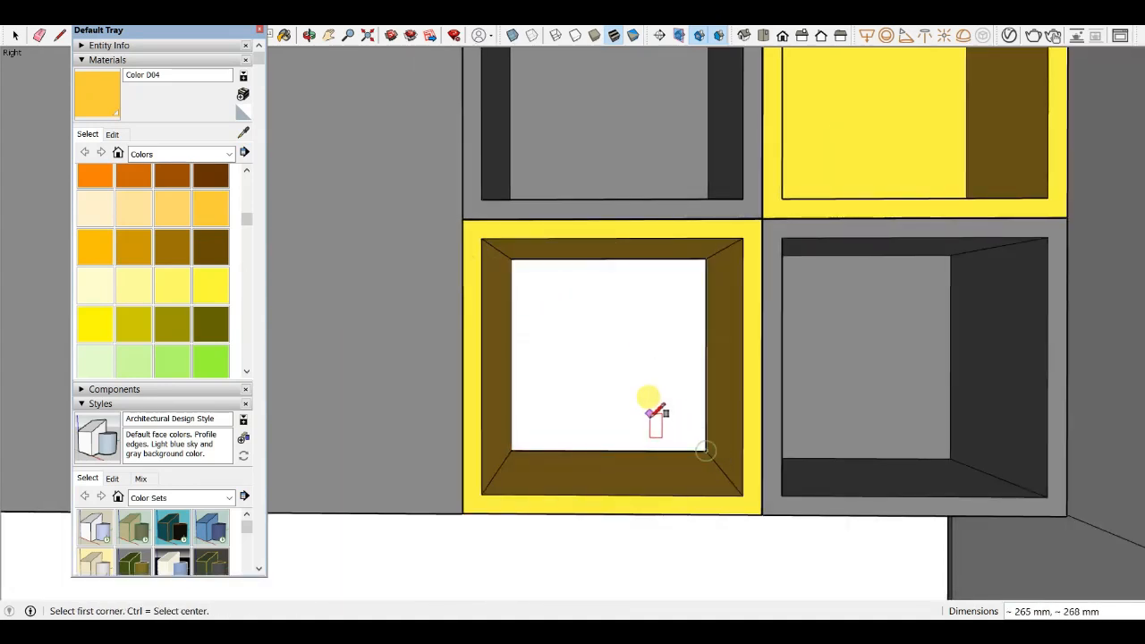
pyautogui.press('p')
pyautogui.moveTo(649, 398); pyautogui.dragTo(653, 431, button='middle')
pyautogui.scroll(3, 619, 395)
pyautogui.click(588, 364)
pyautogui.click(590, 363)
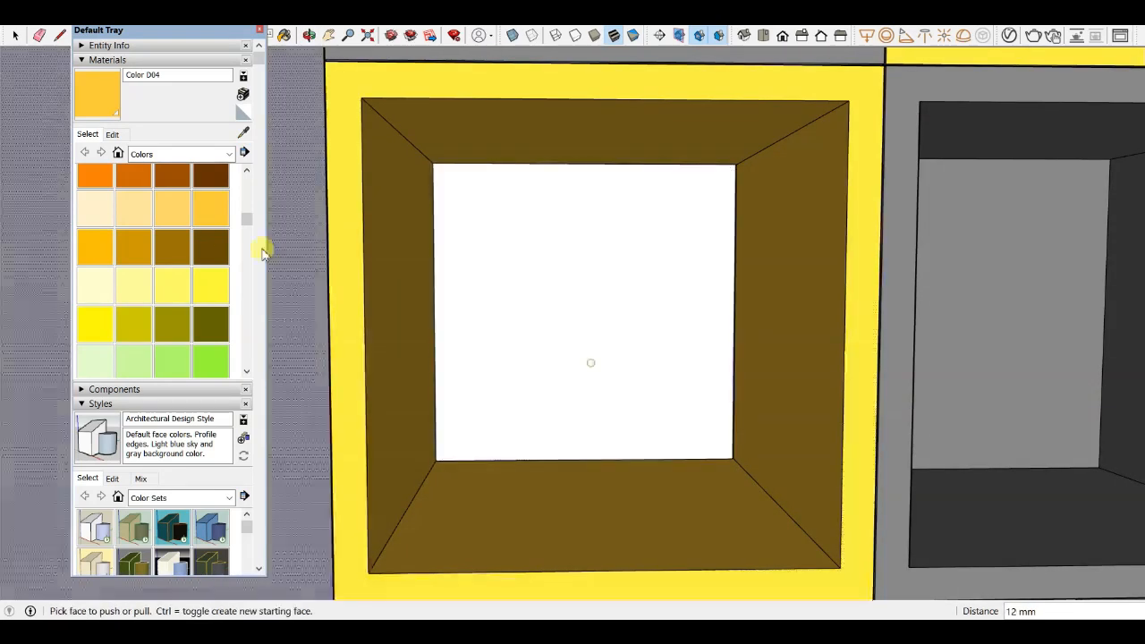
# - Paint the new back panel of the lower-left cubby with Color D04
pyautogui.click(94, 93)
pyautogui.click(460, 205)
pyautogui.scroll(-4, 557, 296)
pyautogui.moveTo(557, 296)
pyautogui.mouseDown(button='middle')
pyautogui.moveTo(504, 331)
pyautogui.moveTo(616, 293)
pyautogui.mouseUp(button='middle')
pyautogui.scroll(2, 617, 291)
pyautogui.scroll(-5, 620, 293)
pyautogui.moveTo(672, 356)
pyautogui.mouseDown(button='middle')
pyautogui.moveTo(684, 288)
pyautogui.moveTo(739, 318)
pyautogui.moveTo(680, 304)
pyautogui.mouseUp(button='middle')
pyautogui.scroll(-3, 684, 288)
# - Dock the Default Tray to the right side of the window
pyautogui.moveTo(100, 32); pyautogui.dragTo(63, 70)
pyautogui.doubleClick(148, 69)
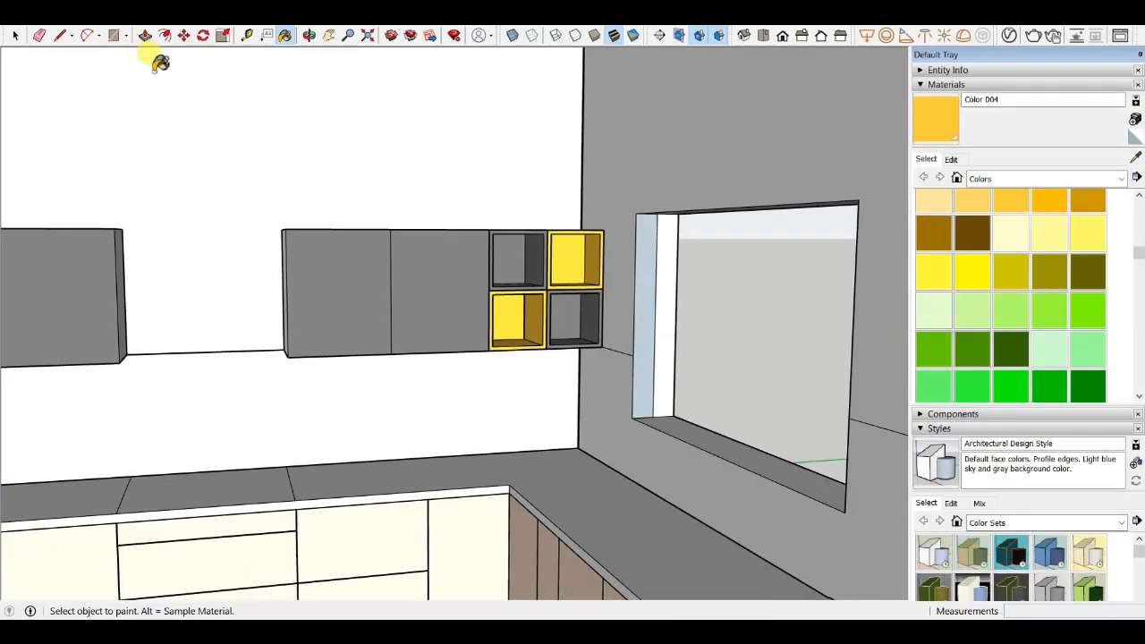
pyautogui.moveTo(595, 261); pyautogui.dragTo(662, 263, button='middle')
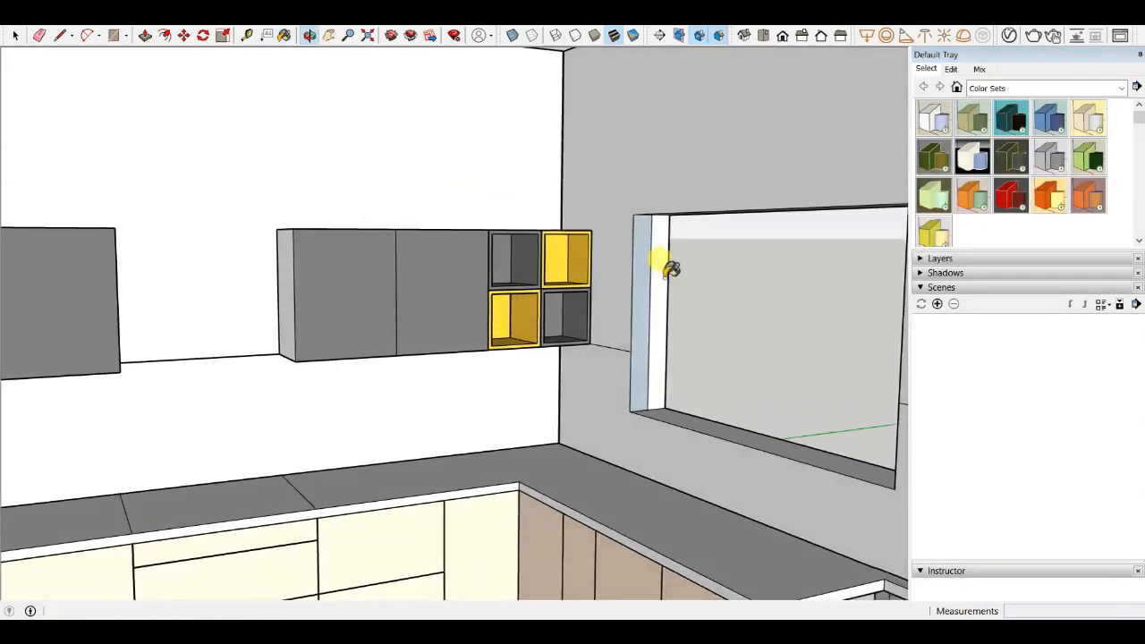
pyautogui.scroll(5, 541, 300)
pyautogui.scroll(-6, 537, 299)
pyautogui.moveTo(429, 302); pyautogui.dragTo(379, 304, button='middle')
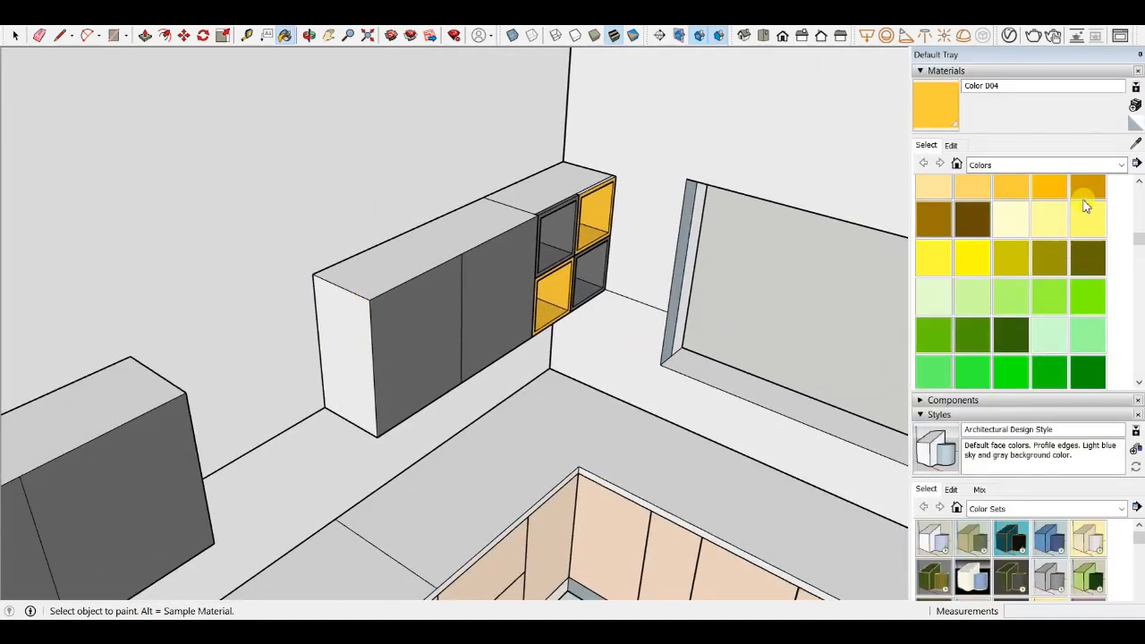
# - Sample Color M05 from a grey wall cabinet door
pyautogui.scroll(3, 465, 237)
pyautogui.keyDown('alt'); pyautogui.click(419, 283); pyautogui.keyUp('alt')
pyautogui.scroll(2, 302, 294)
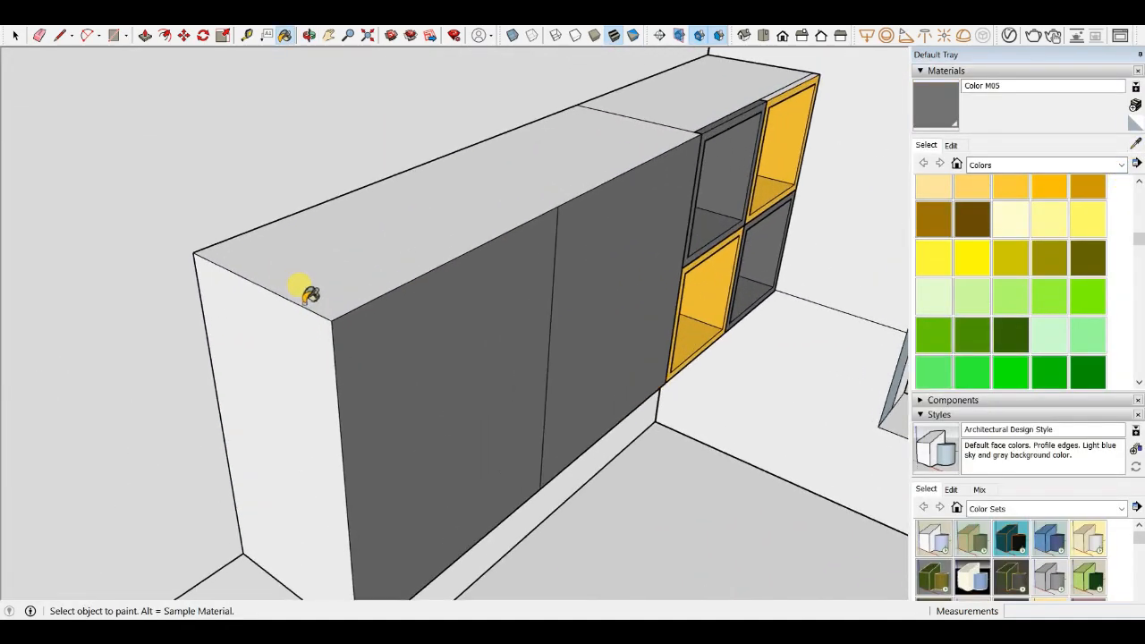
pyautogui.scroll(-2, 307, 281)
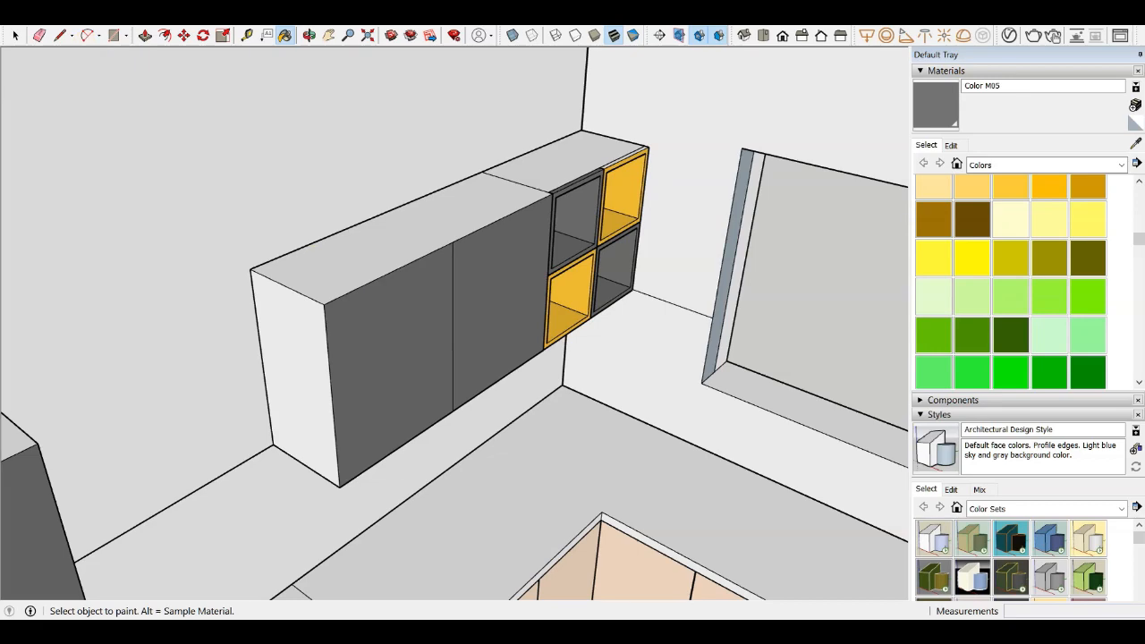
# - Select the wall cabinet's left door and try to push/pull its face
pyautogui.click(11, 41)
pyautogui.scroll(-2, 563, 354)
pyautogui.scroll(3, 437, 332)
pyautogui.click(491, 310)
pyautogui.scroll(-3, 491, 309)
pyautogui.scroll(3, 446, 315)
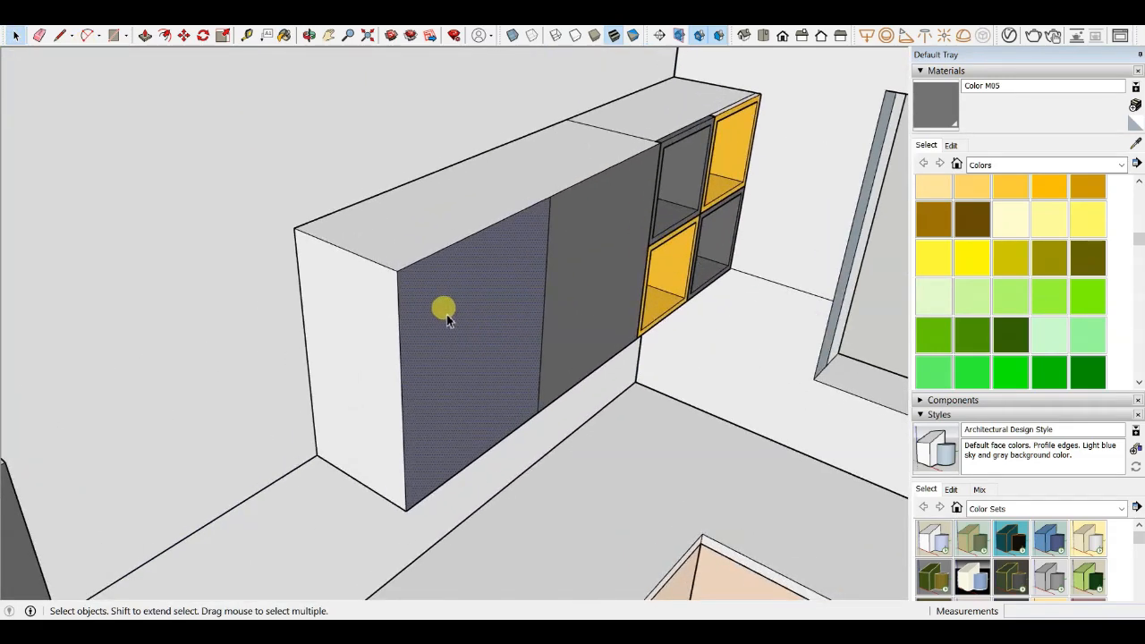
pyautogui.press('p')
pyautogui.scroll(3, 422, 325)
pyautogui.click(429, 260)
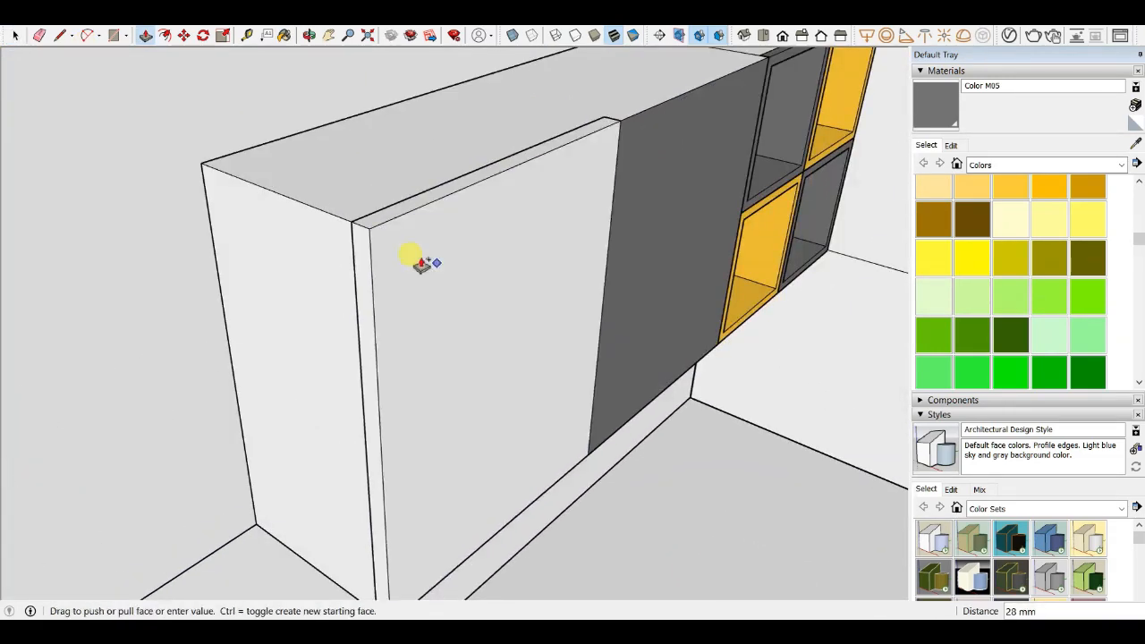
pyautogui.press('Escape')
pyautogui.scroll(-3, 519, 245)
pyautogui.moveTo(519, 245); pyautogui.dragTo(379, 248, button='middle')
pyautogui.scroll(3, 357, 174)
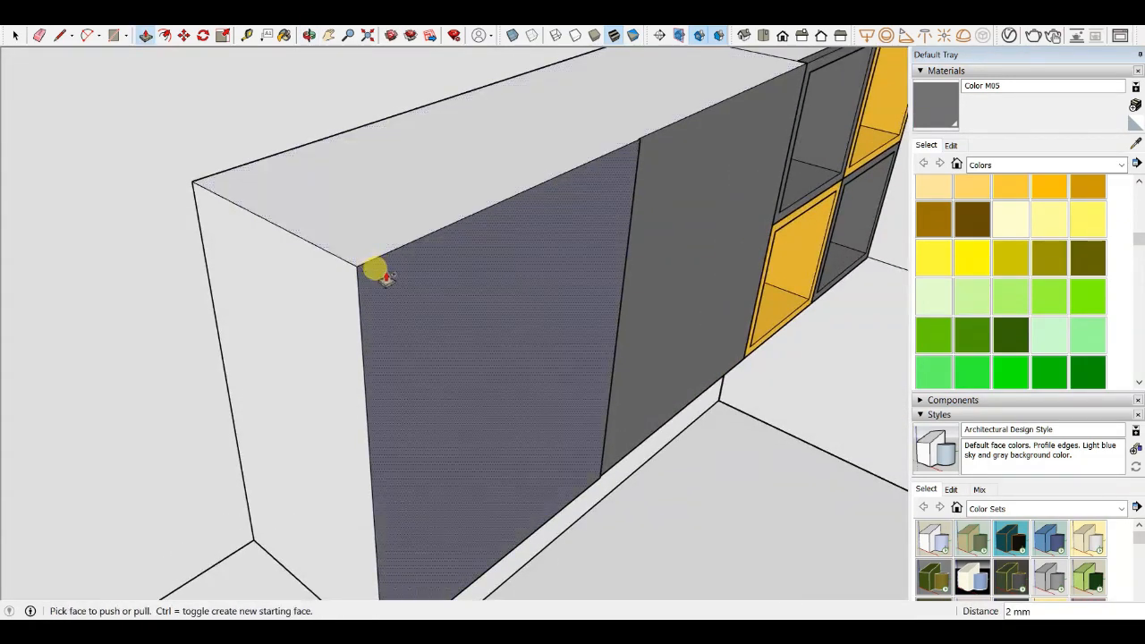
pyautogui.press('Escape')
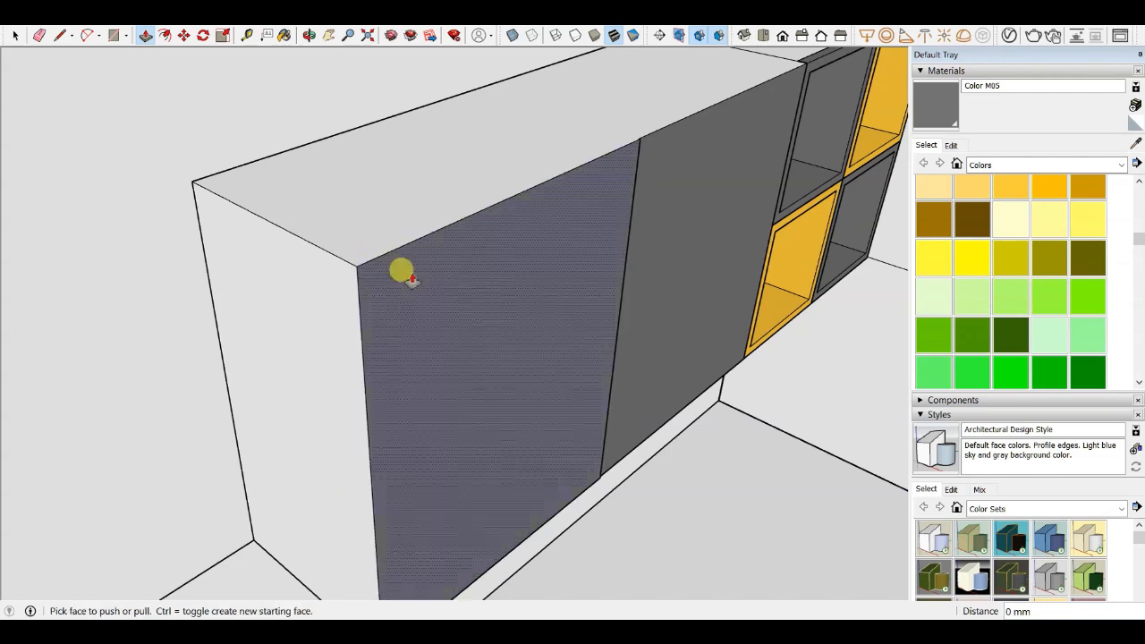
# - Push/pull the wall cabinet's left door face outward as a new starting face so it projects from the carcass
pyautogui.press('ctrl')
pyautogui.click(426, 274)
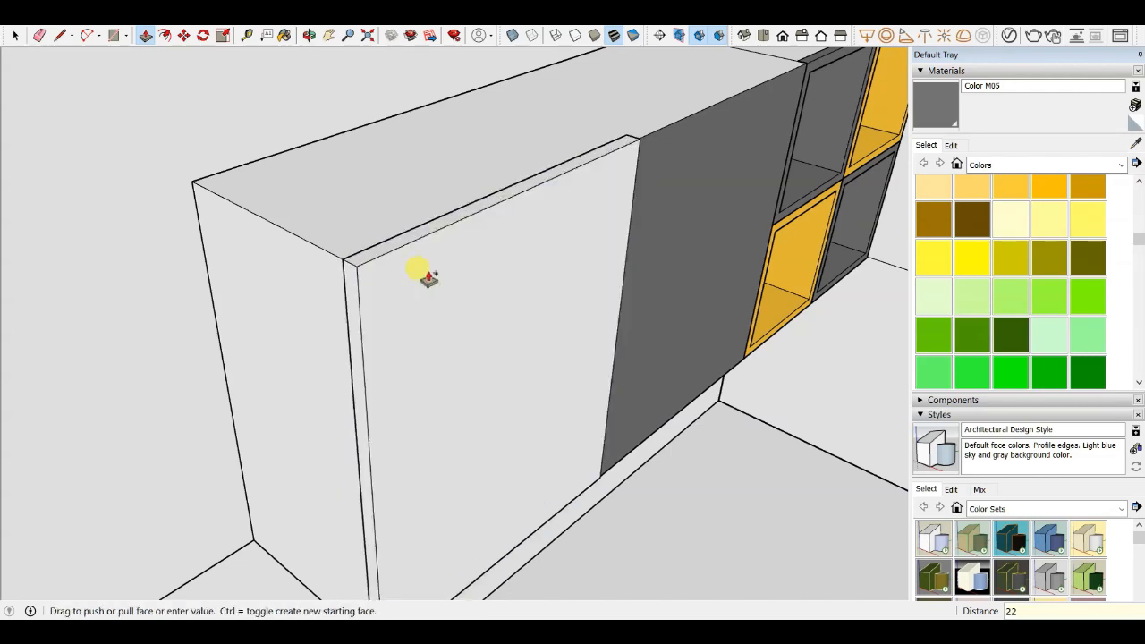
pyautogui.press('Return')
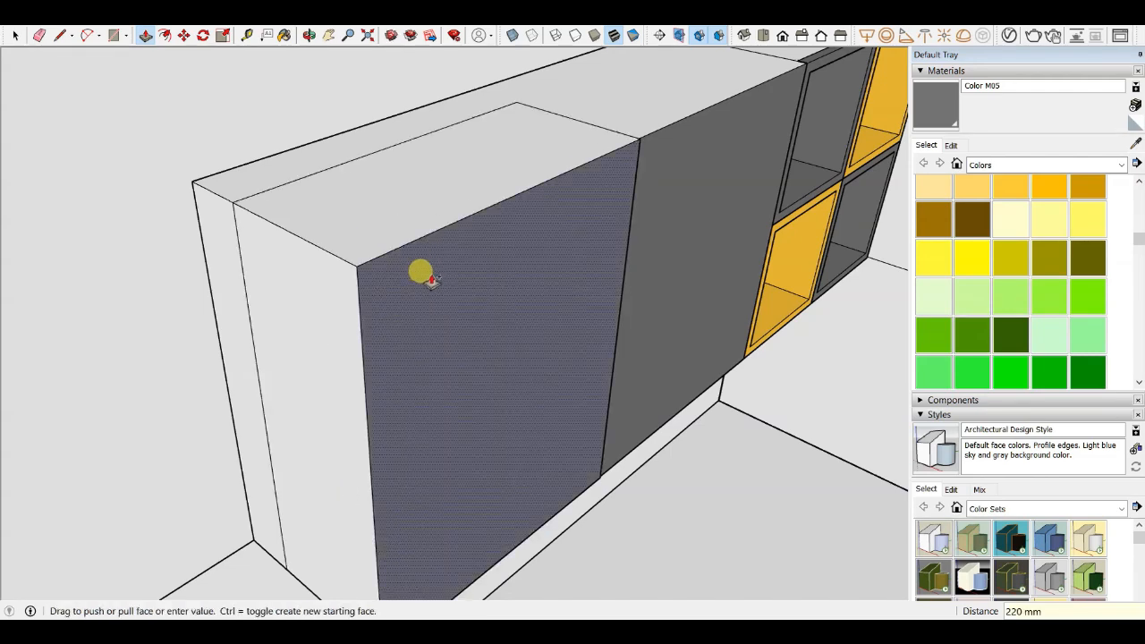
pyautogui.press('ctrl')
pyautogui.click(433, 288)
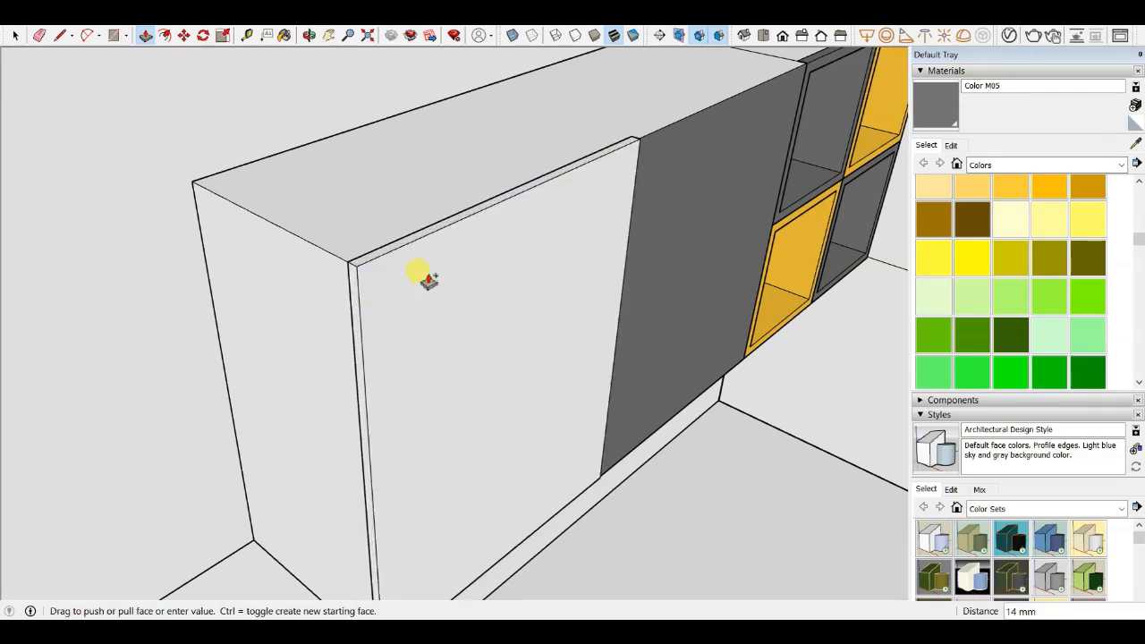
pyautogui.press('Return')
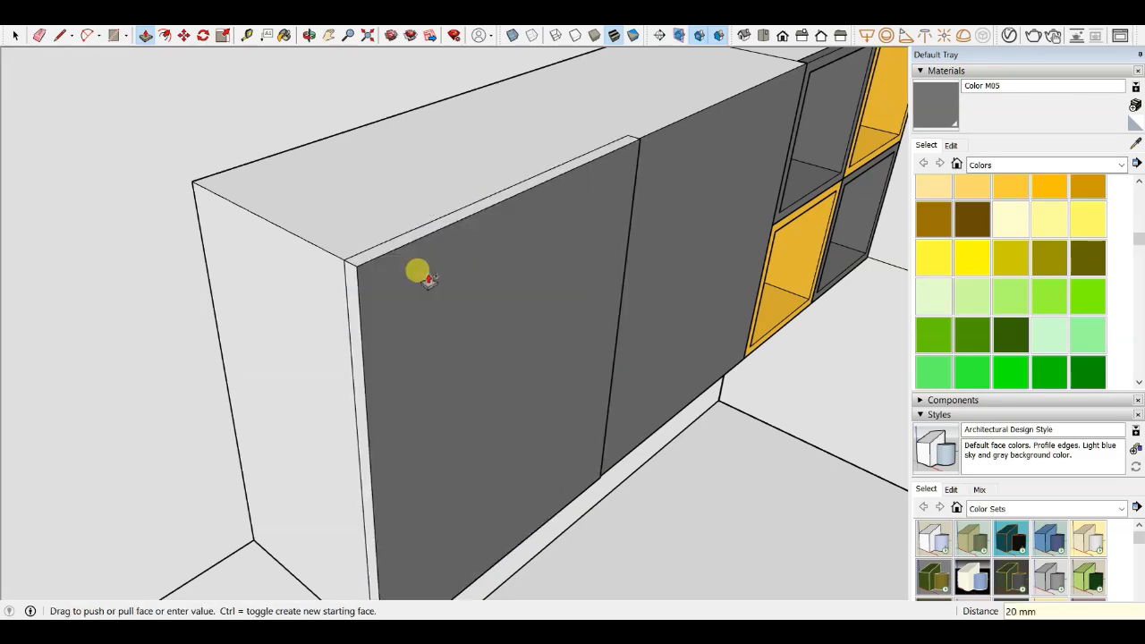
# - Push/pull the right door outward the same way and refine the left door's projecting front face
pyautogui.press('Escape')
pyautogui.press('ctrl')
pyautogui.click(642, 145)
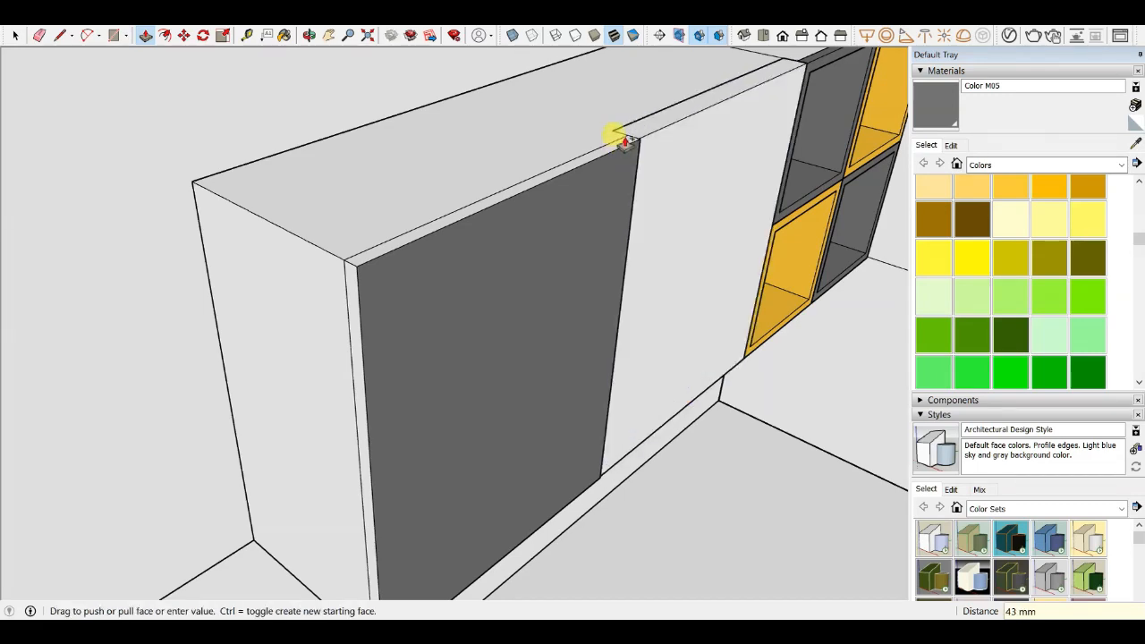
pyautogui.click(379, 255)
pyautogui.scroll(5, 362, 278)
pyautogui.click(410, 227)
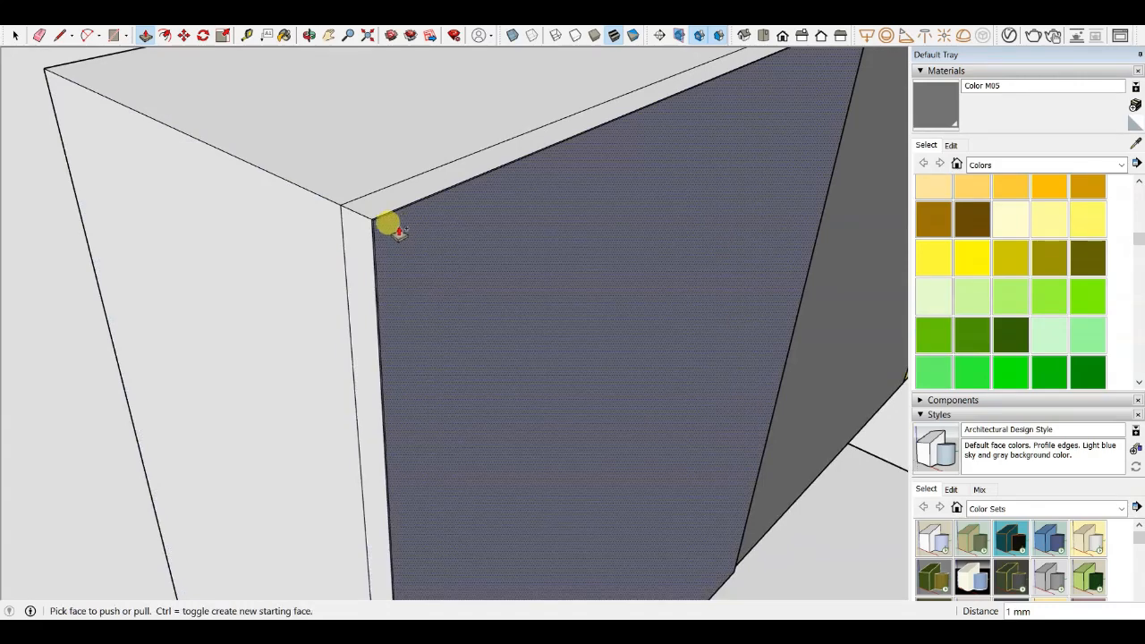
pyautogui.click(398, 236)
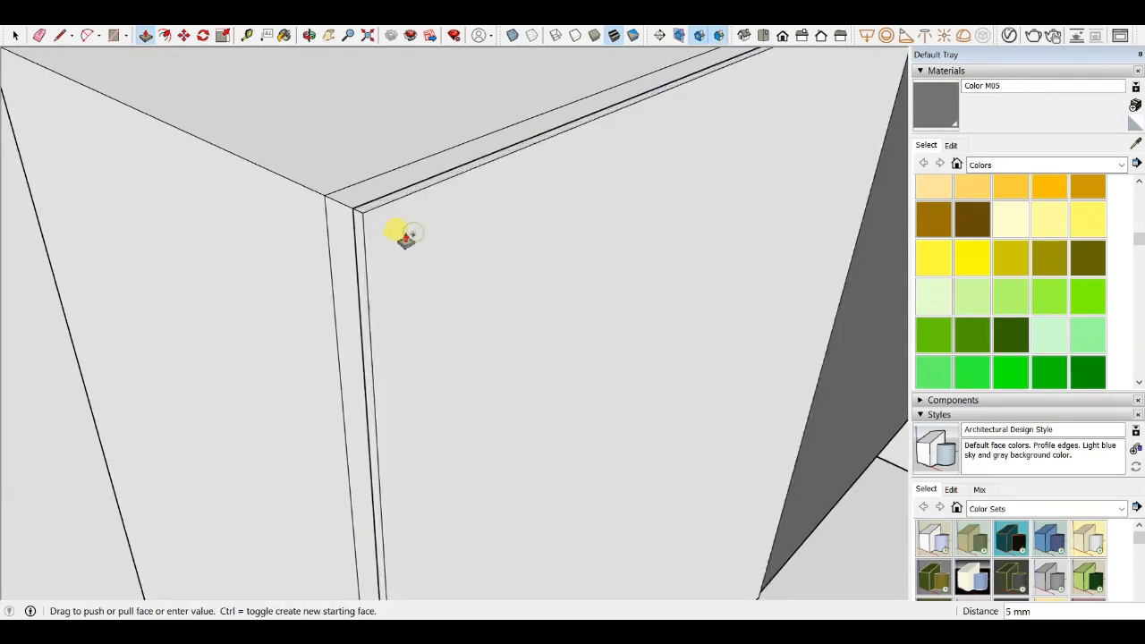
pyautogui.click(361, 233)
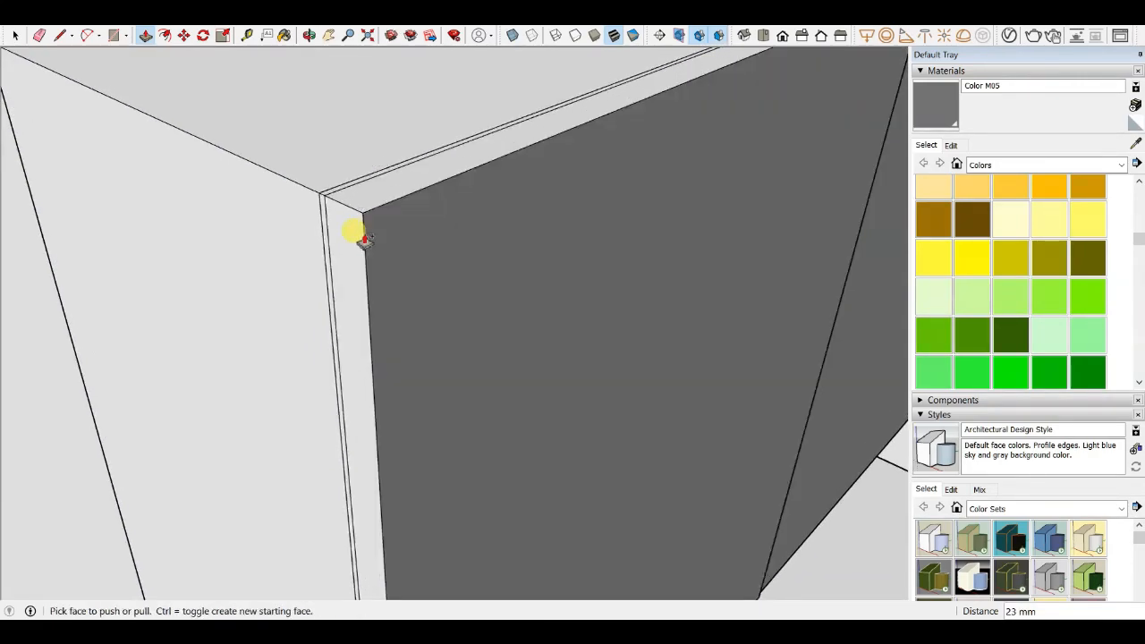
# - Inspect the projecting wall cabinet doors from several angles
pyautogui.scroll(-3, 394, 277)
pyautogui.scroll(-2, 391, 271)
pyautogui.scroll(3, 644, 150)
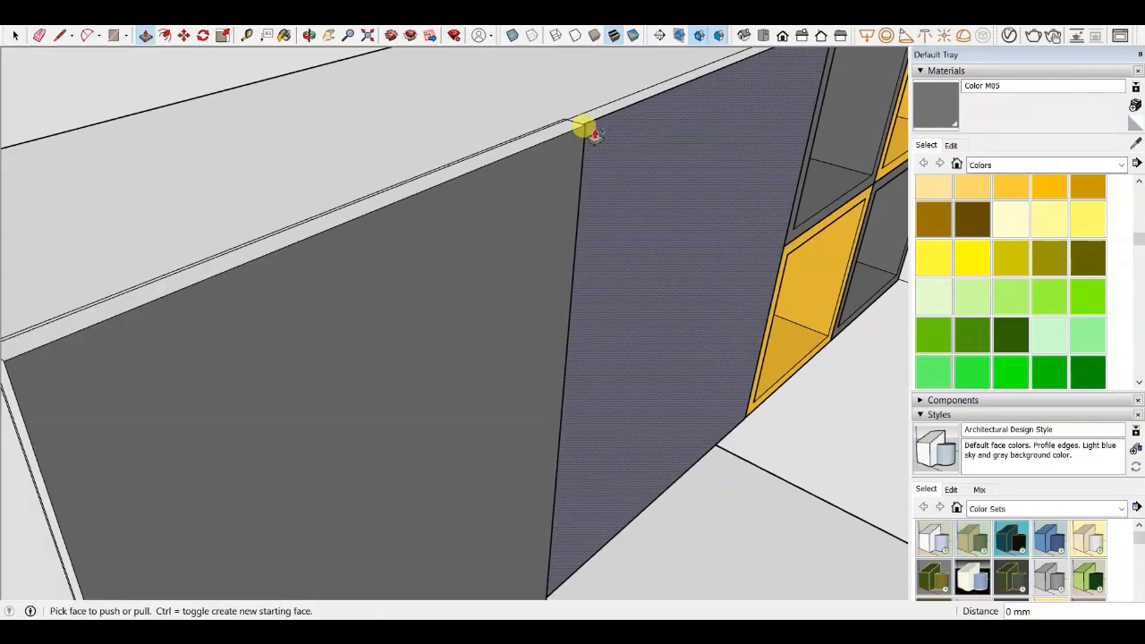
pyautogui.scroll(3, 575, 63)
pyautogui.moveTo(581, 262); pyautogui.dragTo(535, 246)
pyautogui.moveTo(612, 267); pyautogui.dragTo(524, 242)
pyautogui.moveTo(524, 242); pyautogui.dragTo(649, 251, button='middle')
pyautogui.scroll(5, 626, 223)
pyautogui.moveTo(585, 209); pyautogui.dragTo(621, 179)
pyautogui.moveTo(621, 179); pyautogui.dragTo(486, 201, button='middle')
pyautogui.moveTo(481, 202); pyautogui.dragTo(402, 178)
pyautogui.scroll(-8, 409, 189)
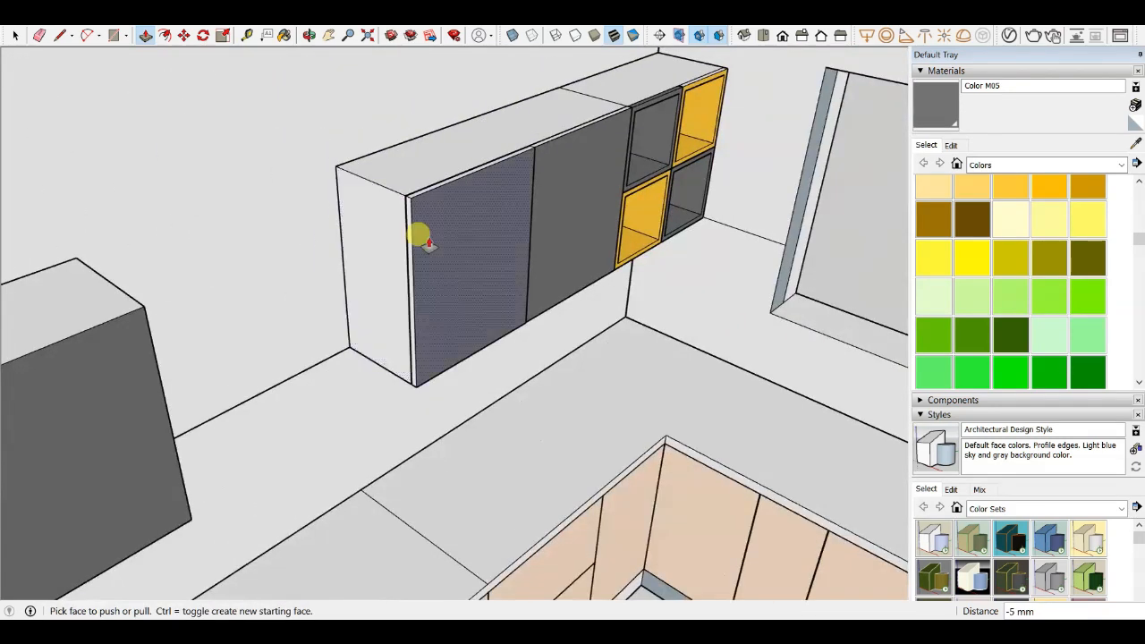
# - Switch to painting and sample Color D04 from a yellow cubby
pyautogui.click(935, 120)
pyautogui.scroll(8, 525, 195)
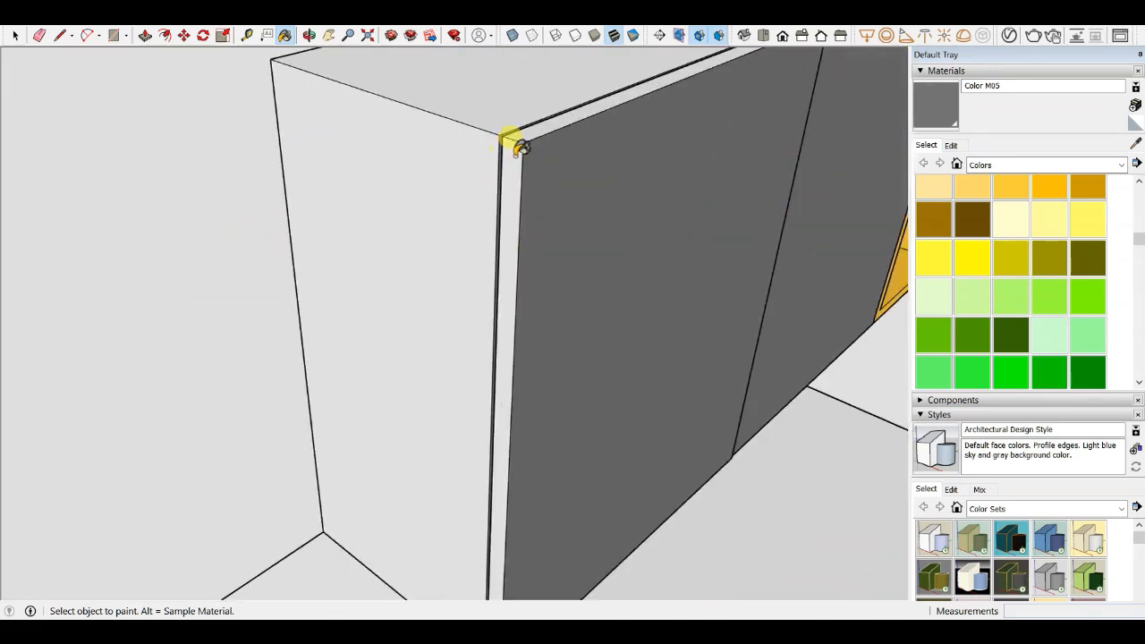
pyautogui.scroll(-5, 293, 233)
pyautogui.scroll(3, 429, 188)
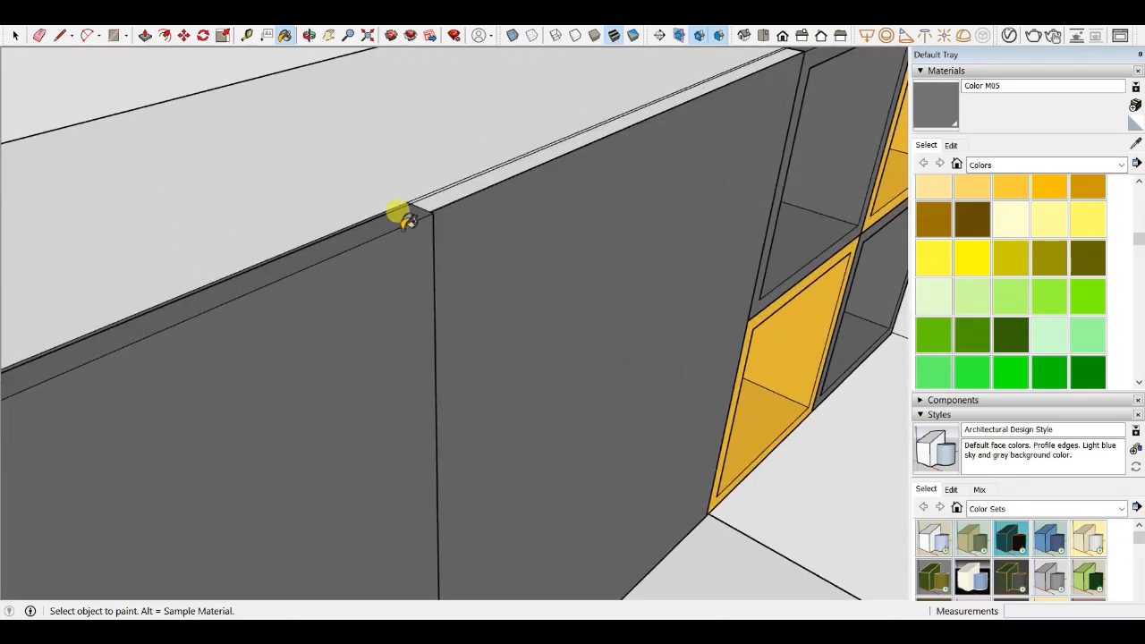
pyautogui.scroll(-3, 242, 263)
pyautogui.scroll(1, 468, 166)
pyautogui.scroll(3, 663, 104)
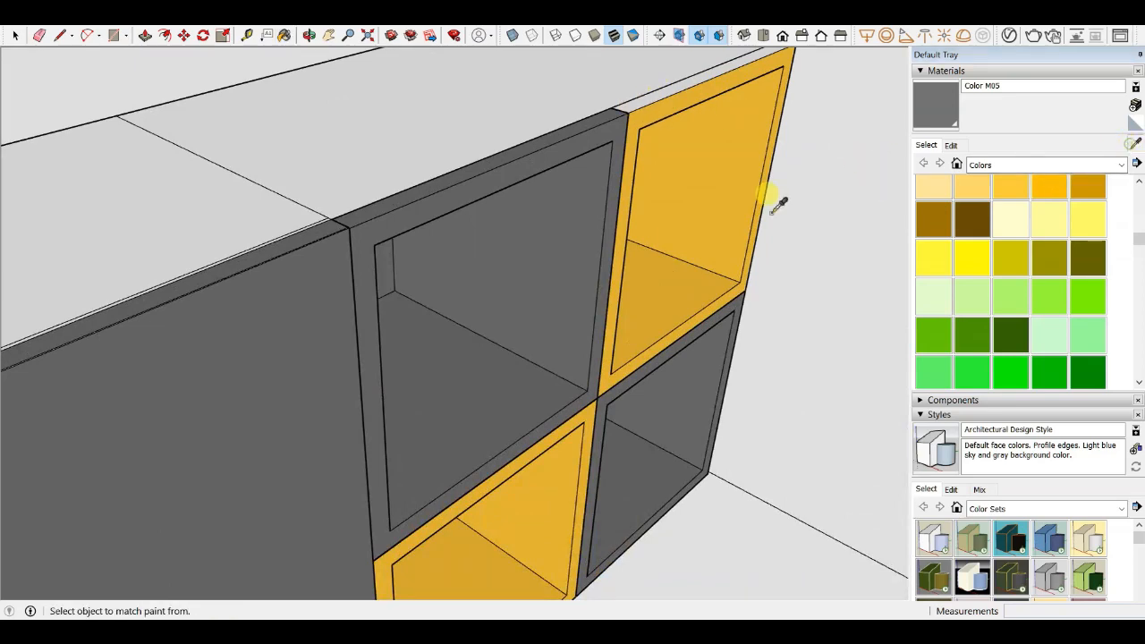
pyautogui.scroll(-3, 502, 224)
pyautogui.moveTo(503, 224); pyautogui.dragTo(454, 189, button='middle')
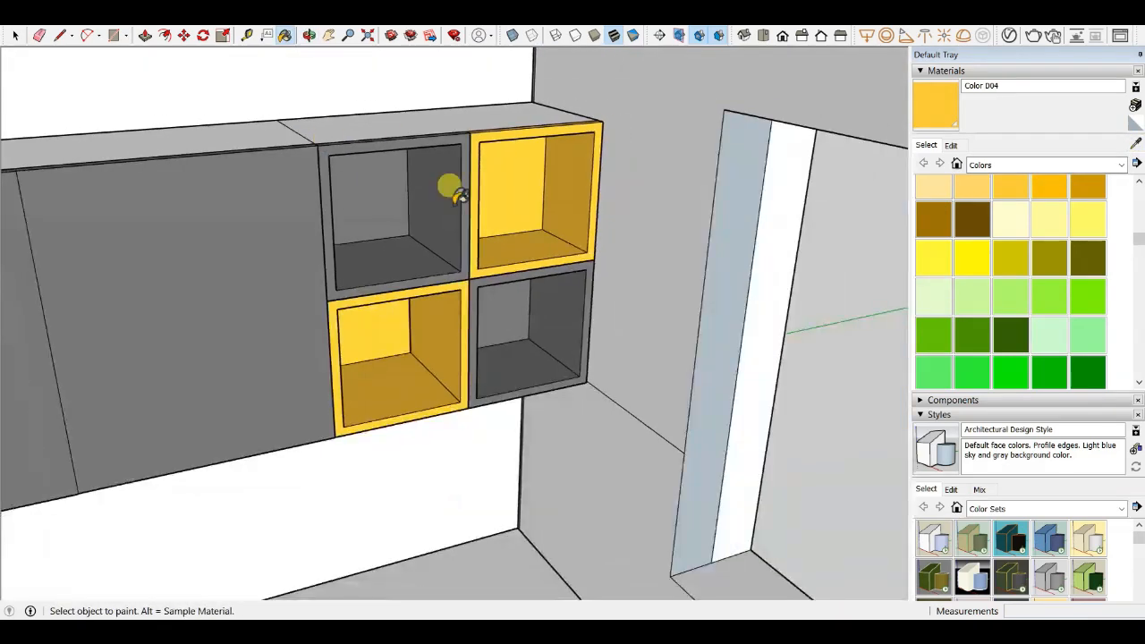
# - Examine the wall cabinet cubbies from below and from the front
pyautogui.scroll(-2, 452, 189)
pyautogui.moveTo(430, 255); pyautogui.dragTo(409, 232, button='middle')
pyautogui.scroll(3, 447, 318)
pyautogui.scroll(-1, 542, 265)
pyautogui.moveTo(542, 266); pyautogui.dragTo(455, 384, button='middle')
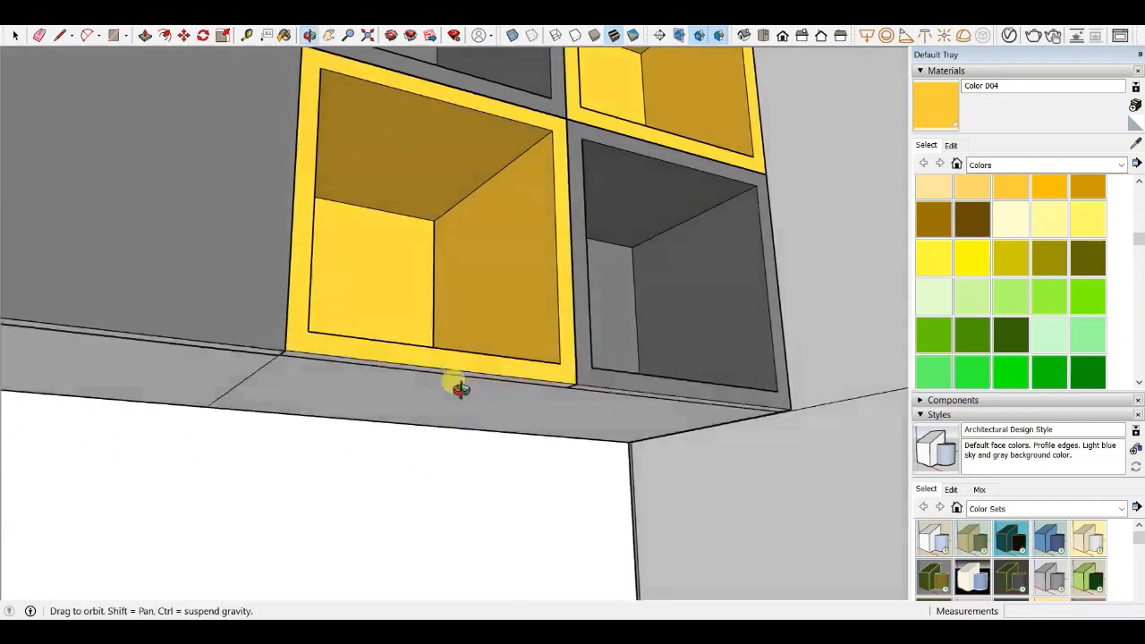
pyautogui.scroll(3, 427, 355)
pyautogui.scroll(-2, 424, 355)
pyautogui.moveTo(557, 366); pyautogui.dragTo(529, 409, button='middle')
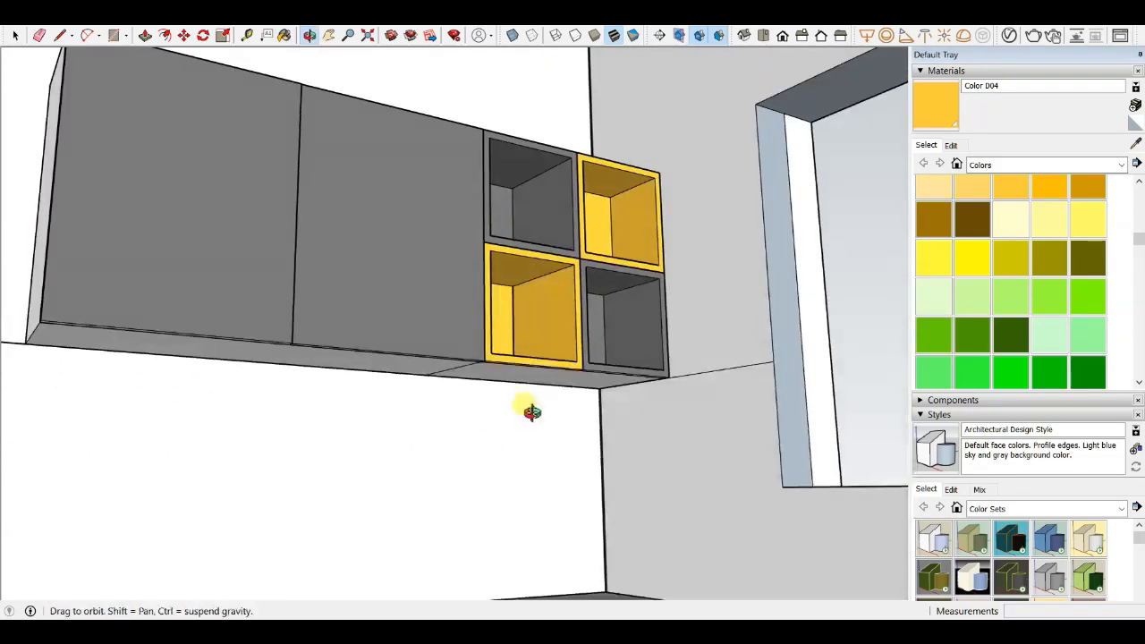
pyautogui.scroll(-3, 529, 409)
pyautogui.moveTo(578, 352)
pyautogui.mouseDown(button='middle')
pyautogui.moveTo(374, 336)
pyautogui.moveTo(304, 259)
pyautogui.mouseUp(button='middle')
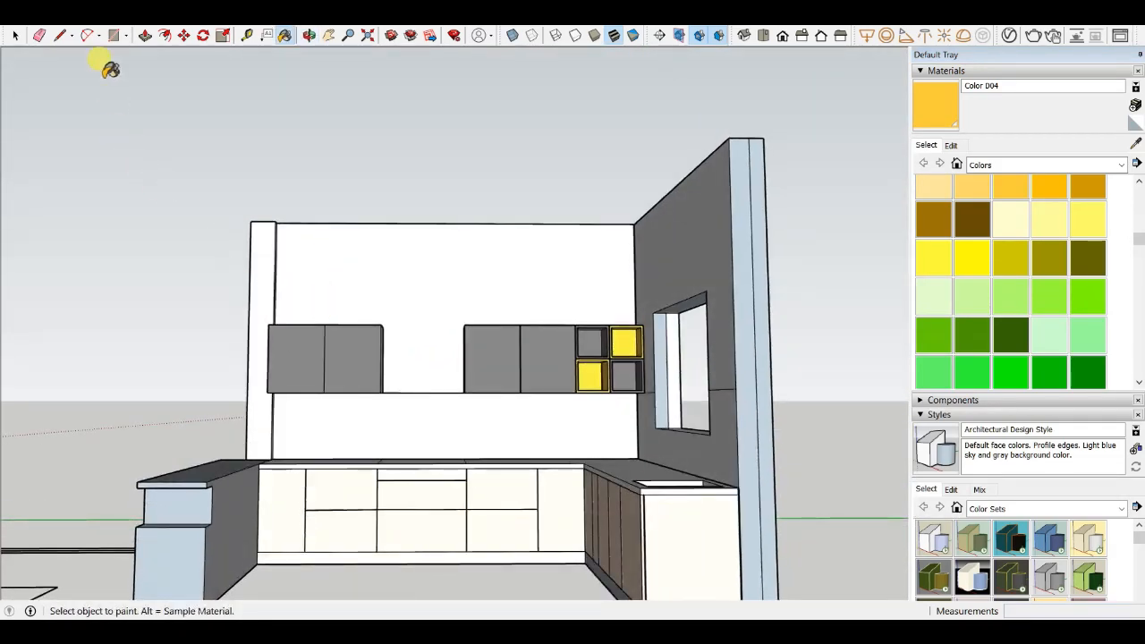
# - Examine the base cabinets and countertop up close
pyautogui.scroll(-2, 363, 287)
pyautogui.scroll(2, 430, 384)
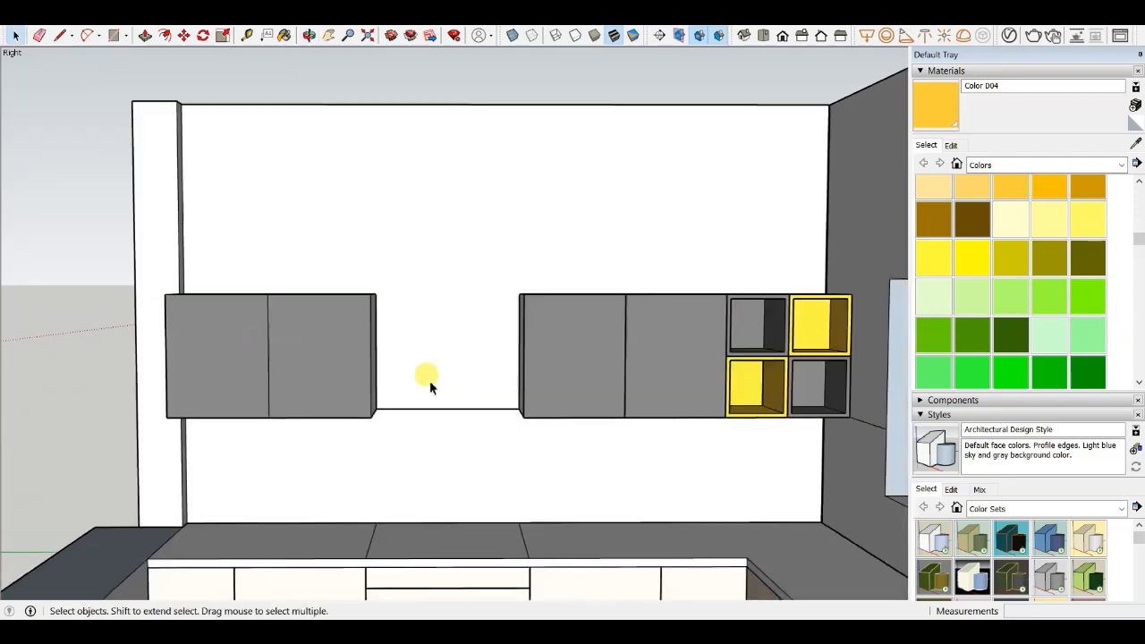
pyautogui.scroll(-3, 439, 242)
pyautogui.moveTo(439, 242); pyautogui.dragTo(450, 460, button='middle')
pyautogui.scroll(6, 448, 454)
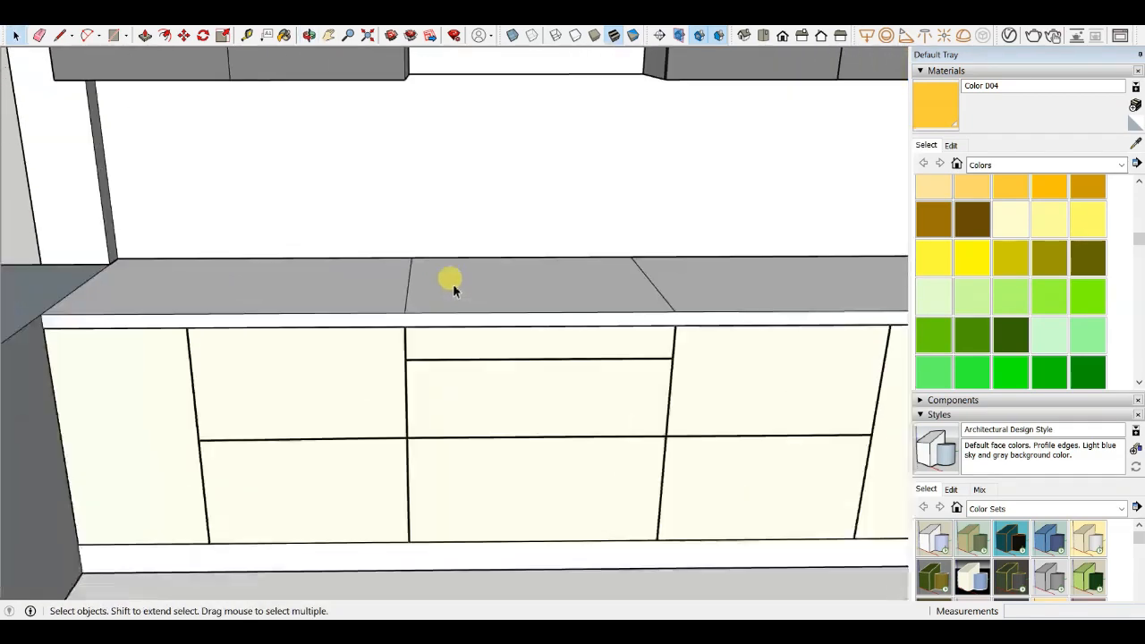
pyautogui.click(417, 297)
pyautogui.scroll(-2, 393, 306)
pyautogui.scroll(2, 384, 304)
pyautogui.press('e')
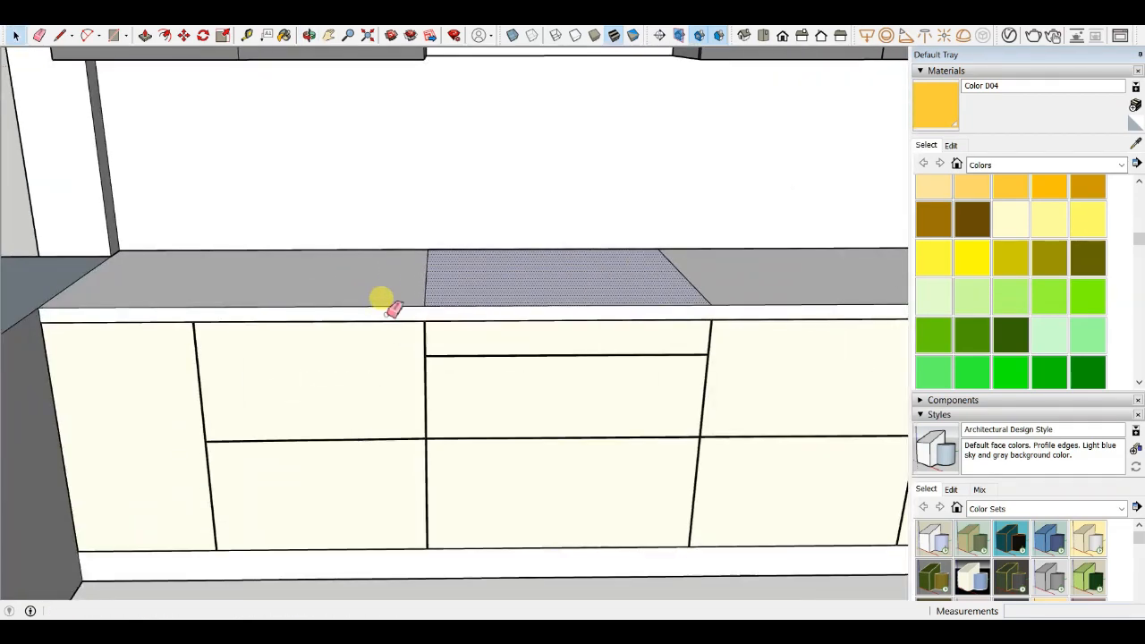
pyautogui.scroll(3, 399, 295)
pyautogui.scroll(-2, 375, 266)
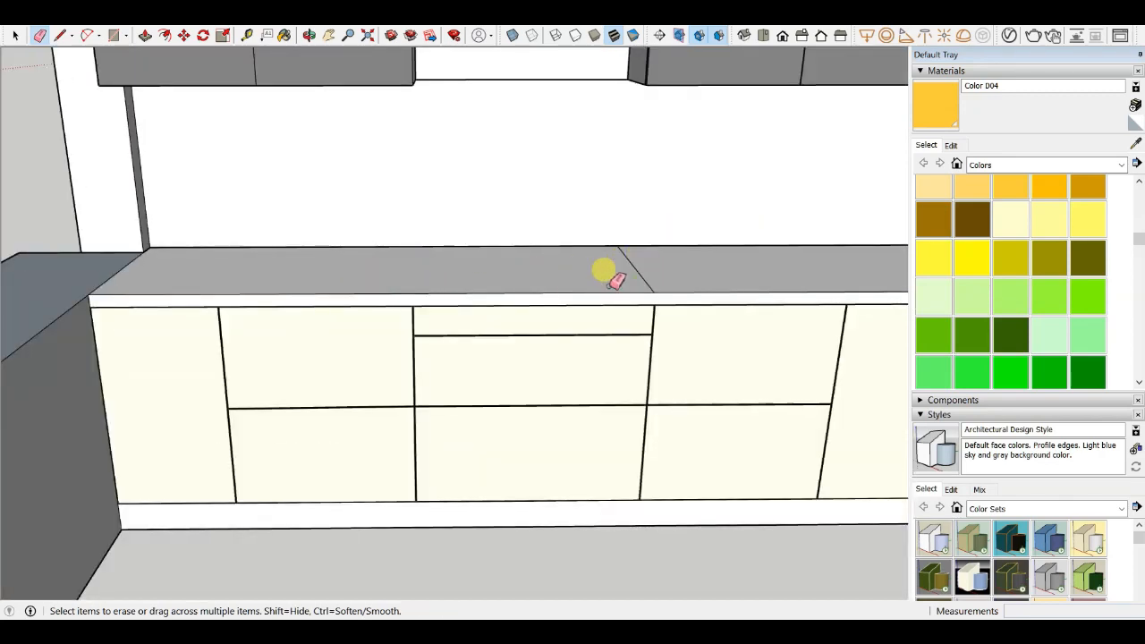
pyautogui.scroll(-5, 378, 332)
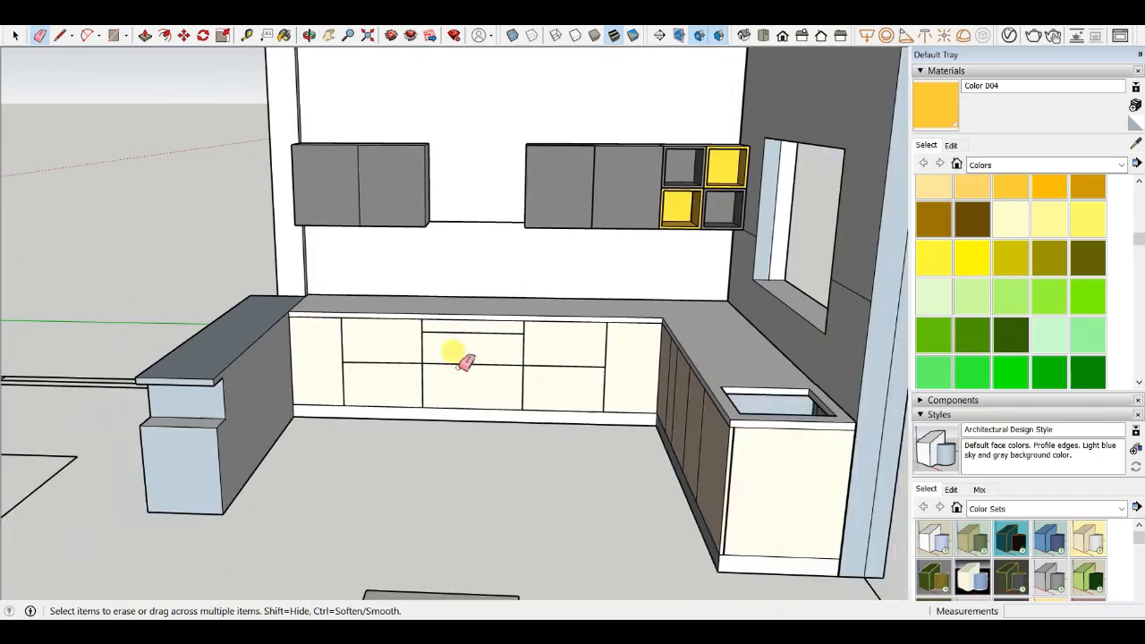
# - Orbit around the whole kitchen model to review it
pyautogui.scroll(-3, 473, 396)
pyautogui.moveTo(473, 395); pyautogui.dragTo(376, 452, button='middle')
pyautogui.scroll(-2, 482, 322)
pyautogui.scroll(4, 428, 338)
pyautogui.scroll(-4, 436, 313)
pyautogui.moveTo(446, 302); pyautogui.dragTo(465, 328, button='middle')
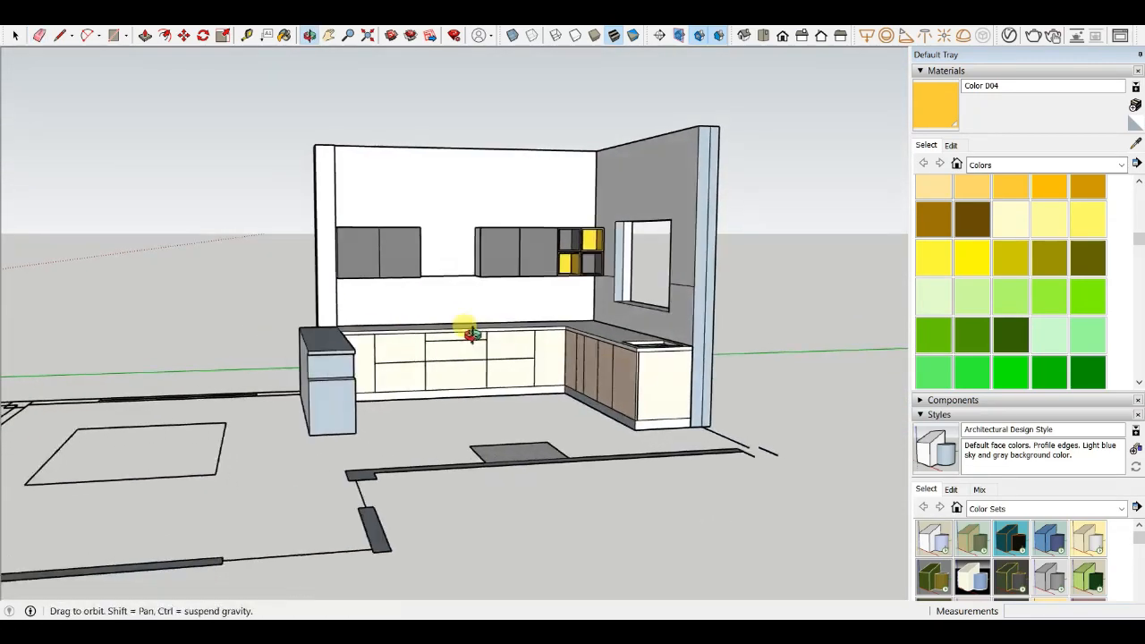
pyautogui.scroll(5, 620, 224)
pyautogui.scroll(-4, 581, 269)
pyautogui.moveTo(572, 295); pyautogui.dragTo(460, 340, button='middle')
pyautogui.scroll(-2, 439, 325)
pyautogui.scroll(5, 465, 287)
pyautogui.scroll(-5, 466, 295)
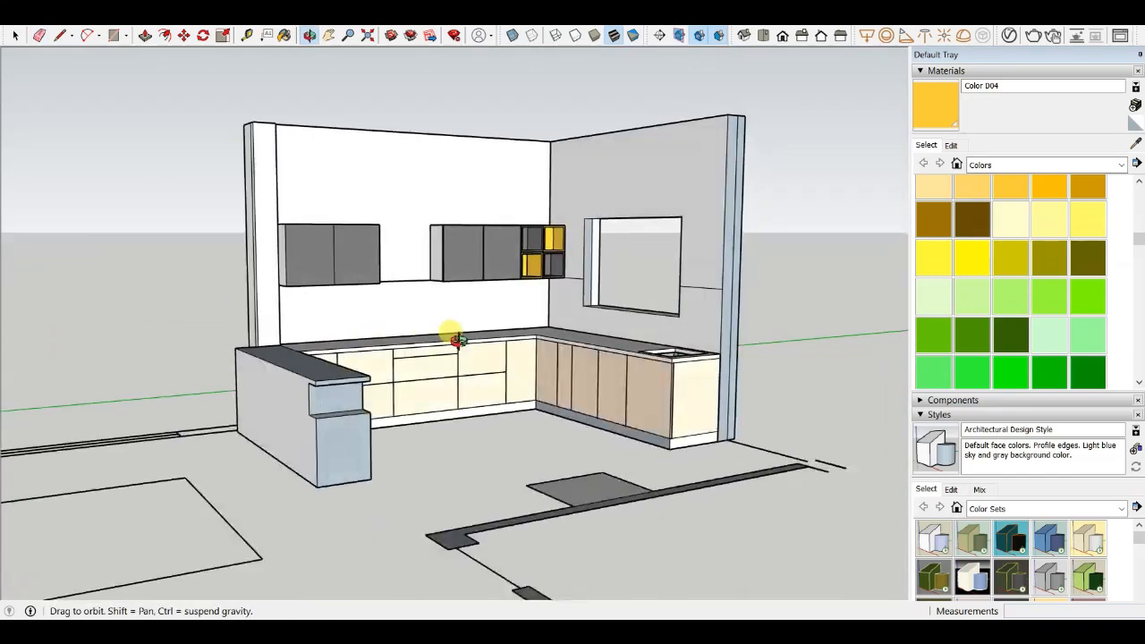
pyautogui.scroll(4, 256, 304)
pyautogui.moveTo(256, 304); pyautogui.dragTo(383, 421, button='middle')
pyautogui.scroll(-5, 429, 358)
pyautogui.moveTo(494, 328); pyautogui.dragTo(389, 277, button='middle')
pyautogui.scroll(-3, 544, 325)
pyautogui.scroll(6, 436, 327)
pyautogui.scroll(-4, 430, 330)
pyautogui.moveTo(427, 331); pyautogui.dragTo(406, 424, button='middle')
pyautogui.scroll(-4, 460, 306)
pyautogui.moveTo(465, 309)
pyautogui.mouseDown(button='middle')
pyautogui.moveTo(573, 390)
pyautogui.moveTo(515, 246)
pyautogui.moveTo(623, 396)
pyautogui.moveTo(596, 357)
pyautogui.mouseUp(button='middle')
pyautogui.scroll(-3, 573, 358)
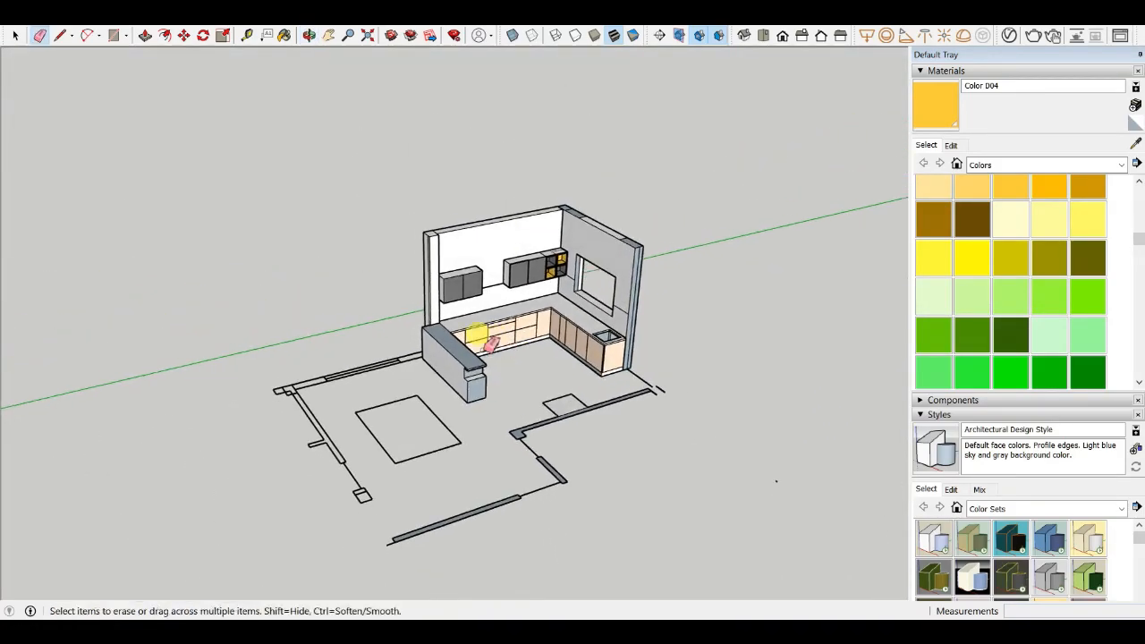
pyautogui.scroll(6, 659, 332)
# - Open the Import dialog and browse to the skp folder inside G: New folder > library
pyautogui.click(13, 18)
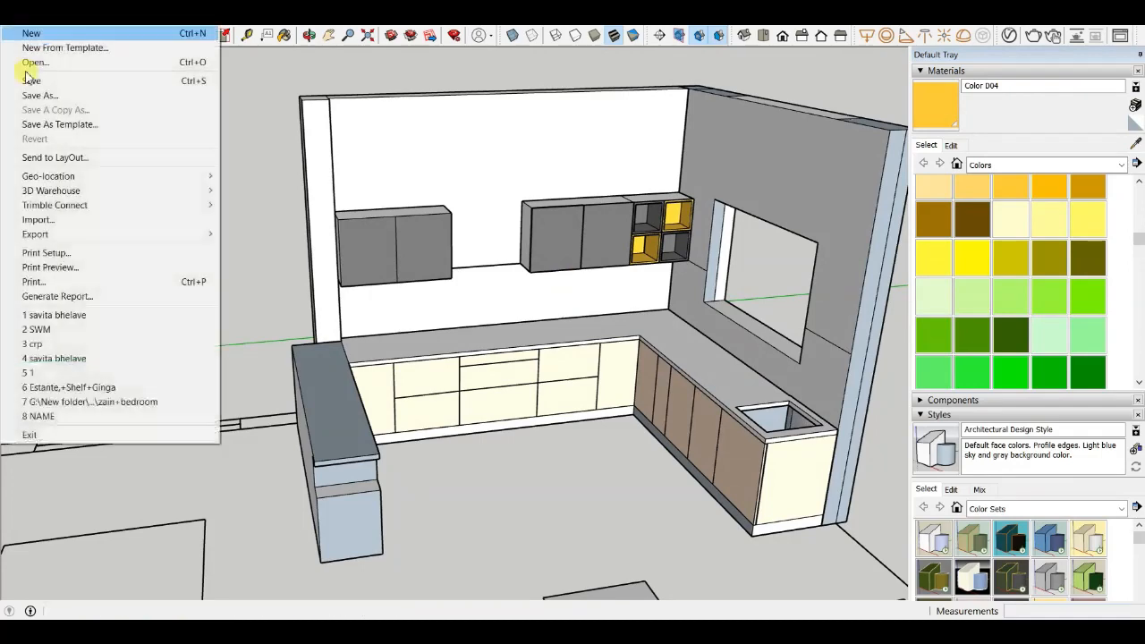
pyautogui.click(37, 220)
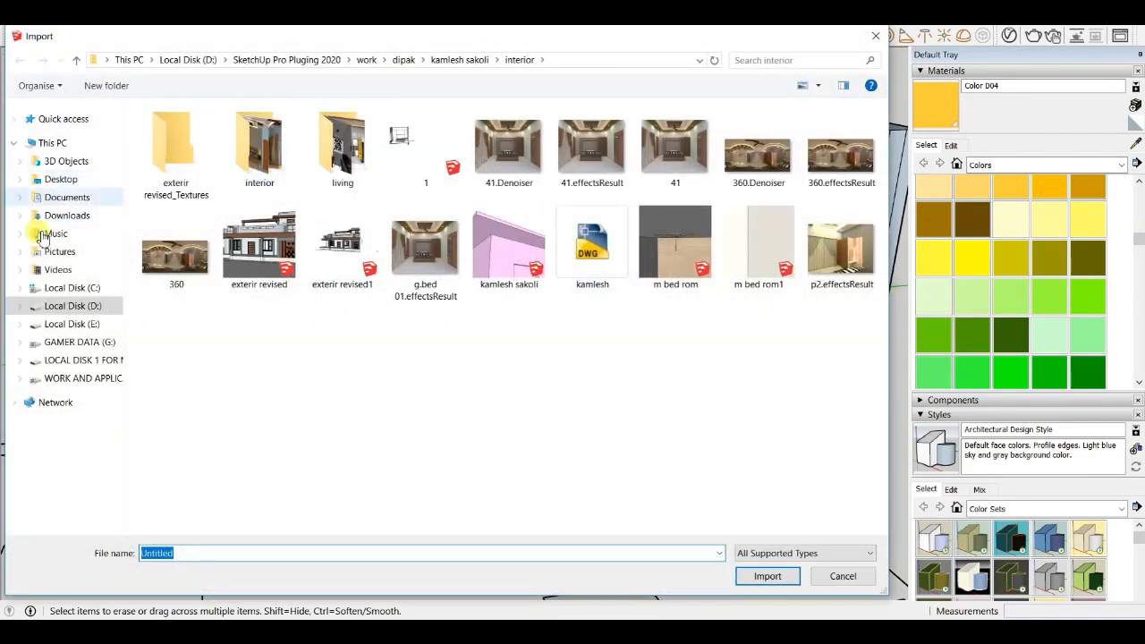
pyautogui.click(80, 342)
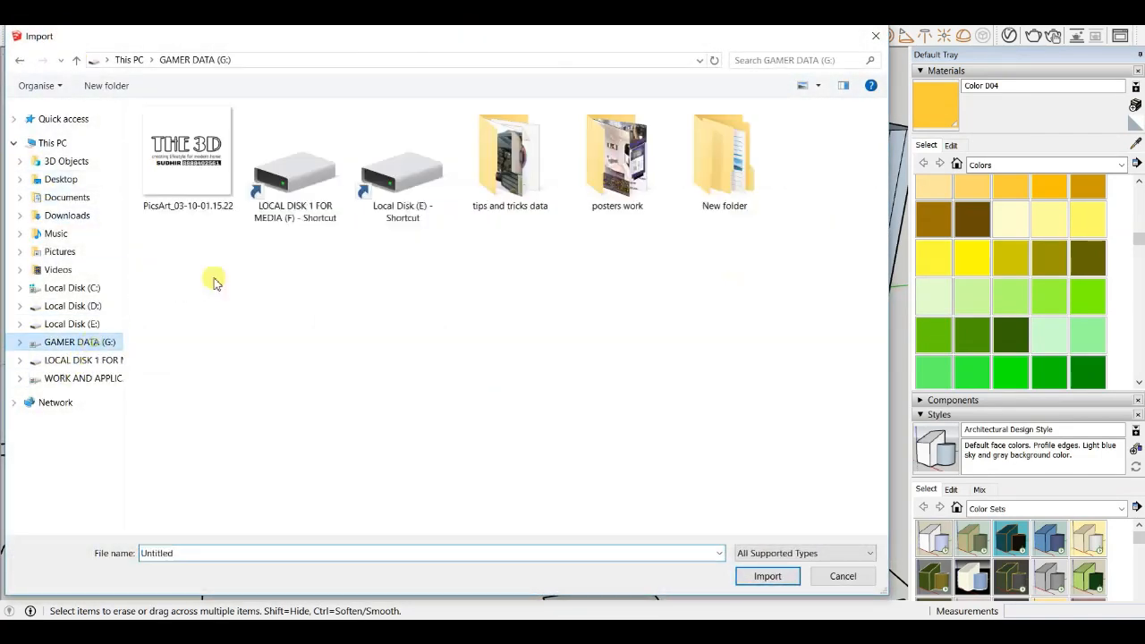
pyautogui.doubleClick(711, 175)
pyautogui.doubleClick(187, 152)
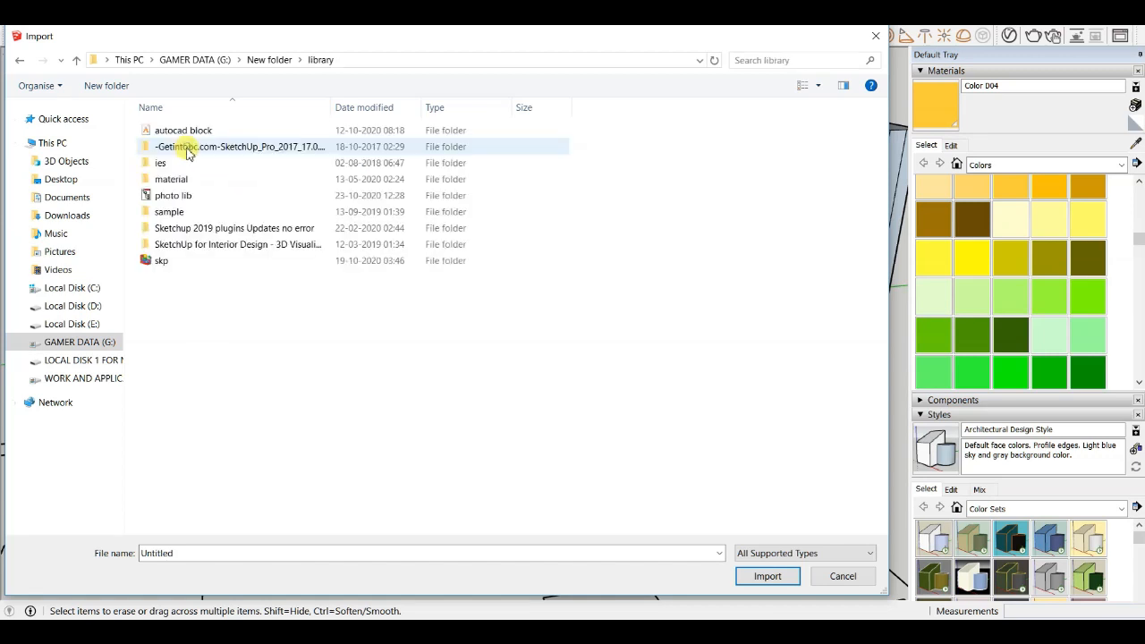
pyautogui.doubleClick(186, 259)
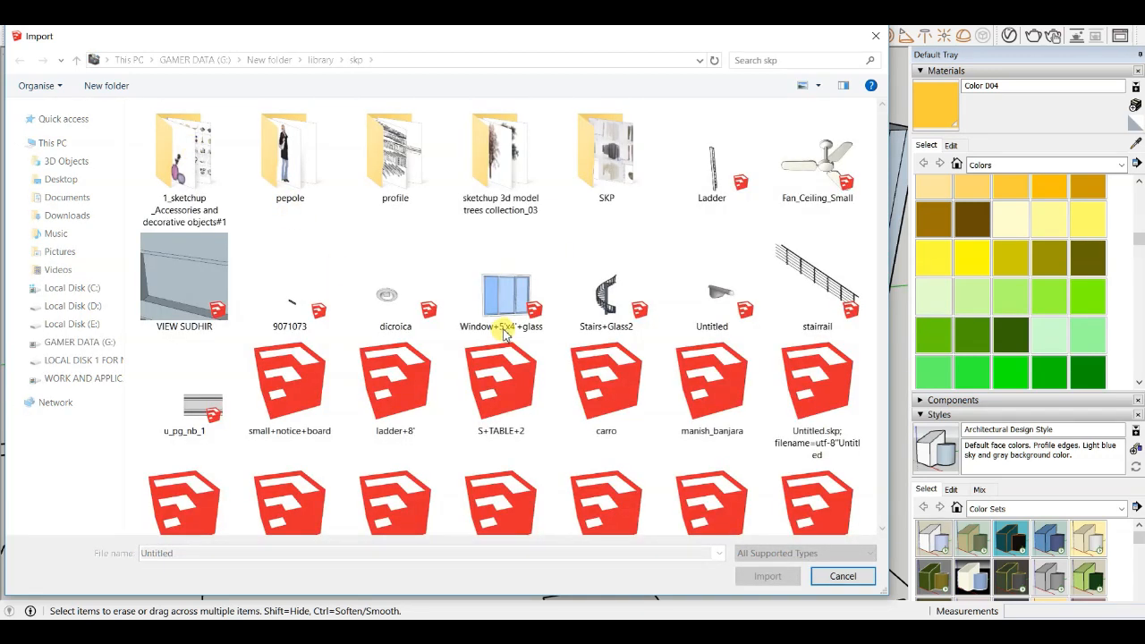
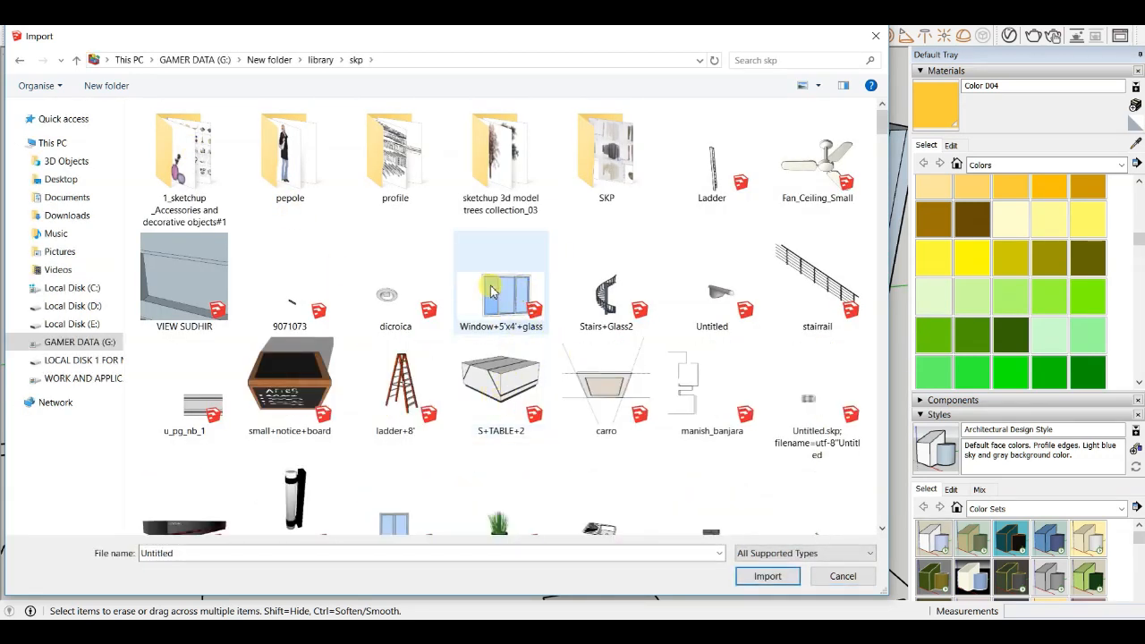
# - Browse the skp library folder and import the window model
pyautogui.scroll(-15, 555, 305)
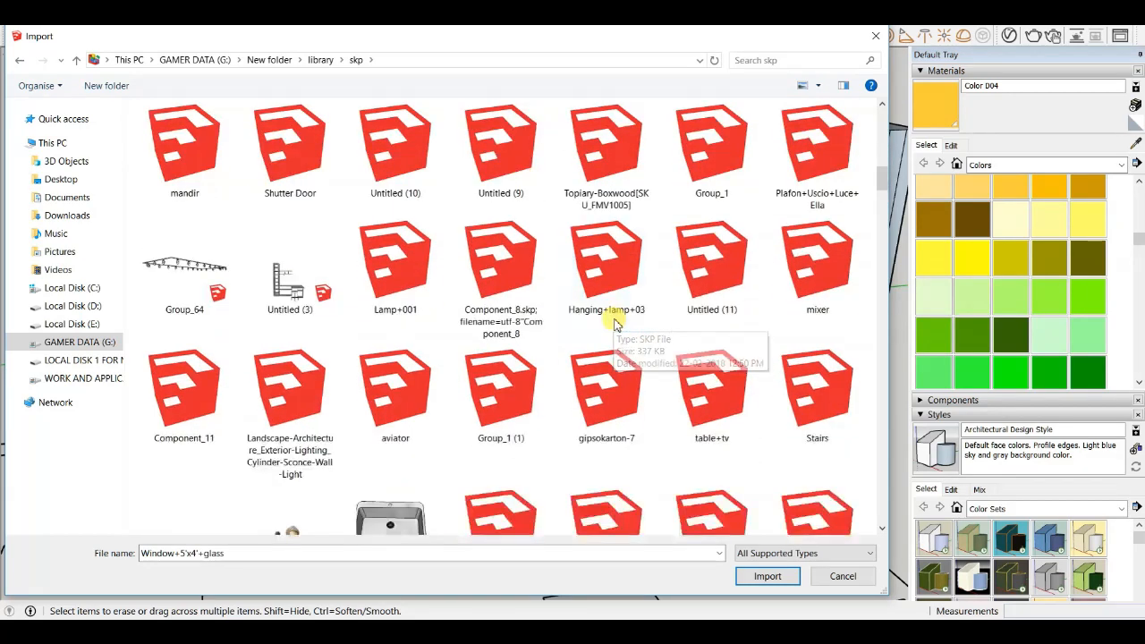
pyautogui.scroll(-3, 615, 324)
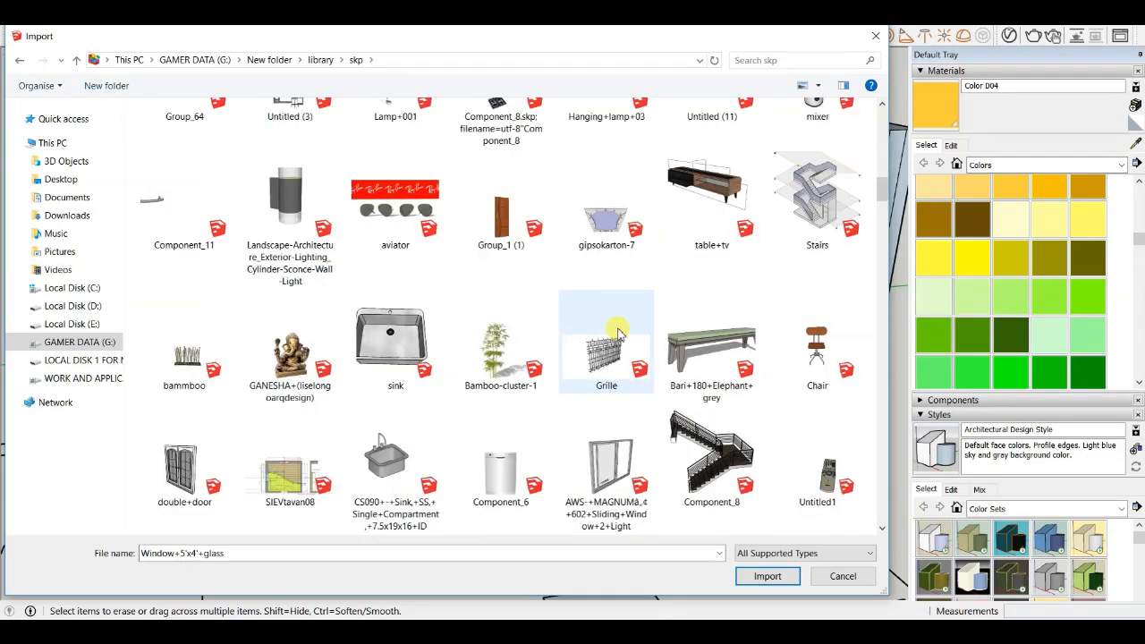
pyautogui.scroll(-3, 615, 339)
pyautogui.scroll(2, 400, 221)
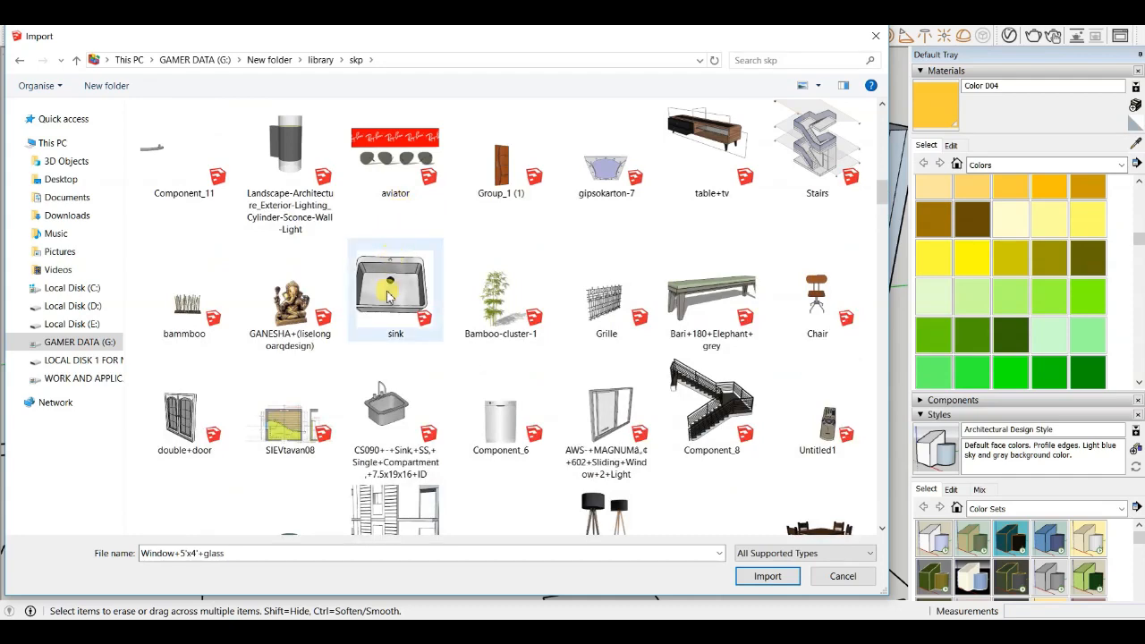
pyautogui.scroll(-6, 388, 366)
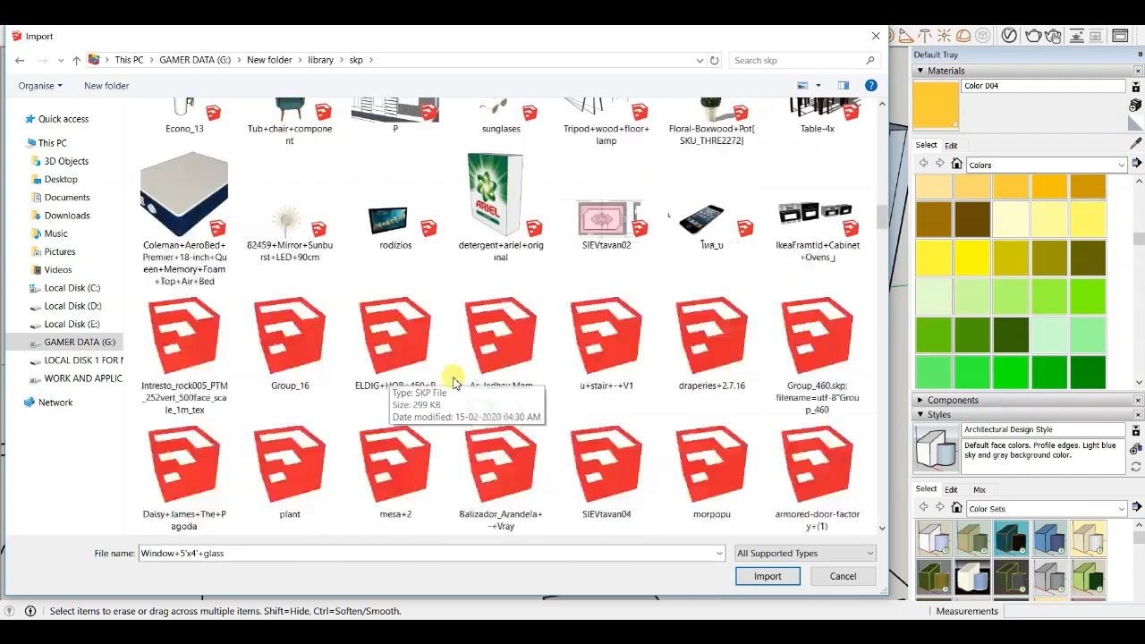
pyautogui.scroll(-3, 455, 380)
pyautogui.scroll(-3, 466, 358)
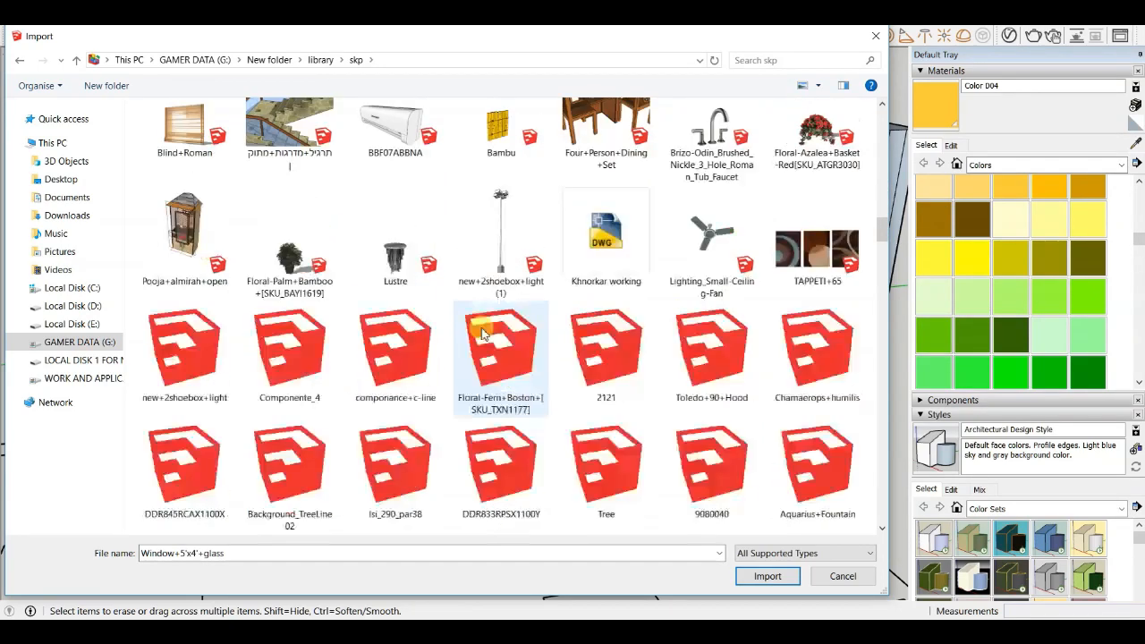
pyautogui.scroll(-3, 398, 336)
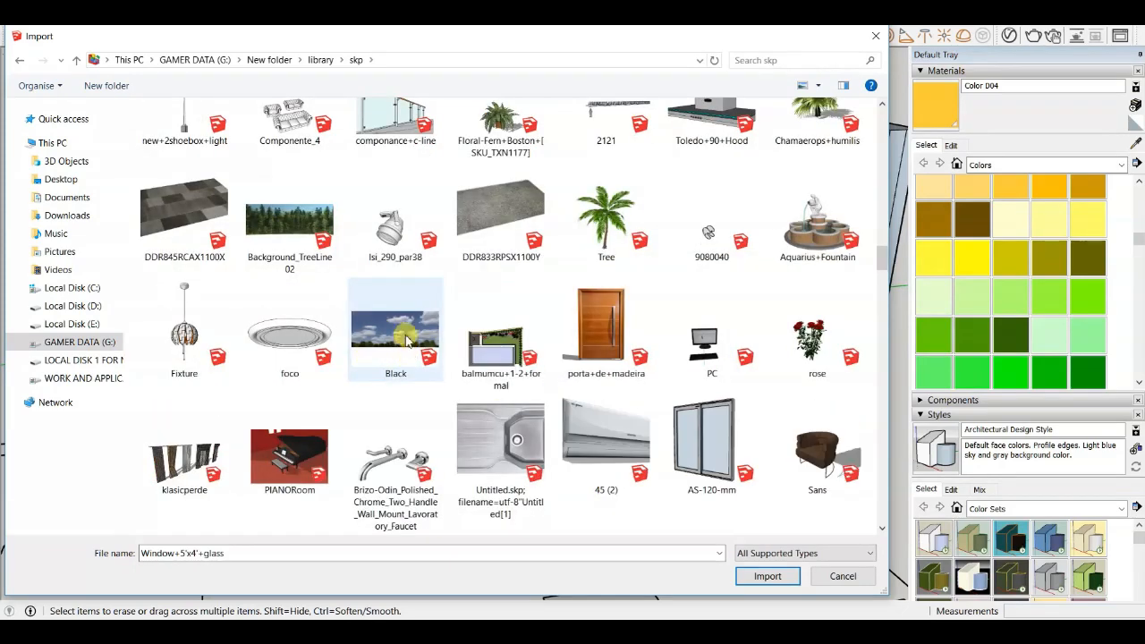
pyautogui.scroll(-3, 407, 338)
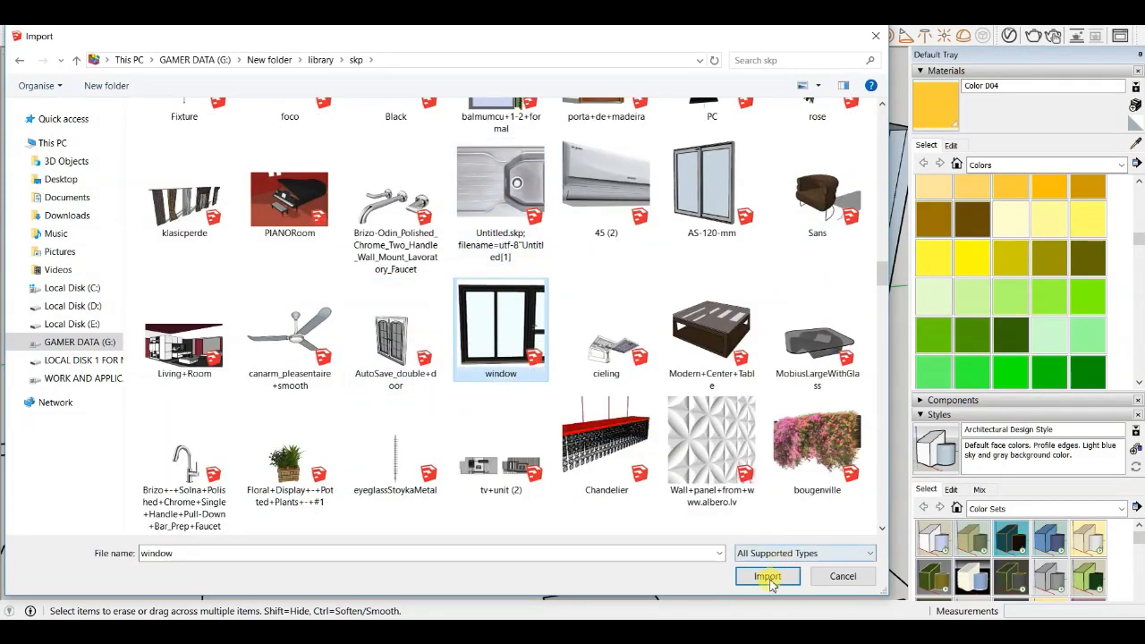
pyautogui.click(767, 577)
# - Place the imported window in the model near the kitchen's window opening
pyautogui.moveTo(522, 292); pyautogui.dragTo(638, 270, button='middle')
pyautogui.click(754, 290)
pyautogui.scroll(-4, 683, 313)
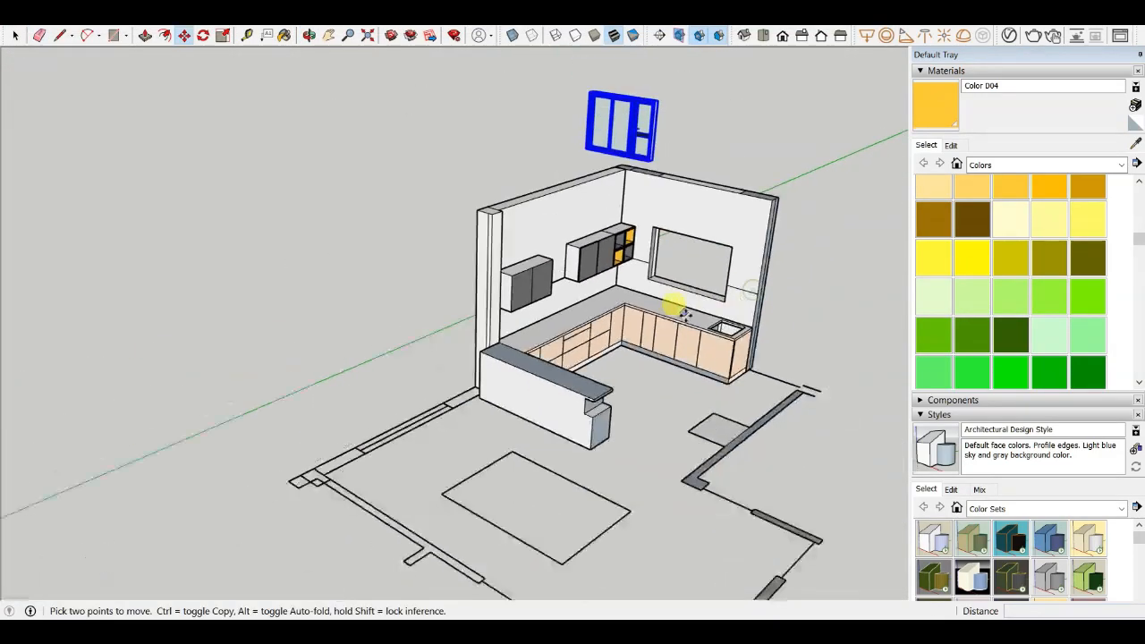
pyautogui.scroll(3, 626, 149)
pyautogui.click(582, 78)
pyautogui.scroll(4, 691, 304)
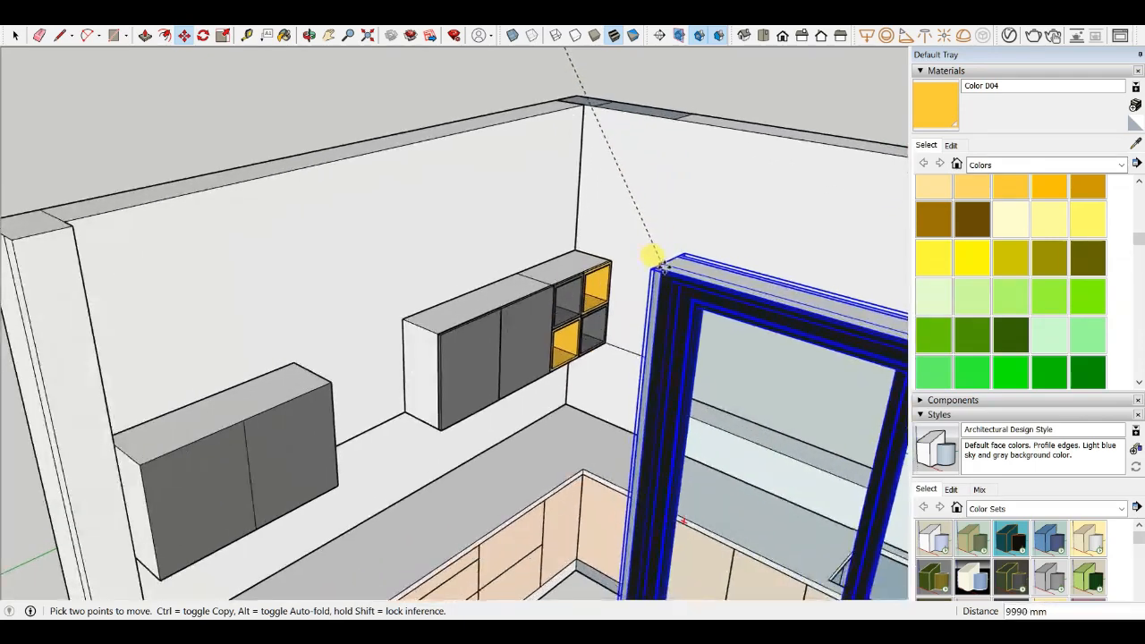
pyautogui.click(628, 246)
# - Inside the window component, delete the door section
pyautogui.scroll(-3, 315, 165)
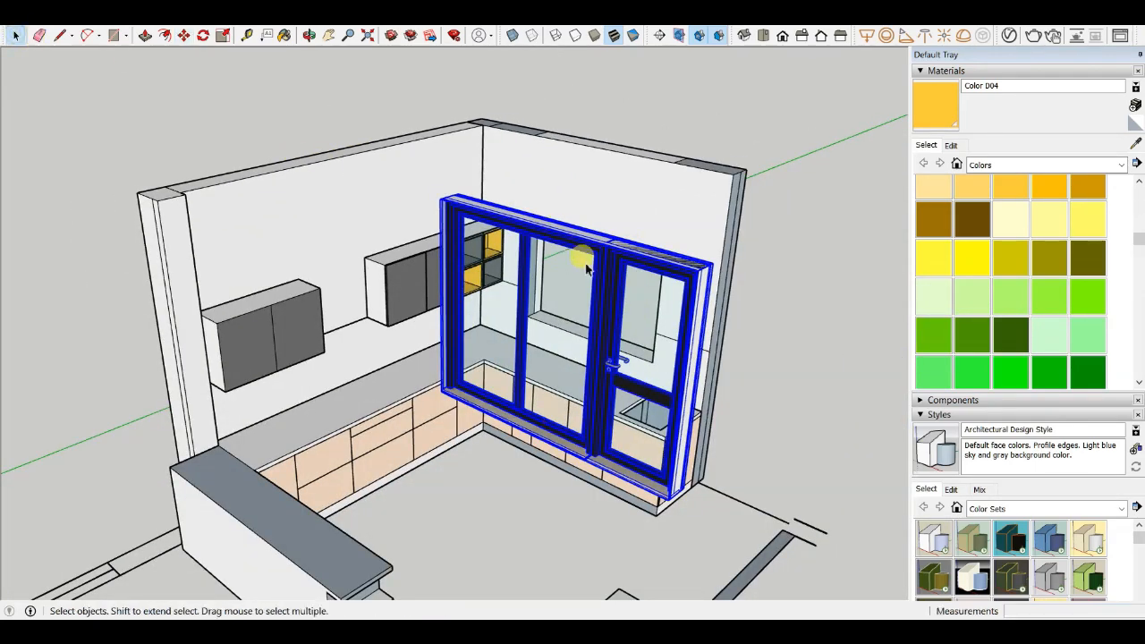
pyautogui.scroll(5, 617, 246)
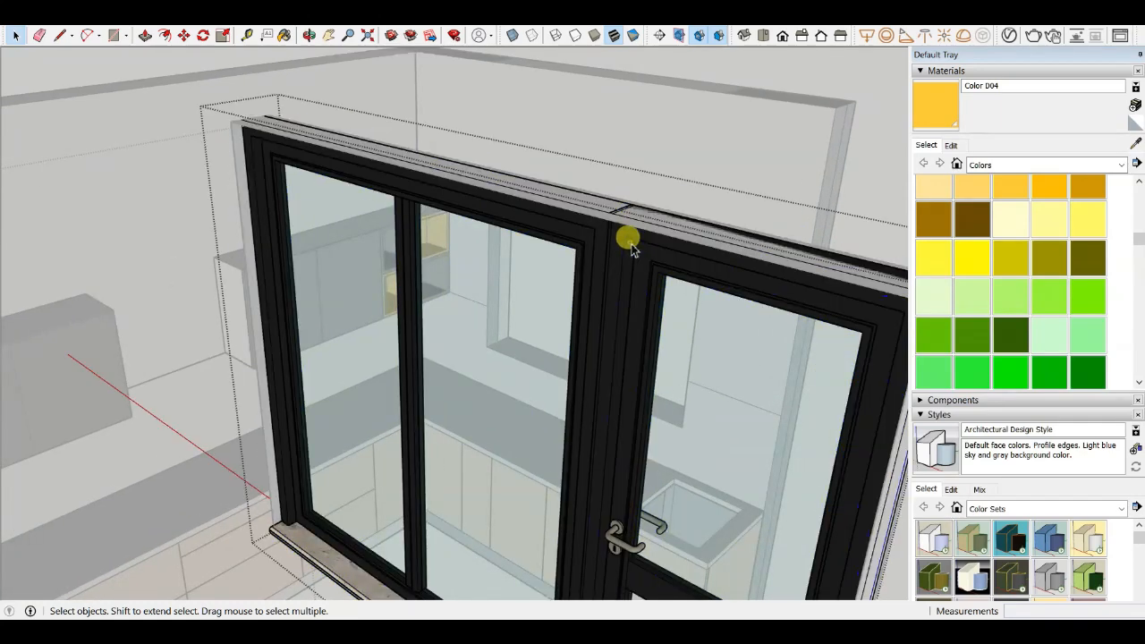
pyautogui.scroll(-3, 696, 215)
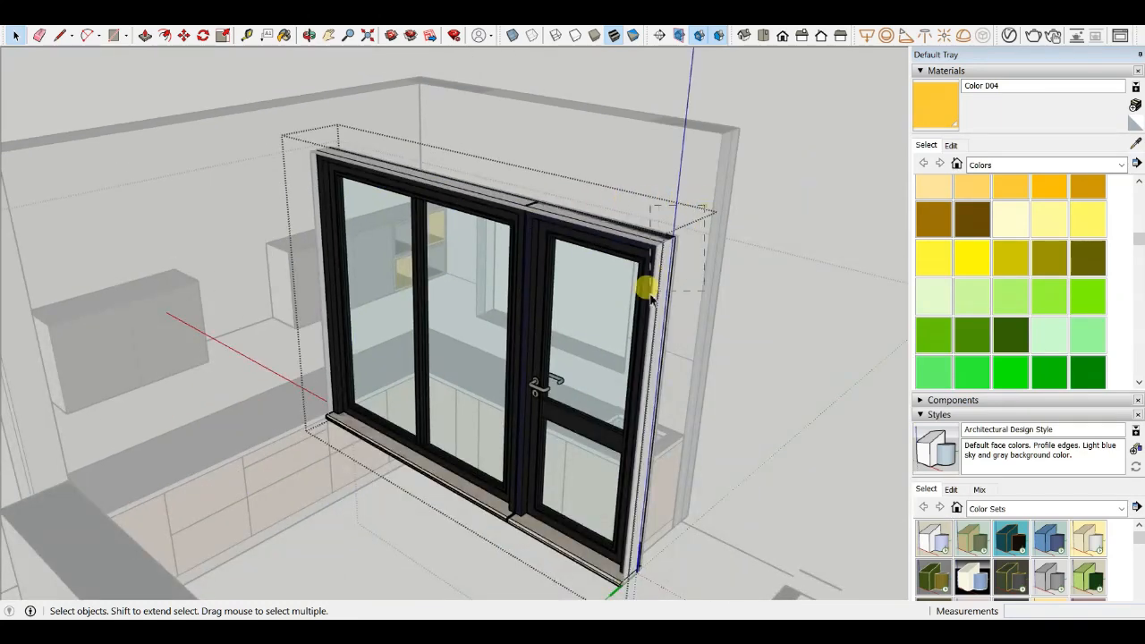
pyautogui.click(620, 315)
pyautogui.press('Delete')
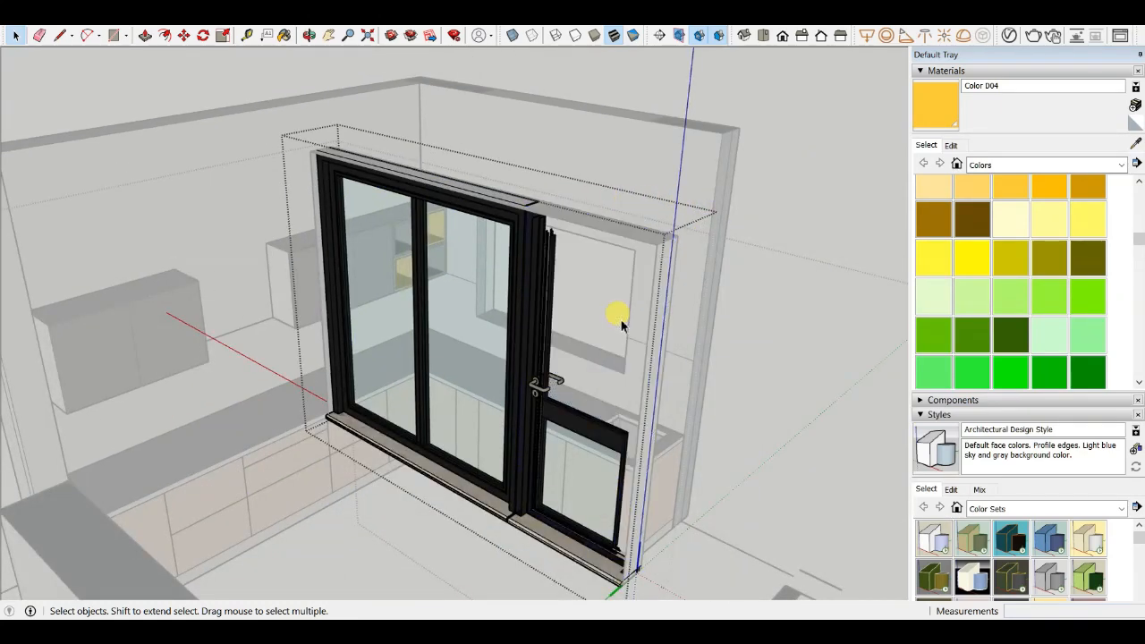
# - Close the window component's editing and return to the model
pyautogui.scroll(2, 622, 320)
pyautogui.scroll(-5, 624, 189)
pyautogui.moveTo(537, 267)
pyautogui.mouseDown(button='middle')
pyautogui.moveTo(690, 199)
pyautogui.moveTo(670, 204)
pyautogui.moveTo(799, 176)
pyautogui.mouseUp(button='middle')
pyautogui.scroll(3, 685, 329)
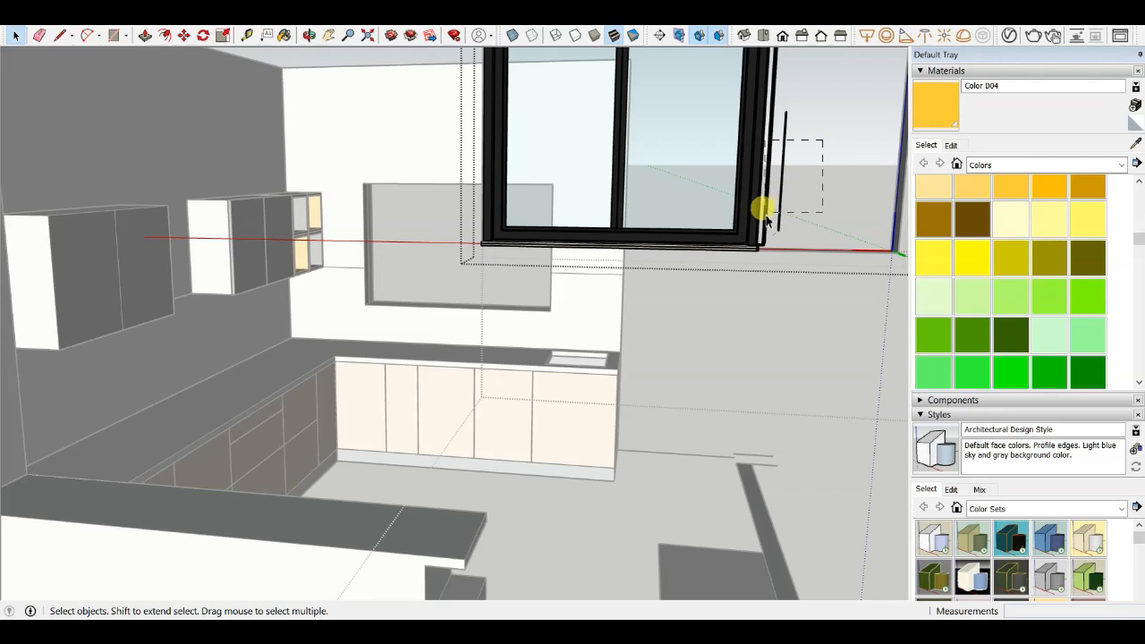
pyautogui.scroll(-2, 682, 338)
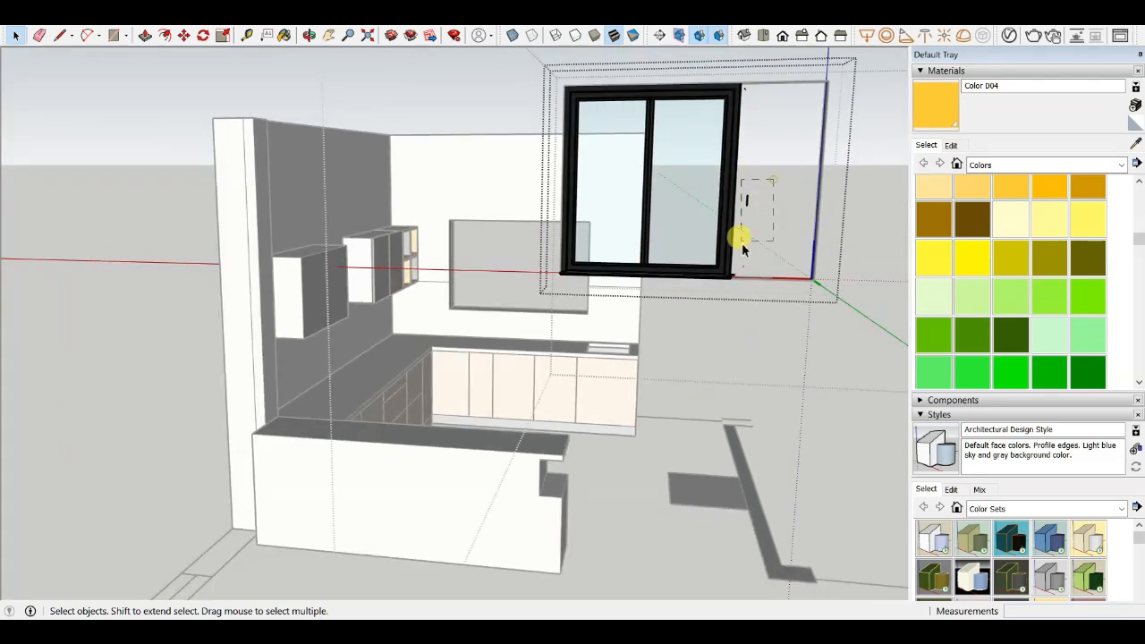
pyautogui.scroll(2, 752, 59)
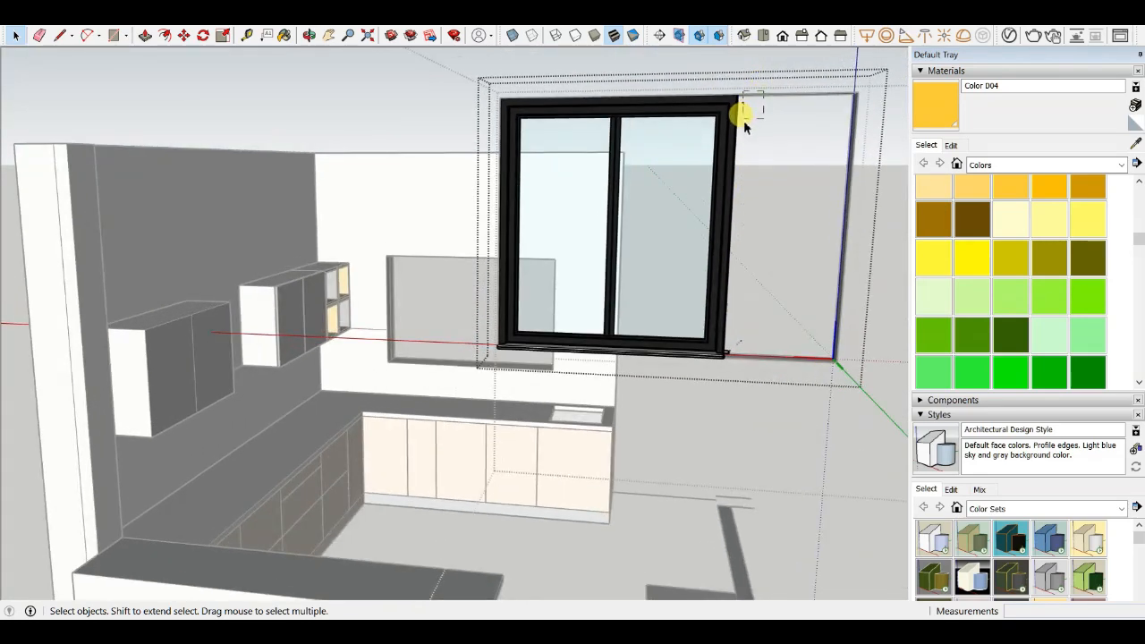
pyautogui.scroll(-2, 750, 128)
pyautogui.scroll(1, 708, 307)
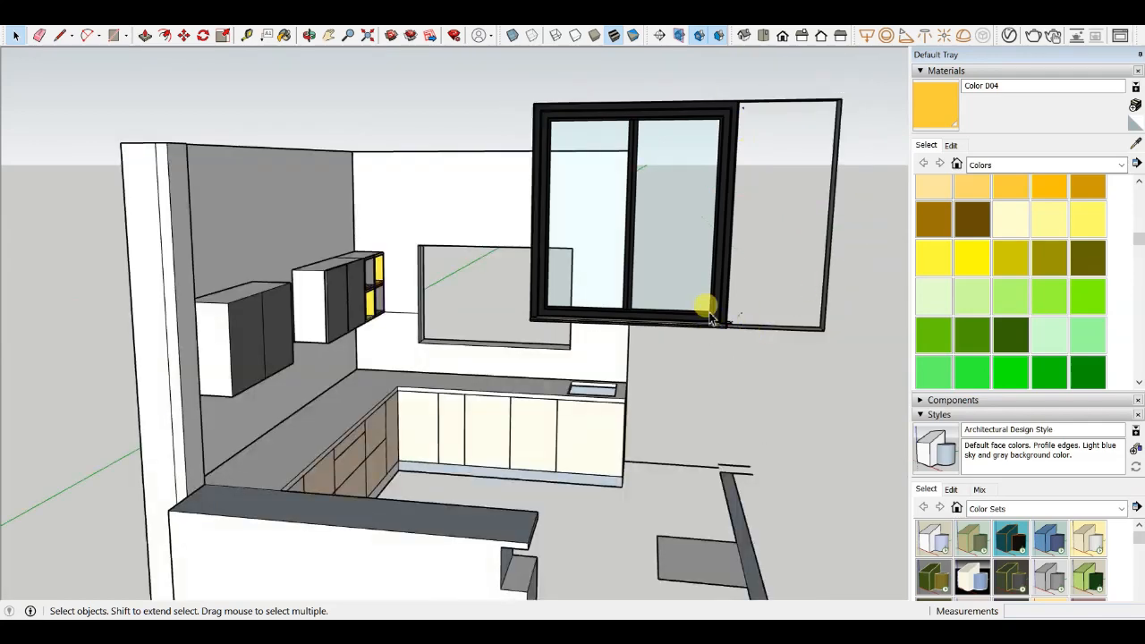
pyautogui.scroll(1, 713, 313)
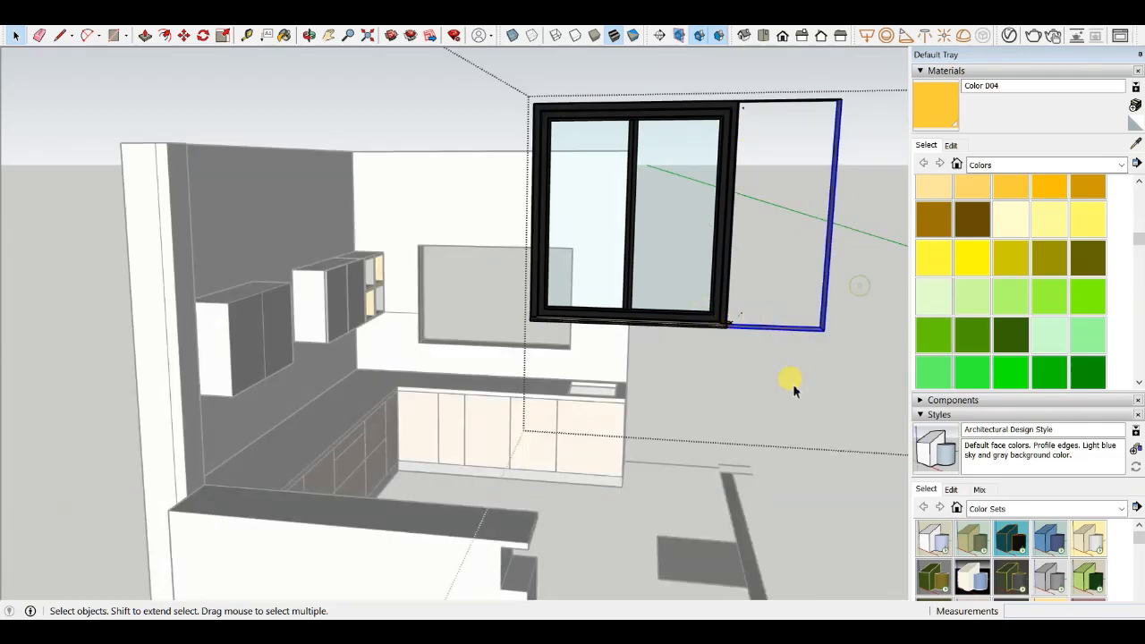
pyautogui.scroll(-2, 743, 93)
pyautogui.scroll(2, 774, 265)
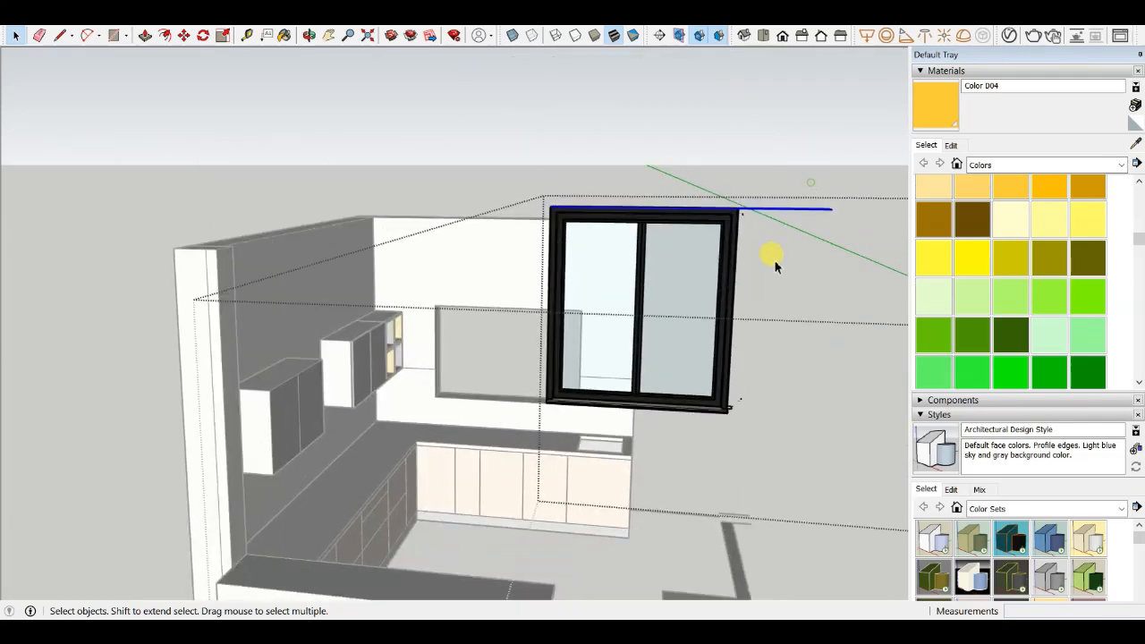
pyautogui.click(769, 235)
pyautogui.moveTo(681, 391); pyautogui.dragTo(478, 419, button='middle')
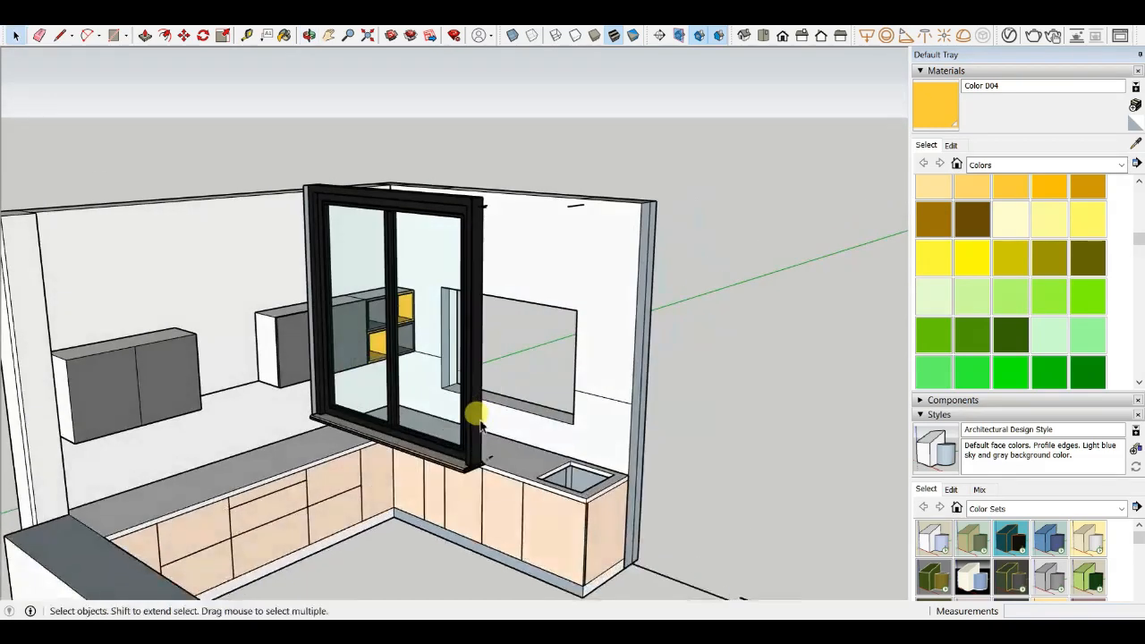
# - Scale the window down uniformly to about 0.39
pyautogui.scroll(1, 455, 454)
pyautogui.click(447, 468)
pyautogui.scroll(-3, 472, 477)
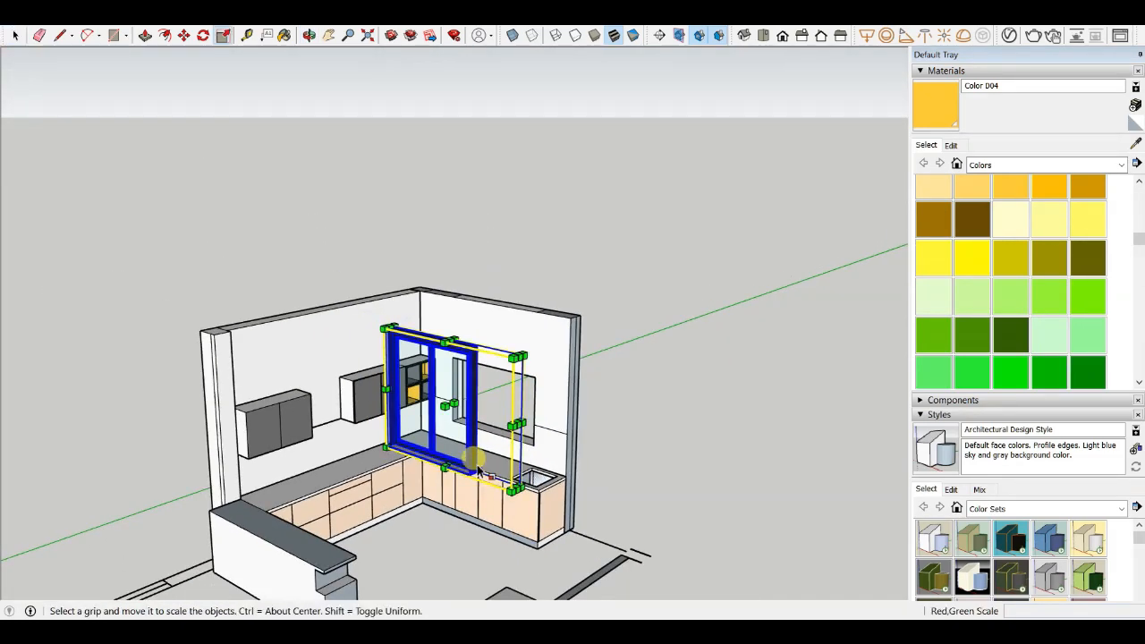
pyautogui.click(384, 328)
pyautogui.scroll(1, 470, 391)
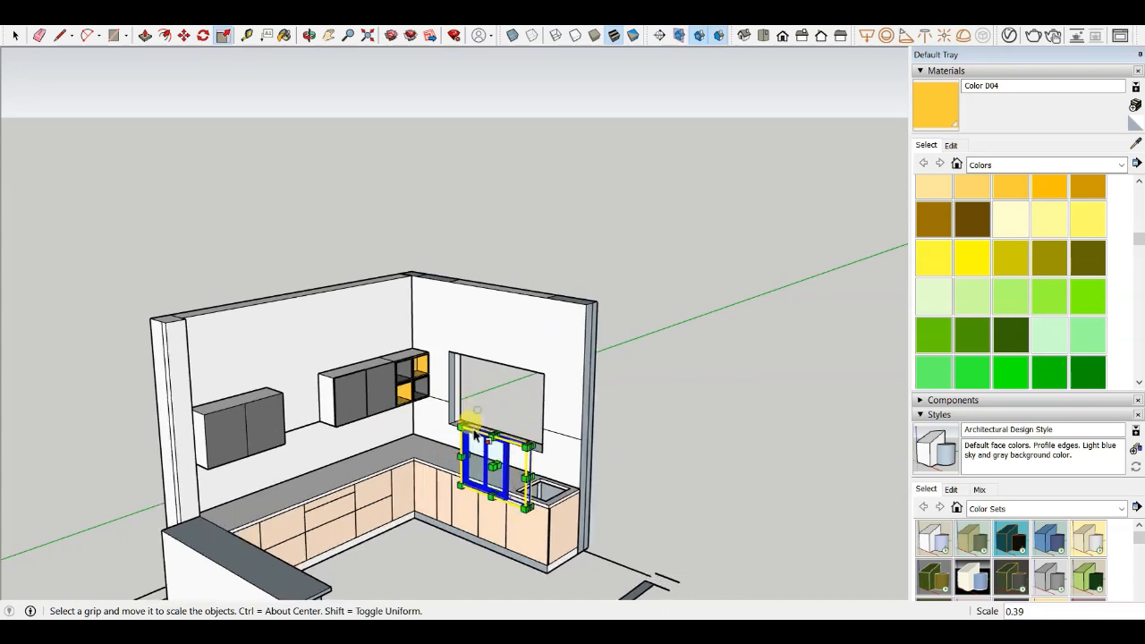
pyautogui.scroll(1, 474, 429)
# - Move the window to the top-left corner of the kitchen wall opening
pyautogui.press('m')
pyautogui.scroll(2, 439, 388)
pyautogui.scroll(-1, 505, 505)
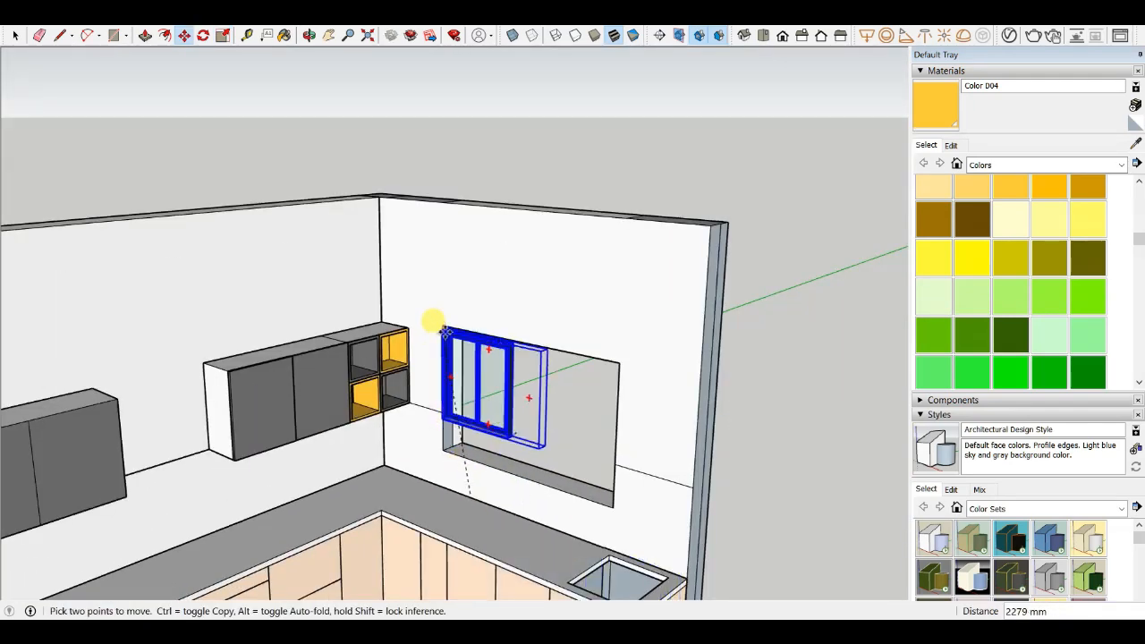
pyautogui.scroll(5, 443, 319)
pyautogui.moveTo(442, 317); pyautogui.dragTo(510, 292, button='middle')
pyautogui.scroll(-5, 465, 322)
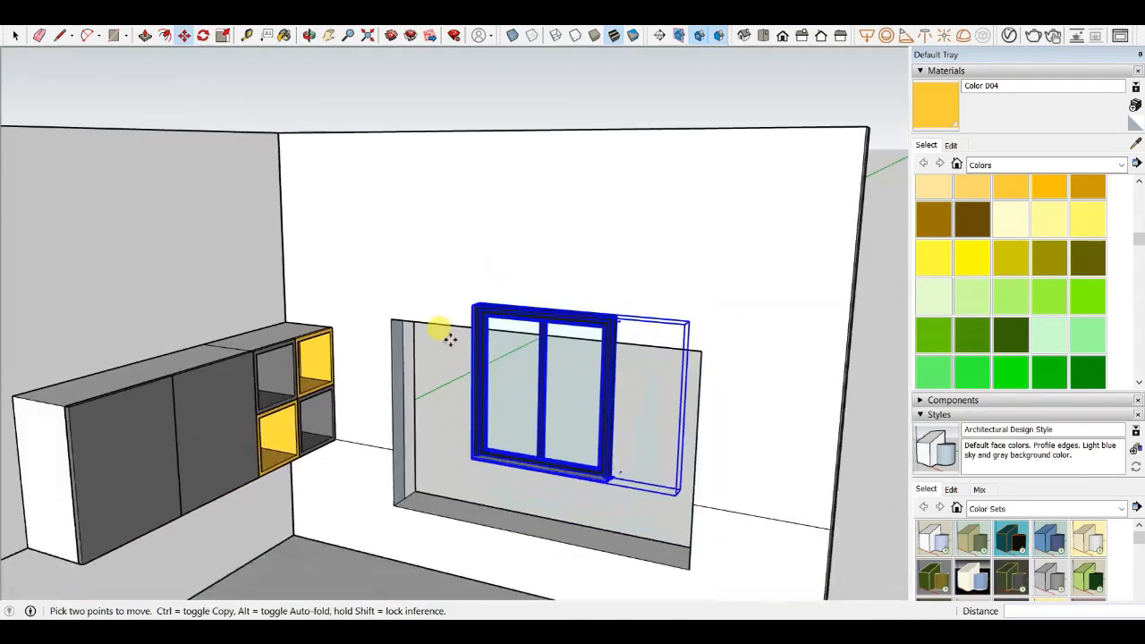
pyautogui.scroll(3, 485, 329)
pyautogui.moveTo(487, 322); pyautogui.dragTo(358, 329)
pyautogui.moveTo(373, 342); pyautogui.dragTo(288, 409, button='middle')
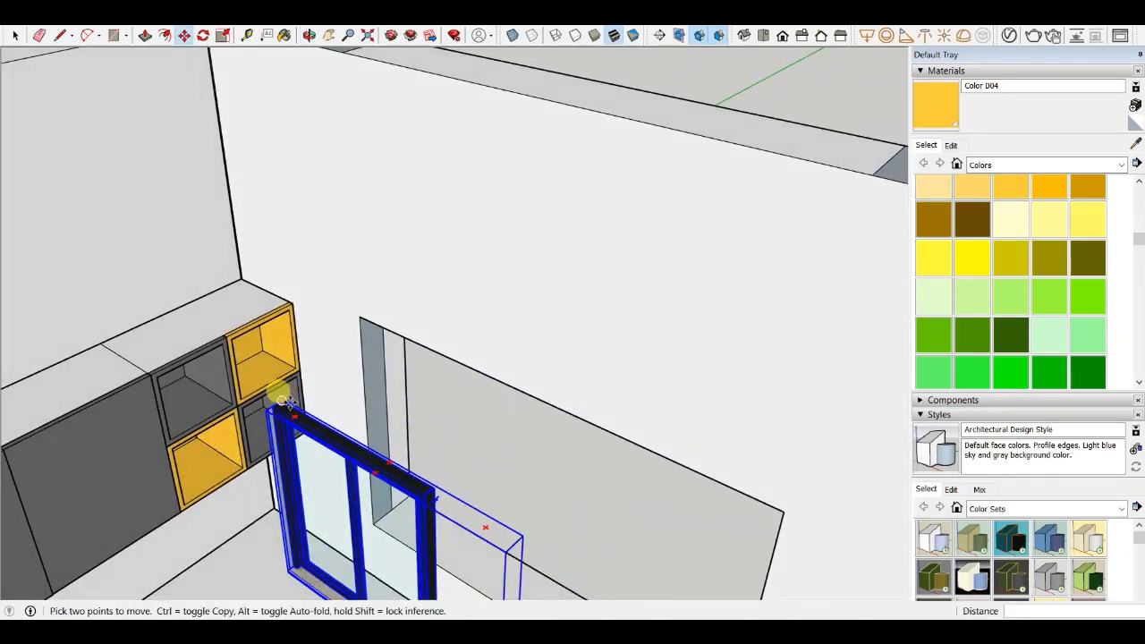
pyautogui.click(282, 401)
pyautogui.scroll(-4, 349, 346)
pyautogui.moveTo(380, 412); pyautogui.dragTo(201, 344, button='middle')
pyautogui.scroll(3, 389, 308)
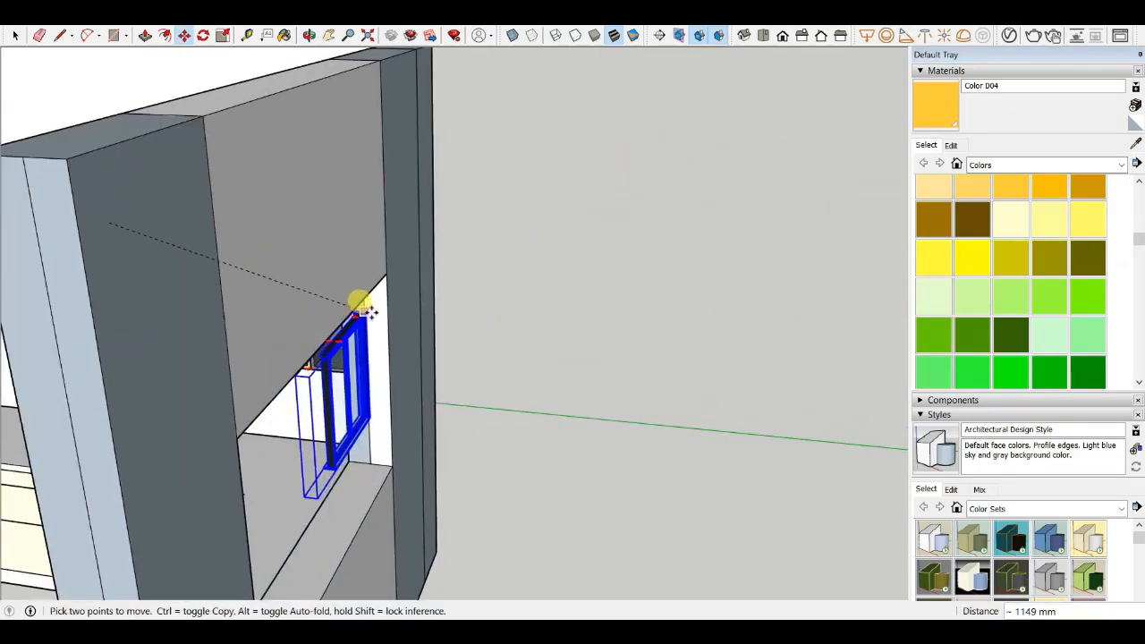
pyautogui.moveTo(309, 323); pyautogui.dragTo(697, 273, button='middle')
pyautogui.scroll(-3, 572, 313)
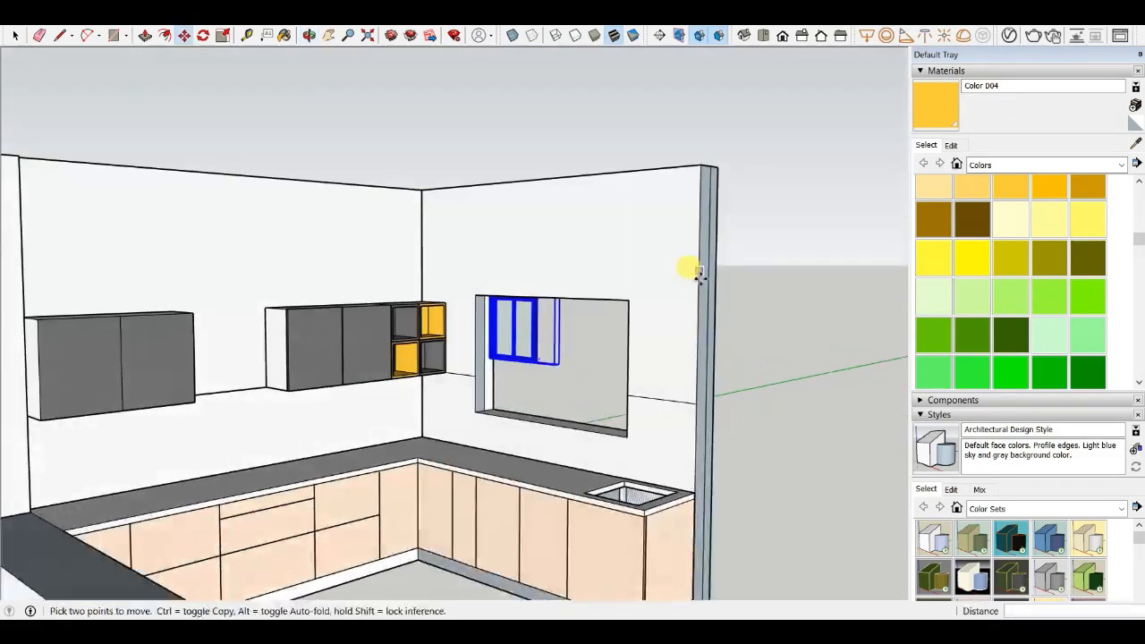
# - Scale the window uniformly by about 1.82 to fill the opening's height
pyautogui.scroll(4, 507, 326)
pyautogui.scroll(-2, 478, 303)
pyautogui.scroll(-2, 477, 305)
pyautogui.press('s')
pyautogui.moveTo(509, 340); pyautogui.dragTo(572, 327, button='middle')
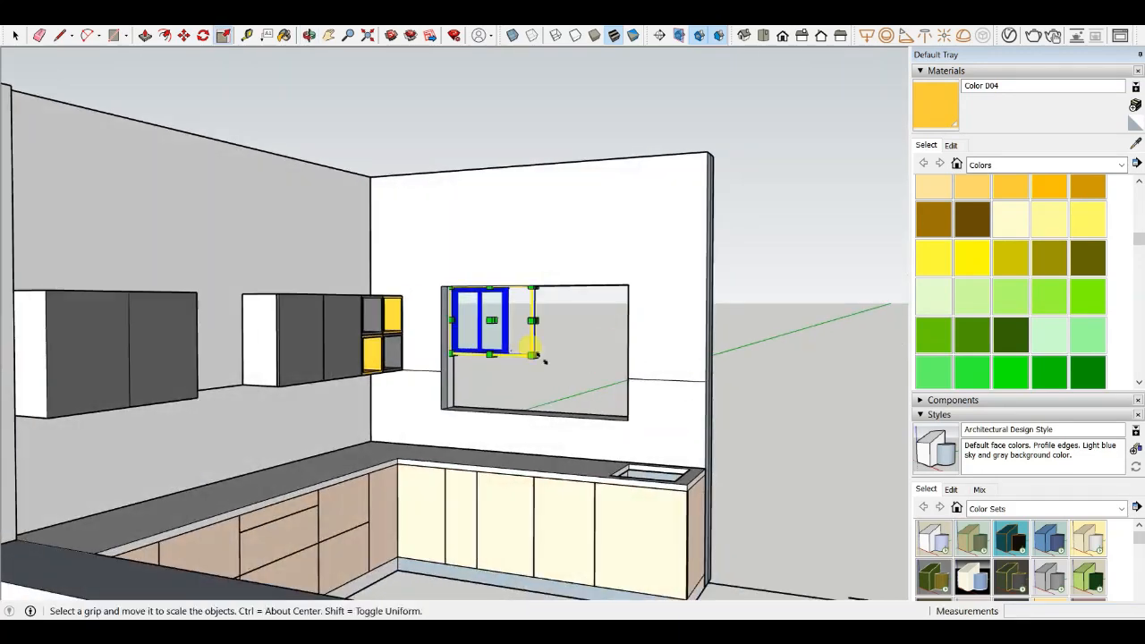
pyautogui.scroll(2, 541, 359)
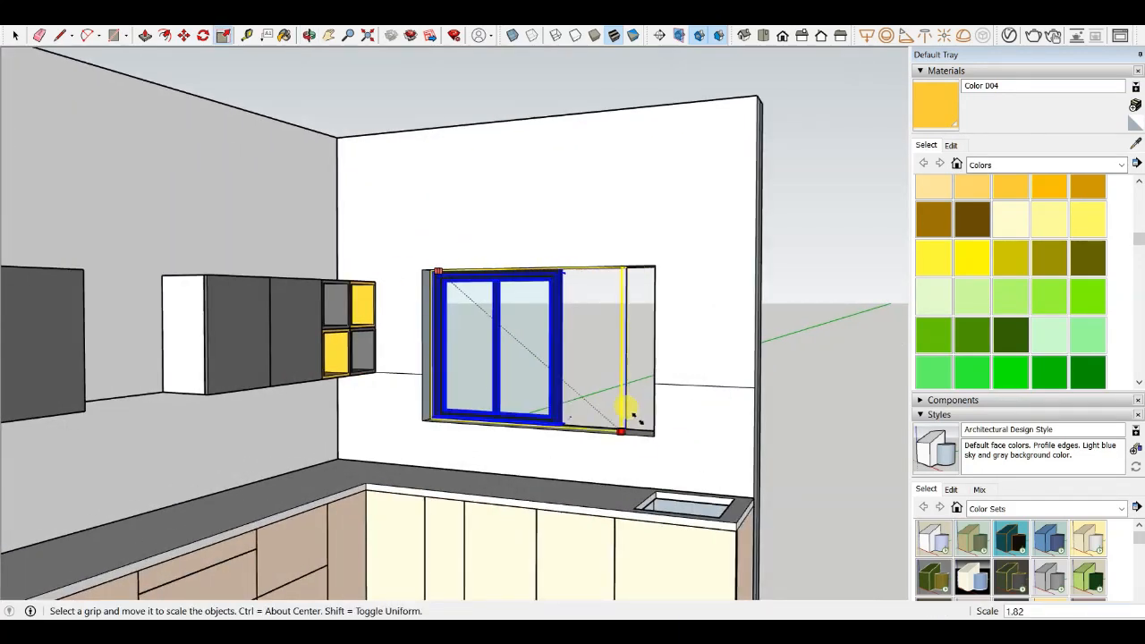
pyautogui.scroll(4, 583, 352)
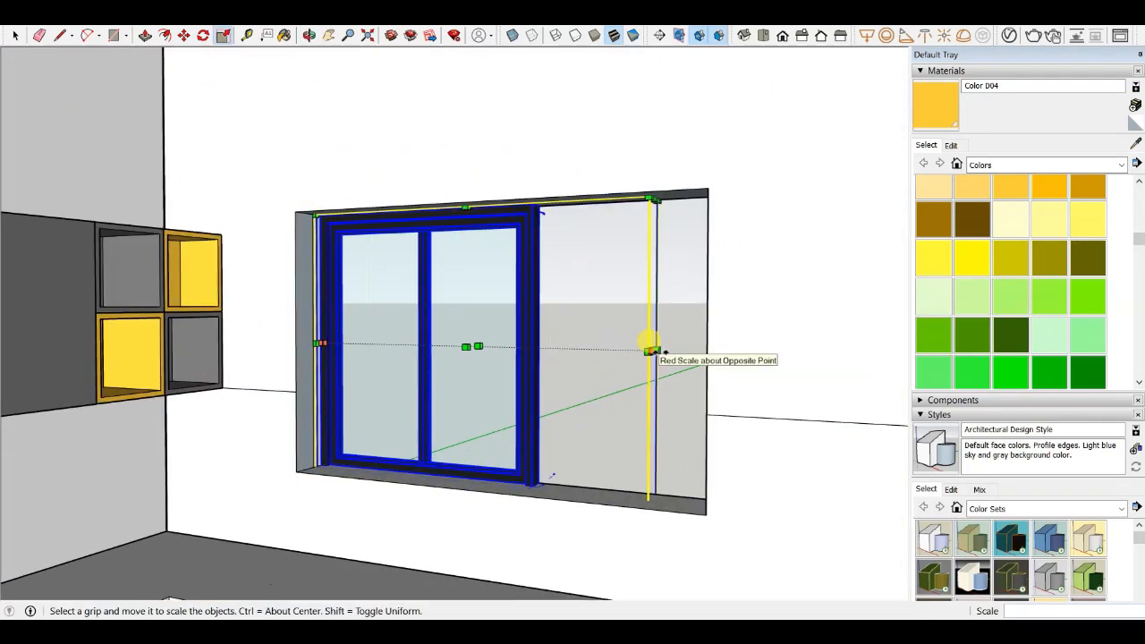
# - Stretch the window along the red axis by about 1.75 to span the opening's width
pyautogui.moveTo(652, 340); pyautogui.dragTo(671, 409, button='middle')
pyautogui.moveTo(645, 367); pyautogui.dragTo(1009, 407)
pyautogui.scroll(-4, 495, 392)
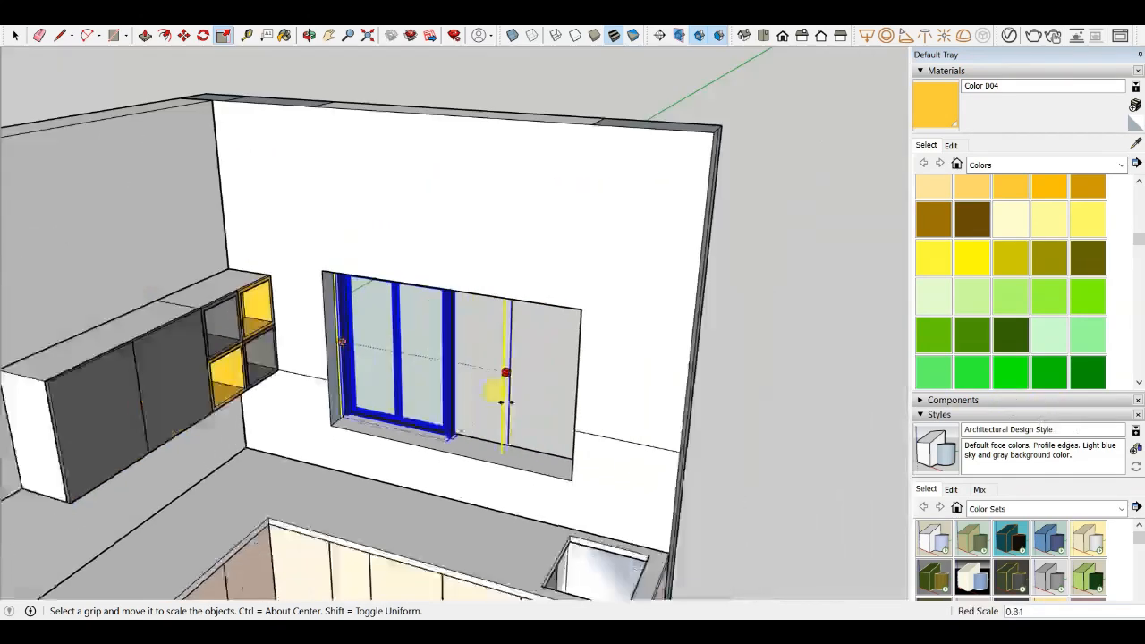
pyautogui.click(707, 417)
# - Move the window so its lower corner aligns with the corner of the wall opening
pyautogui.scroll(2, 428, 434)
pyautogui.moveTo(430, 434); pyautogui.dragTo(494, 456, button='middle')
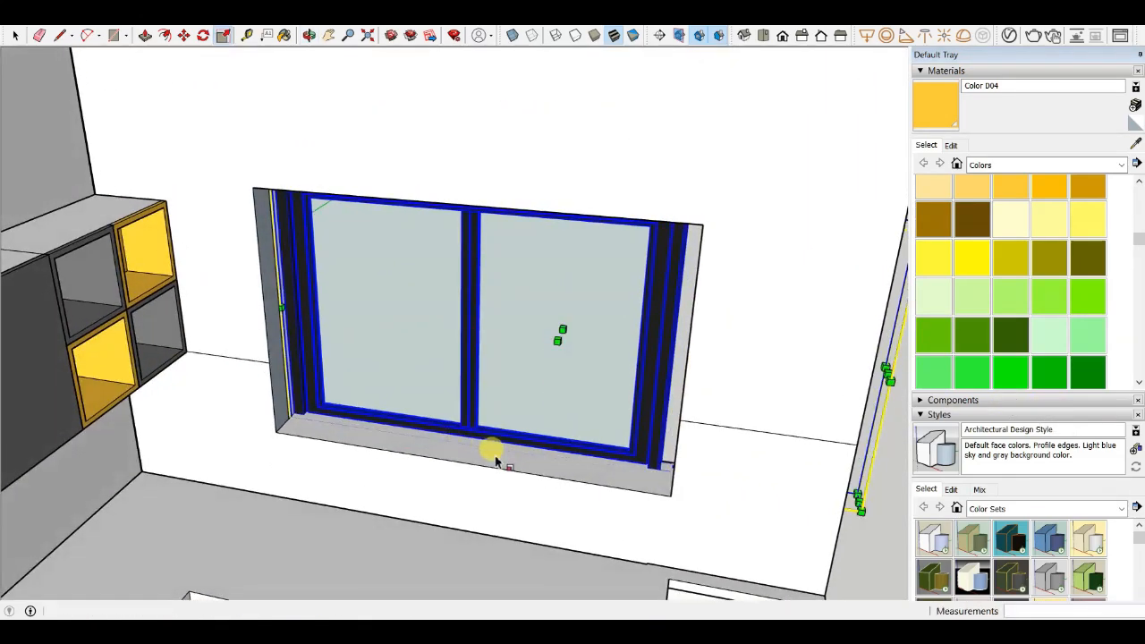
pyautogui.press('m')
pyautogui.scroll(4, 379, 513)
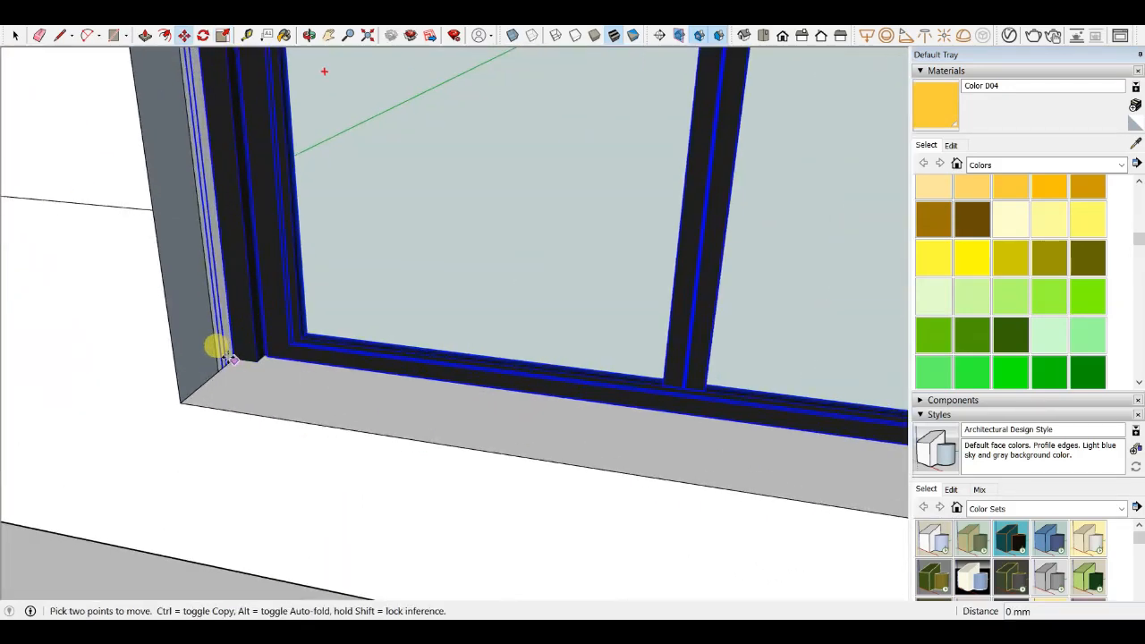
pyautogui.moveTo(228, 357); pyautogui.dragTo(185, 400)
pyautogui.moveTo(182, 394); pyautogui.dragTo(317, 366, button='middle')
pyautogui.scroll(3, 148, 366)
pyautogui.moveTo(158, 368)
pyautogui.mouseDown()
pyautogui.moveTo(156, 334)
pyautogui.moveTo(157, 349)
pyautogui.mouseUp()
pyautogui.click(156, 350)
pyautogui.scroll(-7, 283, 464)
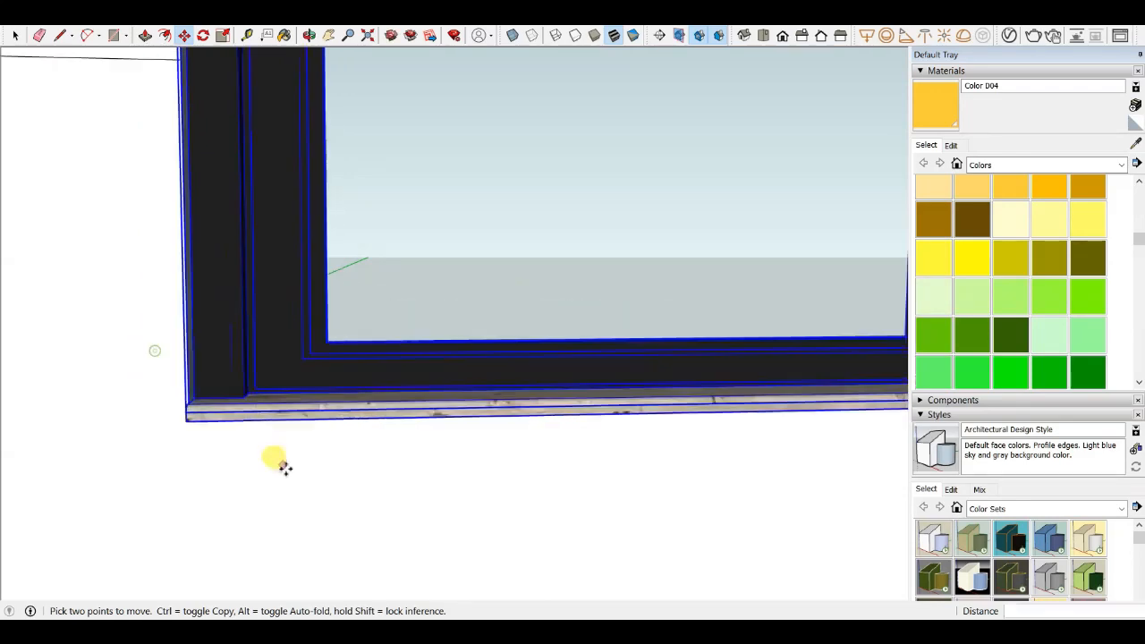
pyautogui.moveTo(427, 408); pyautogui.dragTo(368, 350, button='middle')
pyautogui.scroll(-2, 638, 312)
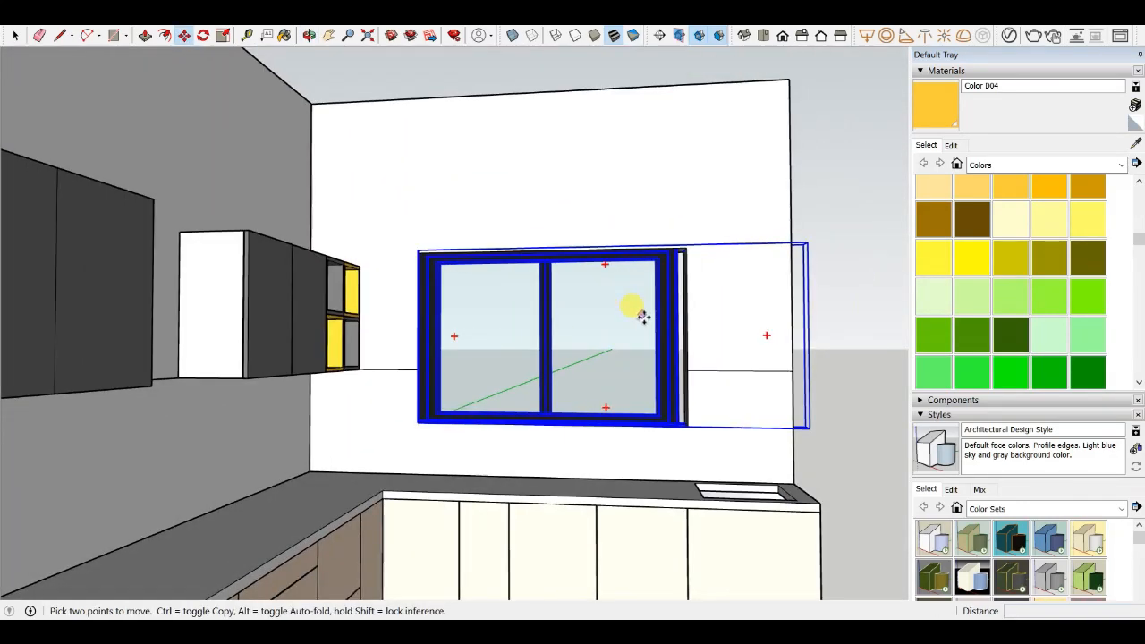
# - Scale the window slightly along the red and blue axes, about 1.03 and 0.97, to fit the opening
pyautogui.press('s')
pyautogui.scroll(-2, 641, 340)
pyautogui.scroll(3, 581, 349)
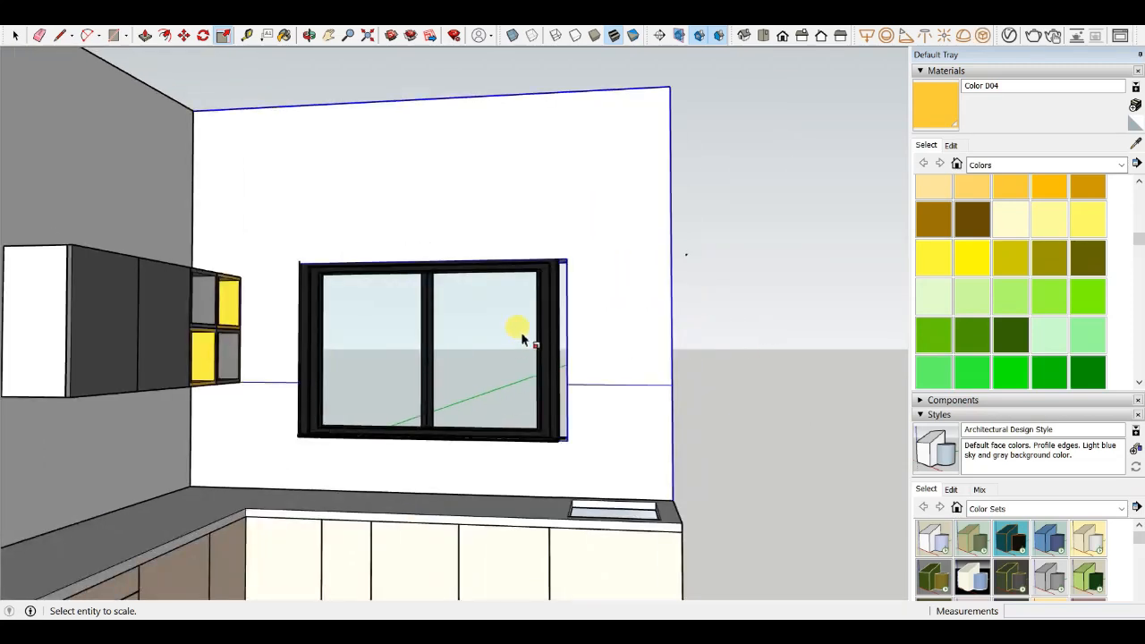
pyautogui.scroll(-2, 555, 354)
pyautogui.moveTo(545, 366); pyautogui.dragTo(537, 332, button='middle')
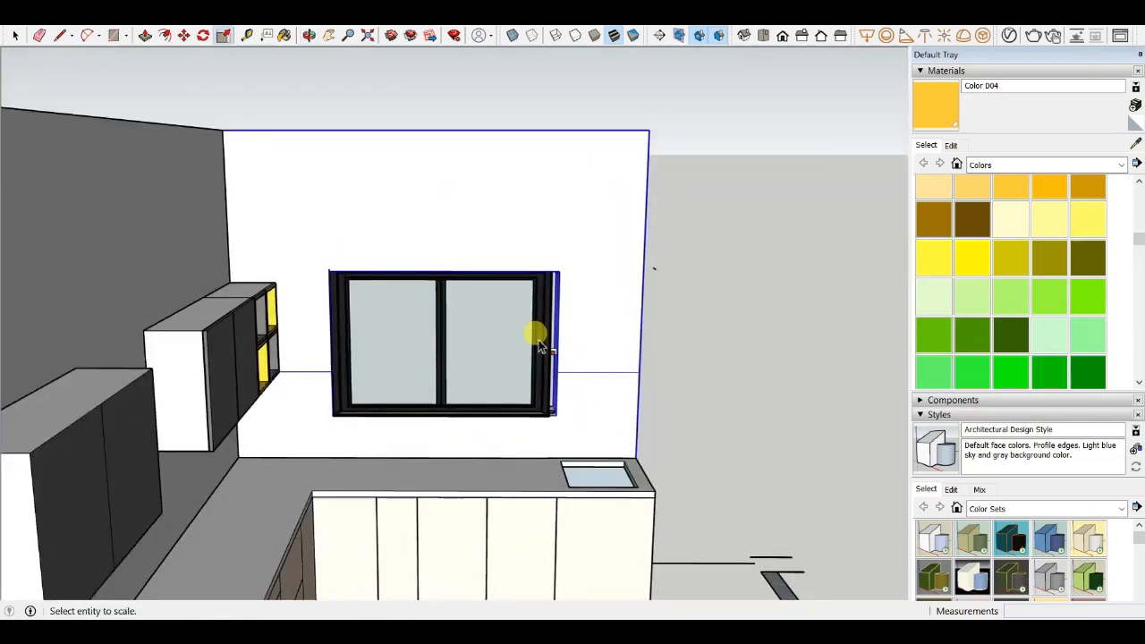
pyautogui.scroll(3, 534, 302)
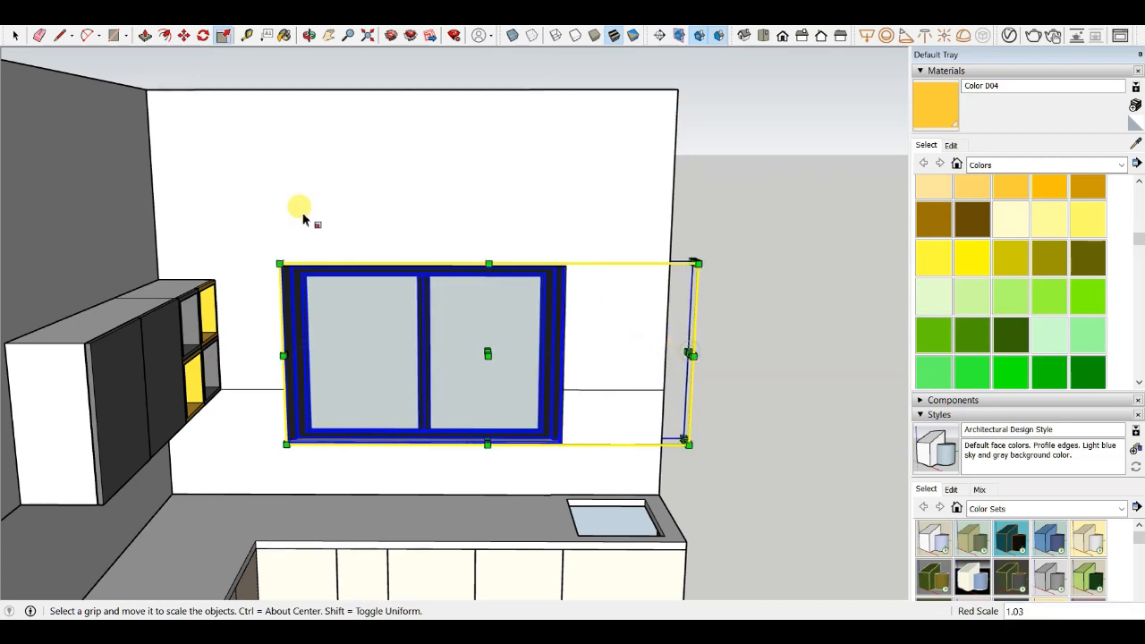
pyautogui.scroll(1, 428, 279)
pyautogui.moveTo(490, 276); pyautogui.dragTo(430, 148, button='middle')
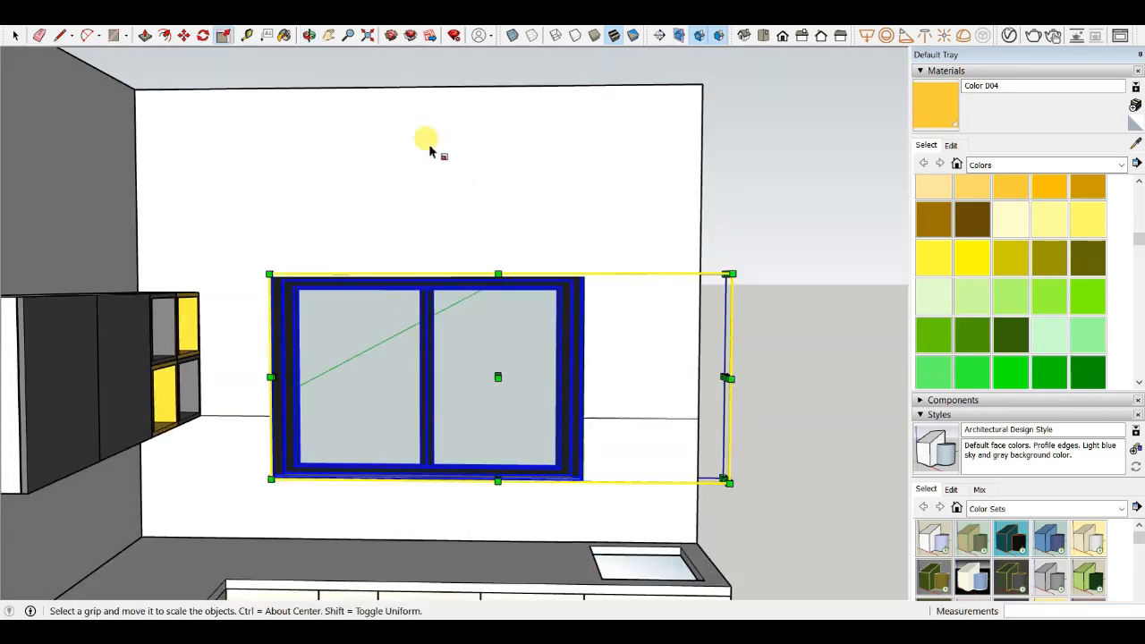
pyautogui.scroll(3, 538, 299)
pyautogui.moveTo(540, 301); pyautogui.dragTo(263, 256, button='middle')
pyautogui.scroll(2, 605, 311)
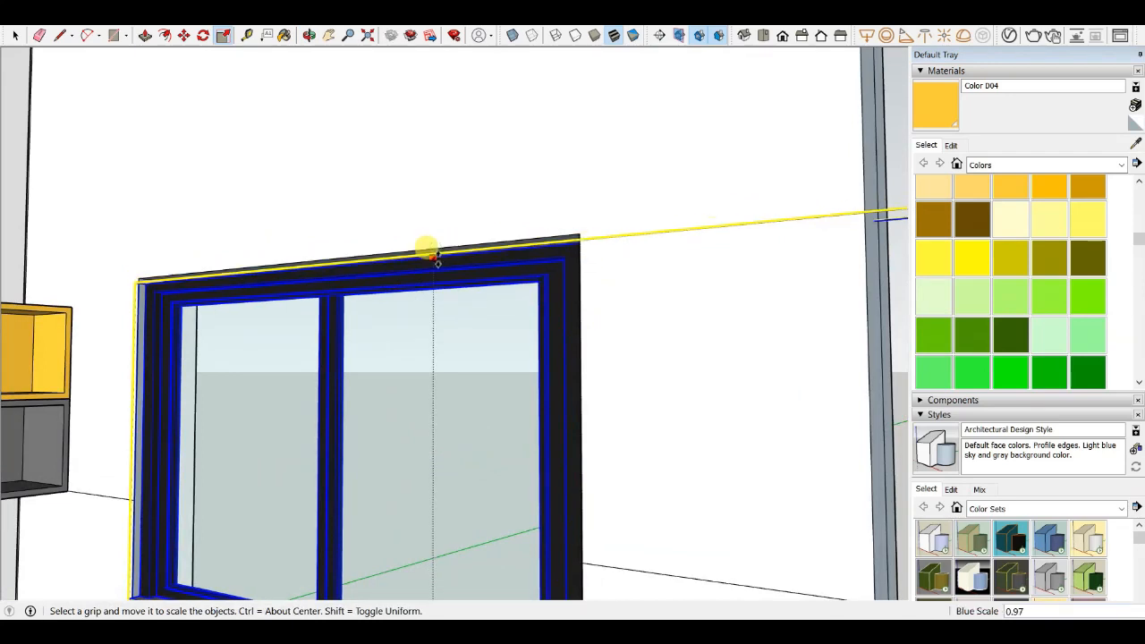
pyautogui.click(15, 36)
# - Orbit and zoom around the kitchen to inspect how the window sits in the wall
pyautogui.scroll(-4, 263, 205)
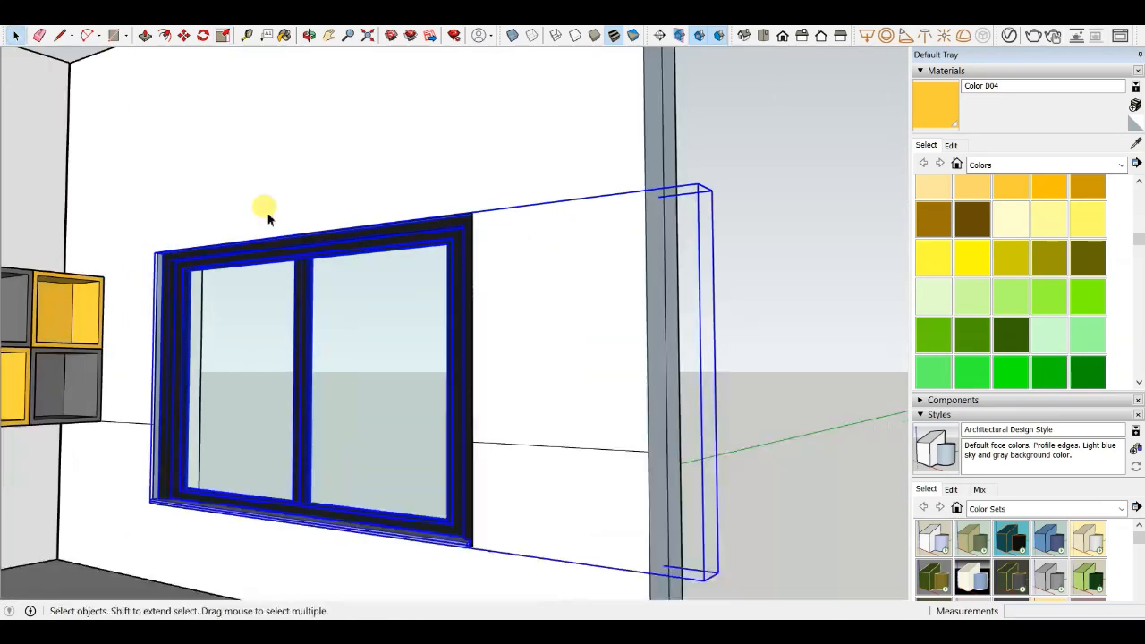
pyautogui.moveTo(469, 363); pyautogui.dragTo(690, 389)
pyautogui.scroll(-2, 689, 388)
pyautogui.moveTo(469, 362); pyautogui.dragTo(345, 386, button='middle')
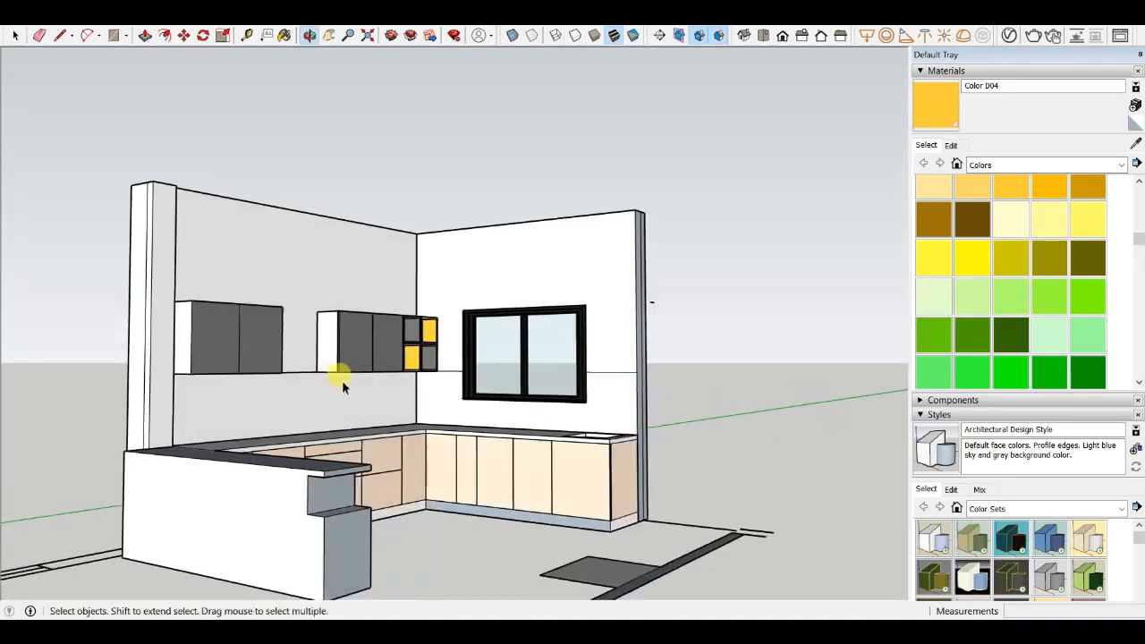
pyautogui.scroll(5, 501, 345)
pyautogui.scroll(-3, 374, 265)
pyautogui.moveTo(373, 258); pyautogui.dragTo(288, 424, button='middle')
pyautogui.scroll(4, 420, 356)
pyautogui.scroll(-5, 447, 366)
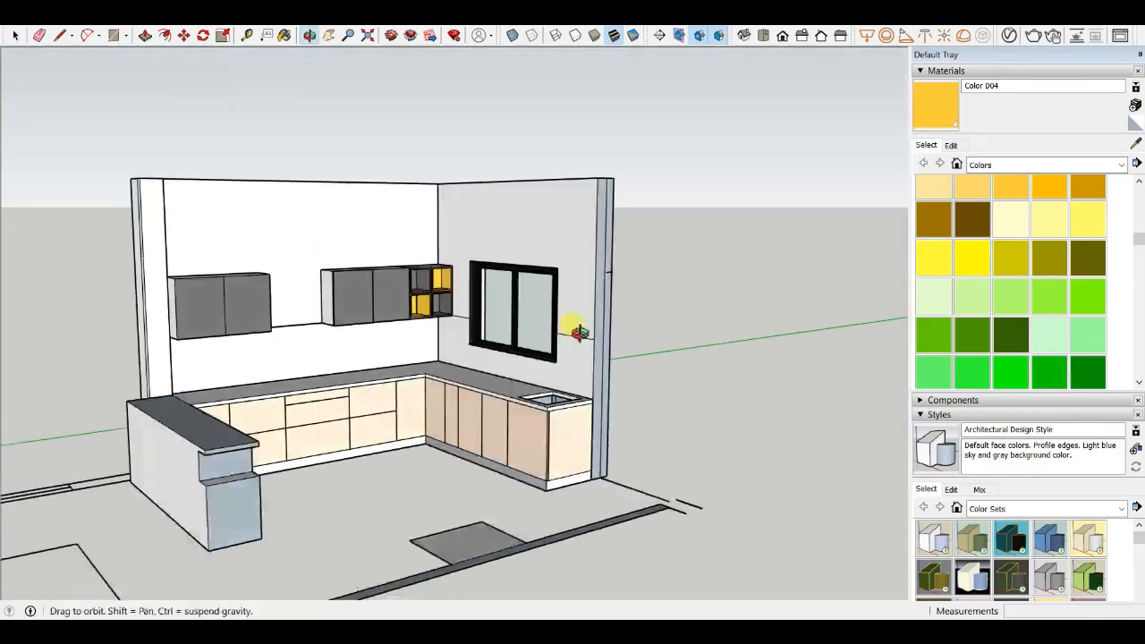
pyautogui.scroll(7, 256, 308)
pyautogui.scroll(-6, 475, 299)
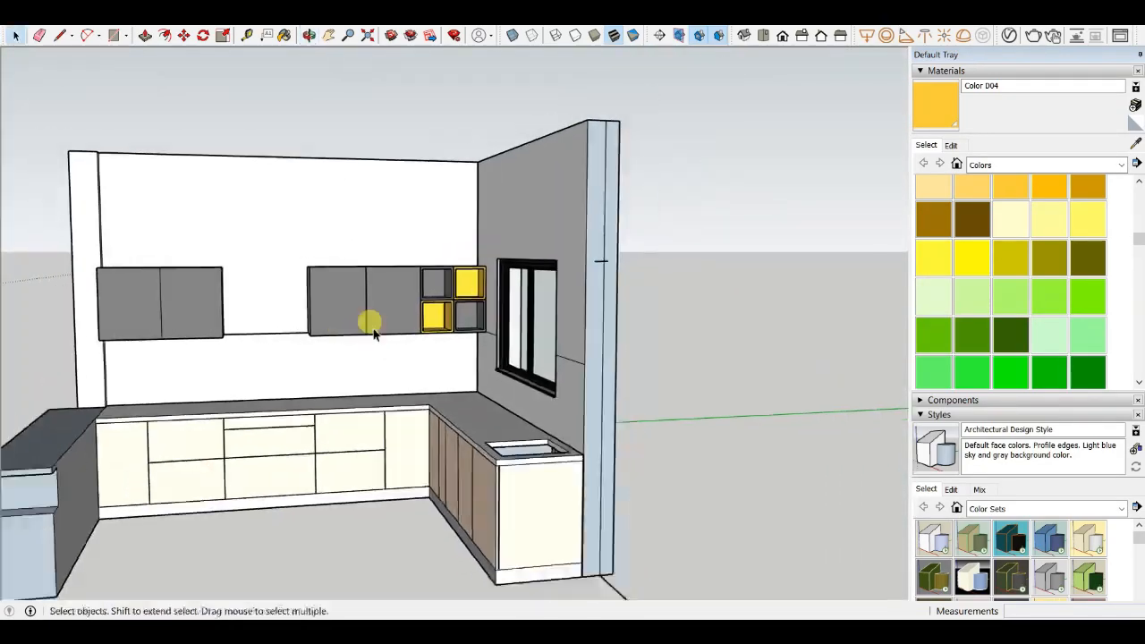
pyautogui.moveTo(371, 325); pyautogui.dragTo(405, 383, button='middle')
pyautogui.scroll(5, 412, 397)
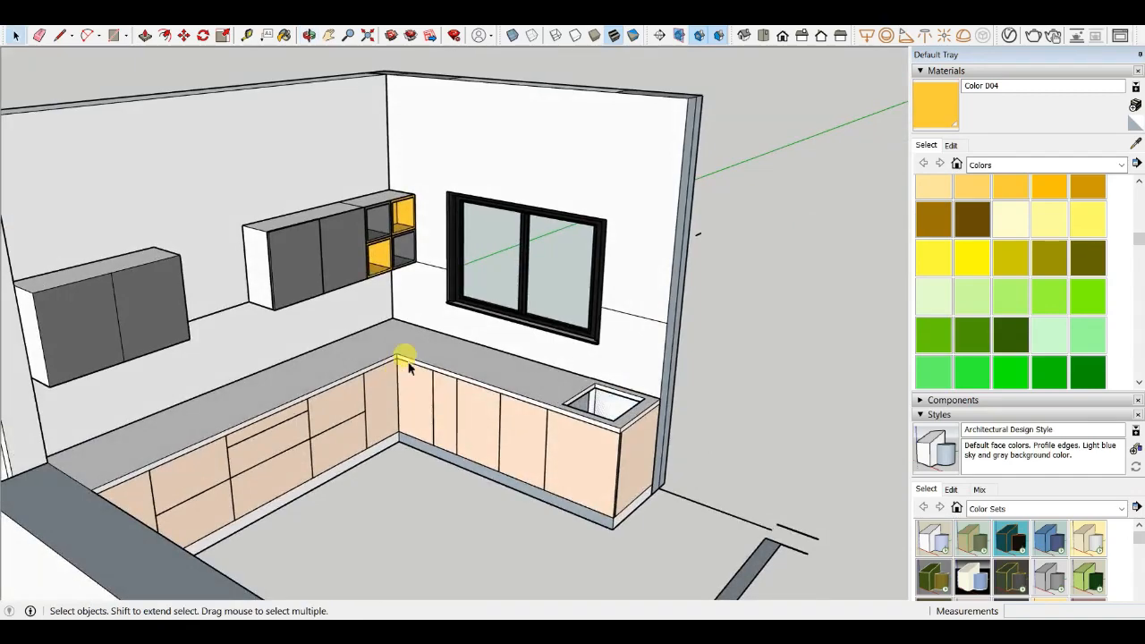
pyautogui.scroll(-6, 407, 367)
pyautogui.moveTo(552, 324); pyautogui.dragTo(397, 340, button='middle')
pyautogui.scroll(5, 488, 171)
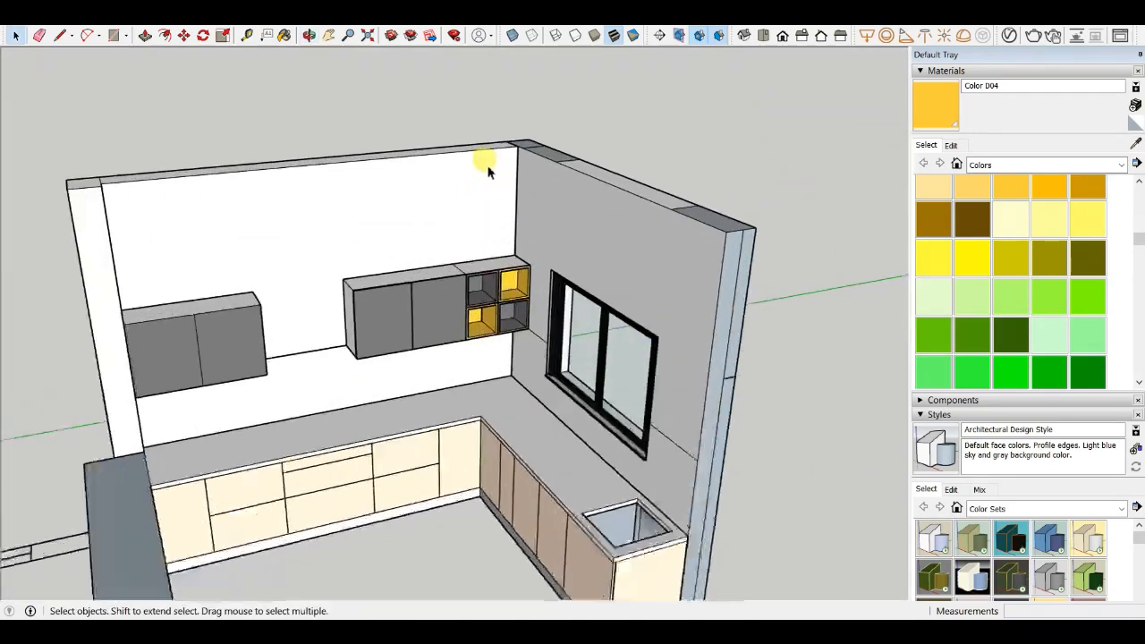
pyautogui.scroll(-4, 487, 168)
pyautogui.moveTo(399, 258); pyautogui.dragTo(688, 313, button='middle')
pyautogui.scroll(-2, 576, 334)
pyautogui.moveTo(576, 334); pyautogui.dragTo(563, 426, button='middle')
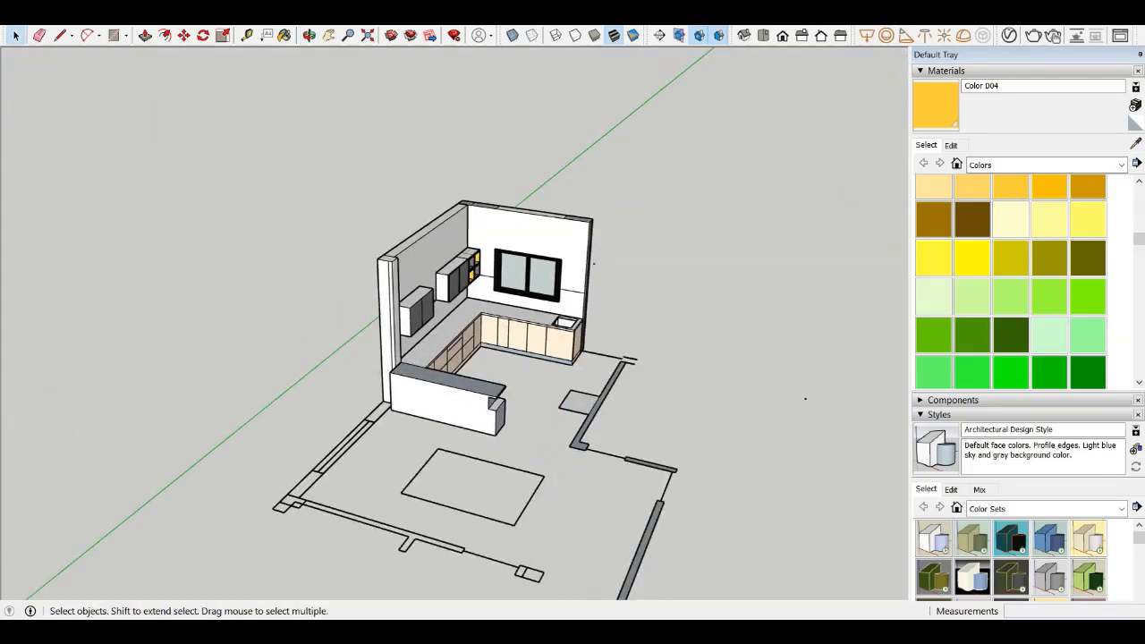
# - Open the Import dialog on the library's skp folder
pyautogui.click(12, 18)
pyautogui.click(75, 224)
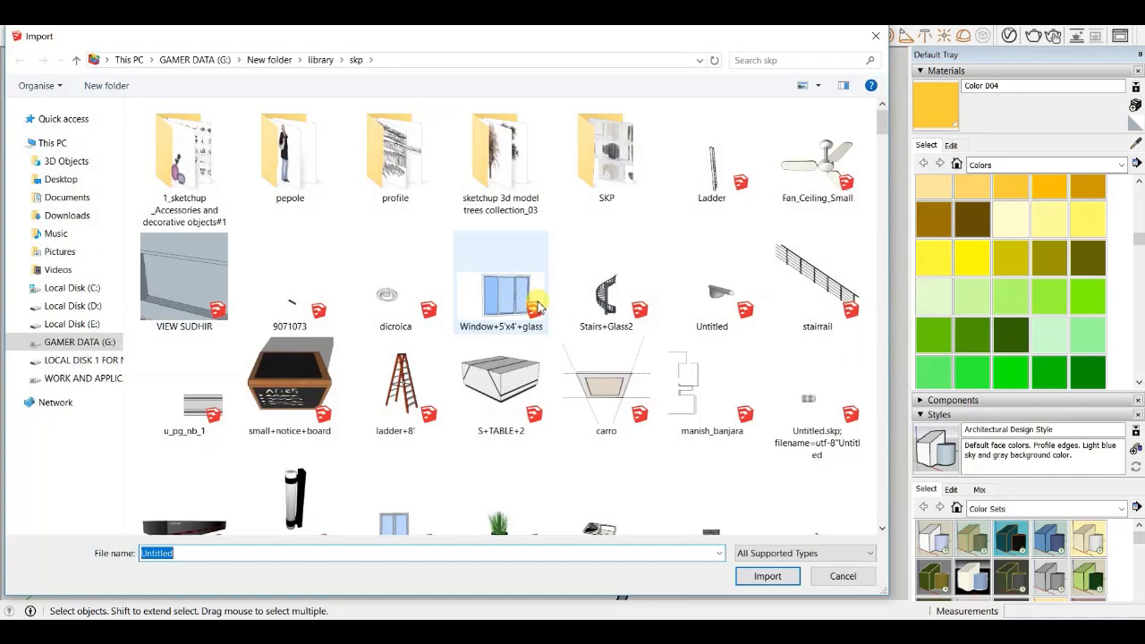
pyautogui.click(495, 362)
# - Browse the library's skp folder and import the coifa_ilha_vidro range hood model
pyautogui.scroll(-10, 544, 402)
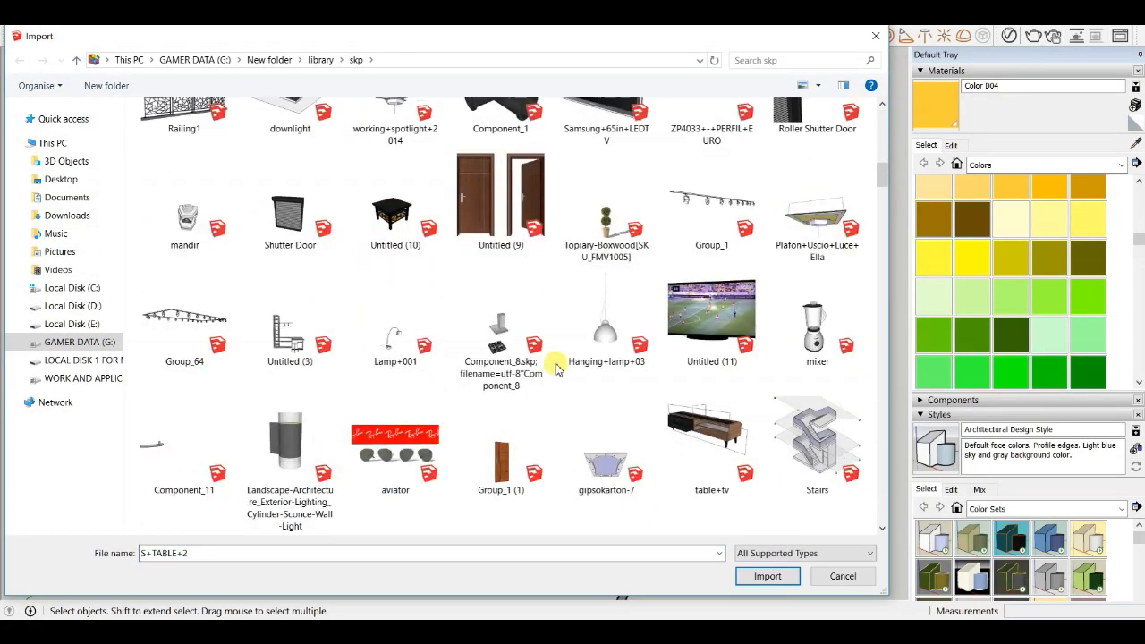
pyautogui.scroll(3, 553, 365)
pyautogui.scroll(-7, 568, 336)
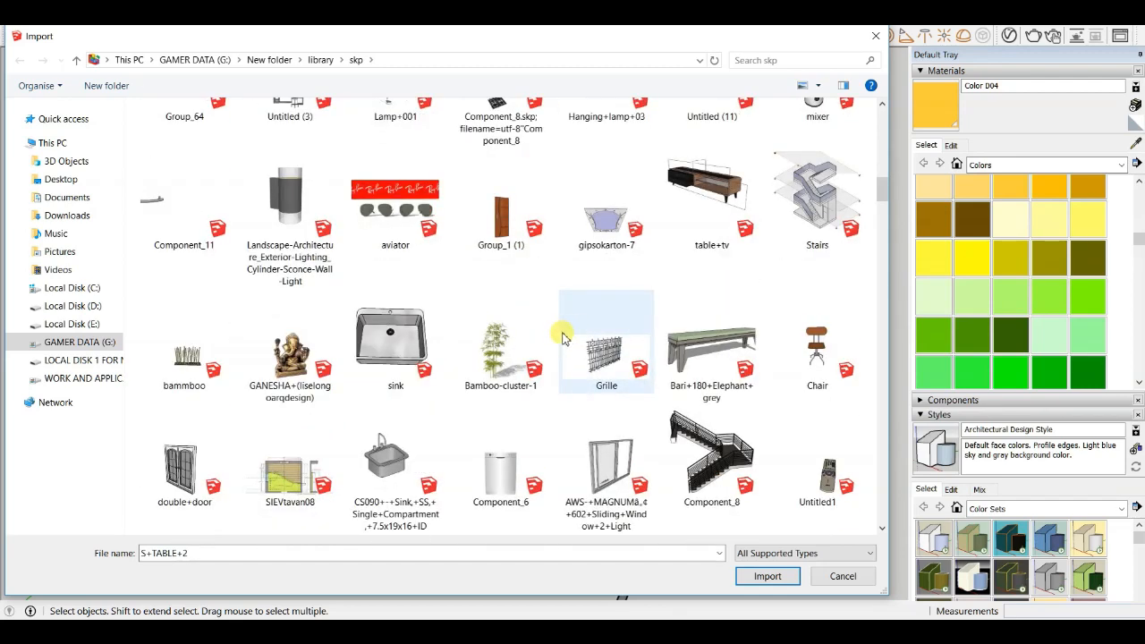
pyautogui.scroll(-4, 494, 445)
pyautogui.scroll(-8, 465, 304)
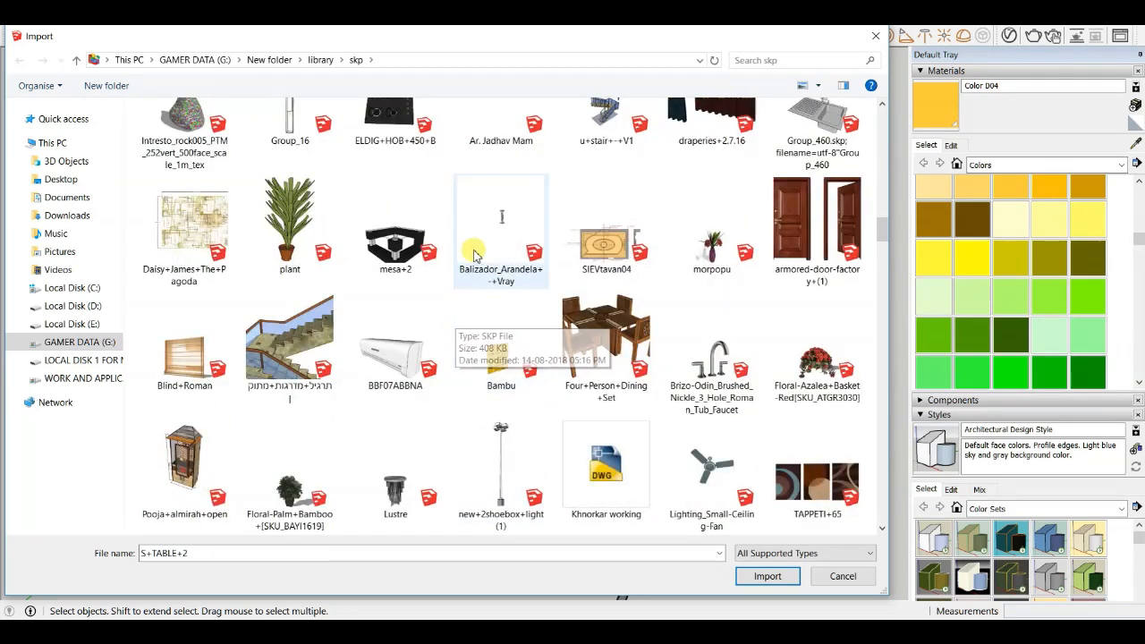
pyautogui.scroll(-8, 490, 276)
pyautogui.scroll(-4, 523, 344)
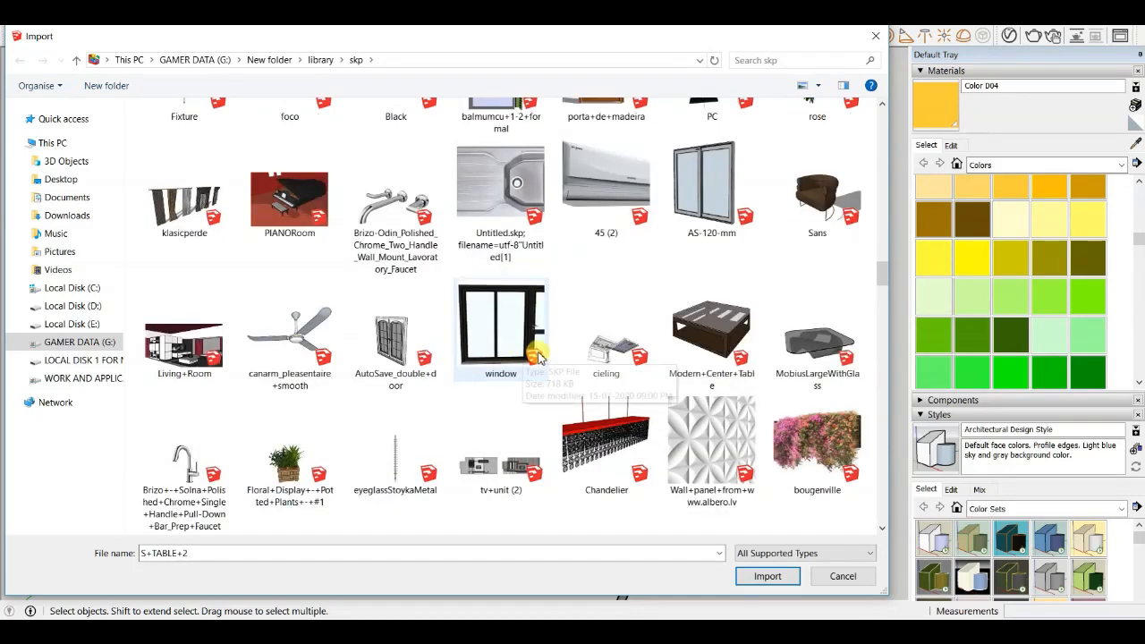
pyautogui.scroll(-4, 500, 309)
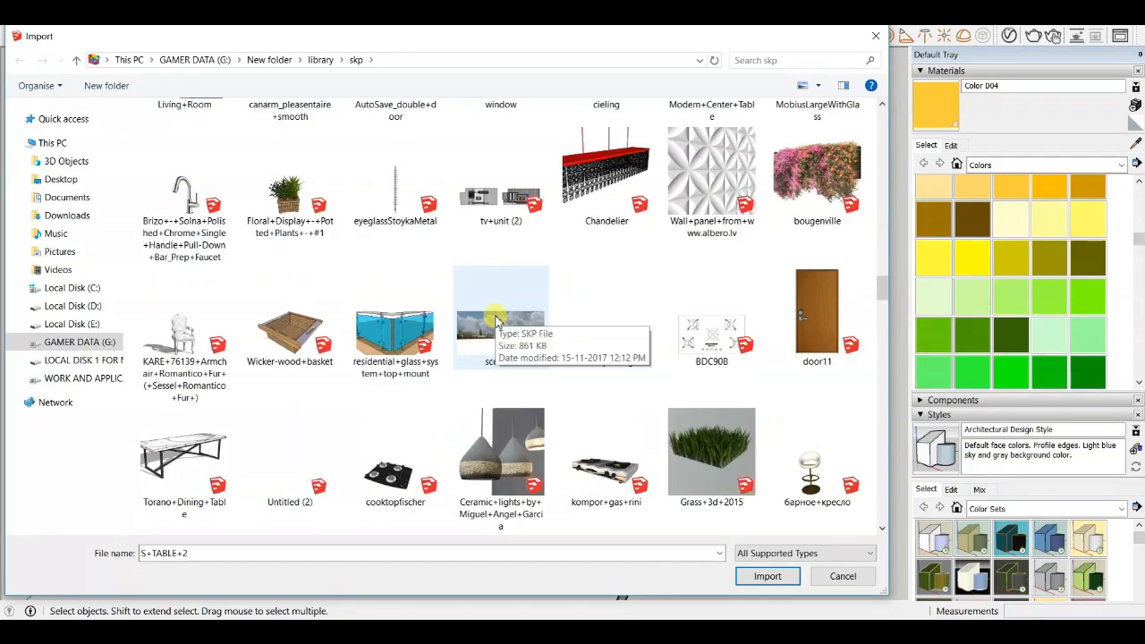
pyautogui.scroll(-5, 490, 322)
pyautogui.scroll(-5, 452, 349)
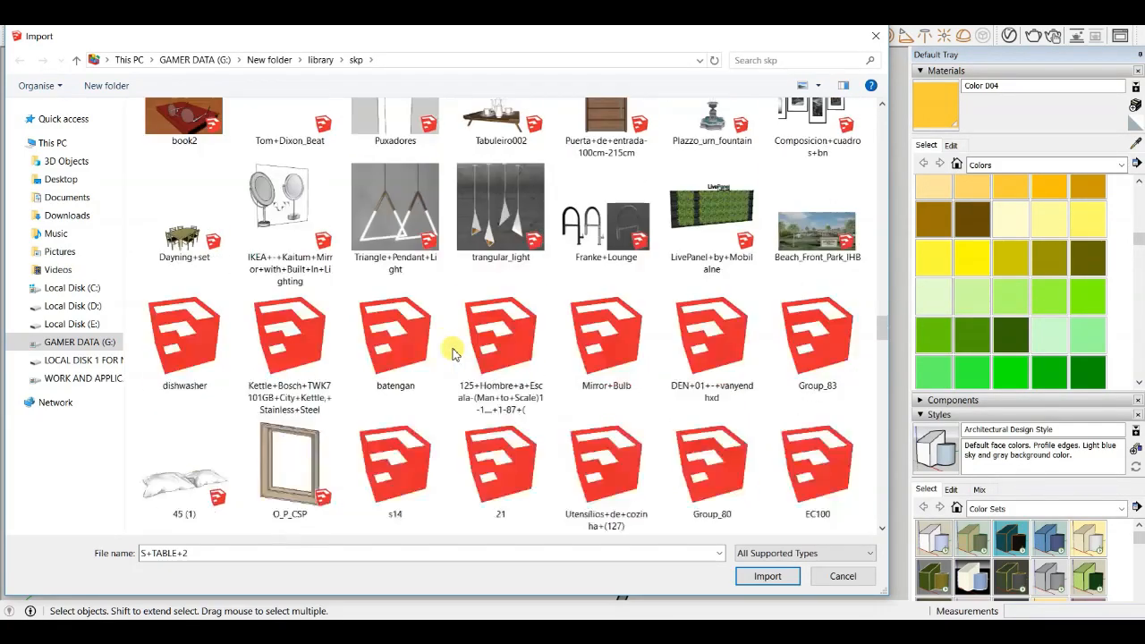
pyautogui.scroll(-3, 403, 269)
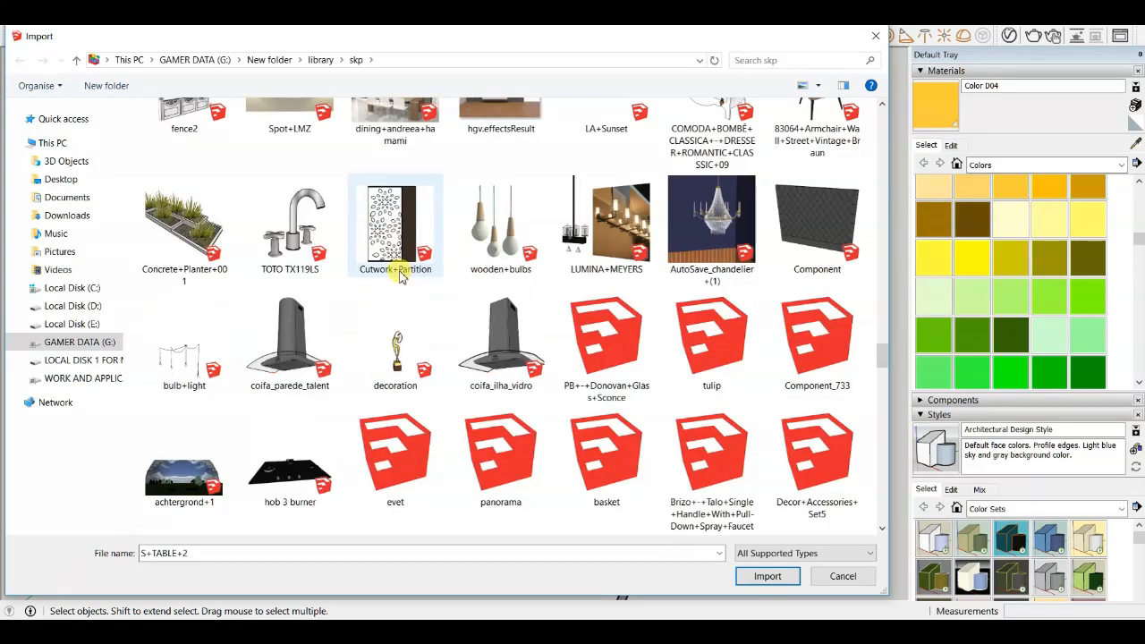
pyautogui.scroll(-3, 501, 349)
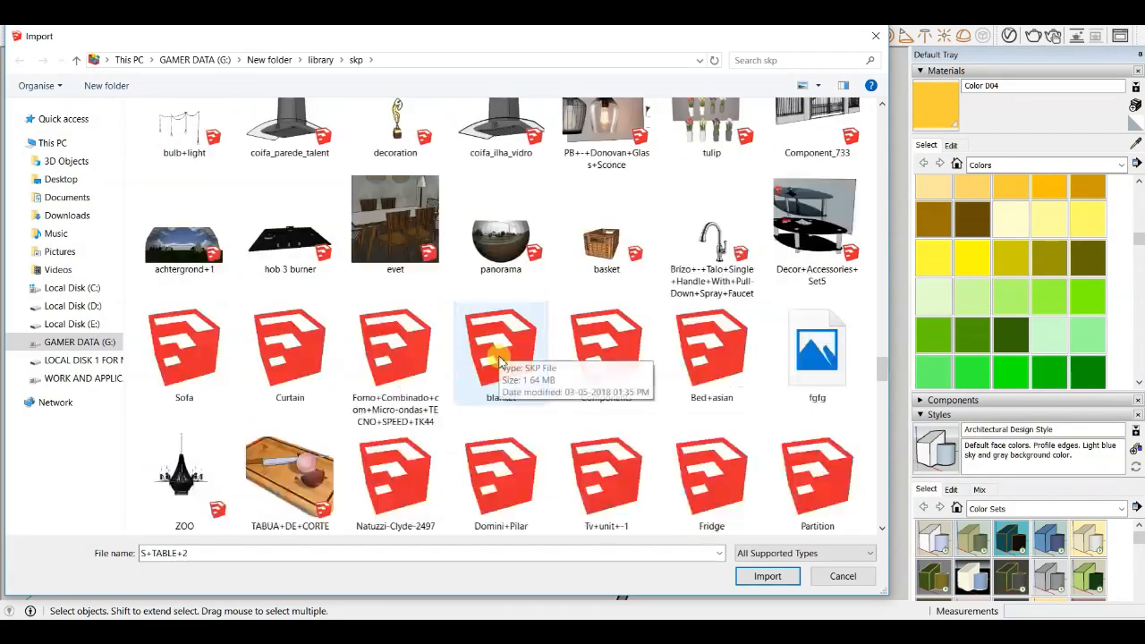
pyautogui.scroll(-3, 518, 353)
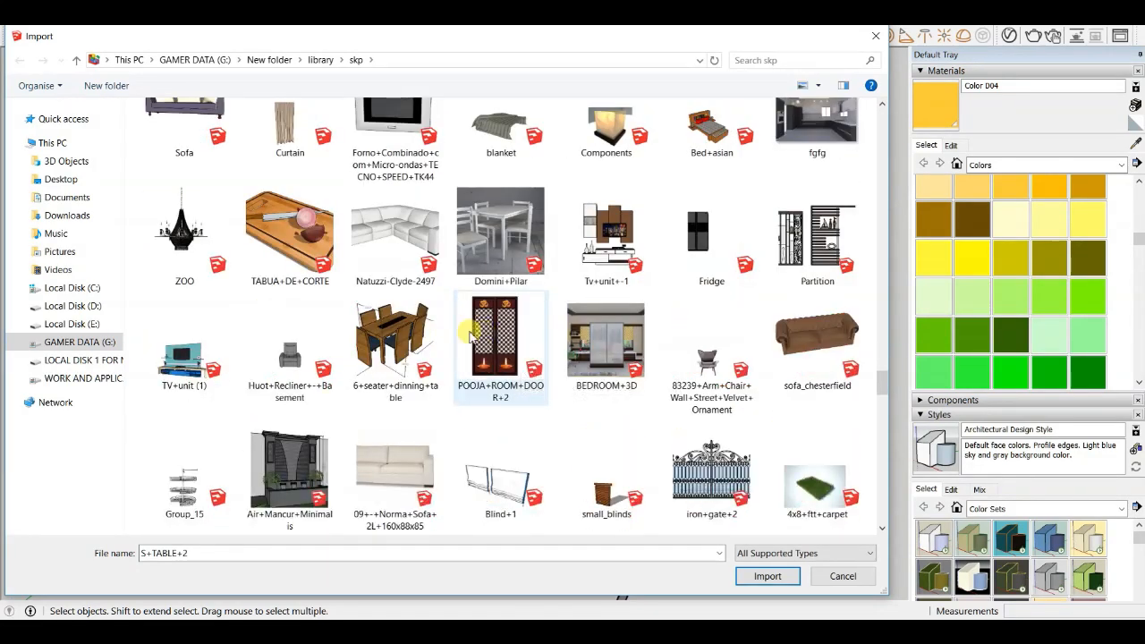
pyautogui.scroll(-3, 402, 357)
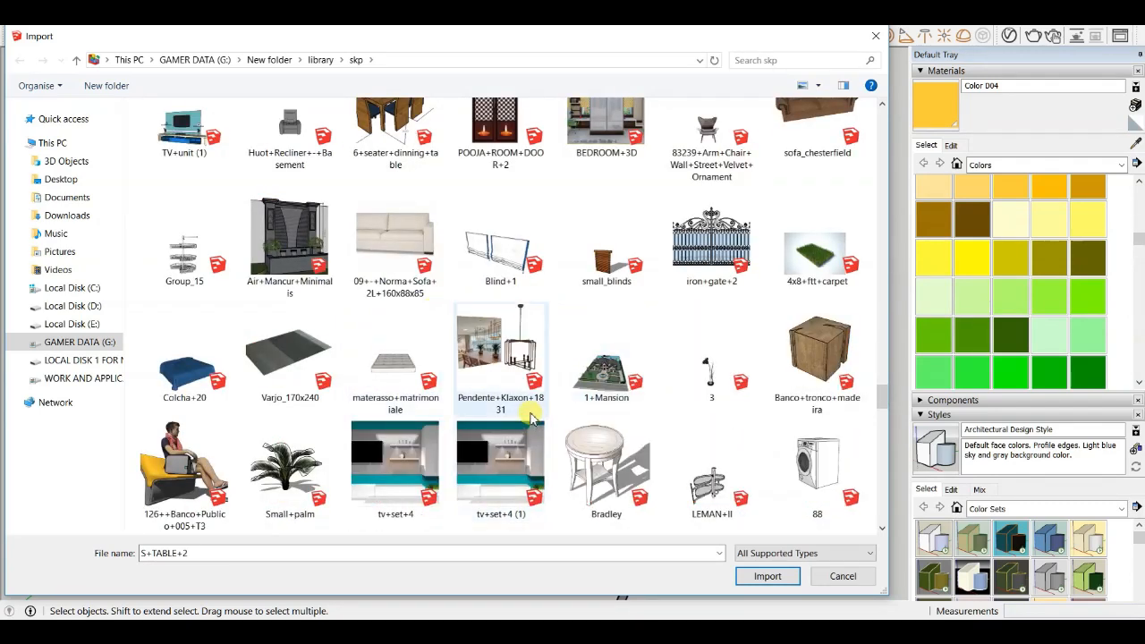
pyautogui.scroll(-3, 527, 380)
pyautogui.scroll(-3, 524, 294)
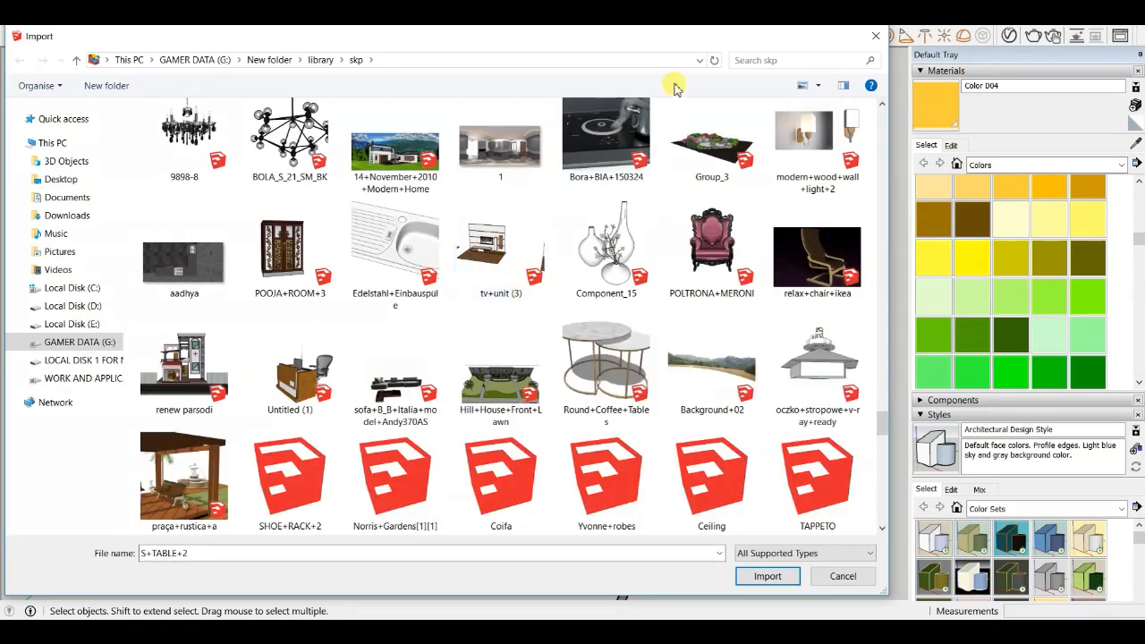
pyautogui.scroll(-3, 530, 268)
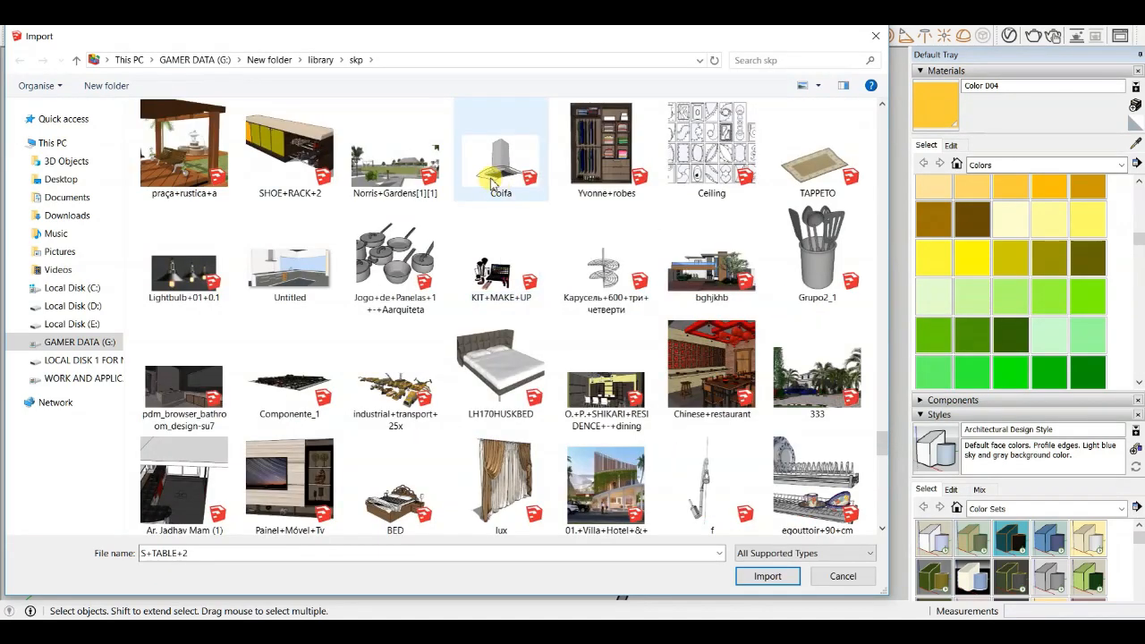
pyautogui.scroll(-2, 517, 233)
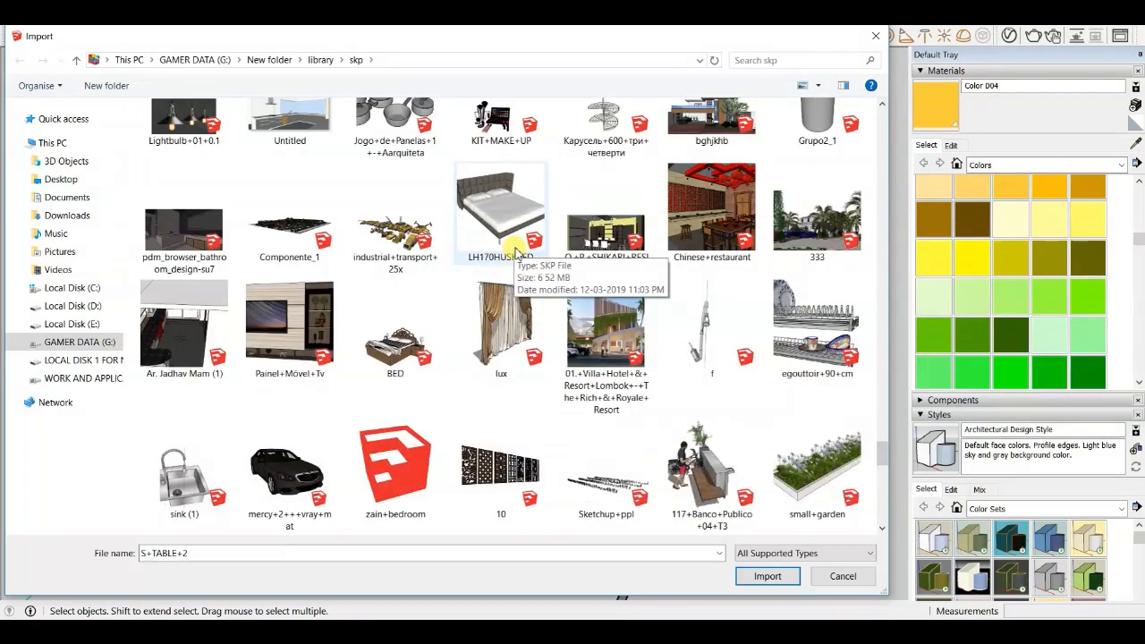
pyautogui.scroll(-3, 549, 396)
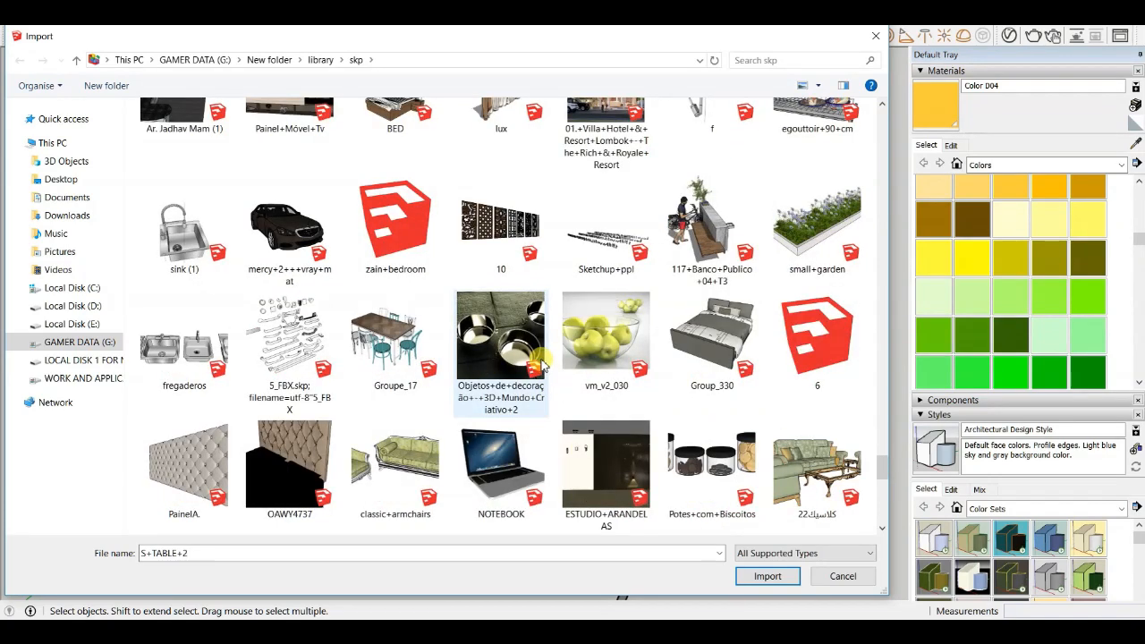
pyautogui.scroll(-3, 541, 358)
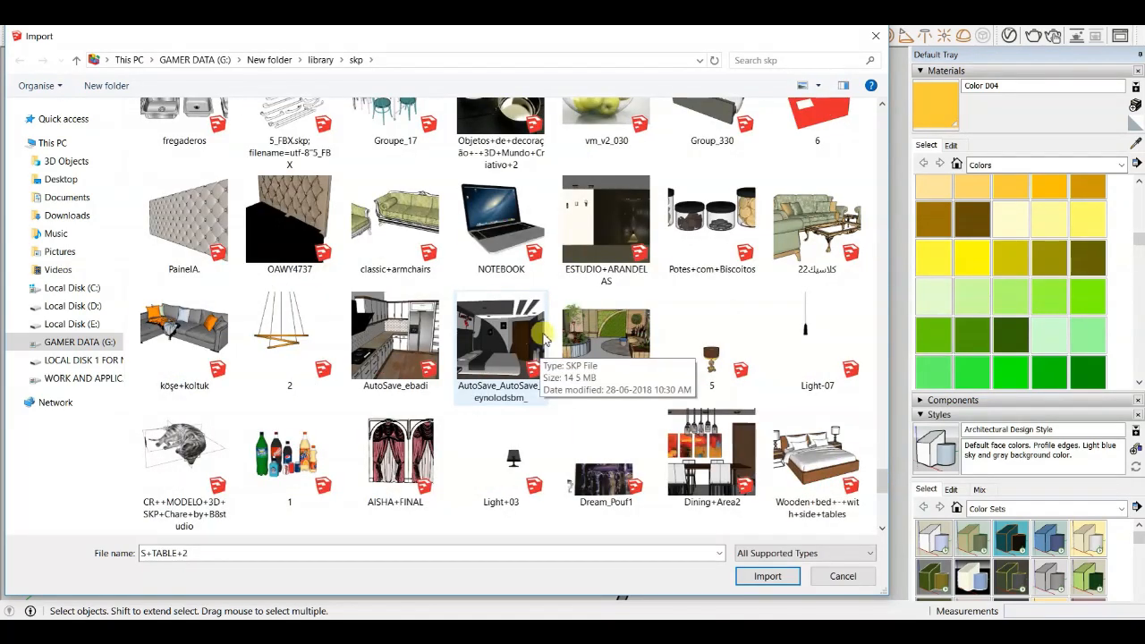
pyautogui.scroll(-3, 517, 240)
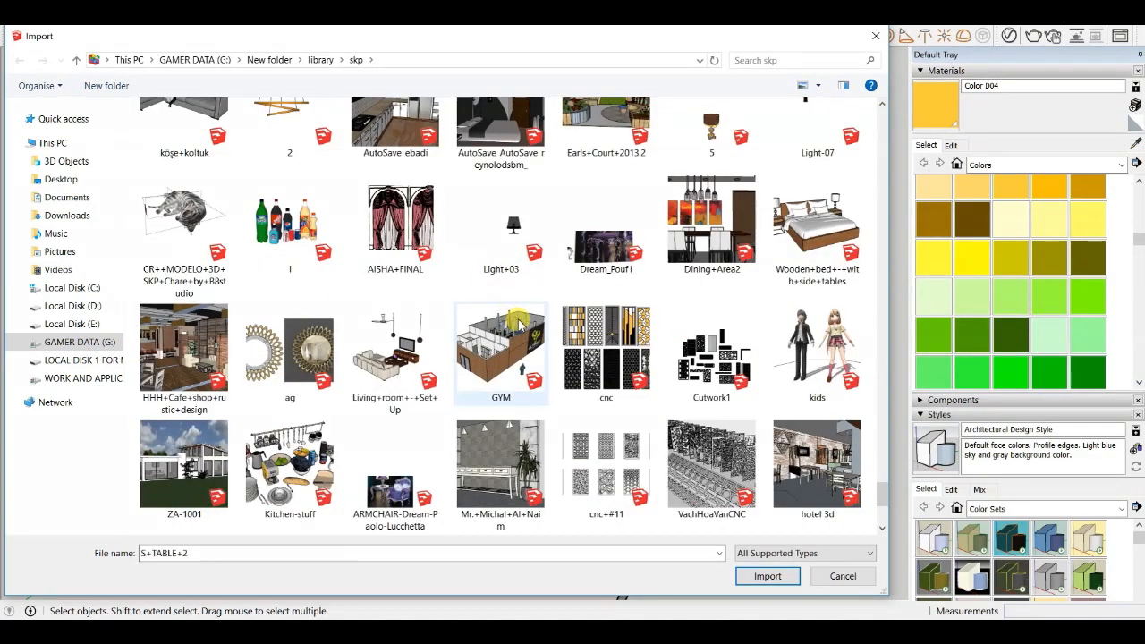
pyautogui.scroll(-3, 519, 324)
pyautogui.scroll(15, 501, 297)
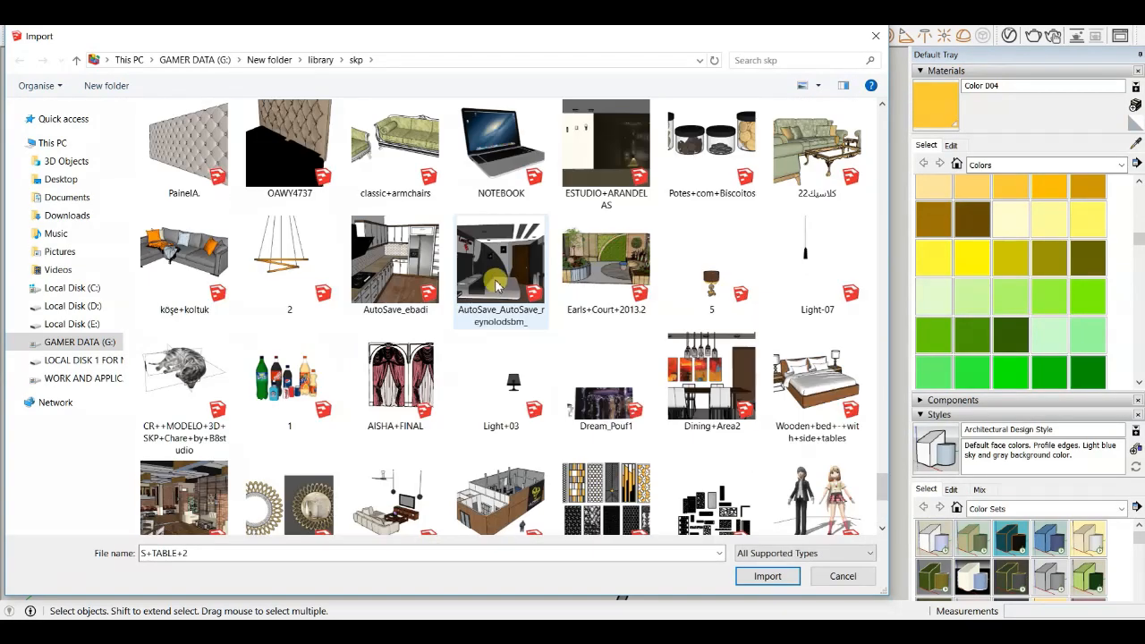
pyautogui.scroll(15, 287, 187)
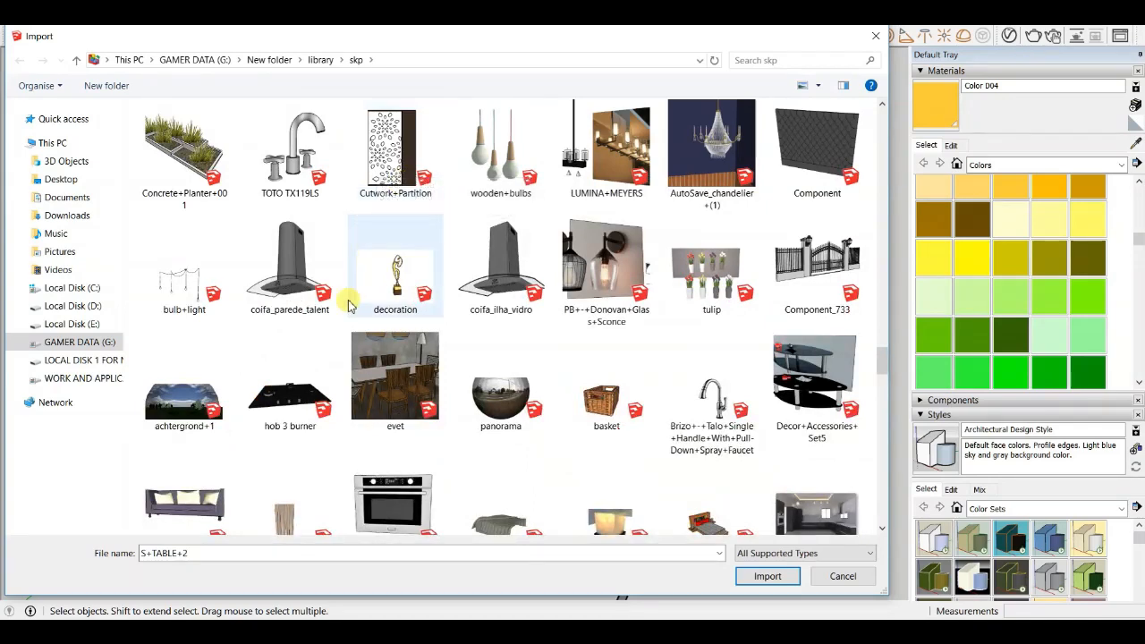
pyautogui.click(765, 576)
# - Place the imported range hood on the counter below the upper cabinets
pyautogui.scroll(8, 475, 209)
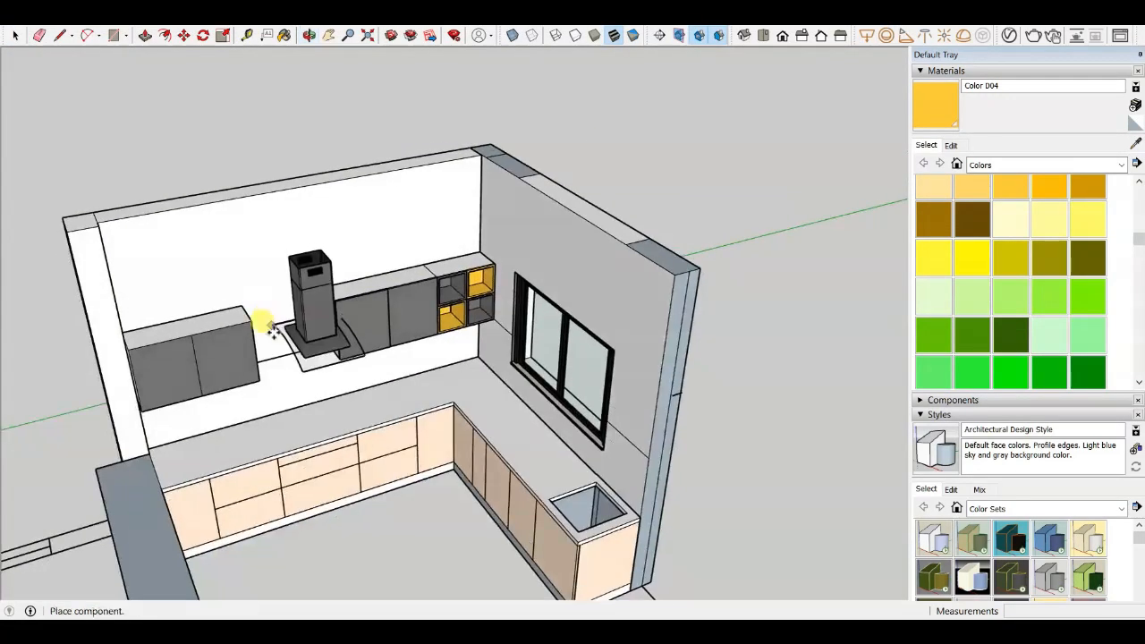
pyautogui.scroll(3, 288, 337)
pyautogui.moveTo(288, 337); pyautogui.dragTo(410, 442, button='middle')
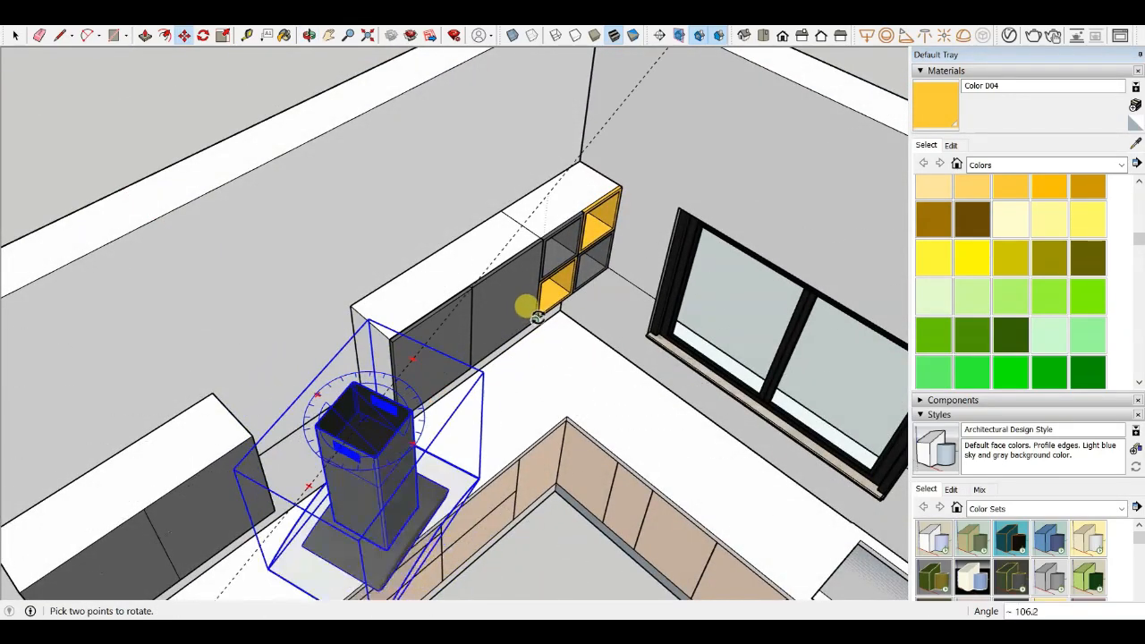
pyautogui.scroll(-6, 590, 280)
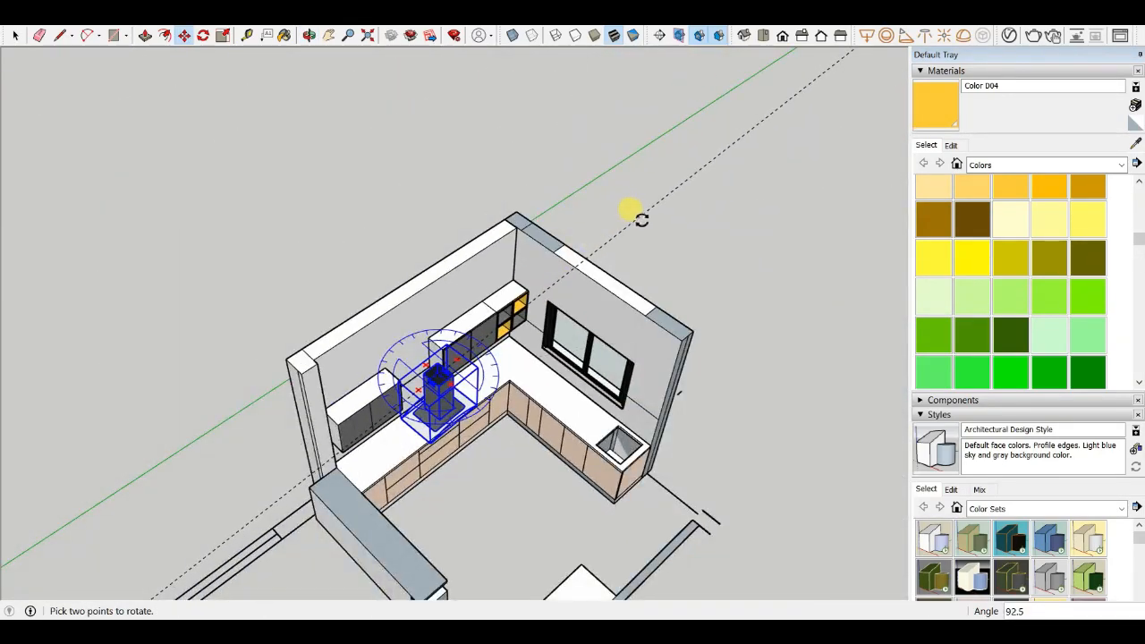
pyautogui.scroll(3, 411, 394)
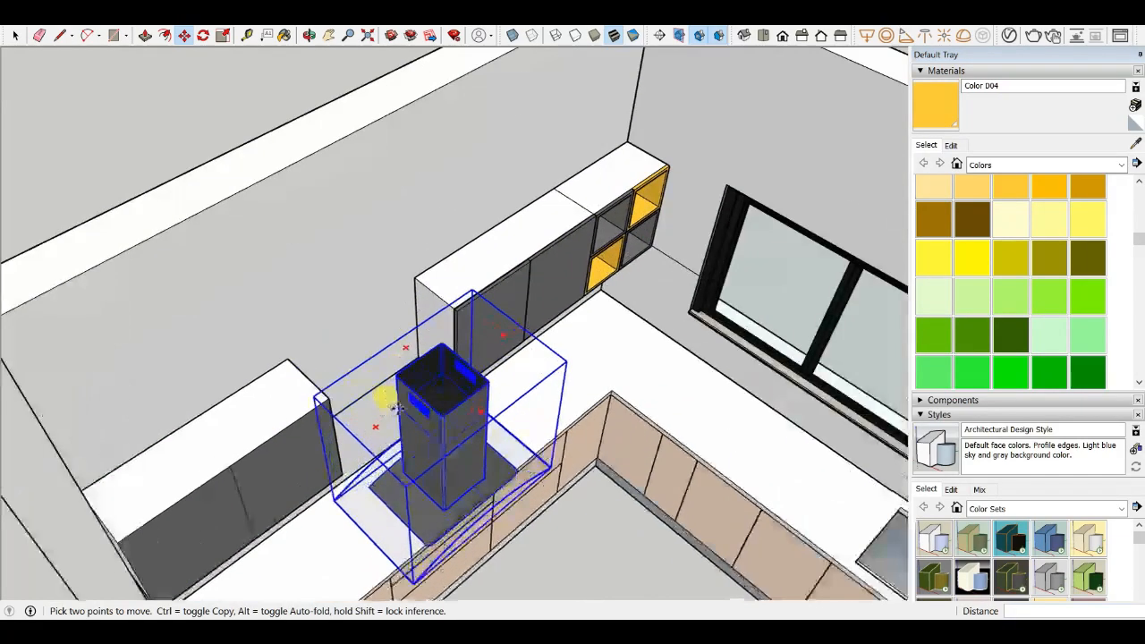
# - Rotate the range hood so its front faces into the kitchen, away from the back wall
pyautogui.click(445, 419)
pyautogui.click(400, 391)
pyautogui.moveTo(400, 391); pyautogui.dragTo(372, 383, button='middle')
pyautogui.scroll(-5, 356, 283)
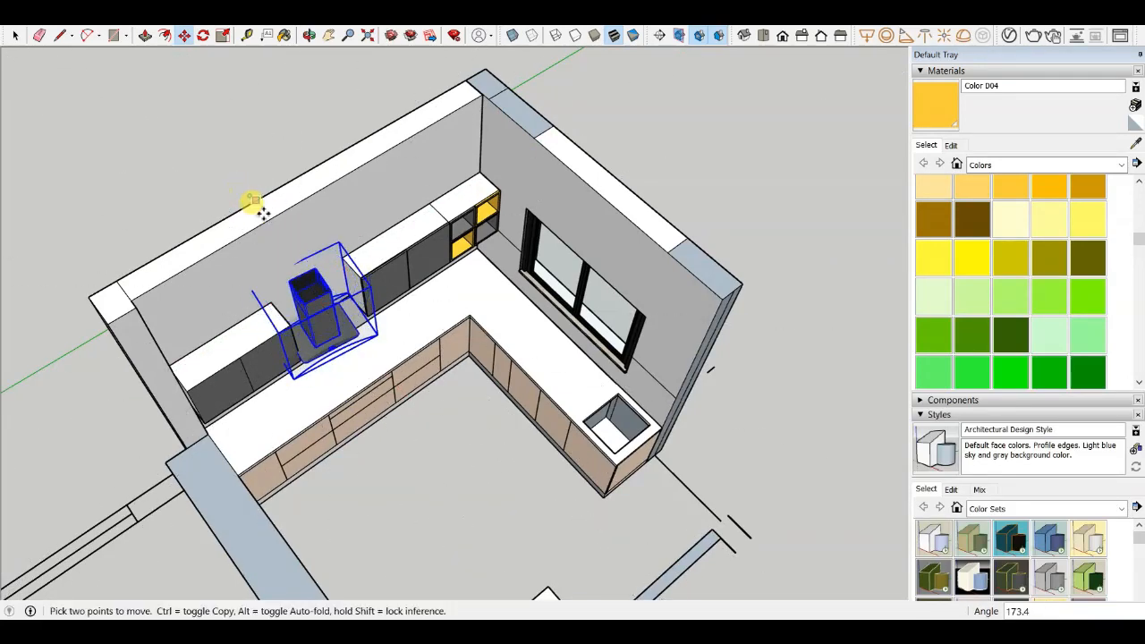
pyautogui.scroll(4, 308, 287)
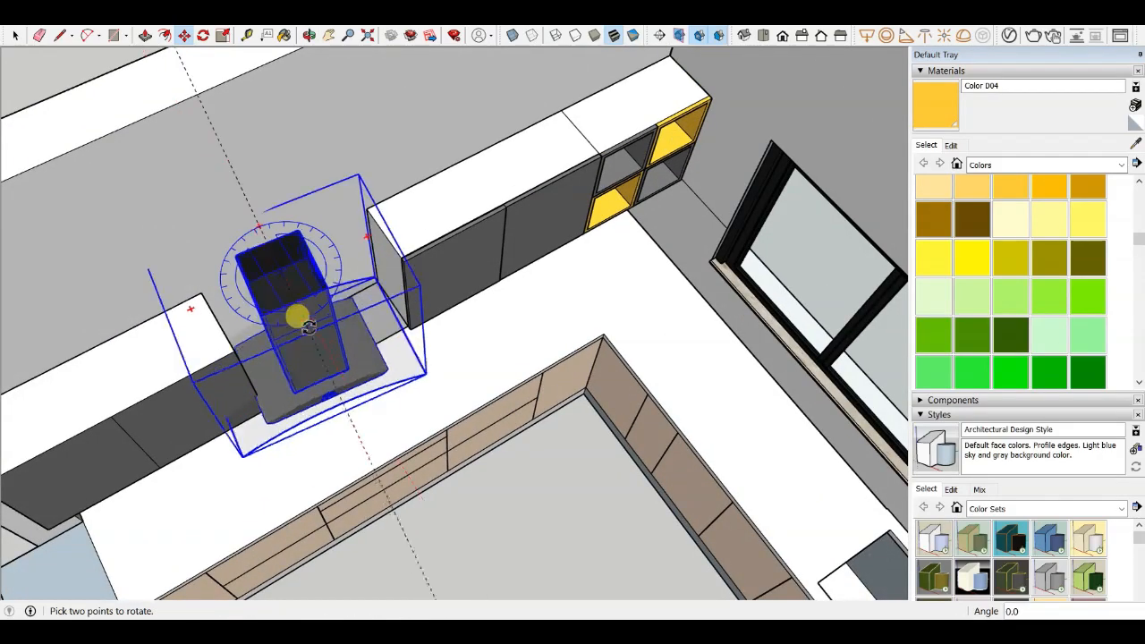
pyautogui.scroll(3, 316, 372)
pyautogui.moveTo(316, 372); pyautogui.dragTo(259, 291, button='middle')
# - Move the range hood up into the gap between the two upper wall cabinets
pyautogui.scroll(-4, 391, 525)
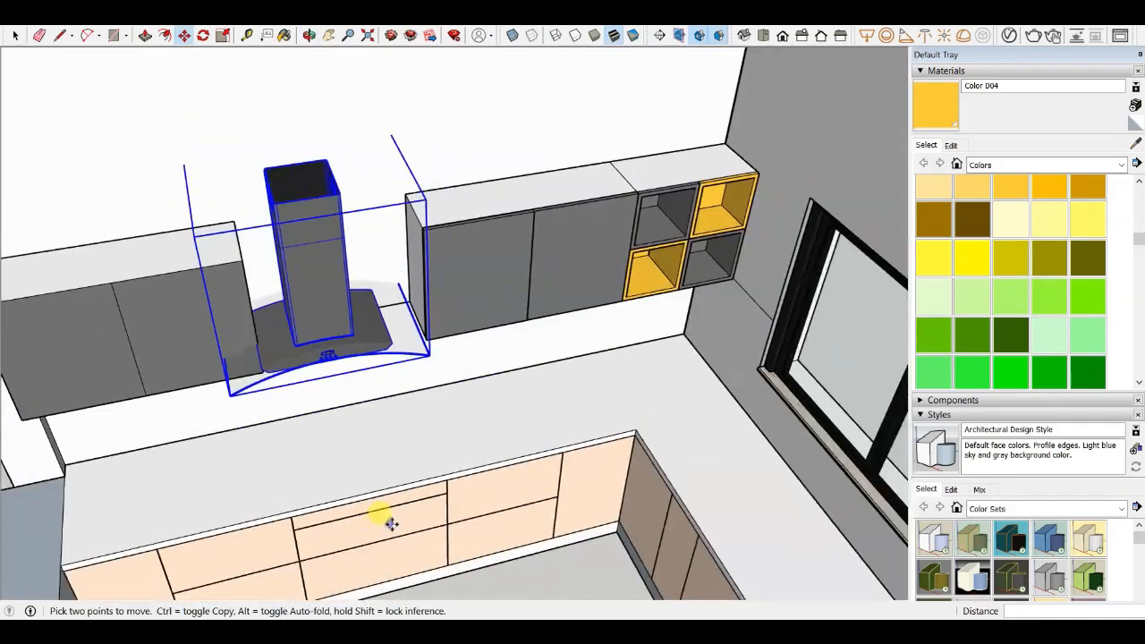
pyautogui.moveTo(391, 525); pyautogui.dragTo(323, 297, button='middle')
pyautogui.scroll(2, 323, 297)
pyautogui.moveTo(302, 251); pyautogui.dragTo(323, 243)
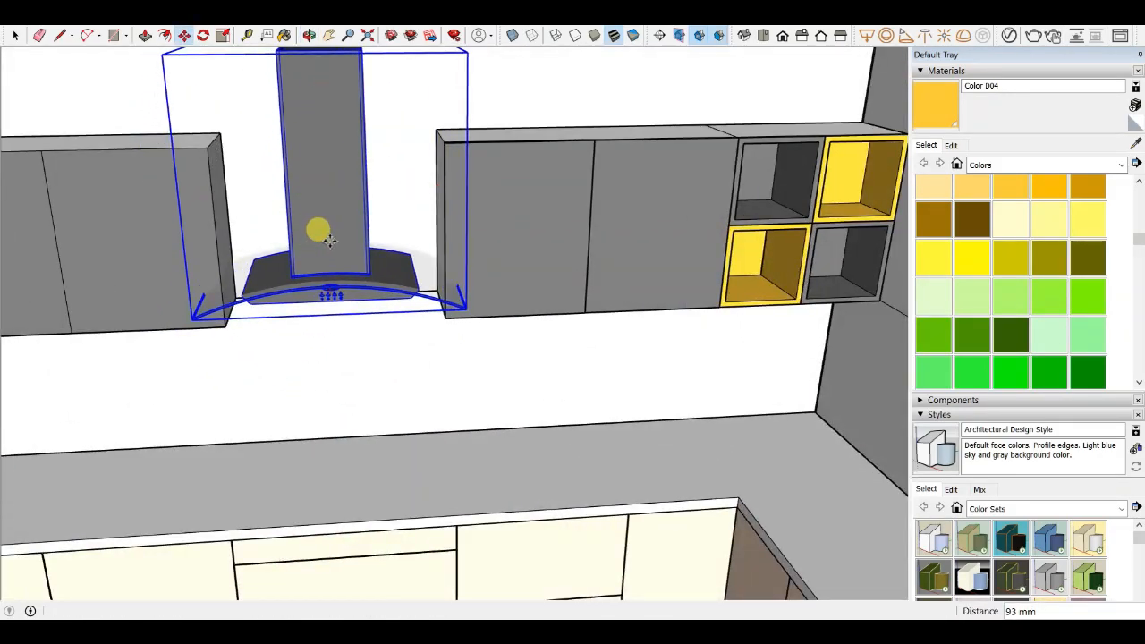
pyautogui.click(330, 240)
# - Scale the range hood down slightly, about 0.98, to fit the gap
pyautogui.scroll(-3, 381, 365)
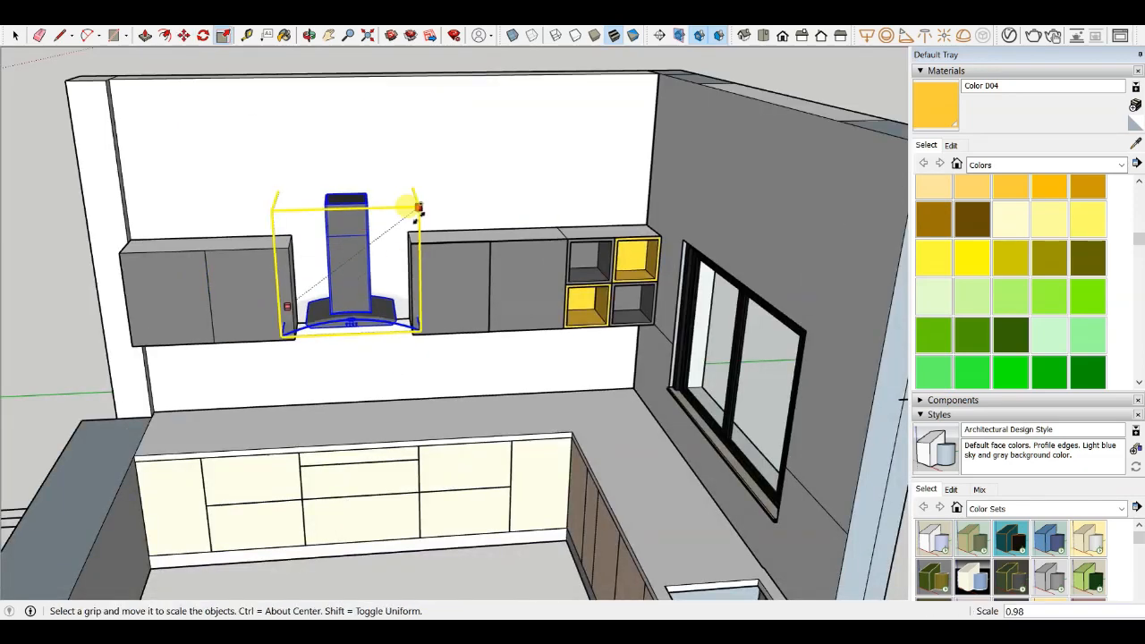
pyautogui.click(402, 258)
pyautogui.scroll(4, 348, 274)
pyautogui.scroll(-1, 341, 275)
# - Move the range hood back against the wall so its base lines up with the cabinet undersides
pyautogui.press('m')
pyautogui.scroll(5, 329, 285)
pyautogui.moveTo(327, 303); pyautogui.dragTo(315, 284, button='middle')
pyautogui.click(320, 347)
pyautogui.click(367, 340)
pyautogui.moveTo(367, 340); pyautogui.dragTo(442, 526, button='middle')
pyautogui.scroll(-5, 408, 522)
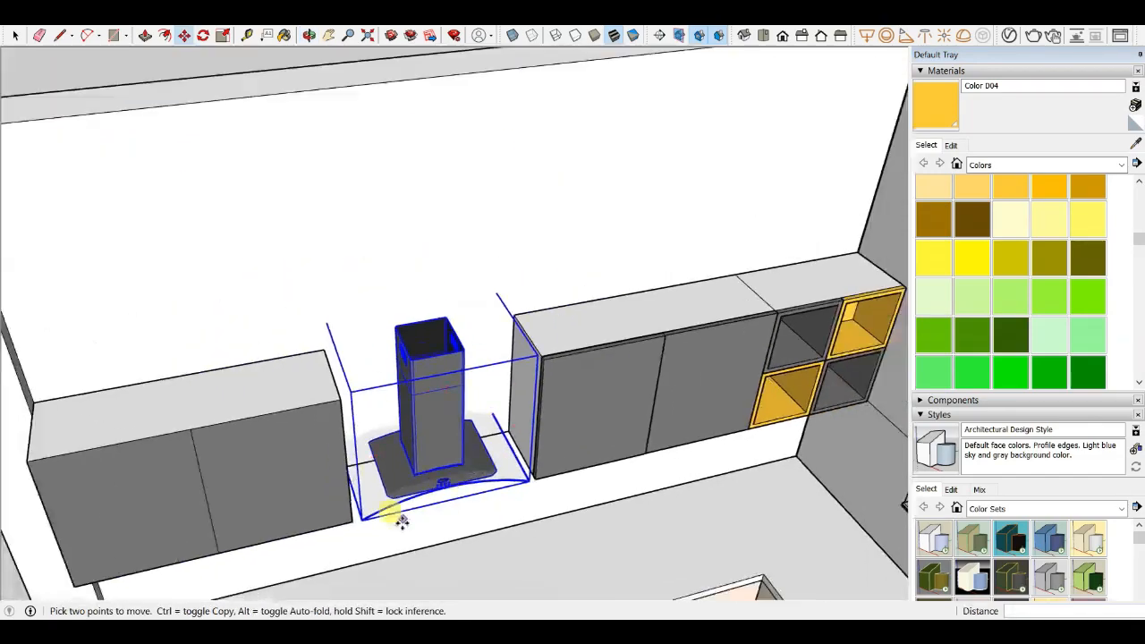
pyautogui.scroll(3, 410, 521)
pyautogui.scroll(3, 413, 521)
pyautogui.click(356, 393)
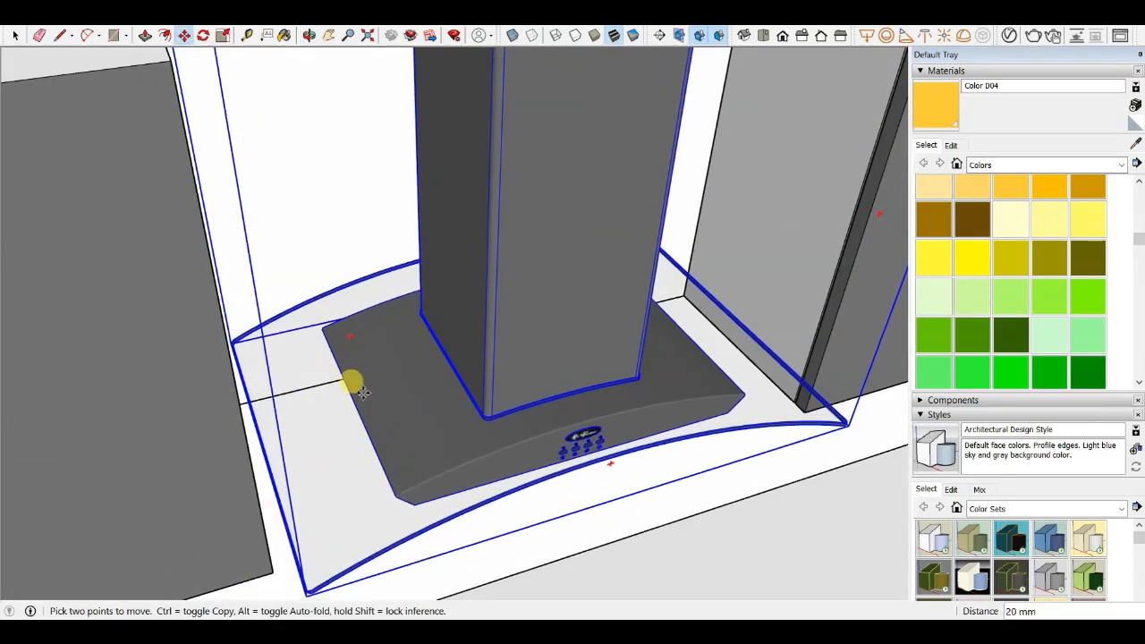
pyautogui.click(454, 427)
pyautogui.scroll(-5, 347, 259)
pyautogui.moveTo(454, 427); pyautogui.dragTo(454, 373, button='middle')
pyautogui.scroll(-3, 423, 319)
pyautogui.scroll(-3, 501, 338)
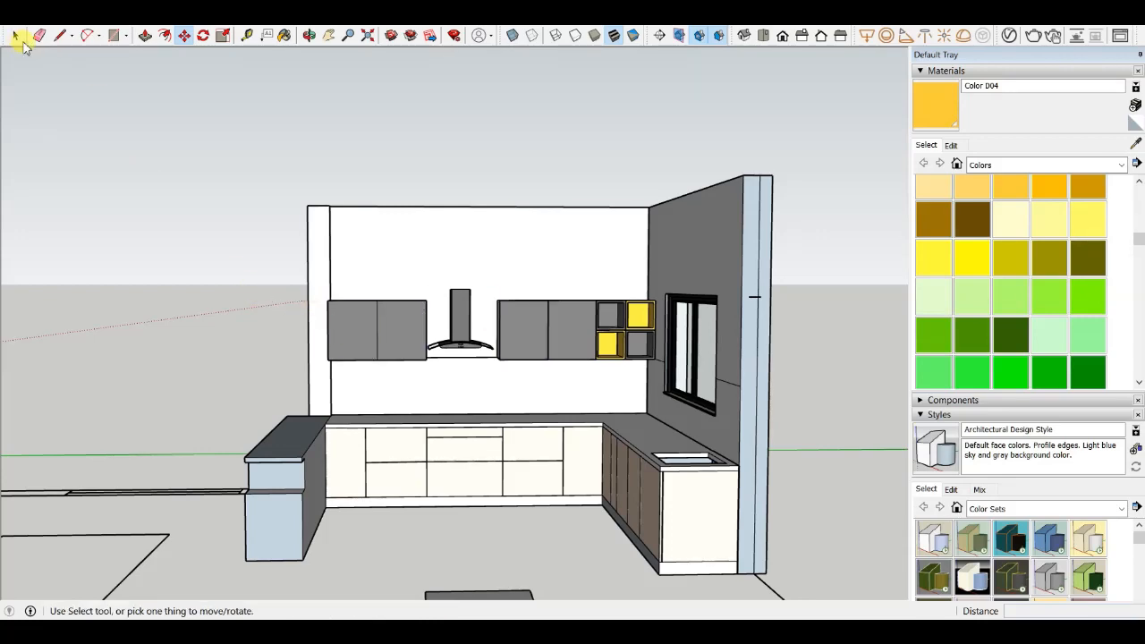
pyautogui.scroll(-1, 358, 314)
# - Orbit around the back wall to inspect the range hood's fit between the cabinets
pyautogui.scroll(6, 457, 358)
pyautogui.scroll(-3, 384, 340)
pyautogui.moveTo(384, 340)
pyautogui.mouseDown(button='middle')
pyautogui.moveTo(558, 328)
pyautogui.moveTo(465, 383)
pyautogui.mouseUp(button='middle')
pyautogui.scroll(1, 465, 383)
pyautogui.click(464, 381)
pyautogui.scroll(-3, 461, 376)
pyautogui.tripleClick(464, 365)
pyautogui.scroll(5, 501, 374)
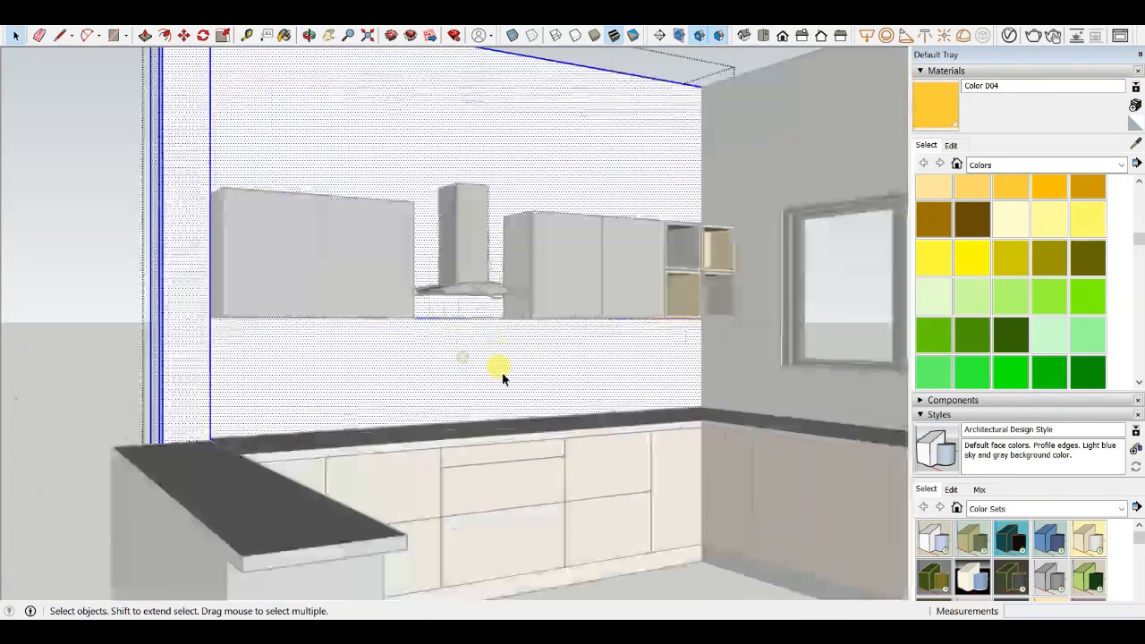
pyautogui.click(483, 371)
pyautogui.scroll(-4, 447, 374)
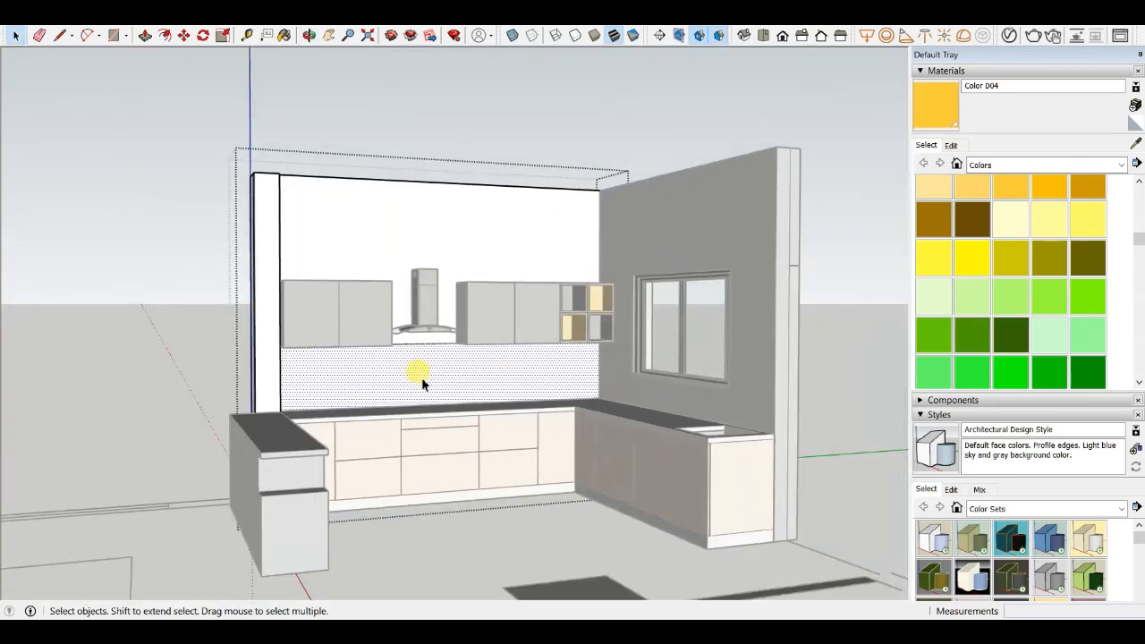
pyautogui.scroll(-1, 422, 383)
pyautogui.click(233, 331)
pyautogui.scroll(4, 412, 328)
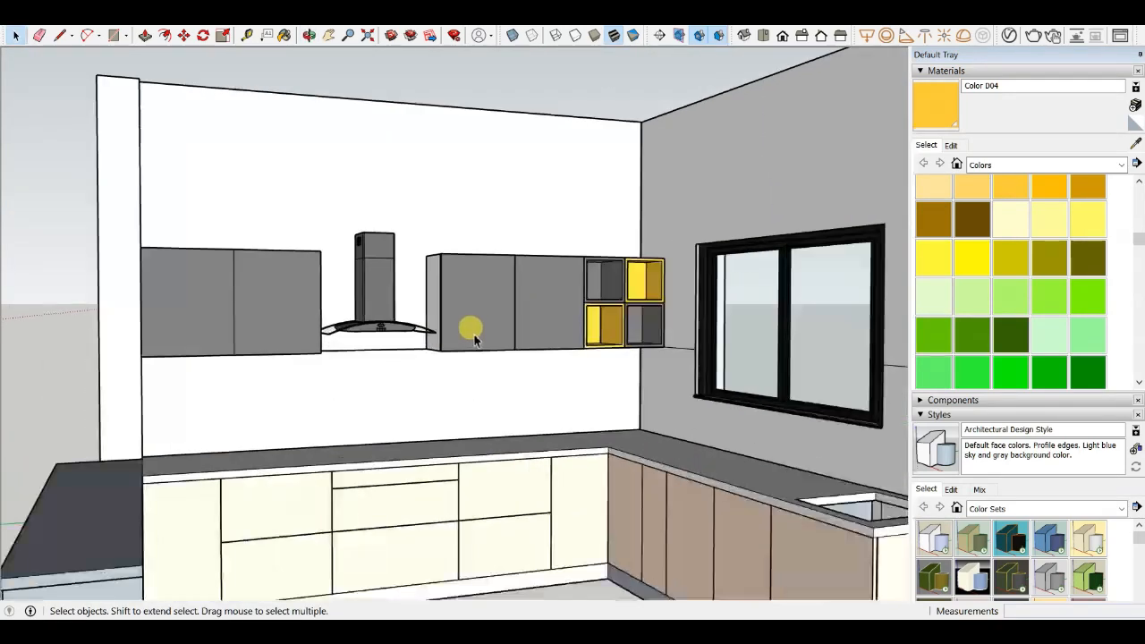
# - Move the selected range hood vertically to adjust its height between the upper wall cabinets
pyautogui.click(363, 324)
pyautogui.scroll(-2, 358, 320)
pyautogui.moveTo(358, 320)
pyautogui.mouseDown(button='middle')
pyautogui.moveTo(307, 346)
pyautogui.moveTo(369, 315)
pyautogui.mouseUp(button='middle')
pyautogui.scroll(4, 370, 315)
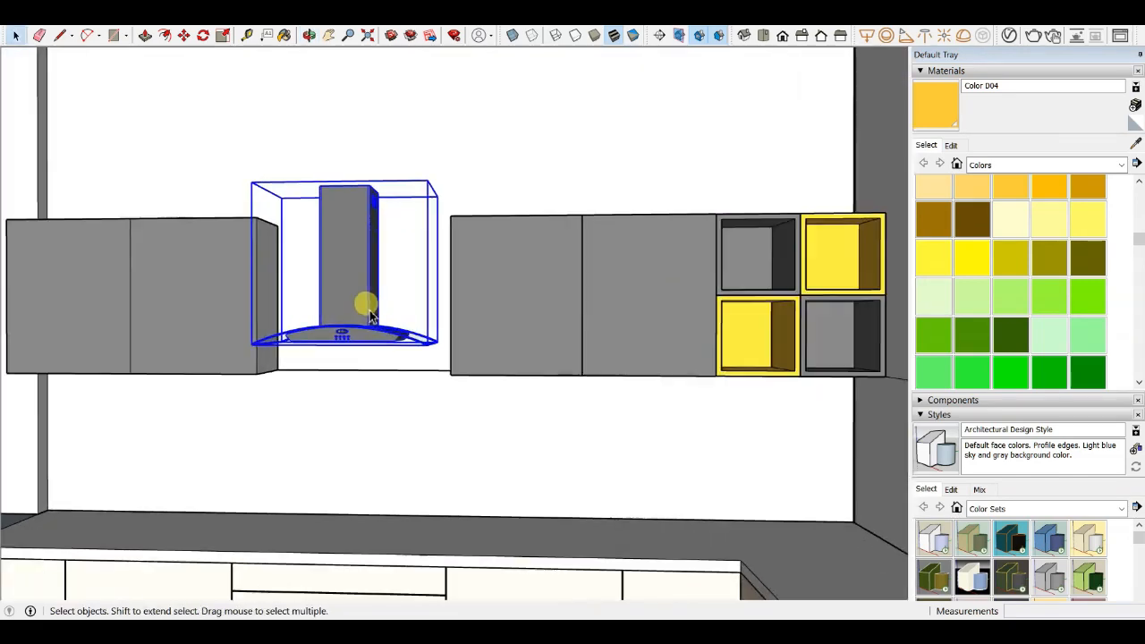
pyautogui.scroll(2, 338, 336)
pyautogui.press('m')
pyautogui.scroll(3, 269, 466)
pyautogui.scroll(-2, 394, 379)
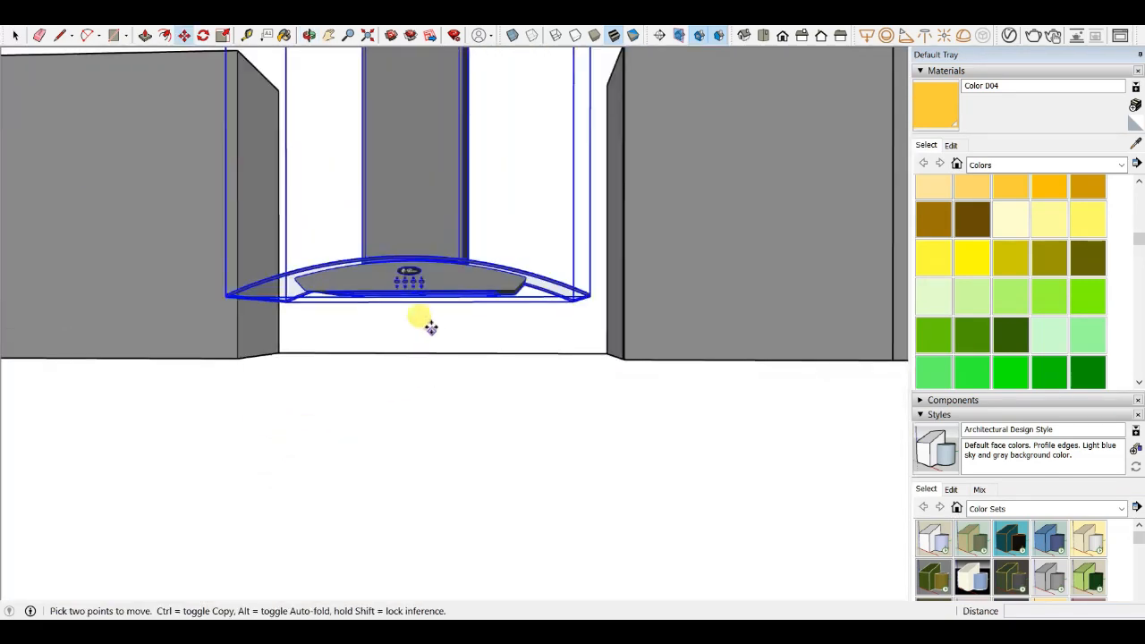
pyautogui.click(436, 141)
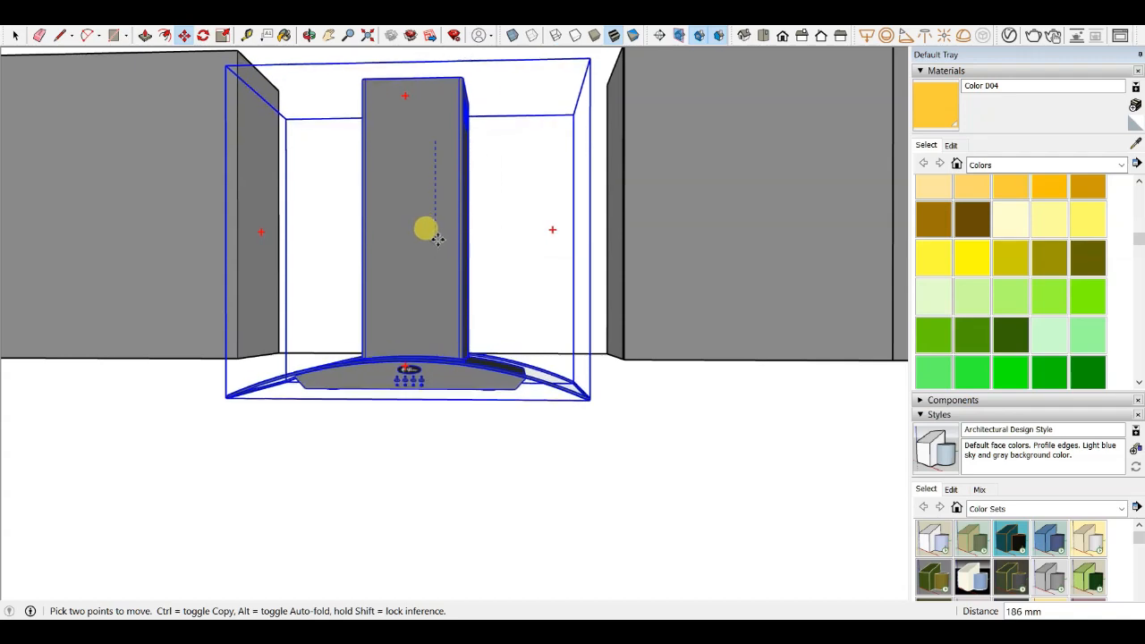
pyautogui.scroll(-4, 471, 213)
pyautogui.moveTo(450, 288); pyautogui.dragTo(513, 348, button='middle')
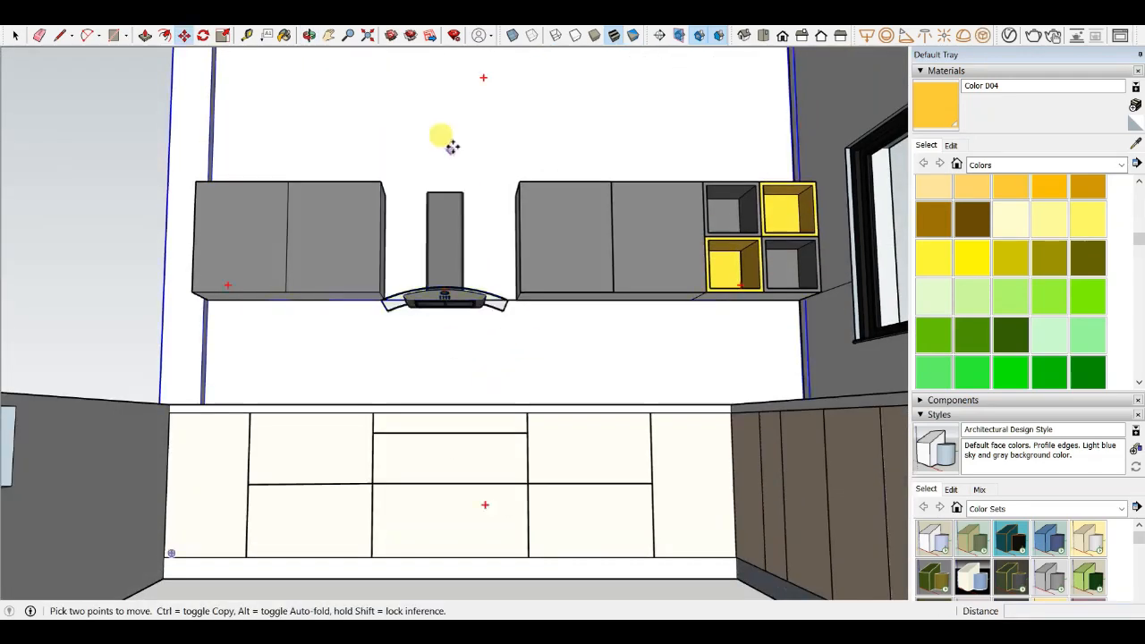
pyautogui.scroll(2, 453, 146)
pyautogui.moveTo(453, 146); pyautogui.dragTo(452, 195, button='middle')
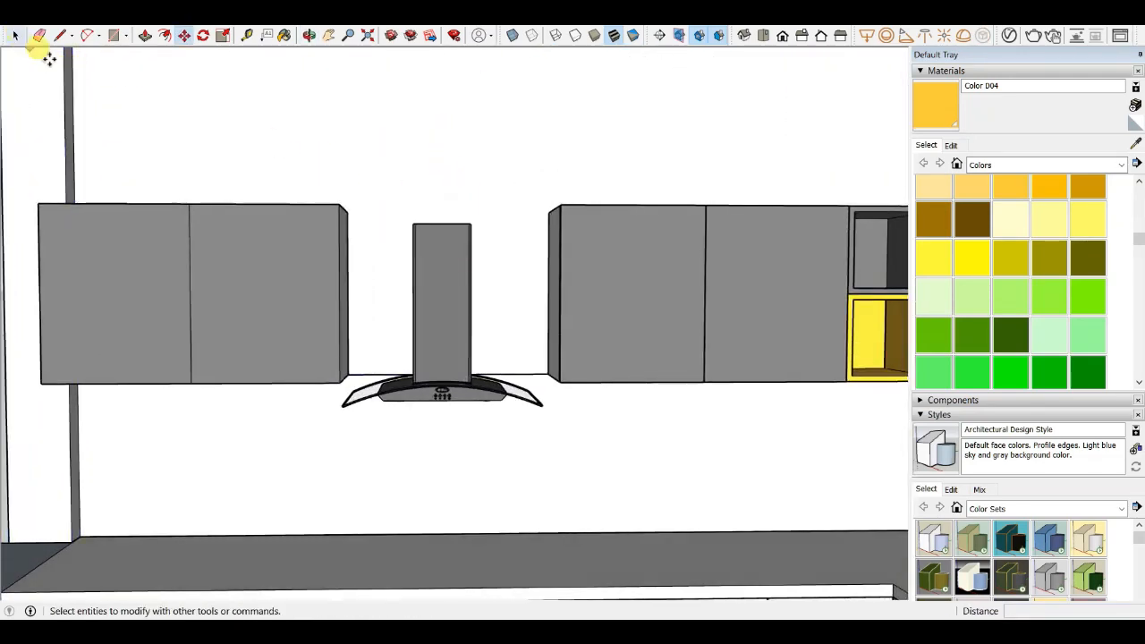
pyautogui.scroll(-5, 511, 409)
pyautogui.moveTo(510, 409); pyautogui.dragTo(403, 369, button='middle')
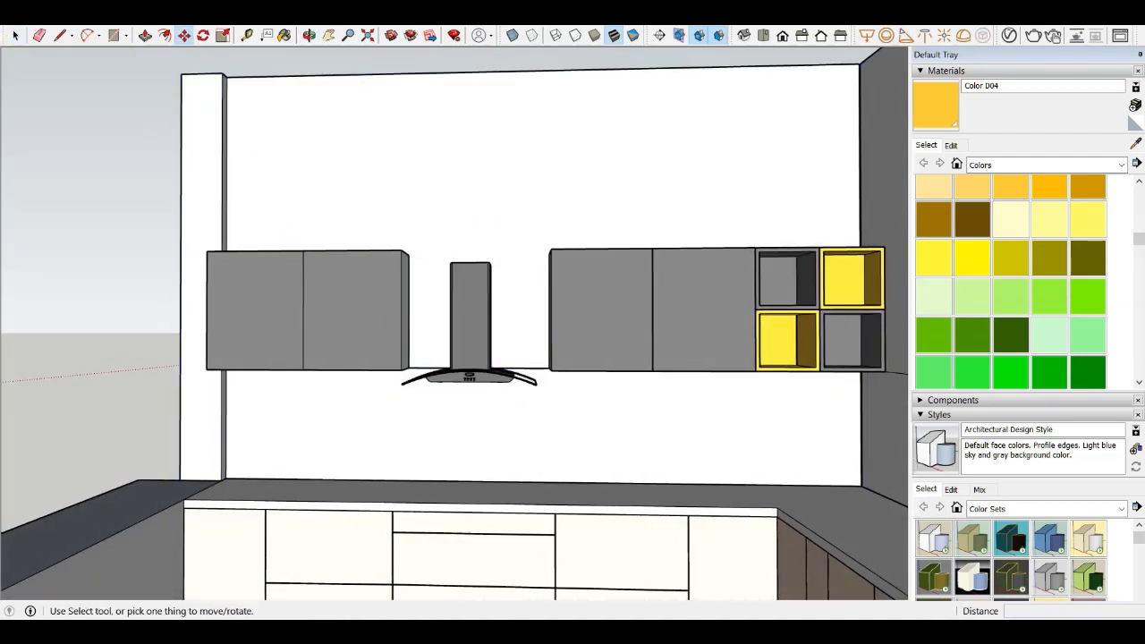
# - Import the ELDIG+HOB+450+B hob model from the library and place it on the countertop below the hood
pyautogui.click(13, 18)
pyautogui.click(36, 221)
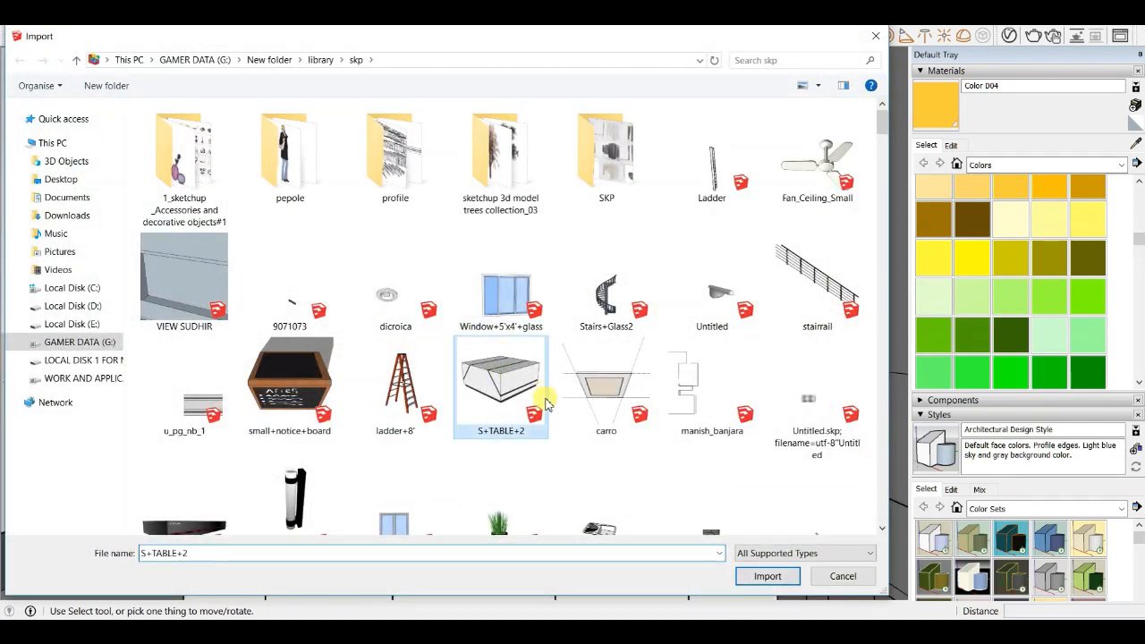
pyautogui.scroll(-10, 636, 375)
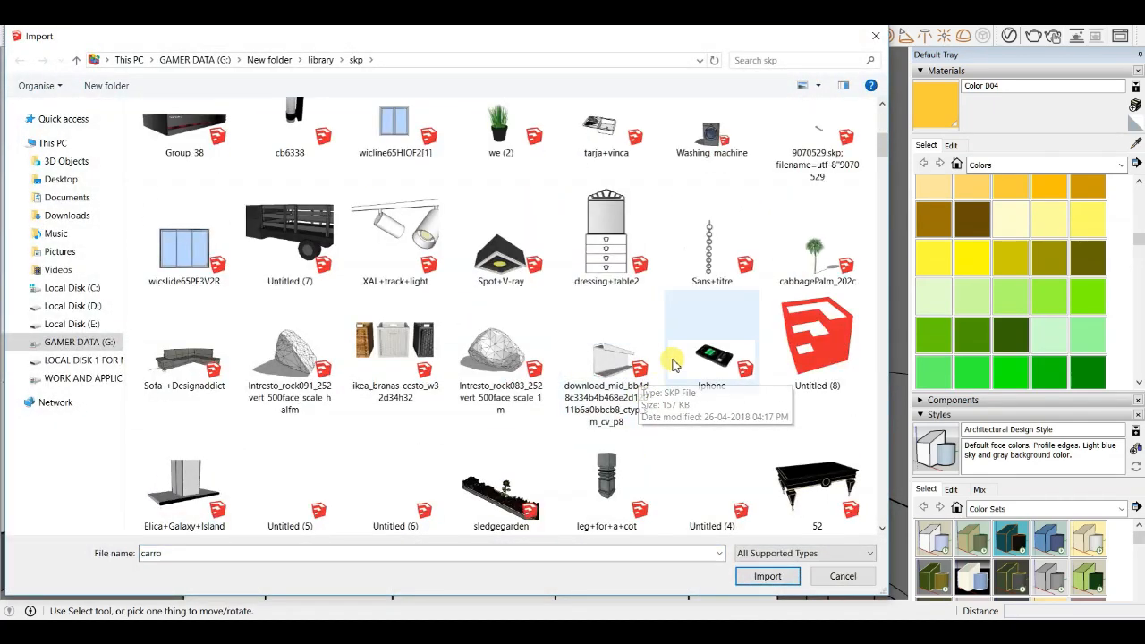
pyautogui.scroll(-5, 626, 376)
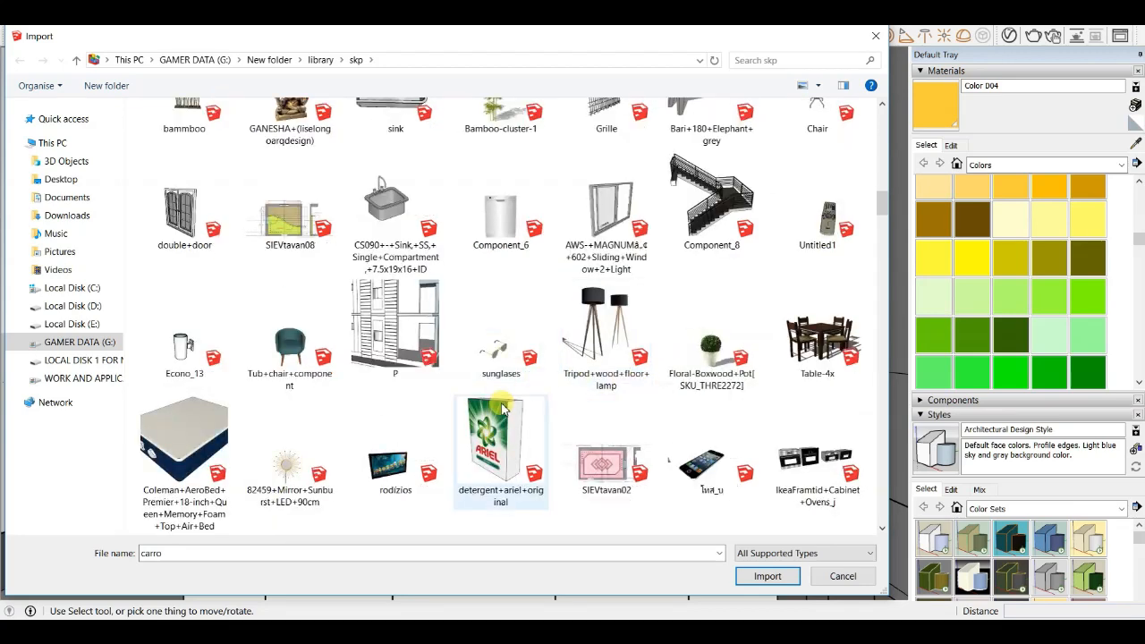
pyautogui.scroll(-3, 504, 409)
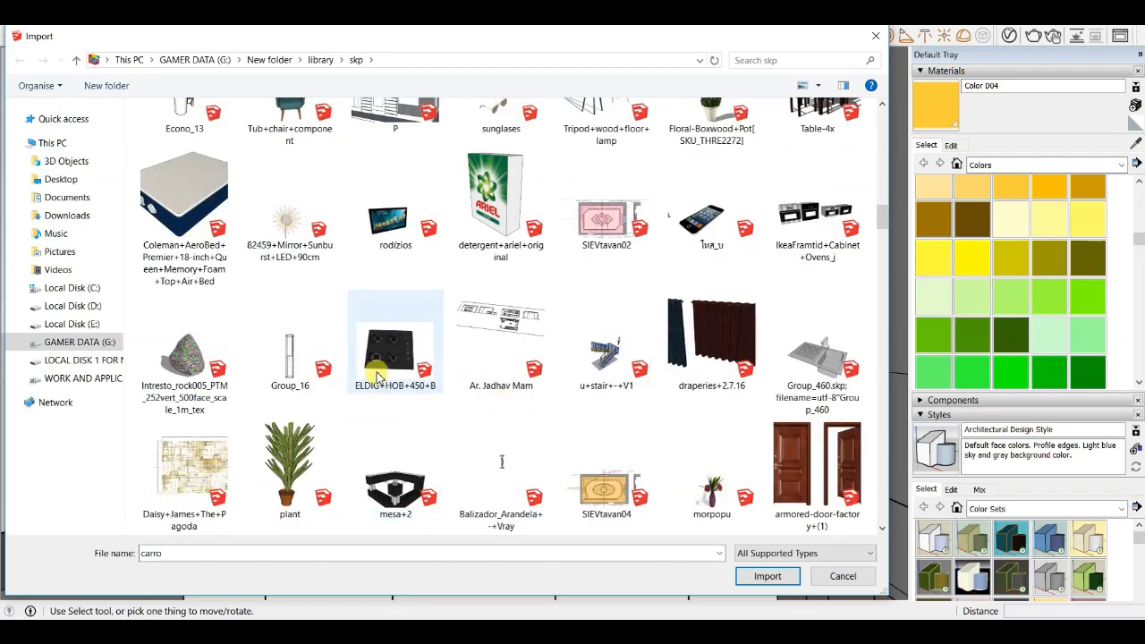
pyautogui.click(763, 577)
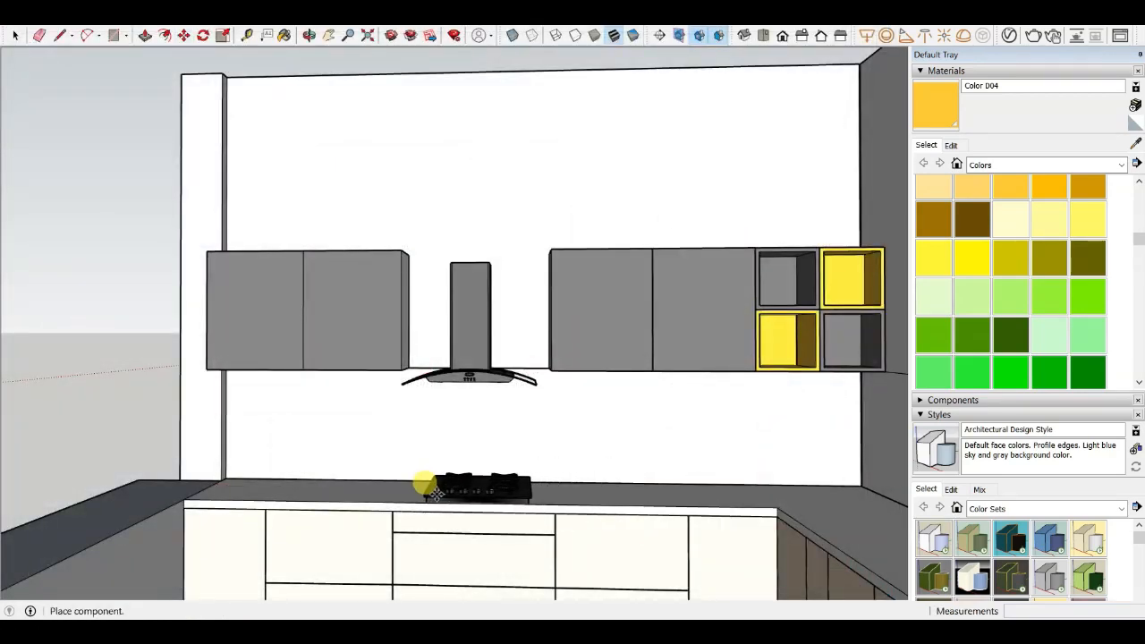
pyautogui.scroll(3, 433, 492)
pyautogui.moveTo(421, 470)
pyautogui.mouseDown(button='middle')
pyautogui.moveTo(594, 486)
pyautogui.moveTo(584, 451)
pyautogui.mouseUp(button='middle')
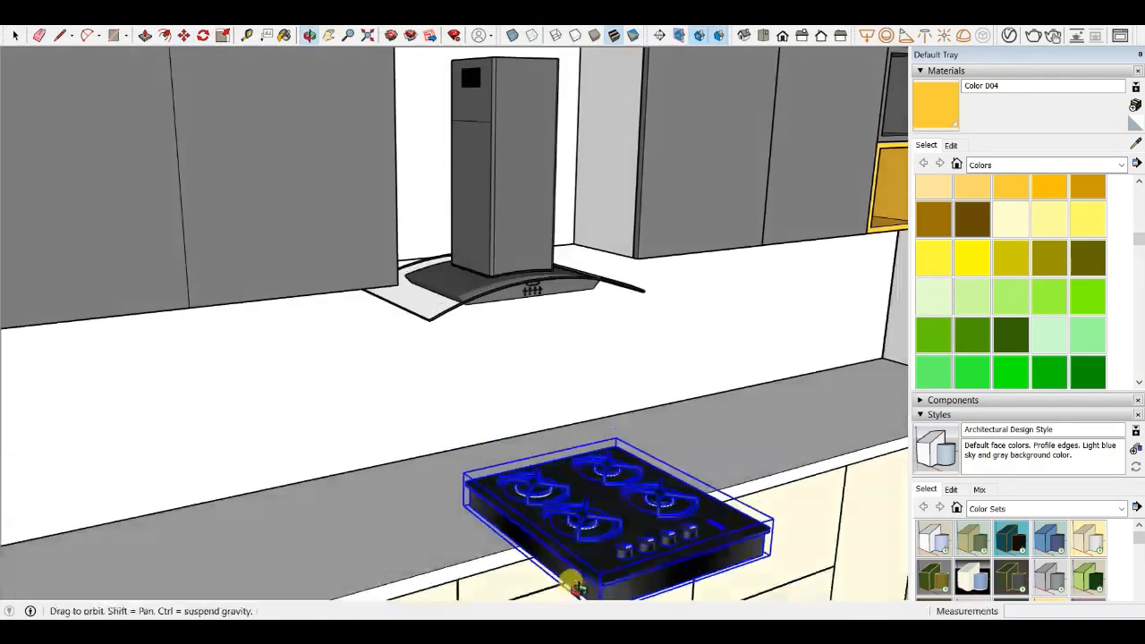
# - Move the hob so it rests on the countertop surface near the back wall
pyautogui.scroll(-3, 584, 452)
pyautogui.scroll(4, 590, 529)
pyautogui.moveTo(591, 530); pyautogui.dragTo(615, 478, button='middle')
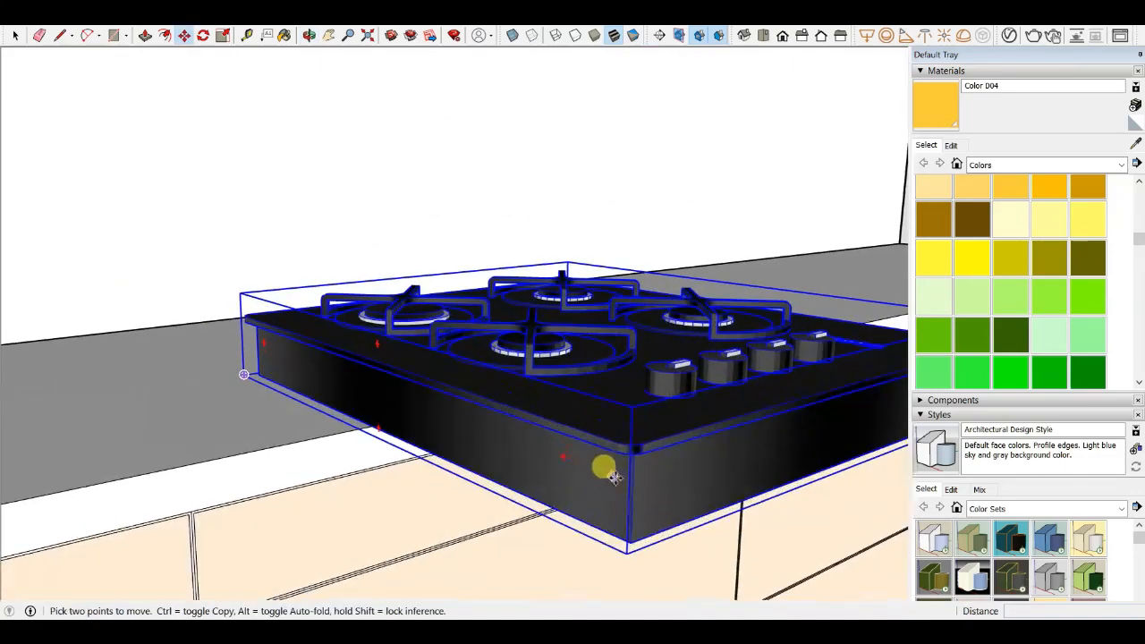
pyautogui.click(627, 455)
pyautogui.click(422, 379)
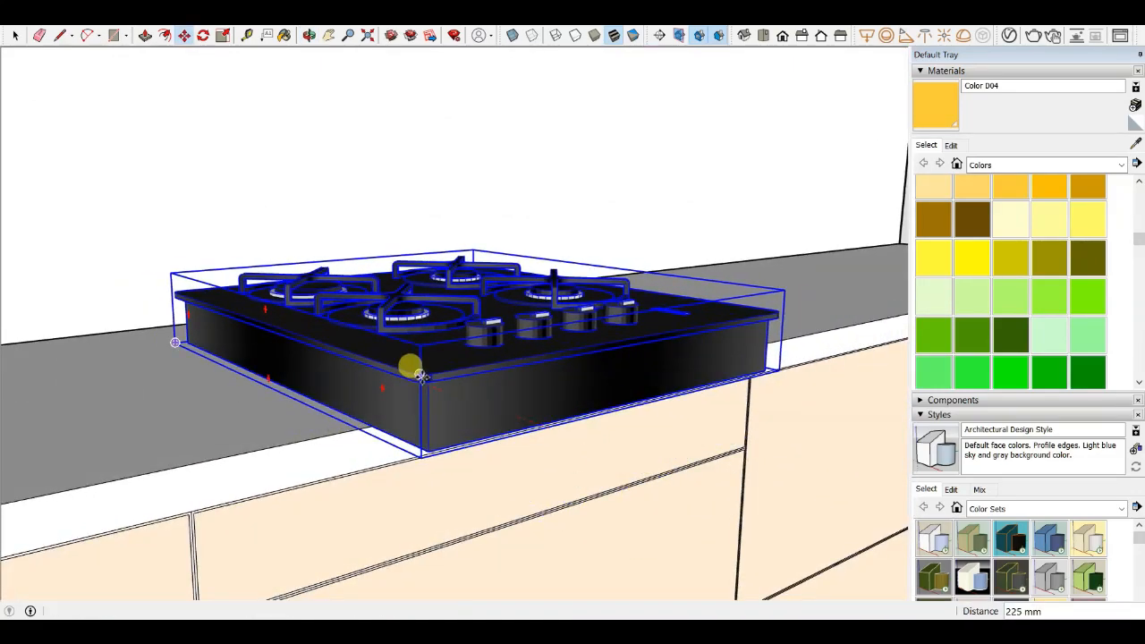
pyautogui.moveTo(422, 378); pyautogui.dragTo(596, 358, button='middle')
pyautogui.click(407, 331)
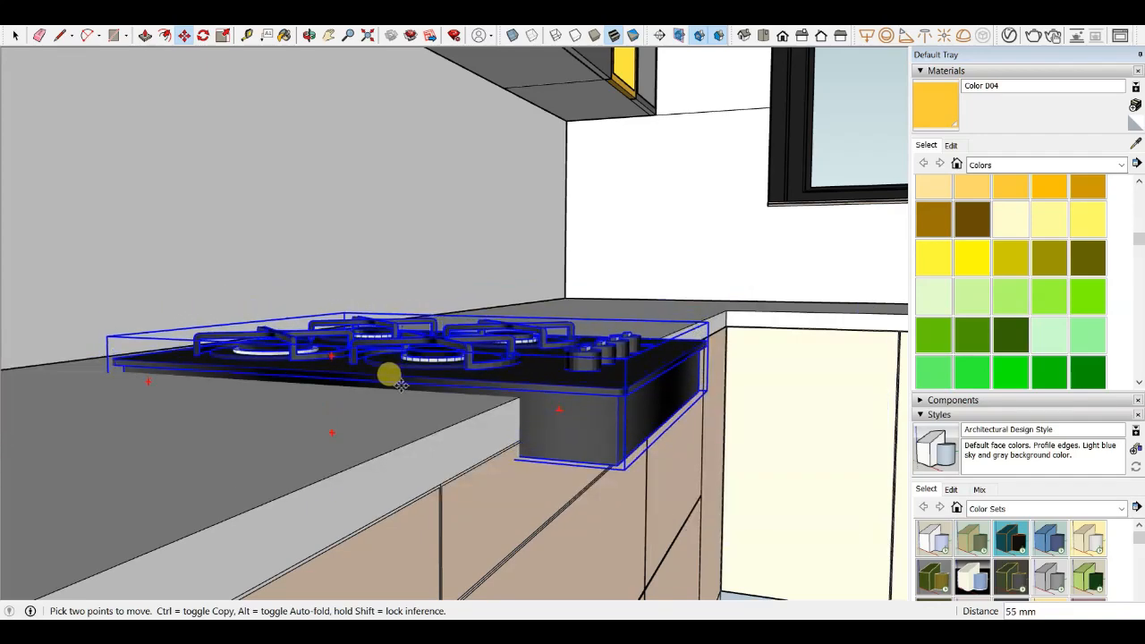
pyautogui.moveTo(402, 391); pyautogui.dragTo(146, 332, button='middle')
# - Move the hob into position on the countertop, centred beneath the range hood
pyautogui.scroll(3, 253, 447)
pyautogui.scroll(-4, 253, 447)
pyautogui.scroll(3, 326, 369)
pyautogui.scroll(4, 218, 358)
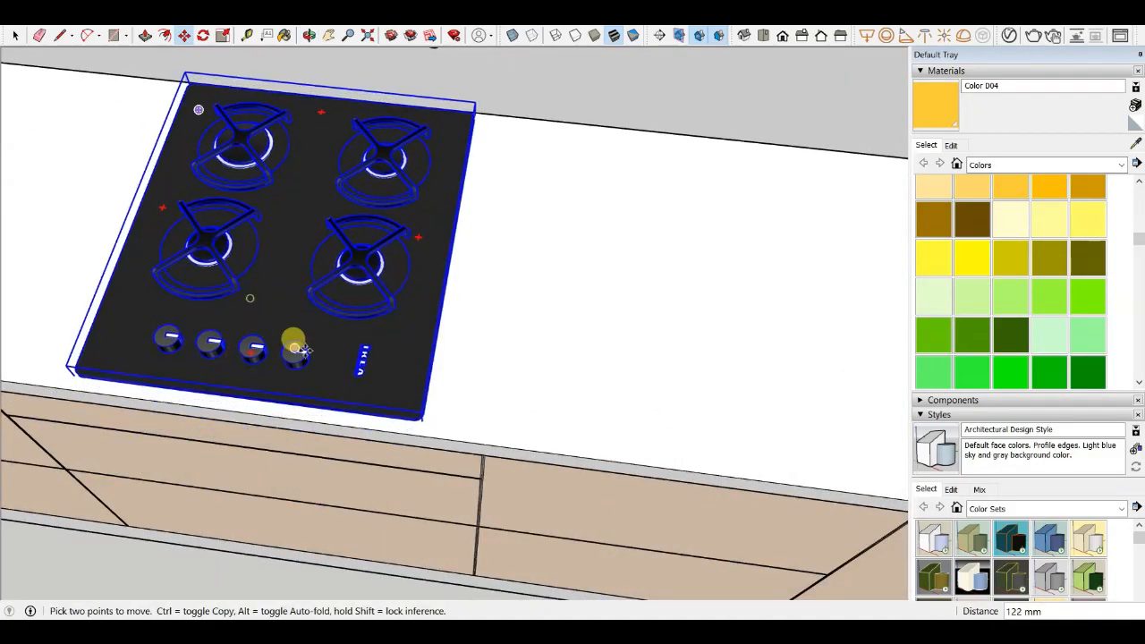
pyautogui.scroll(-2, 422, 236)
pyautogui.moveTo(305, 350); pyautogui.dragTo(350, 138, button='middle')
pyautogui.scroll(-3, 358, 192)
pyautogui.moveTo(358, 193); pyautogui.dragTo(412, 319, button='middle')
pyautogui.scroll(3, 355, 120)
pyautogui.scroll(-2, 349, 238)
pyautogui.scroll(-2, 376, 307)
pyautogui.scroll(-2, 376, 360)
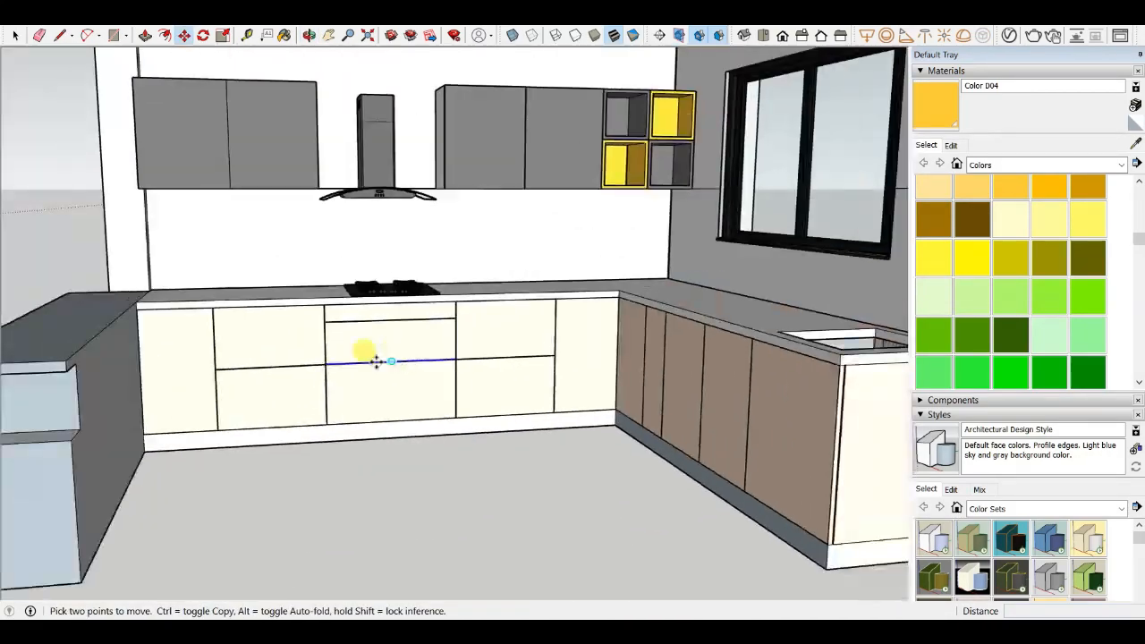
pyautogui.scroll(5, 375, 360)
pyautogui.moveTo(376, 361)
pyautogui.mouseDown(button='middle')
pyautogui.moveTo(281, 474)
pyautogui.moveTo(374, 382)
pyautogui.mouseUp(button='middle')
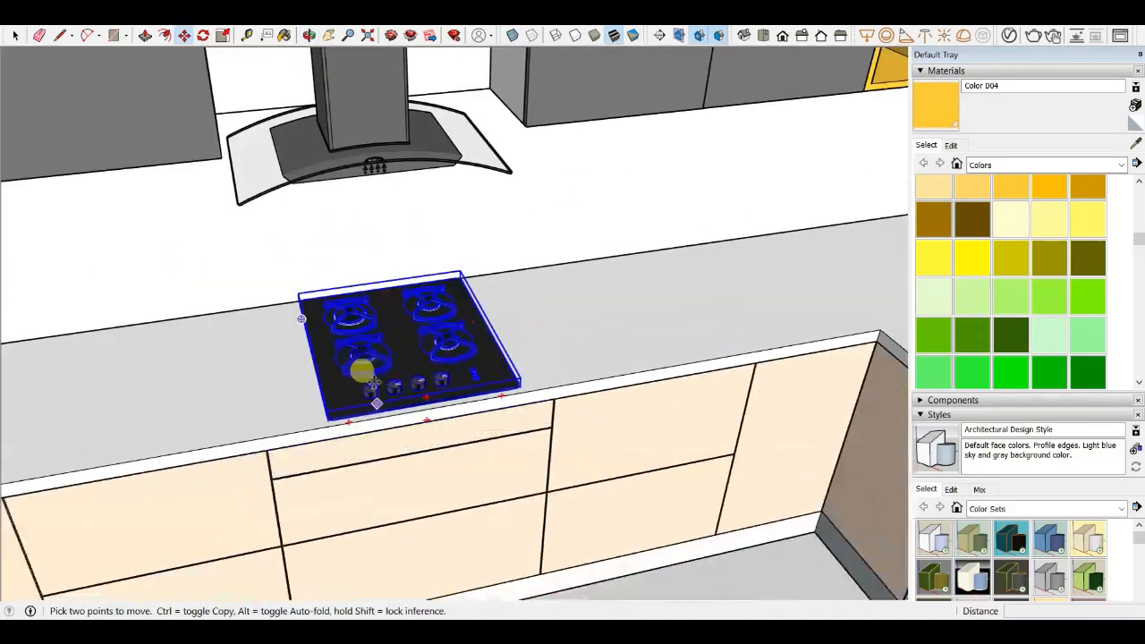
pyautogui.scroll(4, 374, 382)
pyautogui.scroll(-4, 378, 332)
pyautogui.moveTo(435, 314); pyautogui.dragTo(389, 325, button='middle')
pyautogui.scroll(4, 375, 357)
pyautogui.moveTo(358, 389); pyautogui.dragTo(510, 346, button='middle')
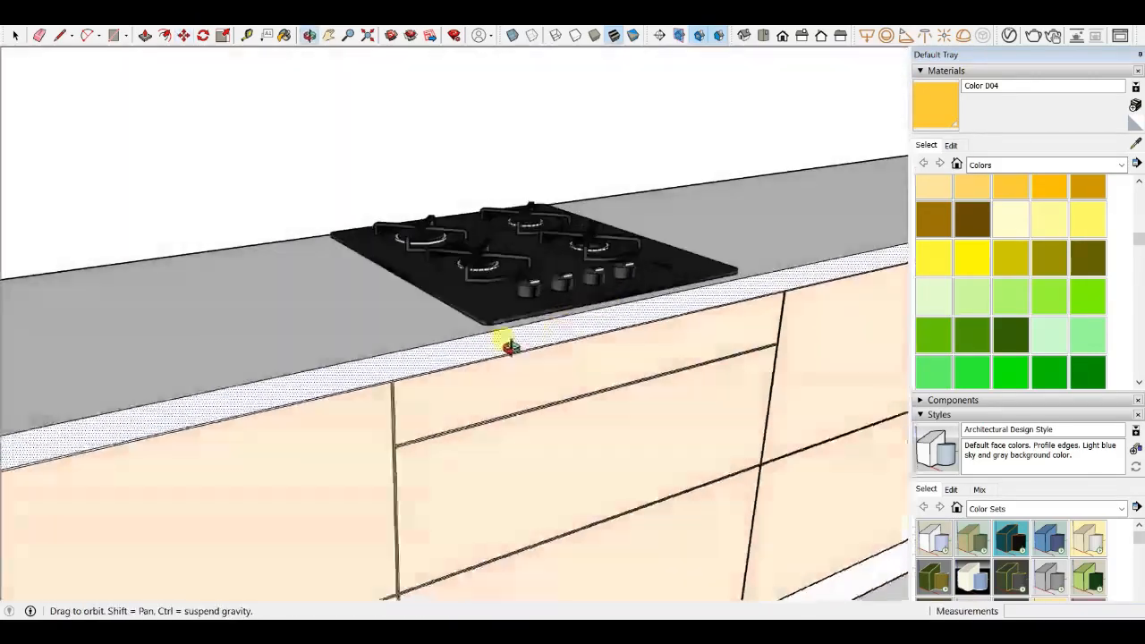
pyautogui.scroll(-5, 510, 346)
pyautogui.moveTo(435, 294); pyautogui.dragTo(314, 436, button='middle')
# - Import the Brizo+-+Talo+Single+Handle+With+Pull-Down+Spray+Faucet model and place it beside the sink
pyautogui.click(13, 18)
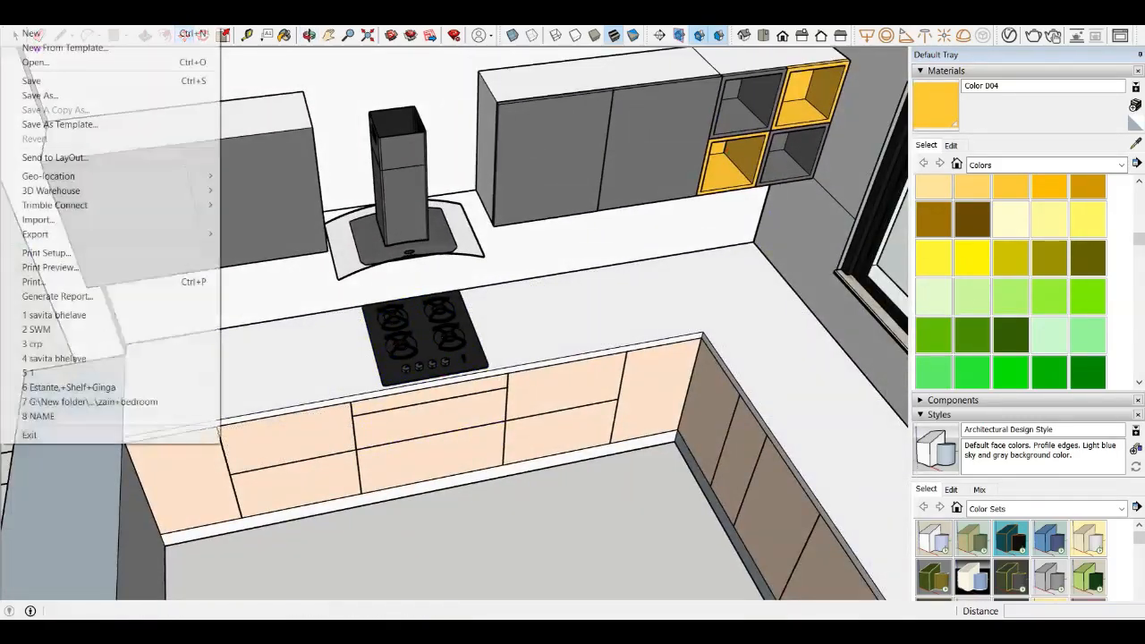
pyautogui.click(41, 221)
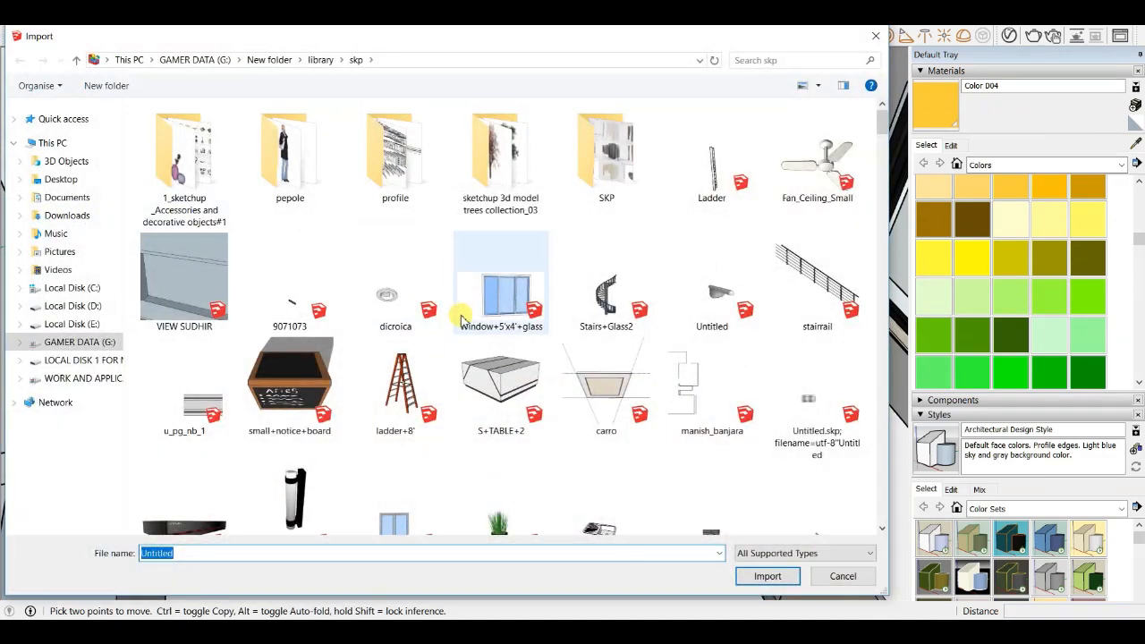
pyautogui.scroll(-15, 516, 308)
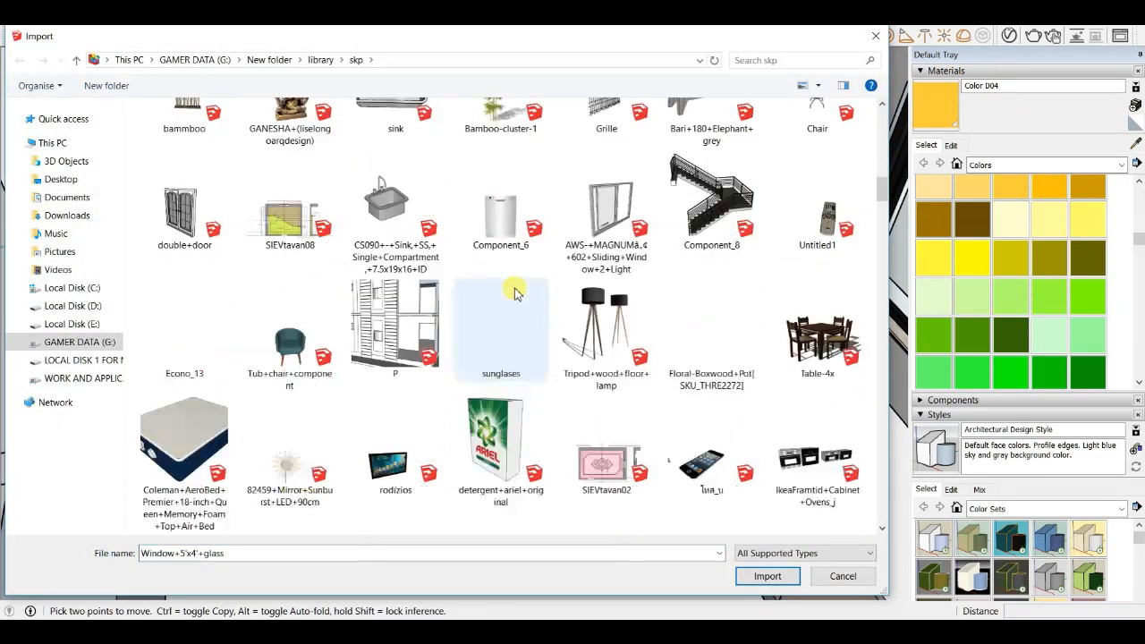
pyautogui.scroll(-2, 515, 290)
pyautogui.scroll(-5, 515, 288)
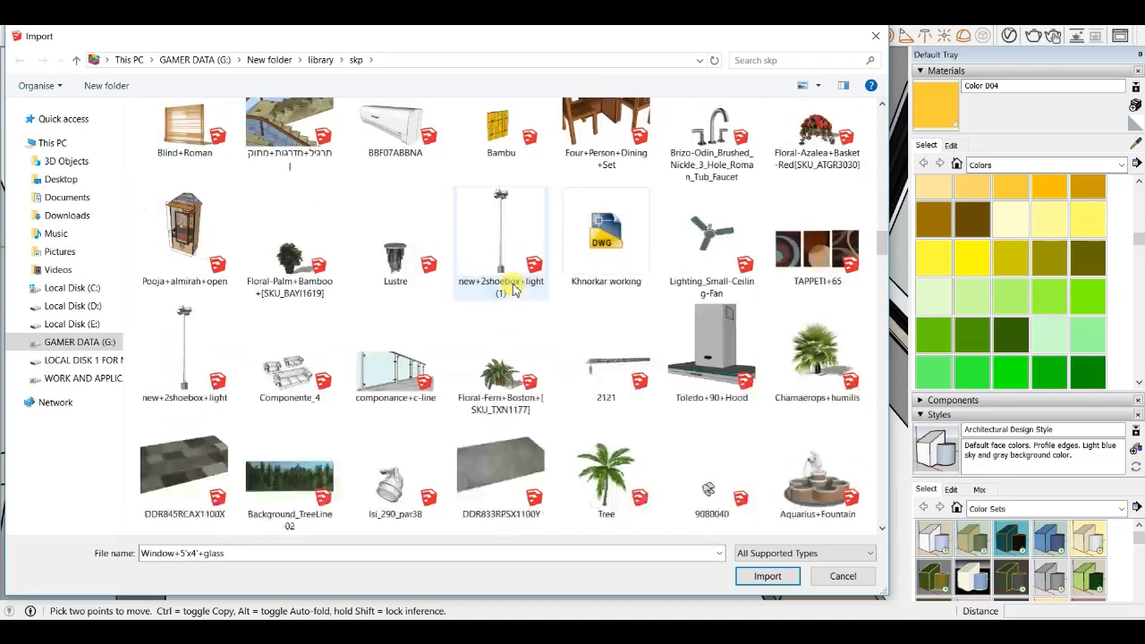
pyautogui.scroll(-6, 501, 291)
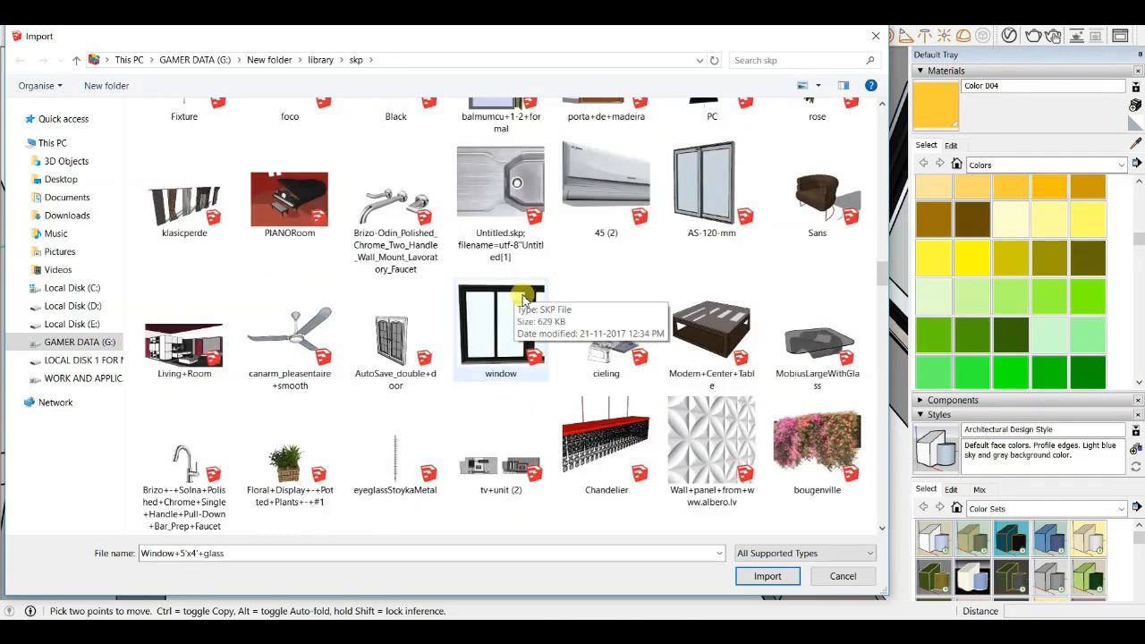
pyautogui.scroll(-6, 523, 299)
pyautogui.scroll(-3, 521, 303)
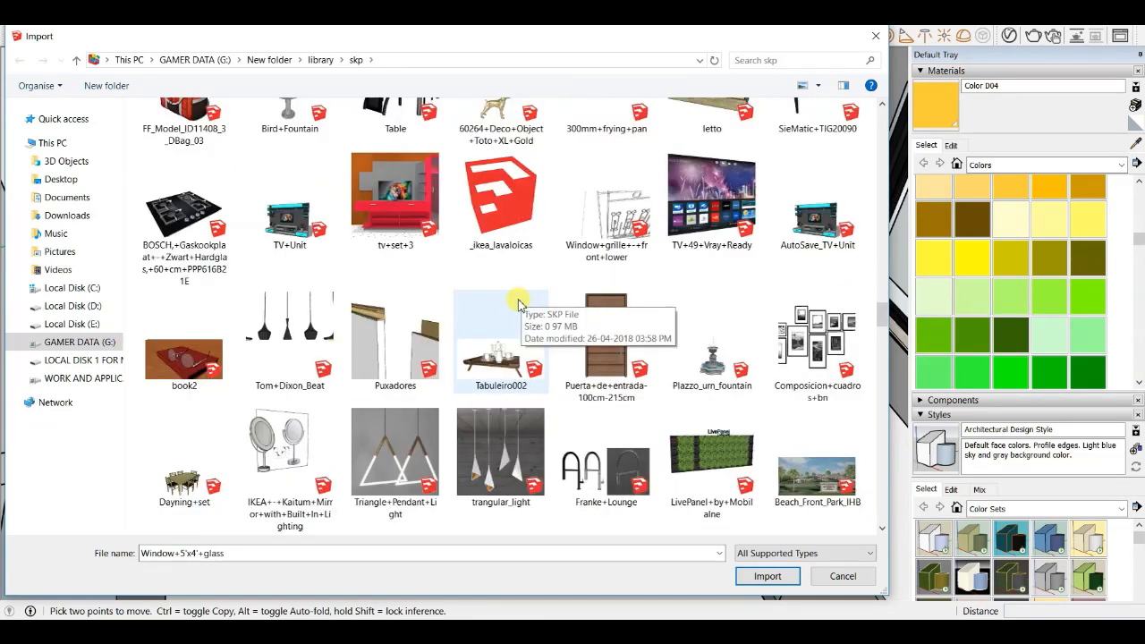
pyautogui.scroll(-3, 518, 304)
pyautogui.scroll(-3, 516, 306)
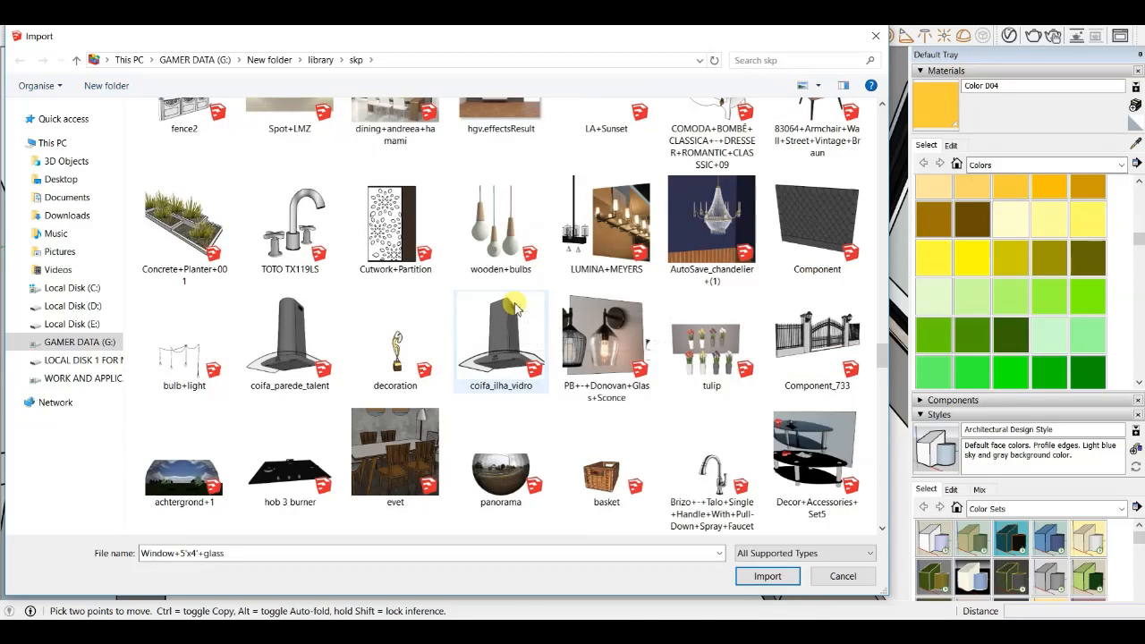
pyautogui.scroll(-3, 514, 309)
pyautogui.scroll(-6, 515, 308)
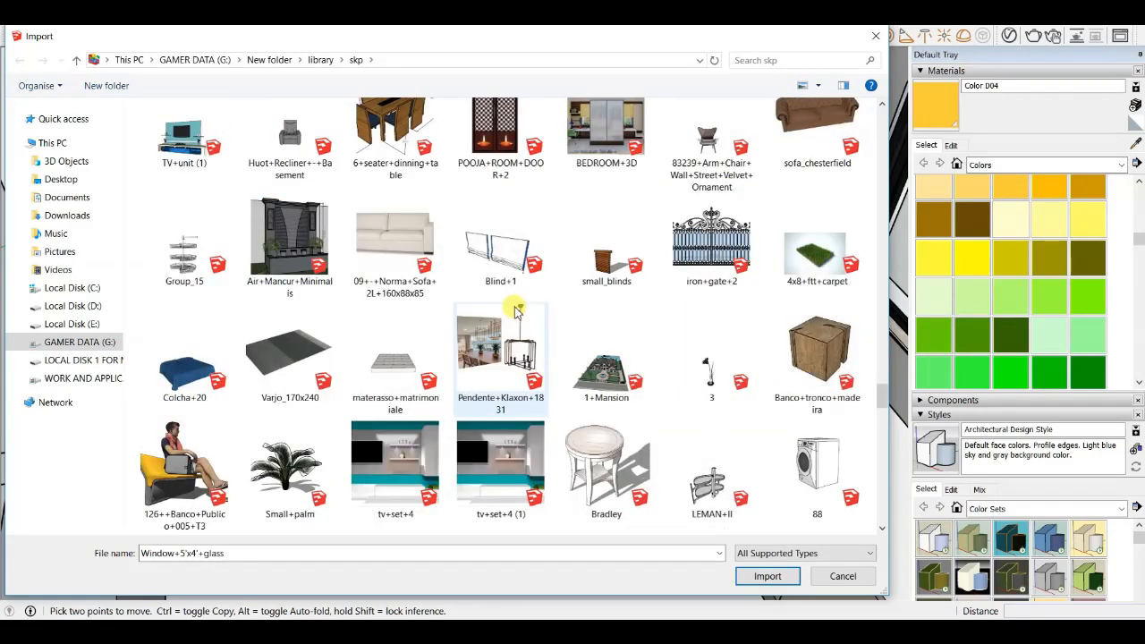
pyautogui.scroll(5, 514, 306)
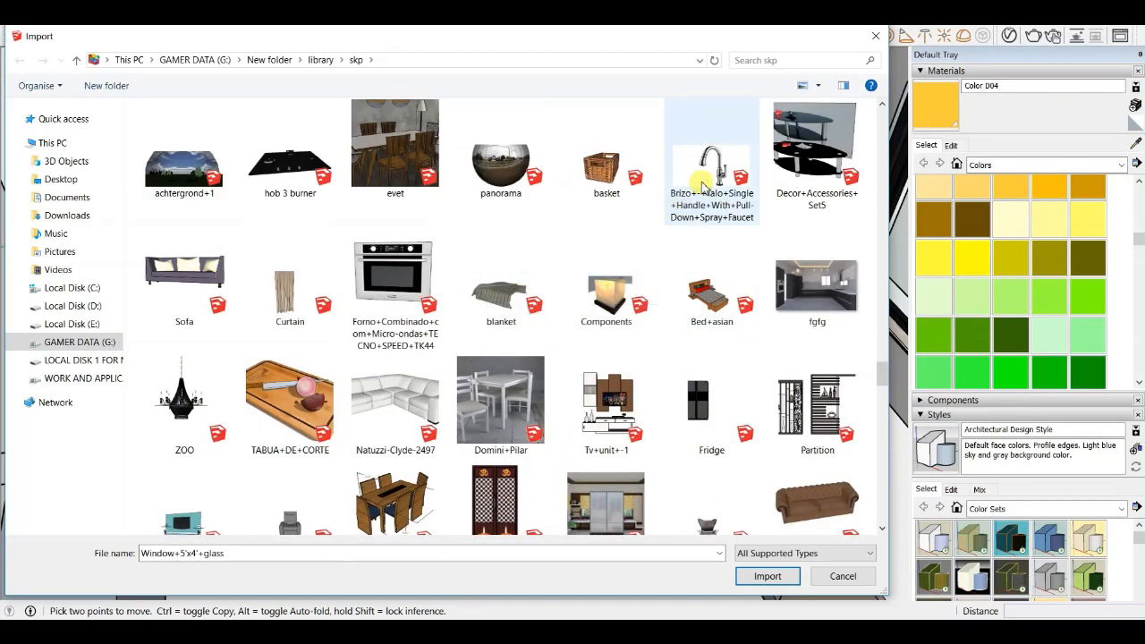
pyautogui.click(704, 186)
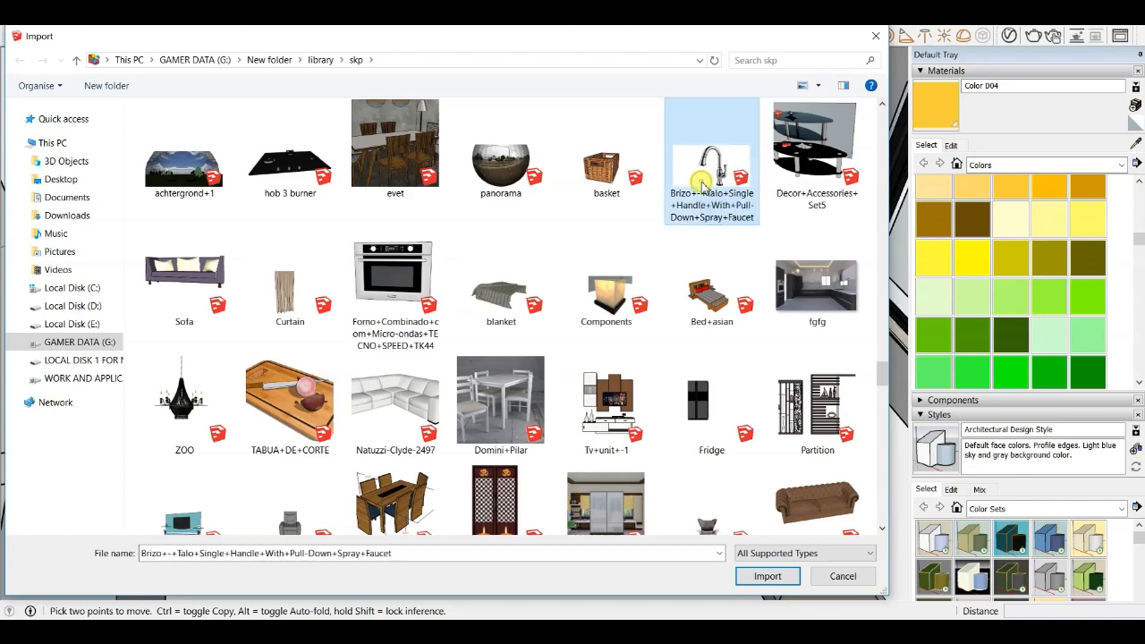
pyautogui.click(760, 575)
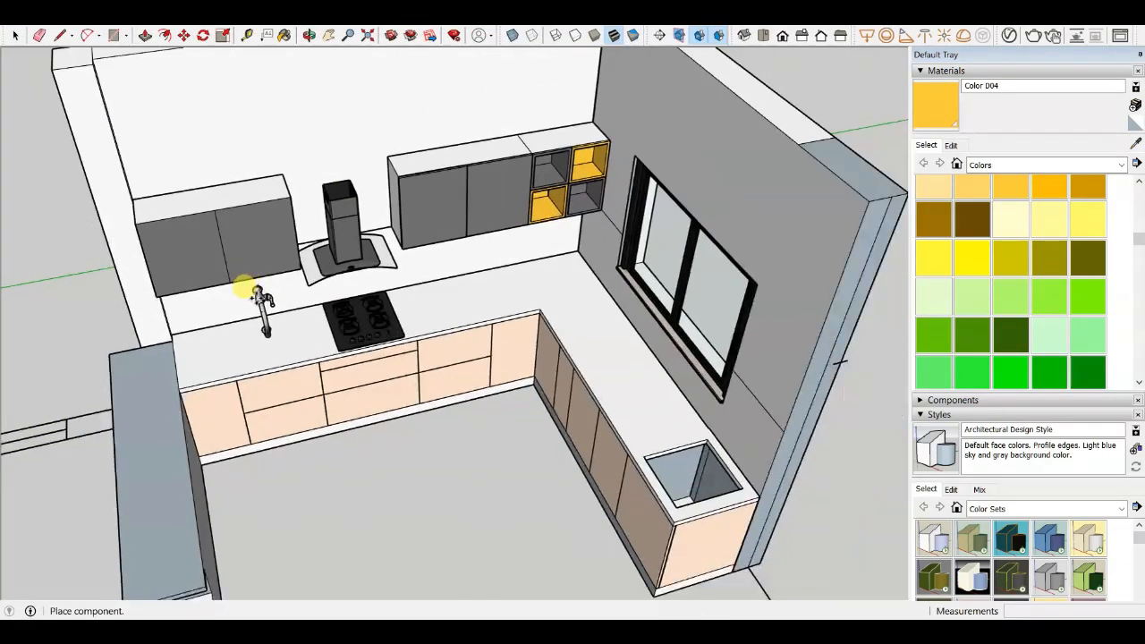
pyautogui.moveTo(255, 298); pyautogui.dragTo(594, 317, button='middle')
pyautogui.scroll(8, 735, 336)
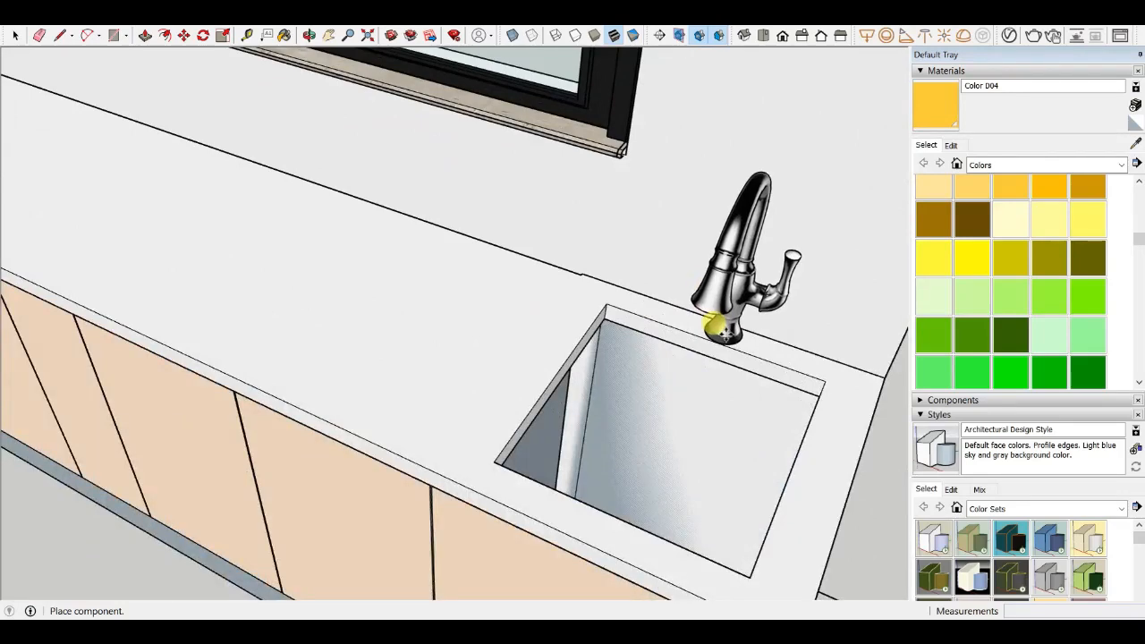
pyautogui.click(726, 335)
# - Scale the faucet down uniformly to about 0.76
pyautogui.scroll(3, 775, 363)
pyautogui.moveTo(775, 364); pyautogui.dragTo(586, 271, button='middle')
pyautogui.scroll(-5, 575, 337)
pyautogui.scroll(1, 577, 284)
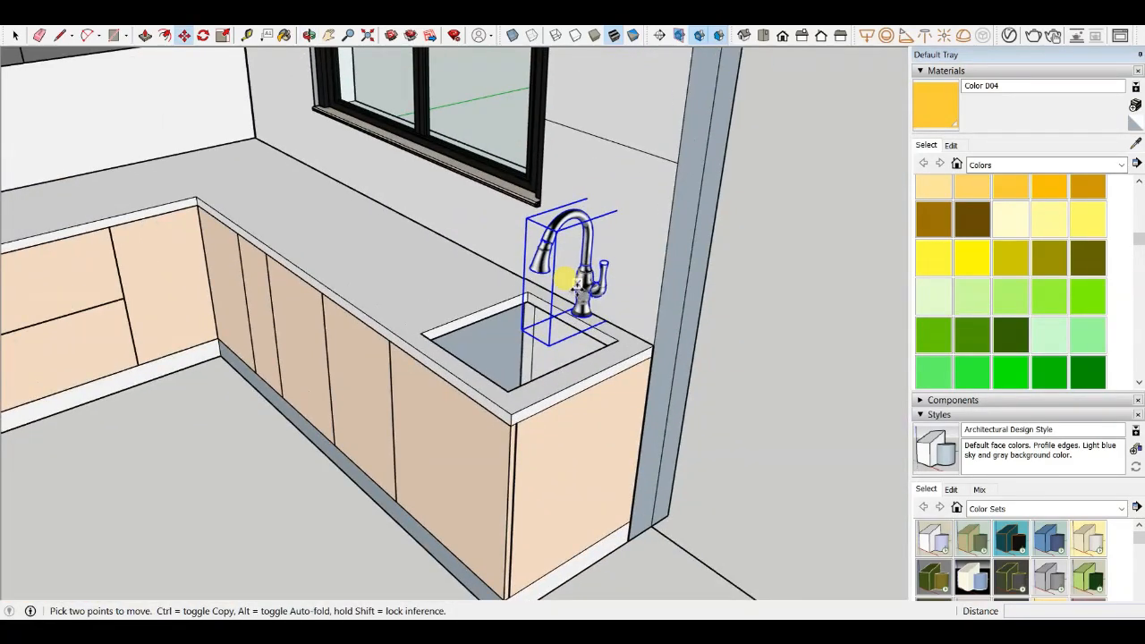
pyautogui.scroll(3, 579, 289)
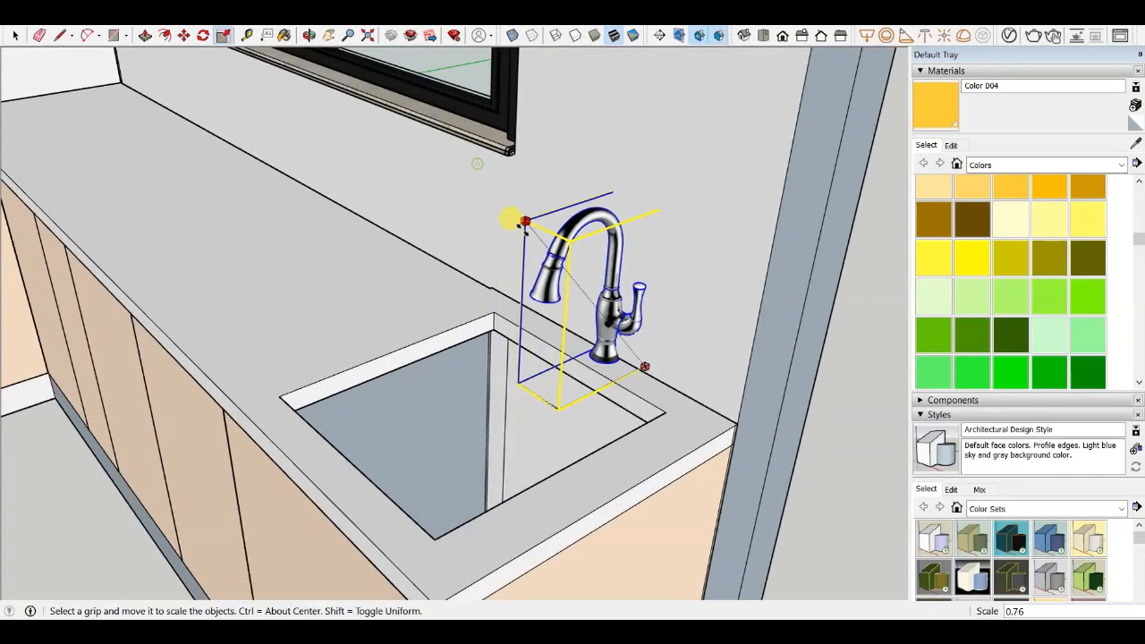
pyautogui.click(552, 292)
# - Move the faucet about 31 mm toward the sink's back edge
pyautogui.scroll(3, 664, 336)
pyautogui.scroll(1, 664, 338)
pyautogui.moveTo(663, 338); pyautogui.dragTo(491, 376, button='middle')
pyautogui.scroll(3, 514, 404)
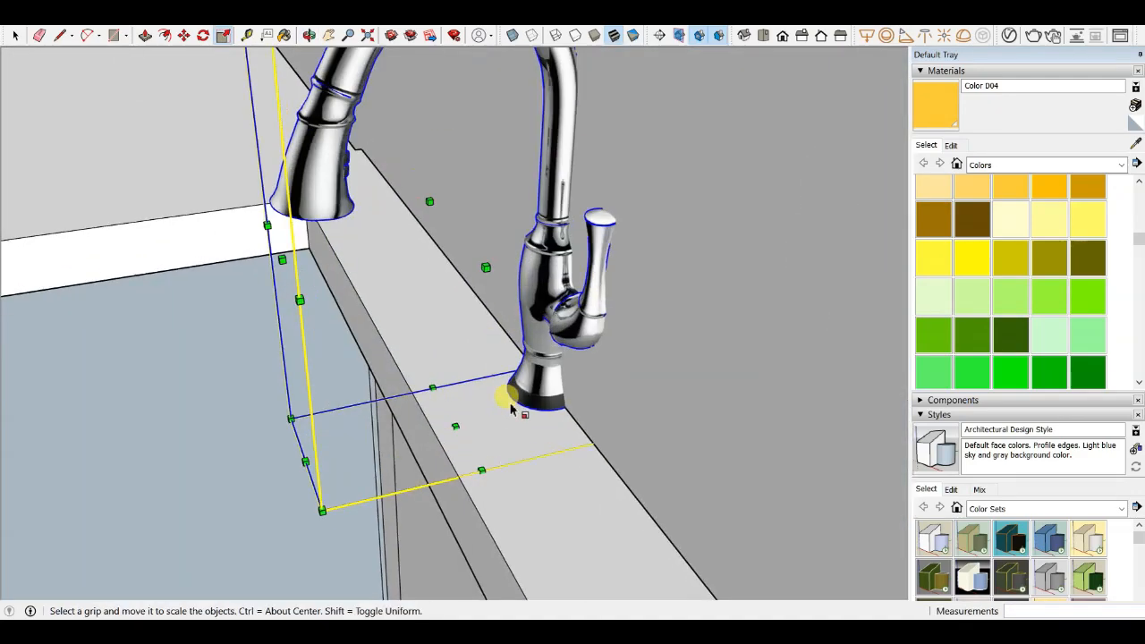
pyautogui.press('m')
pyautogui.scroll(3, 536, 408)
pyautogui.click(536, 408)
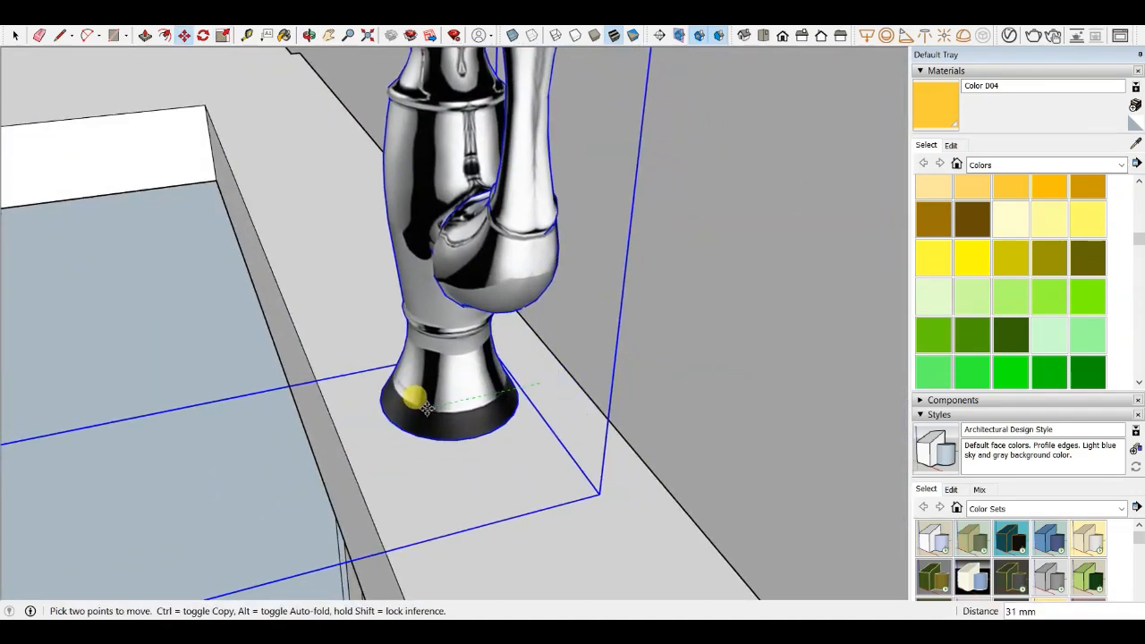
pyautogui.click(423, 412)
# - Move the faucet about 36 mm closer to the sink opening's back edge
pyautogui.scroll(-3, 607, 347)
pyautogui.scroll(-4, 608, 347)
pyautogui.moveTo(607, 347); pyautogui.dragTo(791, 299, button='middle')
pyautogui.scroll(-2, 693, 295)
pyautogui.scroll(-2, 683, 299)
pyautogui.scroll(3, 661, 235)
pyautogui.scroll(5, 660, 234)
pyautogui.click(710, 263)
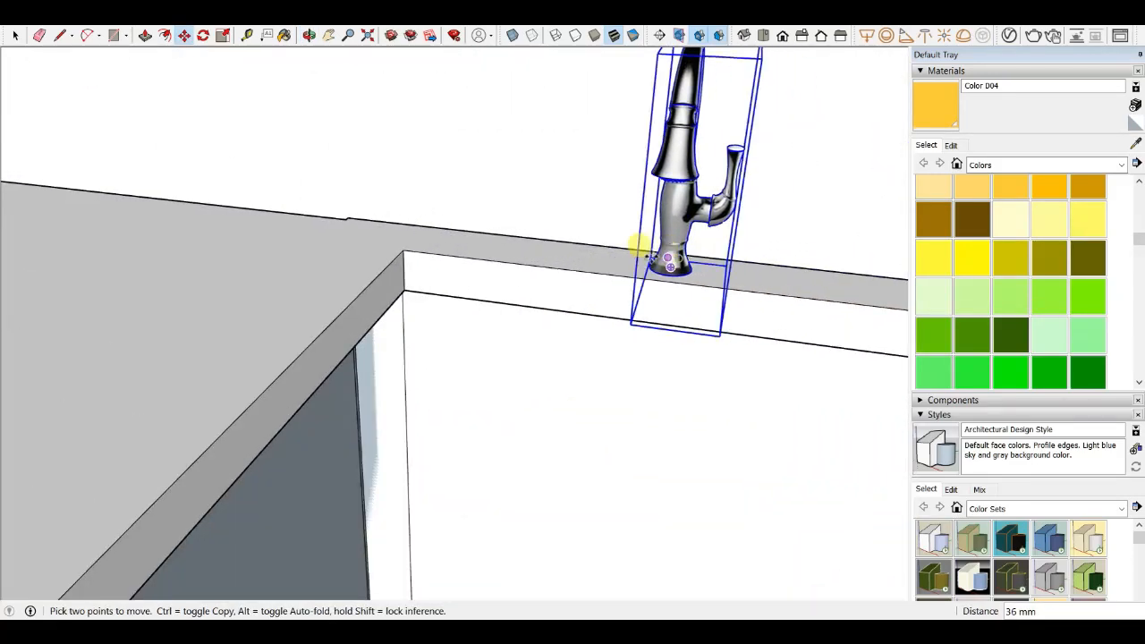
pyautogui.click(638, 247)
pyautogui.scroll(-5, 639, 247)
pyautogui.scroll(8, 465, 254)
pyautogui.press('p')
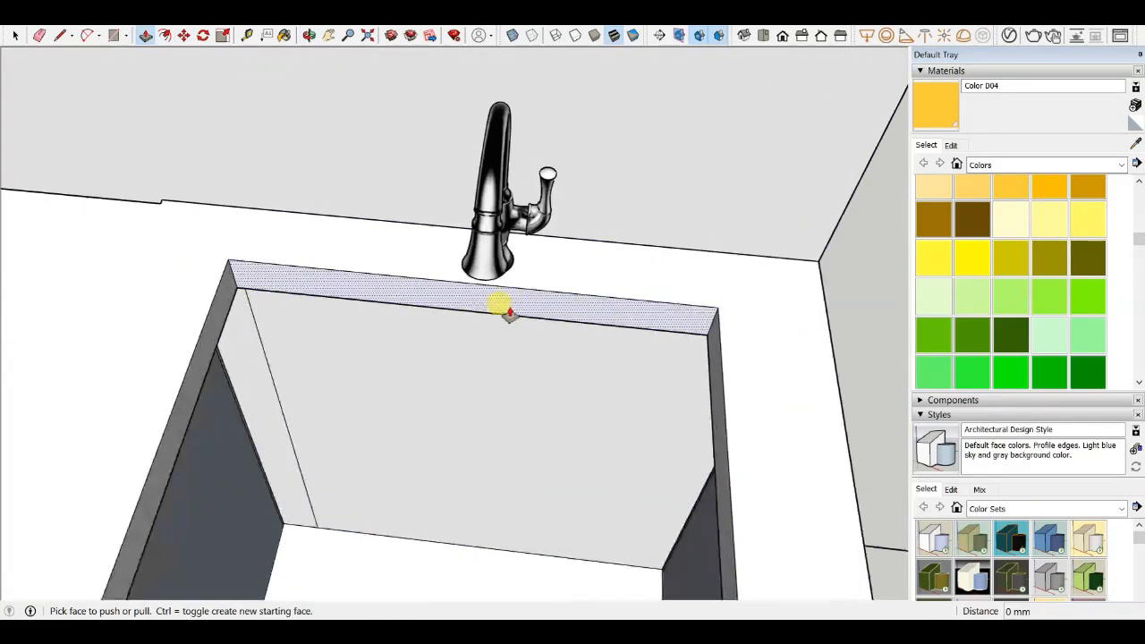
pyautogui.scroll(-3, 491, 304)
pyautogui.scroll(-3, 468, 358)
pyautogui.moveTo(545, 242); pyautogui.dragTo(369, 261, button='middle')
pyautogui.scroll(-3, 369, 261)
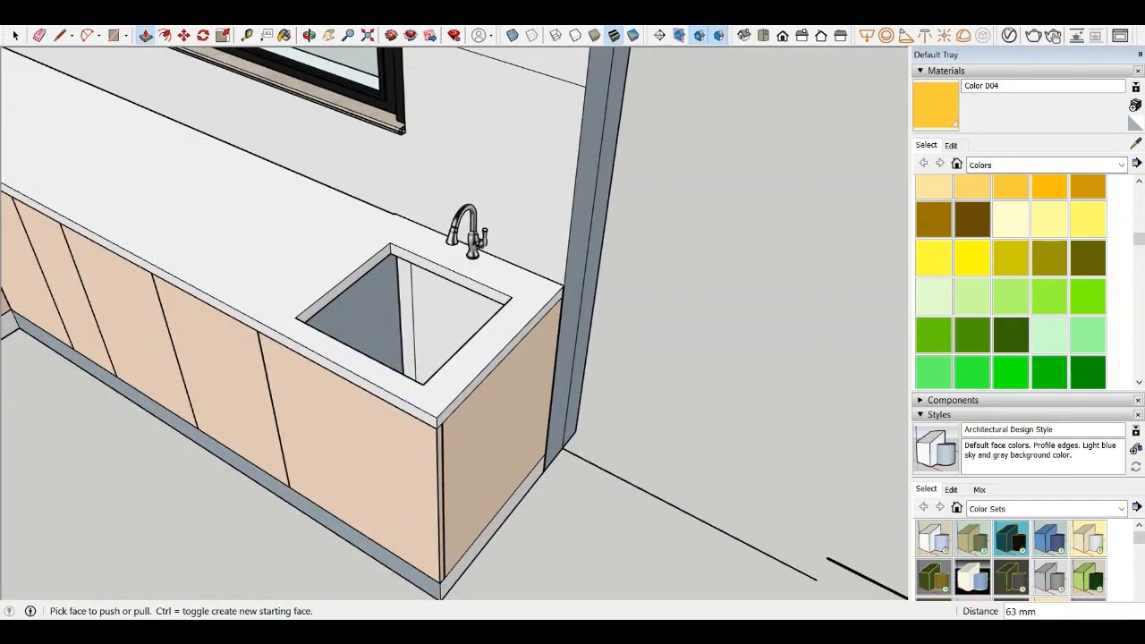
# - Import a stainless steel sink model from the library and place it on the countertop over the sink opening
pyautogui.click(13, 18)
pyautogui.click(40, 221)
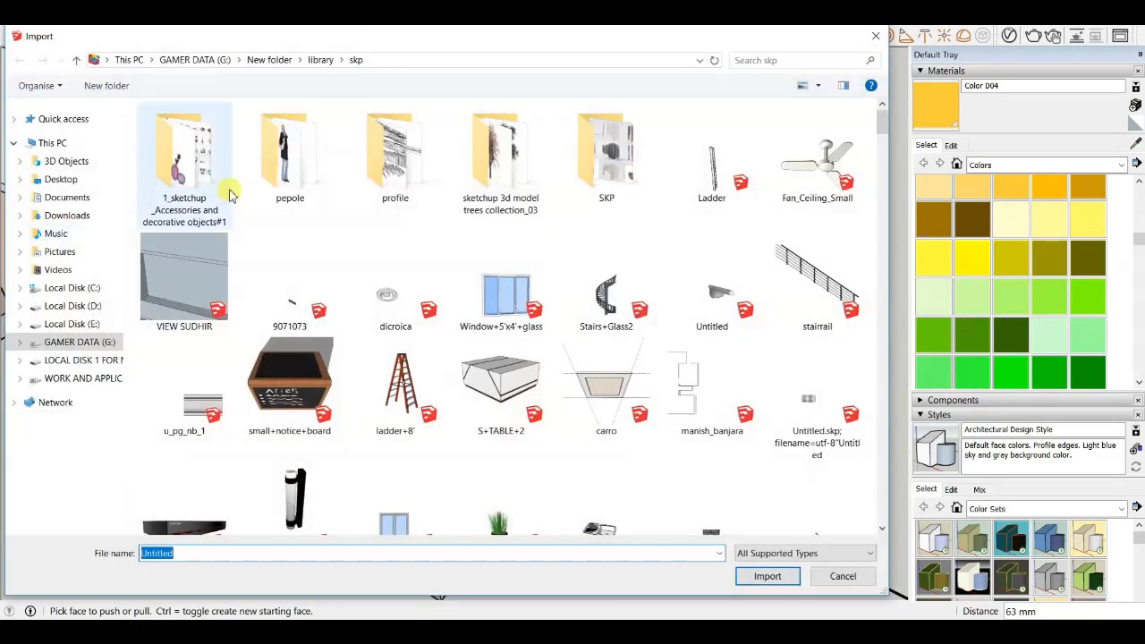
pyautogui.click(498, 400)
pyautogui.scroll(-15, 501, 385)
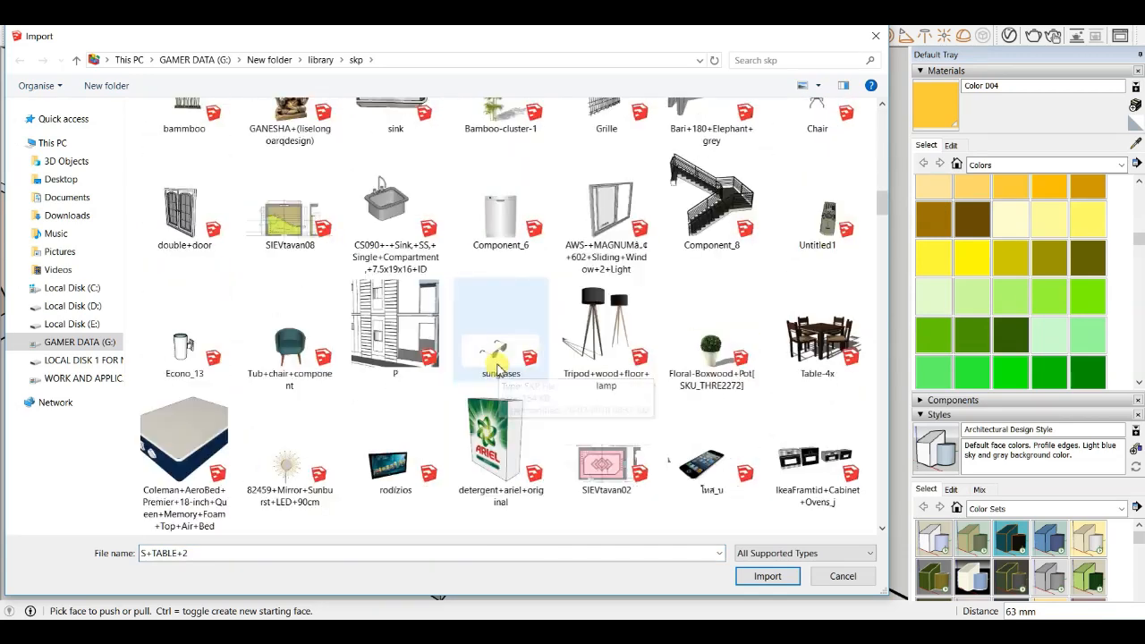
pyautogui.scroll(-10, 516, 349)
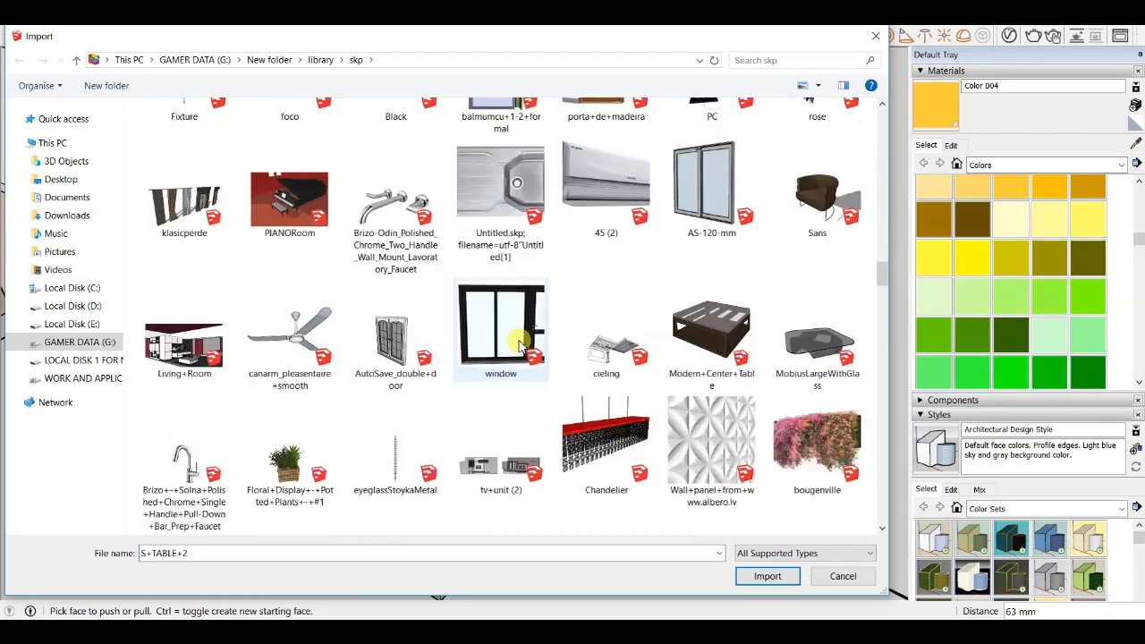
pyautogui.scroll(-10, 514, 333)
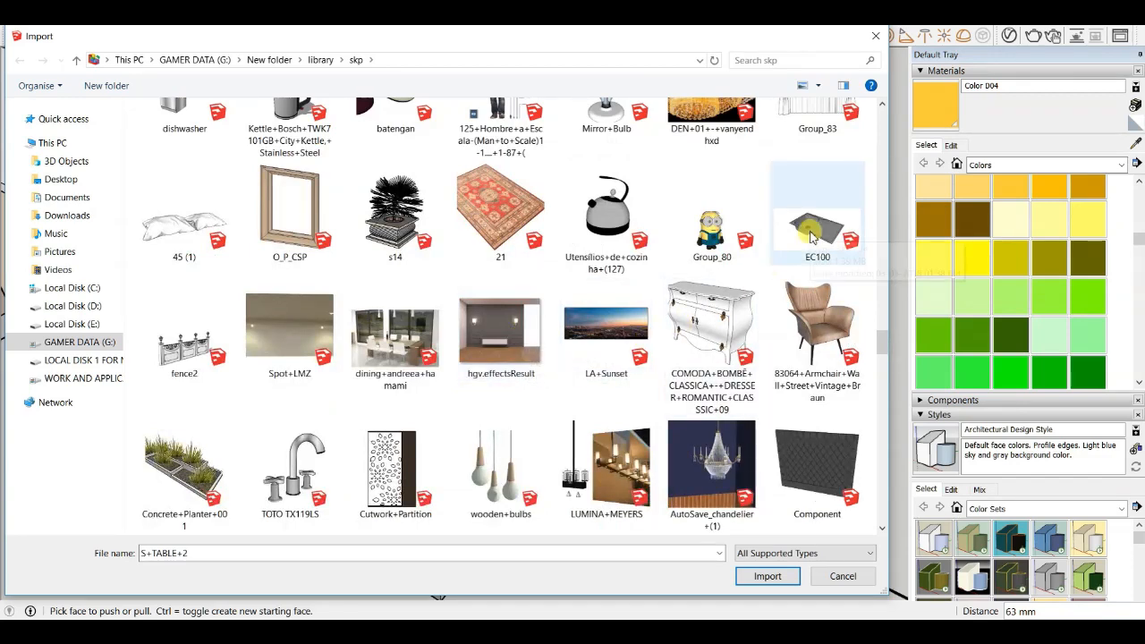
pyautogui.click(763, 577)
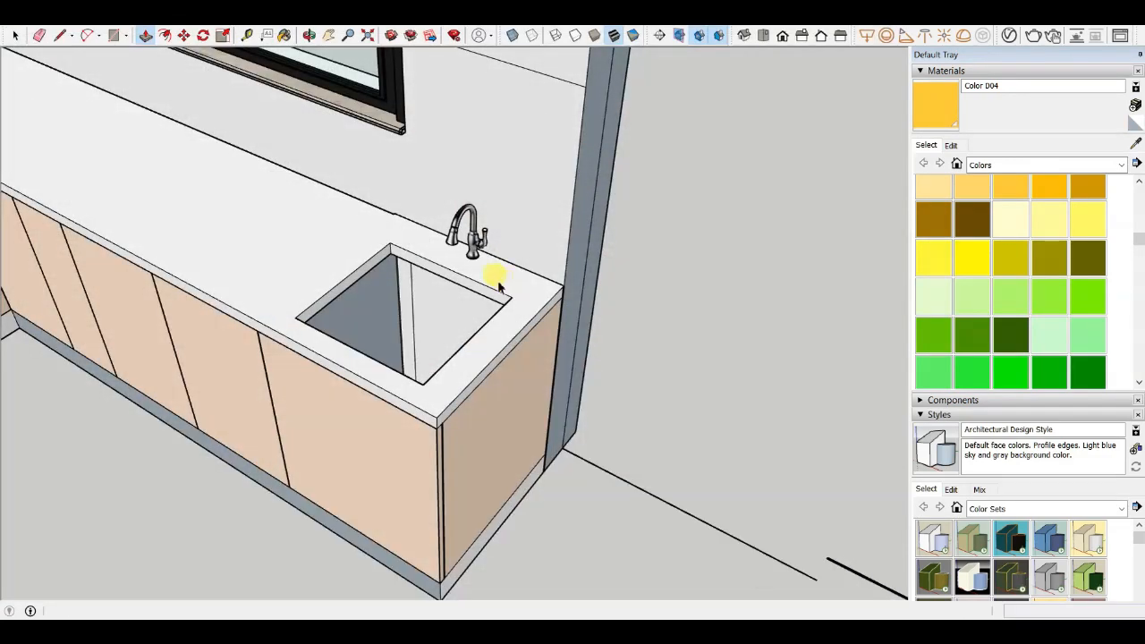
pyautogui.scroll(3, 537, 296)
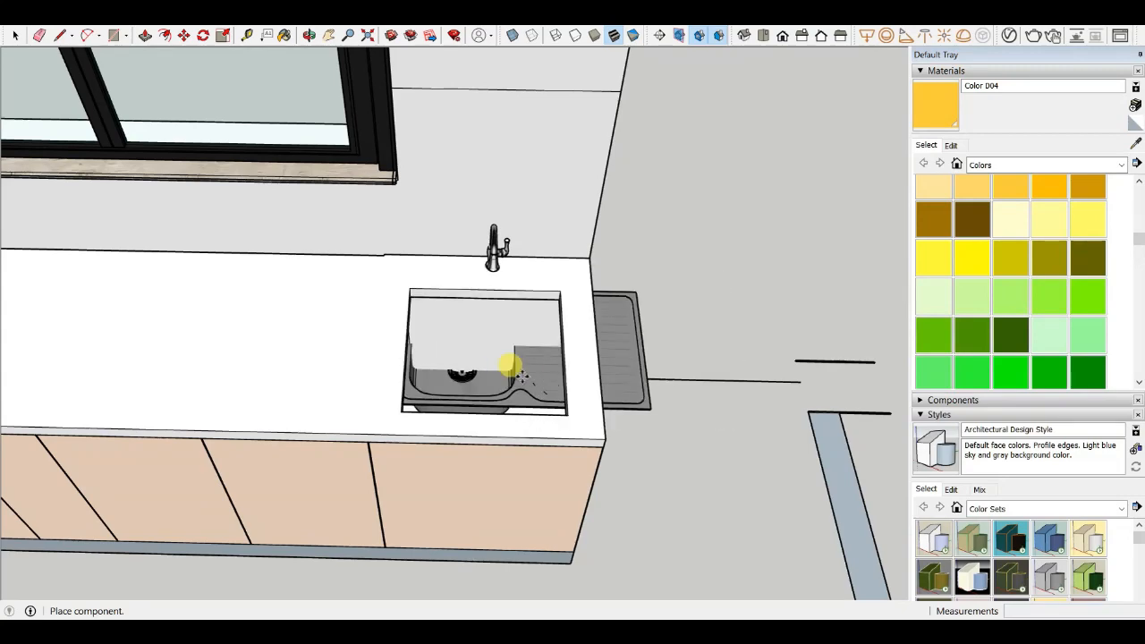
pyautogui.click(561, 391)
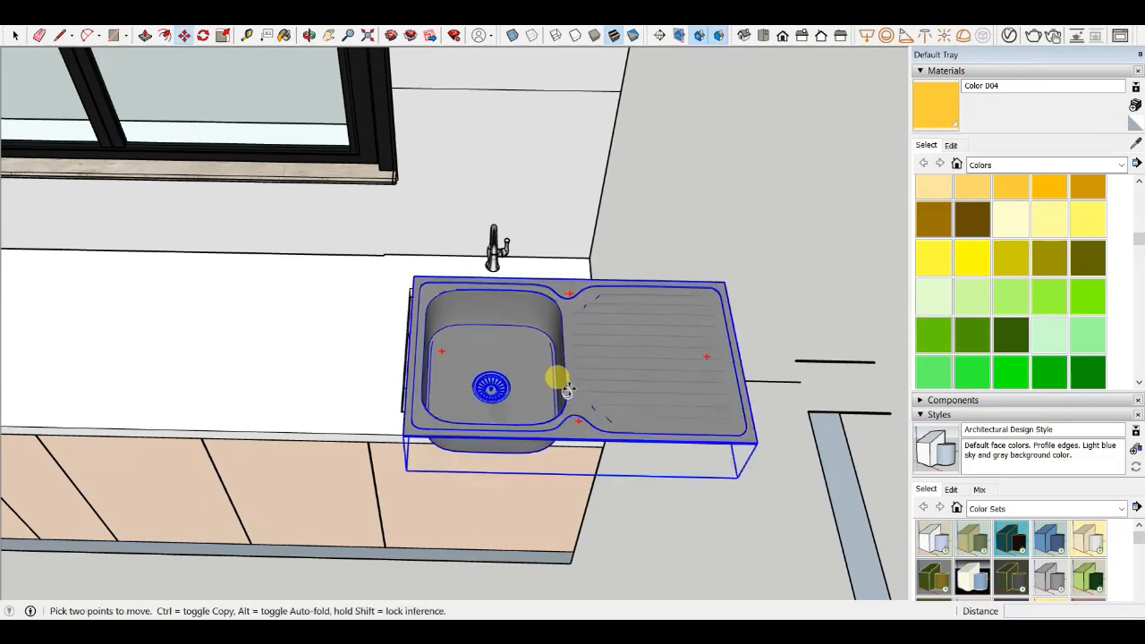
# - Rotate the sink 180° so its bowl sits on the opposite side
pyautogui.click(710, 357)
pyautogui.click(324, 354)
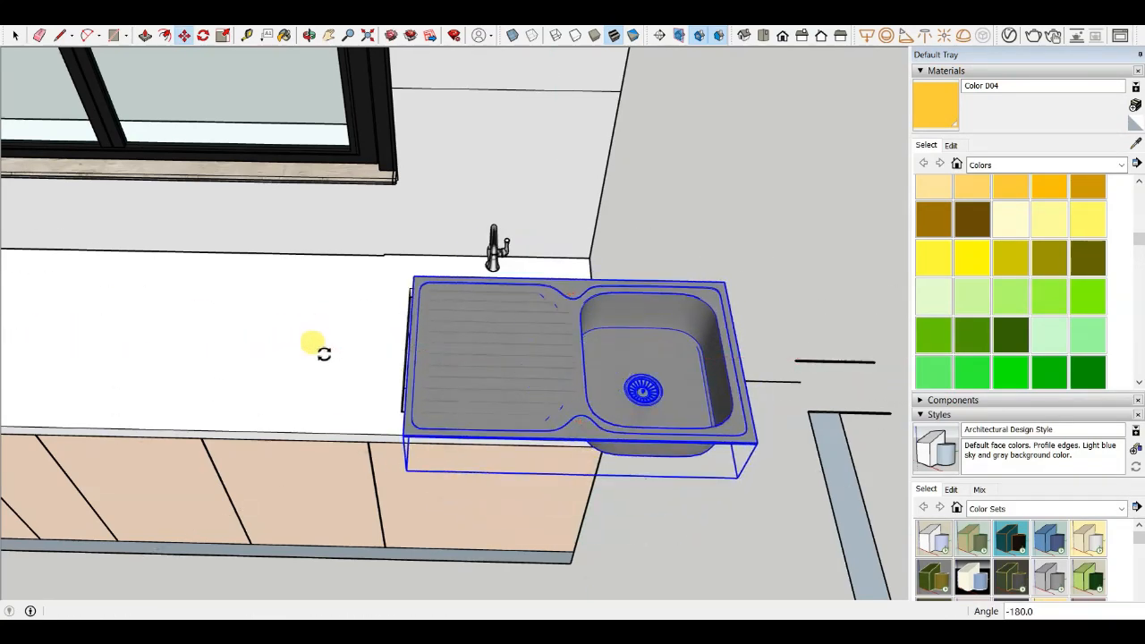
pyautogui.scroll(2, 642, 372)
# - Move the sink so its bowl lines up over the countertop cutout beneath the faucet
pyautogui.click(754, 340)
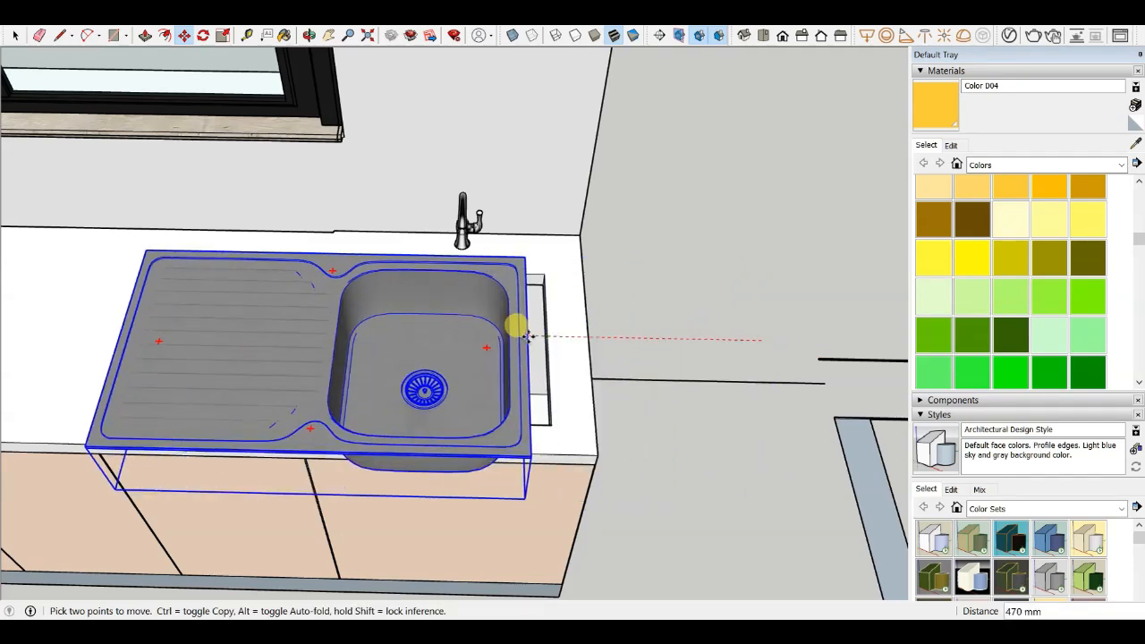
pyautogui.click(519, 324)
pyautogui.moveTo(519, 324); pyautogui.dragTo(289, 255, button='middle')
pyautogui.scroll(3, 459, 393)
pyautogui.scroll(-3, 358, 313)
pyautogui.click(200, 174)
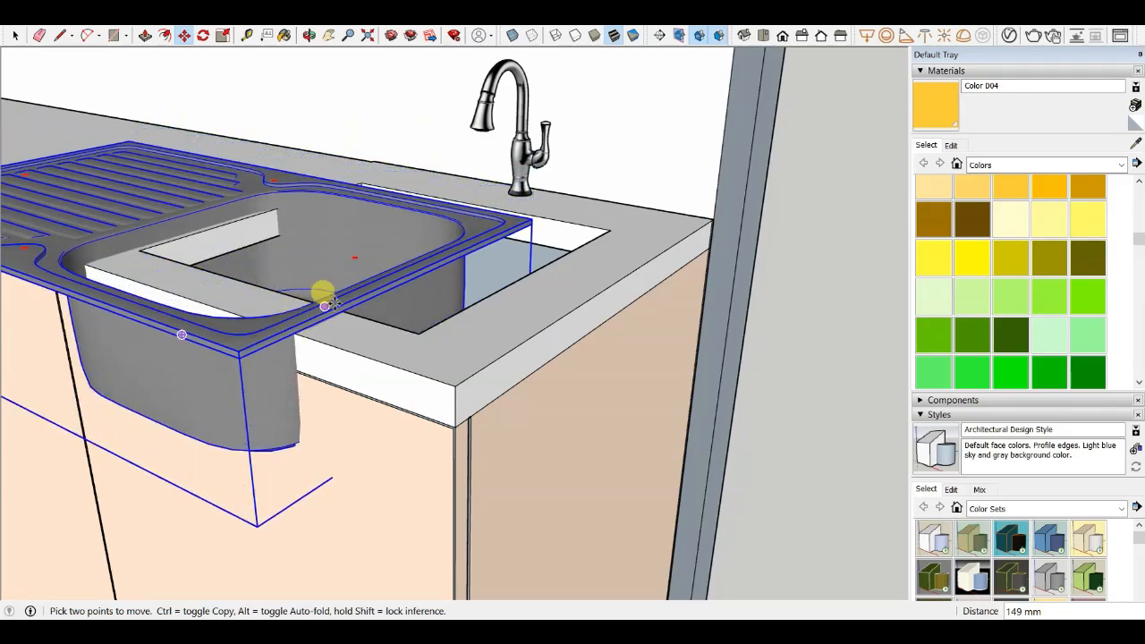
pyautogui.moveTo(334, 304); pyautogui.dragTo(161, 341, button='middle')
pyautogui.scroll(3, 285, 300)
pyautogui.click(290, 299)
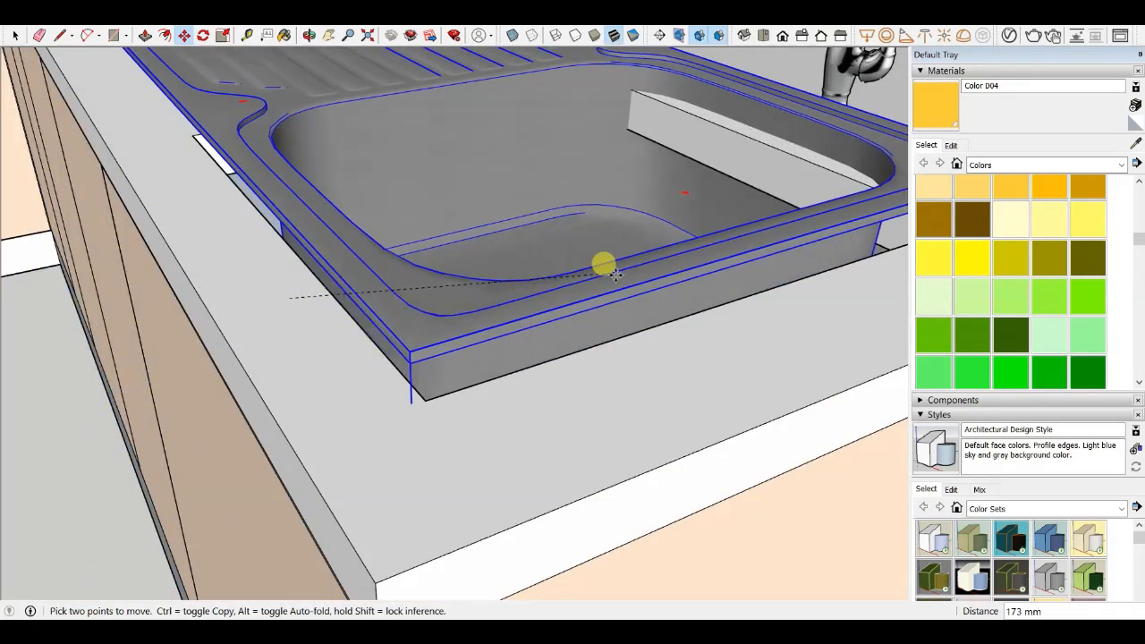
pyautogui.click(590, 278)
pyautogui.scroll(-5, 388, 302)
pyautogui.moveTo(389, 305); pyautogui.dragTo(577, 367, button='middle')
pyautogui.scroll(3, 583, 233)
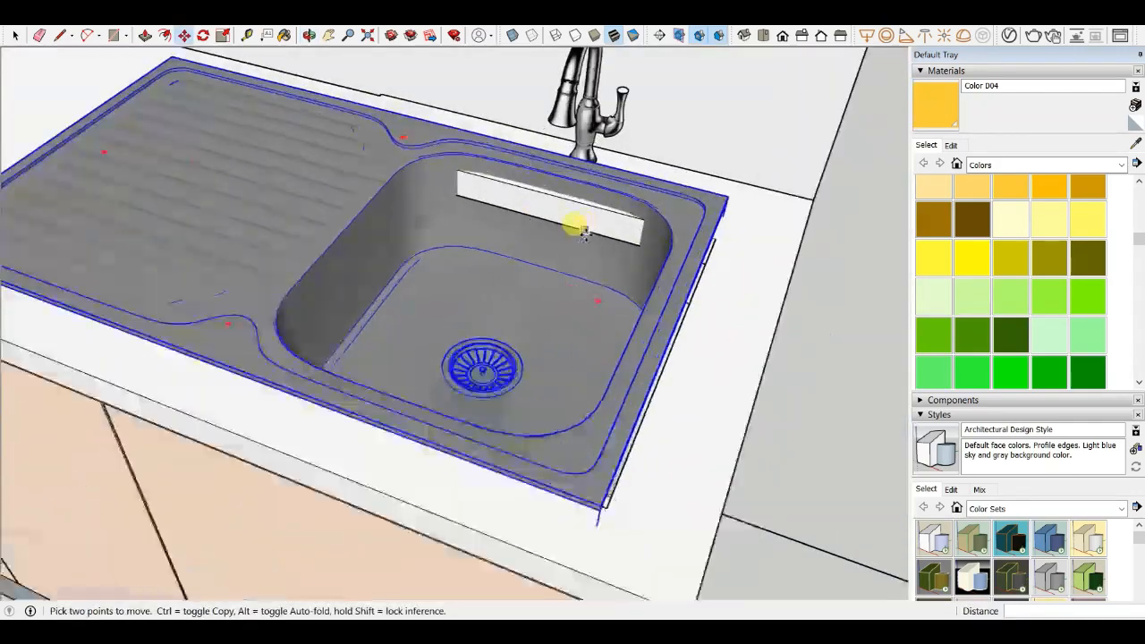
# - Push back the countertop strip showing inside the bowl by about 3 mm
pyautogui.press('p')
pyautogui.scroll(3, 508, 222)
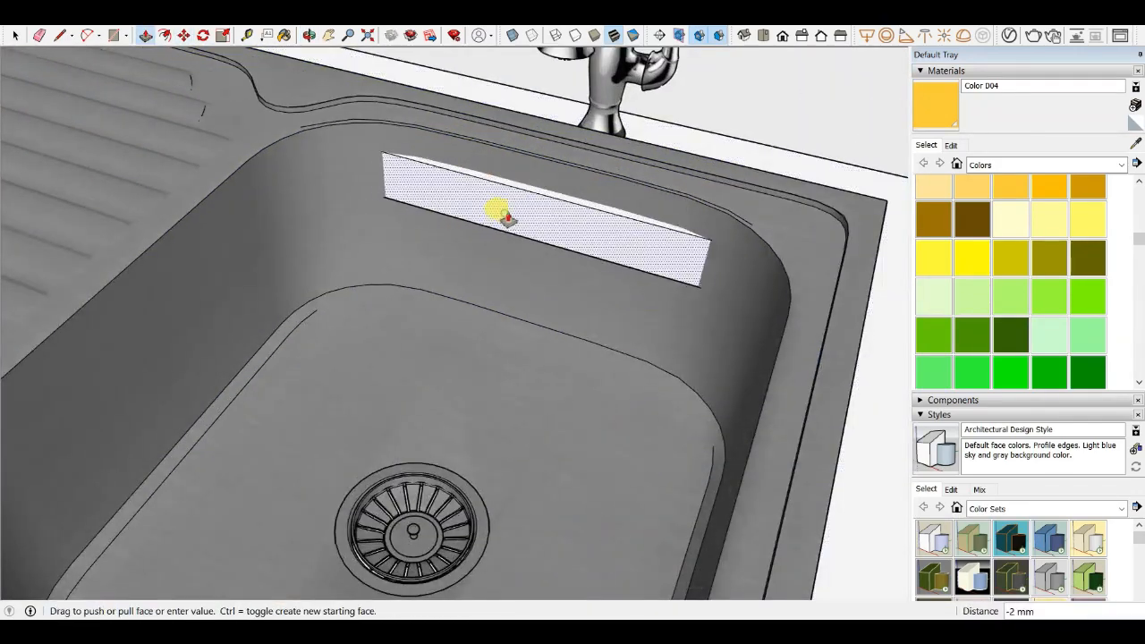
pyautogui.scroll(-3, 536, 179)
pyautogui.moveTo(567, 153)
pyautogui.mouseDown(button='middle')
pyautogui.moveTo(511, 263)
pyautogui.moveTo(539, 317)
pyautogui.mouseUp(button='middle')
pyautogui.scroll(3, 540, 317)
pyautogui.scroll(2, 545, 177)
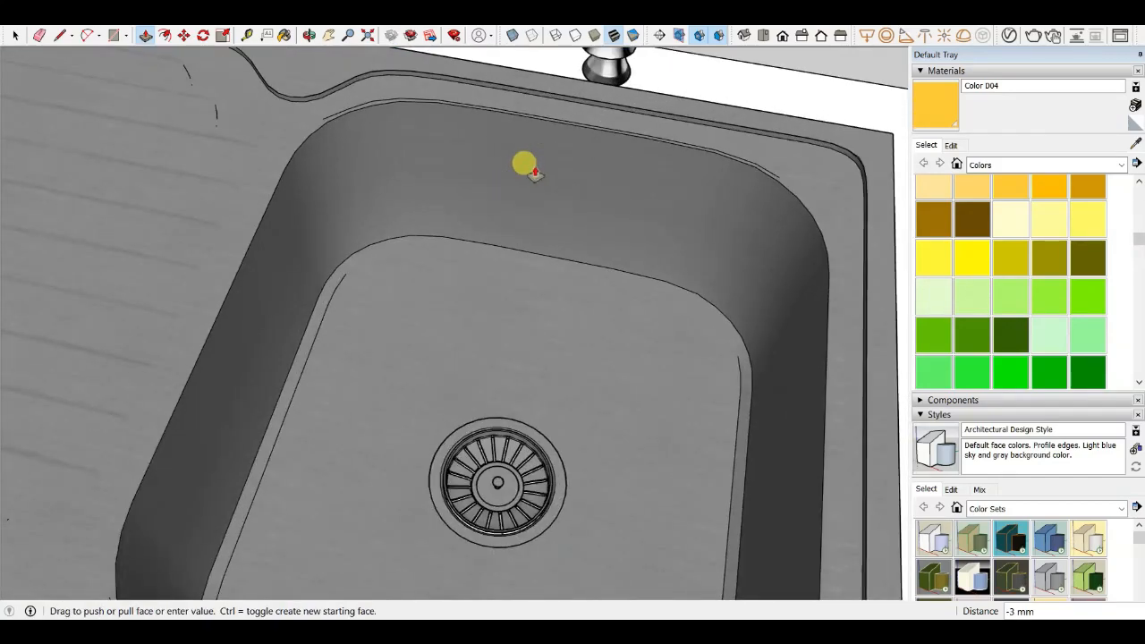
pyautogui.scroll(-5, 516, 185)
pyautogui.scroll(2, 365, 178)
pyautogui.moveTo(365, 179); pyautogui.dragTo(554, 179, button='middle')
pyautogui.scroll(1, 632, 192)
pyautogui.scroll(1, 557, 179)
# - Move the sink down so it rests on the countertop surface
pyautogui.press('m')
pyautogui.moveTo(608, 278); pyautogui.dragTo(629, 171, button='middle')
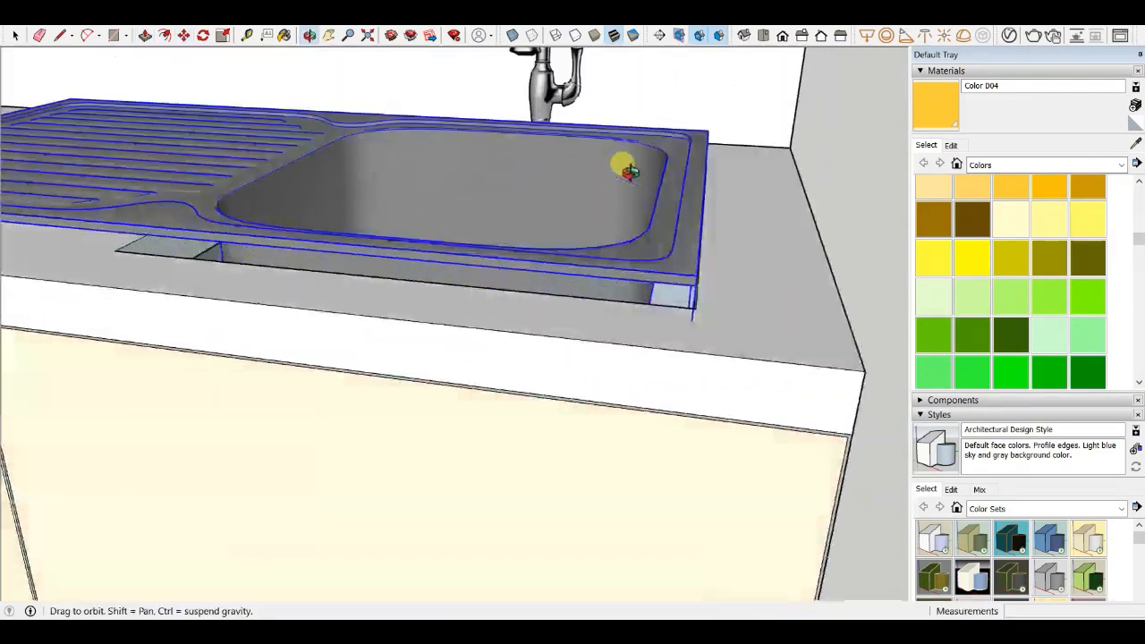
pyautogui.scroll(3, 696, 294)
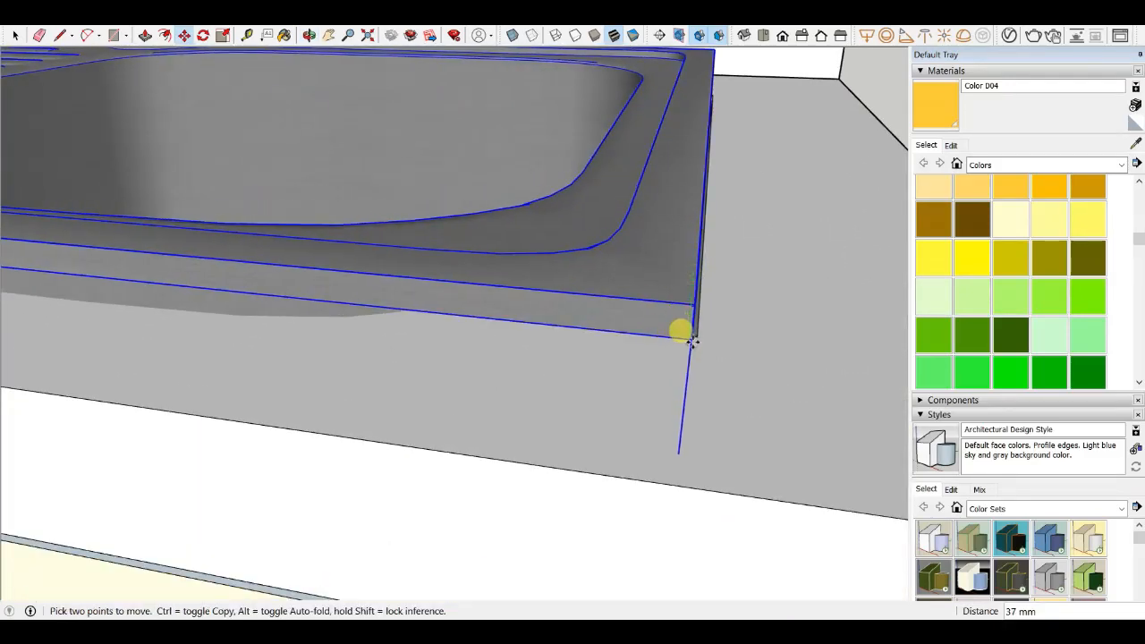
pyautogui.moveTo(680, 338); pyautogui.dragTo(557, 225, button='middle')
pyautogui.scroll(2, 590, 260)
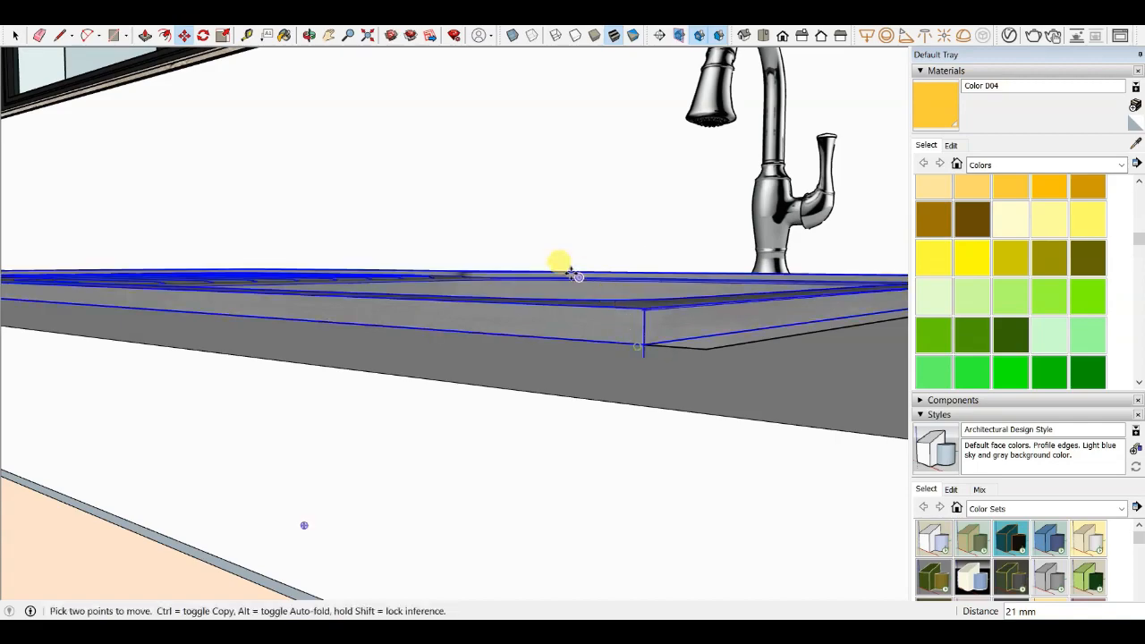
pyautogui.moveTo(573, 273); pyautogui.dragTo(523, 284, button='middle')
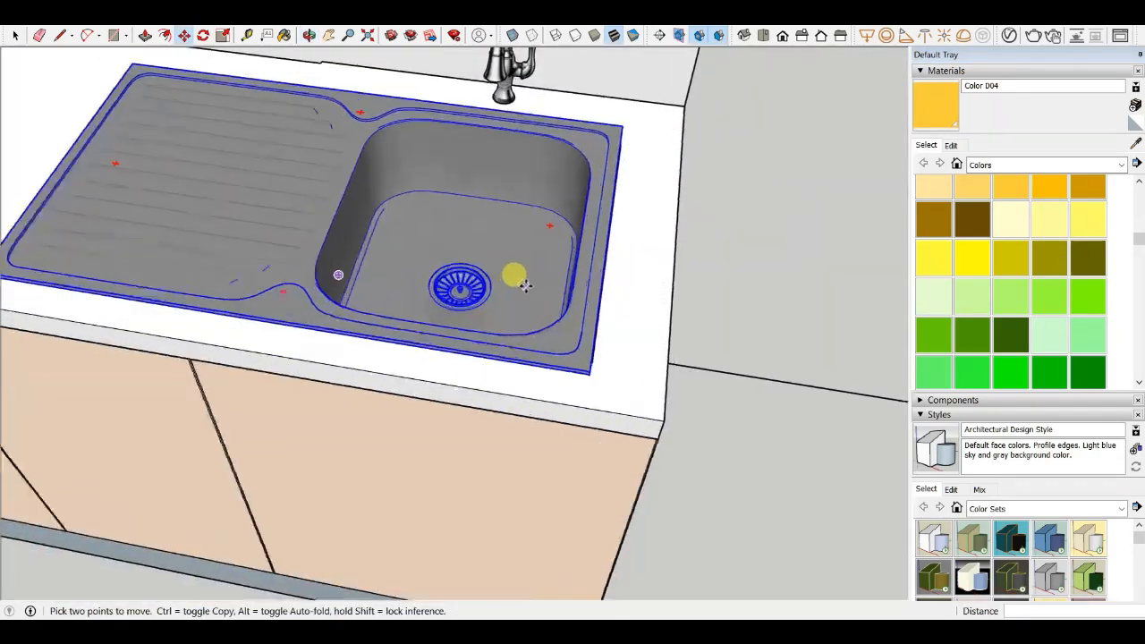
# - Scale the sink down from a corner grip to fit the counter
pyautogui.scroll(1, 522, 280)
pyautogui.click(482, 254)
pyautogui.click(506, 258)
pyautogui.scroll(-2, 592, 342)
pyautogui.moveTo(594, 343); pyautogui.dragTo(536, 225, button='middle')
pyautogui.scroll(2, 428, 259)
pyautogui.press('s')
pyautogui.scroll(-3, 533, 227)
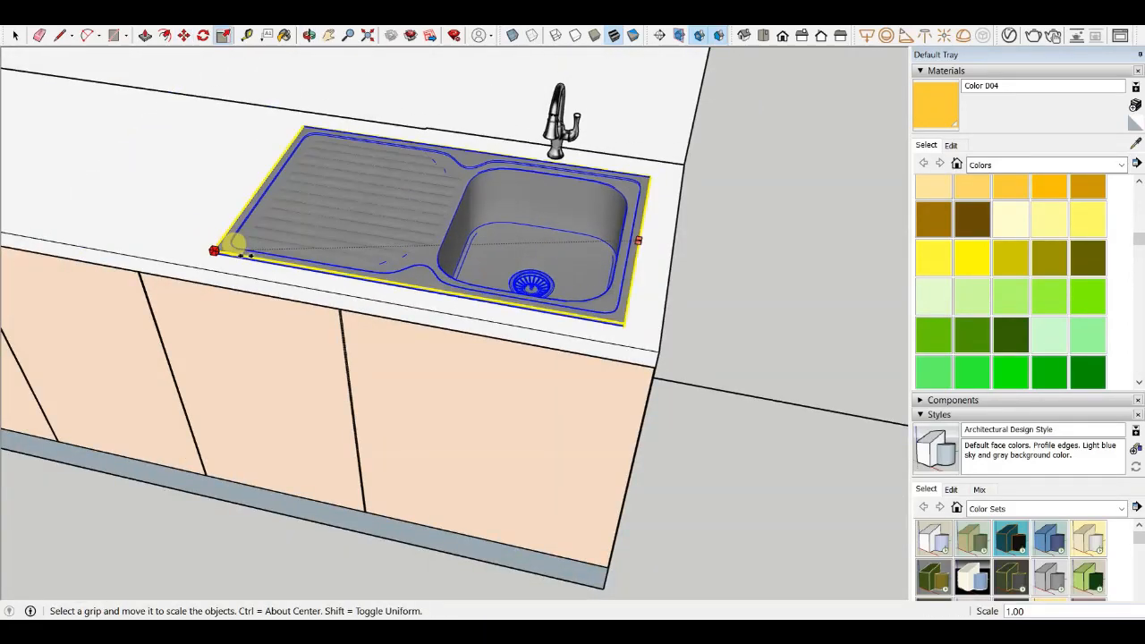
pyautogui.moveTo(268, 261); pyautogui.dragTo(583, 119, button='middle')
pyautogui.scroll(1, 234, 199)
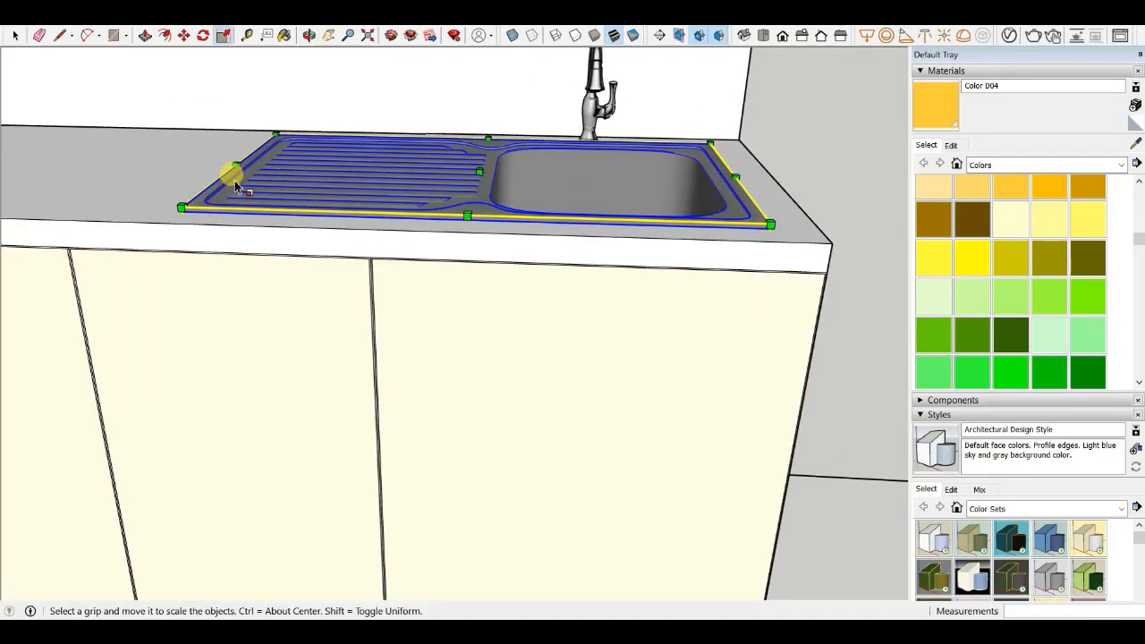
pyautogui.moveTo(235, 180); pyautogui.dragTo(295, 248, button='middle')
pyautogui.scroll(2, 230, 191)
pyautogui.scroll(-2, 233, 191)
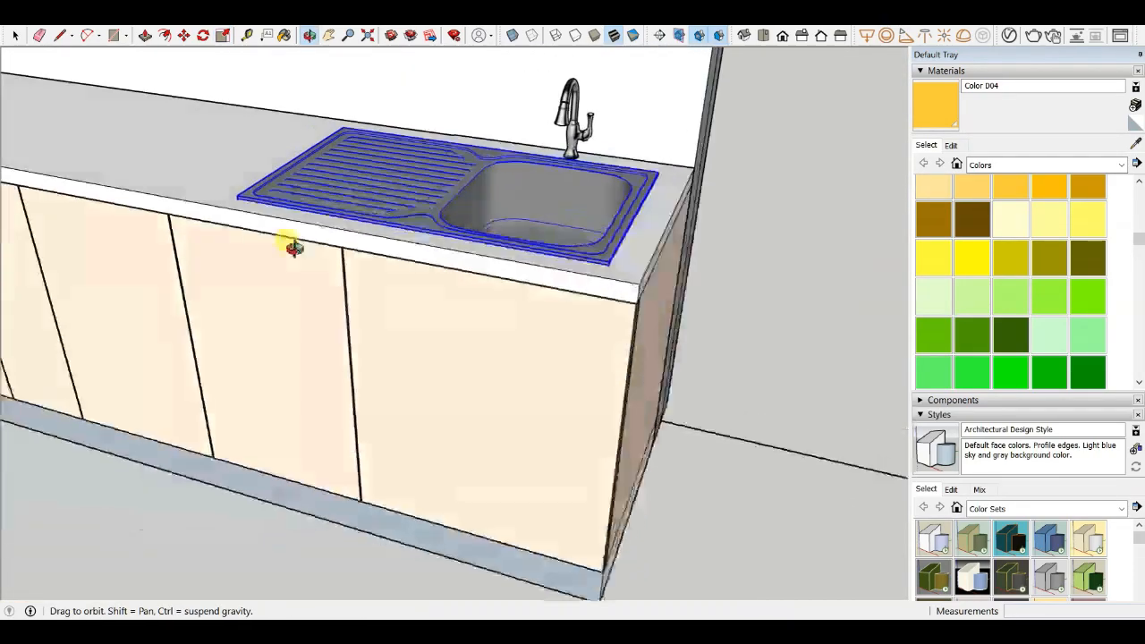
# - Move the resized sink back over the cutout in front of the faucet
pyautogui.scroll(2, 596, 182)
pyautogui.moveTo(596, 181); pyautogui.dragTo(447, 204, button='middle')
pyautogui.scroll(4, 526, 219)
pyautogui.moveTo(363, 178); pyautogui.dragTo(414, 336, button='middle')
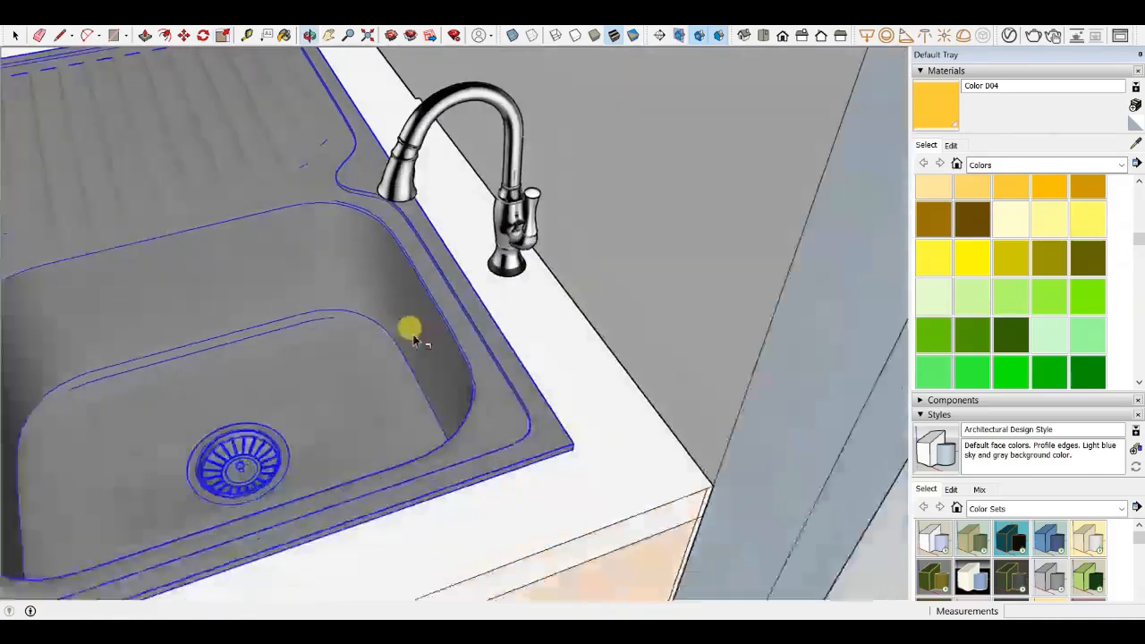
pyautogui.scroll(-2, 414, 336)
pyautogui.press('m')
pyautogui.scroll(-4, 406, 285)
pyautogui.scroll(6, 272, 384)
pyautogui.scroll(2, 279, 387)
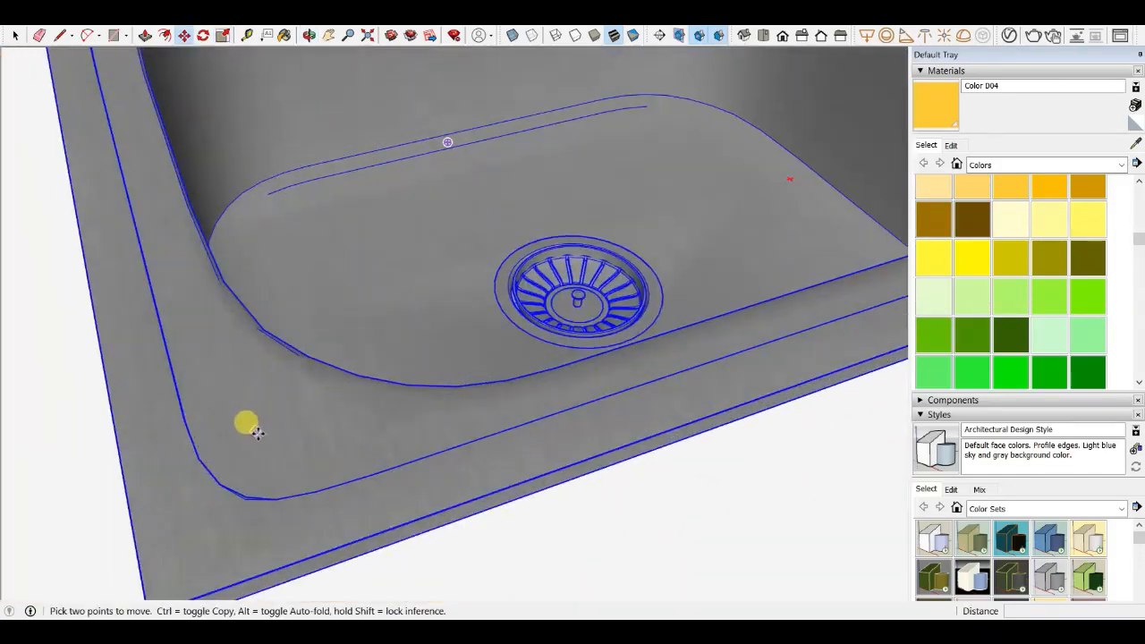
pyautogui.scroll(-5, 287, 429)
pyautogui.moveTo(385, 388); pyautogui.dragTo(624, 326, button='middle')
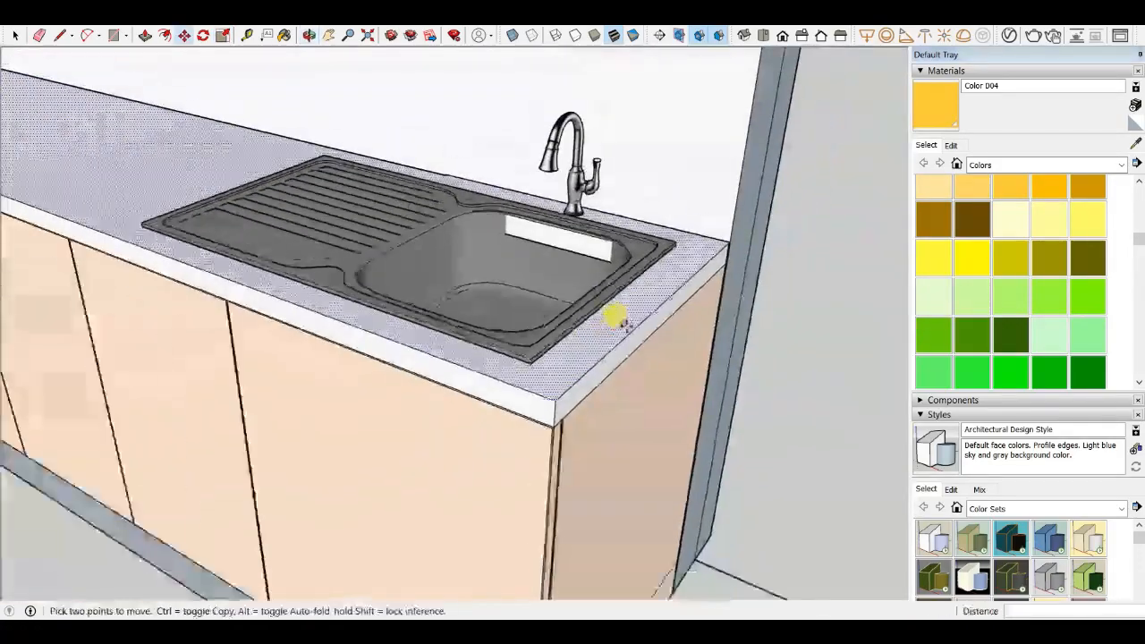
pyautogui.moveTo(430, 335); pyautogui.dragTo(557, 259, button='middle')
pyautogui.scroll(3, 565, 198)
pyautogui.scroll(3, 564, 200)
pyautogui.moveTo(562, 204); pyautogui.dragTo(543, 351, button='middle')
pyautogui.scroll(-3, 403, 258)
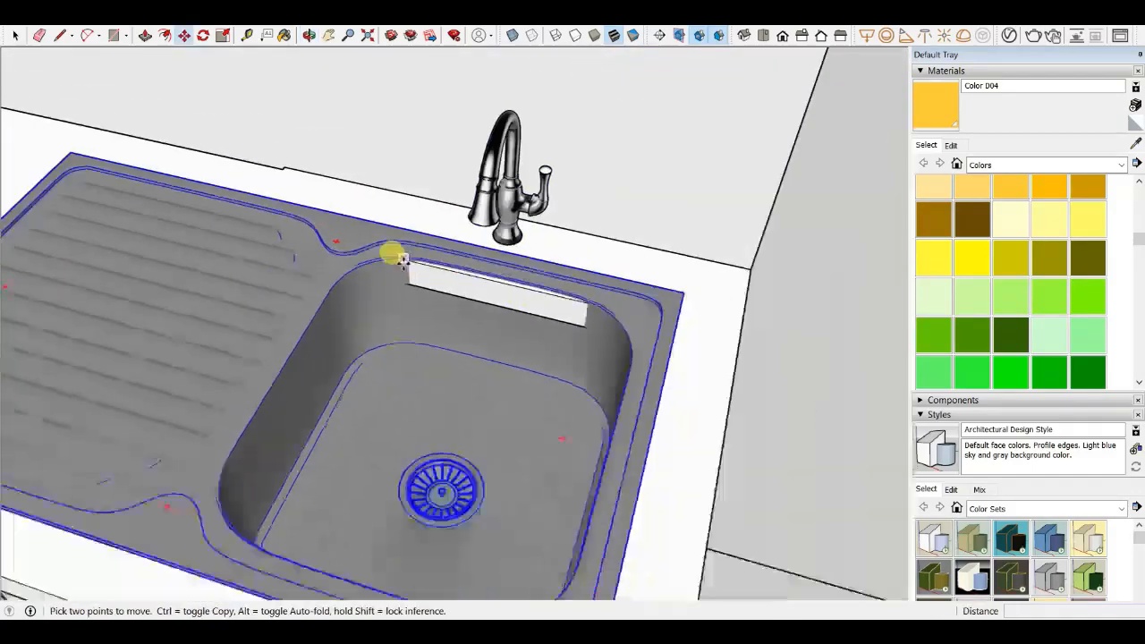
# - Push back the countertop strip showing inside the bowl by about 10 mm
pyautogui.scroll(-5, 474, 286)
pyautogui.scroll(4, 444, 291)
pyautogui.scroll(2, 444, 290)
pyautogui.press('p')
pyautogui.scroll(4, 542, 256)
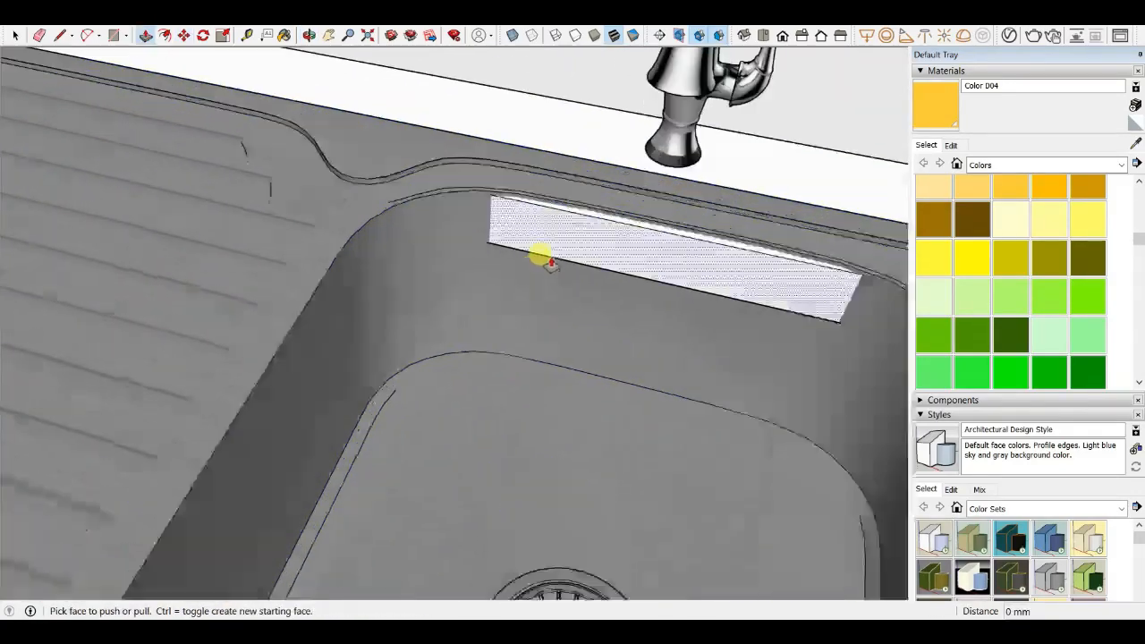
pyautogui.scroll(-6, 474, 215)
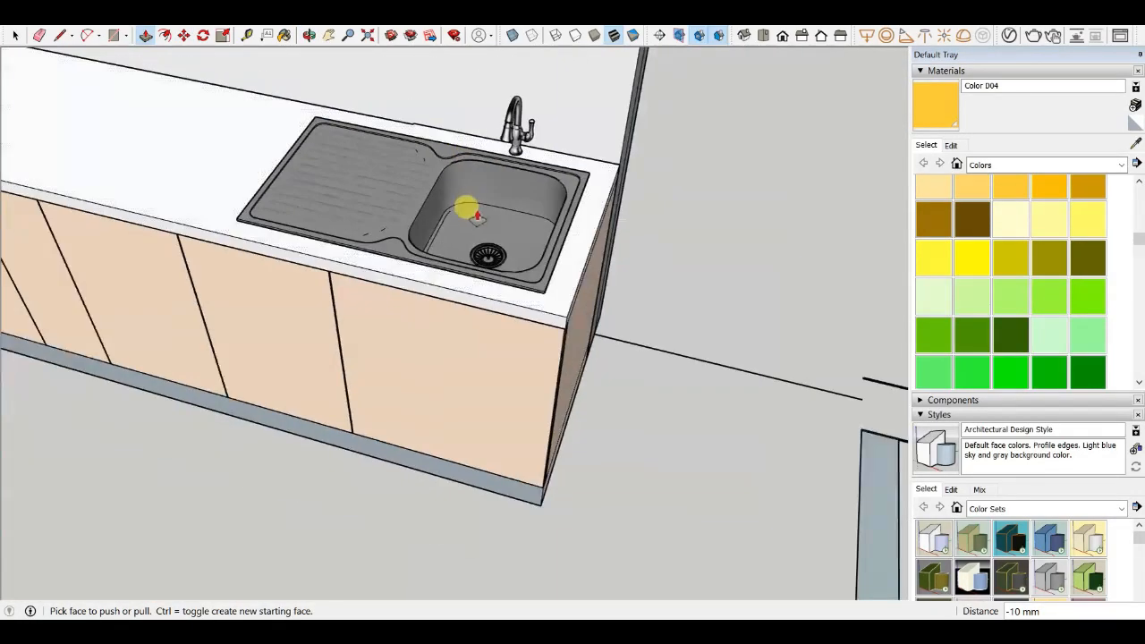
pyautogui.click(340, 174)
# - Scale the selected sink narrower from its side grips so it fits within the countertop width
pyautogui.scroll(4, 273, 180)
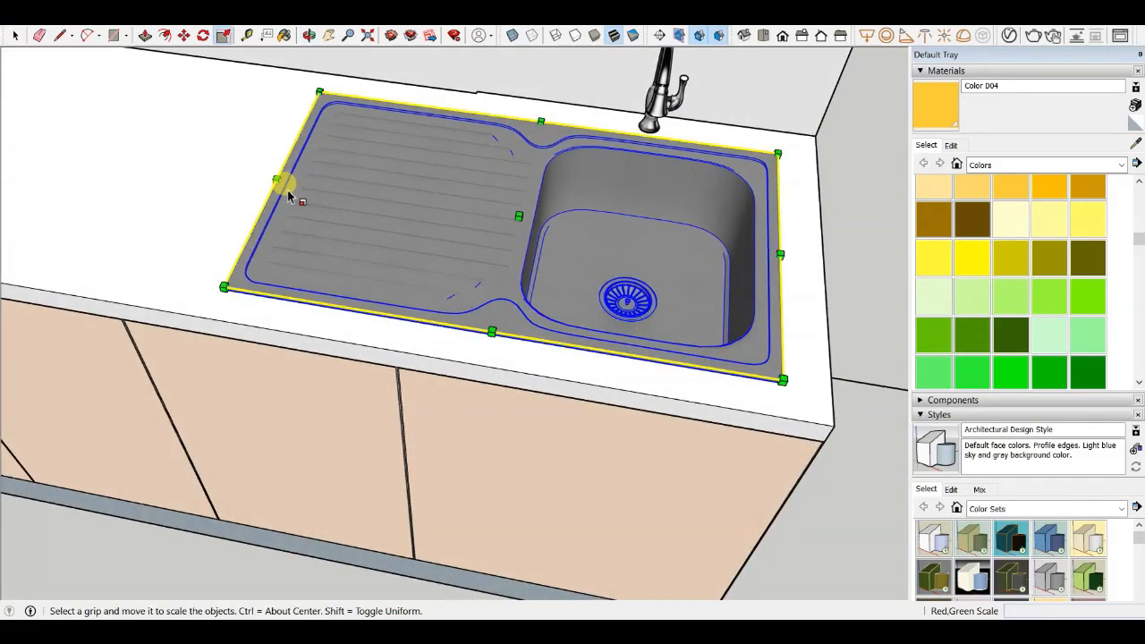
pyautogui.moveTo(289, 197); pyautogui.dragTo(572, 195, button='middle')
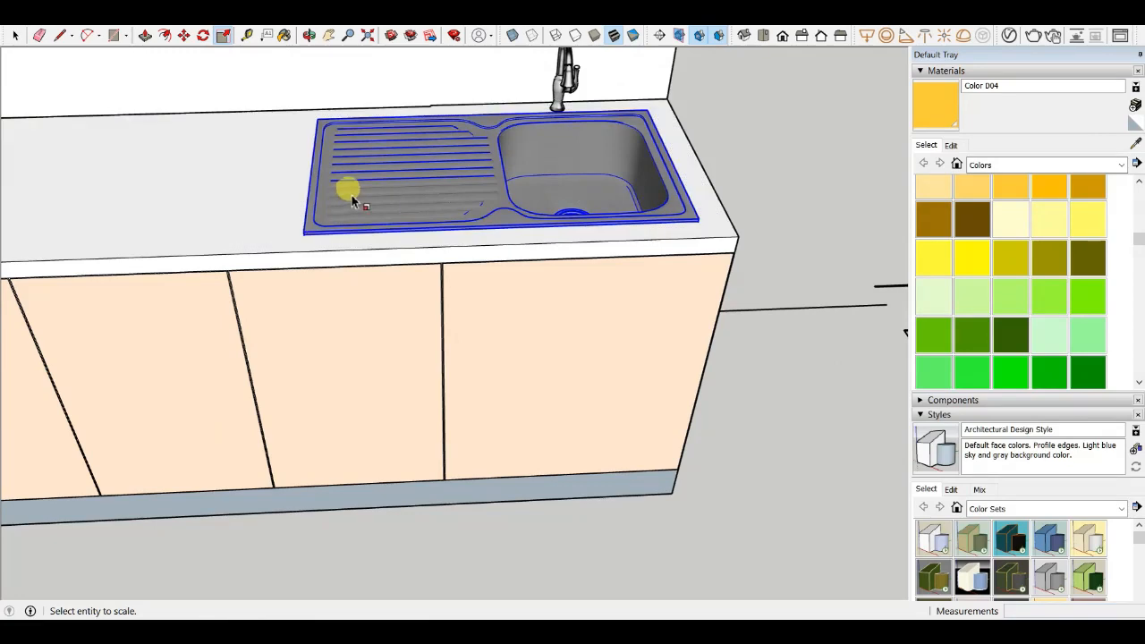
pyautogui.click(352, 200)
pyautogui.scroll(5, 313, 179)
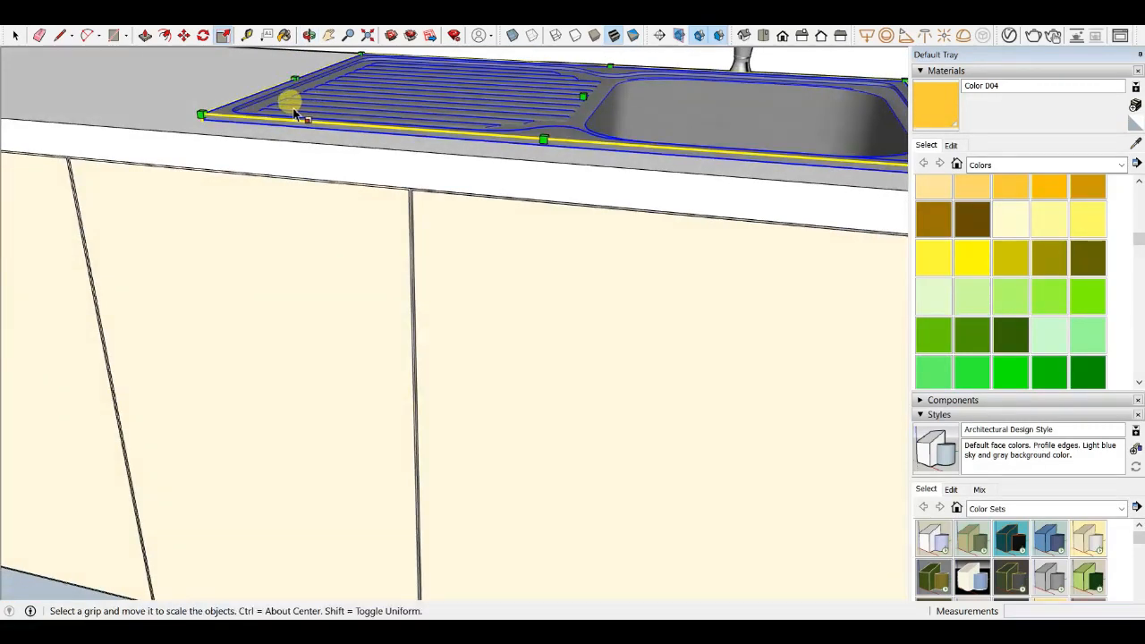
pyautogui.moveTo(282, 103); pyautogui.dragTo(293, 267, button='middle')
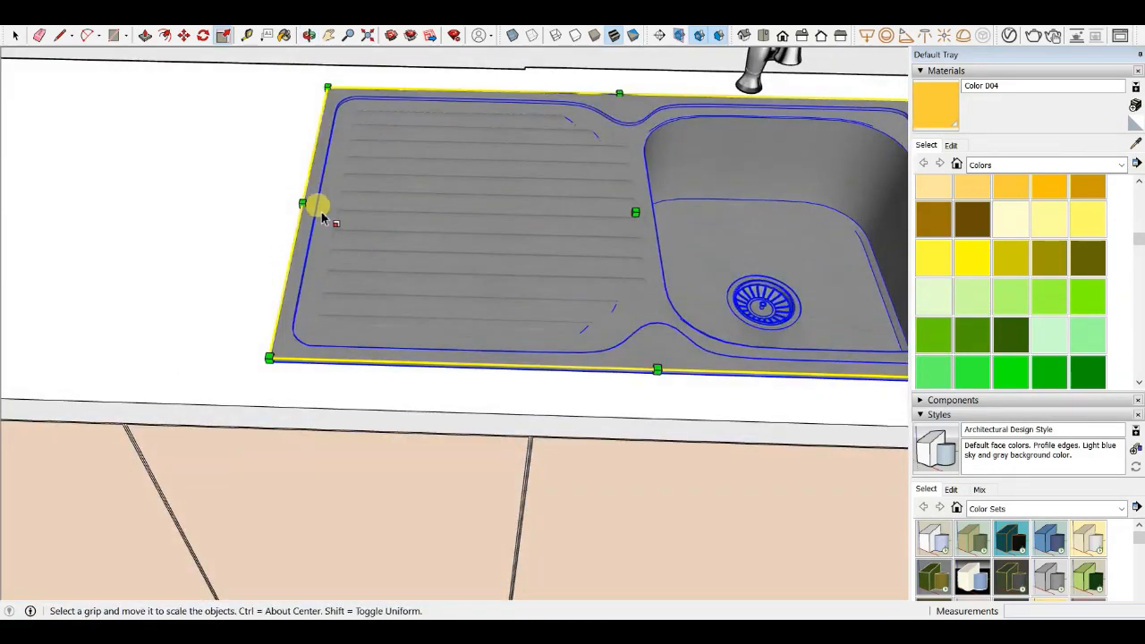
pyautogui.scroll(-3, 331, 216)
pyautogui.moveTo(350, 129); pyautogui.dragTo(380, 147)
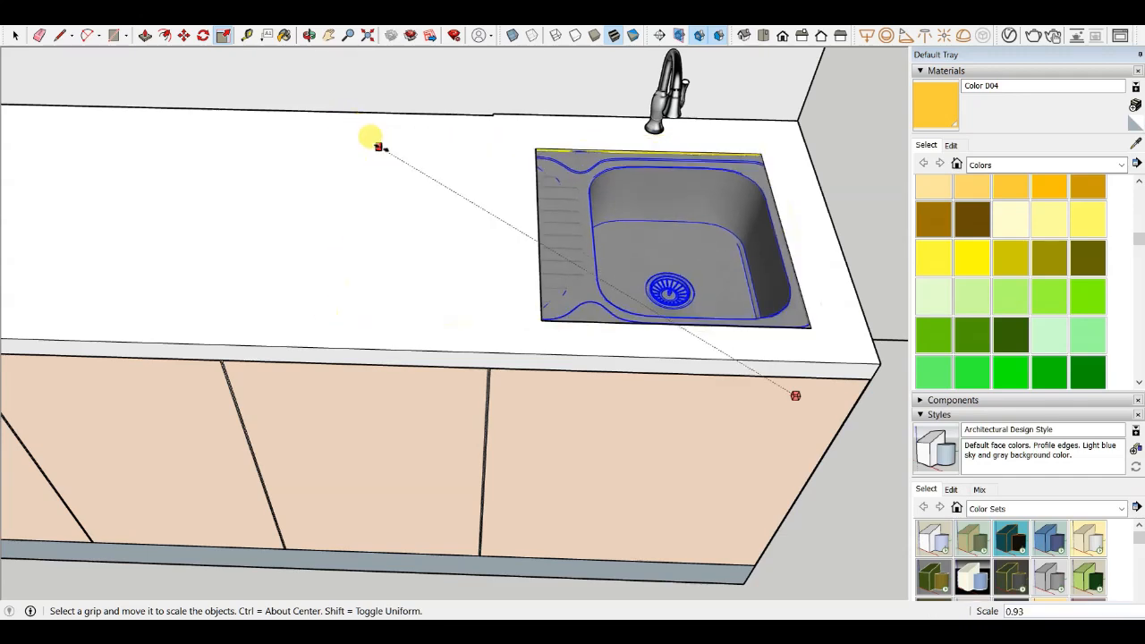
pyautogui.moveTo(414, 175); pyautogui.dragTo(603, 146, button='middle')
# - Move the resized sink so it sits centred over the countertop cutout in front of the faucet
pyautogui.press('m')
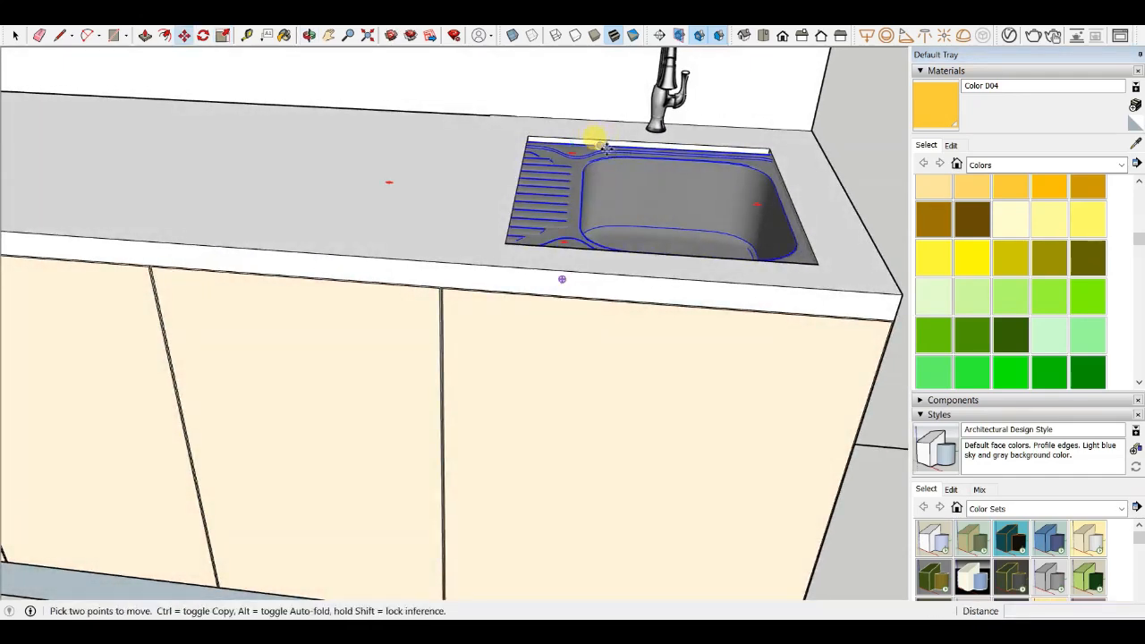
pyautogui.scroll(5, 593, 135)
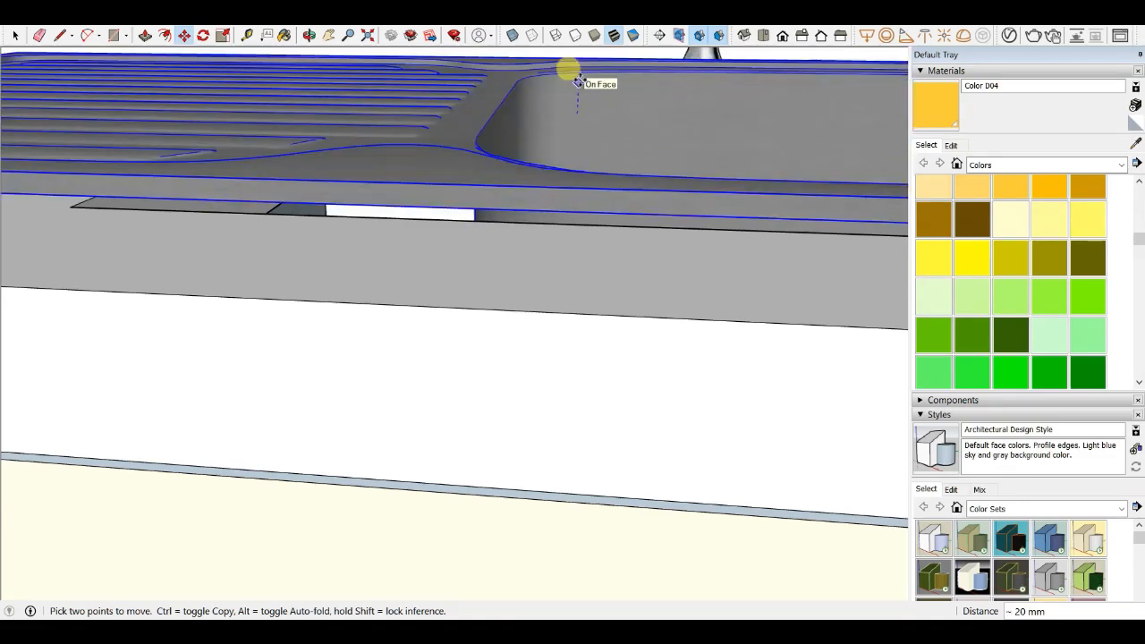
pyautogui.click(579, 80)
pyautogui.scroll(-4, 484, 188)
pyautogui.moveTo(481, 189); pyautogui.dragTo(180, 144, button='middle')
pyautogui.scroll(3, 331, 183)
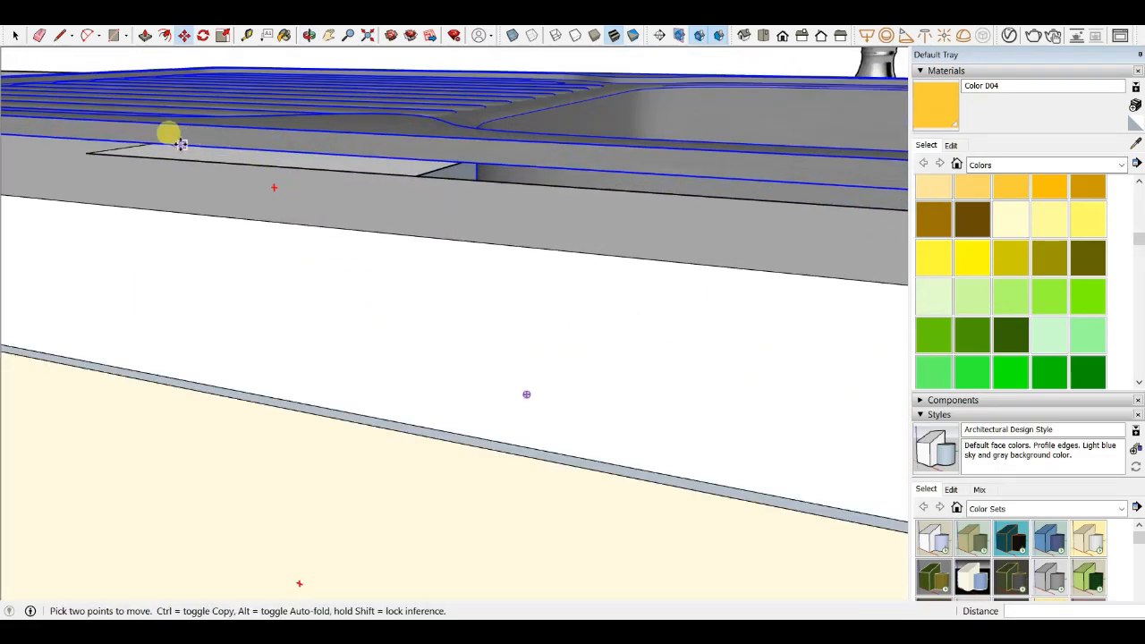
pyautogui.moveTo(131, 144); pyautogui.dragTo(128, 156)
pyautogui.click(130, 159)
pyautogui.scroll(-3, 232, 183)
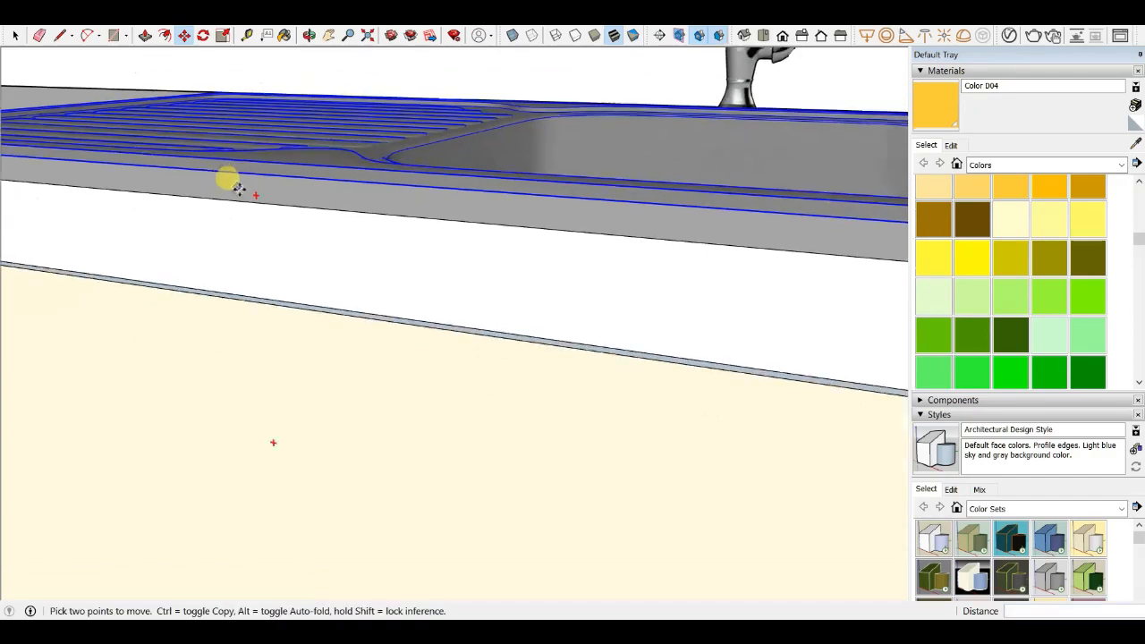
pyautogui.moveTo(243, 189); pyautogui.dragTo(537, 483, button='middle')
pyautogui.scroll(-3, 448, 298)
pyautogui.scroll(-1, 541, 385)
pyautogui.moveTo(546, 350); pyautogui.dragTo(453, 432, button='middle')
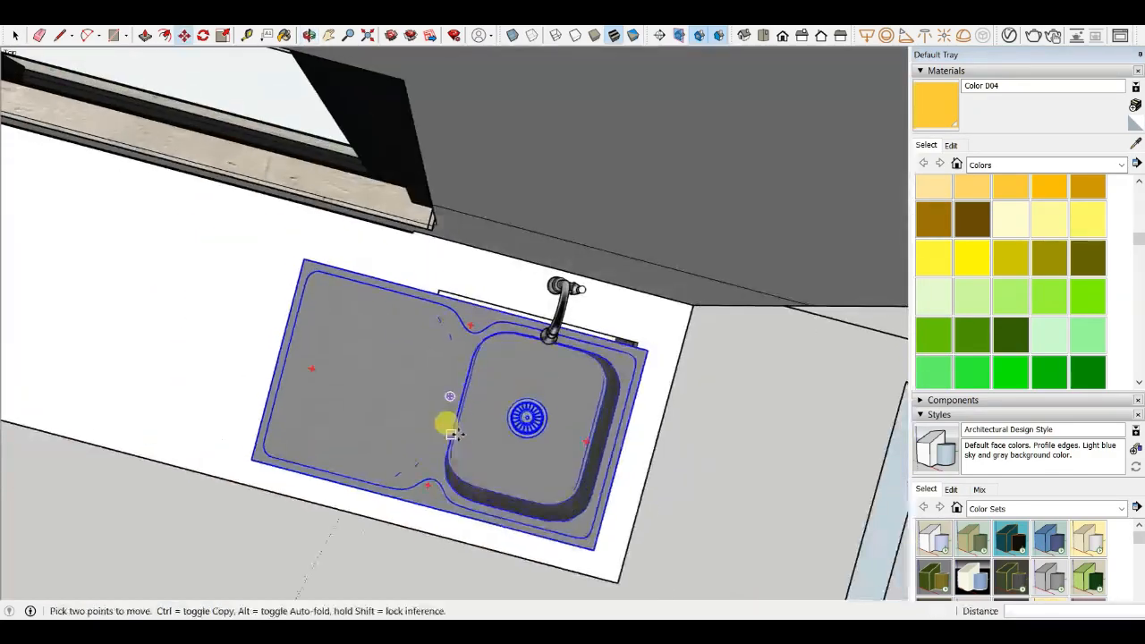
# - Push/pull the countertop strip showing at the sink's back edge about 18 mm
pyautogui.scroll(4, 535, 340)
pyautogui.scroll(4, 289, 167)
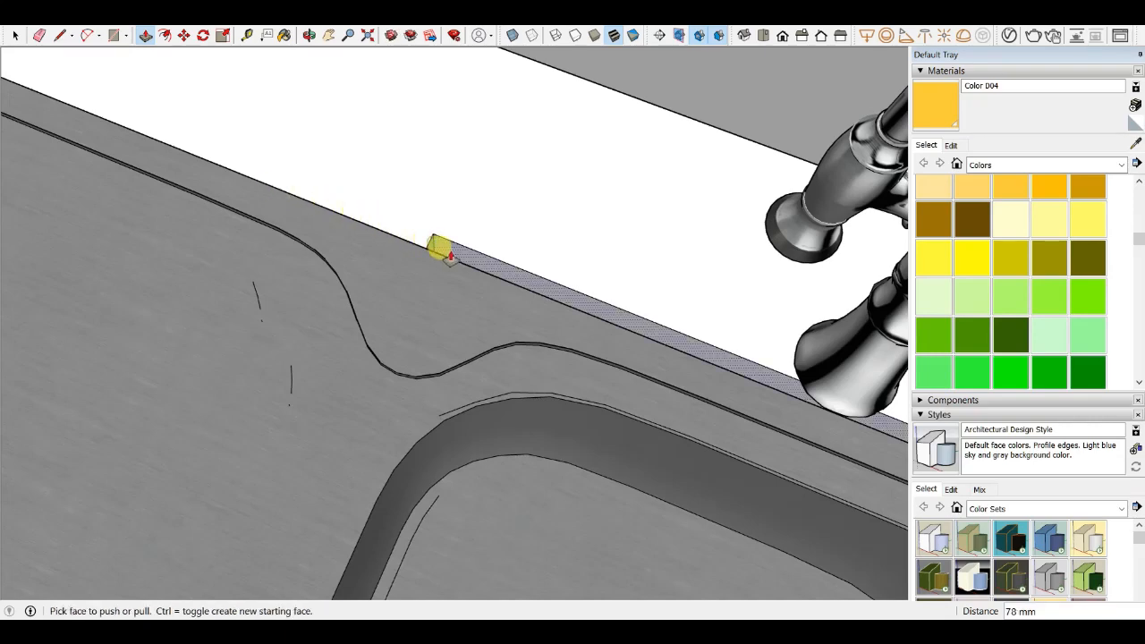
pyautogui.scroll(-5, 457, 260)
pyautogui.moveTo(528, 427)
pyautogui.mouseDown(button='middle')
pyautogui.moveTo(650, 205)
pyautogui.moveTo(645, 179)
pyautogui.mouseUp(button='middle')
pyautogui.scroll(-3, 621, 263)
pyautogui.scroll(3, 590, 231)
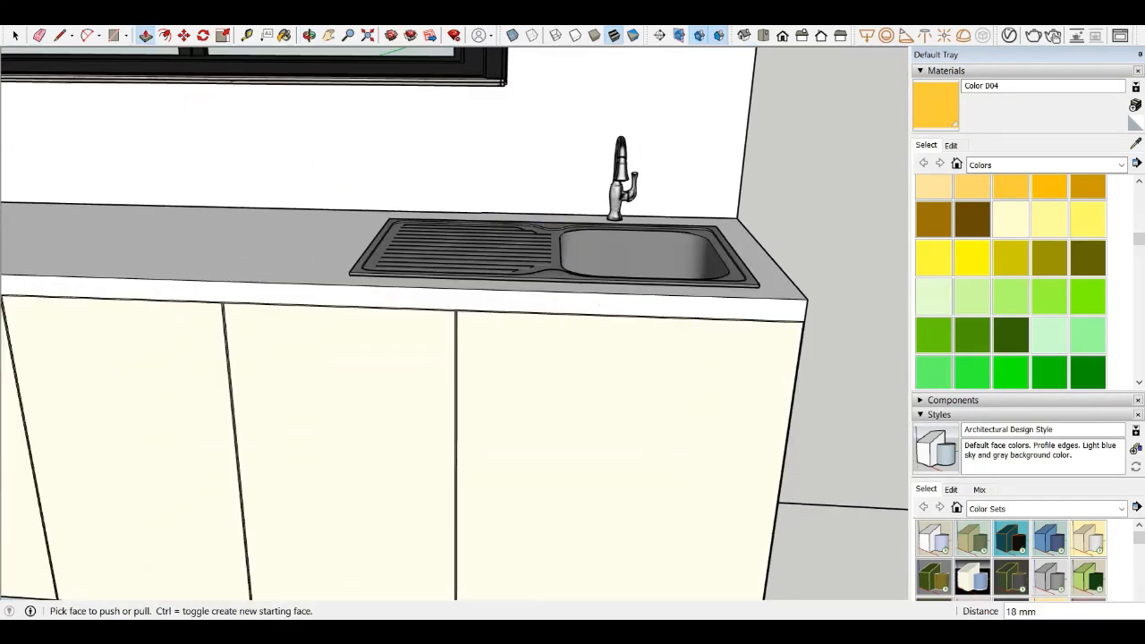
pyautogui.click(14, 36)
# - Examine the fitted sink and faucet on the countertop from several close angles
pyautogui.scroll(-3, 378, 238)
pyautogui.moveTo(379, 238); pyautogui.dragTo(412, 235, button='middle')
pyautogui.scroll(5, 451, 398)
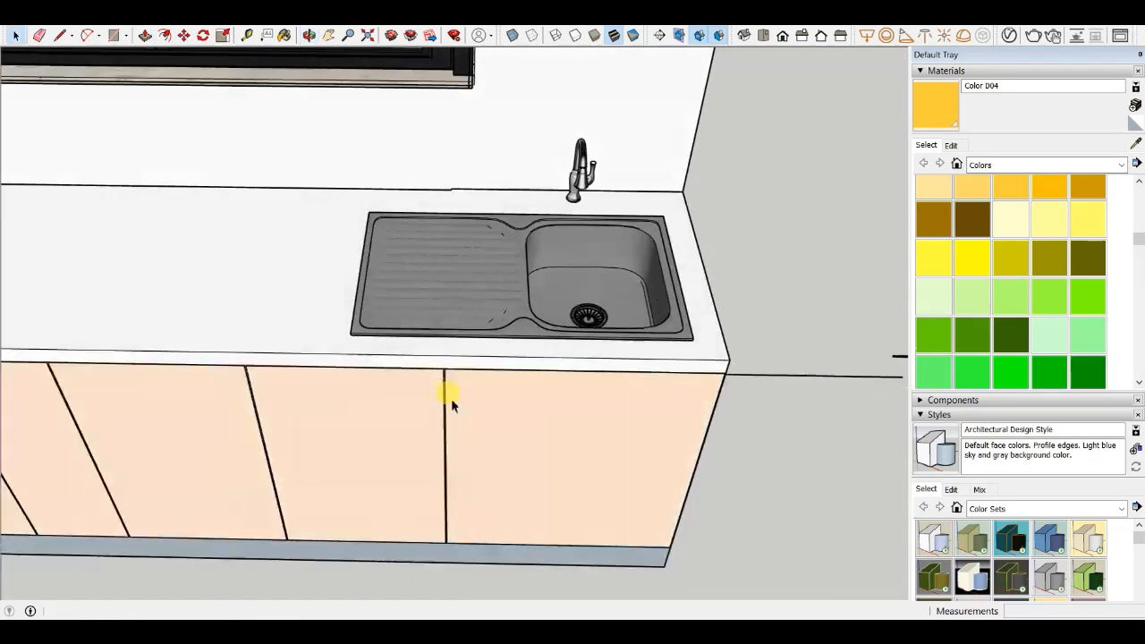
pyautogui.click(391, 291)
pyautogui.scroll(2, 345, 250)
pyautogui.scroll(-6, 401, 158)
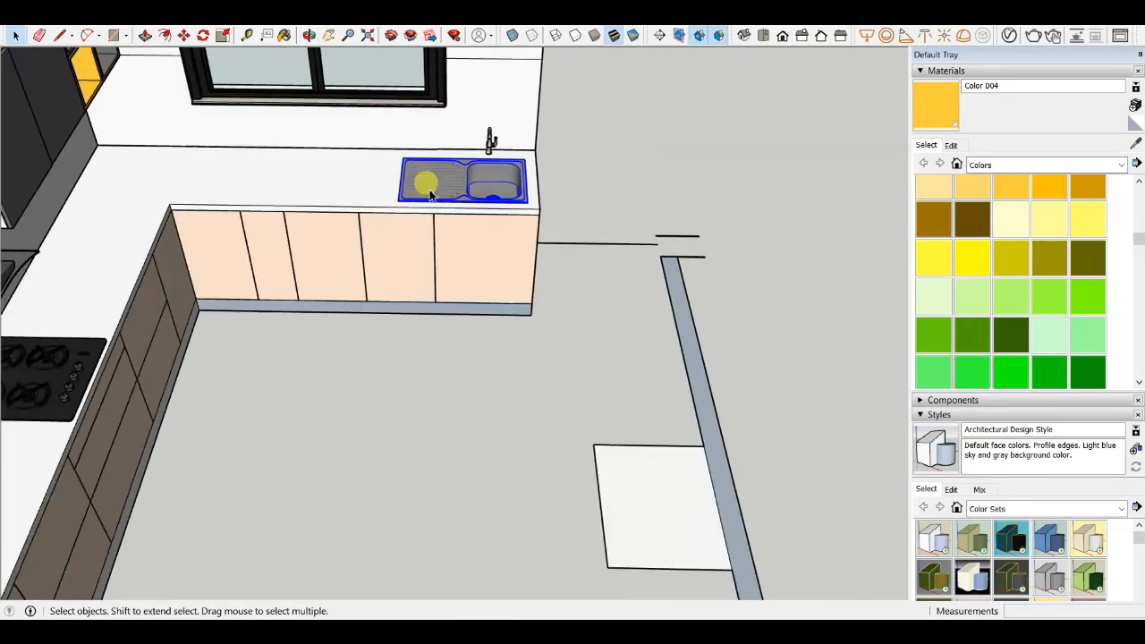
pyautogui.click(696, 178)
pyautogui.scroll(6, 475, 171)
pyautogui.moveTo(469, 168); pyautogui.dragTo(259, 152, button='middle')
pyautogui.scroll(1, 247, 158)
pyautogui.scroll(-2, 414, 254)
pyautogui.moveTo(414, 253); pyautogui.dragTo(546, 204, button='middle')
pyautogui.scroll(-4, 545, 199)
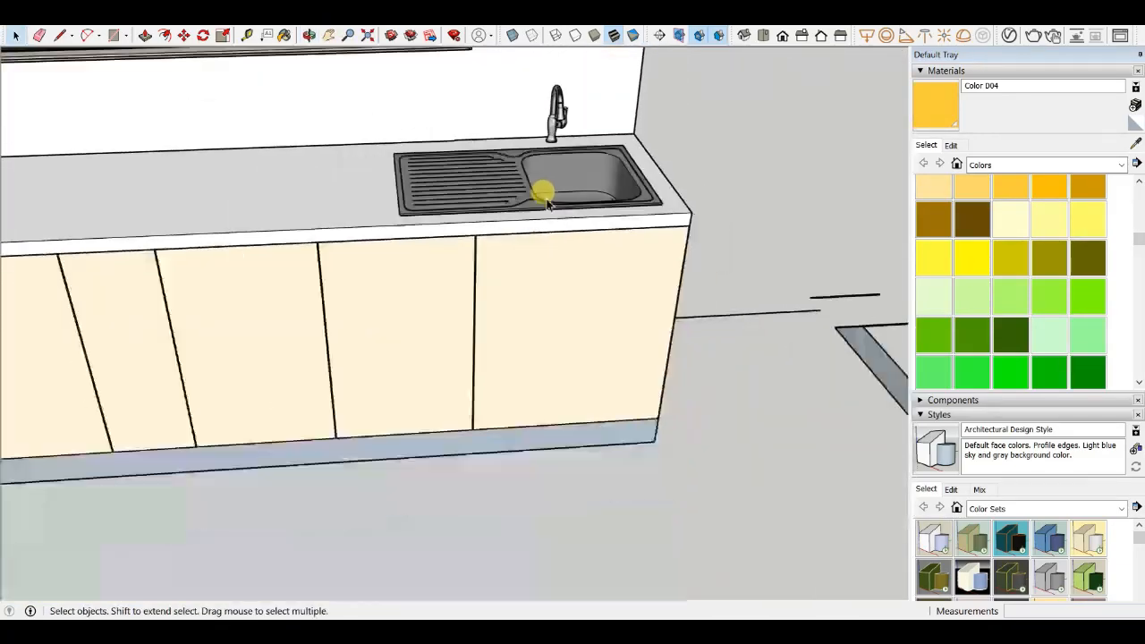
pyautogui.scroll(5, 470, 170)
pyautogui.moveTo(472, 173); pyautogui.dragTo(473, 328, button='middle')
pyautogui.scroll(4, 473, 327)
pyautogui.scroll(-6, 388, 254)
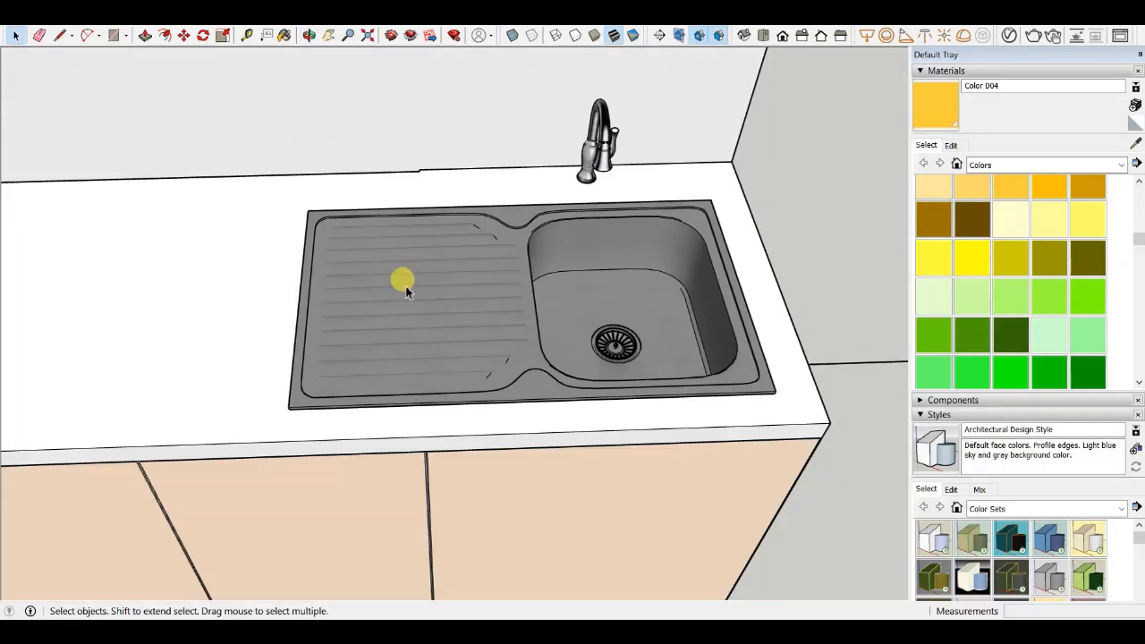
pyautogui.keyDown('shift'); pyautogui.moveTo(406, 289); pyautogui.dragTo(260, 298, button='middle'); pyautogui.keyUp('shift')
pyautogui.scroll(4, 260, 298)
pyautogui.scroll(3, 371, 332)
pyautogui.moveTo(370, 332)
pyautogui.mouseDown(button='middle')
pyautogui.moveTo(312, 158)
pyautogui.moveTo(200, 102)
pyautogui.moveTo(180, 241)
pyautogui.mouseUp(button='middle')
pyautogui.scroll(-5, 311, 94)
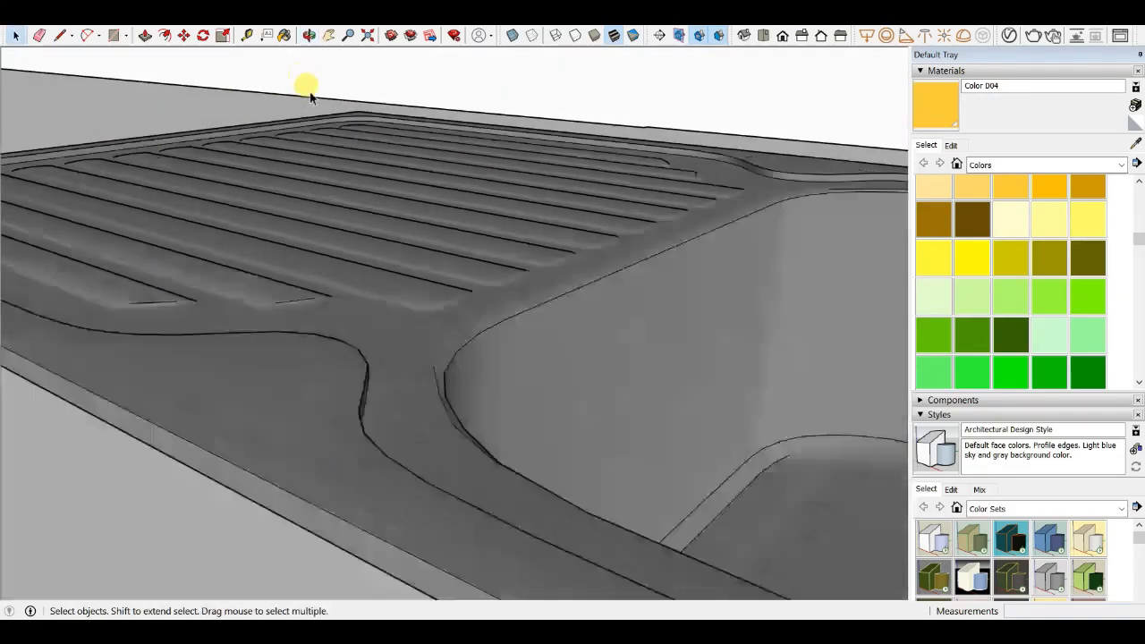
pyautogui.scroll(-4, 385, 190)
pyautogui.moveTo(383, 191); pyautogui.dragTo(491, 276, button='middle')
pyautogui.scroll(-5, 483, 237)
pyautogui.moveTo(472, 234); pyautogui.dragTo(578, 250, button='middle')
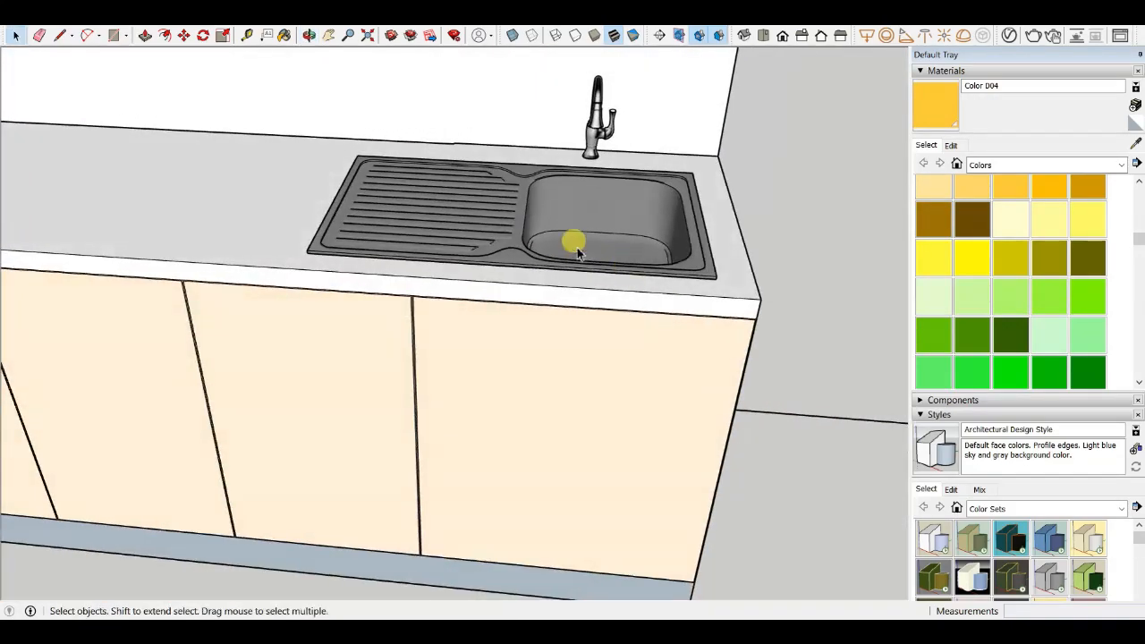
pyautogui.scroll(-2, 583, 277)
pyautogui.scroll(2, 585, 289)
pyautogui.moveTo(585, 289)
pyautogui.mouseDown(button='middle')
pyautogui.moveTo(593, 223)
pyautogui.moveTo(606, 304)
pyautogui.mouseUp(button='middle')
pyautogui.scroll(-4, 617, 358)
pyautogui.scroll(-3, 628, 403)
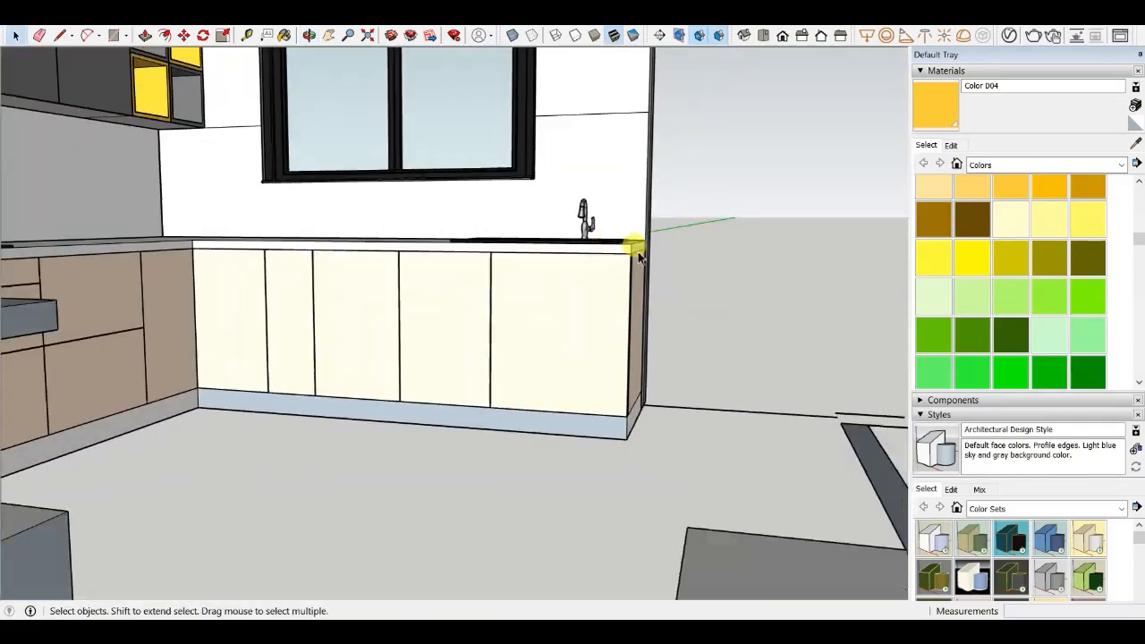
pyautogui.moveTo(632, 245)
pyautogui.mouseDown(button='middle')
pyautogui.moveTo(452, 317)
pyautogui.moveTo(677, 330)
pyautogui.moveTo(233, 317)
pyautogui.mouseUp(button='middle')
pyautogui.scroll(-3, 233, 317)
pyautogui.moveTo(501, 309)
pyautogui.mouseDown(button='middle')
pyautogui.moveTo(601, 345)
pyautogui.moveTo(484, 494)
pyautogui.moveTo(410, 390)
pyautogui.mouseUp(button='middle')
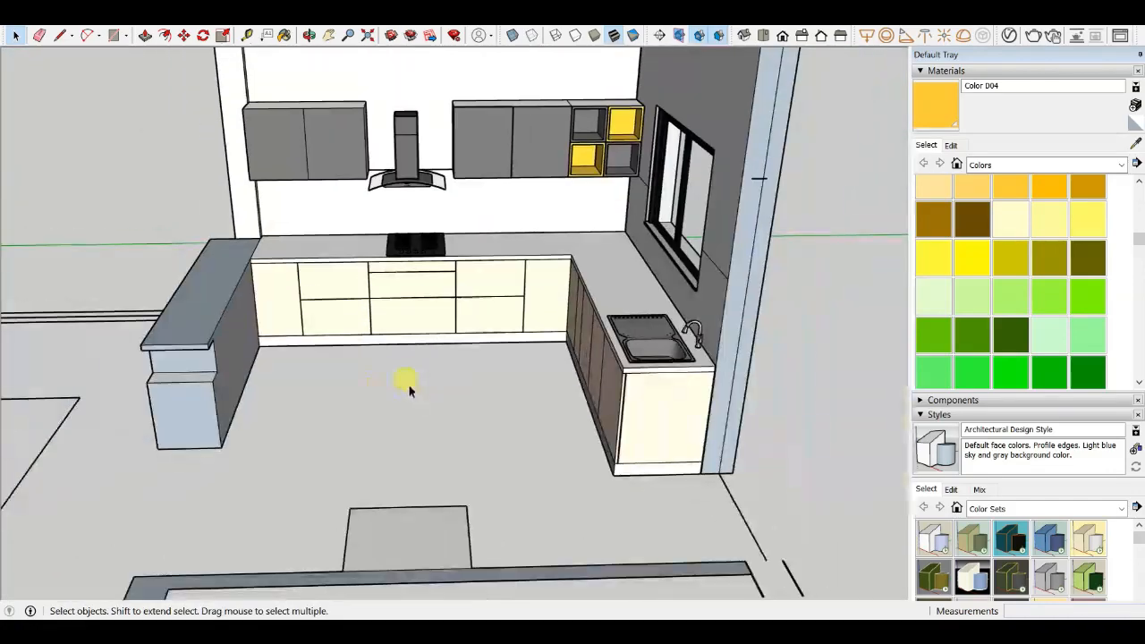
# - Orbit around the whole kitchen to review the cabinets, countertop, hob and sink
pyautogui.moveTo(248, 331)
pyautogui.mouseDown(button='middle')
pyautogui.moveTo(409, 256)
pyautogui.moveTo(409, 397)
pyautogui.moveTo(475, 263)
pyautogui.moveTo(498, 176)
pyautogui.moveTo(631, 306)
pyautogui.moveTo(693, 300)
pyautogui.mouseUp(button='middle')
pyautogui.scroll(3, 494, 231)
pyautogui.scroll(-3, 392, 259)
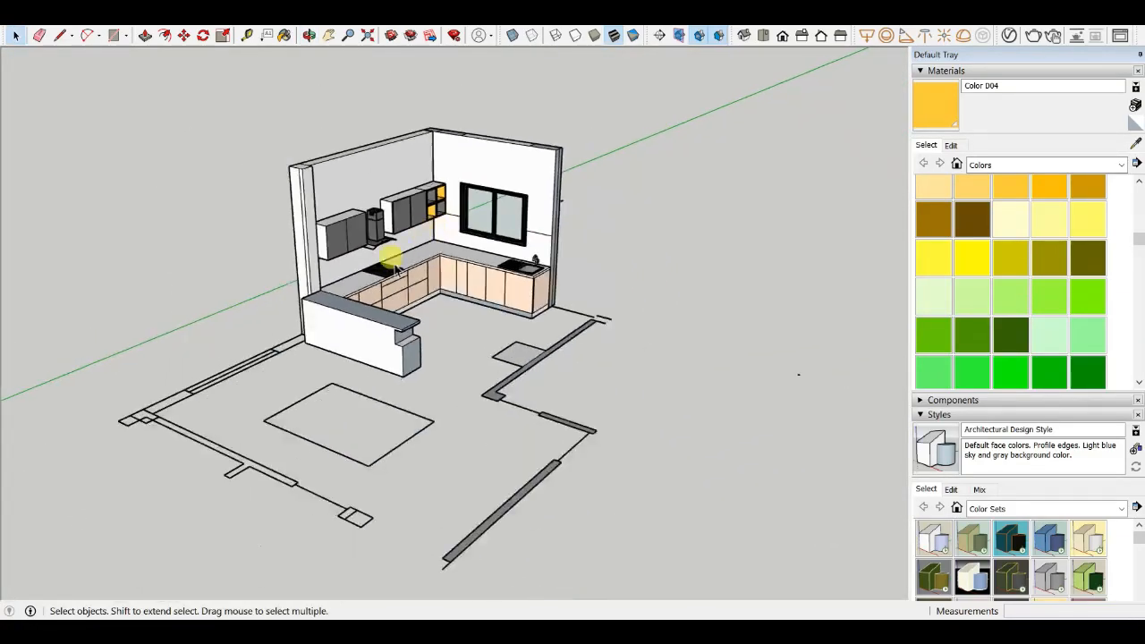
pyautogui.moveTo(392, 260); pyautogui.dragTo(534, 364, button='middle')
pyautogui.scroll(6, 417, 352)
pyautogui.moveTo(392, 342); pyautogui.dragTo(309, 279, button='middle')
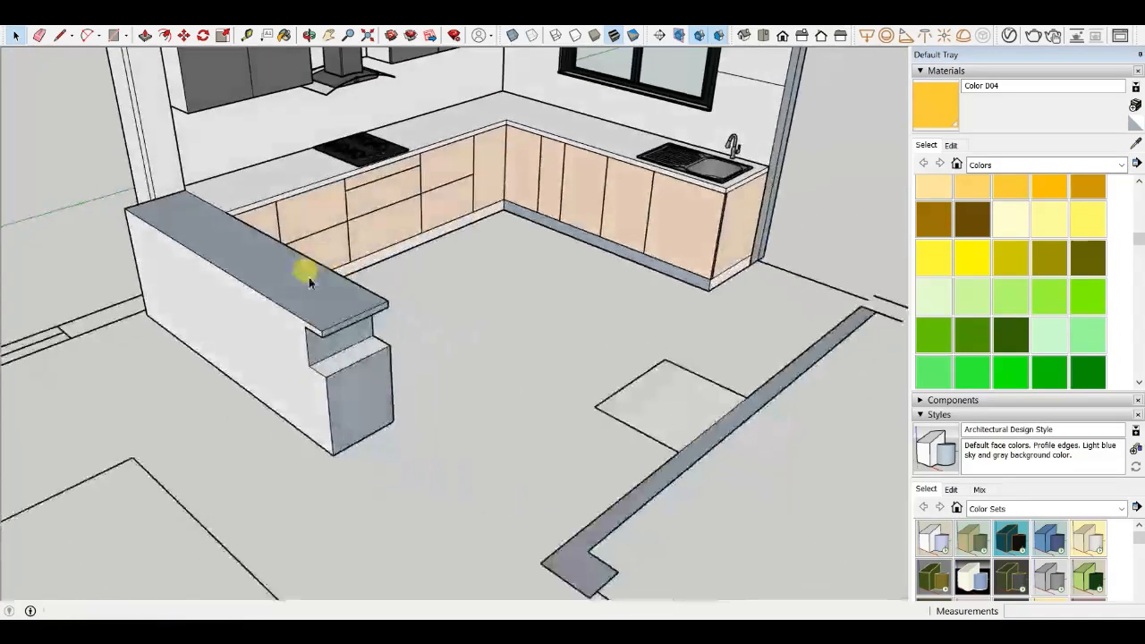
pyautogui.scroll(-2, 309, 279)
pyautogui.press('b')
pyautogui.scroll(-1, 460, 246)
pyautogui.moveTo(460, 246); pyautogui.dragTo(428, 242, button='middle')
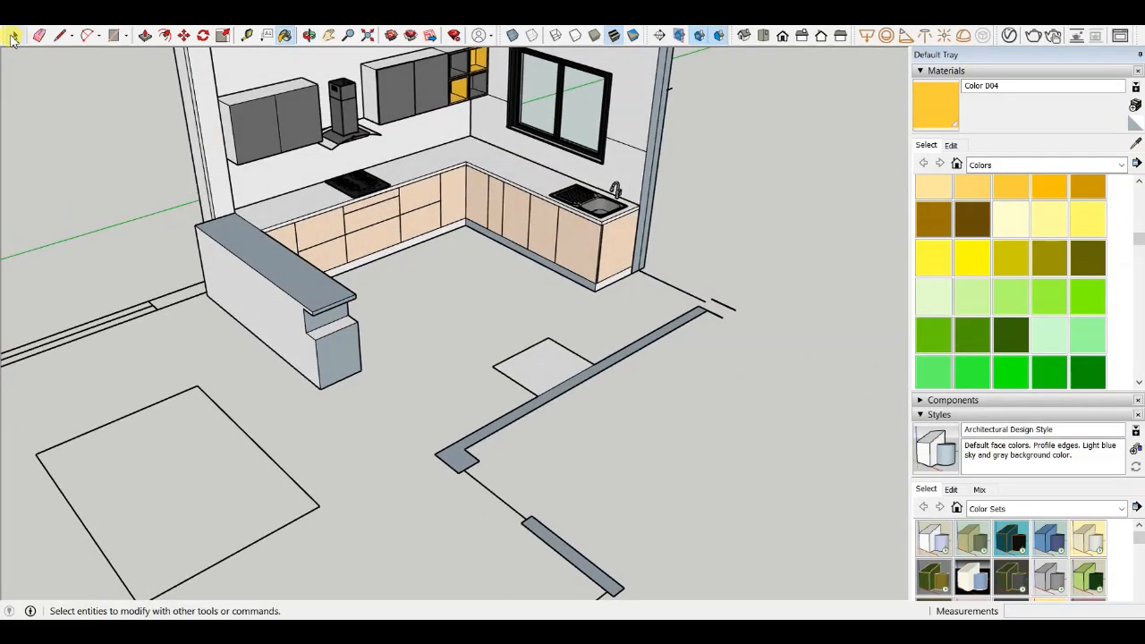
pyautogui.scroll(3, 452, 283)
pyautogui.scroll(-3, 458, 271)
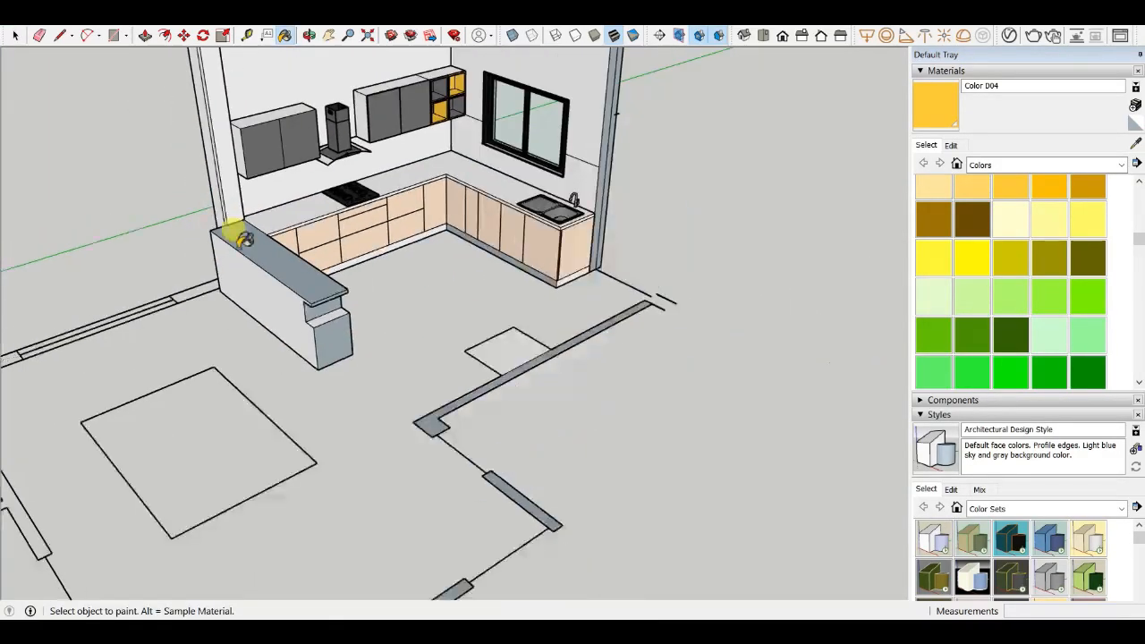
pyautogui.scroll(2, 403, 297)
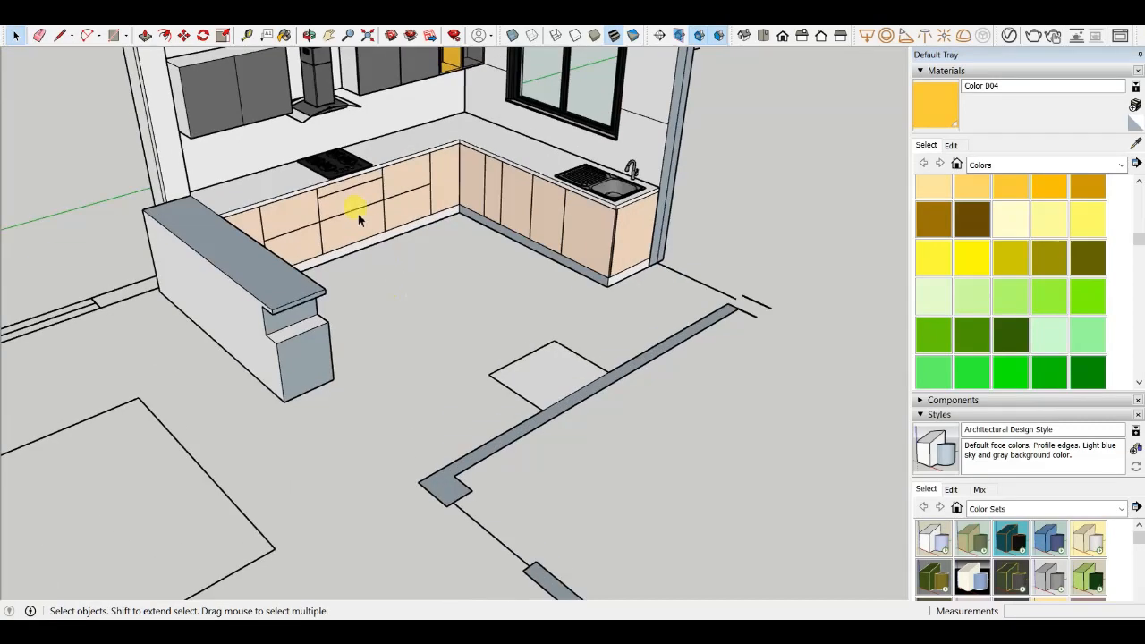
pyautogui.click(361, 213)
pyautogui.scroll(-3, 510, 276)
pyautogui.moveTo(514, 280); pyautogui.dragTo(227, 212, button='middle')
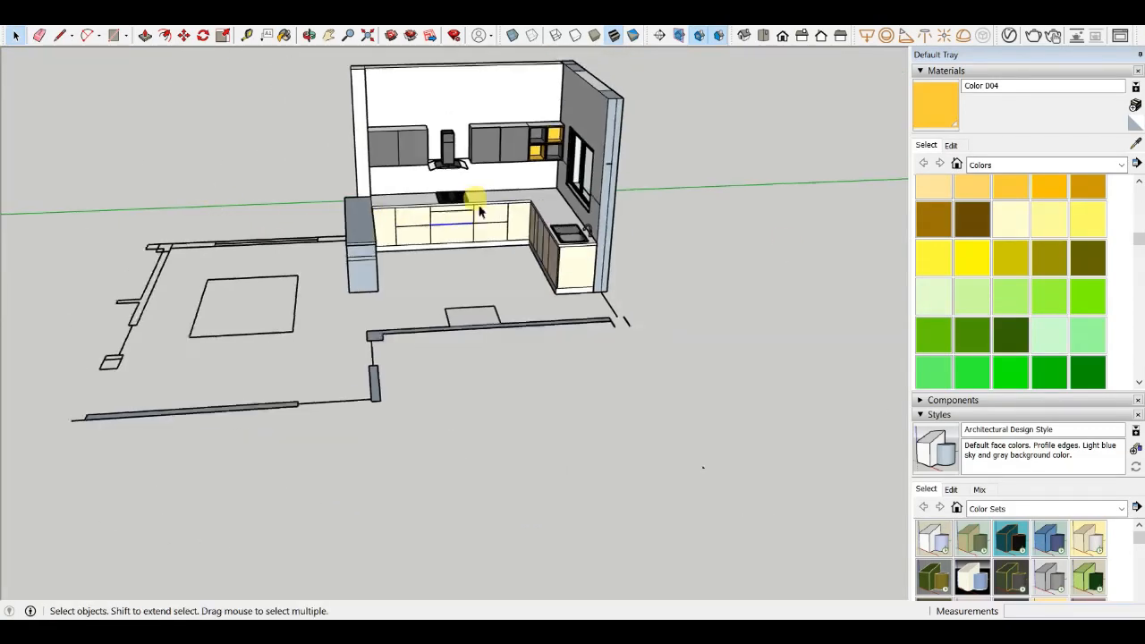
pyautogui.scroll(4, 479, 210)
pyautogui.scroll(-2, 571, 268)
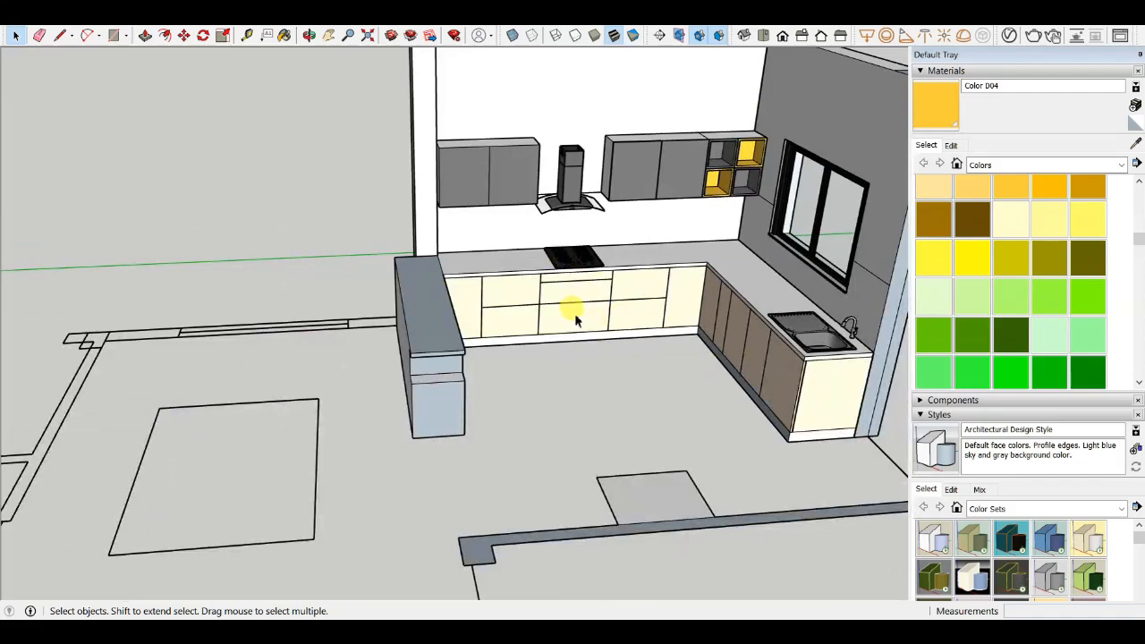
pyautogui.moveTo(574, 313); pyautogui.dragTo(659, 159, button='middle')
pyautogui.scroll(-2, 543, 251)
pyautogui.scroll(-2, 694, 261)
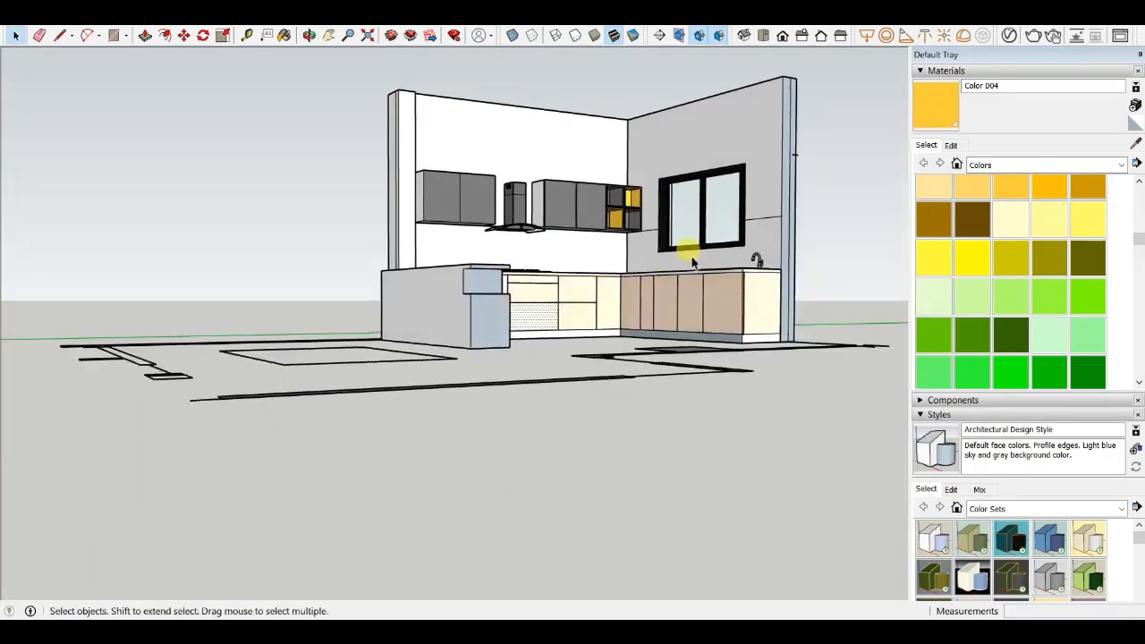
pyautogui.scroll(3, 693, 261)
pyautogui.scroll(-4, 693, 261)
pyautogui.moveTo(693, 261); pyautogui.dragTo(430, 378, button='middle')
pyautogui.scroll(2, 462, 335)
pyautogui.scroll(-1, 483, 377)
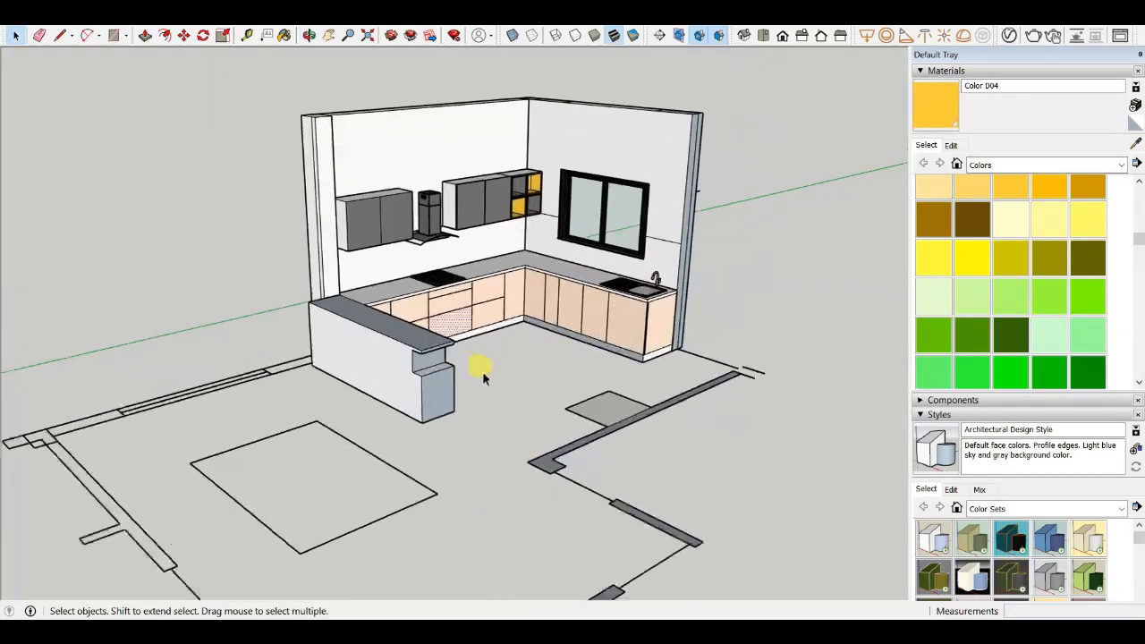
pyautogui.scroll(3, 450, 266)
pyautogui.scroll(-3, 435, 384)
pyautogui.scroll(1, 409, 247)
pyautogui.scroll(4, 333, 266)
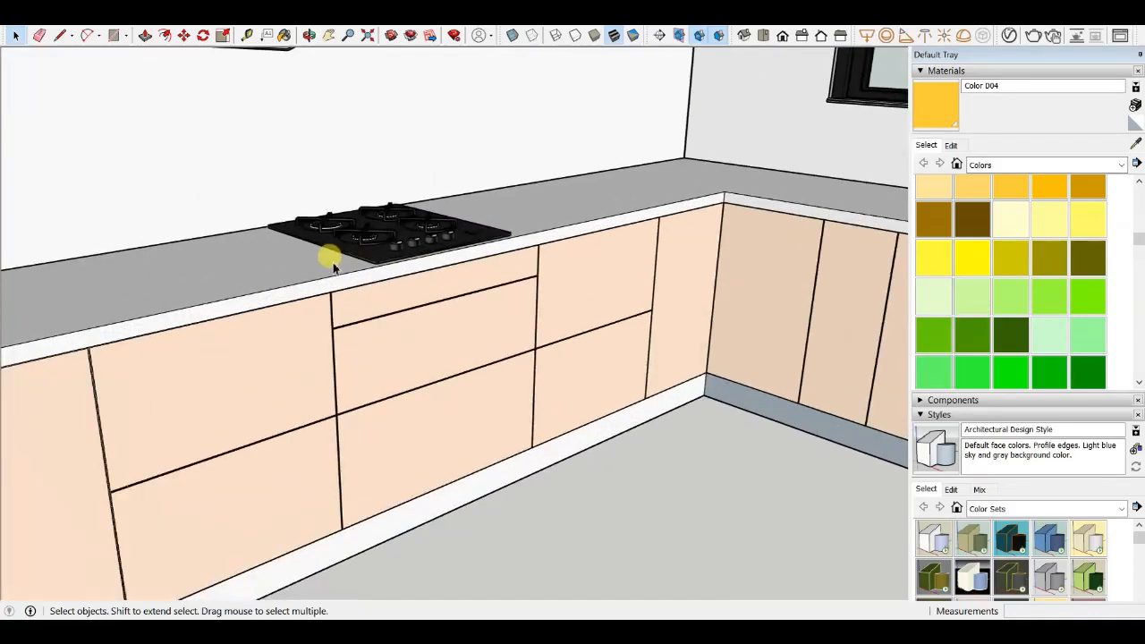
pyautogui.scroll(-4, 462, 289)
pyautogui.scroll(4, 363, 281)
pyautogui.moveTo(358, 289); pyautogui.dragTo(467, 320, button='middle')
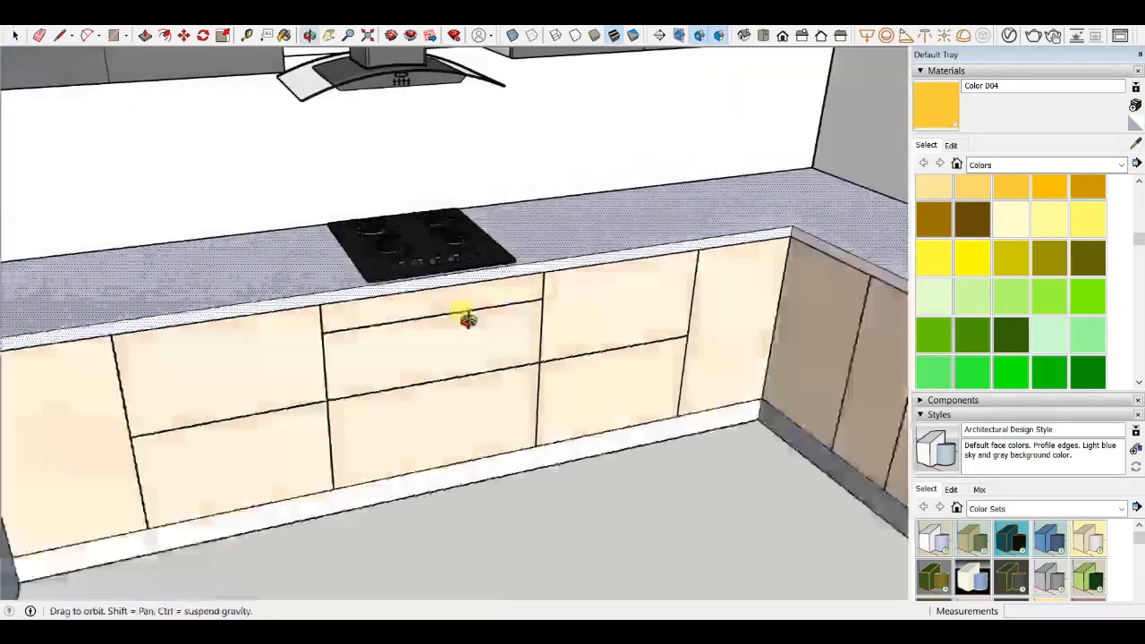
pyautogui.scroll(-4, 467, 319)
pyautogui.scroll(4, 646, 298)
pyautogui.scroll(2, 429, 237)
pyautogui.scroll(-3, 501, 179)
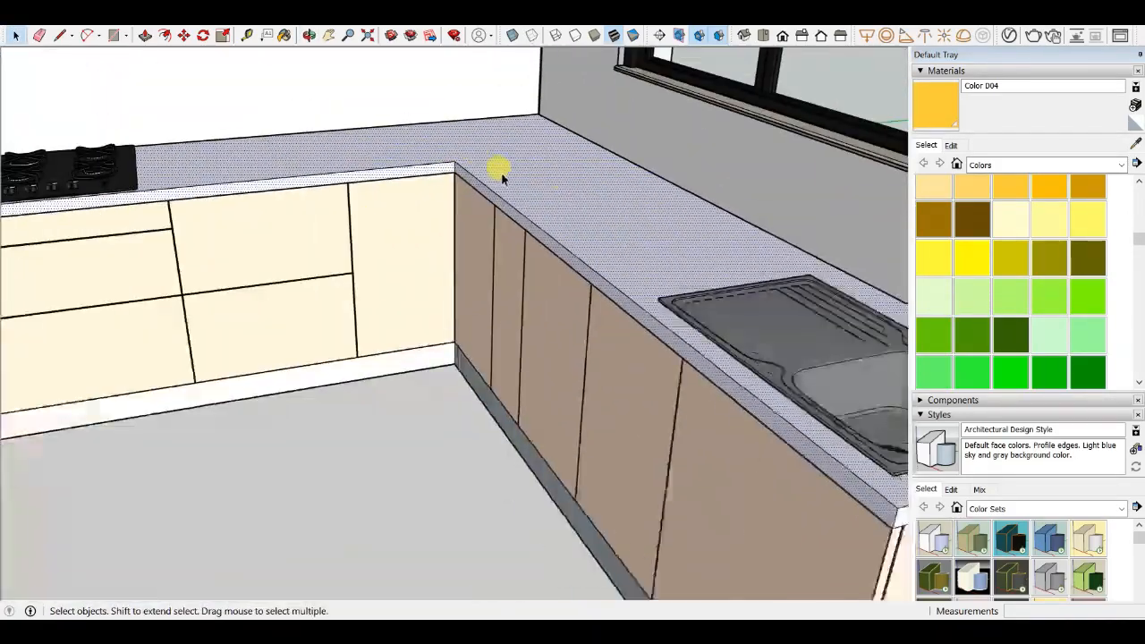
pyautogui.scroll(-3, 767, 331)
pyautogui.scroll(3, 685, 353)
pyautogui.scroll(2, 757, 353)
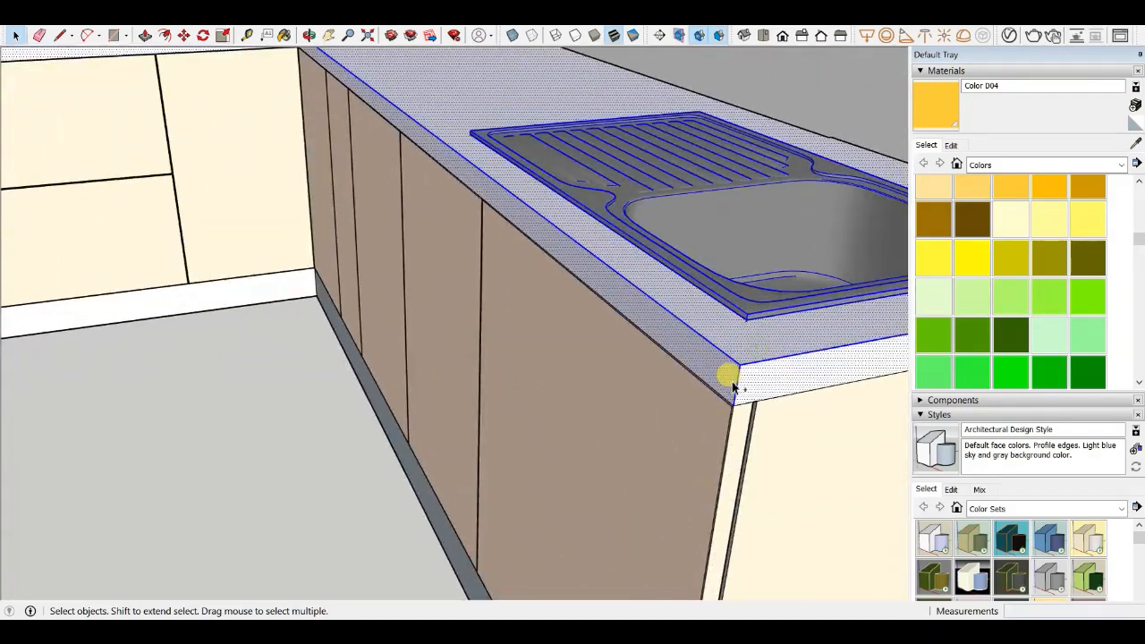
pyautogui.scroll(-5, 747, 380)
pyautogui.moveTo(761, 331); pyautogui.dragTo(450, 332, button='middle')
pyautogui.scroll(2, 163, 250)
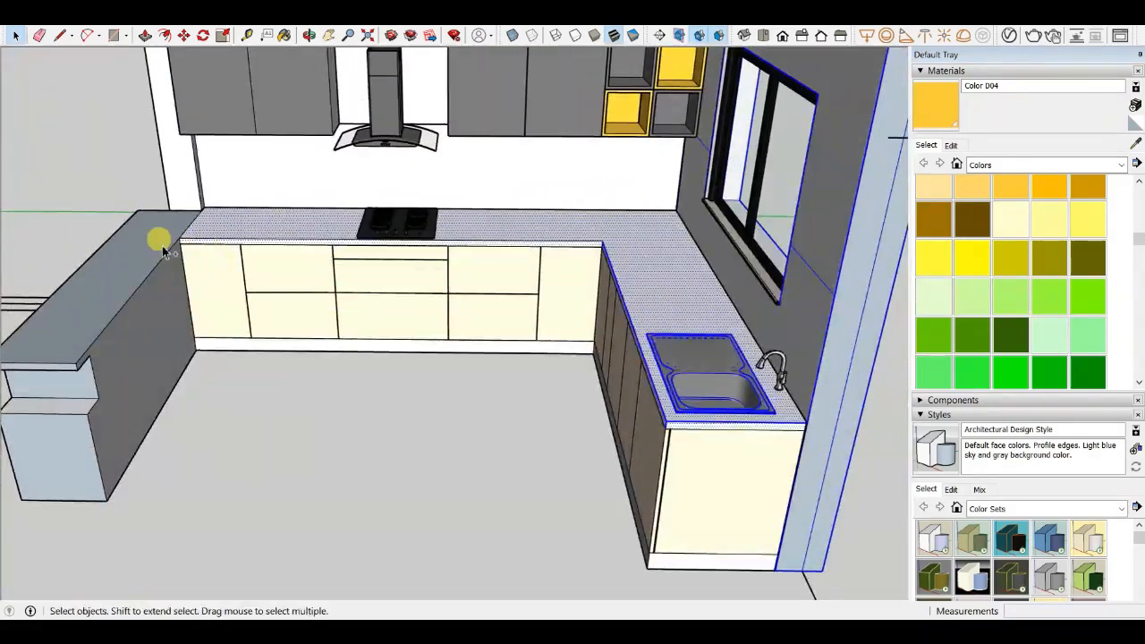
pyautogui.scroll(3, 170, 244)
pyautogui.scroll(-2, 429, 264)
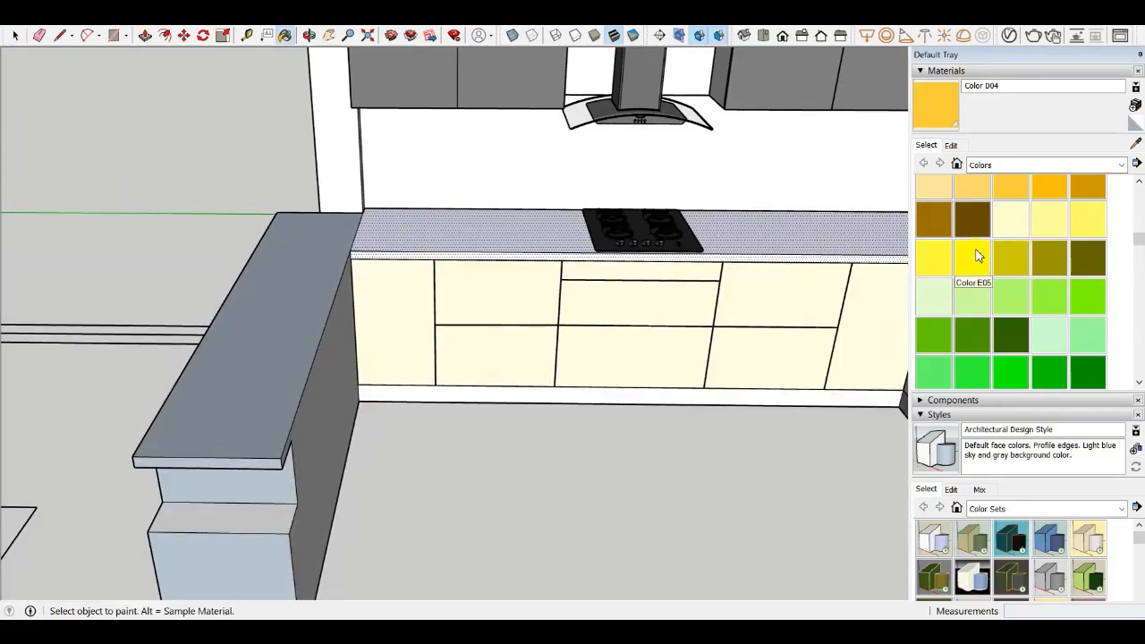
# - Try painting the countertop with the light purple Color J01, then undo the paint
pyautogui.scroll(-3, 984, 247)
pyautogui.scroll(3, 984, 247)
pyautogui.scroll(-5, 984, 247)
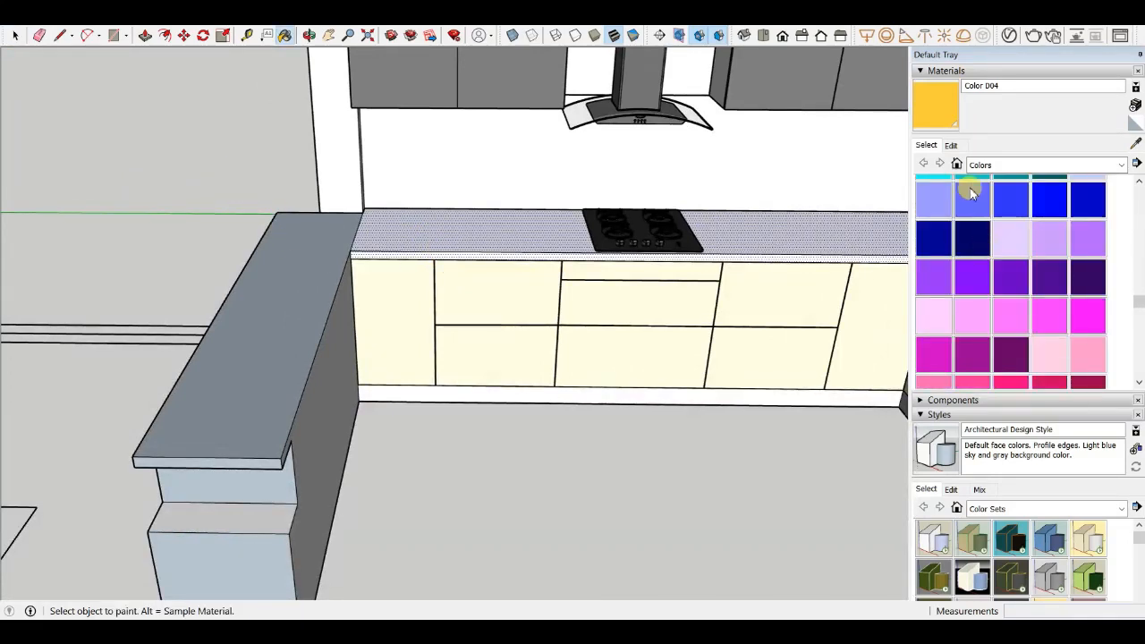
pyautogui.click(456, 236)
pyautogui.scroll(4, 495, 236)
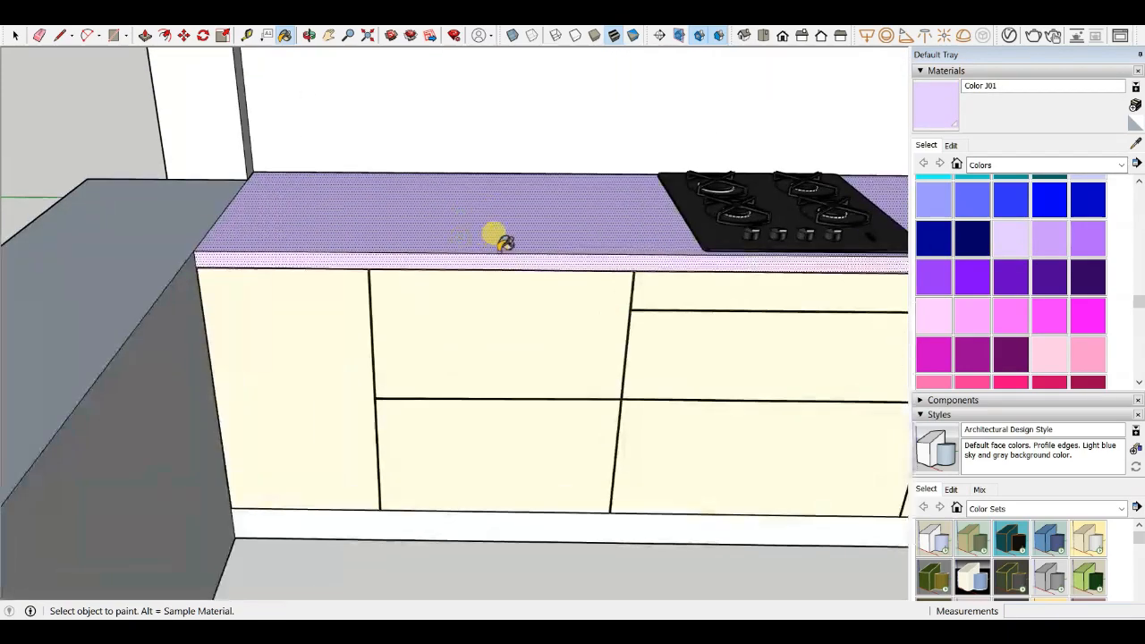
pyautogui.scroll(-5, 256, 241)
pyautogui.moveTo(163, 186); pyautogui.dragTo(263, 221, button='middle')
pyautogui.scroll(5, 652, 286)
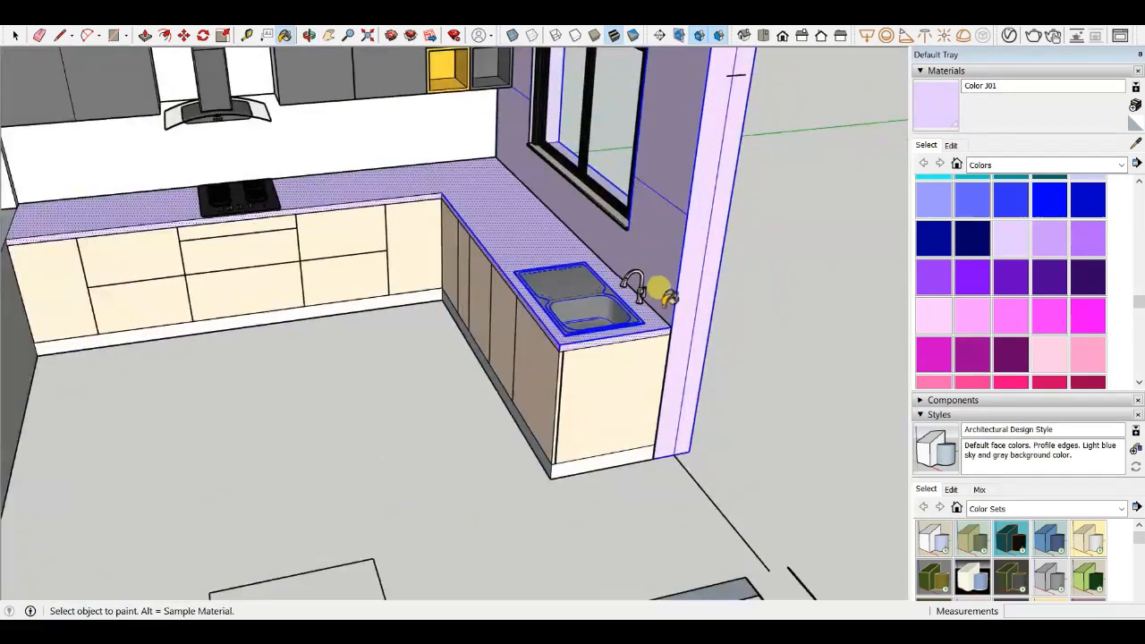
pyautogui.scroll(-5, 657, 322)
pyautogui.hotkey('ctrl', 'z')
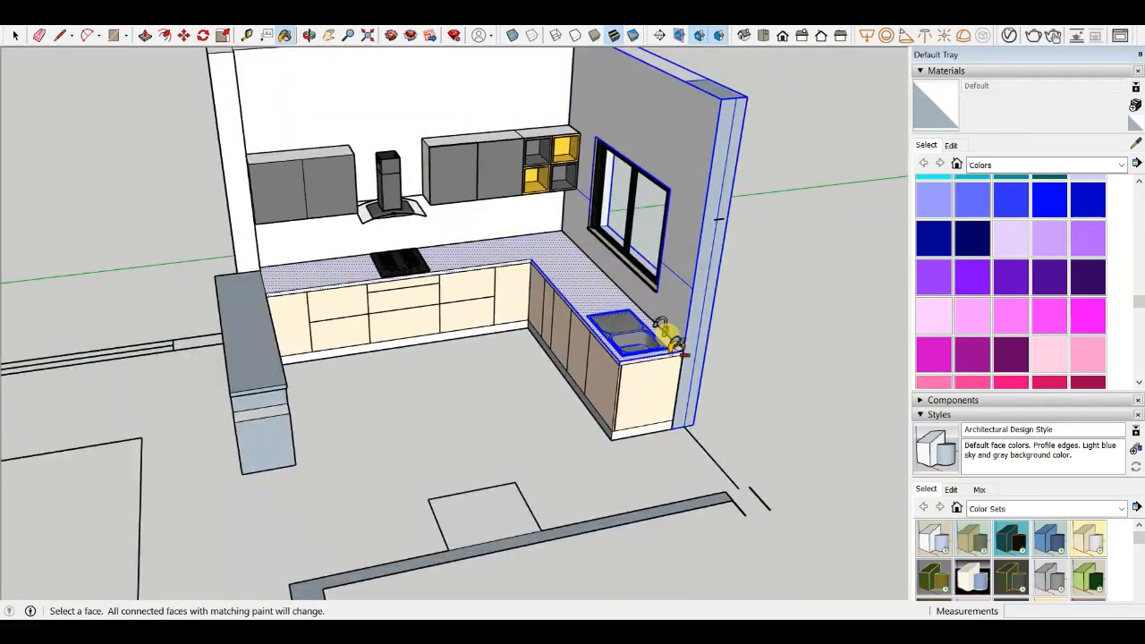
# - Examine the countertop, hob and base cabinets from several close angles
pyautogui.scroll(3, 543, 257)
pyautogui.press('space')
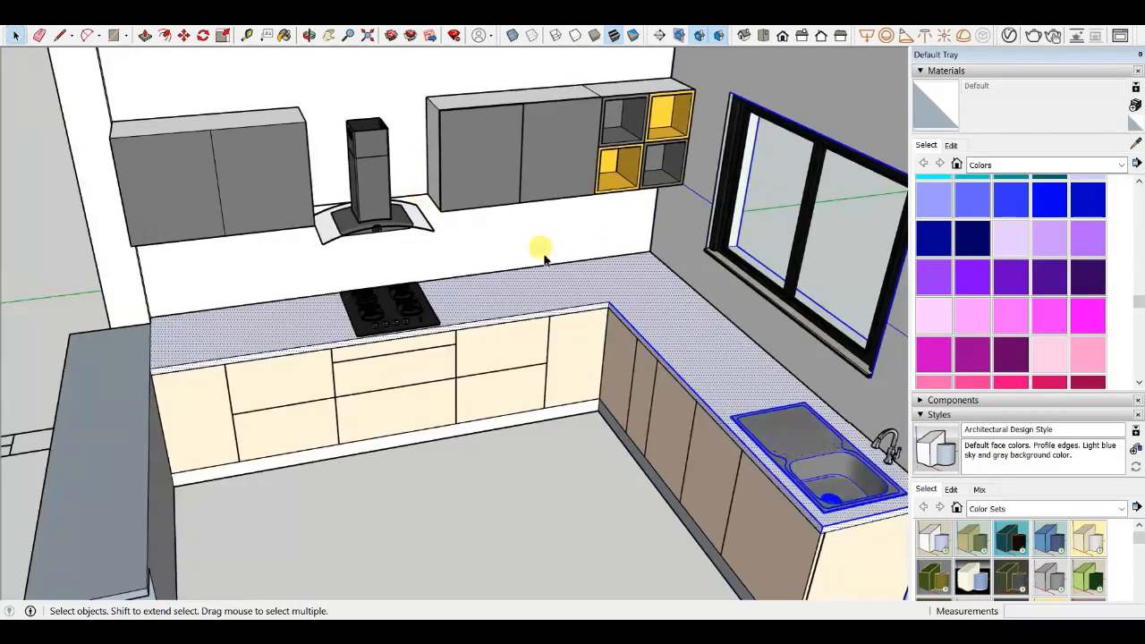
pyautogui.scroll(-5, 608, 292)
pyautogui.scroll(7, 631, 294)
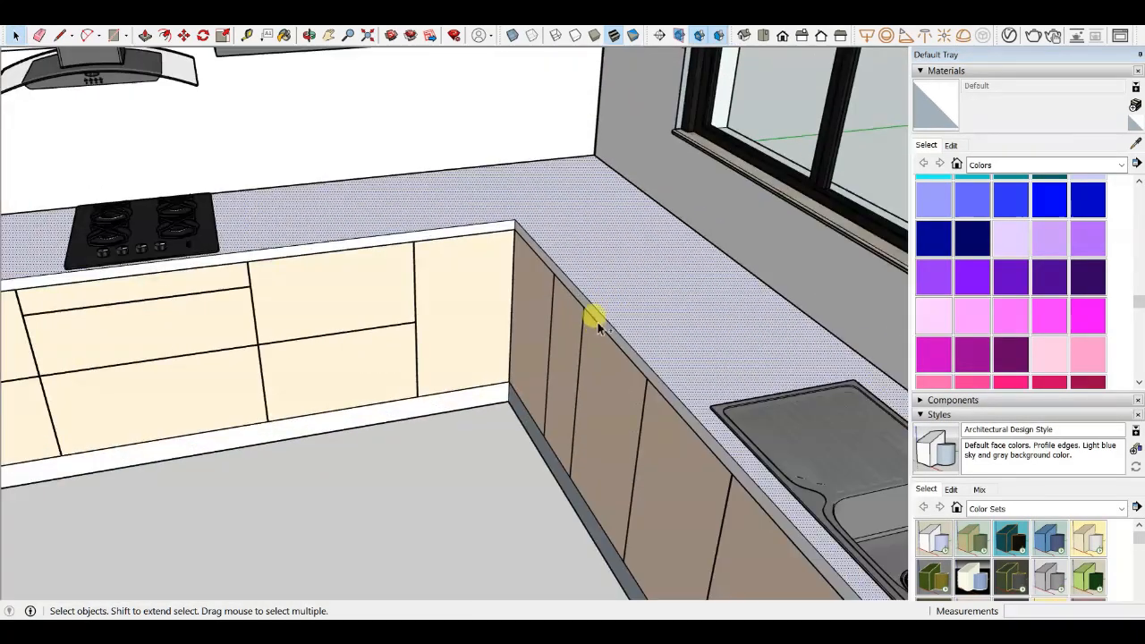
pyautogui.scroll(2, 480, 232)
pyautogui.scroll(-4, 630, 261)
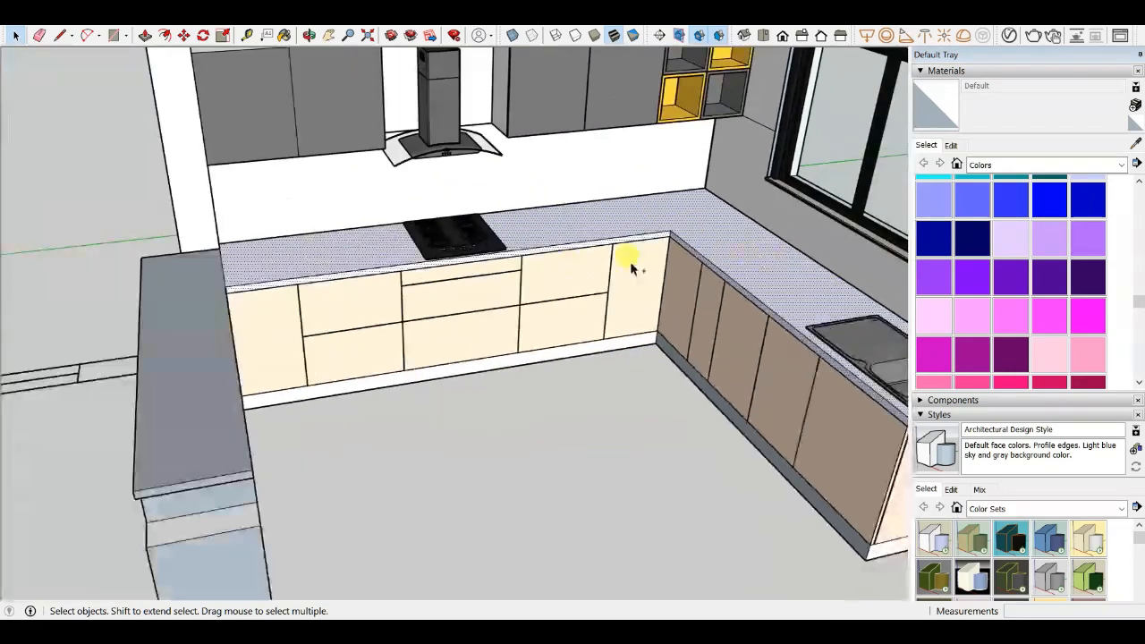
pyautogui.scroll(6, 242, 284)
pyautogui.scroll(-2, 235, 282)
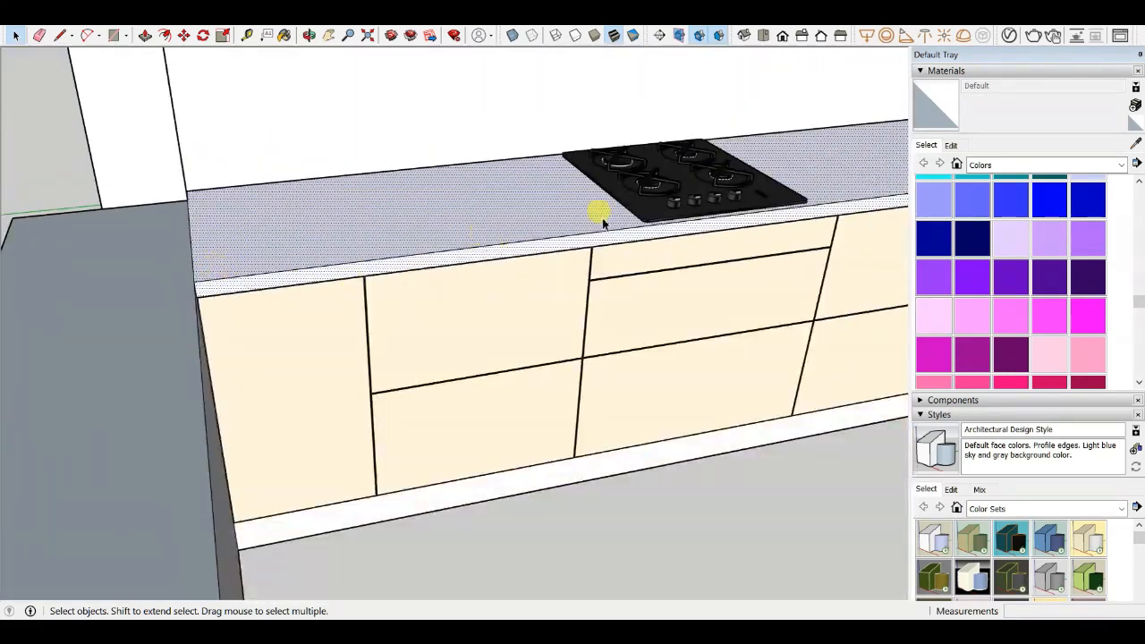
pyautogui.scroll(-5, 1003, 237)
pyautogui.scroll(3, 962, 202)
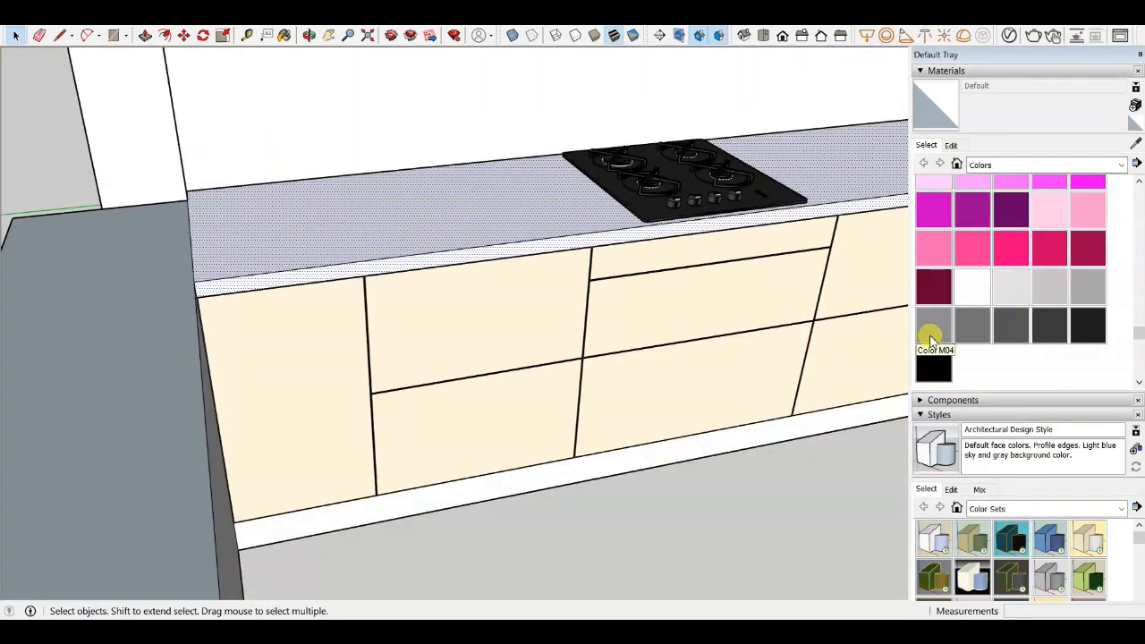
# - Paint the countertop with the grey Color M04 material and open that colour for editing
pyautogui.click(550, 212)
pyautogui.scroll(-2, 345, 215)
pyautogui.moveTo(345, 214)
pyautogui.mouseDown(button='middle')
pyautogui.moveTo(567, 258)
pyautogui.moveTo(838, 219)
pyautogui.mouseUp(button='middle')
pyautogui.click(951, 146)
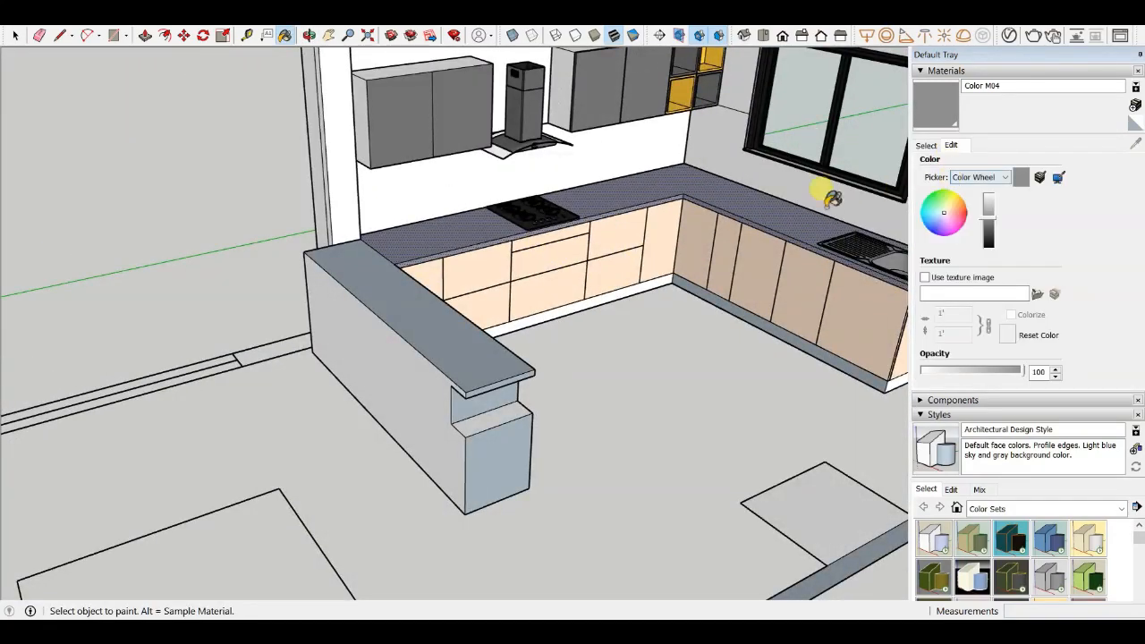
pyautogui.scroll(2, 824, 191)
pyautogui.scroll(-2, 427, 213)
pyautogui.scroll(3, 829, 187)
pyautogui.scroll(5, 813, 352)
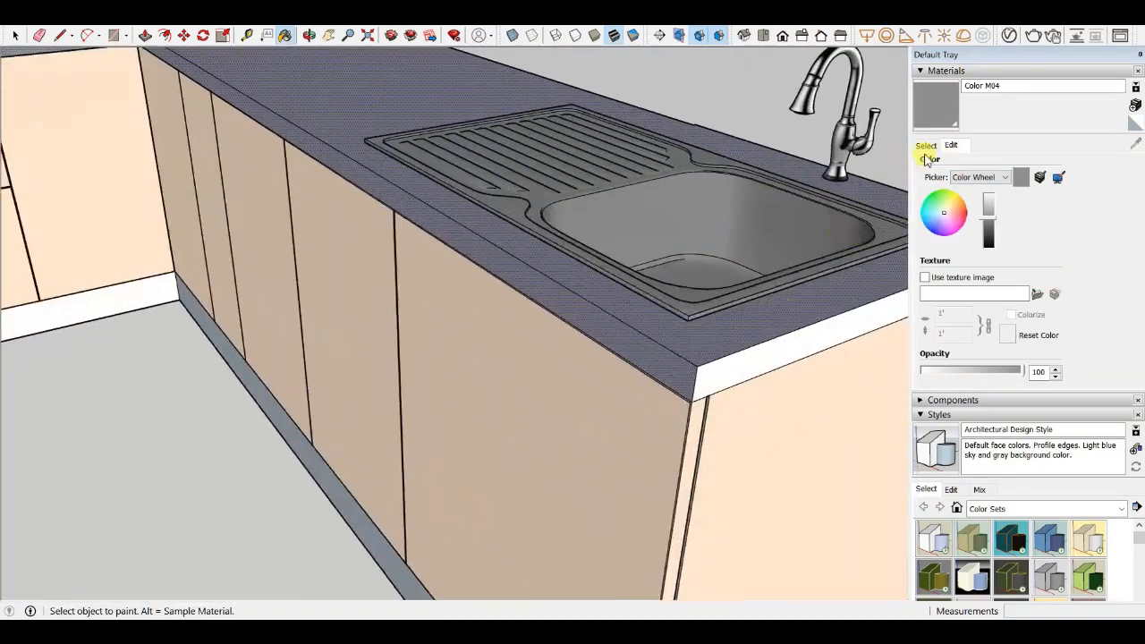
pyautogui.scroll(-2, 799, 284)
pyautogui.scroll(-3, 703, 358)
# - Lighten the Color M04 countertop material with its brightness slider
pyautogui.moveTo(435, 332)
pyautogui.mouseDown(button='middle')
pyautogui.moveTo(645, 366)
pyautogui.moveTo(490, 216)
pyautogui.moveTo(614, 246)
pyautogui.mouseUp(button='middle')
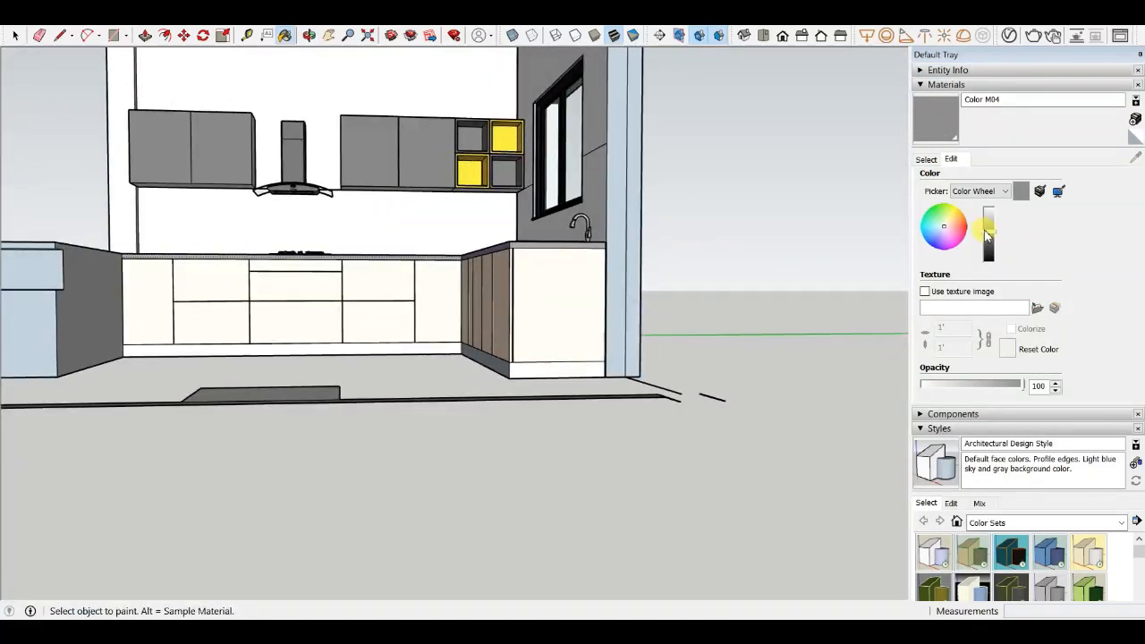
pyautogui.moveTo(644, 375)
pyautogui.mouseDown(button='middle')
pyautogui.moveTo(595, 409)
pyautogui.moveTo(582, 338)
pyautogui.mouseUp(button='middle')
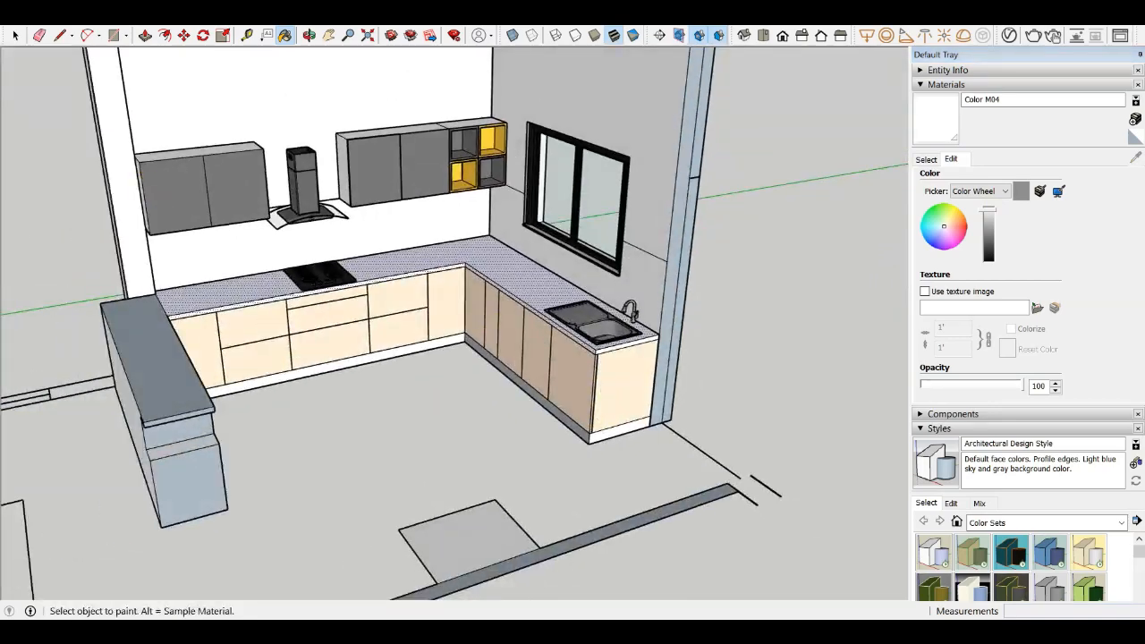
pyautogui.click(23, 132)
pyautogui.scroll(-4, 671, 382)
pyautogui.moveTo(677, 384); pyautogui.dragTo(408, 388, button='middle')
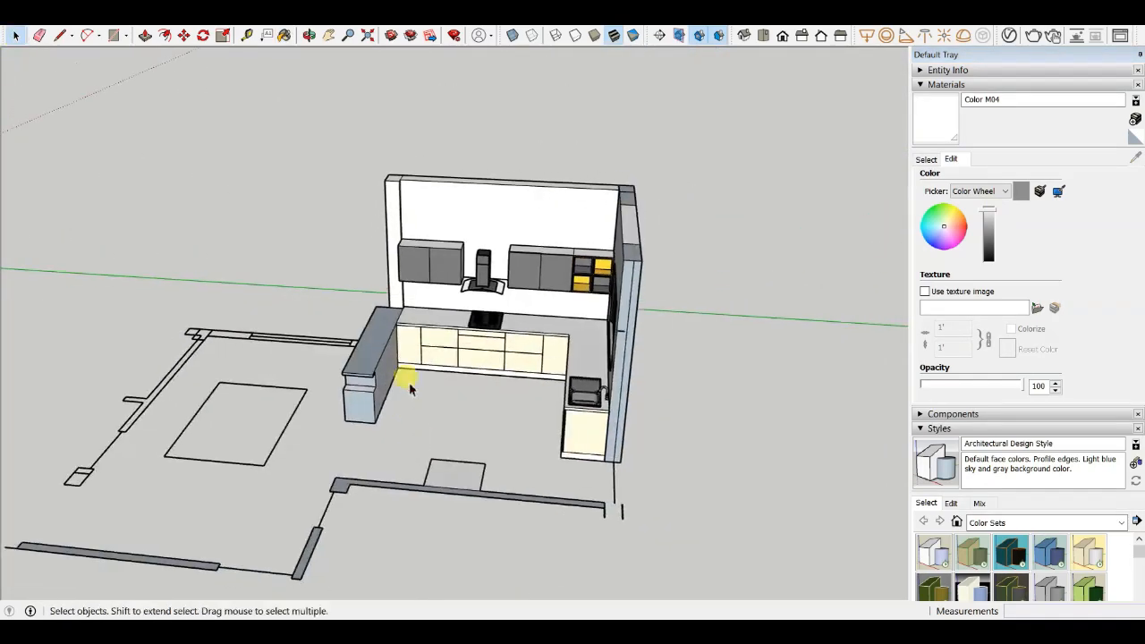
# - Orbit and zoom around the whole kitchen to review the countertop, island counter, cabinets and sink
pyautogui.scroll(5, 402, 365)
pyautogui.scroll(-3, 399, 362)
pyautogui.moveTo(442, 429); pyautogui.dragTo(406, 356, button='middle')
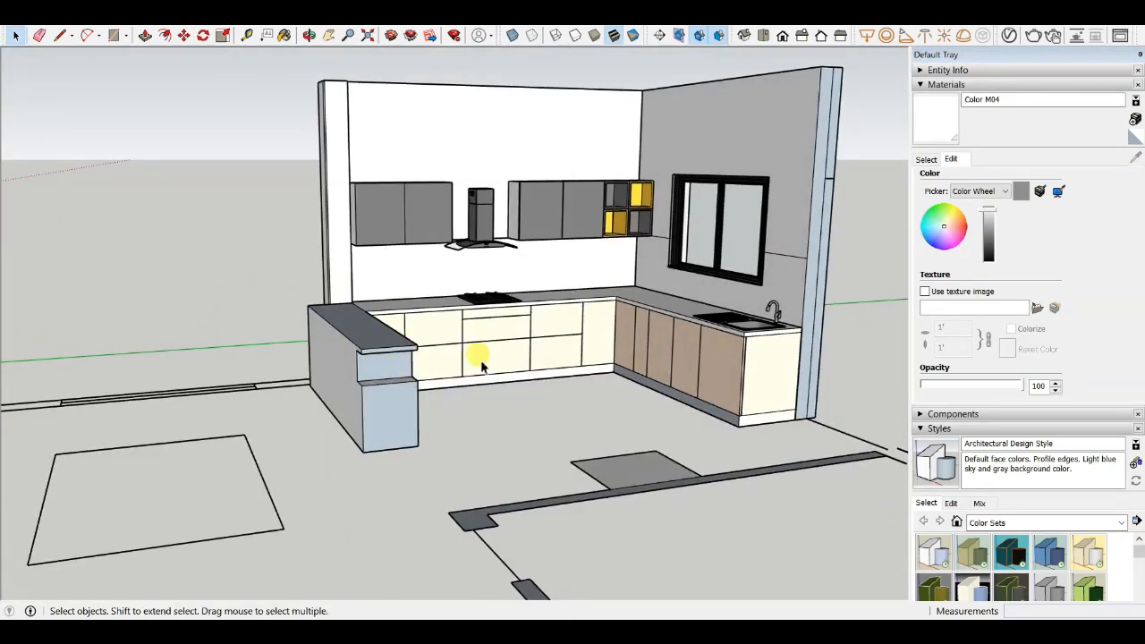
pyautogui.moveTo(483, 367); pyautogui.dragTo(225, 462, button='middle')
pyautogui.scroll(4, 335, 363)
pyautogui.scroll(-3, 194, 403)
pyautogui.keyDown('shift'); pyautogui.moveTo(54, 442); pyautogui.dragTo(181, 439, button='middle'); pyautogui.keyUp('shift')
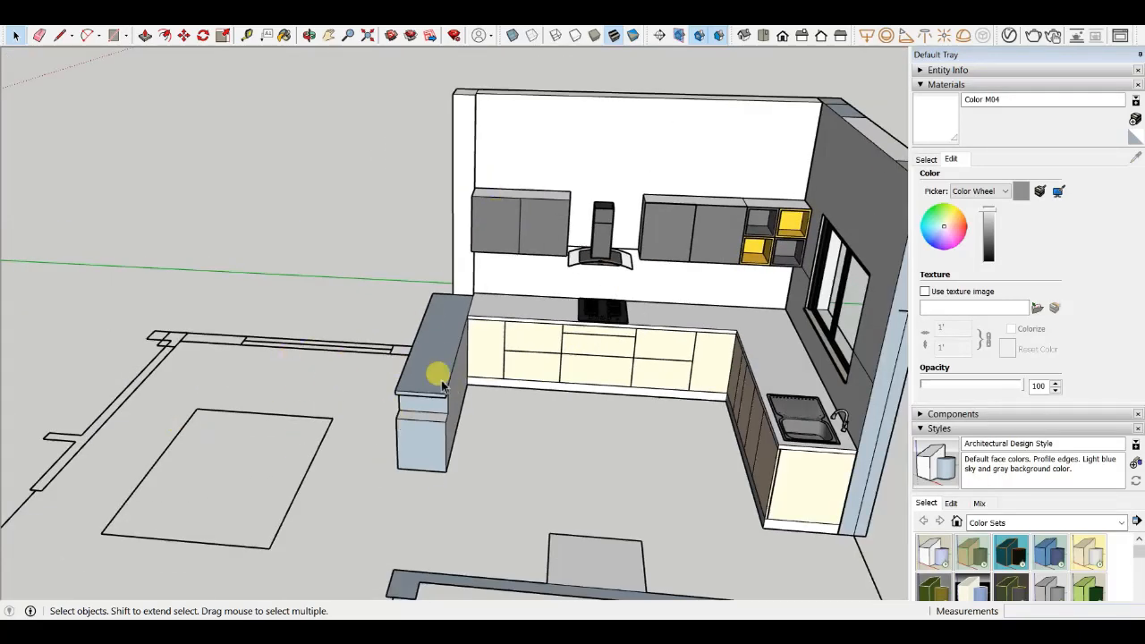
pyautogui.scroll(-4, 443, 393)
pyautogui.moveTo(443, 416); pyautogui.dragTo(413, 367, button='middle')
pyautogui.scroll(4, 415, 356)
pyautogui.scroll(-4, 764, 176)
pyautogui.moveTo(764, 179); pyautogui.dragTo(712, 413, button='middle')
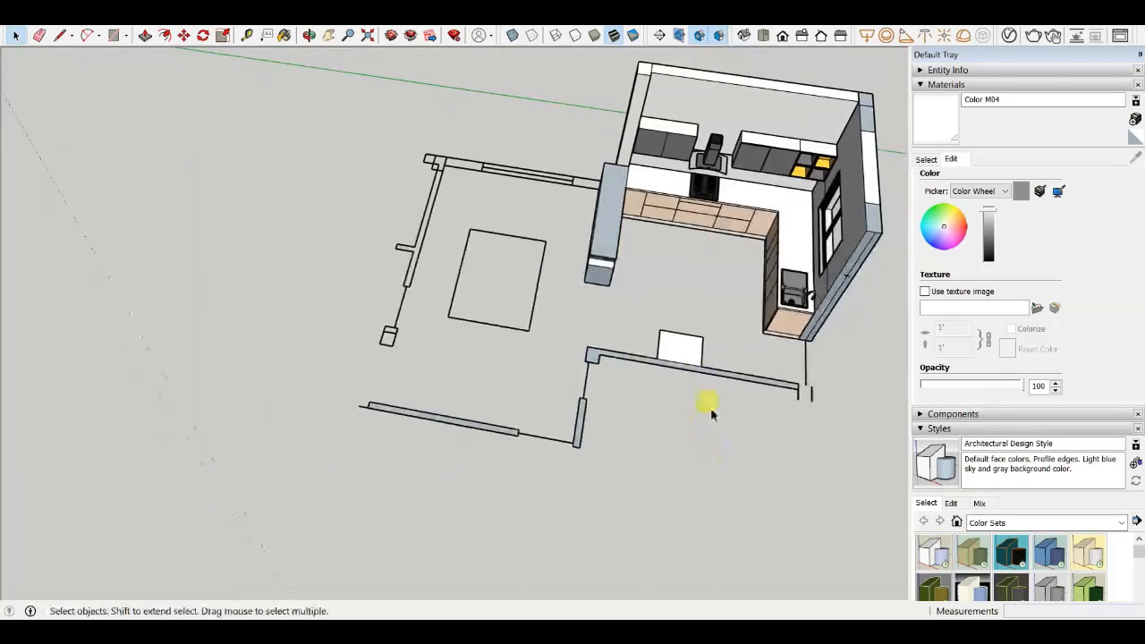
pyautogui.scroll(5, 609, 227)
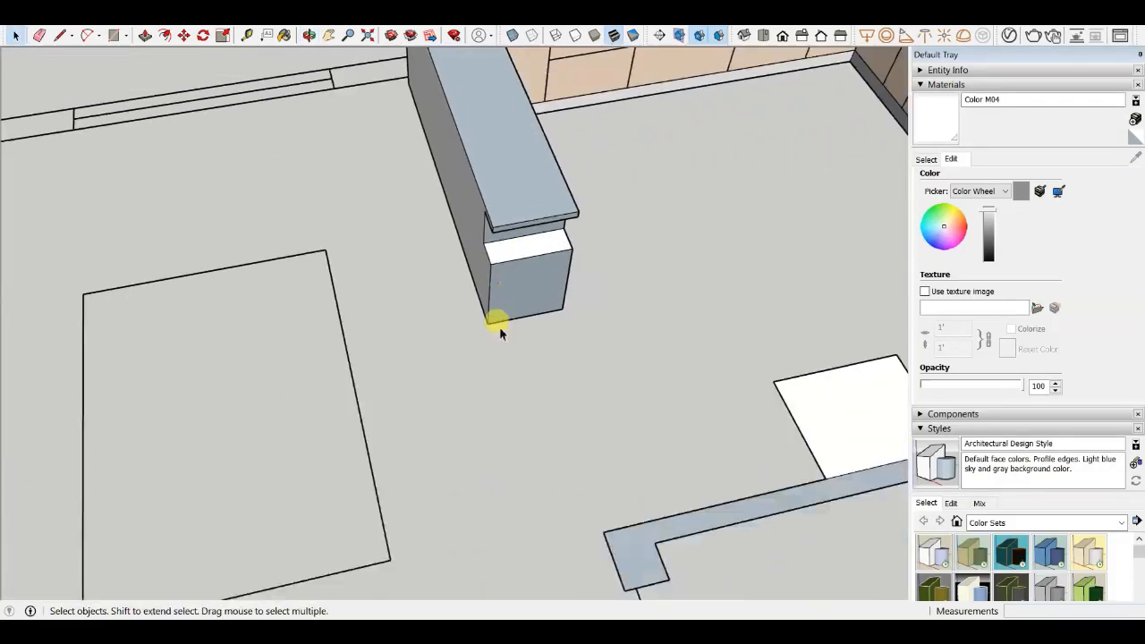
pyautogui.scroll(-4, 500, 331)
pyautogui.moveTo(500, 329); pyautogui.dragTo(361, 304, button='middle')
pyautogui.scroll(4, 492, 218)
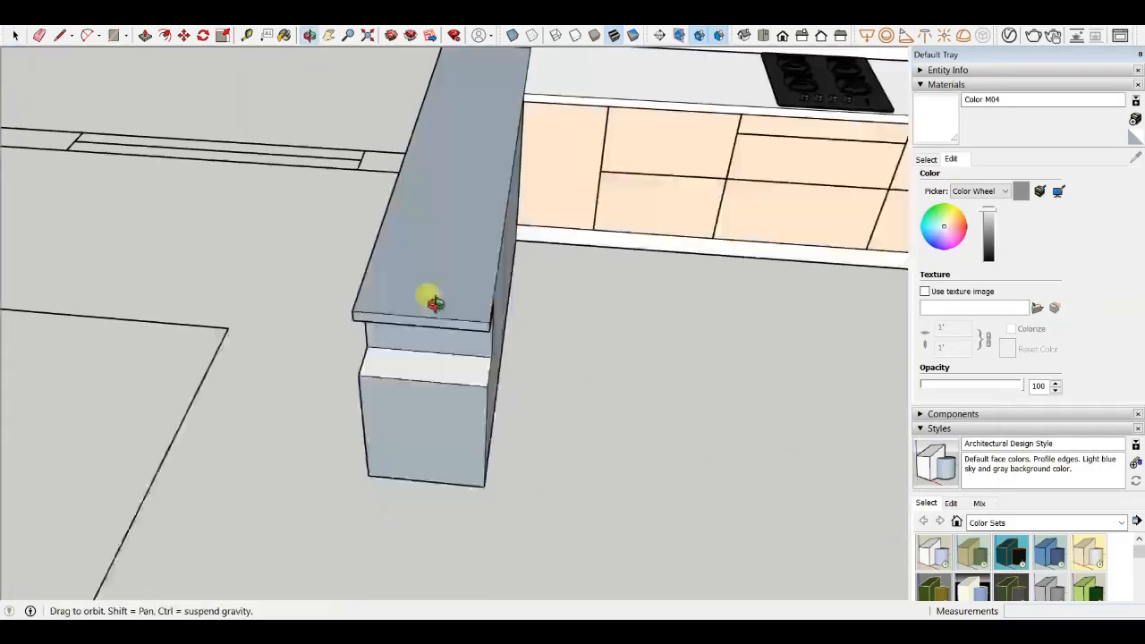
pyautogui.scroll(-4, 571, 478)
pyautogui.moveTo(519, 455); pyautogui.dragTo(549, 325, button='middle')
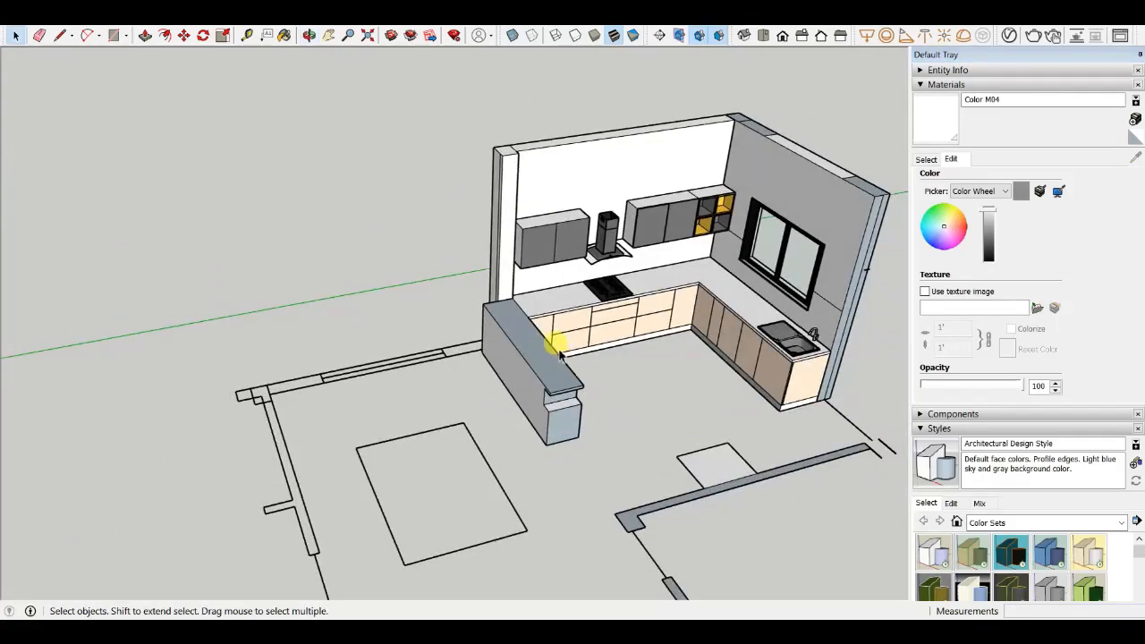
pyautogui.scroll(4, 487, 479)
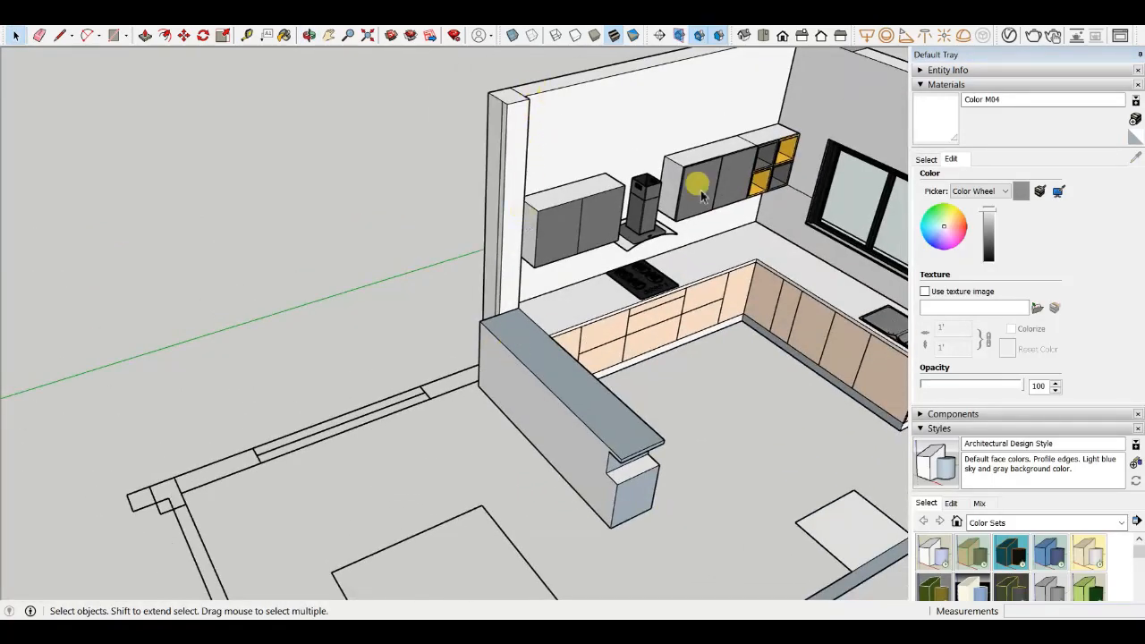
pyautogui.scroll(-4, 617, 232)
pyautogui.moveTo(658, 354); pyautogui.dragTo(739, 327, button='middle')
pyautogui.scroll(4, 718, 328)
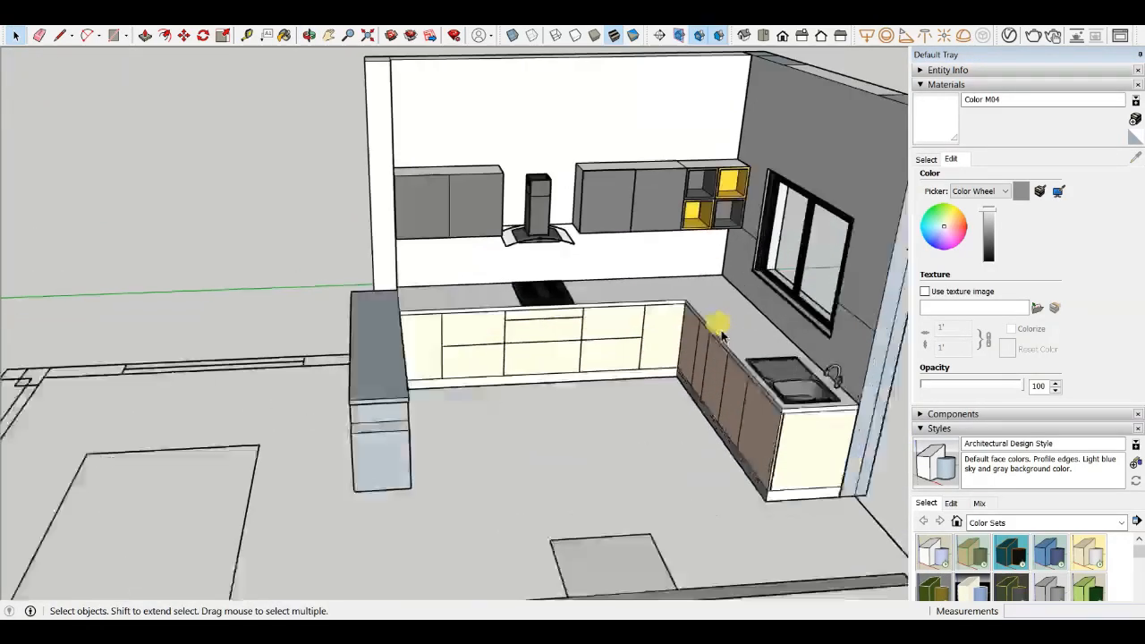
pyautogui.scroll(-4, 421, 398)
pyautogui.moveTo(432, 414); pyautogui.dragTo(654, 246, button='middle')
pyautogui.scroll(4, 399, 180)
pyautogui.scroll(-5, 512, 269)
pyautogui.moveTo(515, 302); pyautogui.dragTo(513, 297, button='middle')
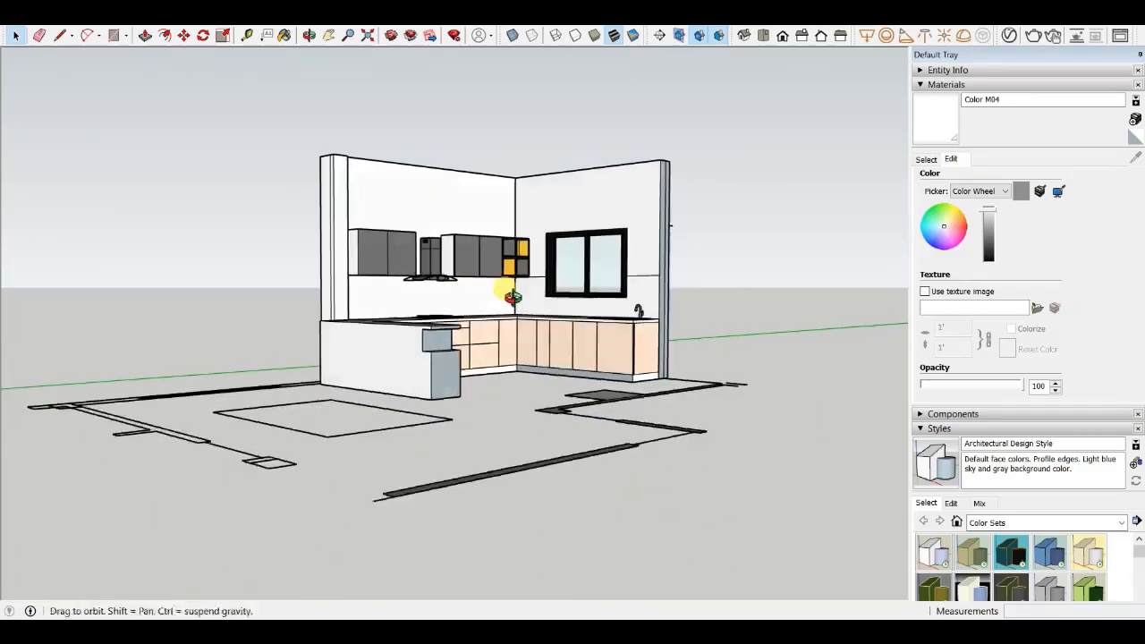
pyautogui.moveTo(364, 297); pyautogui.dragTo(368, 299, button='middle')
pyautogui.scroll(4, 544, 325)
pyautogui.scroll(4, 373, 286)
pyautogui.scroll(-4, 384, 286)
pyautogui.moveTo(440, 279); pyautogui.dragTo(450, 421, button='middle')
pyautogui.scroll(-4, 379, 358)
pyautogui.scroll(4, 396, 332)
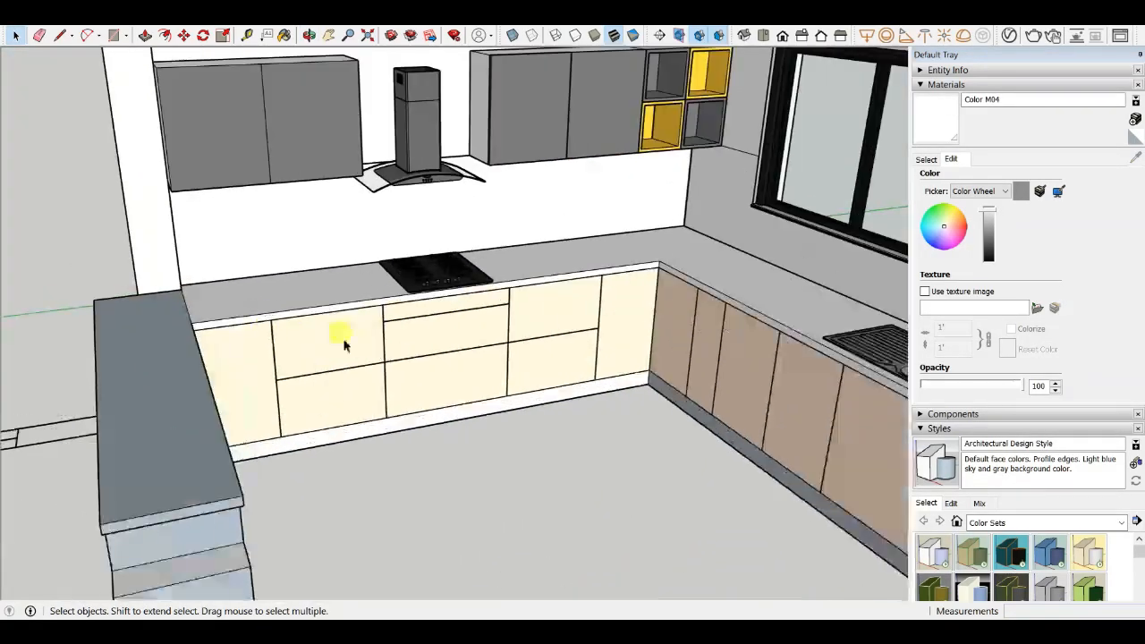
pyautogui.scroll(3, 246, 355)
pyautogui.scroll(-6, 549, 358)
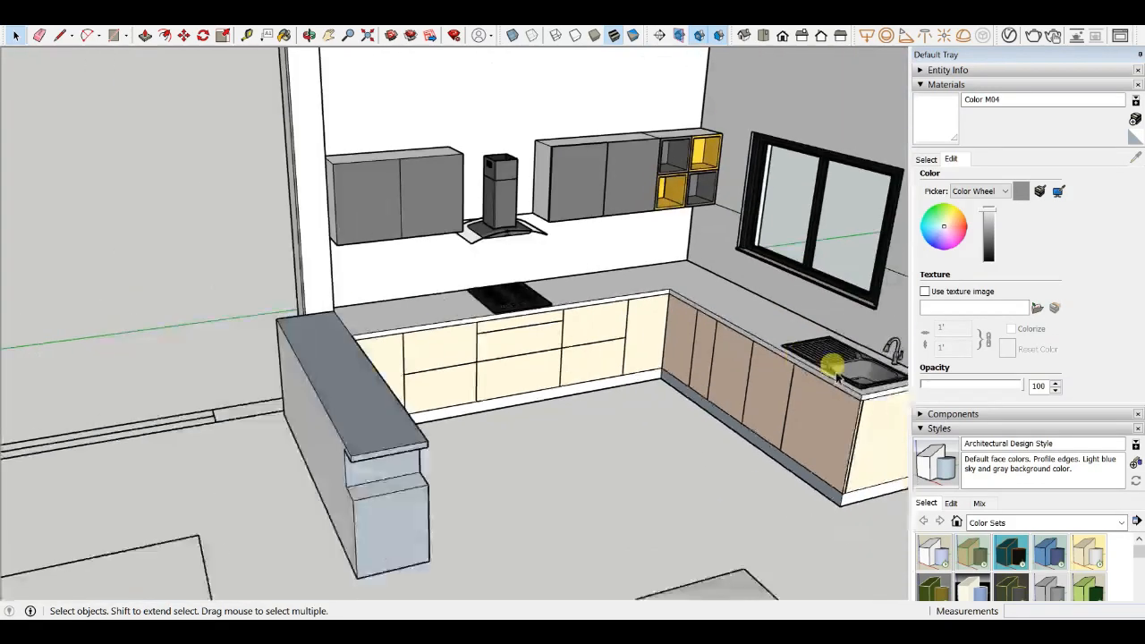
pyautogui.scroll(3, 466, 268)
pyautogui.moveTo(471, 302); pyautogui.dragTo(387, 279, button='middle')
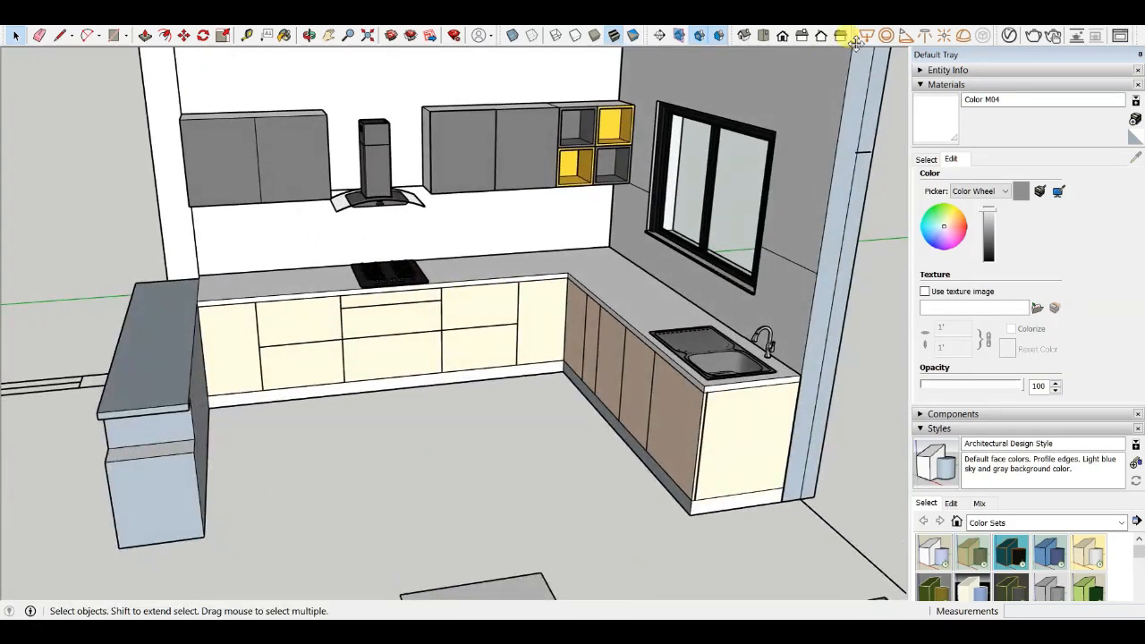
# - Switch between the standard Top, Front and Iso views of the model
pyautogui.click(761, 37)
pyautogui.click(783, 37)
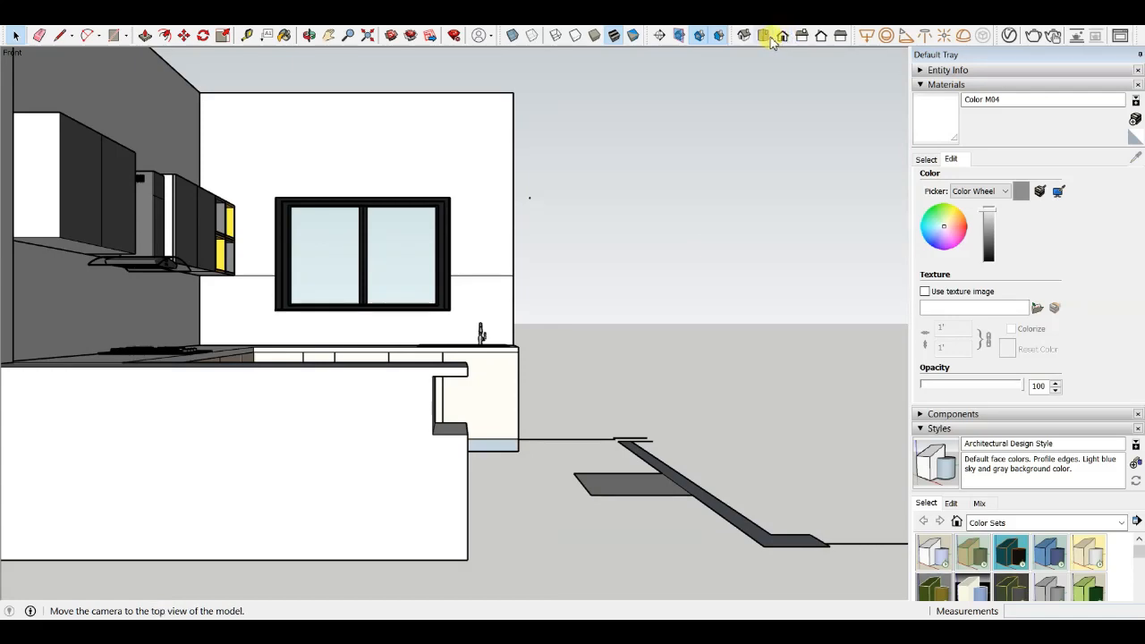
pyautogui.click(770, 38)
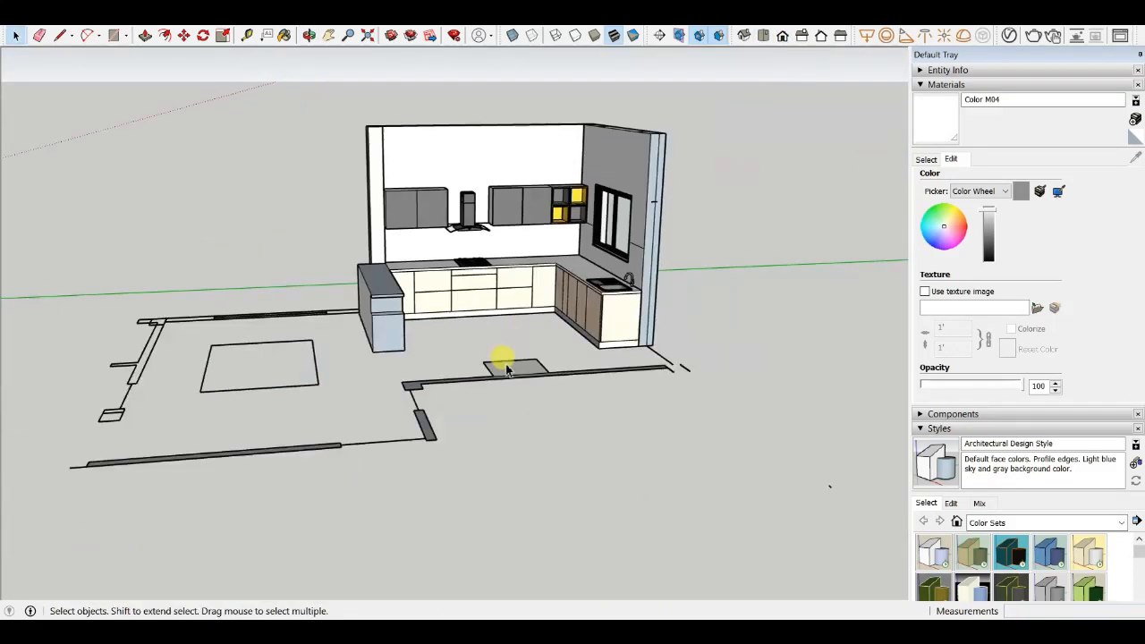
# - Scale the faucet up uniformly from a corner grip of its bounding box
pyautogui.moveTo(507, 369); pyautogui.dragTo(463, 288, button='middle')
pyautogui.scroll(3, 528, 289)
pyautogui.scroll(-3, 528, 289)
pyautogui.scroll(5, 654, 353)
pyautogui.scroll(2, 868, 312)
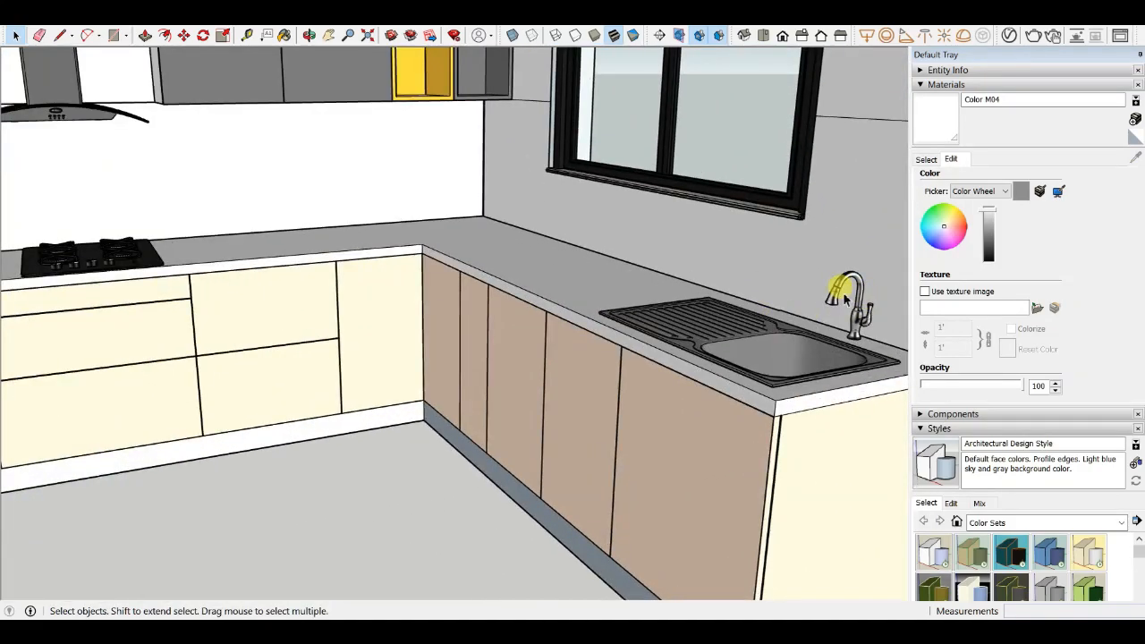
pyautogui.scroll(-3, 537, 358)
pyautogui.press('s')
pyautogui.scroll(5, 576, 340)
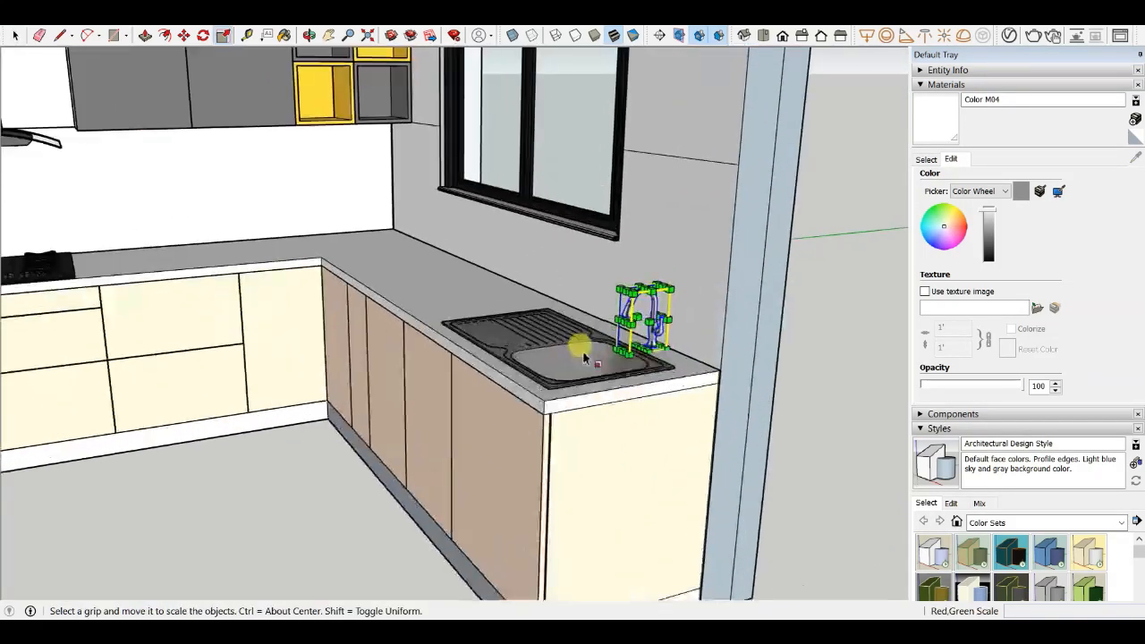
pyautogui.scroll(2, 623, 289)
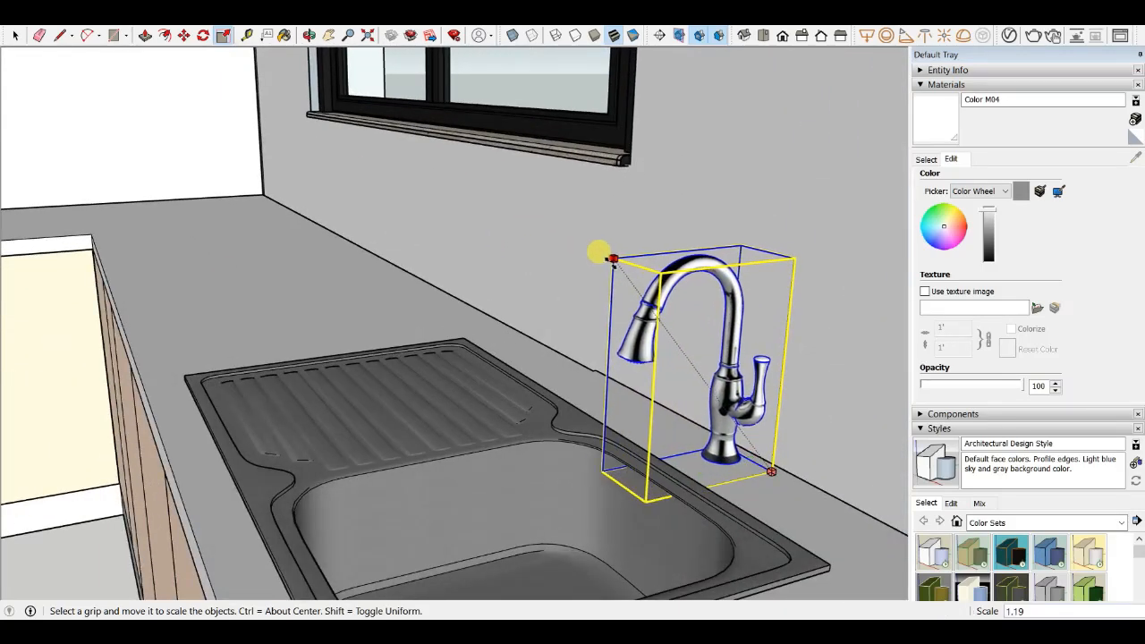
pyautogui.click(612, 260)
pyautogui.scroll(-4, 639, 313)
pyautogui.moveTo(678, 385); pyautogui.dragTo(539, 357, button='middle')
# - Move the faucet about 5 mm to seat it behind the sink on the countertop
pyautogui.scroll(4, 526, 278)
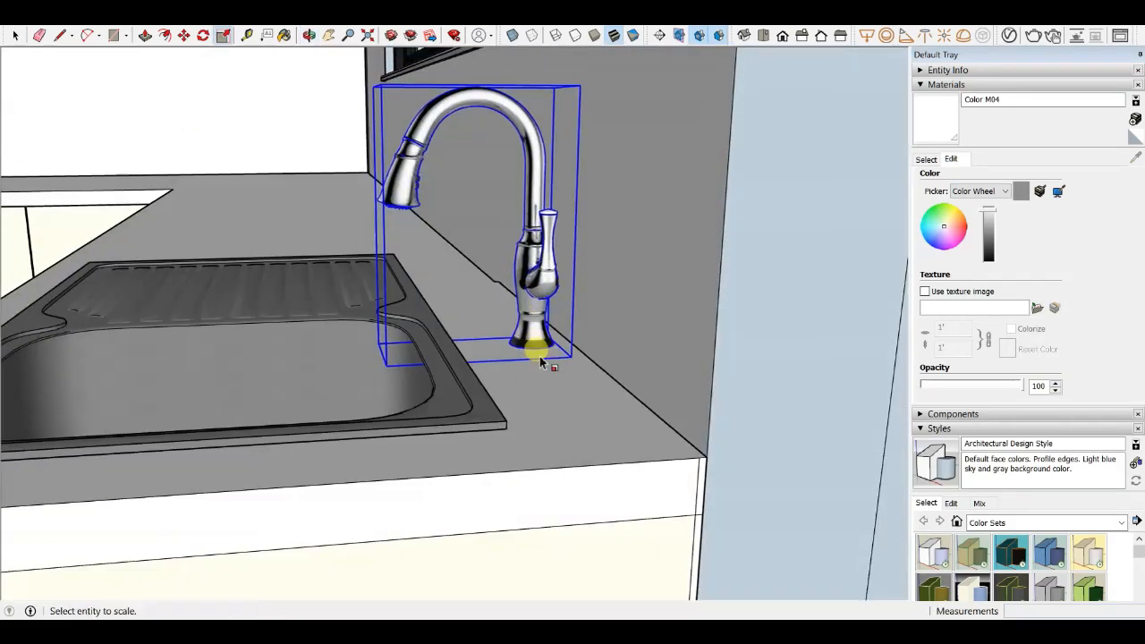
pyautogui.scroll(3, 540, 358)
pyautogui.press('m')
pyautogui.click(521, 324)
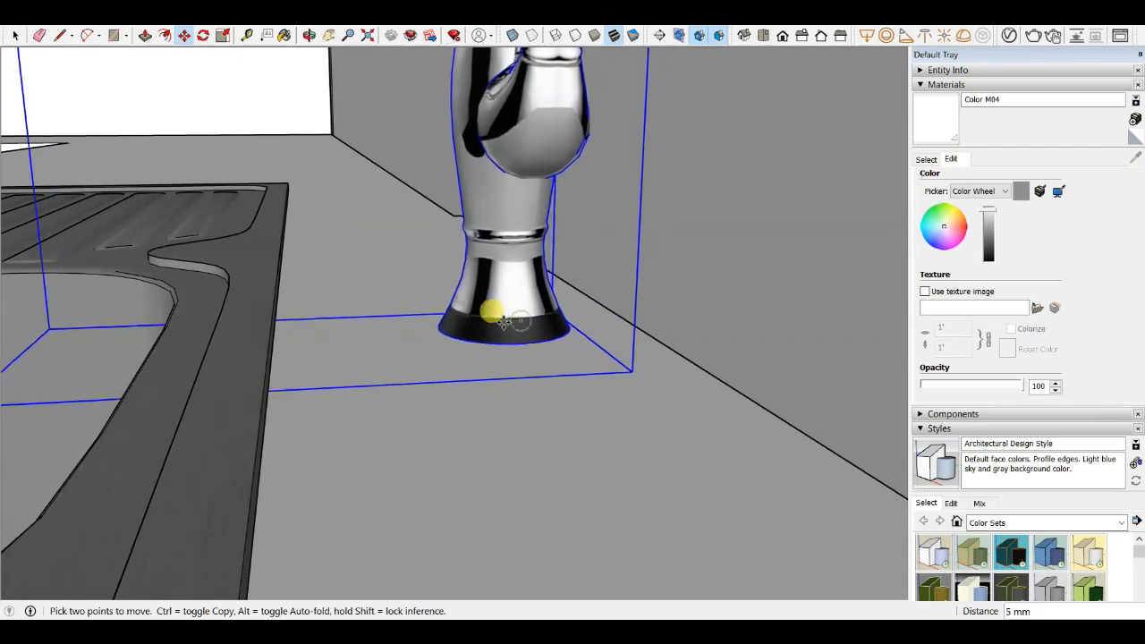
pyautogui.click(496, 324)
pyautogui.scroll(-3, 483, 328)
pyautogui.moveTo(455, 340); pyautogui.dragTo(615, 378, button='middle')
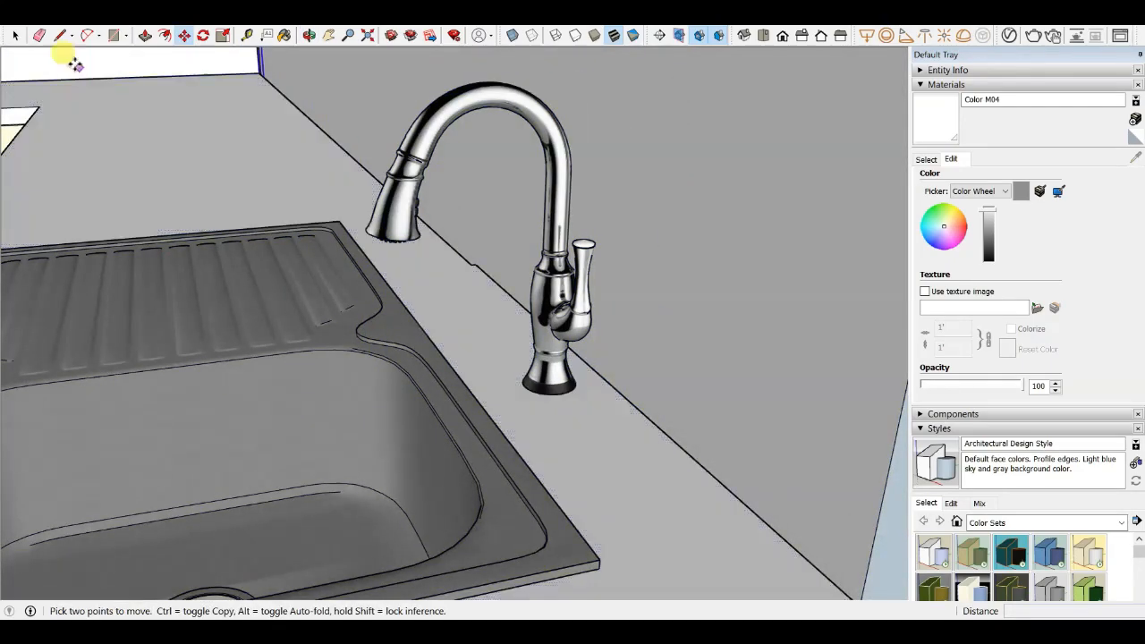
pyautogui.click(19, 38)
pyautogui.scroll(-5, 448, 170)
pyautogui.moveTo(447, 169); pyautogui.dragTo(580, 236, button='middle')
pyautogui.scroll(-2, 581, 236)
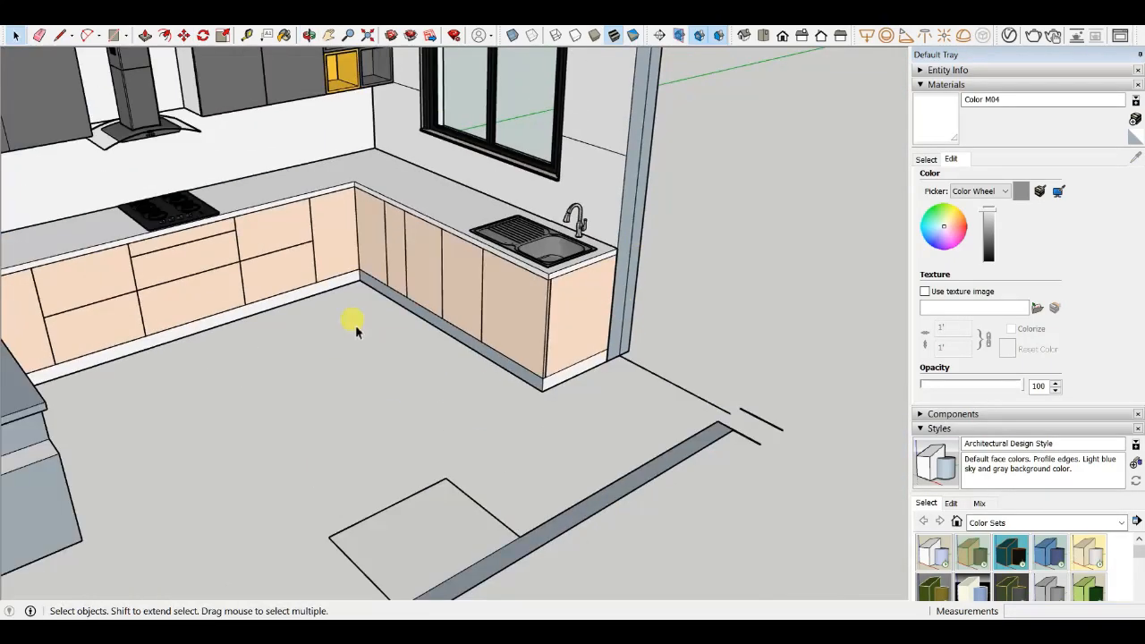
# - Zoom in on the wall cabinet beside the range hood to inspect its door joint
pyautogui.scroll(-1, 546, 327)
pyautogui.moveTo(355, 327); pyautogui.dragTo(457, 242, button='middle')
pyautogui.scroll(4, 271, 102)
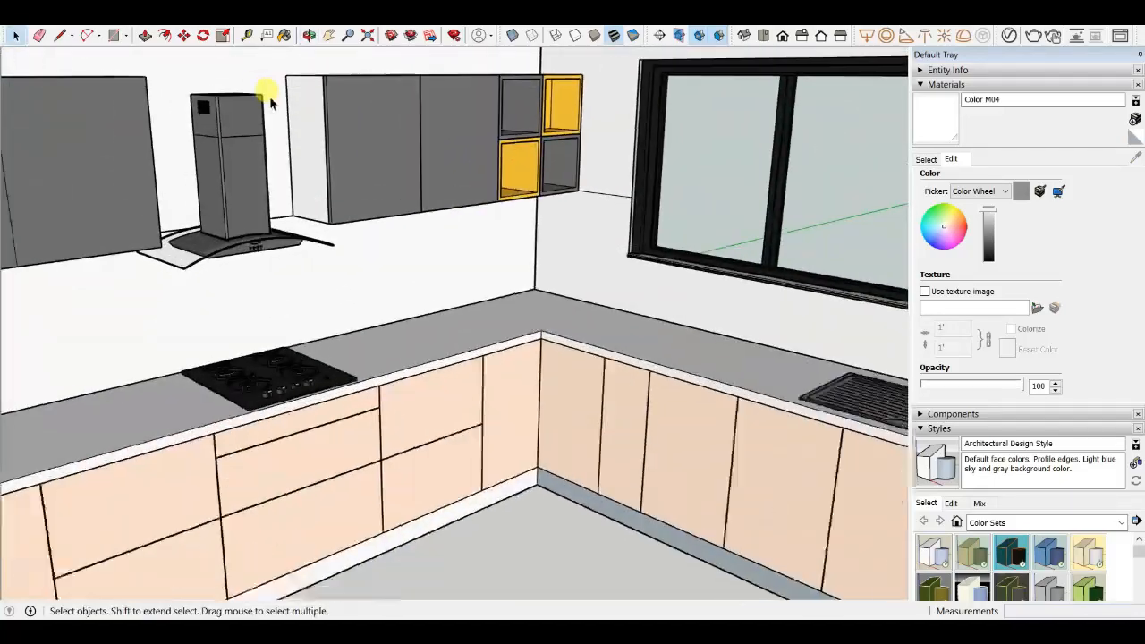
pyautogui.scroll(-4, 271, 102)
pyautogui.moveTo(438, 358); pyautogui.dragTo(412, 327, button='middle')
pyautogui.scroll(5, 354, 170)
pyautogui.scroll(-5, 355, 170)
pyautogui.scroll(6, 253, 247)
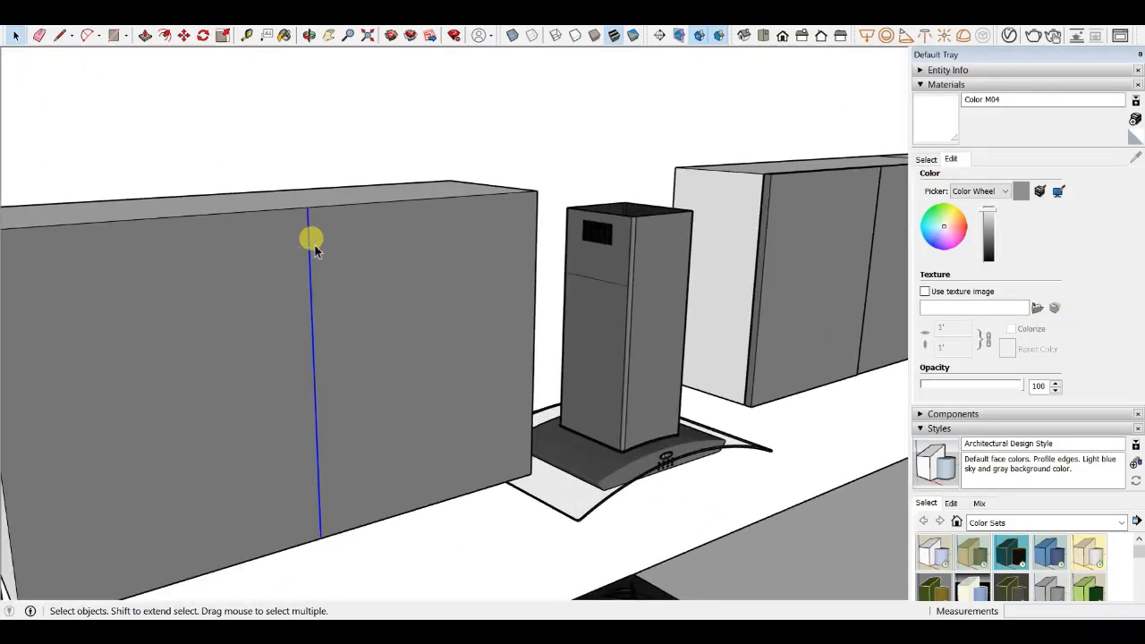
pyautogui.scroll(2, 317, 249)
# - Copy the wall cabinet's vertical door edge slightly sideways to outline a gap between the doors
pyautogui.press('m')
pyautogui.scroll(3, 313, 264)
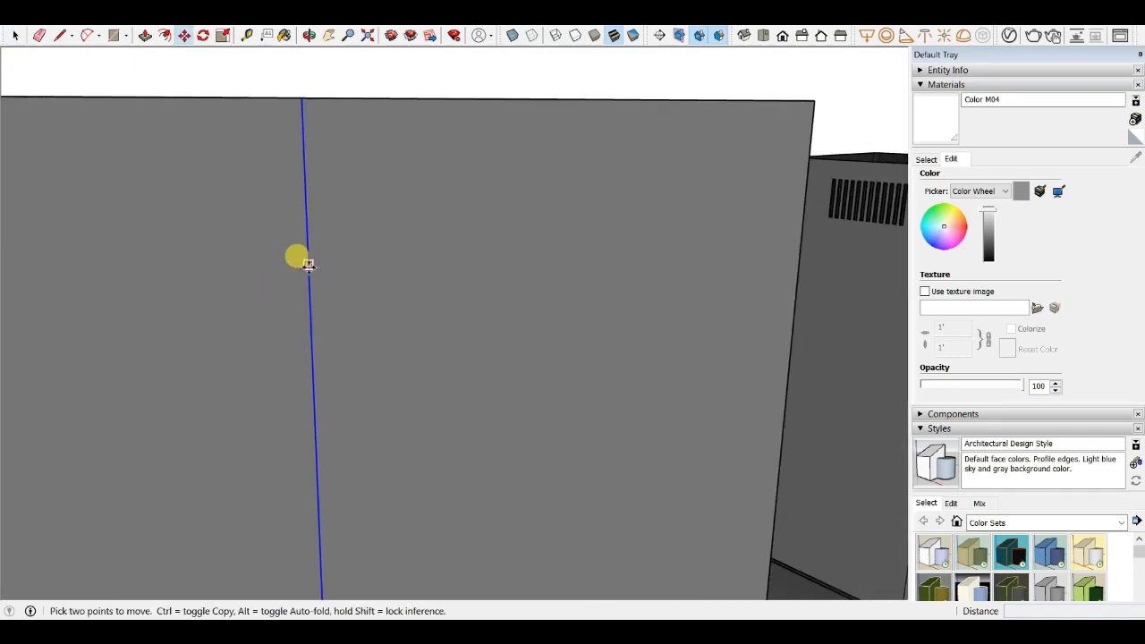
pyautogui.click(308, 264)
pyautogui.press('ctrl')
pyautogui.scroll(-6, 271, 275)
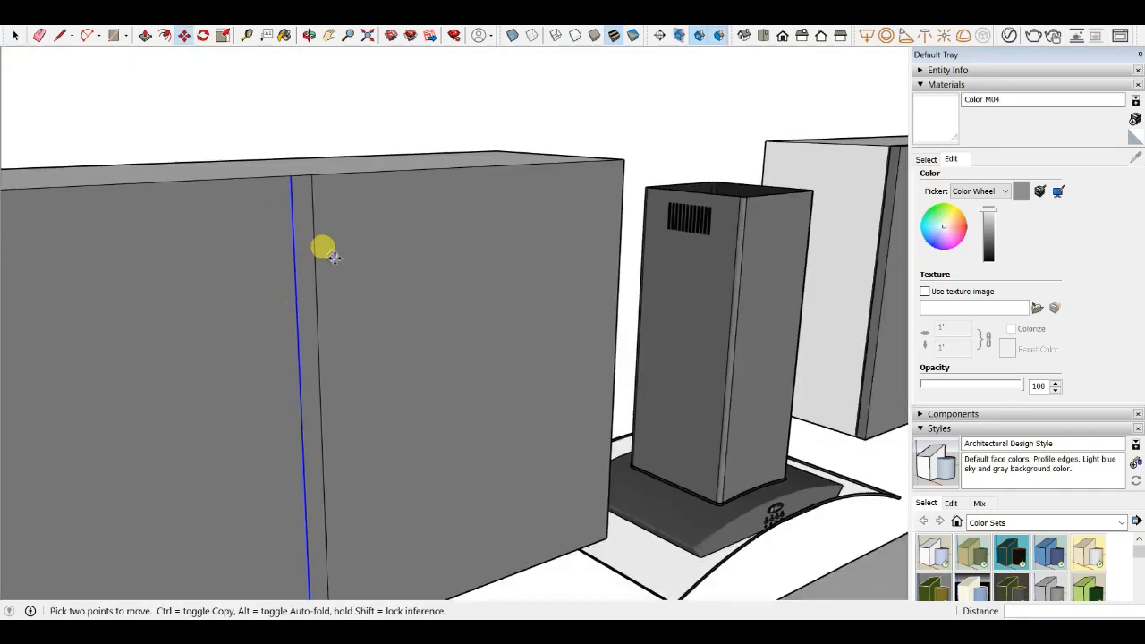
pyautogui.scroll(6, 330, 256)
pyautogui.moveTo(330, 233); pyautogui.dragTo(284, 265, button='middle')
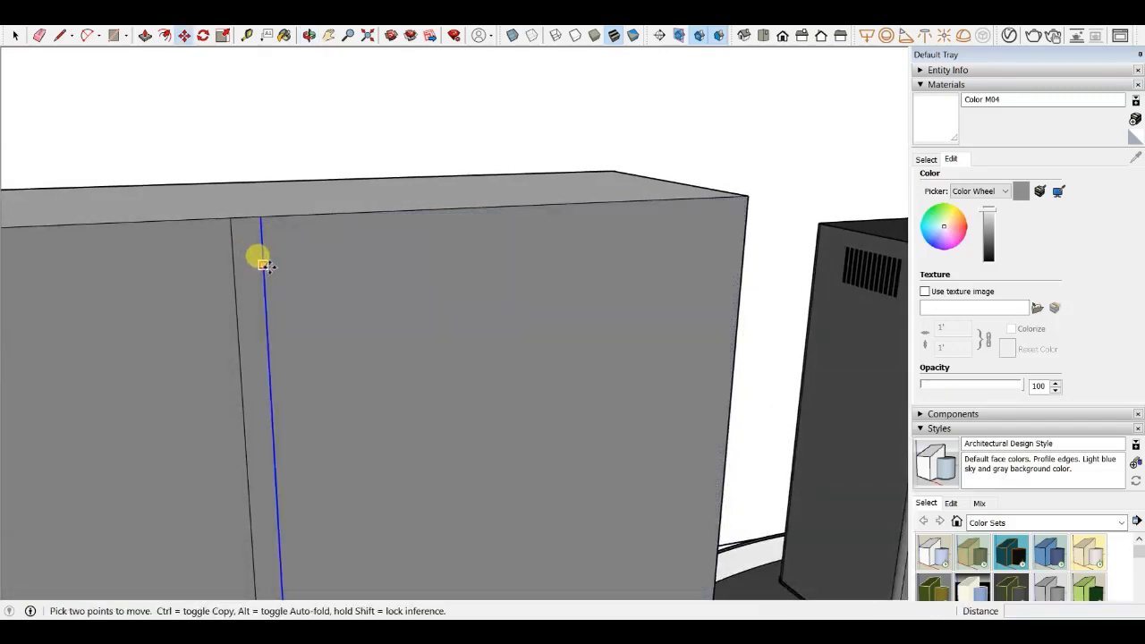
# - Push the narrow strip between the two door edges 28 mm into the cabinet front
pyautogui.press('l')
pyautogui.scroll(4, 277, 265)
pyautogui.scroll(-6, 204, 142)
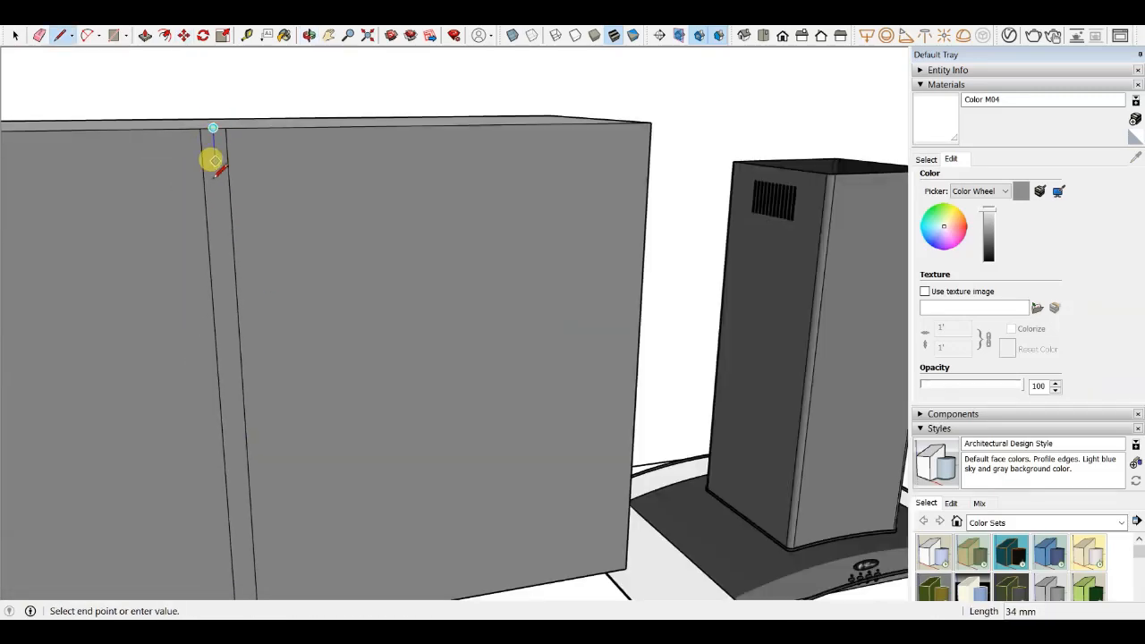
pyautogui.scroll(5, 233, 447)
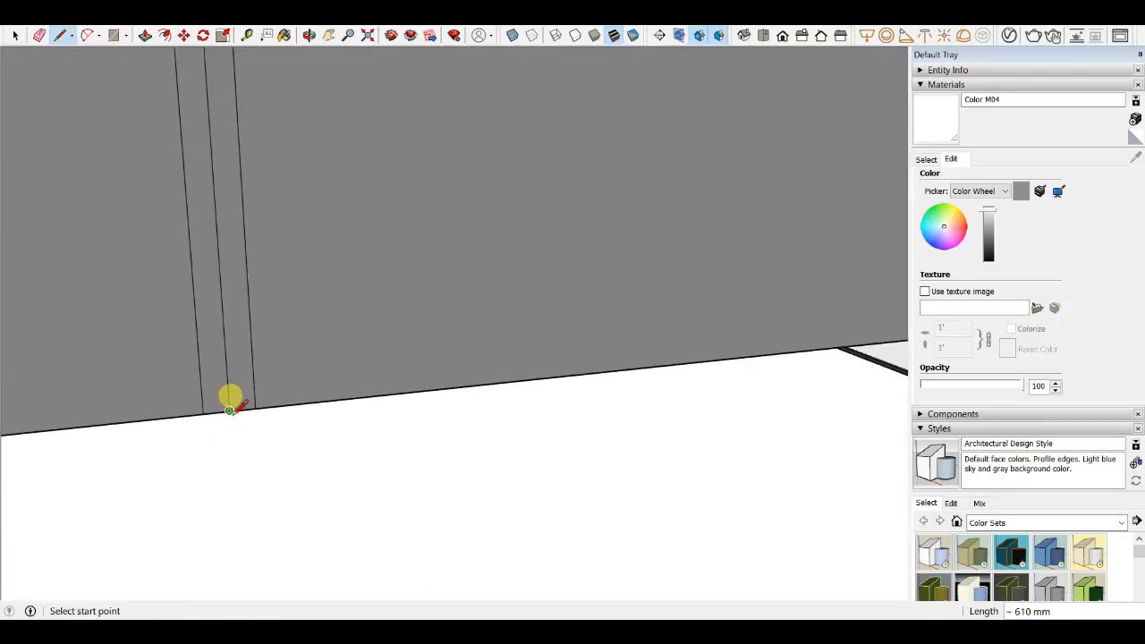
pyautogui.press('e')
pyautogui.scroll(-3, 198, 367)
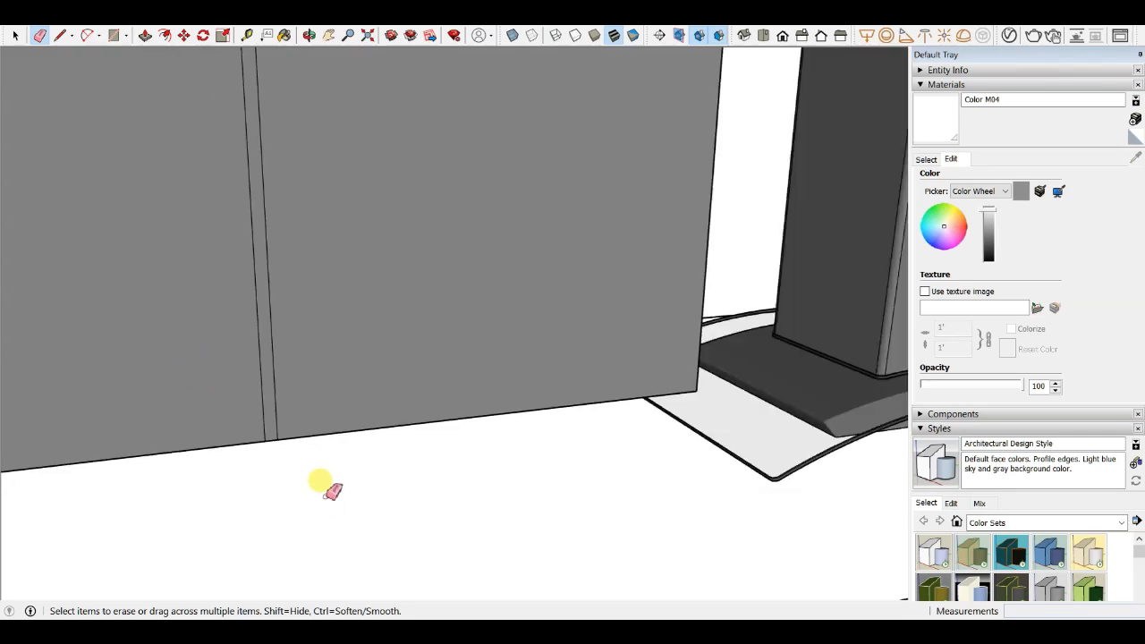
pyautogui.press('p')
pyautogui.scroll(5, 276, 435)
pyautogui.click(141, 352)
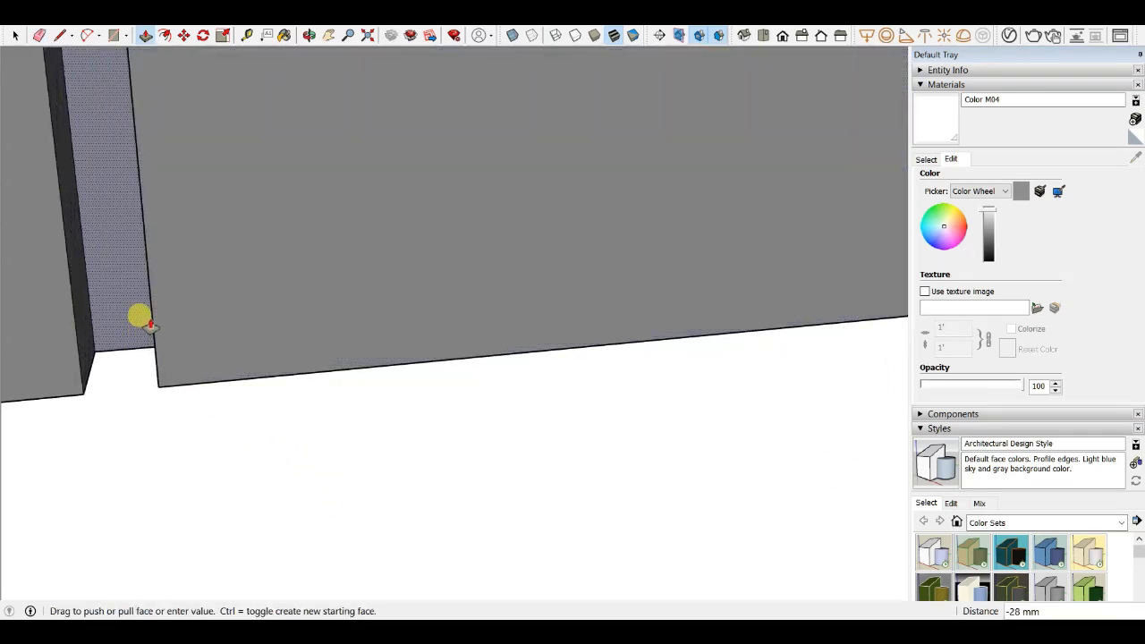
pyautogui.click(138, 314)
# - Push/pull the groove face by 2 mm to adjust the door gap's depth
pyautogui.scroll(-8, 379, 381)
pyautogui.scroll(10, 484, 301)
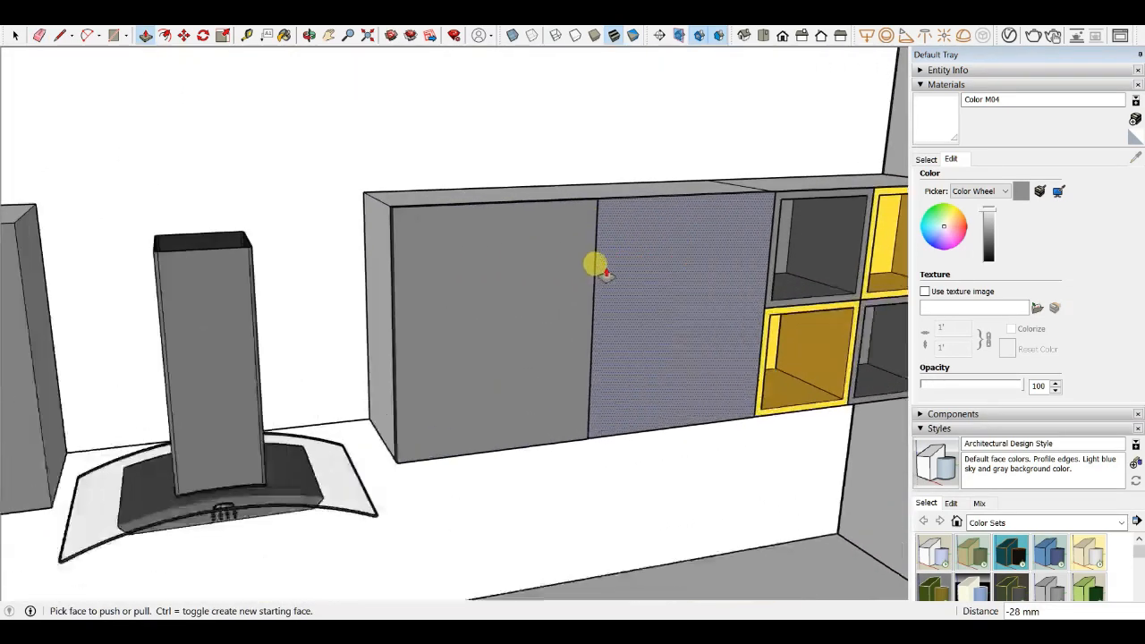
pyautogui.scroll(3, 602, 186)
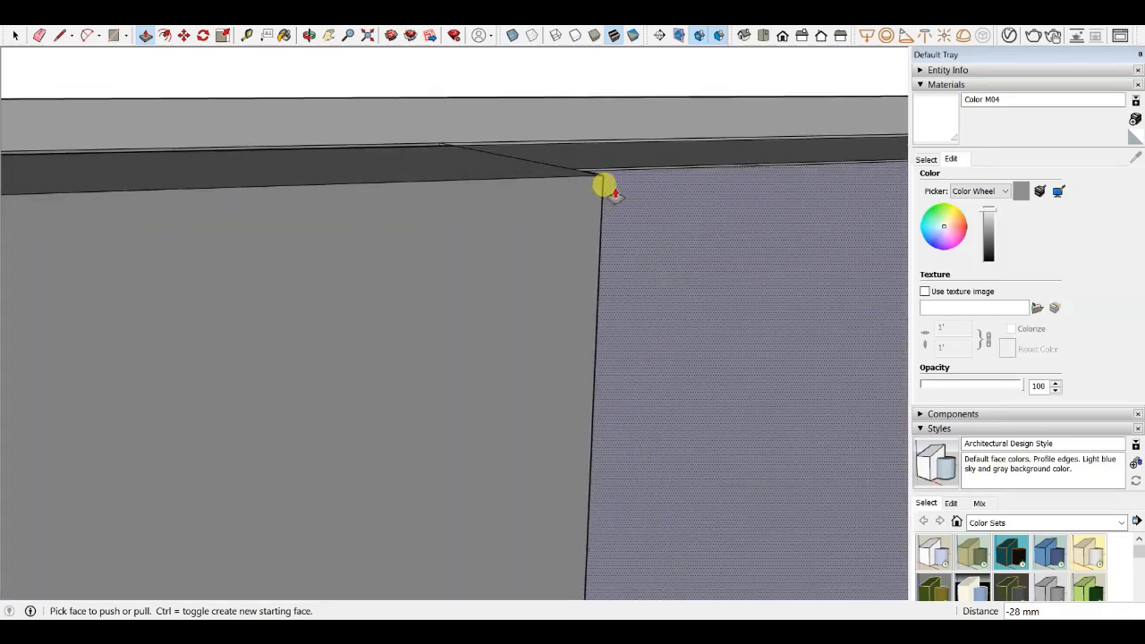
pyautogui.moveTo(603, 185); pyautogui.dragTo(331, 231, button='middle')
pyautogui.click(548, 194)
pyautogui.click(501, 192)
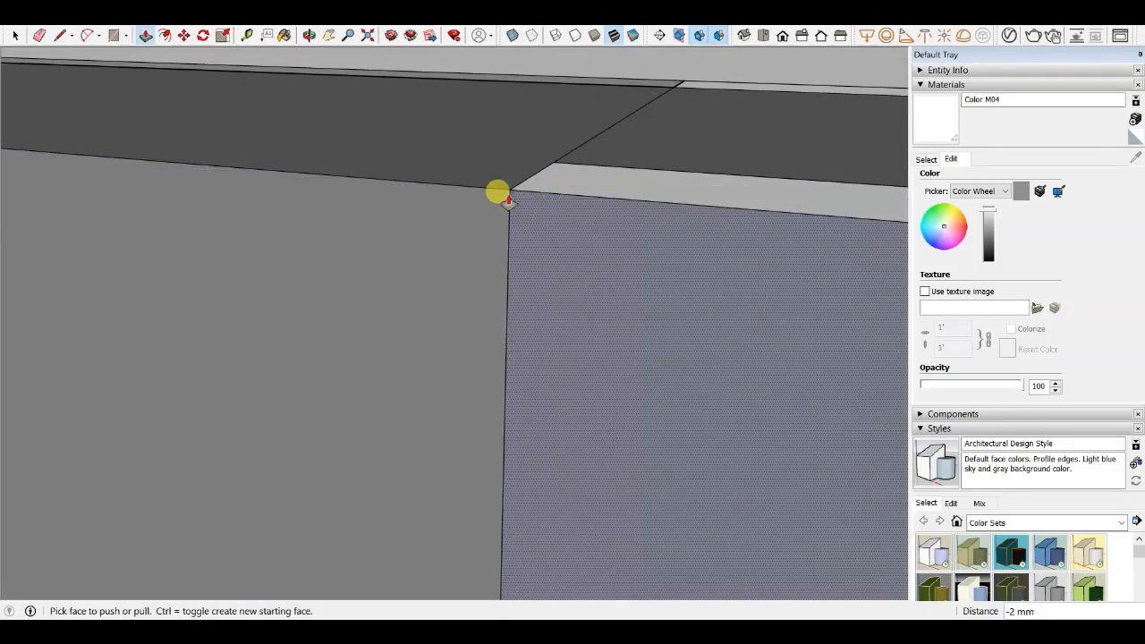
# - Move the door gap's vertical edge 1 mm sideways to set the gap width
pyautogui.press('m')
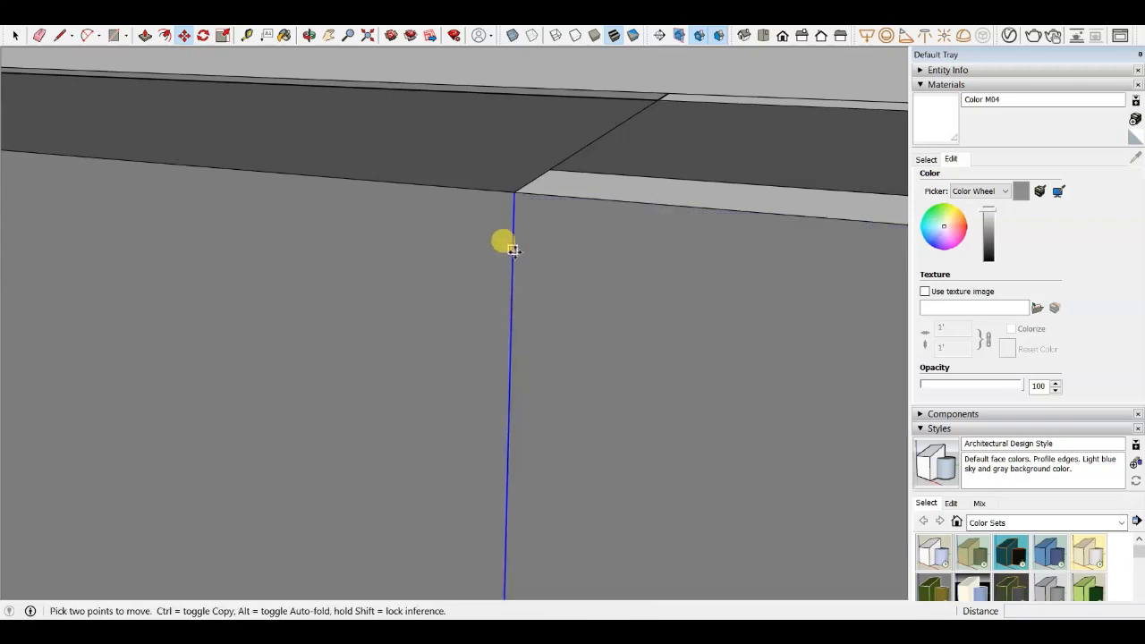
pyautogui.click(513, 248)
pyautogui.write('1')
pyautogui.press('Return')
pyautogui.moveTo(495, 247); pyautogui.dragTo(480, 256, button='middle')
# - Push/pull the thin gap strip 3 mm to form the groove between the wall cabinet doors
pyautogui.press('p')
pyautogui.click(488, 249)
pyautogui.click(561, 133)
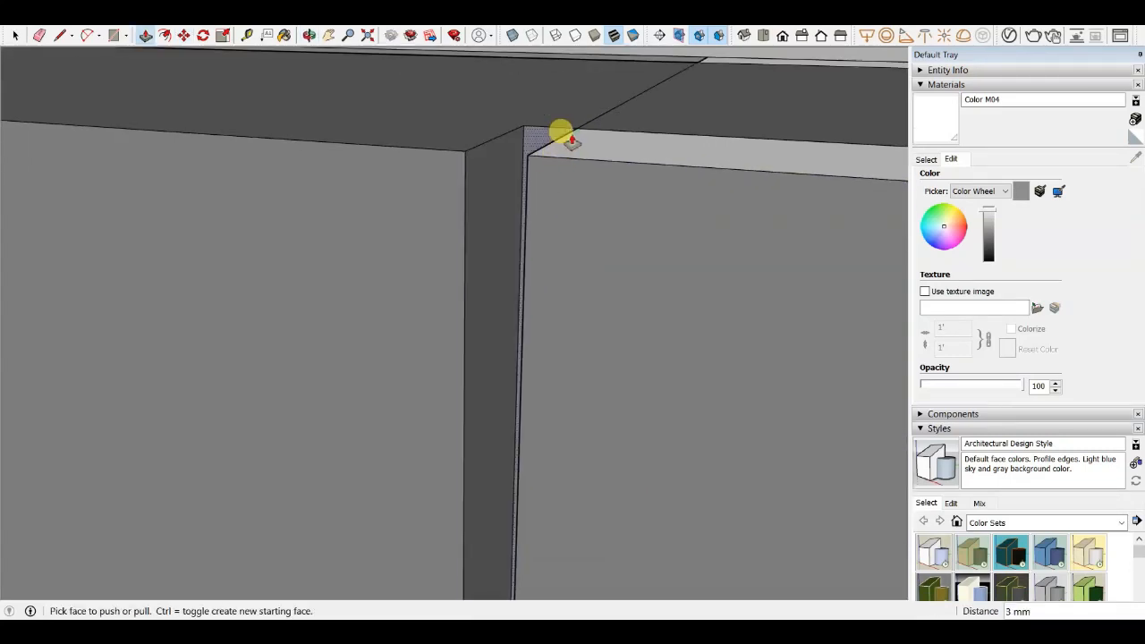
pyautogui.scroll(-6, 519, 130)
pyautogui.press('space')
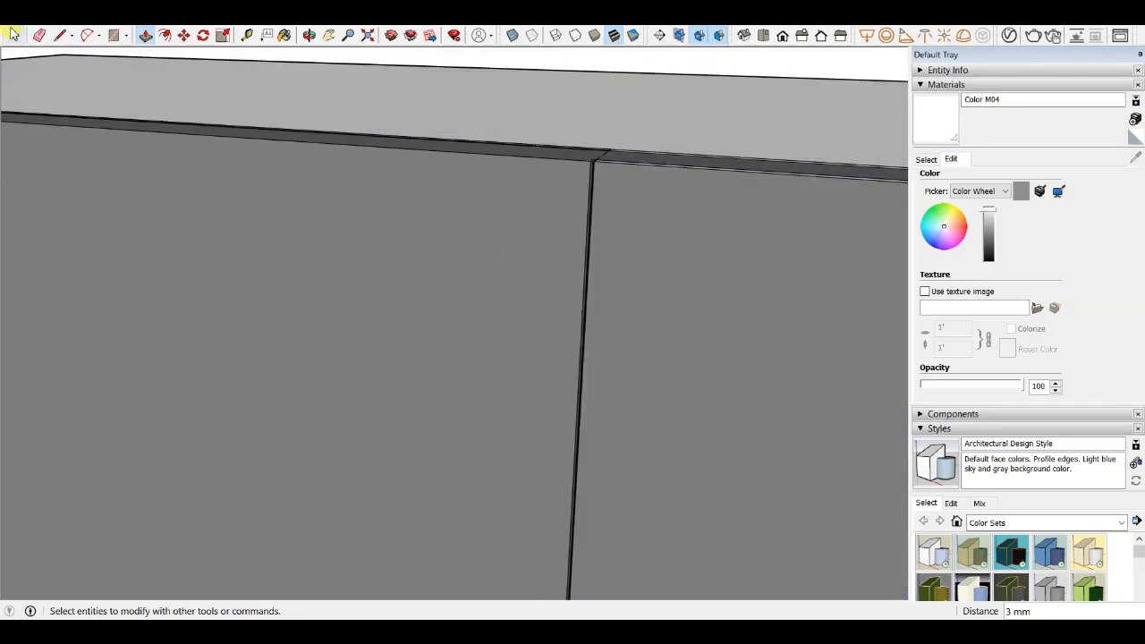
# - Switch to the standard Front view of the model
pyautogui.scroll(-6, 475, 153)
pyautogui.click(765, 36)
pyautogui.click(783, 36)
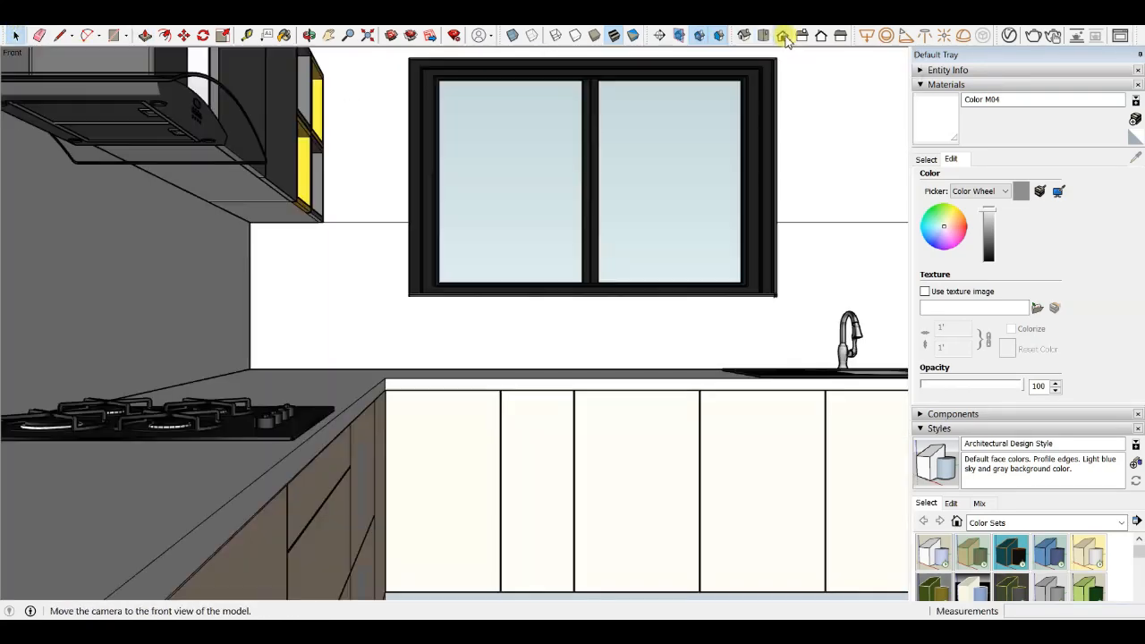
pyautogui.scroll(-8, 439, 167)
pyautogui.moveTo(351, 392); pyautogui.dragTo(132, 370, button='middle')
pyautogui.scroll(-5, 498, 375)
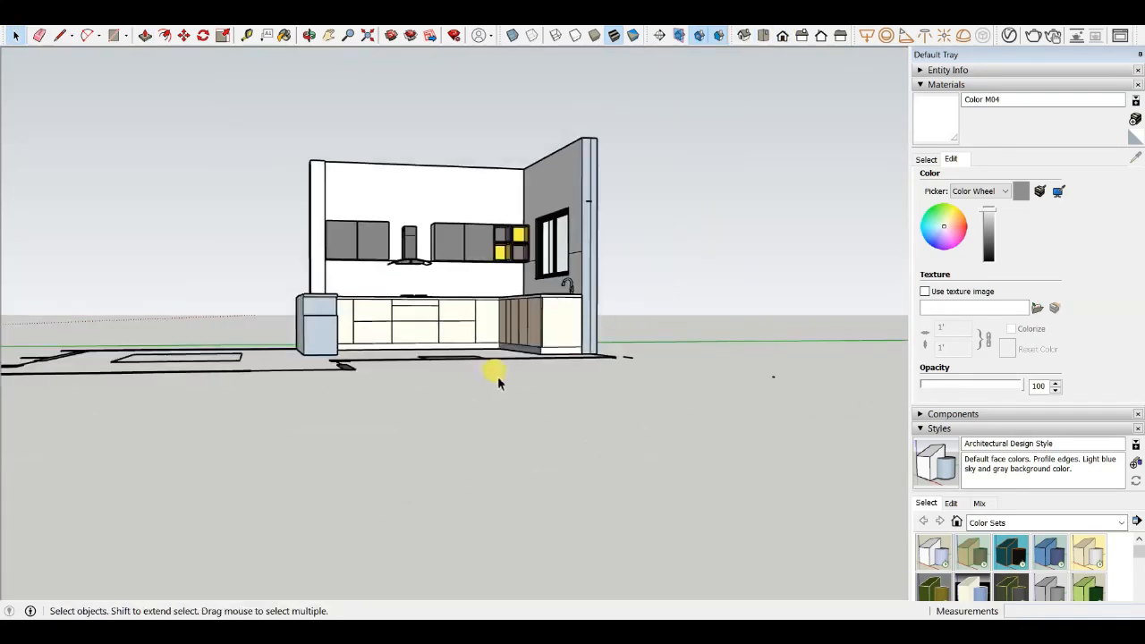
# - Orbit and zoom around the base cabinets, sink and faucet to review the kitchen
pyautogui.scroll(6, 425, 269)
pyautogui.moveTo(448, 331); pyautogui.dragTo(456, 403, button='middle')
pyautogui.scroll(4, 439, 229)
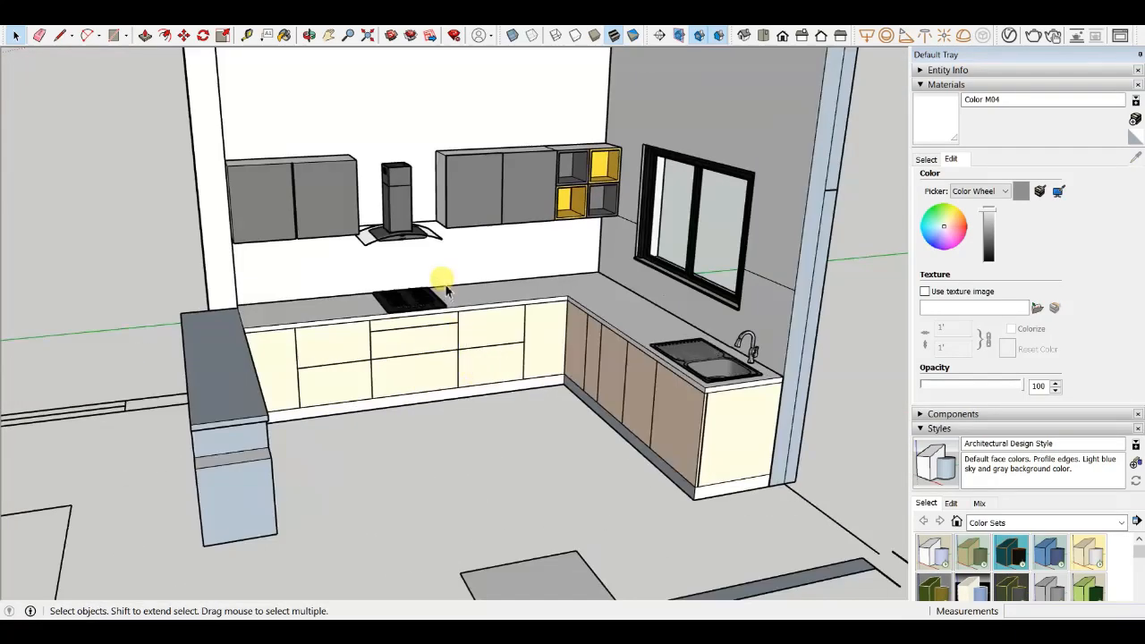
pyautogui.scroll(-3, 340, 298)
pyautogui.scroll(3, 486, 202)
pyautogui.scroll(-2, 521, 271)
pyautogui.scroll(2, 379, 263)
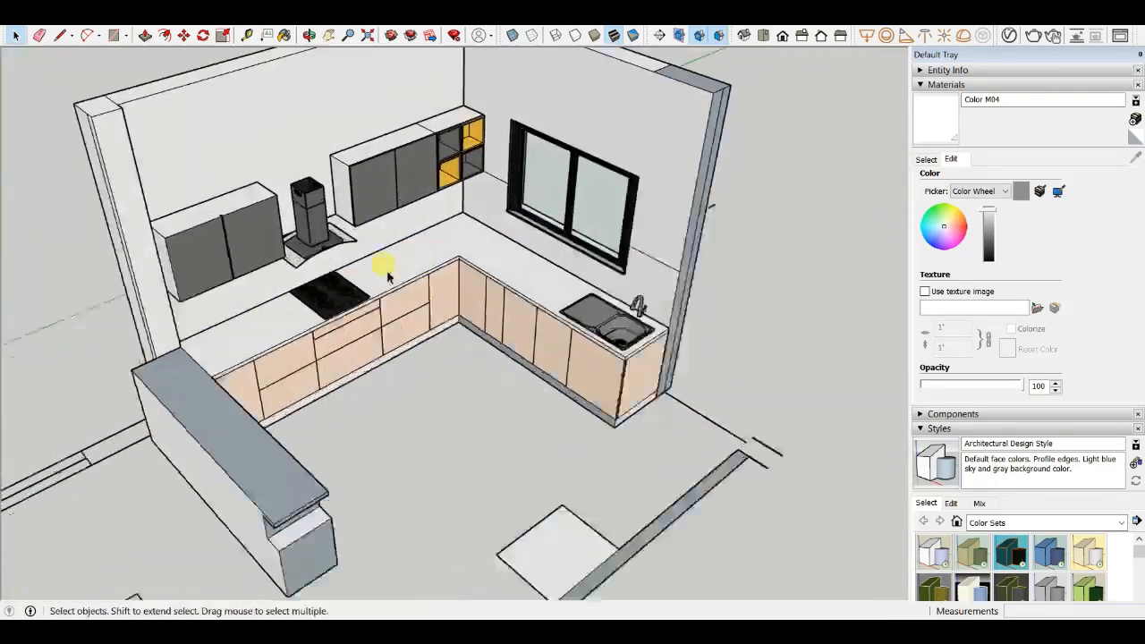
pyautogui.scroll(4, 396, 287)
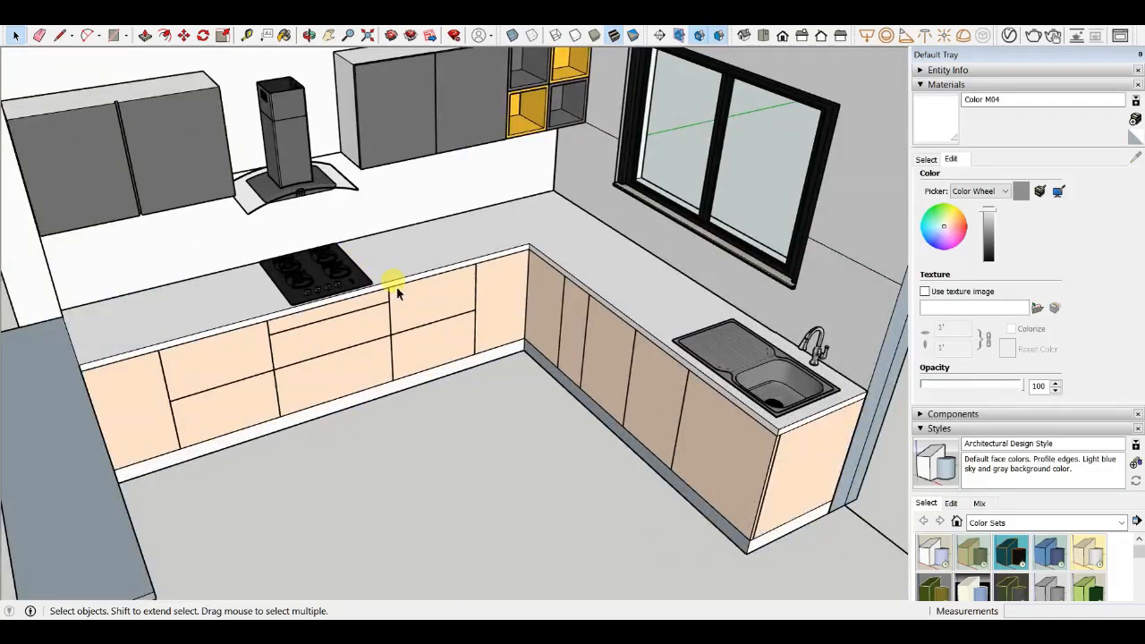
pyautogui.scroll(2, 707, 407)
pyautogui.scroll(-3, 671, 461)
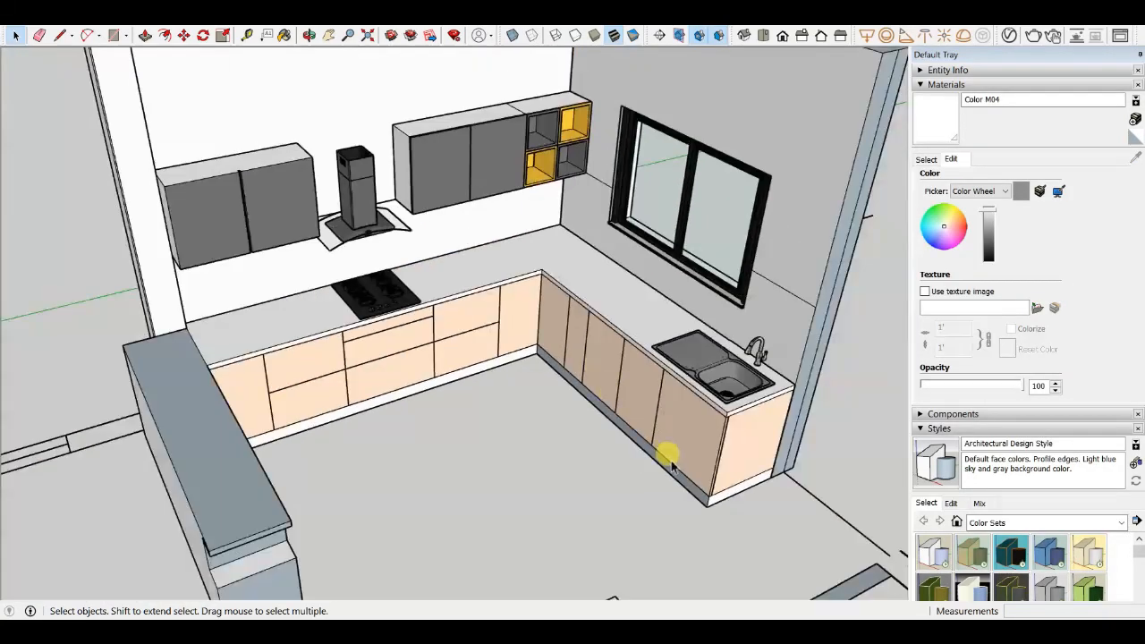
pyautogui.scroll(4, 729, 435)
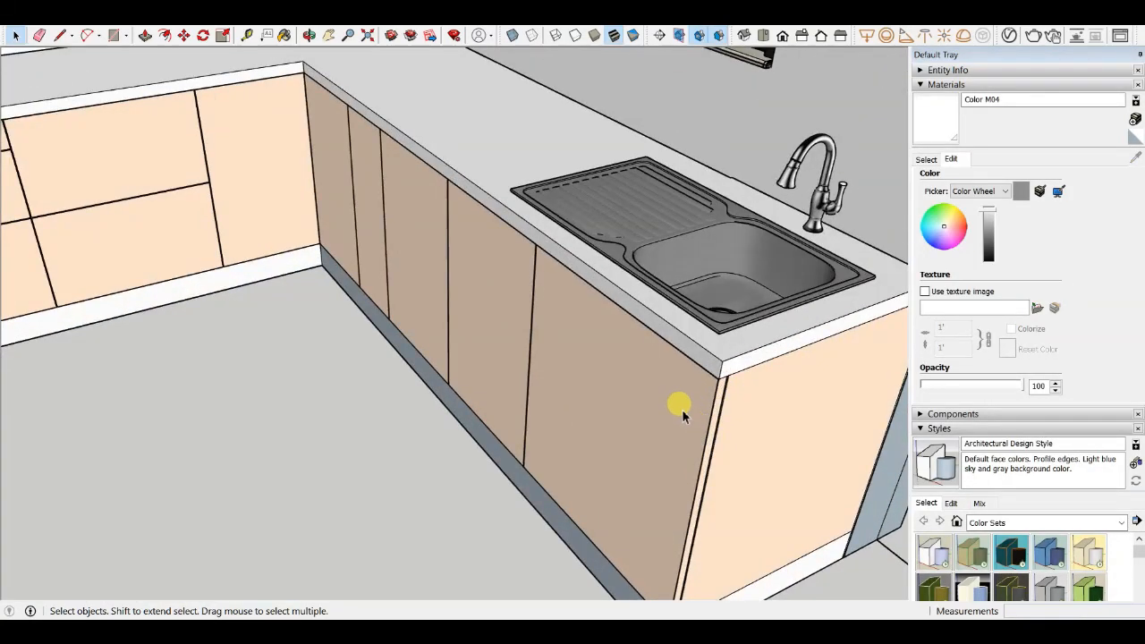
pyautogui.scroll(-3, 660, 388)
pyautogui.moveTo(660, 388); pyautogui.dragTo(647, 338, button='middle')
pyautogui.scroll(3, 650, 336)
pyautogui.scroll(-3, 545, 312)
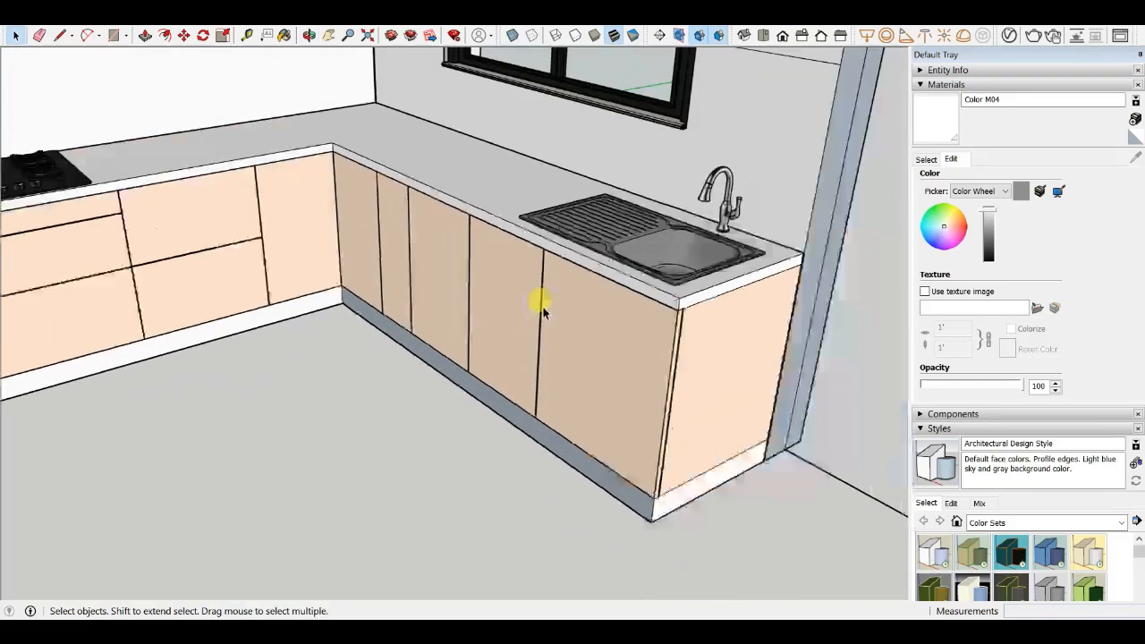
pyautogui.moveTo(543, 311); pyautogui.dragTo(721, 281, button='middle')
pyautogui.scroll(3, 664, 304)
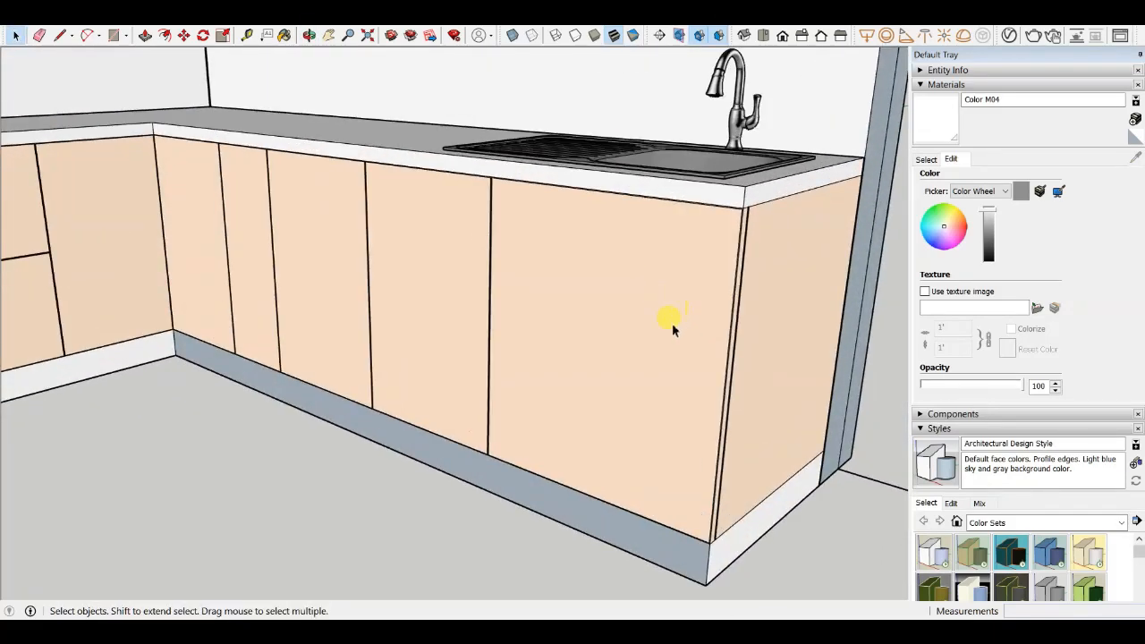
pyautogui.scroll(-3, 673, 325)
pyautogui.moveTo(586, 333); pyautogui.dragTo(545, 392, button='middle')
pyautogui.scroll(3, 570, 271)
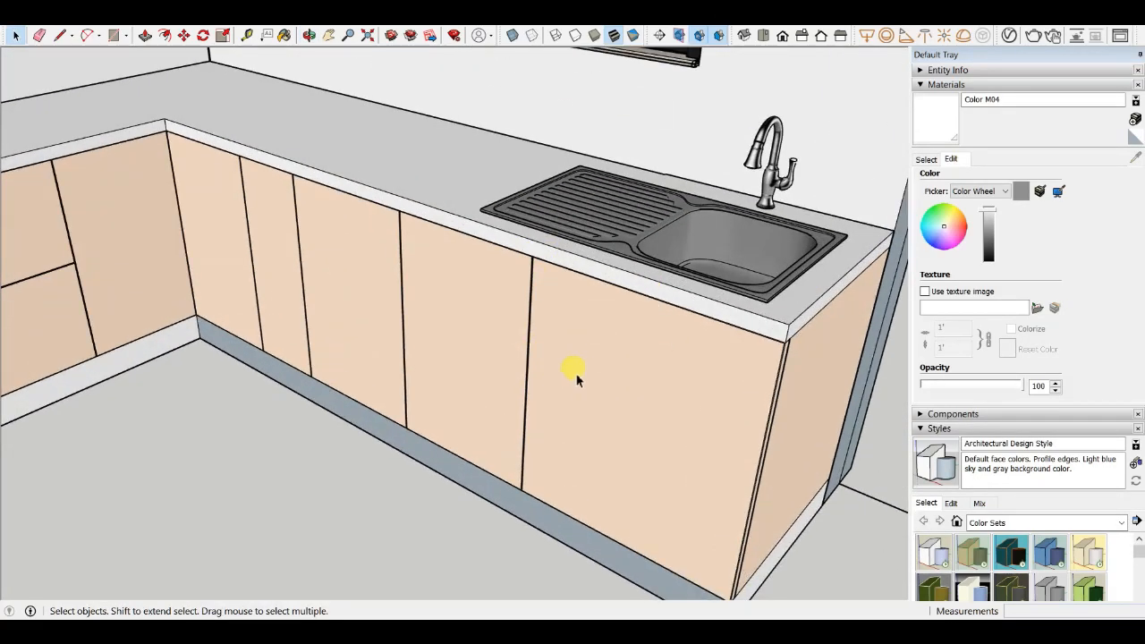
pyautogui.scroll(-3, 553, 317)
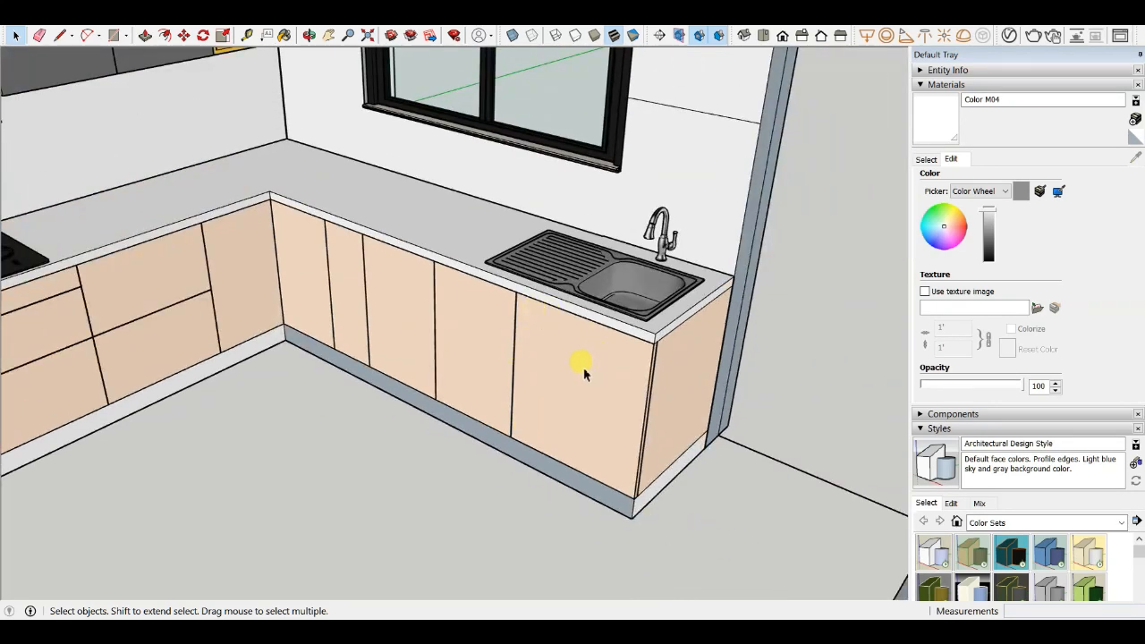
pyautogui.scroll(-3, 549, 333)
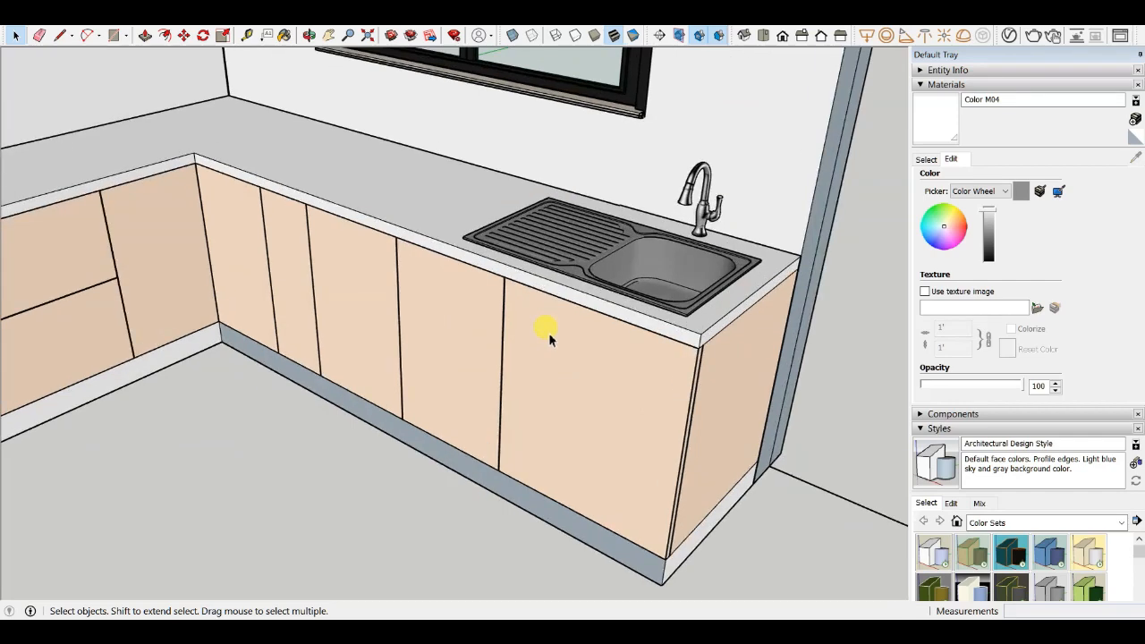
pyautogui.scroll(2, 545, 335)
pyautogui.scroll(2, 533, 365)
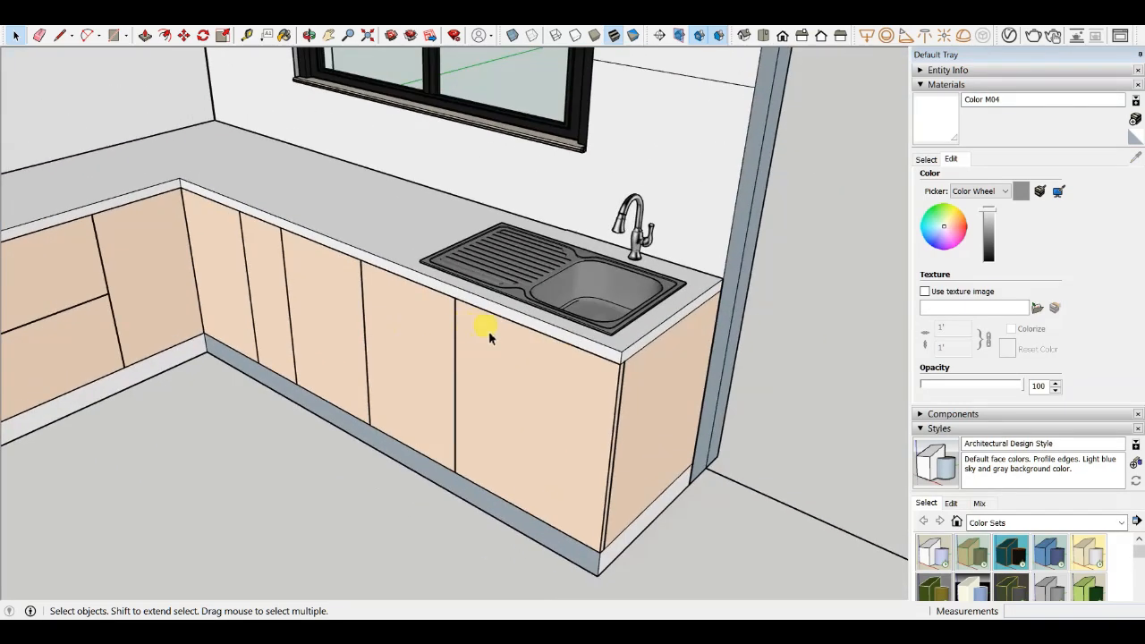
pyautogui.moveTo(515, 391); pyautogui.dragTo(621, 248, button='middle')
pyautogui.scroll(5, 616, 259)
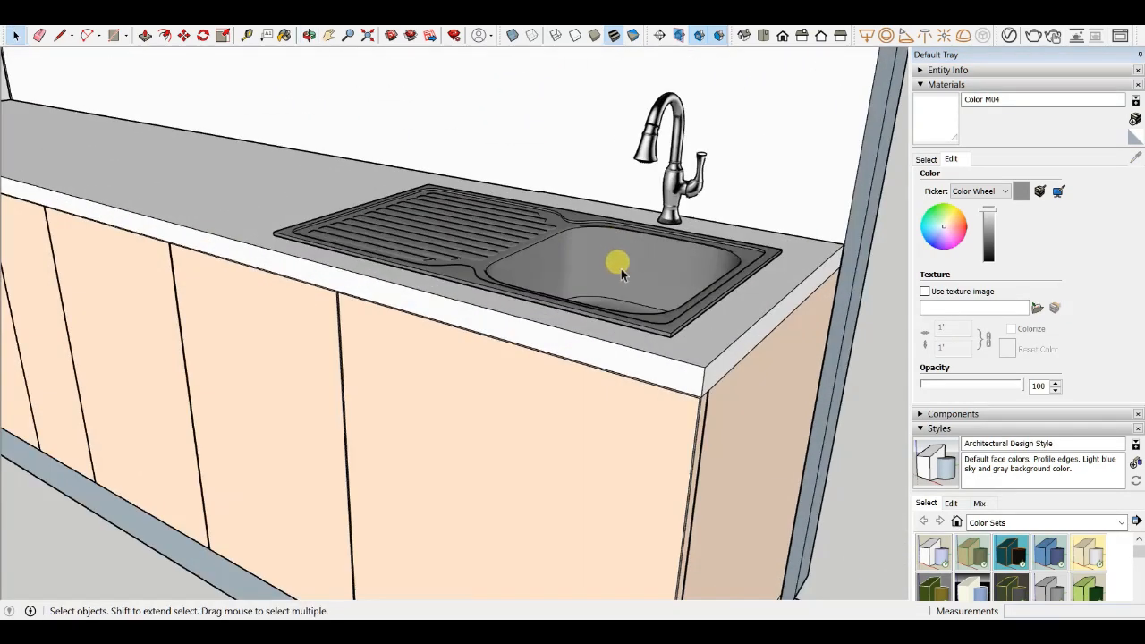
pyautogui.scroll(-5, 534, 389)
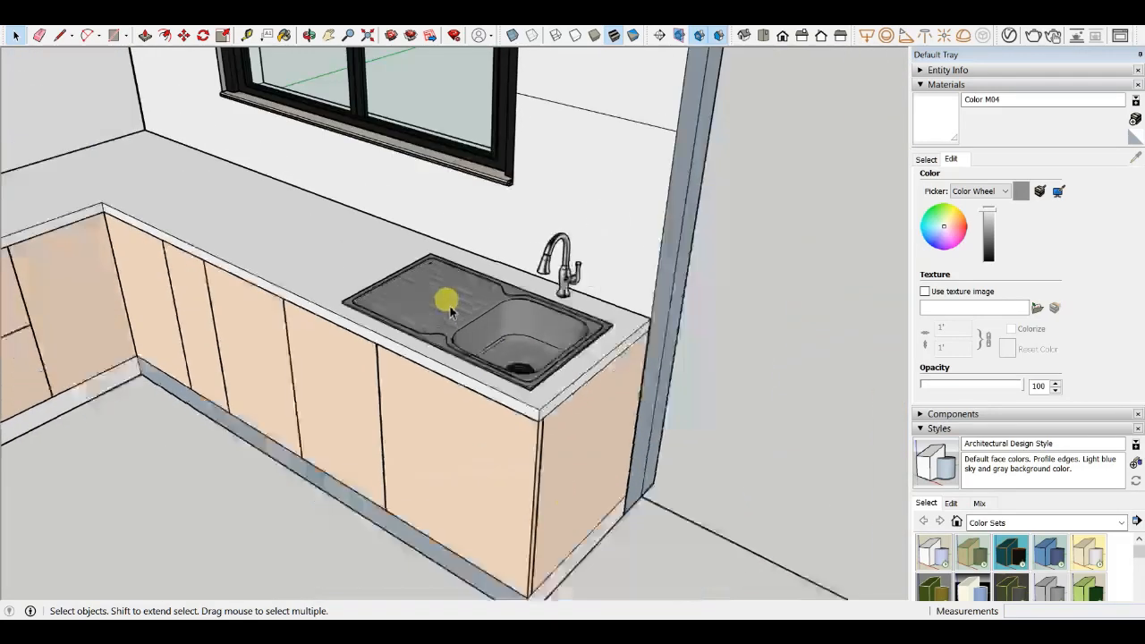
pyautogui.scroll(2, 555, 380)
pyautogui.moveTo(557, 428); pyautogui.dragTo(572, 321, button='middle')
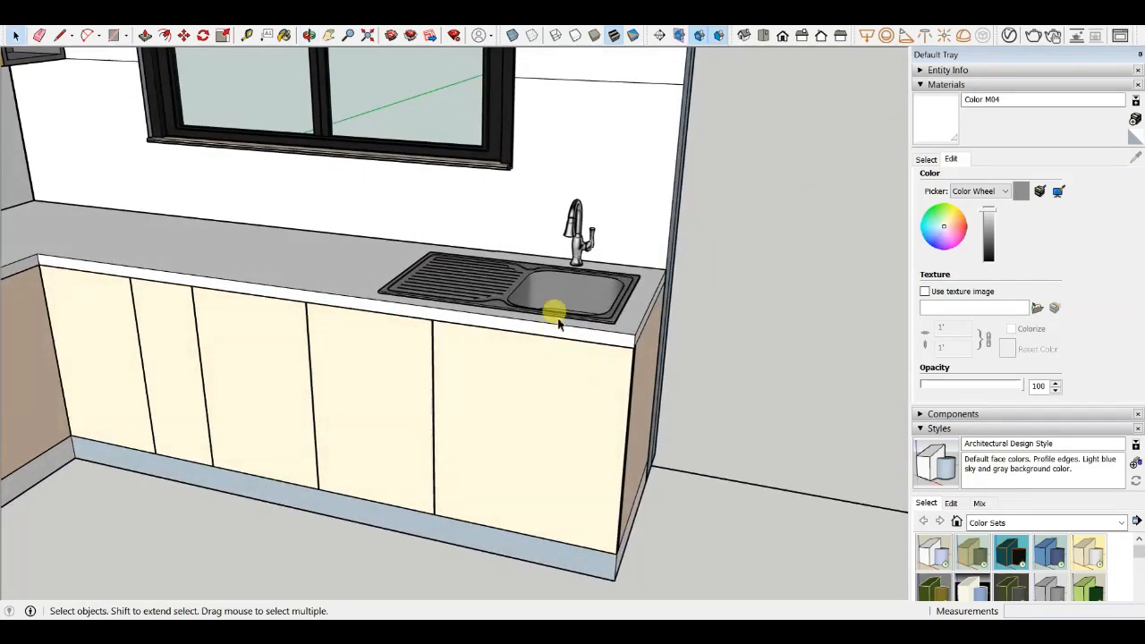
pyautogui.scroll(3, 565, 358)
pyautogui.scroll(-1, 591, 421)
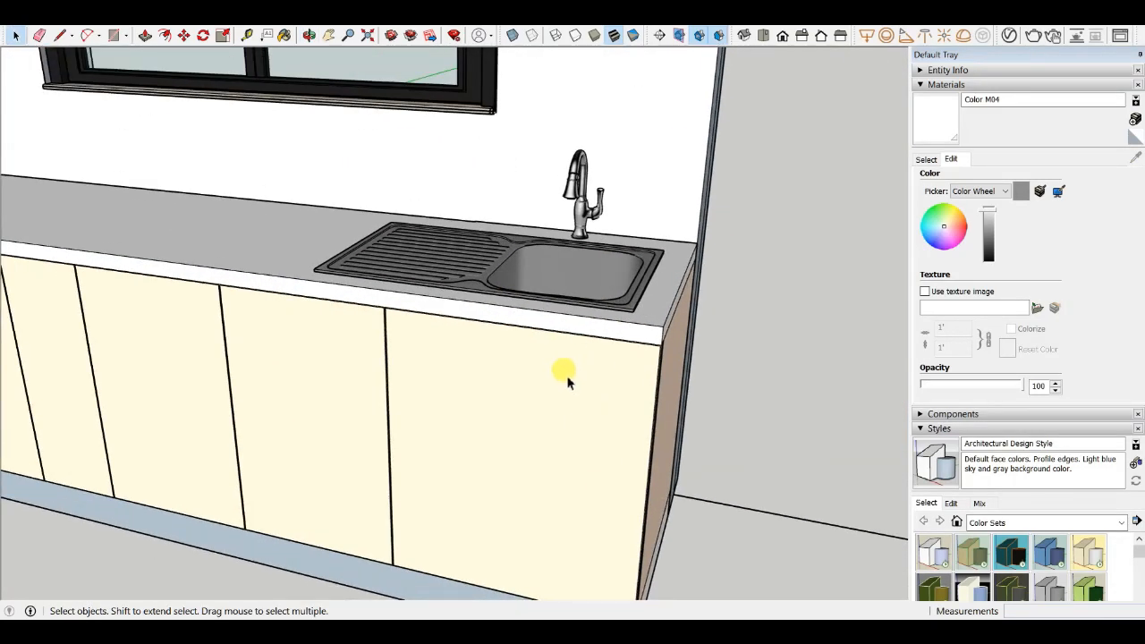
pyautogui.scroll(-4, 569, 368)
pyautogui.scroll(6, 519, 393)
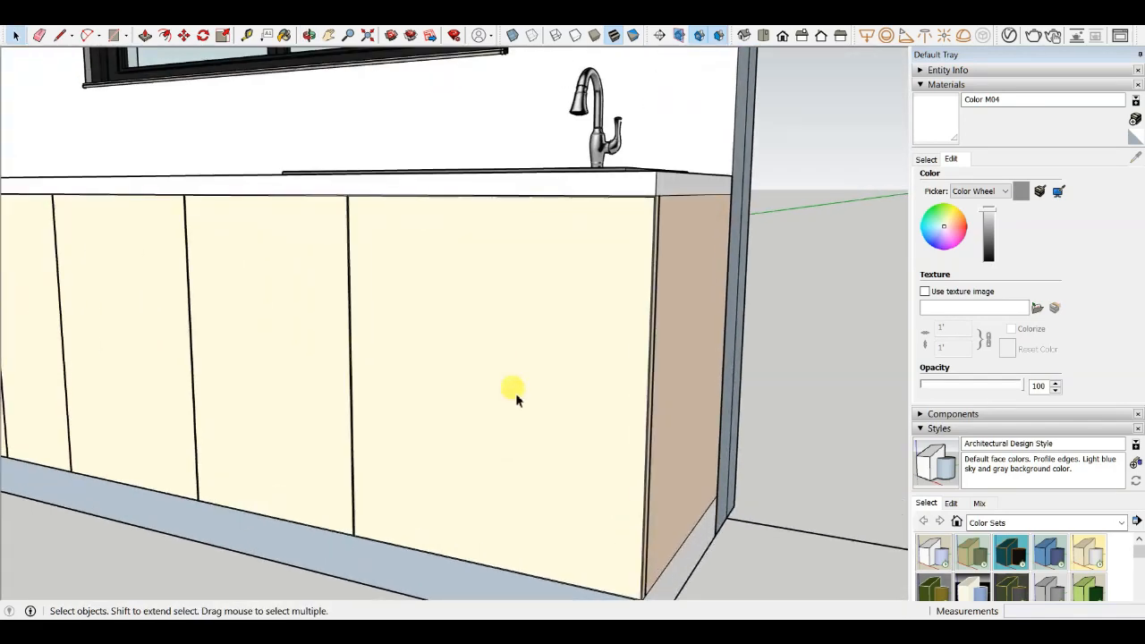
pyautogui.scroll(-4, 448, 287)
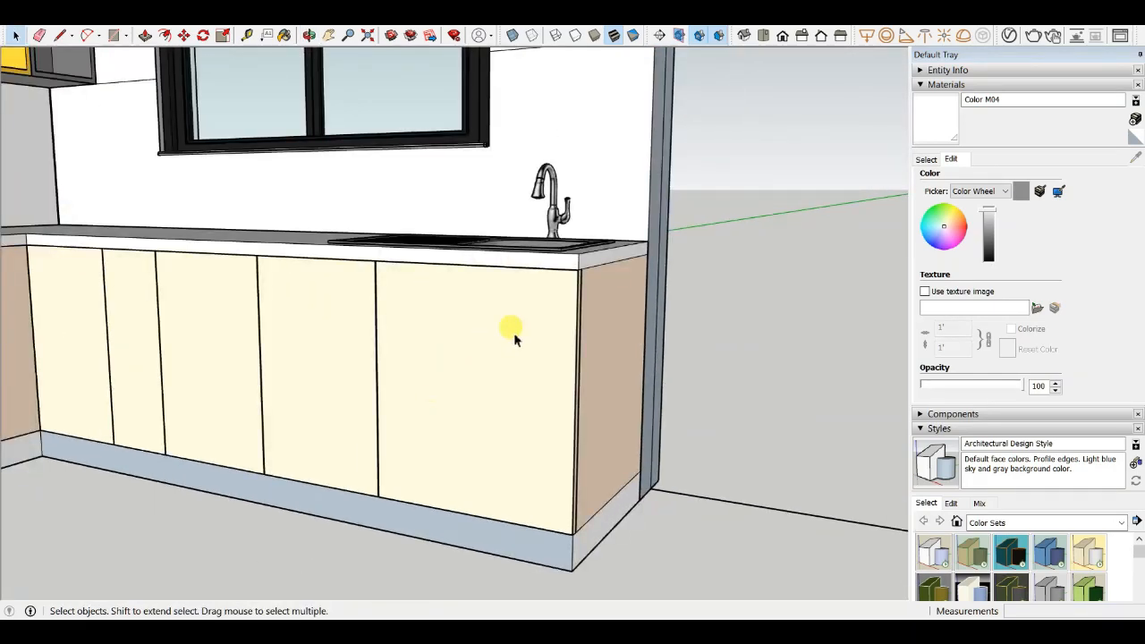
pyautogui.scroll(3, 545, 304)
pyautogui.scroll(-4, 483, 375)
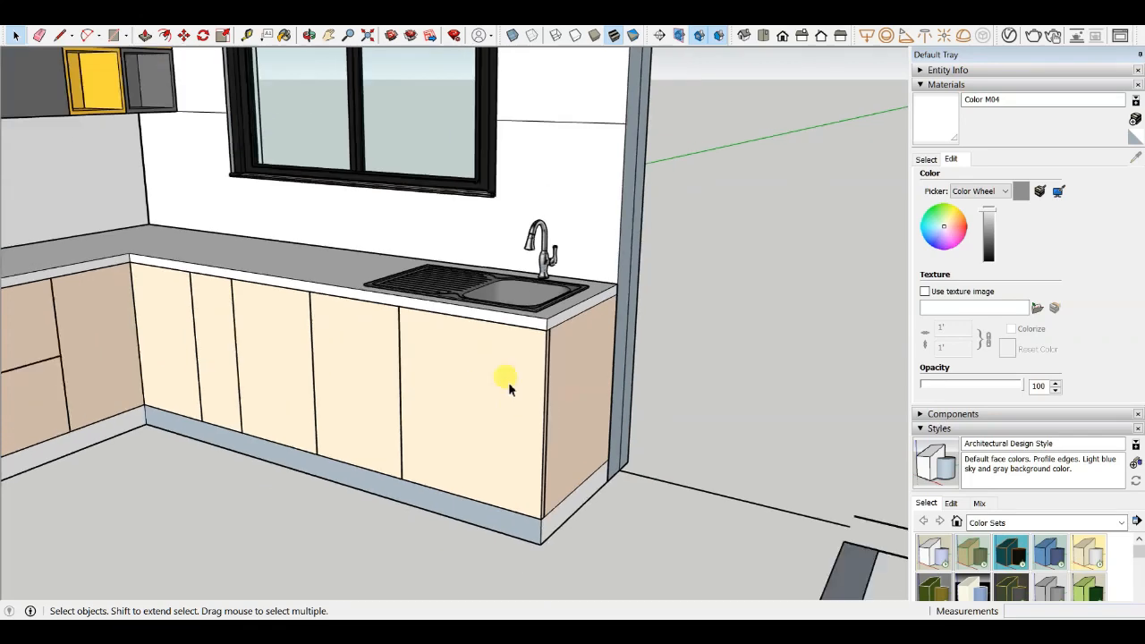
# - Zoom in on the sink and faucet on the base counter to inspect them
pyautogui.scroll(3, 505, 380)
pyautogui.scroll(4, 501, 358)
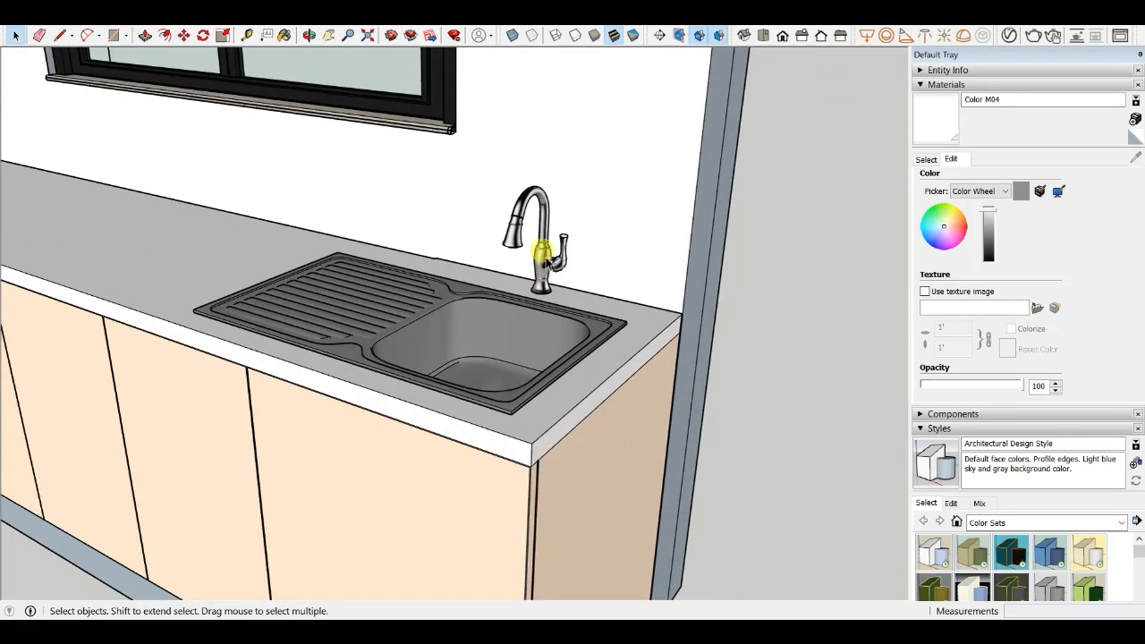
pyautogui.scroll(-4, 555, 315)
pyautogui.scroll(3, 448, 366)
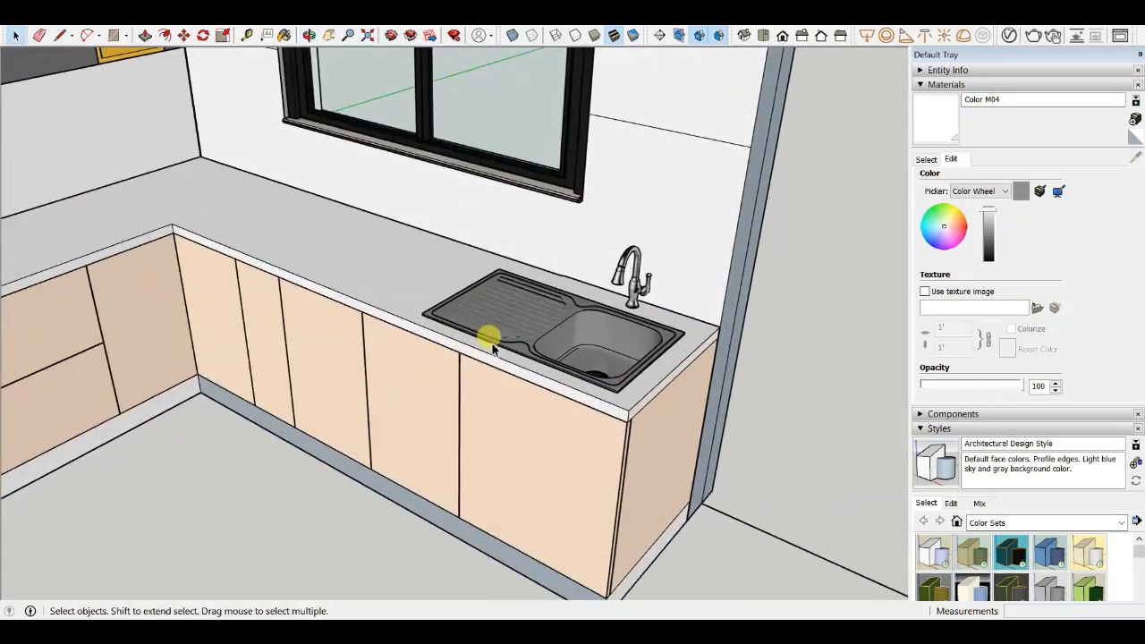
pyautogui.scroll(2, 637, 290)
pyautogui.scroll(-2, 637, 290)
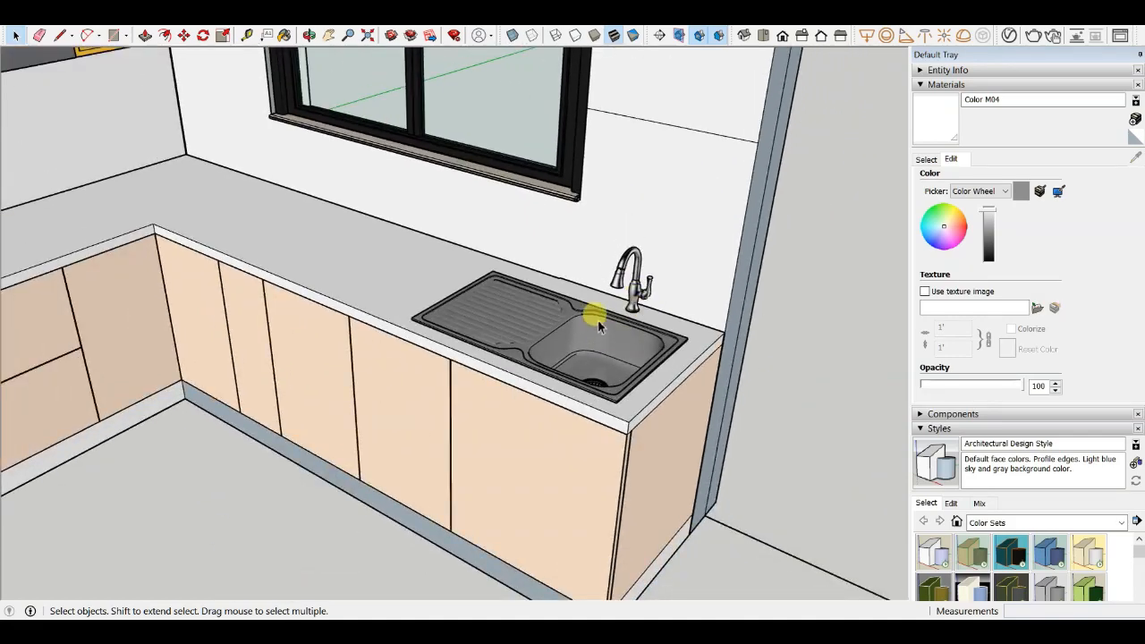
pyautogui.scroll(-3, 597, 320)
pyautogui.scroll(3, 425, 347)
pyautogui.scroll(3, 511, 268)
pyautogui.scroll(2, 470, 322)
# - Select individual base cabinet door faces and the dividing edges beneath the sink to check their layout
pyautogui.click(470, 322)
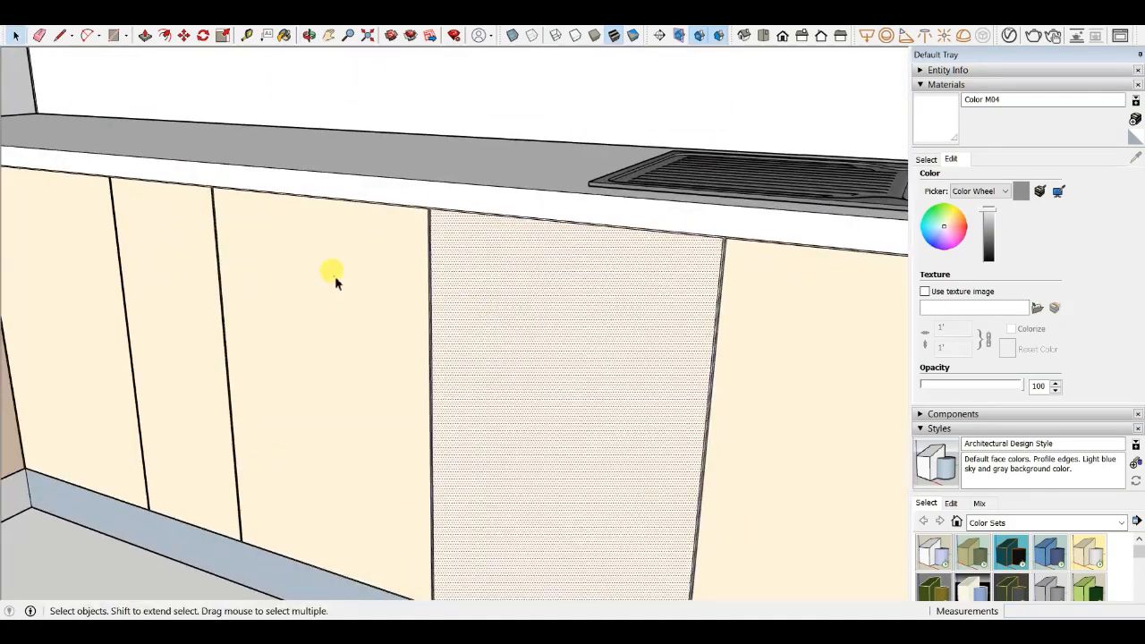
pyautogui.scroll(-2, 411, 319)
pyautogui.scroll(2, 411, 315)
pyautogui.click(624, 302)
pyautogui.click(343, 309)
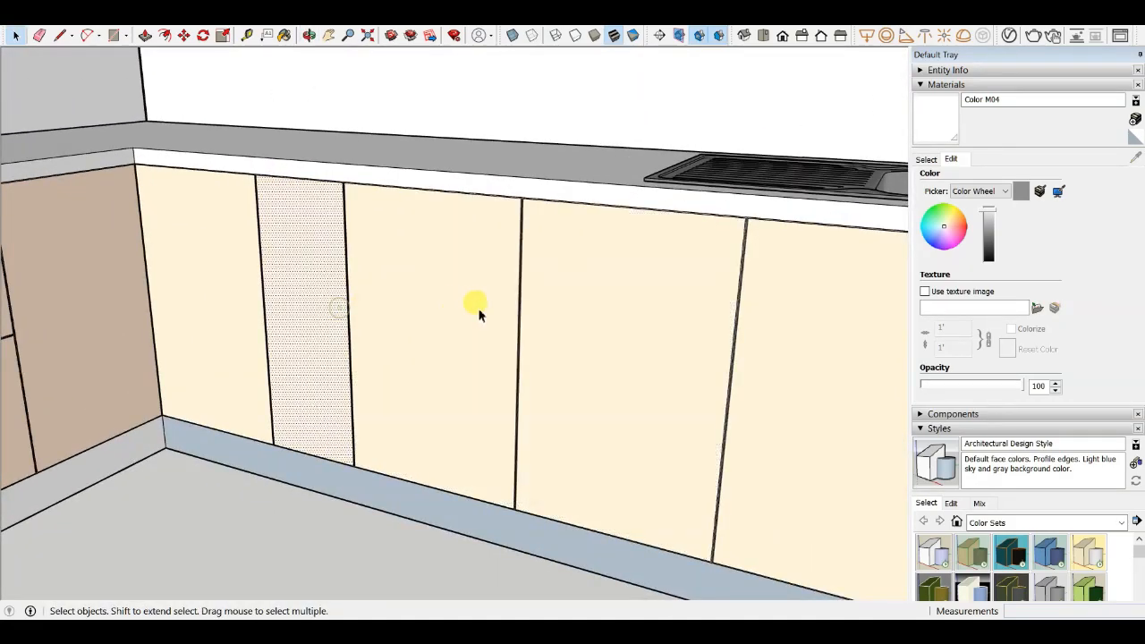
pyautogui.click(430, 304)
pyautogui.click(598, 307)
pyautogui.scroll(-3, 455, 402)
pyautogui.scroll(2, 439, 324)
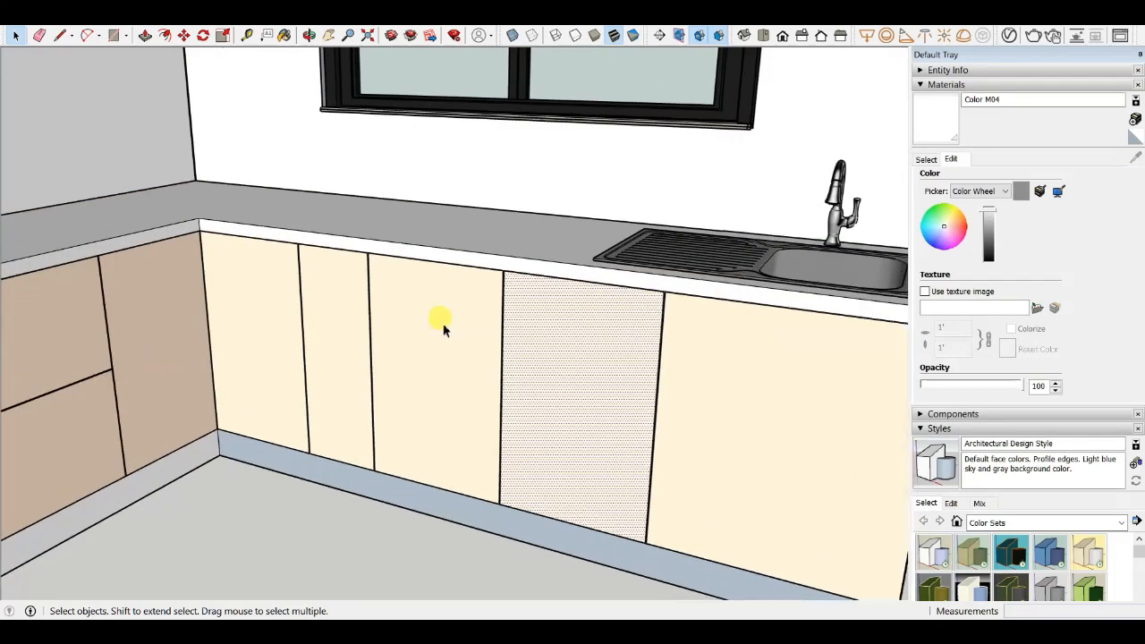
pyautogui.click(439, 325)
pyautogui.moveTo(697, 370); pyautogui.dragTo(695, 369)
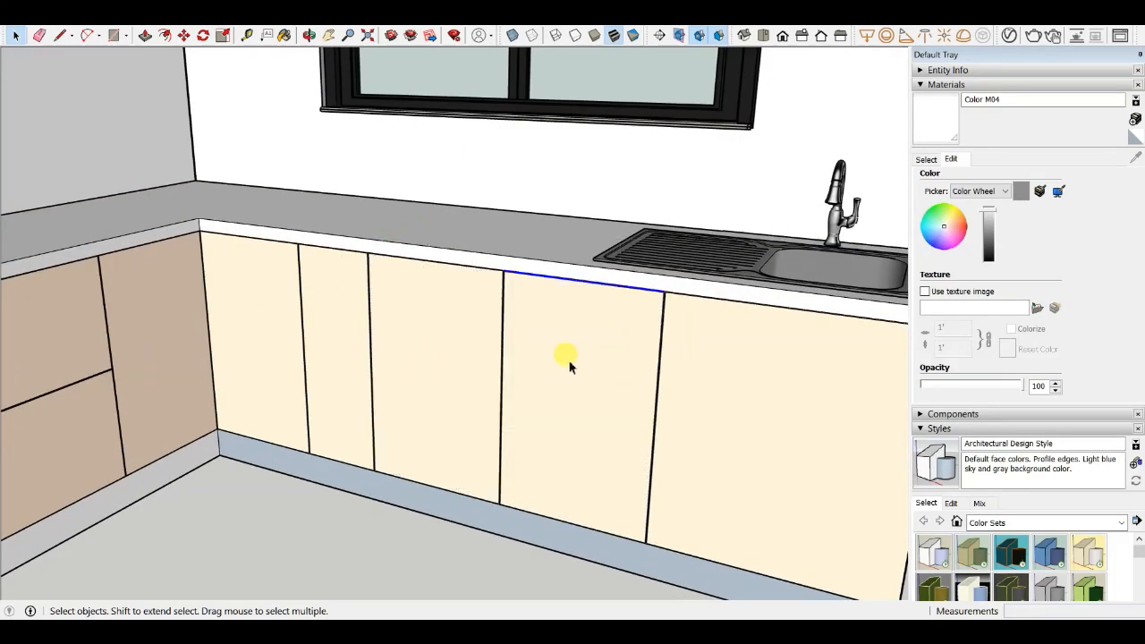
pyautogui.click(417, 410)
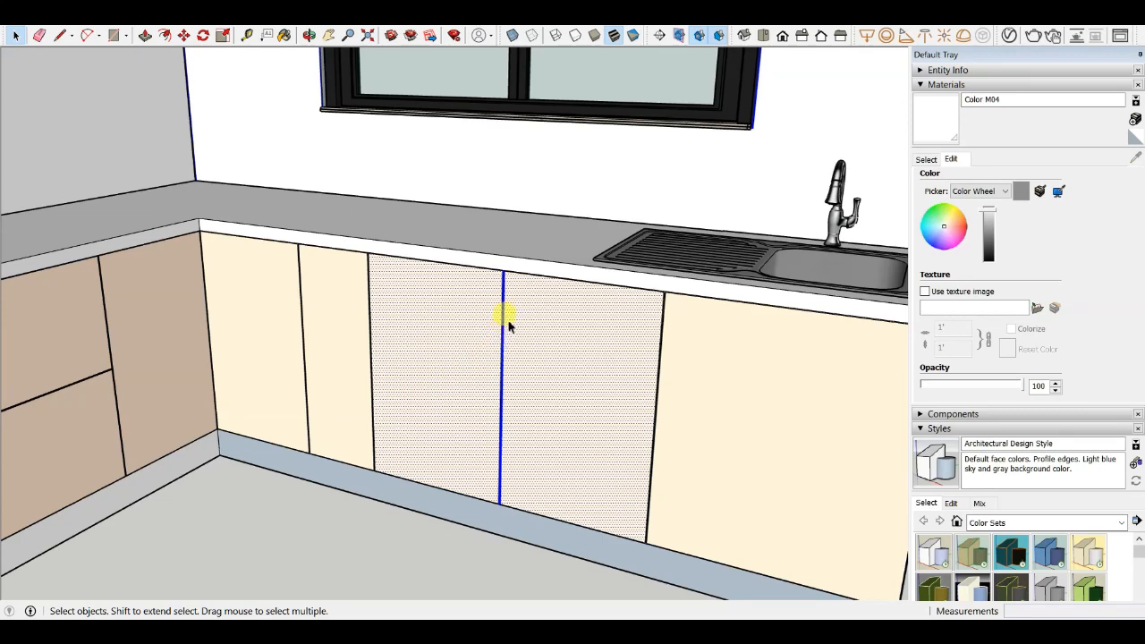
pyautogui.scroll(-1, 507, 324)
pyautogui.scroll(-2, 474, 322)
pyautogui.click(406, 504)
pyautogui.scroll(2, 471, 317)
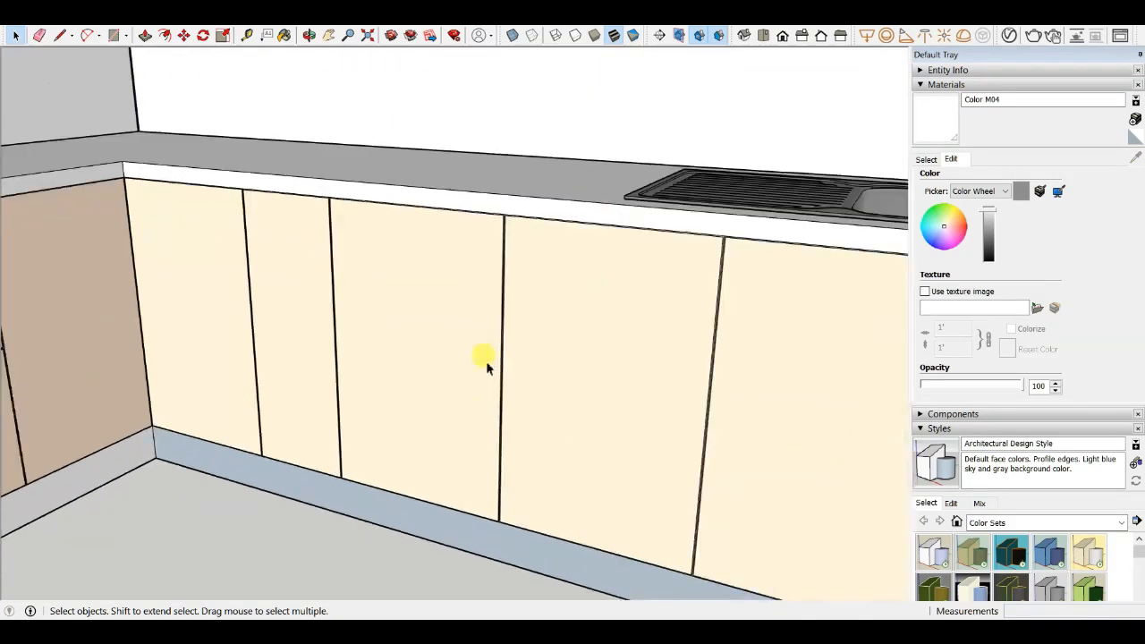
# - Orbit around the base cabinets and select the narrow door panel and its top edge to inspect the gaps
pyautogui.click(468, 353)
pyautogui.moveTo(538, 326); pyautogui.dragTo(482, 354)
pyautogui.scroll(-2, 482, 353)
pyautogui.moveTo(450, 349); pyautogui.dragTo(523, 432, button='middle')
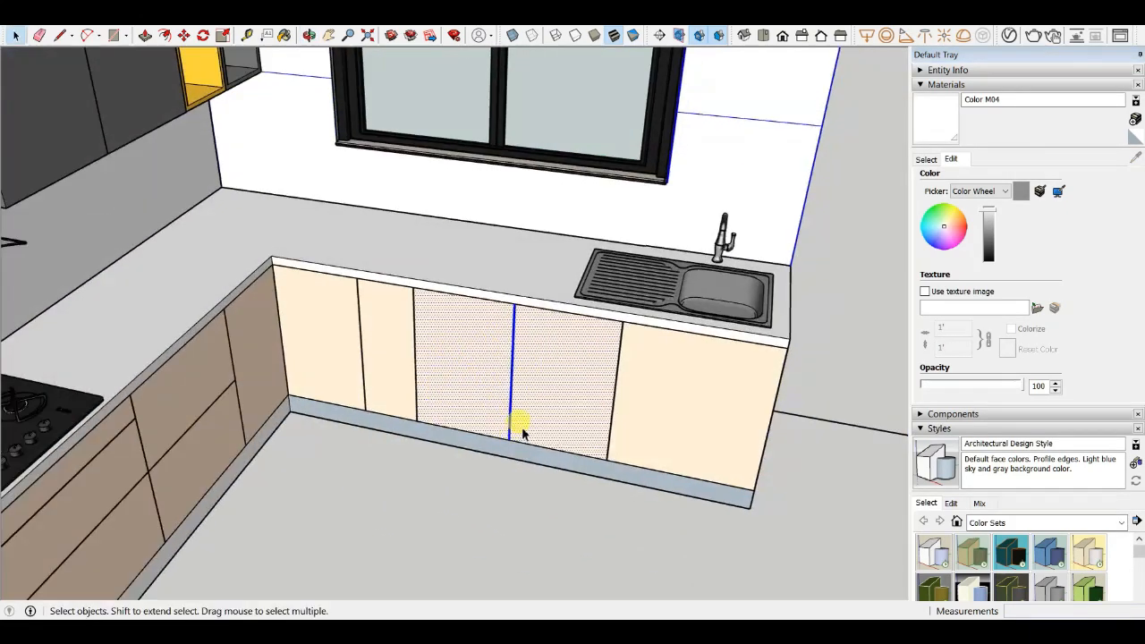
pyautogui.scroll(2, 526, 414)
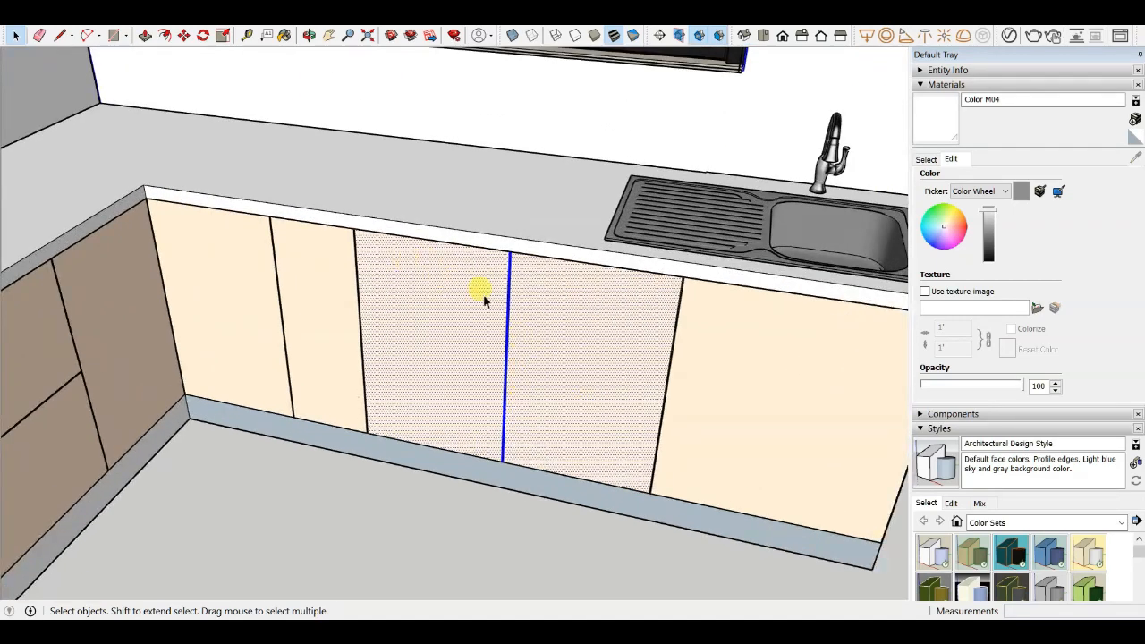
pyautogui.click(455, 492)
pyautogui.scroll(-2, 691, 424)
pyautogui.scroll(4, 394, 356)
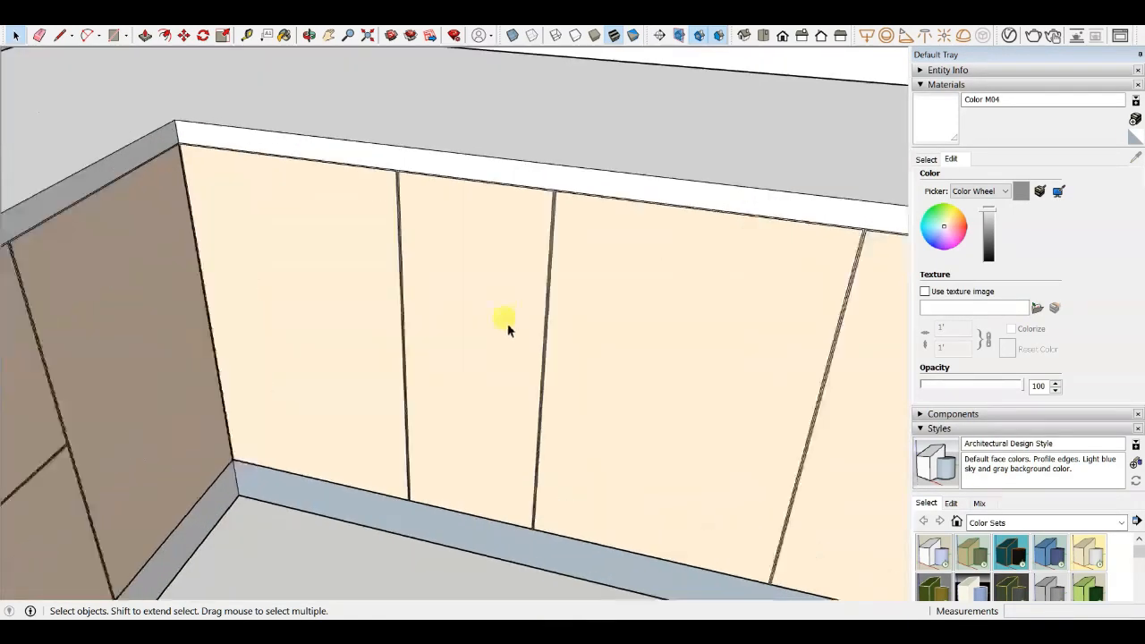
pyautogui.scroll(2, 506, 326)
pyautogui.moveTo(516, 222); pyautogui.dragTo(348, 430)
pyautogui.scroll(-3, 398, 377)
pyautogui.click(436, 316)
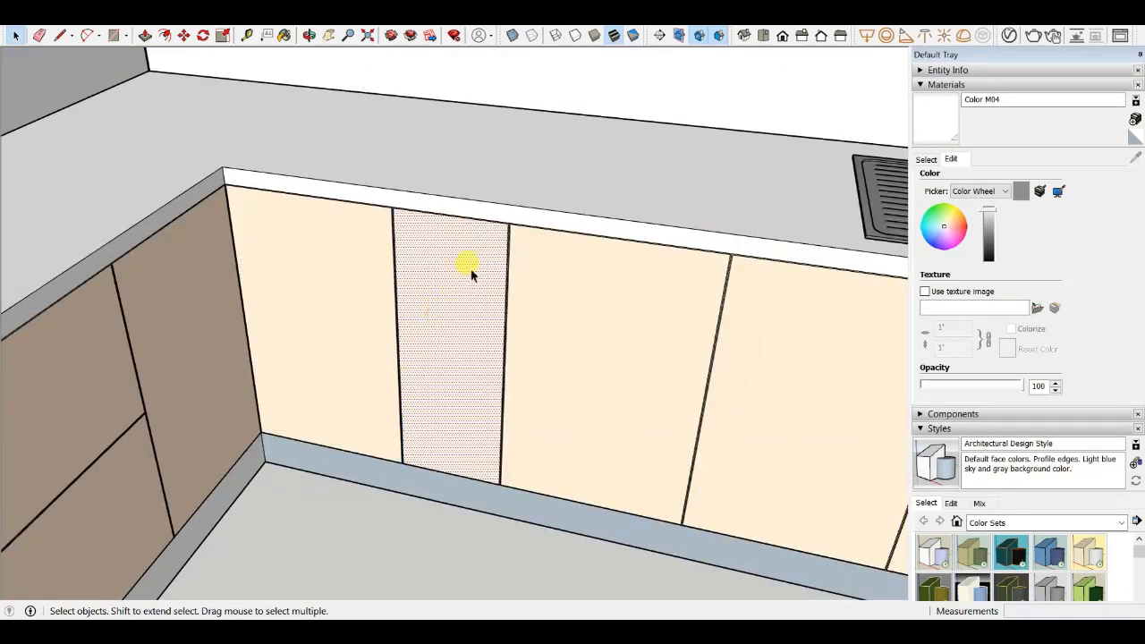
pyautogui.scroll(-3, 411, 358)
pyautogui.scroll(4, 469, 249)
pyautogui.keyDown('shift'); pyautogui.click(488, 291); pyautogui.keyUp('shift')
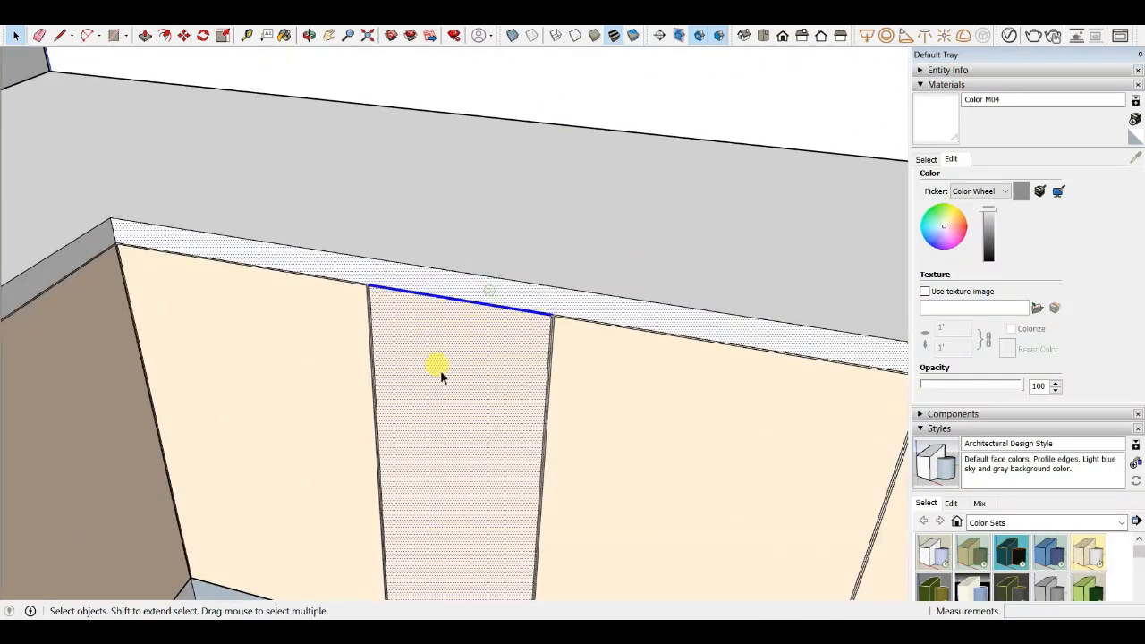
pyautogui.scroll(-2, 452, 383)
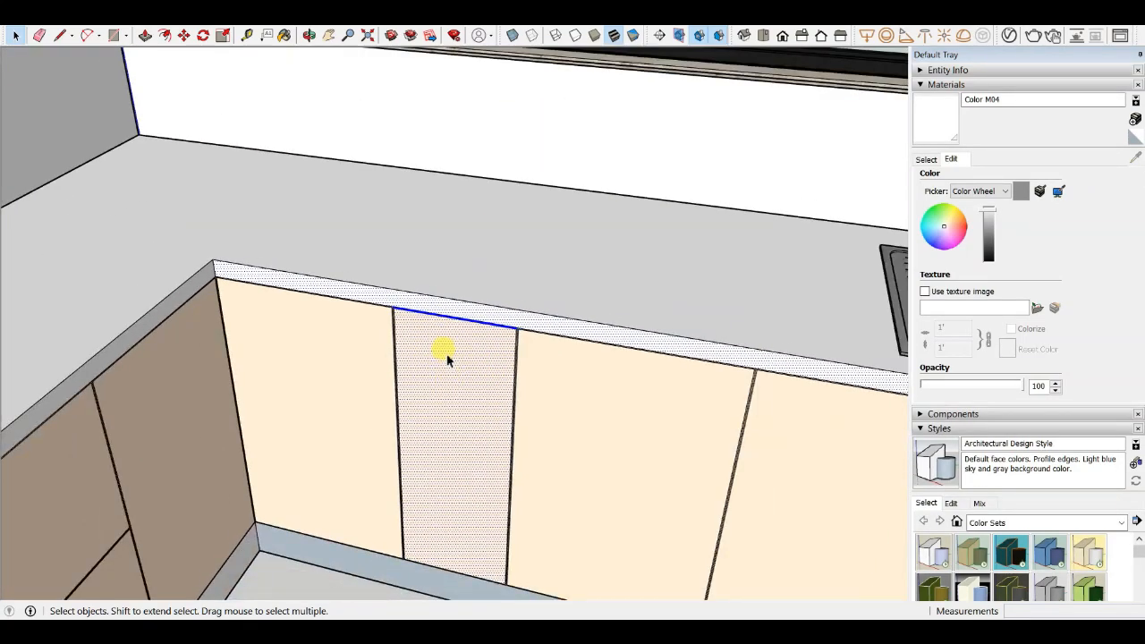
pyautogui.scroll(-3, 452, 340)
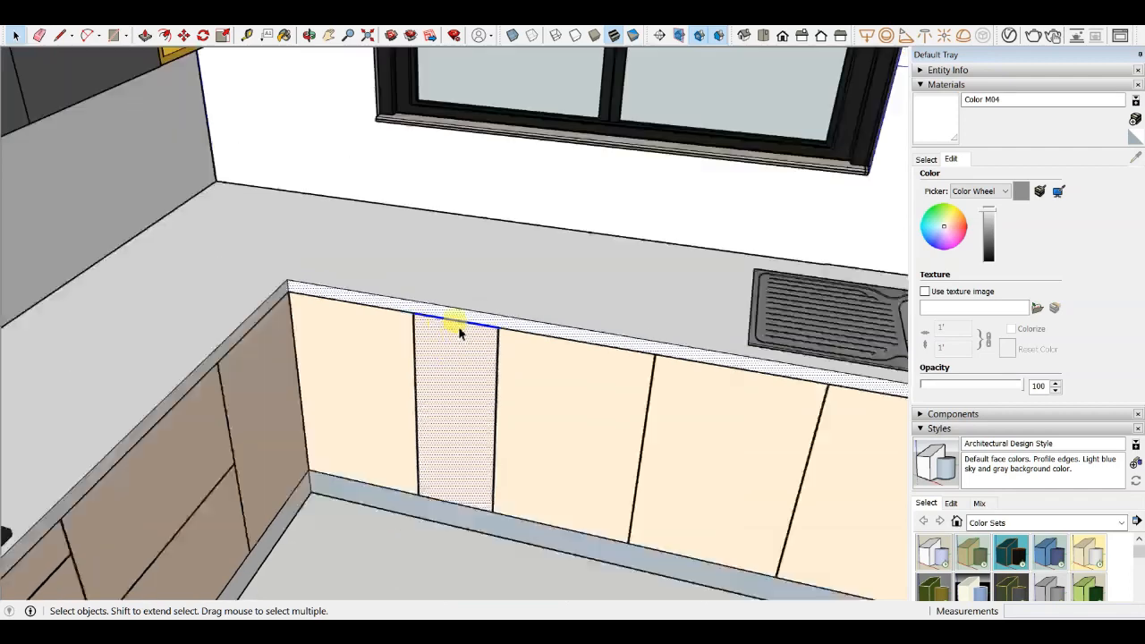
# - Examine the corner base cabinet doors where the two counter runs meet
pyautogui.click(402, 557)
pyautogui.scroll(3, 427, 334)
pyautogui.scroll(-3, 471, 315)
pyautogui.moveTo(471, 315); pyautogui.dragTo(396, 328, button='middle')
pyautogui.scroll(3, 395, 331)
pyautogui.moveTo(338, 327); pyautogui.dragTo(256, 327)
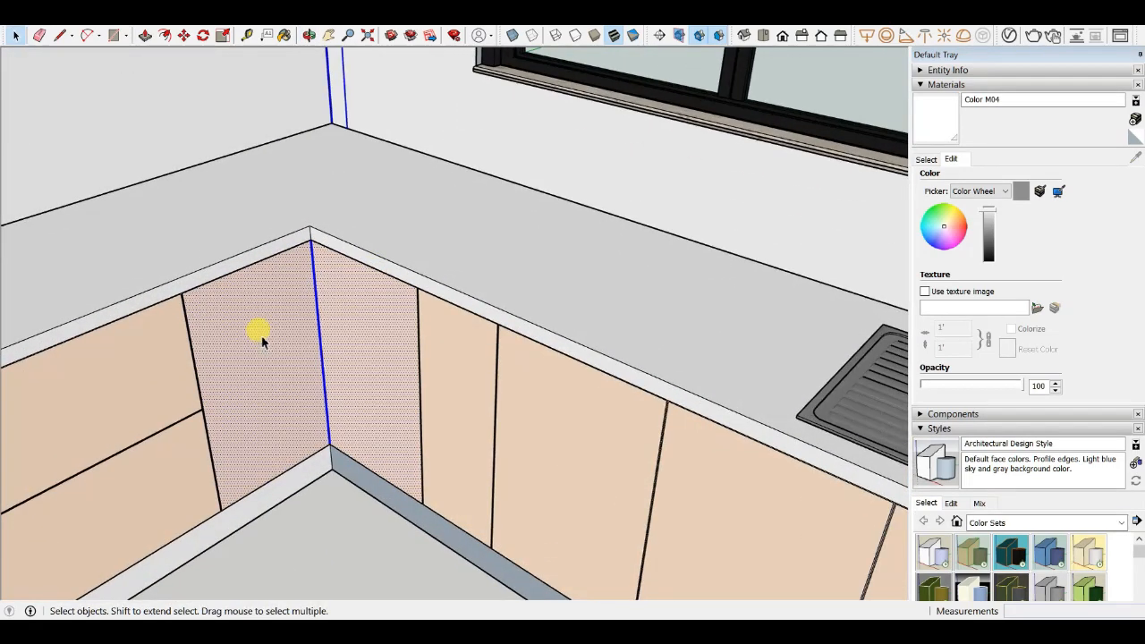
pyautogui.scroll(2, 269, 313)
pyautogui.scroll(-3, 349, 284)
pyautogui.moveTo(299, 135); pyautogui.dragTo(274, 384, button='middle')
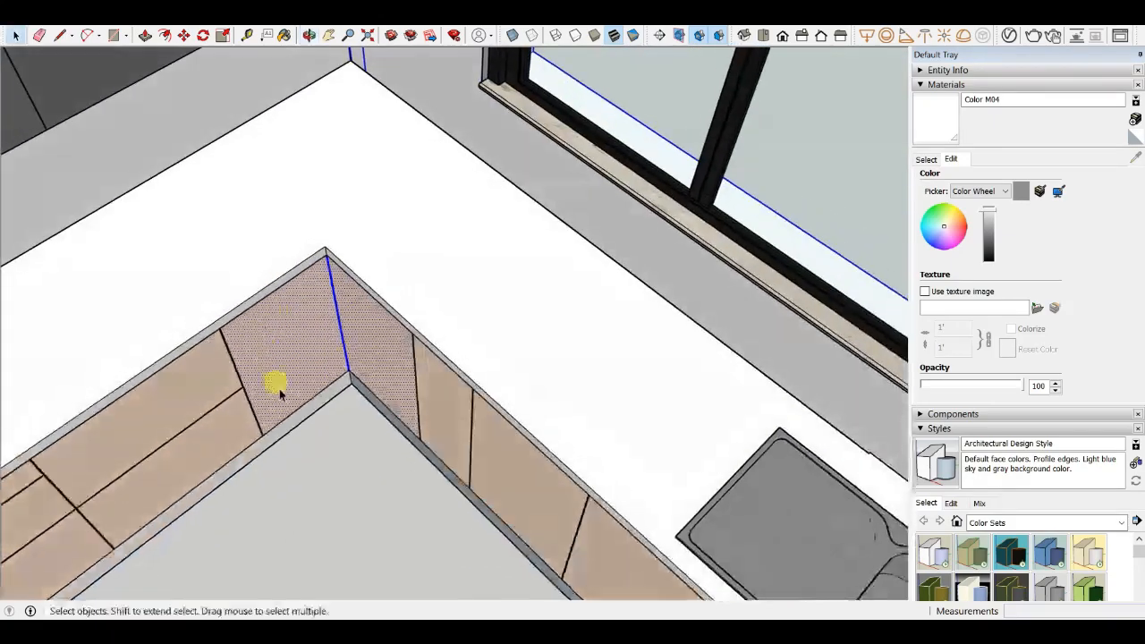
# - Select the countertop and view it from above around the corner, hob and sink
pyautogui.scroll(3, 304, 268)
pyautogui.scroll(2, 322, 128)
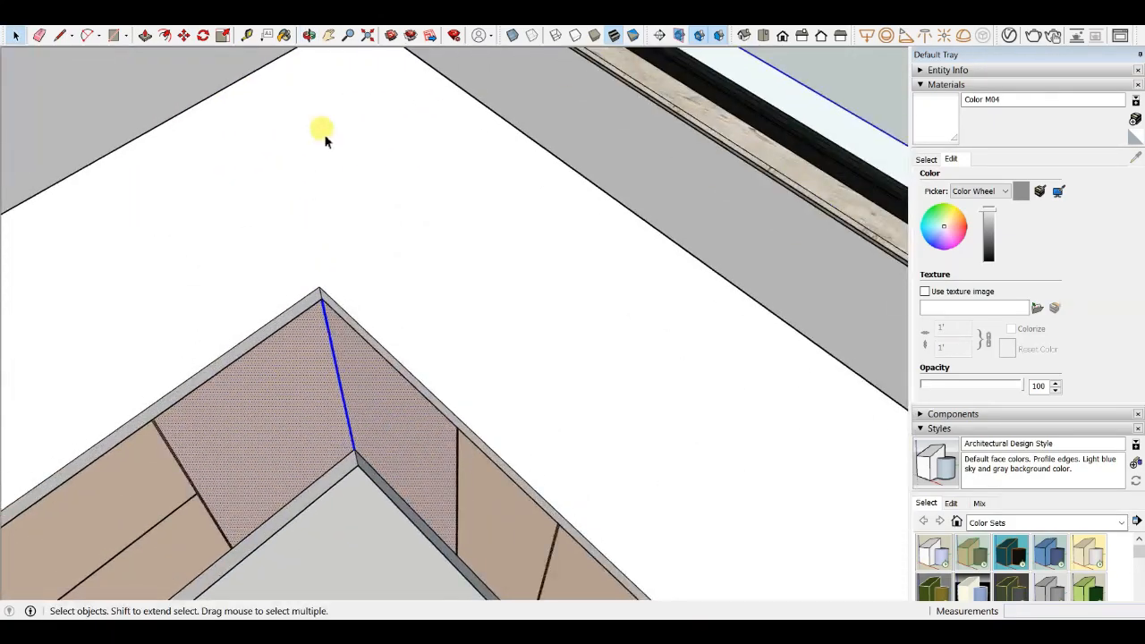
pyautogui.click(328, 134)
pyautogui.scroll(-2, 374, 257)
pyautogui.scroll(1, 501, 251)
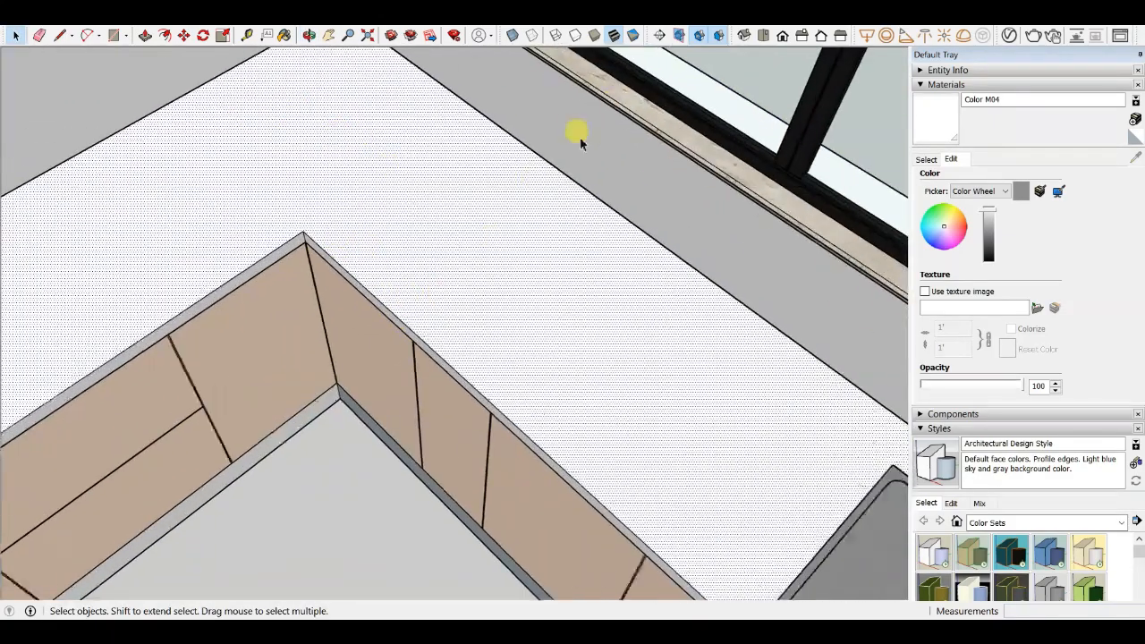
pyautogui.scroll(-1, 581, 141)
pyautogui.scroll(2, 299, 274)
pyautogui.scroll(-2, 243, 236)
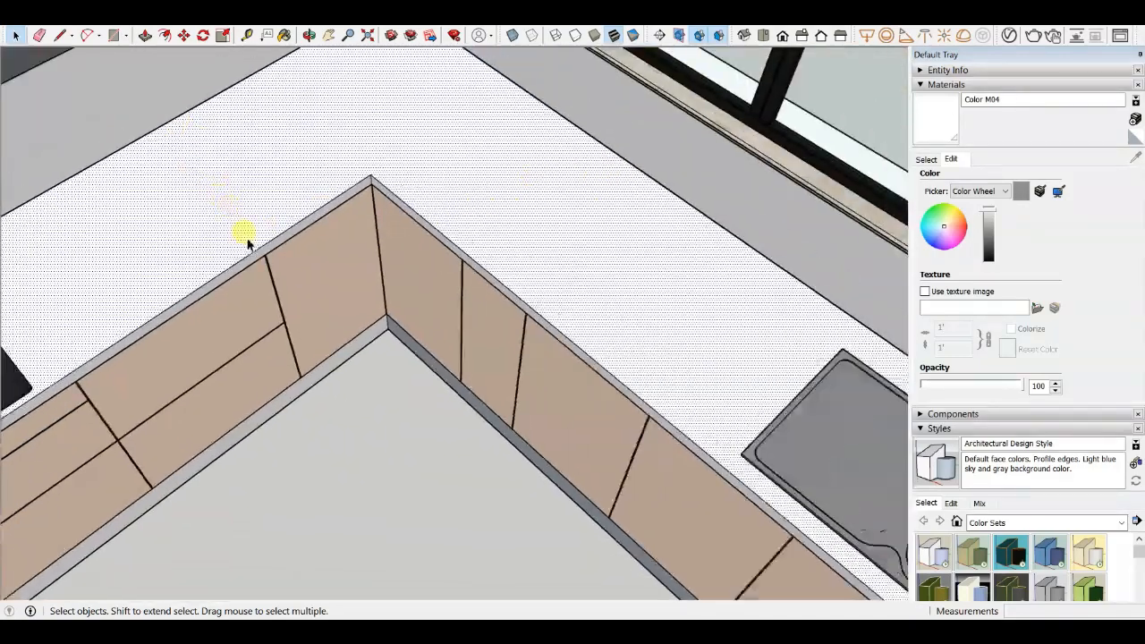
pyautogui.scroll(-1, 307, 148)
pyautogui.scroll(-2, 340, 289)
pyautogui.scroll(3, 312, 219)
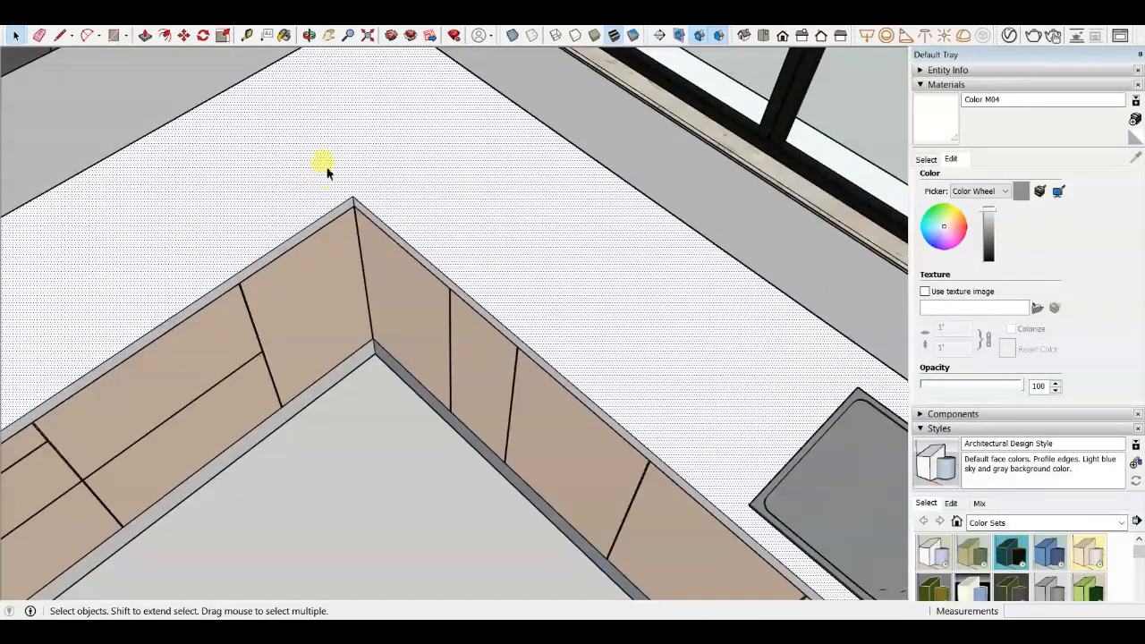
pyautogui.scroll(1, 332, 110)
pyautogui.scroll(-2, 281, 208)
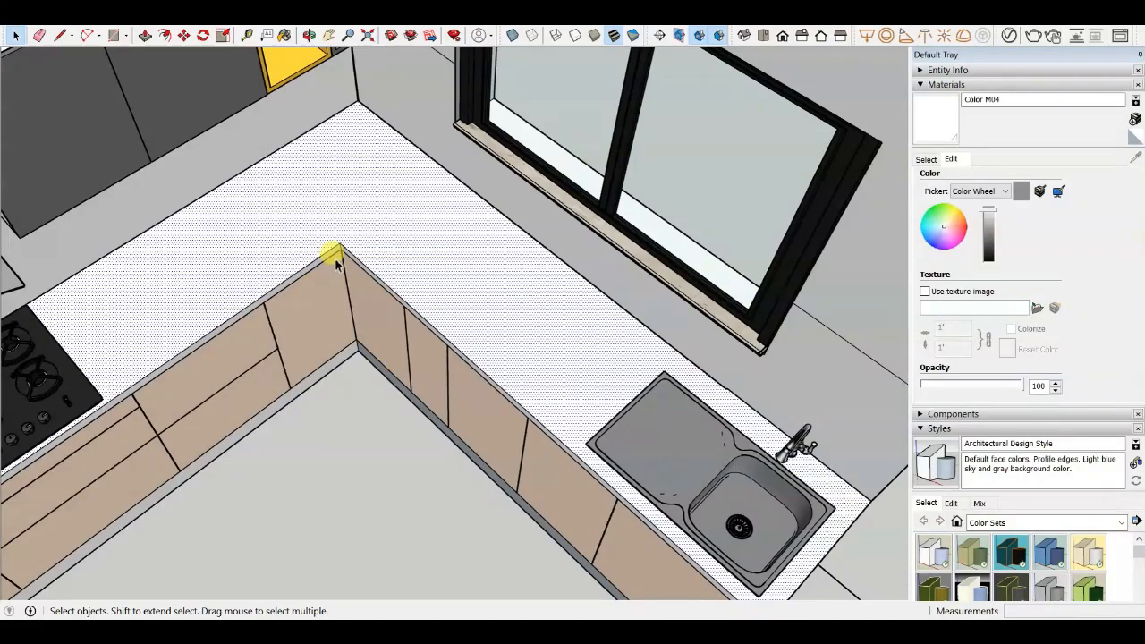
# - Examine the L-shaped countertop and the base cabinet corner beneath it up close
pyautogui.scroll(2, 331, 246)
pyautogui.scroll(-3, 336, 403)
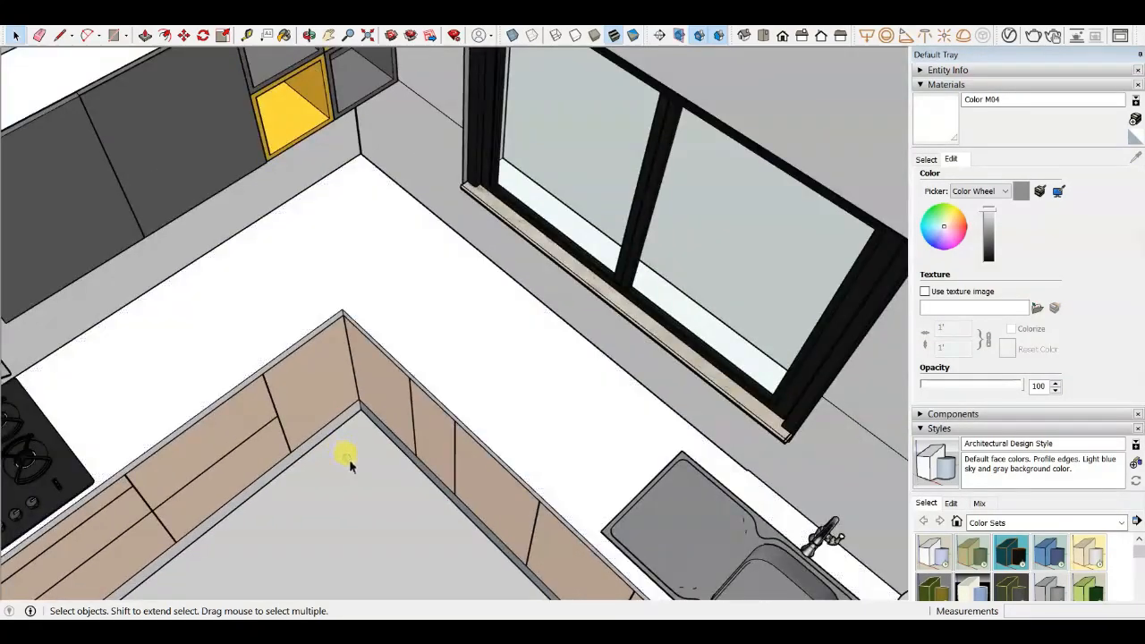
pyautogui.scroll(3, 349, 430)
pyautogui.scroll(-1, 376, 296)
pyautogui.scroll(4, 362, 358)
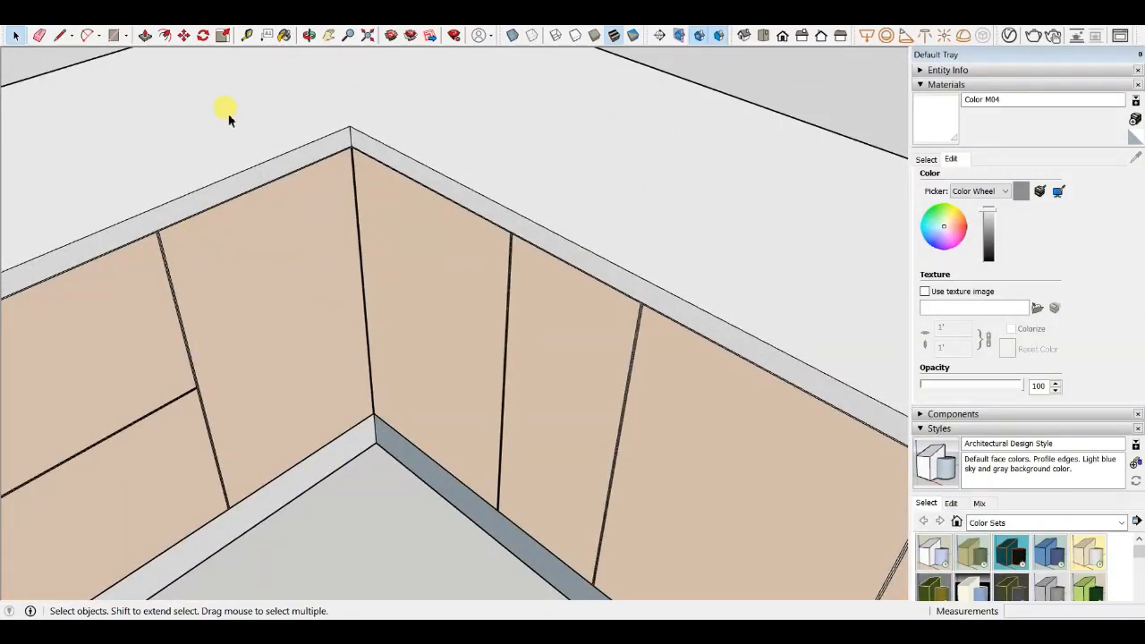
pyautogui.scroll(-2, 394, 563)
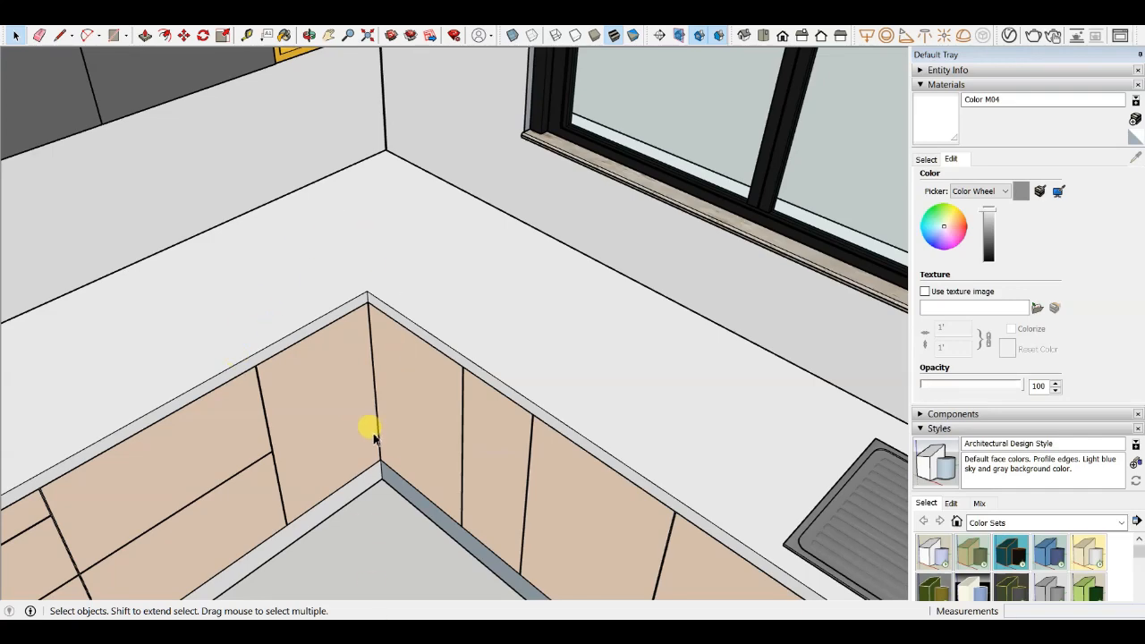
pyautogui.scroll(5, 374, 434)
pyautogui.scroll(-1, 391, 353)
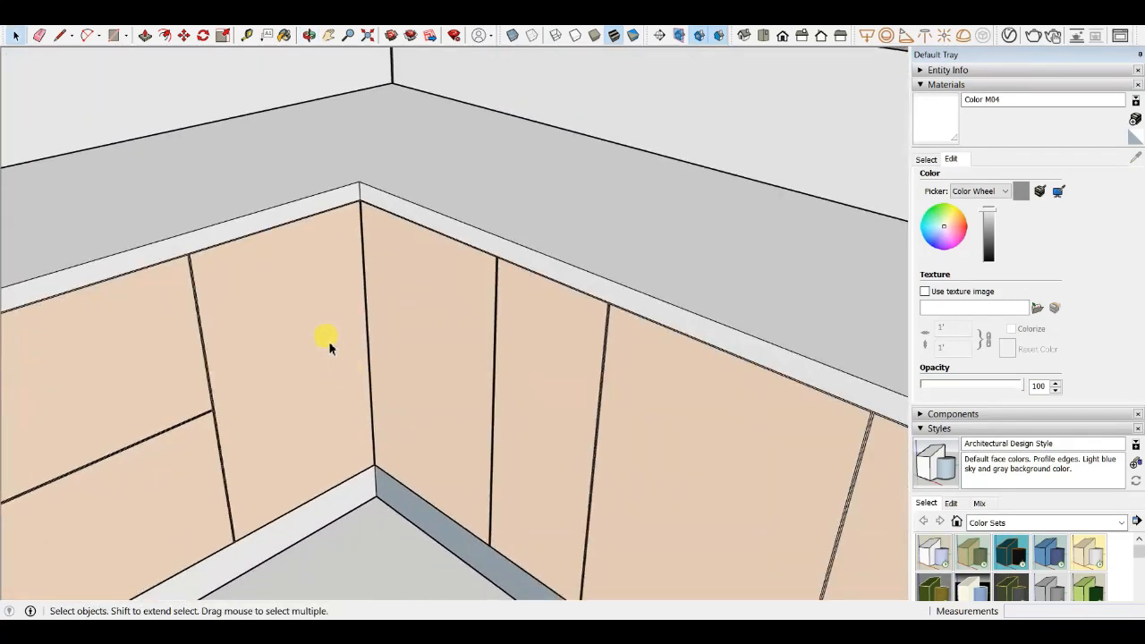
pyautogui.scroll(1, 316, 308)
pyautogui.scroll(-3, 427, 371)
pyautogui.moveTo(392, 263); pyautogui.dragTo(367, 357, button='middle')
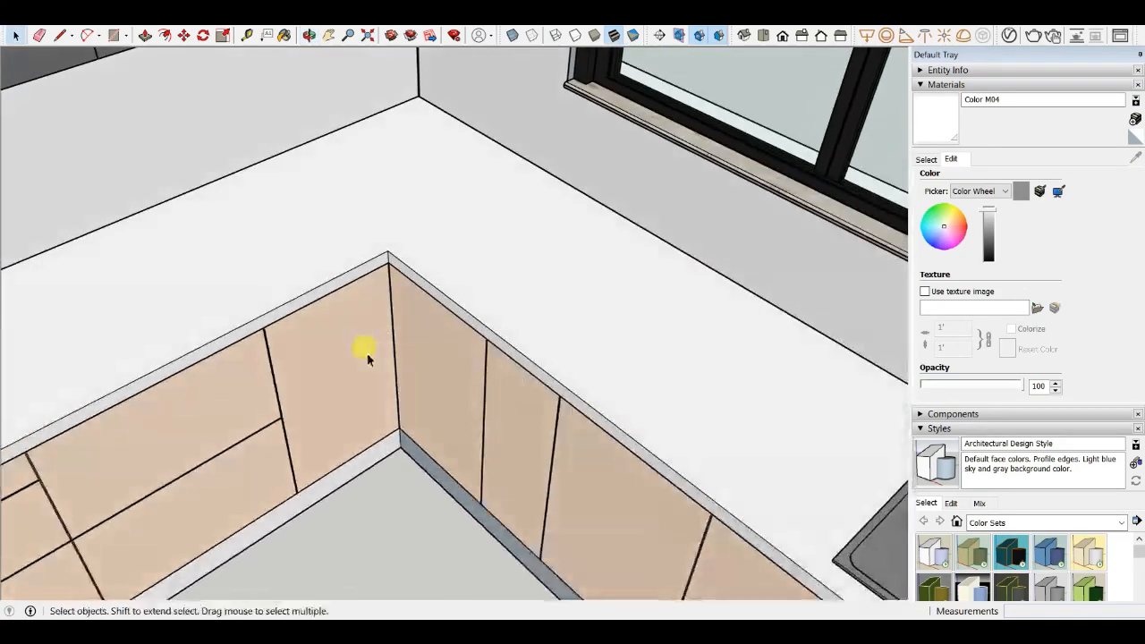
pyautogui.click(371, 172)
pyautogui.moveTo(396, 166); pyautogui.dragTo(455, 313, button='middle')
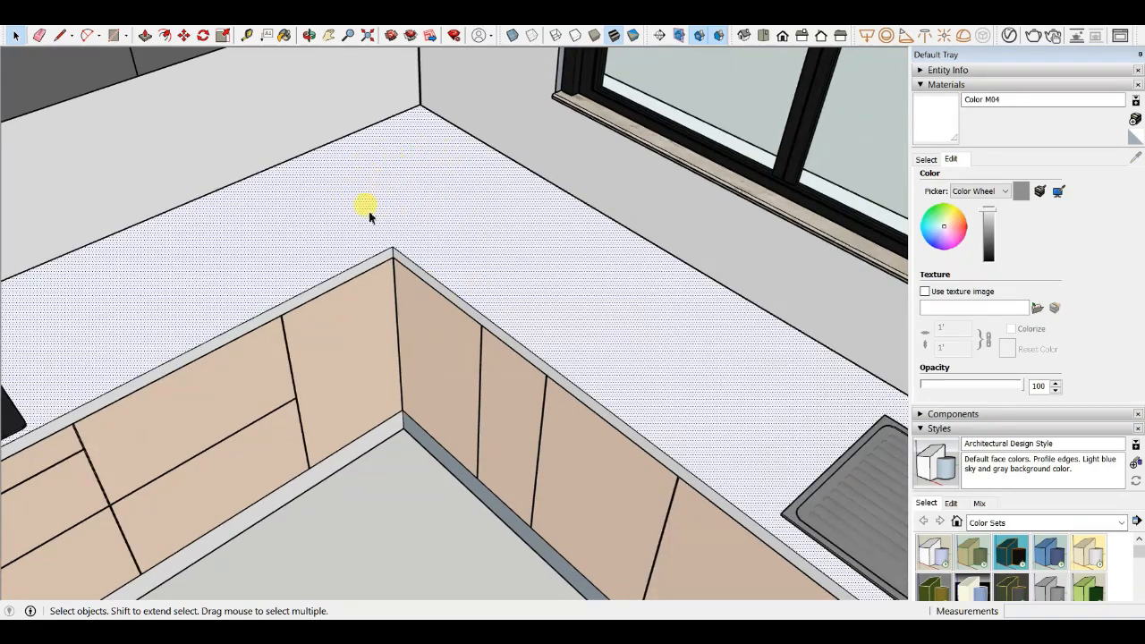
# - Inspect the base cabinet drawer fronts under the hob by selecting each panel in turn
pyautogui.scroll(-3, 383, 376)
pyautogui.moveTo(435, 417); pyautogui.dragTo(471, 384, button='middle')
pyautogui.scroll(-1, 471, 384)
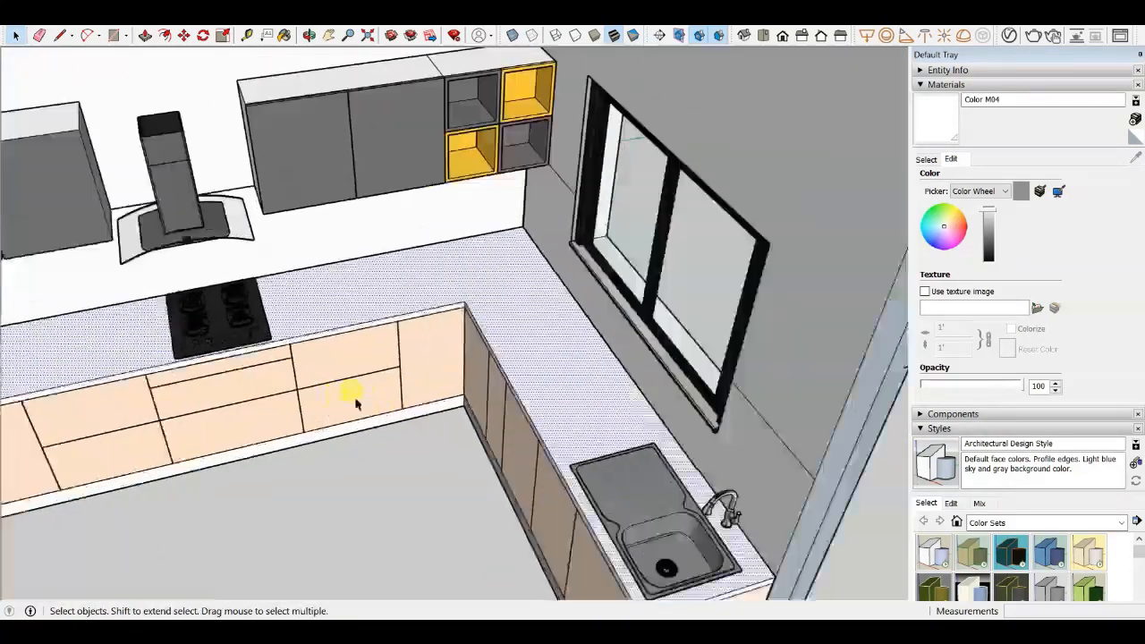
pyautogui.scroll(1, 356, 402)
pyautogui.scroll(-1, 535, 379)
pyautogui.moveTo(281, 332); pyautogui.dragTo(545, 349, button='middle')
pyautogui.scroll(1, 408, 376)
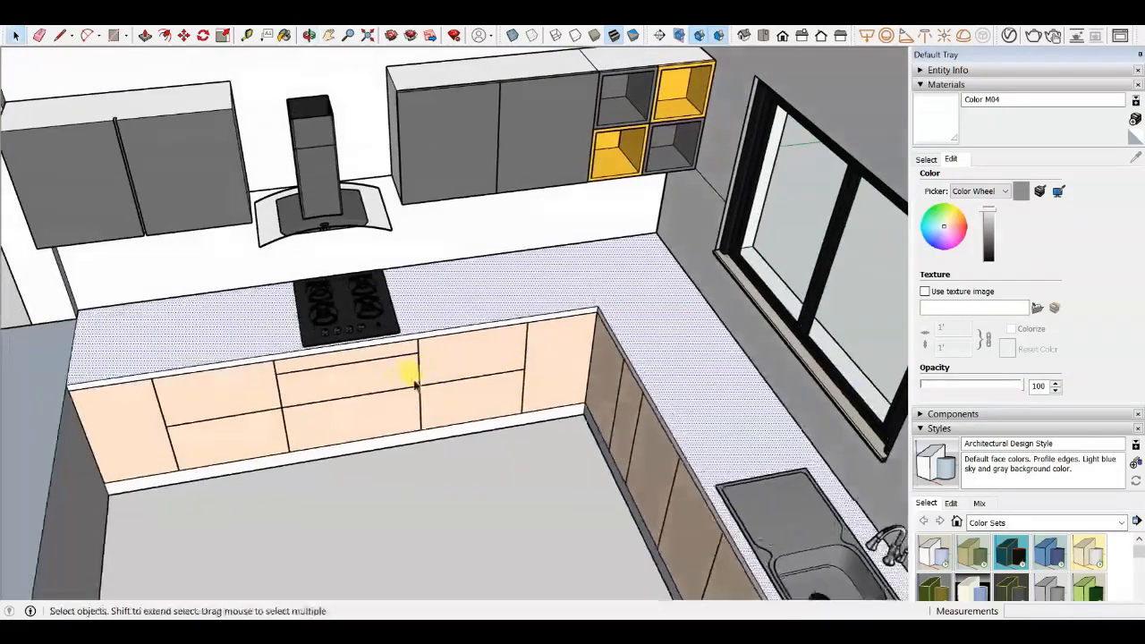
pyautogui.scroll(3, 463, 364)
pyautogui.click(468, 358)
pyautogui.click(470, 410)
pyautogui.click(428, 365)
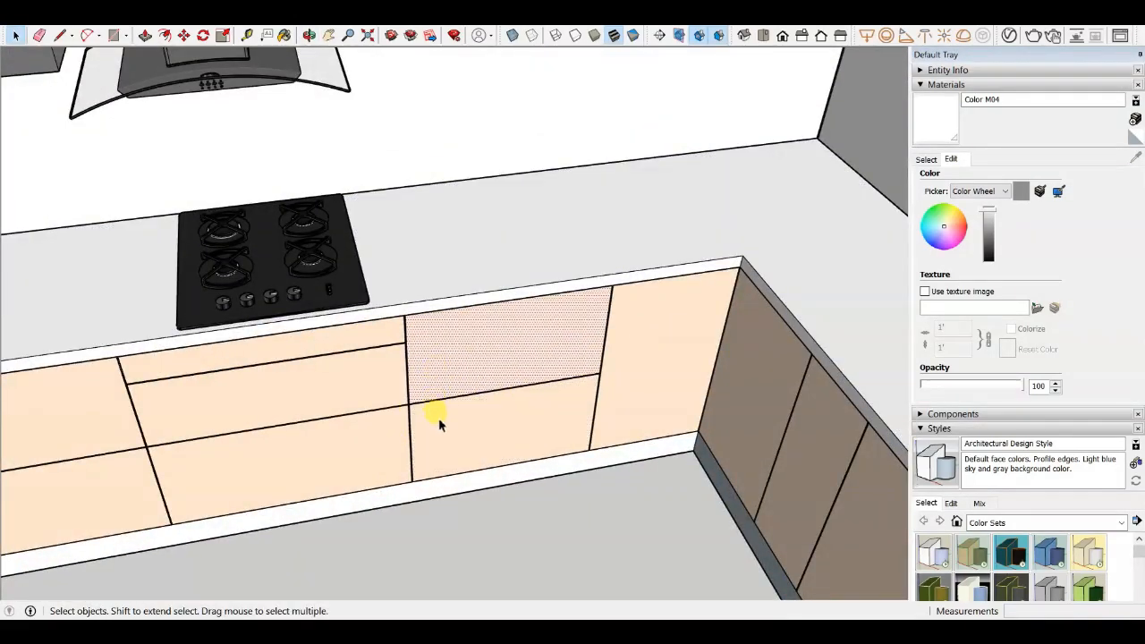
pyautogui.click(440, 421)
pyautogui.scroll(-2, 664, 394)
pyautogui.scroll(3, 281, 402)
pyautogui.click(274, 434)
pyautogui.click(277, 460)
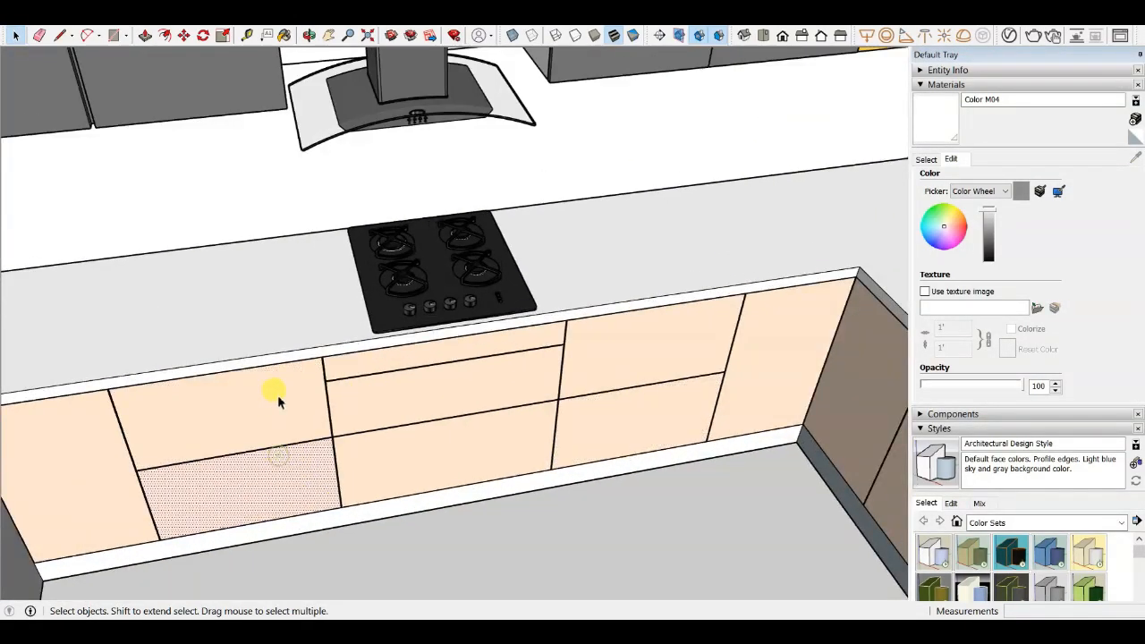
pyautogui.click(275, 409)
pyautogui.click(284, 472)
pyautogui.click(613, 383)
pyautogui.click(614, 409)
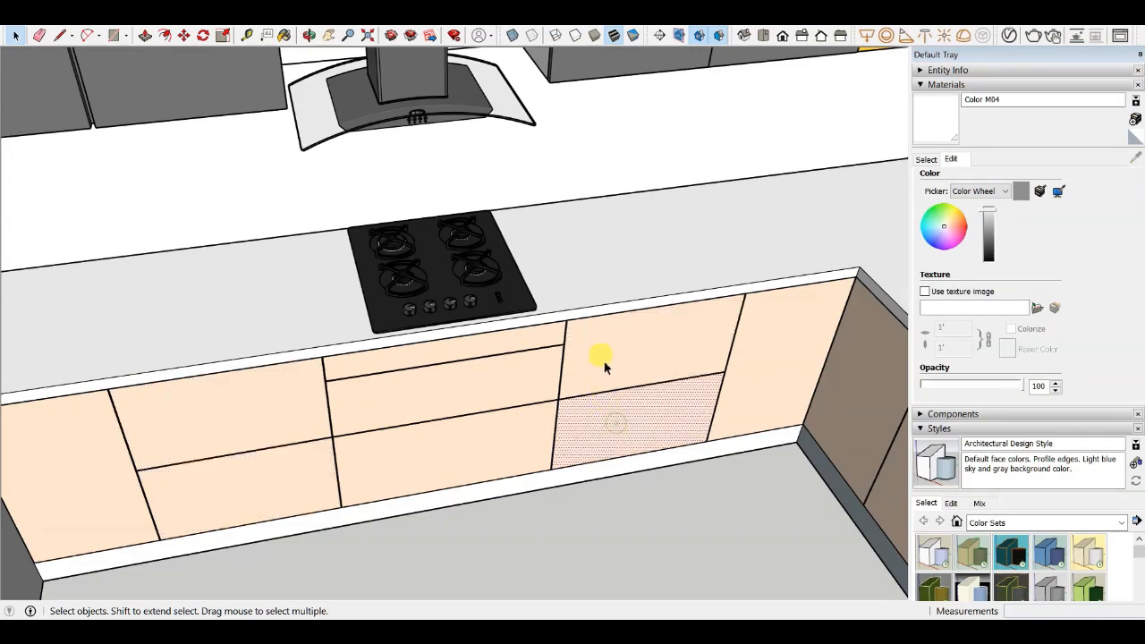
pyautogui.click(457, 376)
pyautogui.click(362, 390)
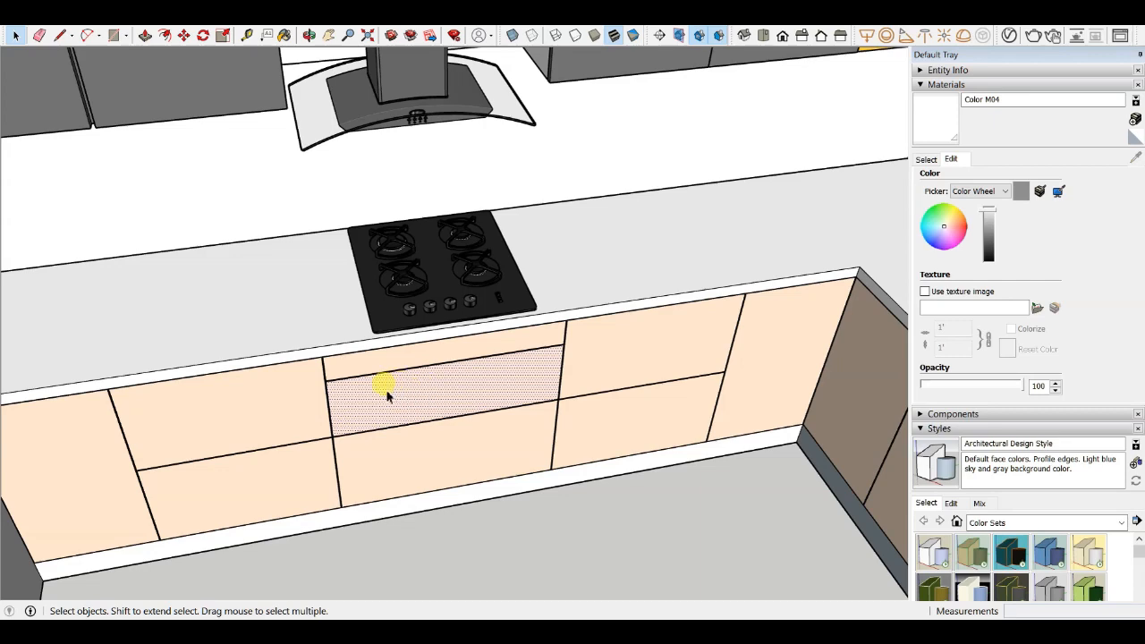
# - Examine the drawer panels directly below the hob closely, selecting the upper drawer fronts
pyautogui.scroll(4, 400, 399)
pyautogui.moveTo(453, 412); pyautogui.dragTo(406, 326, button='middle')
pyautogui.scroll(3, 402, 248)
pyautogui.scroll(-3, 401, 248)
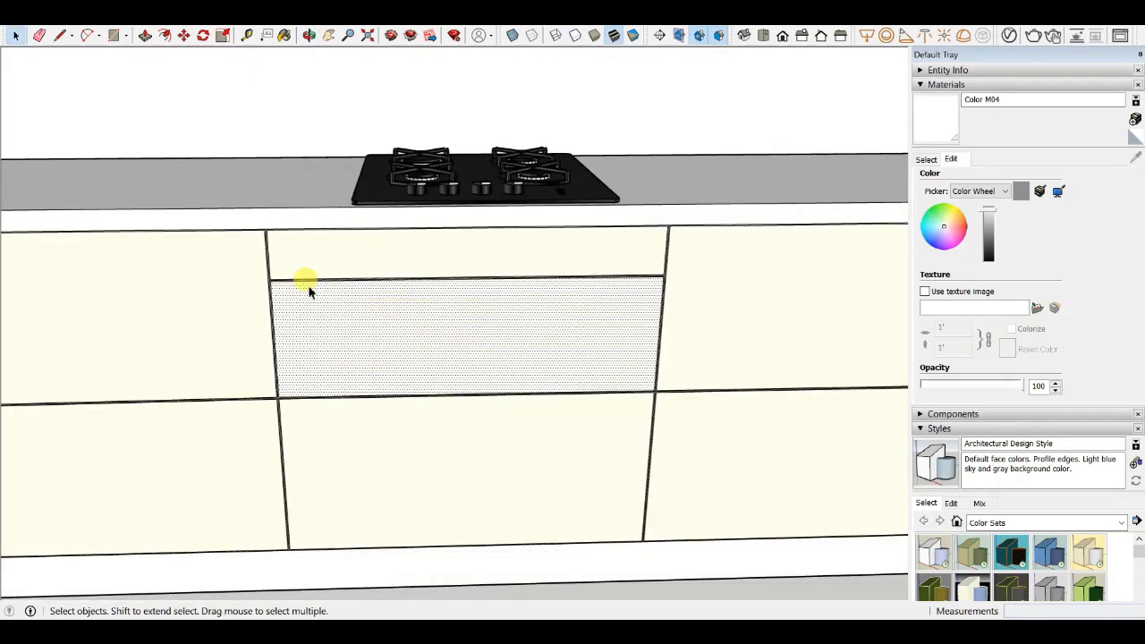
pyautogui.scroll(5, 295, 293)
pyautogui.scroll(-3, 268, 340)
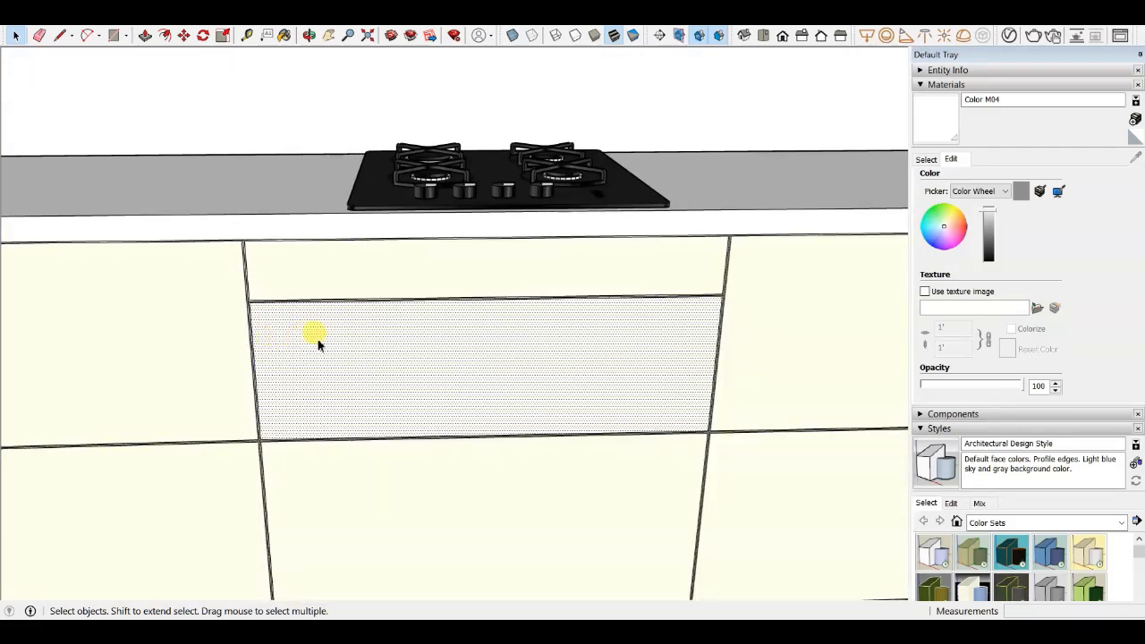
pyautogui.scroll(2, 322, 338)
pyautogui.scroll(-3, 276, 334)
pyautogui.click(164, 324)
pyautogui.scroll(2, 362, 356)
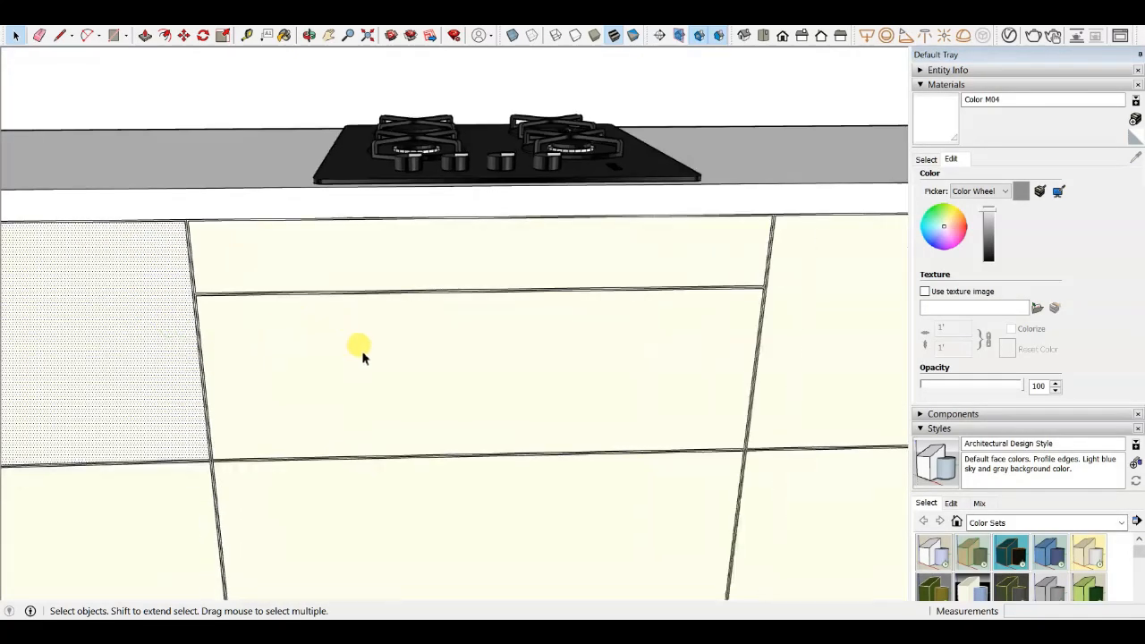
pyautogui.scroll(-2, 363, 356)
pyautogui.click(402, 360)
pyautogui.scroll(-2, 385, 344)
pyautogui.scroll(4, 378, 322)
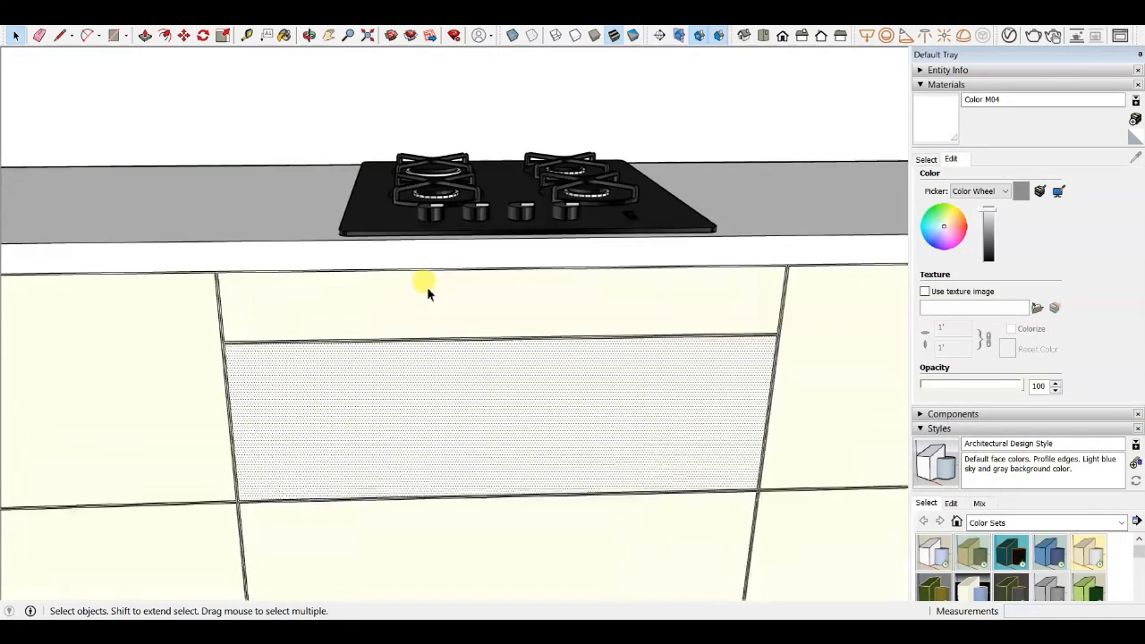
pyautogui.click(422, 290)
pyautogui.scroll(2, 256, 299)
pyautogui.scroll(-2, 269, 299)
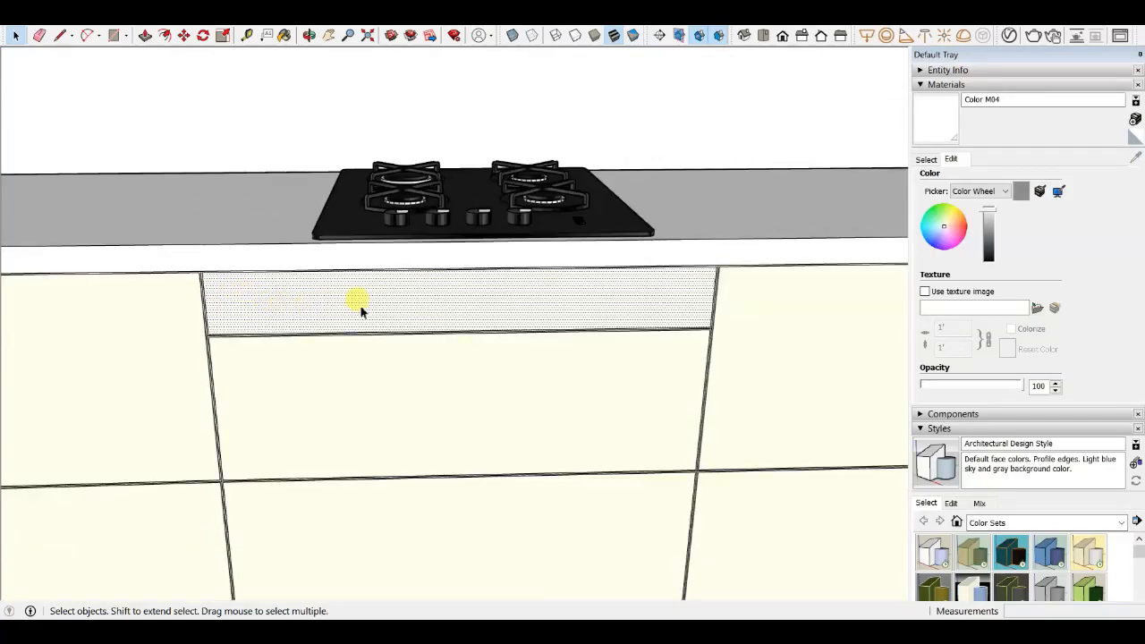
pyautogui.scroll(-4, 399, 273)
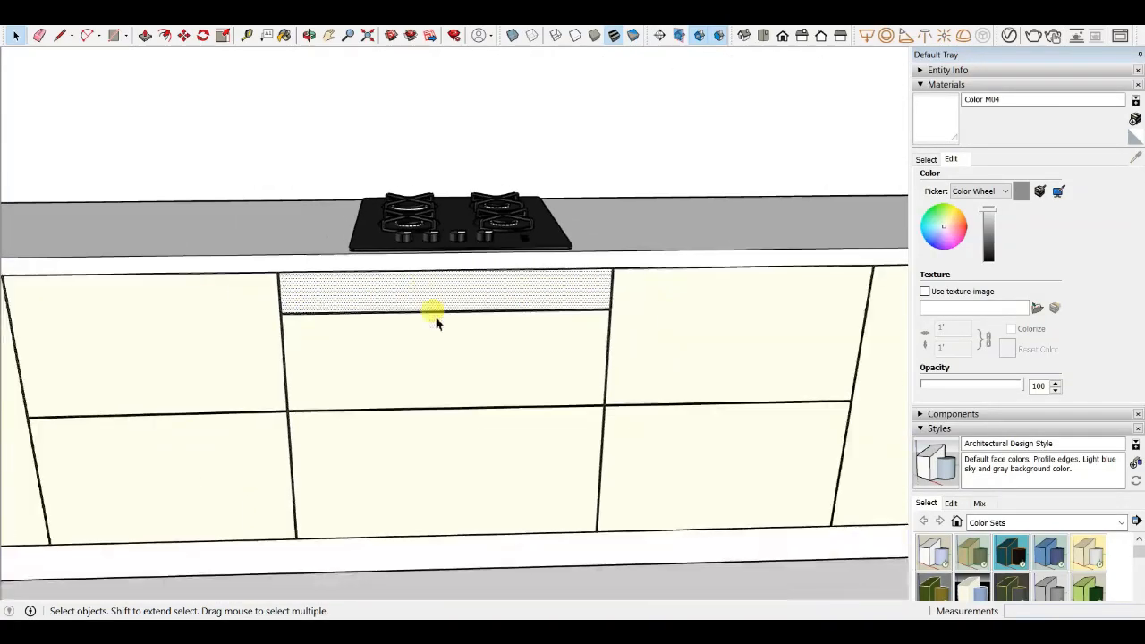
# - Examine the lower drawer front below the hob and the neighbouring cabinet doors
pyautogui.click(433, 472)
pyautogui.scroll(3, 436, 439)
pyautogui.scroll(-3, 402, 412)
pyautogui.scroll(2, 412, 407)
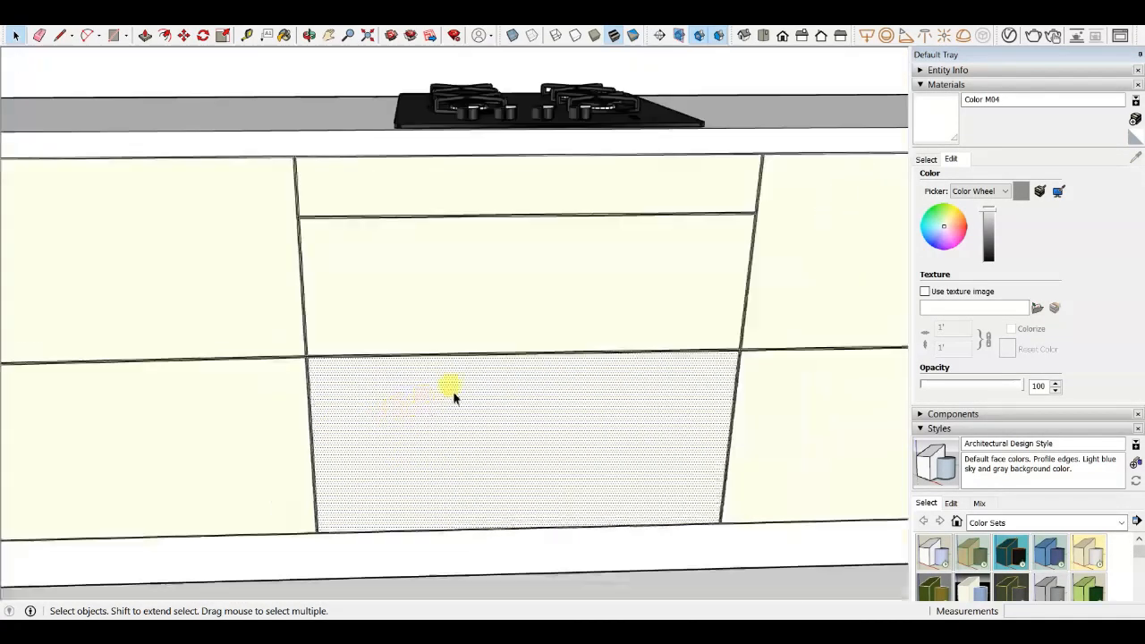
pyautogui.scroll(-1, 461, 397)
pyautogui.scroll(-1, 475, 403)
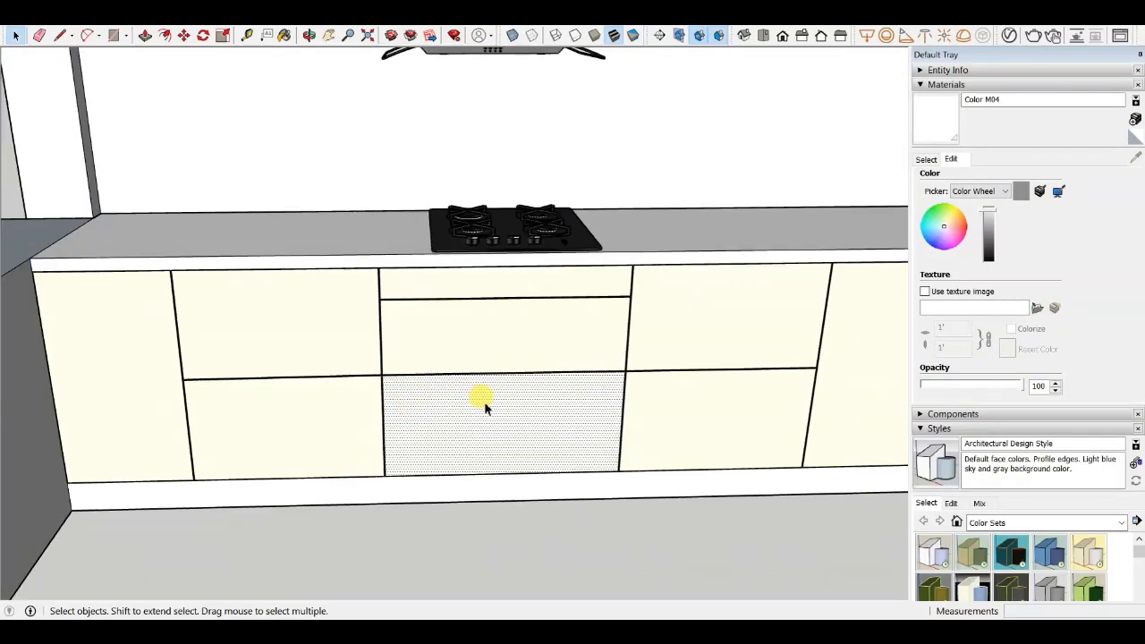
pyautogui.scroll(3, 483, 405)
pyautogui.scroll(-2, 537, 416)
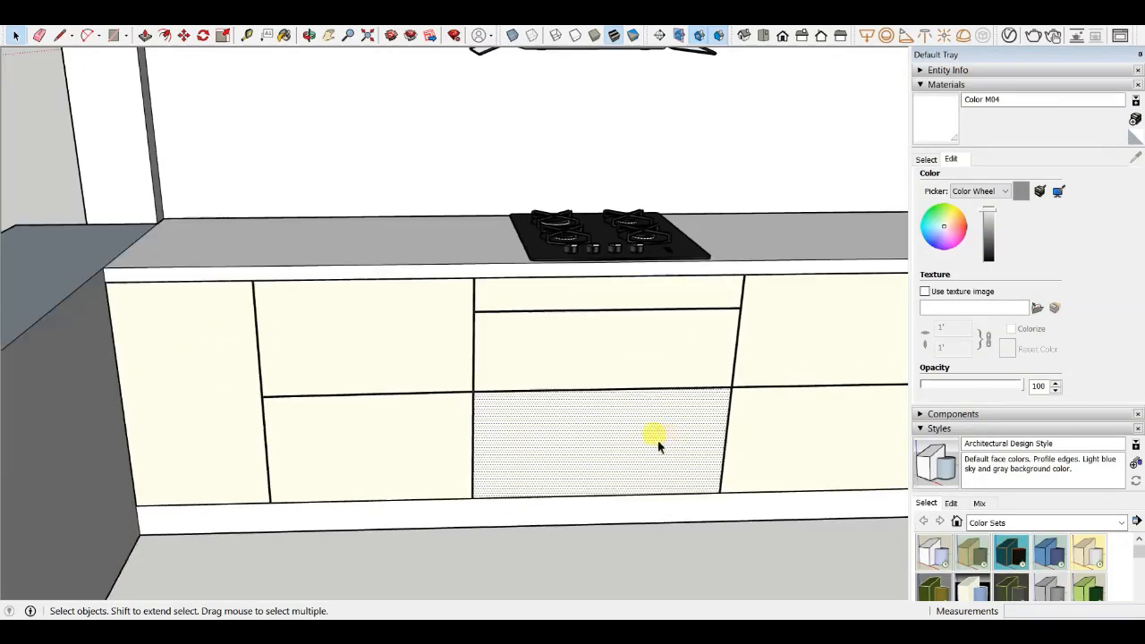
pyautogui.scroll(2, 609, 430)
pyautogui.scroll(-2, 557, 412)
pyautogui.scroll(2, 554, 406)
pyautogui.moveTo(183, 328); pyautogui.dragTo(426, 376, button='middle')
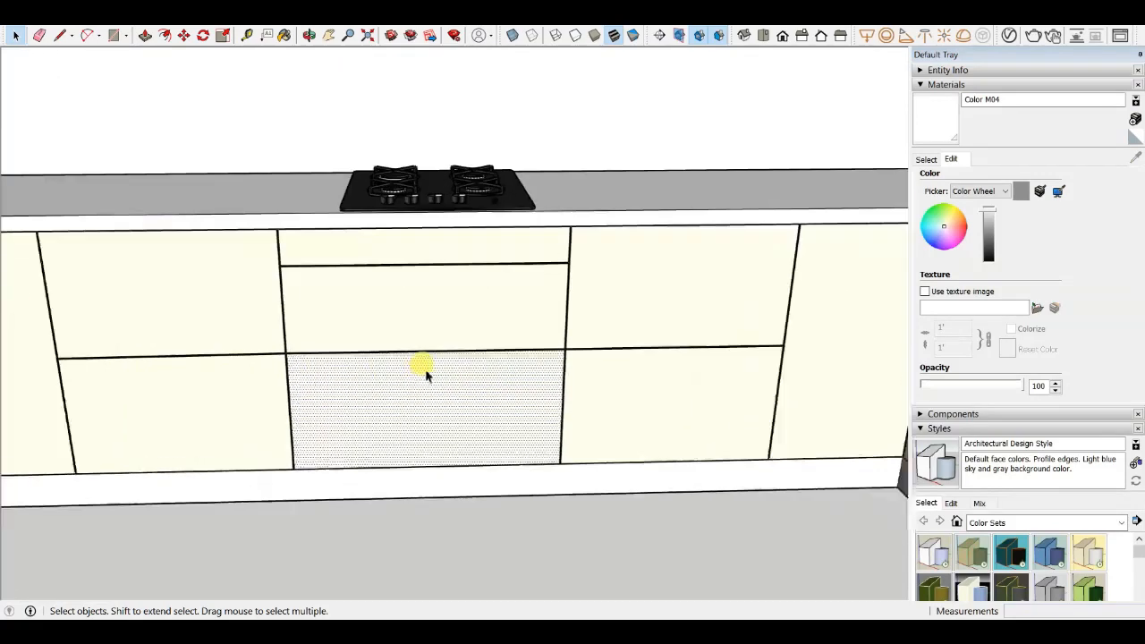
pyautogui.scroll(-5, 472, 379)
pyautogui.scroll(8, 291, 307)
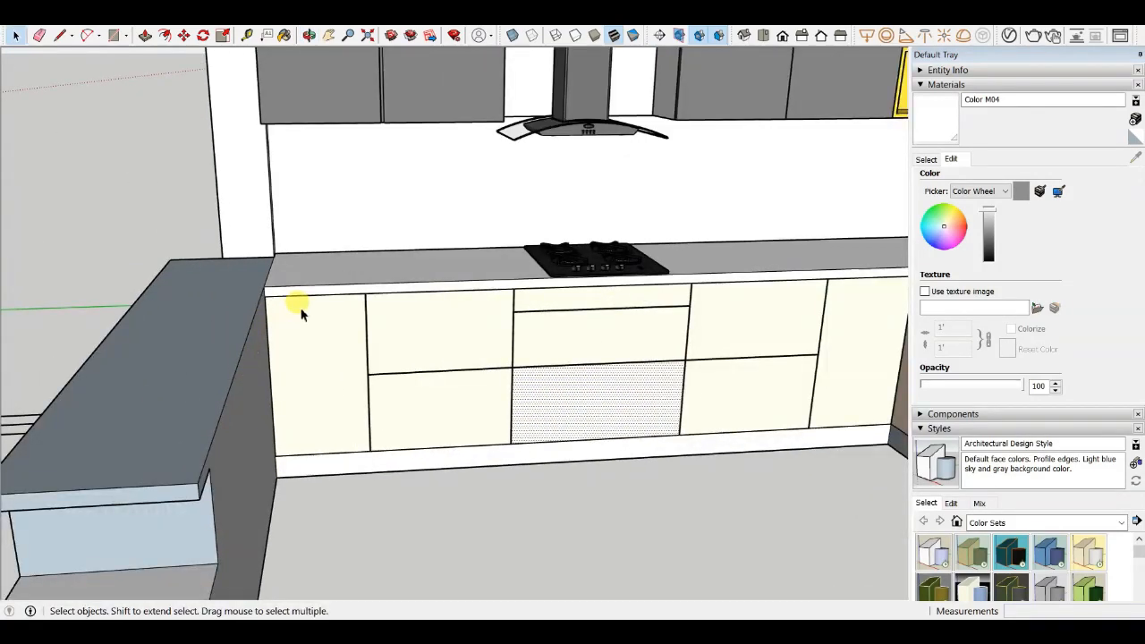
# - Inspect the end cabinet door beside the breakfast counter by selecting it
pyautogui.scroll(1, 268, 302)
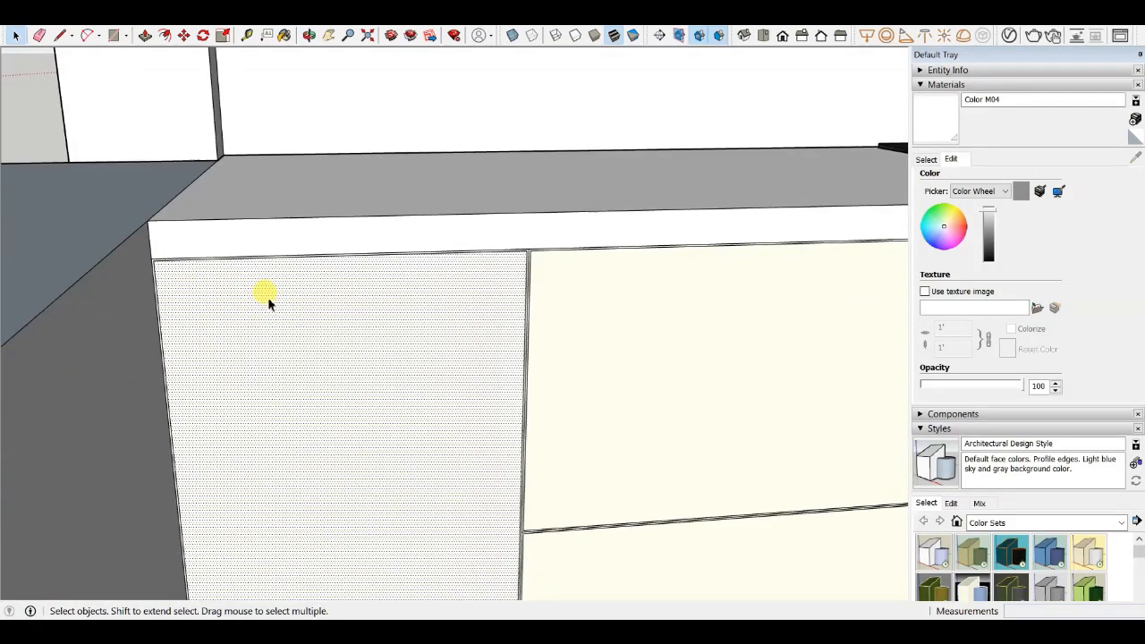
pyautogui.scroll(-3, 270, 301)
pyautogui.moveTo(286, 301); pyautogui.dragTo(291, 256, button='middle')
pyautogui.scroll(-3, 396, 293)
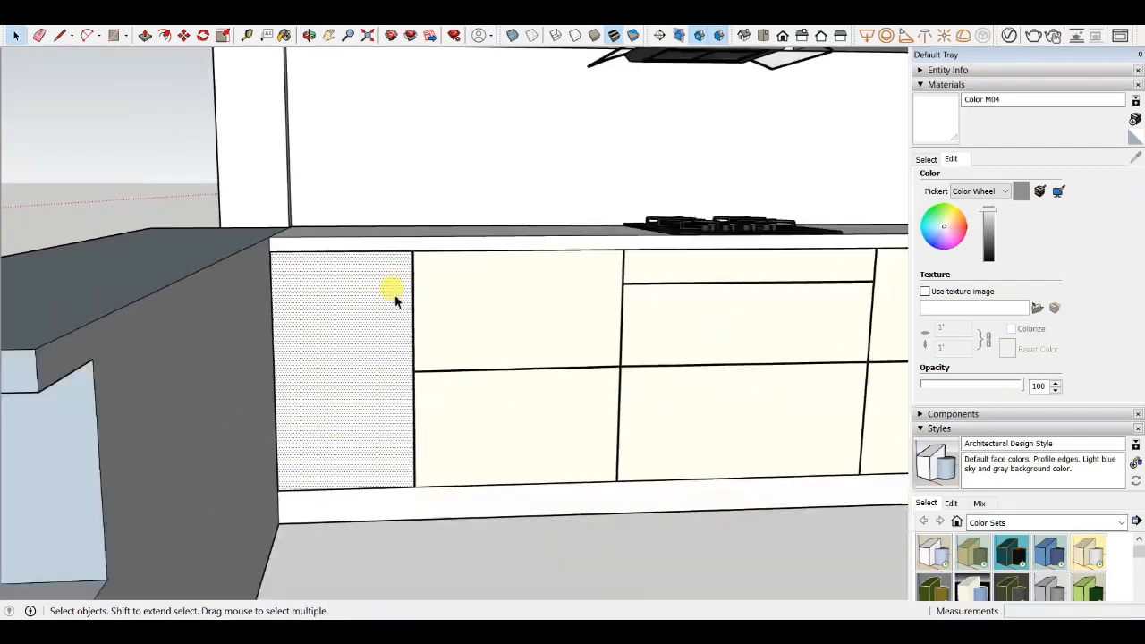
pyautogui.moveTo(338, 284); pyautogui.dragTo(347, 368, button='middle')
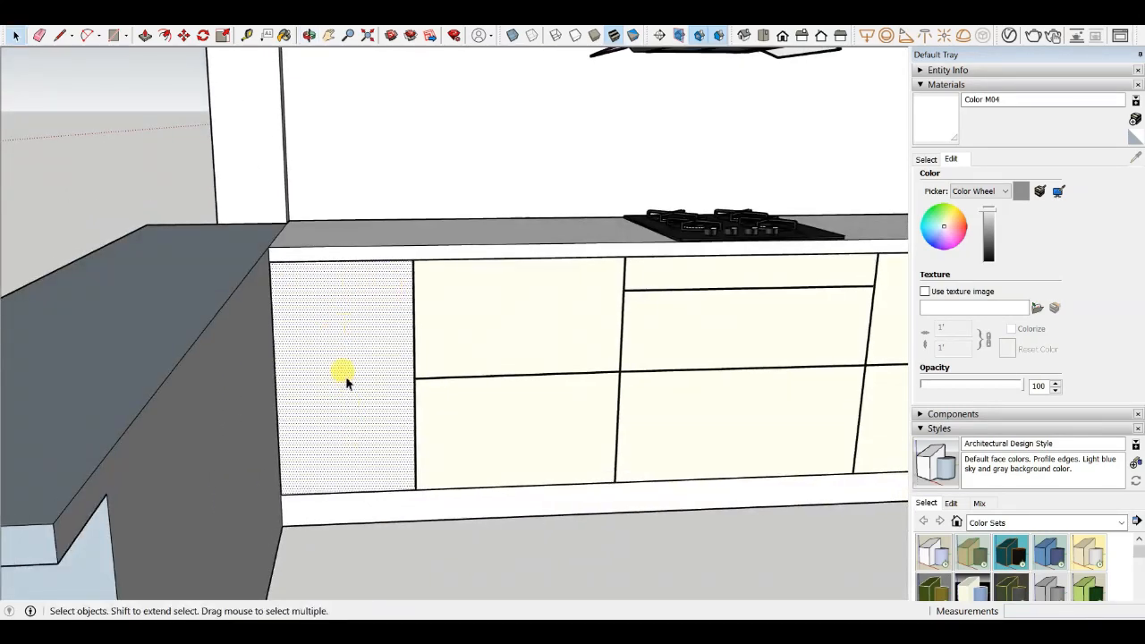
pyautogui.scroll(3, 345, 374)
pyautogui.scroll(-4, 346, 367)
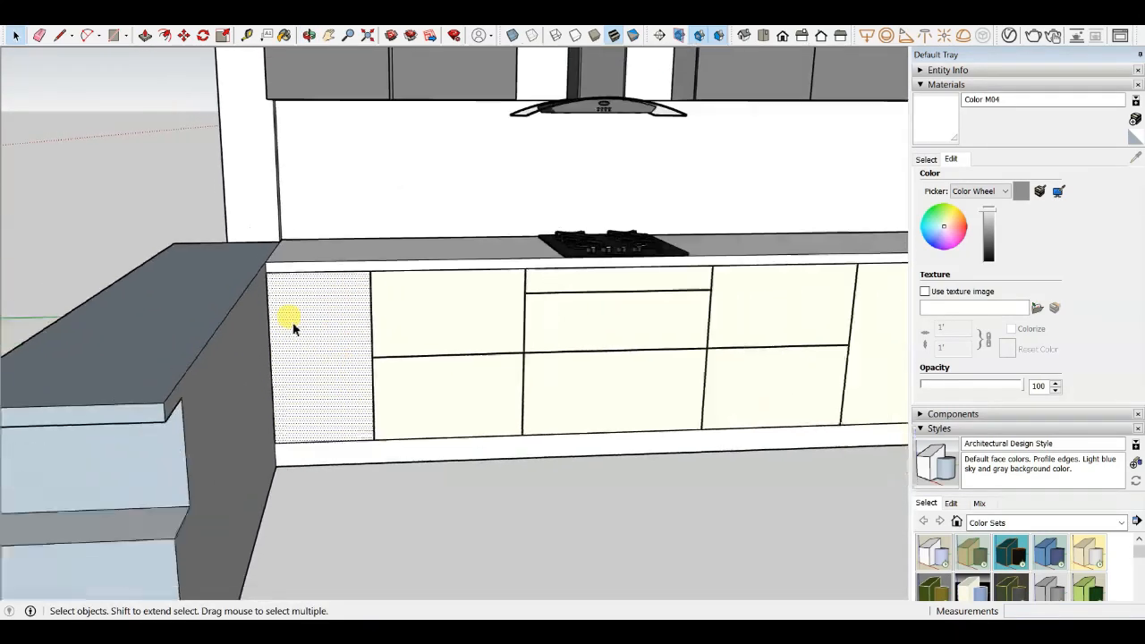
pyautogui.scroll(-3, 294, 325)
pyautogui.moveTo(296, 330); pyautogui.dragTo(343, 356, button='middle')
pyautogui.click(400, 483)
pyautogui.scroll(3, 340, 344)
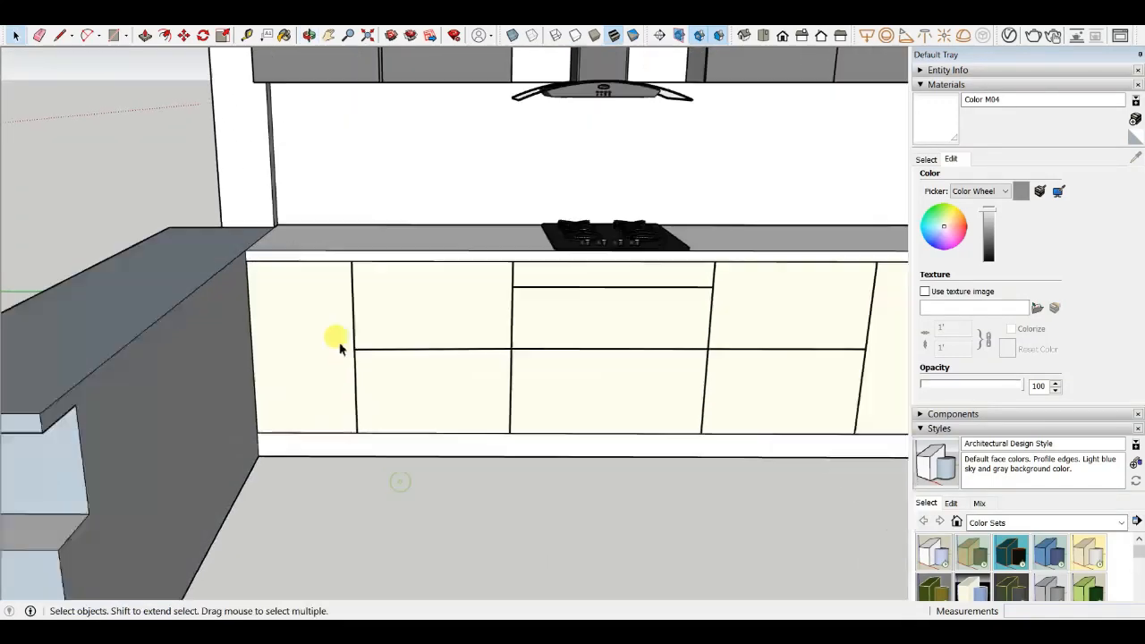
pyautogui.scroll(-4, 332, 345)
pyautogui.scroll(5, 320, 333)
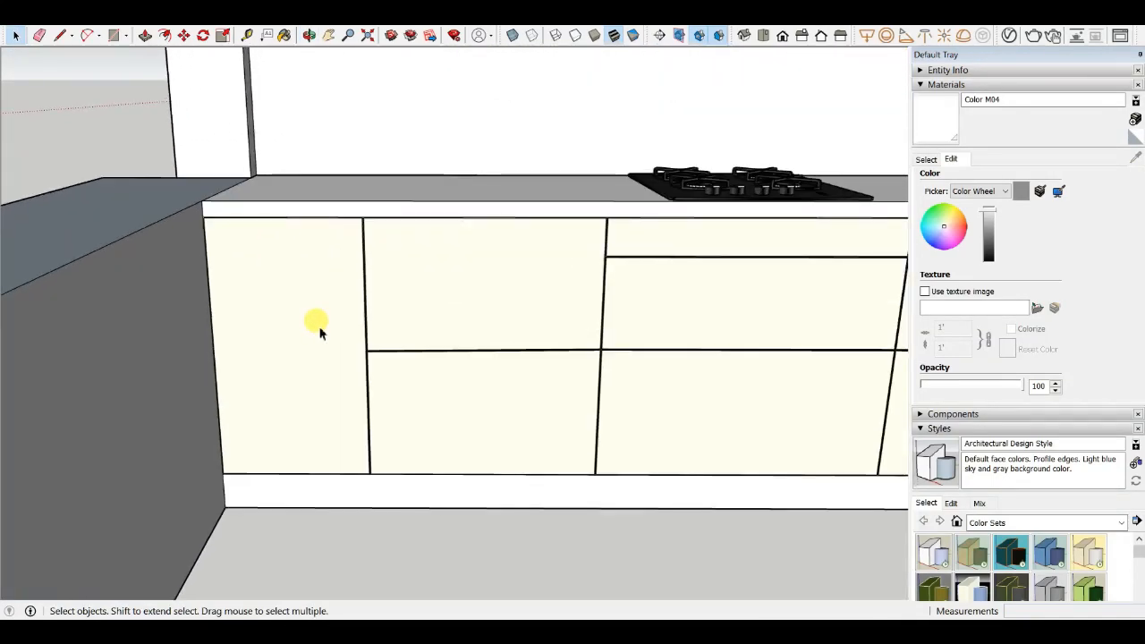
pyautogui.scroll(-5, 331, 326)
pyautogui.moveTo(366, 322); pyautogui.dragTo(573, 407, button='middle')
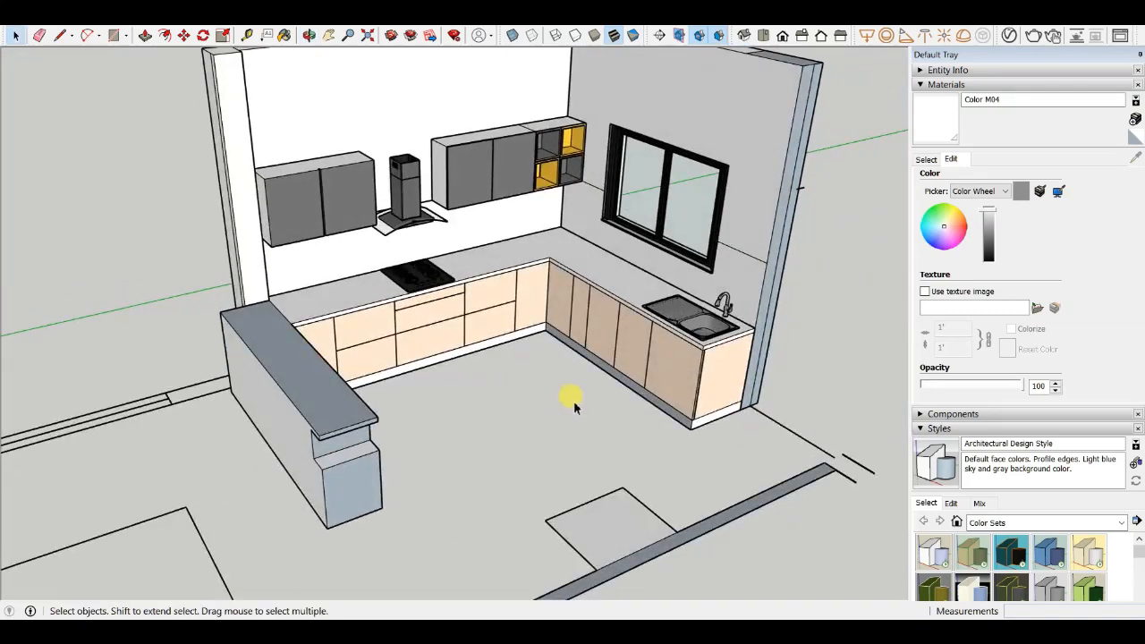
# - Review the whole kitchen layout with the sink-side cabinets and window from above
pyautogui.scroll(4, 529, 347)
pyautogui.scroll(-5, 524, 345)
pyautogui.moveTo(501, 367); pyautogui.dragTo(353, 514, button='middle')
pyautogui.scroll(4, 454, 309)
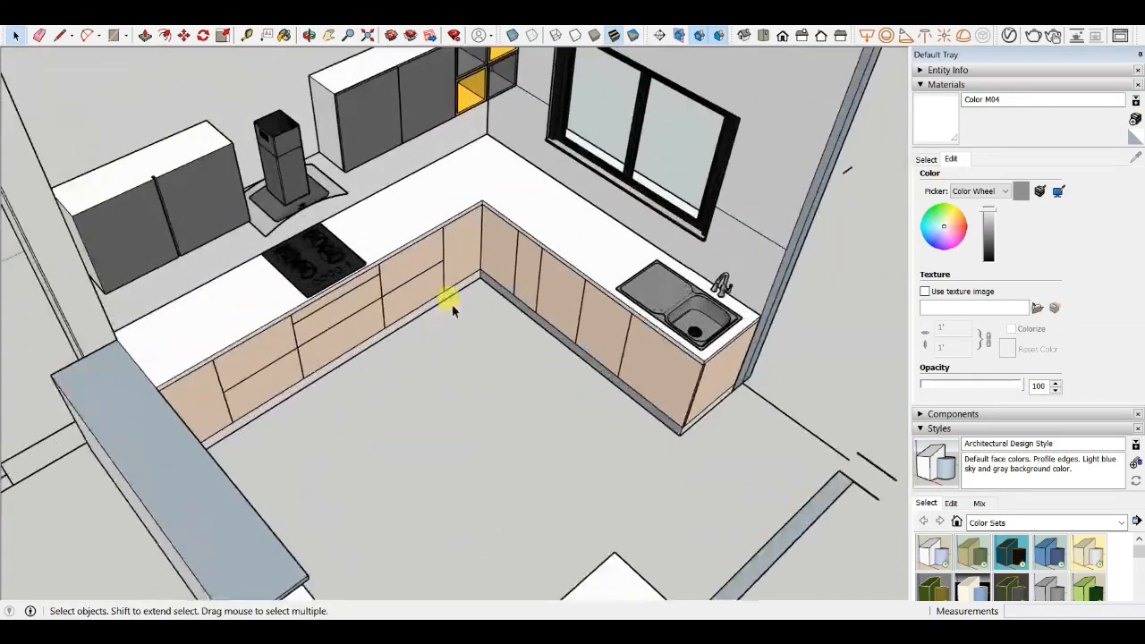
pyautogui.scroll(-4, 465, 308)
pyautogui.moveTo(490, 383); pyautogui.dragTo(334, 176, button='middle')
pyautogui.scroll(4, 340, 123)
pyautogui.scroll(-3, 340, 124)
pyautogui.moveTo(338, 127); pyautogui.dragTo(286, 90, button='middle')
pyautogui.scroll(4, 287, 89)
pyautogui.scroll(4, 409, 238)
pyautogui.scroll(-4, 256, 271)
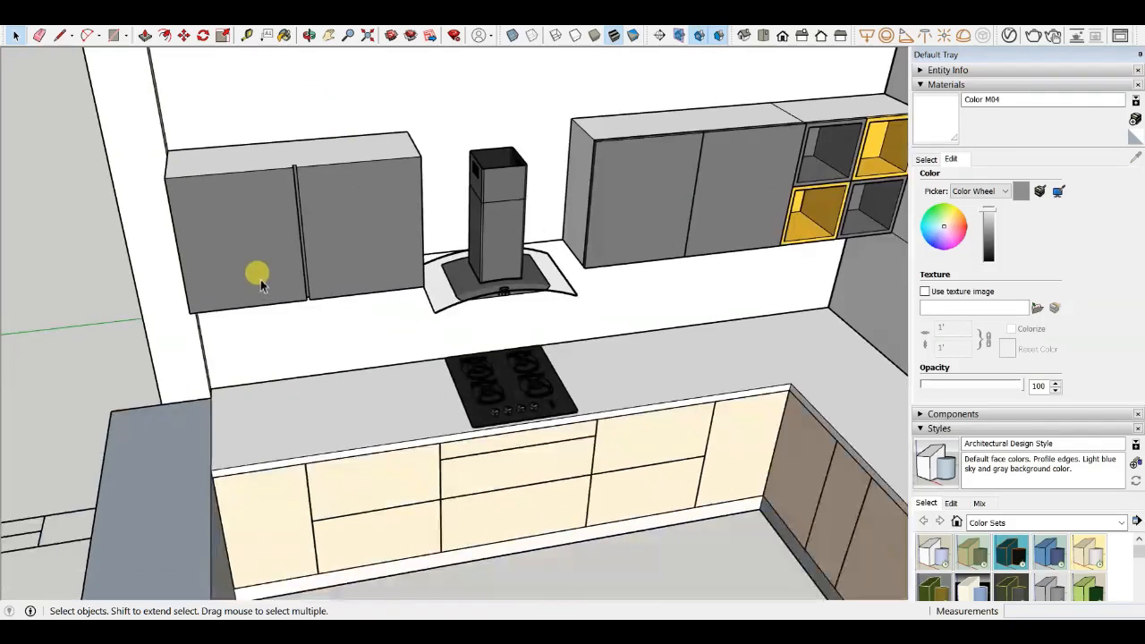
# - Examine the wall cabinets, chimney hood and the yellow open shelf cubbies up close
pyautogui.moveTo(256, 271); pyautogui.dragTo(229, 125, button='middle')
pyautogui.scroll(3, 251, 152)
pyautogui.scroll(-3, 268, 161)
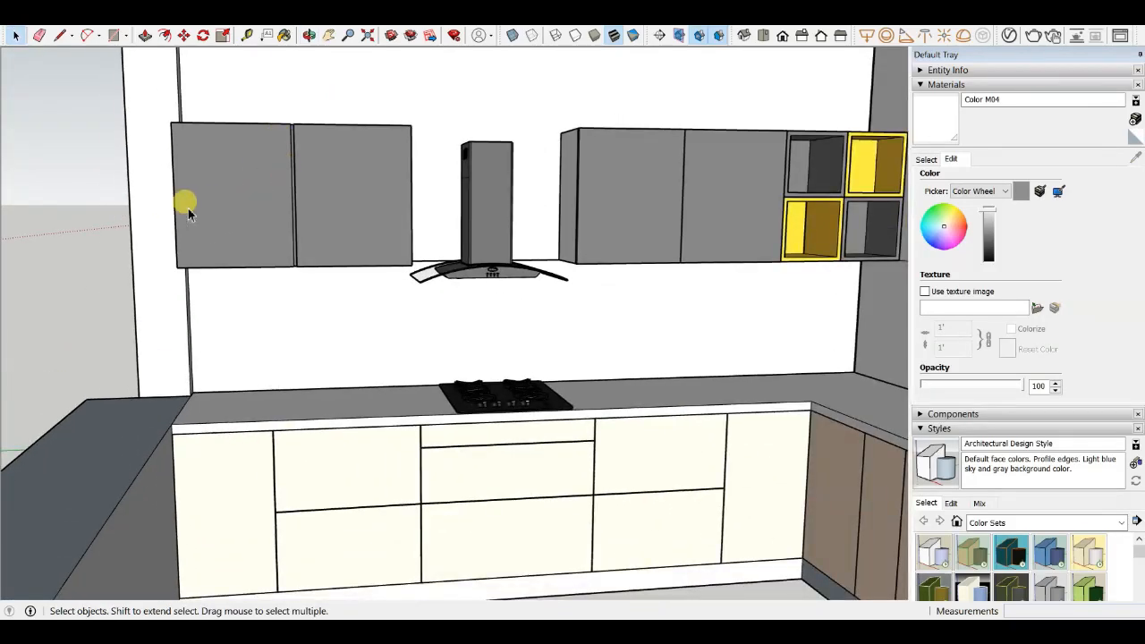
pyautogui.scroll(-4, 454, 232)
pyautogui.scroll(5, 491, 173)
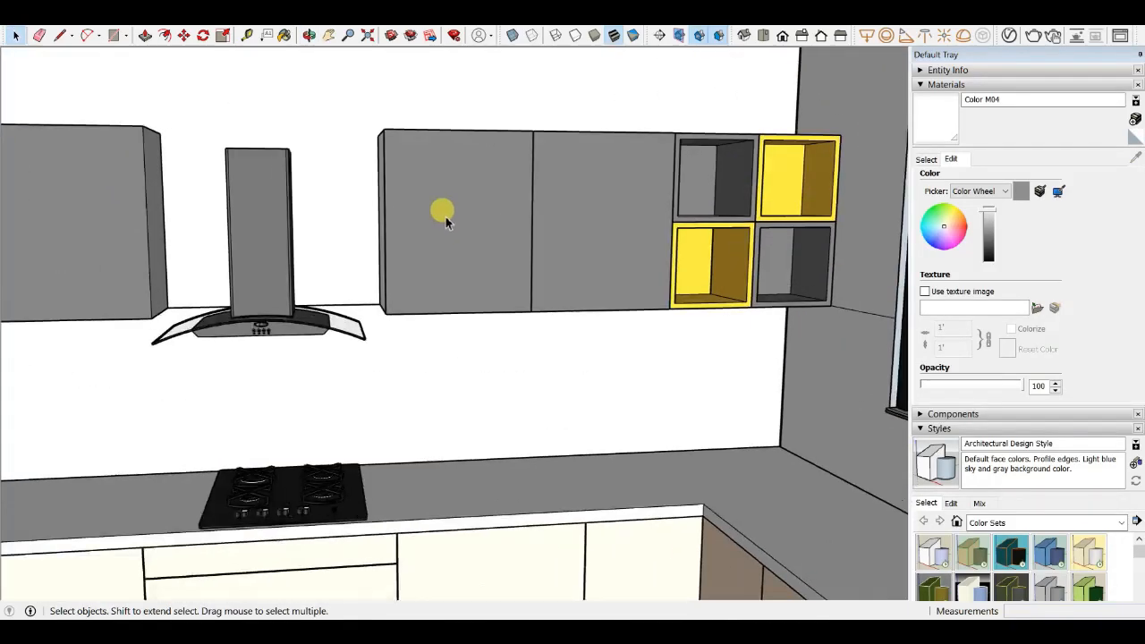
pyautogui.scroll(-4, 501, 211)
pyautogui.scroll(8, 670, 188)
pyautogui.scroll(-3, 561, 218)
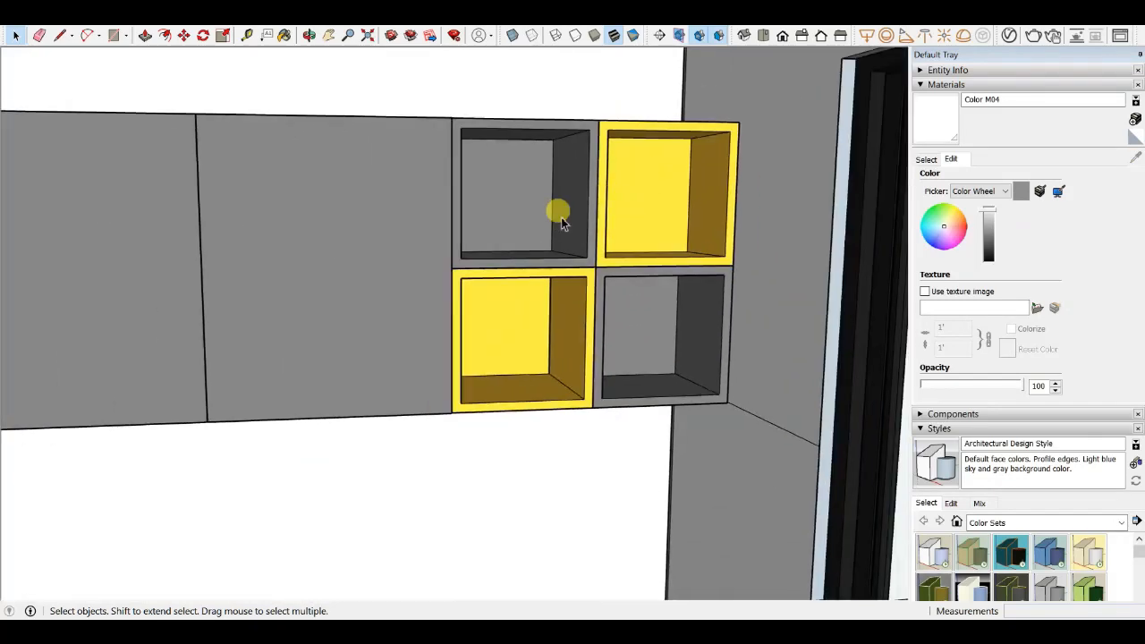
pyautogui.scroll(5, 617, 255)
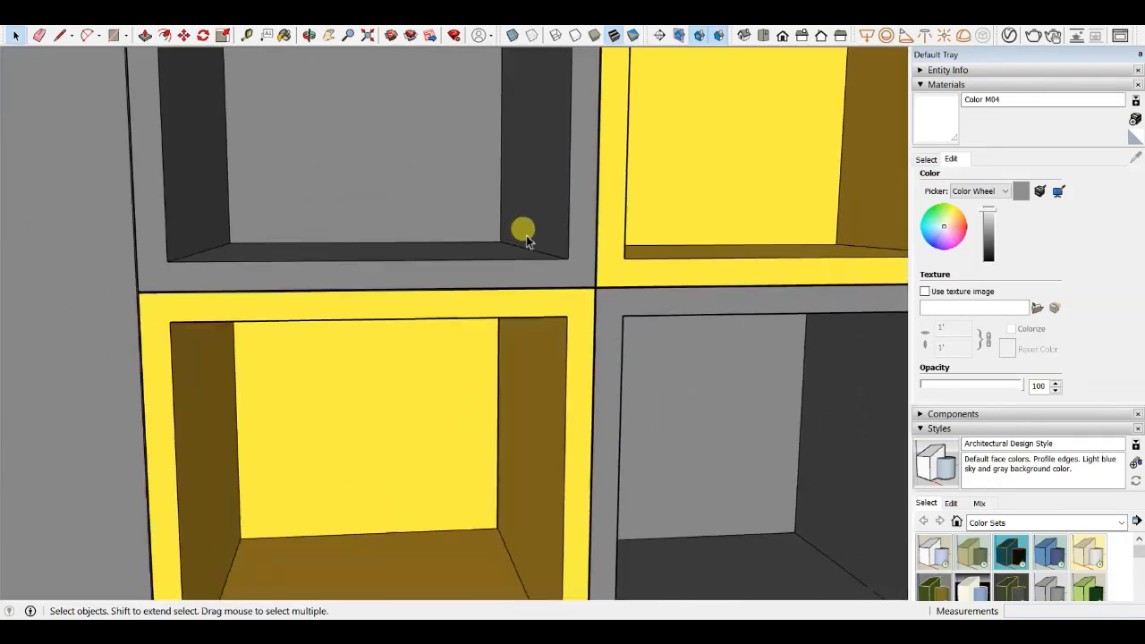
pyautogui.scroll(-4, 430, 309)
pyautogui.scroll(2, 379, 174)
pyautogui.scroll(-3, 460, 205)
pyautogui.scroll(1, 414, 179)
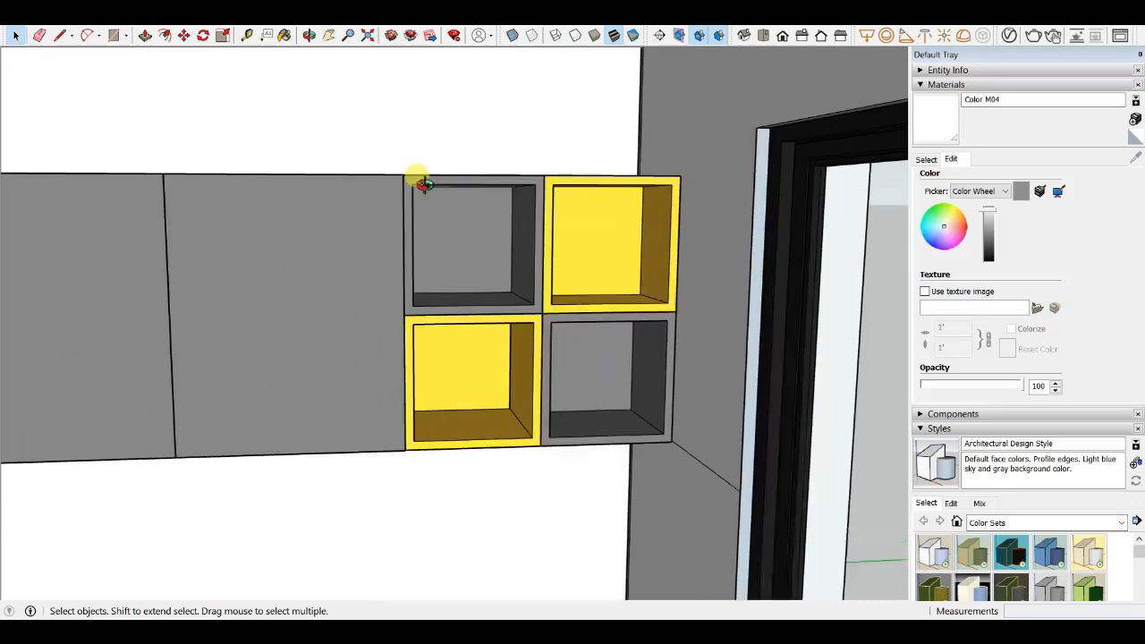
pyautogui.scroll(4, 530, 351)
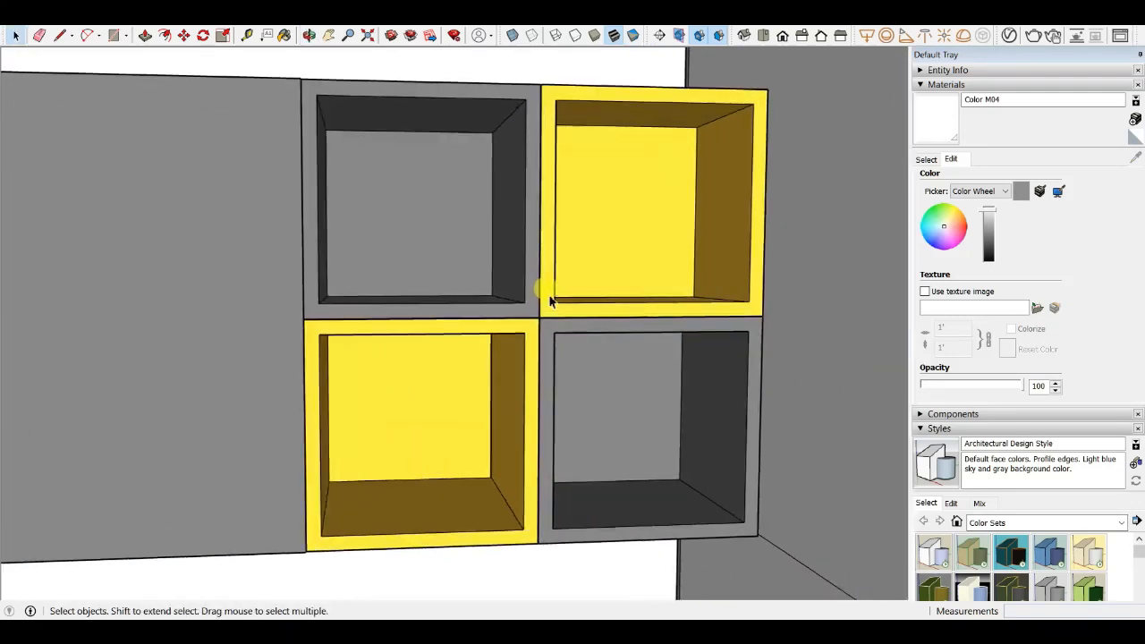
pyautogui.scroll(-5, 501, 223)
pyautogui.scroll(4, 483, 259)
pyautogui.scroll(-6, 439, 232)
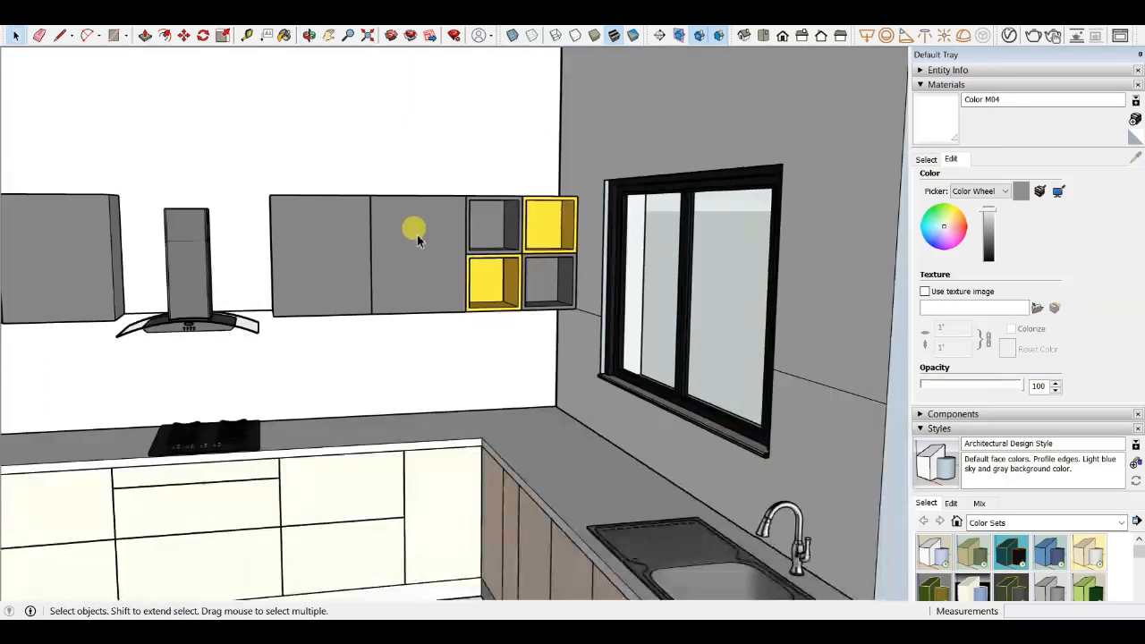
# - Review the complete kitchen model together with the surrounding floor plan
pyautogui.moveTo(411, 309)
pyautogui.mouseDown(button='middle')
pyautogui.moveTo(421, 349)
pyautogui.moveTo(405, 358)
pyautogui.moveTo(378, 248)
pyautogui.moveTo(649, 266)
pyautogui.moveTo(507, 333)
pyautogui.moveTo(442, 450)
pyautogui.moveTo(405, 386)
pyautogui.moveTo(396, 314)
pyautogui.mouseUp(button='middle')
pyautogui.scroll(3, 406, 358)
pyautogui.scroll(-4, 413, 347)
pyautogui.scroll(4, 507, 333)
pyautogui.scroll(-5, 507, 333)
pyautogui.scroll(3, 405, 386)
pyautogui.scroll(-3, 404, 386)
pyautogui.scroll(-2, 424, 358)
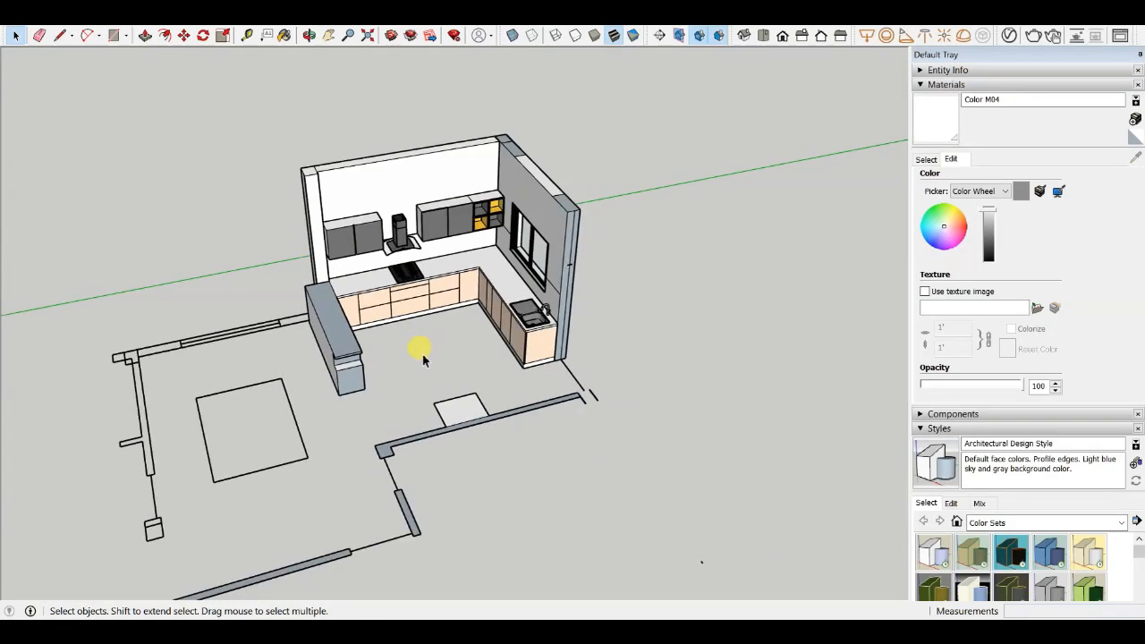